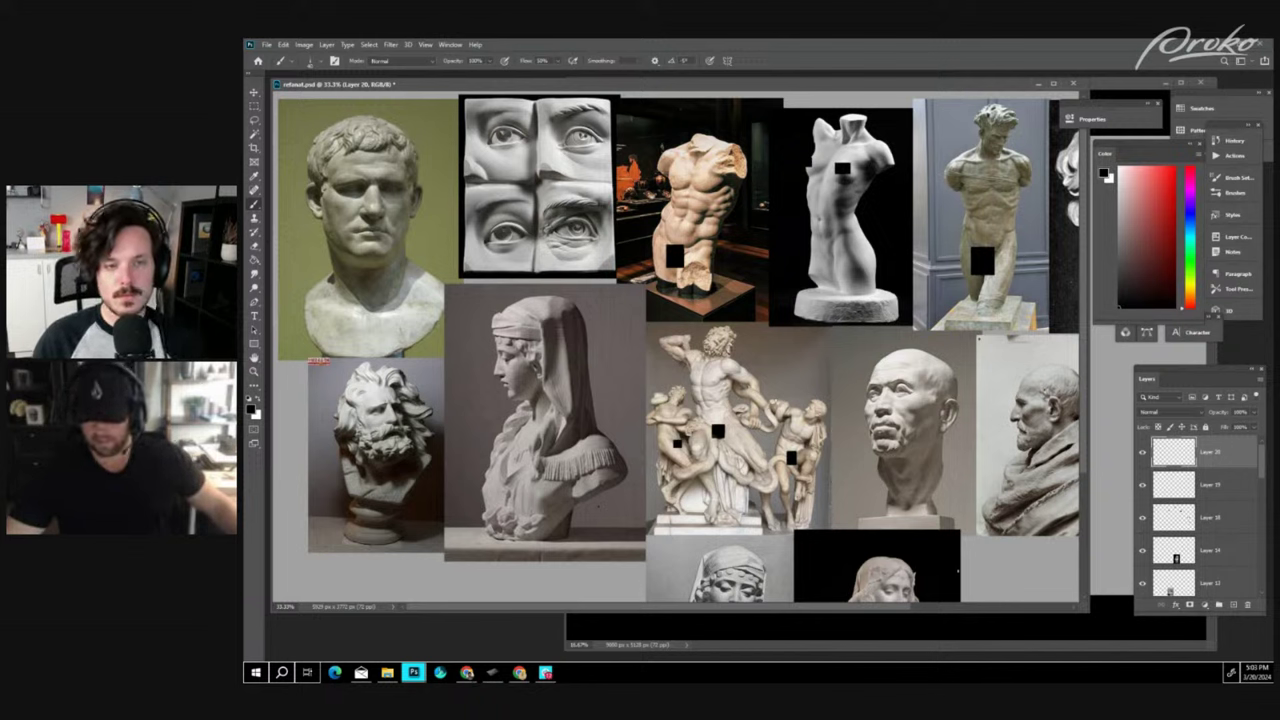
- Shrink the sculpture reference document's window to uncover the blank canvas, and add a new layer to the studies document
left_click_drag(1089, 607, 612, 520)
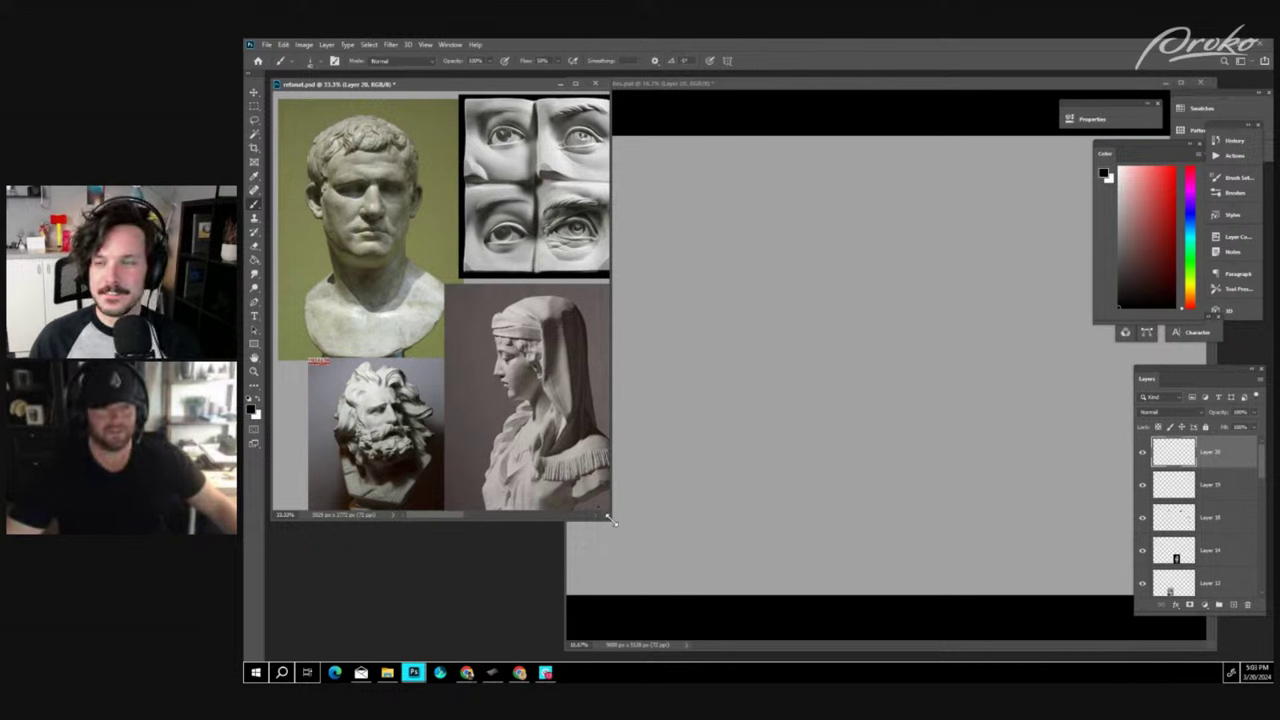
left_click_drag(612, 520, 640, 545)
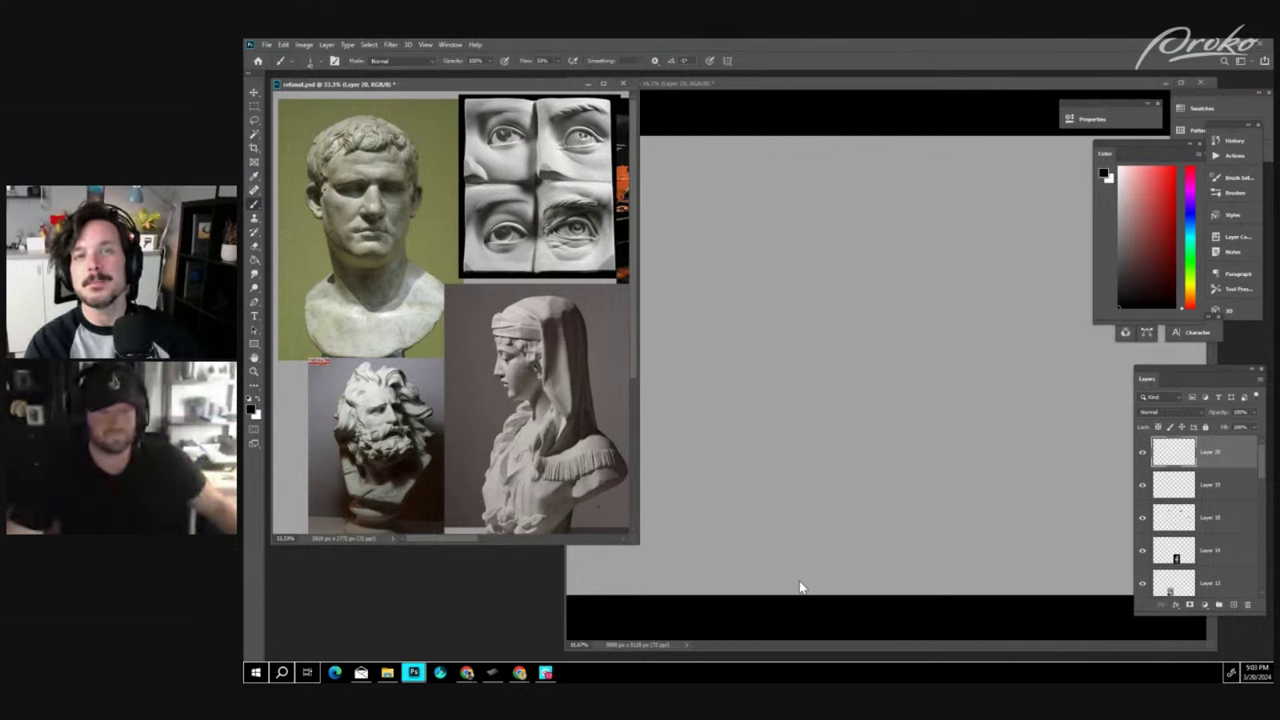
left_click(848, 394)
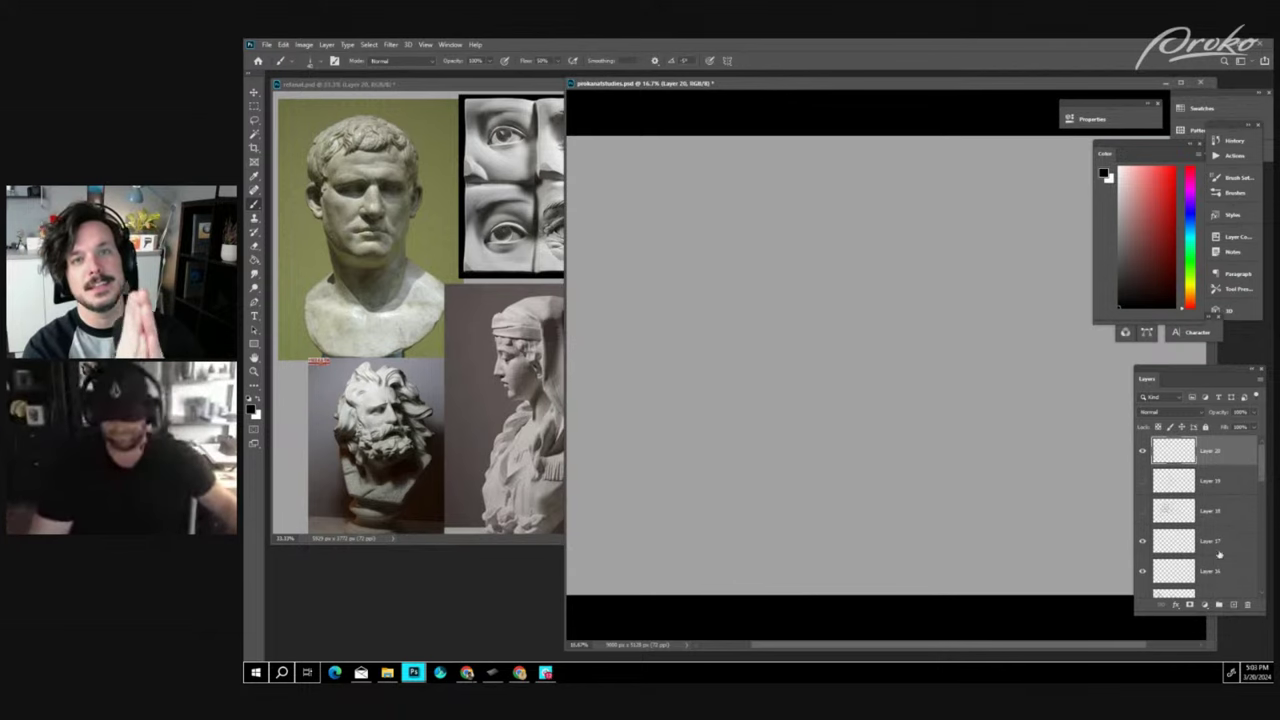
left_click(1232, 604)
- Sketch a short tilted cylinder from two overlapping ellipses joined by straight sides
key("ctrl+minus")
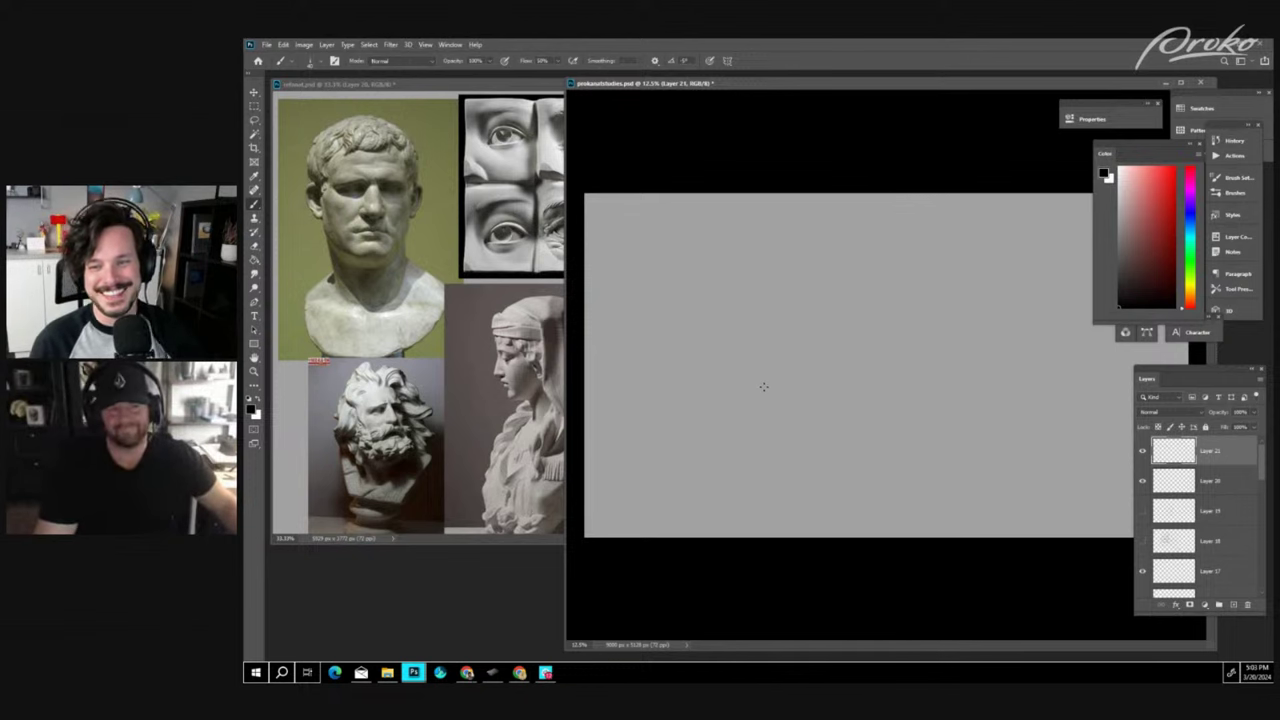
scroll(764, 387, "up", 3)
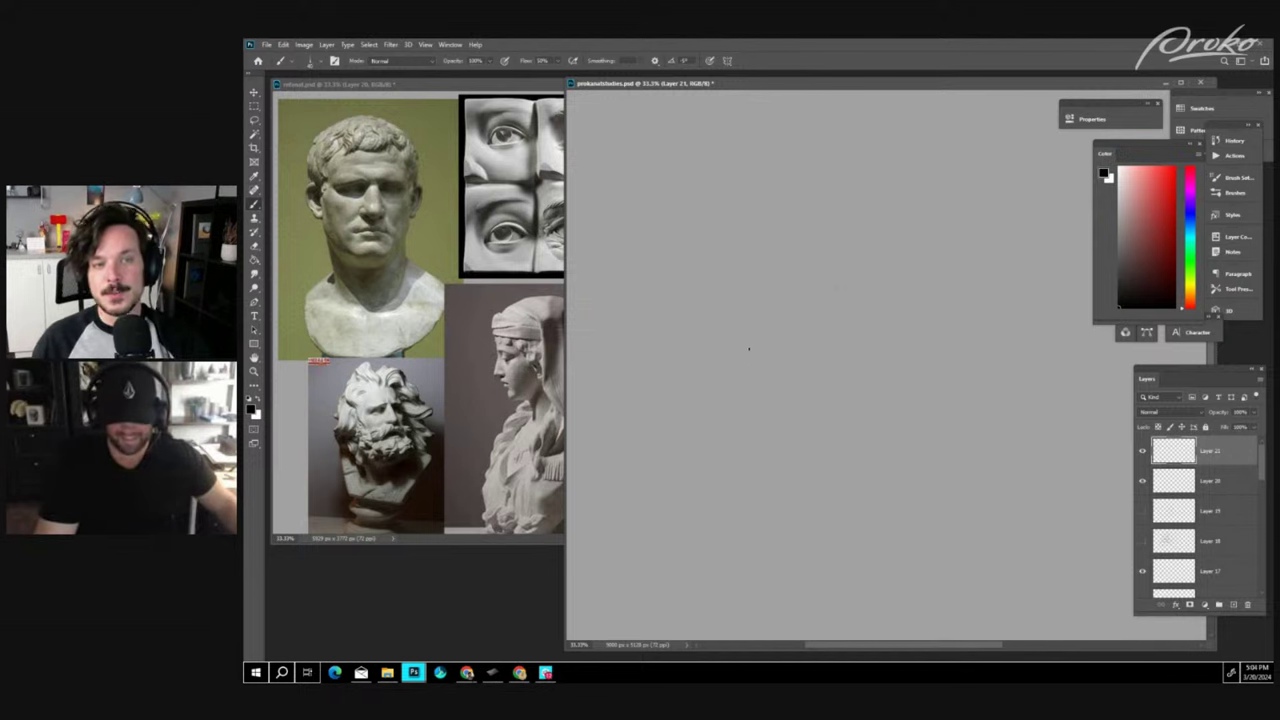
mouse_move(726, 331)
left_mouse_down()
mouse_move(760, 445)
mouse_move(662, 336)
mouse_move(782, 349)
mouse_move(758, 442)
mouse_move(788, 432)
left_mouse_up()
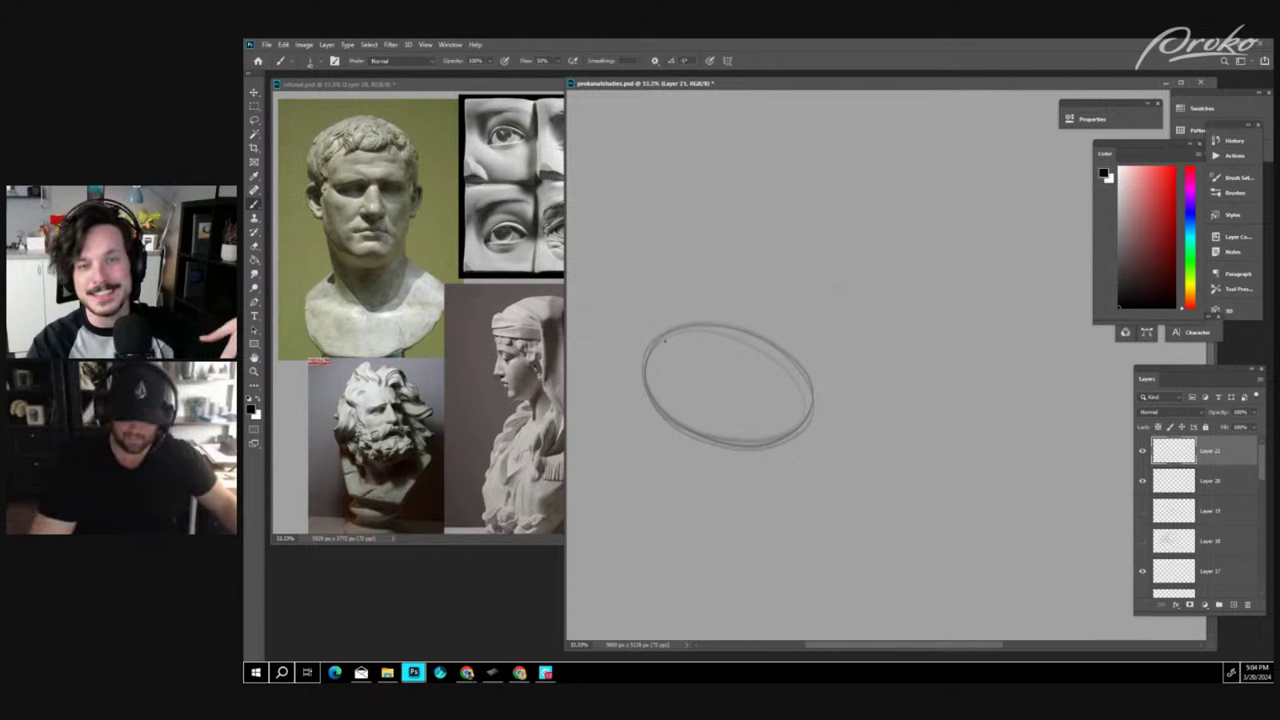
mouse_move(648, 360)
left_mouse_down()
mouse_move(703, 268)
mouse_move(836, 318)
mouse_move(714, 260)
mouse_move(765, 344)
mouse_move(700, 258)
left_mouse_up()
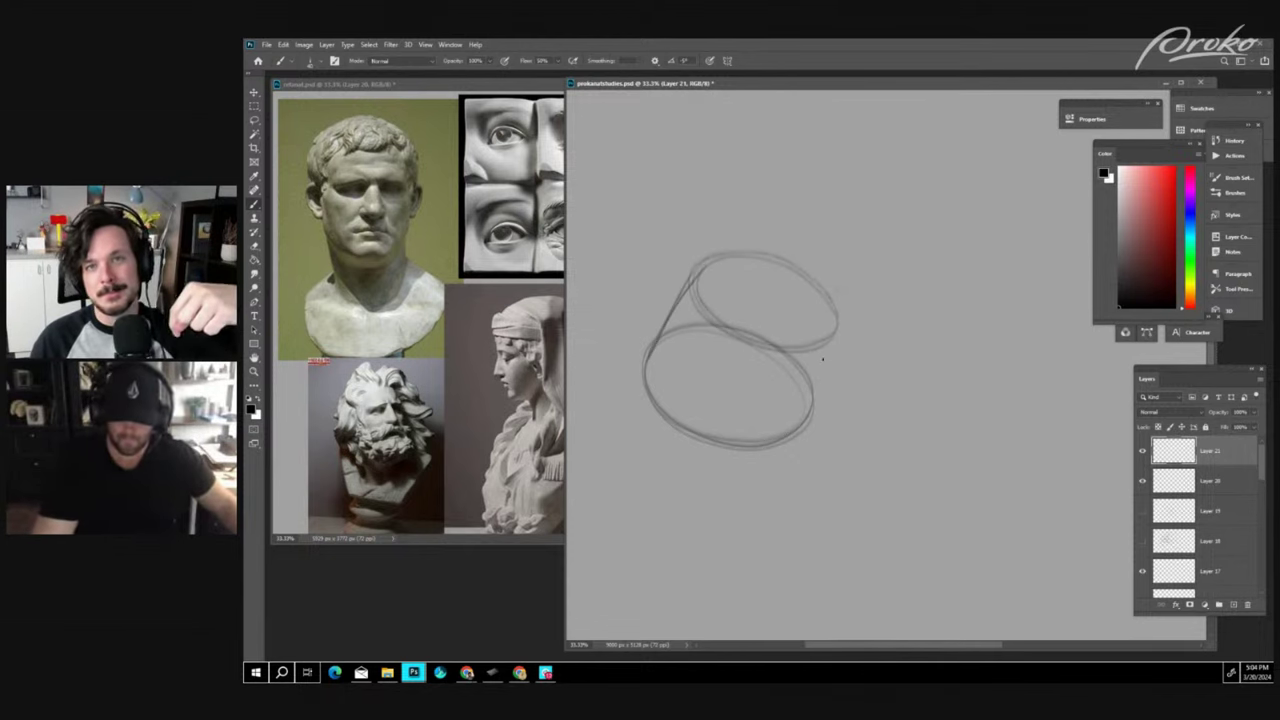
left_click_drag(830, 326, 812, 422)
left_click_drag(836, 326, 810, 420)
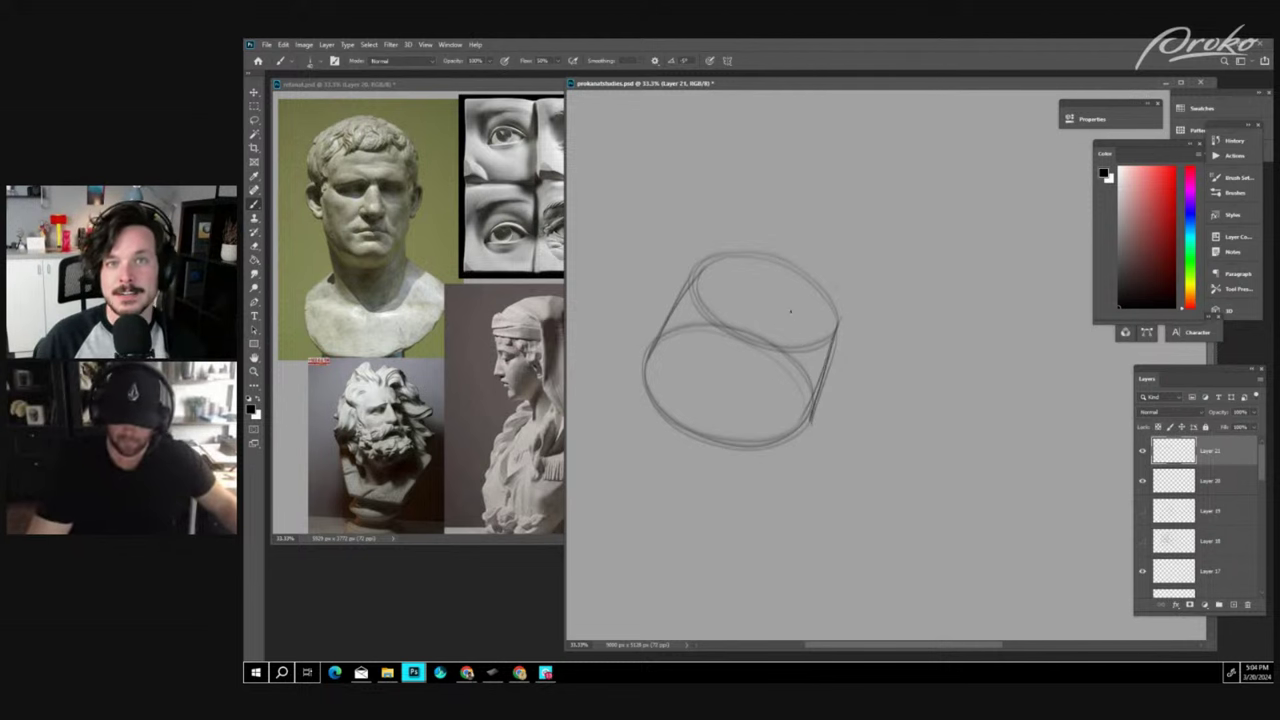
- Sketch a triangle descending from inside the cylinder's lower ellipse, and darken the front rim of its upper ellipse
left_click_drag(737, 370, 743, 550)
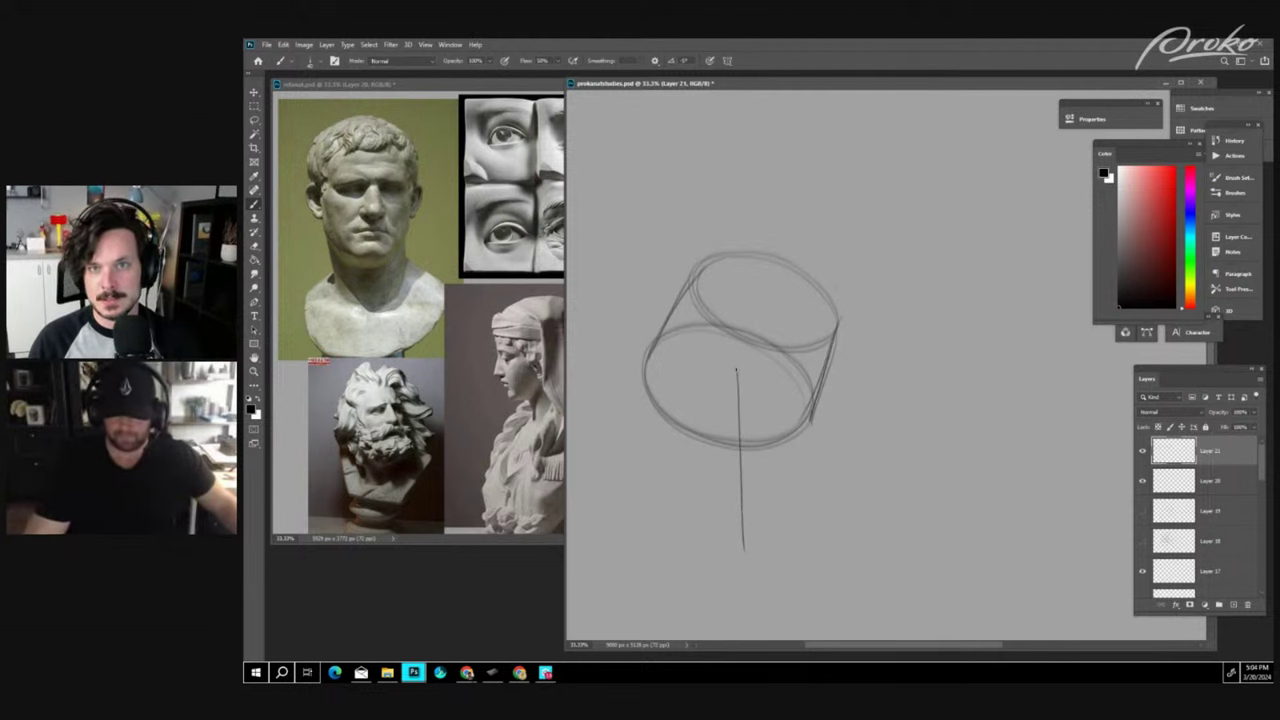
left_click_drag(737, 370, 860, 504)
mouse_move(742, 548)
left_mouse_down()
mouse_move(845, 493)
mouse_move(745, 546)
mouse_move(872, 500)
left_mouse_up()
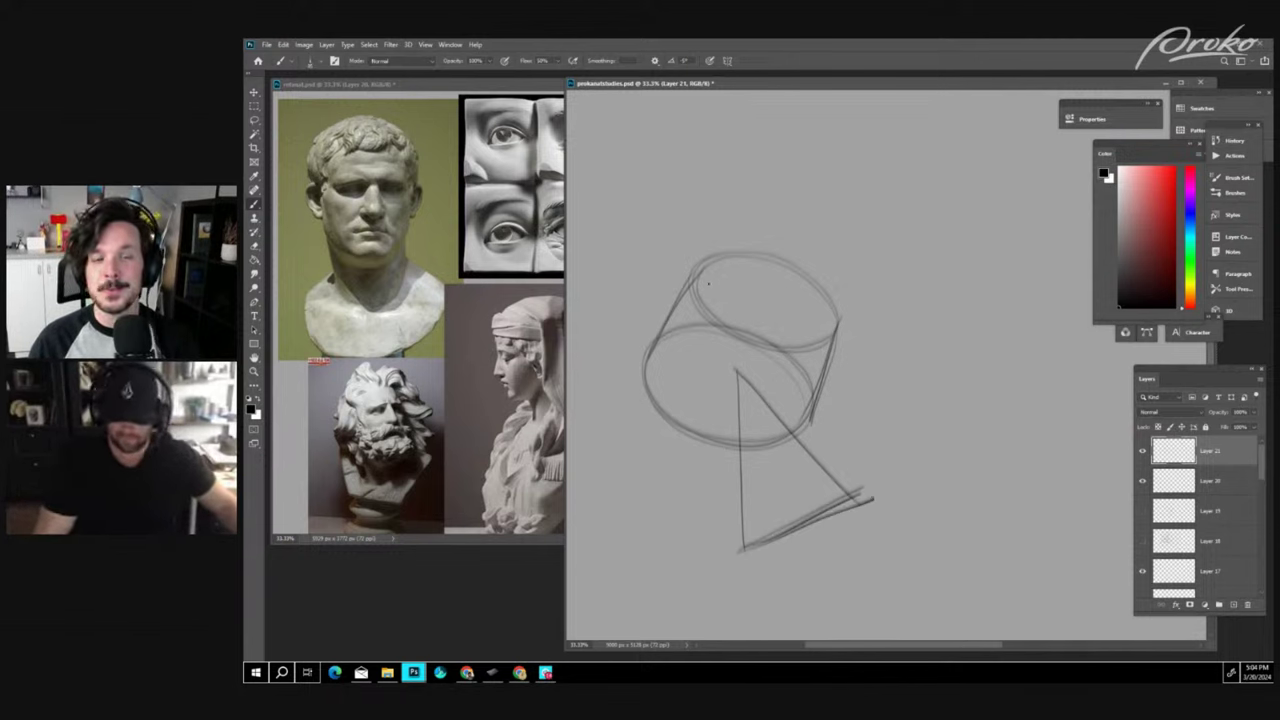
mouse_move(700, 266)
left_mouse_down()
mouse_move(720, 321)
mouse_move(832, 342)
left_mouse_up()
mouse_move(691, 287)
left_mouse_down()
mouse_move(732, 342)
mouse_move(841, 342)
left_mouse_up()
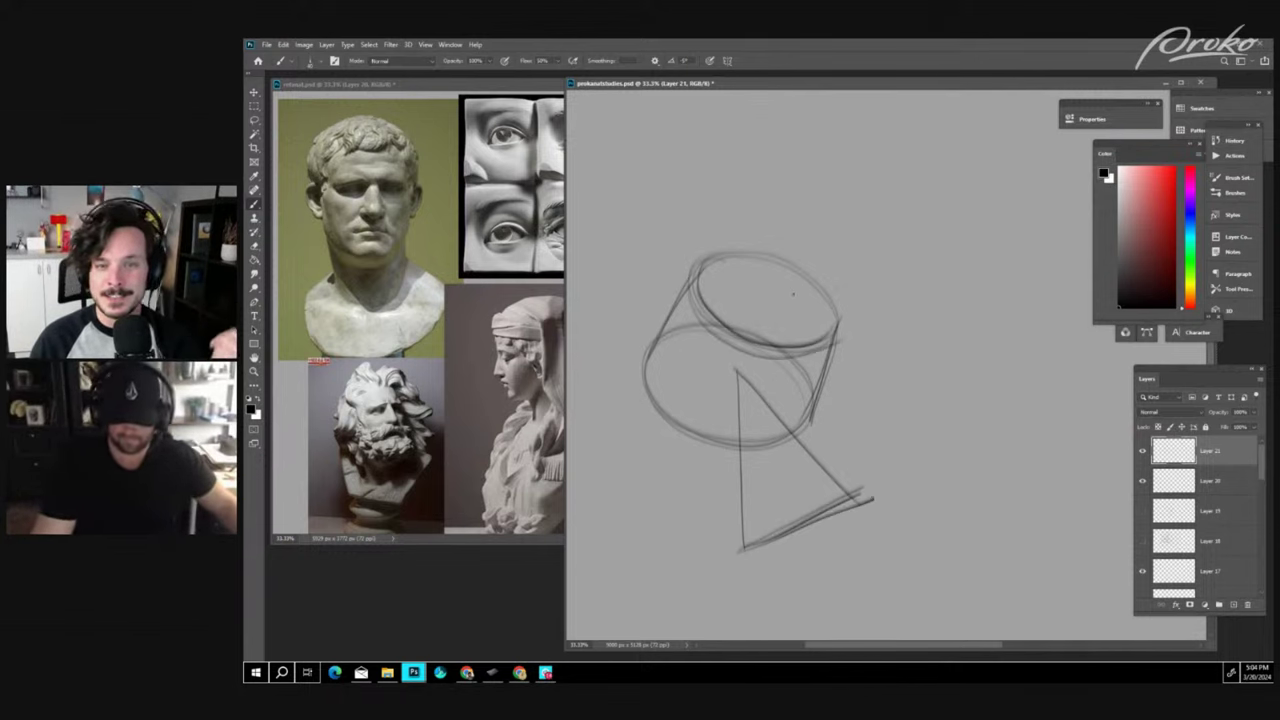
- Draw two crossing diagonal arrows over the cylinder's upper ellipse, one toward the upper left and one toward the upper right
key("ctrl+minus")
key("ctrl+minus")
left_click_drag(781, 282, 860, 334)
left_click_drag(781, 289, 790, 283)
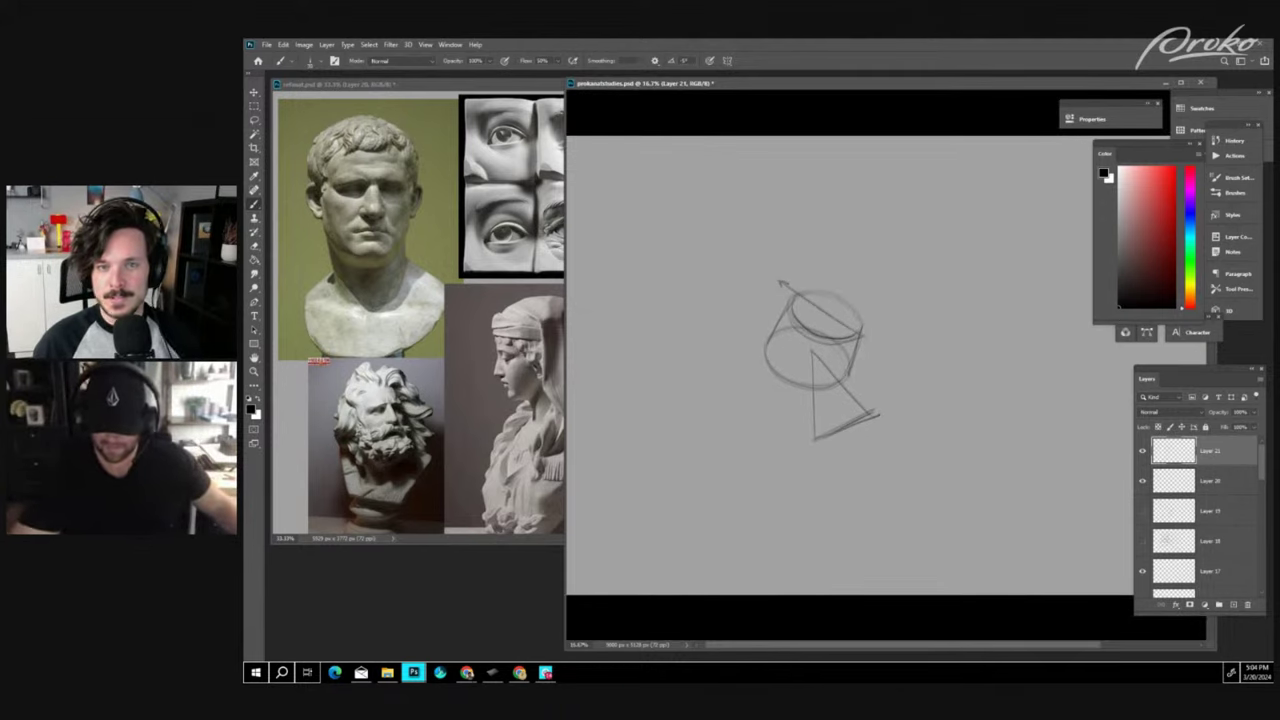
left_click_drag(803, 328, 890, 275)
left_click_drag(881, 278, 891, 275)
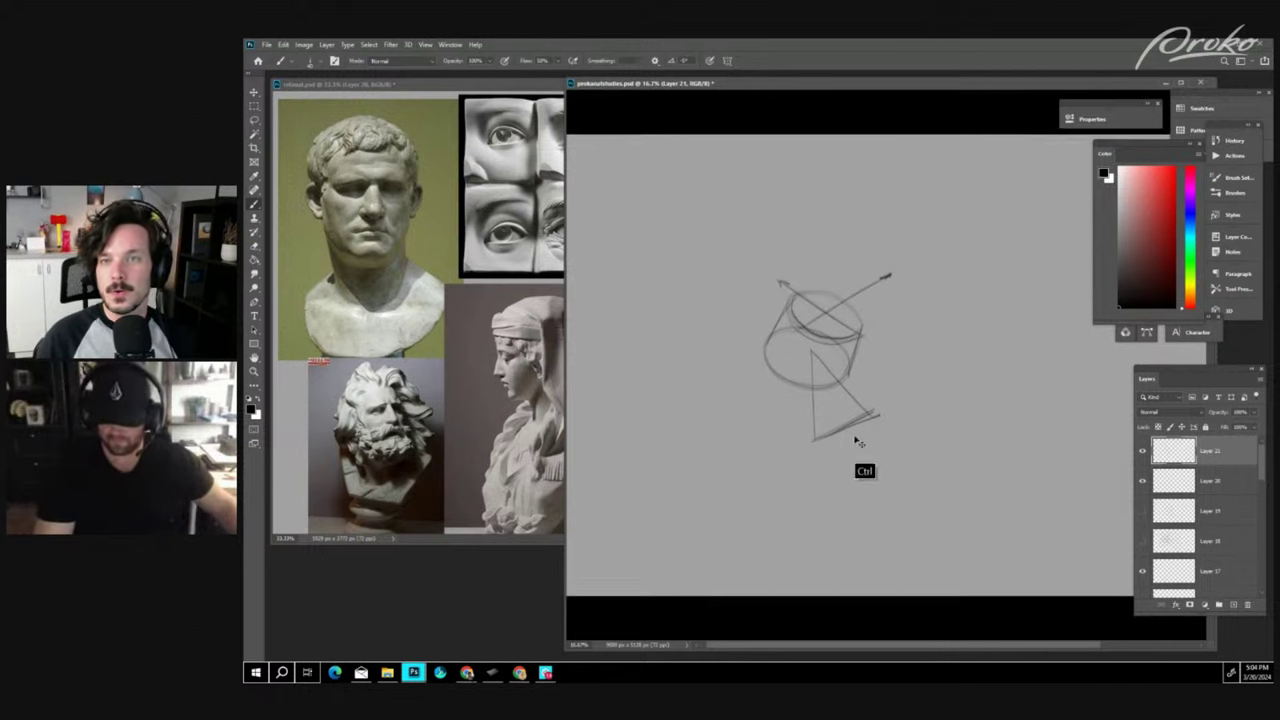
- Add a second side face to the left of the triangle, turning it into a pyramid
key("ctrl+plus")
mouse_move(773, 343)
left_mouse_down()
mouse_move(722, 477)
mouse_move(784, 477)
left_mouse_up()
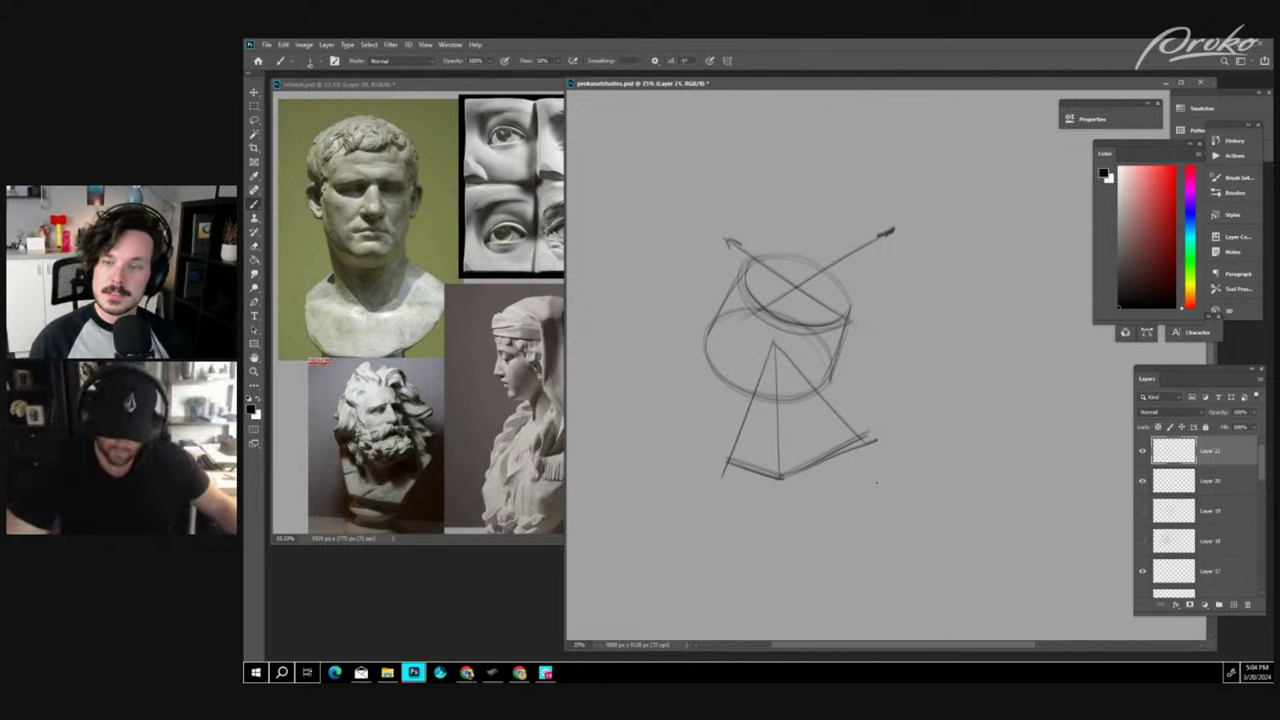
- Hide the layer holding the cylinder and pyramid sketch, and add a new empty layer above it
key("ctrl+minus")
key("ctrl+plus")
left_click(1142, 451)
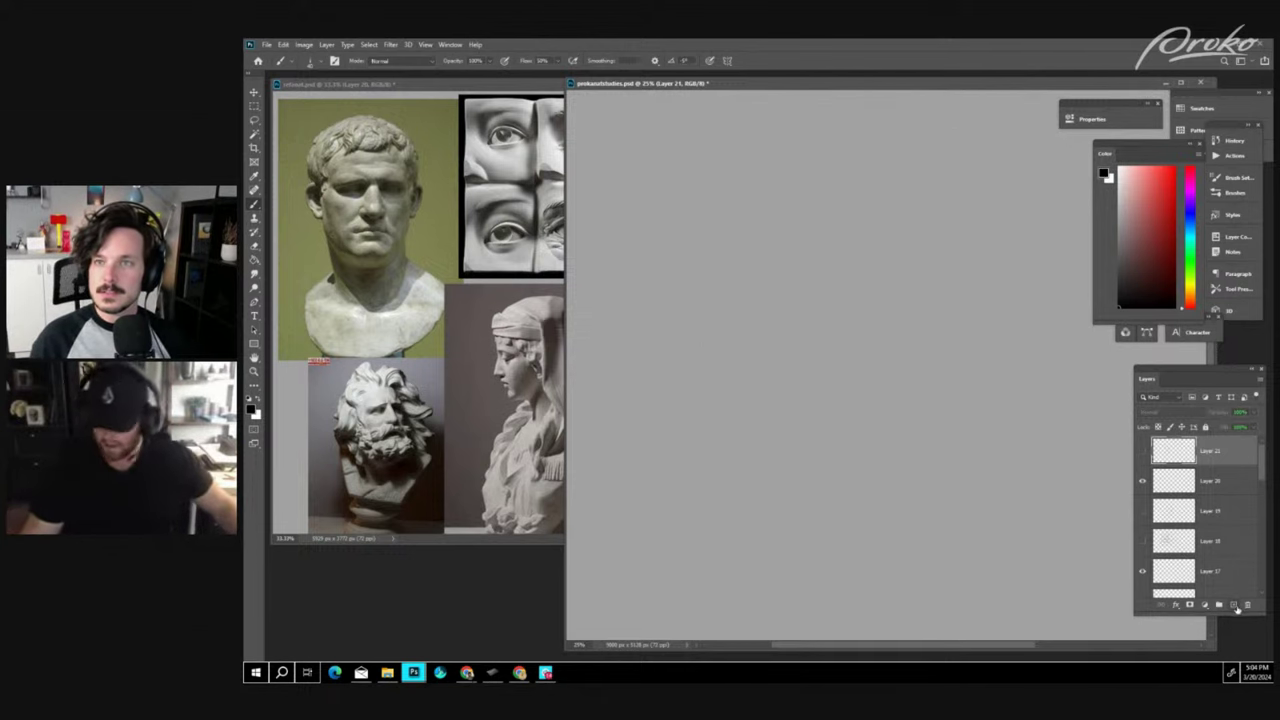
left_click(1233, 605)
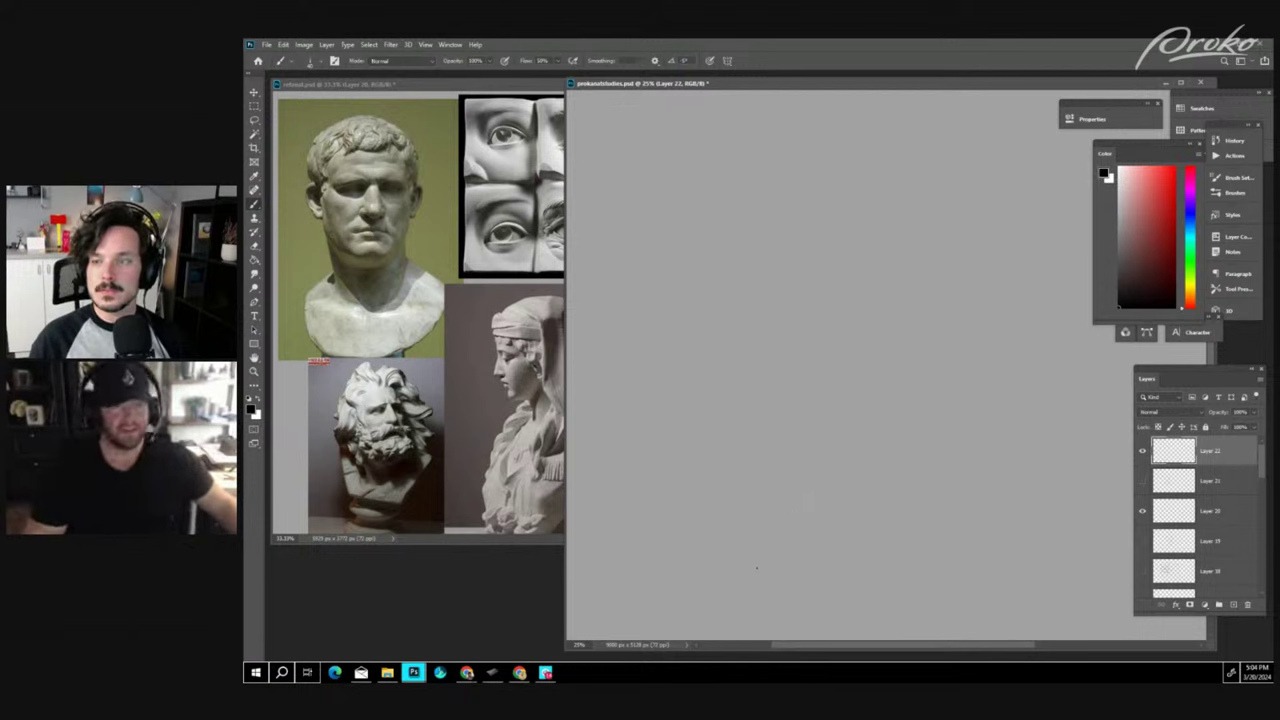
key("ctrl+plus")
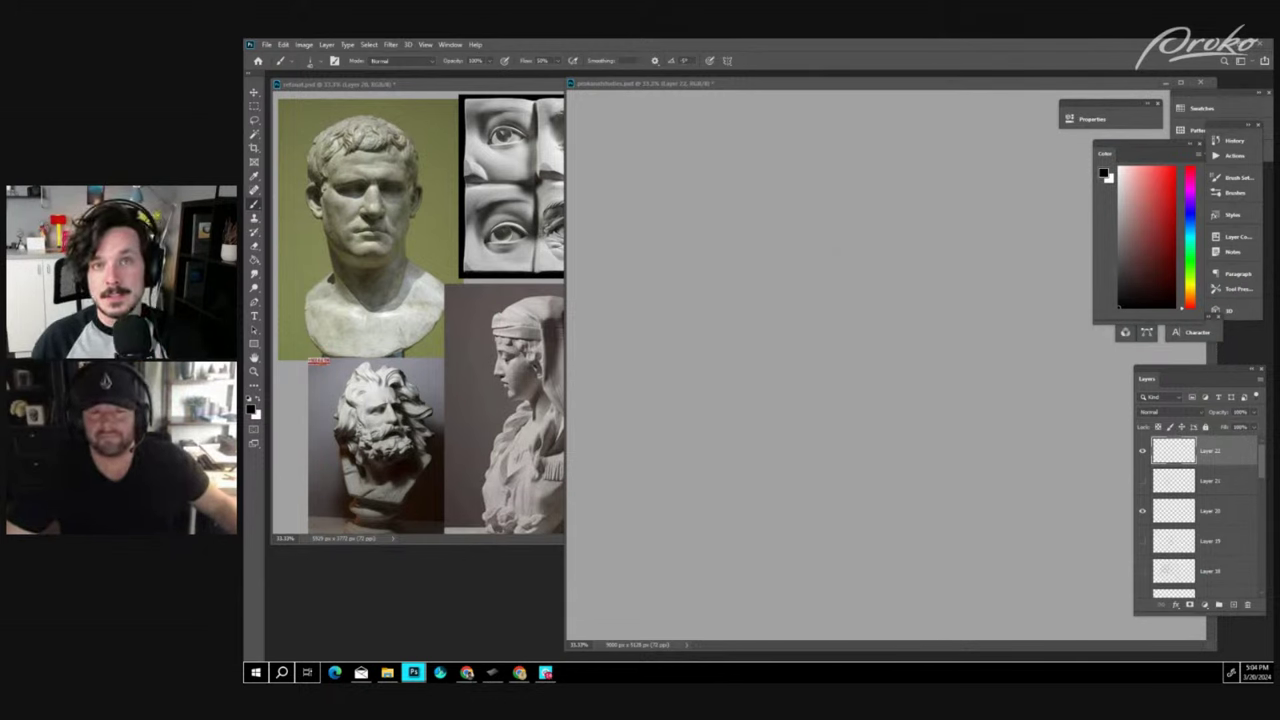
key("ctrl+plus")
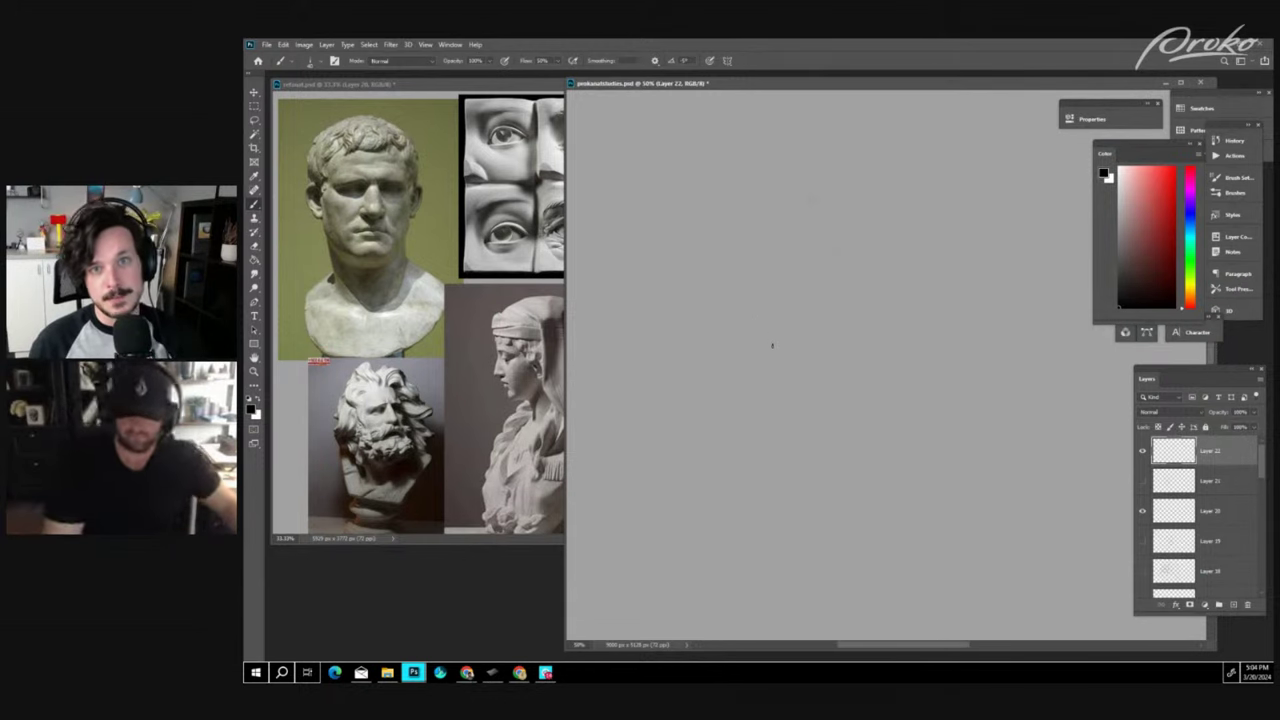
key("ctrl+minus")
key("ctrl+minus")
key("ctrl+minus")
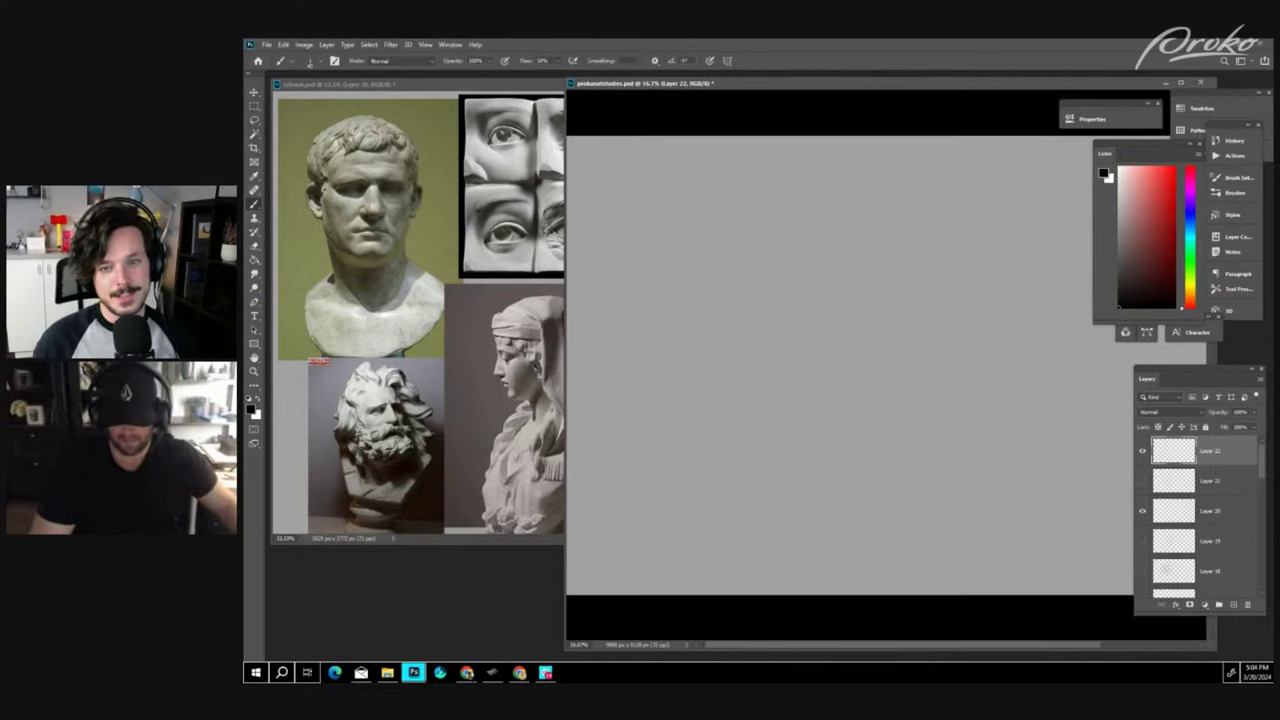
key("ctrl+plus")
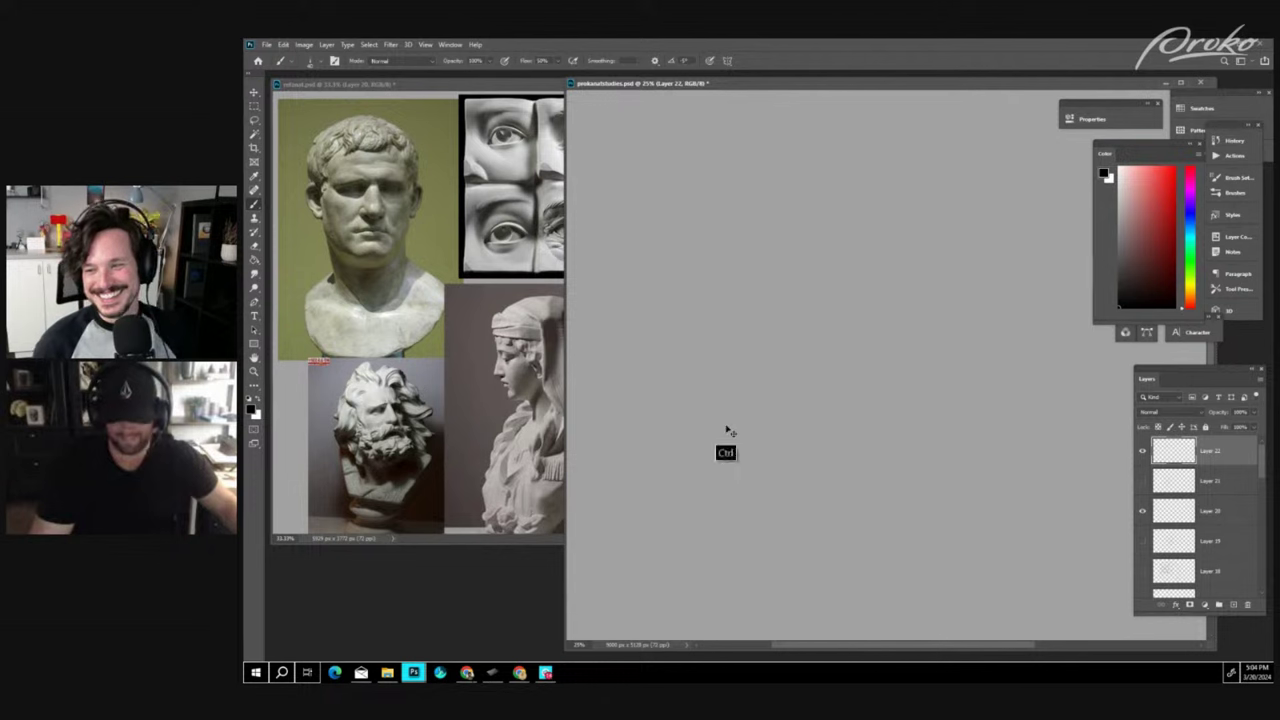
key("ctrl+plus")
mouse_move(762, 422)
left_mouse_down()
mouse_move(827, 403)
mouse_move(878, 418)
left_mouse_up()
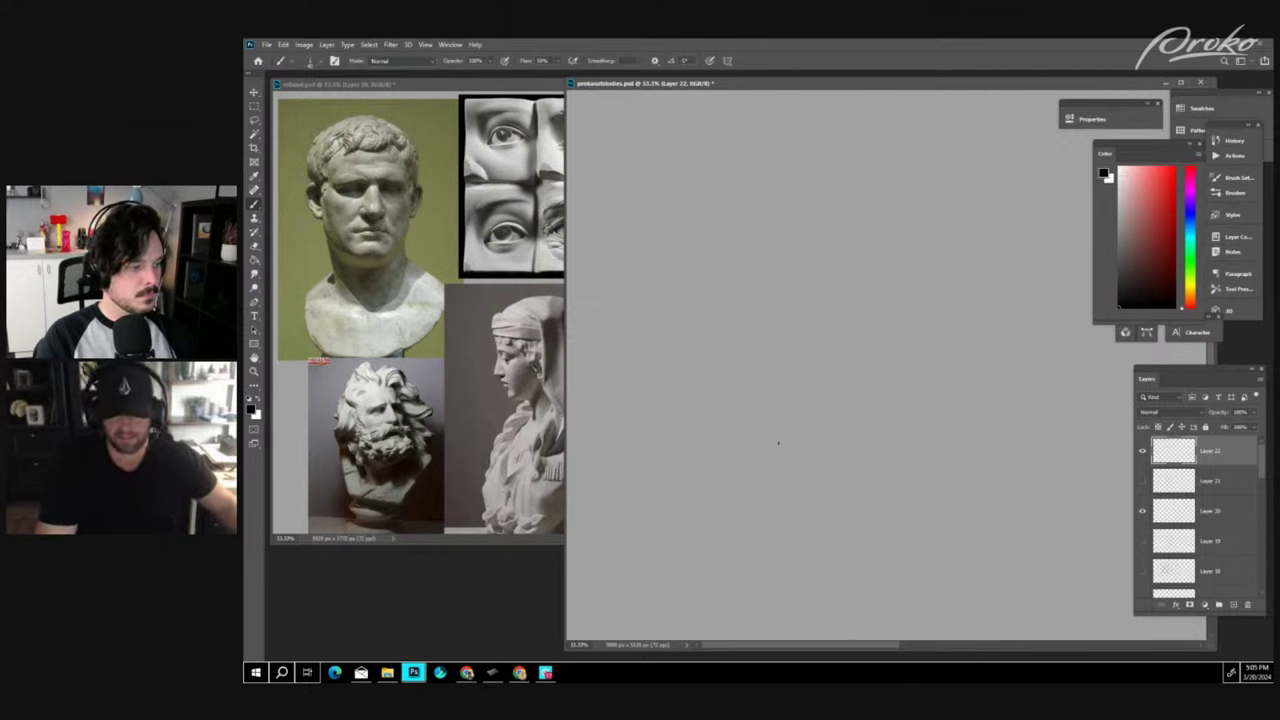
key("ctrl+minus")
key("ctrl+minus")
key("ctrl+minus")
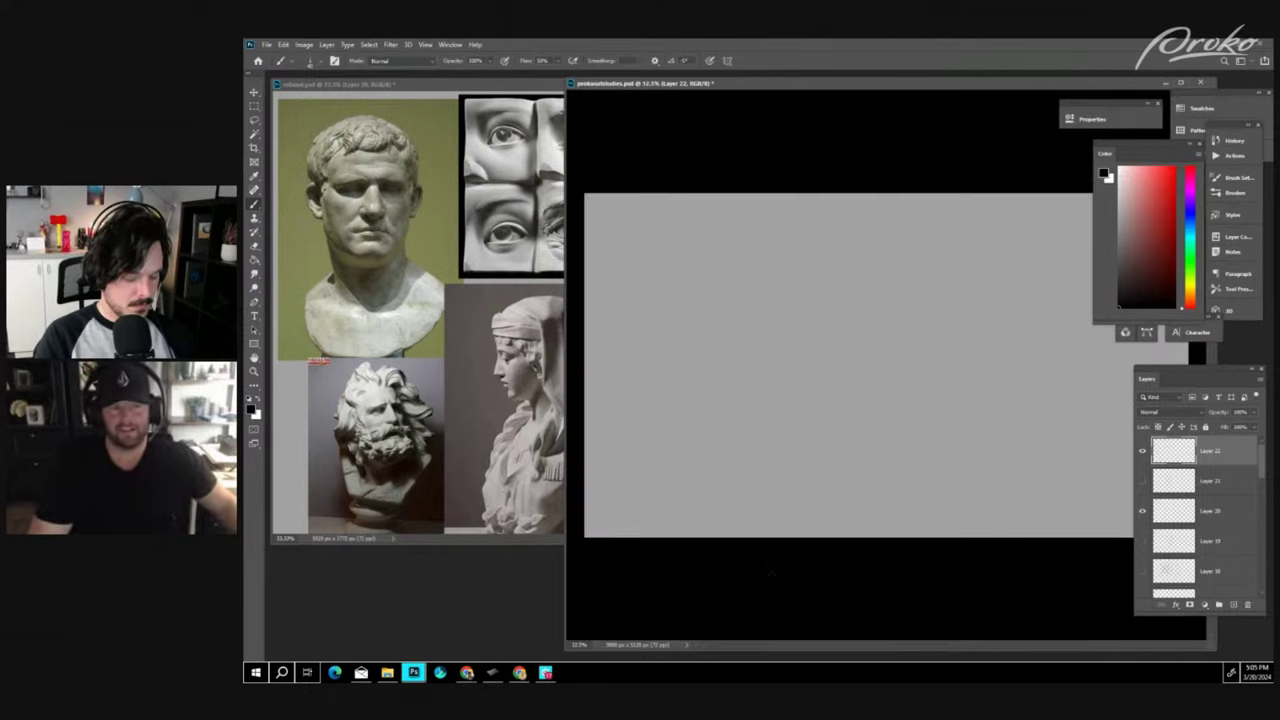
key("ctrl+plus")
key("ctrl+plus")
- Add another new layer and sketch five circles of different sizes on it, overlapping in a cluster
left_click(1233, 605)
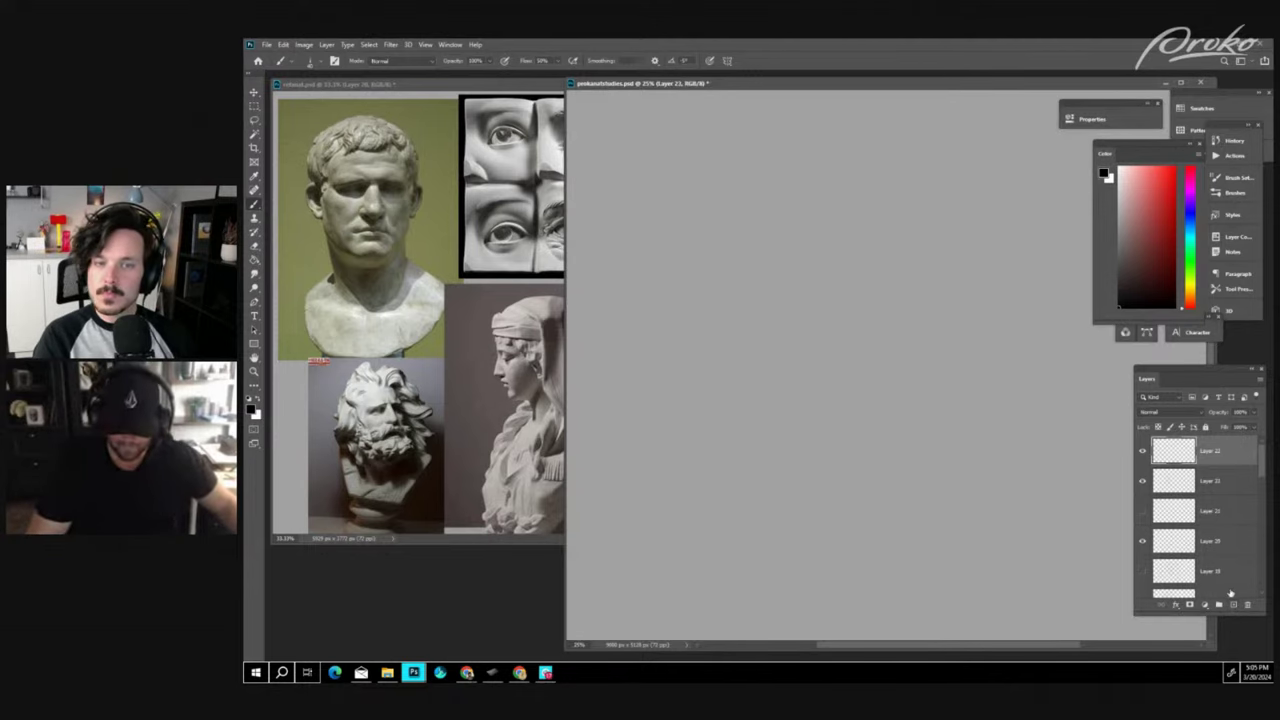
key("ctrl+plus")
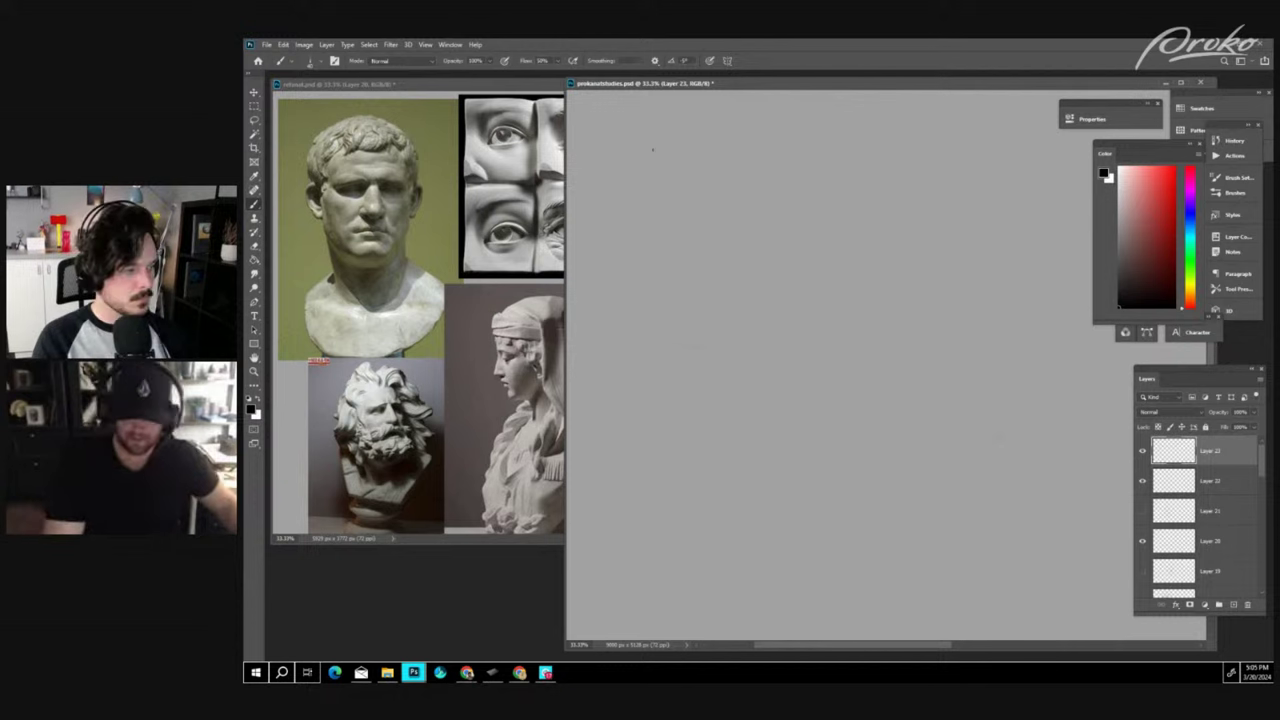
mouse_move(686, 346)
left_mouse_down()
mouse_move(803, 249)
mouse_move(623, 304)
mouse_move(675, 148)
mouse_move(810, 238)
mouse_move(677, 333)
left_mouse_up()
mouse_move(806, 318)
left_mouse_down()
mouse_move(678, 364)
mouse_move(700, 285)
mouse_move(790, 270)
mouse_move(832, 321)
mouse_move(680, 415)
left_mouse_up()
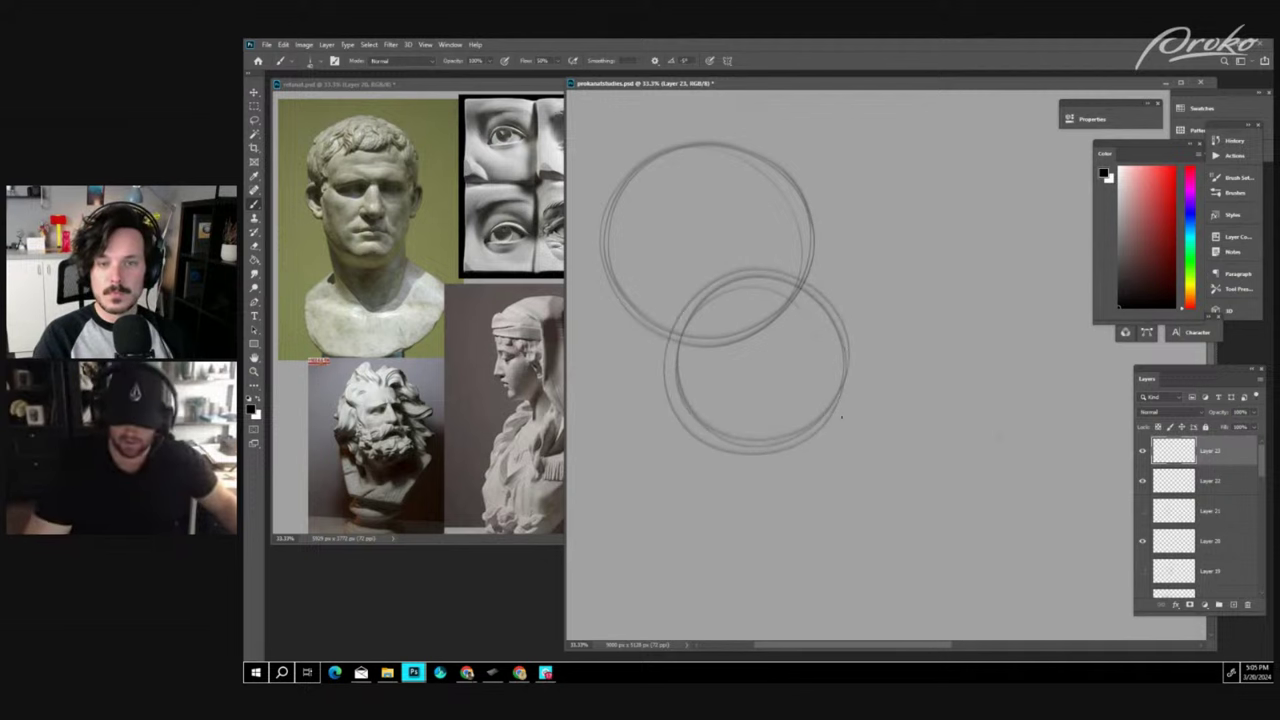
mouse_move(768, 195)
left_mouse_down()
mouse_move(898, 162)
mouse_move(820, 250)
mouse_move(785, 180)
mouse_move(900, 170)
left_mouse_up()
mouse_move(831, 200)
left_mouse_down()
mouse_move(748, 354)
mouse_move(940, 325)
mouse_move(816, 210)
mouse_move(748, 372)
mouse_move(929, 357)
mouse_move(803, 207)
mouse_move(768, 385)
mouse_move(943, 278)
left_mouse_up()
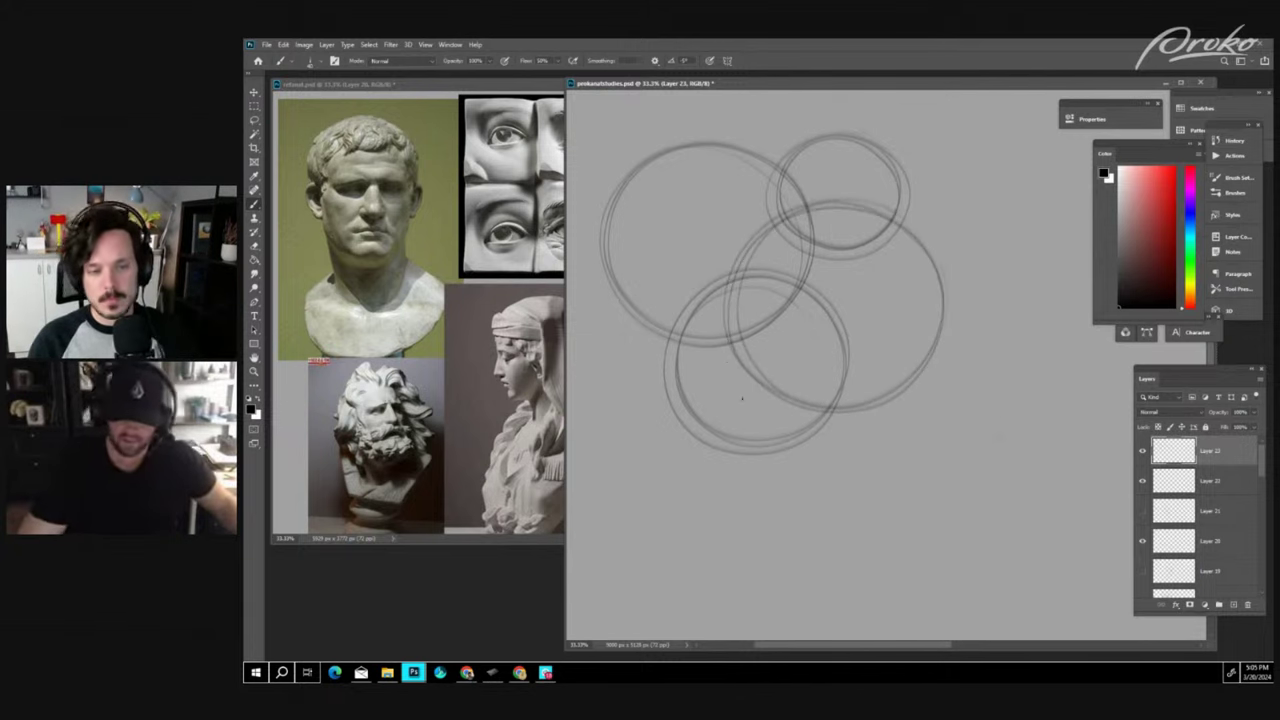
mouse_move(676, 435)
left_mouse_down()
mouse_move(664, 366)
mouse_move(687, 426)
mouse_move(628, 400)
left_mouse_up()
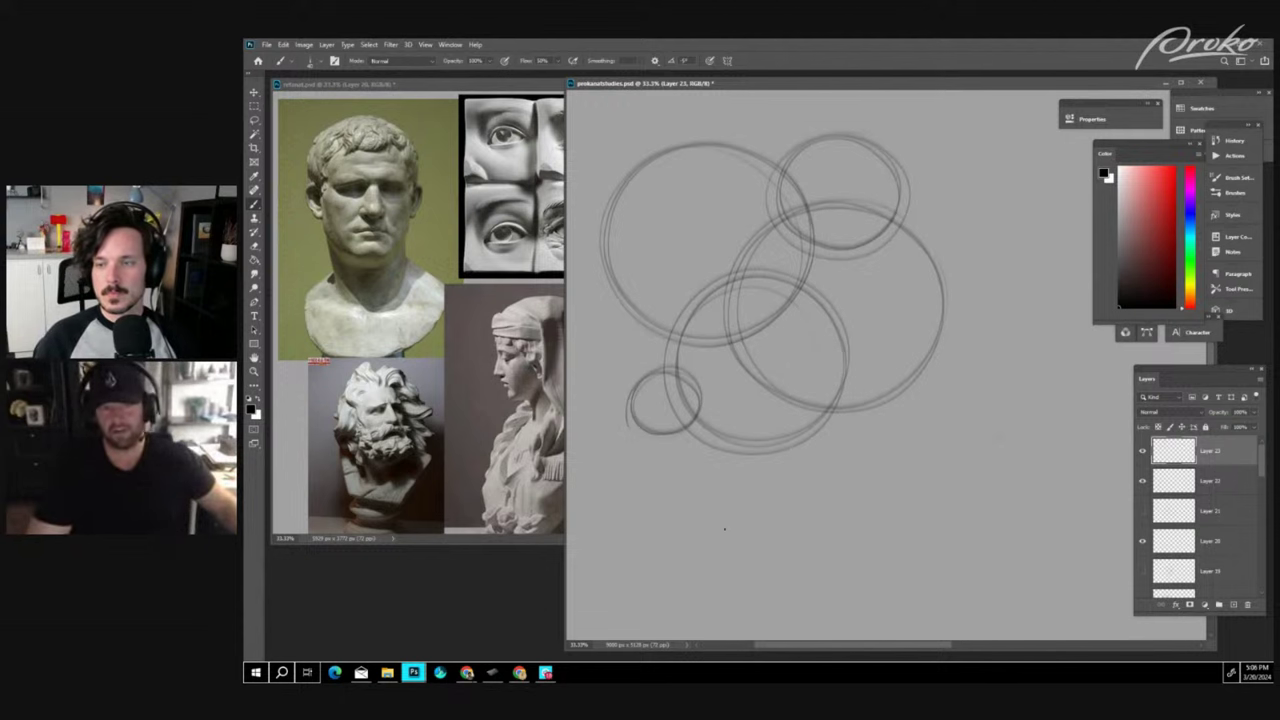
- Sketch a large circle overlapping the lower part of the cluster, and a smaller circle across its right edge
key("ctrl+minus")
key("ctrl+minus")
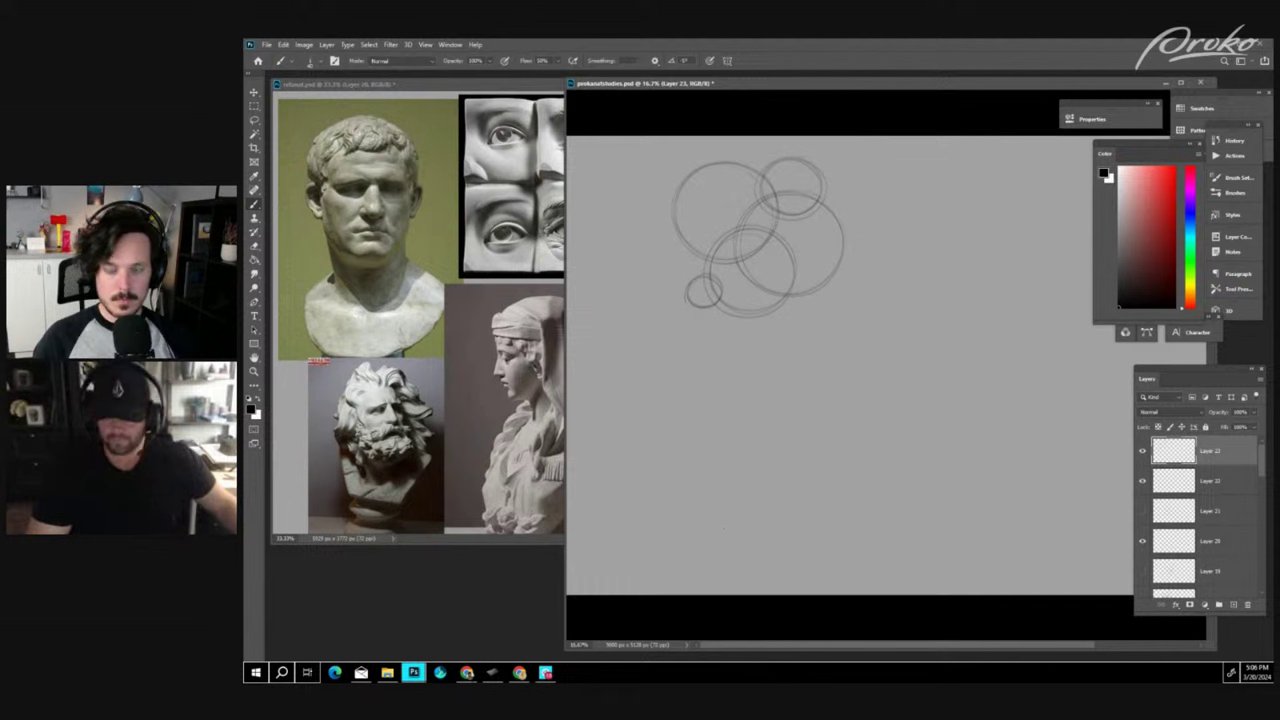
key("ctrl+plus")
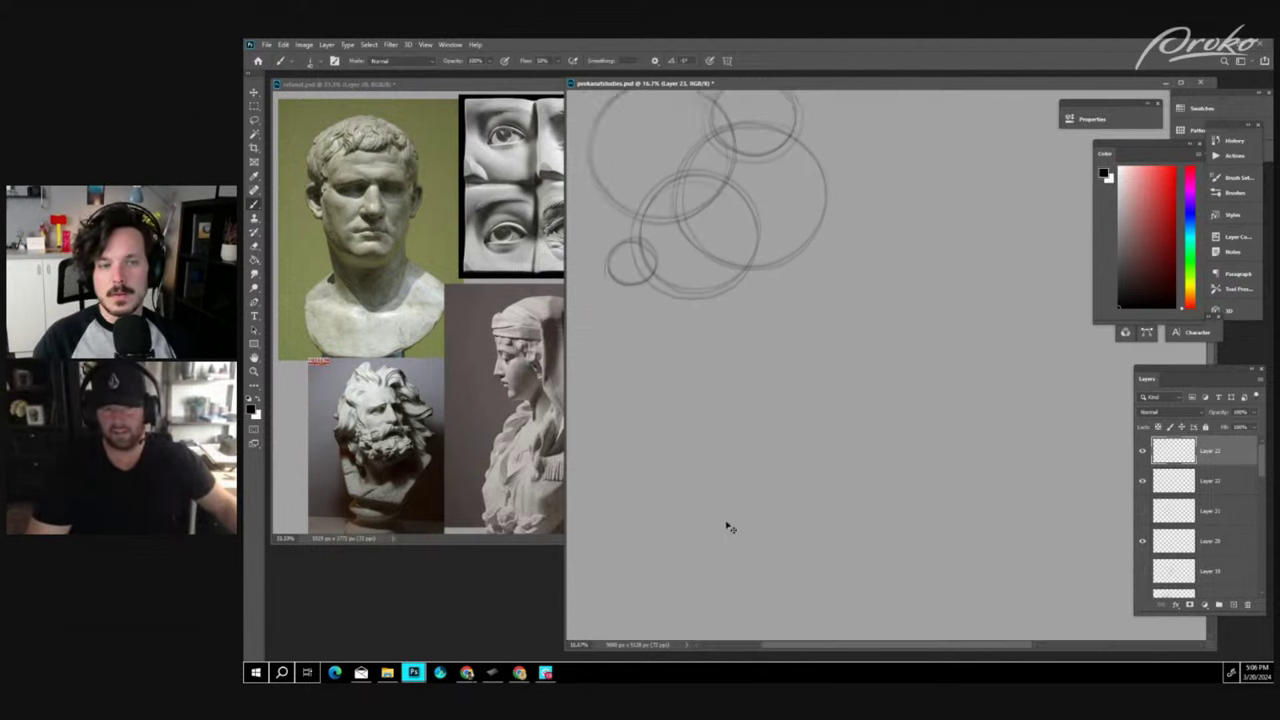
mouse_move(662, 360)
left_mouse_down()
mouse_move(838, 412)
mouse_move(672, 250)
mouse_move(882, 372)
mouse_move(645, 298)
mouse_move(880, 362)
mouse_move(664, 248)
left_mouse_up()
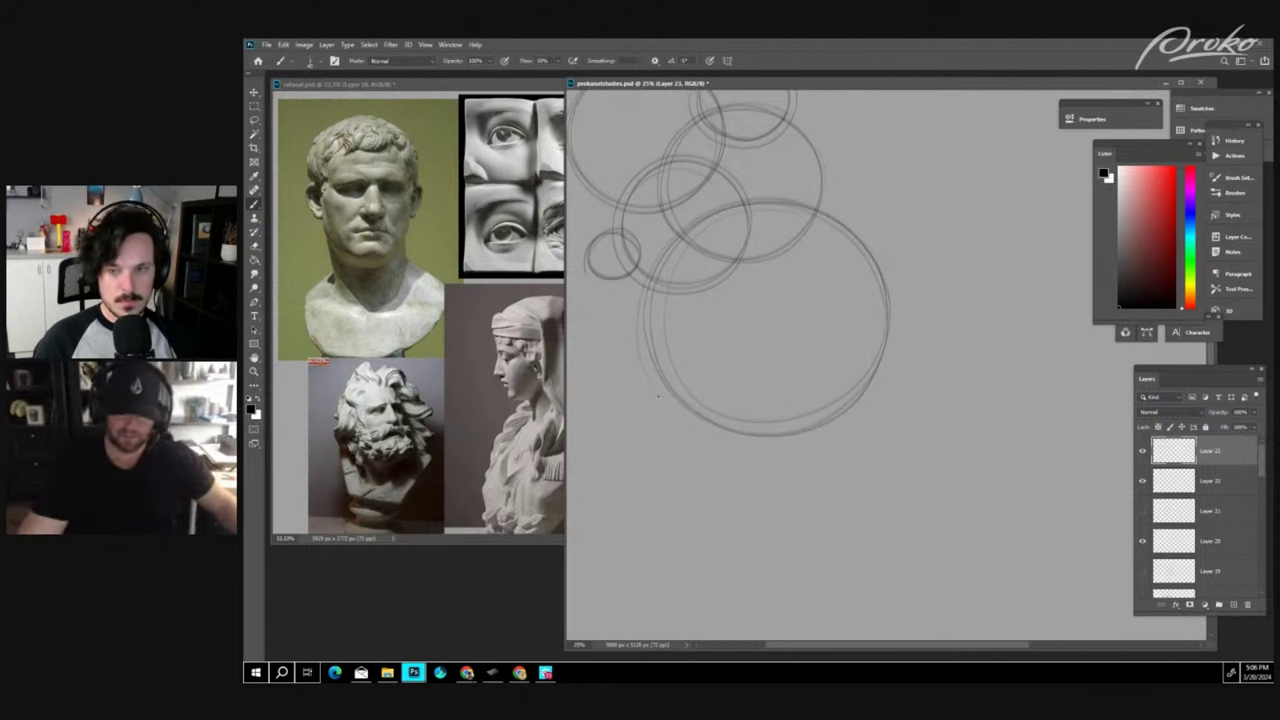
mouse_move(878, 238)
left_mouse_down()
mouse_move(848, 322)
mouse_move(935, 245)
mouse_move(953, 290)
left_mouse_up()
left_click_drag(935, 248, 832, 340)
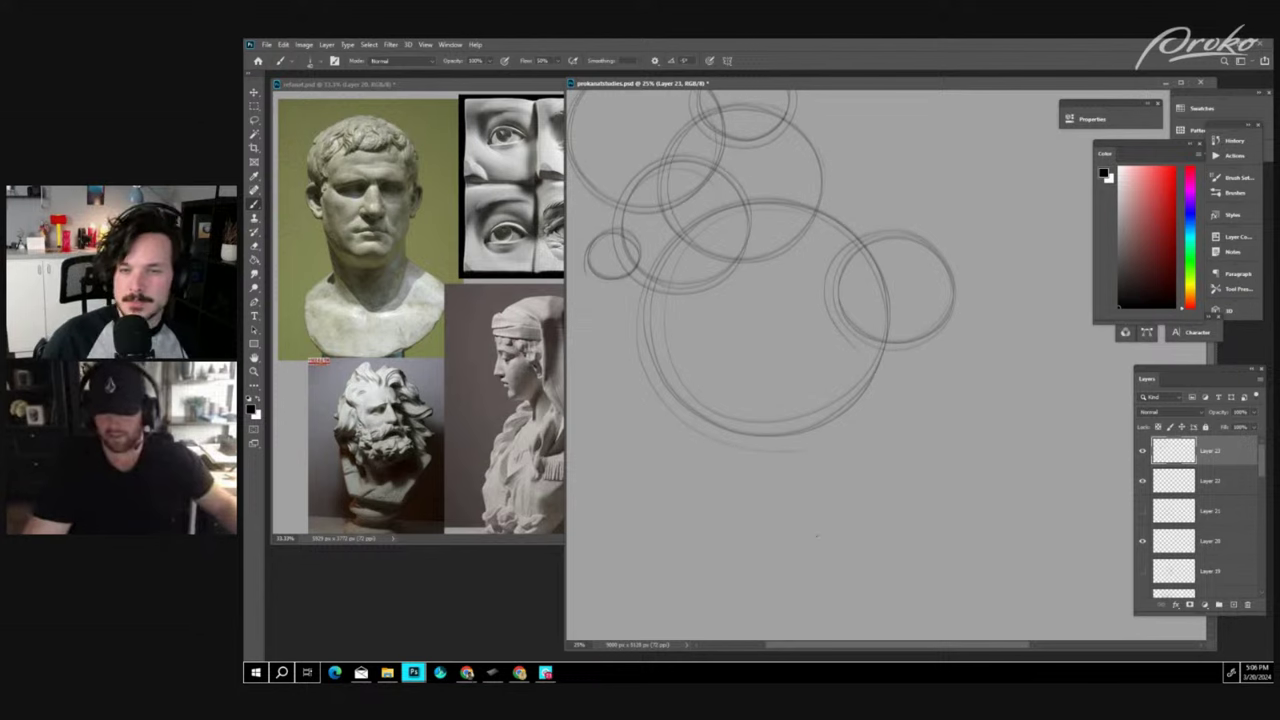
key("ctrl+minus")
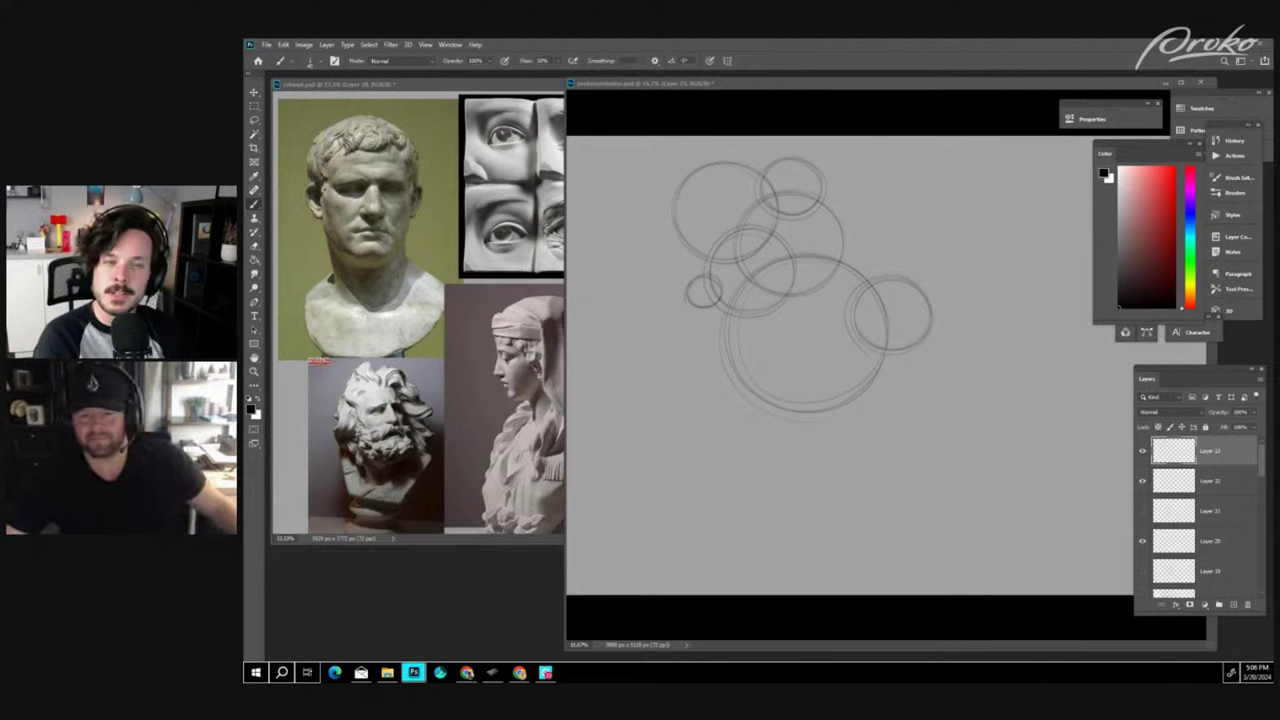
left_click(766, 326)
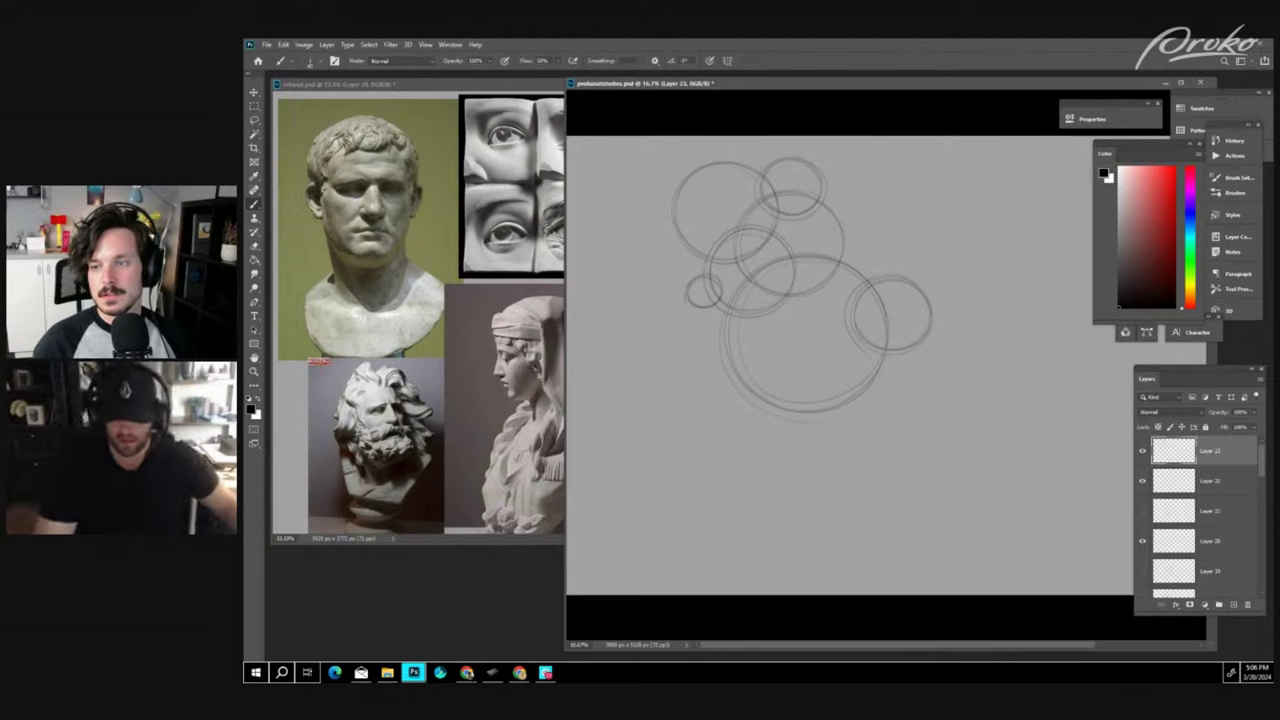
key("ctrl+minus")
key("ctrl+plus")
key("ctrl+plus")
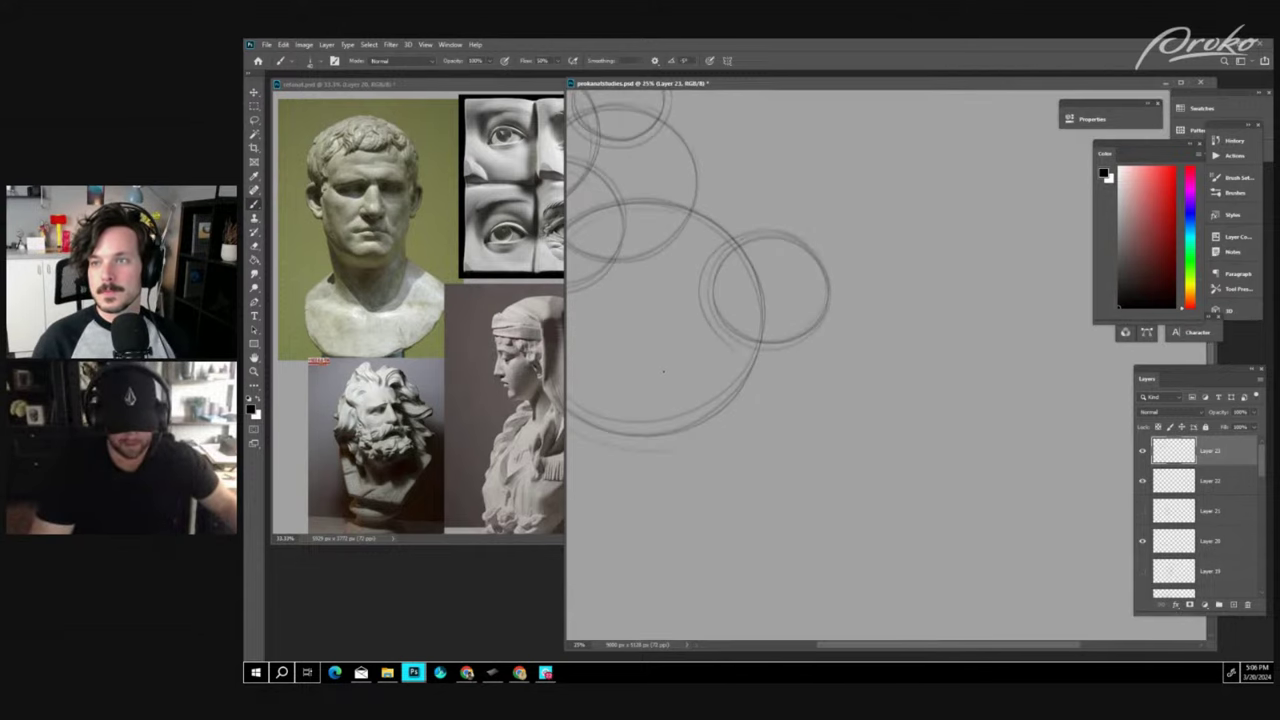
mouse_move(663, 394)
left_mouse_down()
mouse_move(740, 366)
mouse_move(823, 423)
mouse_move(812, 405)
left_mouse_up()
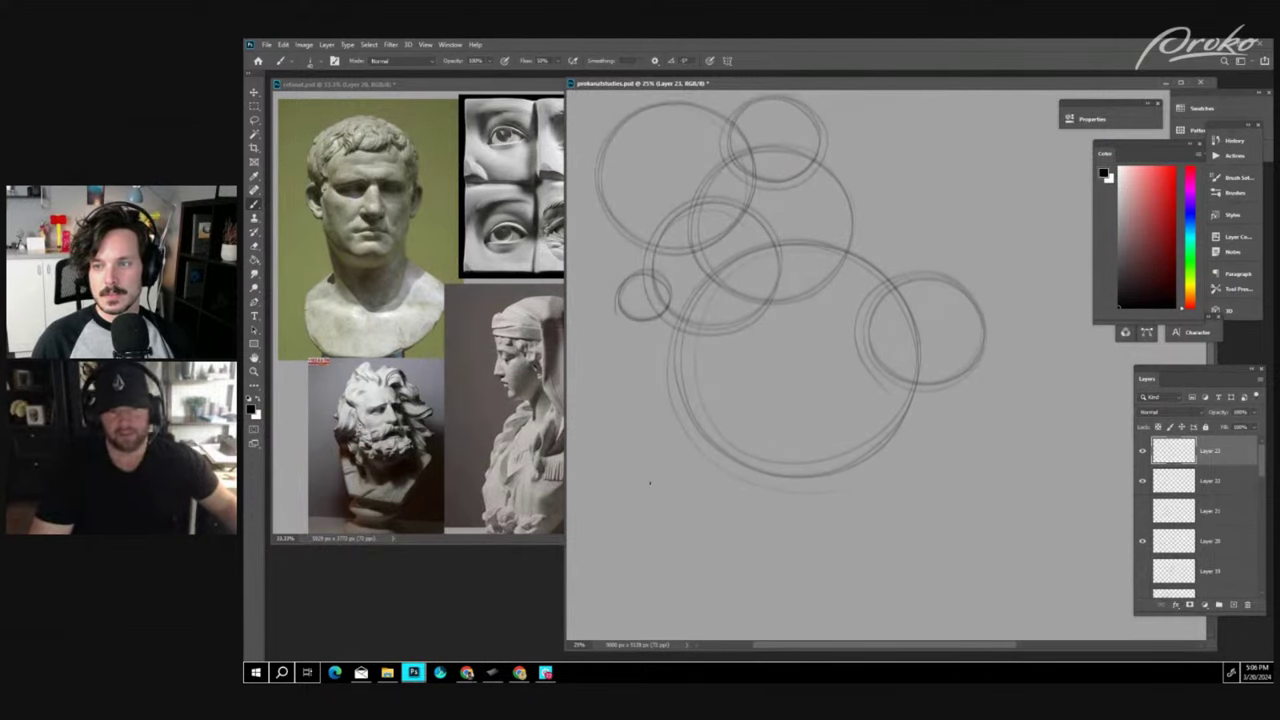
- Draw long sweeping diagonal curves across the large circle, one ending in a wavy tail, plus a wide arc curving beneath them
mouse_move(689, 457)
left_mouse_down()
mouse_move(723, 358)
mouse_move(930, 237)
left_mouse_up()
mouse_move(622, 510)
left_mouse_down()
mouse_move(920, 250)
mouse_move(1004, 226)
left_mouse_up()
left_click_drag(697, 452, 1034, 225)
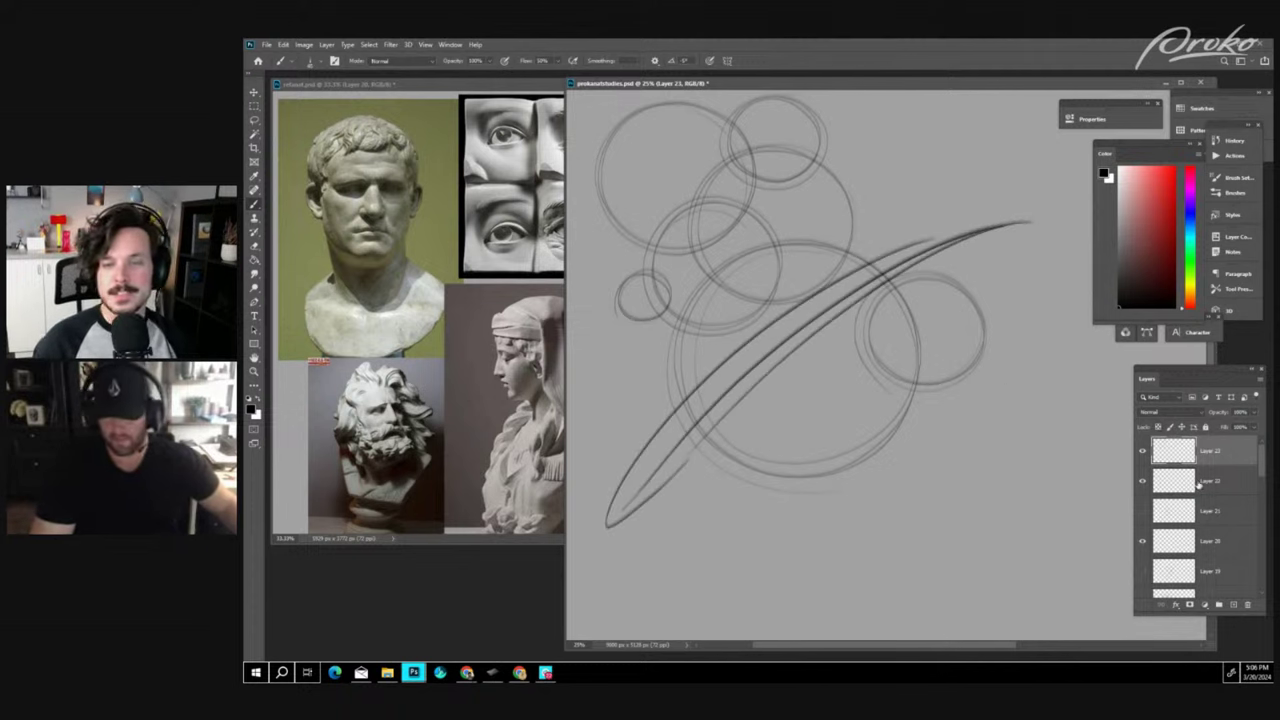
left_click_drag(737, 420, 1190, 185)
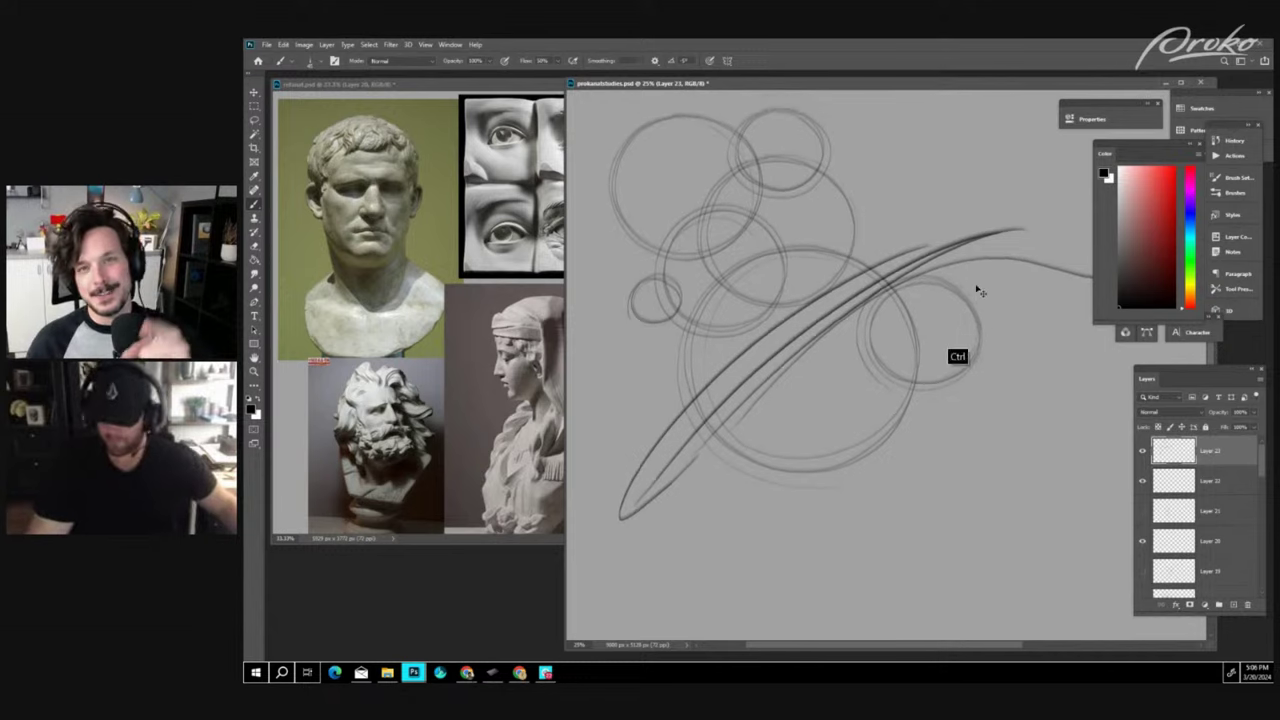
key("ctrl+minus")
mouse_move(745, 523)
left_mouse_down()
mouse_move(777, 558)
mouse_move(945, 345)
left_mouse_up()
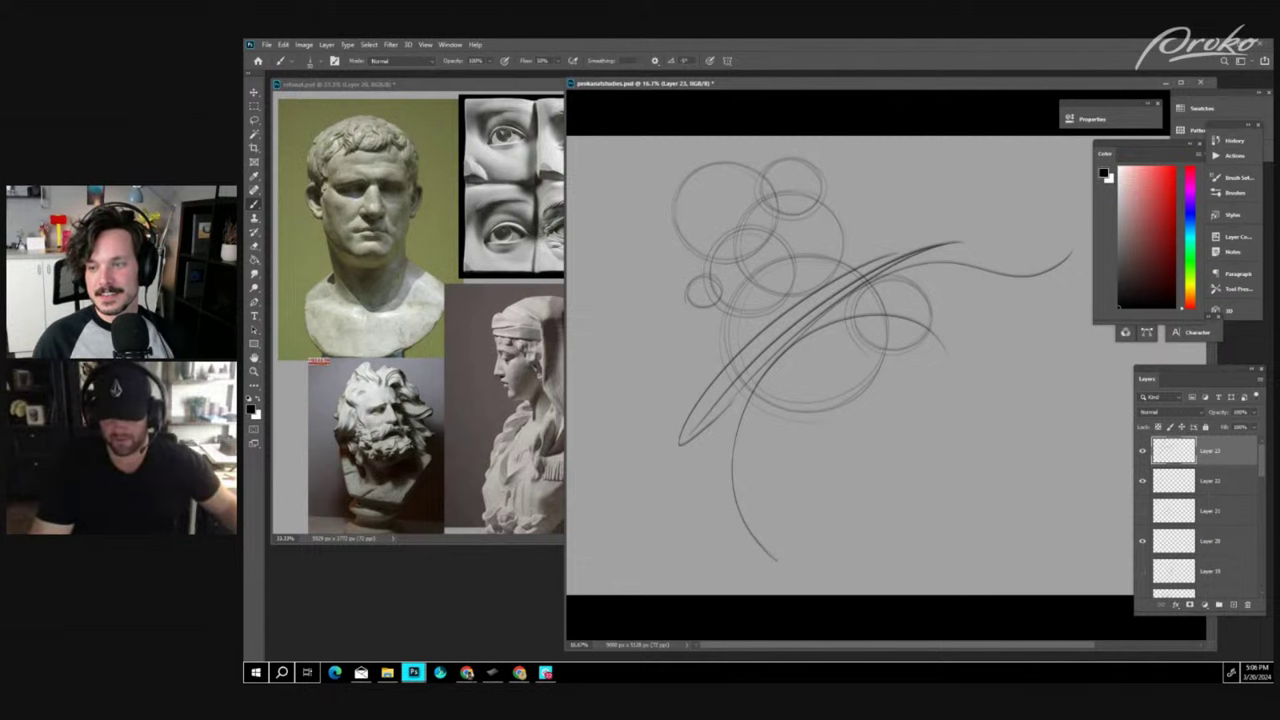
- Sketch a wide, flat ellipse with loose repeated passes under the arc, and cross it with two S-curves and a diagonal stroke
scroll(880, 368, "up", 1)
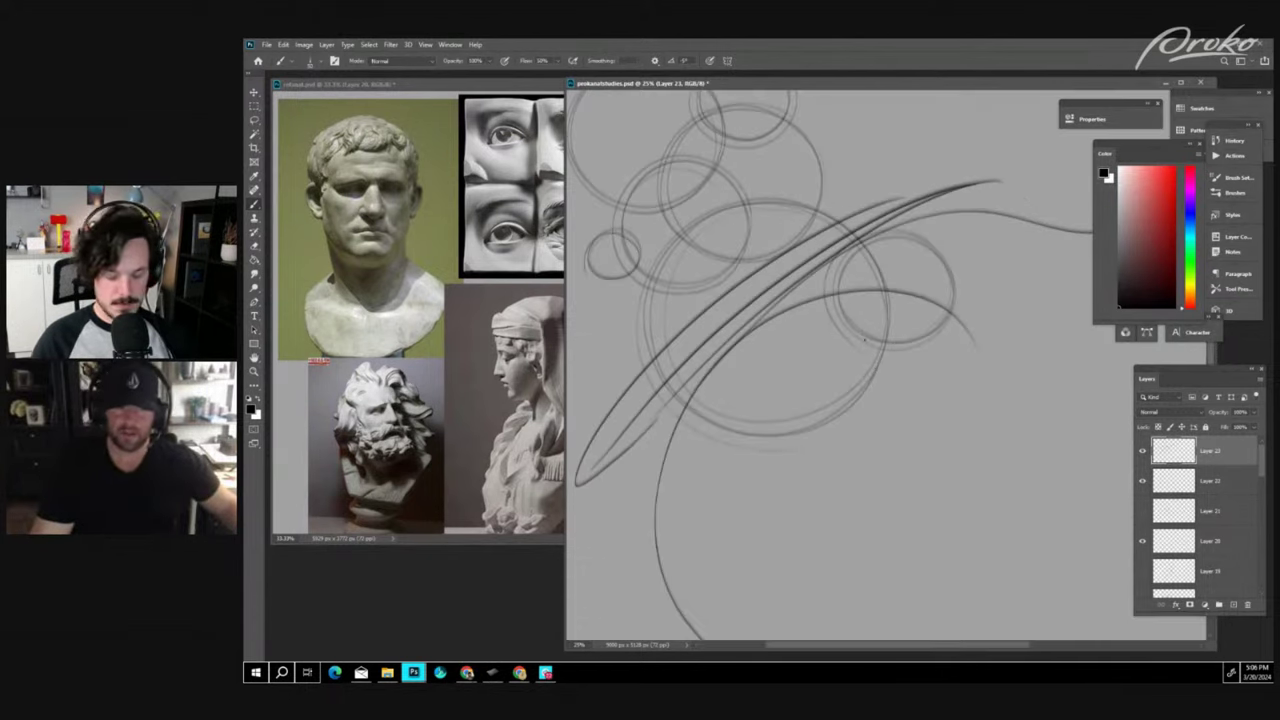
mouse_move(896, 380)
left_mouse_down()
mouse_move(930, 301)
mouse_move(937, 313)
mouse_move(750, 282)
mouse_move(808, 400)
mouse_move(985, 312)
mouse_move(707, 315)
mouse_move(862, 402)
mouse_move(955, 290)
mouse_move(685, 322)
mouse_move(915, 397)
mouse_move(922, 274)
mouse_move(687, 367)
mouse_move(892, 427)
mouse_move(914, 266)
mouse_move(685, 318)
mouse_move(748, 455)
mouse_move(960, 387)
mouse_move(701, 442)
mouse_move(830, 503)
left_mouse_up()
scroll(926, 311, "up", 1)
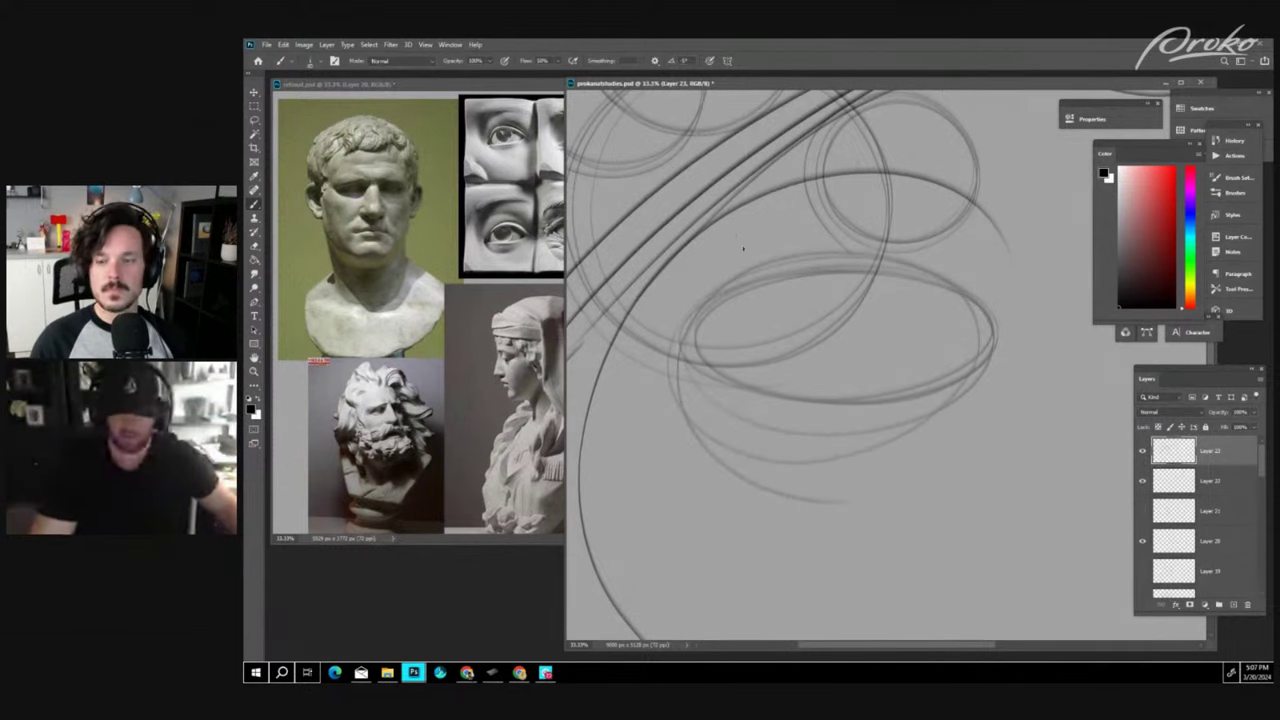
mouse_move(736, 238)
left_mouse_down()
mouse_move(716, 340)
mouse_move(832, 594)
left_mouse_up()
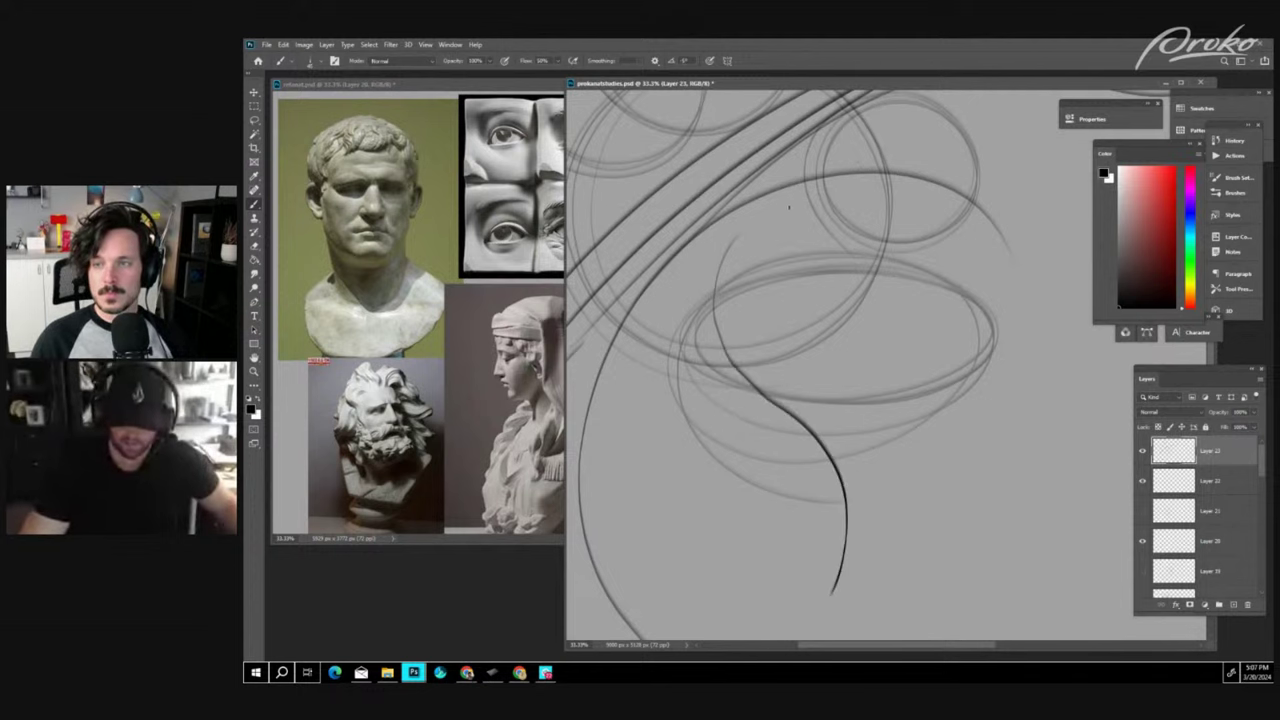
left_click_drag(772, 208, 868, 593)
mouse_move(660, 535)
left_mouse_down()
mouse_move(966, 246)
mouse_move(1016, 220)
left_mouse_up()
- Examine the crossing strokes up close, and compare them with the whole sketch
key("ctrl+plus")
key("ctrl+plus")
key("ctrl+plus")
key("ctrl+plus")
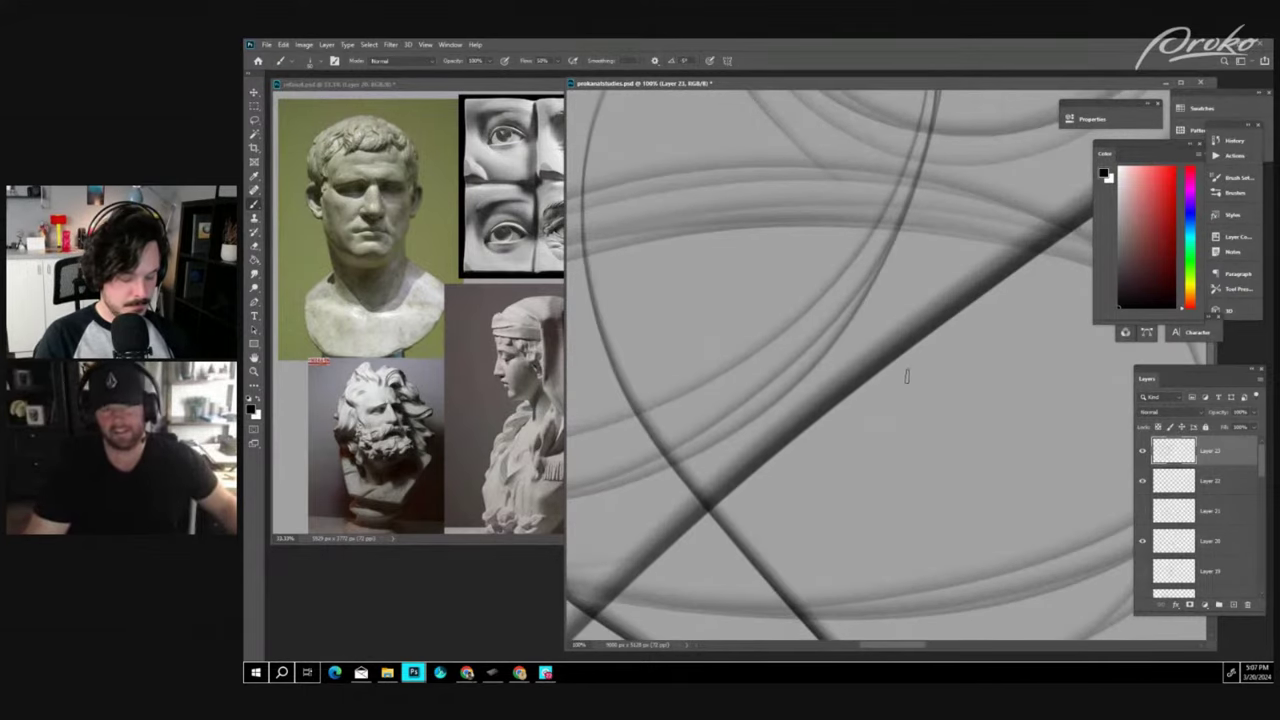
key("ctrl+minus")
key("ctrl+minus")
key("ctrl+minus")
key("ctrl+minus")
key("ctrl+minus")
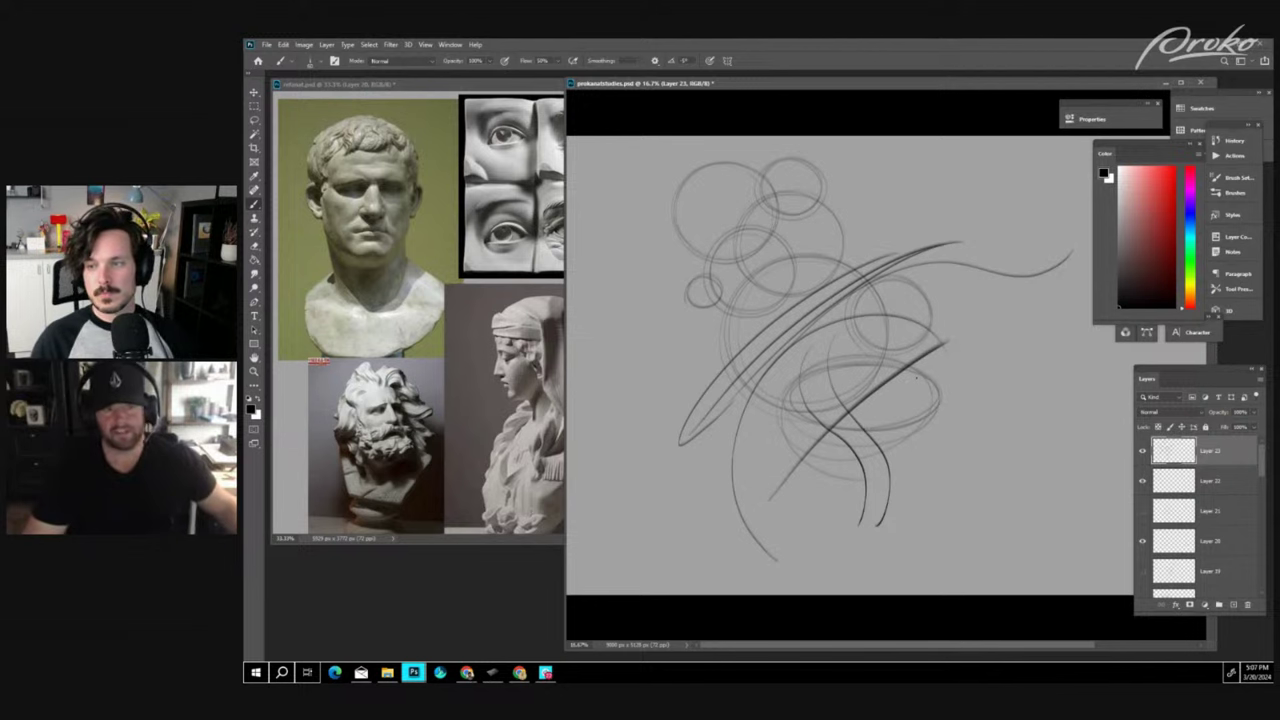
- Hide the current sketch layer and, on a new layer, sketch a cluster of five overlapping circles of different sizes
left_click(1143, 451)
left_click(1232, 604)
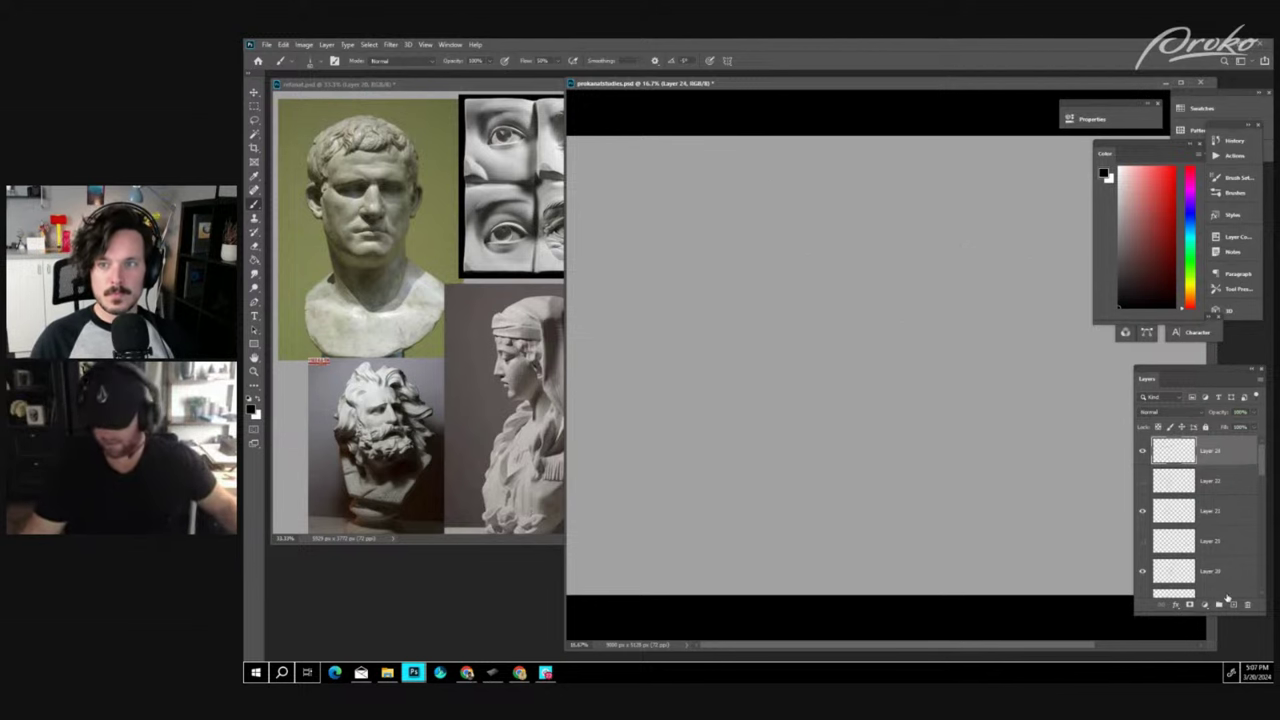
key("ctrl+plus")
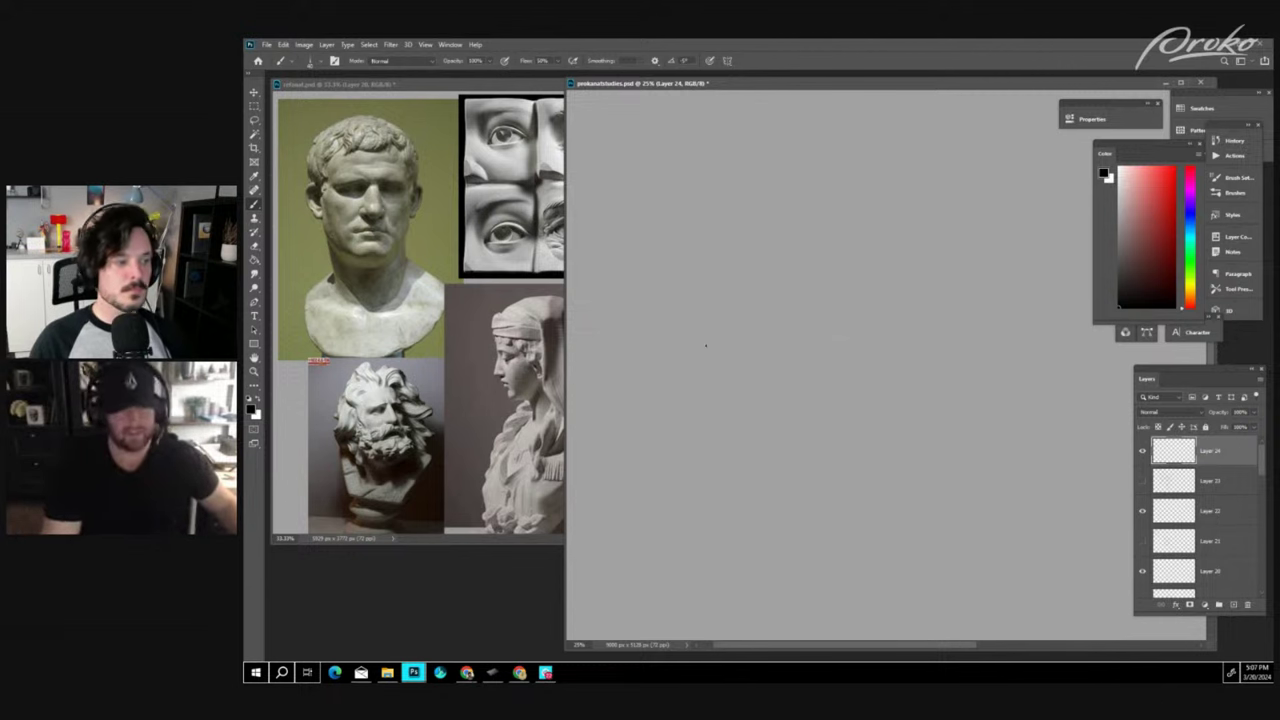
mouse_move(619, 297)
left_mouse_down()
mouse_move(796, 296)
mouse_move(738, 154)
mouse_move(601, 247)
mouse_move(783, 311)
mouse_move(724, 151)
mouse_move(627, 313)
left_mouse_up()
mouse_move(768, 271)
left_mouse_down()
mouse_move(676, 371)
mouse_move(771, 404)
mouse_move(690, 298)
mouse_move(778, 400)
mouse_move(714, 275)
mouse_move(714, 411)
left_mouse_up()
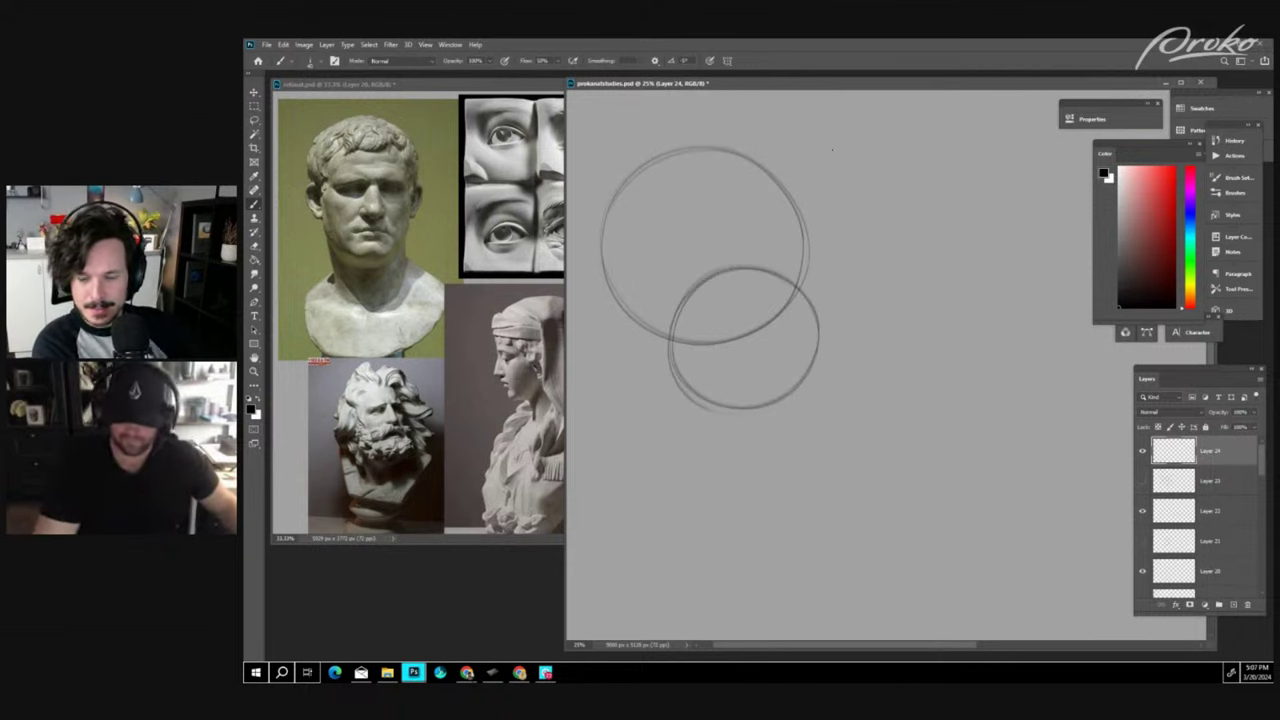
mouse_move(832, 150)
left_mouse_down()
mouse_move(900, 300)
mouse_move(720, 300)
mouse_move(735, 180)
mouse_move(895, 290)
left_mouse_up()
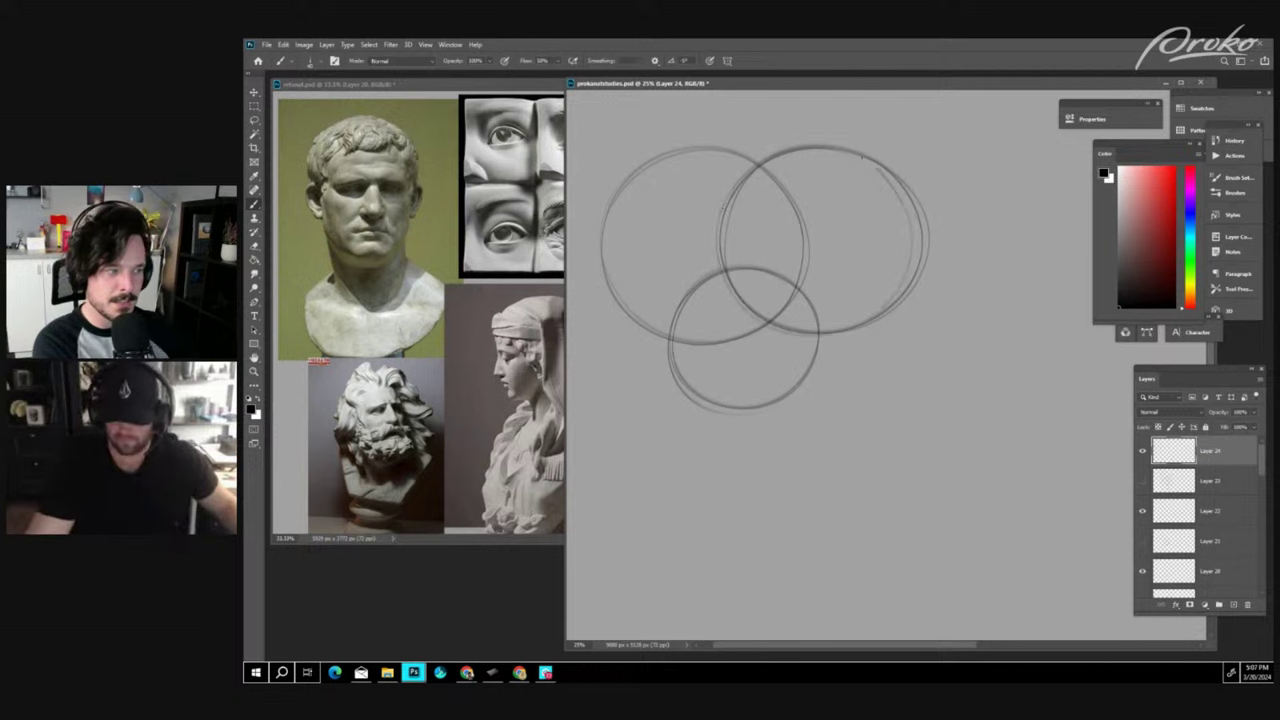
left_click_drag(720, 232, 808, 146)
mouse_move(840, 300)
left_mouse_down()
mouse_move(826, 373)
mouse_move(868, 365)
left_mouse_up()
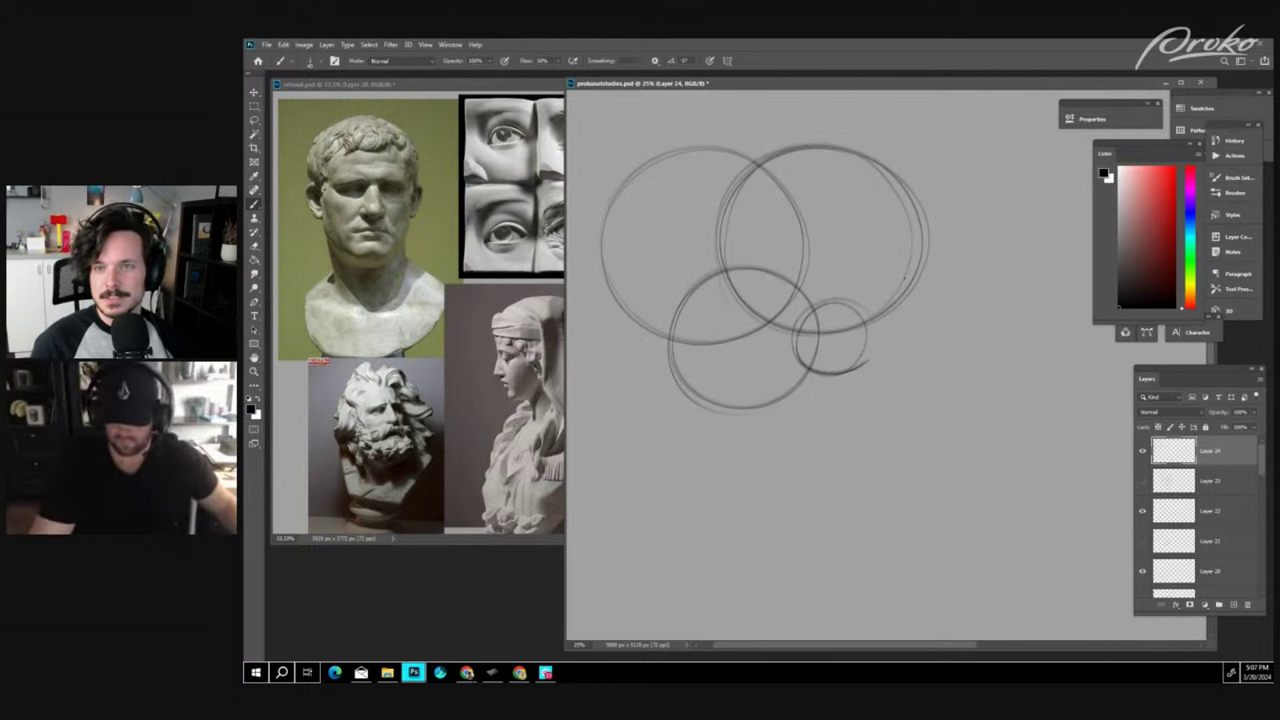
mouse_move(915, 116)
left_mouse_down()
mouse_move(983, 158)
mouse_move(974, 206)
mouse_move(896, 232)
left_mouse_up()
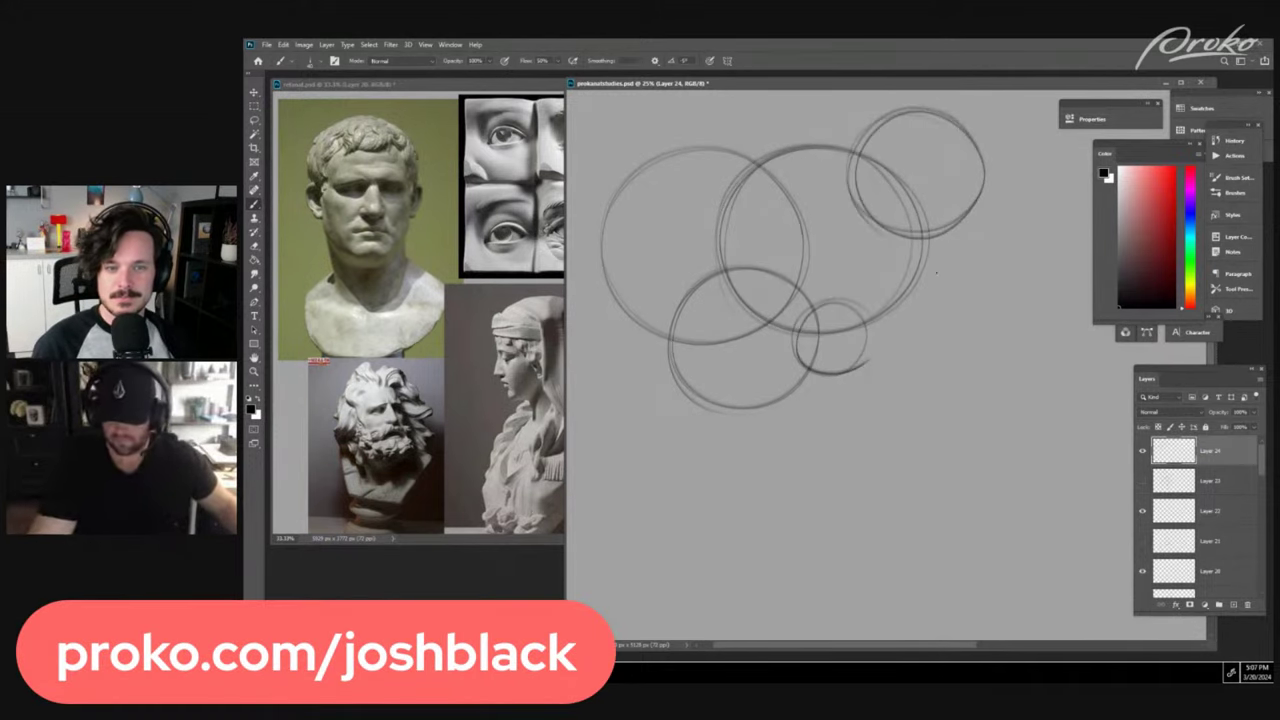
- Extend the cluster downward with two large circles and two smaller ones across their right edges, plus a tiny circle within the upper cluster
key("ctrl+minus")
scroll(908, 374, "down", 1)
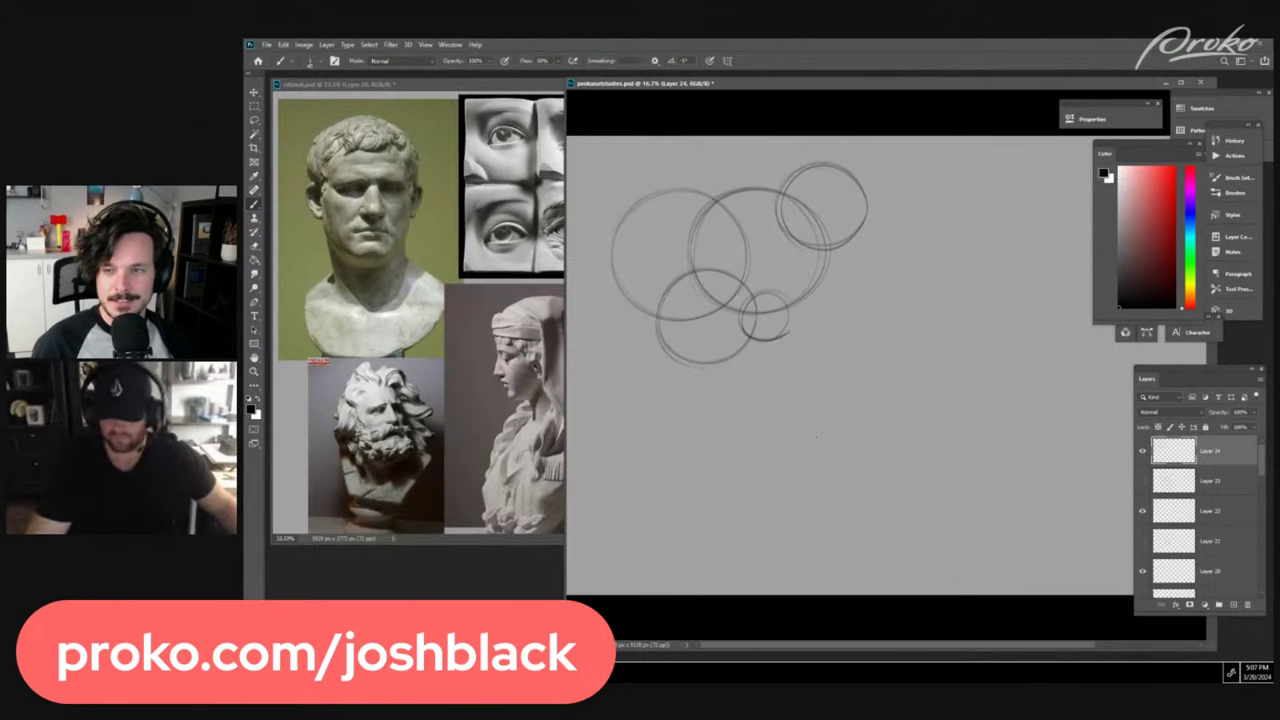
mouse_move(820, 434)
left_mouse_down()
mouse_move(690, 332)
mouse_move(830, 400)
mouse_move(710, 462)
mouse_move(682, 342)
mouse_move(762, 471)
left_mouse_up()
mouse_move(772, 390)
left_mouse_down()
mouse_move(813, 326)
mouse_move(842, 327)
mouse_move(802, 398)
mouse_move(828, 404)
left_mouse_up()
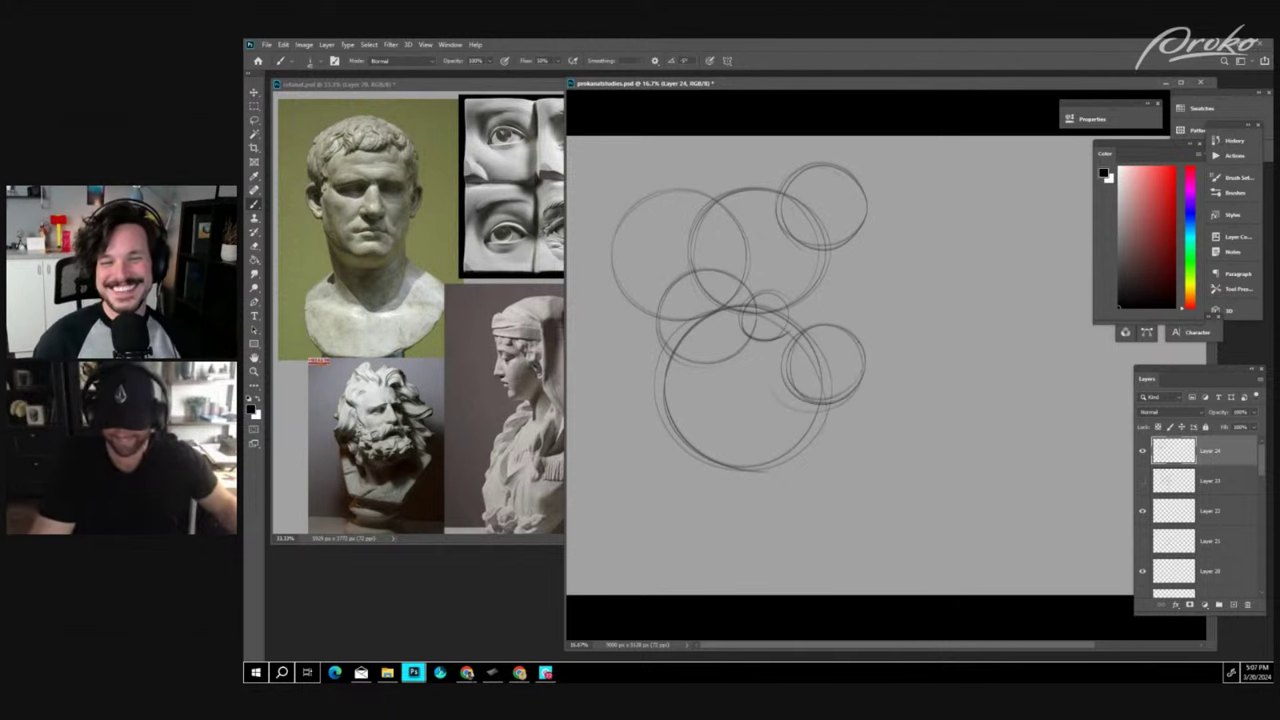
key("ctrl+minus")
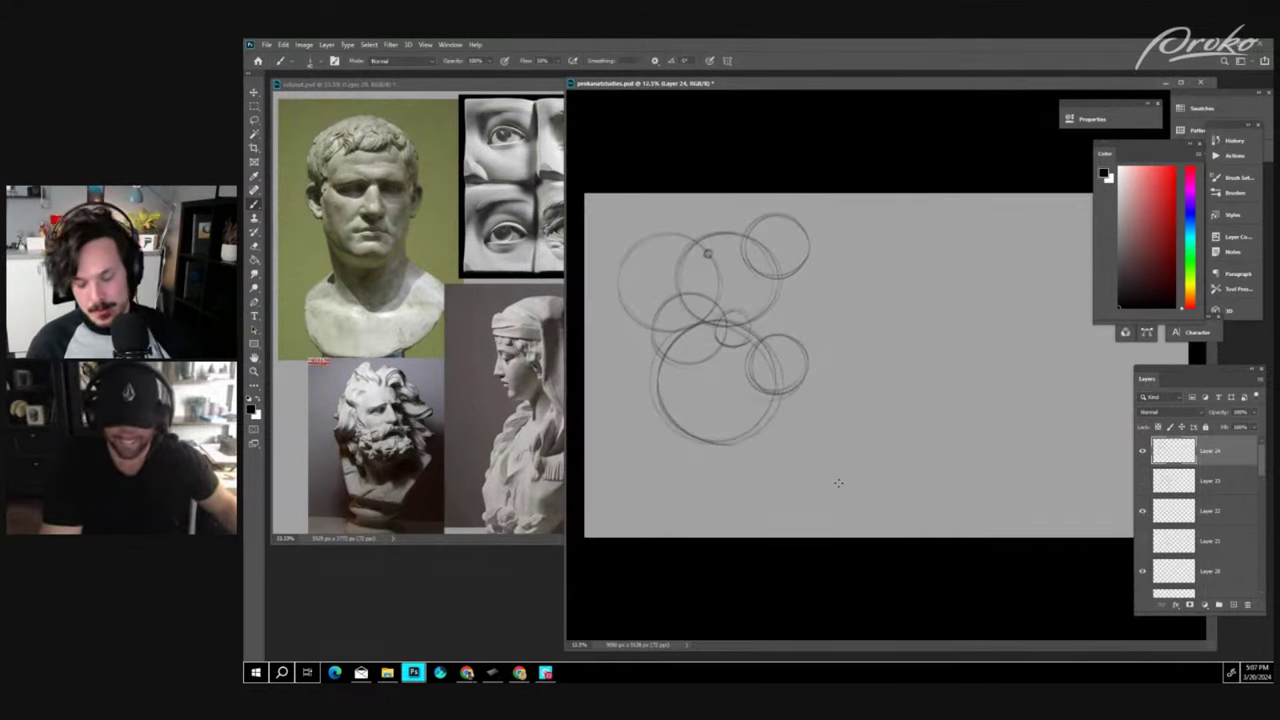
key("ctrl+plus")
left_click_drag(845, 478, 942, 453)
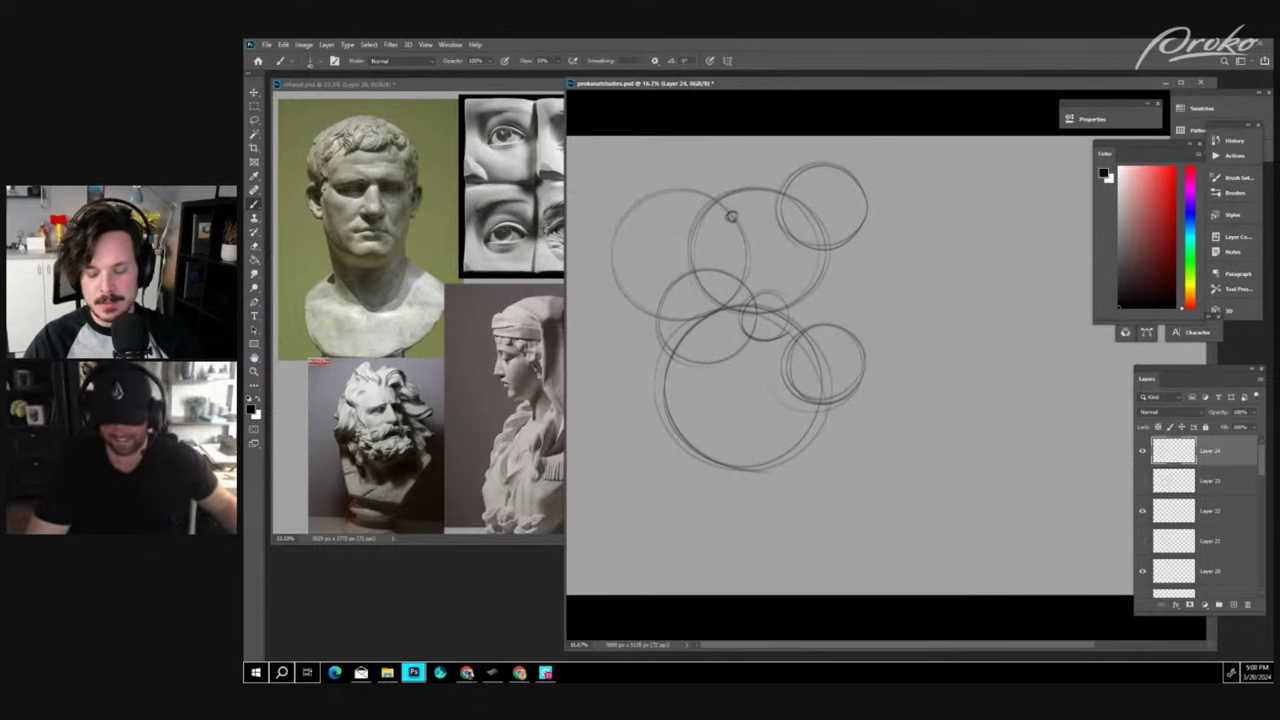
mouse_move(815, 528)
left_mouse_down()
mouse_move(895, 420)
mouse_move(860, 520)
mouse_move(898, 410)
mouse_move(926, 388)
mouse_move(845, 395)
mouse_move(916, 335)
left_mouse_up()
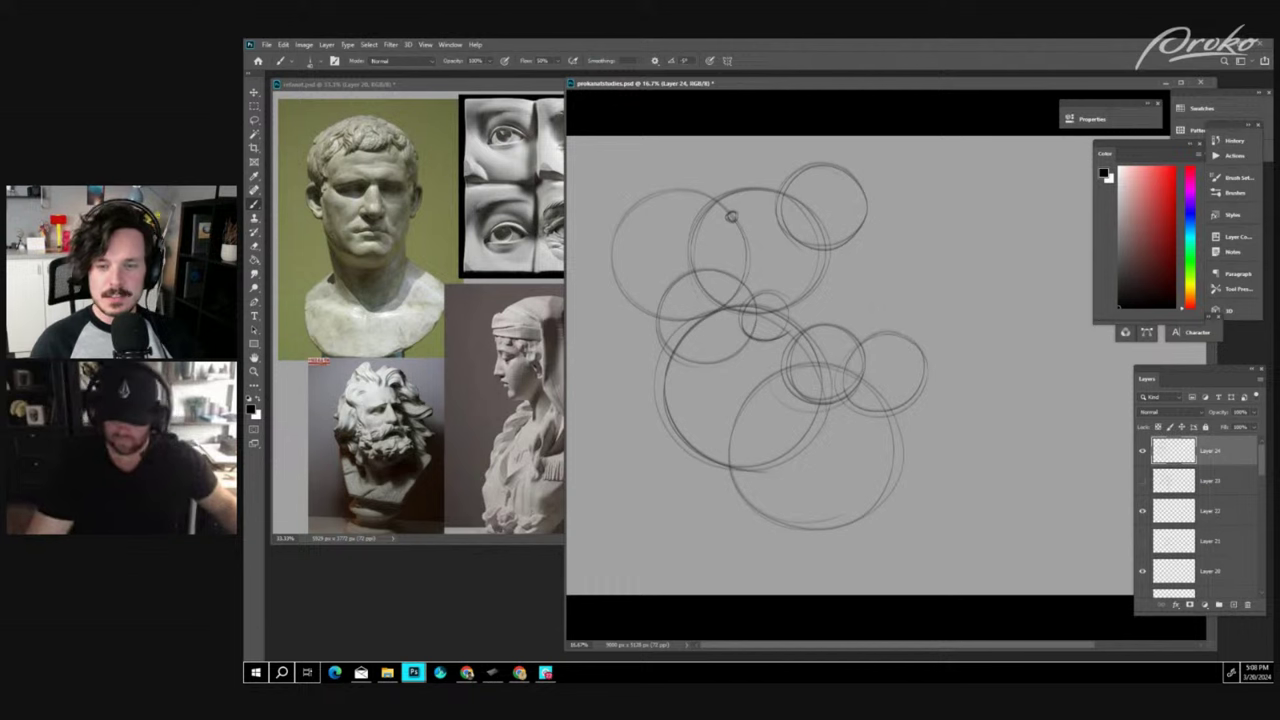
- Overlap the cluster with five darker large circles around its right, left and lower sides, and a small one at its lower right
mouse_move(900, 183)
left_mouse_down()
mouse_move(935, 245)
mouse_move(810, 215)
mouse_move(930, 195)
left_mouse_up()
mouse_move(720, 355)
left_mouse_down()
mouse_move(615, 460)
mouse_move(730, 385)
mouse_move(610, 370)
left_mouse_up()
mouse_move(670, 420)
left_mouse_down()
mouse_move(776, 402)
mouse_move(669, 466)
left_mouse_up()
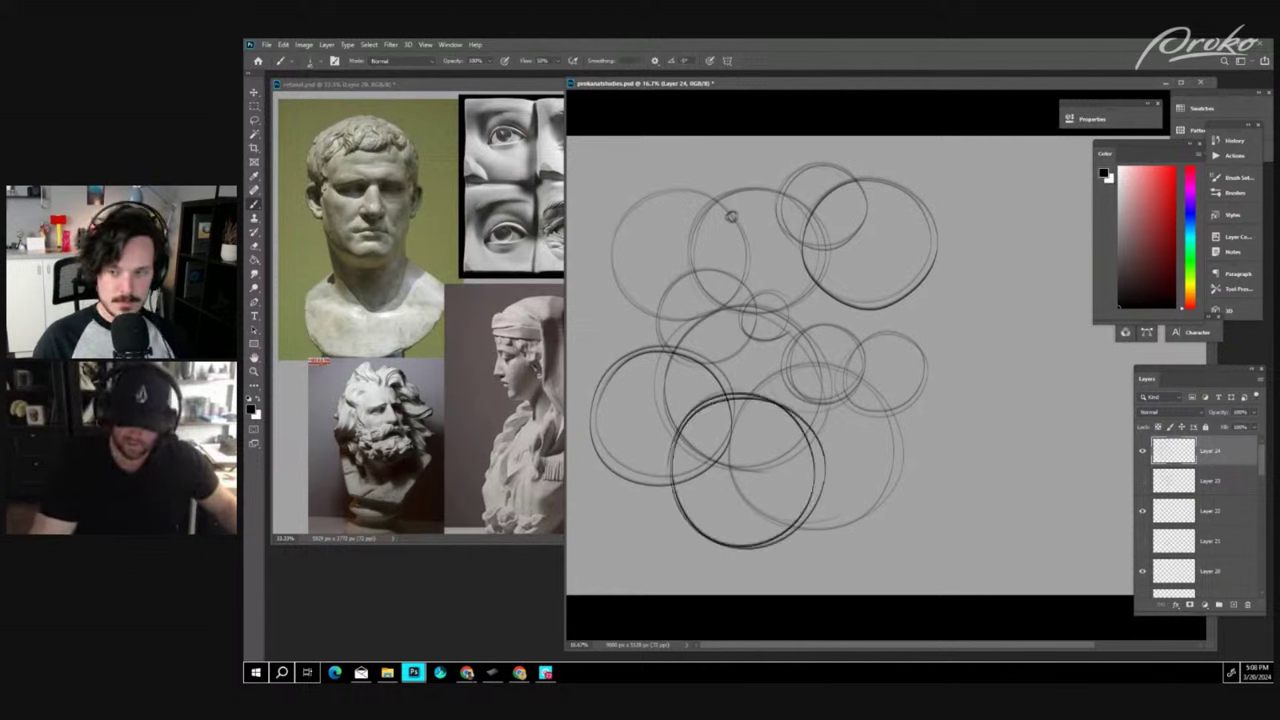
mouse_move(863, 352)
left_mouse_down()
mouse_move(793, 369)
mouse_move(817, 352)
mouse_move(857, 473)
left_mouse_up()
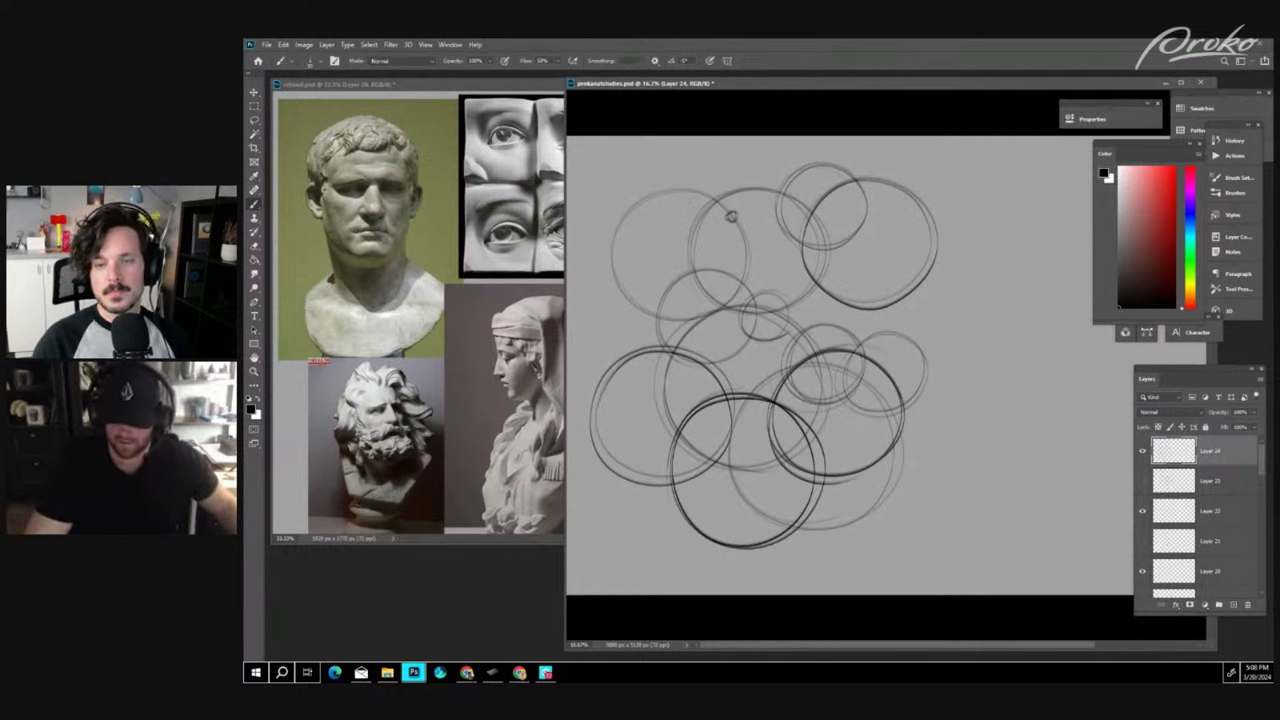
mouse_move(892, 265)
left_mouse_down()
mouse_move(853, 282)
mouse_move(894, 265)
left_mouse_up()
mouse_move(850, 400)
left_mouse_down()
mouse_move(970, 360)
mouse_move(885, 268)
left_mouse_up()
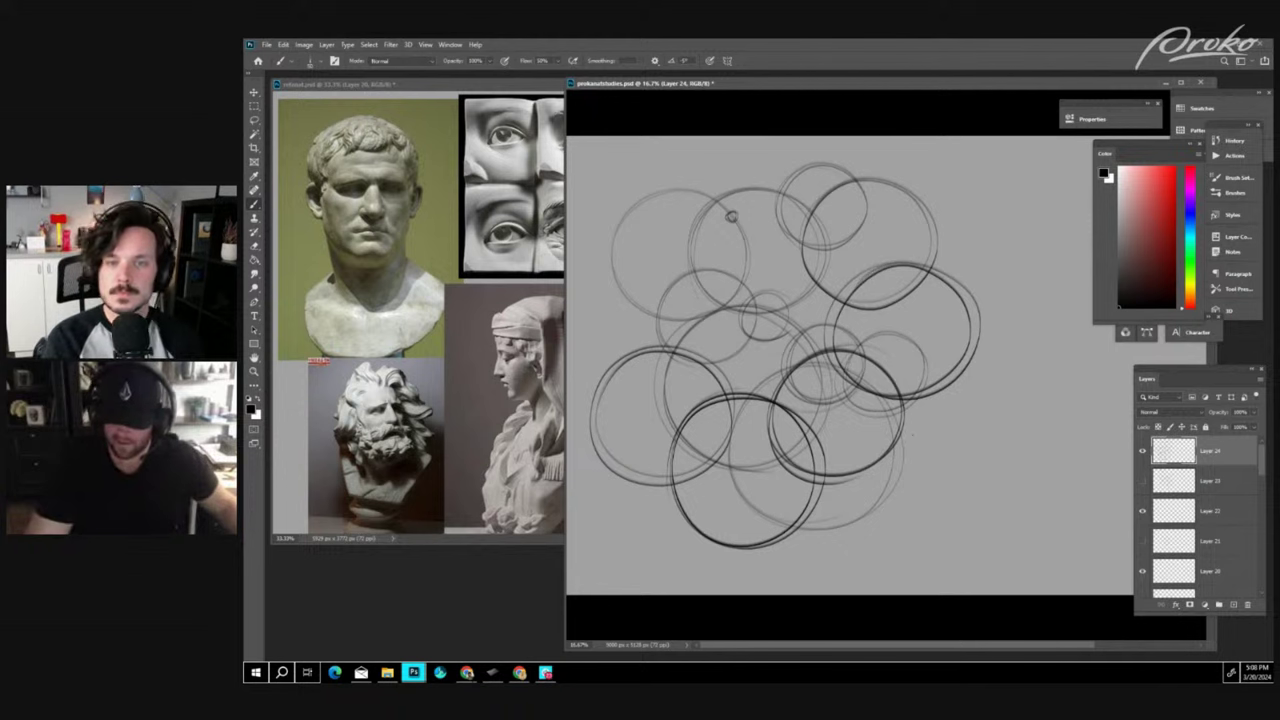
mouse_move(905, 418)
left_mouse_down()
mouse_move(865, 460)
mouse_move(912, 470)
left_mouse_up()
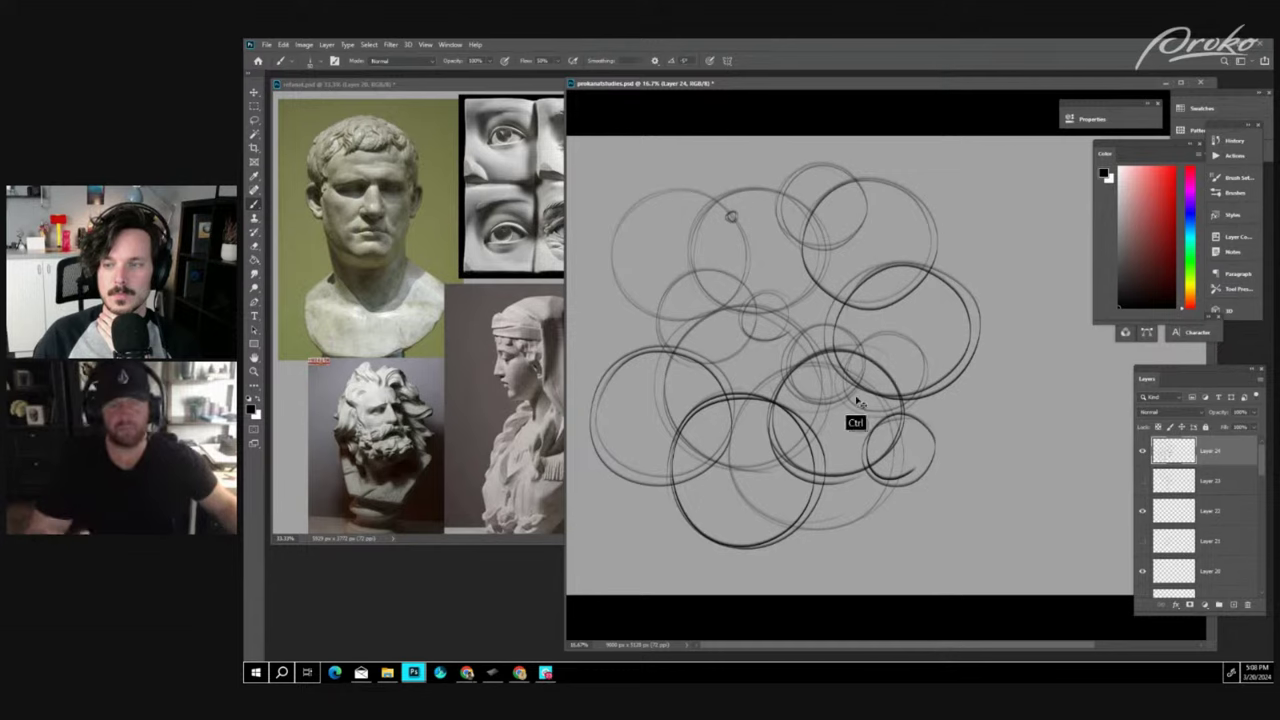
- Sketch three separate circles, one medium, one small and one tiny, to the right of the cluster without touching it
key("ctrl+minus")
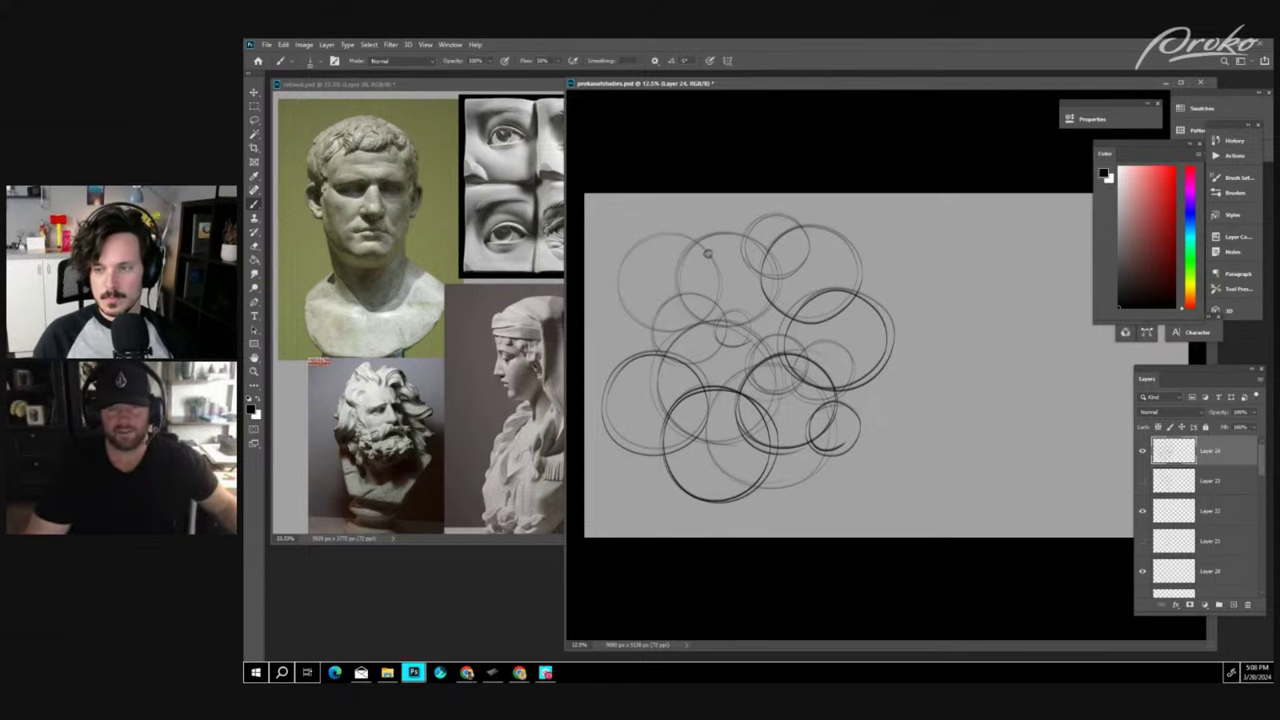
key("ctrl+plus")
key("ctrl+plus")
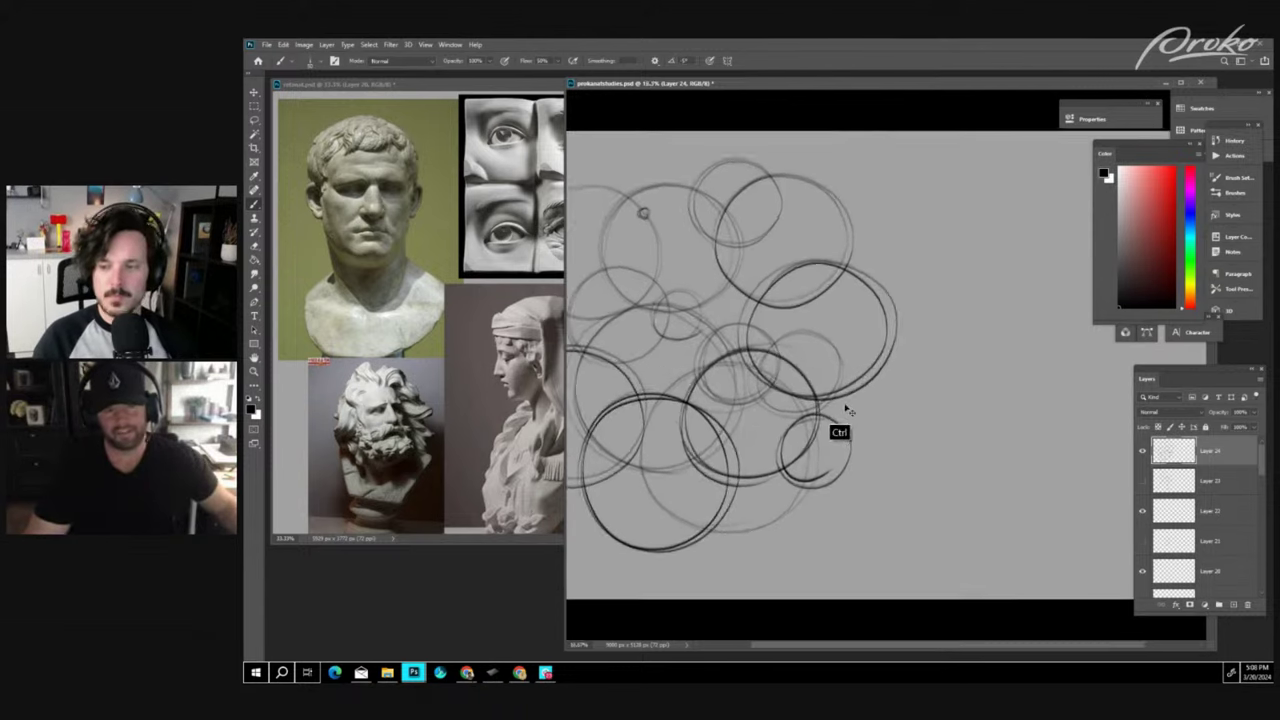
left_click_drag(799, 461, 916, 530)
key("ctrl+minus")
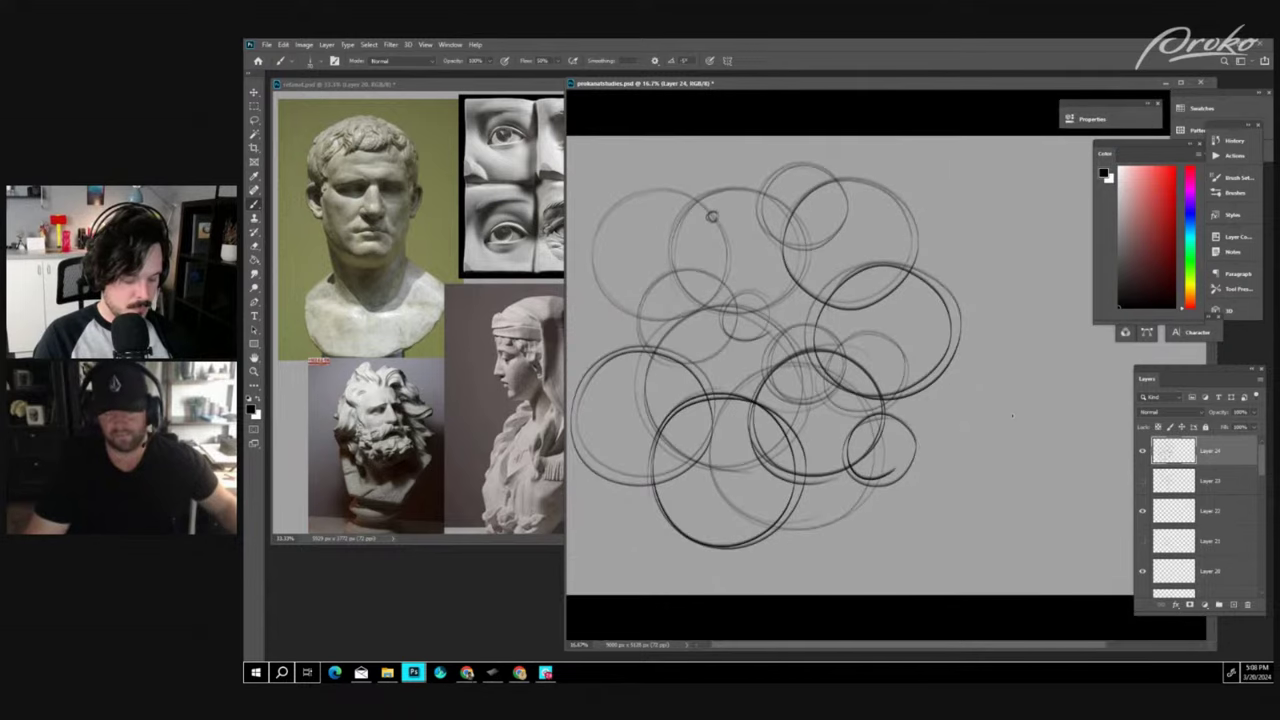
mouse_move(930, 455)
left_mouse_down()
mouse_move(990, 486)
mouse_move(928, 432)
left_mouse_up()
left_click_drag(987, 487, 929, 430)
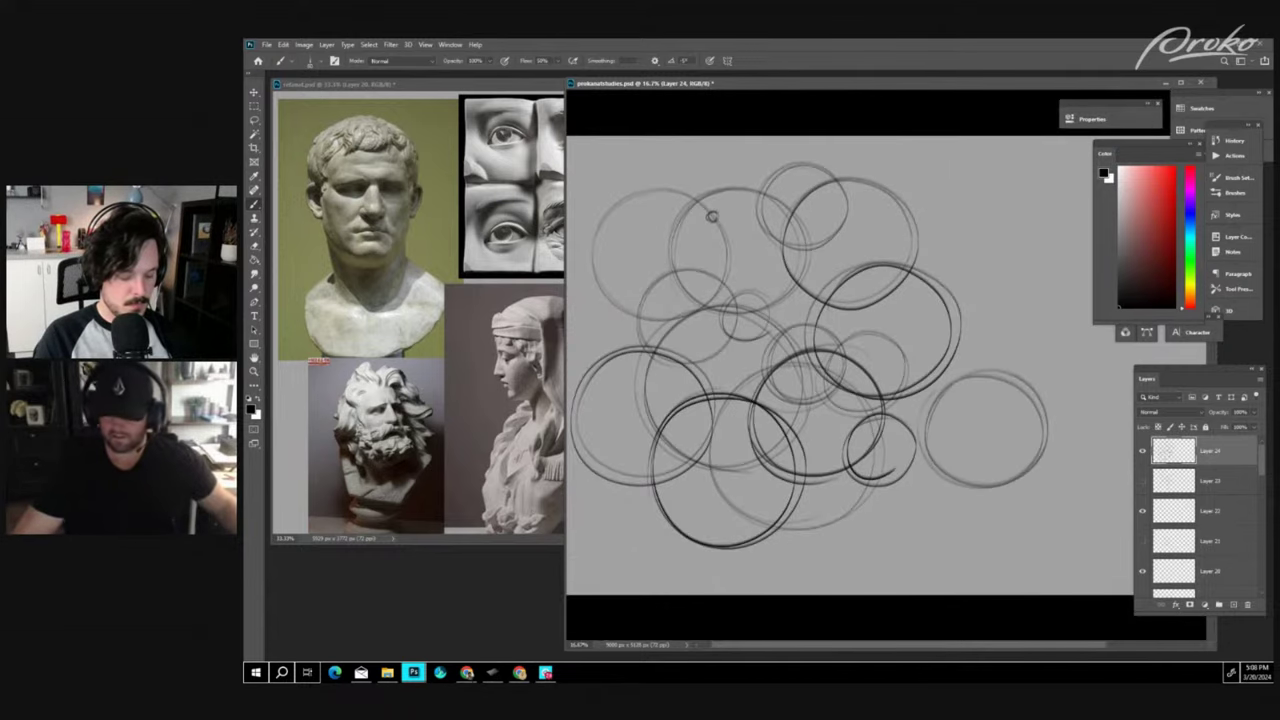
mouse_move(1018, 344)
left_mouse_down()
mouse_move(1066, 312)
mouse_move(1022, 352)
left_mouse_up()
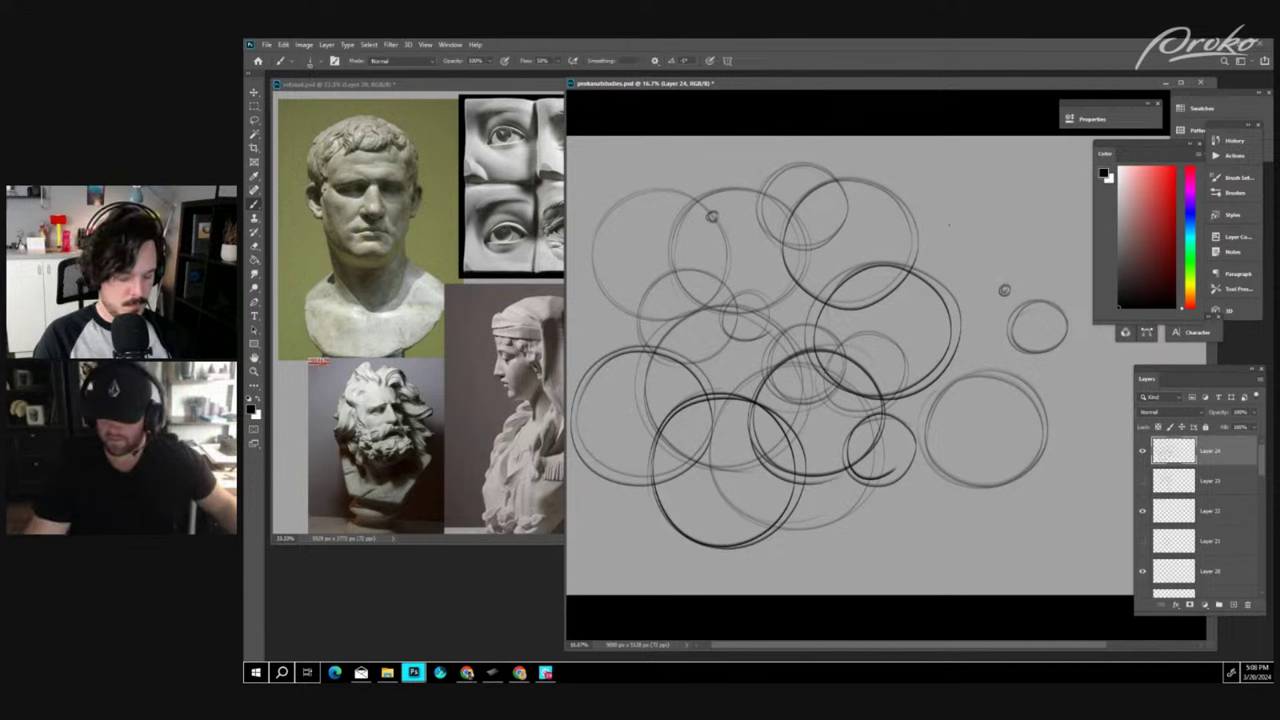
- Hide the circle cluster layer and, on a new layer, sketch a large, a medium and a tiny circle spaced well apart
left_click(1142, 451)
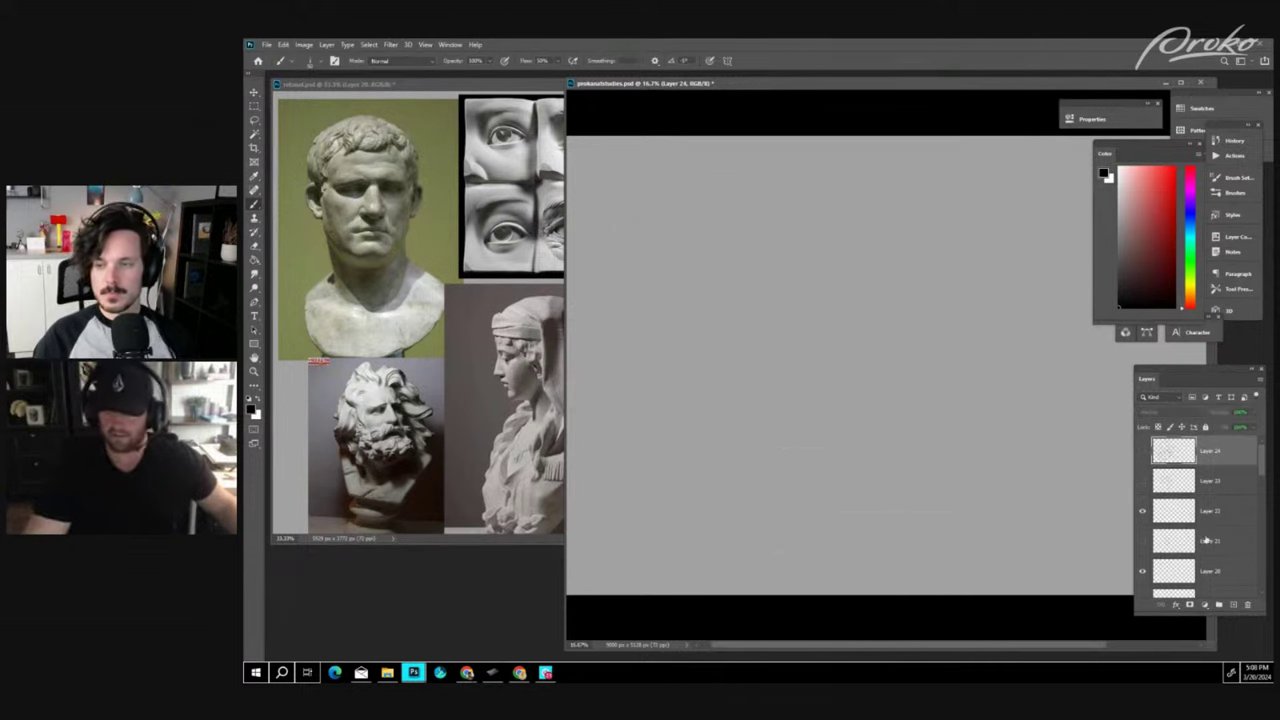
left_click(1233, 605)
mouse_move(832, 228)
left_mouse_down()
mouse_move(943, 310)
mouse_move(832, 250)
mouse_move(925, 178)
left_mouse_up()
left_click_drag(770, 290, 740, 362)
left_click_drag(735, 308, 738, 348)
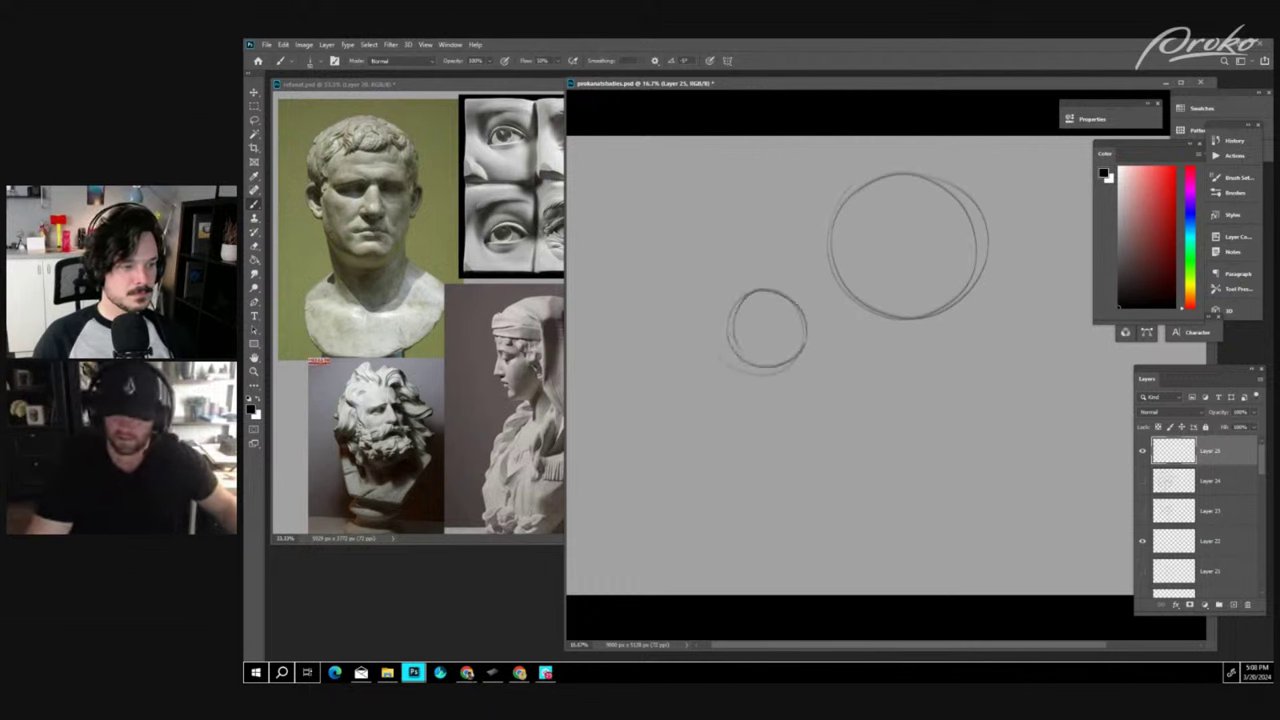
left_click_drag(930, 480, 930, 470)
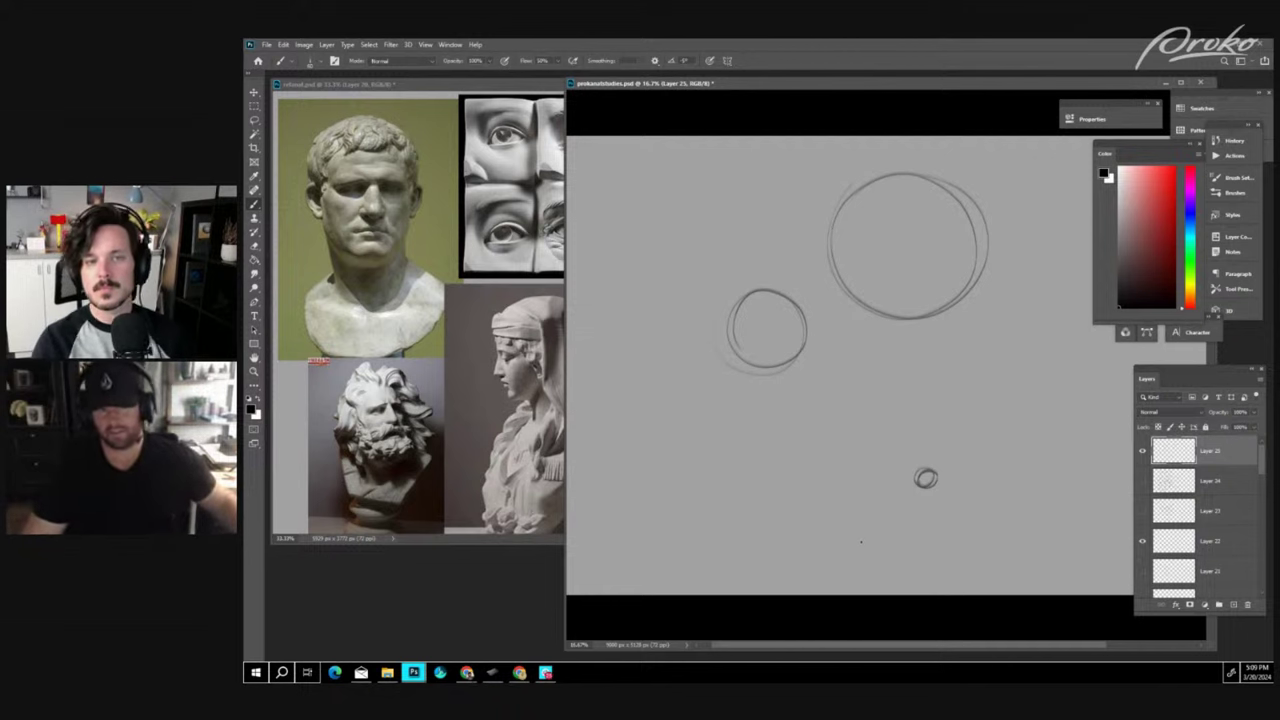
- Hide the three-circle layer and, on a new layer, sketch a tilted ellipse divided by its long and short axes
left_click(1142, 451)
left_click(1233, 605)
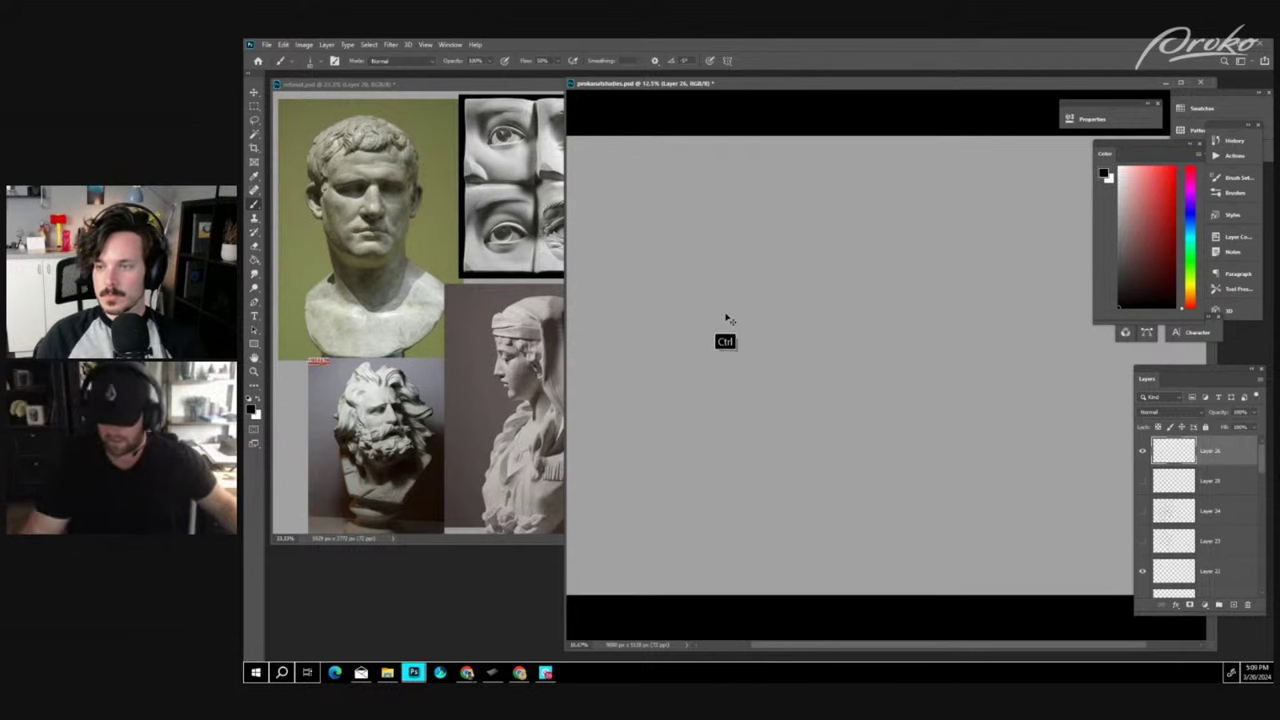
mouse_move(612, 356)
left_mouse_down()
mouse_move(656, 362)
mouse_move(632, 282)
mouse_move(768, 268)
mouse_move(764, 280)
left_mouse_up()
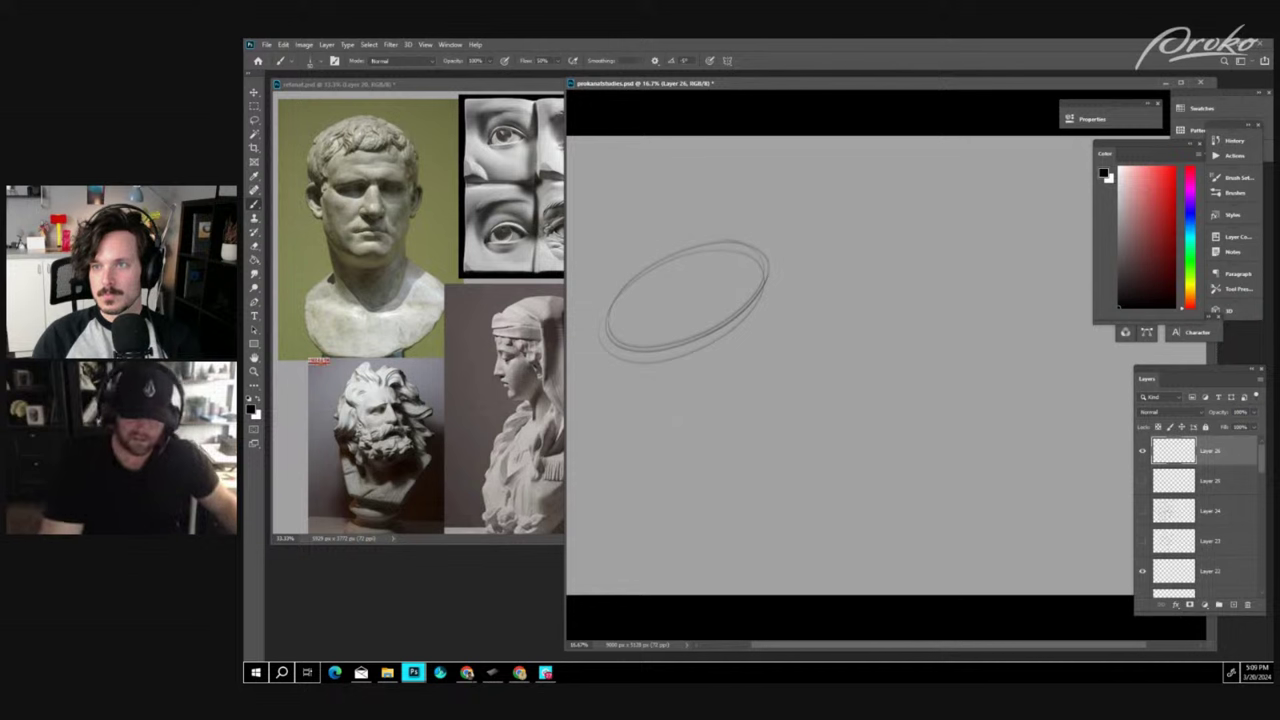
mouse_move(774, 233)
left_mouse_down()
mouse_move(610, 336)
mouse_move(745, 250)
left_mouse_up()
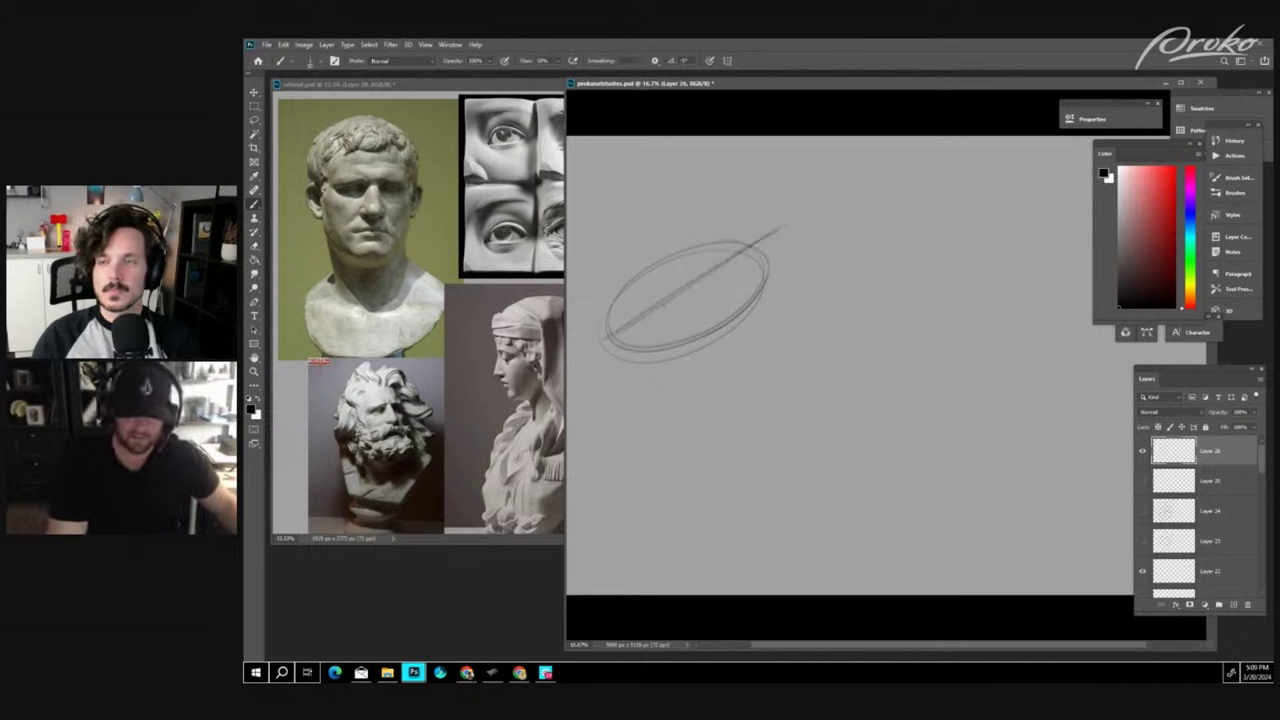
left_click_drag(654, 272, 734, 329)
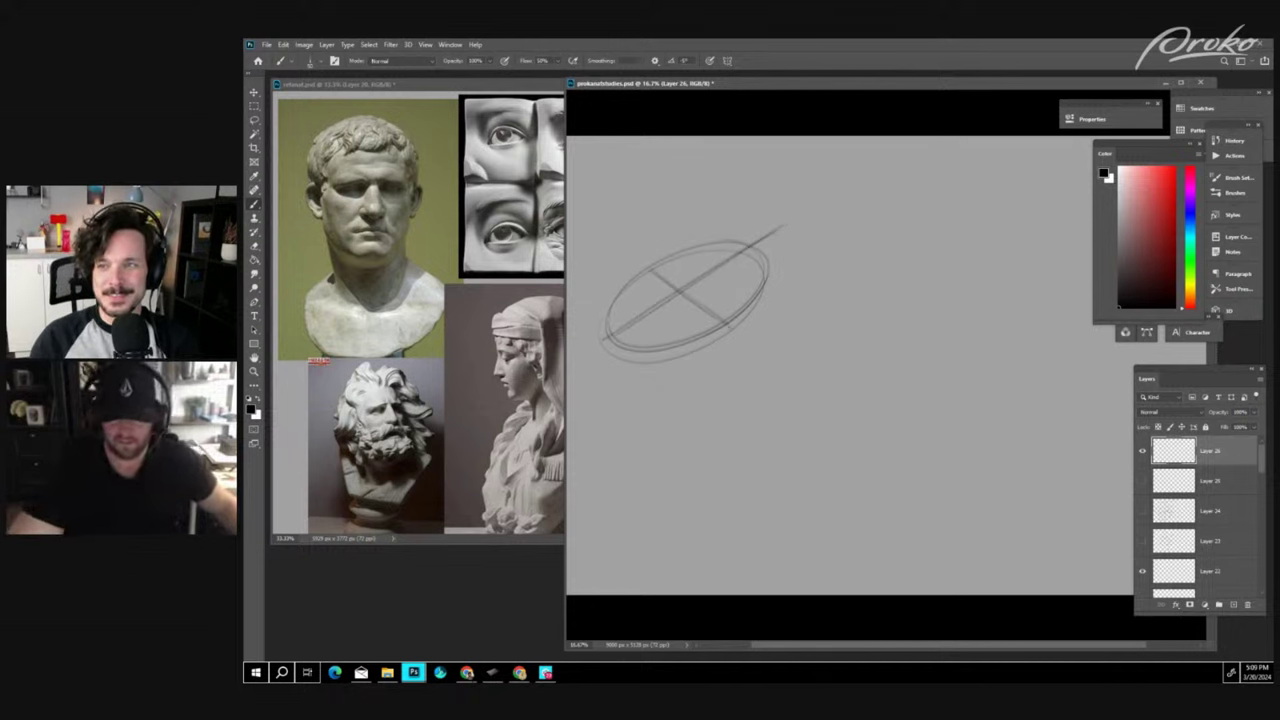
- Add two diagonals through the first ellipse's center and sketch a second tilted ellipse beside it, divided into eight wedges
mouse_move(701, 245)
left_mouse_down()
mouse_move(657, 343)
mouse_move(709, 234)
left_mouse_up()
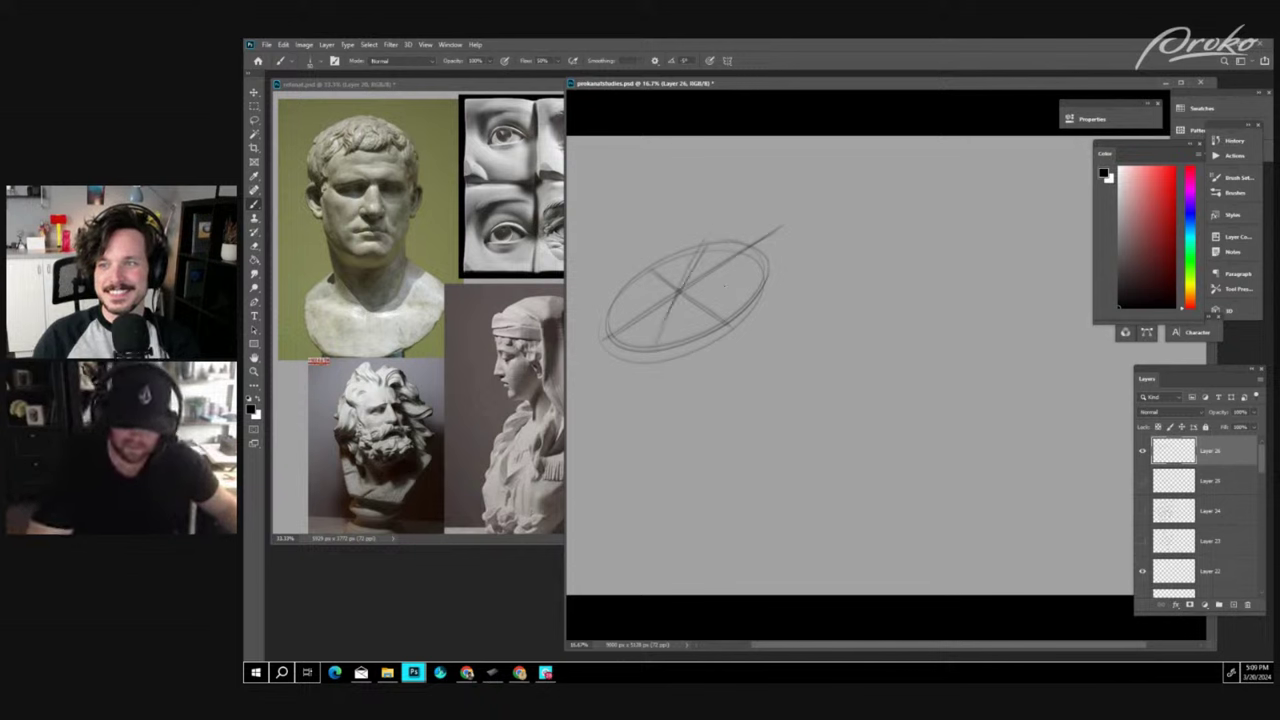
mouse_move(624, 298)
left_mouse_down()
mouse_move(776, 274)
mouse_move(752, 284)
left_mouse_up()
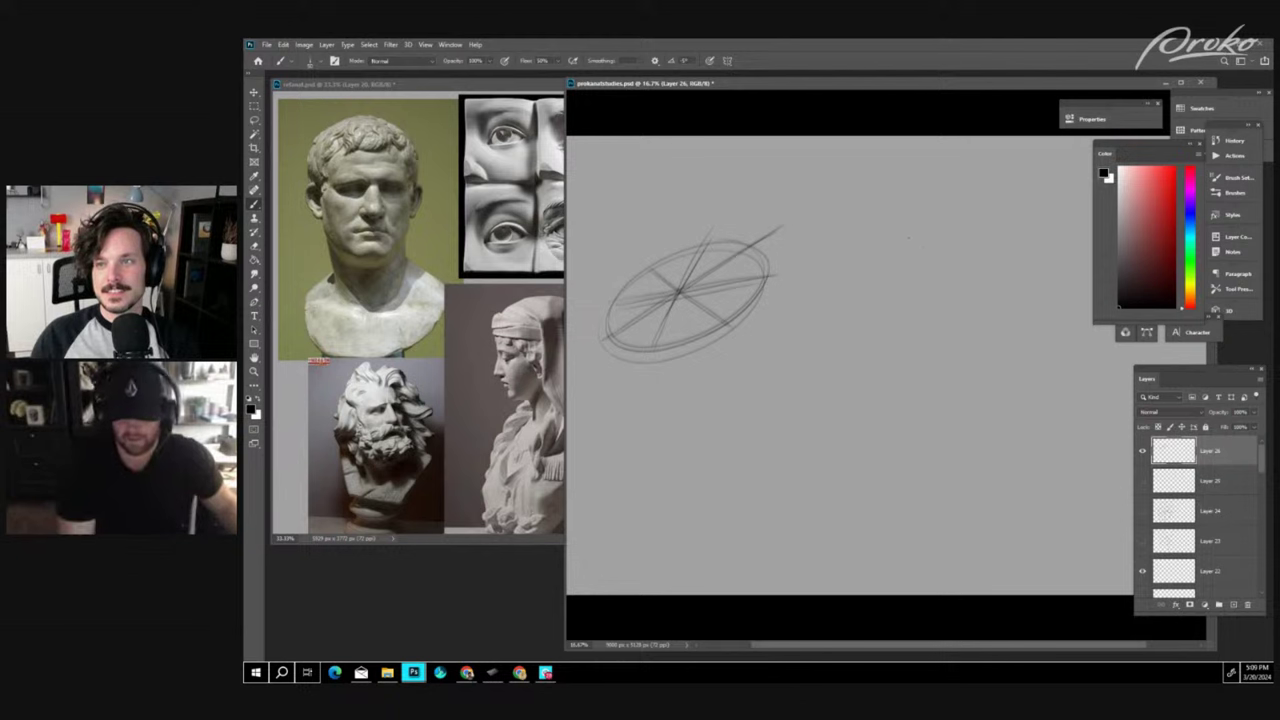
mouse_move(860, 222)
left_mouse_down()
mouse_move(968, 322)
mouse_move(840, 332)
mouse_move(870, 218)
mouse_move(972, 320)
left_mouse_up()
left_click_drag(860, 252, 954, 310)
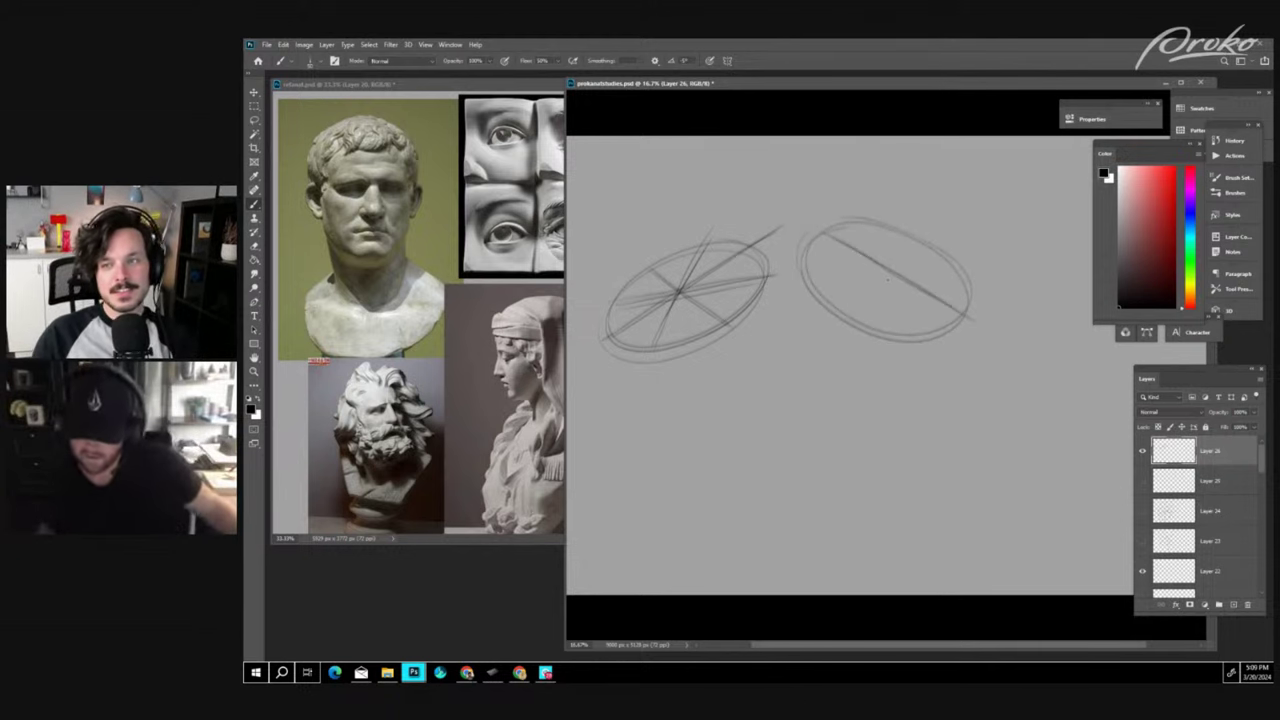
left_click_drag(924, 240, 842, 306)
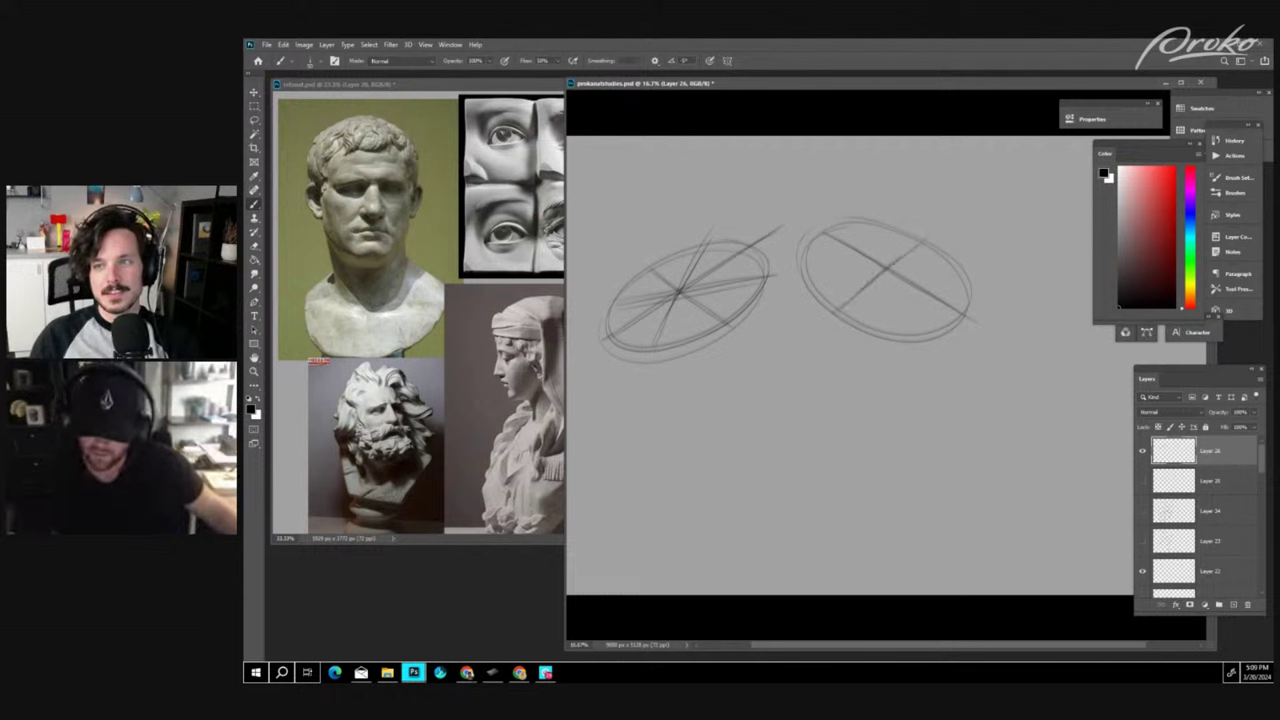
left_click_drag(866, 226, 910, 326)
left_click_drag(884, 272, 908, 322)
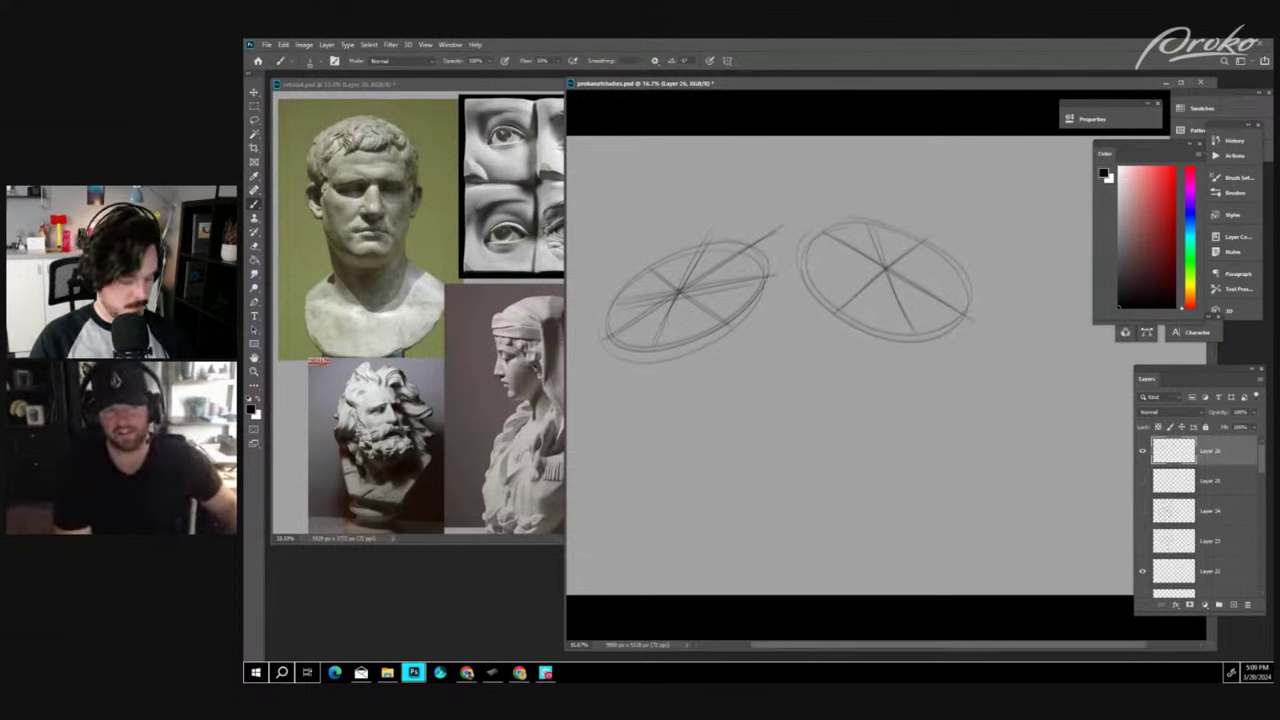
left_click_drag(800, 265, 982, 274)
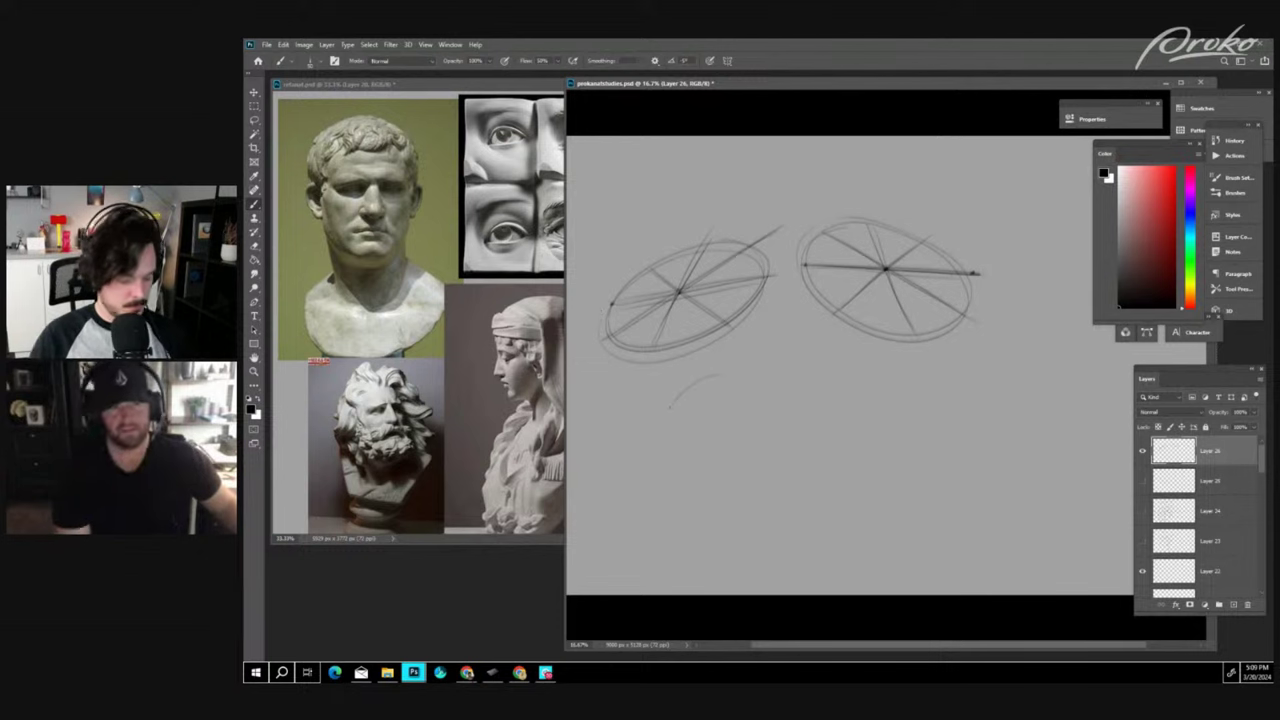
- Sketch a rounder, more upright ellipse below the first one and divide it into eight wedges with four lines through its center
mouse_move(670, 408)
left_mouse_down()
mouse_move(745, 369)
mouse_move(768, 451)
mouse_move(735, 501)
mouse_move(773, 391)
left_mouse_up()
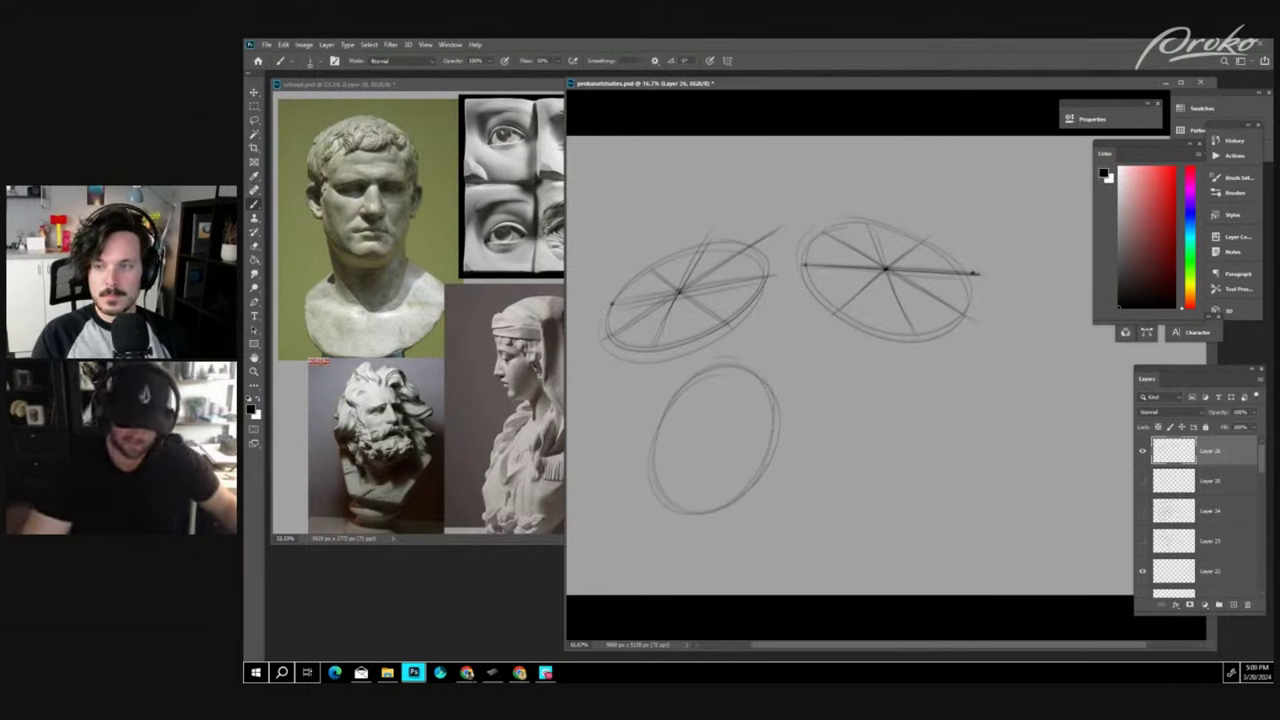
left_click_drag(683, 510, 733, 365)
left_click_drag(656, 428, 768, 458)
mouse_move(680, 392)
left_mouse_down()
mouse_move(730, 488)
mouse_move(766, 384)
left_mouse_up()
left_click_drag(662, 480, 786, 364)
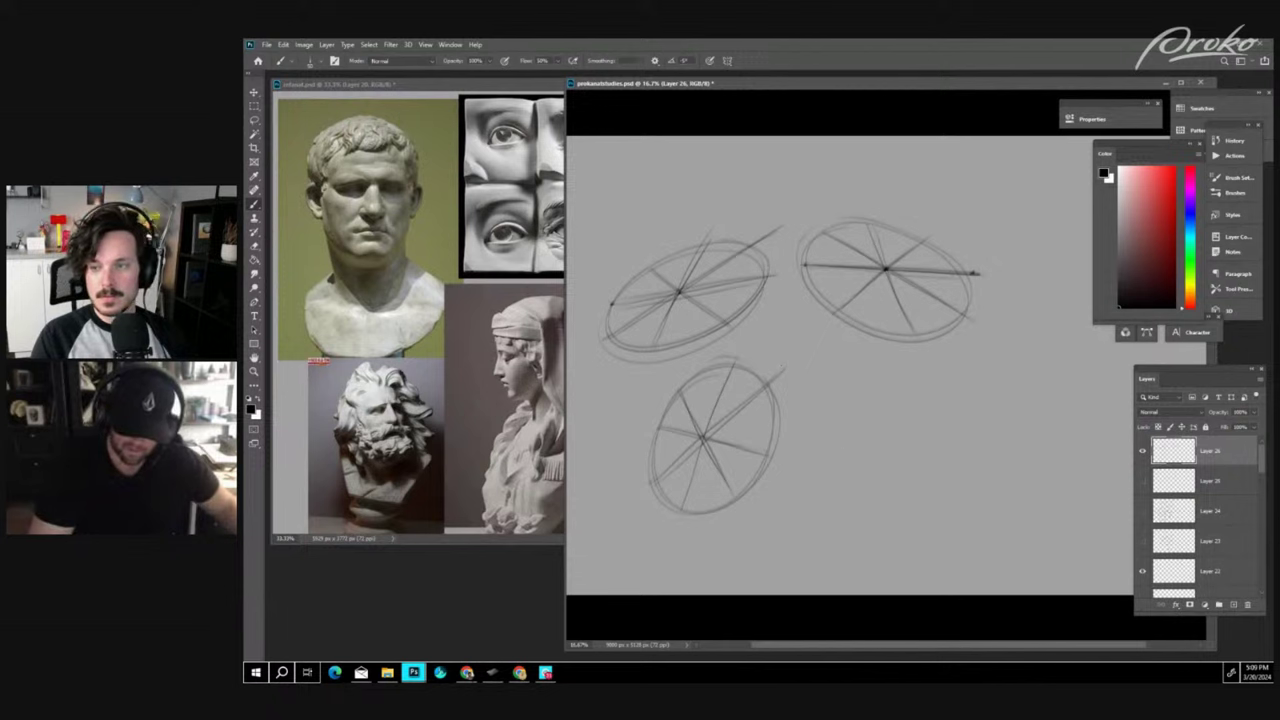
- Sketch a narrow upright ellipse below the second one and extend it to the right into a short cylinder
mouse_move(858, 508)
left_mouse_down()
mouse_move(840, 380)
mouse_move(826, 465)
left_mouse_up()
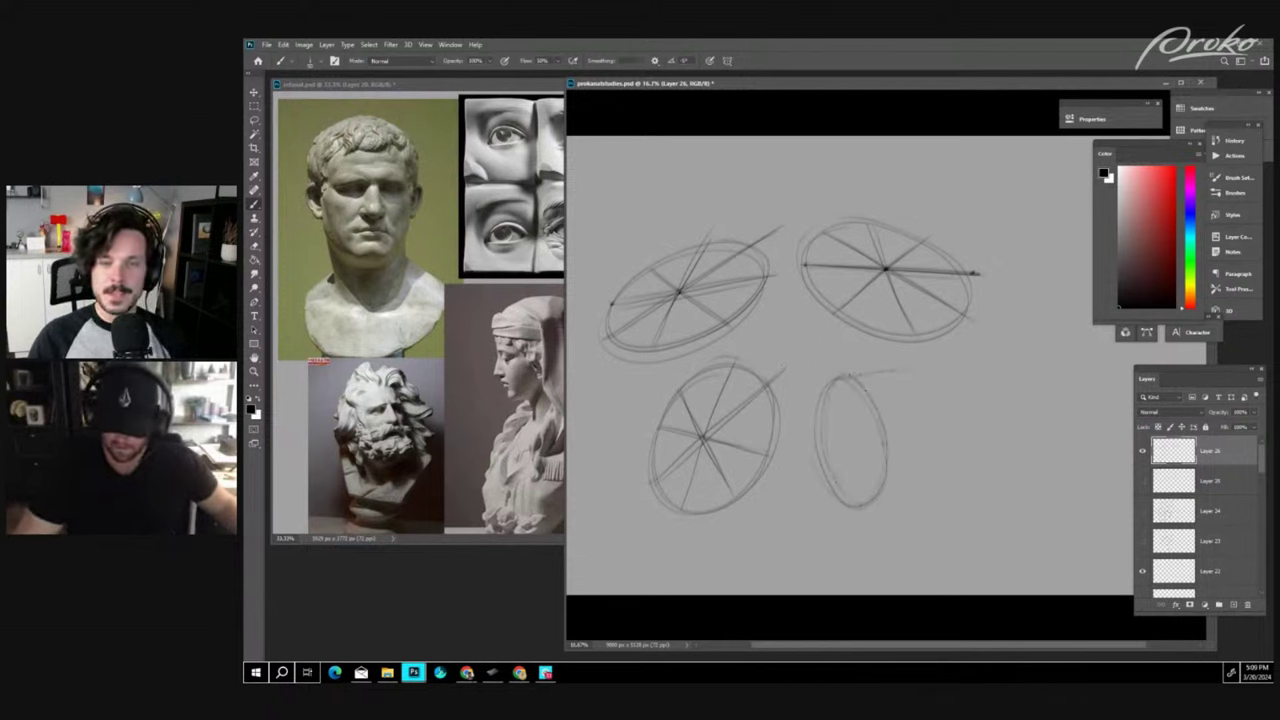
mouse_move(852, 376)
left_mouse_down()
mouse_move(902, 370)
mouse_move(916, 500)
left_mouse_up()
left_click_drag(897, 371, 912, 388)
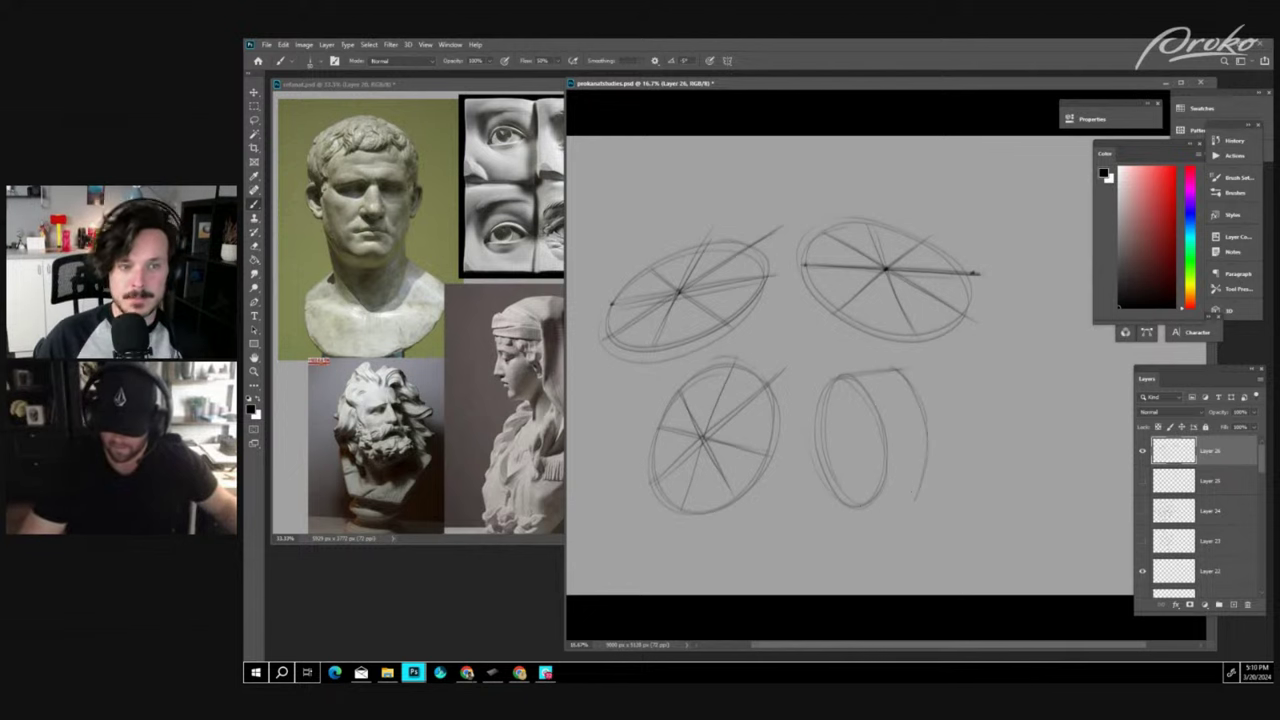
left_click_drag(894, 499, 930, 490)
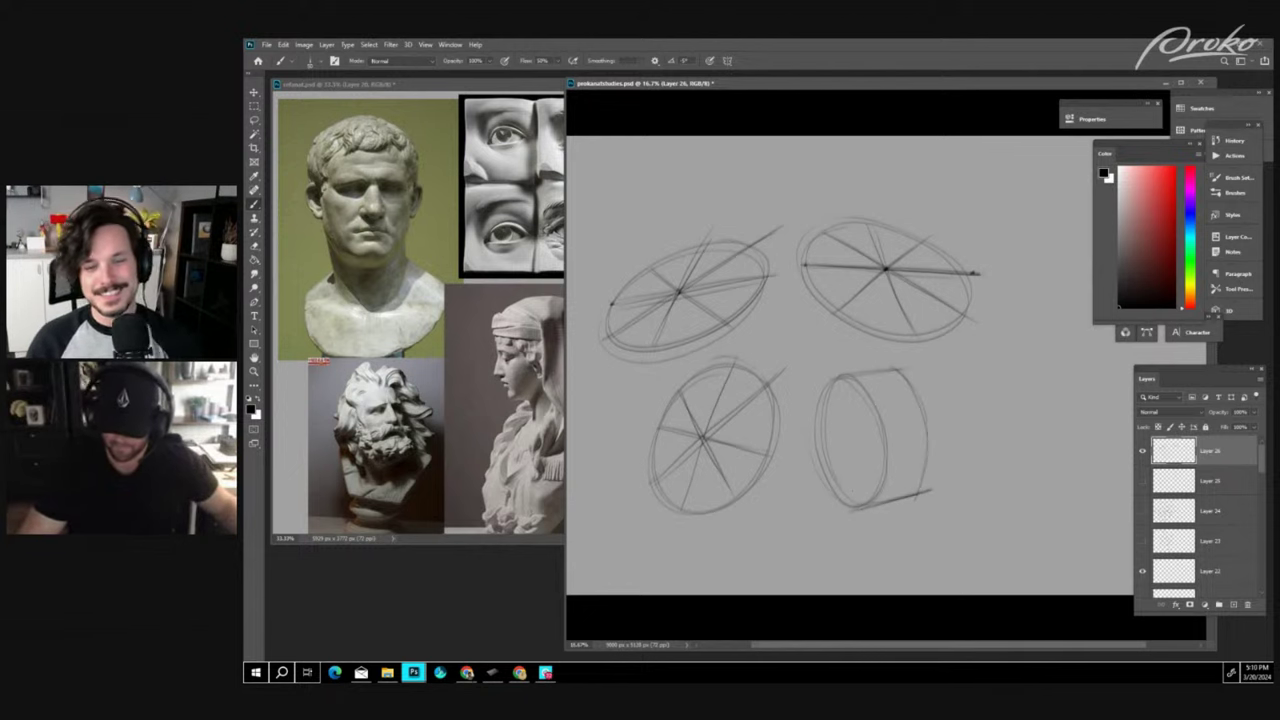
- Divide the short cylinder's front face into wedges with its long axis, short axis and diagonals through the center
left_click_drag(841, 410, 853, 488)
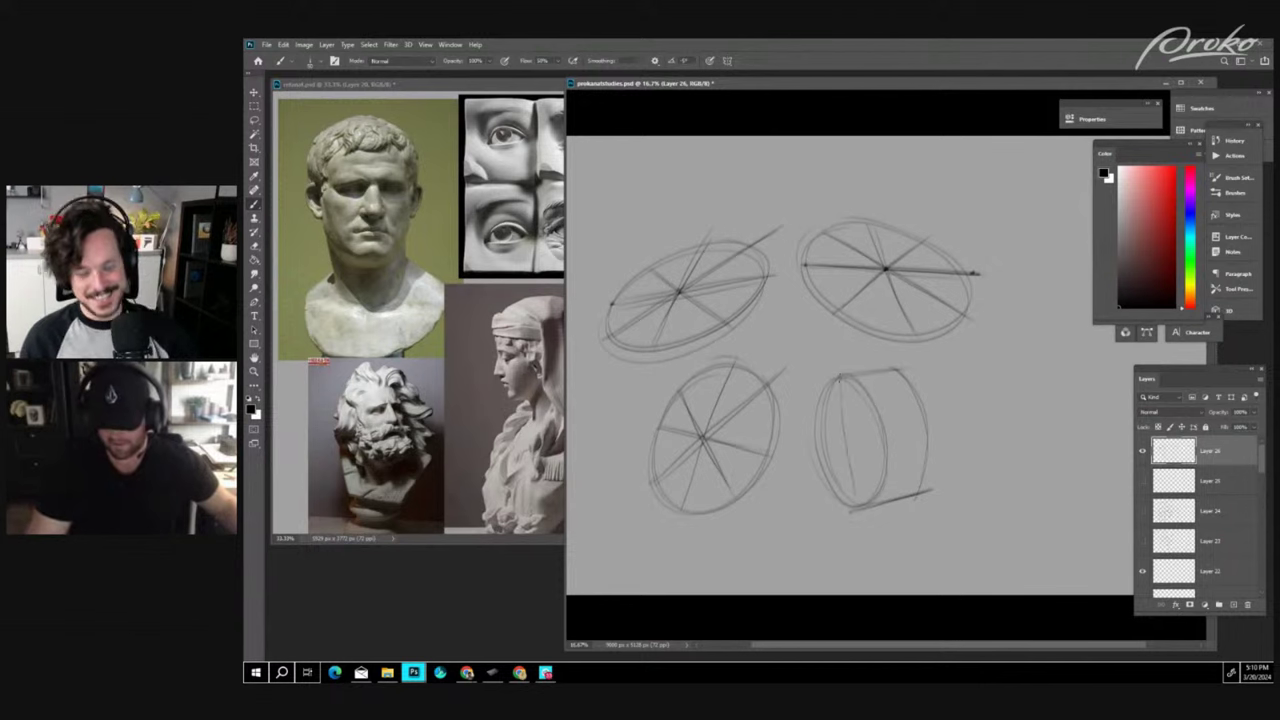
mouse_move(839, 380)
left_mouse_down()
mouse_move(842, 414)
mouse_move(880, 430)
left_mouse_up()
mouse_move(846, 390)
left_mouse_down()
mouse_move(852, 488)
mouse_move(832, 490)
left_mouse_up()
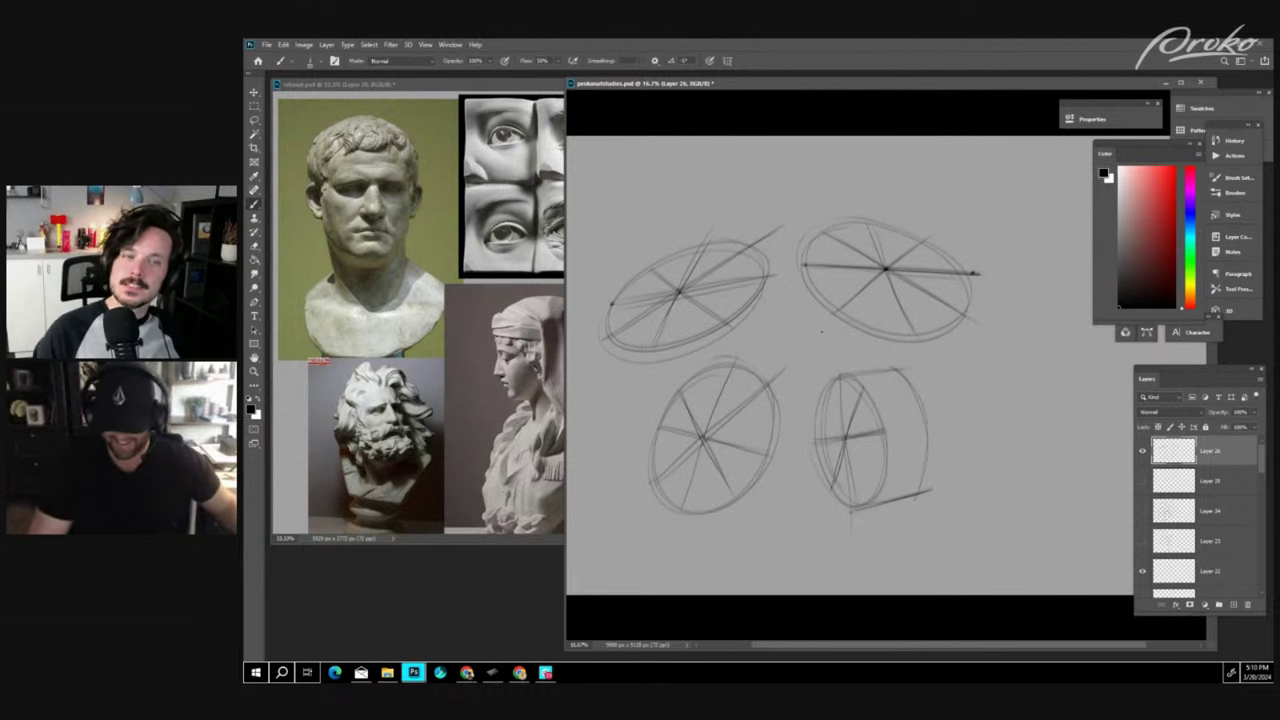
left_click_drag(842, 437, 862, 466)
left_click_drag(824, 407, 876, 491)
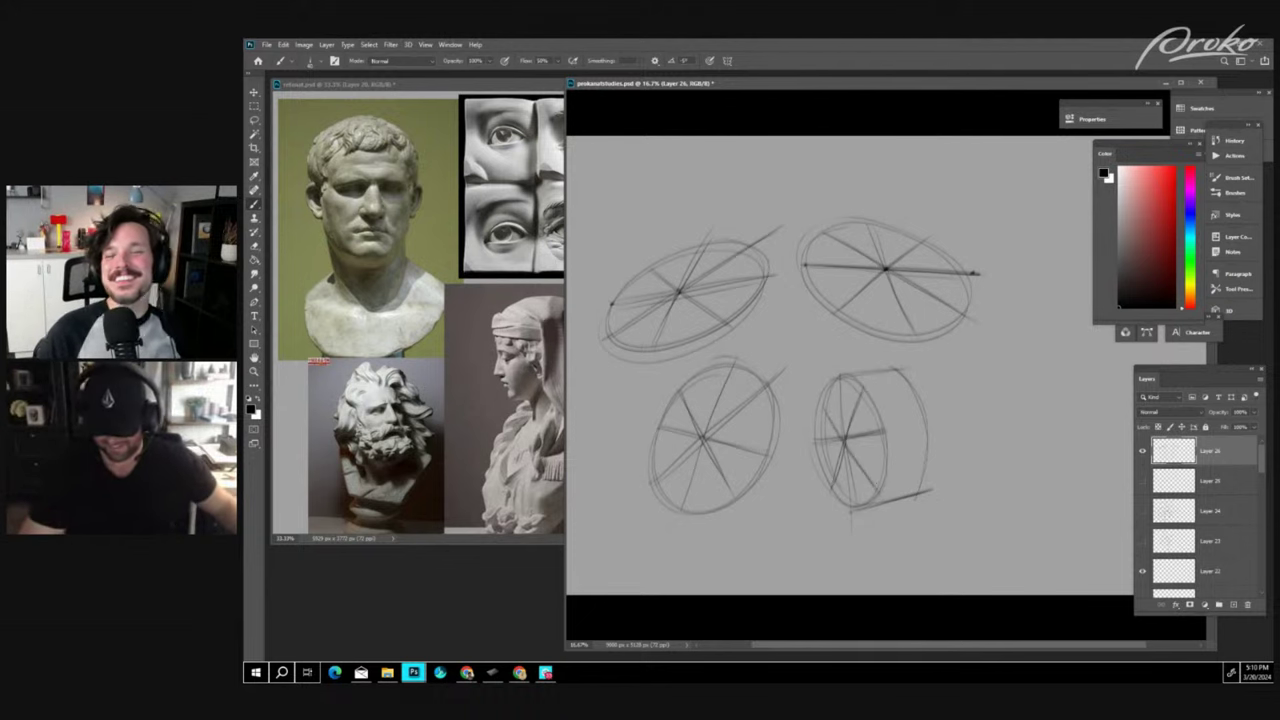
- Carry the face's division lines back along the cylinder's side and darken its top and far edges
left_click_drag(894, 431, 926, 429)
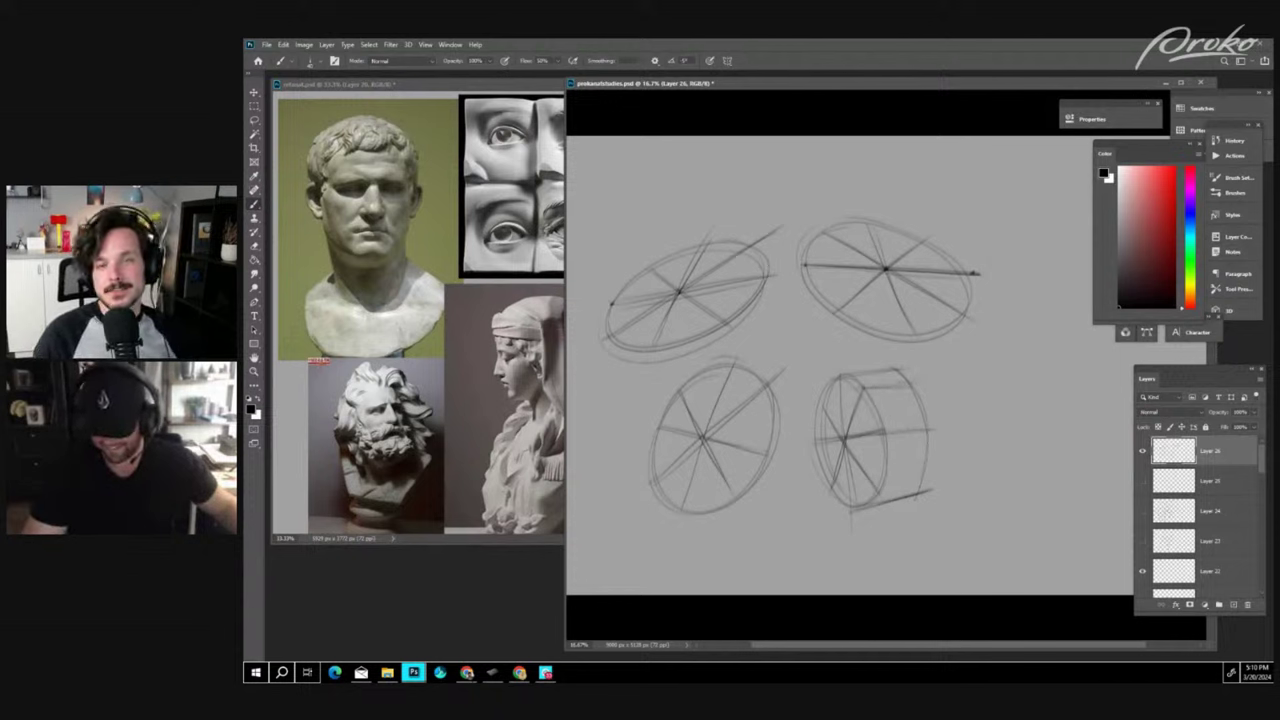
left_click_drag(886, 489, 934, 476)
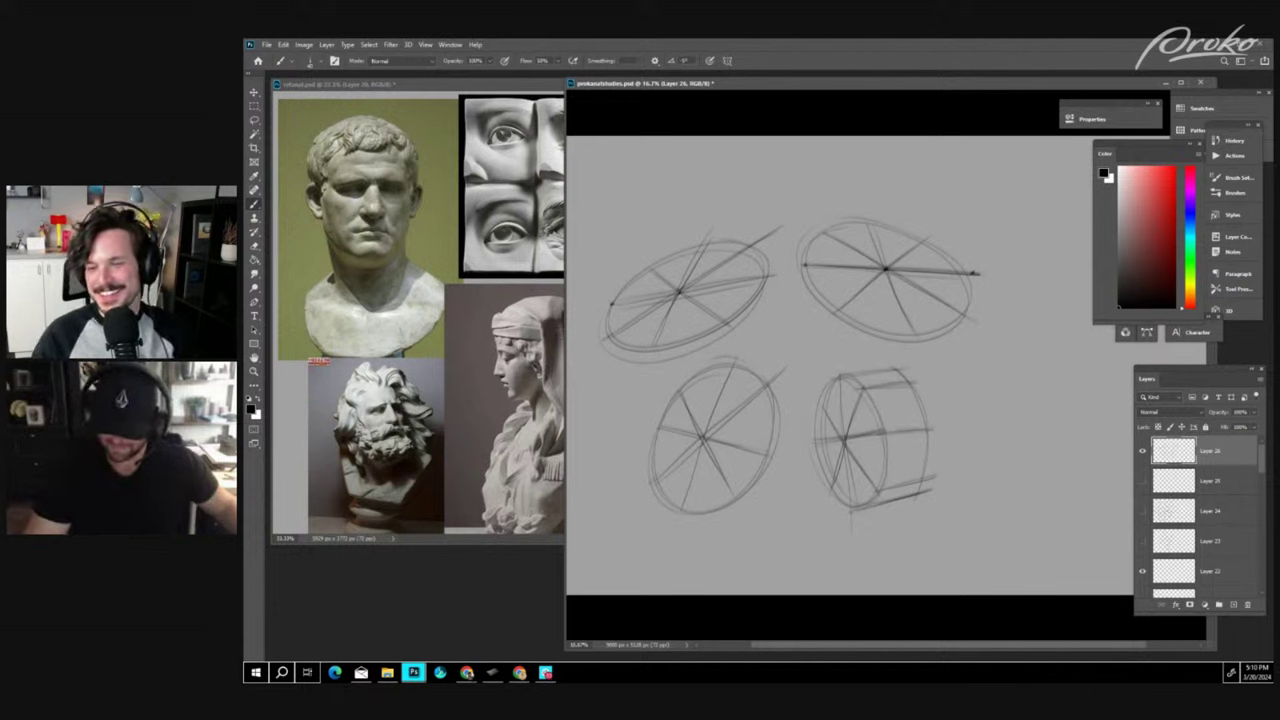
left_click_drag(896, 432, 926, 429)
mouse_move(896, 370)
left_mouse_down()
mouse_move(927, 428)
mouse_move(917, 370)
left_mouse_up()
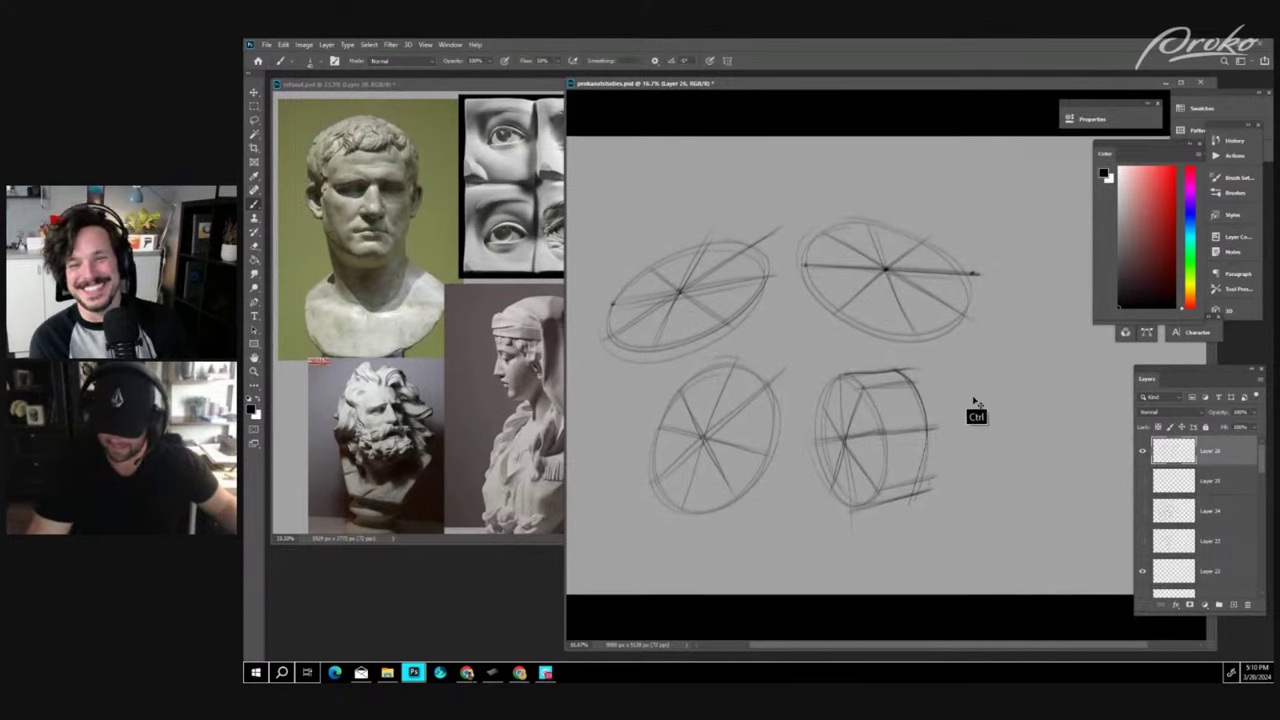
- Sketch a smaller tilted ellipse above and right of the cylinder, divided by crossing lines through its center
mouse_move(965, 330)
left_mouse_down()
mouse_move(952, 382)
mouse_move(1030, 330)
mouse_move(1036, 396)
mouse_move(982, 333)
mouse_move(1038, 408)
mouse_move(1030, 398)
left_mouse_up()
mouse_move(950, 372)
left_mouse_down()
mouse_move(1032, 338)
mouse_move(999, 320)
mouse_move(950, 332)
mouse_move(1040, 338)
left_mouse_up()
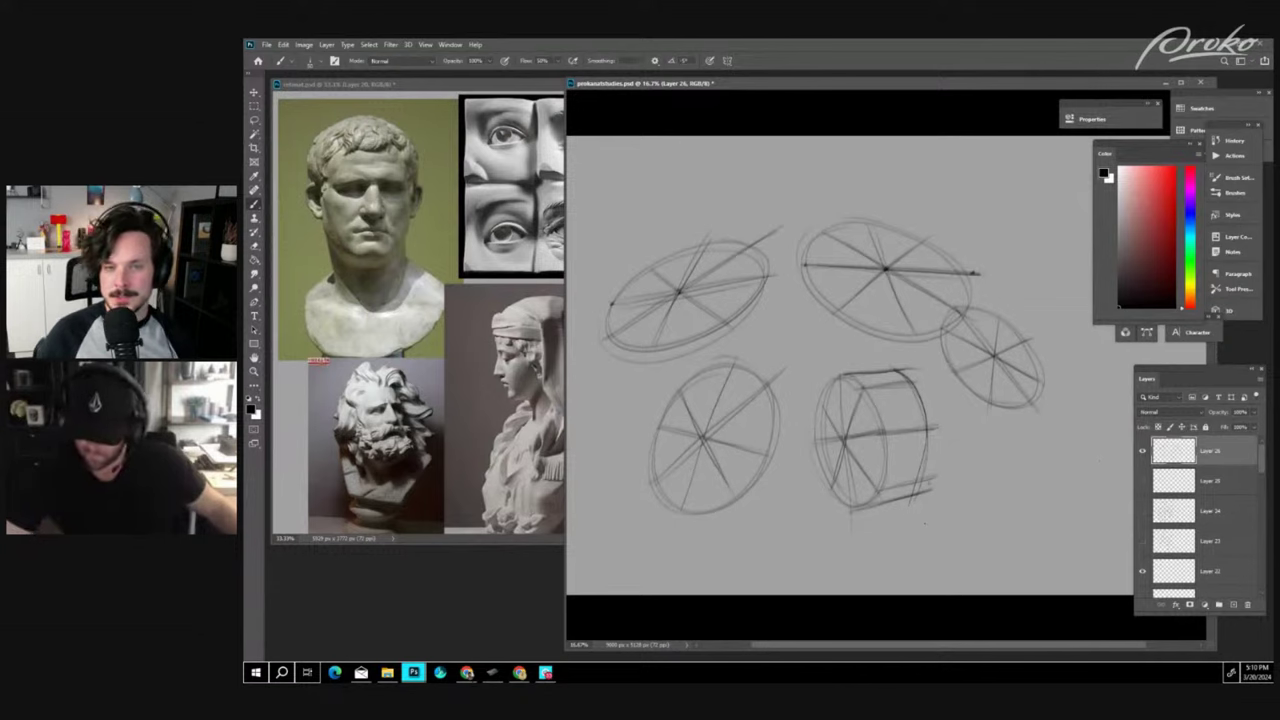
key("ctrl+minus")
key("ctrl+plus")
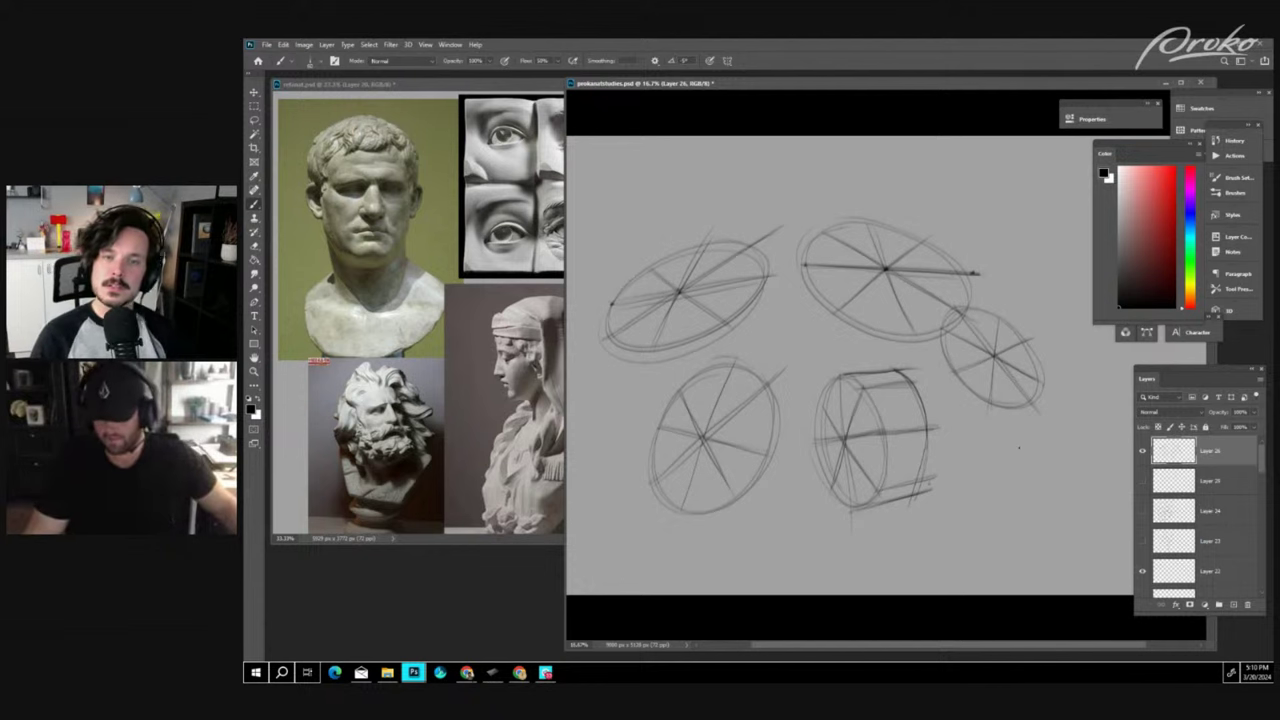
- Hide the divided-ellipses layer and add three new empty layers above it
left_click(1143, 451)
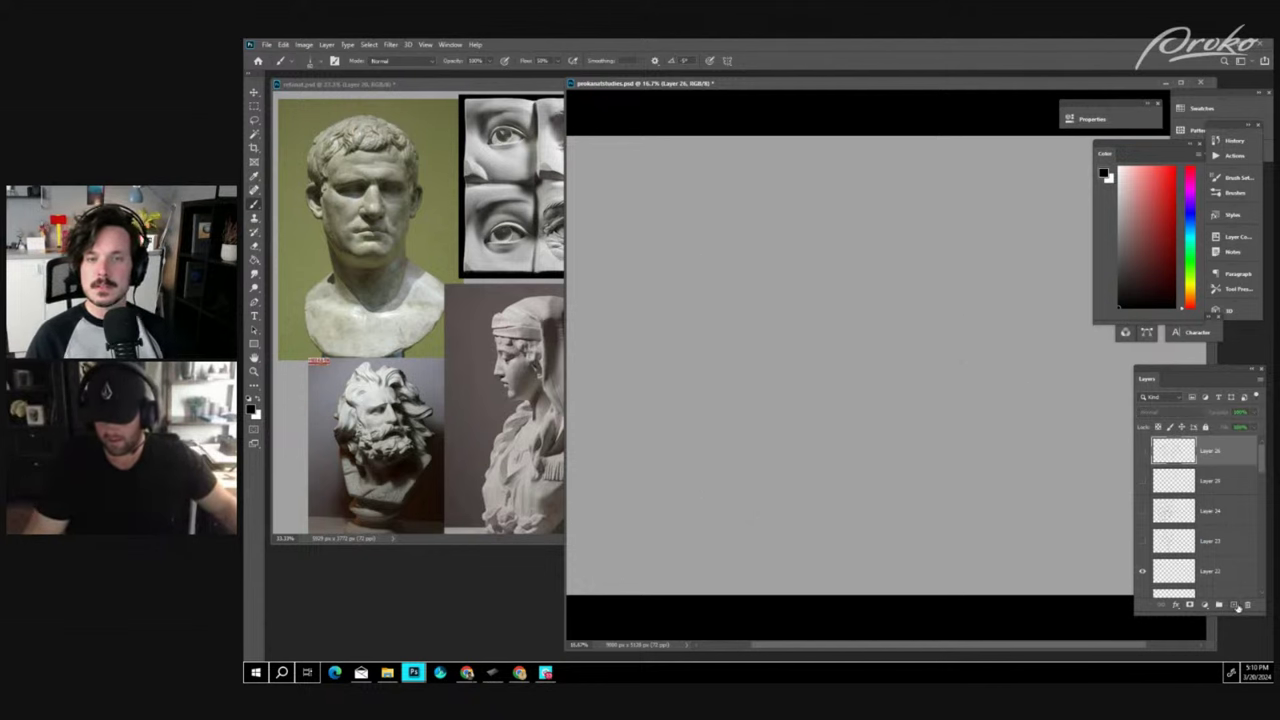
left_click(1234, 605)
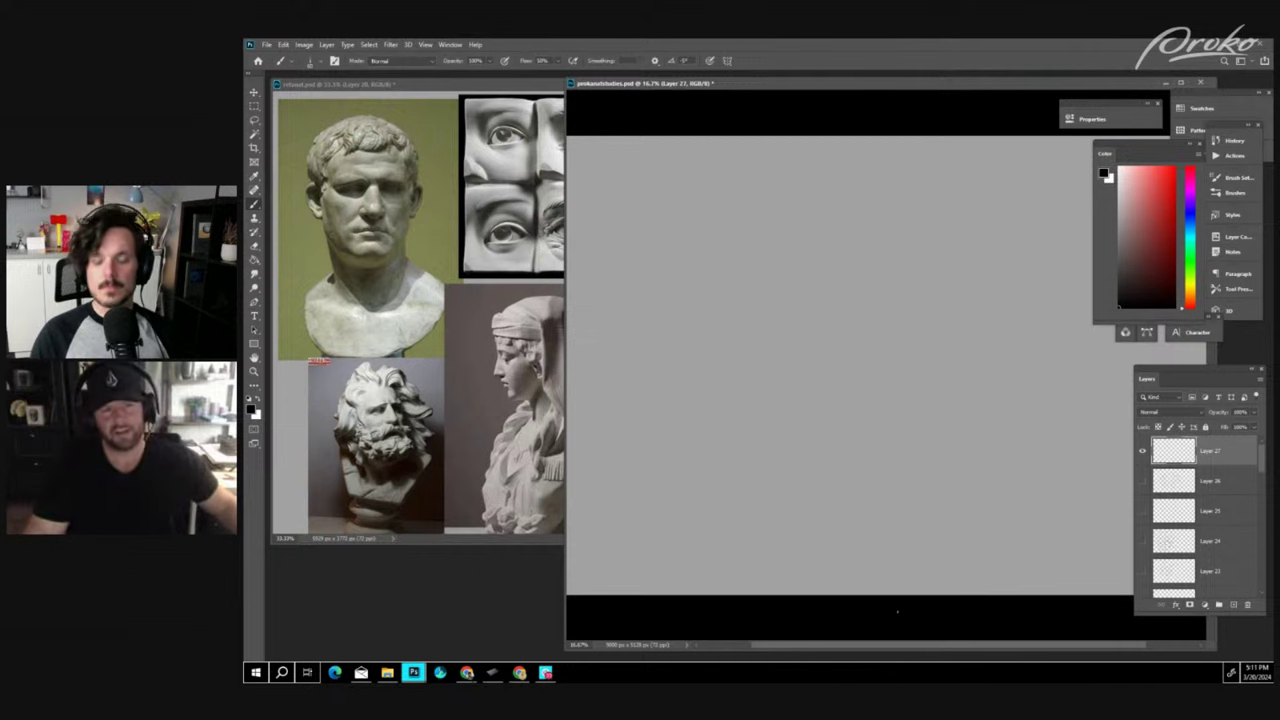
left_click(1233, 604)
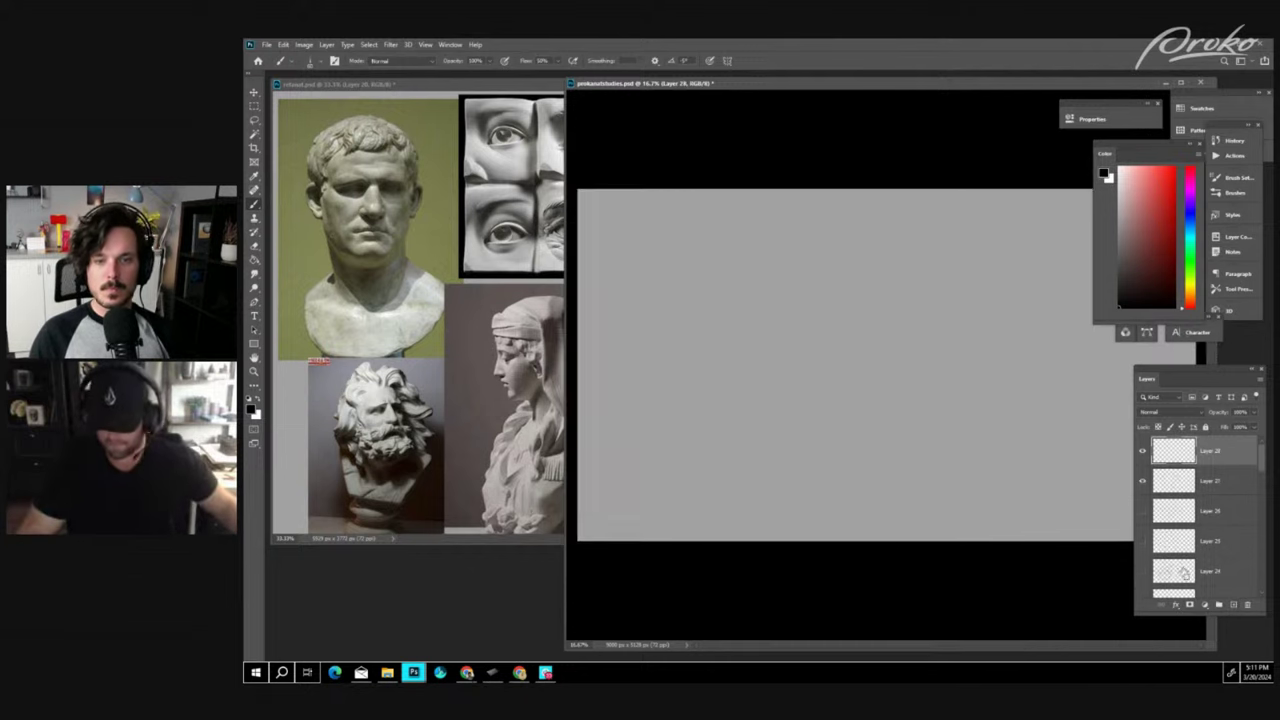
key("ctrl+plus")
key("ctrl+plus")
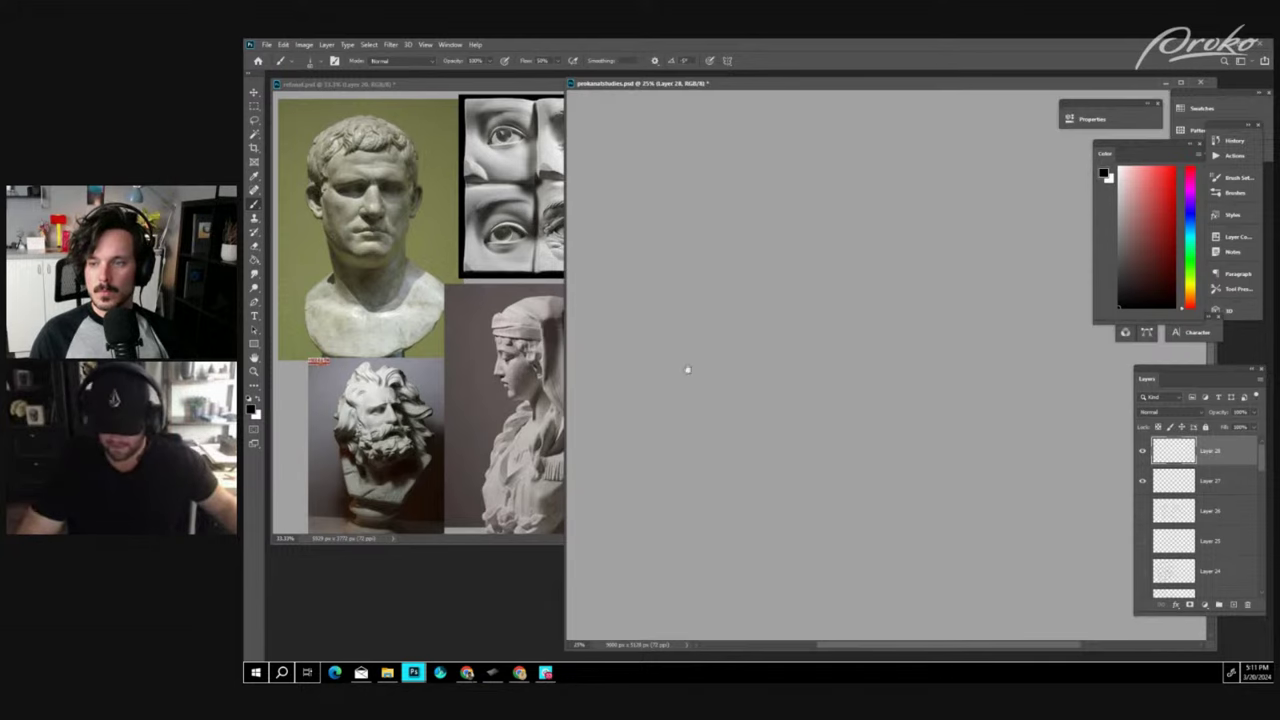
key("ctrl+minus")
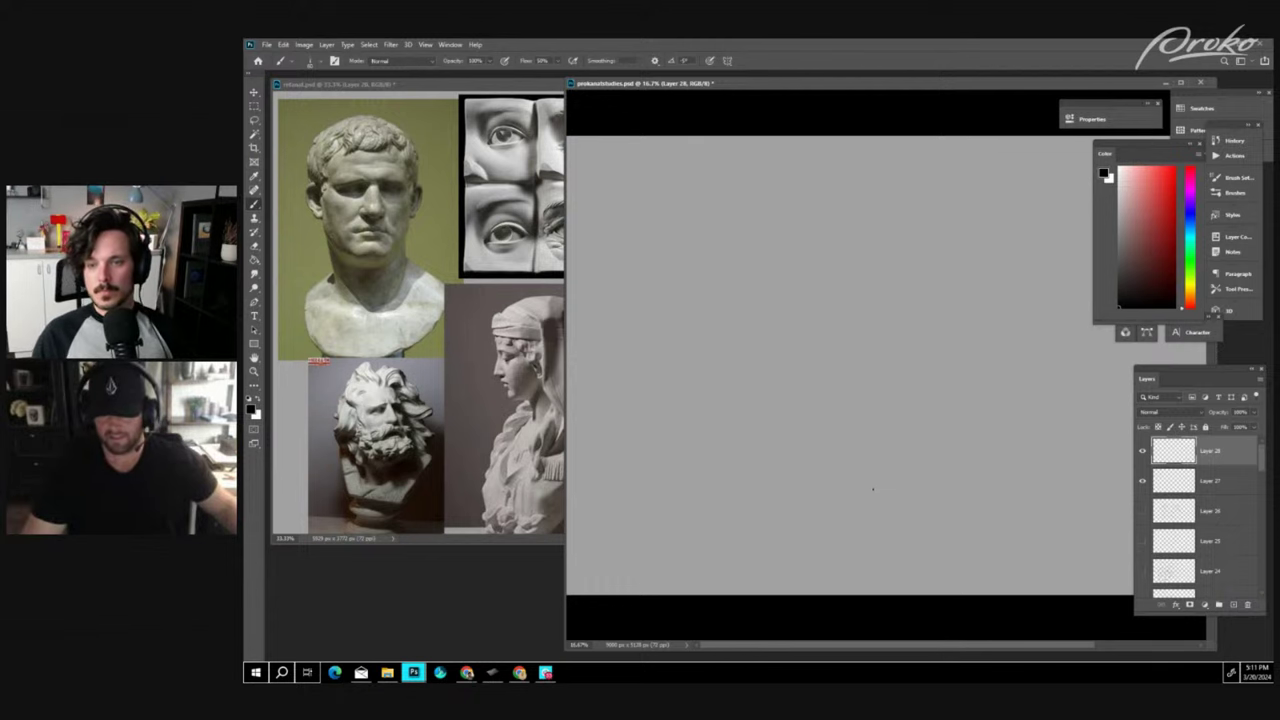
key("ctrl+minus")
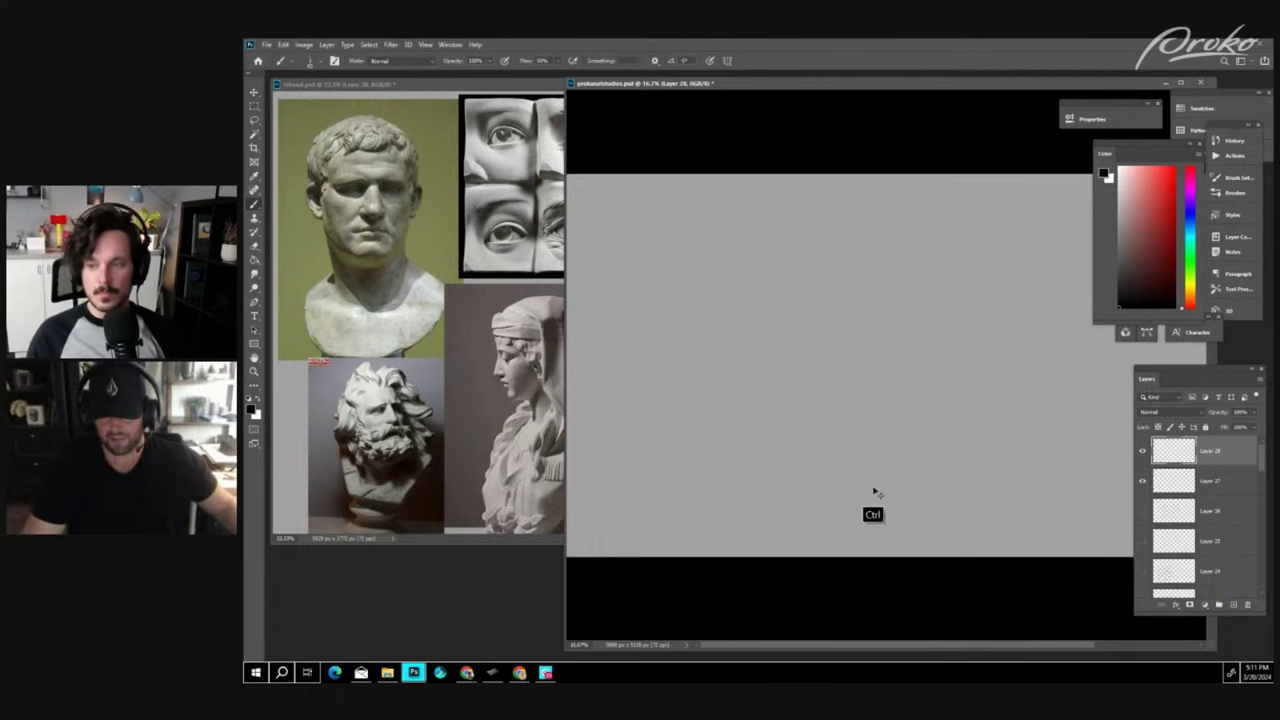
key("ctrl+plus")
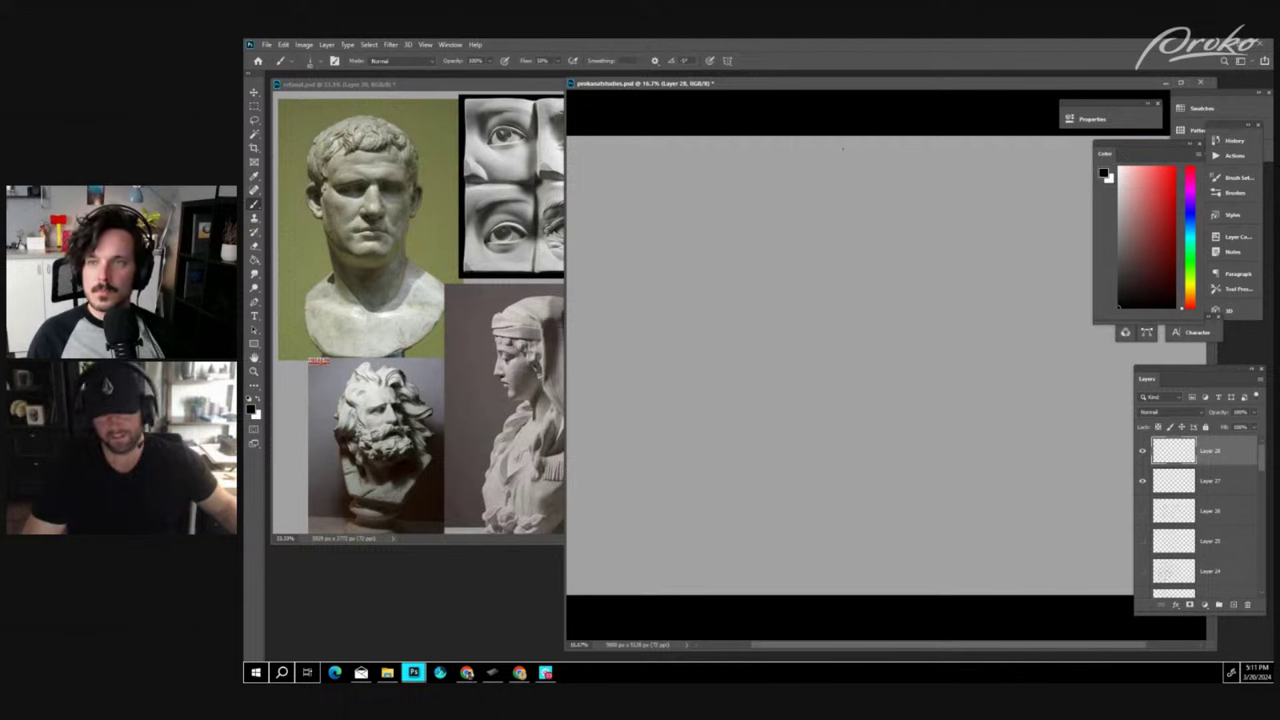
left_click(1233, 604)
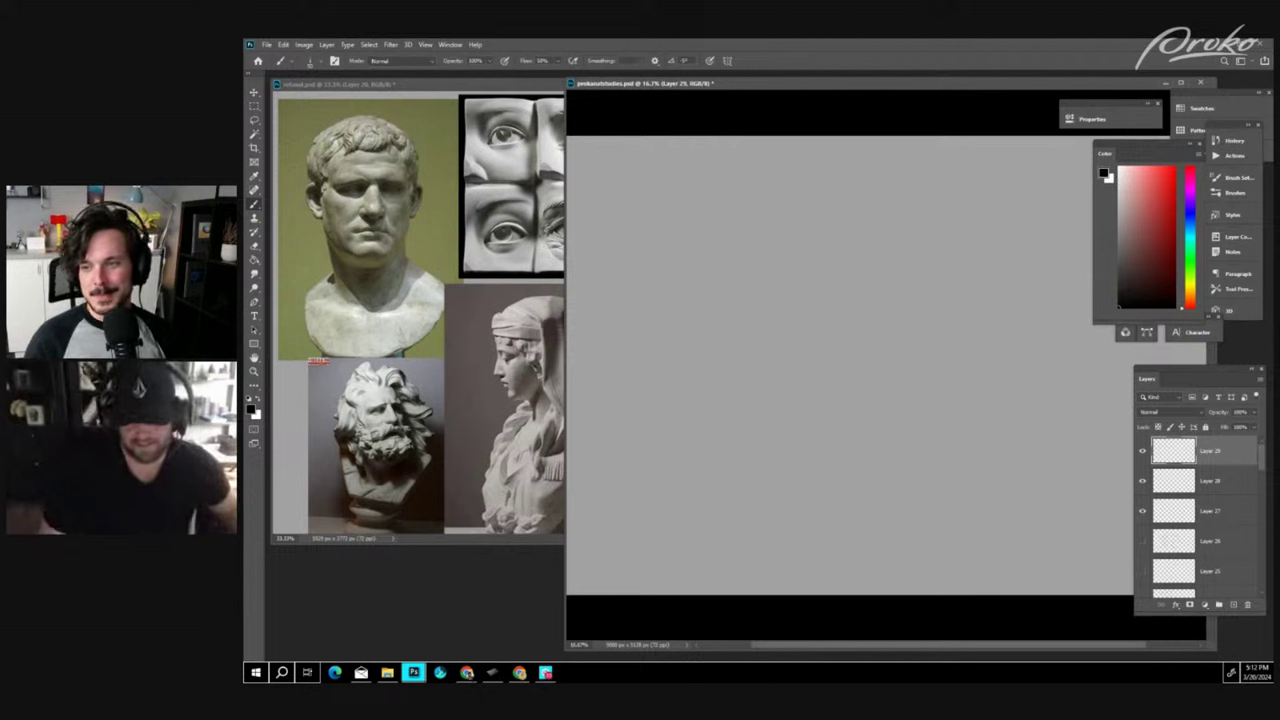
- Draw three overlapping flowing curves from the canvas's upper left down into a wide U-shaped sweep, each ending in an arrowhead
mouse_move(625, 155)
left_mouse_down()
mouse_move(608, 221)
mouse_move(713, 311)
left_mouse_up()
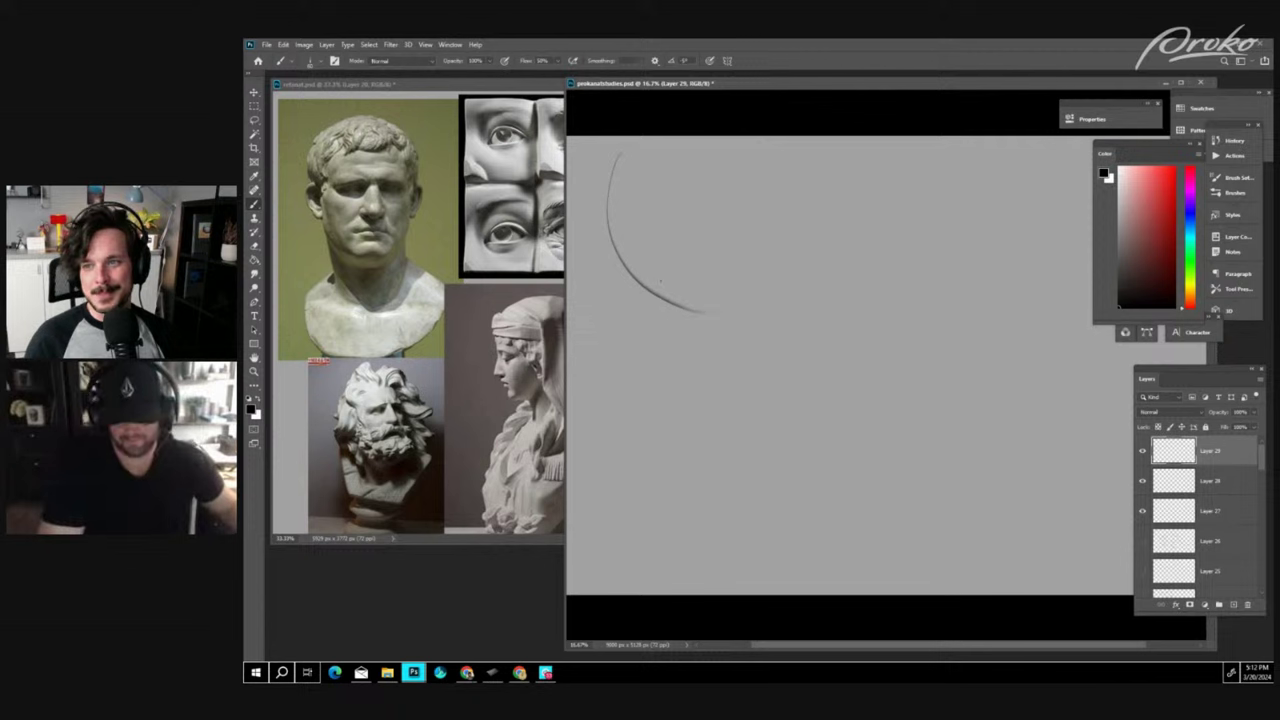
mouse_move(645, 270)
left_mouse_down()
mouse_move(804, 398)
mouse_move(797, 458)
left_mouse_up()
mouse_move(781, 405)
left_mouse_down()
mouse_move(843, 559)
mouse_move(905, 338)
left_mouse_up()
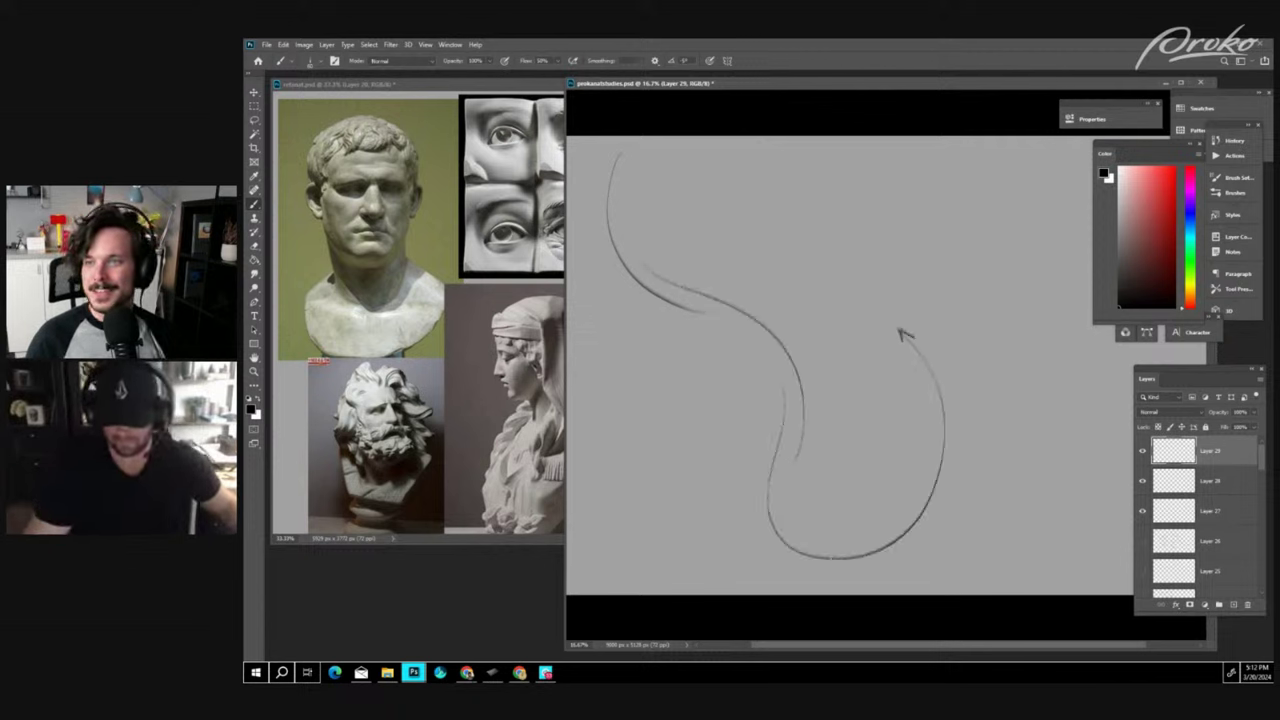
left_click_drag(793, 451, 805, 452)
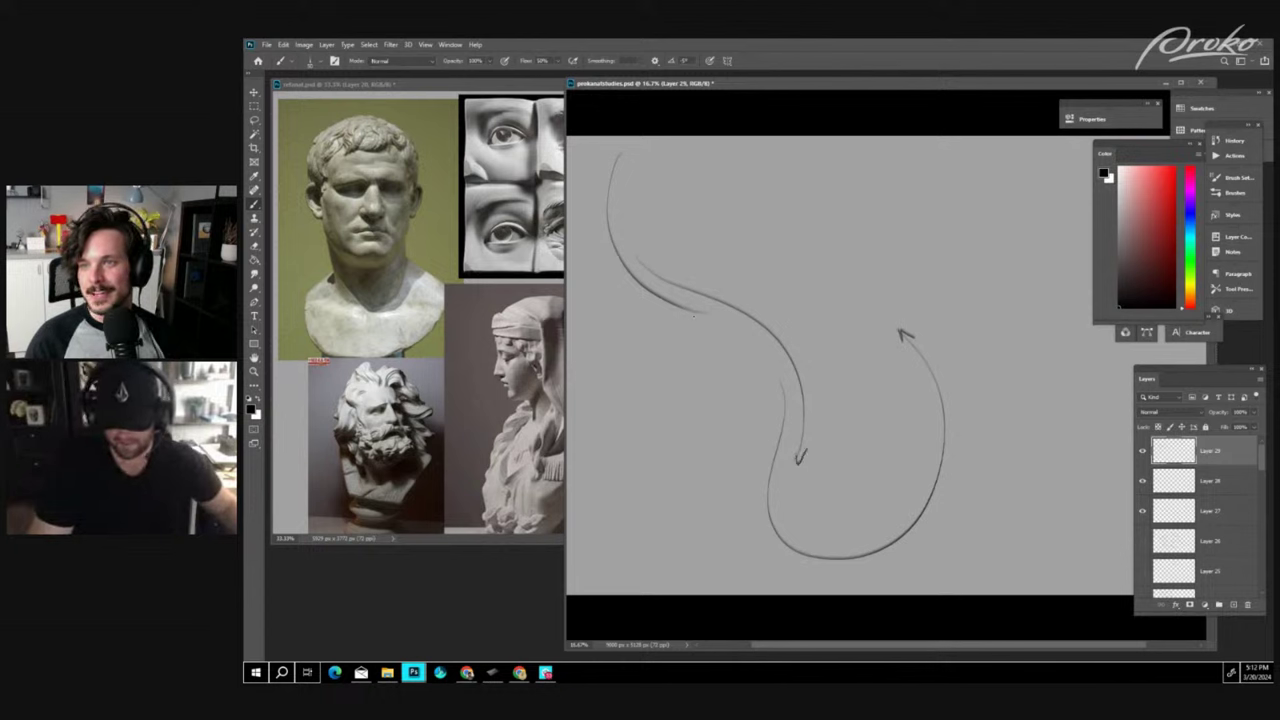
left_click_drag(682, 305, 697, 313)
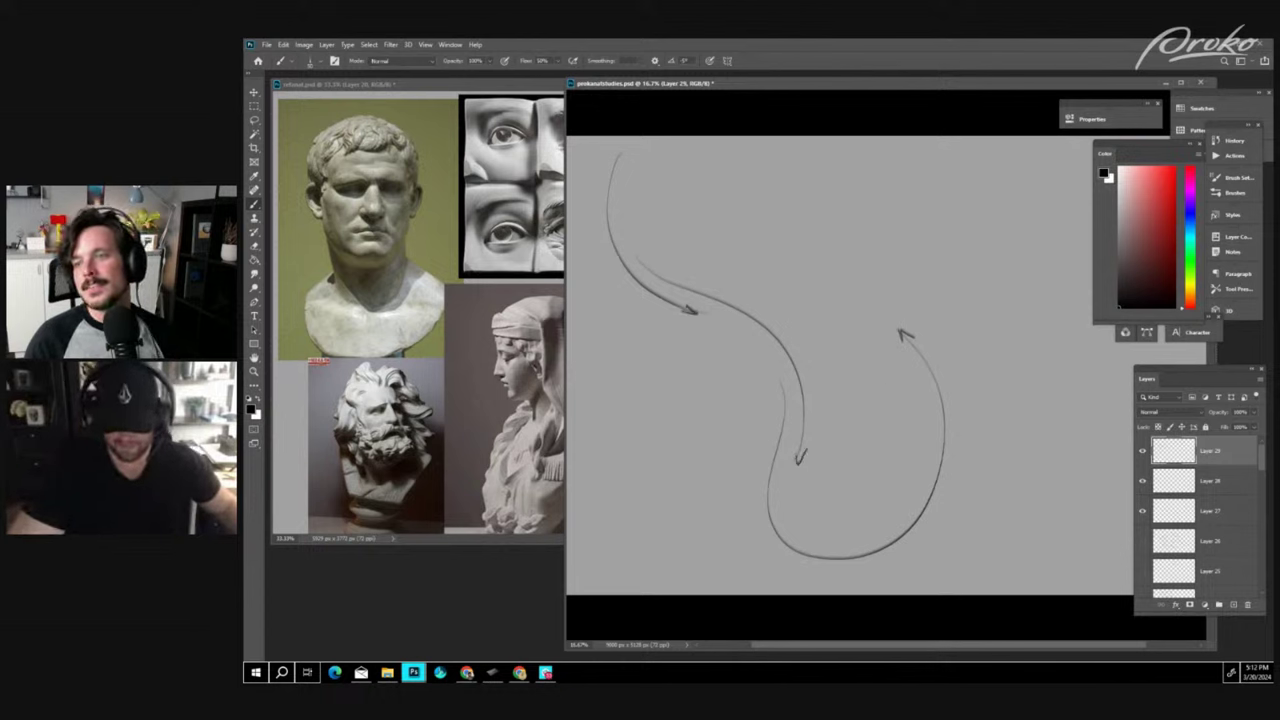
- Continue the flow with looping S-curves through the upper middle and right, plus two long sweeps crossing the canvas, all ending in arrowheads
mouse_move(924, 400)
left_mouse_down()
mouse_move(837, 307)
mouse_move(886, 199)
mouse_move(1026, 404)
mouse_move(1016, 412)
left_mouse_up()
mouse_move(975, 352)
left_mouse_down()
mouse_move(1100, 410)
mouse_move(1036, 512)
mouse_move(1056, 510)
left_mouse_up()
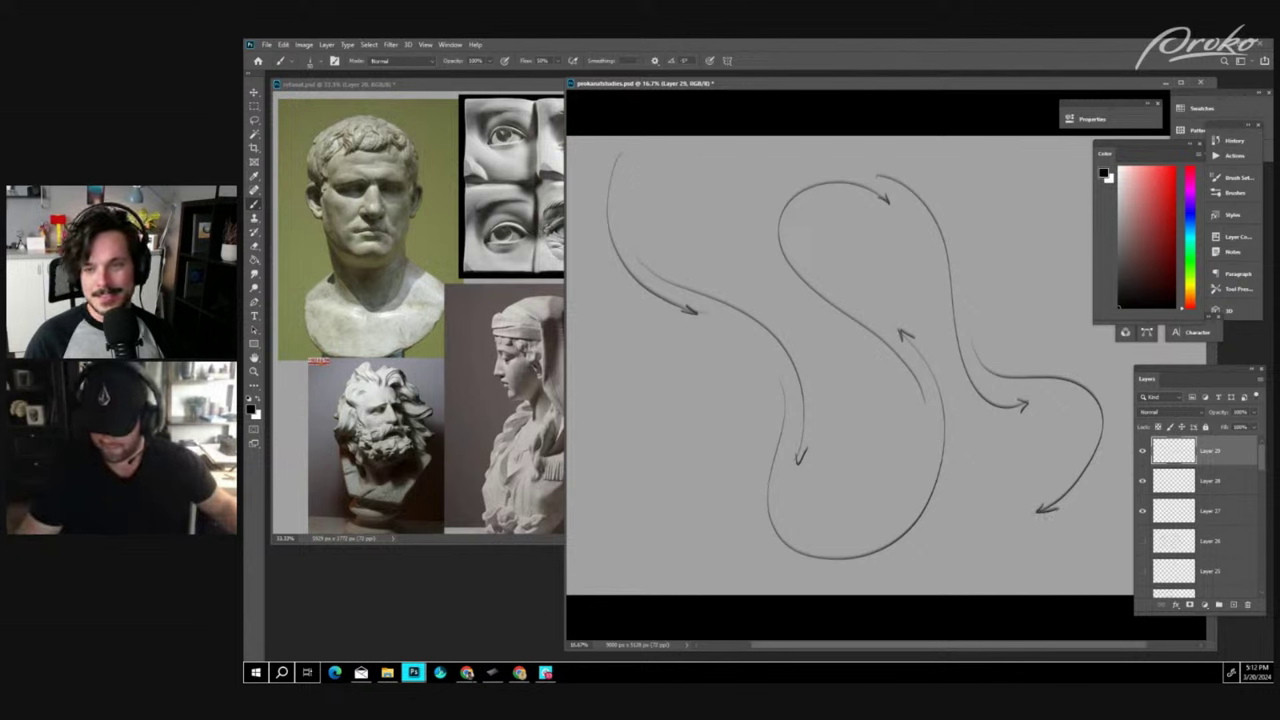
mouse_move(1065, 437)
left_mouse_down()
mouse_move(1034, 476)
mouse_move(907, 485)
mouse_move(695, 366)
mouse_move(670, 500)
left_mouse_up()
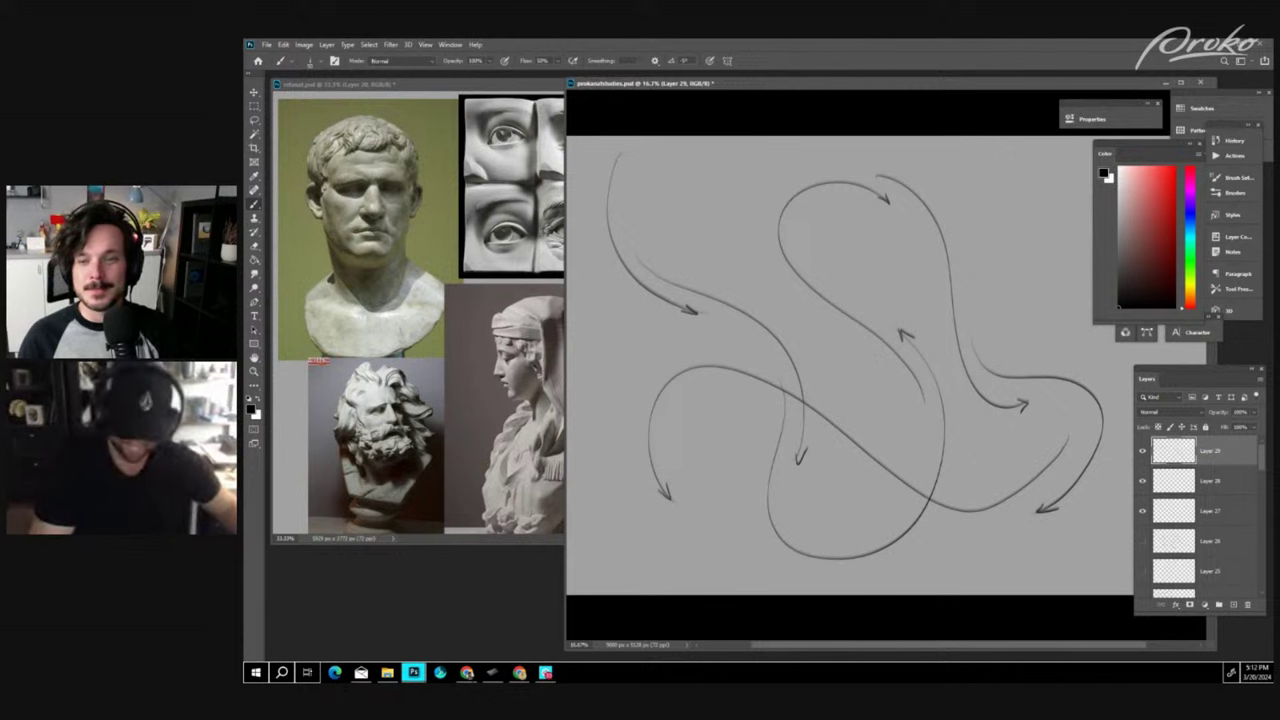
mouse_move(684, 436)
left_mouse_down()
mouse_move(708, 522)
mouse_move(920, 567)
mouse_move(1020, 345)
mouse_move(1032, 212)
mouse_move(1041, 272)
mouse_move(1046, 238)
left_mouse_up()
mouse_move(972, 340)
left_mouse_down()
mouse_move(988, 400)
mouse_move(1024, 405)
left_mouse_up()
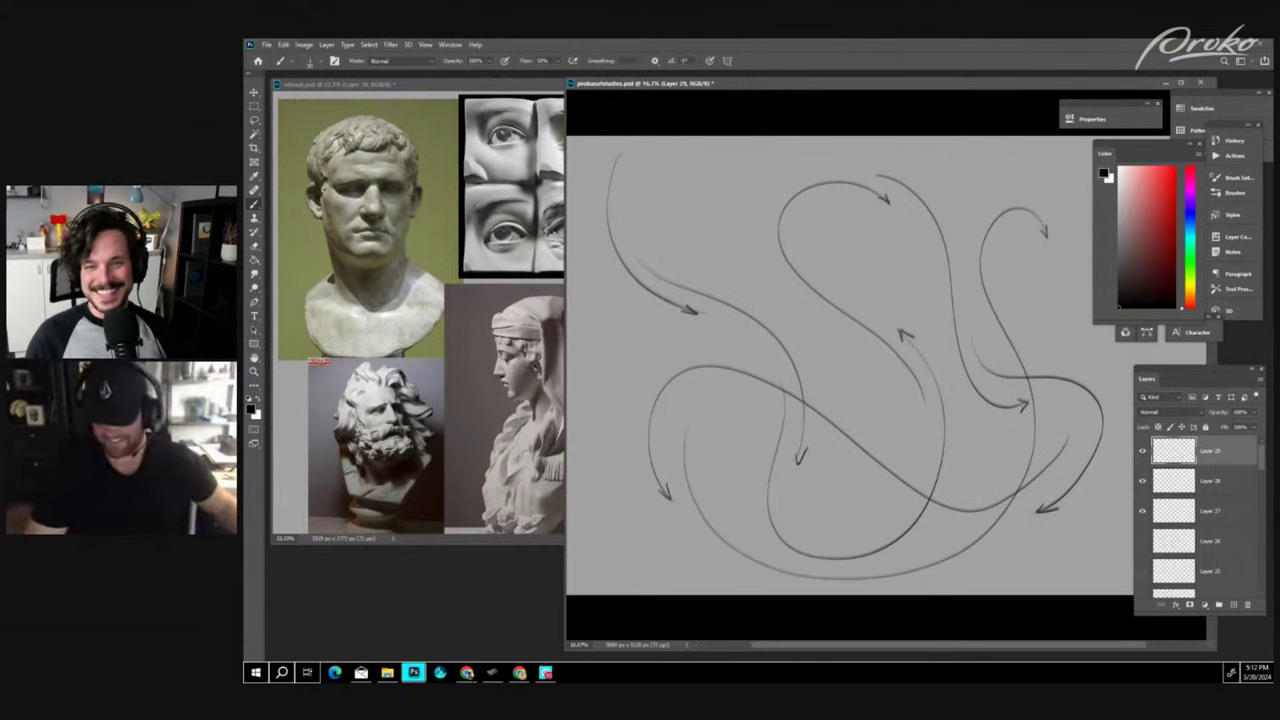
key("ctrl+minus")
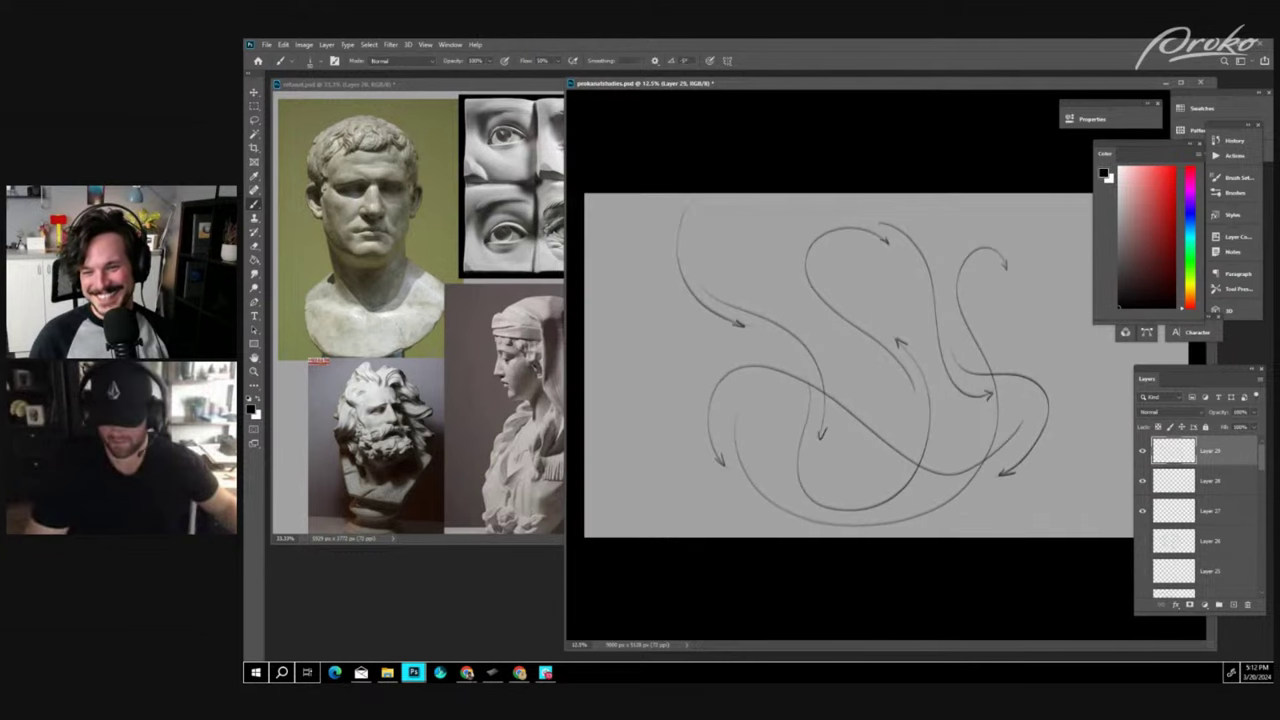
- Draw a U-shaped hook curve ending in an upward arrowhead at the canvas's upper right
mouse_move(996, 263)
left_mouse_down()
mouse_move(1012, 308)
mouse_move(1065, 264)
left_mouse_up()
key("ctrl+minus")
key("ctrl+plus")
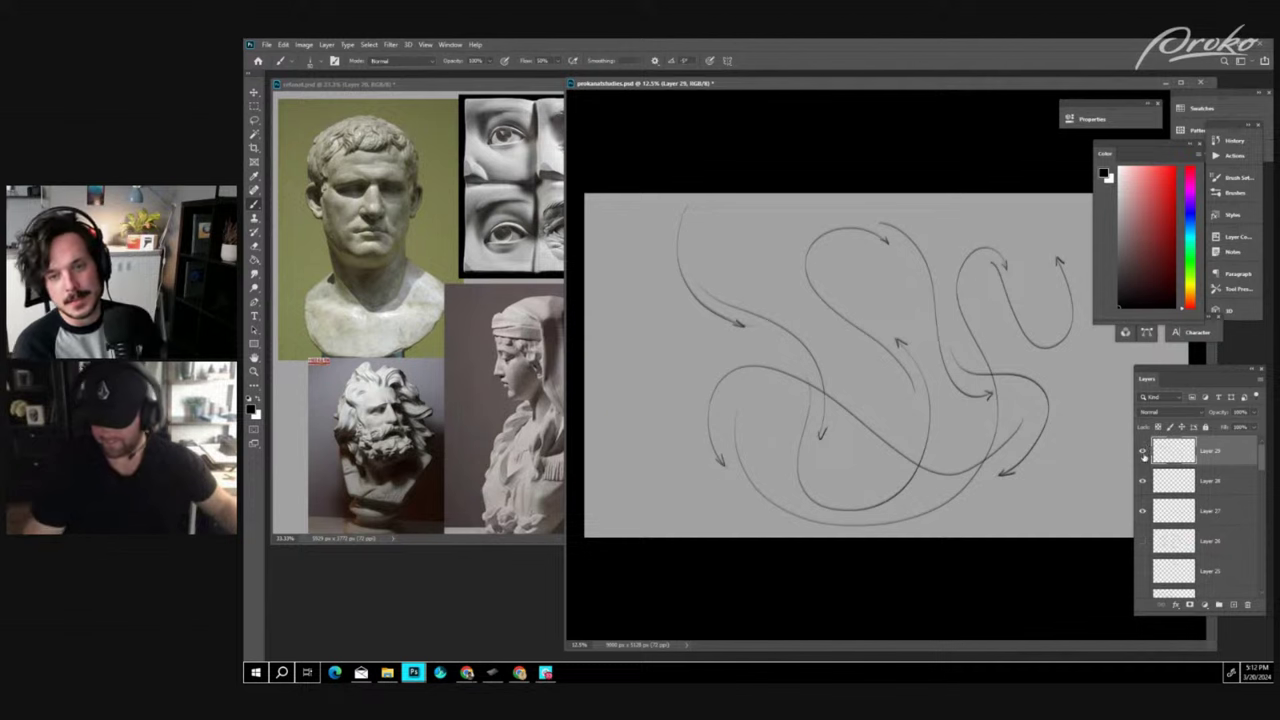
- Hide the flowing-curves layer, add a new layer and sketch a narrow triangle at the canvas's upper left
left_click(1143, 452)
left_click(1231, 604)
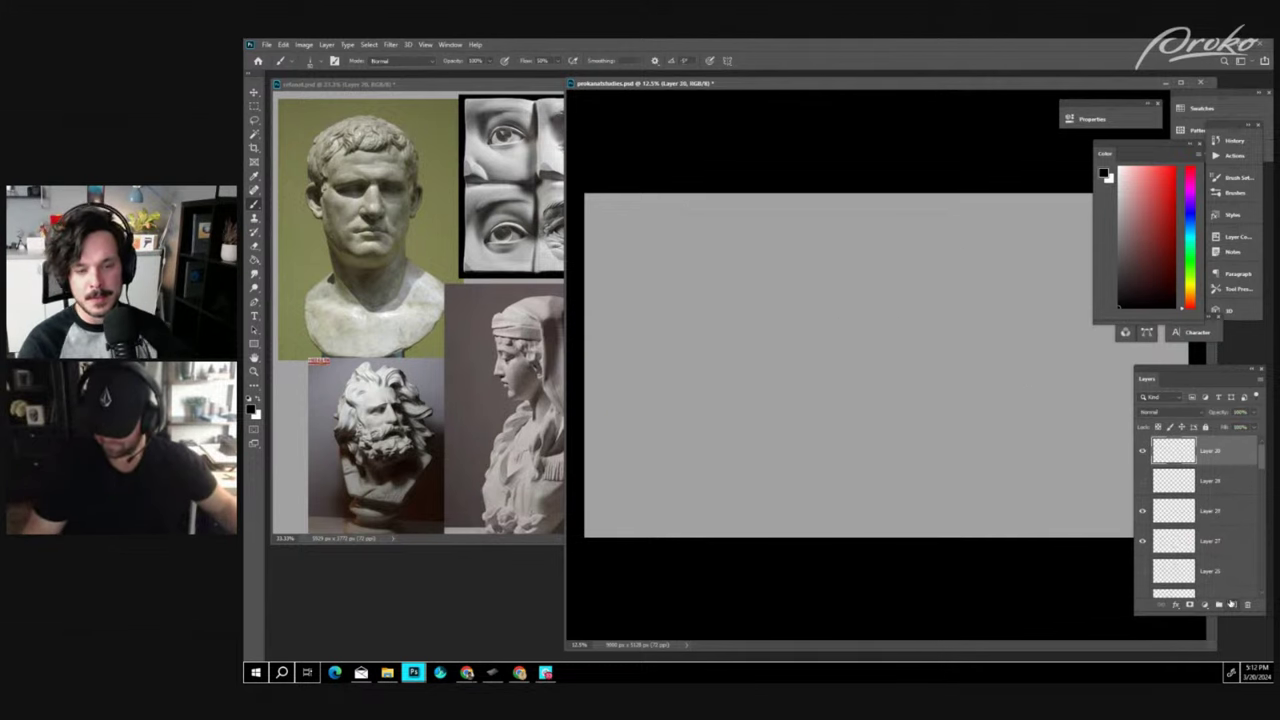
key("ctrl+plus")
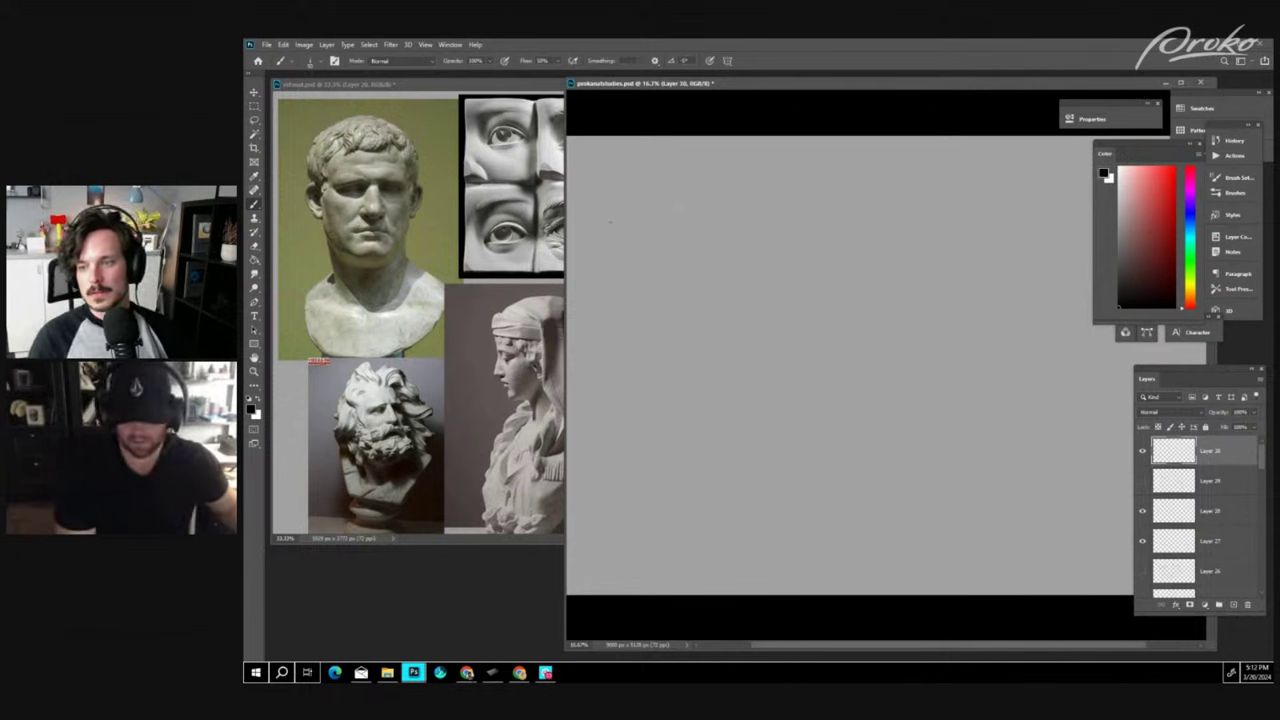
left_click_drag(609, 218, 632, 330)
mouse_move(609, 214)
left_mouse_down()
mouse_move(668, 264)
mouse_move(634, 334)
left_mouse_up()
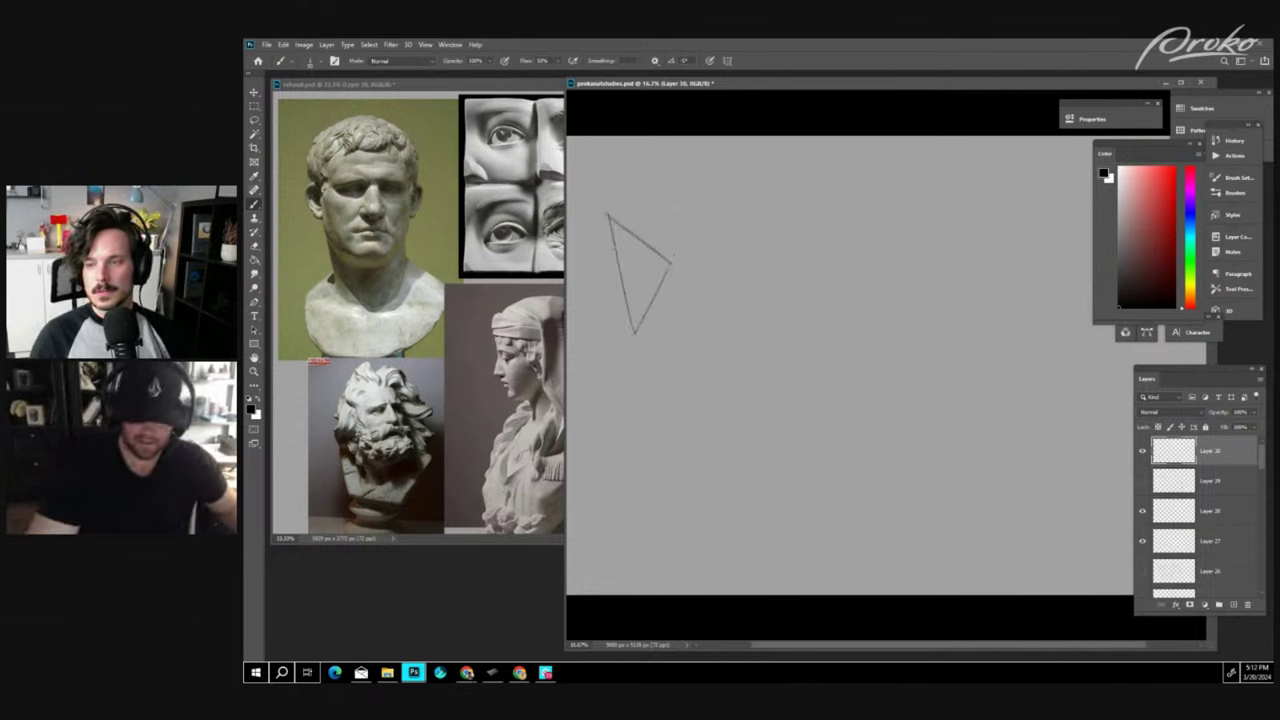
- Sketch three more triangles of varied proportions and tilts to the right of the first, including a large one and a thin sliver
mouse_move(712, 198)
left_mouse_down()
mouse_move(705, 336)
mouse_move(746, 290)
left_mouse_up()
mouse_move(798, 238)
left_mouse_down()
mouse_move(670, 452)
mouse_move(818, 348)
left_mouse_up()
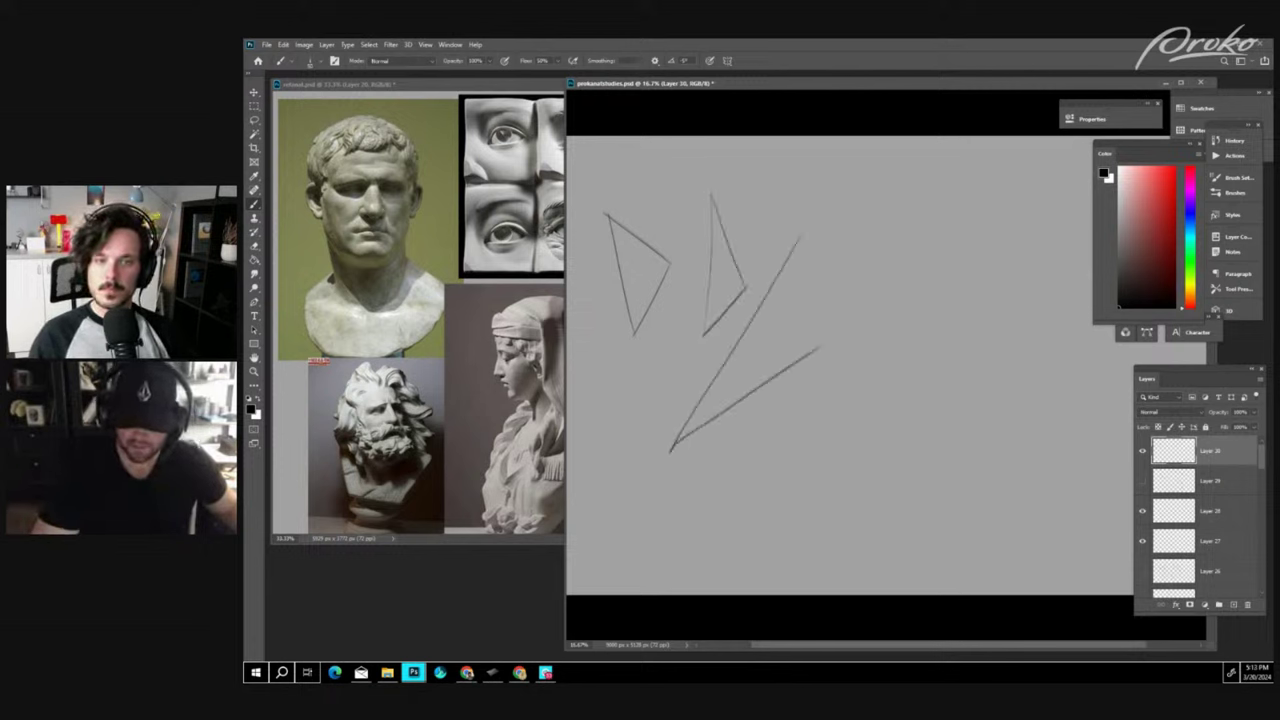
left_click_drag(801, 236, 815, 350)
left_click_drag(826, 308, 918, 472)
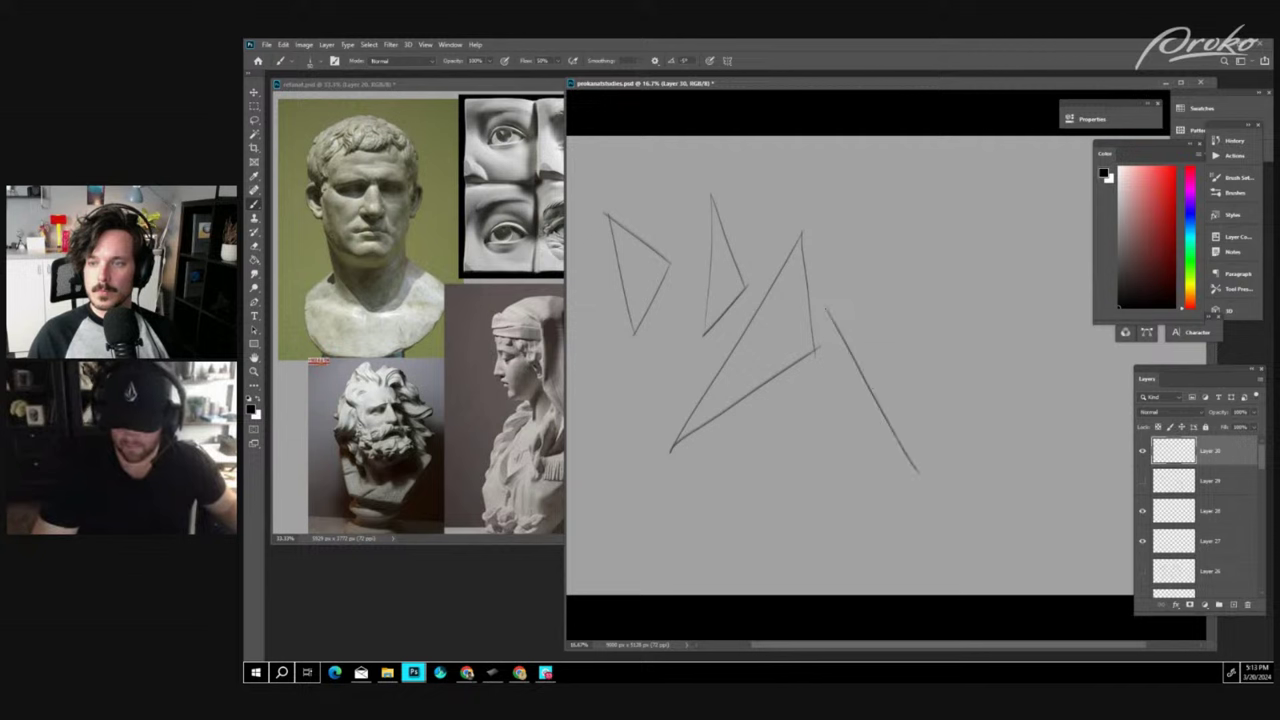
mouse_move(826, 306)
left_mouse_down()
mouse_move(866, 338)
mouse_move(906, 462)
left_mouse_up()
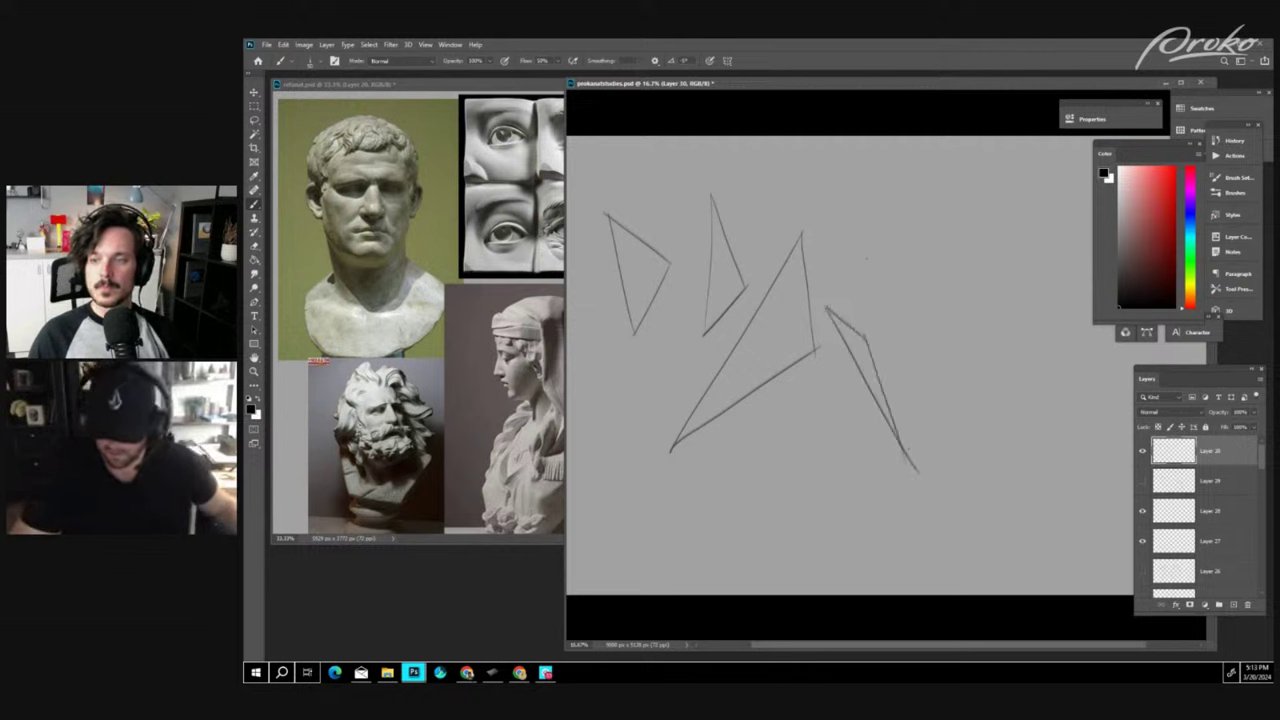
- Hide the triangles layer, add a new layer and sketch a short tilted see-through cylinder at the canvas's upper left
left_click(1142, 451)
left_click(1233, 605)
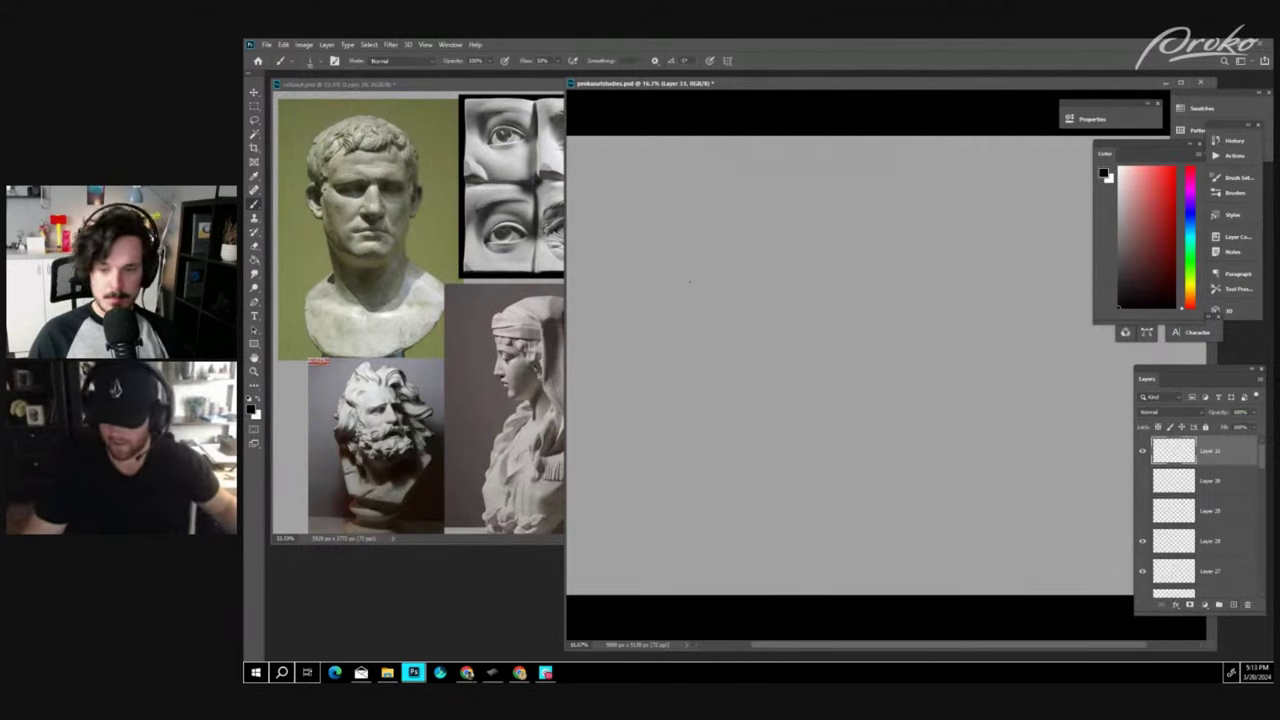
mouse_move(705, 209)
left_mouse_down()
mouse_move(668, 256)
mouse_move(744, 228)
left_mouse_up()
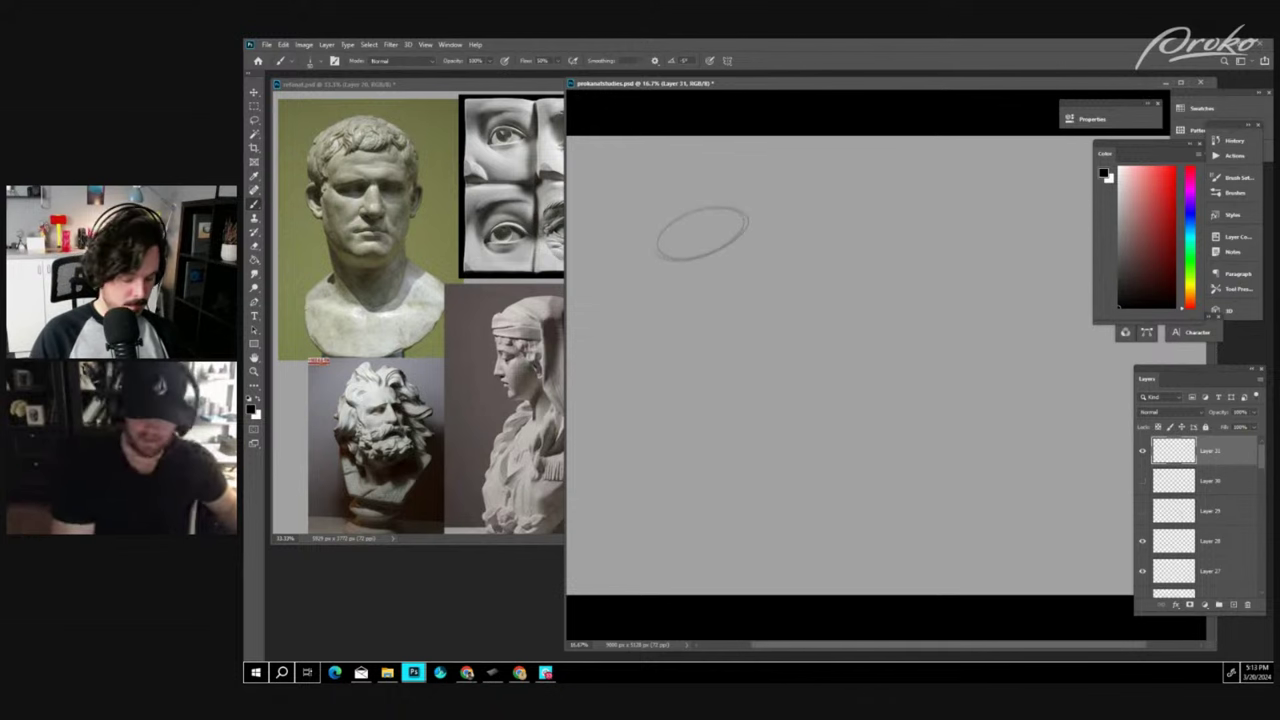
mouse_move(657, 252)
left_mouse_down()
mouse_move(700, 340)
mouse_move(745, 291)
left_mouse_up()
left_click_drag(745, 219, 767, 309)
- Sketch a longer cylinder leaning the opposite way beside the first, plus a wavy contour line running down past both cylinders' left side
mouse_move(758, 262)
left_mouse_down()
mouse_move(764, 420)
mouse_move(818, 452)
mouse_move(848, 440)
left_mouse_up()
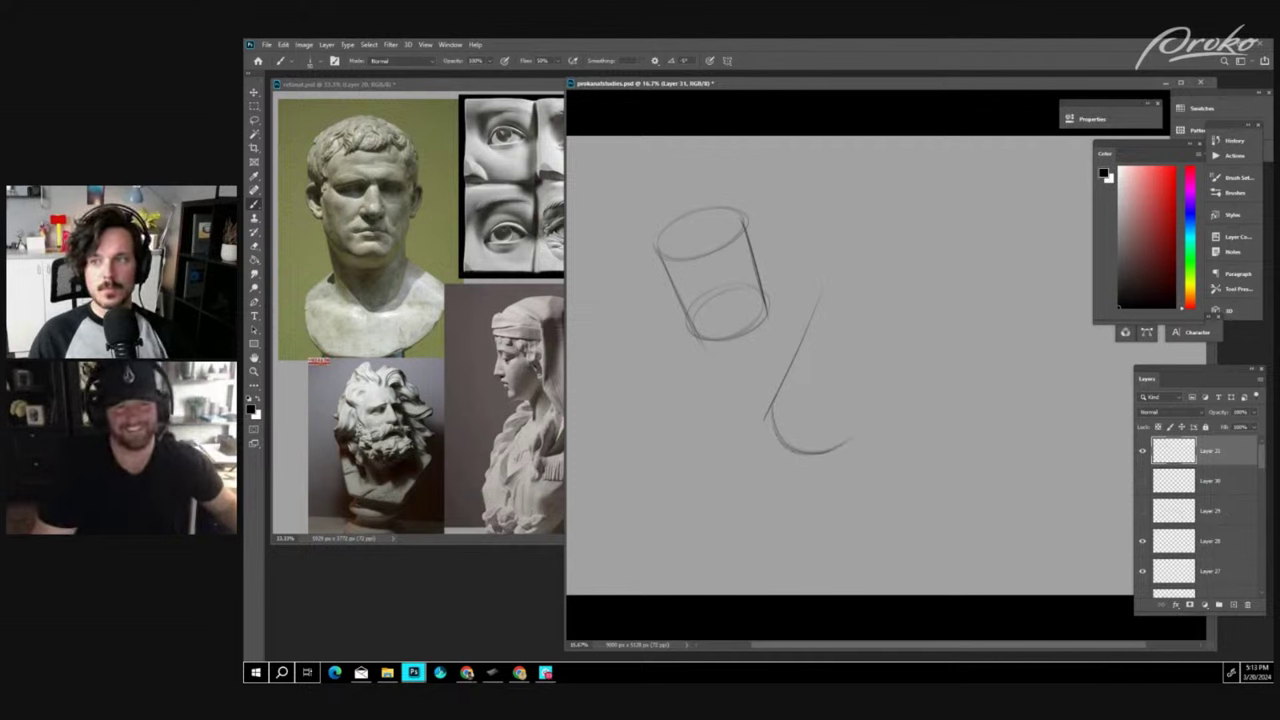
mouse_move(886, 287)
left_mouse_down()
mouse_move(838, 338)
mouse_move(856, 276)
left_mouse_up()
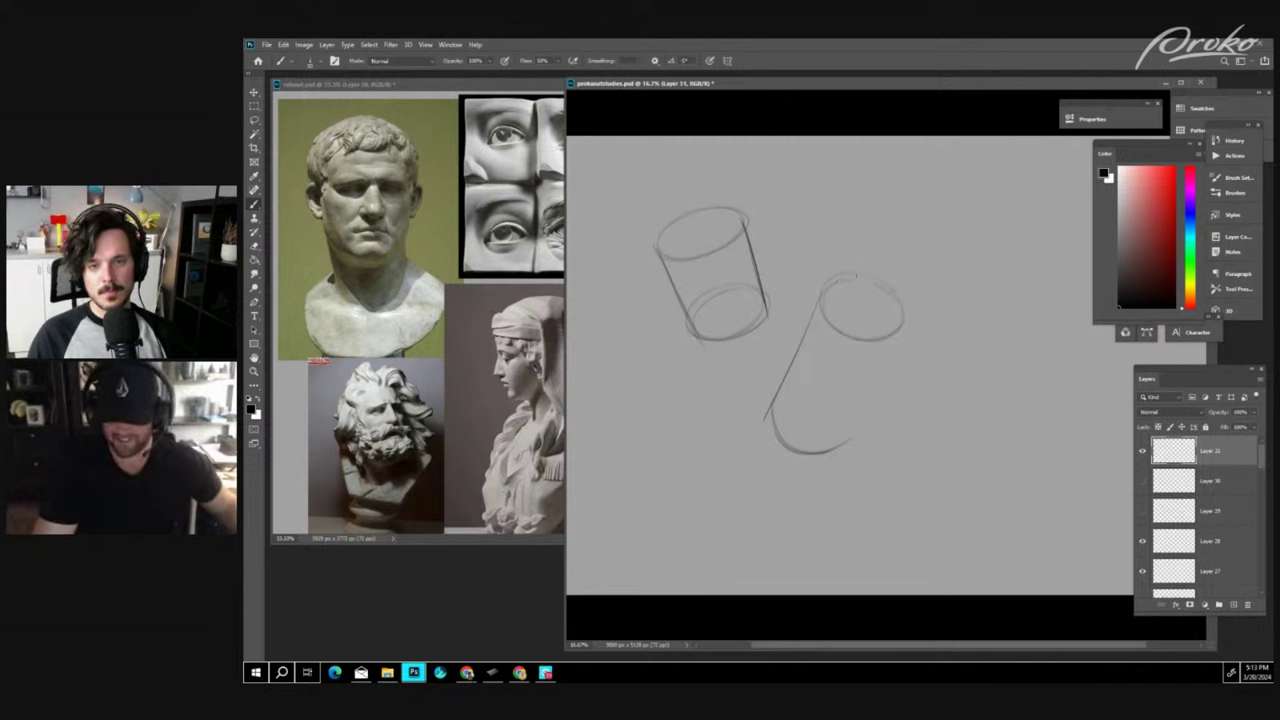
mouse_move(900, 326)
left_mouse_down()
mouse_move(846, 438)
mouse_move(774, 420)
mouse_move(796, 455)
left_mouse_up()
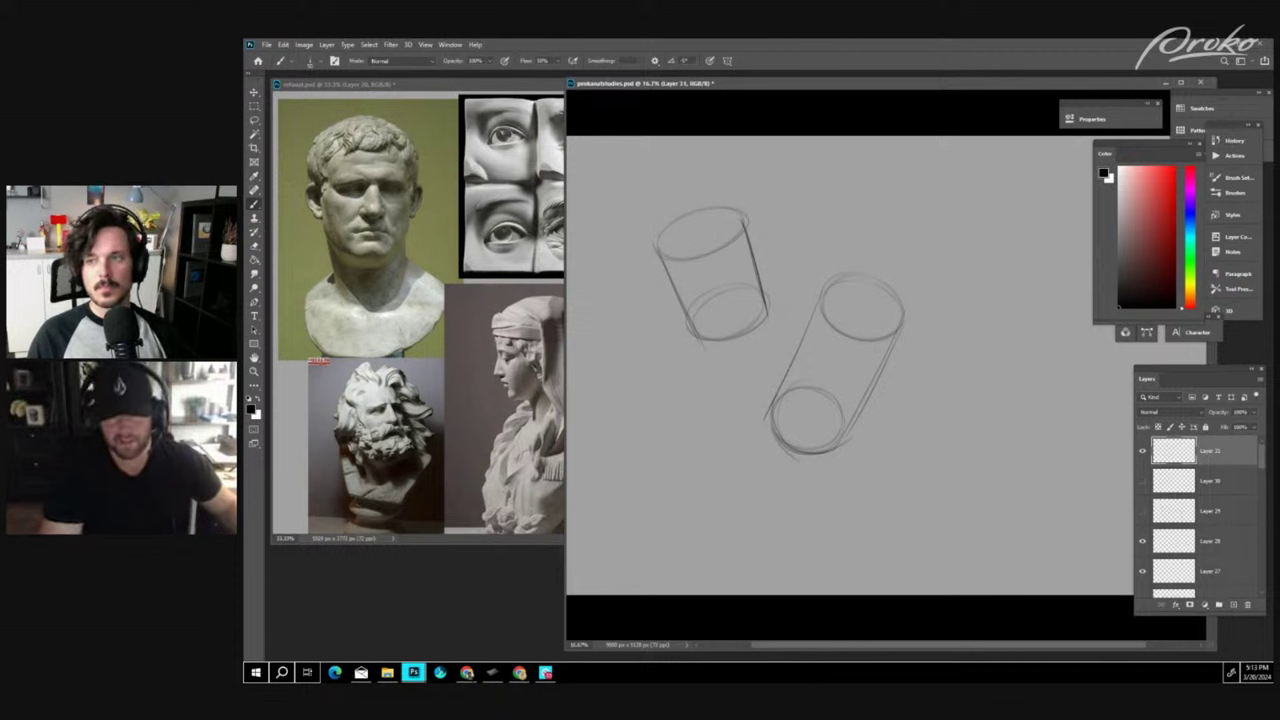
mouse_move(634, 212)
left_mouse_down()
mouse_move(666, 336)
mouse_move(665, 422)
mouse_move(684, 465)
mouse_move(768, 545)
mouse_move(781, 578)
left_mouse_up()
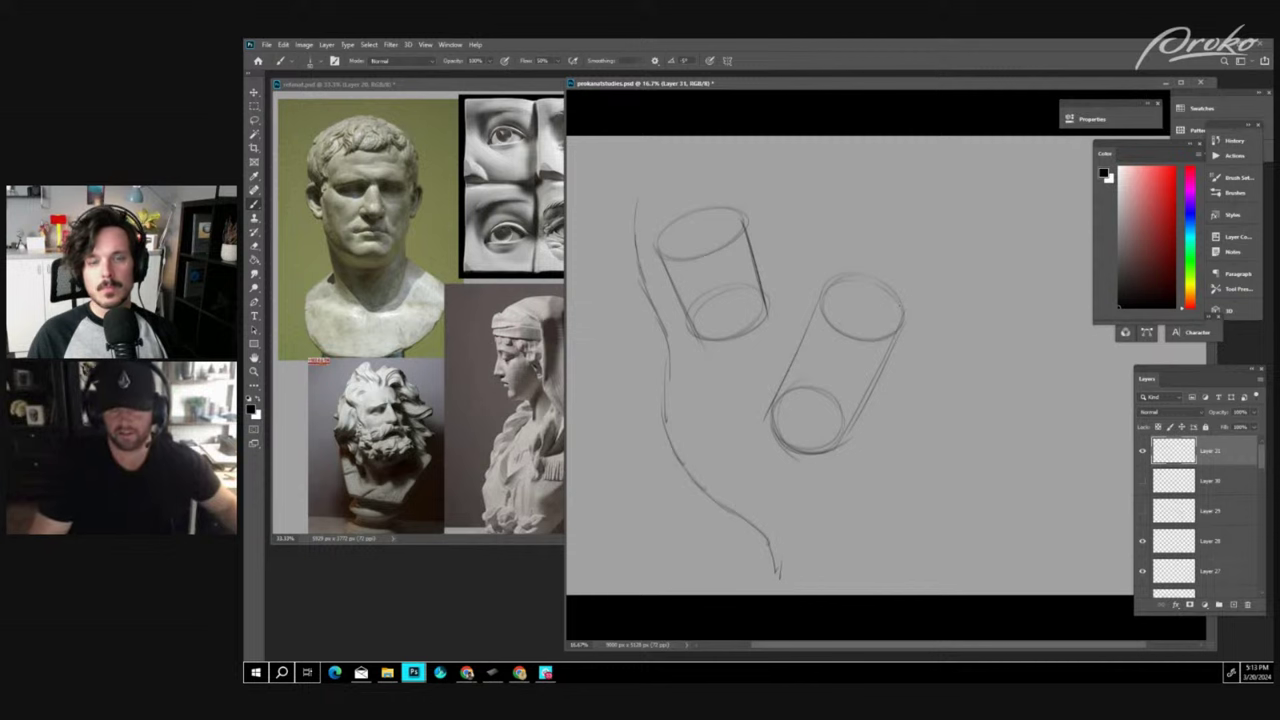
- Hide the cylinders layer, add a new layer and sketch a short tilted cylinder with both end ellipses at the canvas's upper left
left_click(1143, 451)
left_click(1233, 605)
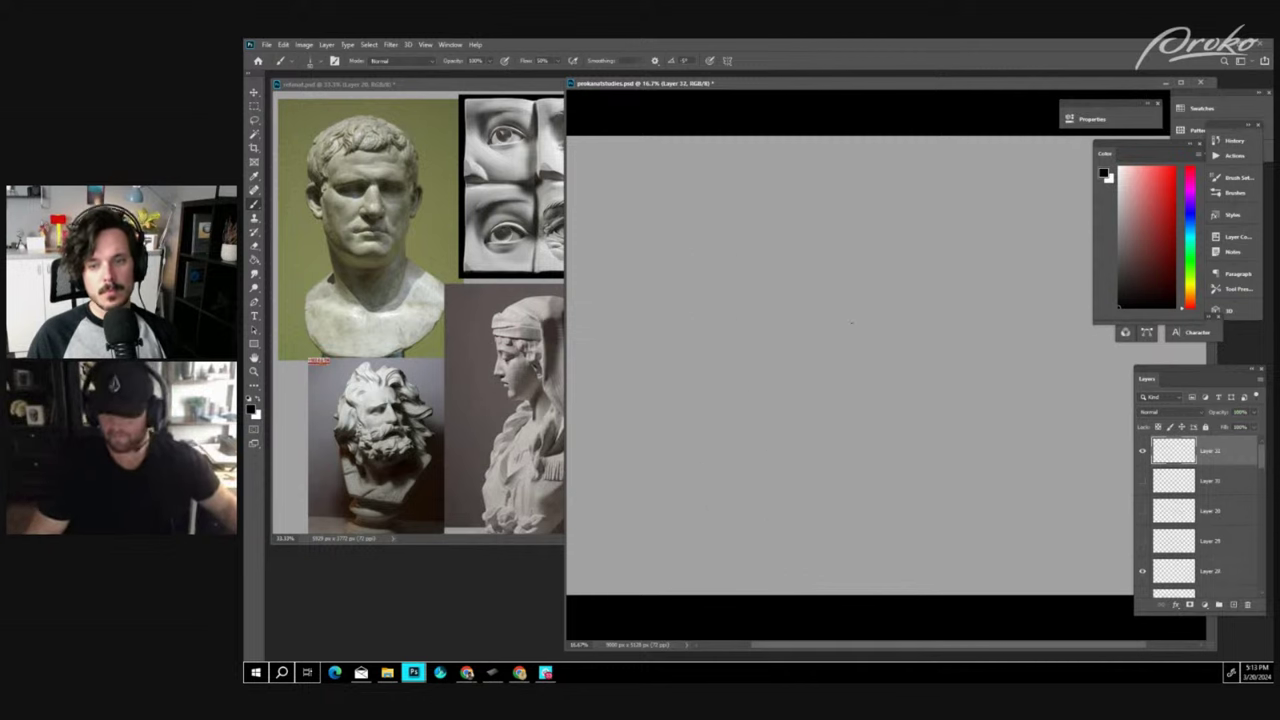
mouse_move(730, 228)
left_mouse_down()
mouse_move(694, 194)
mouse_move(740, 215)
left_mouse_up()
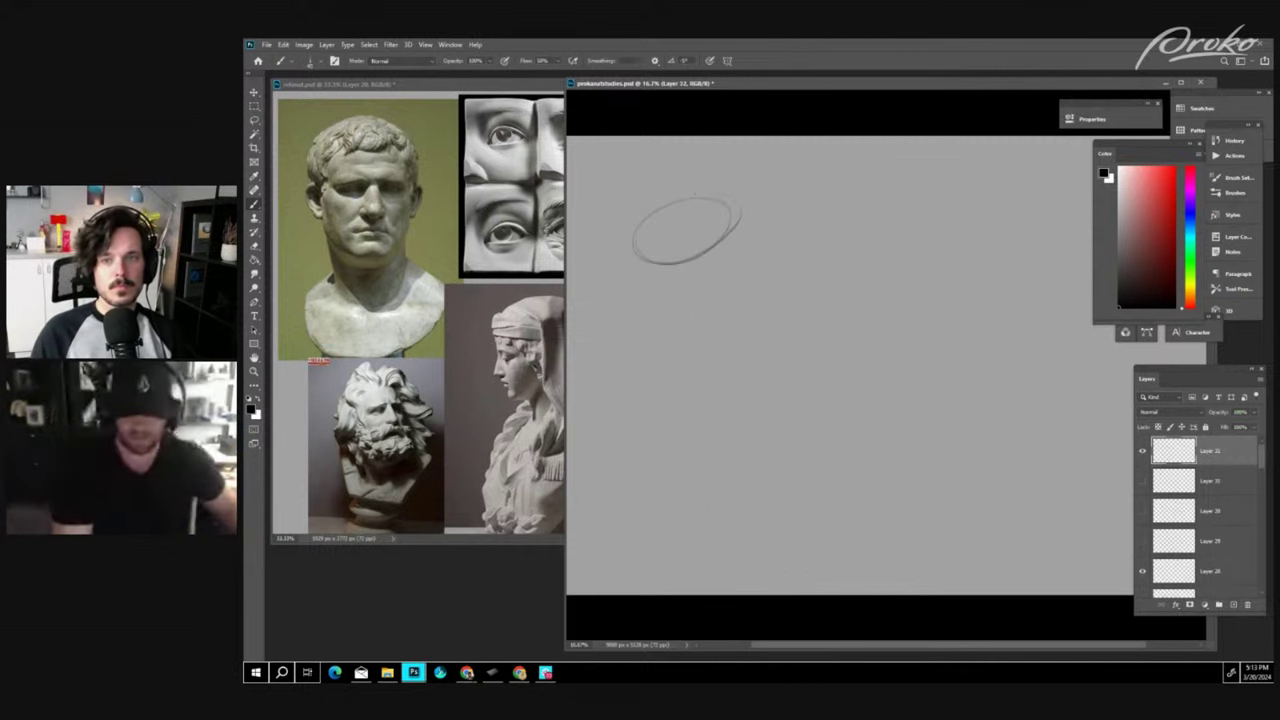
mouse_move(636, 252)
left_mouse_down()
mouse_move(672, 312)
mouse_move(746, 298)
left_mouse_up()
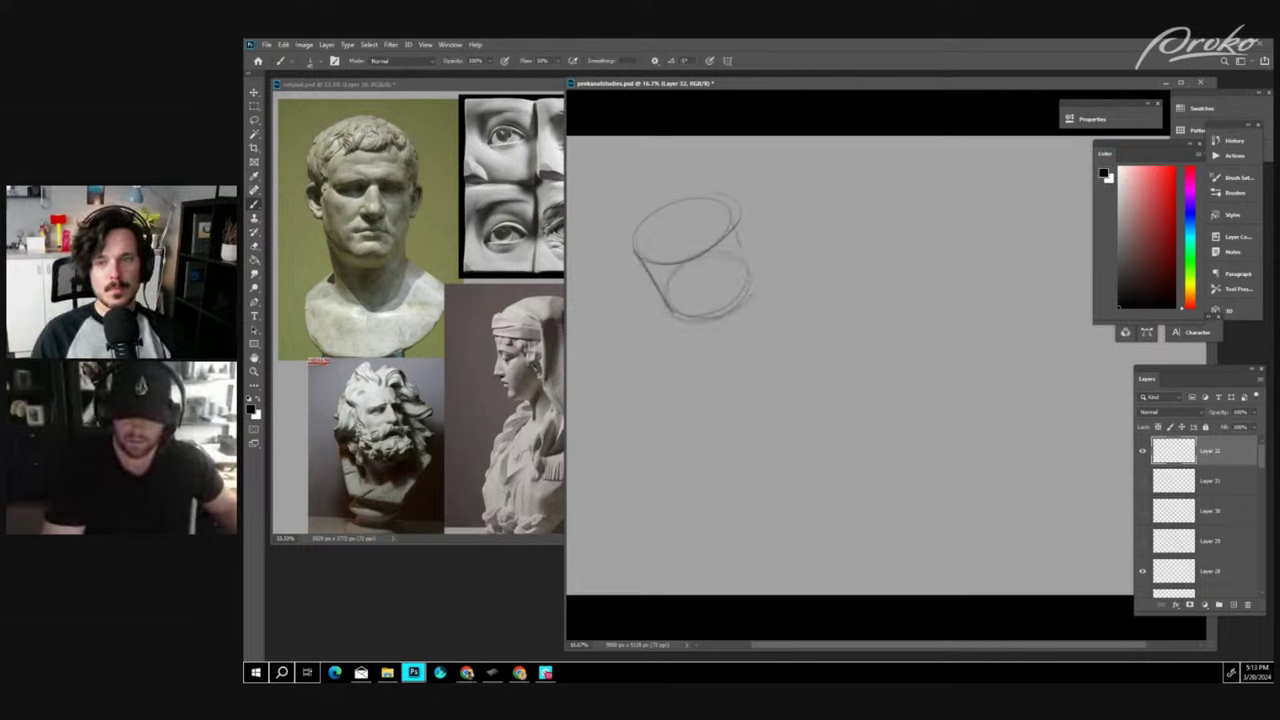
left_click_drag(736, 210, 752, 276)
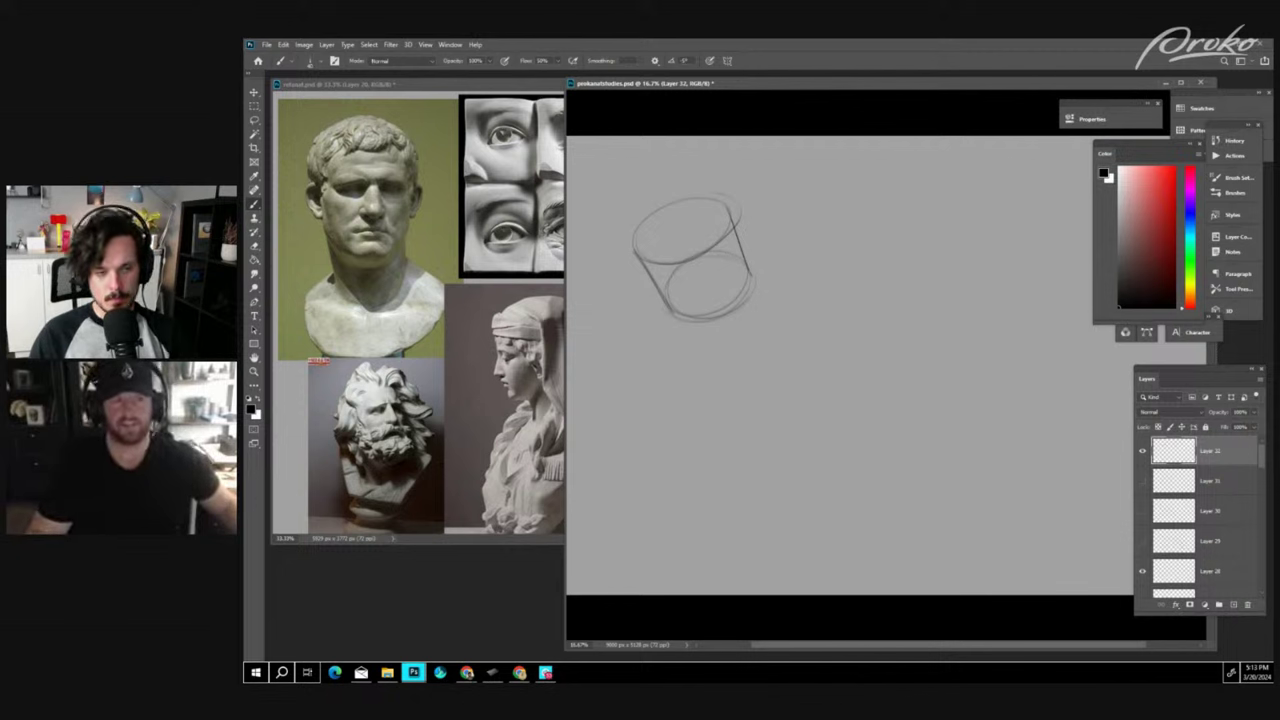
- Sketch a see-through four-sided pyramid leaning right, below and to the right of the cylinder, with a darkened front base edge
mouse_move(738, 363)
left_mouse_down()
mouse_move(826, 268)
mouse_move(823, 372)
left_mouse_up()
mouse_move(740, 364)
left_mouse_down()
mouse_move(778, 398)
mouse_move(826, 375)
left_mouse_up()
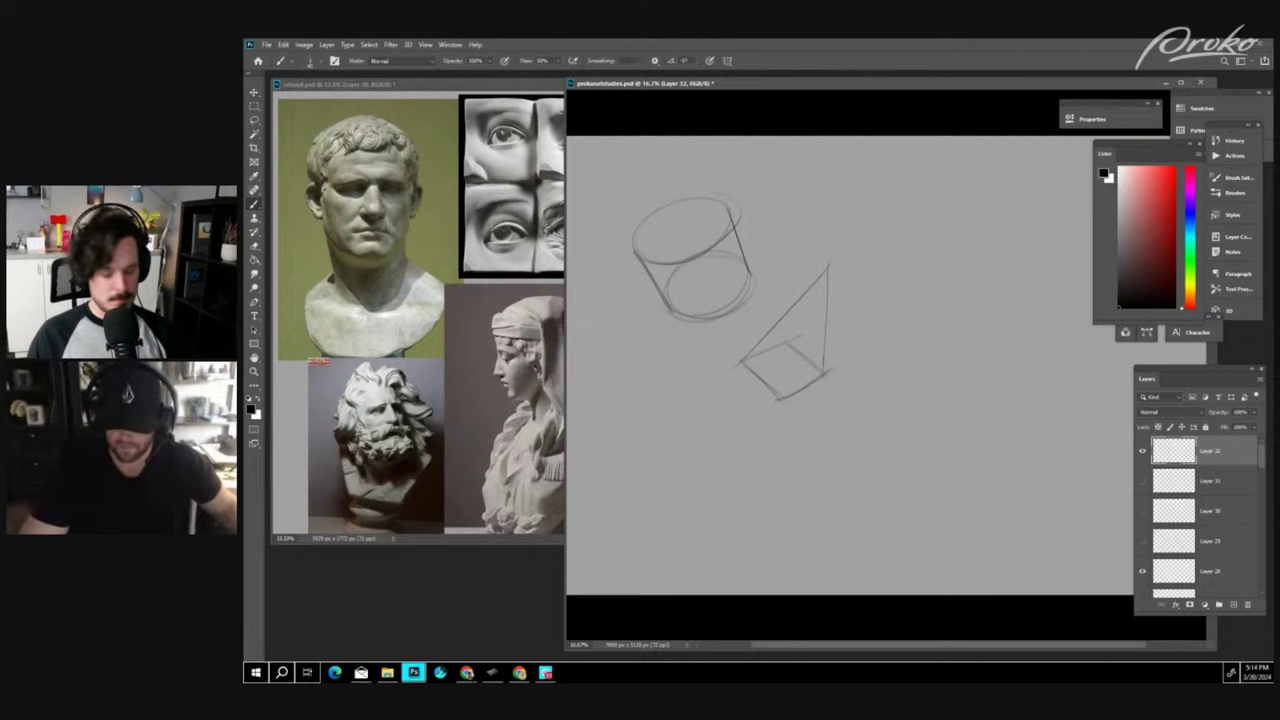
mouse_move(796, 335)
left_mouse_down()
mouse_move(815, 299)
mouse_move(788, 340)
left_mouse_up()
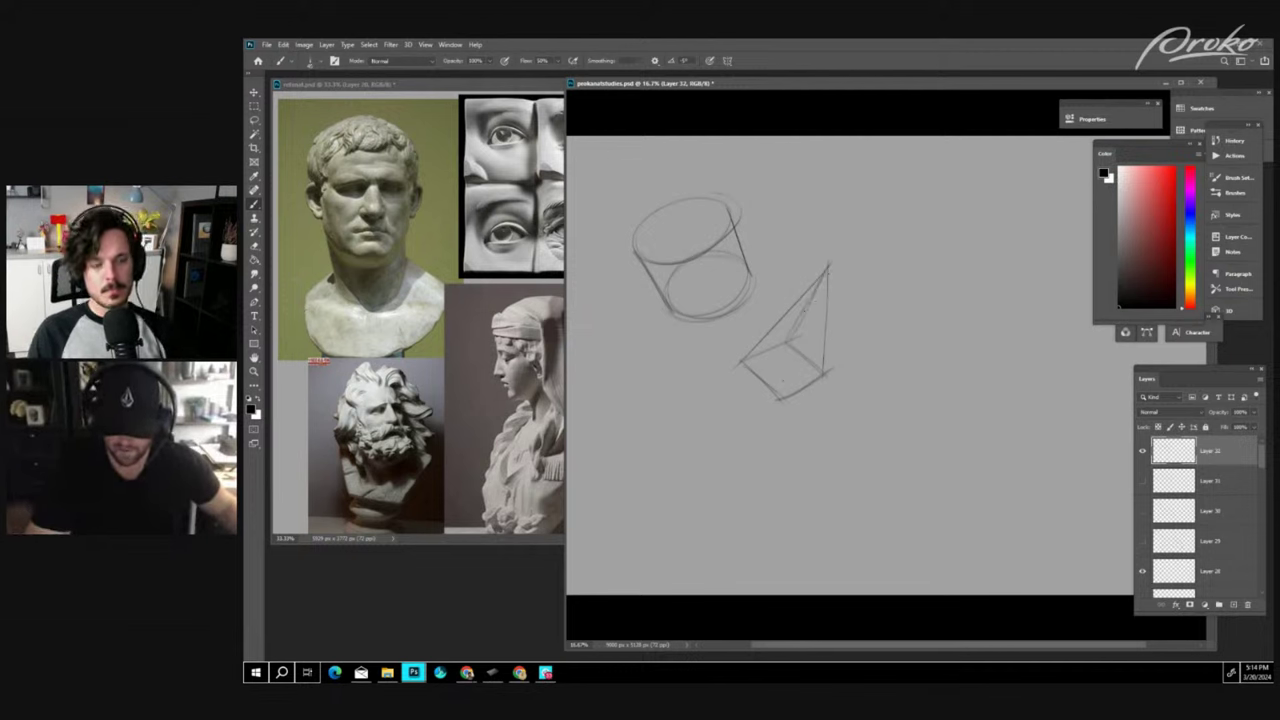
left_click_drag(780, 398, 826, 272)
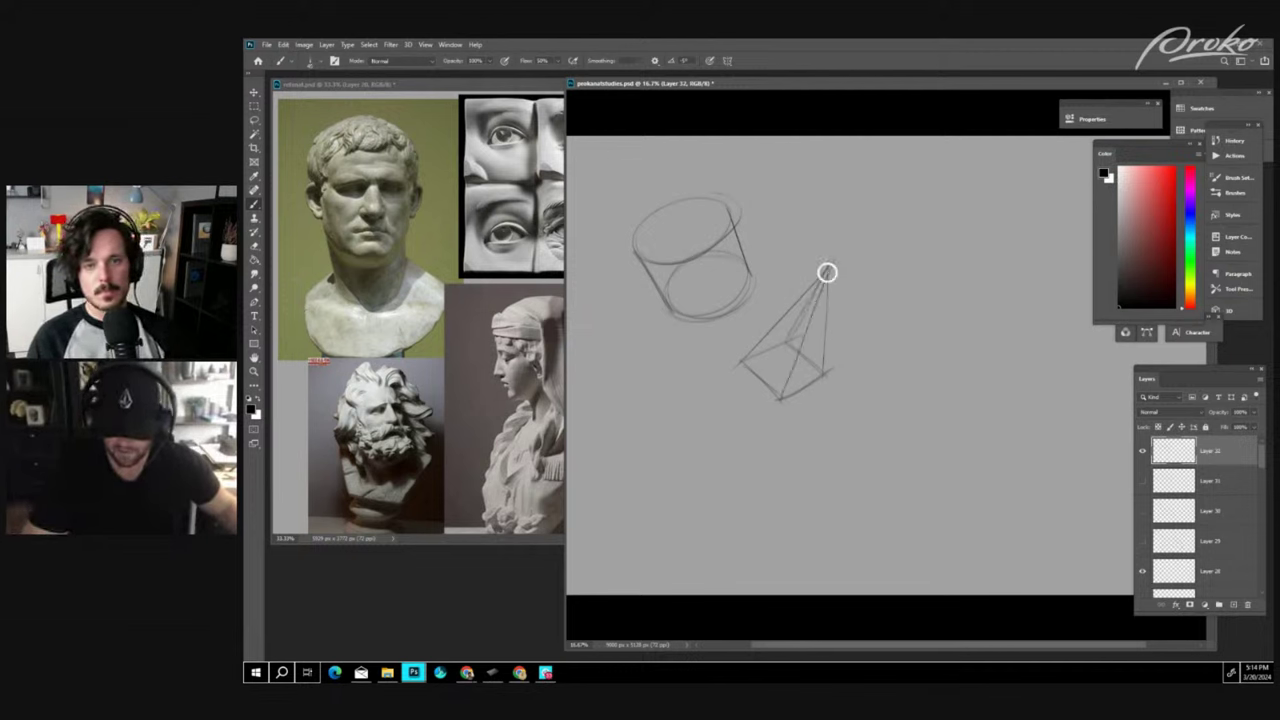
left_click_drag(738, 362, 781, 399)
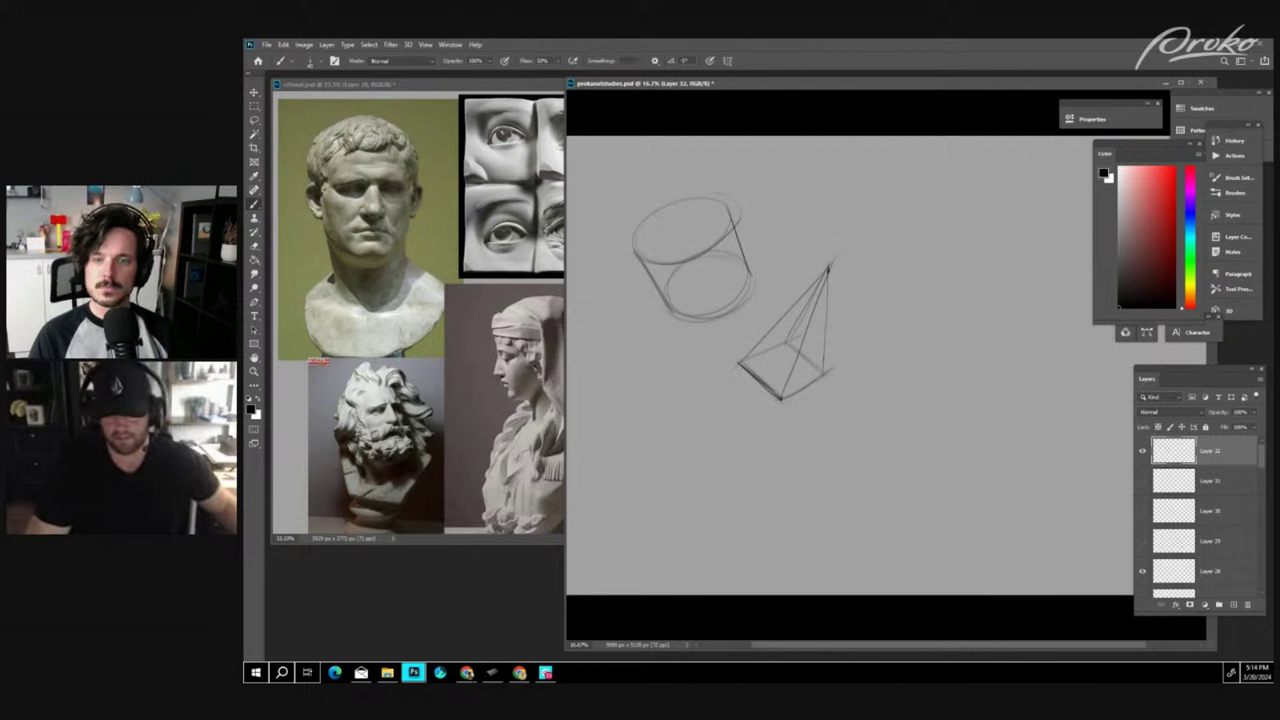
- Divide the cylinder with lengthwise side lines and crossing lines through its top's center, and reinforce the pyramid's base edges
left_click_drag(667, 266, 680, 298)
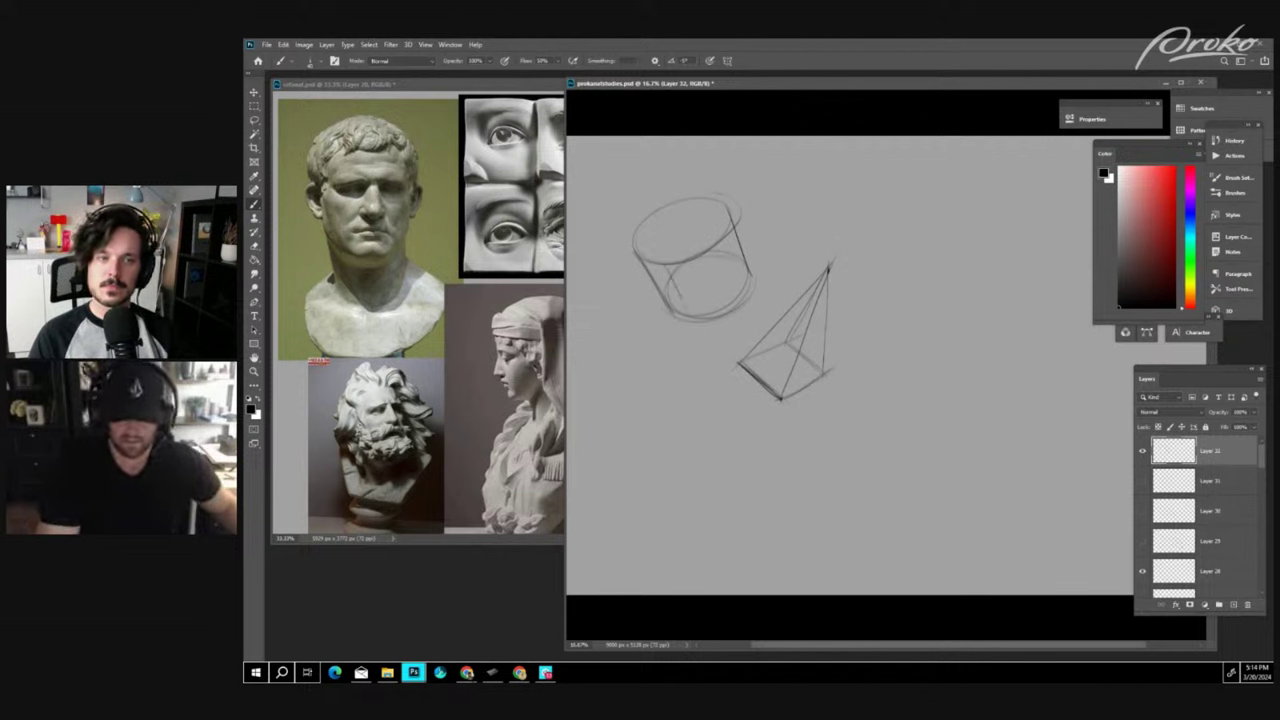
left_click_drag(723, 247, 740, 291)
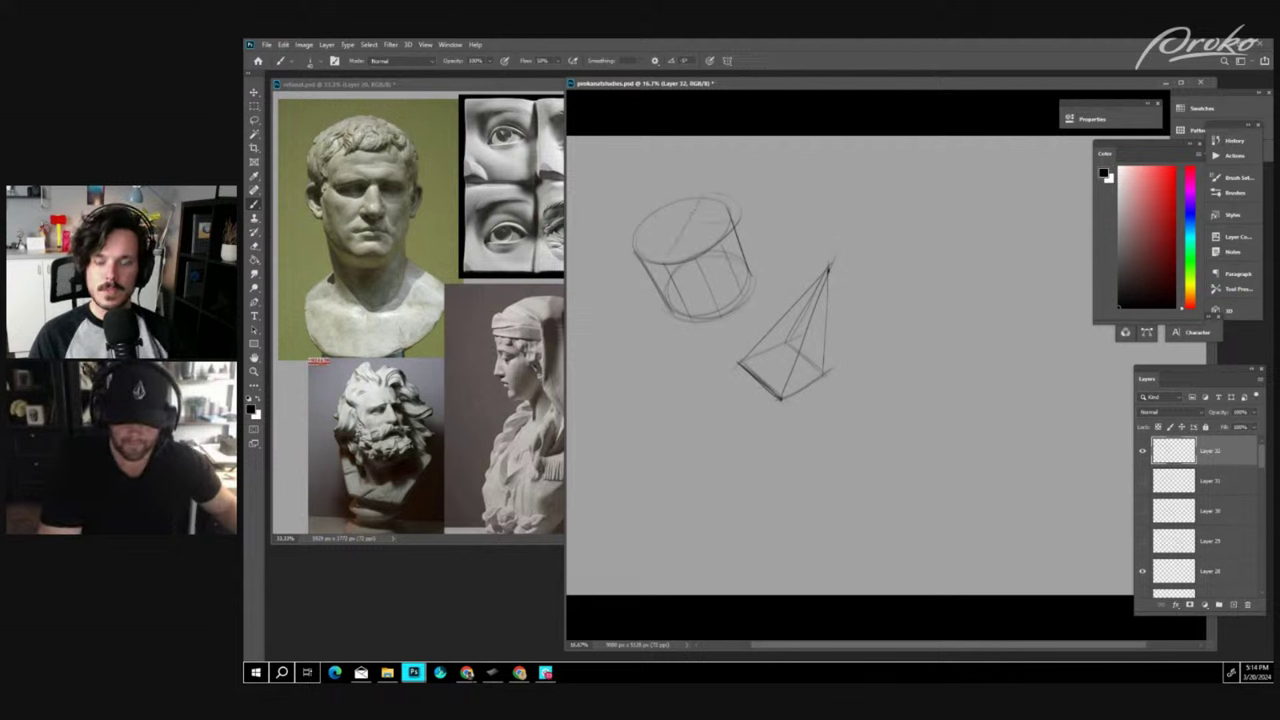
mouse_move(650, 222)
left_mouse_down()
mouse_move(716, 232)
mouse_move(688, 240)
left_mouse_up()
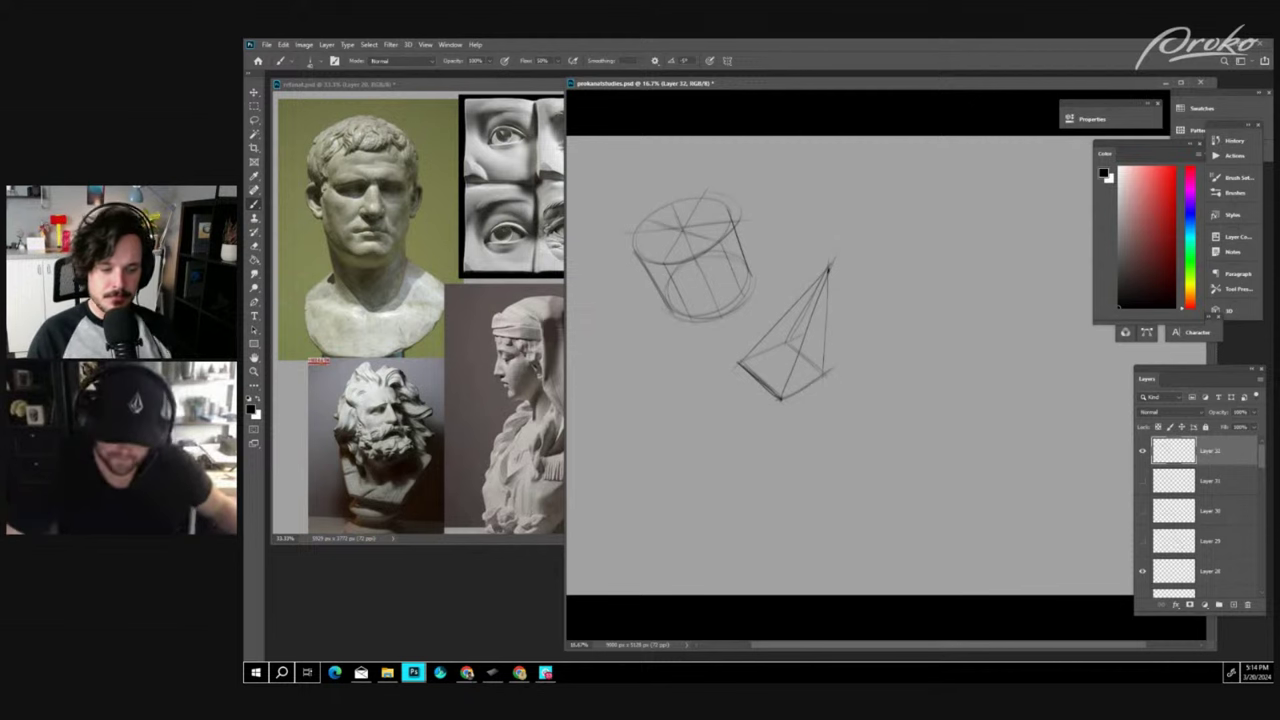
left_click_drag(684, 229, 738, 199)
left_click_drag(640, 252, 736, 199)
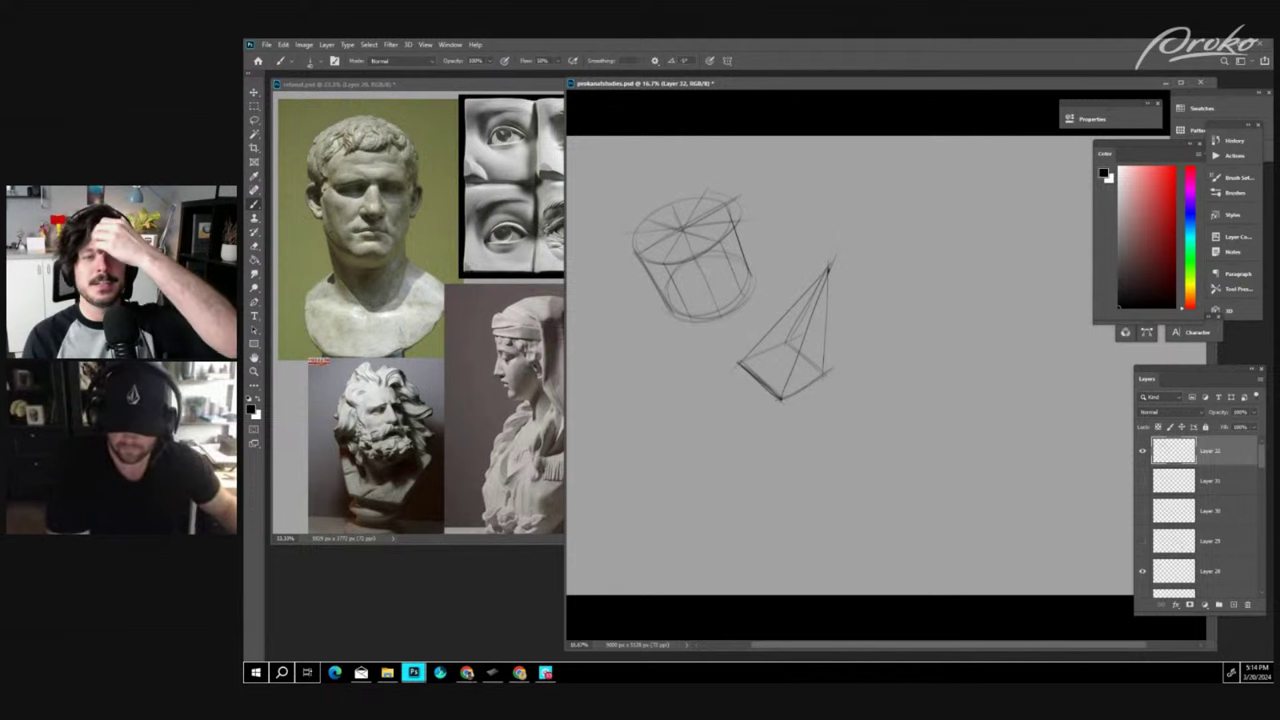
mouse_move(740, 364)
left_mouse_down()
mouse_move(782, 401)
mouse_move(810, 380)
left_mouse_up()
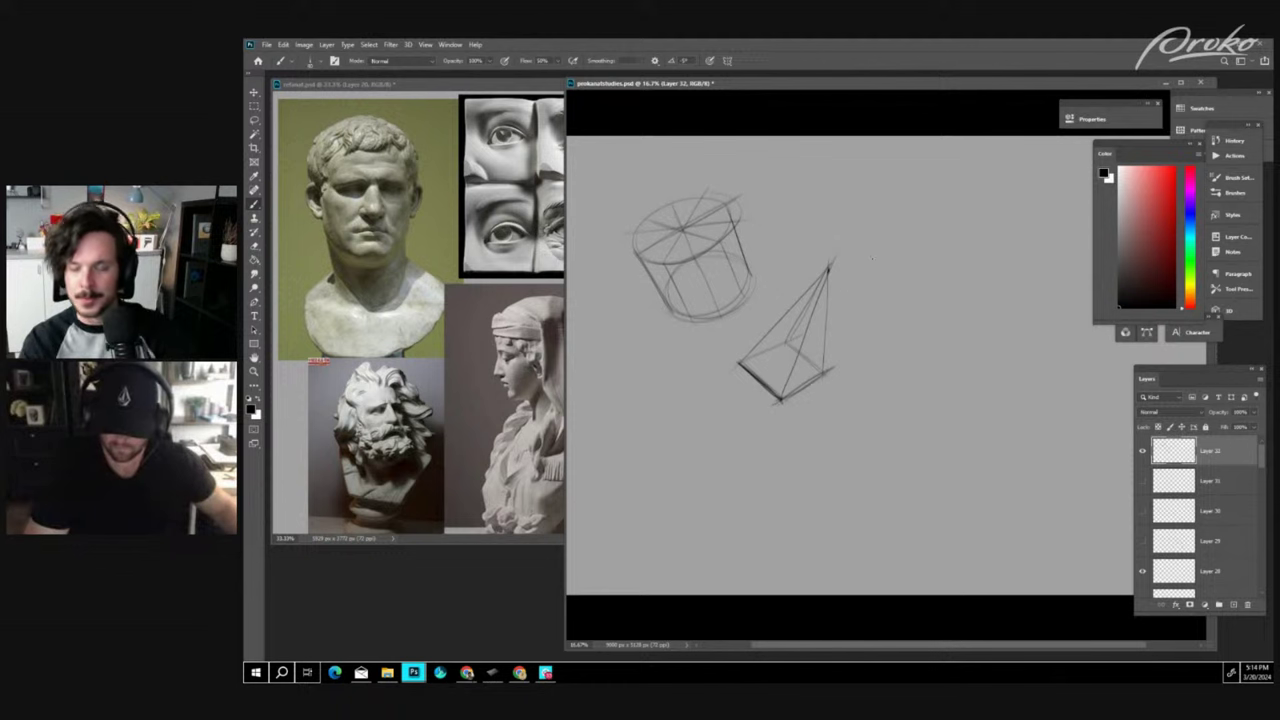
- Sketch a flat rectangular box in perspective to the right of the pyramid, showing its two front faces and top
mouse_move(856, 256)
left_mouse_down()
mouse_move(856, 300)
mouse_move(934, 364)
left_mouse_up()
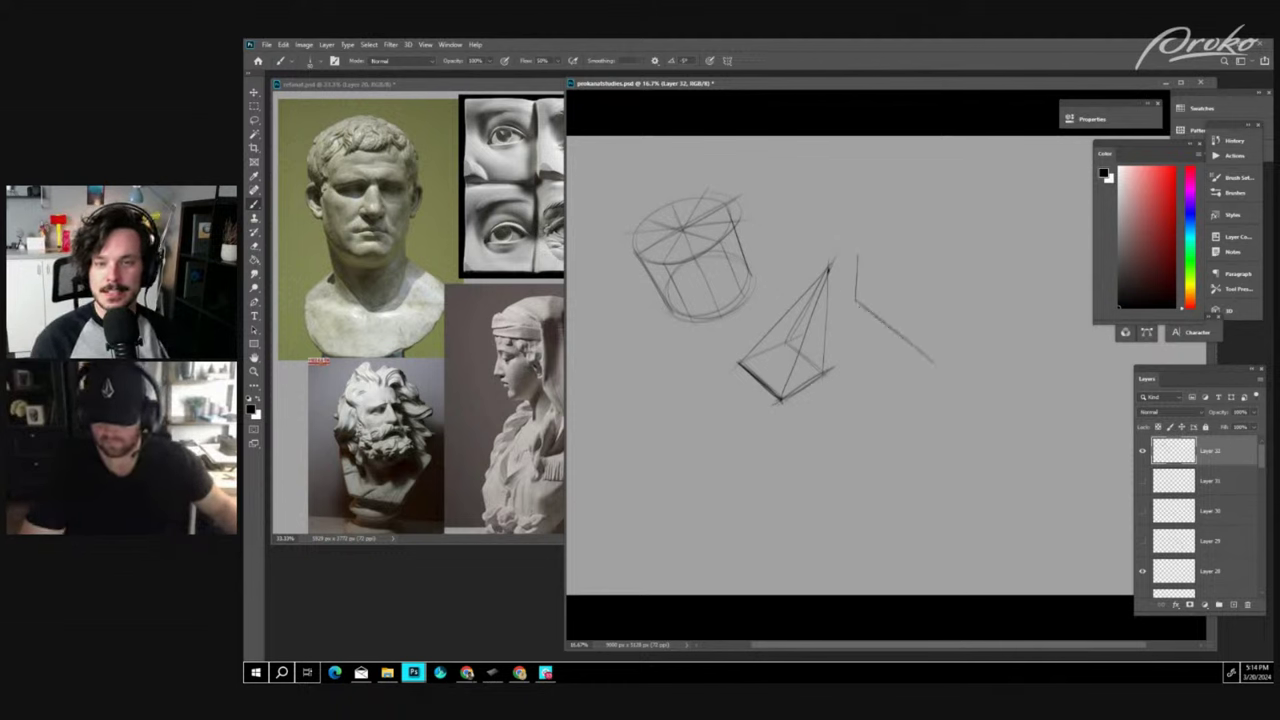
left_click_drag(868, 312, 916, 350)
mouse_move(858, 258)
left_mouse_down()
mouse_move(932, 310)
mouse_move(930, 358)
left_mouse_up()
mouse_move(931, 308)
left_mouse_down()
mouse_move(931, 356)
mouse_move(1030, 304)
left_mouse_up()
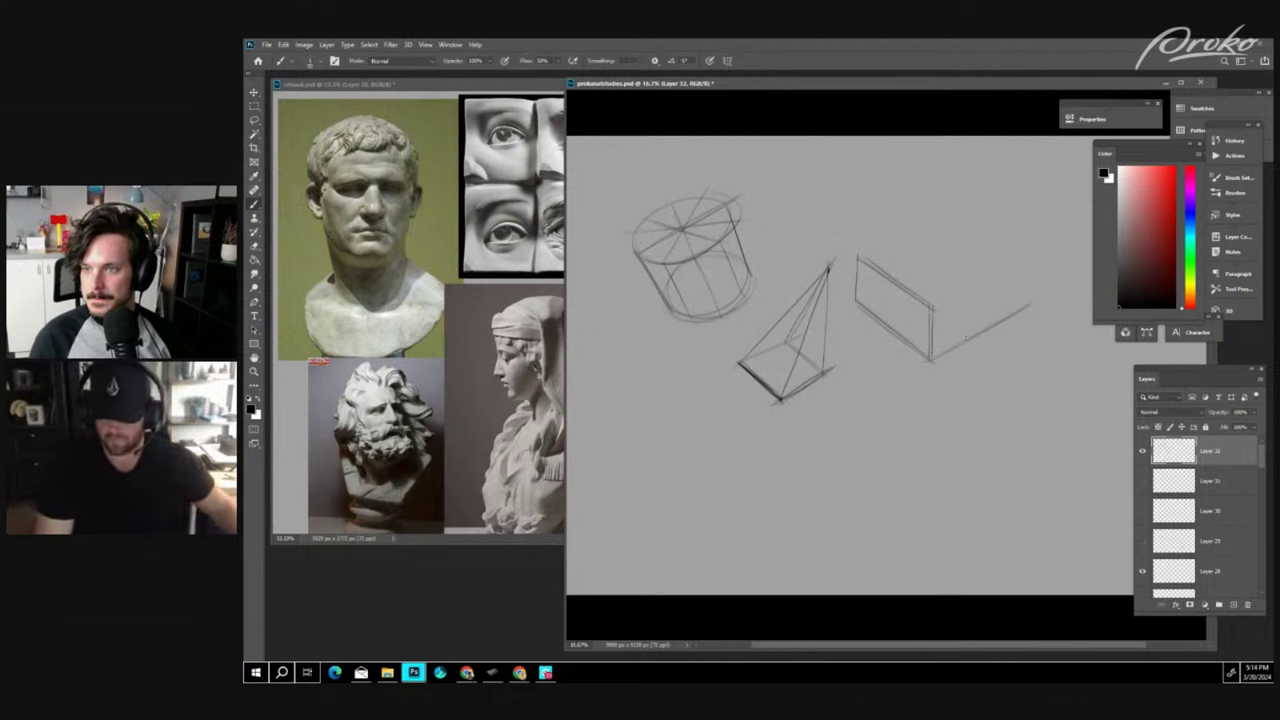
left_click_drag(932, 360, 1038, 297)
mouse_move(932, 308)
left_mouse_down()
mouse_move(1024, 264)
mouse_move(1023, 312)
left_mouse_up()
mouse_move(860, 257)
left_mouse_down()
mouse_move(972, 232)
mouse_move(950, 236)
mouse_move(1032, 266)
left_mouse_up()
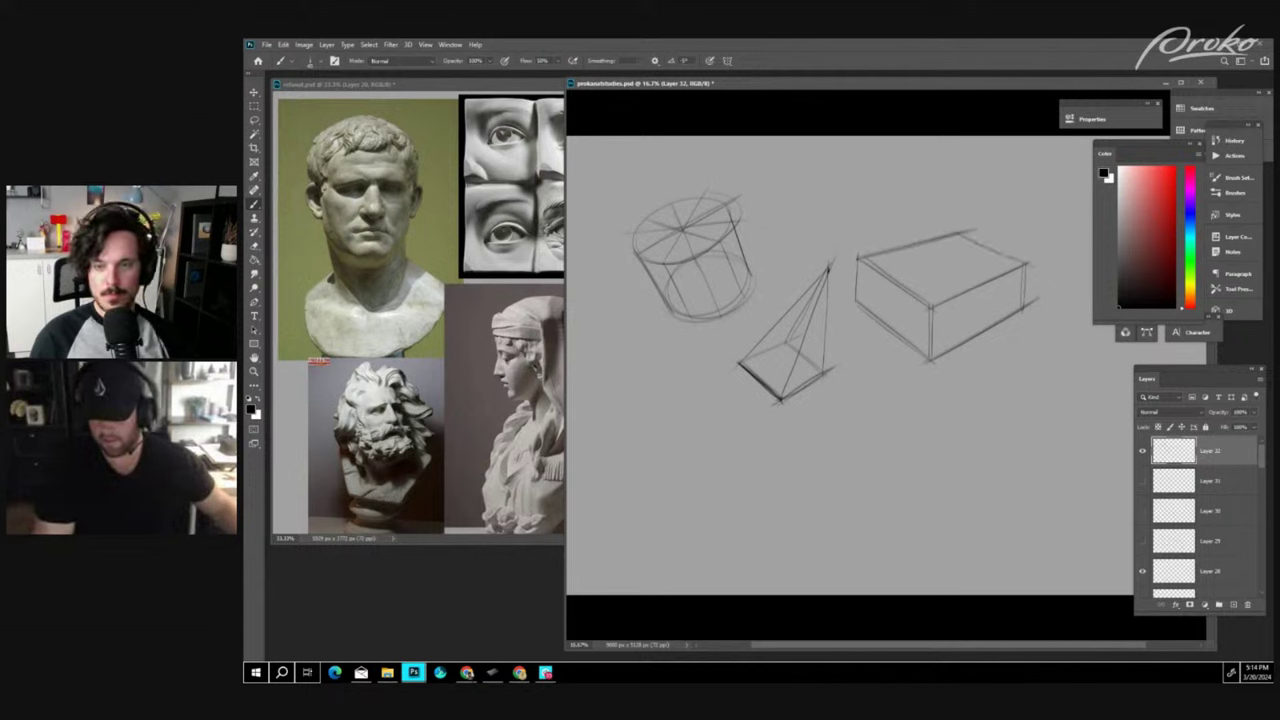
left_click_drag(966, 236, 1034, 267)
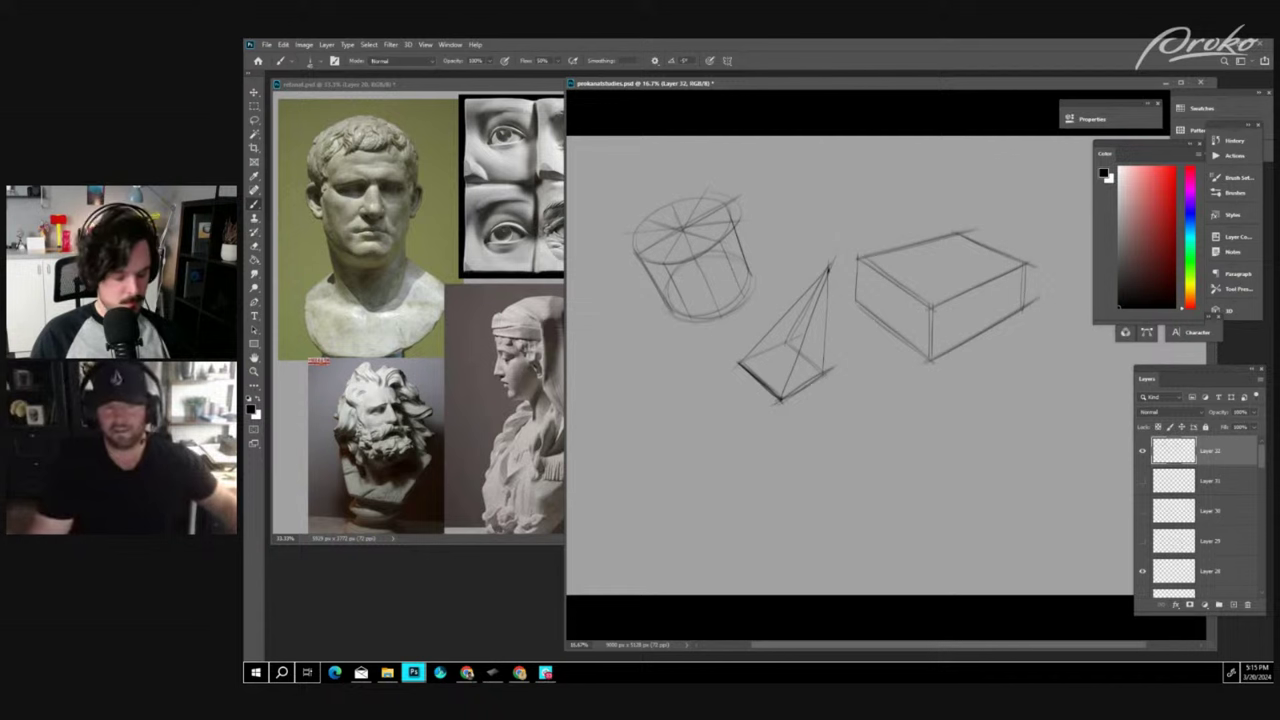
- Add the box's hidden back and bottom edges, and darken its front and right-hand edges
mouse_move(858, 259)
left_mouse_down()
mouse_move(858, 306)
mouse_move(970, 268)
mouse_move(956, 267)
mouse_move(959, 237)
mouse_move(1022, 306)
left_mouse_up()
left_click_drag(958, 274, 1030, 312)
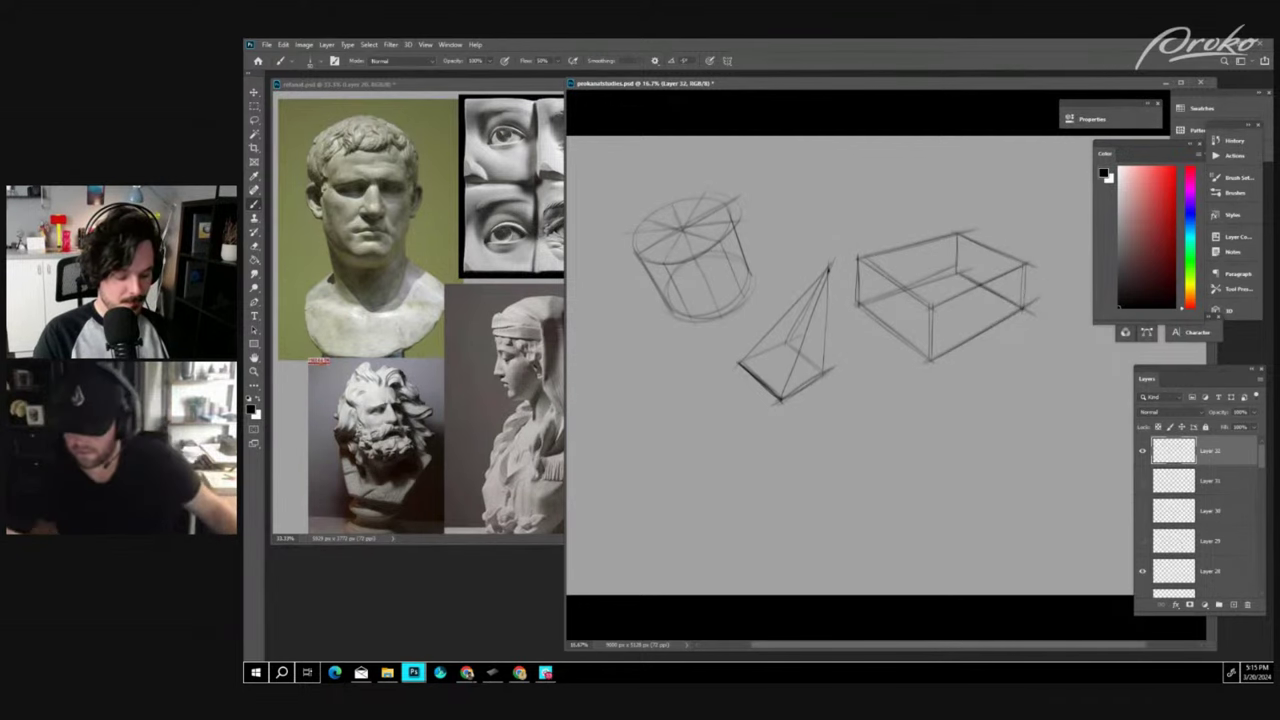
left_click_drag(1027, 264, 1024, 310)
mouse_move(932, 306)
left_mouse_down()
mouse_move(931, 360)
mouse_move(1048, 292)
left_mouse_up()
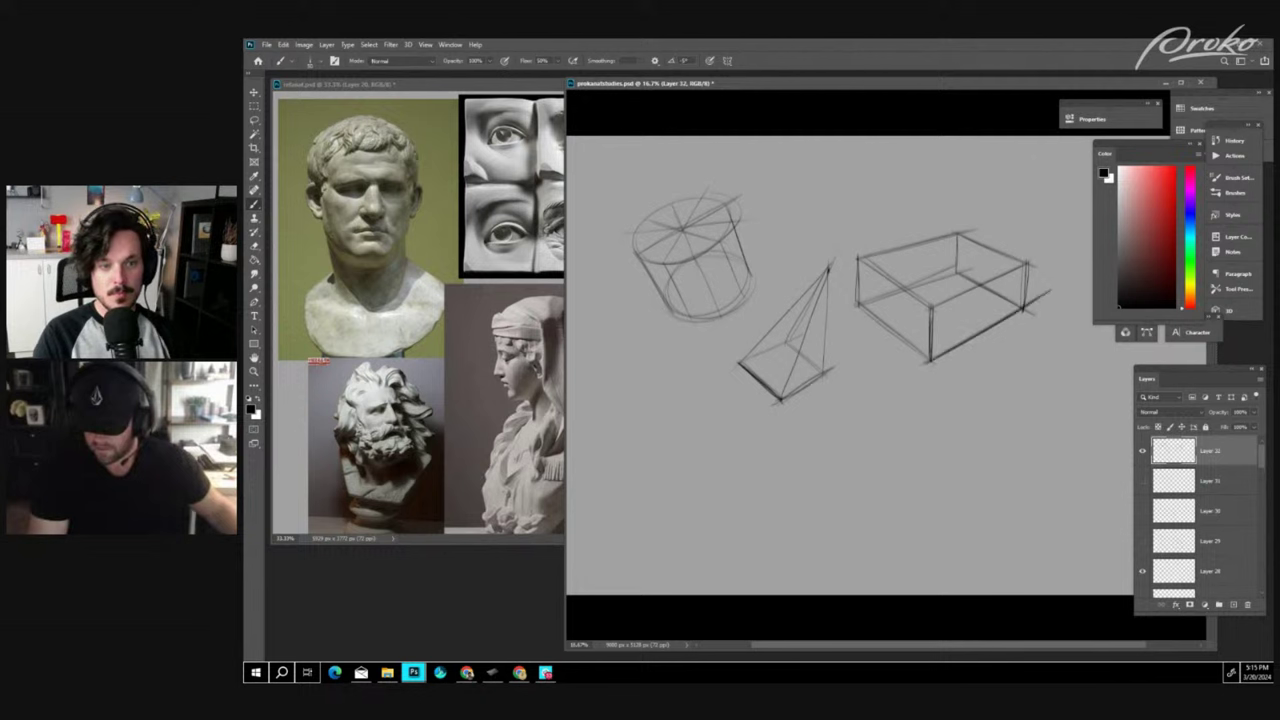
mouse_move(928, 308)
left_mouse_down()
mouse_move(1046, 256)
mouse_move(1028, 306)
left_mouse_up()
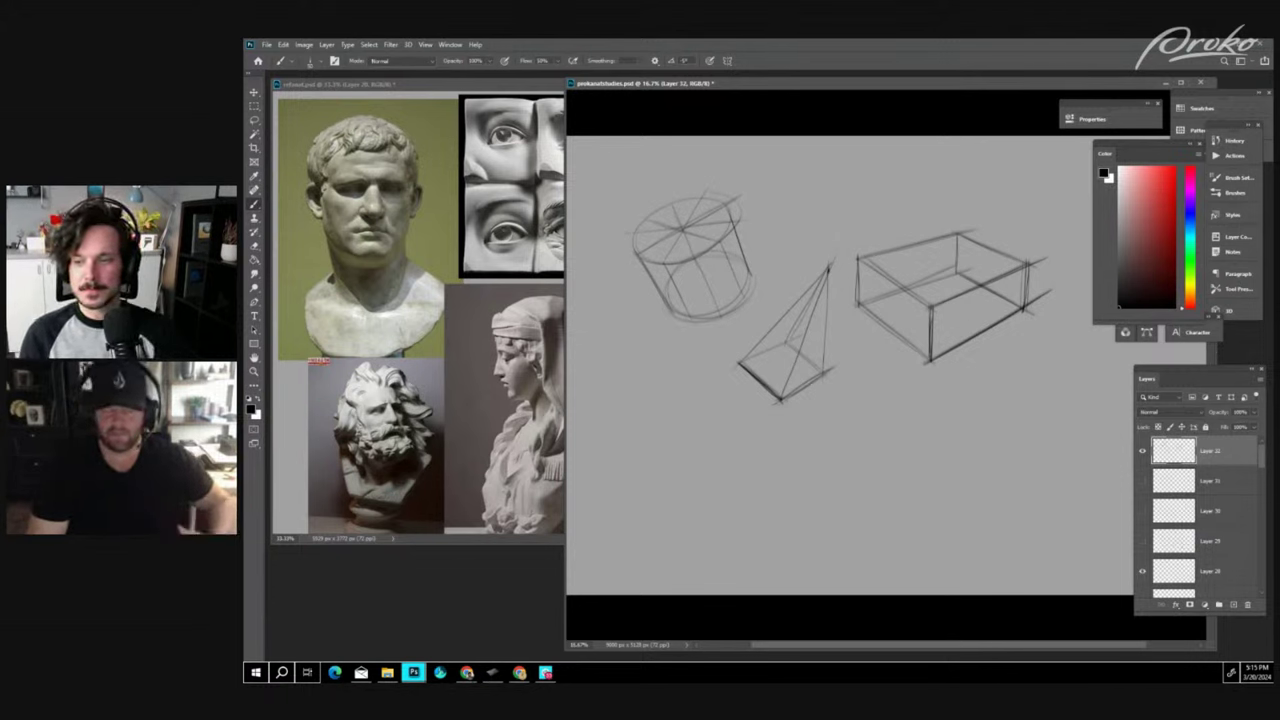
- Divide the box with cross-section lines running down its two front faces and across its top
left_click_drag(894, 285, 892, 333)
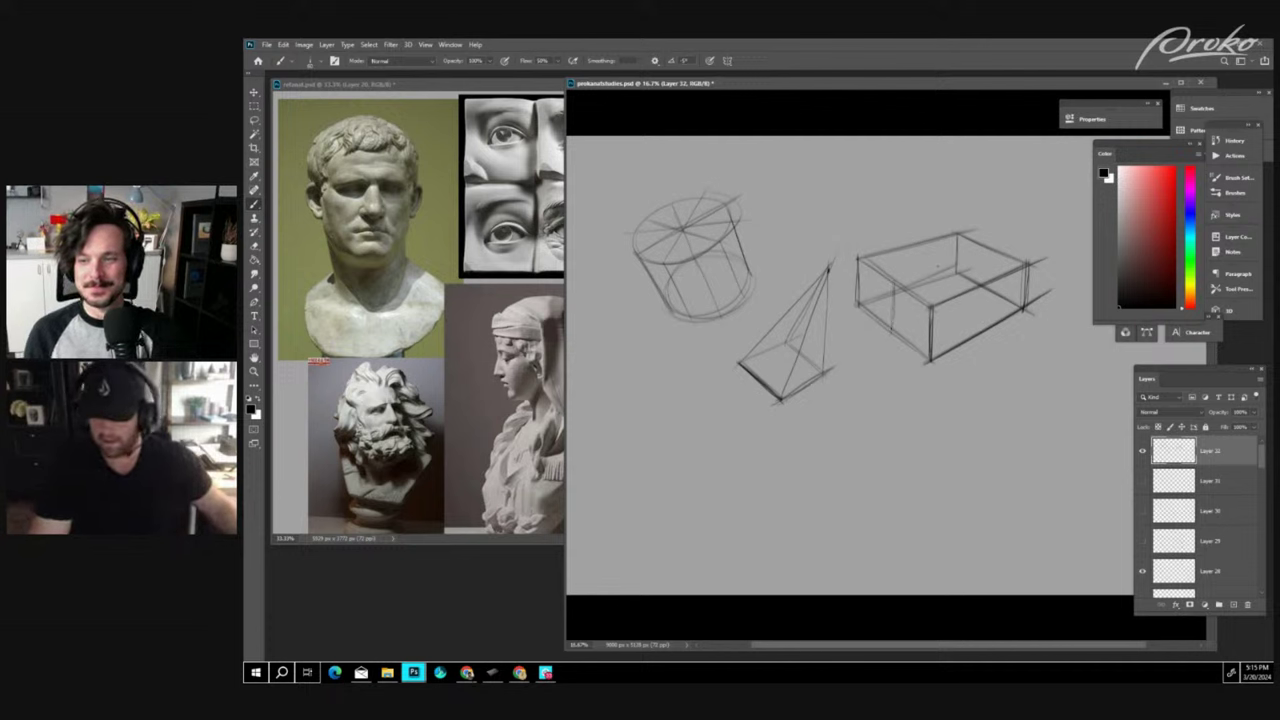
left_click_drag(895, 284, 1014, 238)
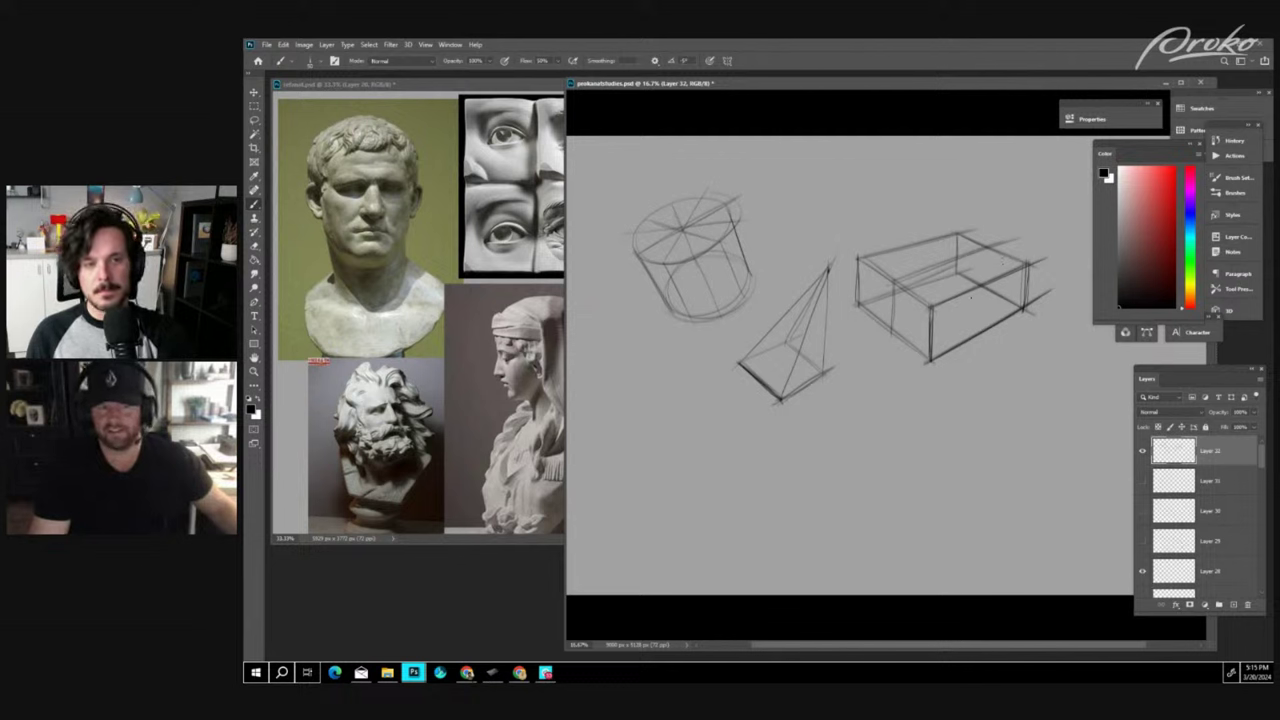
left_click_drag(982, 287, 982, 322)
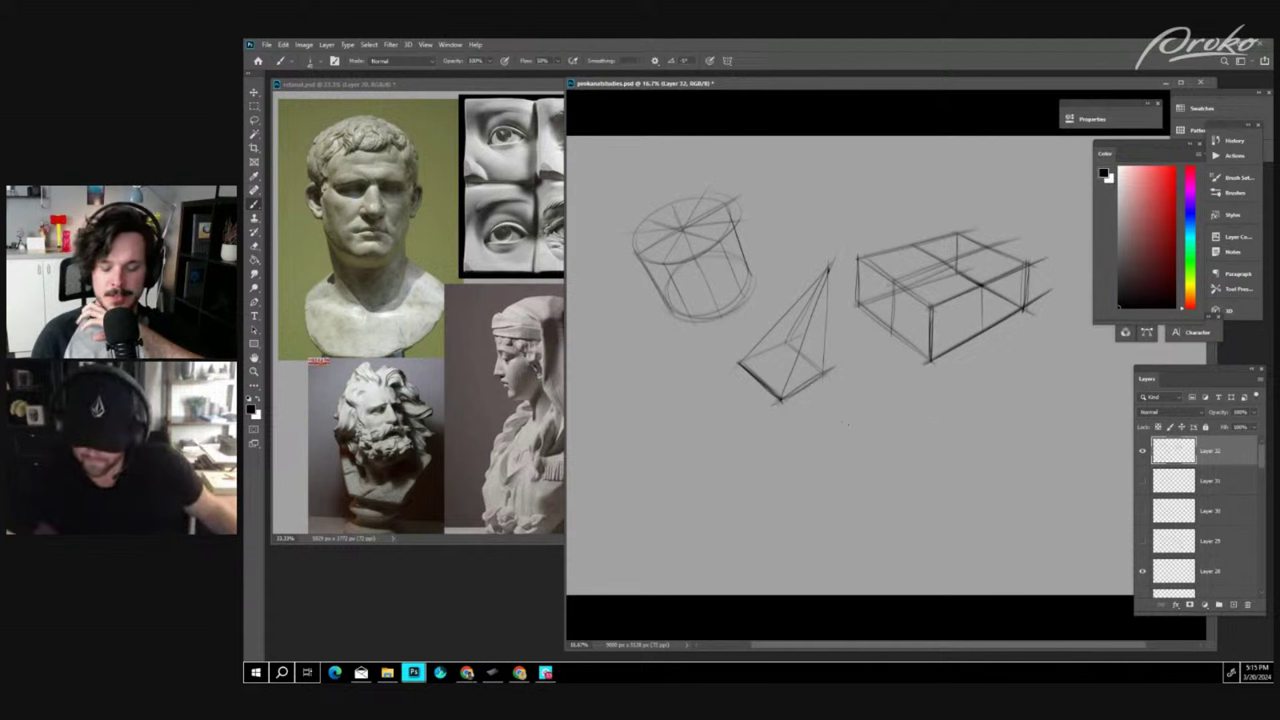
- Sketch a sphere with curved contour lines overlapping the pyramid's base and a smaller contoured sphere above the pyramid
mouse_move(810, 372)
left_mouse_down()
mouse_move(889, 368)
mouse_move(874, 404)
mouse_move(862, 340)
mouse_move(882, 370)
mouse_move(871, 380)
left_mouse_up()
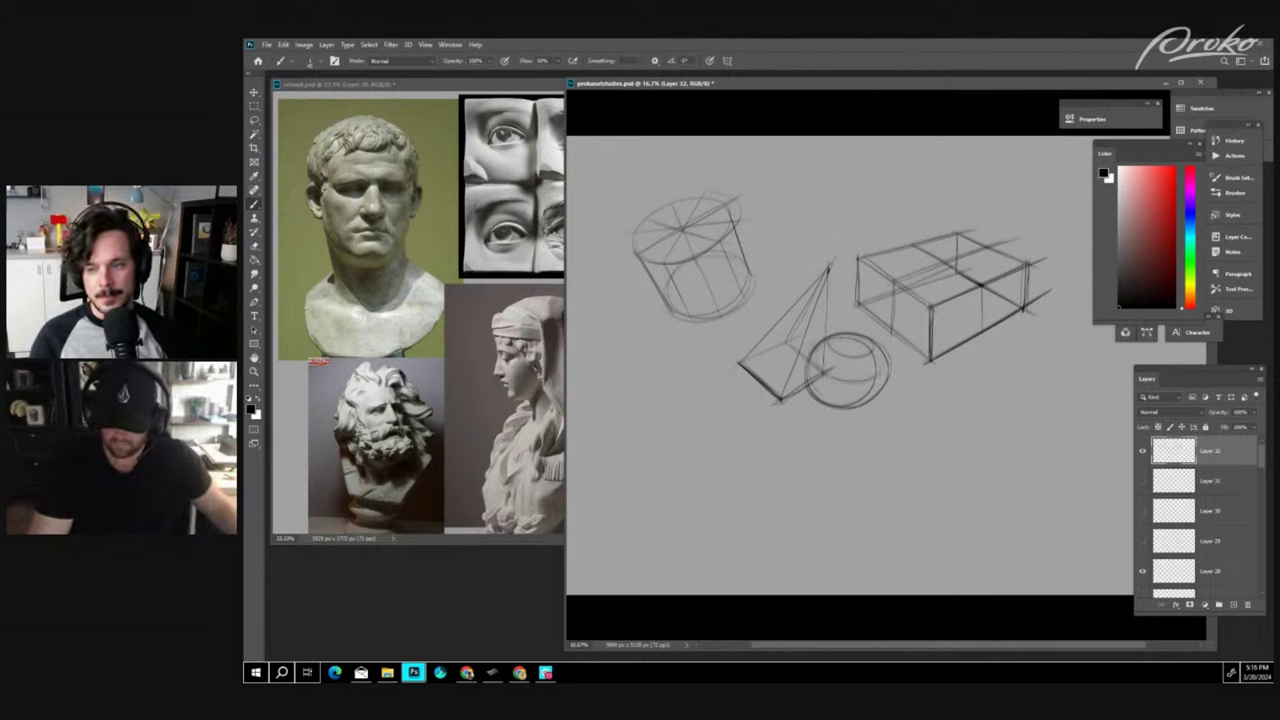
mouse_move(852, 180)
left_mouse_down()
mouse_move(848, 198)
mouse_move(848, 182)
mouse_move(888, 186)
mouse_move(862, 210)
left_mouse_up()
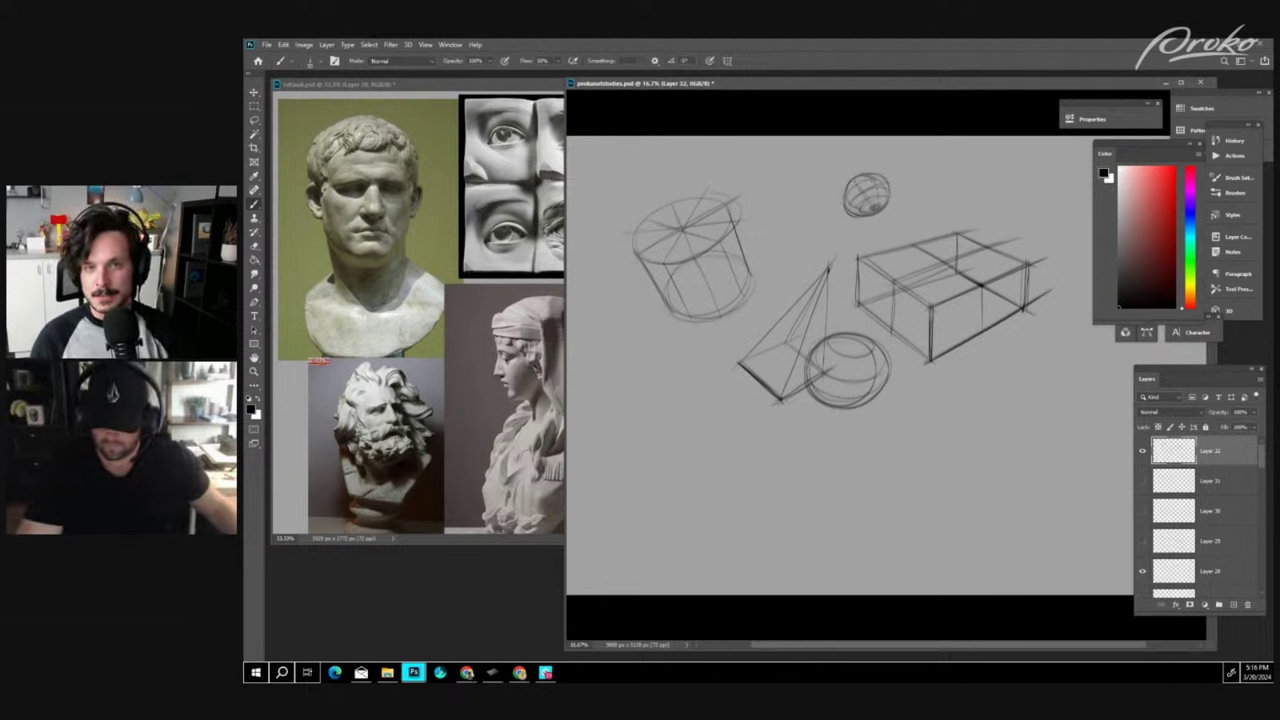
left_click_drag(877, 210, 887, 194)
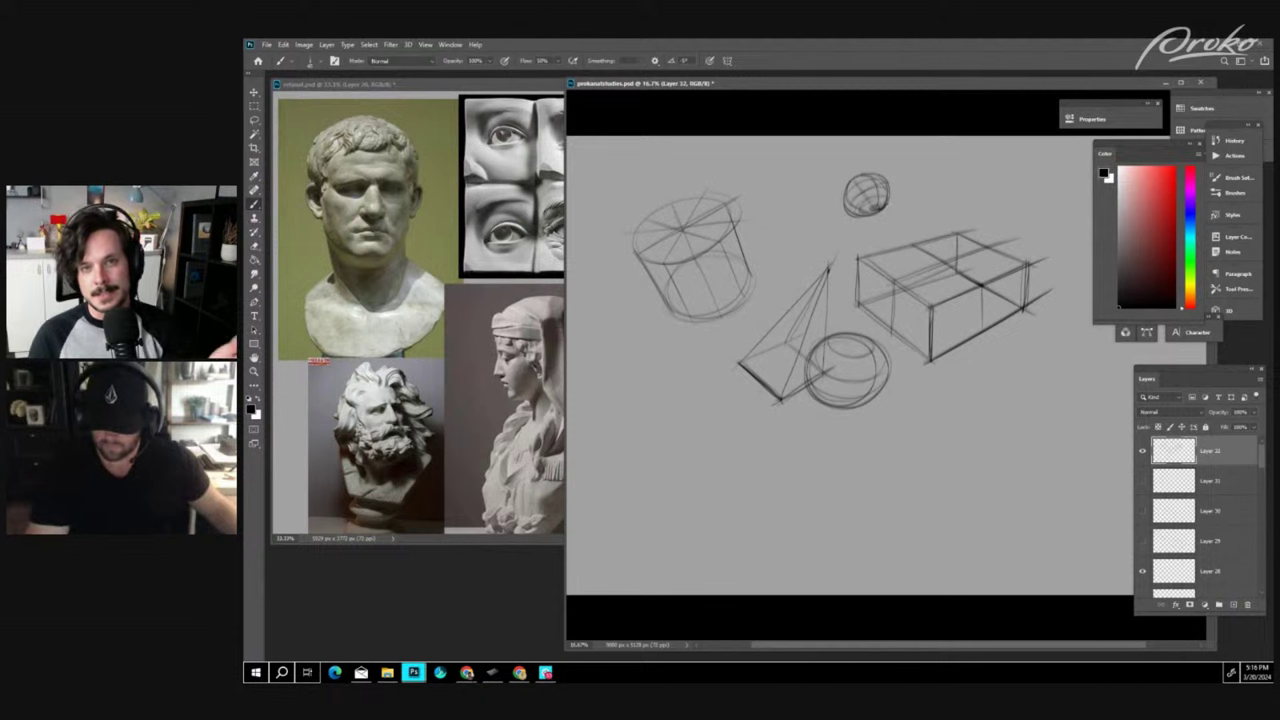
- Draw a series of long, flowing S-curves with arrowheads that loop around the group of sketched forms
mouse_move(765, 228)
left_mouse_down()
mouse_move(741, 530)
mouse_move(934, 510)
mouse_move(1012, 420)
mouse_move(1005, 345)
mouse_move(1016, 358)
left_mouse_up()
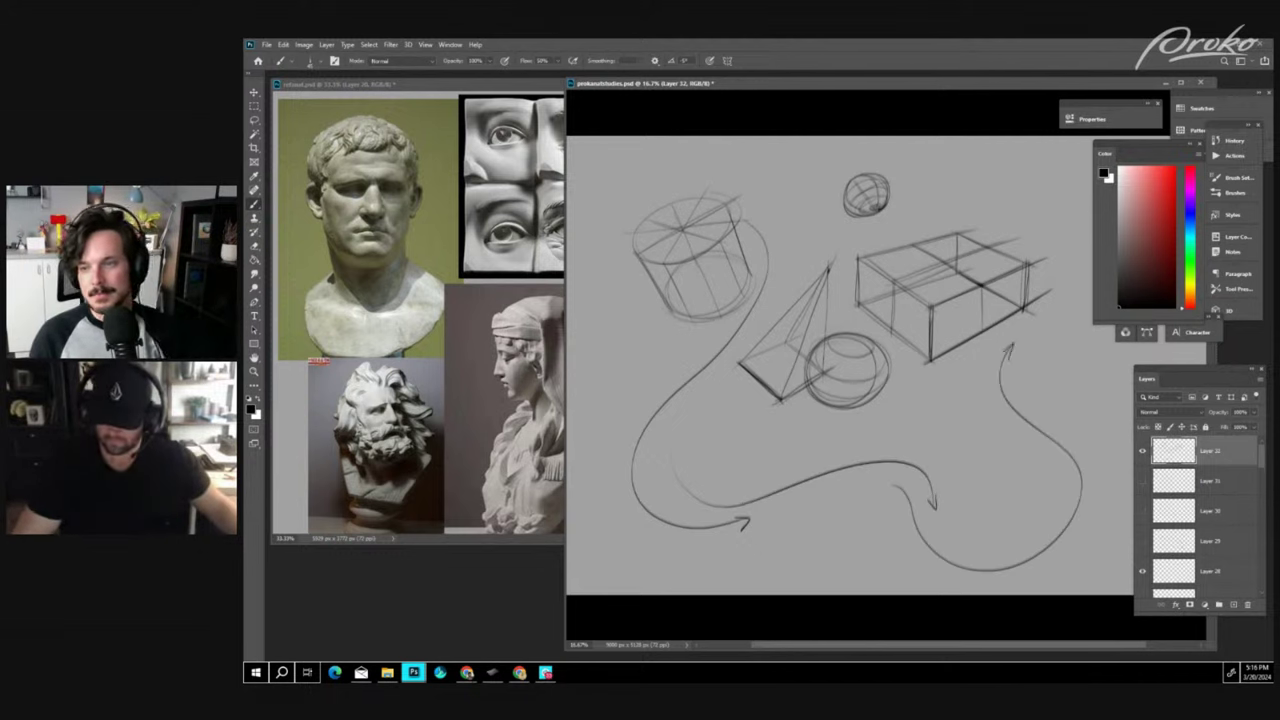
left_click_drag(992, 446, 1008, 346)
left_click_drag(1022, 310, 1076, 295)
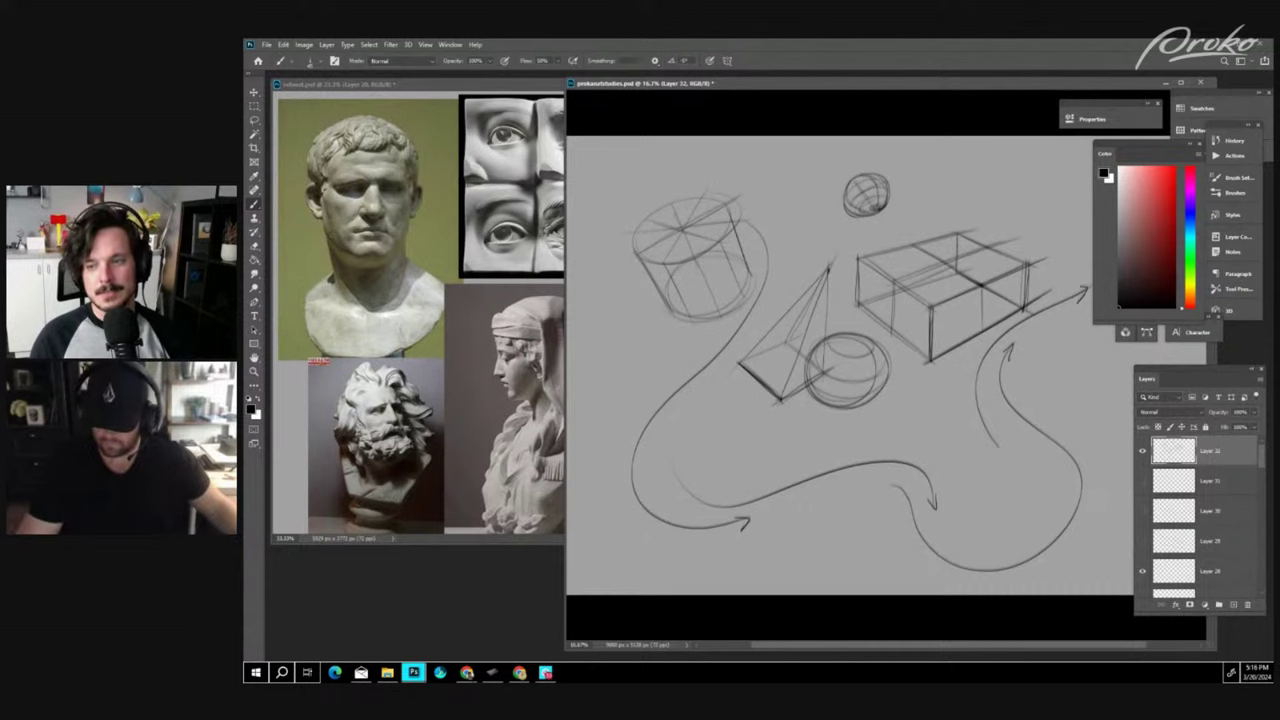
key("ctrl+minus")
mouse_move(1000, 368)
left_mouse_down()
mouse_move(942, 228)
mouse_move(955, 240)
mouse_move(748, 212)
mouse_move(656, 326)
left_mouse_up()
left_click_drag(708, 314, 658, 445)
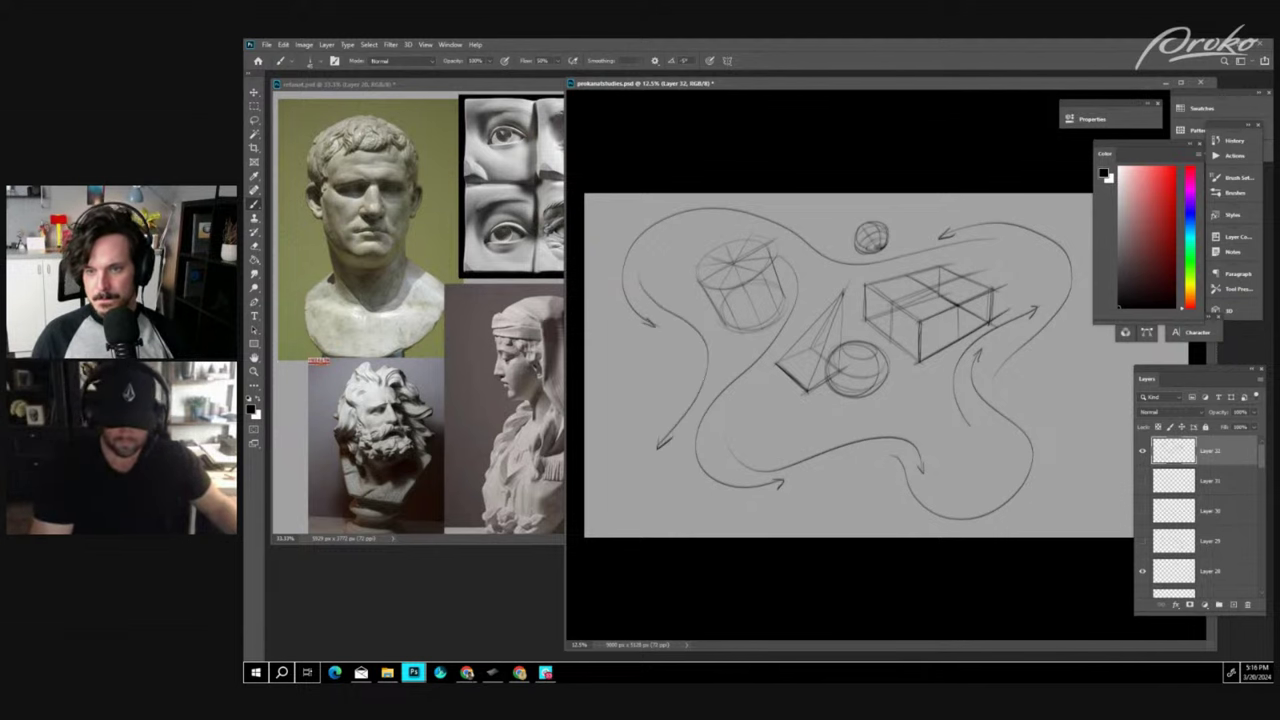
- Hide the layer containing the forms and flowing curves, and add a new blank layer above it
key("ctrl+minus")
key("ctrl+plus")
key("ctrl+plus")
scroll(890, 376, "down", 1)
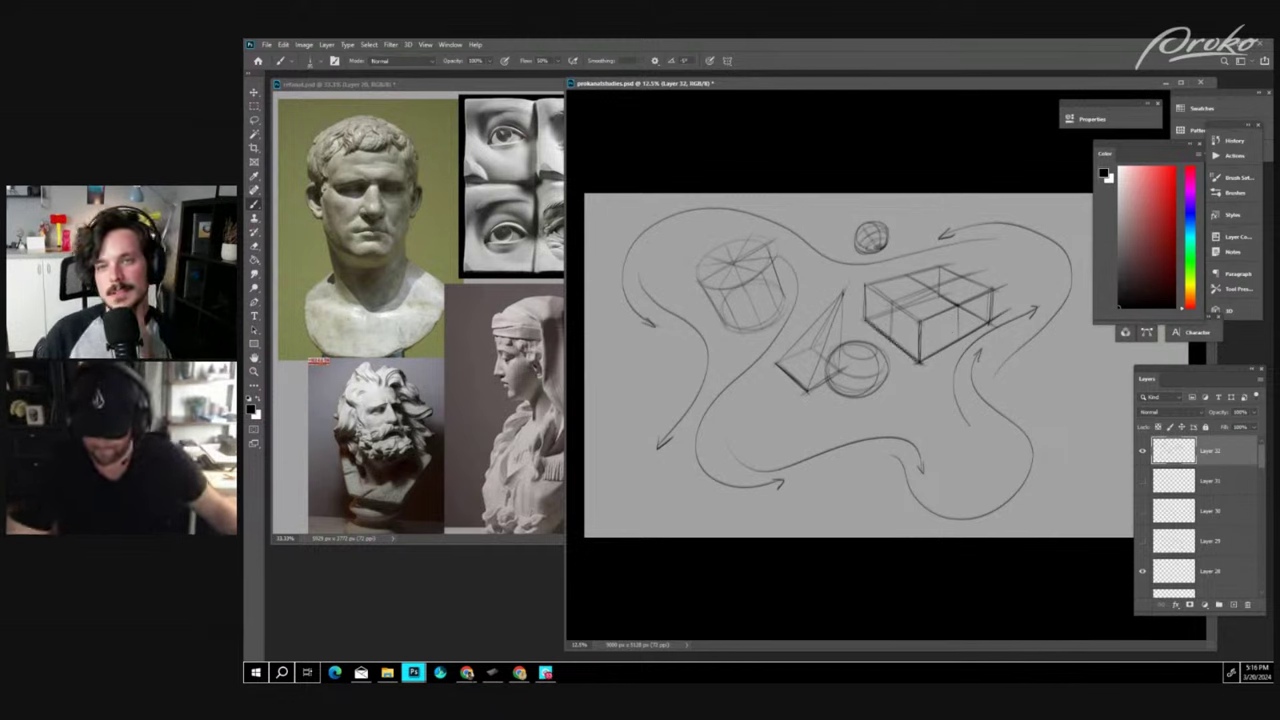
mouse_move(990, 296)
left_mouse_down()
mouse_move(926, 335)
mouse_move(922, 360)
left_mouse_up()
left_click(1143, 451)
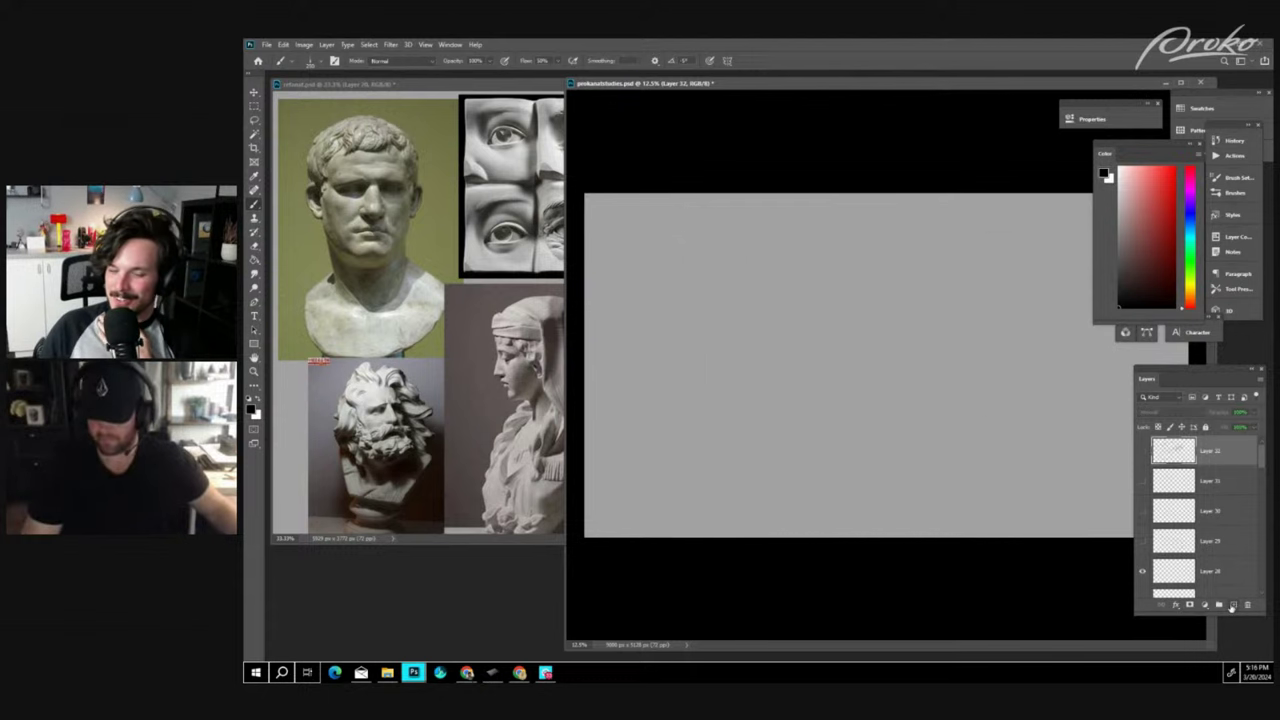
left_click(1232, 604)
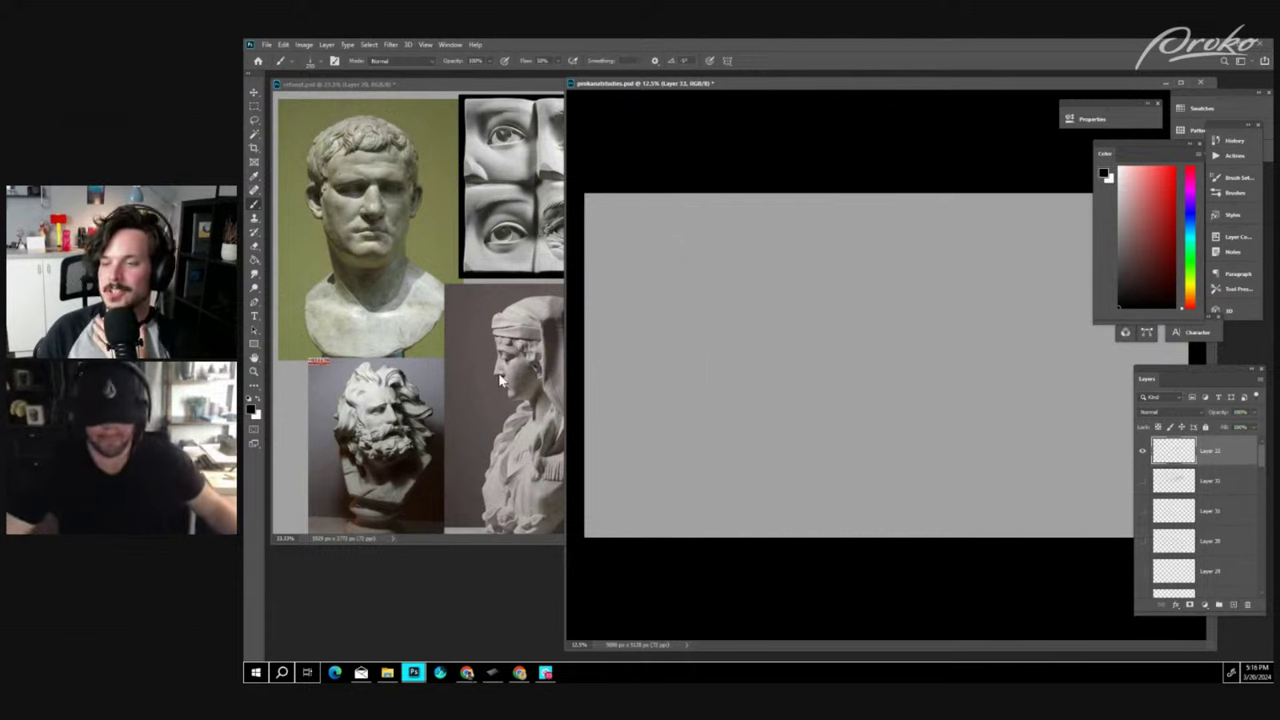
- Switch to the sculpture reference document, enlarge its window to show the torso sculptures, and narrow the drawing window
key("ctrl+Tab")
key("ctrl+plus")
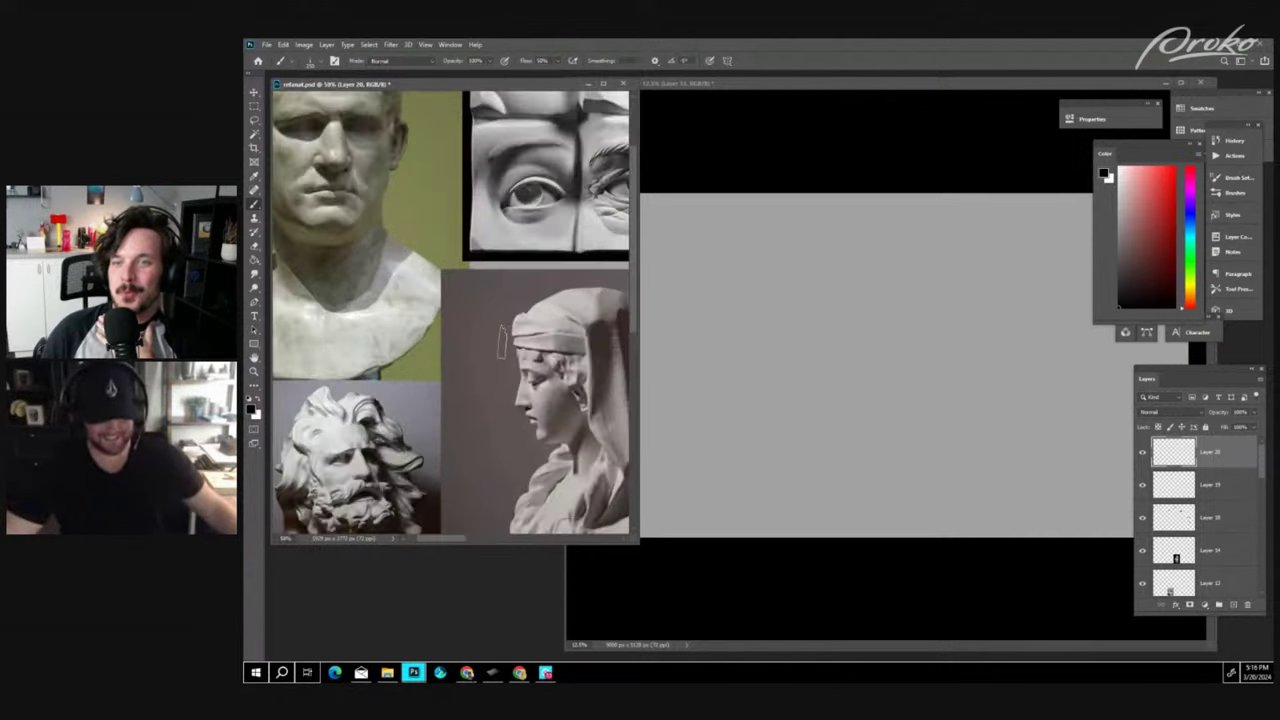
left_click_drag(487, 205, 578, 373)
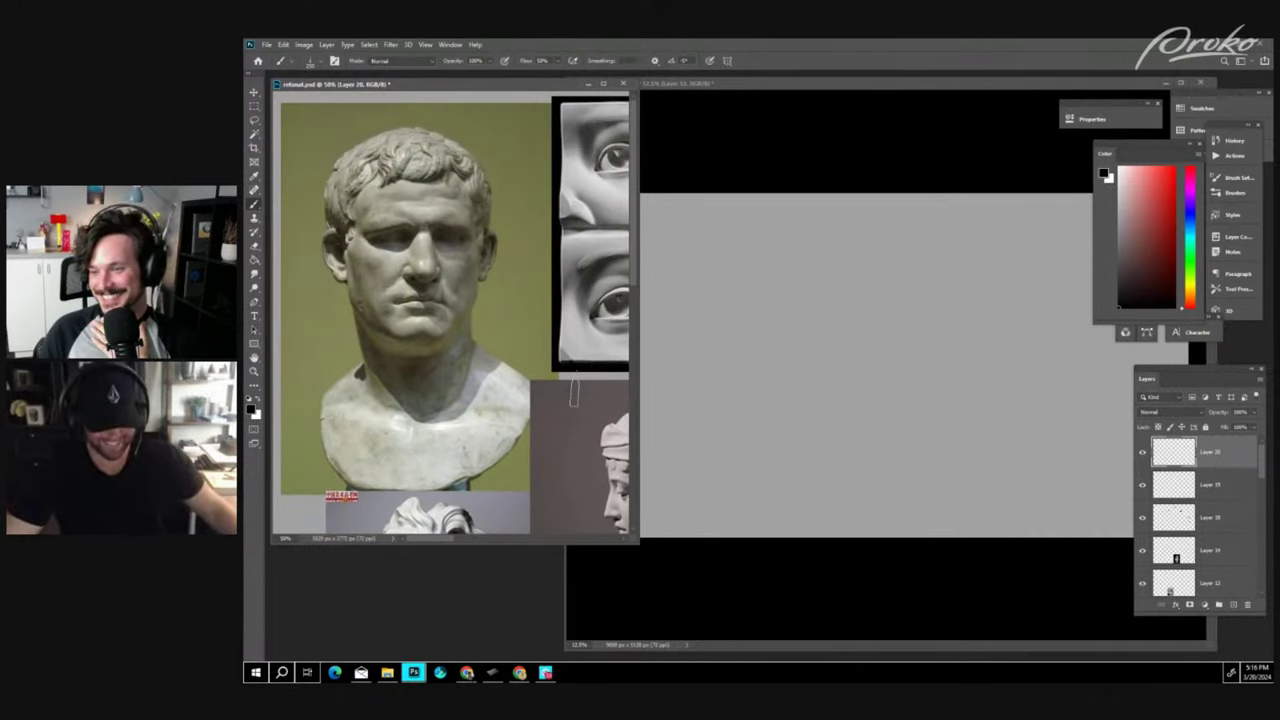
left_click_drag(637, 358, 790, 360)
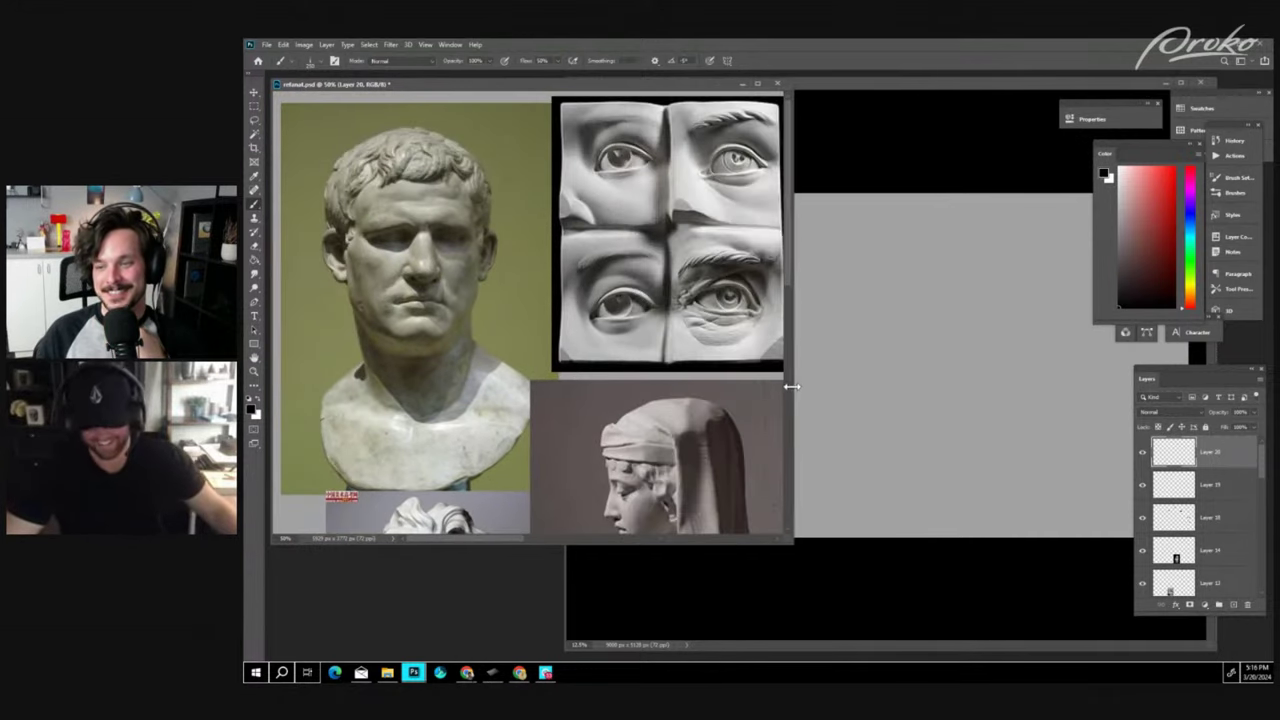
left_click_drag(564, 585, 686, 583)
key("ctrl+plus")
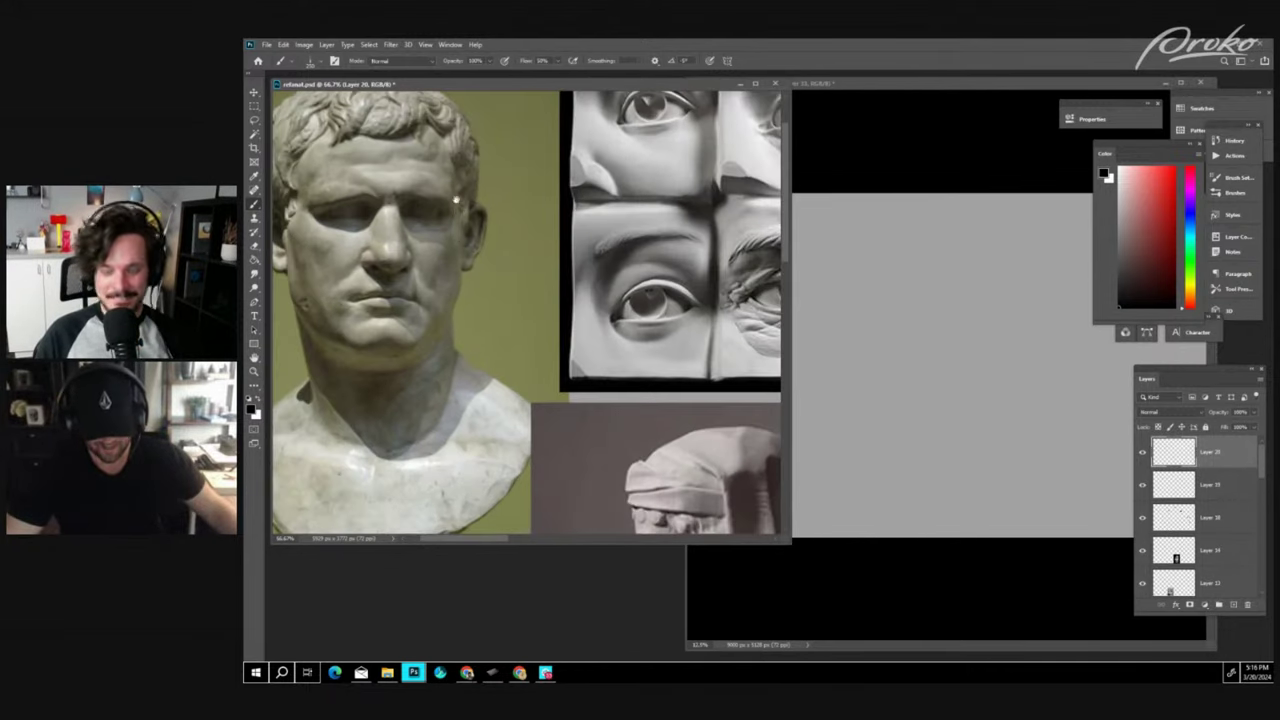
key("ctrl+minus")
left_click_drag(791, 543, 1063, 617)
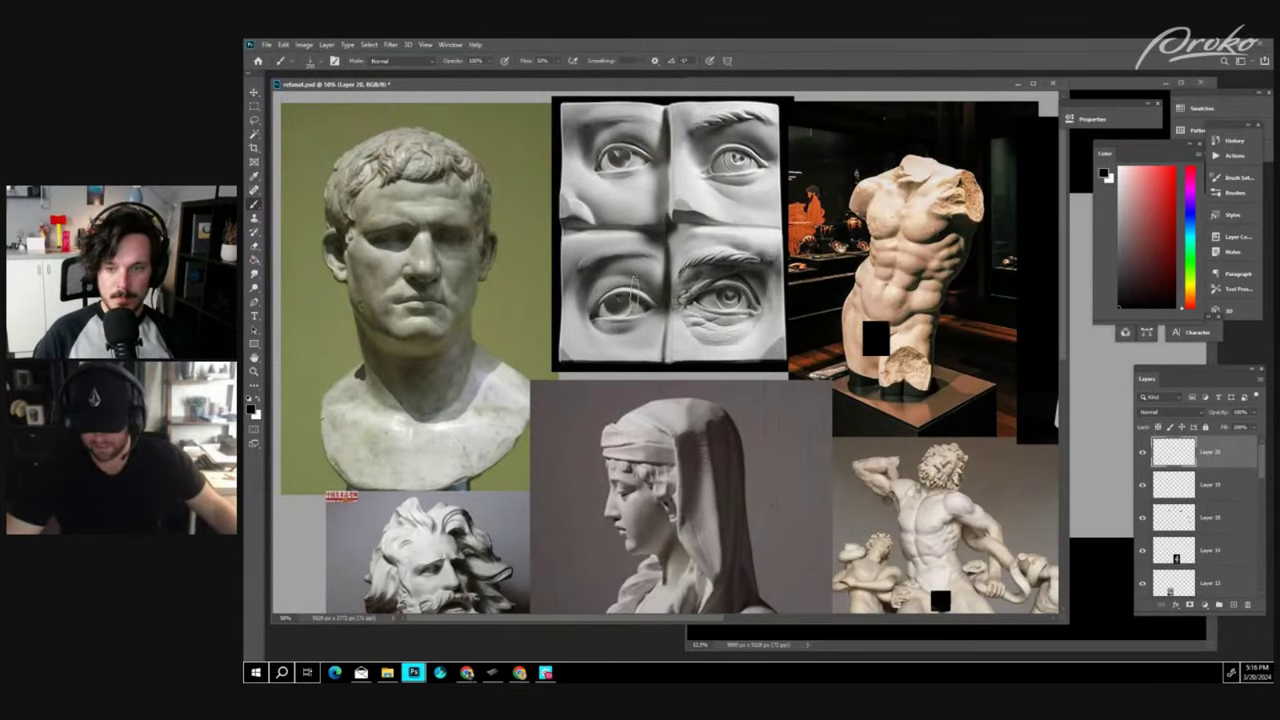
- Examine the marble male bust and neighboring eye casts at different magnifications in the sculpture reference sheet
scroll(650, 318, "up", 1)
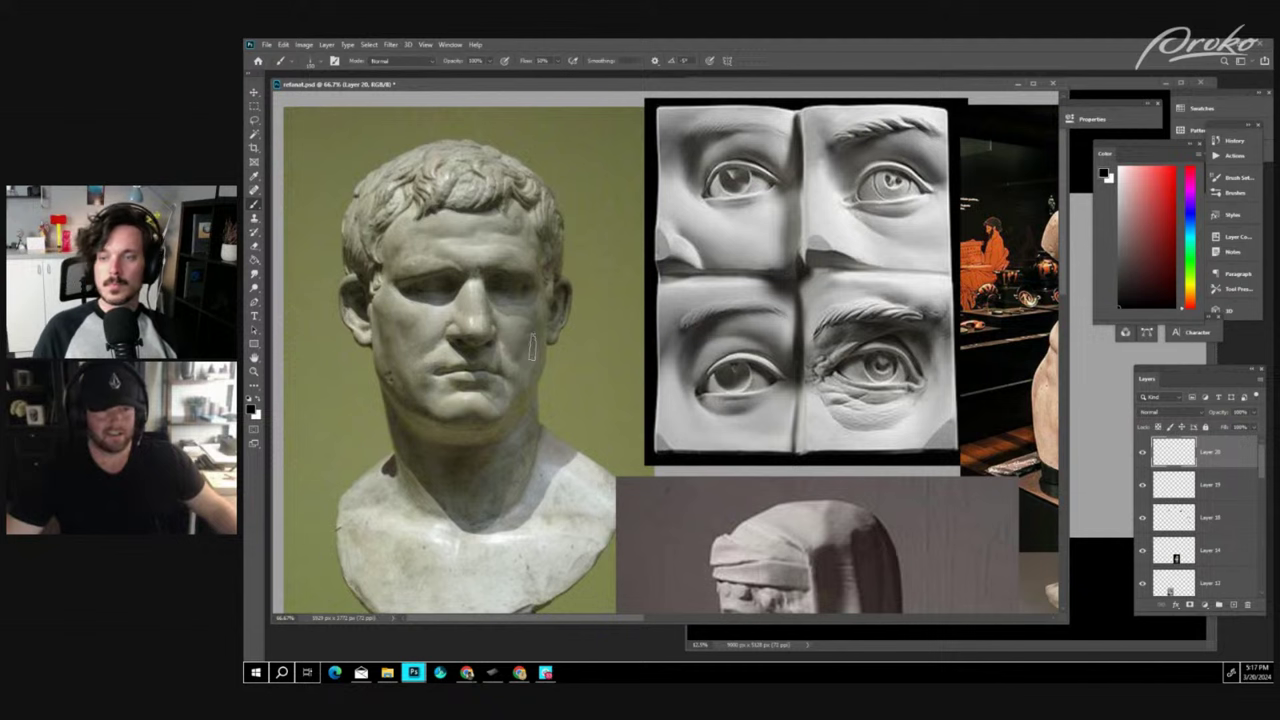
scroll(566, 357, "down", 2)
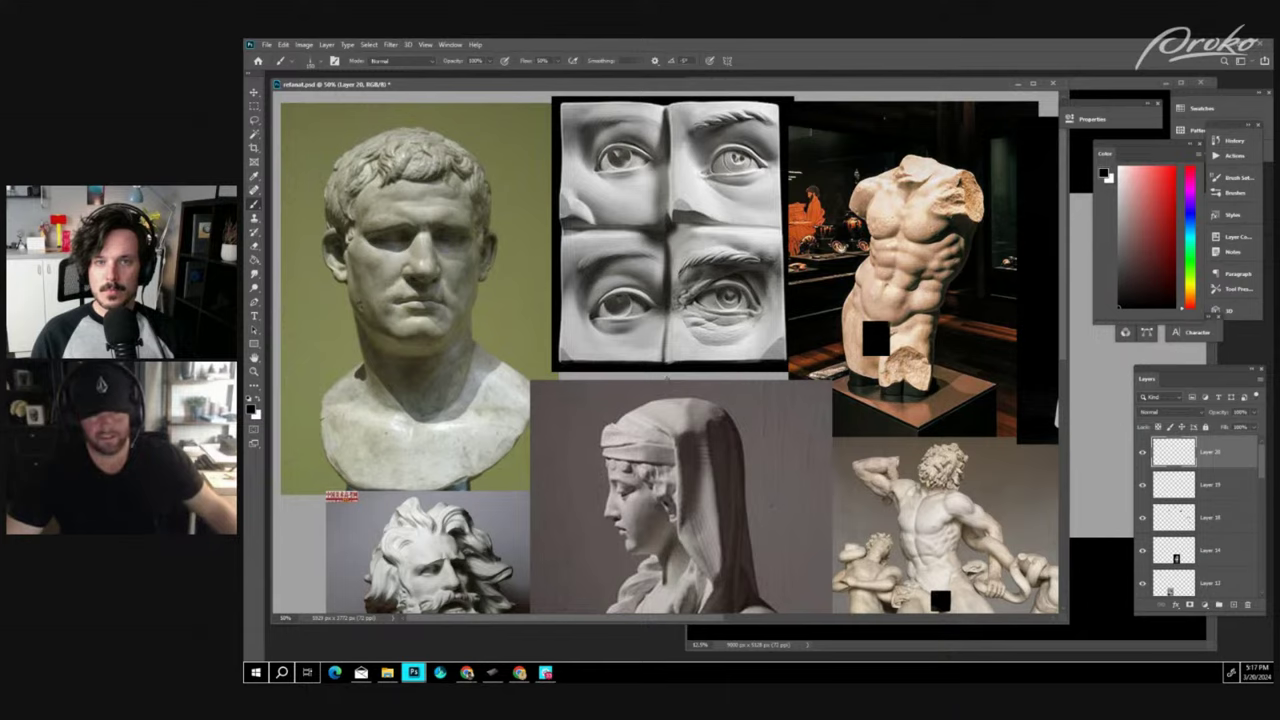
scroll(670, 400, "down", 3)
scroll(760, 578, "up", 3)
key("ctrl+plus")
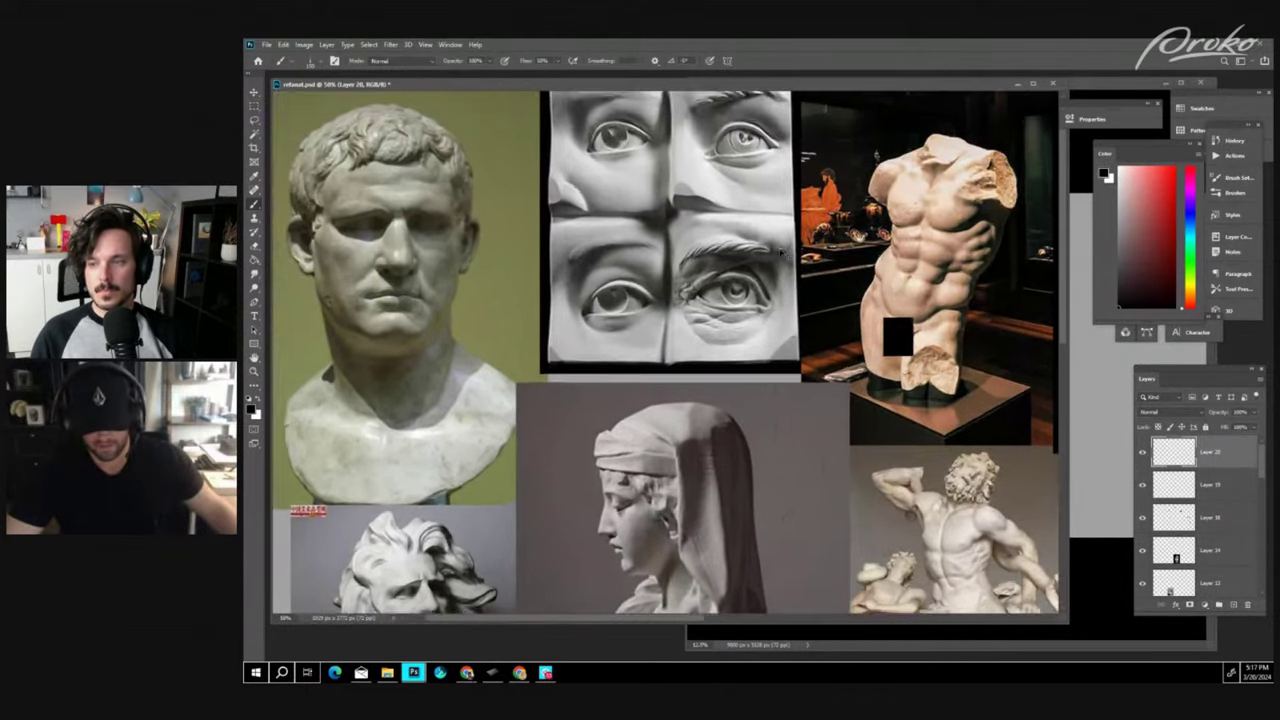
left_click_drag(784, 437, 909, 436)
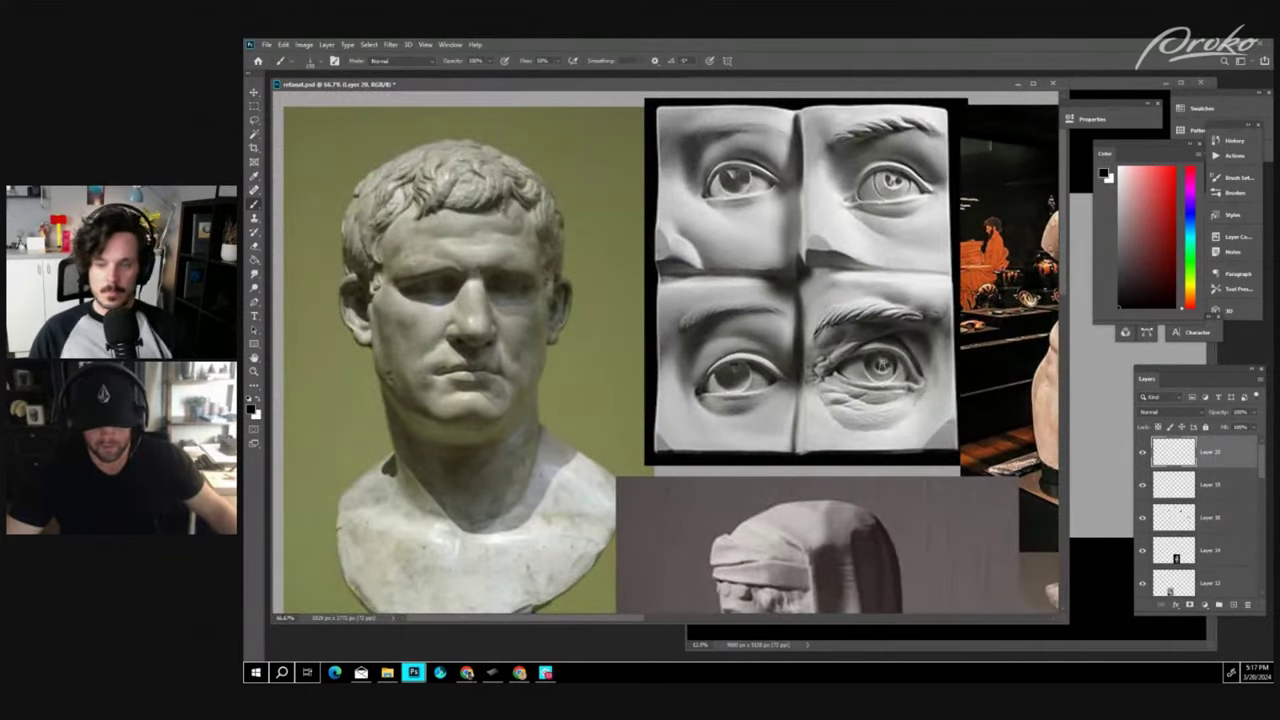
key("ctrl+plus")
left_click_drag(979, 248, 808, 378)
left_click_drag(440, 403, 807, 403)
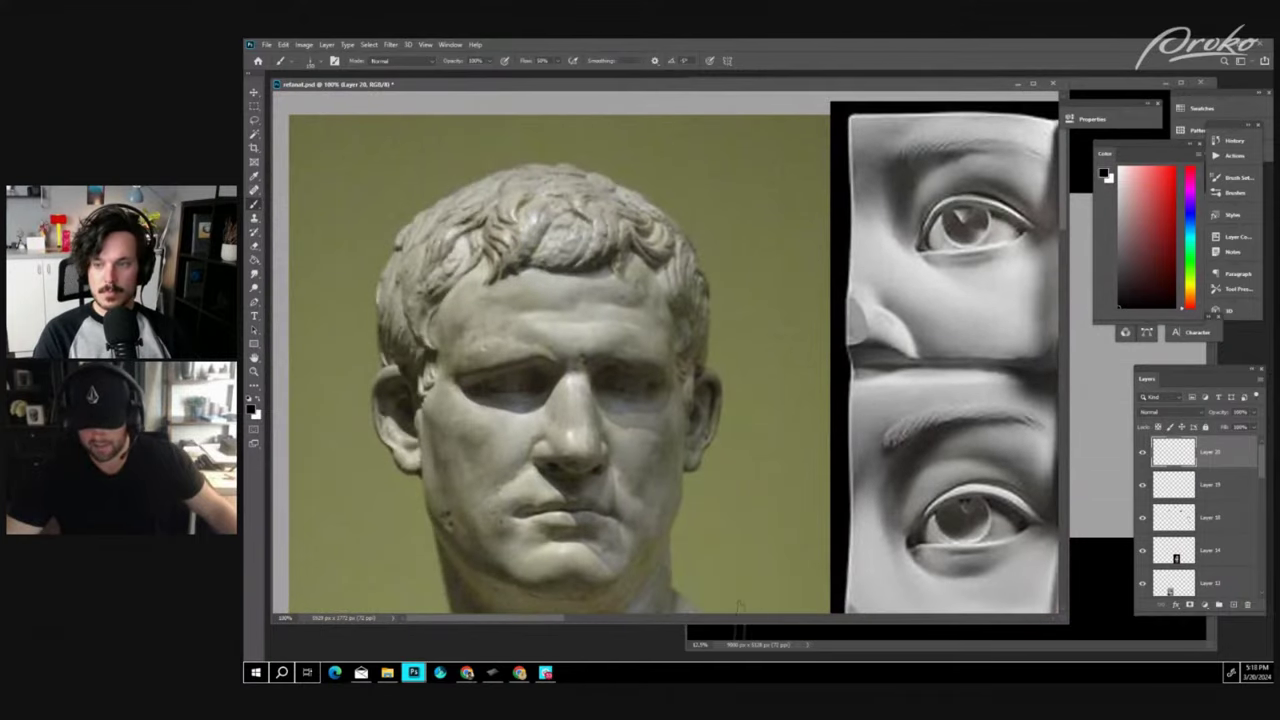
- Examine the four sculpted eye casts up close, then compare them with the surrounding sculptures
left_click_drag(550, 617, 640, 628)
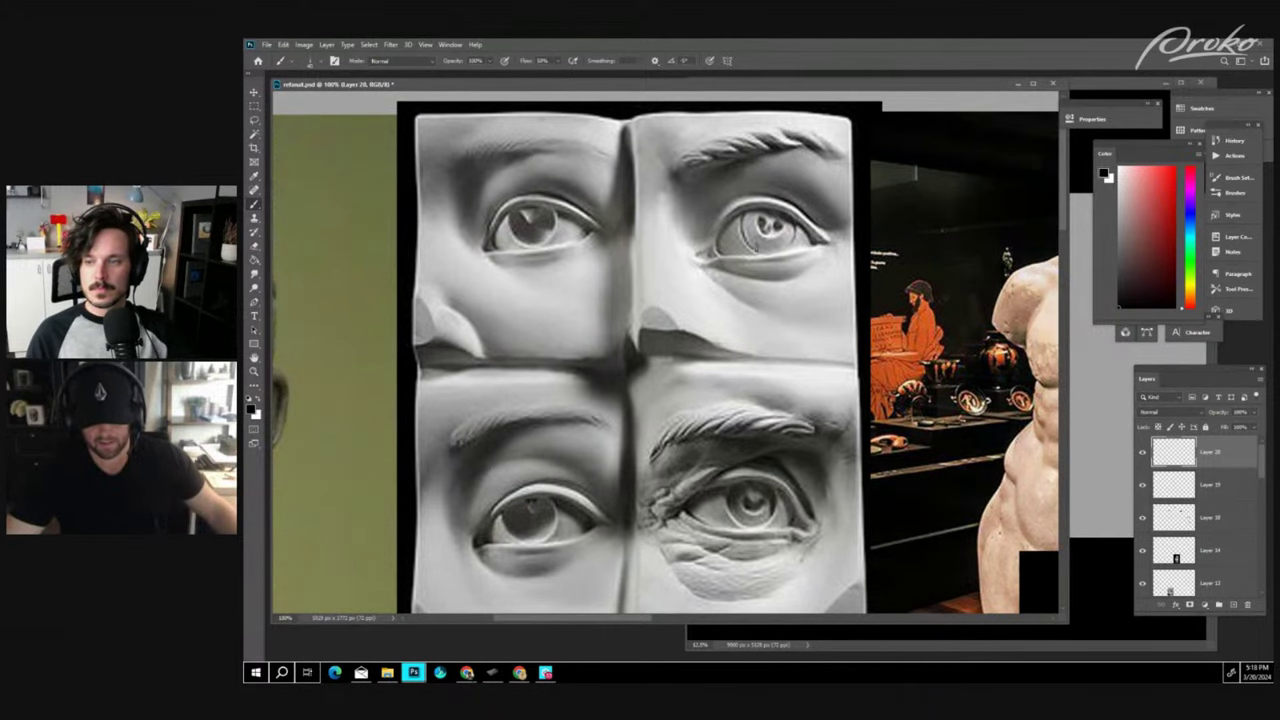
key("ctrl+minus")
key("ctrl+plus")
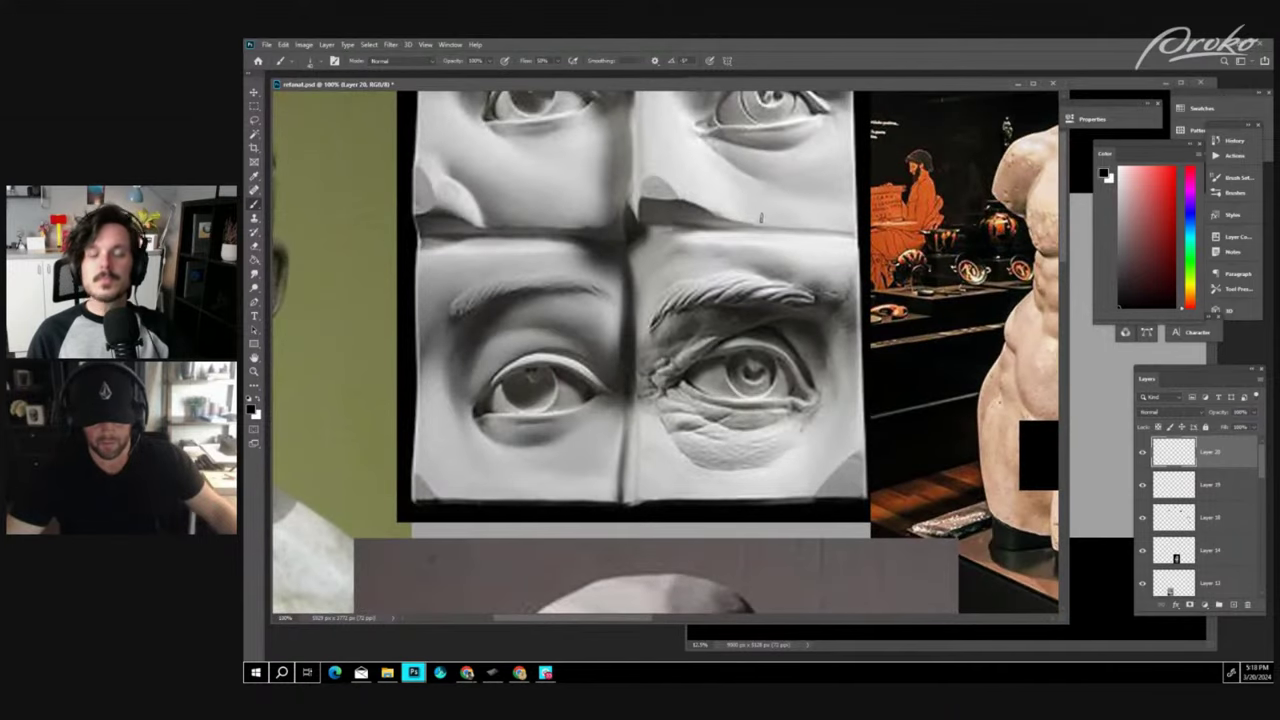
scroll(760, 218, "up", 1)
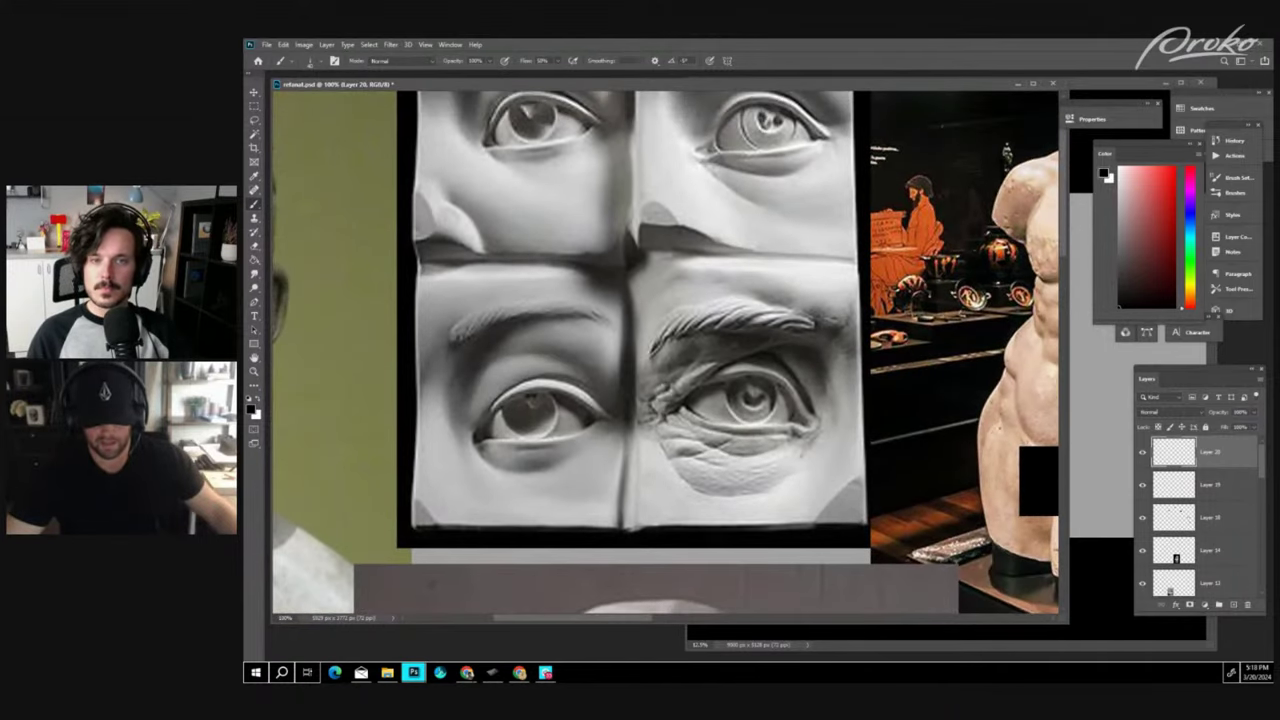
scroll(799, 380, "up", 1)
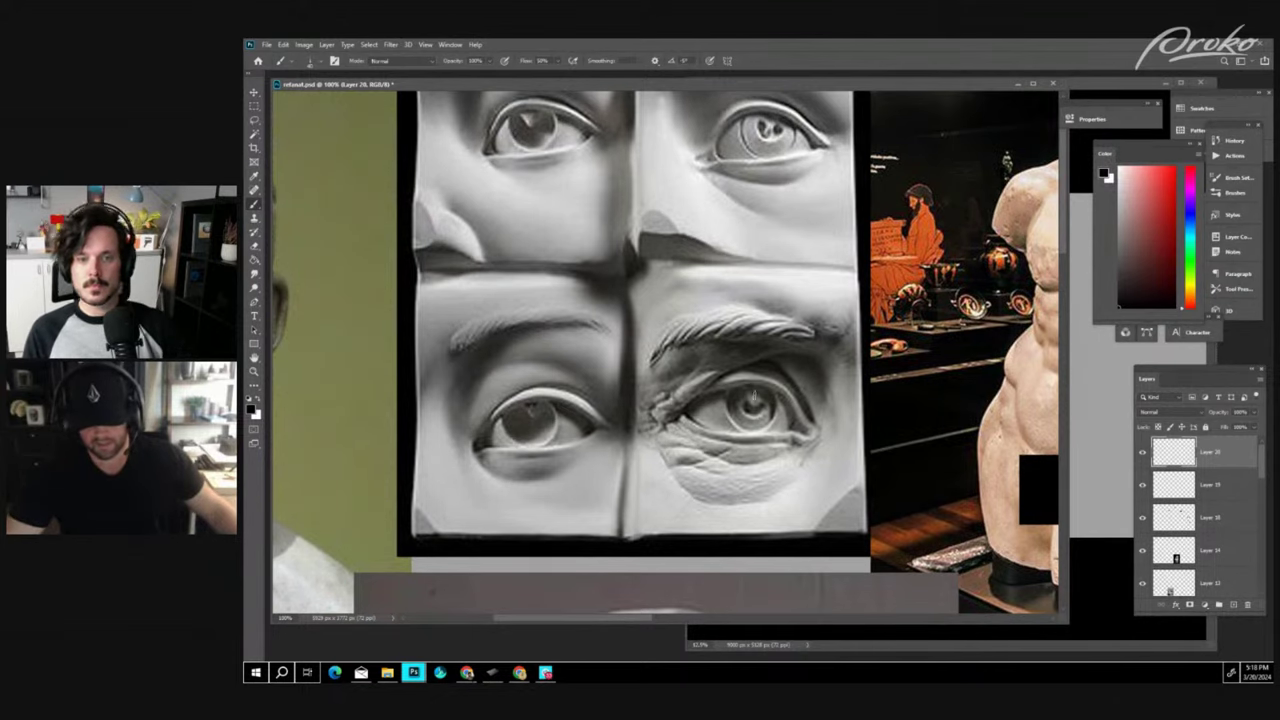
key("ctrl+minus")
key("ctrl+minus")
key("ctrl+plus")
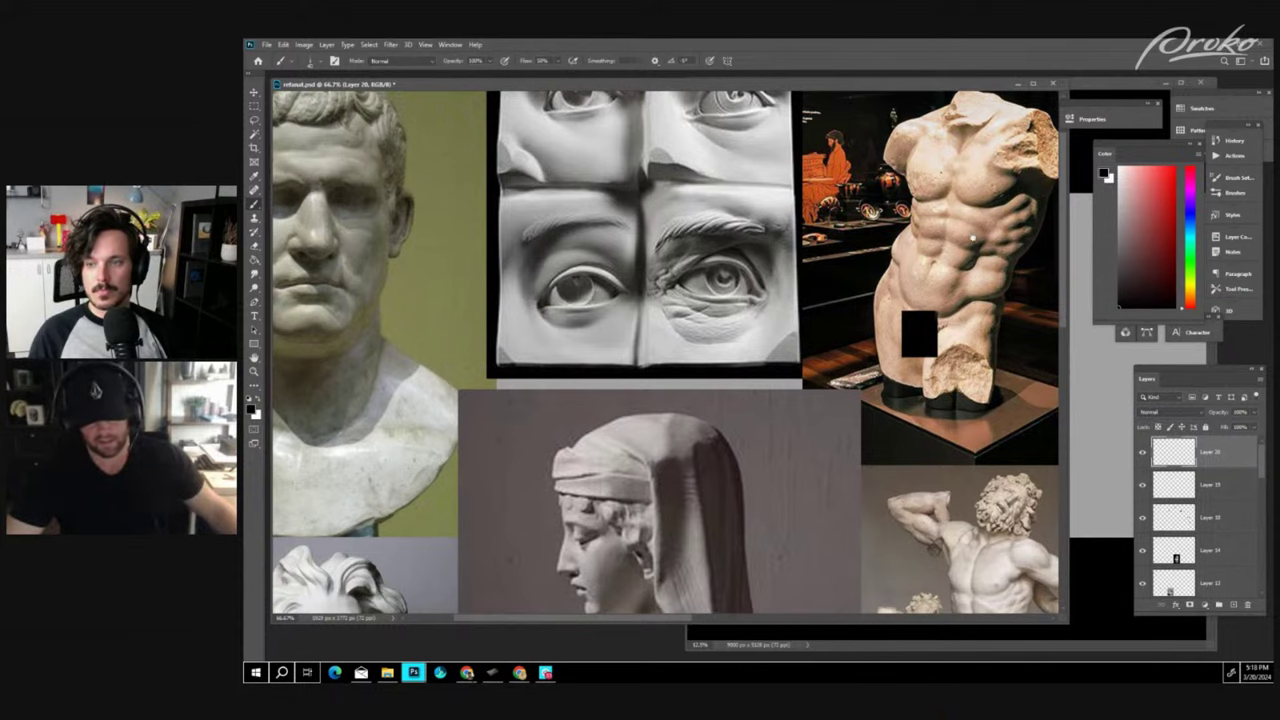
- Set the brush color to red and trace the male torso's waist, hip bulge and lower abdominal arc in the museum photo
left_click_drag(972, 237, 691, 417)
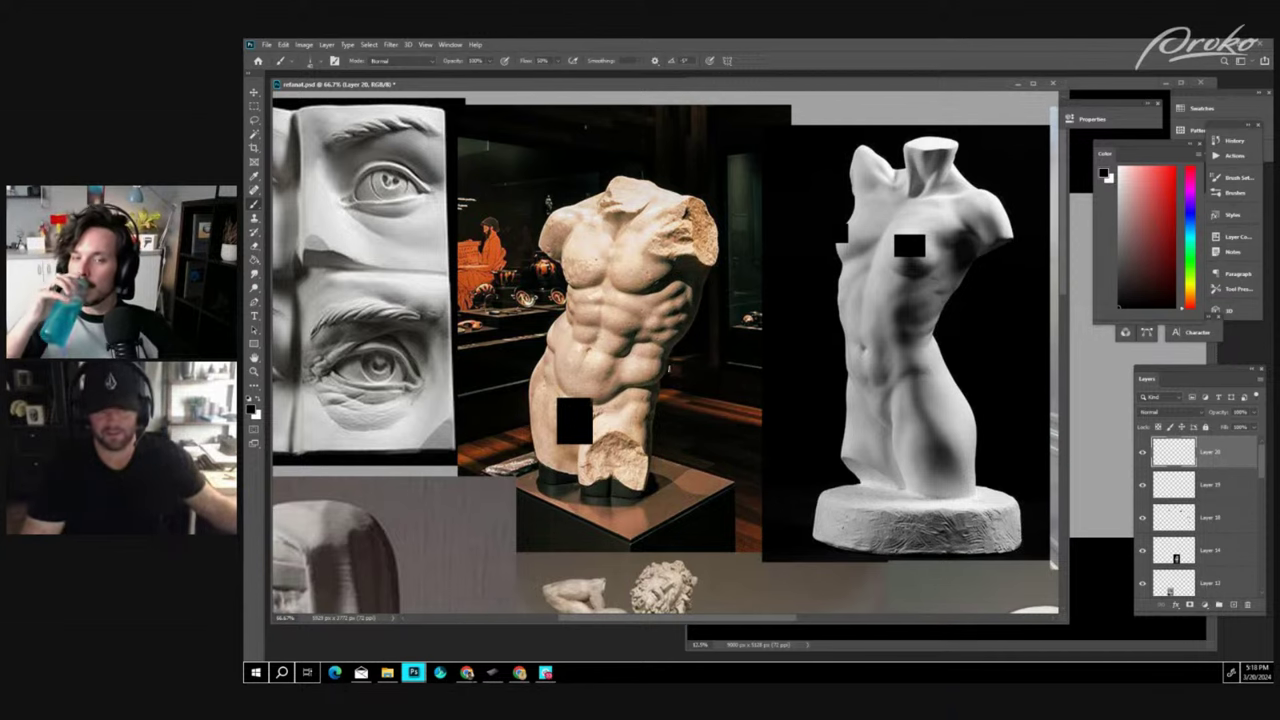
left_click(666, 369, "ctrl")
left_click_drag(654, 384, 822, 384)
left_click_drag(697, 190, 685, 308)
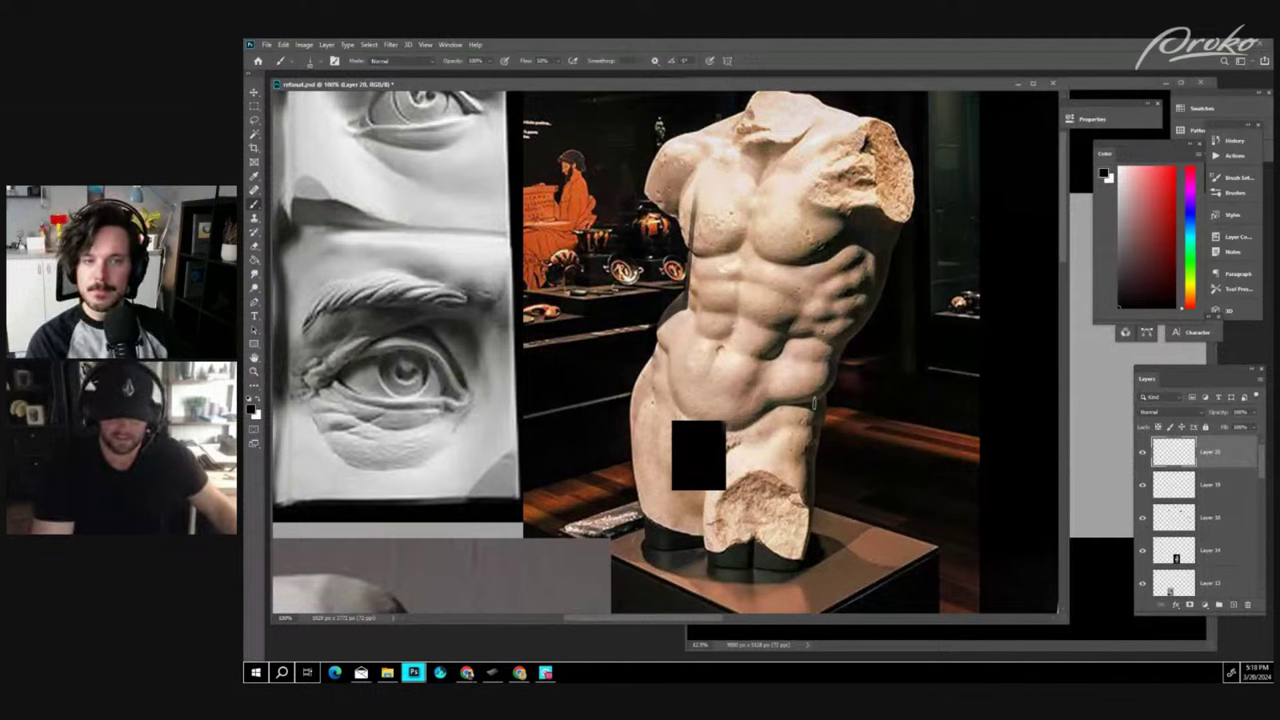
left_click(1169, 170)
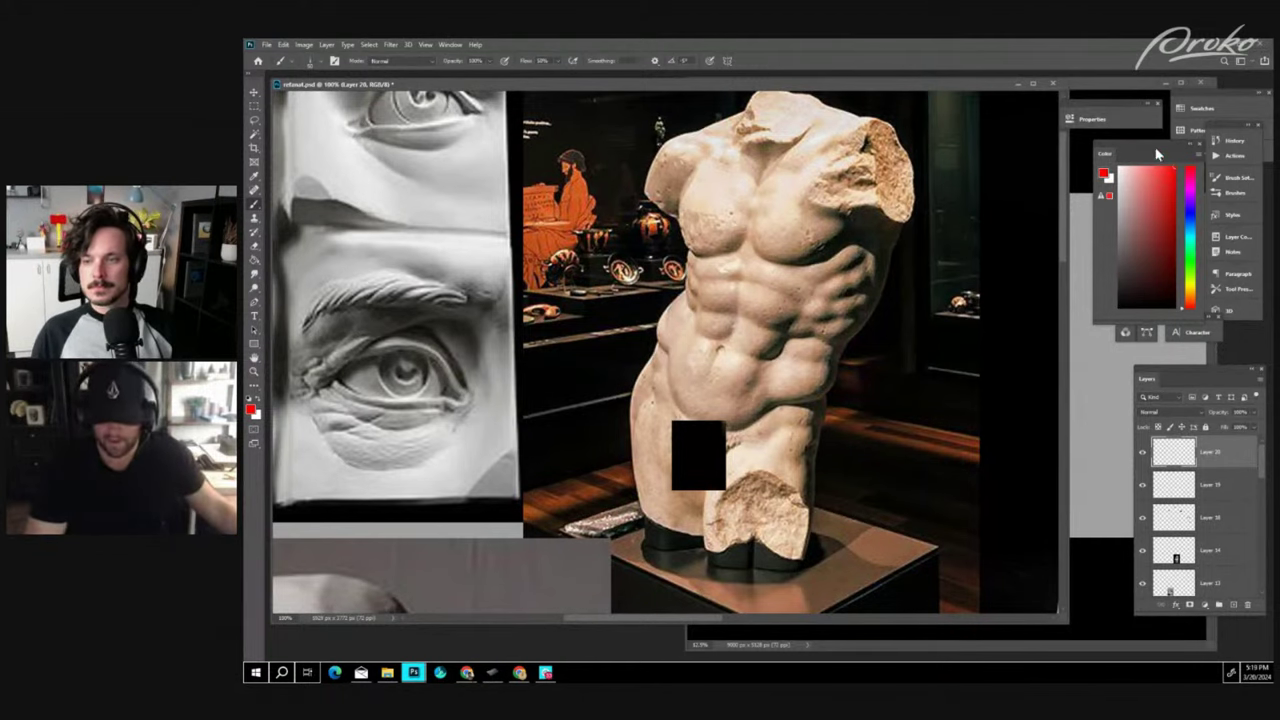
mouse_move(691, 224)
left_mouse_down()
mouse_move(684, 297)
mouse_move(656, 330)
mouse_move(685, 418)
mouse_move(711, 437)
mouse_move(841, 366)
left_mouse_up()
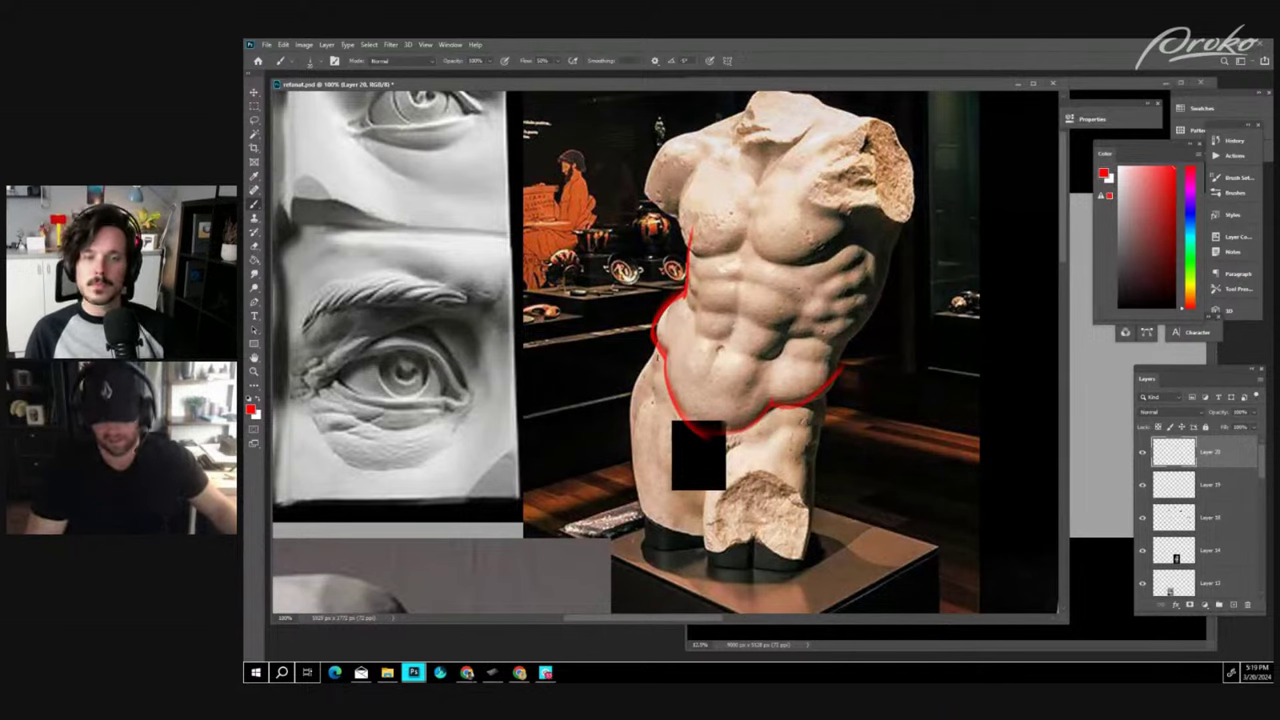
- Sketch the torso's pelvic wedge in red, with an outer hip line, angled lines meeting at the groin, and the rounded oblique
mouse_move(656, 350)
left_mouse_down()
mouse_move(653, 418)
mouse_move(767, 473)
left_mouse_up()
mouse_move(793, 408)
left_mouse_down()
mouse_move(762, 470)
mouse_move(806, 440)
left_mouse_up()
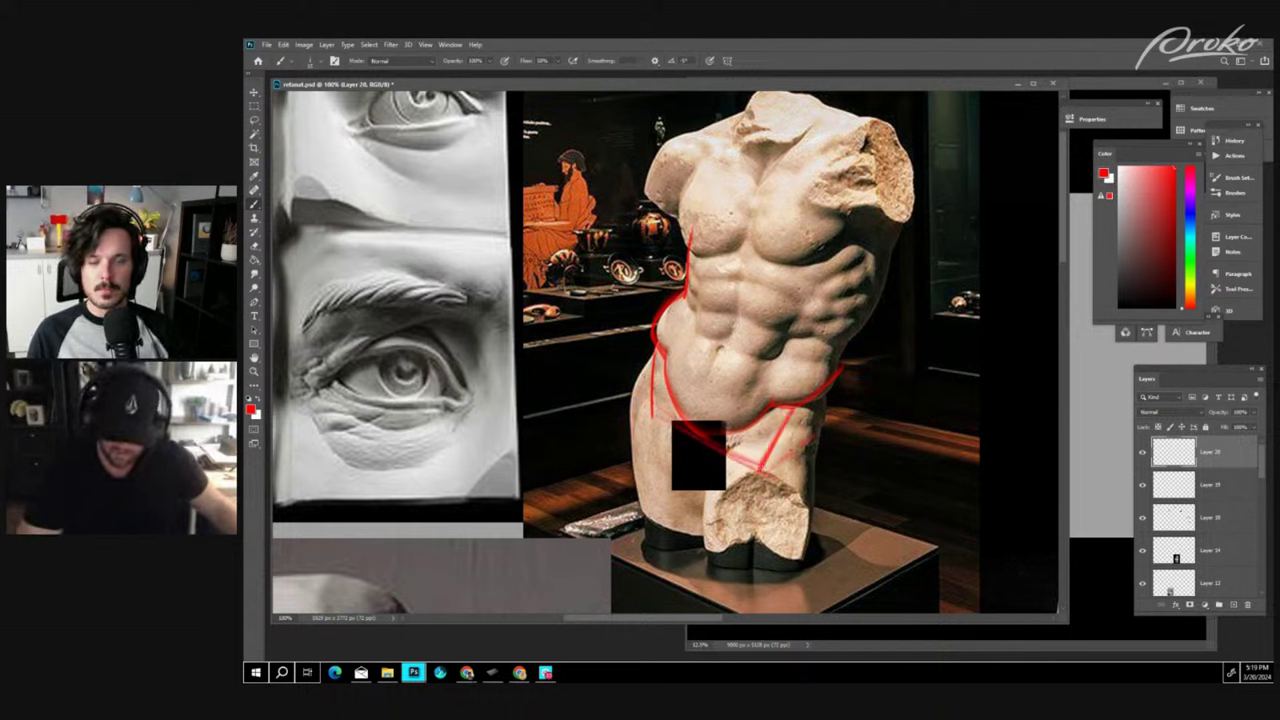
left_click_drag(762, 476, 828, 394)
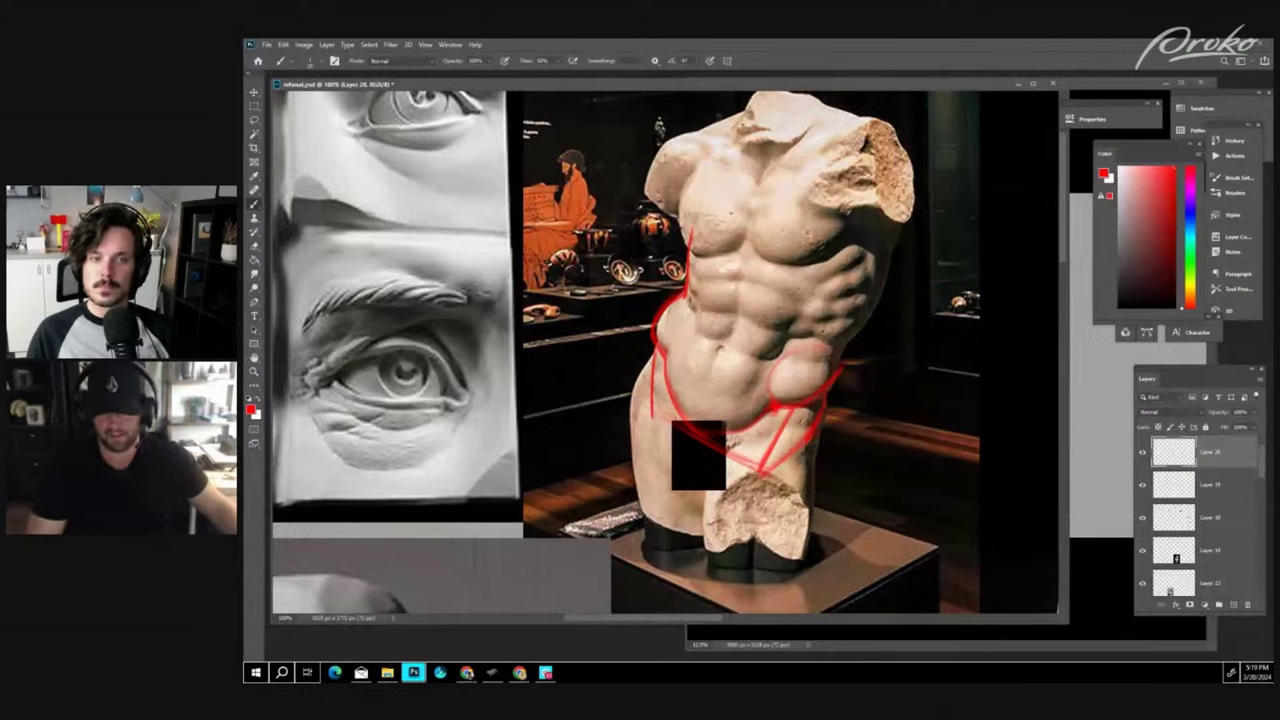
- Outline the torso's abdominal block in red, with an arched upper edge, the inner oblique border and a rounded lower belly
mouse_move(696, 324)
left_mouse_down()
mouse_move(714, 340)
mouse_move(788, 347)
left_mouse_up()
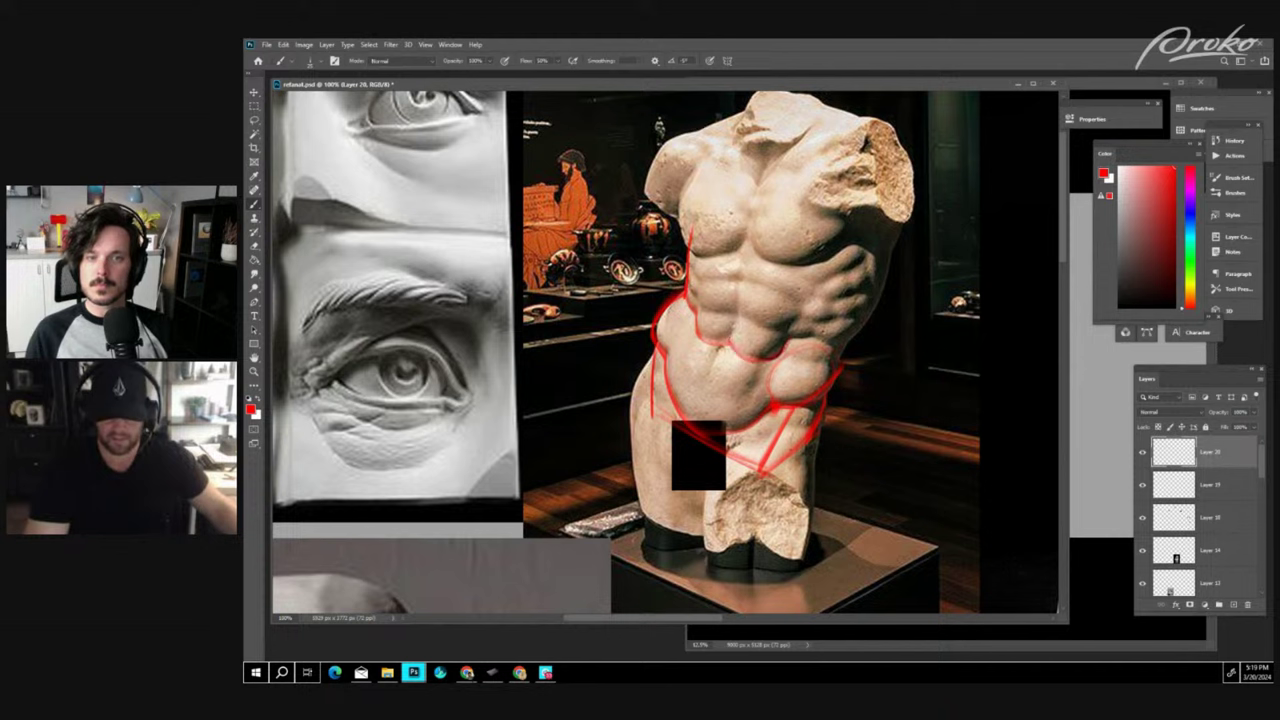
left_click_drag(810, 293, 798, 326)
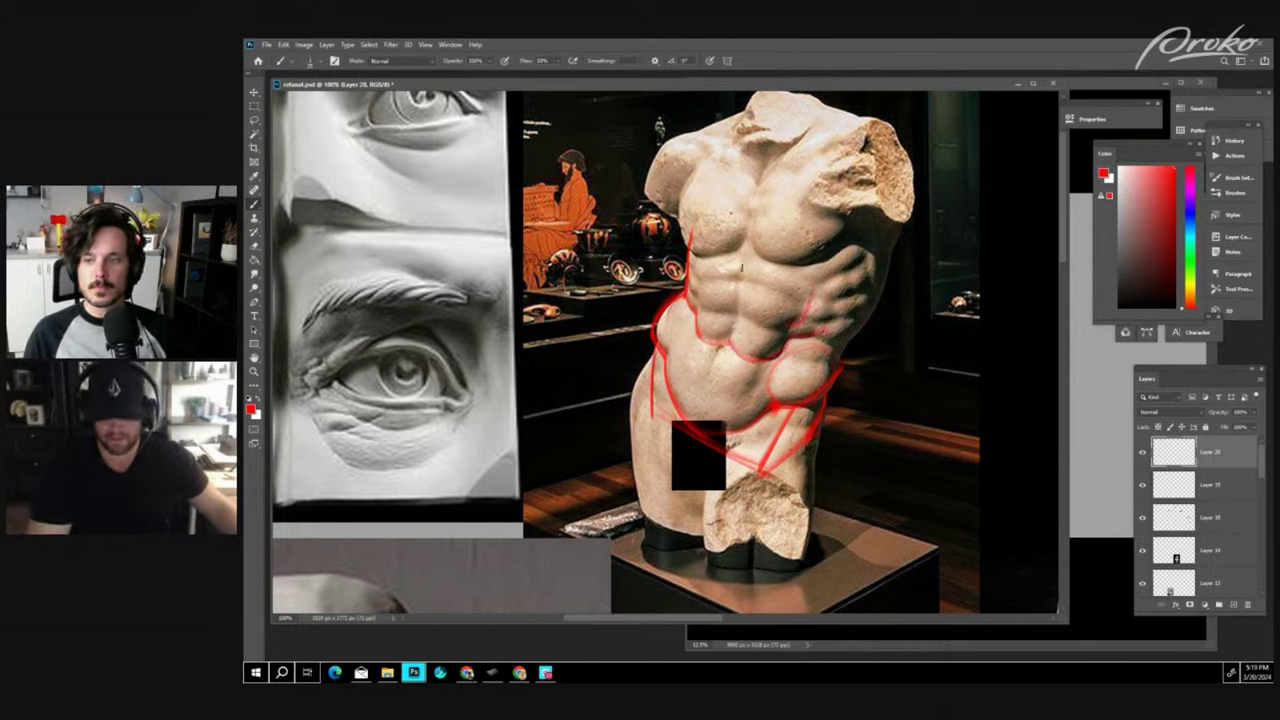
mouse_move(805, 292)
left_mouse_down()
mouse_move(687, 408)
mouse_move(697, 420)
left_mouse_up()
mouse_move(694, 334)
left_mouse_down()
mouse_move(694, 412)
mouse_move(790, 354)
left_mouse_up()
left_click_drag(769, 397, 783, 350)
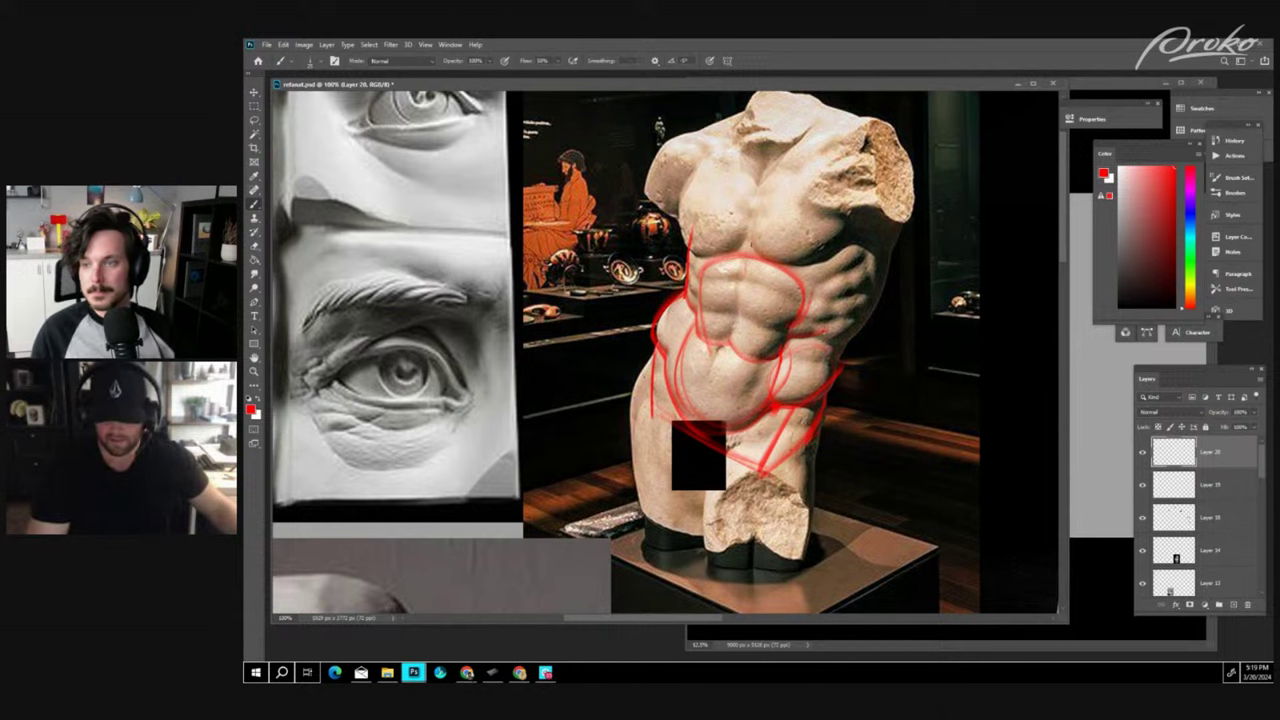
- Outline both pectorals in red, tracing their lower edges, the center line of the chest and the collarbone arcs
left_click_drag(860, 228, 815, 268)
mouse_move(763, 168)
left_mouse_down()
mouse_move(748, 250)
mouse_move(855, 144)
left_mouse_up()
mouse_move(760, 146)
left_mouse_down()
mouse_move(705, 160)
mouse_move(684, 225)
mouse_move(692, 258)
mouse_move(714, 258)
left_mouse_up()
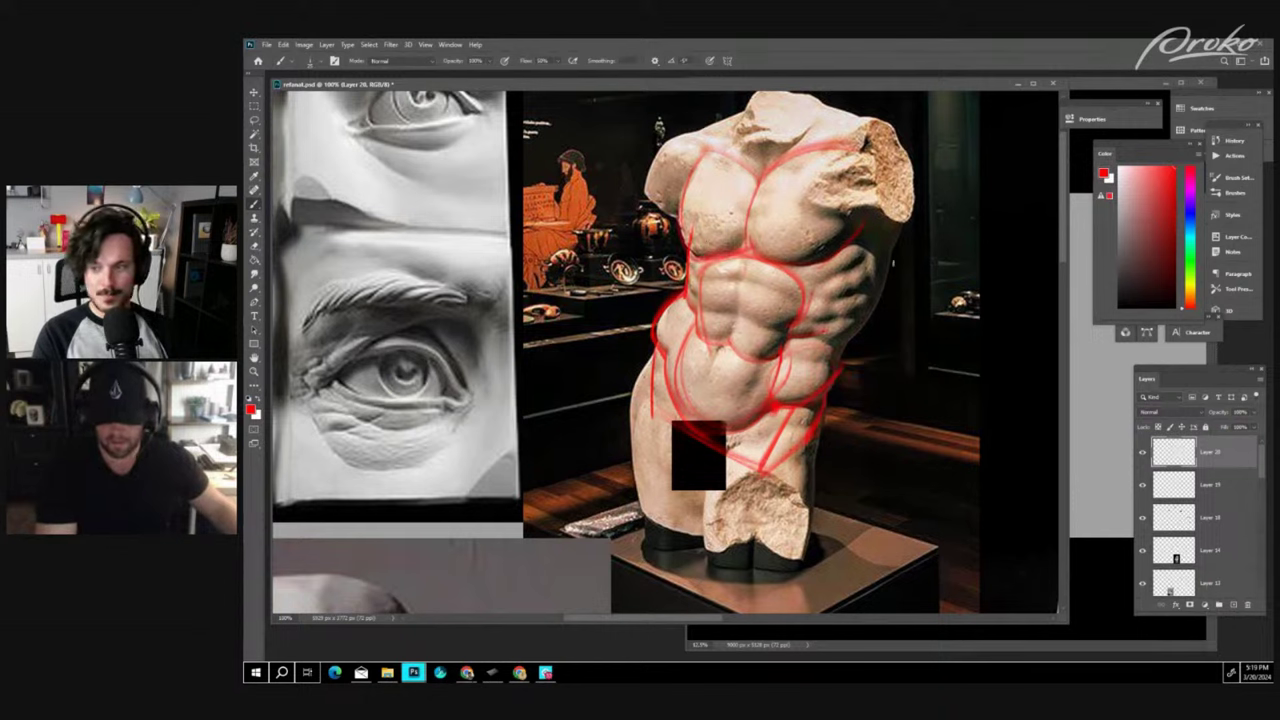
- Mark the ribcage planes in red with a straight line across the chest, a curved side edge and the outer back contour
left_click_drag(815, 243, 855, 325)
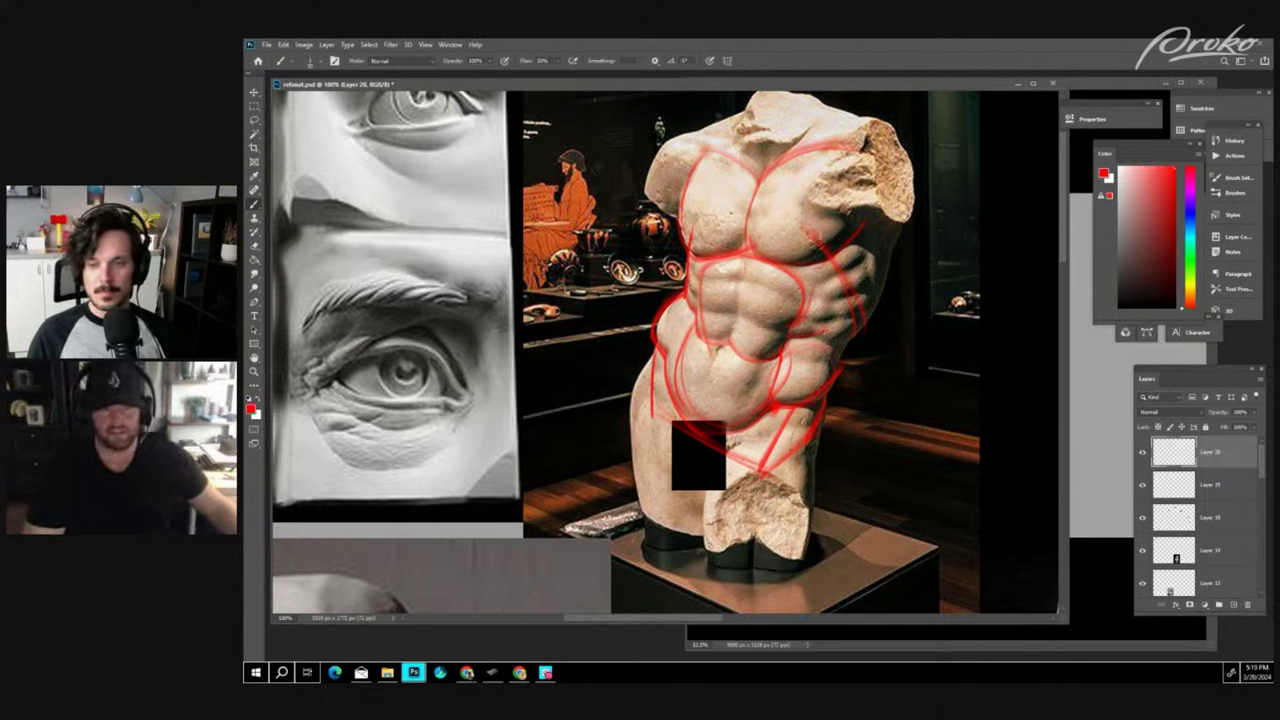
left_click_drag(696, 236, 808, 237)
left_click_drag(692, 236, 814, 240)
left_click_drag(704, 236, 816, 239)
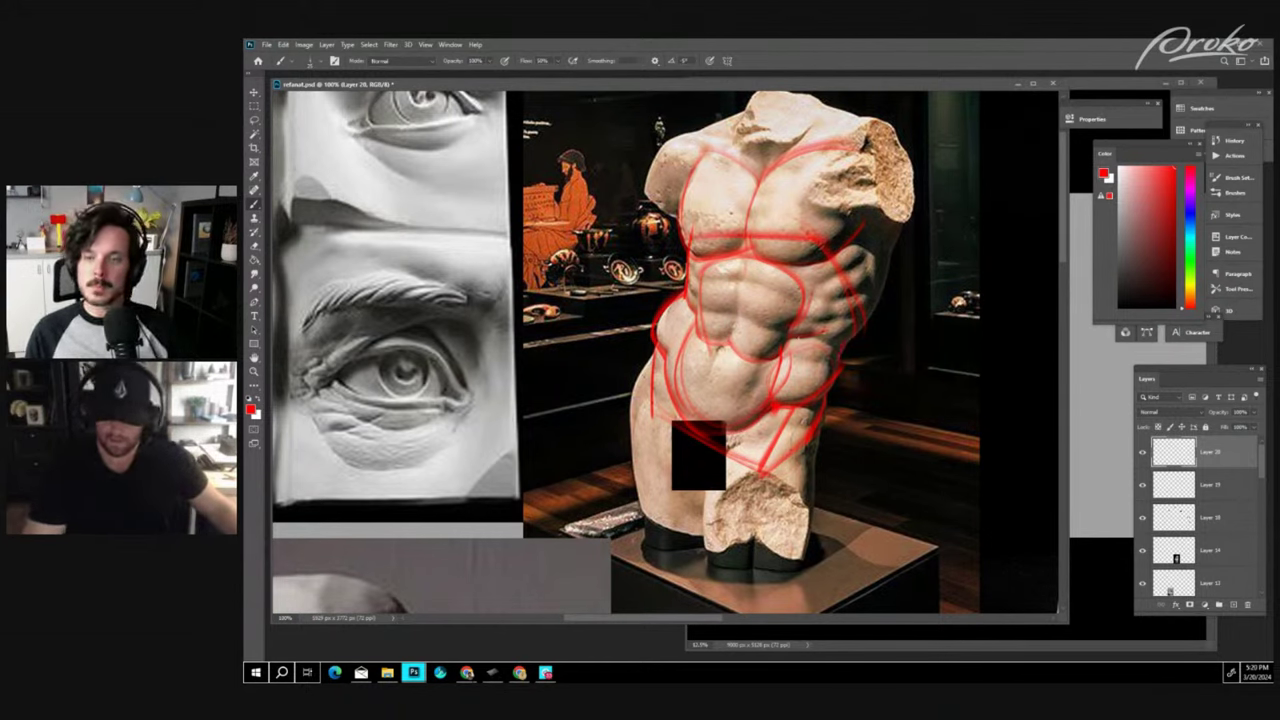
mouse_move(850, 342)
left_mouse_down()
mouse_move(882, 213)
mouse_move(889, 270)
mouse_move(889, 205)
mouse_move(834, 356)
mouse_move(893, 230)
left_mouse_up()
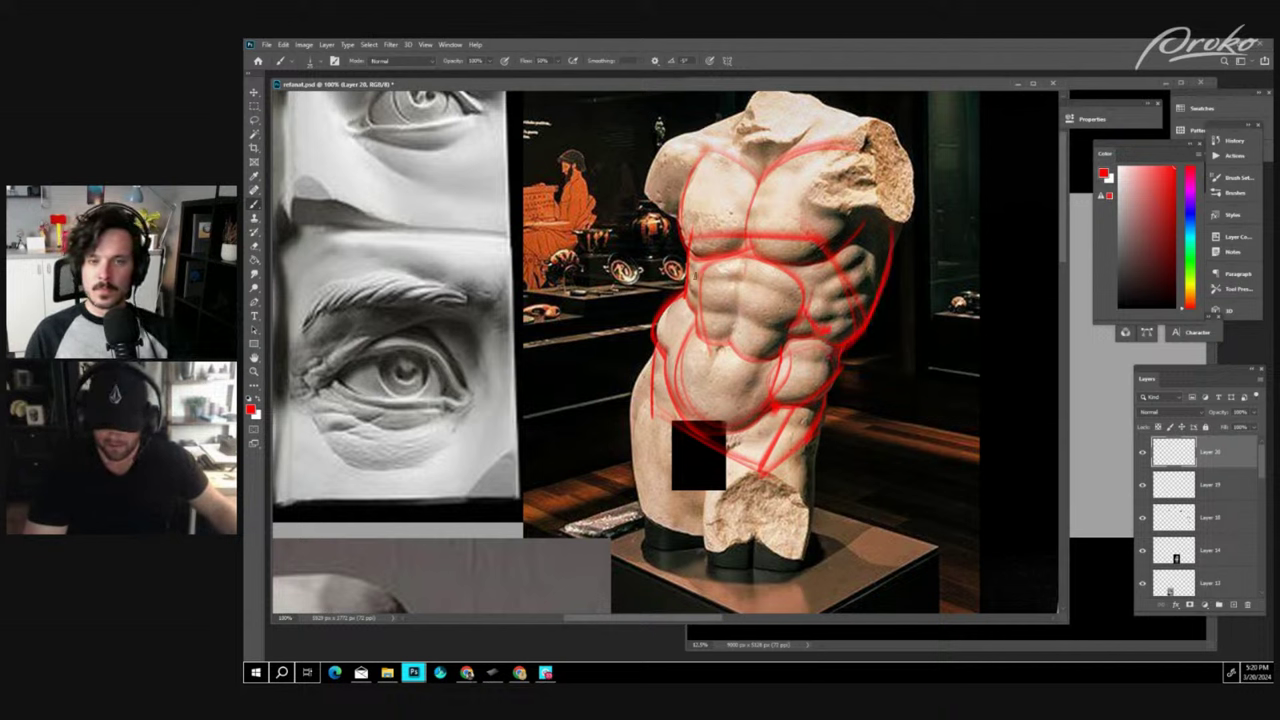
left_click_drag(691, 315, 828, 306)
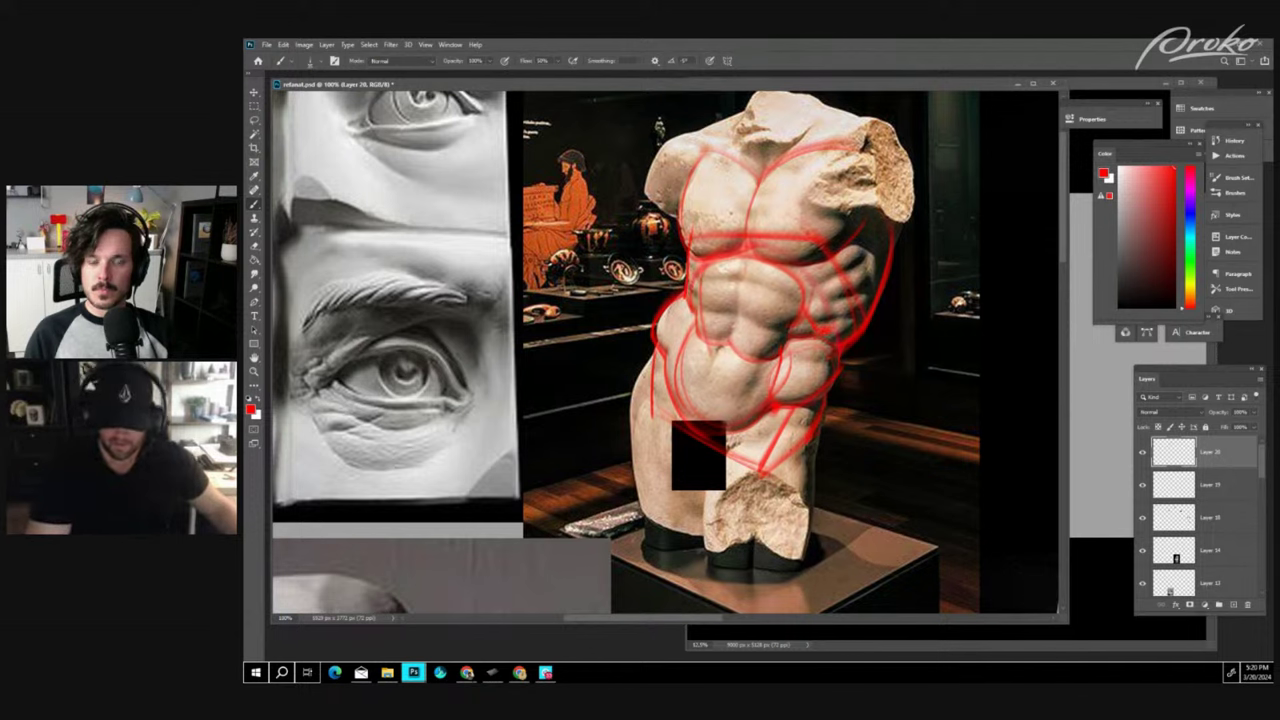
mouse_move(692, 314)
left_mouse_down()
mouse_move(807, 283)
mouse_move(833, 331)
left_mouse_up()
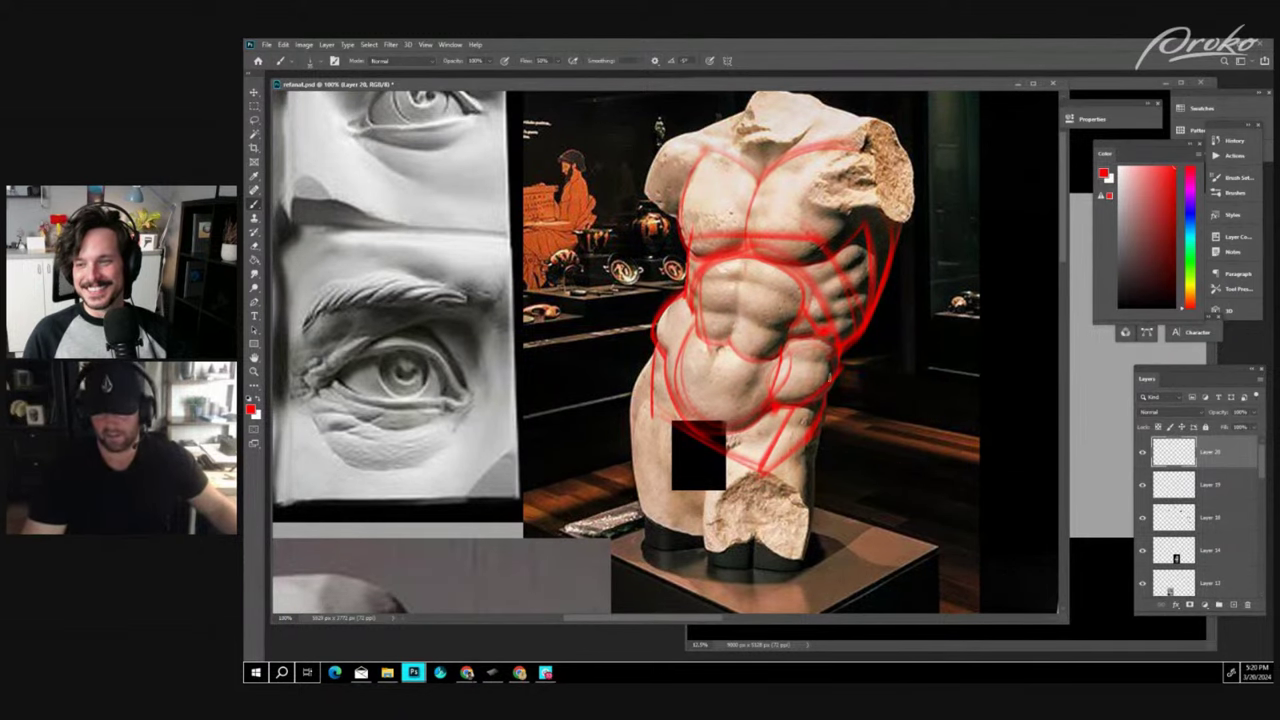
- Compare the torso with and without the red overlay, leave that layer hidden and add a new layer
left_click_drag(873, 355, 920, 426)
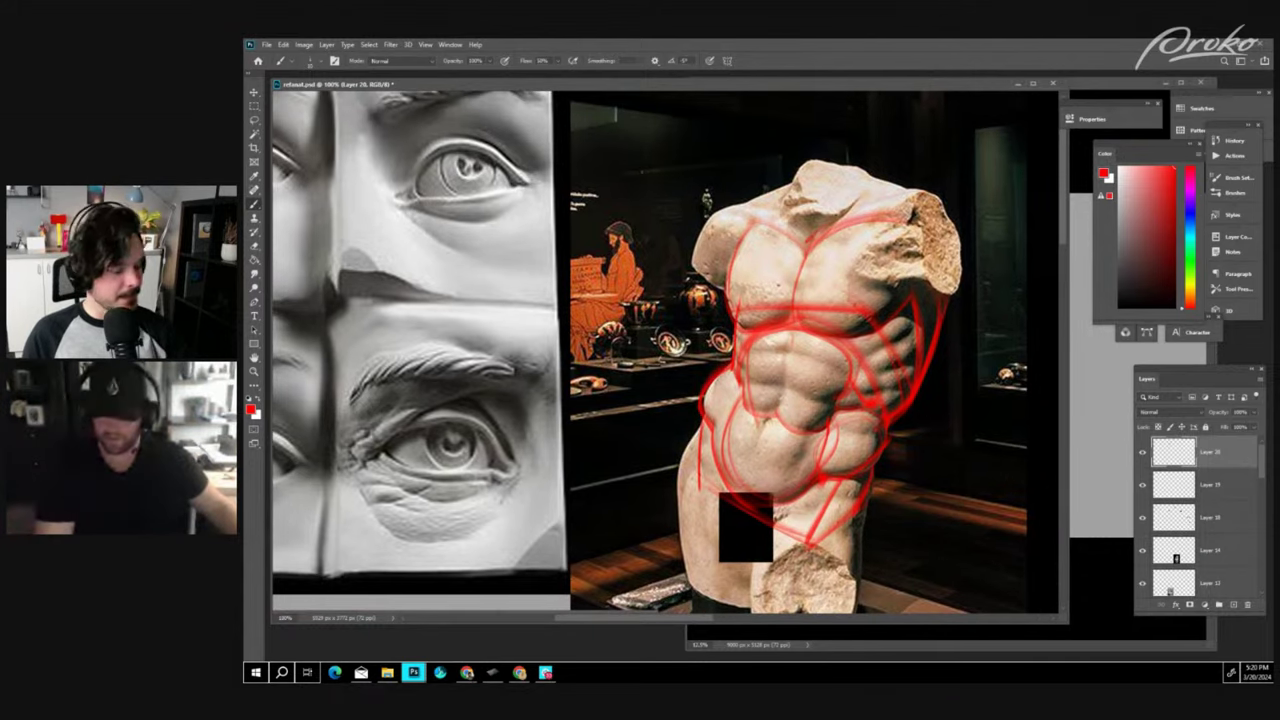
key("ctrl+minus")
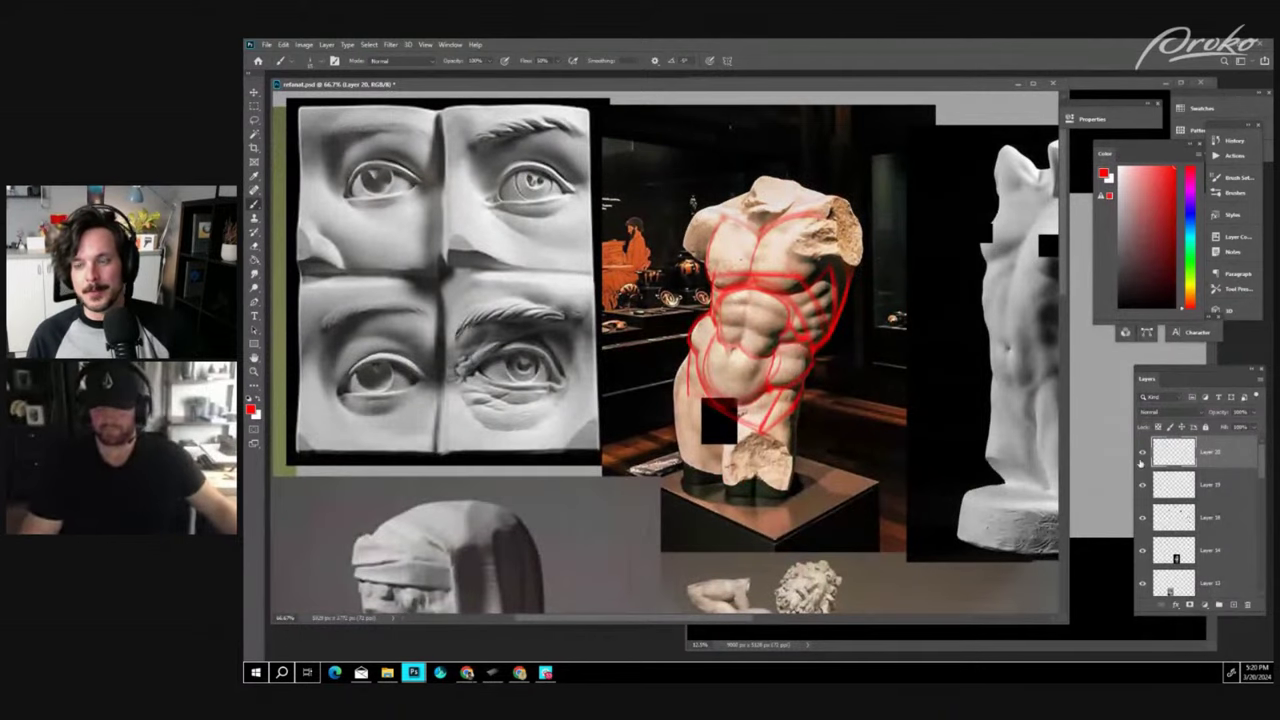
left_click(1143, 454)
left_click(1143, 454)
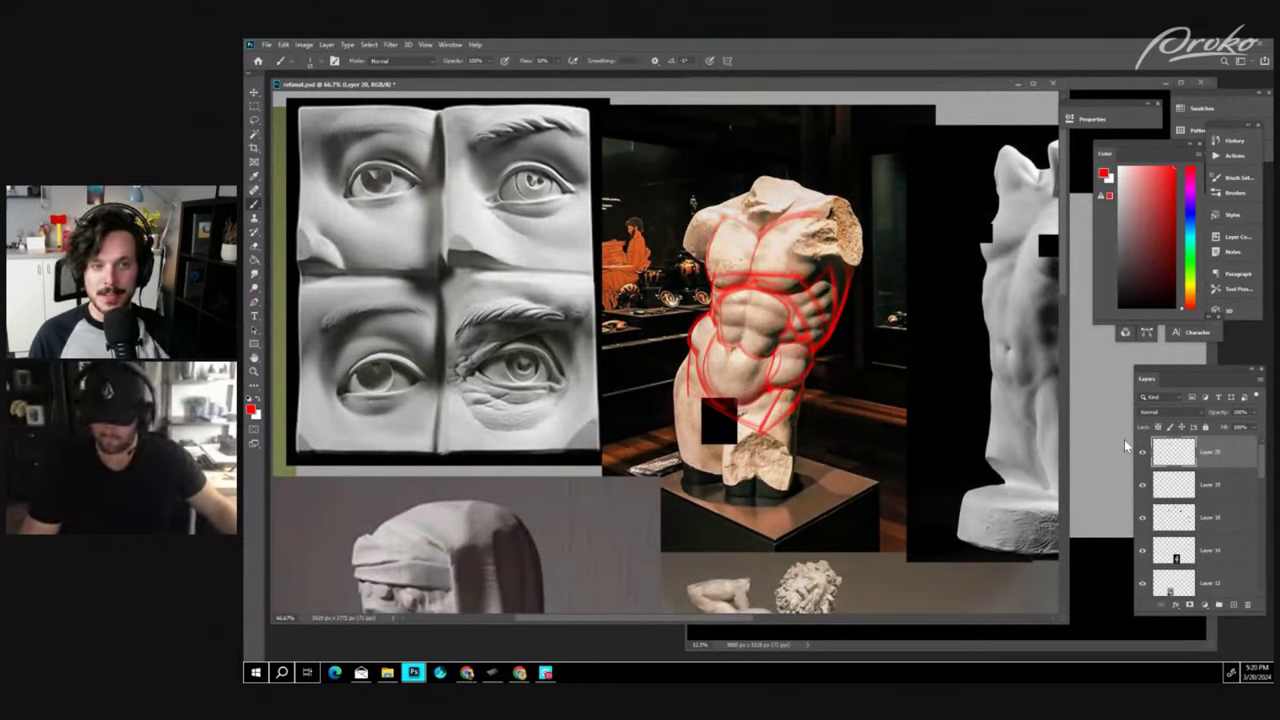
left_click(1143, 453)
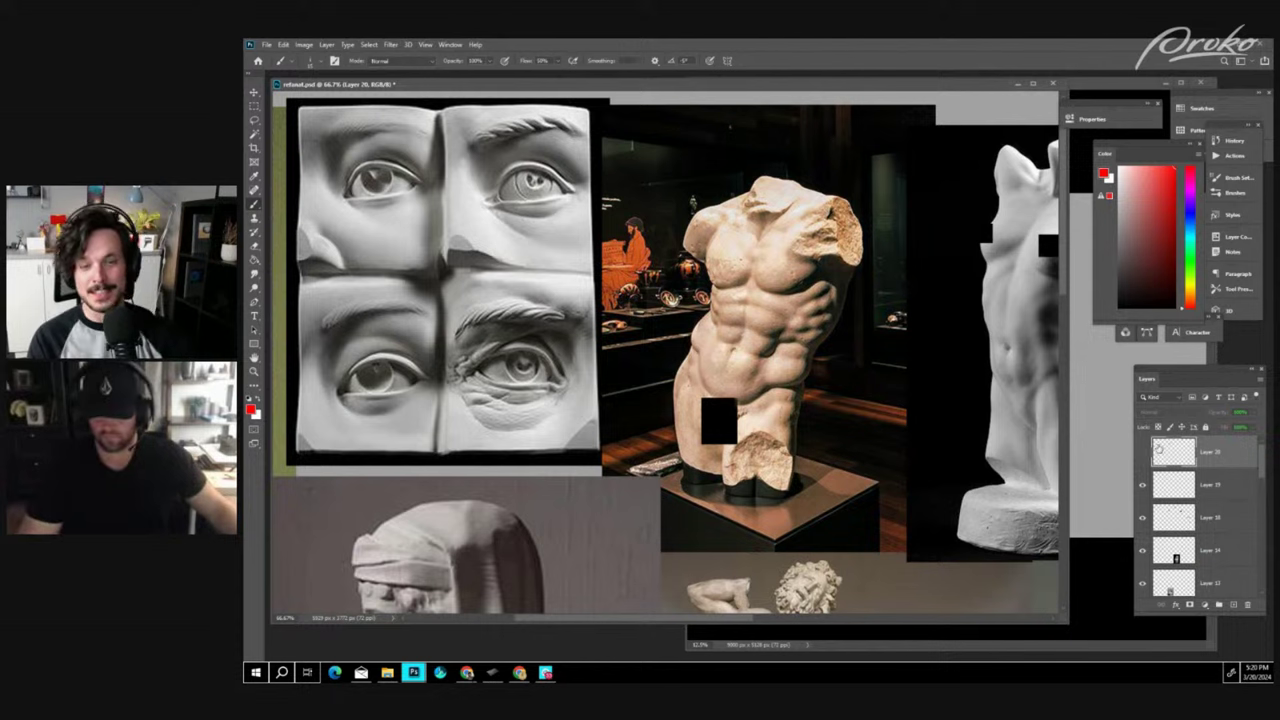
left_click(1233, 604)
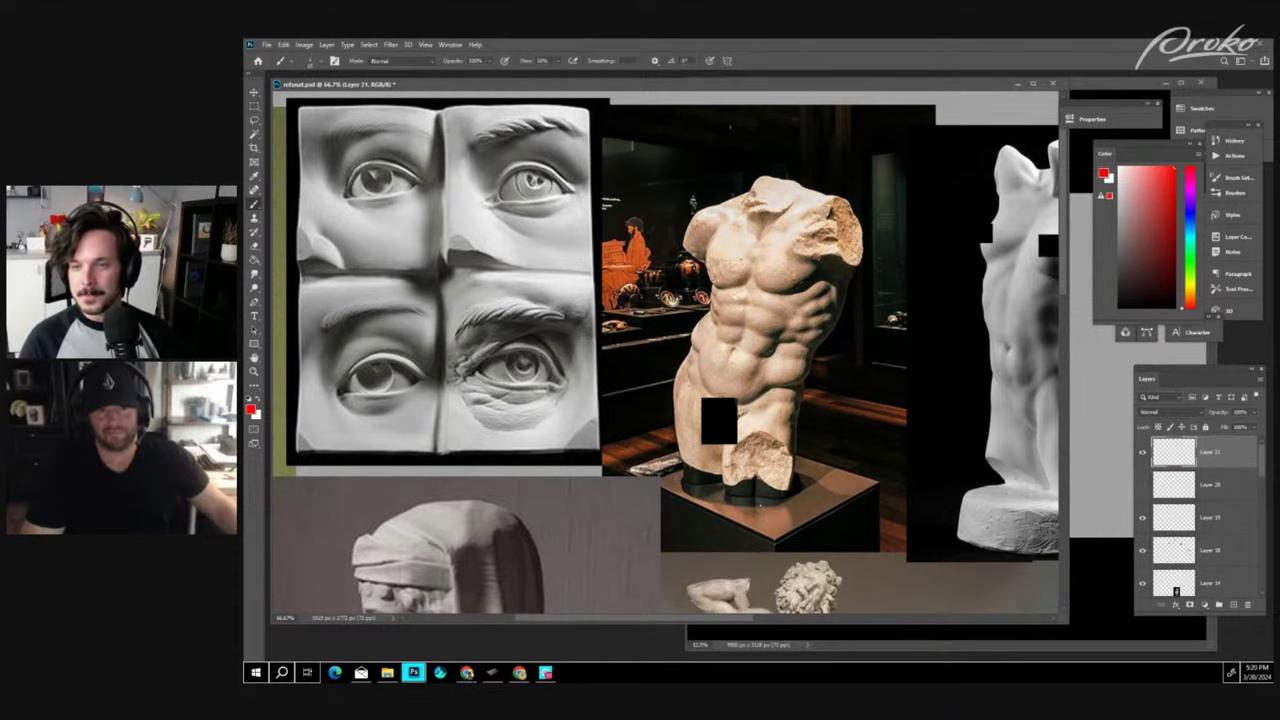
- Add another layer to the reference sheet and arrange it beside the blank drawing document, with the marble male bust in view
key("ctrl+minus")
left_click_drag(768, 513, 870, 358)
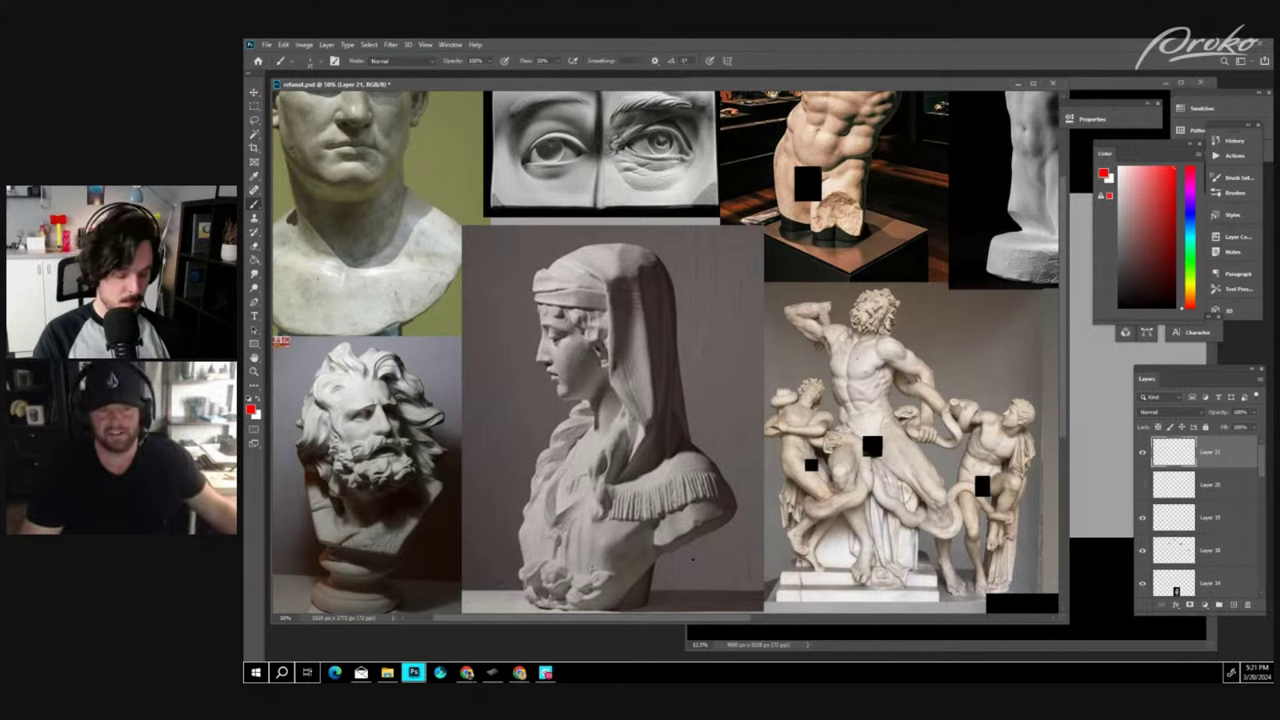
key("ctrl+minus")
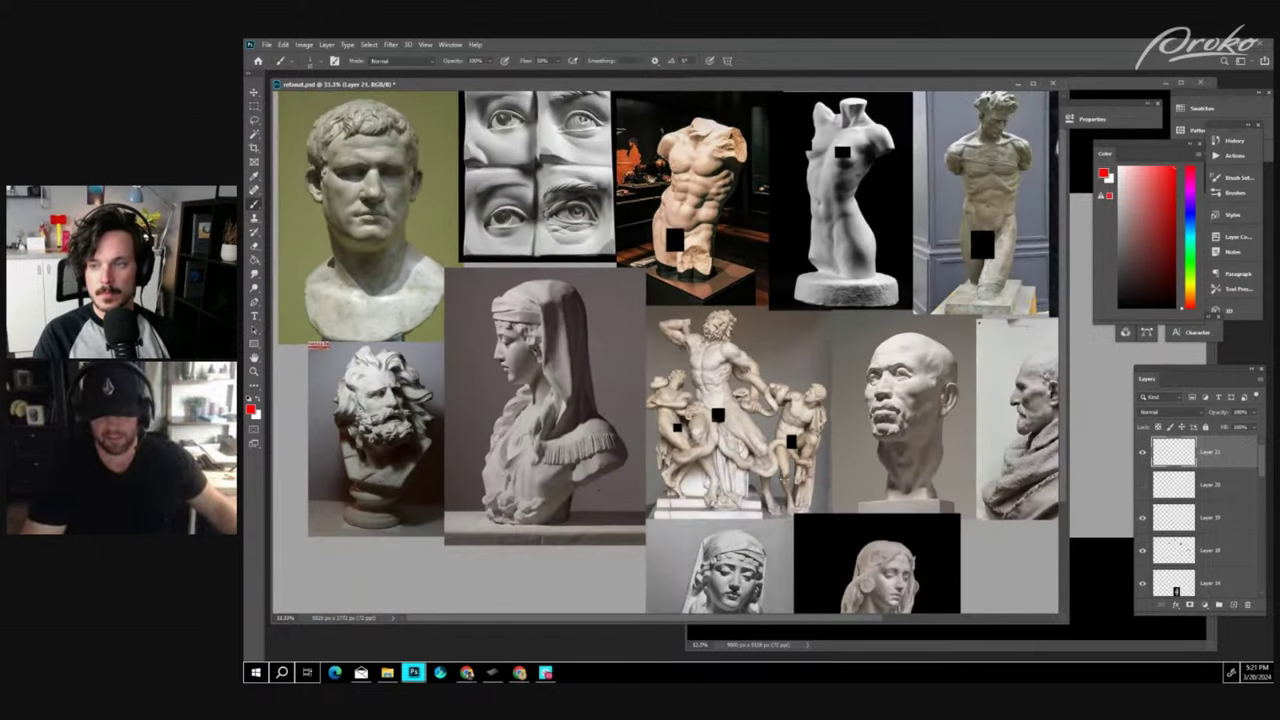
left_click(1233, 605)
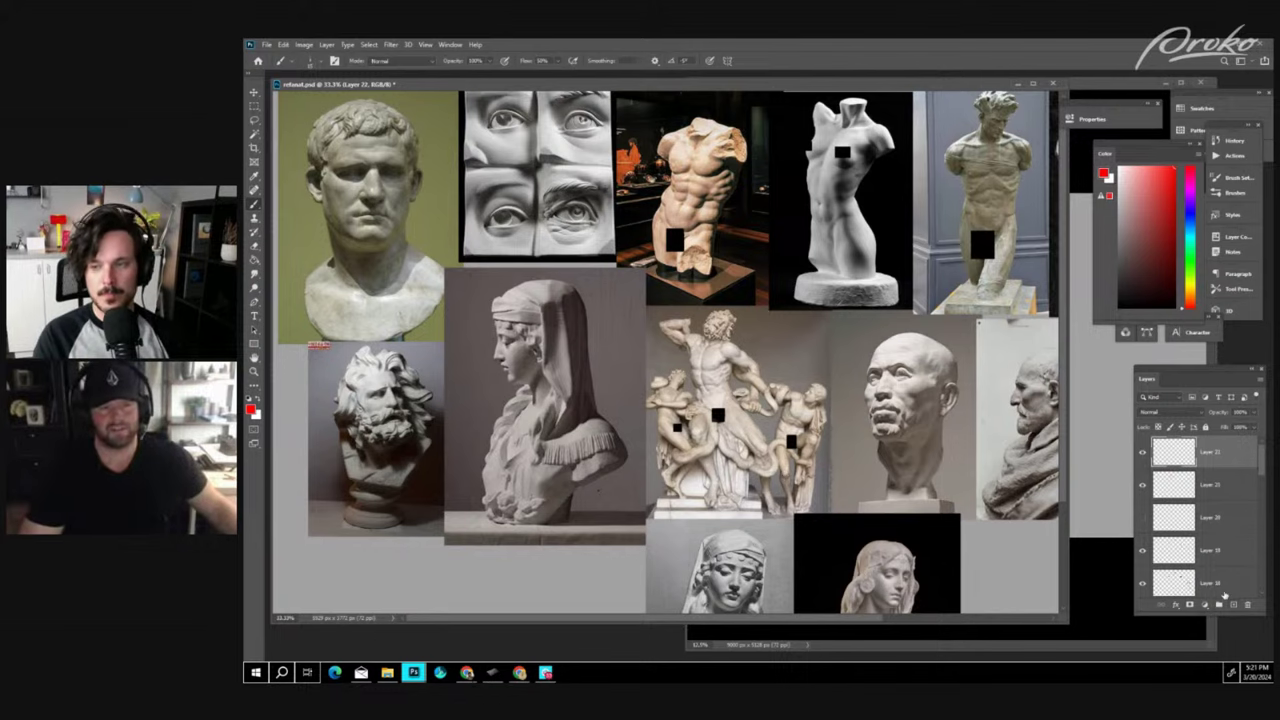
scroll(811, 530, "up", 1)
key("ctrl+plus")
left_click_drag(655, 393, 857, 524)
left_click_drag(1070, 632, 657, 640)
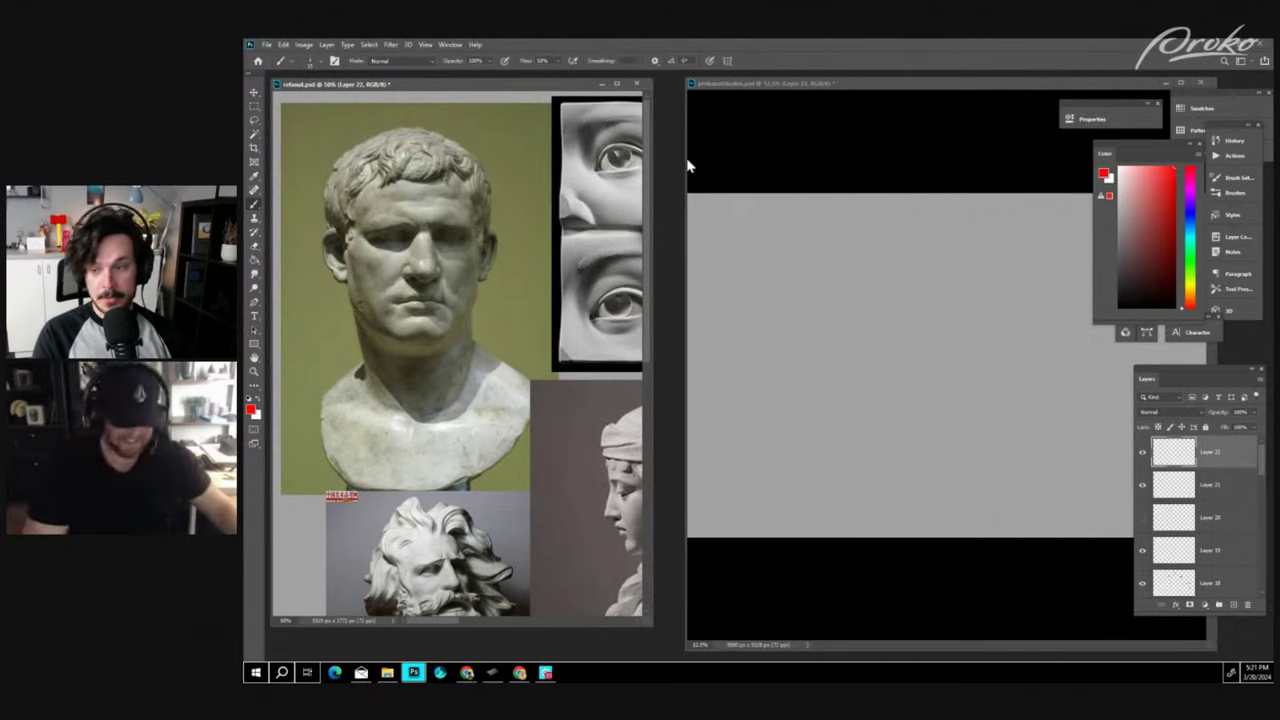
left_click_drag(688, 165, 625, 190)
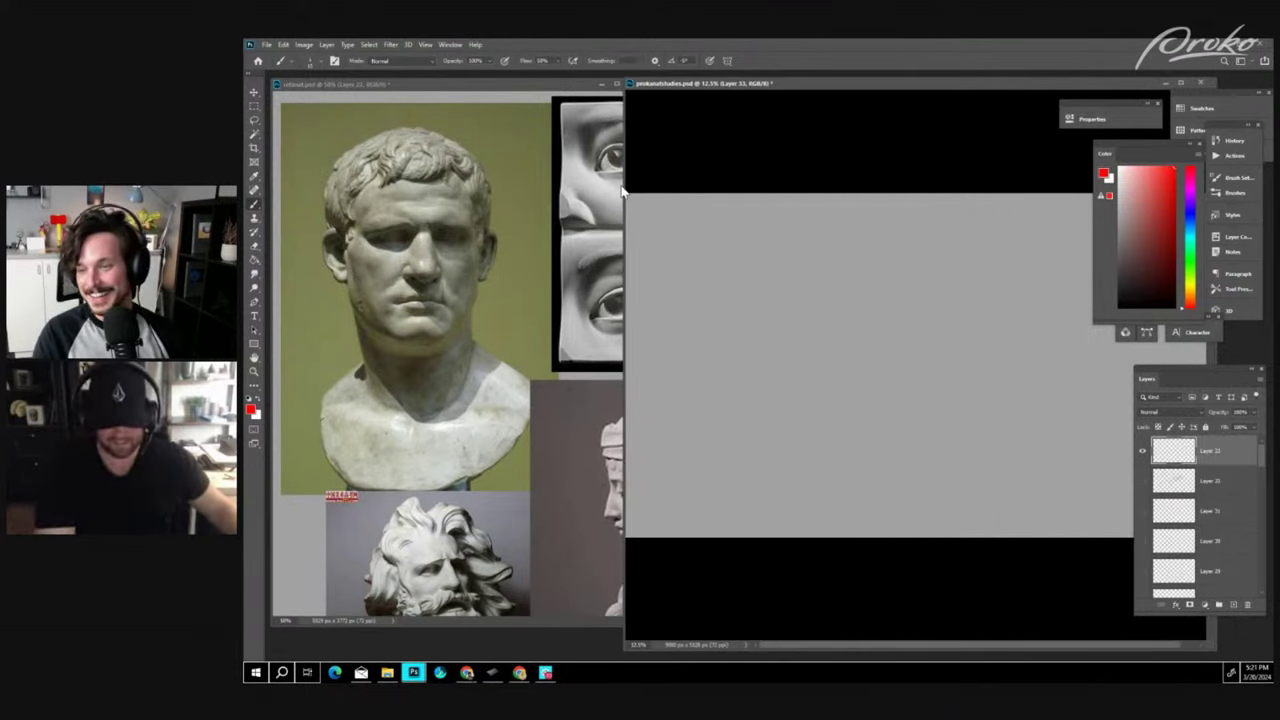
- Add two new layers to the drawing document and reset the brush color to black
left_click(1235, 605)
left_click(1235, 605)
key("d")
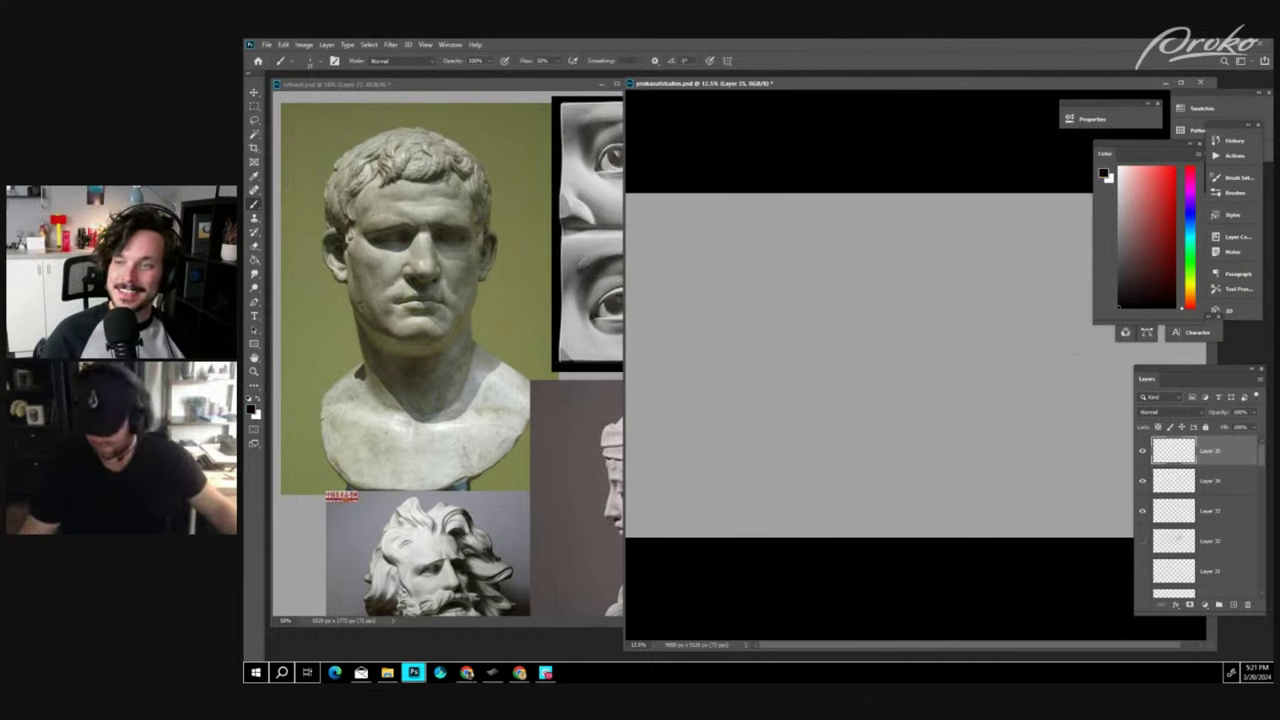
key("ctrl+plus")
key("ctrl+plus")
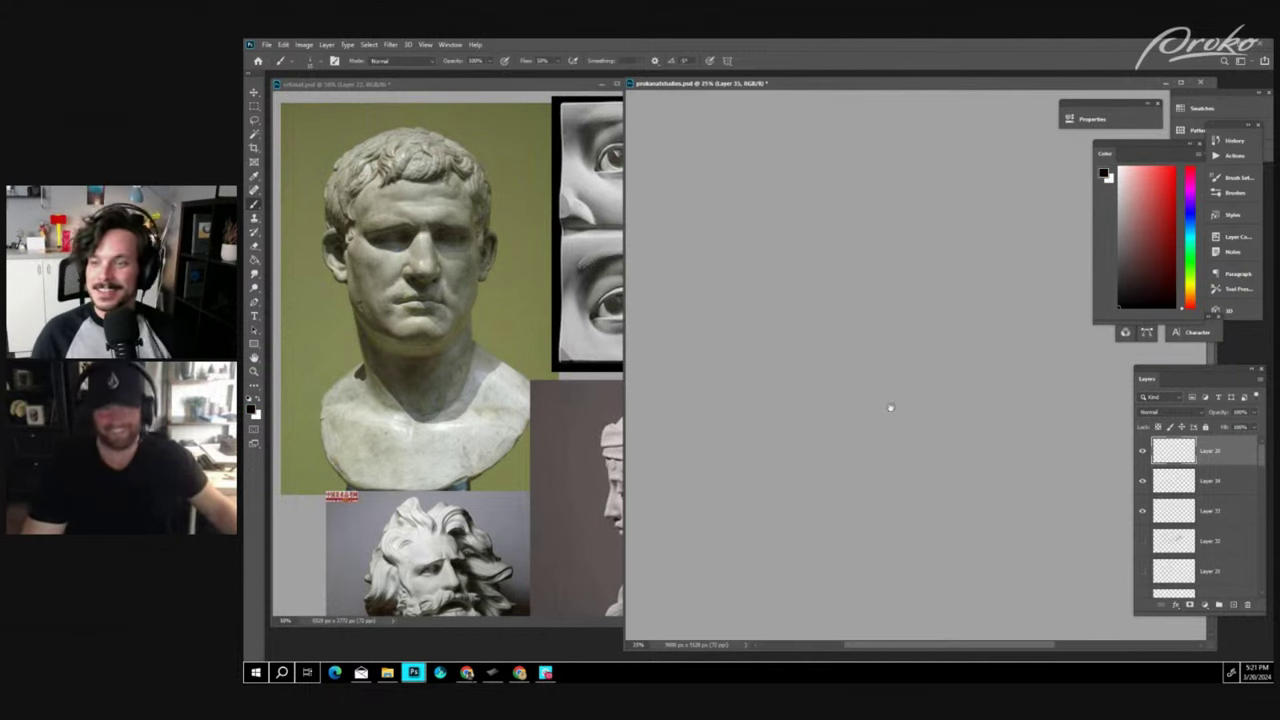
key("ctrl+minus")
key("ctrl+minus")
key("ctrl+plus")
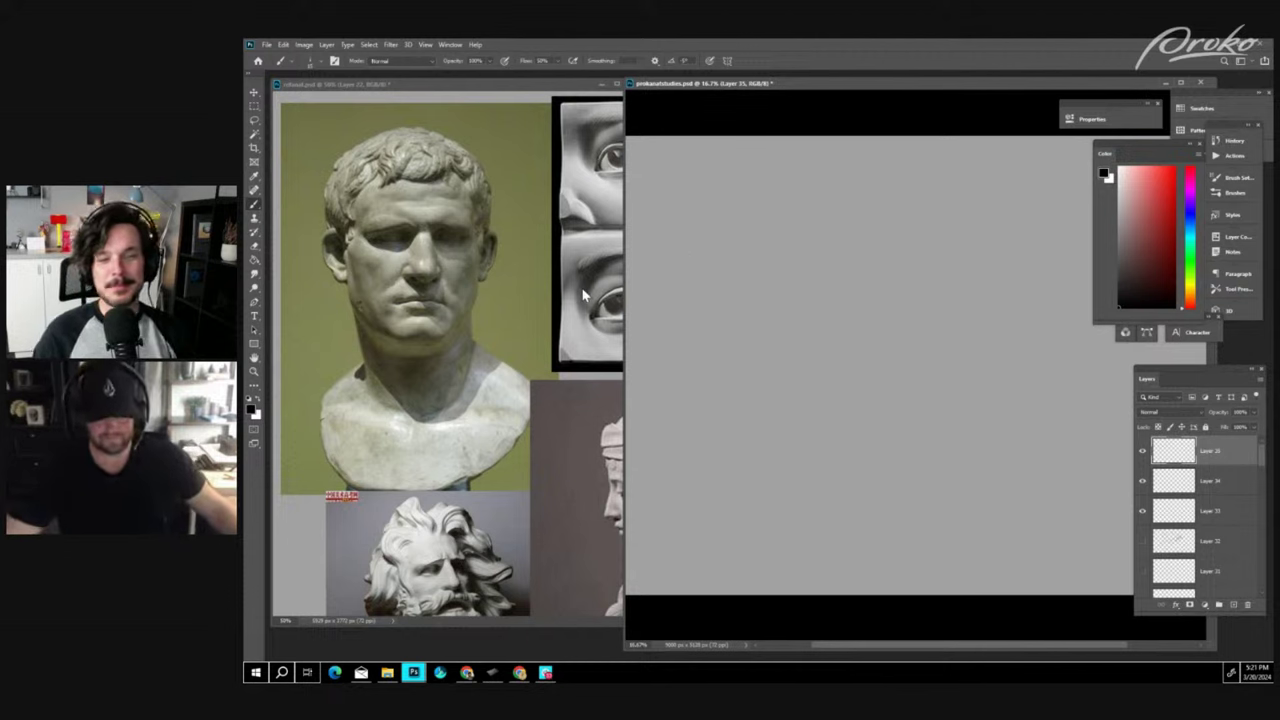
- Enlarge the marble male bust in the reference document and narrow its window to fit beside the drawing canvas
left_click(554, 225)
key("ctrl+plus")
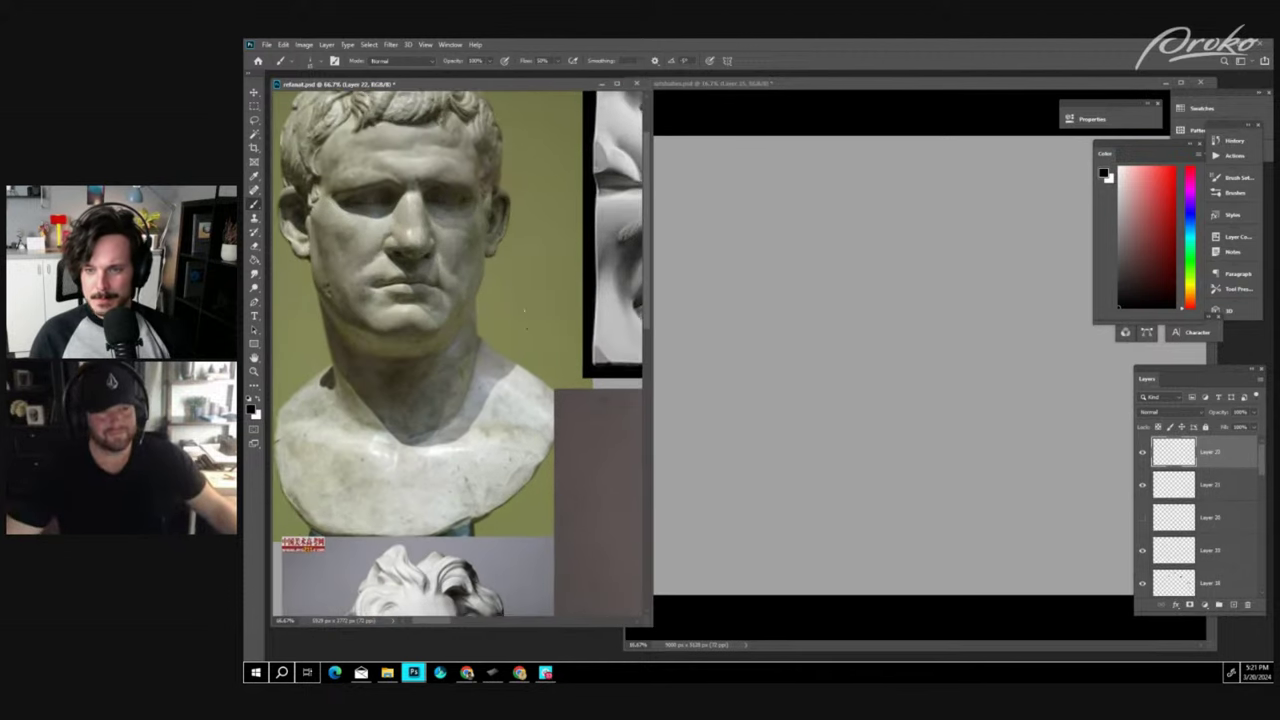
left_click_drag(536, 239, 598, 315)
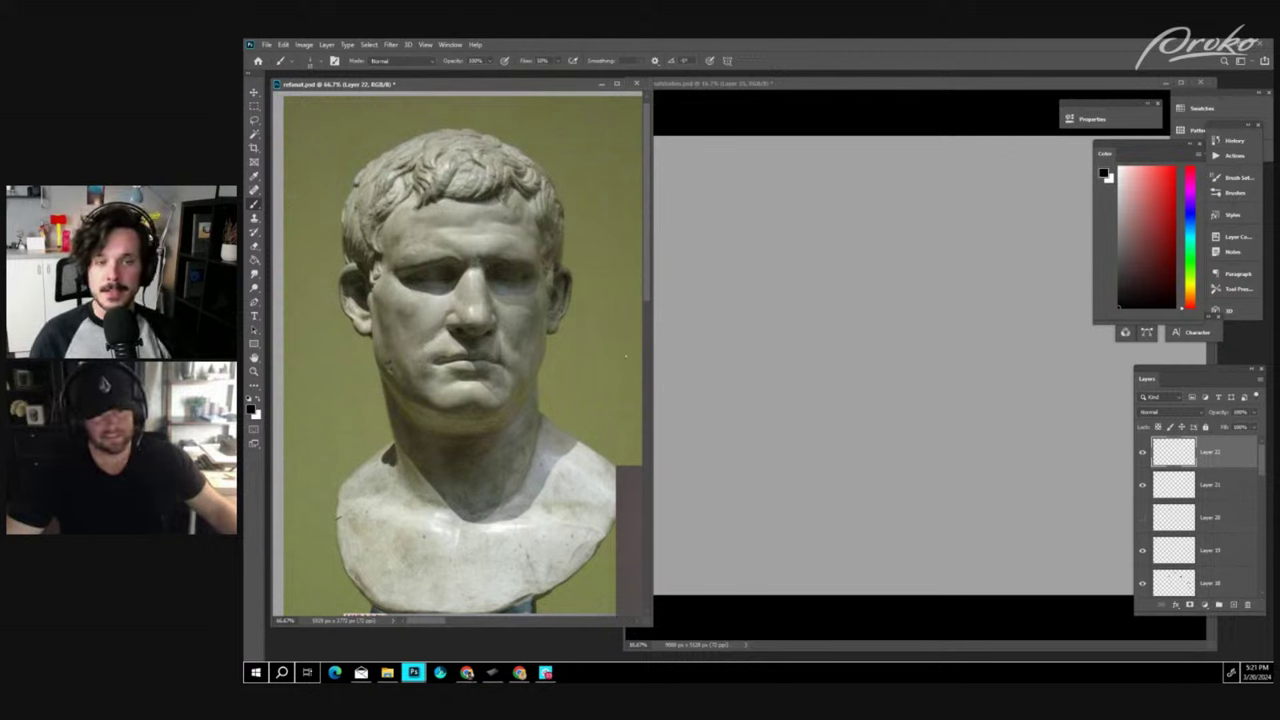
left_click_drag(652, 395, 620, 404)
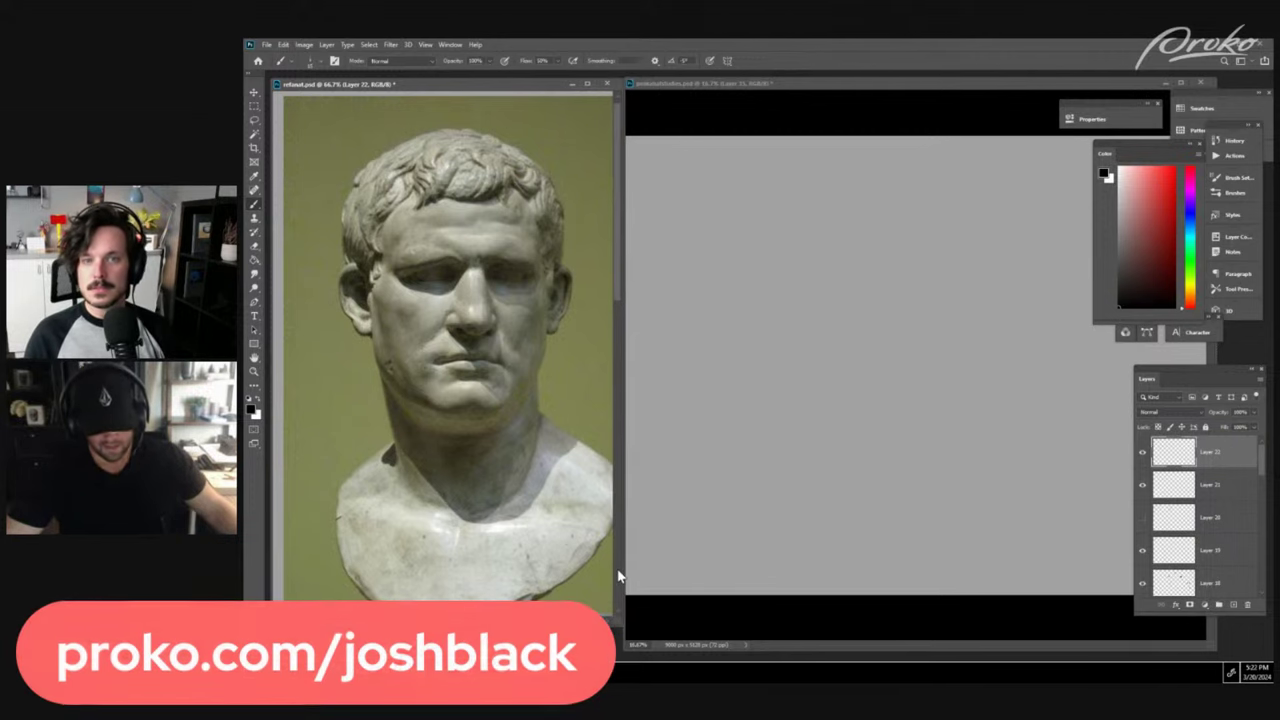
- Sketch a loose circle for the bust's cranium on the blank canvas, with a narrow side-plane oval and a descending face line
left_click(805, 262)
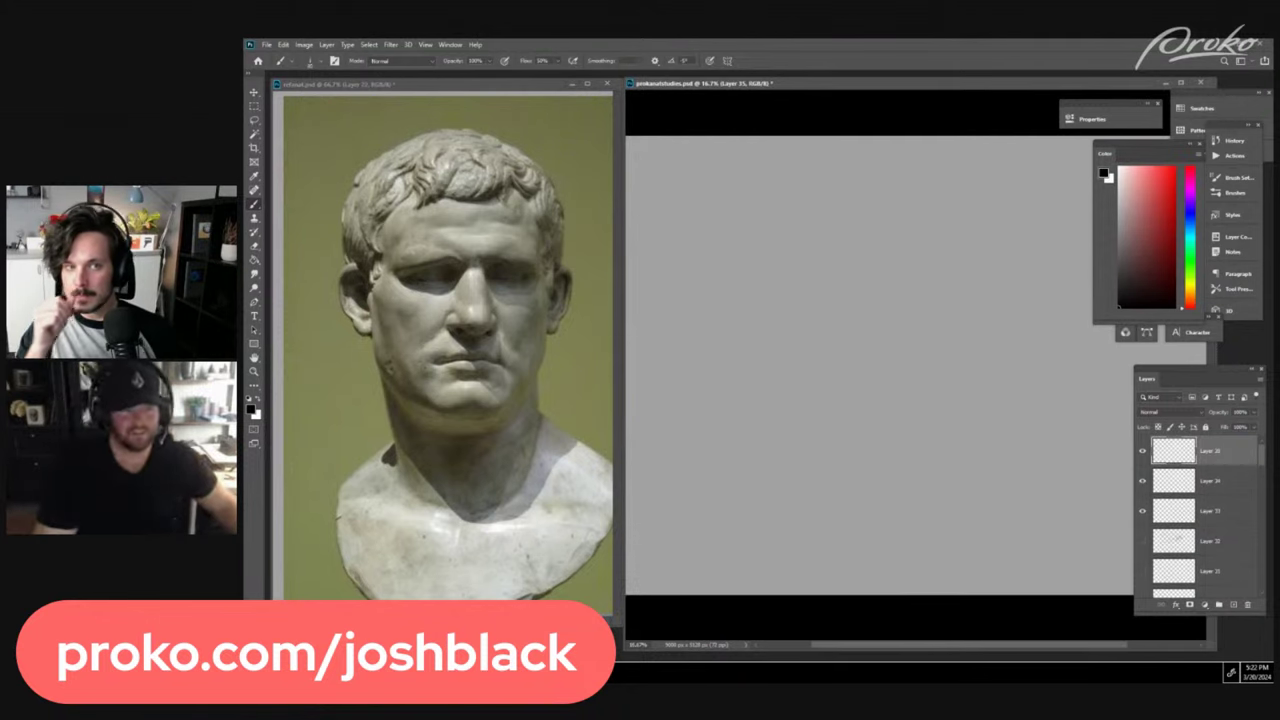
key("ctrl+plus")
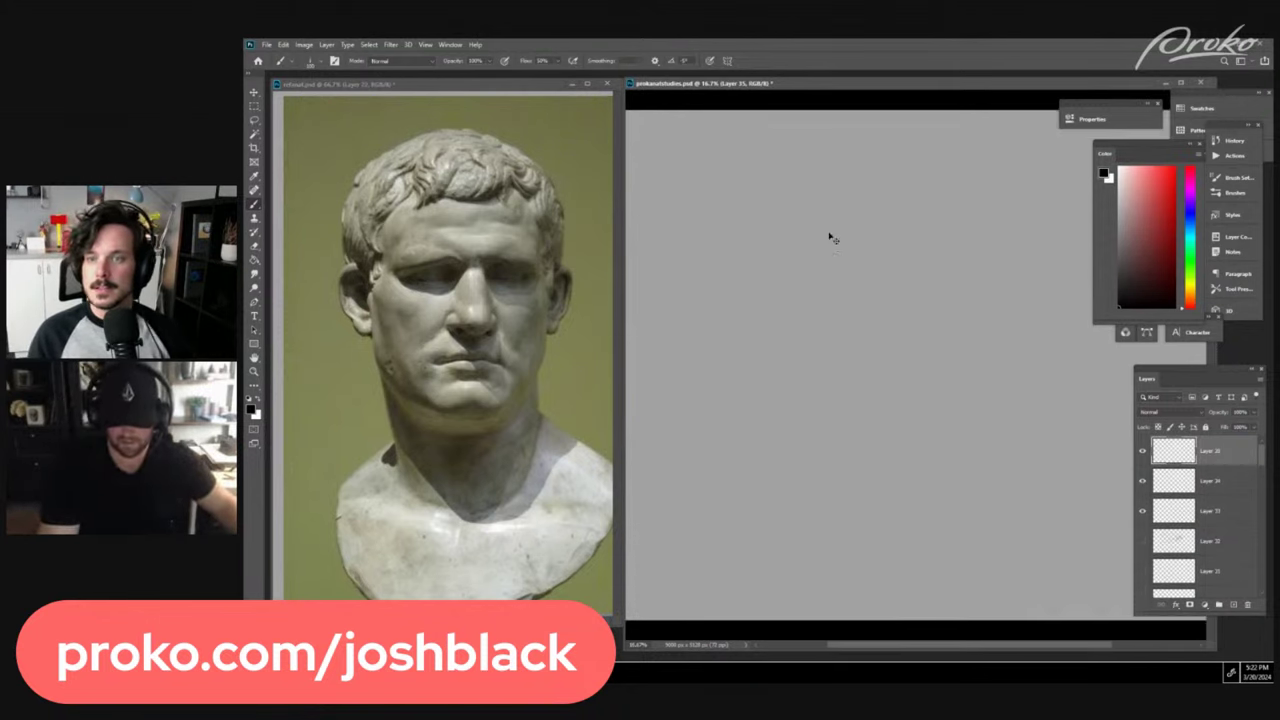
mouse_move(765, 258)
left_mouse_down()
mouse_move(848, 282)
mouse_move(730, 215)
mouse_move(864, 141)
mouse_move(880, 272)
mouse_move(728, 224)
mouse_move(836, 306)
left_mouse_up()
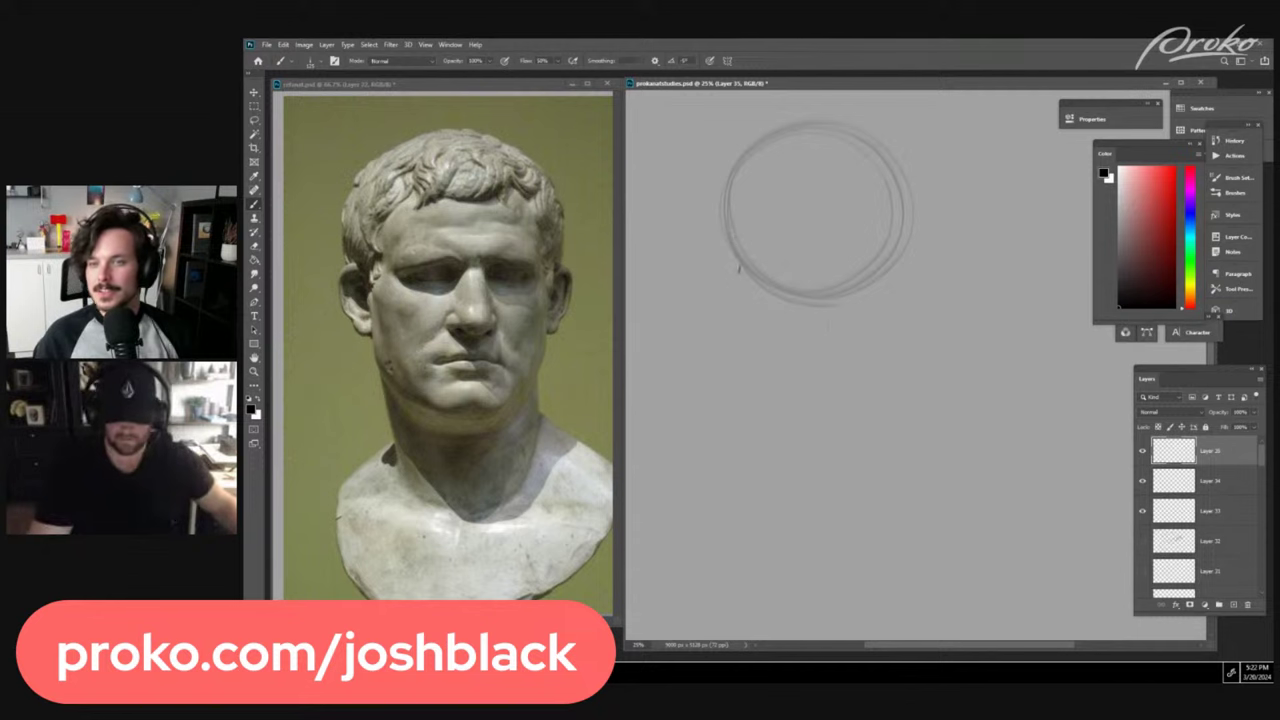
mouse_move(727, 195)
left_mouse_down()
mouse_move(735, 165)
mouse_move(760, 270)
mouse_move(746, 288)
left_mouse_up()
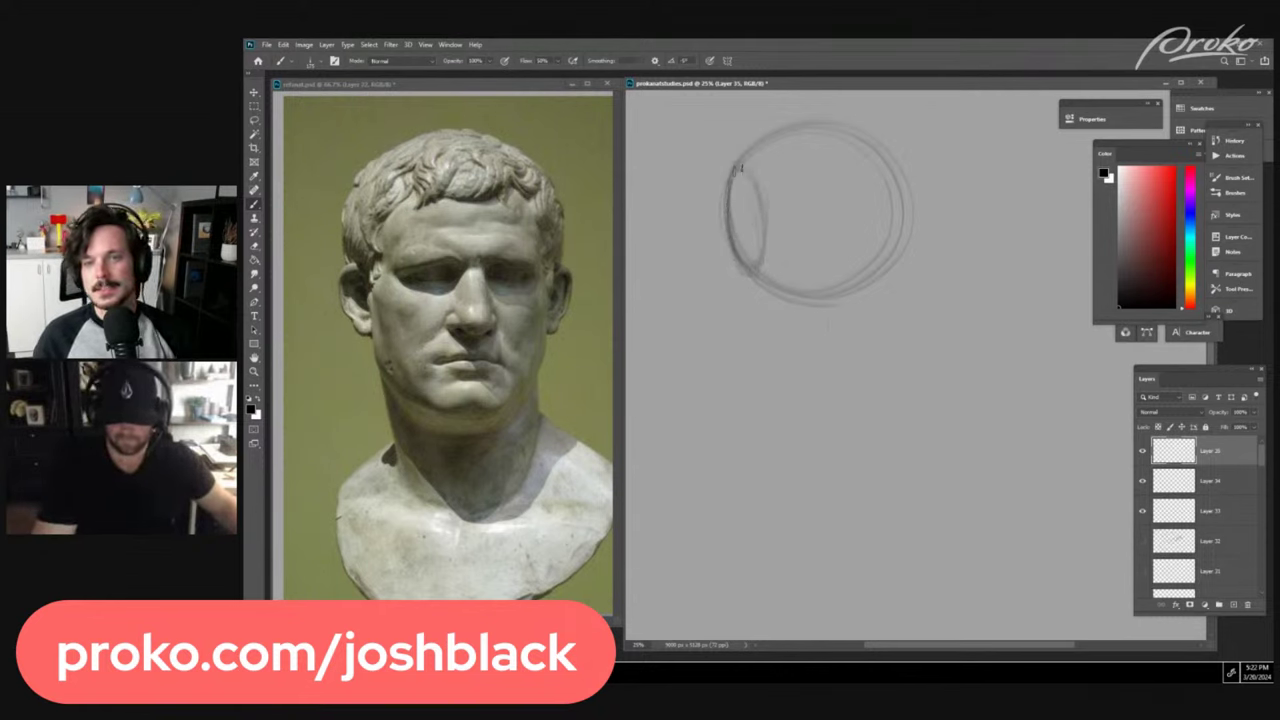
left_click_drag(740, 168, 754, 330)
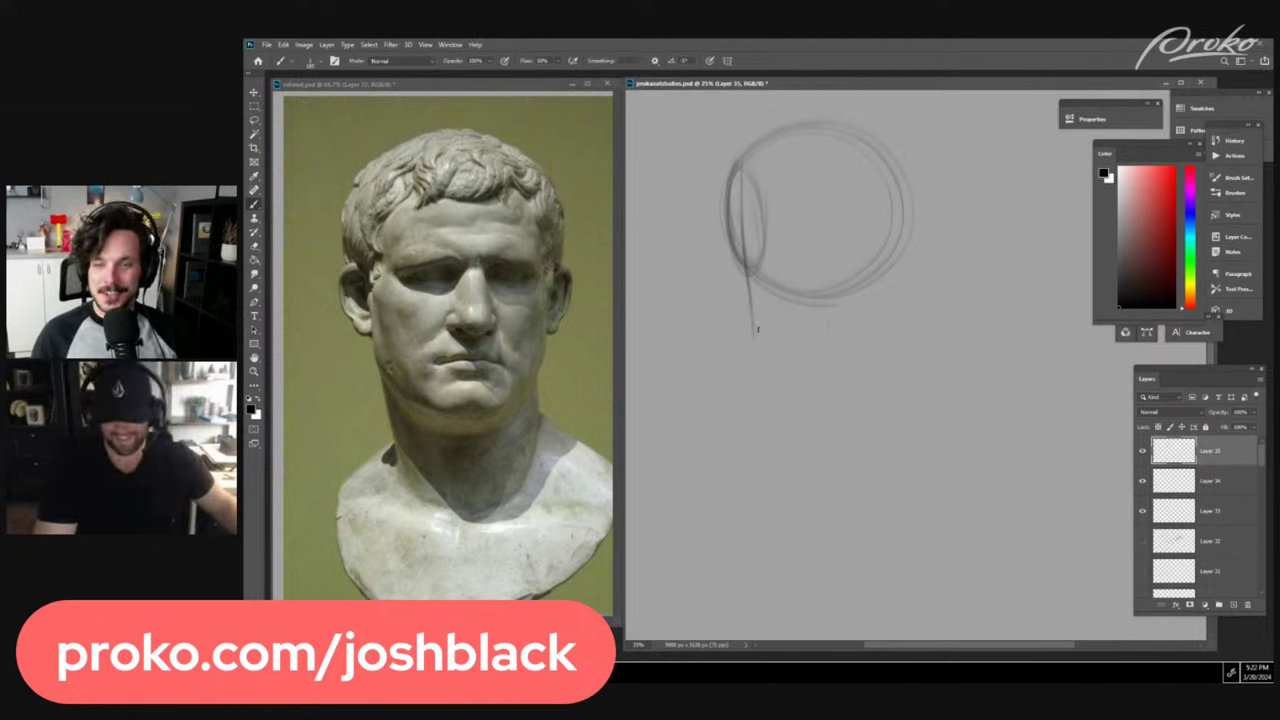
- Sketch the jaw below the cranium with a curve to the chin and the far side of the face, redrawing the far jawline
mouse_move(756, 332)
left_mouse_down()
mouse_move(815, 352)
mouse_move(740, 290)
mouse_move(847, 370)
left_mouse_up()
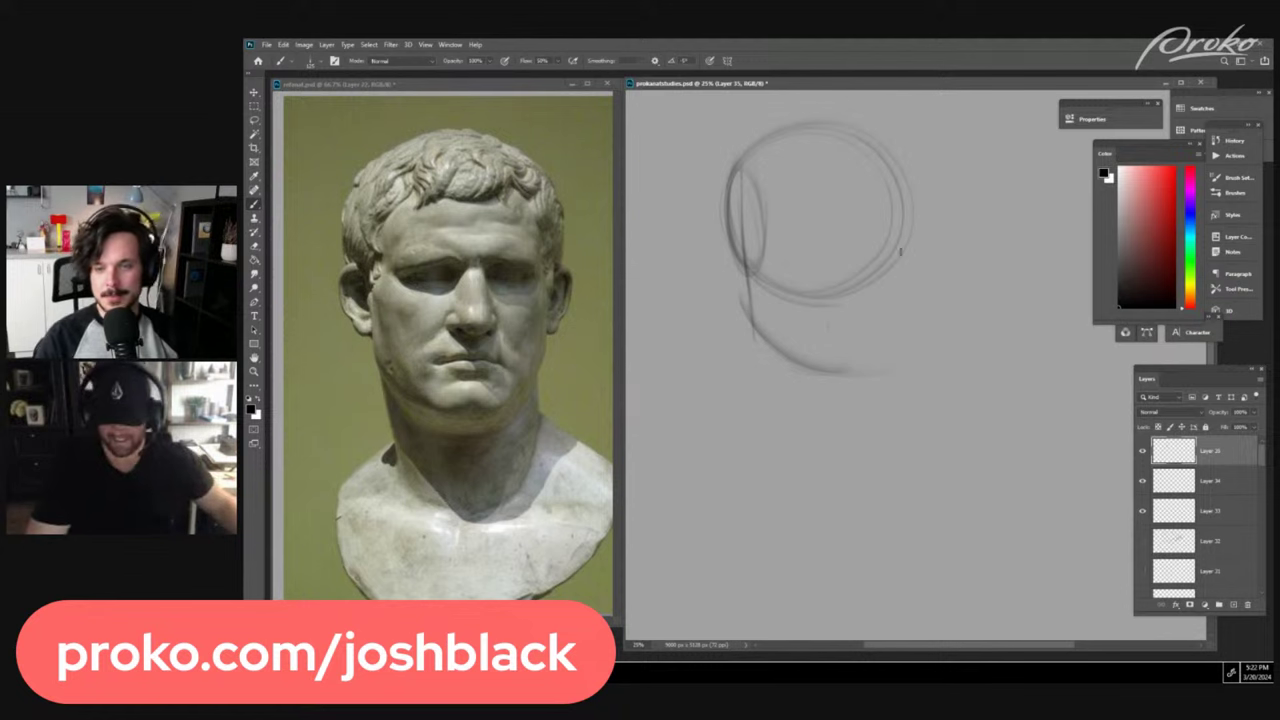
mouse_move(906, 205)
left_mouse_down()
mouse_move(899, 295)
mouse_move(843, 378)
left_mouse_up()
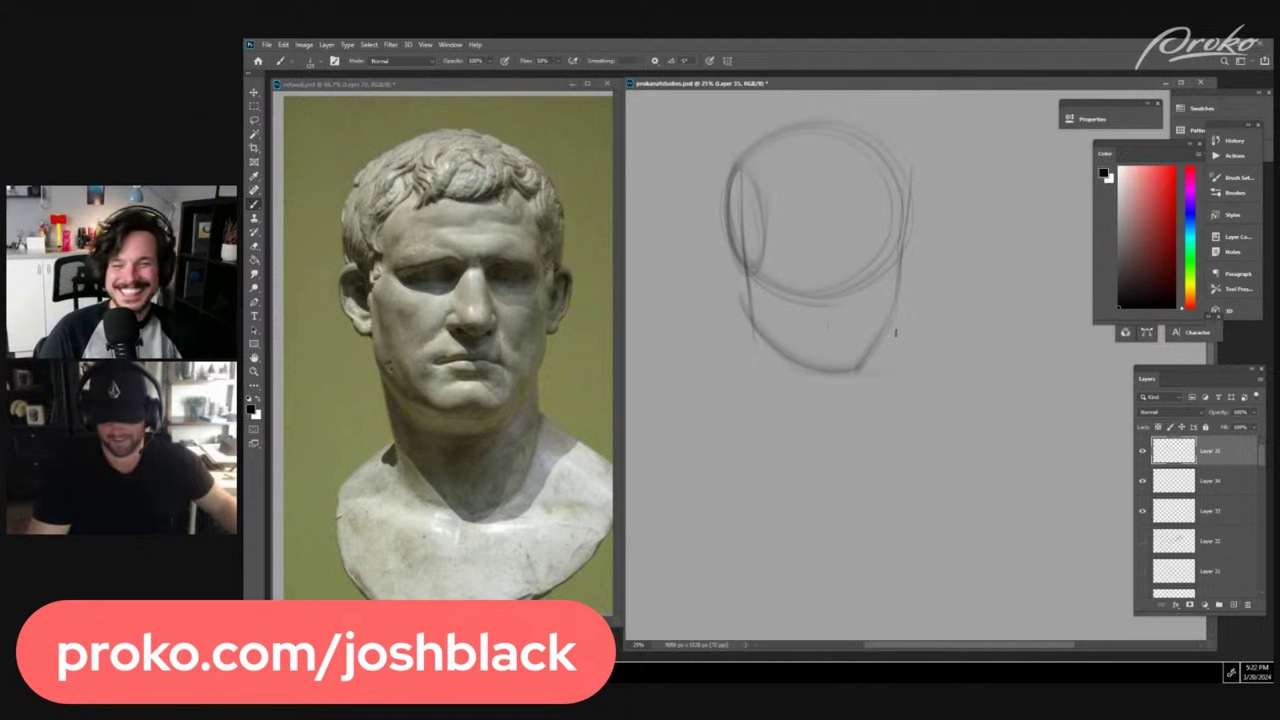
key("ctrl+z")
key("]")
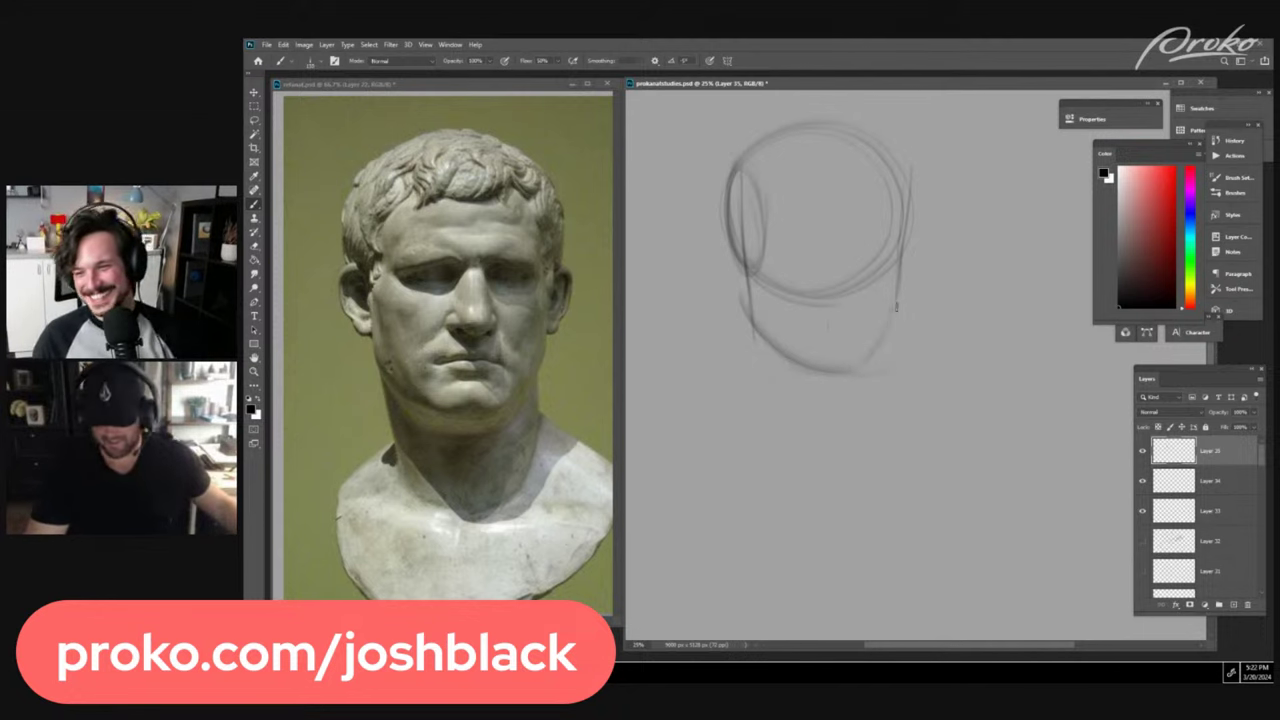
left_click_drag(863, 365, 897, 302)
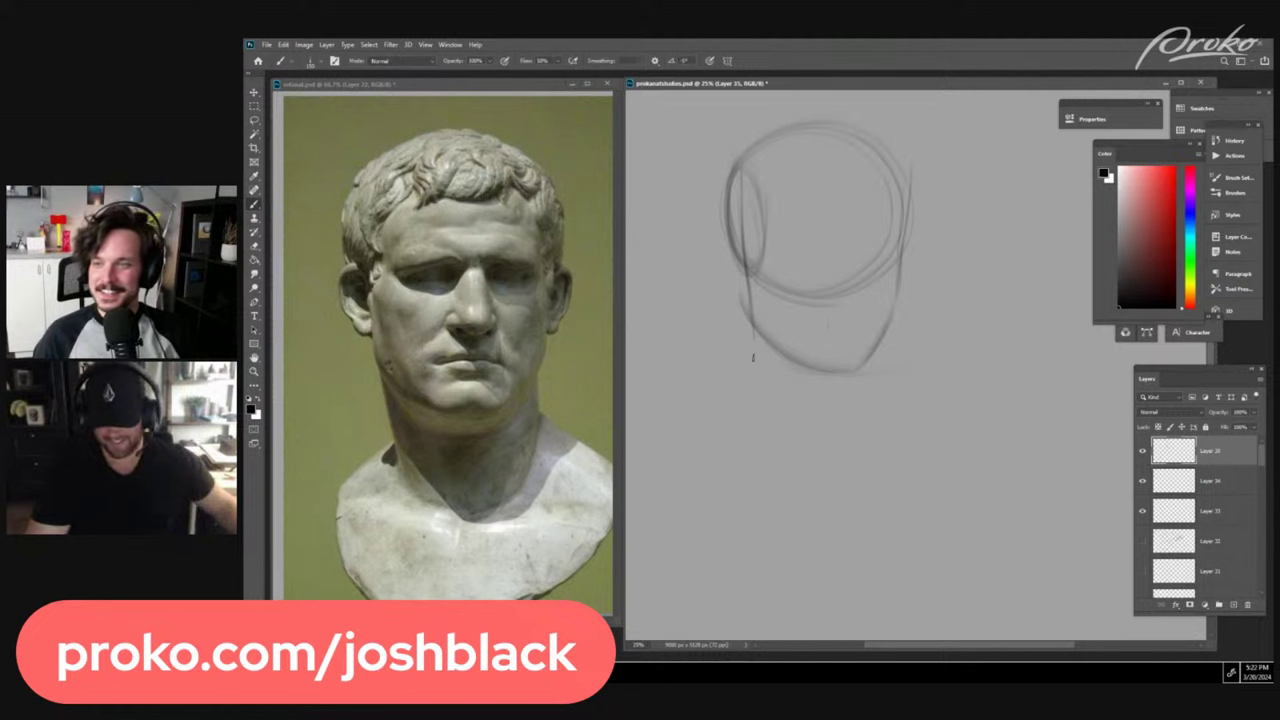
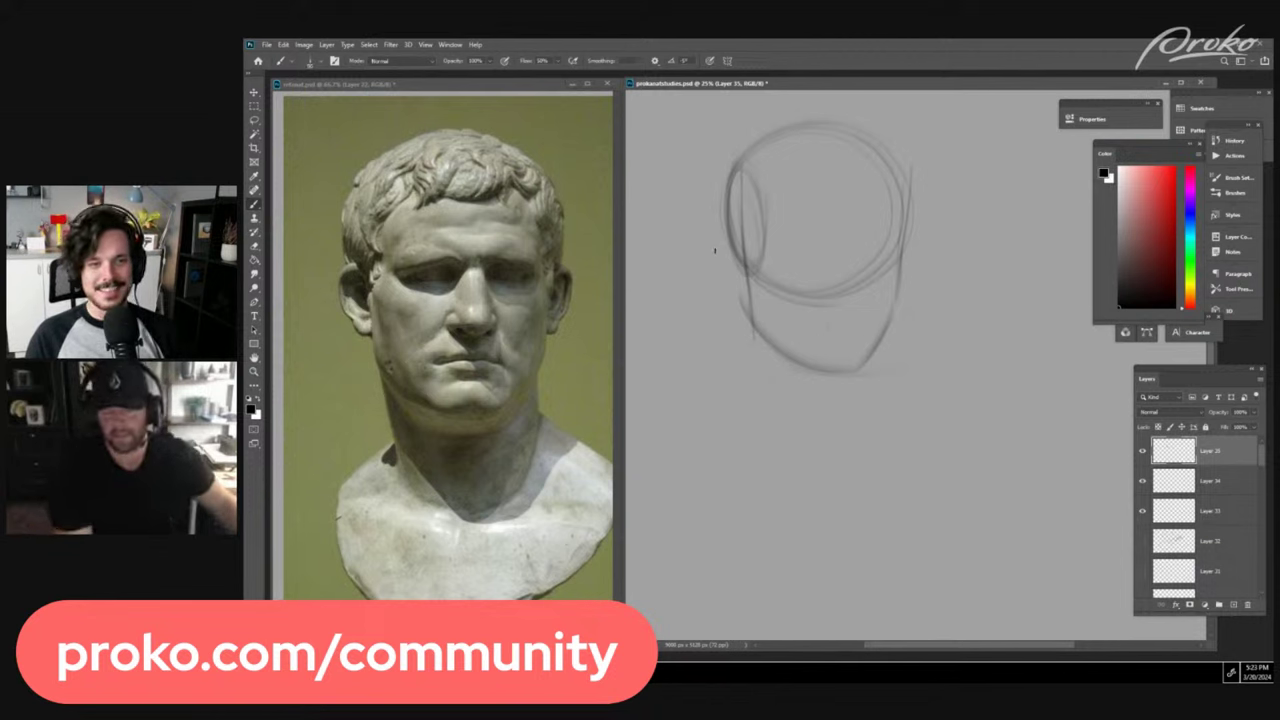
- Wrap a flat elliptical brow line around the cranium circle, extending past both sides of the head
mouse_move(725, 251)
left_mouse_down()
mouse_move(718, 224)
mouse_move(833, 221)
left_mouse_up()
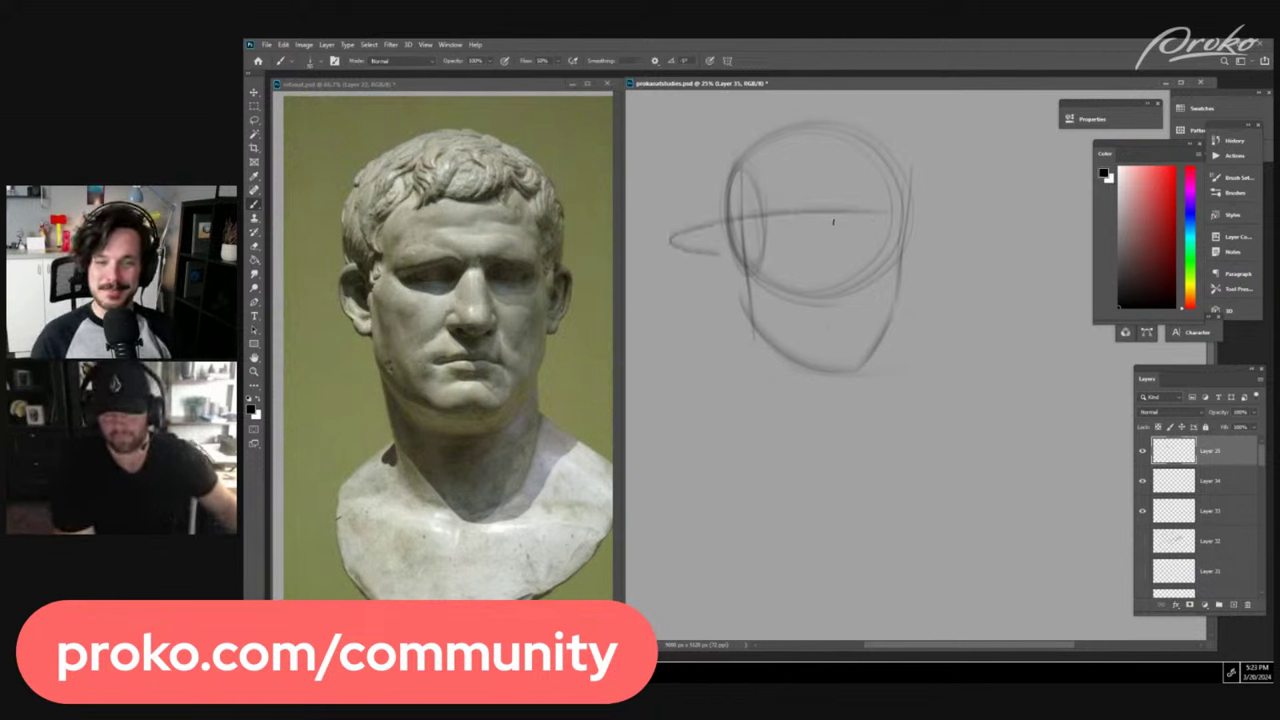
left_click_drag(745, 232, 882, 224)
mouse_move(684, 246)
left_mouse_down()
mouse_move(798, 228)
mouse_move(940, 235)
left_mouse_up()
left_click_drag(738, 222, 955, 237)
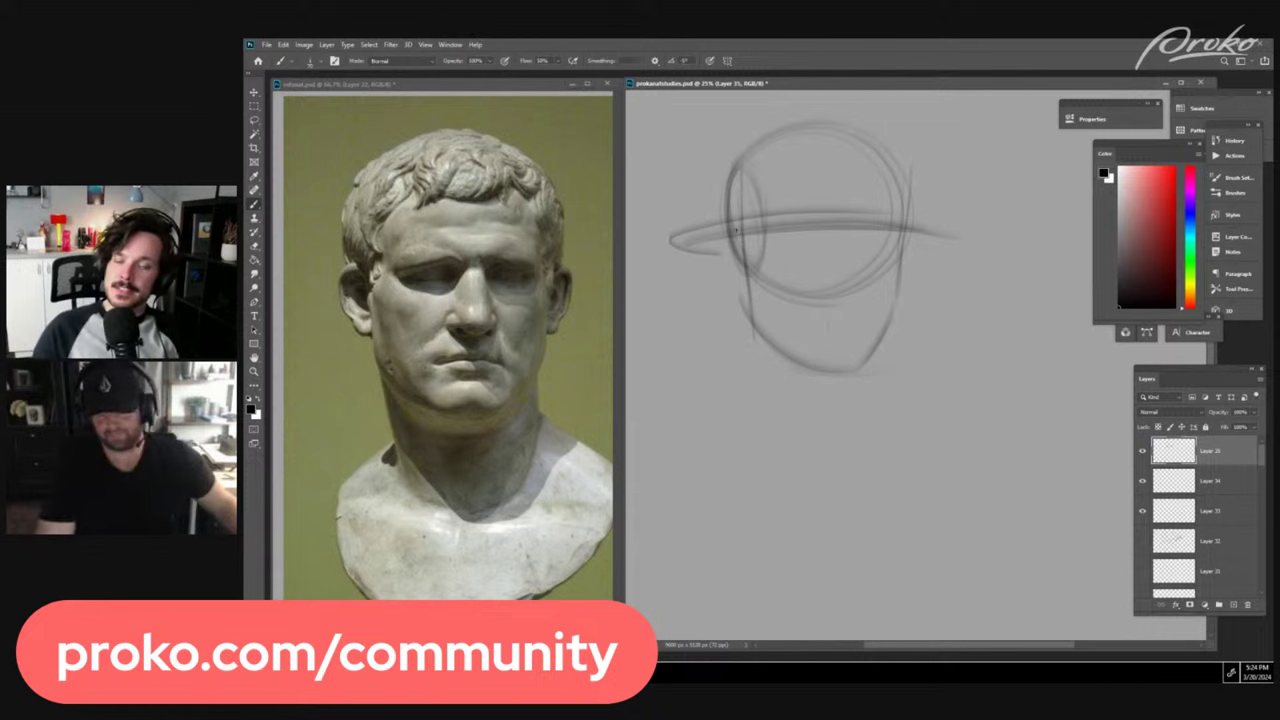
- Sketch the outer curves of both ears, descending from the brow line on each side of the head
mouse_move(732, 224)
left_mouse_down()
mouse_move(719, 252)
mouse_move(731, 220)
mouse_move(746, 284)
mouse_move(727, 220)
mouse_move(716, 278)
left_mouse_up()
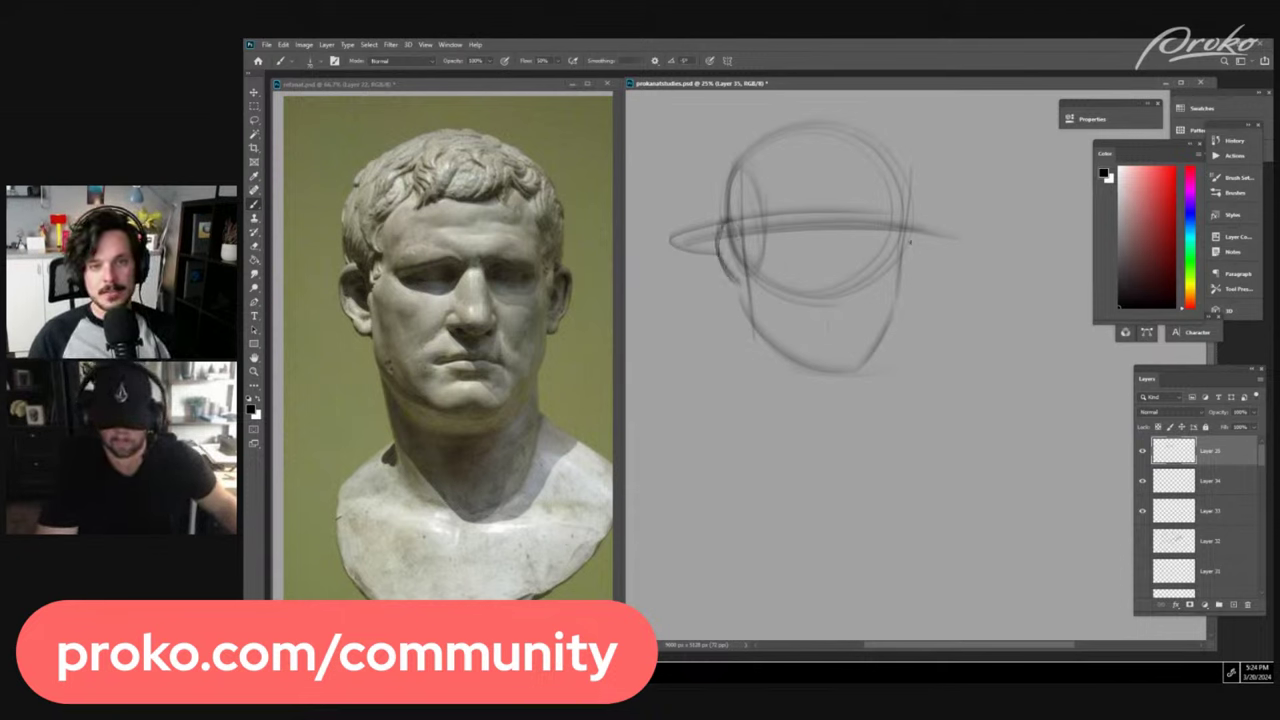
left_click_drag(912, 234, 902, 288)
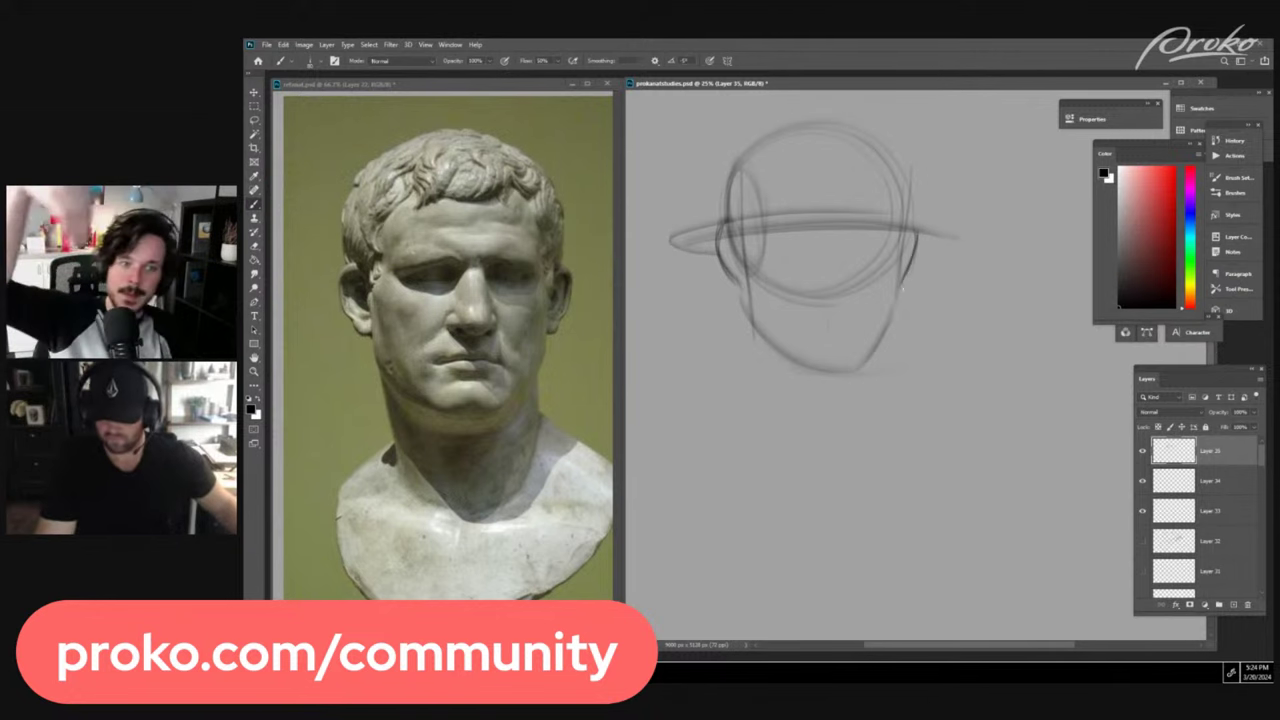
left_click_drag(916, 240, 908, 289)
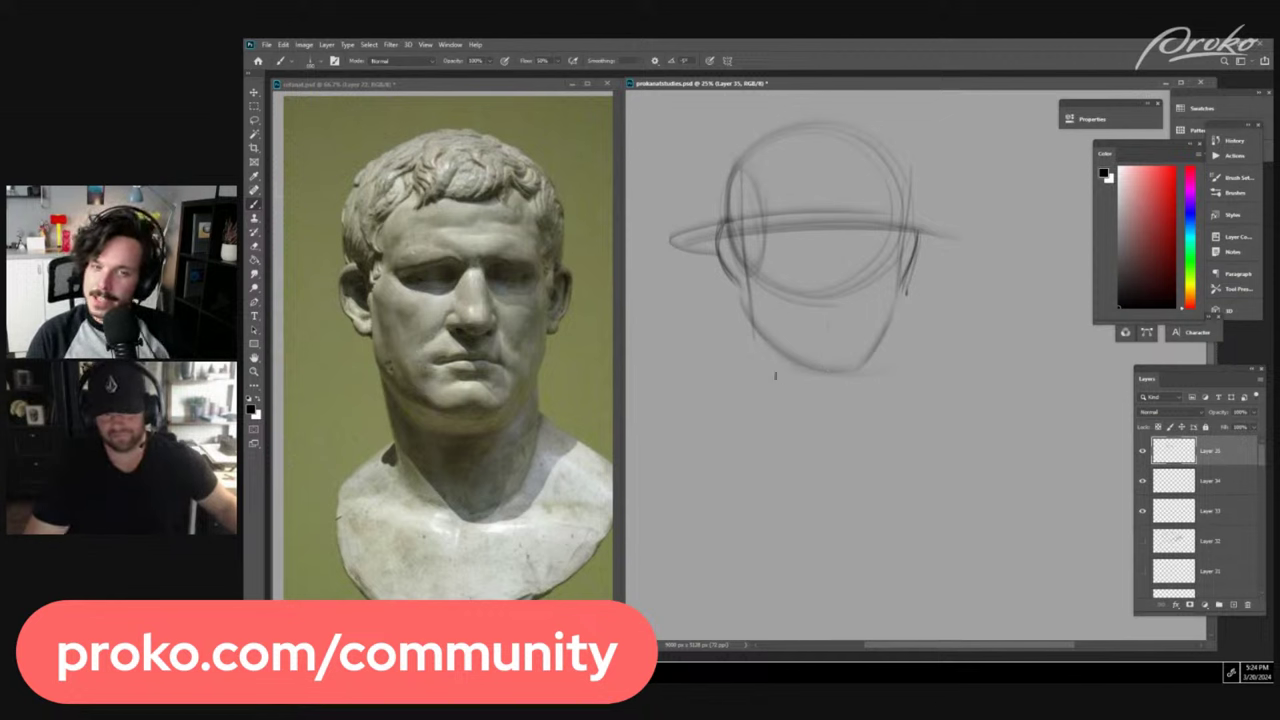
- Sketch the neck with a long diagonal line from the near jaw and a short line below the far jaw
left_click_drag(755, 308, 782, 410)
left_click_drag(757, 330, 797, 456)
left_click_drag(762, 362, 785, 458)
left_click_drag(886, 340, 895, 385)
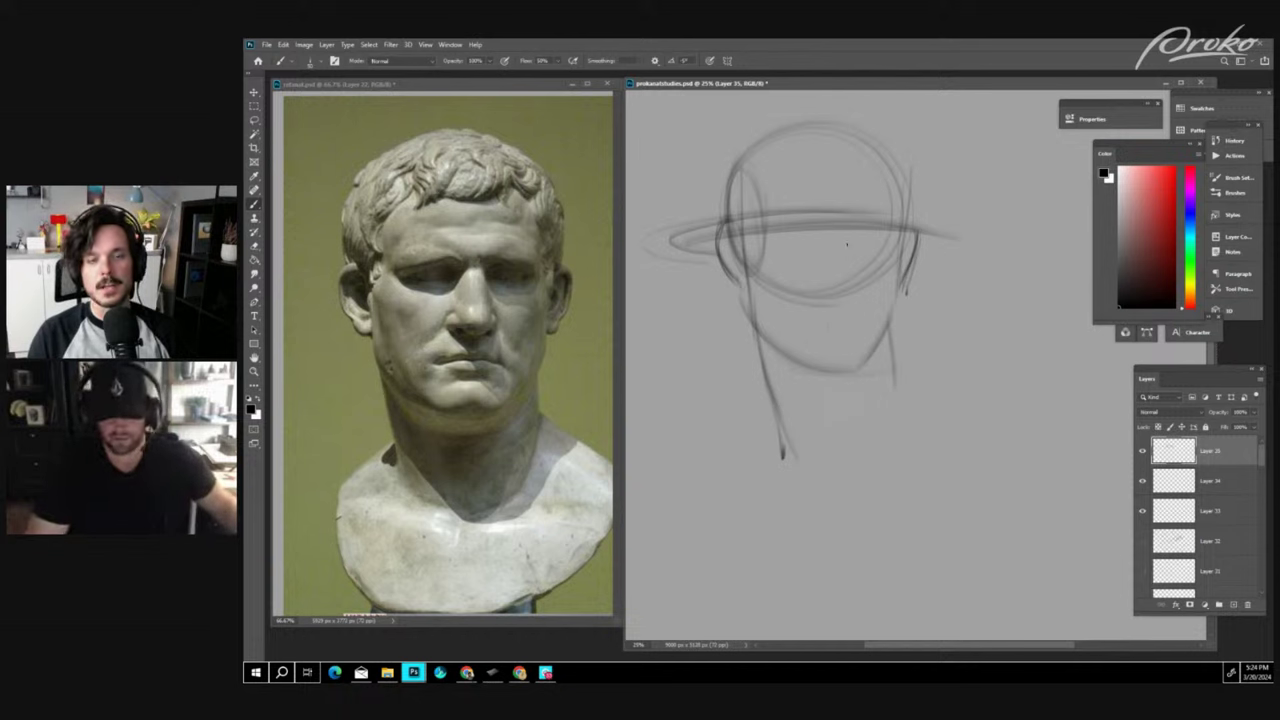
- Reinforce the brow line, draw a vertical center line down the face to the chin, and darken the chin curve
mouse_move(797, 238)
left_mouse_down()
mouse_move(866, 241)
mouse_move(762, 238)
mouse_move(907, 242)
left_mouse_up()
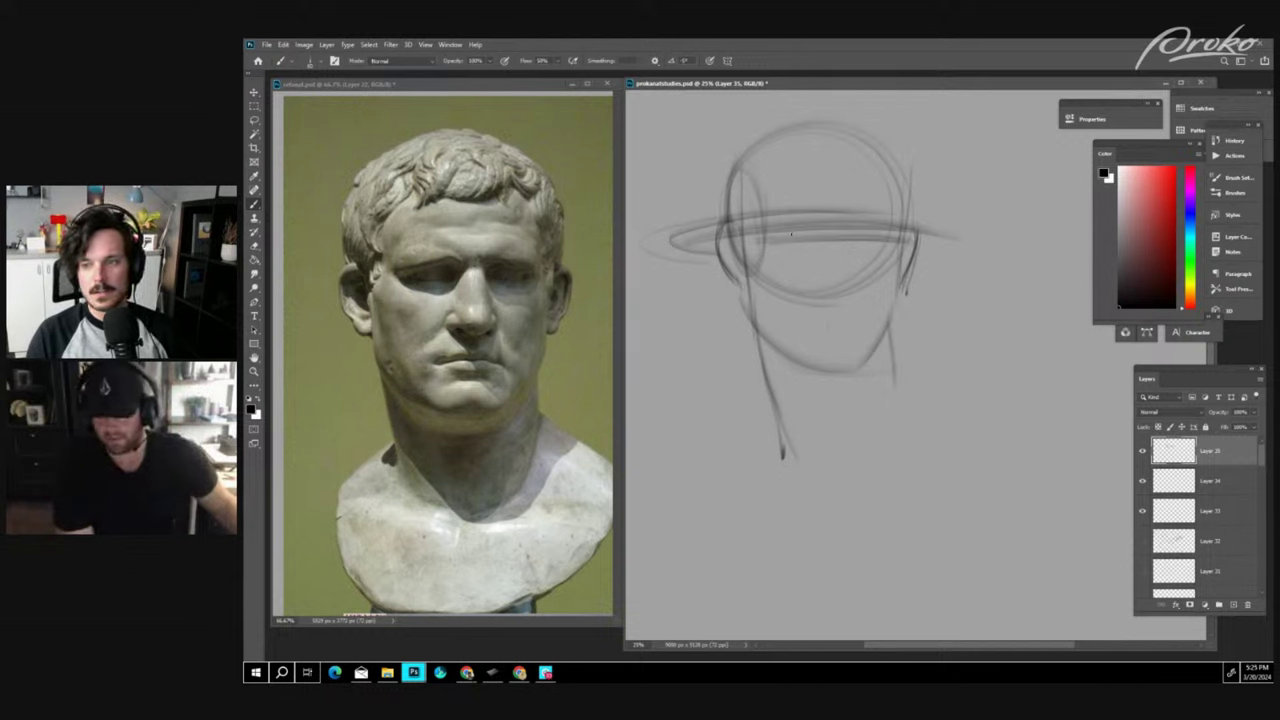
left_click_drag(791, 234, 900, 236)
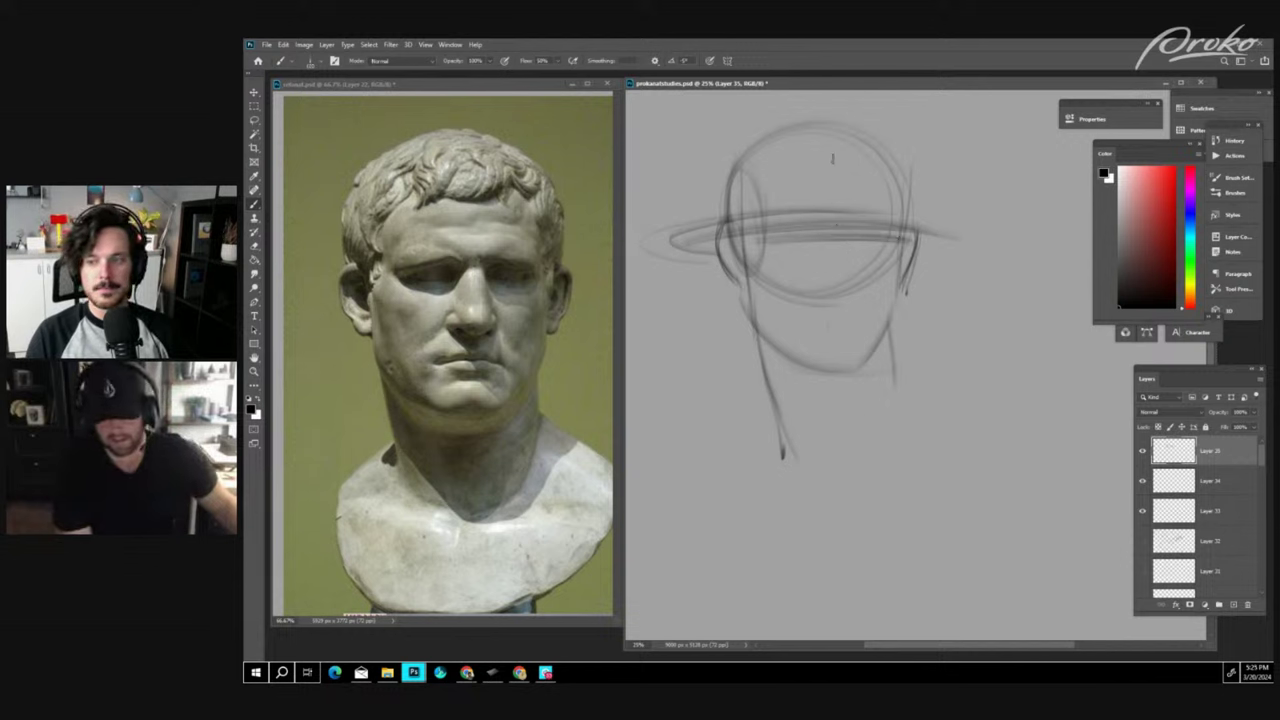
left_click_drag(838, 168, 841, 370)
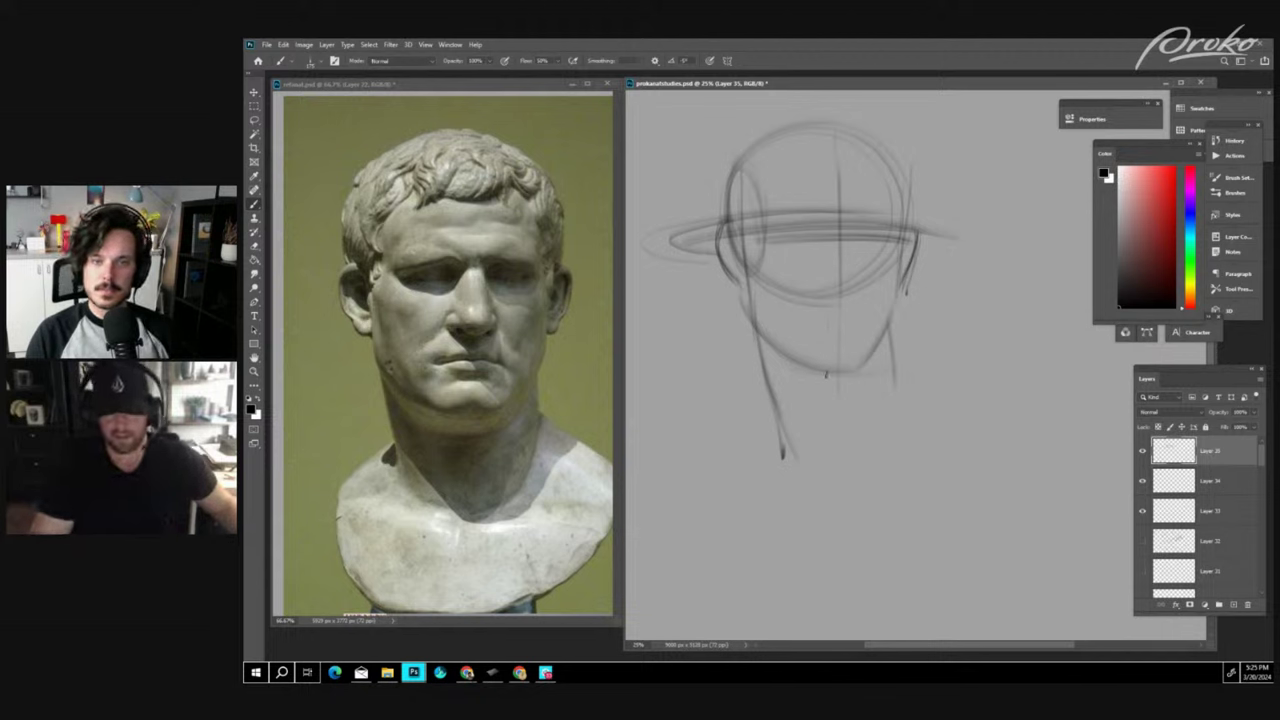
mouse_move(829, 371)
left_mouse_down()
mouse_move(858, 366)
mouse_move(820, 370)
mouse_move(852, 354)
left_mouse_up()
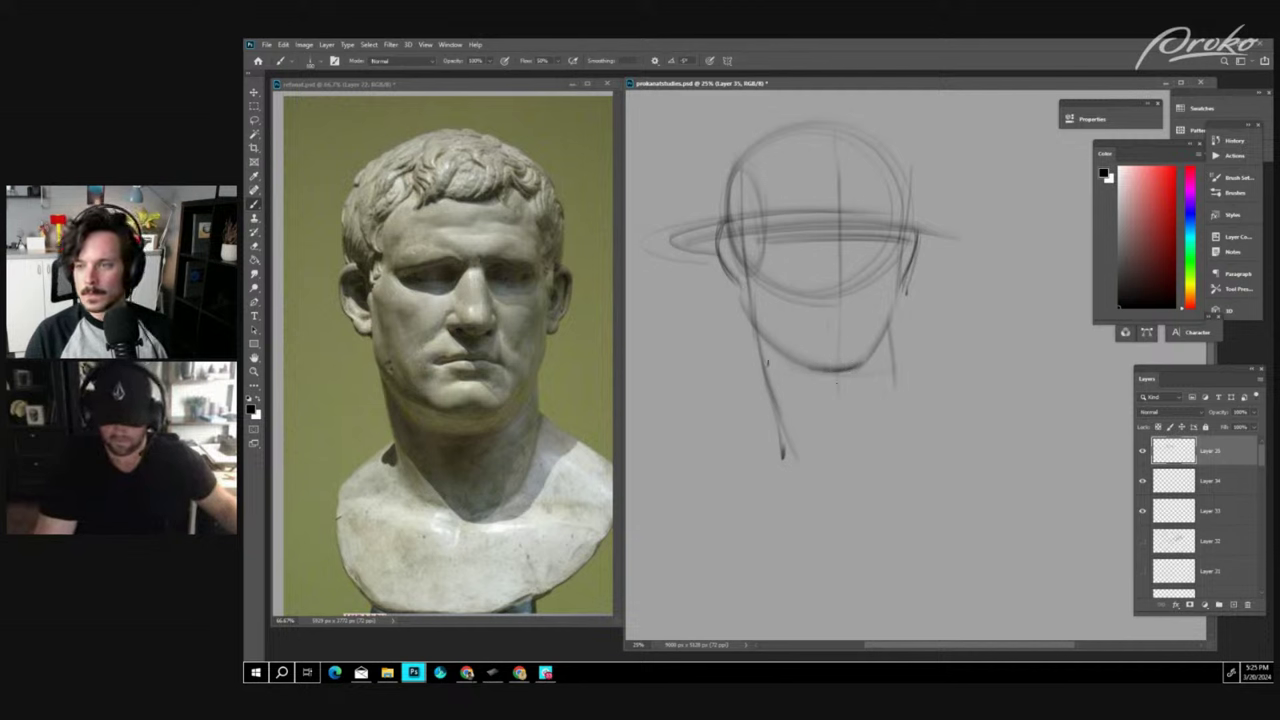
- Extend the neck to the pit of the neck and block in the shoulders, collarbone line and curved lower edge of the bust
left_click_drag(760, 338, 810, 482)
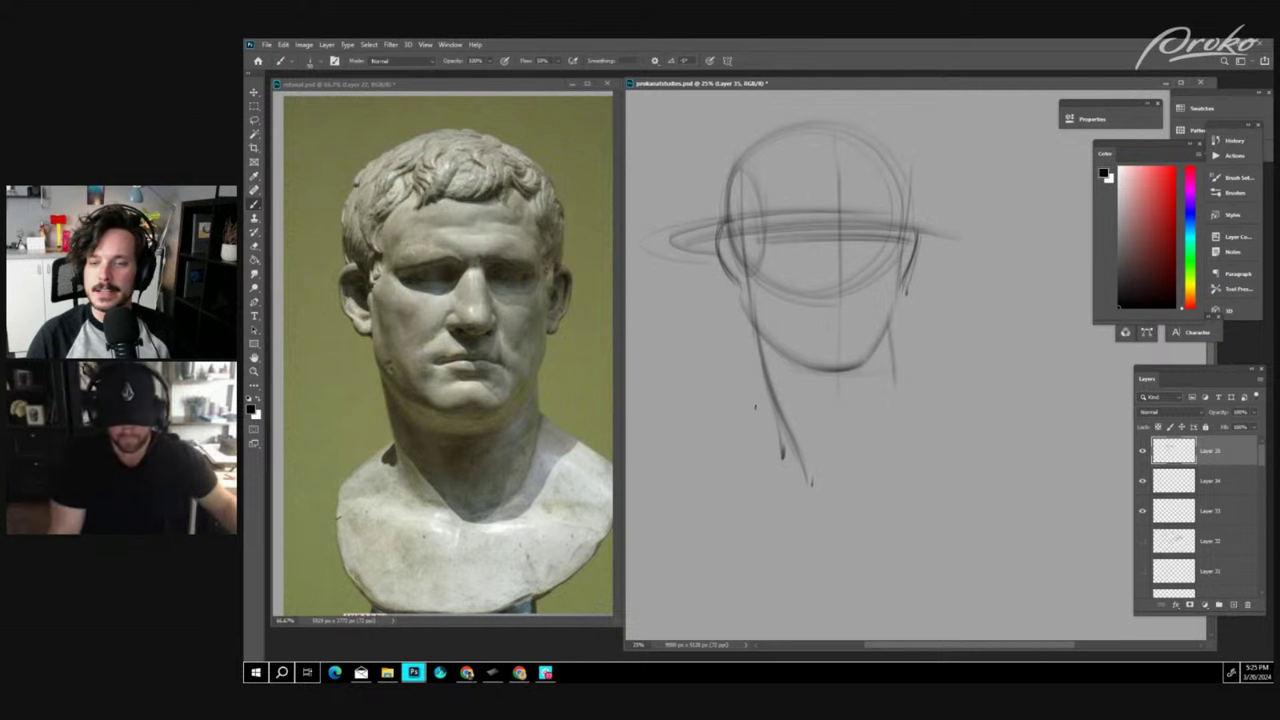
mouse_move(768, 396)
left_mouse_down()
mouse_move(683, 439)
mouse_move(769, 397)
mouse_move(687, 449)
mouse_move(812, 486)
left_mouse_up()
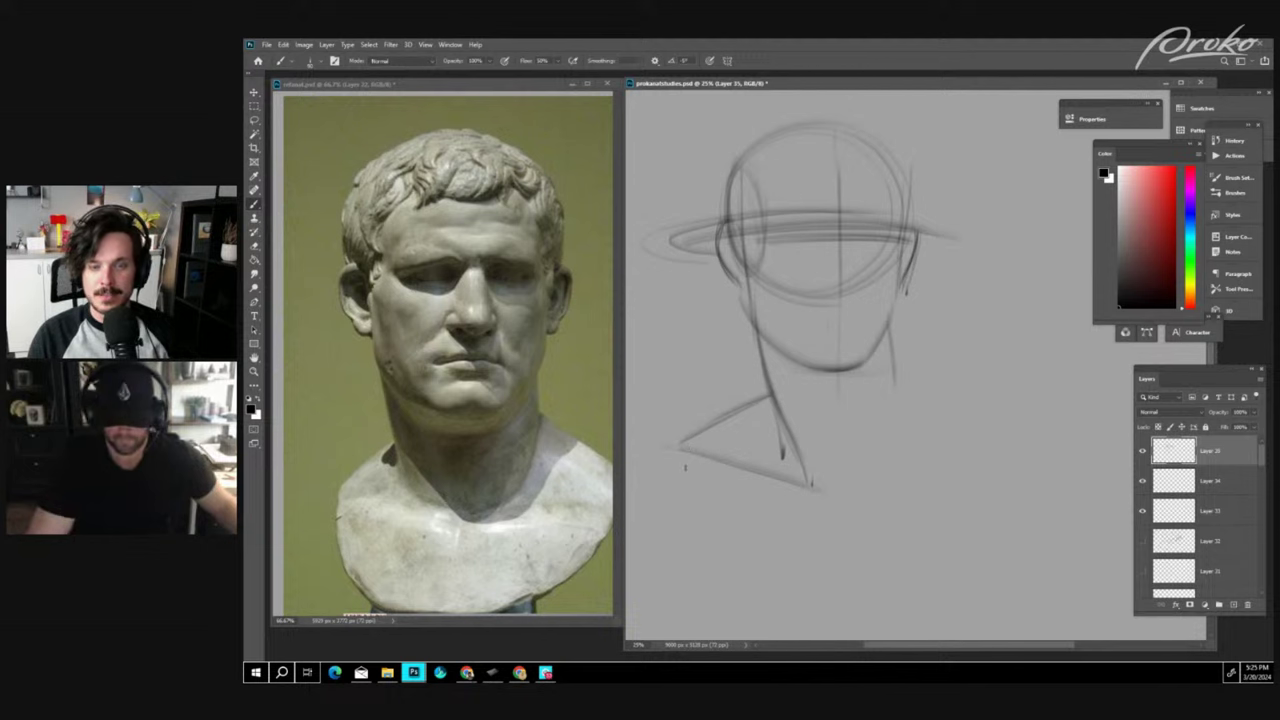
mouse_move(681, 541)
left_mouse_down()
mouse_move(694, 410)
mouse_move(683, 520)
mouse_move(748, 595)
mouse_move(966, 566)
left_mouse_up()
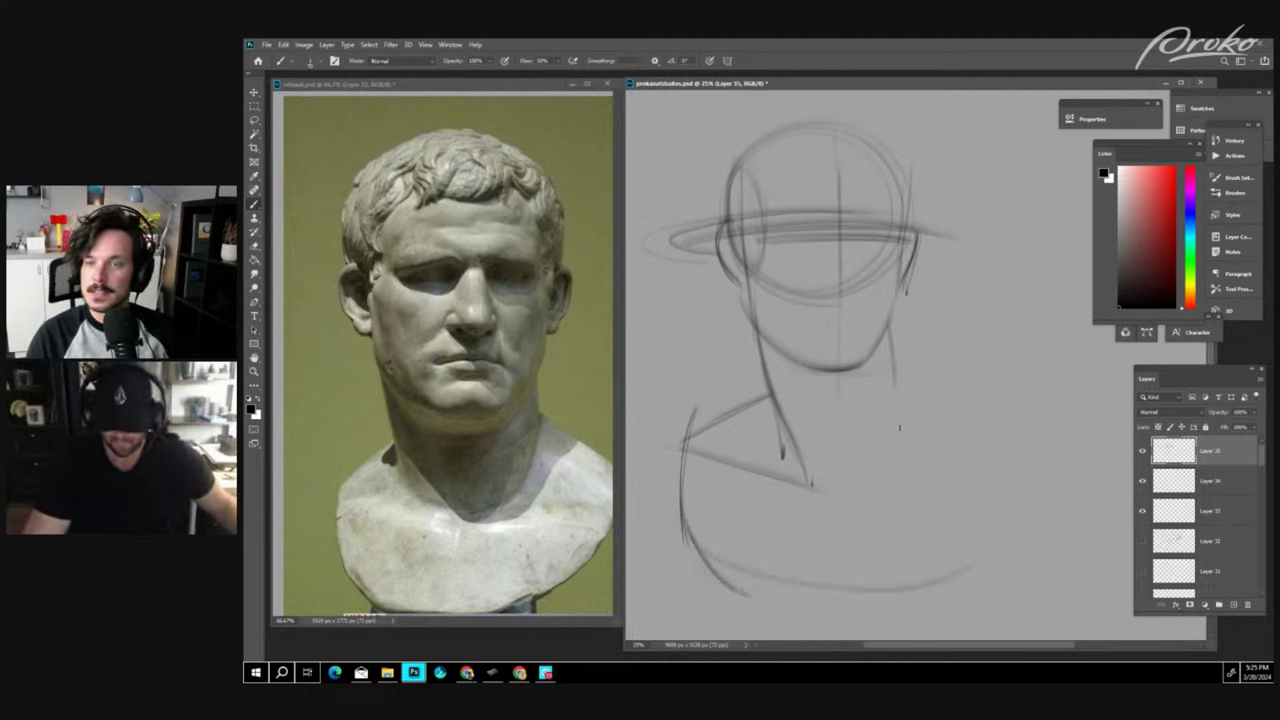
left_click_drag(893, 382, 1018, 464)
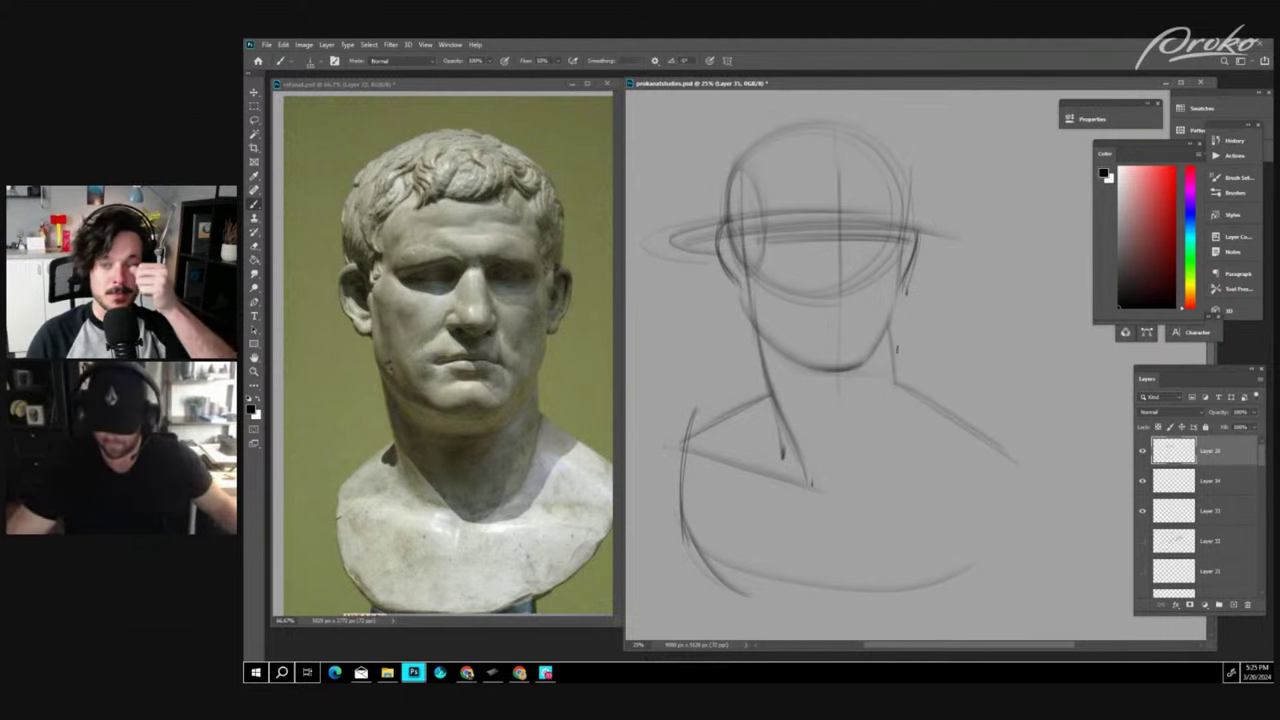
mouse_move(897, 384)
left_mouse_down()
mouse_move(861, 476)
mouse_move(829, 484)
left_mouse_up()
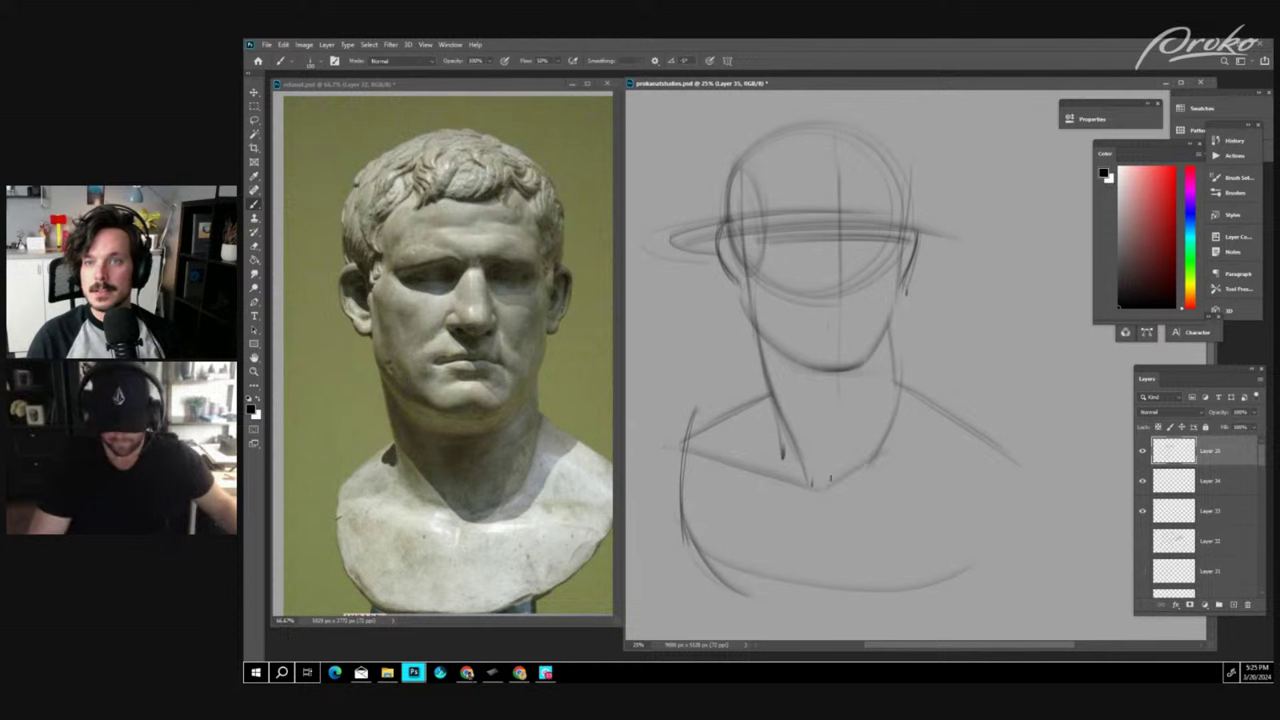
left_click_drag(886, 436, 828, 484)
- Strengthen the far contour of the head from the temple past the ear to the jaw
left_click_drag(900, 308, 862, 373)
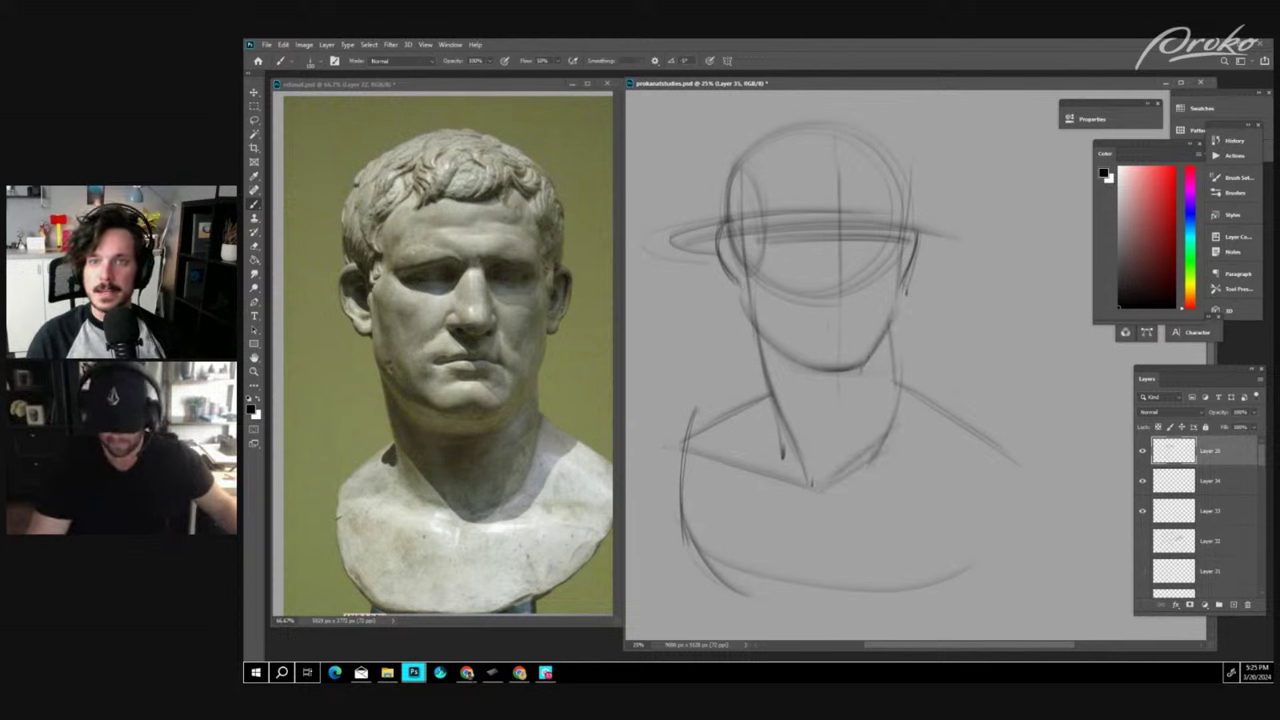
left_click_drag(910, 220, 895, 322)
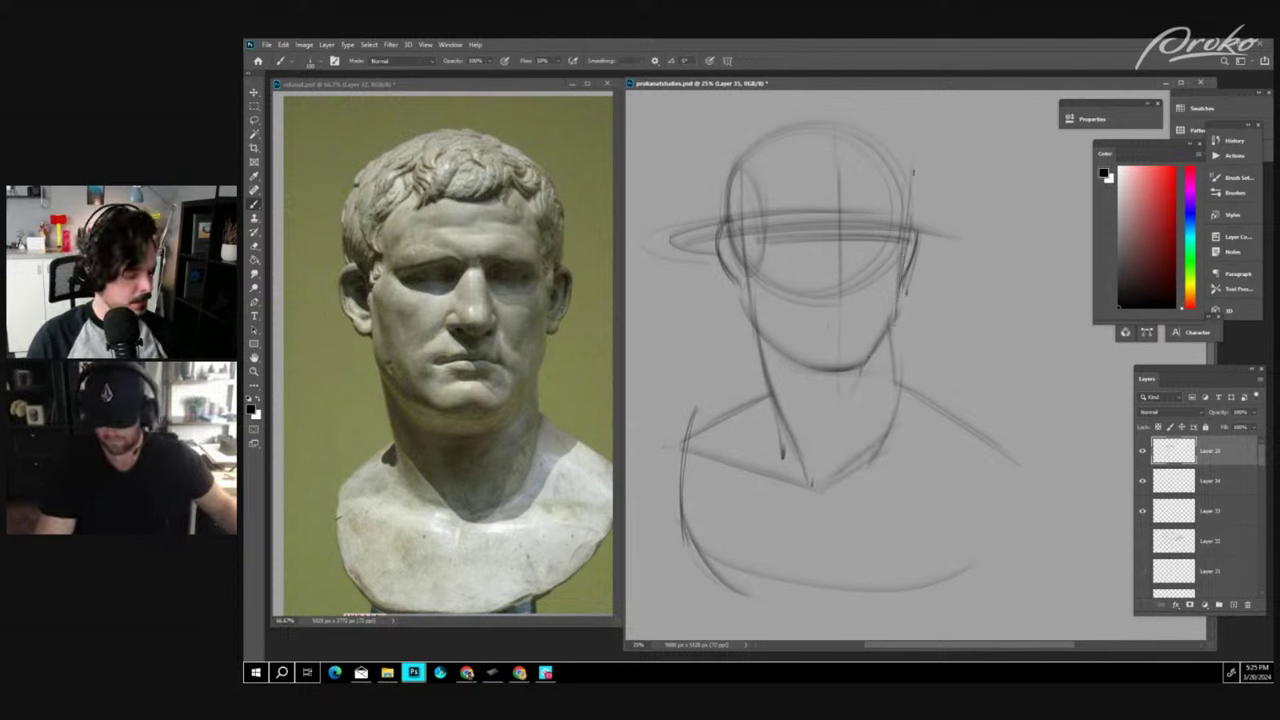
left_click_drag(912, 170, 908, 231)
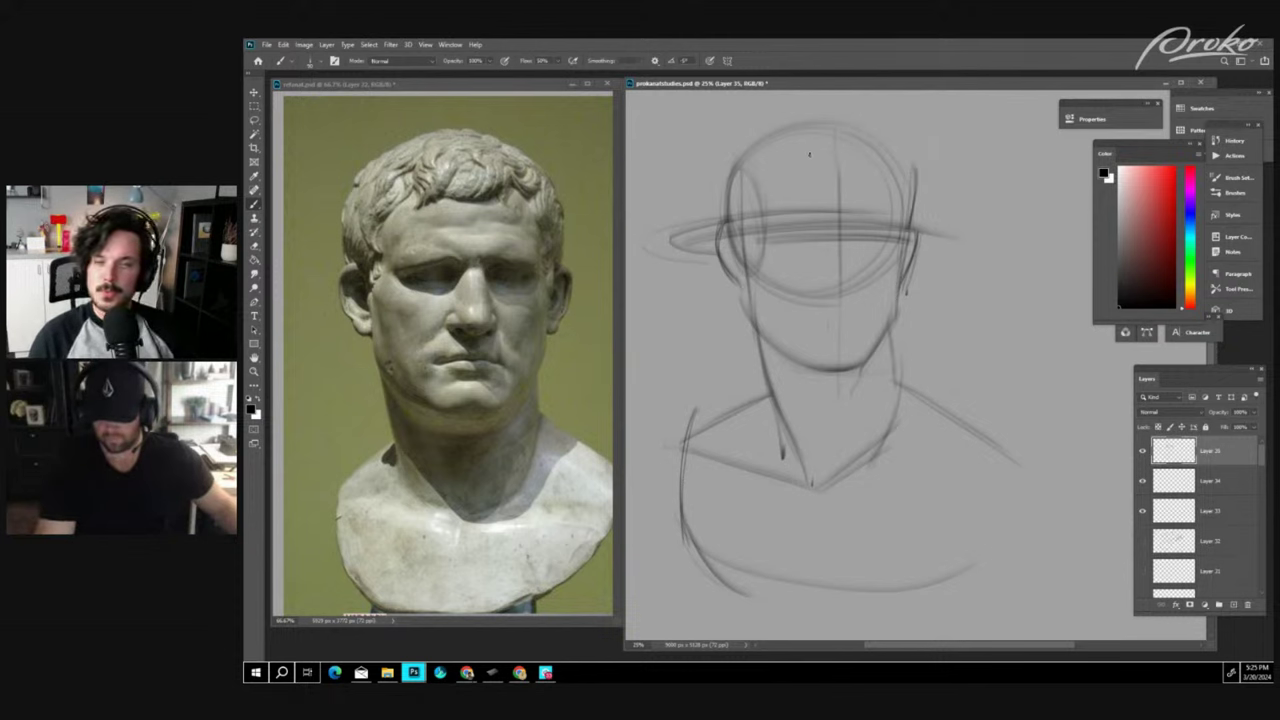
- Mark the front hairline on the forehead and the brow corner leading down the nose beside the center line
mouse_move(810, 153)
left_mouse_down()
mouse_move(862, 156)
mouse_move(857, 147)
left_mouse_up()
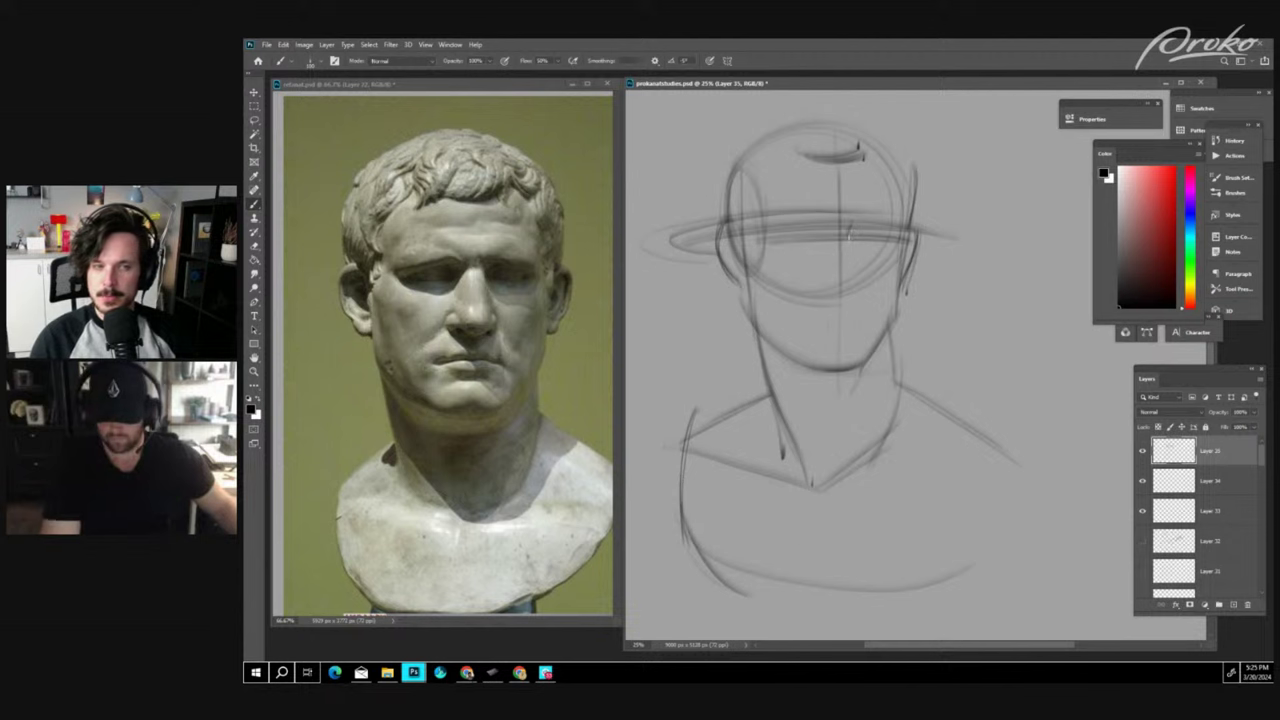
mouse_move(848, 236)
left_mouse_down()
mouse_move(850, 290)
mouse_move(848, 268)
left_mouse_up()
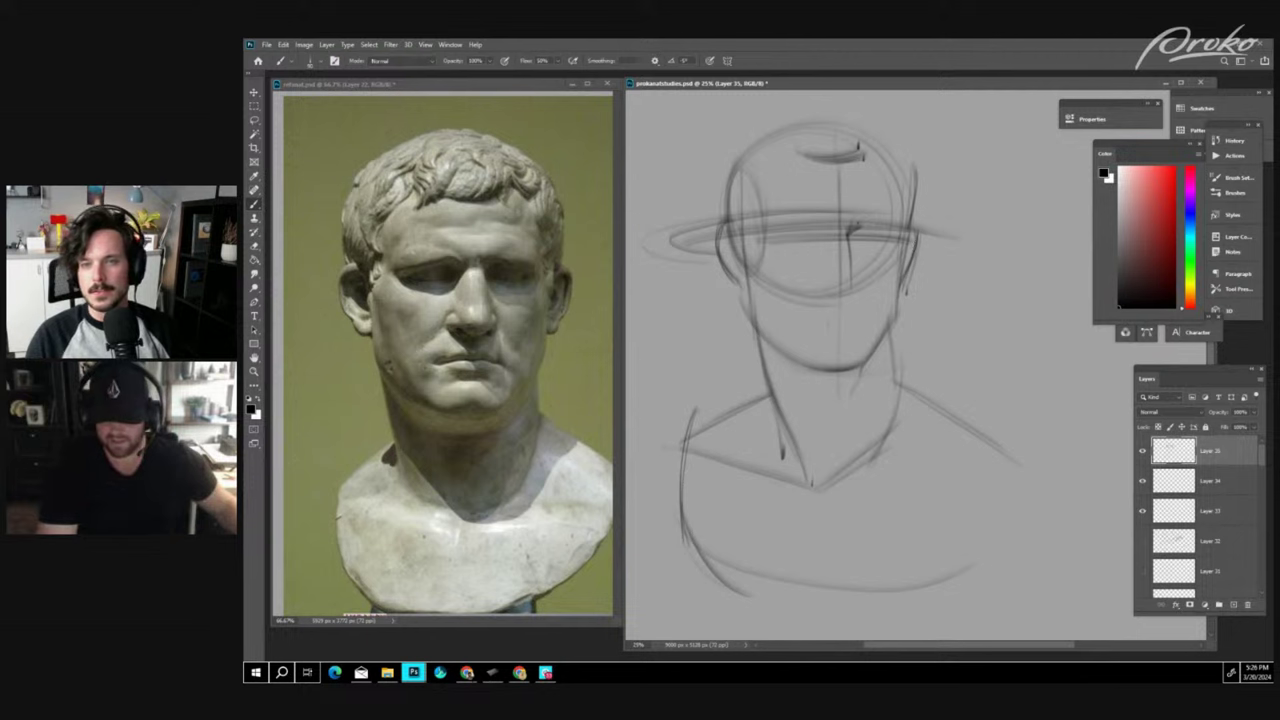
left_click_drag(848, 226, 852, 234)
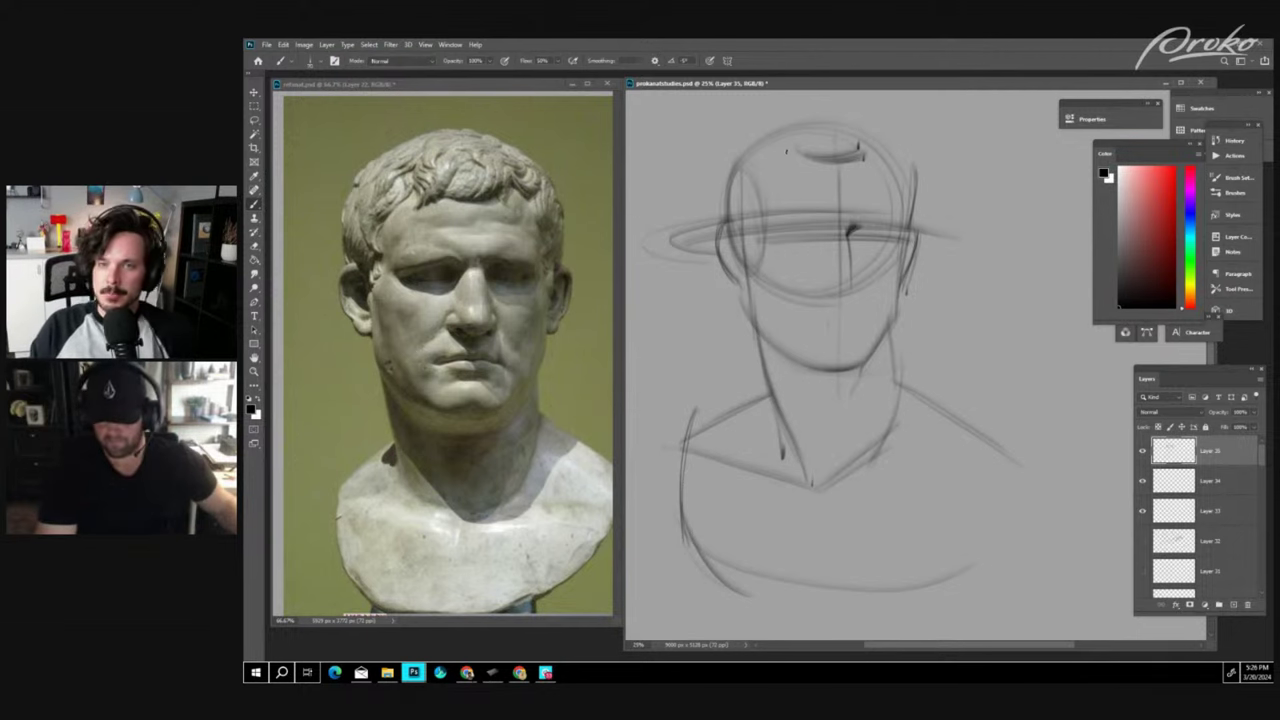
- Sketch the jagged fringe across the forehead and rough in the outer contour of the hair over the crown
mouse_move(790, 155)
left_mouse_down()
mouse_move(783, 136)
mouse_move(795, 176)
mouse_move(878, 144)
mouse_move(900, 157)
mouse_move(894, 144)
mouse_move(915, 182)
left_mouse_up()
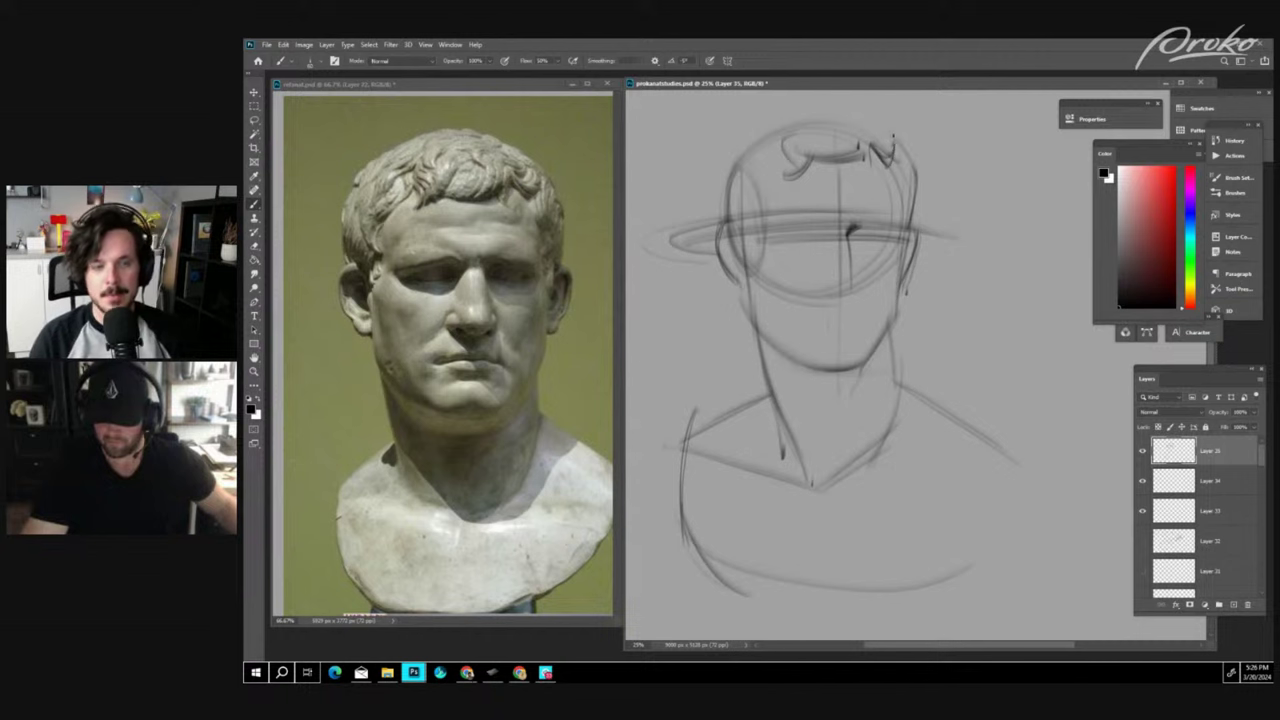
left_click_drag(895, 138, 917, 185)
left_click_drag(852, 114, 908, 139)
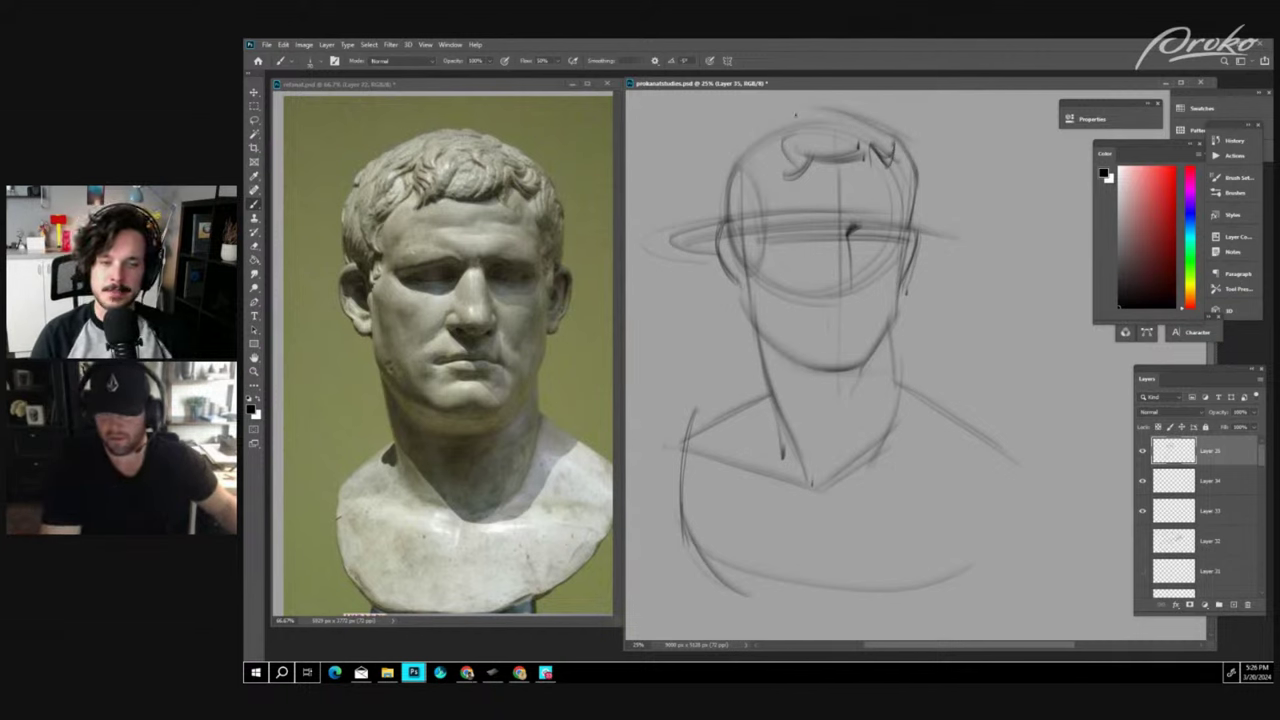
left_click_drag(734, 150, 840, 109)
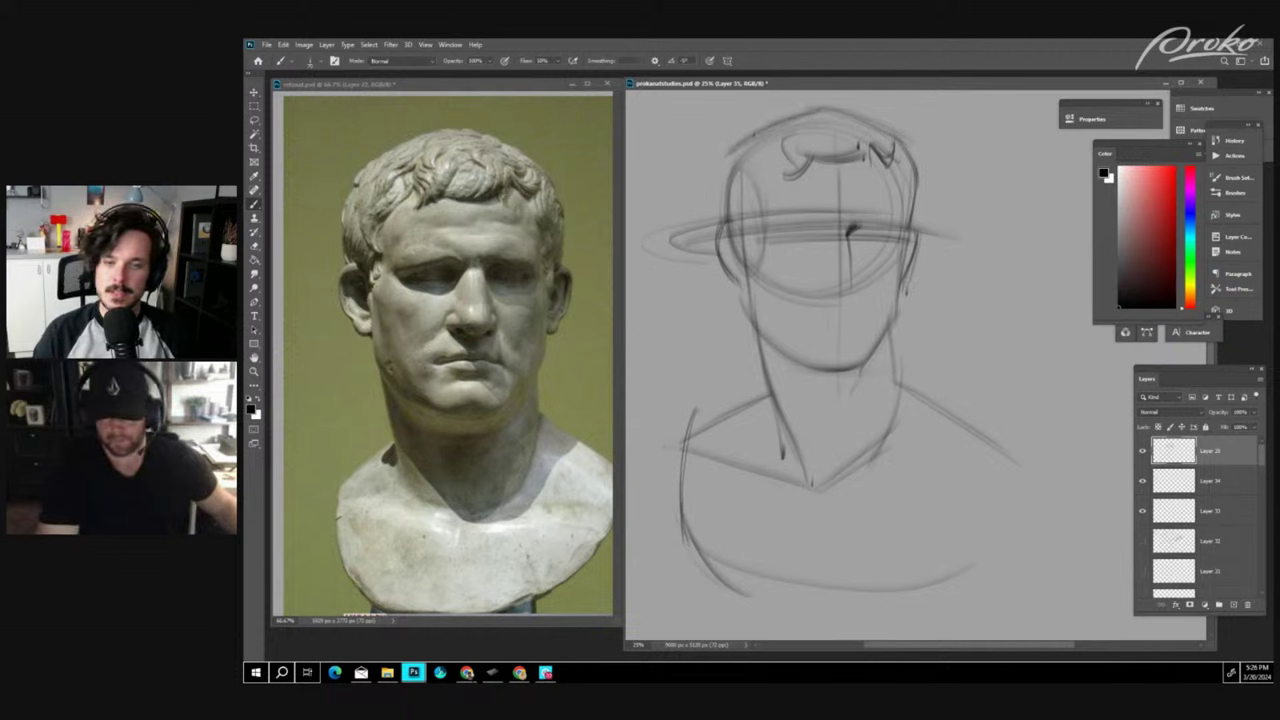
left_click_drag(742, 136, 723, 230)
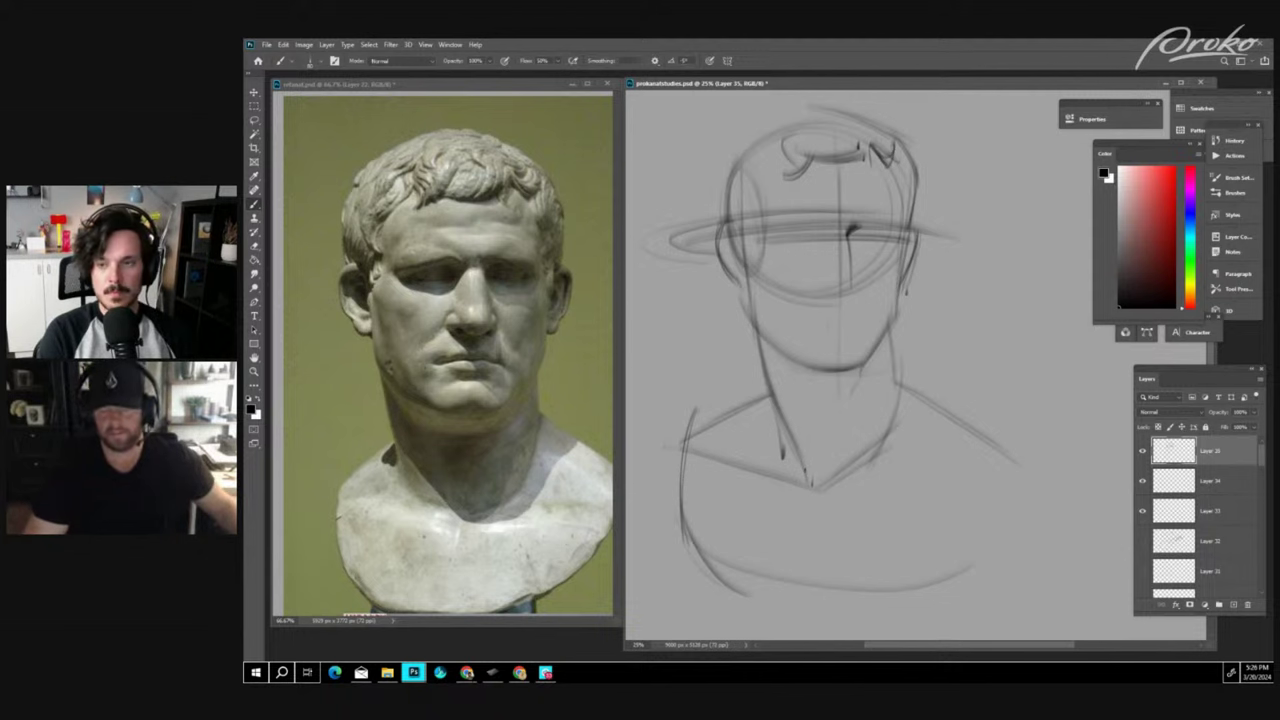
- Draw the near-side hair contour from the crown down to the temple, adding an outer bulge and sideburn in front of the ear
mouse_move(907, 339)
left_mouse_down()
mouse_move(912, 382)
mouse_move(909, 365)
left_mouse_up()
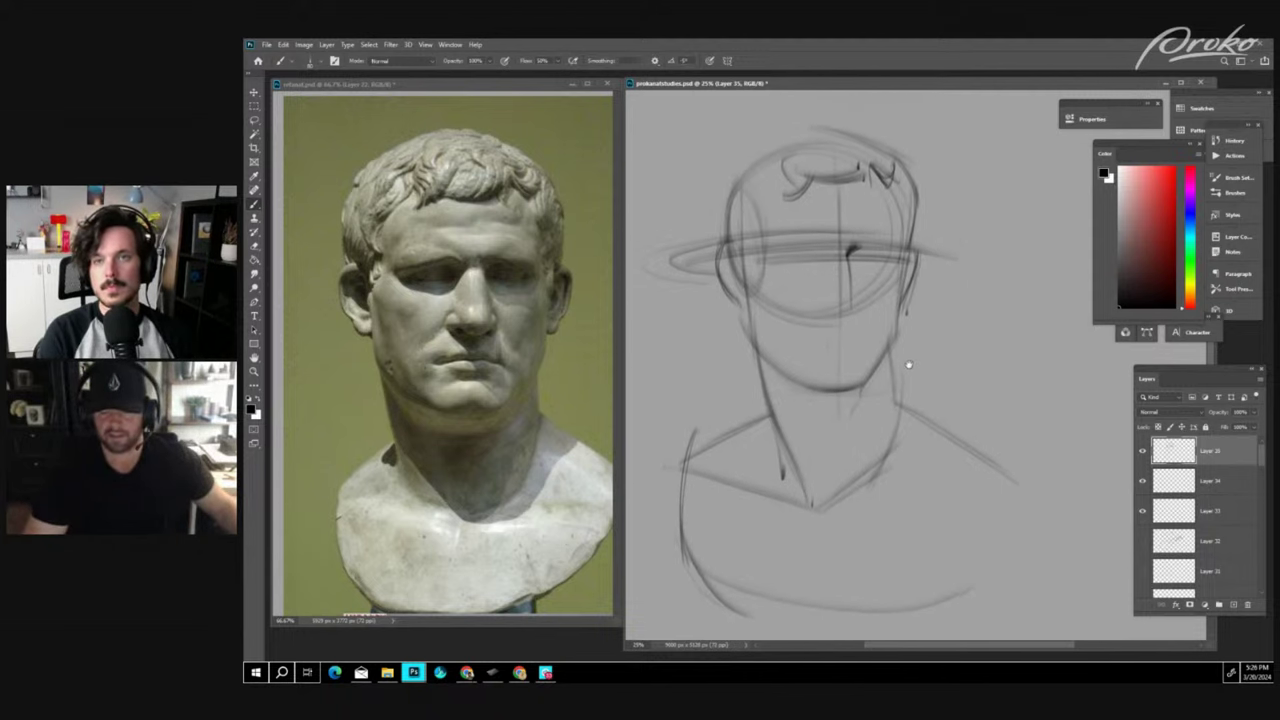
scroll(908, 365, "down", 1)
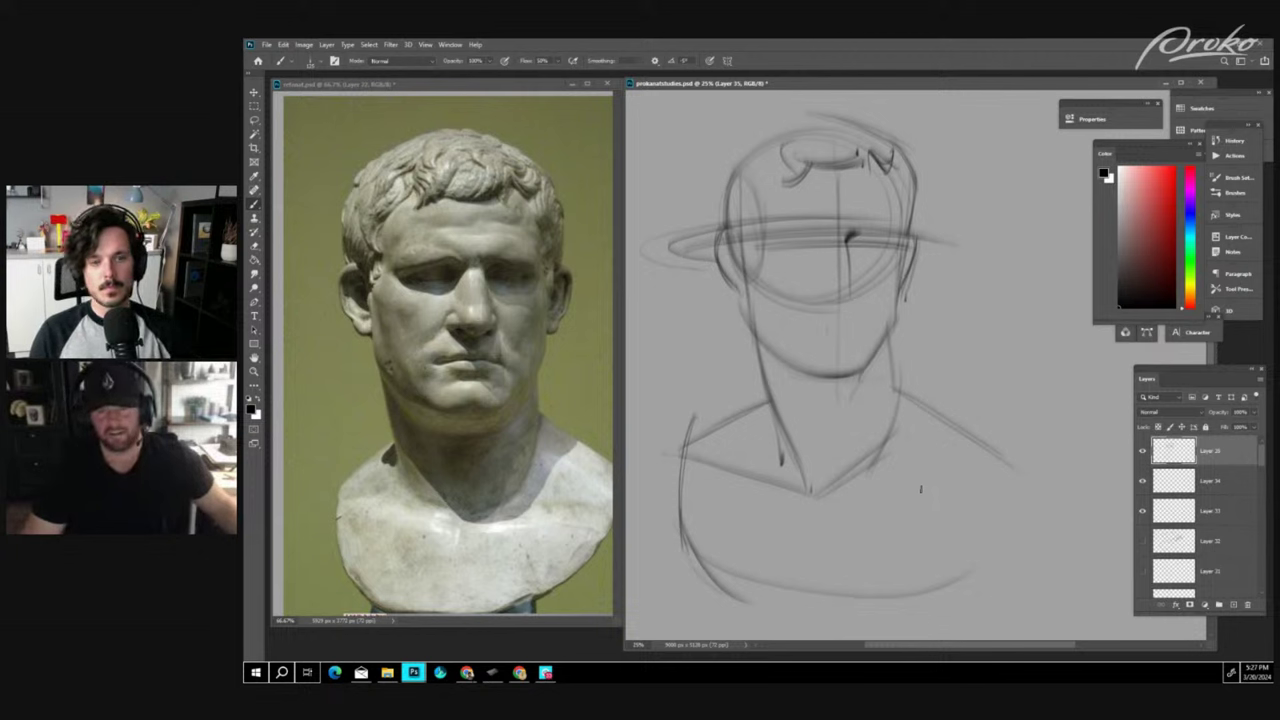
scroll(965, 475, "down", 2)
scroll(914, 464, "down", 1)
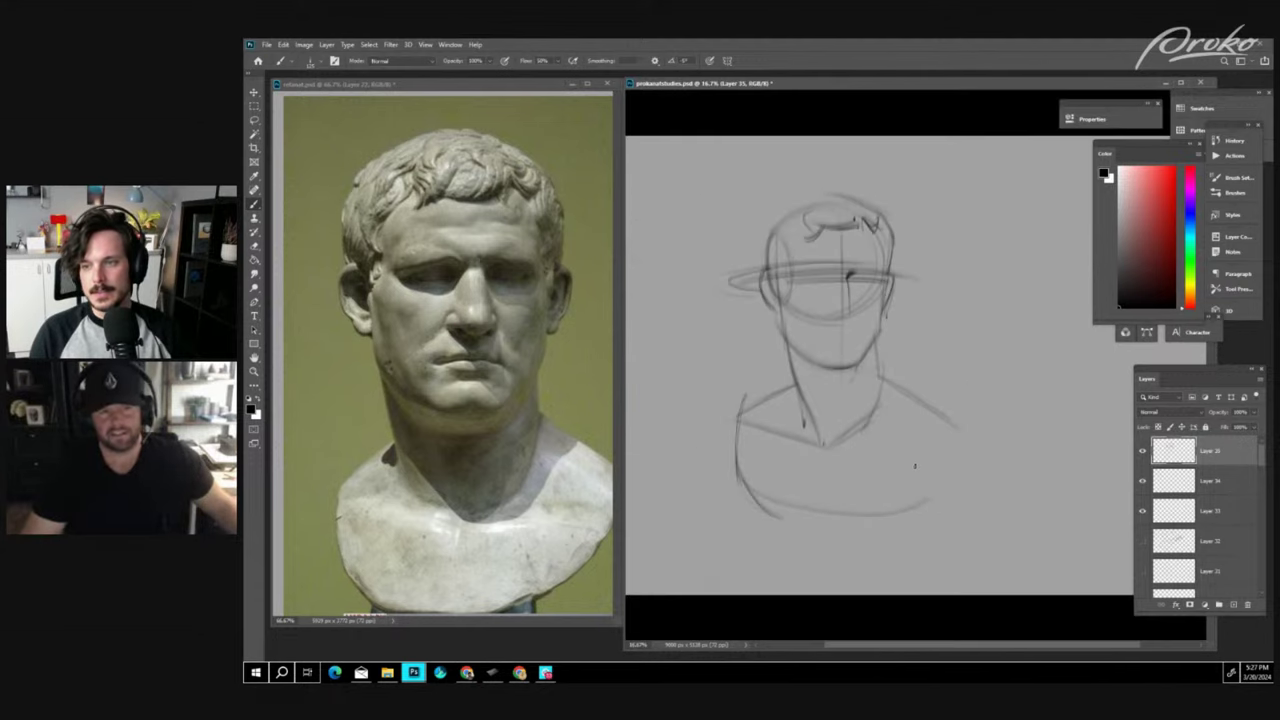
key("ctrl+plus")
left_click_drag(911, 446, 975, 461)
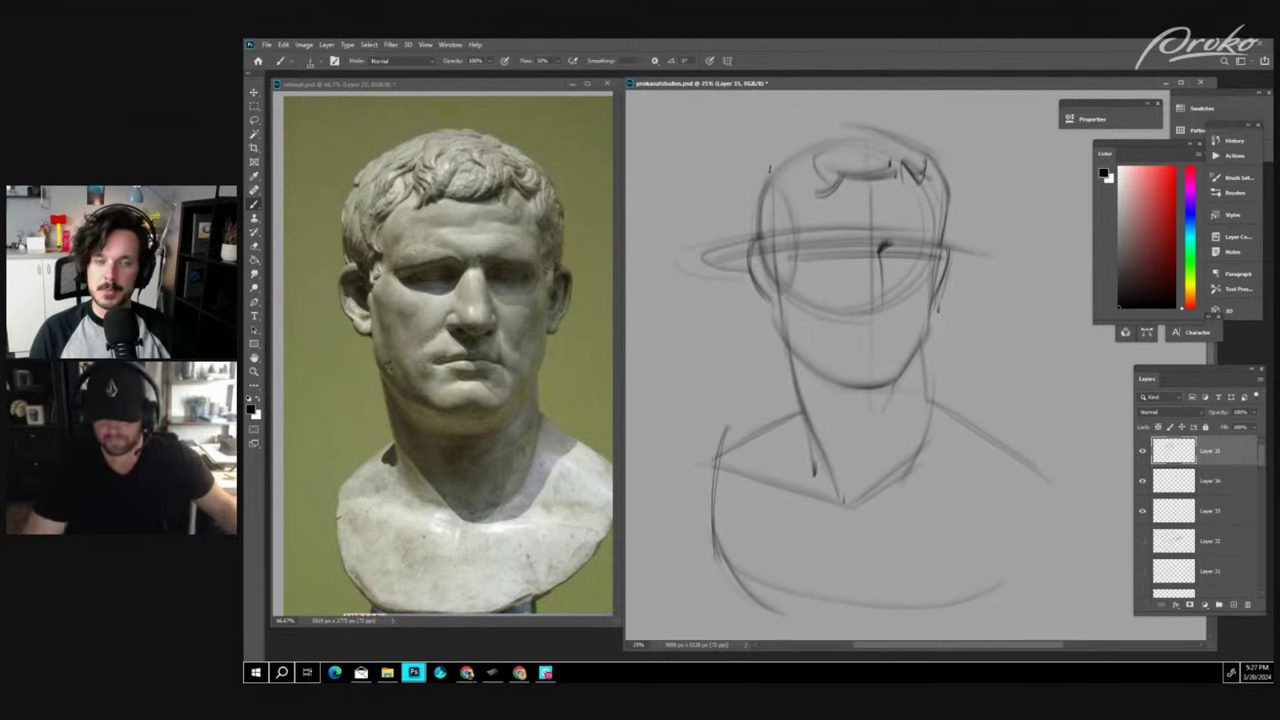
left_click_drag(766, 170, 884, 114)
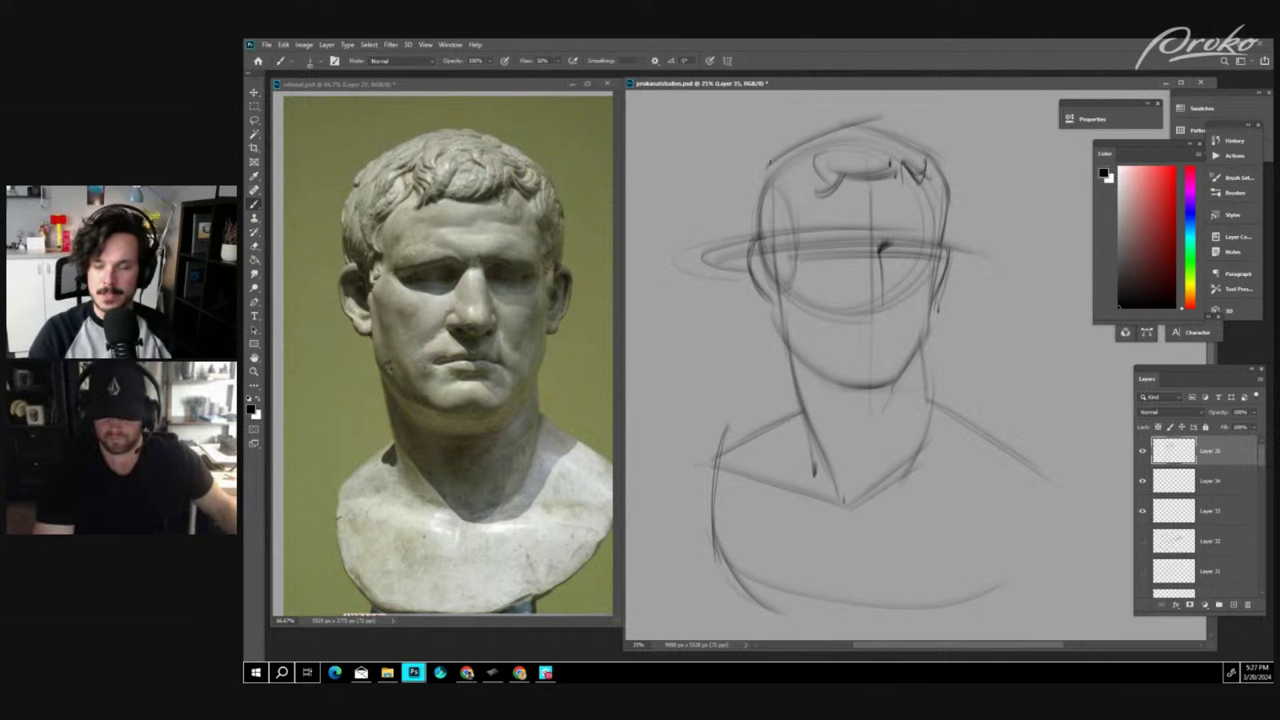
left_click_drag(768, 166, 888, 114)
left_click_drag(780, 144, 754, 218)
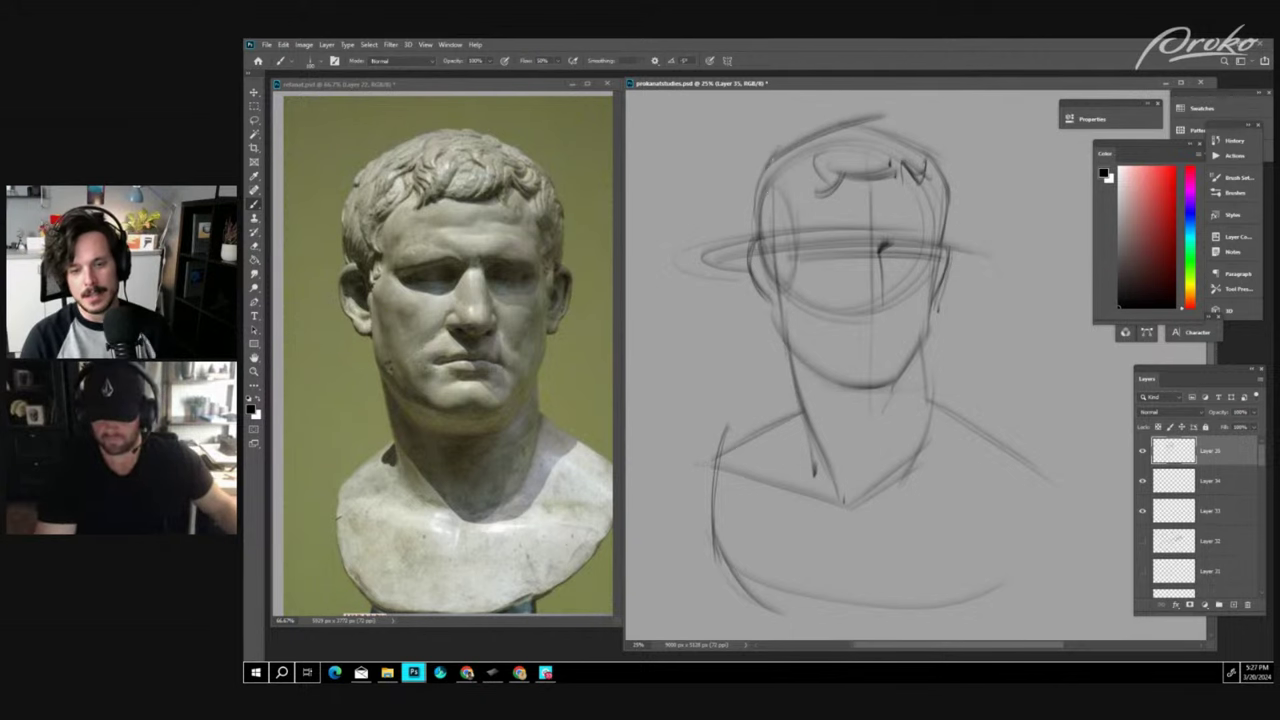
left_click_drag(766, 168, 754, 248)
mouse_move(748, 160)
left_mouse_down()
mouse_move(738, 246)
mouse_move(766, 258)
mouse_move(748, 292)
left_mouse_up()
- Define the near ear's outline and lobe, and shape the far ear's lobe, outer rim and top
mouse_move(750, 240)
left_mouse_down()
mouse_move(764, 300)
mouse_move(782, 314)
mouse_move(770, 314)
left_mouse_up()
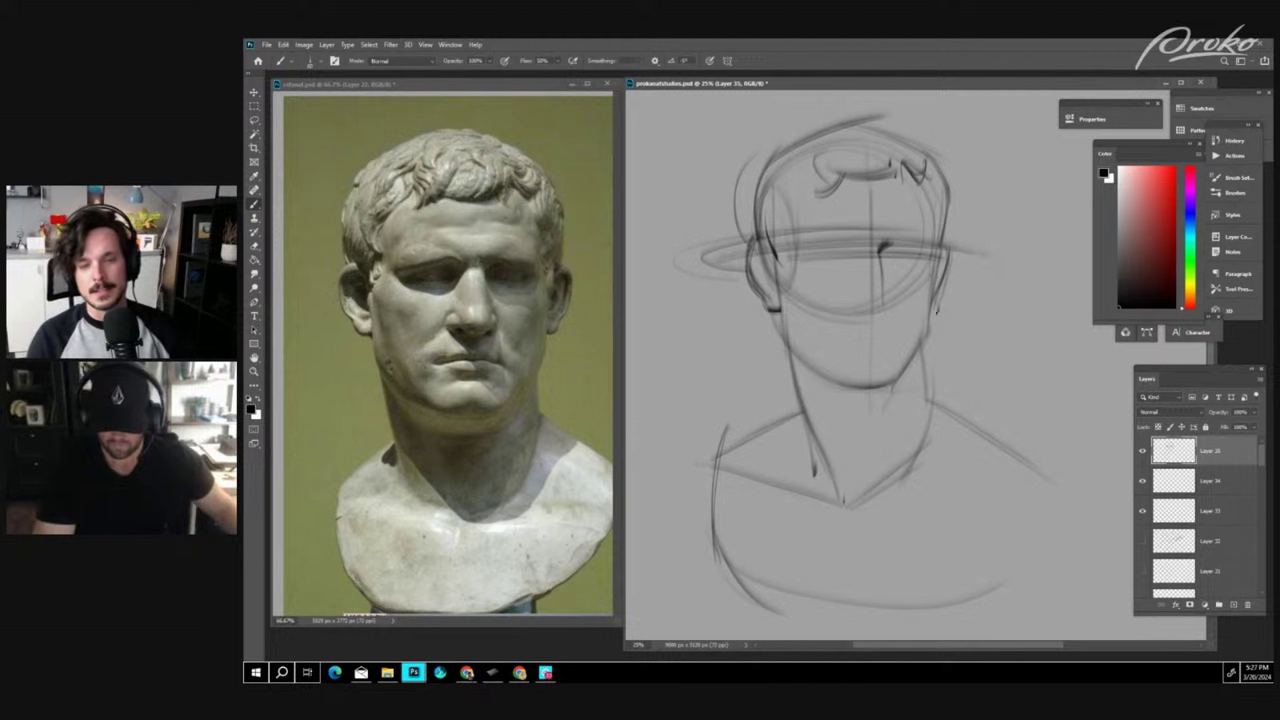
left_click_drag(938, 298, 934, 311)
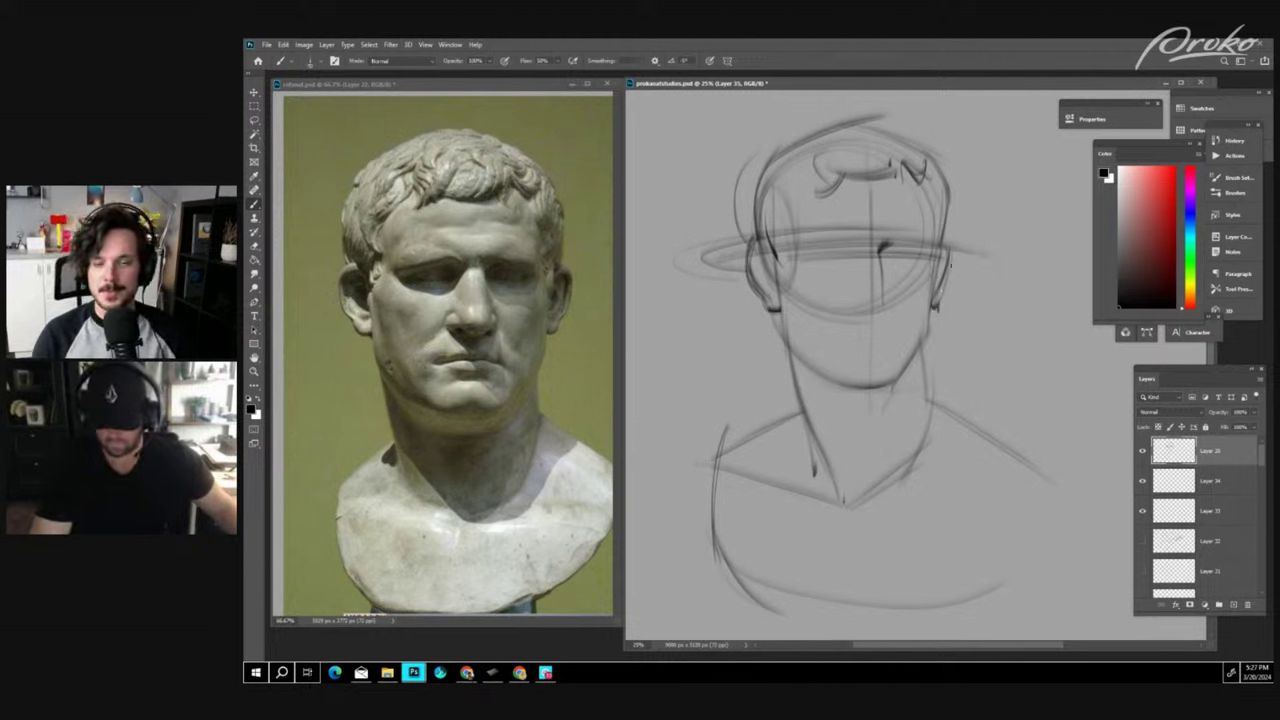
left_click_drag(954, 248, 940, 296)
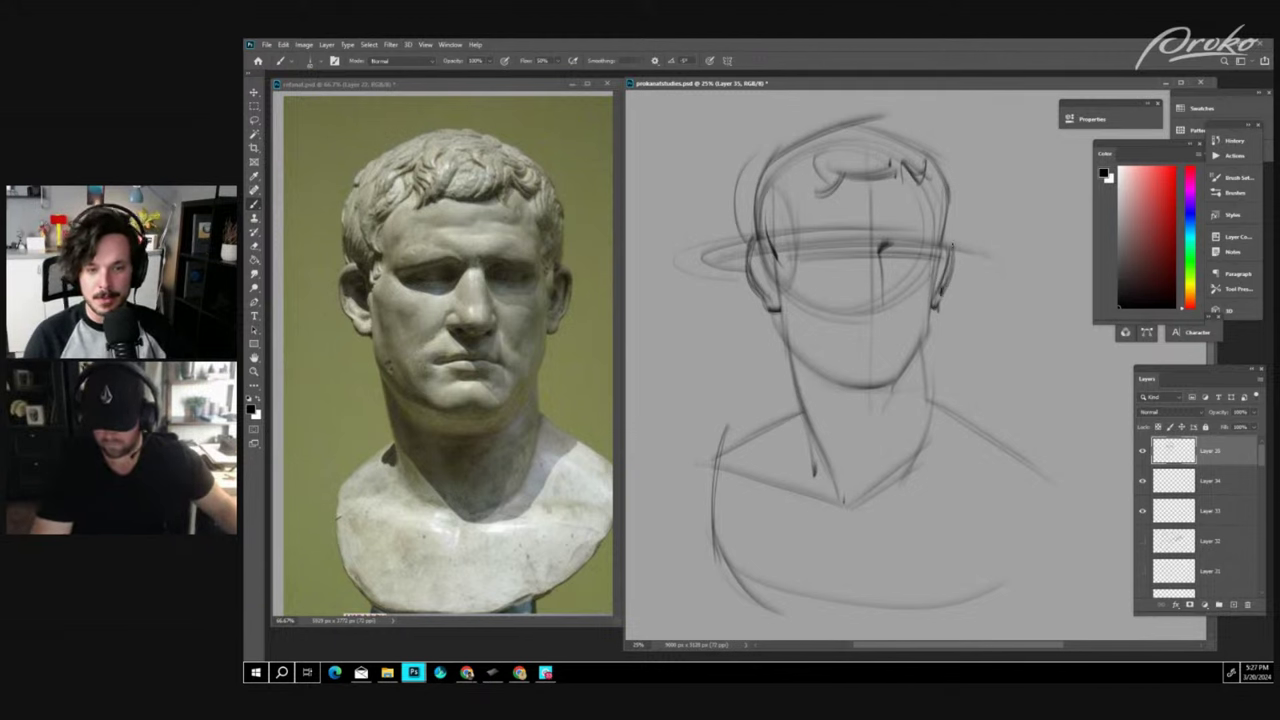
left_click_drag(952, 240, 946, 256)
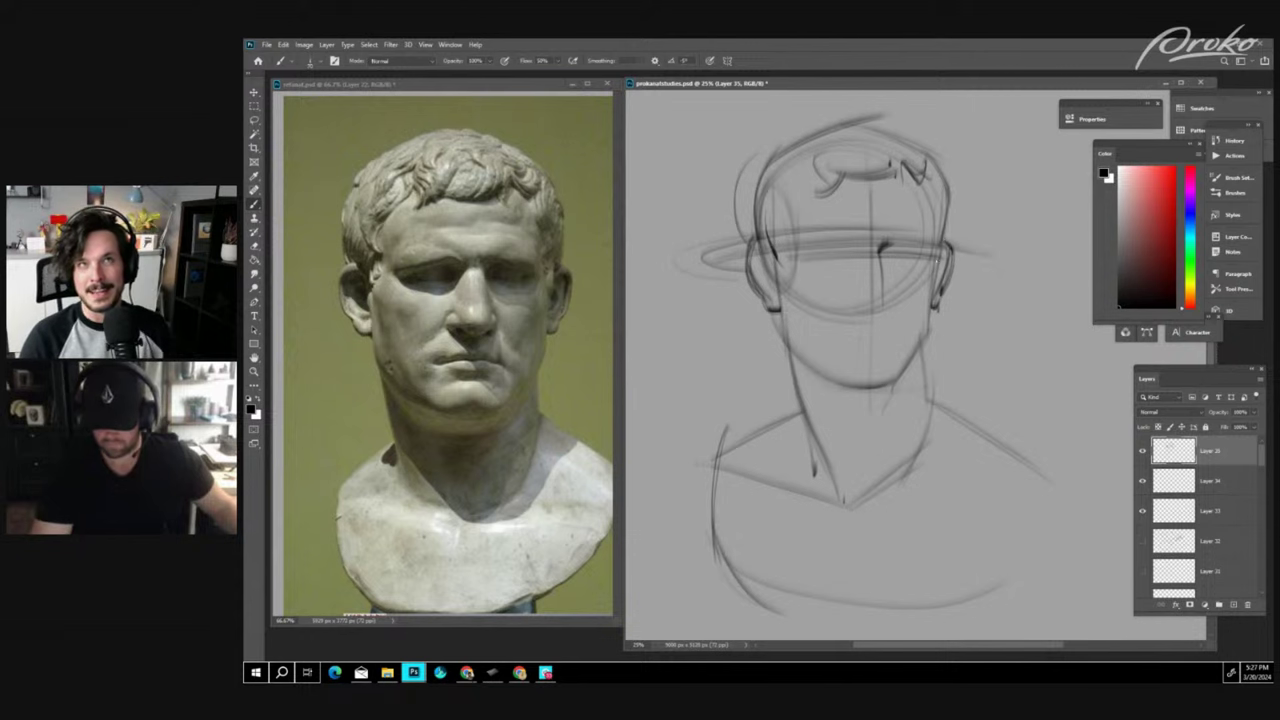
- Draw the hairline down both temples, reinforce the crown contour, and sketch the forehead plane above the brows
left_click_drag(932, 170, 933, 249)
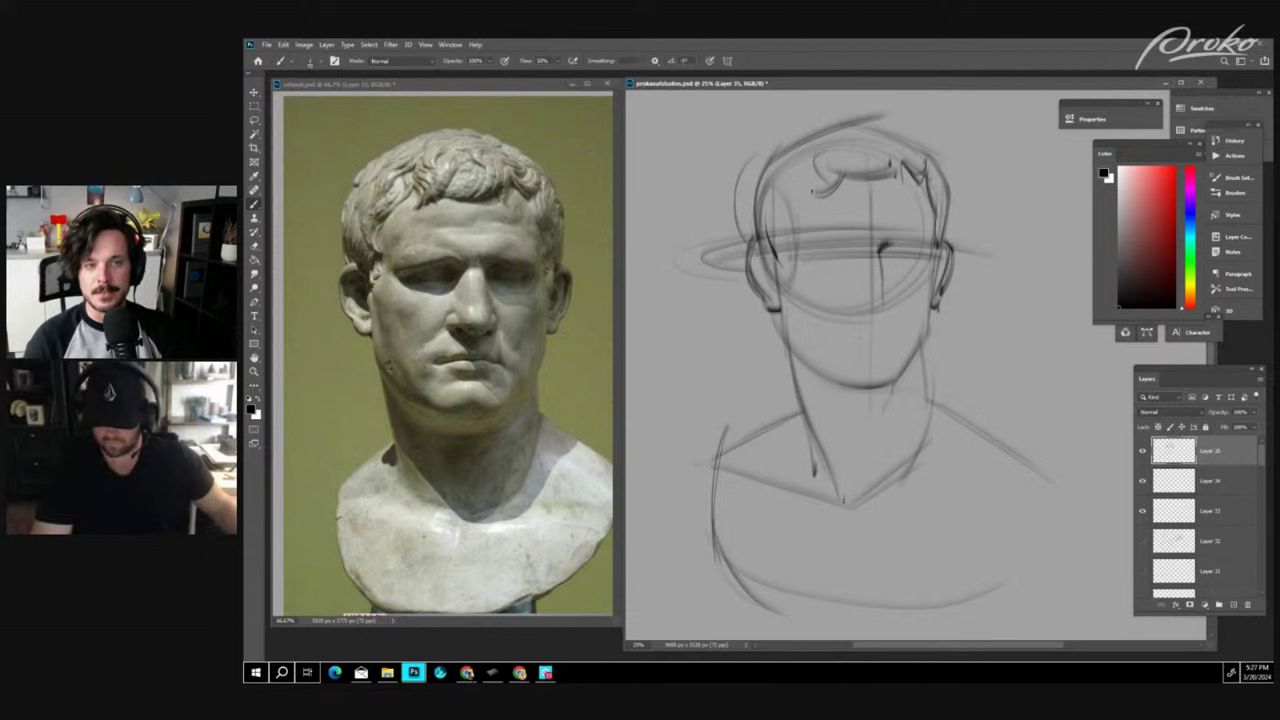
mouse_move(822, 167)
left_mouse_down()
mouse_move(784, 220)
mouse_move(786, 200)
left_mouse_up()
mouse_move(778, 150)
left_mouse_down()
mouse_move(856, 118)
mouse_move(832, 122)
left_mouse_up()
left_click_drag(832, 122, 874, 110)
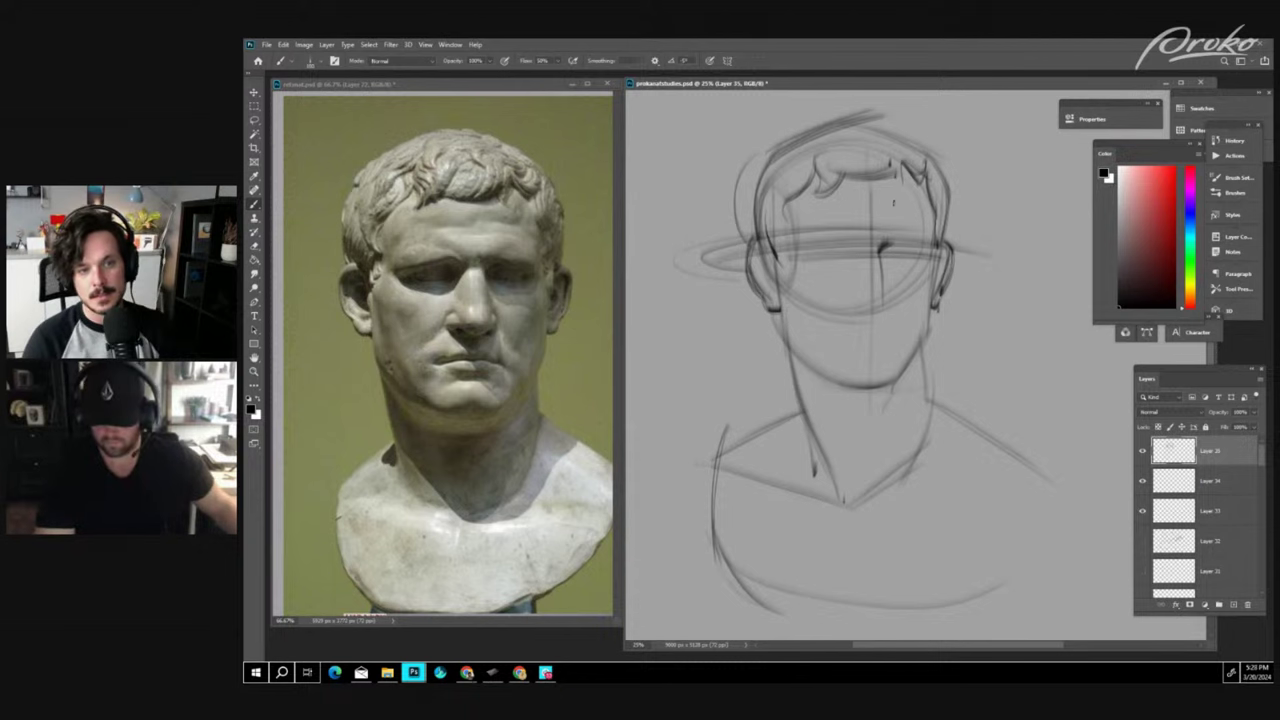
mouse_move(847, 204)
left_mouse_down()
mouse_move(895, 209)
mouse_move(855, 218)
mouse_move(835, 214)
mouse_move(842, 203)
mouse_move(820, 217)
left_mouse_up()
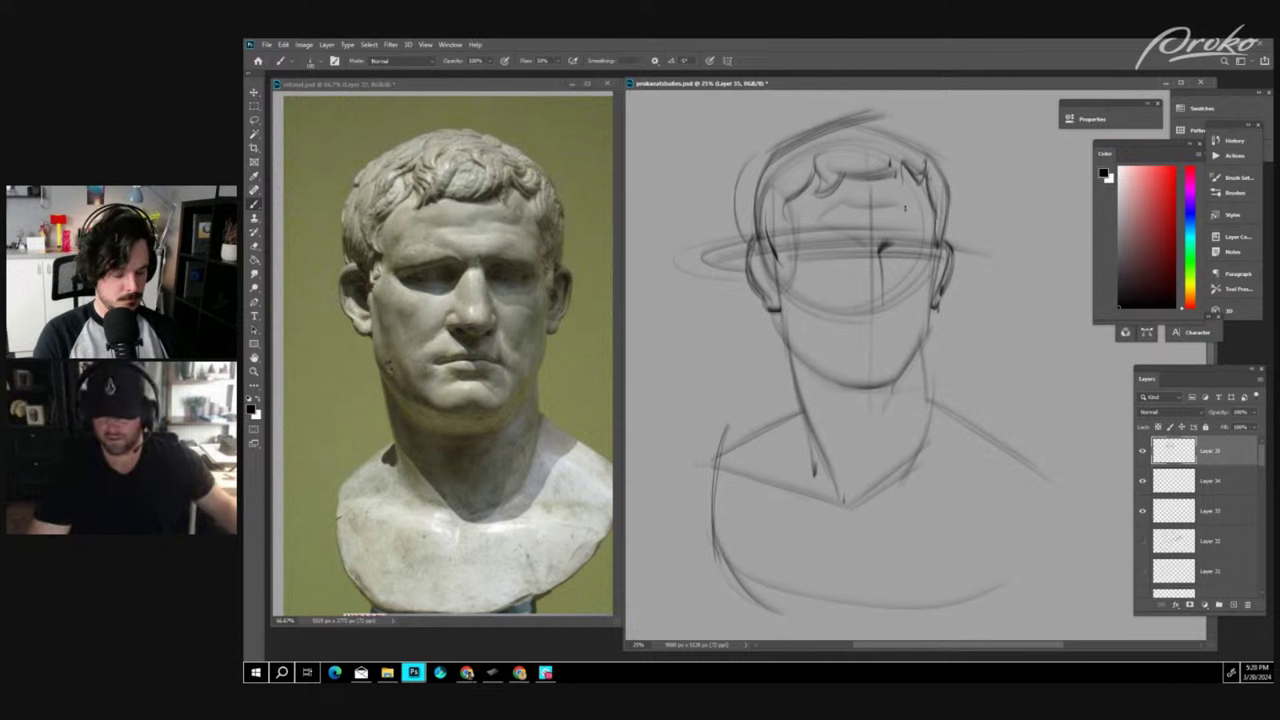
left_click_drag(874, 244, 918, 226)
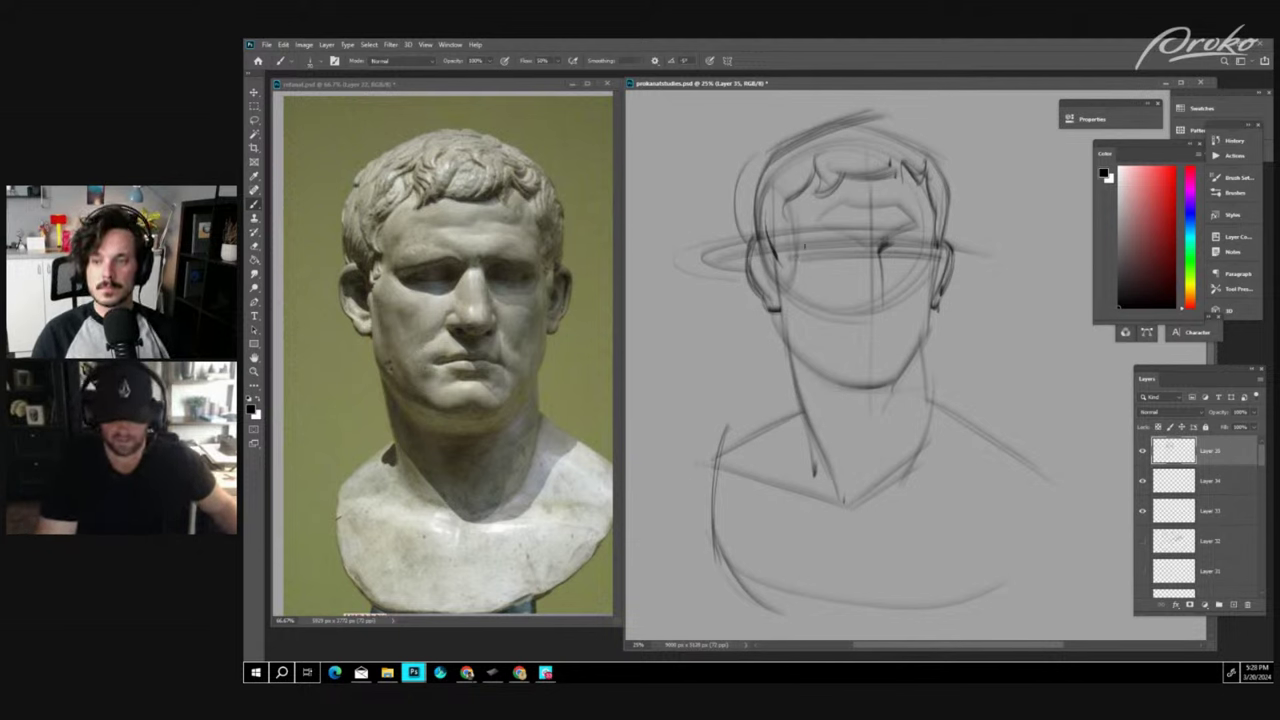
- Draw both brow arches with the near eye socket's outline, and mark the near nostril at the nose base
mouse_move(796, 252)
left_mouse_down()
mouse_move(851, 236)
mouse_move(798, 246)
mouse_move(922, 233)
mouse_move(882, 237)
mouse_move(928, 248)
left_mouse_up()
key("ctrl+z")
key("ctrl+z")
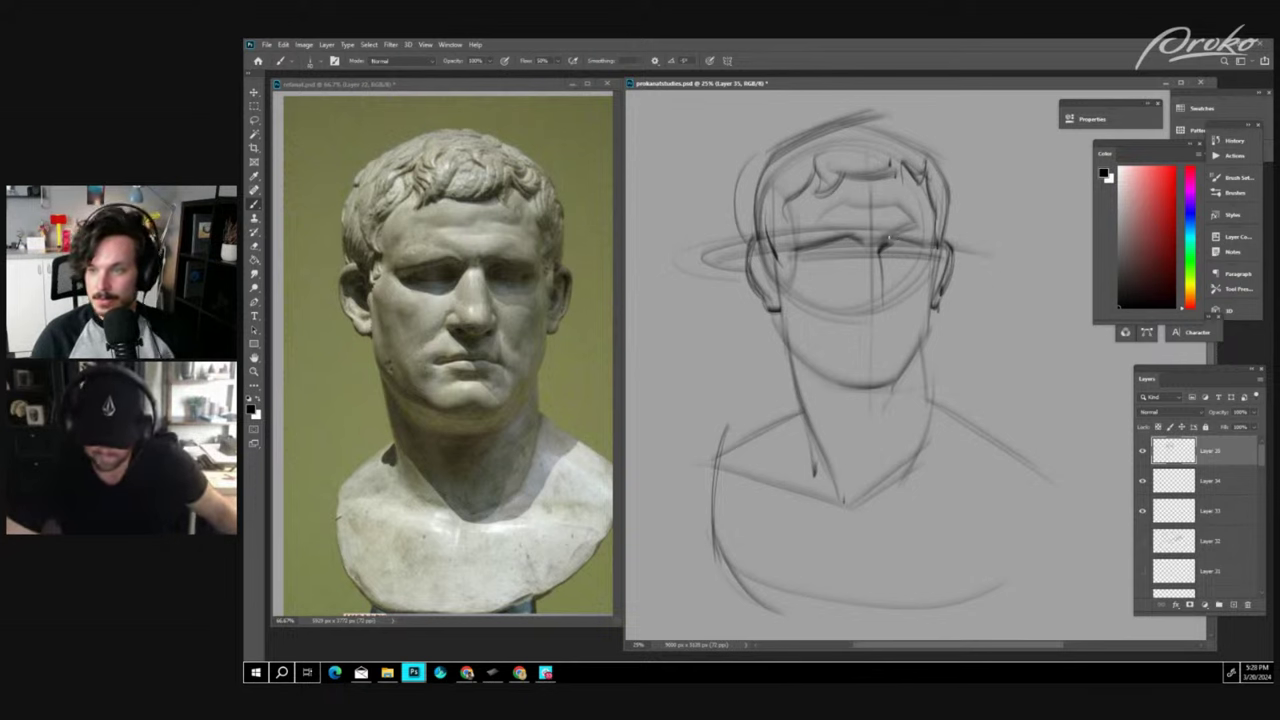
left_click_drag(888, 238, 929, 250)
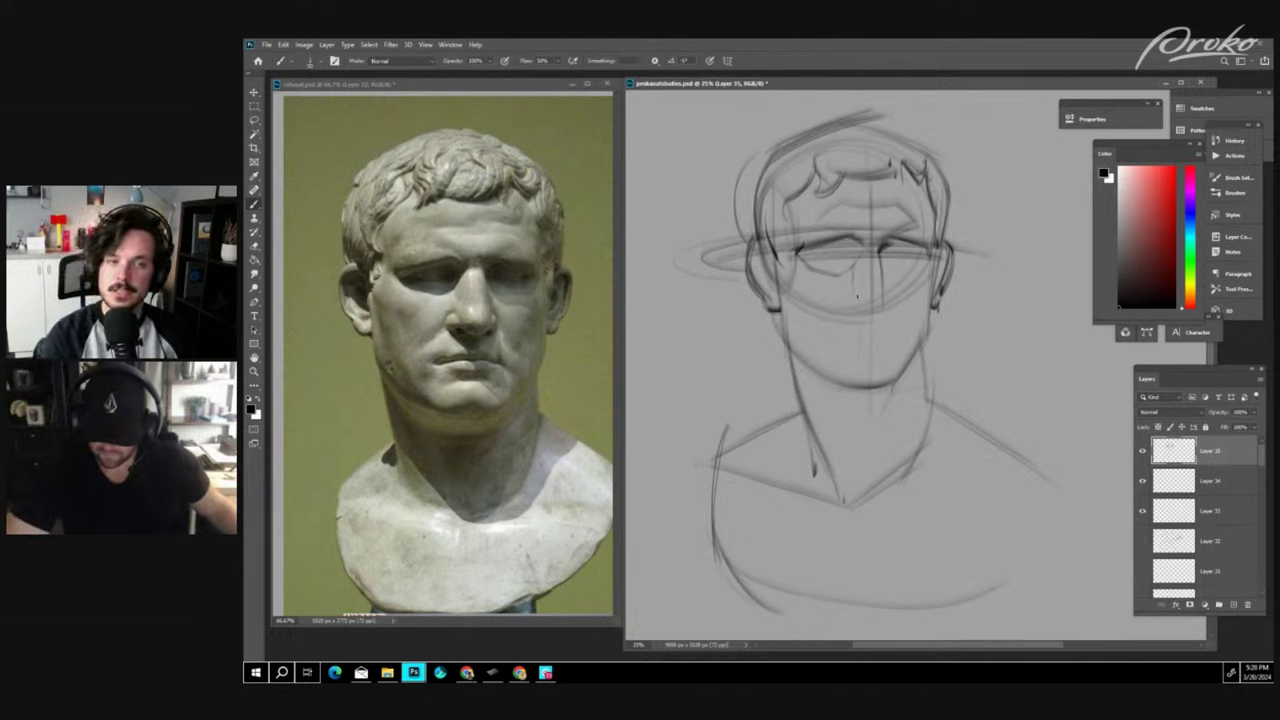
mouse_move(852, 290)
left_mouse_down()
mouse_move(846, 309)
mouse_move(863, 313)
left_mouse_up()
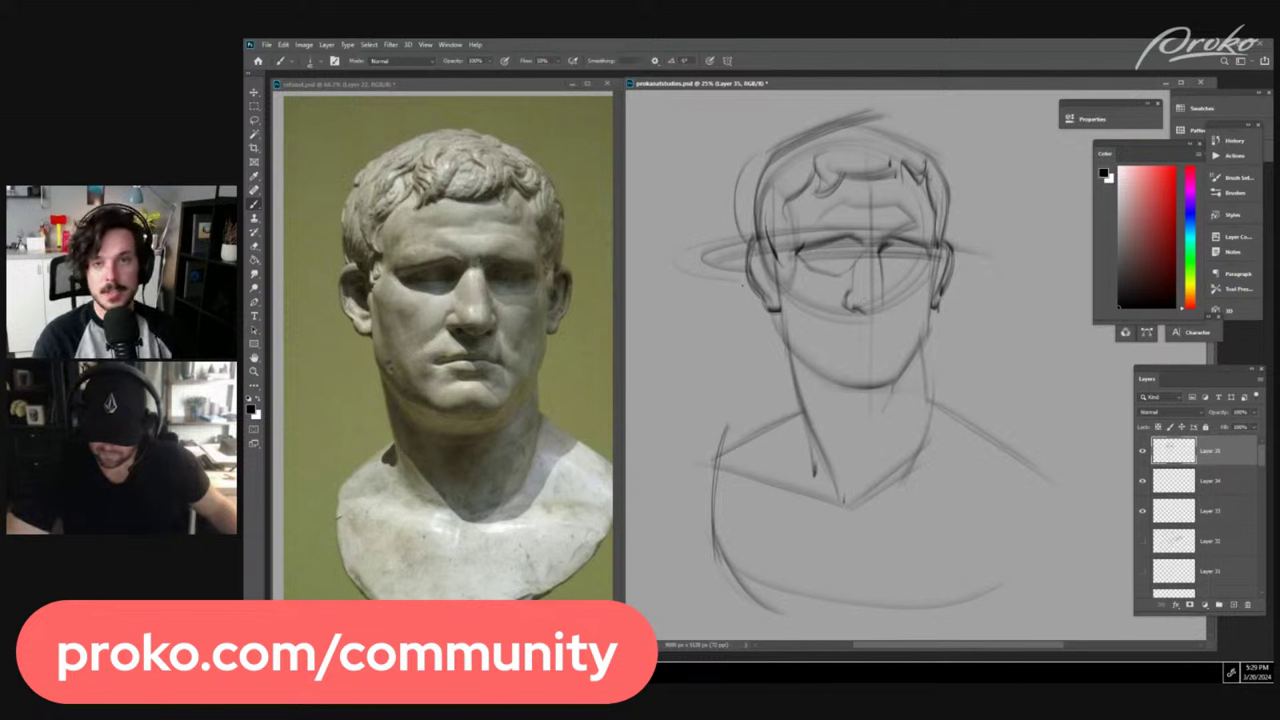
- Restate the wide eye-line ellipse wrapping around the head at brow level, extending past both ears
left_click_drag(740, 284, 894, 234)
left_click_drag(690, 262, 1012, 254)
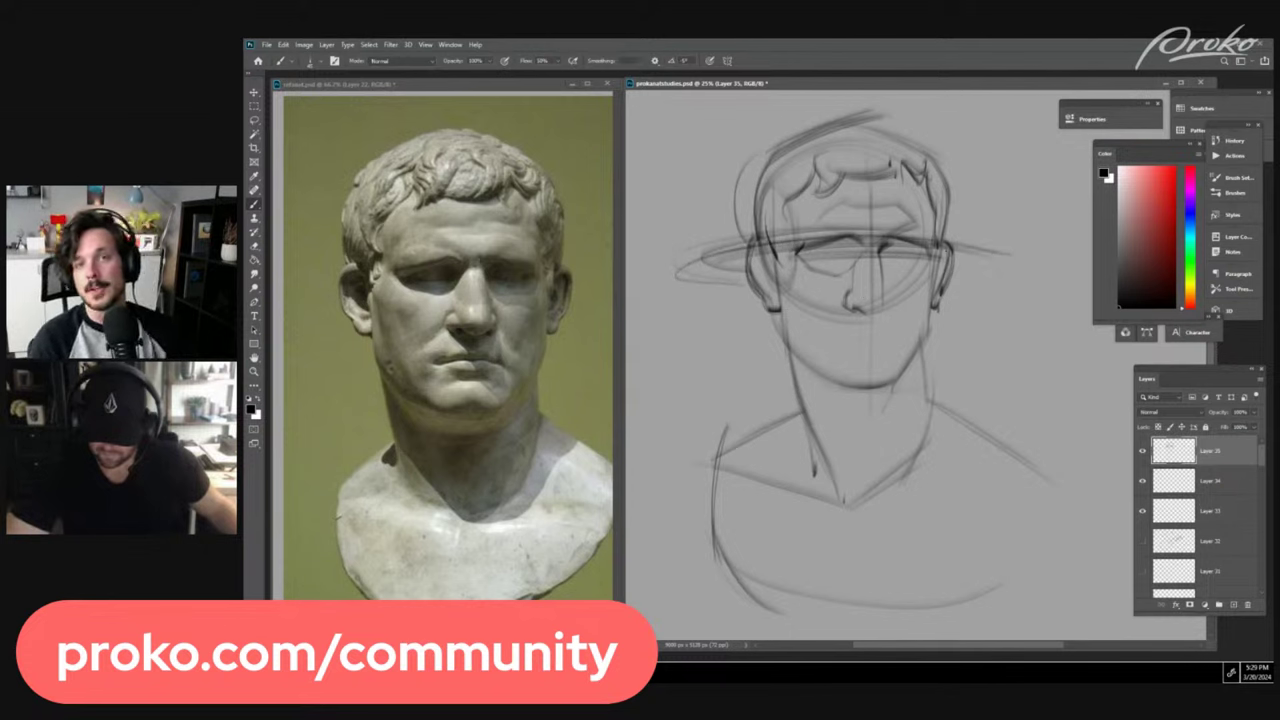
left_click_drag(868, 232, 1045, 249)
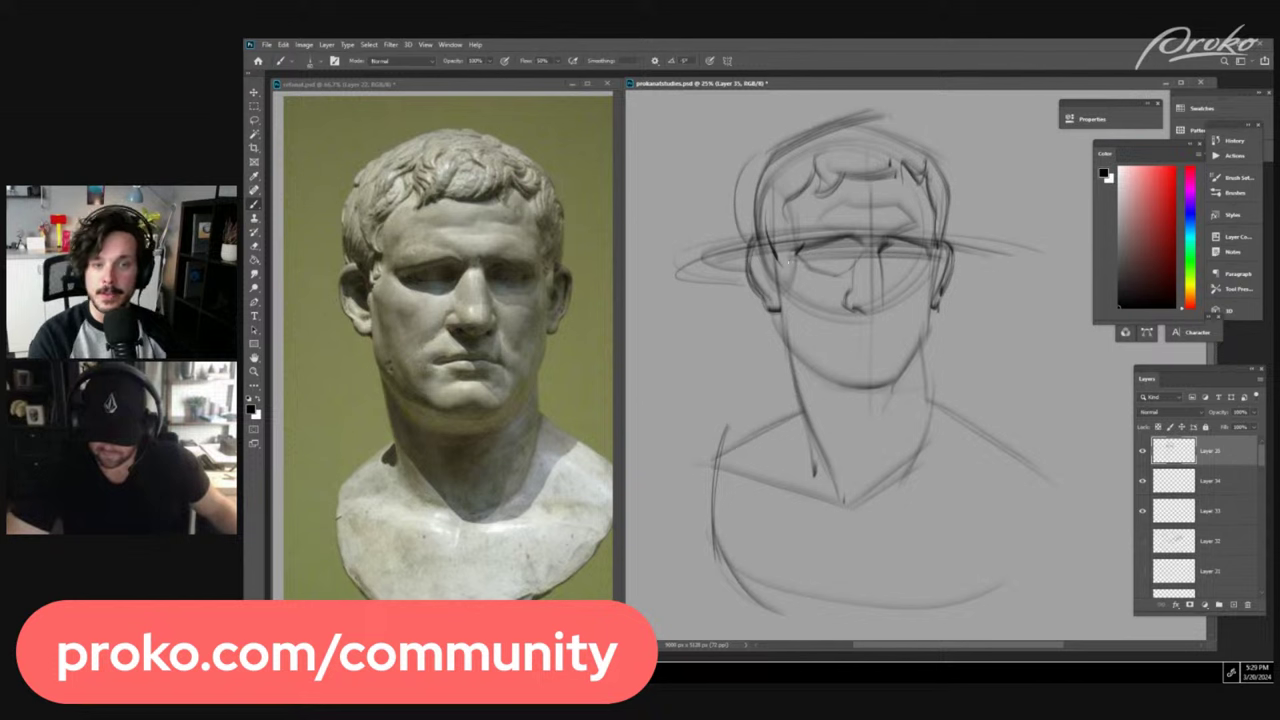
- Firm up the near side of the face and jaw, and draw the neck muscle line down to the pit of the neck
mouse_move(790, 252)
left_mouse_down()
mouse_move(777, 279)
mouse_move(790, 312)
left_mouse_up()
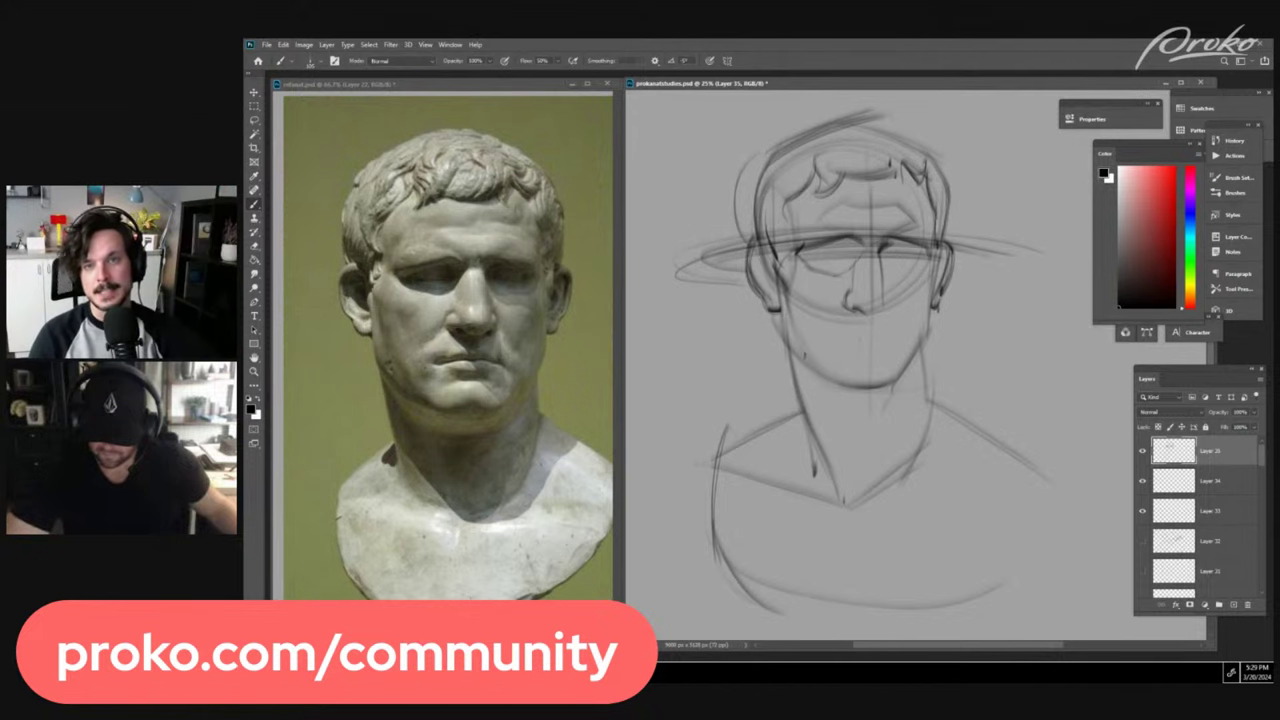
left_click_drag(785, 339, 819, 375)
key("bracketright")
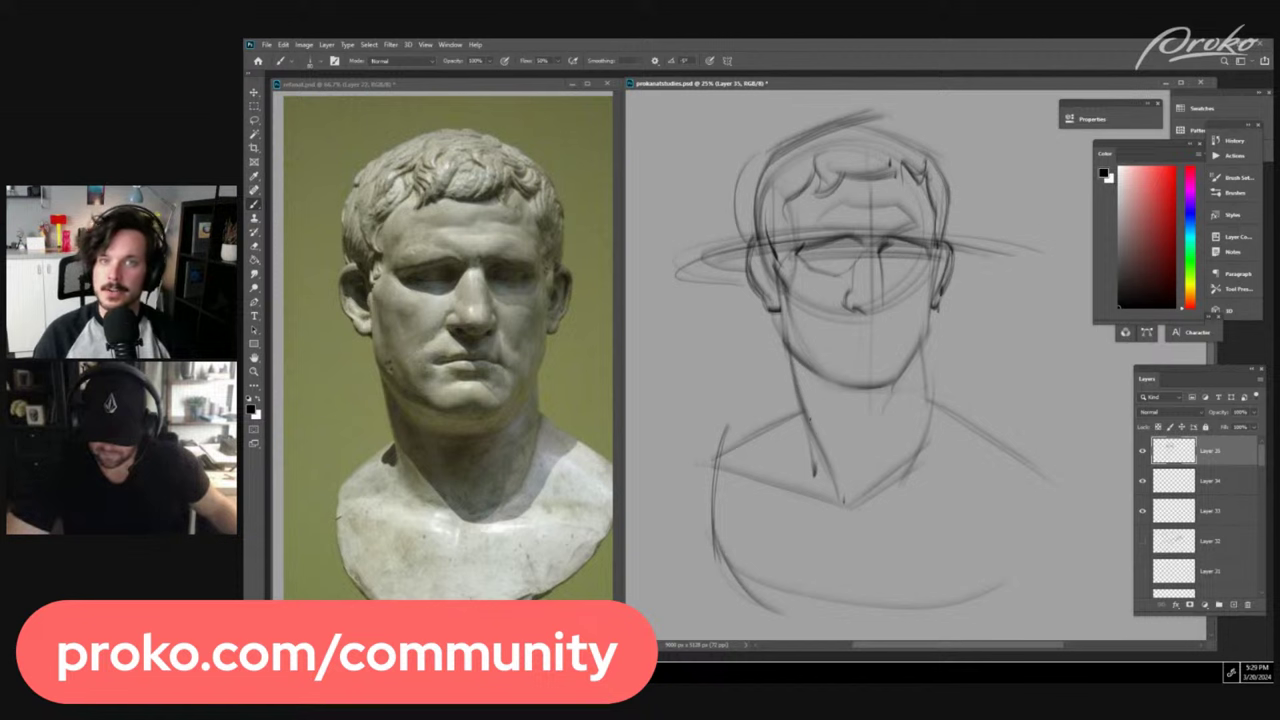
left_click_drag(810, 416, 876, 492)
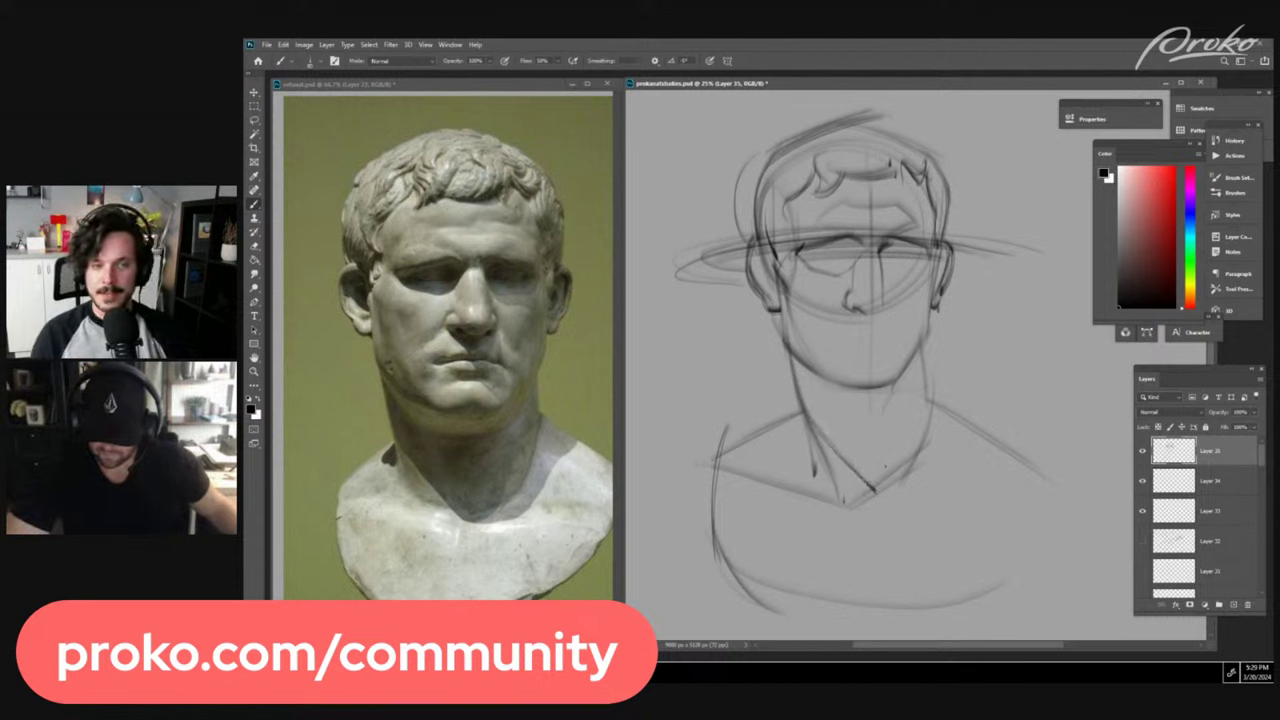
- Enlarge the brush and shade the cast shadow under the jaw across the neck toward the far shoulder
key("bracketright")
key("bracketright")
key("bracketright")
key("bracketright")
key("bracketright")
key("bracketright")
key("bracketright")
key("bracketright")
key("bracketright")
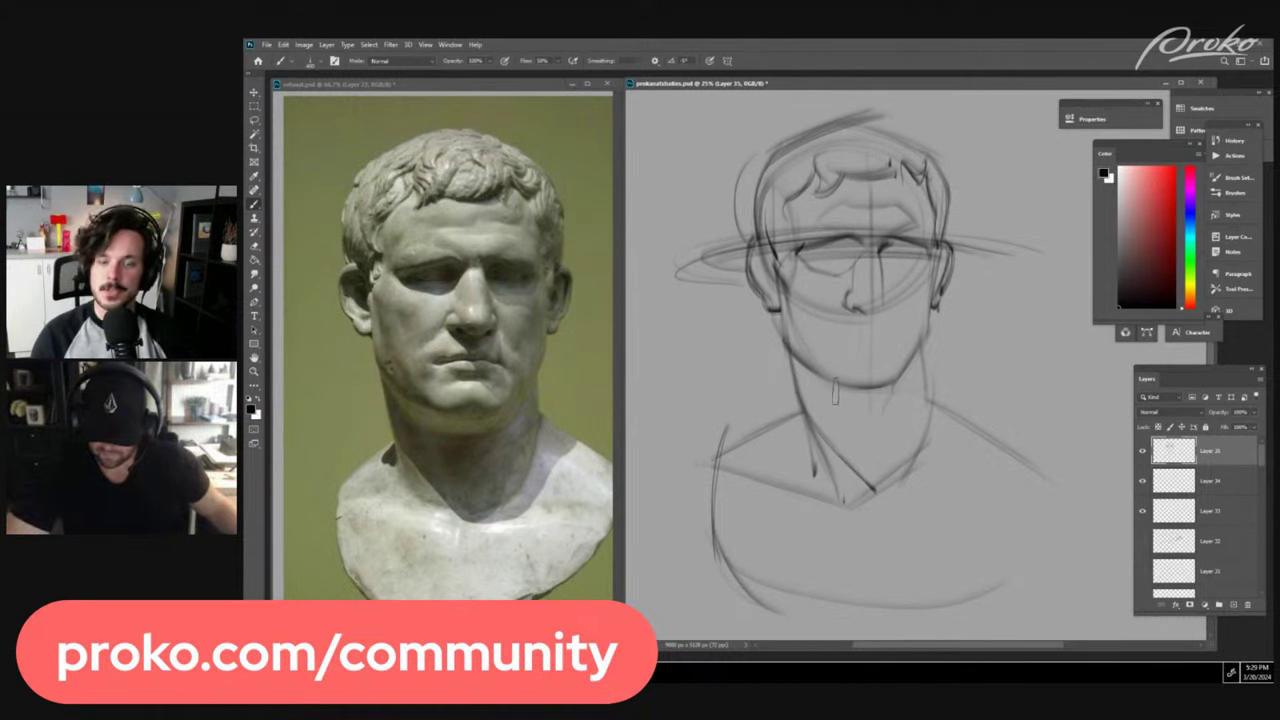
mouse_move(800, 374)
left_mouse_down()
mouse_move(901, 417)
mouse_move(818, 412)
mouse_move(913, 390)
mouse_move(829, 442)
mouse_move(924, 412)
mouse_move(856, 519)
mouse_move(963, 430)
left_mouse_up()
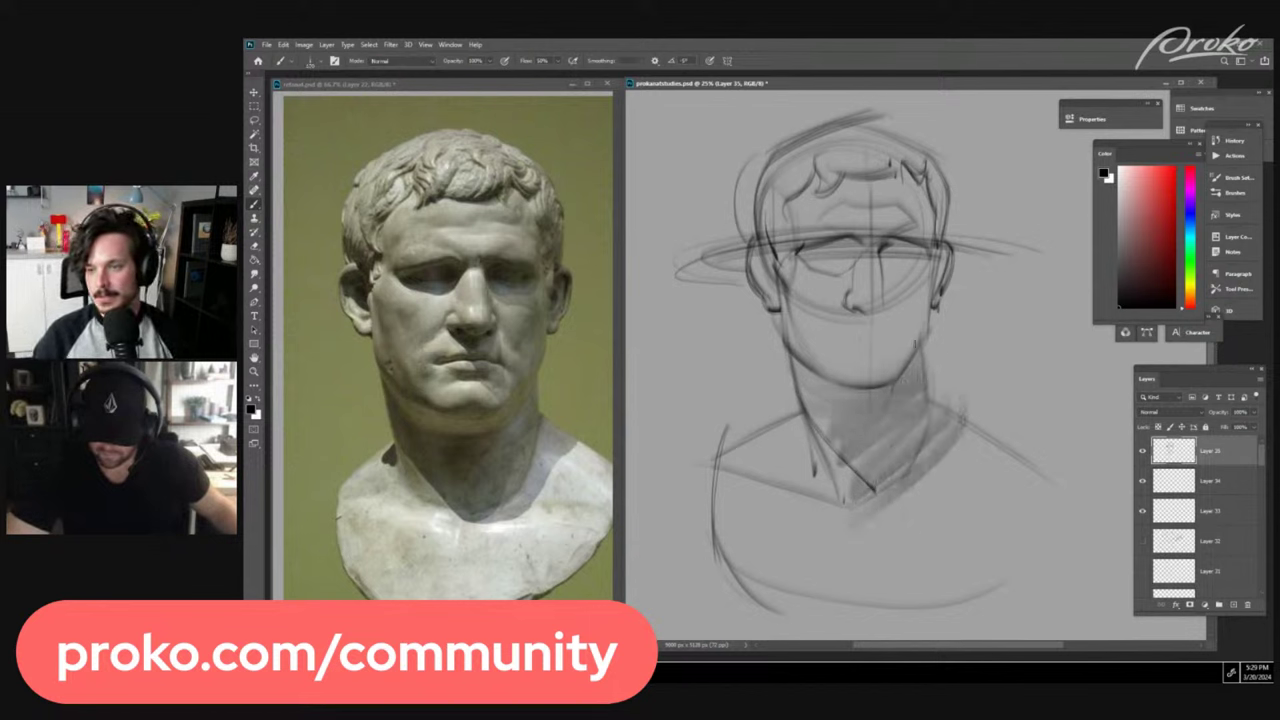
- Darken the far neck contour below the ear and the sloping top of the far shoulder
left_click_drag(929, 323, 921, 404)
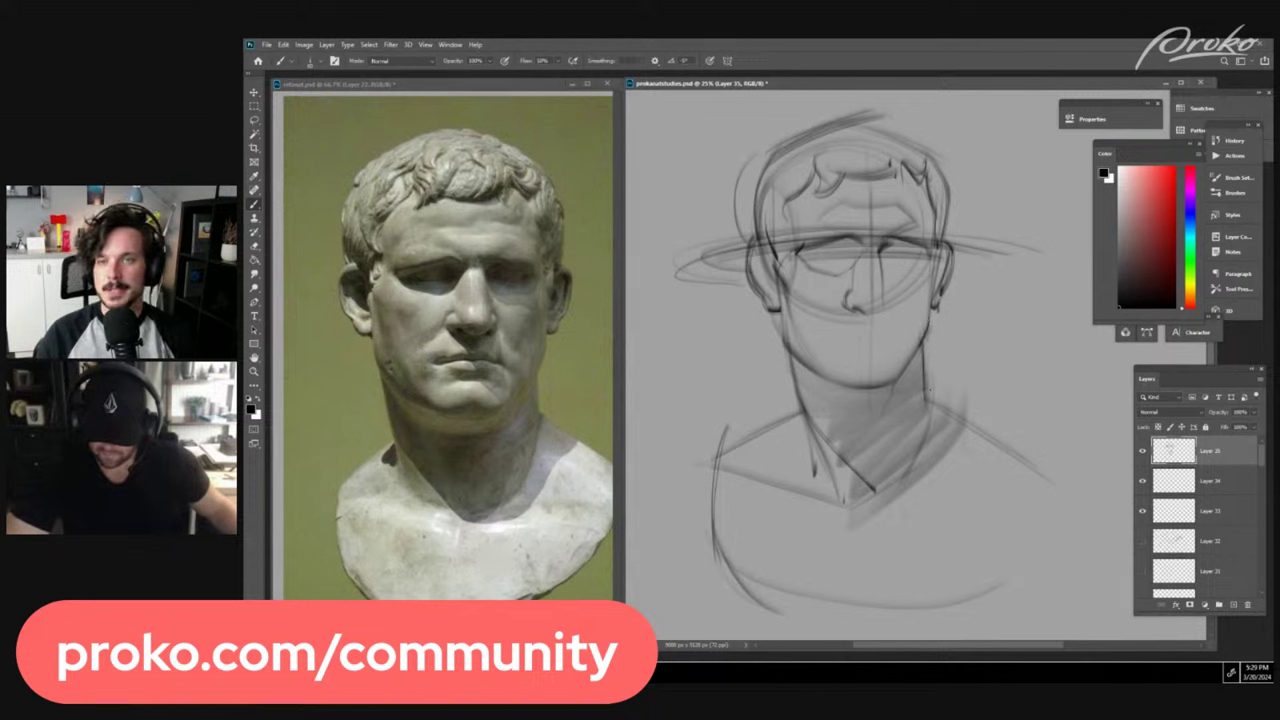
left_click_drag(938, 399, 1010, 447)
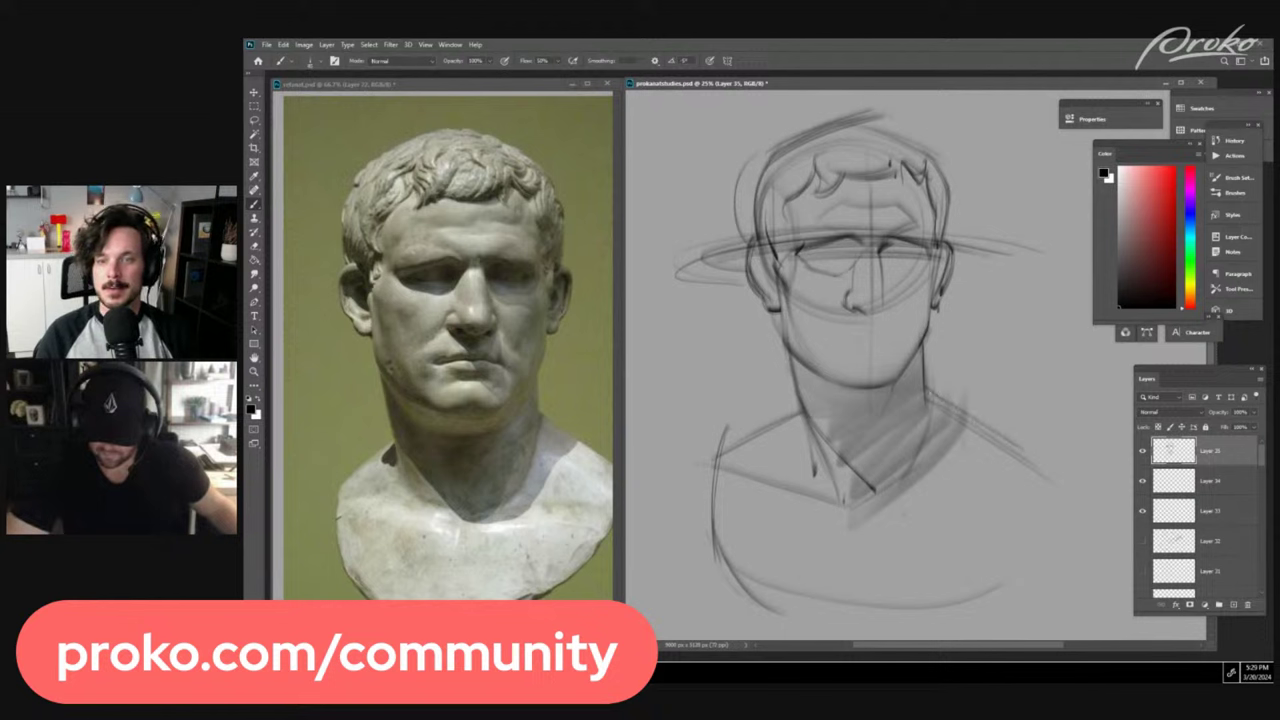
mouse_move(926, 391)
left_mouse_down()
mouse_move(1046, 469)
mouse_move(1039, 461)
left_mouse_up()
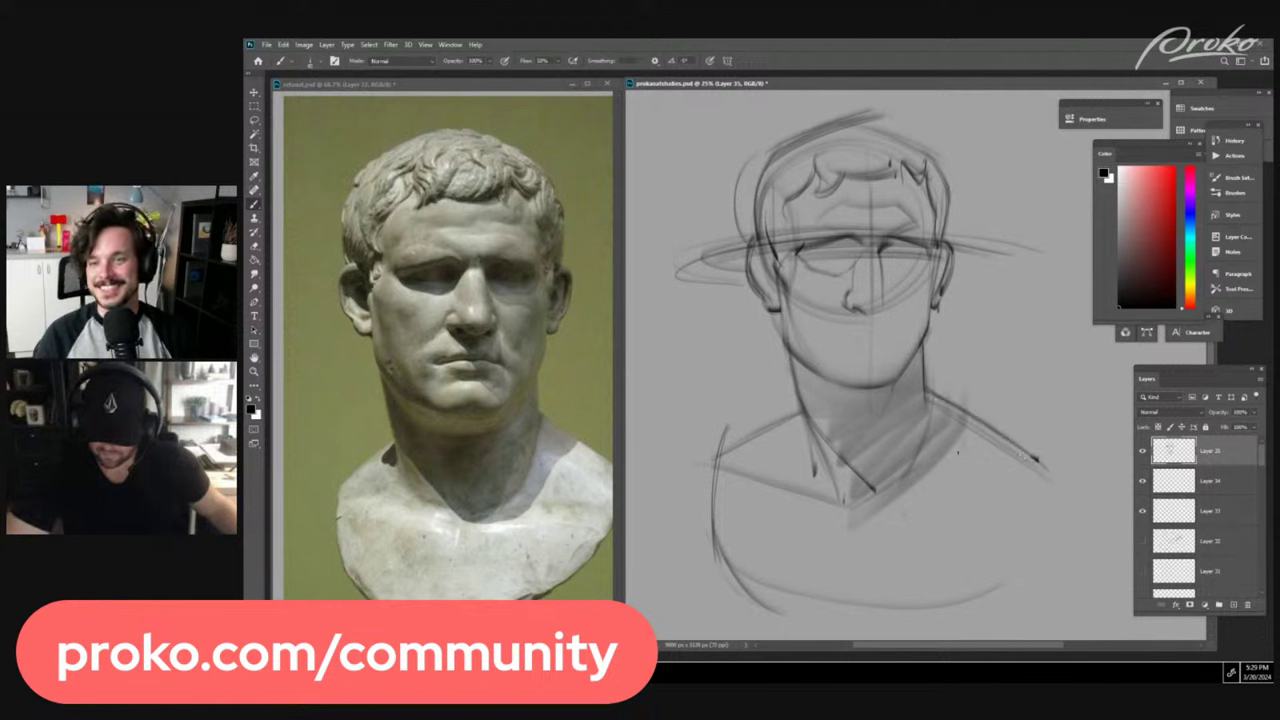
- Draw the far collarbone line out from the pit of the neck and add the slanted double edge of the bust's cut-off shoulder
mouse_move(860, 518)
left_mouse_down()
mouse_move(886, 498)
mouse_move(1028, 495)
left_mouse_up()
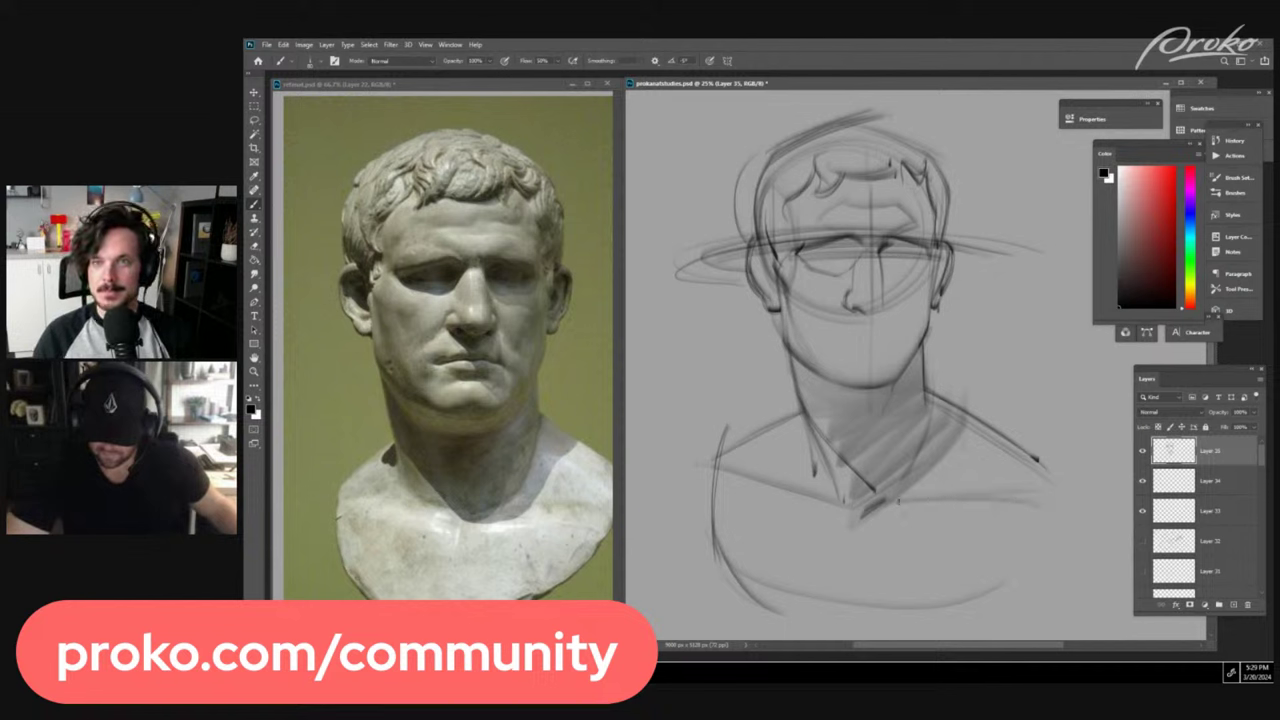
mouse_move(896, 503)
left_mouse_down()
mouse_move(1063, 485)
mouse_move(966, 574)
left_mouse_up()
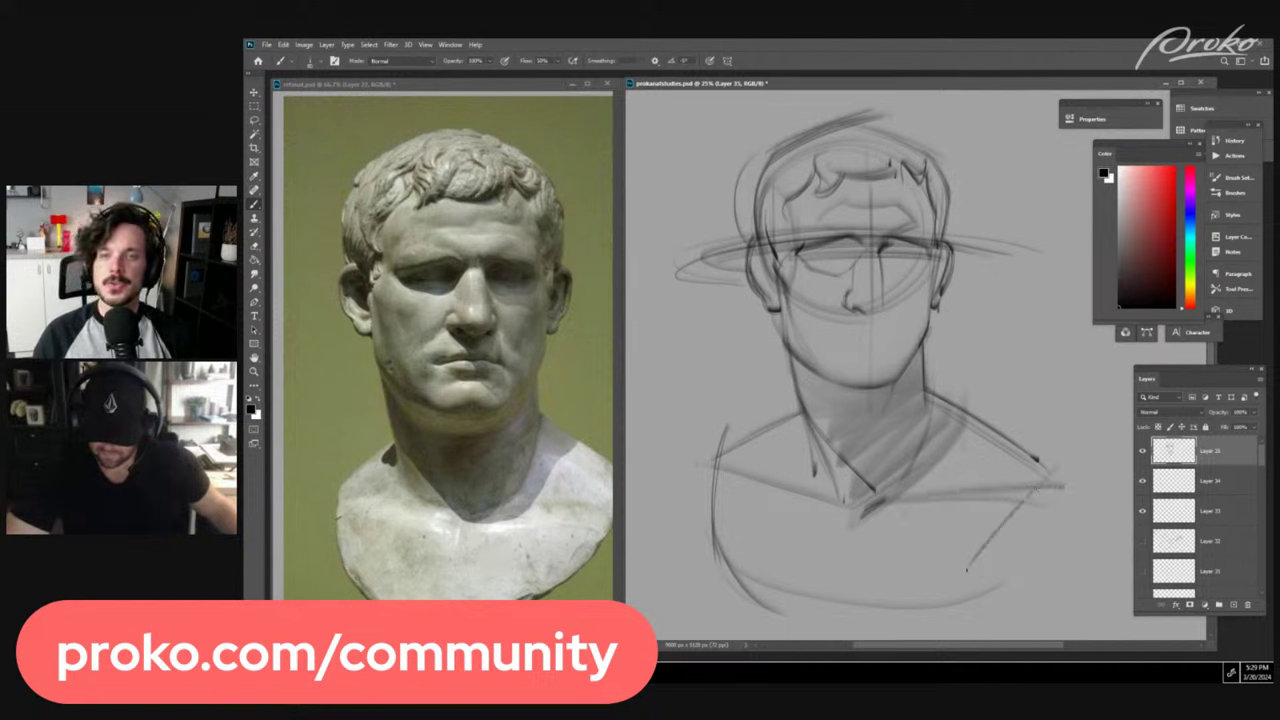
left_click_drag(1068, 470, 968, 580)
left_click_drag(1044, 460, 942, 578)
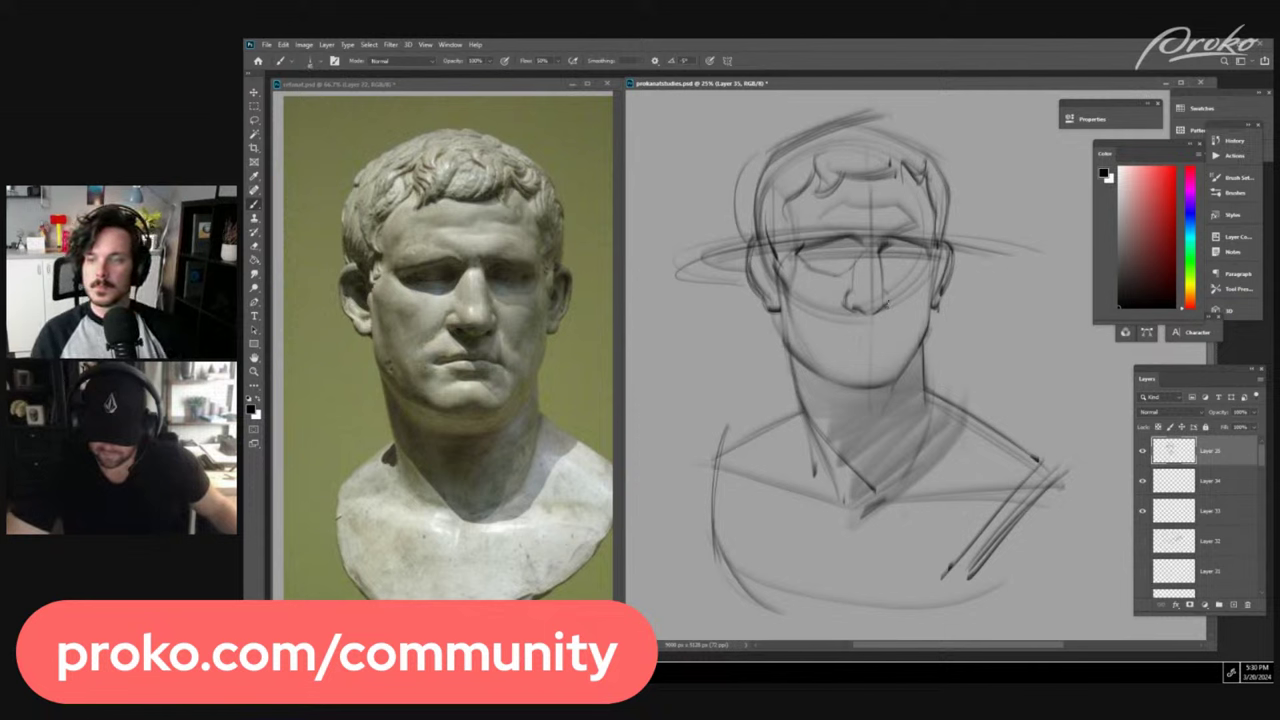
- Add the far nostril and the inner eye corners beside the nose bridge, and shade the eye sockets beneath the brows
left_click_drag(884, 287, 891, 309)
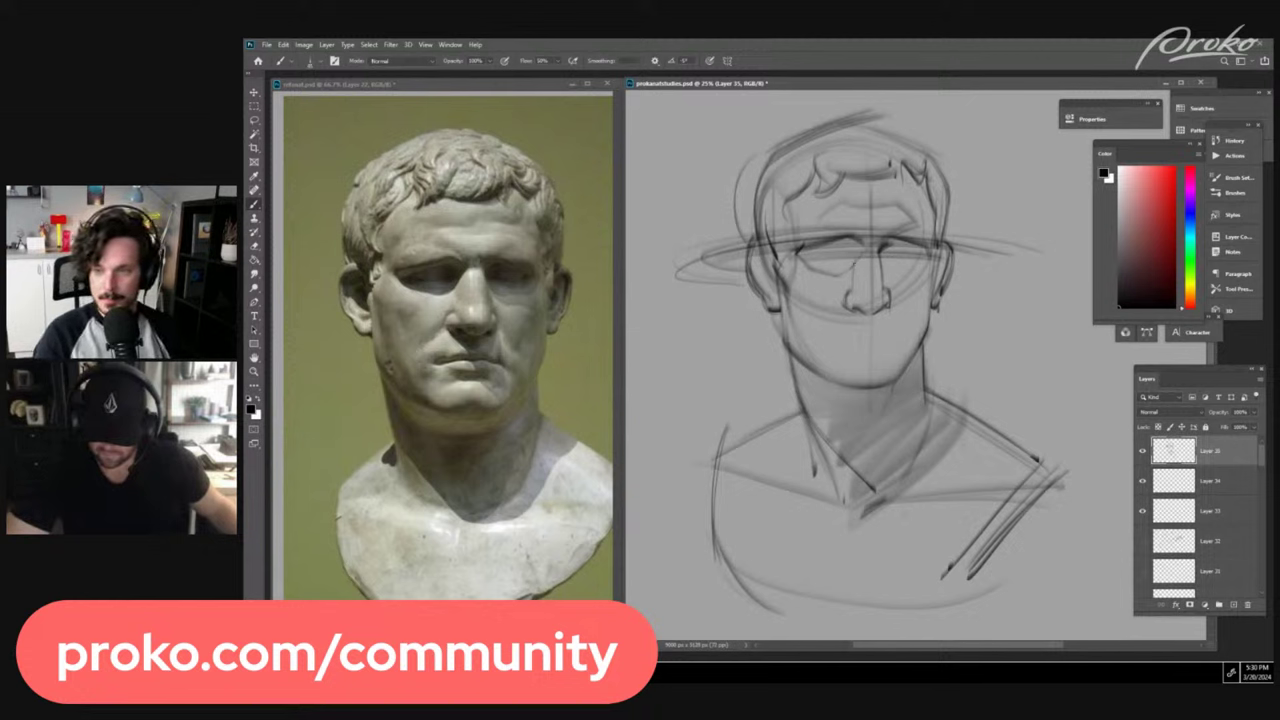
left_click_drag(864, 249, 853, 266)
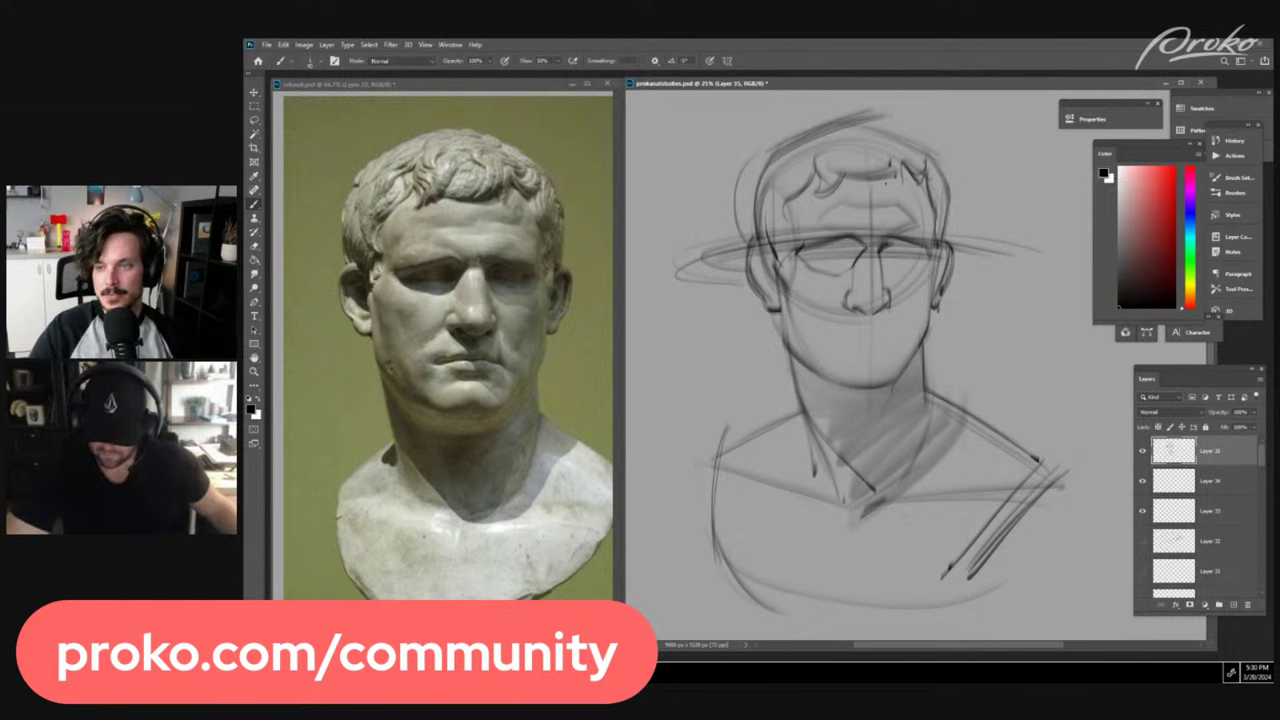
mouse_move(796, 244)
left_mouse_down()
mouse_move(866, 252)
mouse_move(848, 264)
left_mouse_up()
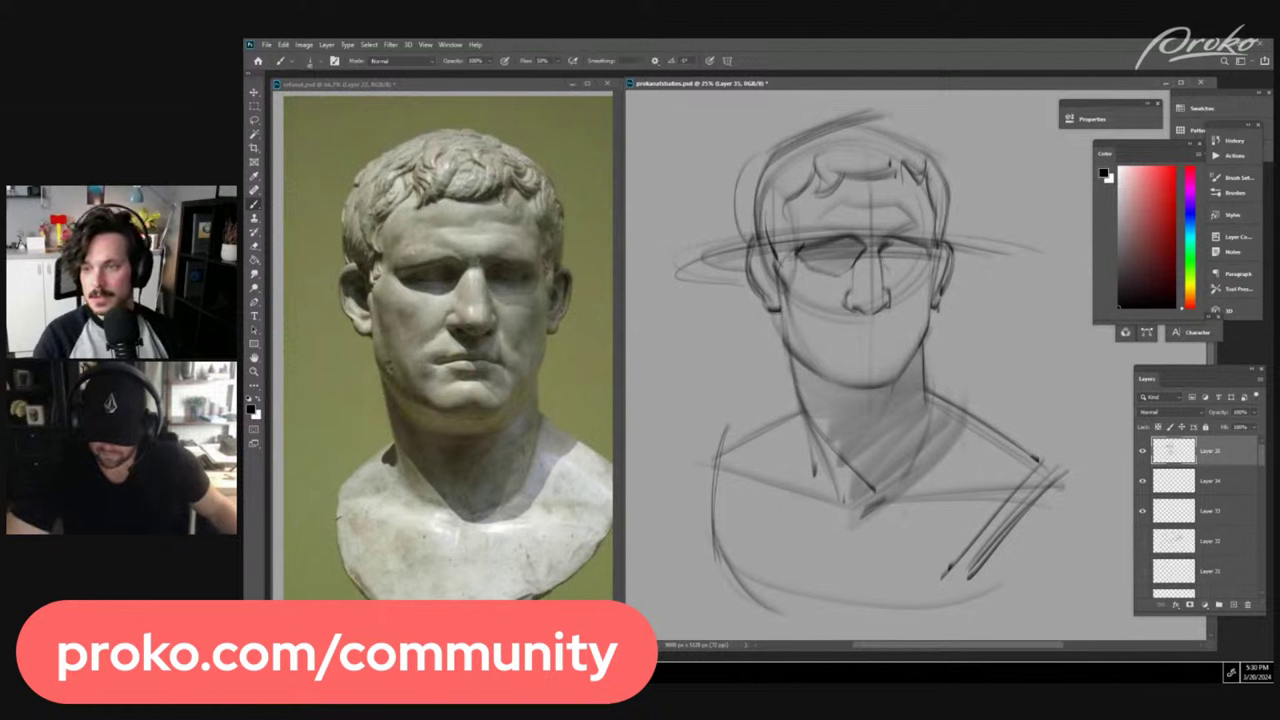
left_click_drag(880, 254, 893, 274)
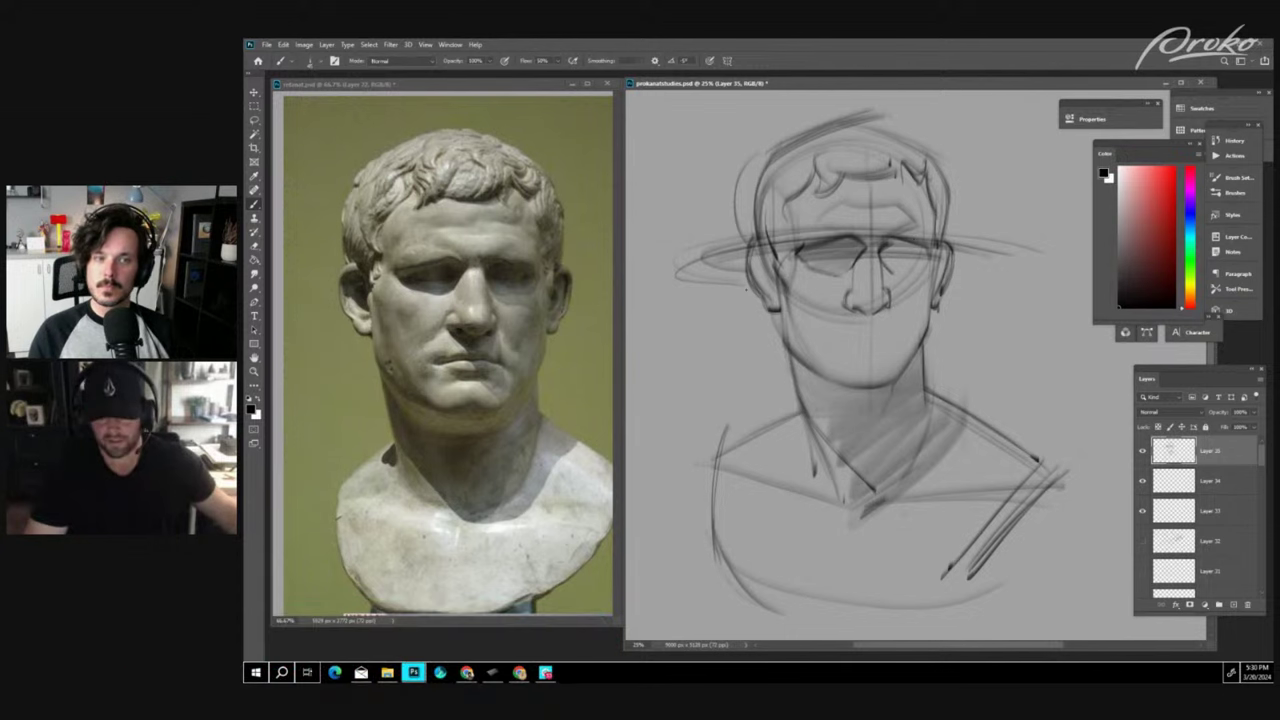
mouse_move(734, 281)
left_mouse_down()
mouse_move(716, 253)
mouse_move(880, 232)
left_mouse_up()
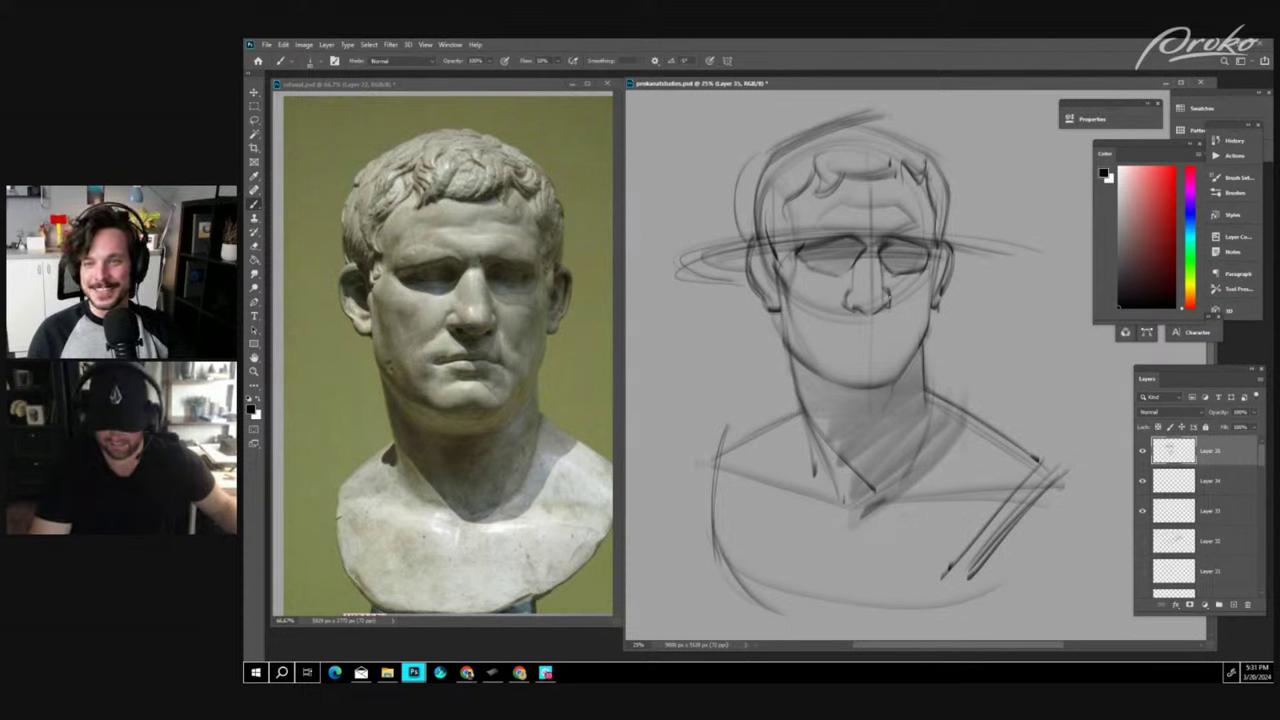
- Draw the angular cheek planes on both sides of the nose and shade its underside down toward the upper lip
mouse_move(891, 292)
left_mouse_down()
mouse_move(907, 326)
mouse_move(934, 250)
left_mouse_up()
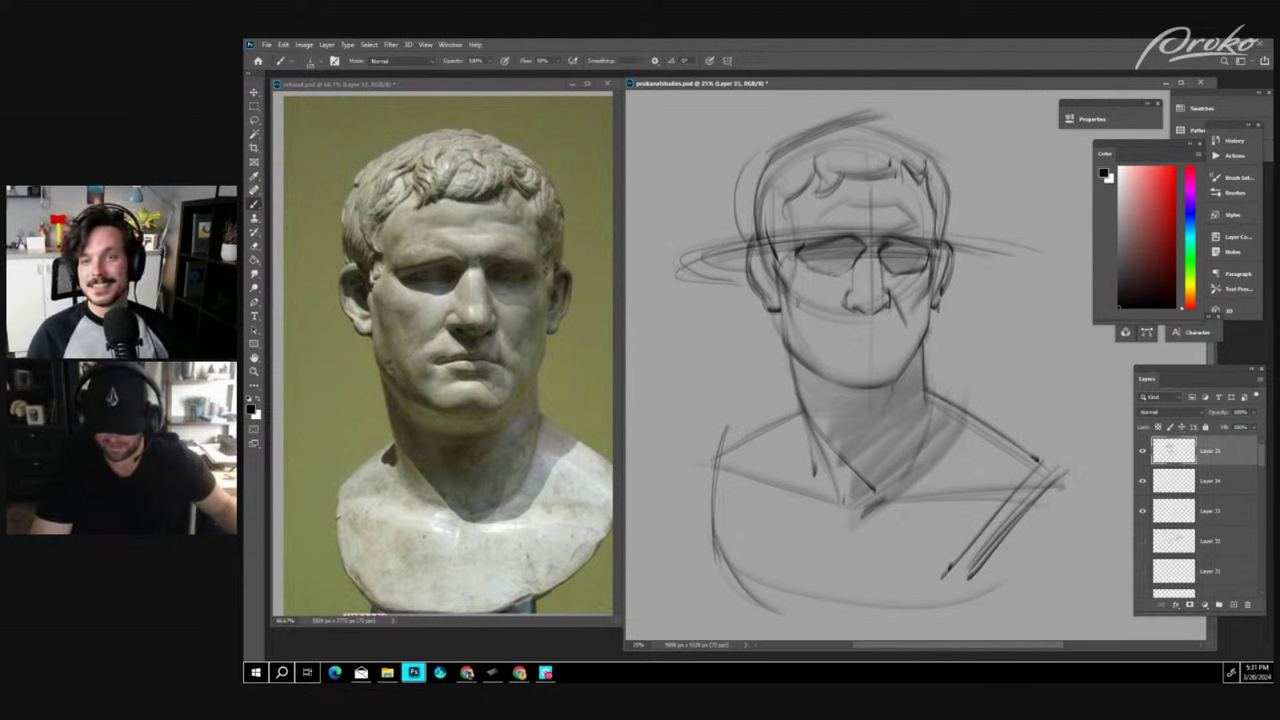
mouse_move(794, 288)
left_mouse_down()
mouse_move(822, 337)
mouse_move(848, 290)
left_mouse_up()
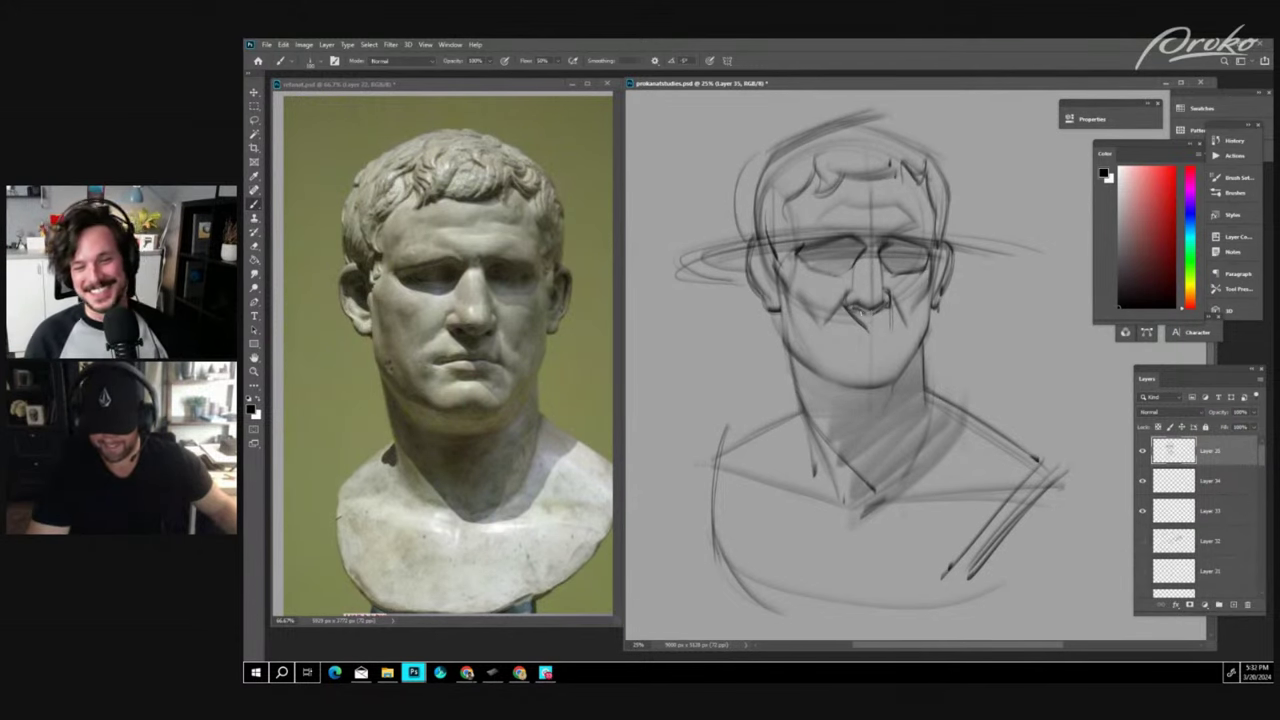
mouse_move(856, 312)
left_mouse_down()
mouse_move(890, 322)
mouse_move(884, 345)
left_mouse_up()
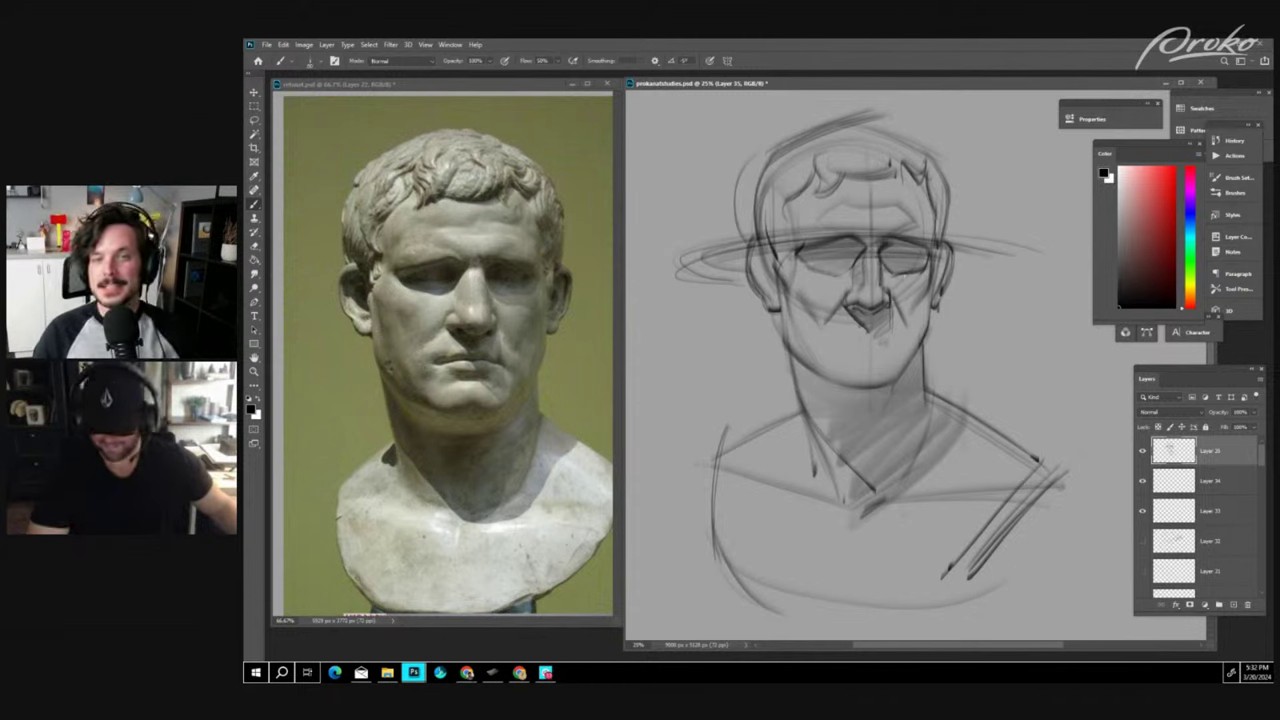
- Return the brush color to black, draw the mouth line, and shade beneath the lower lip
left_click(915, 288, "alt")
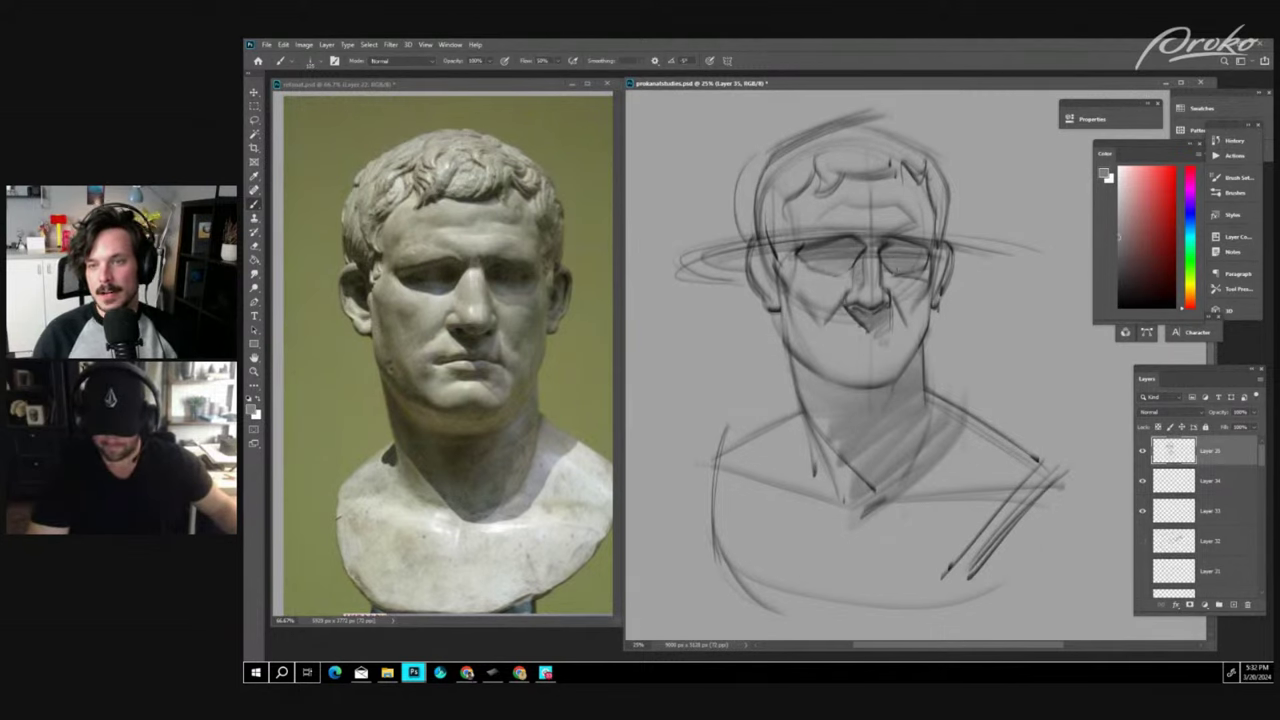
key("d")
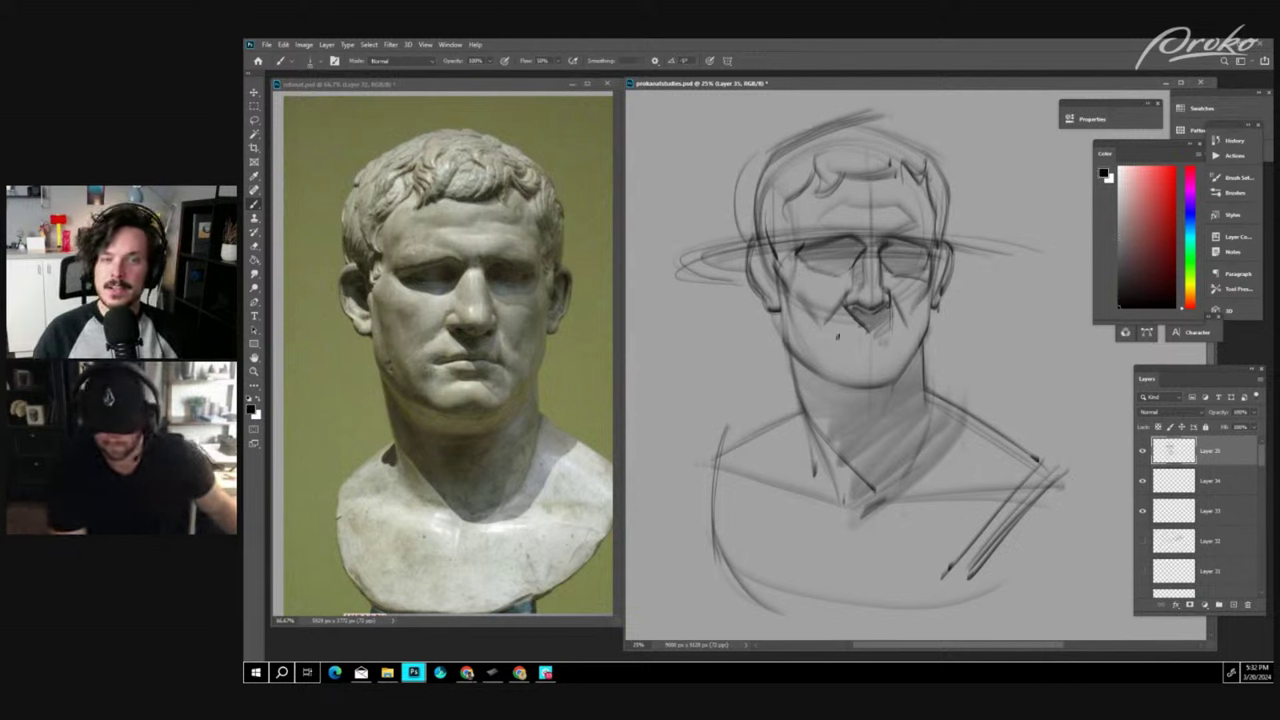
mouse_move(838, 337)
left_mouse_down()
mouse_move(906, 332)
mouse_move(886, 336)
mouse_move(884, 352)
left_mouse_up()
left_click_drag(860, 356, 888, 358)
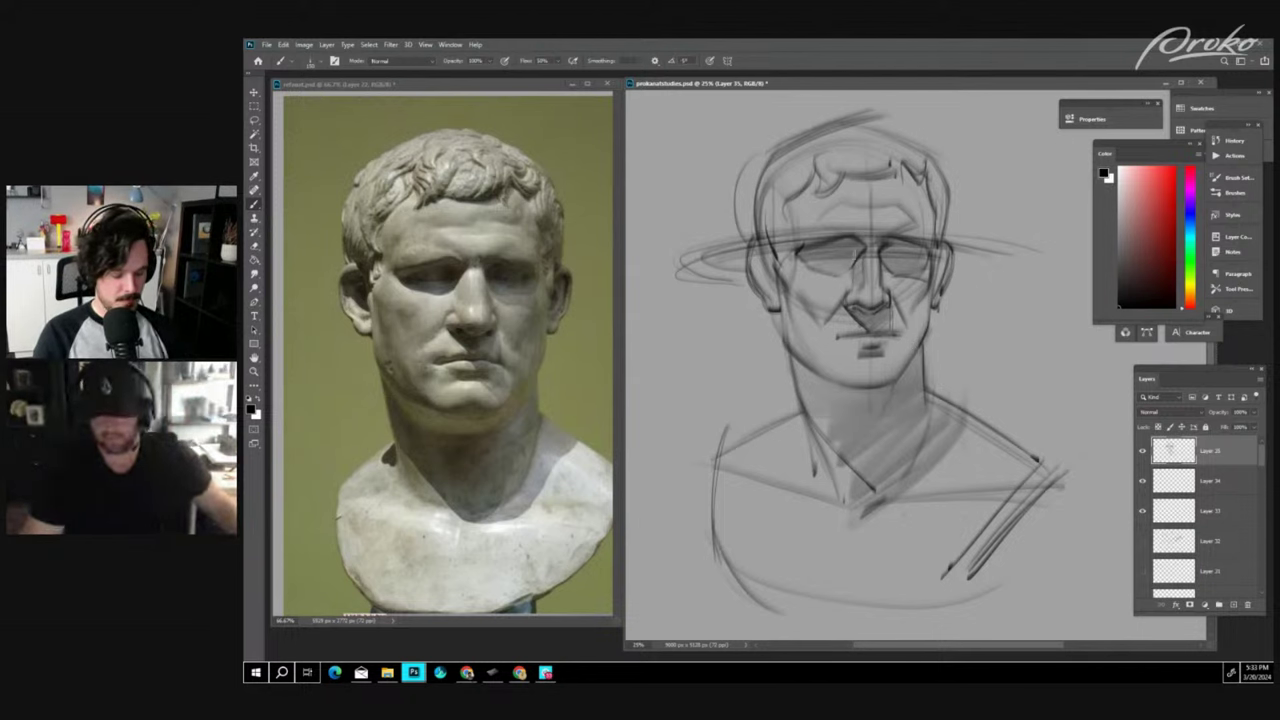
- Deepen the eye socket shadows and define the hair locks along the far temple and fringe
left_click_drag(797, 255, 927, 252)
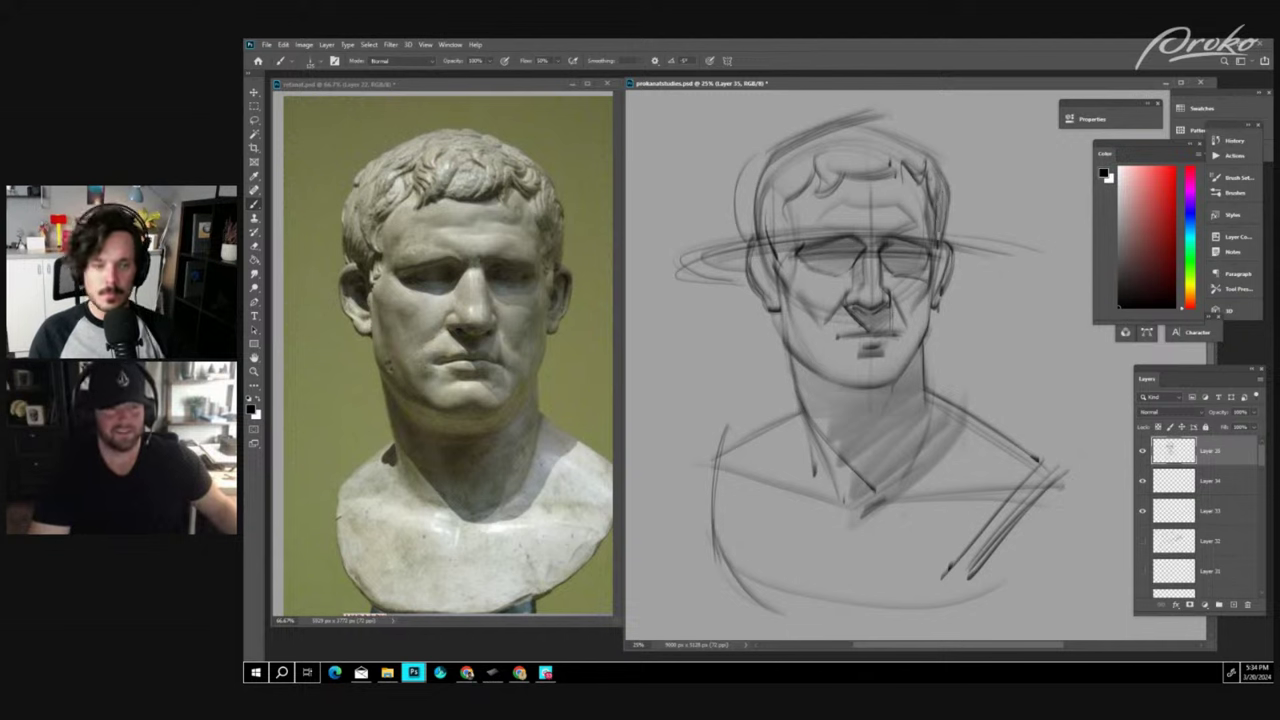
left_click_drag(920, 183, 927, 210)
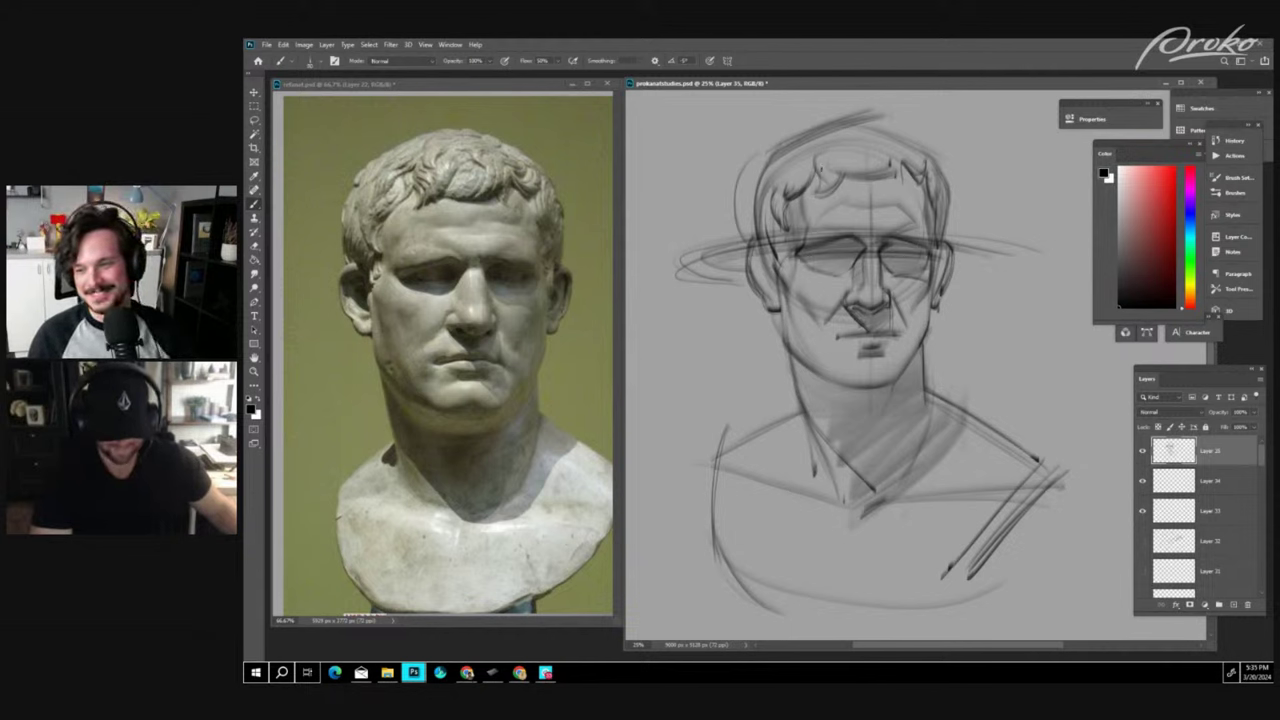
mouse_move(826, 166)
left_mouse_down()
mouse_move(817, 197)
mouse_move(831, 185)
left_mouse_up()
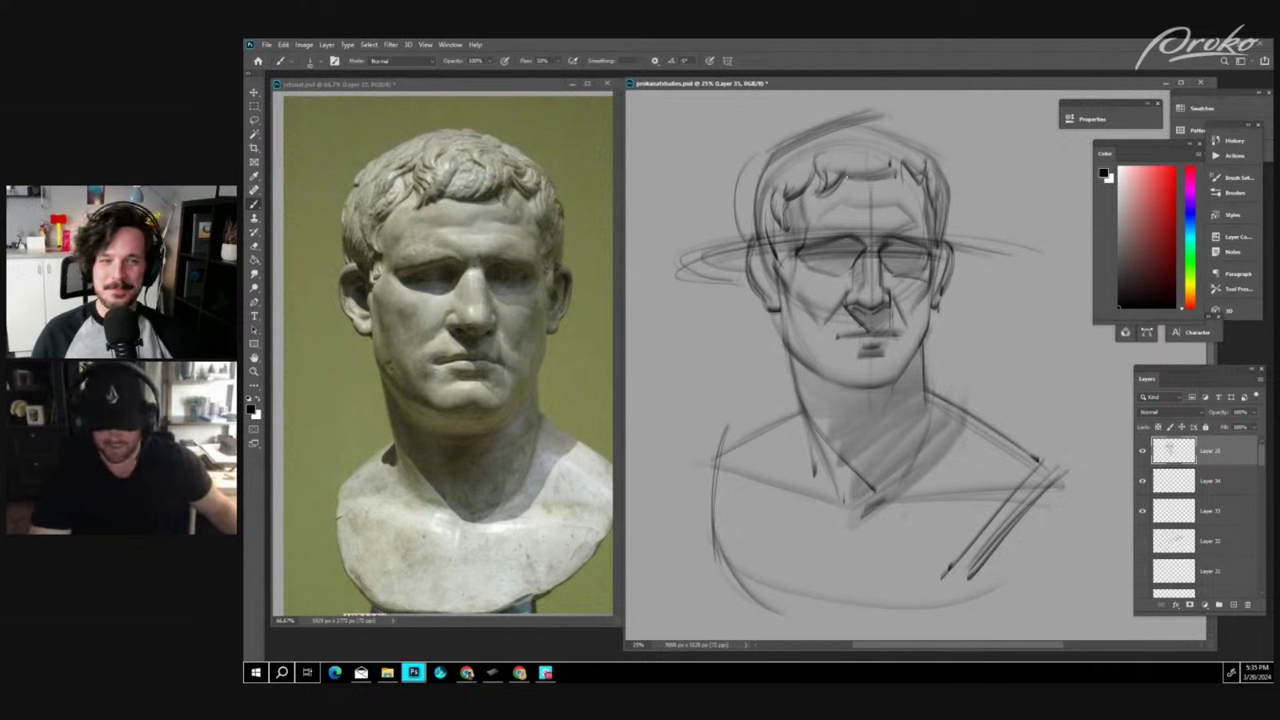
left_click_drag(852, 159, 842, 177)
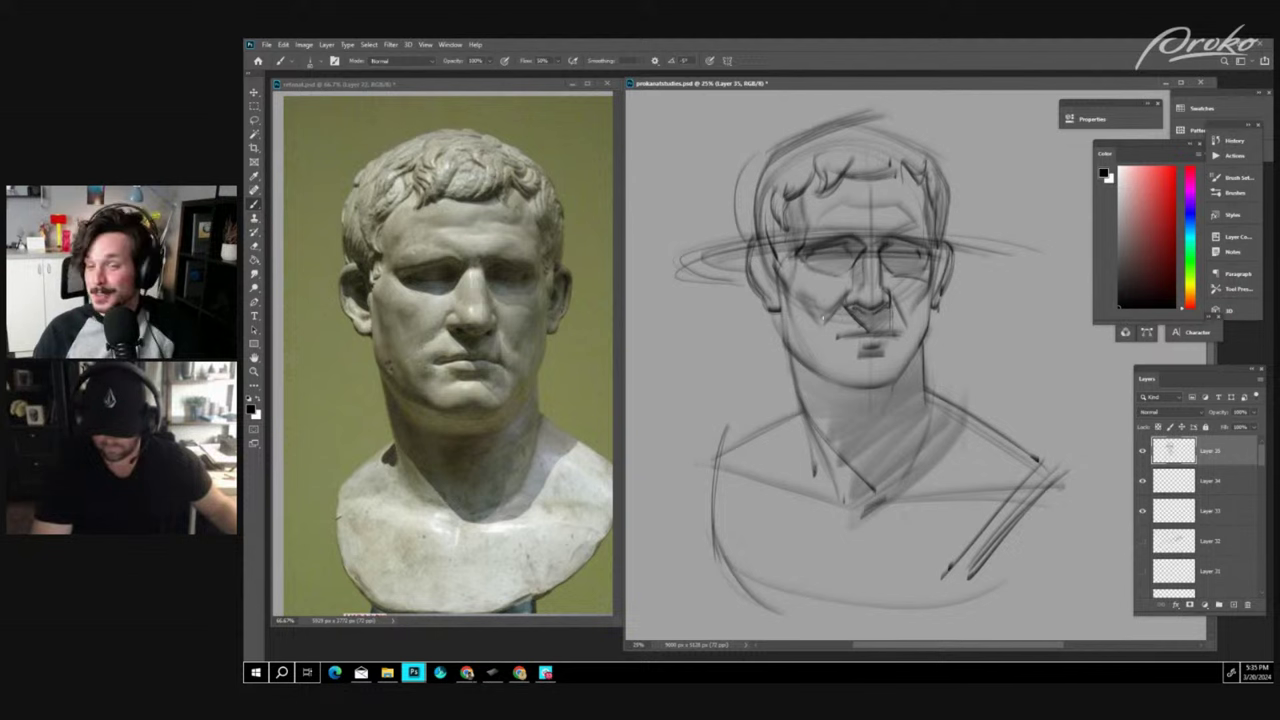
- Mark the near corner of the mouth on the bust with a short dark stroke
left_click_drag(841, 332, 833, 334)
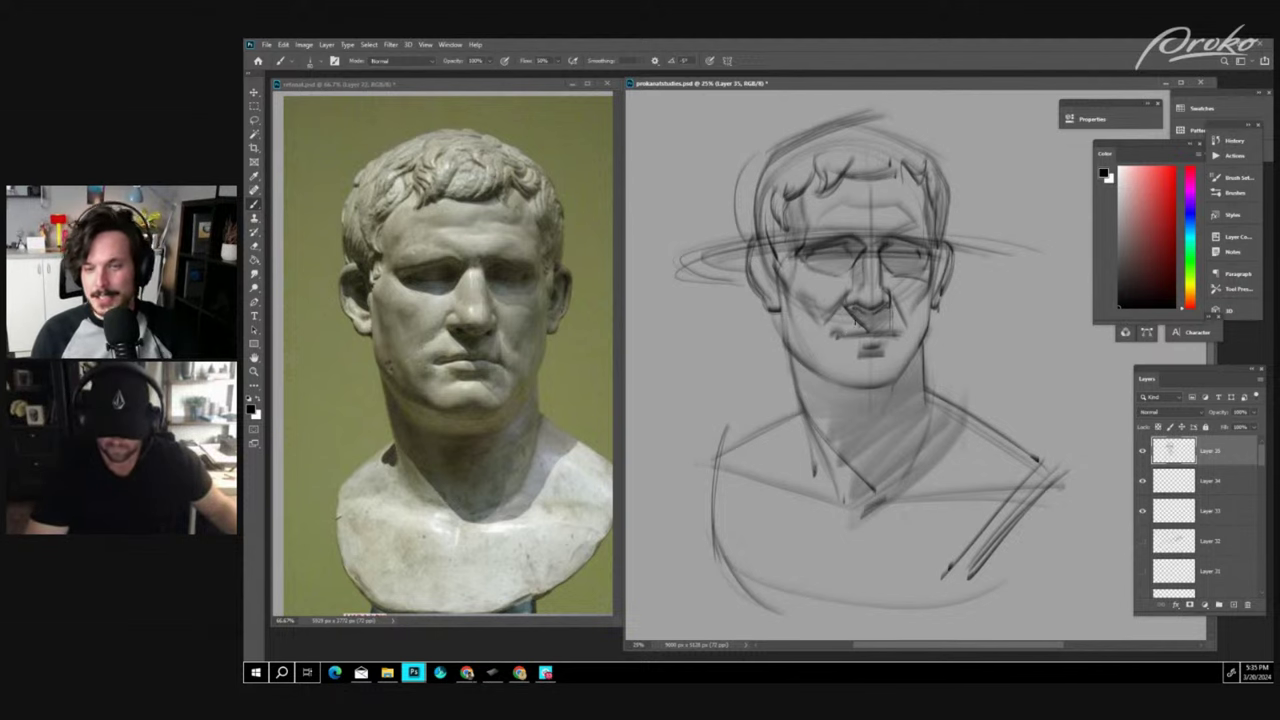
key("ctrl+plus")
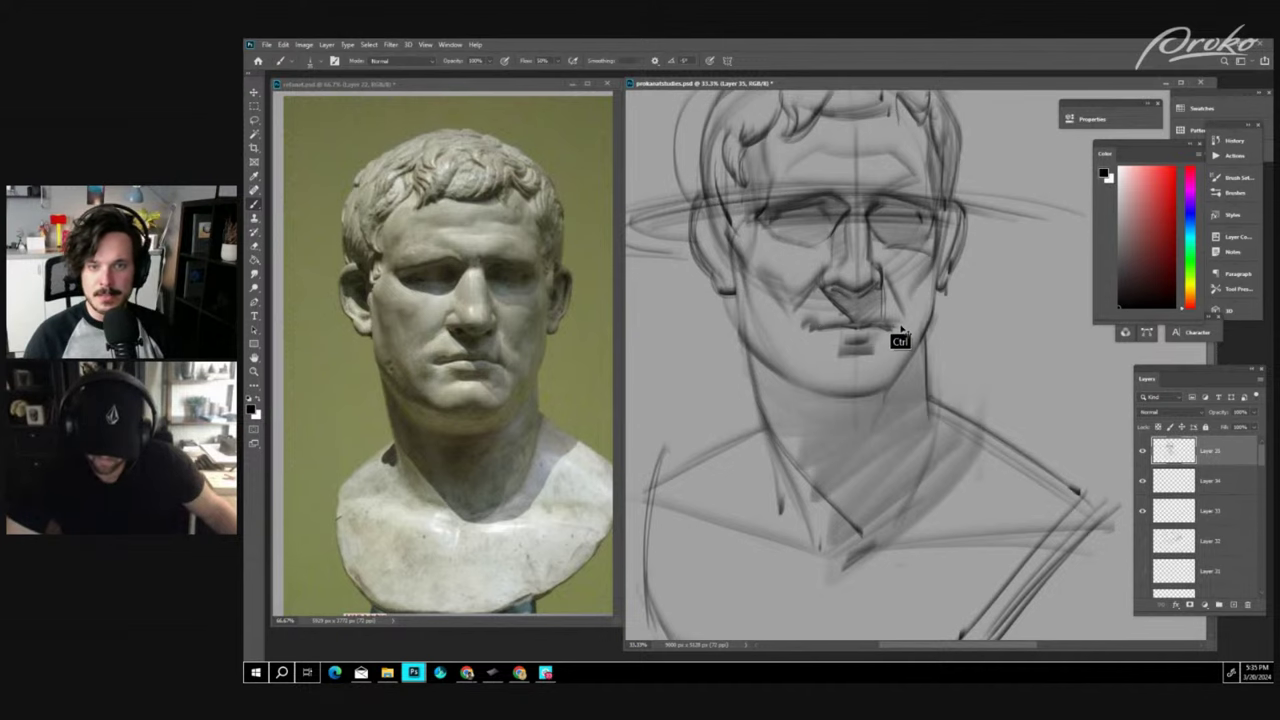
key("ctrl+minus")
mouse_move(931, 346)
left_mouse_down()
mouse_move(969, 283)
mouse_move(961, 348)
left_mouse_up()
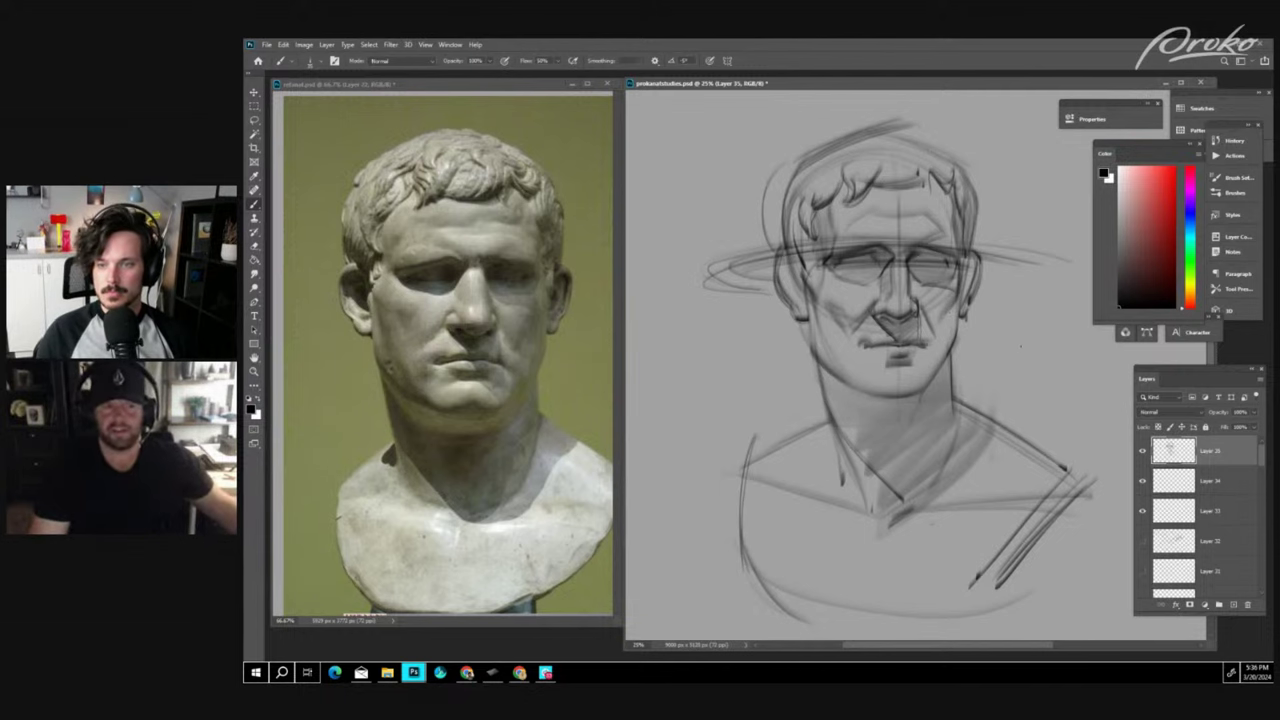
- Draw a long, curved teardrop outline tapering to a point in the empty canvas area beside the bust
key("ctrl+plus")
left_click_drag(972, 328, 590, 434)
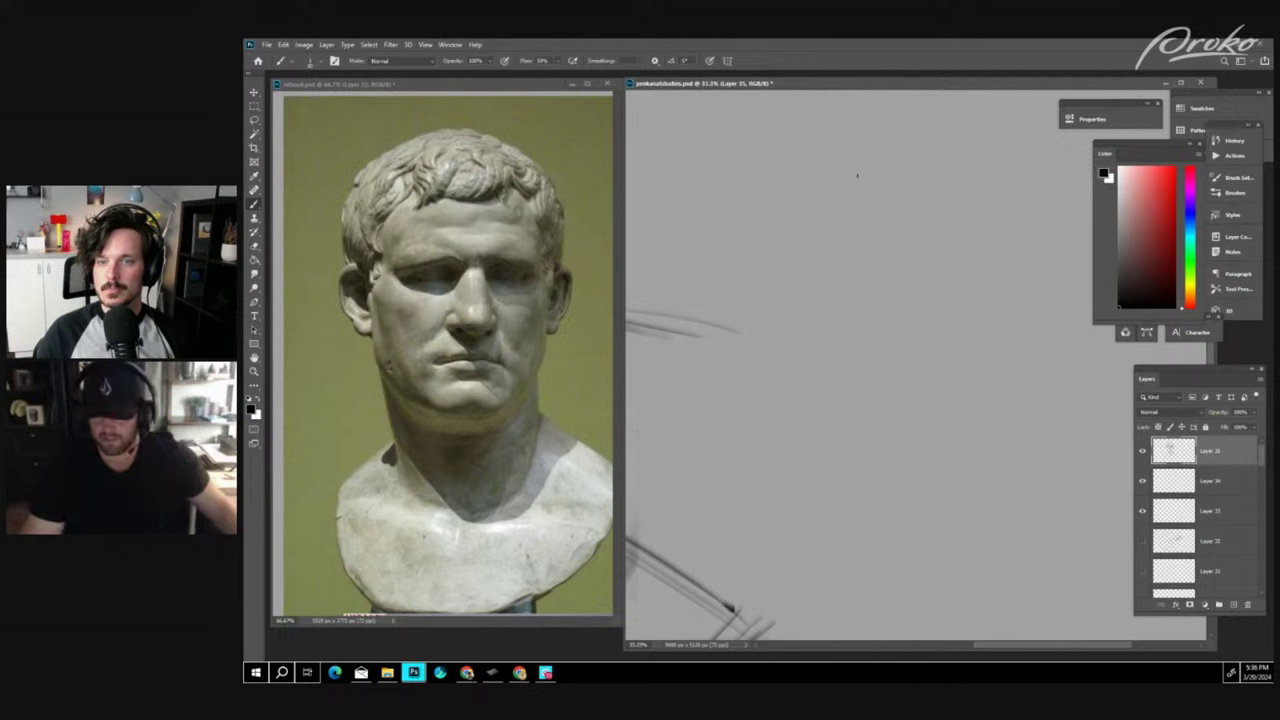
mouse_move(900, 118)
left_mouse_down()
mouse_move(889, 283)
mouse_move(888, 502)
left_mouse_up()
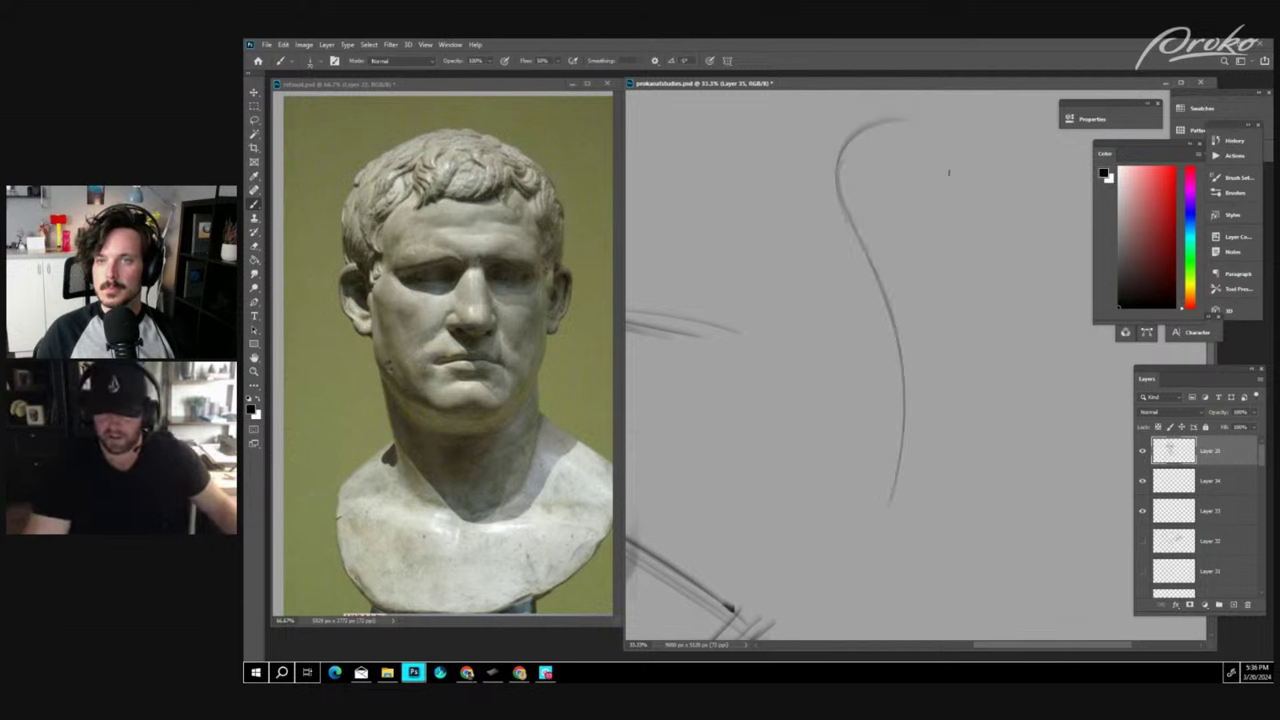
mouse_move(916, 116)
left_mouse_down()
mouse_move(942, 417)
mouse_move(960, 347)
mouse_move(876, 570)
left_mouse_up()
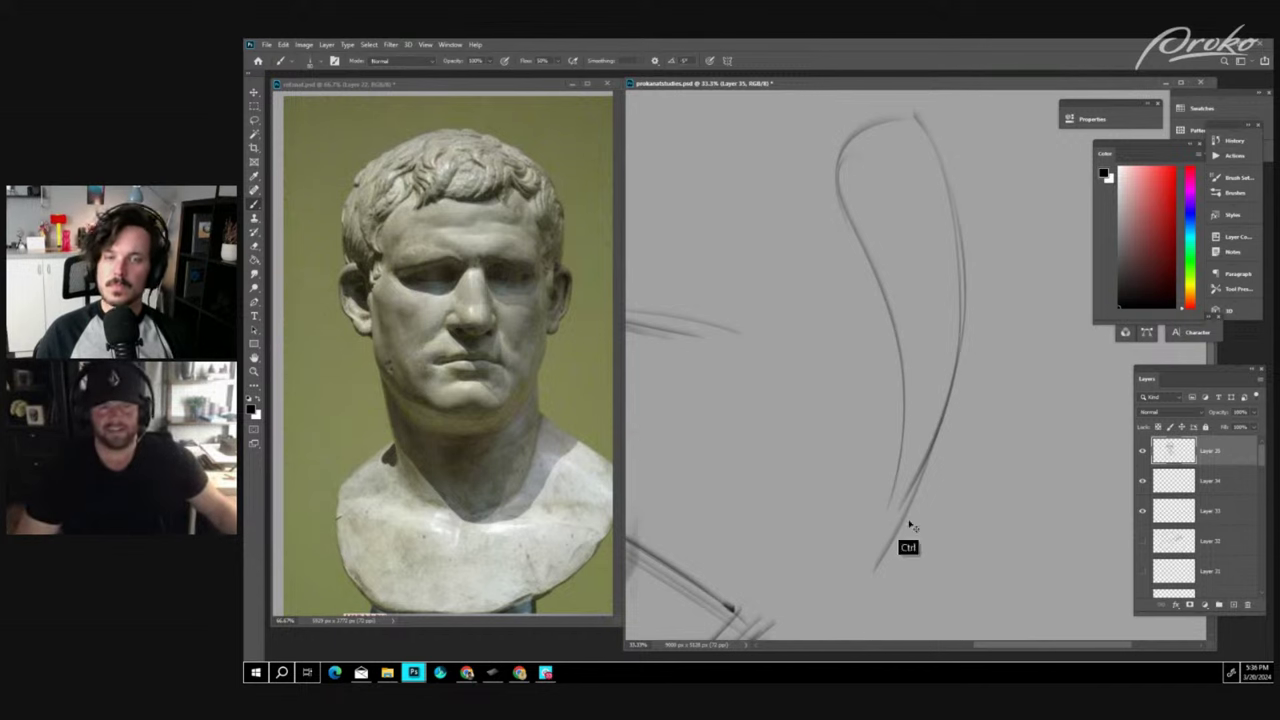
- Add a small rounded loop and tail at the teardrop's tapered end, and an overlapping contour line along its inner edge
key("ctrl+minus")
left_click_drag(951, 513, 960, 515)
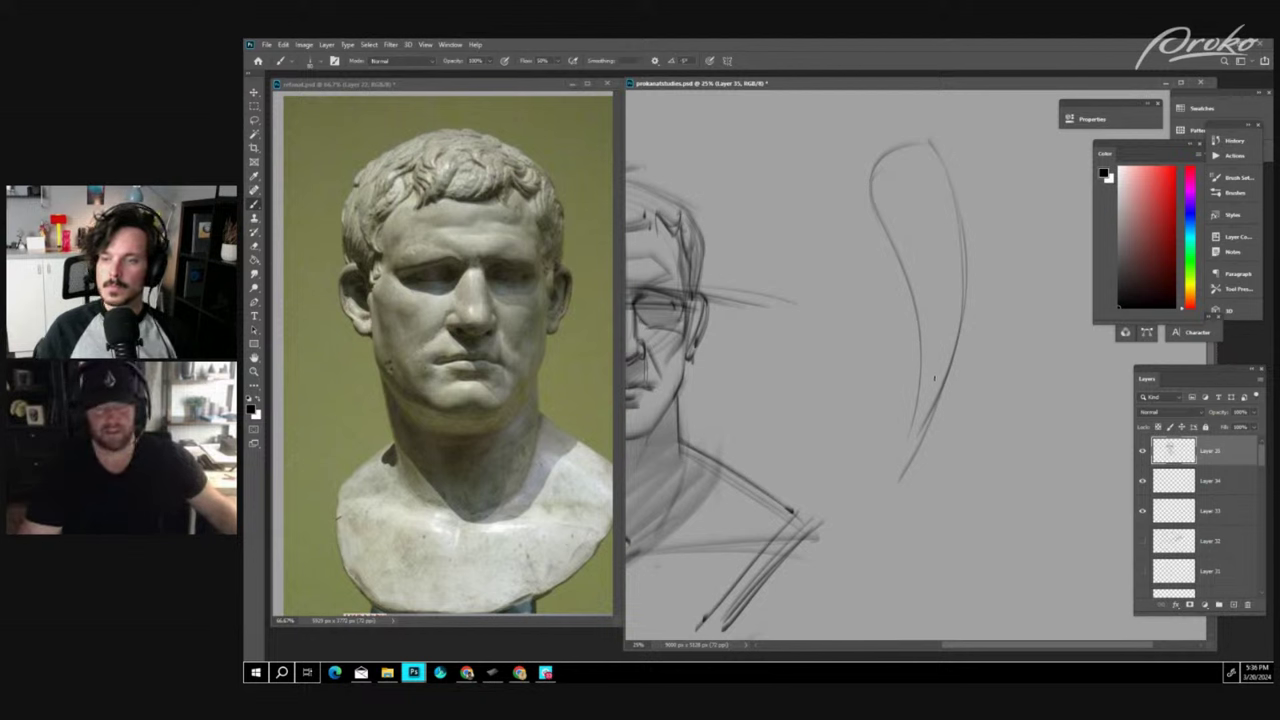
mouse_move(915, 408)
left_mouse_down()
mouse_move(906, 458)
mouse_move(923, 463)
mouse_move(910, 443)
mouse_move(937, 432)
mouse_move(929, 488)
mouse_move(930, 418)
mouse_move(946, 470)
mouse_move(902, 509)
mouse_move(924, 514)
mouse_move(905, 475)
mouse_move(938, 526)
left_mouse_up()
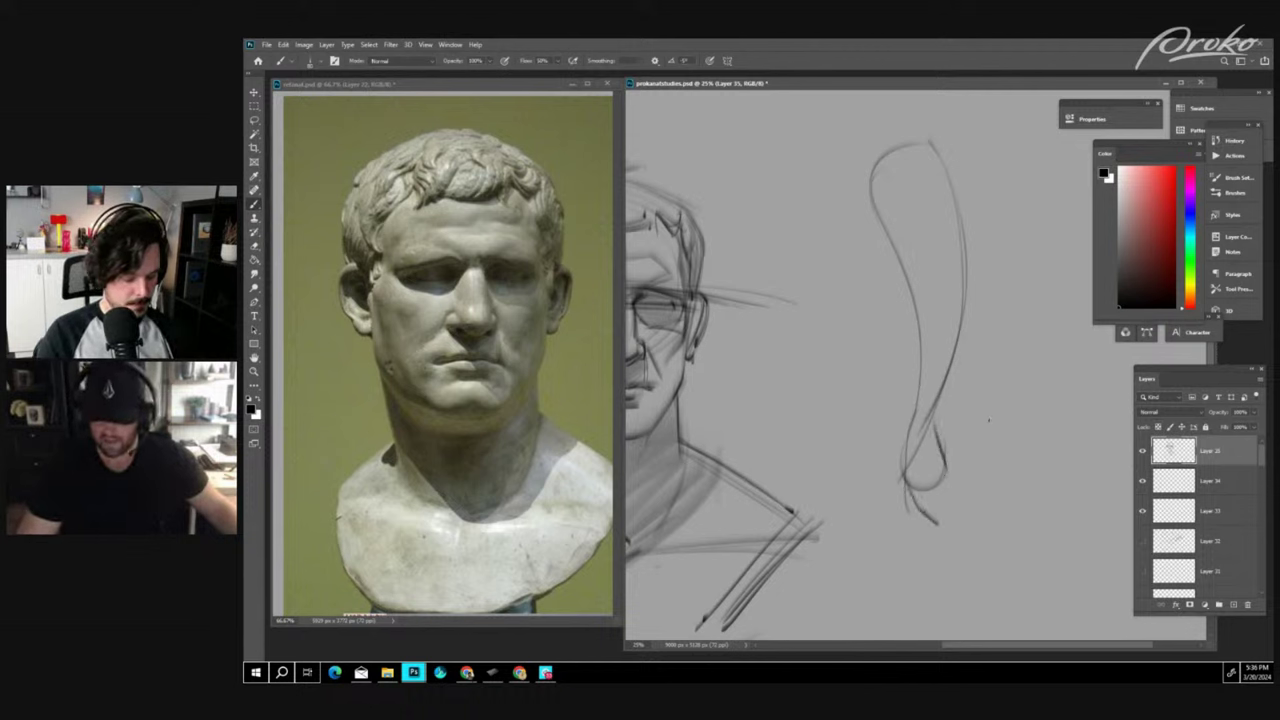
left_click_drag(930, 282, 919, 350)
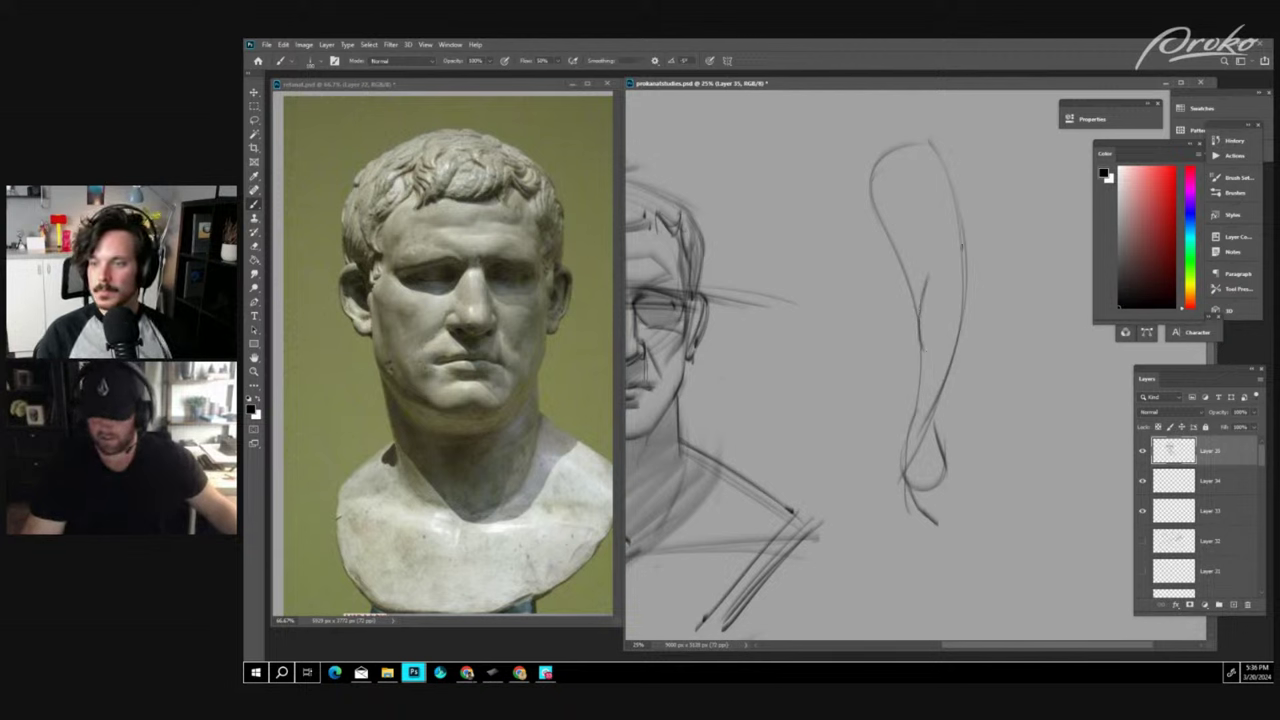
- Darken the outer contour of the upper arm and draw a long curved direction arrow alongside the arm sketch
left_click_drag(960, 218, 962, 326)
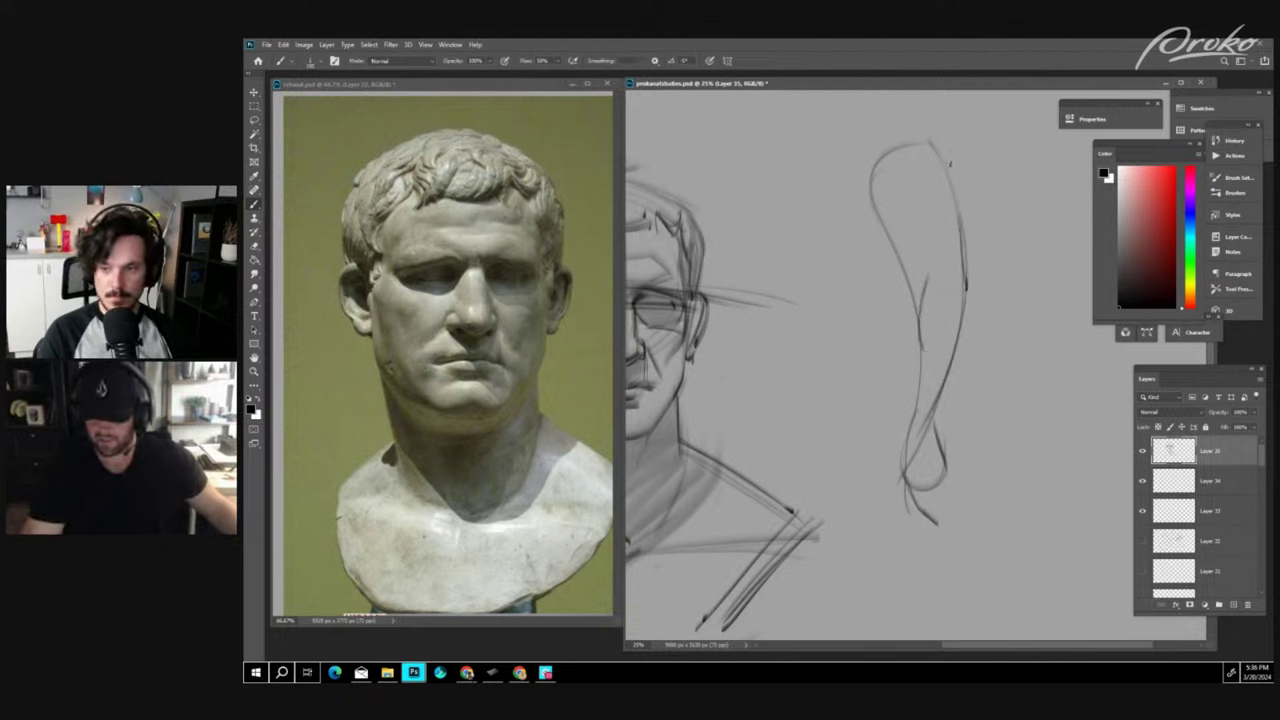
left_click_drag(938, 142, 944, 486)
key("ctrl+z")
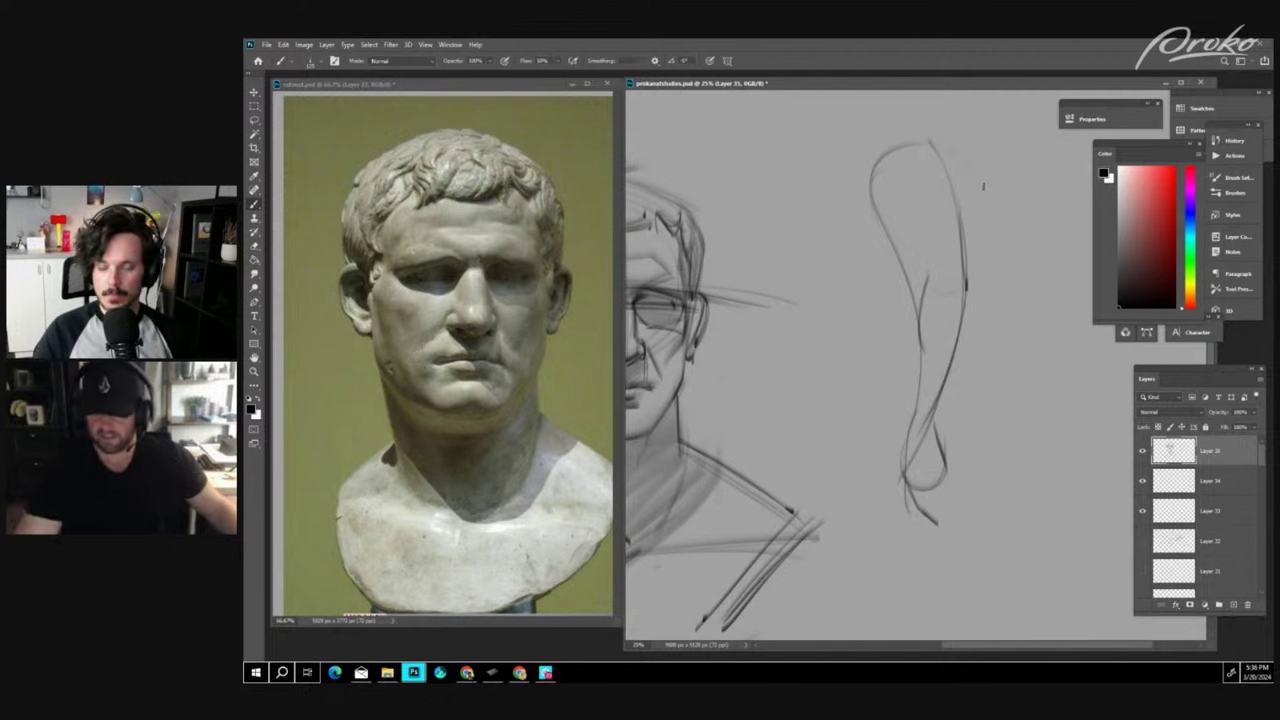
left_click_drag(978, 148, 972, 418)
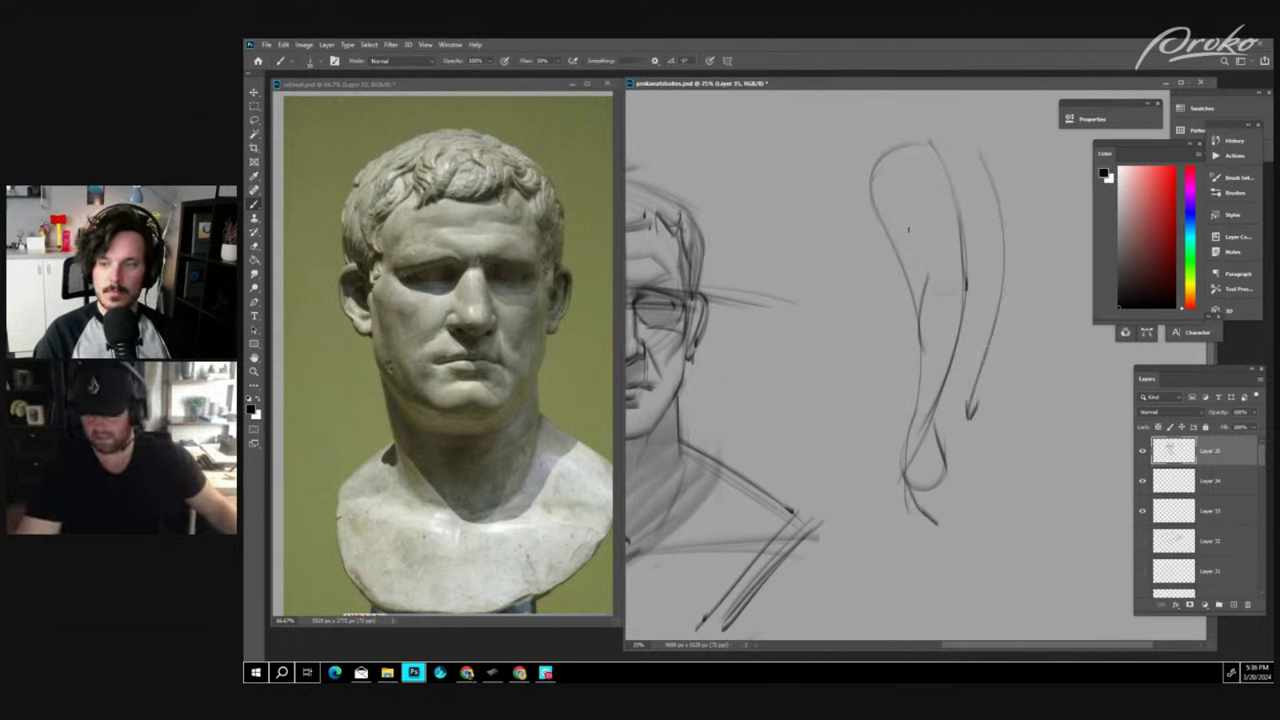
- Sketch the rounded shoulder cap, the lower edge of the deltoid and the inner contour of the upper arm
left_click_drag(926, 138, 914, 204)
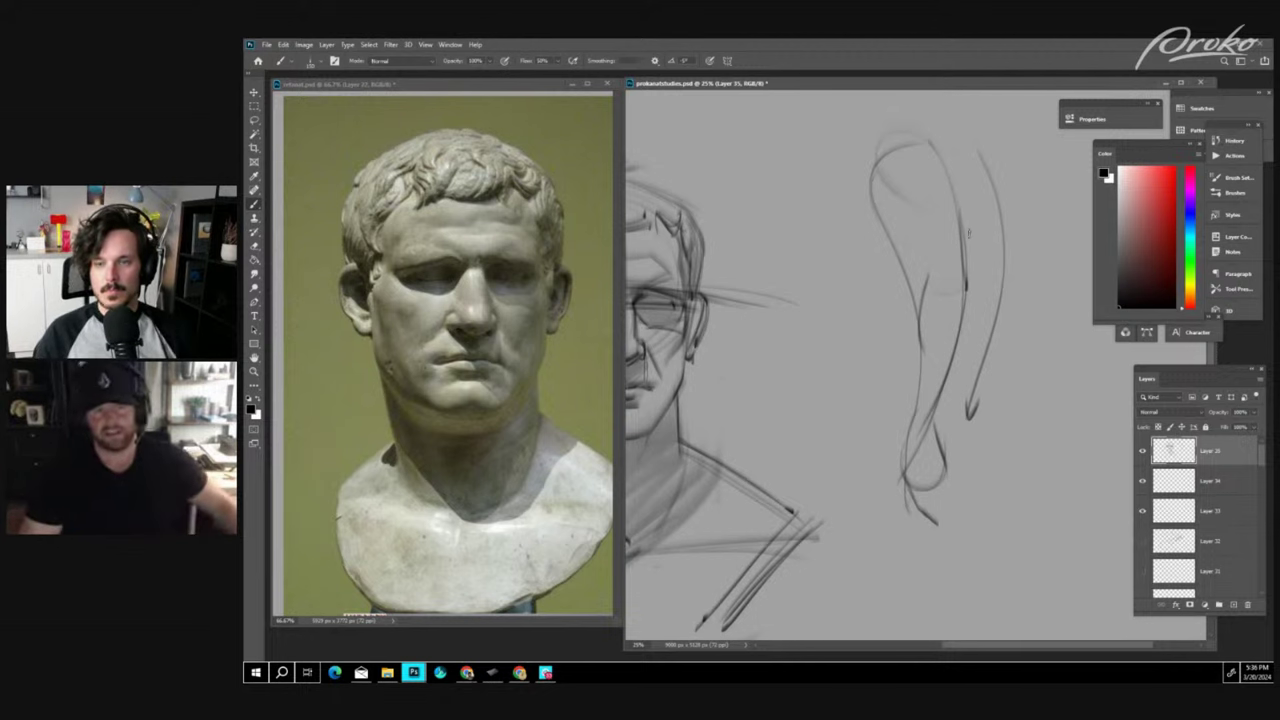
left_click_drag(893, 210, 926, 281)
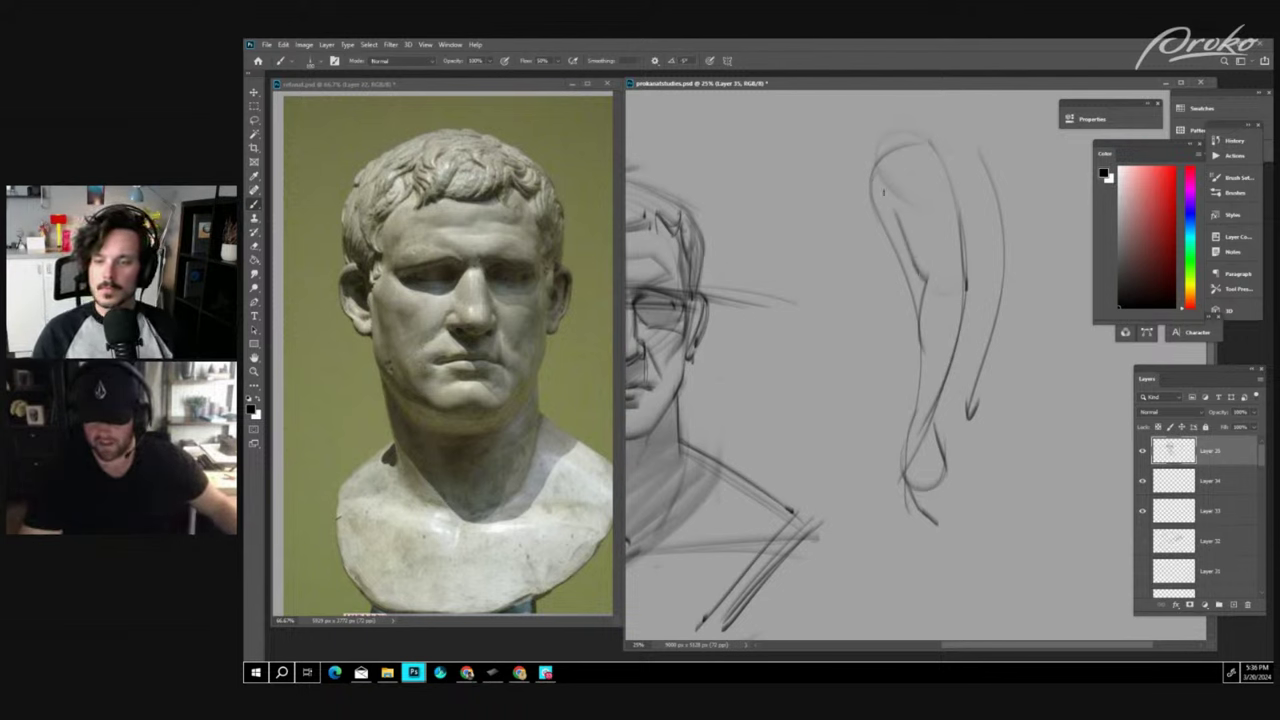
mouse_move(872, 162)
left_mouse_down()
mouse_move(900, 206)
mouse_move(927, 216)
left_mouse_up()
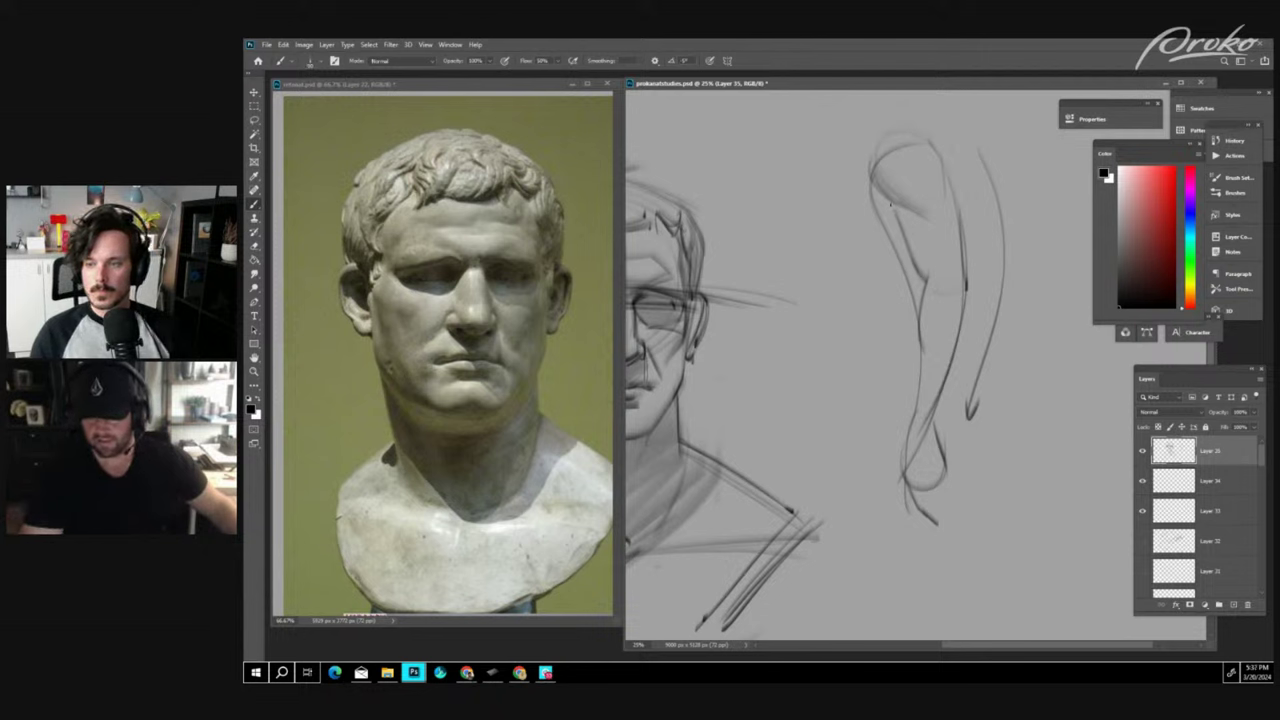
left_click_drag(904, 242, 926, 280)
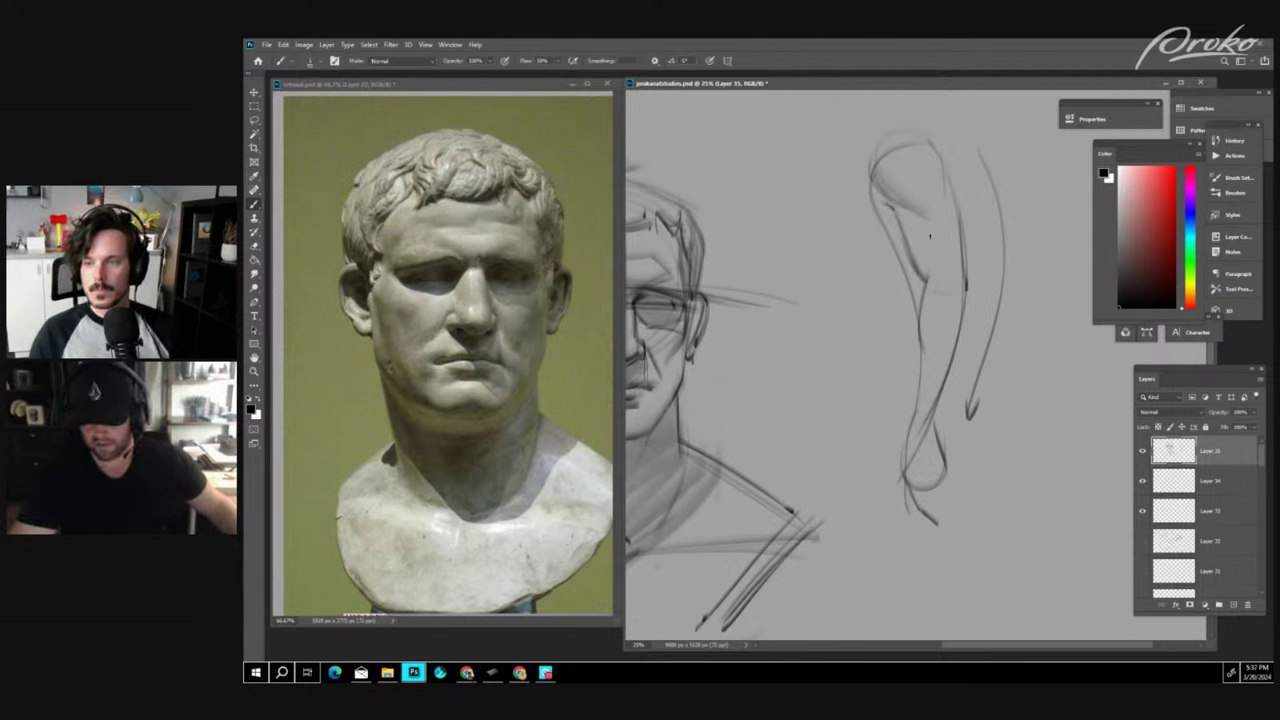
- Define the outer upper arm with overlapping muscle lines and extend the outer contour down the forearm to the wrist
mouse_move(927, 222)
left_mouse_down()
mouse_move(946, 262)
mouse_move(962, 190)
left_mouse_up()
left_click_drag(965, 258, 966, 214)
mouse_move(972, 282)
left_mouse_down()
mouse_move(966, 236)
mouse_move(968, 260)
left_mouse_up()
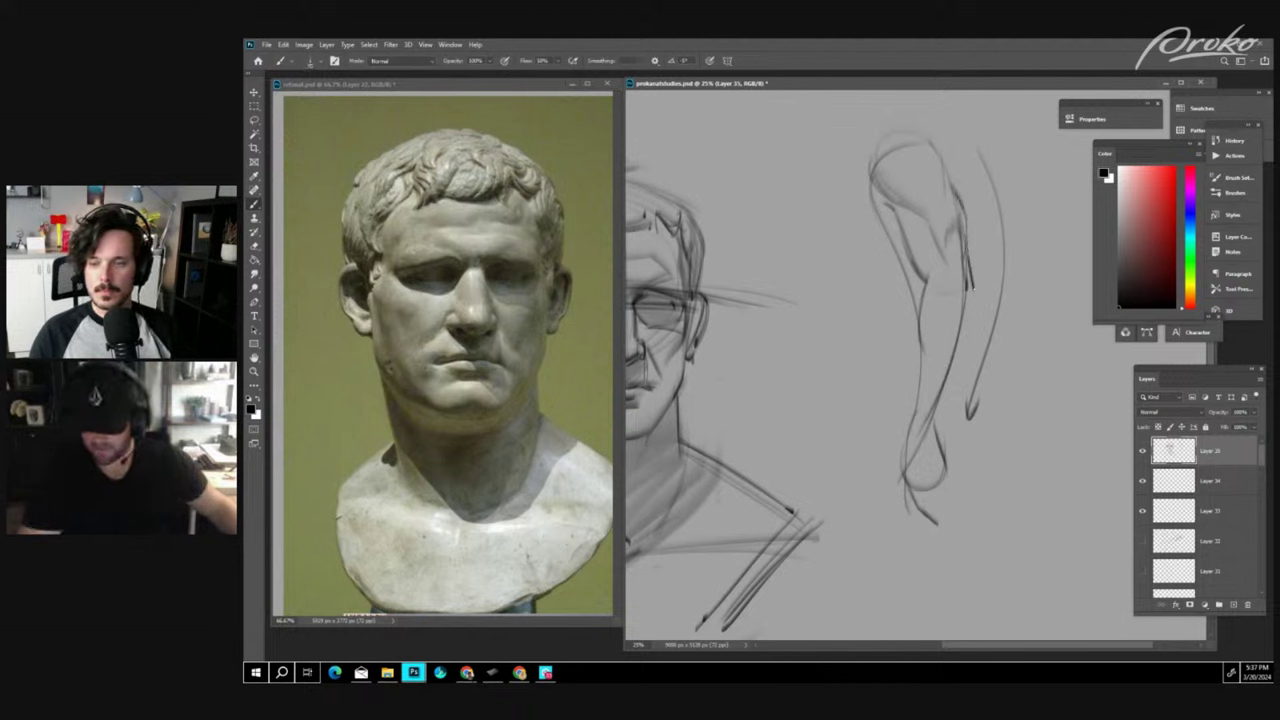
mouse_move(974, 310)
left_mouse_down()
mouse_move(970, 292)
mouse_move(932, 448)
left_mouse_up()
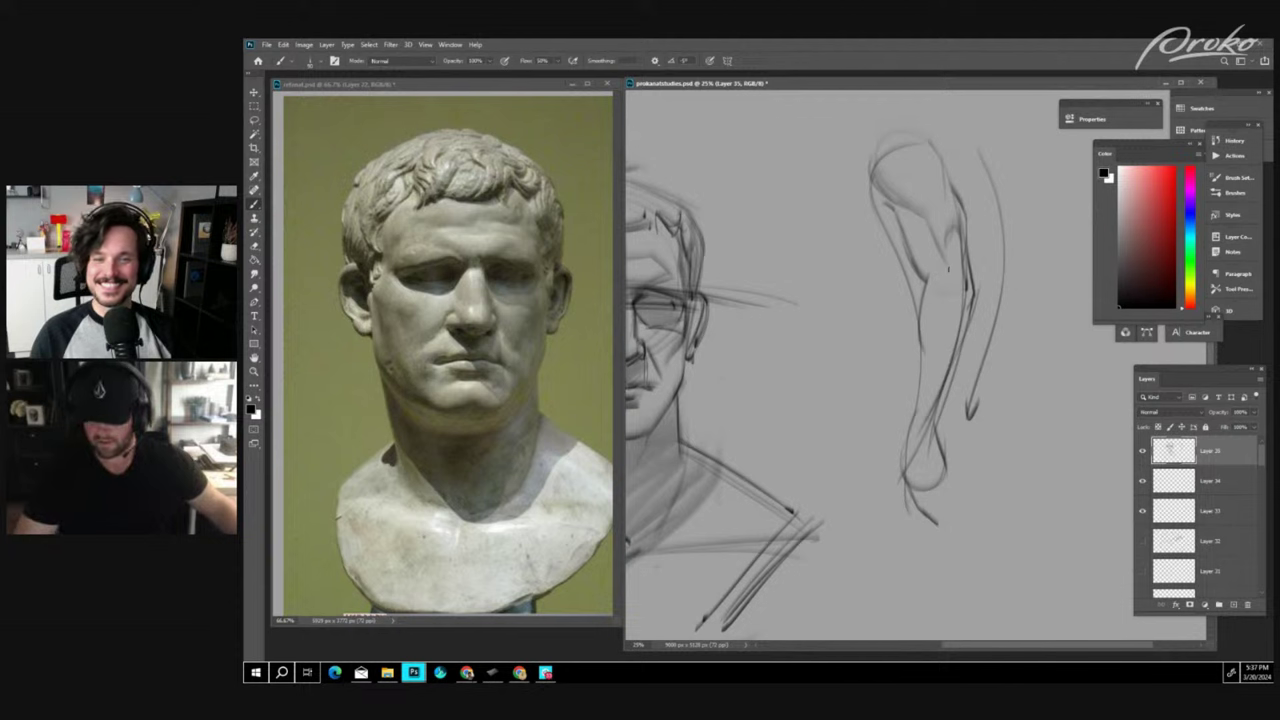
- Draw the interior muscle lines around the elbow crease and upper forearm, reinforcing the biceps edge and outer elbow
left_click_drag(950, 268, 942, 306)
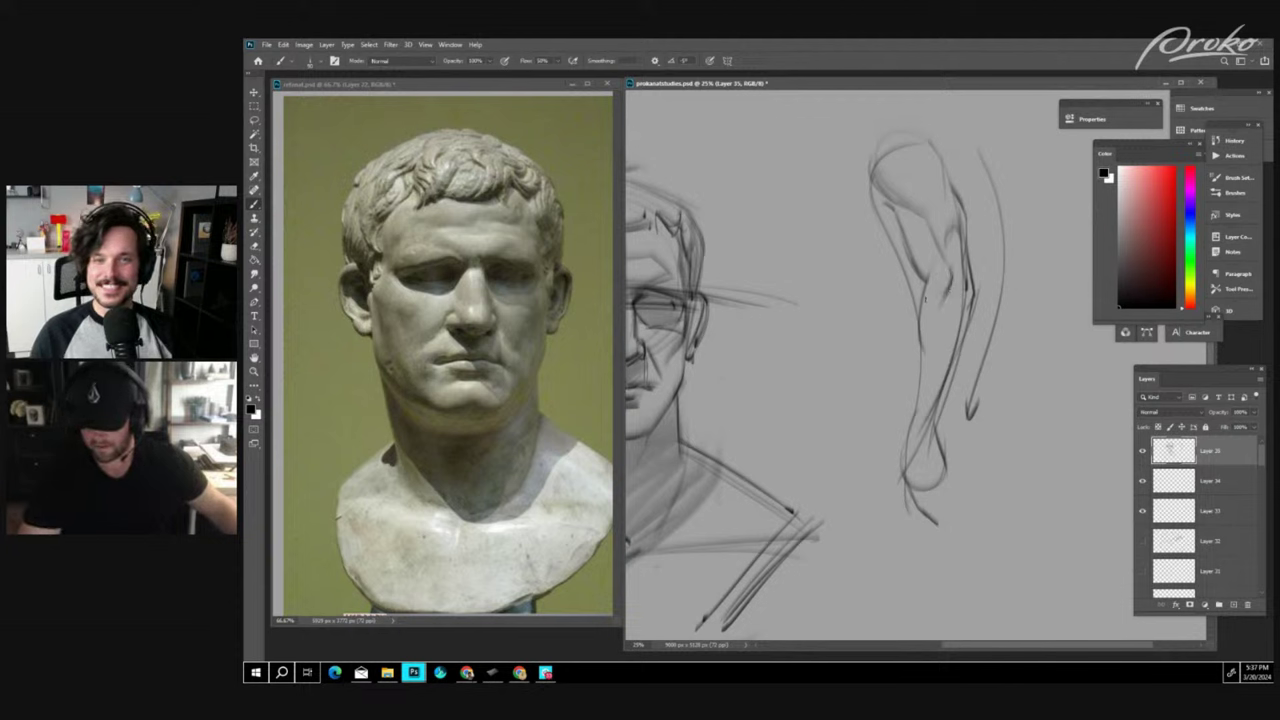
left_click_drag(921, 227, 945, 261)
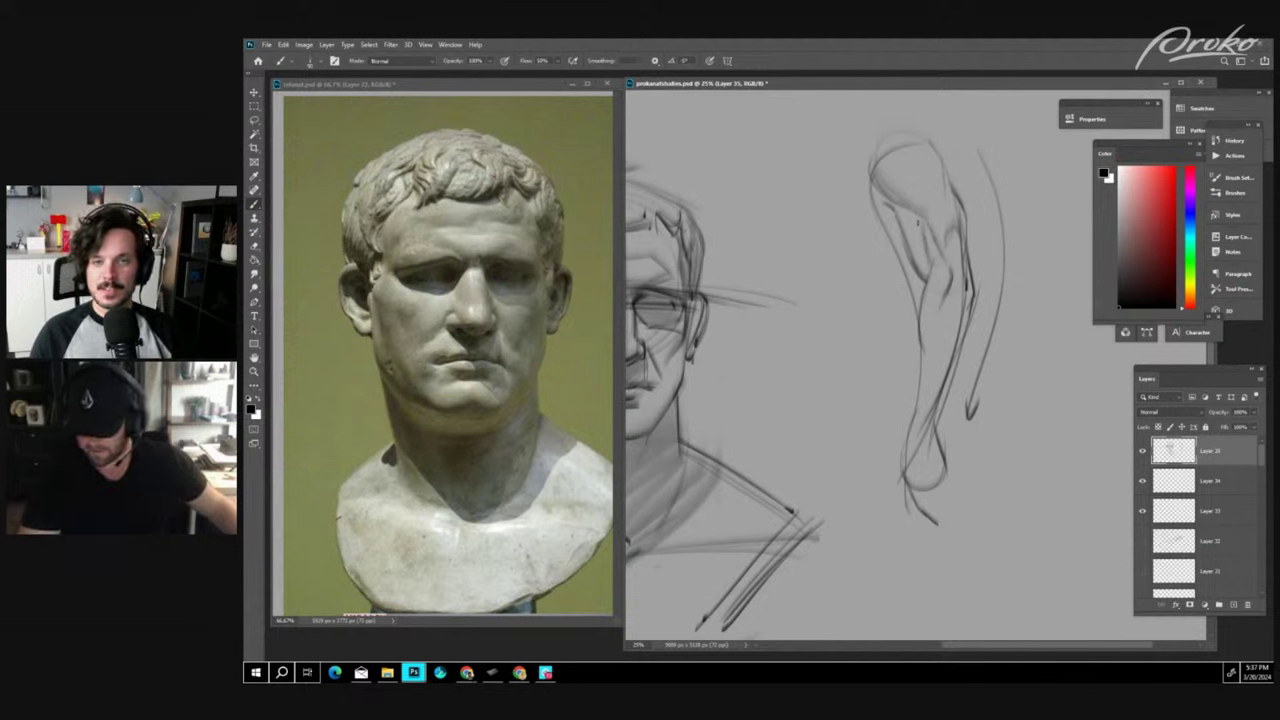
left_click_drag(927, 238, 920, 320)
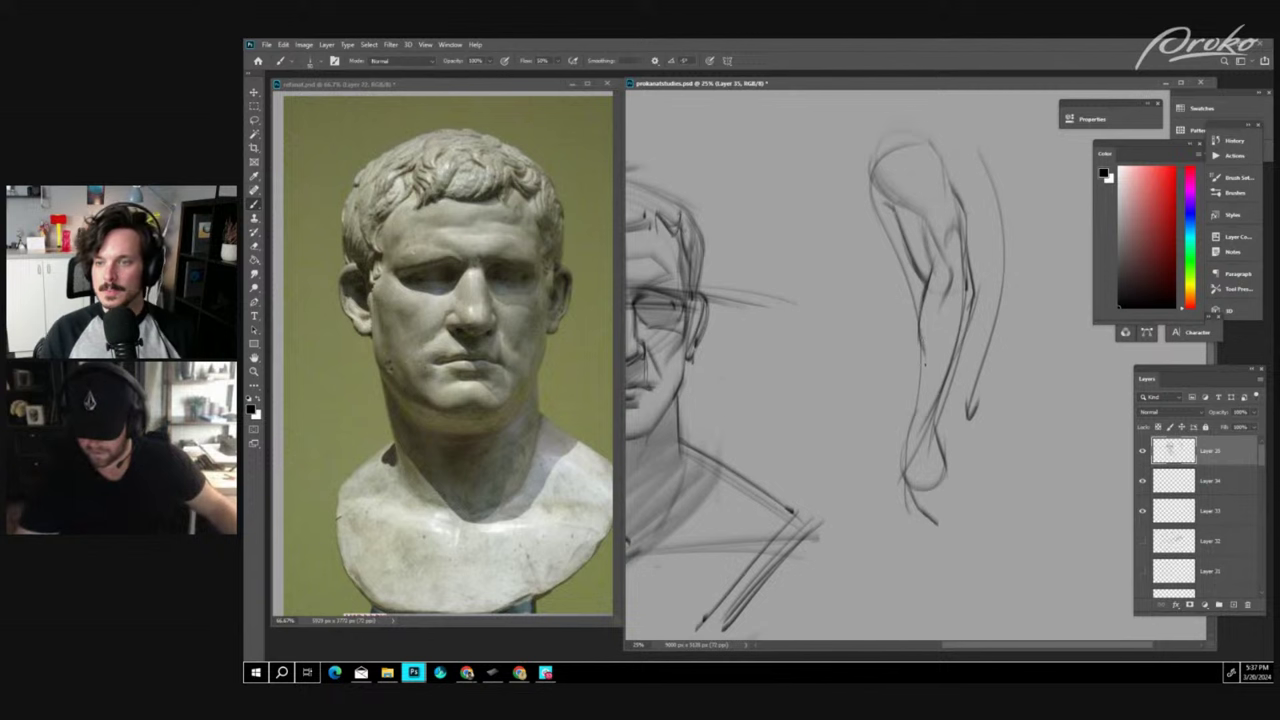
left_click_drag(950, 292, 946, 326)
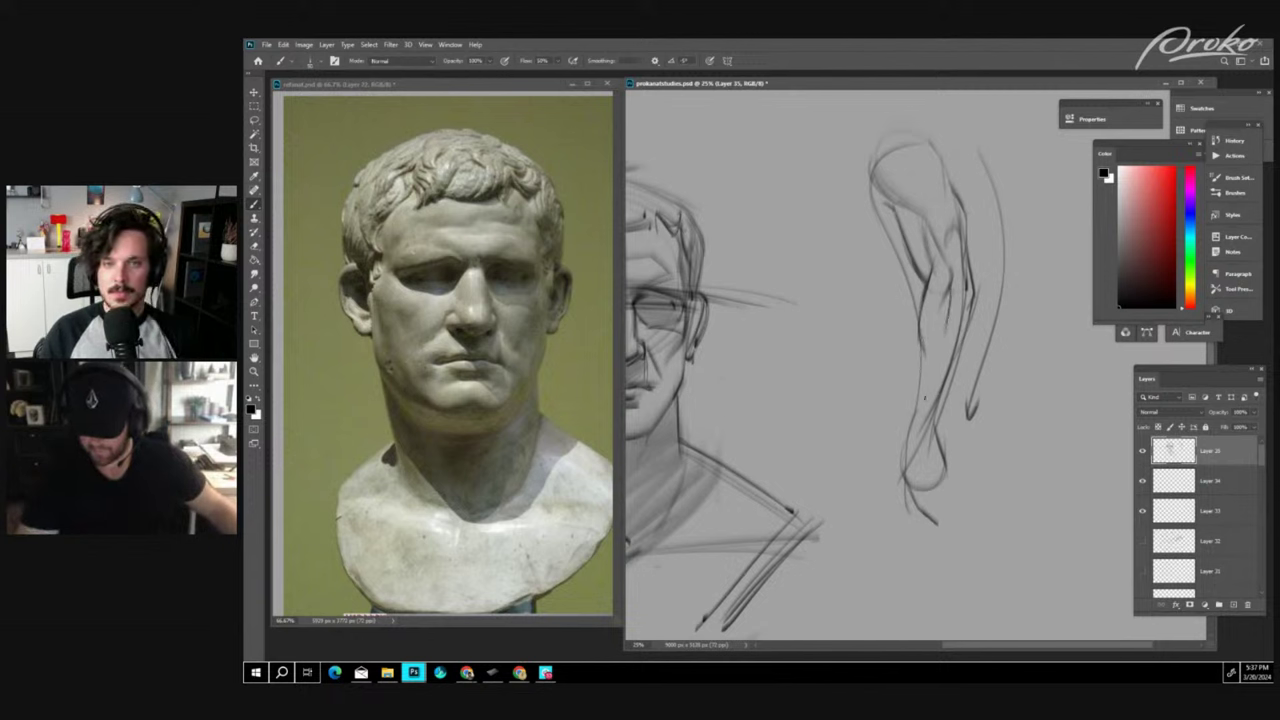
left_click_drag(973, 290, 964, 322)
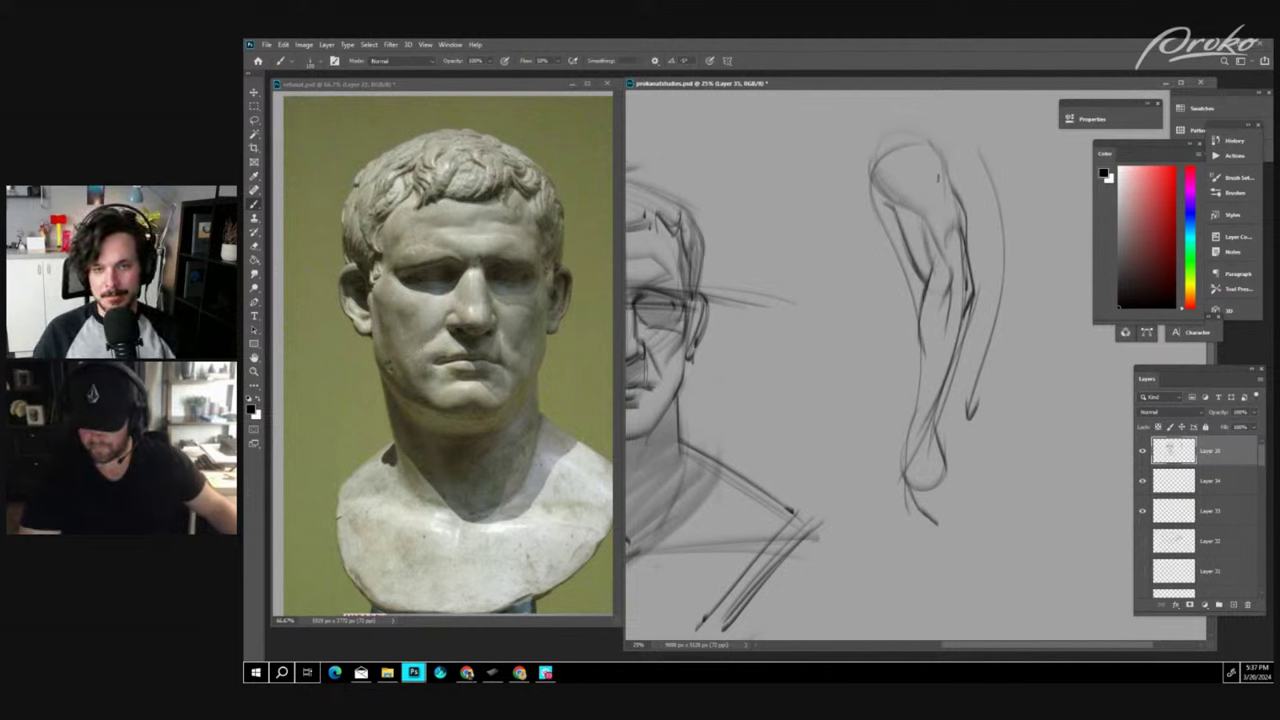
- Draw the outer edge of the deltoid curving down to its point between the upper-arm muscles
left_click_drag(948, 140, 928, 206)
left_click_drag(954, 162, 930, 216)
left_click_drag(942, 188, 936, 204)
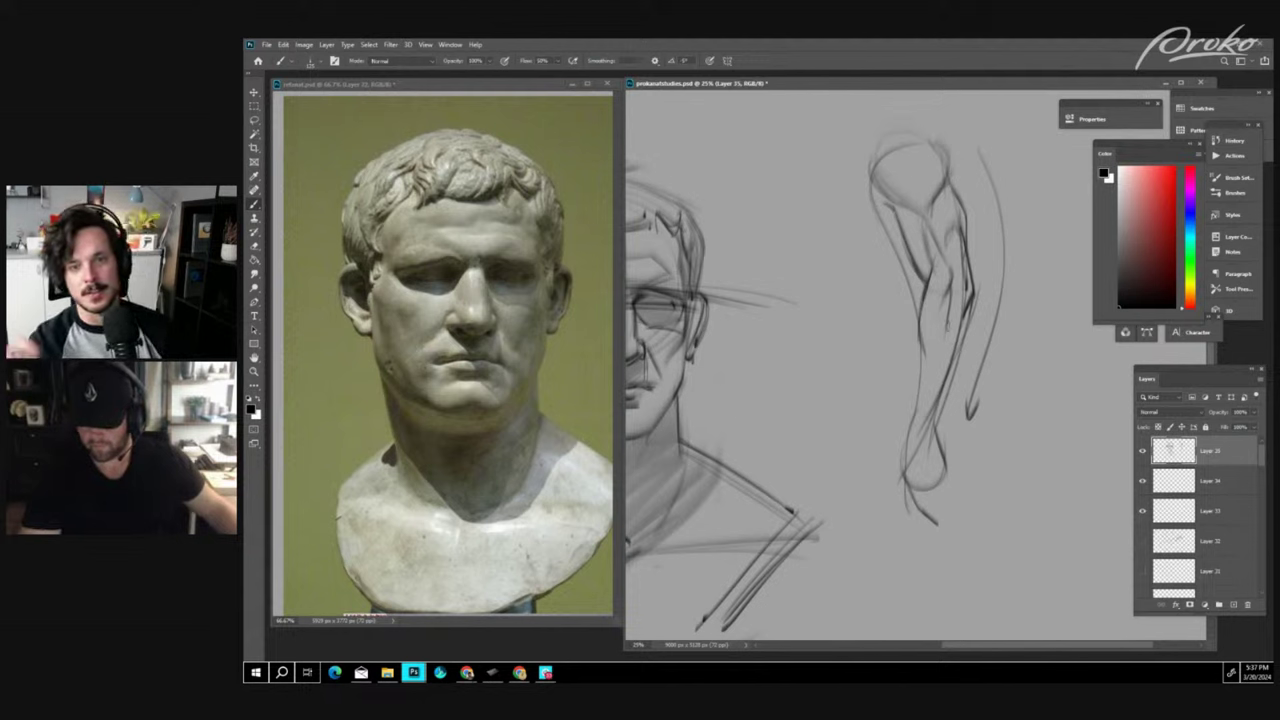
- Refine the lower forearm contours, mark the wrist and sketch in the simplified hand and fingers
left_click_drag(947, 322, 932, 424)
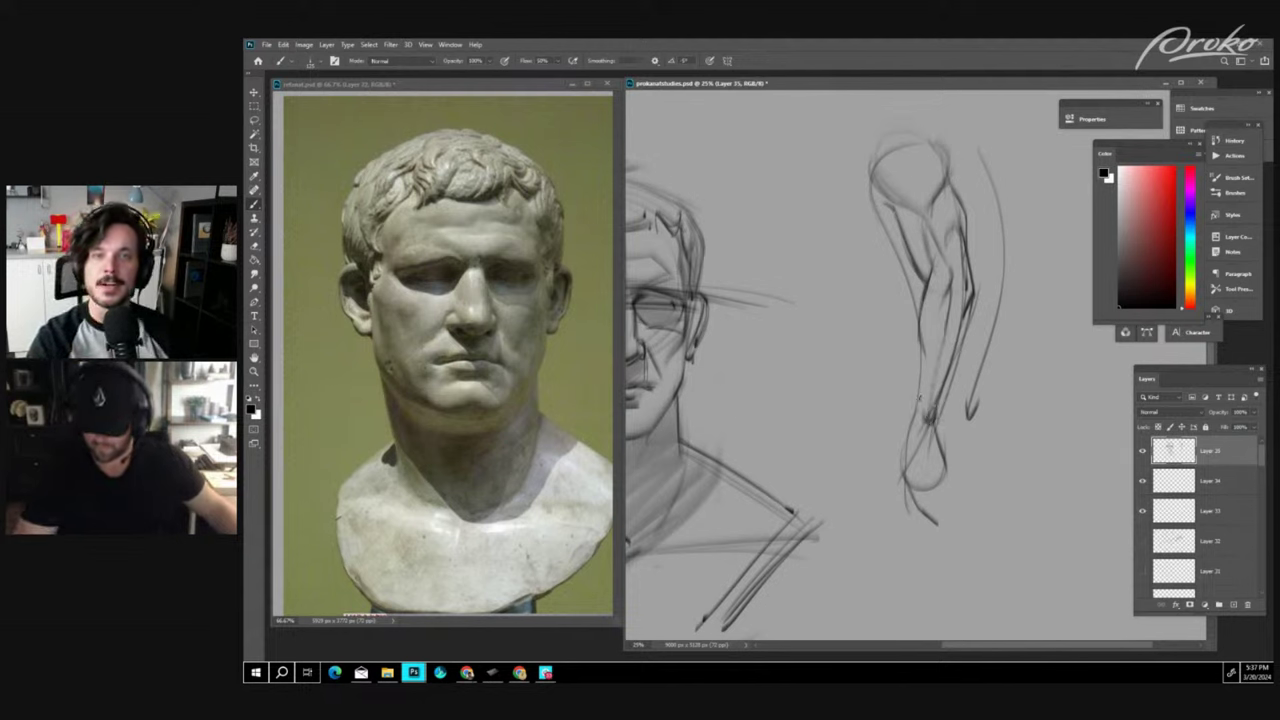
mouse_move(920, 360)
left_mouse_down()
mouse_move(920, 466)
mouse_move(906, 464)
mouse_move(950, 460)
mouse_move(912, 481)
mouse_move(938, 512)
left_mouse_up()
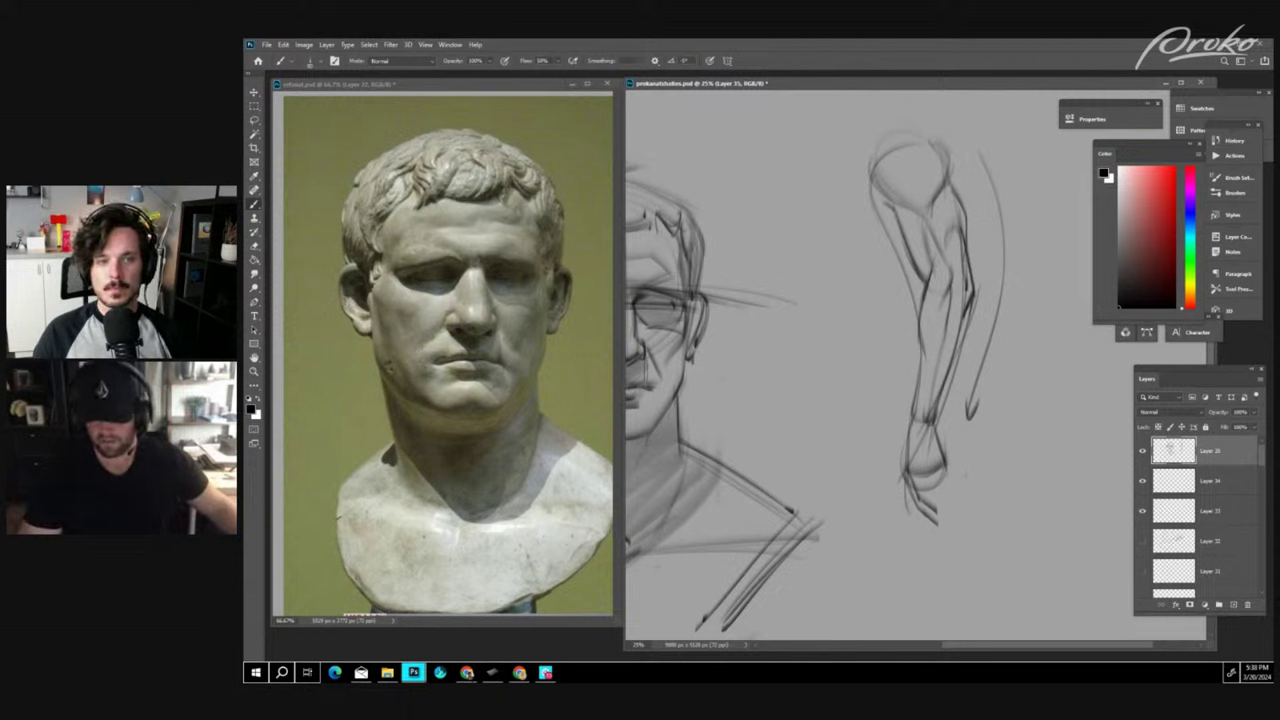
left_click_drag(968, 306, 939, 418)
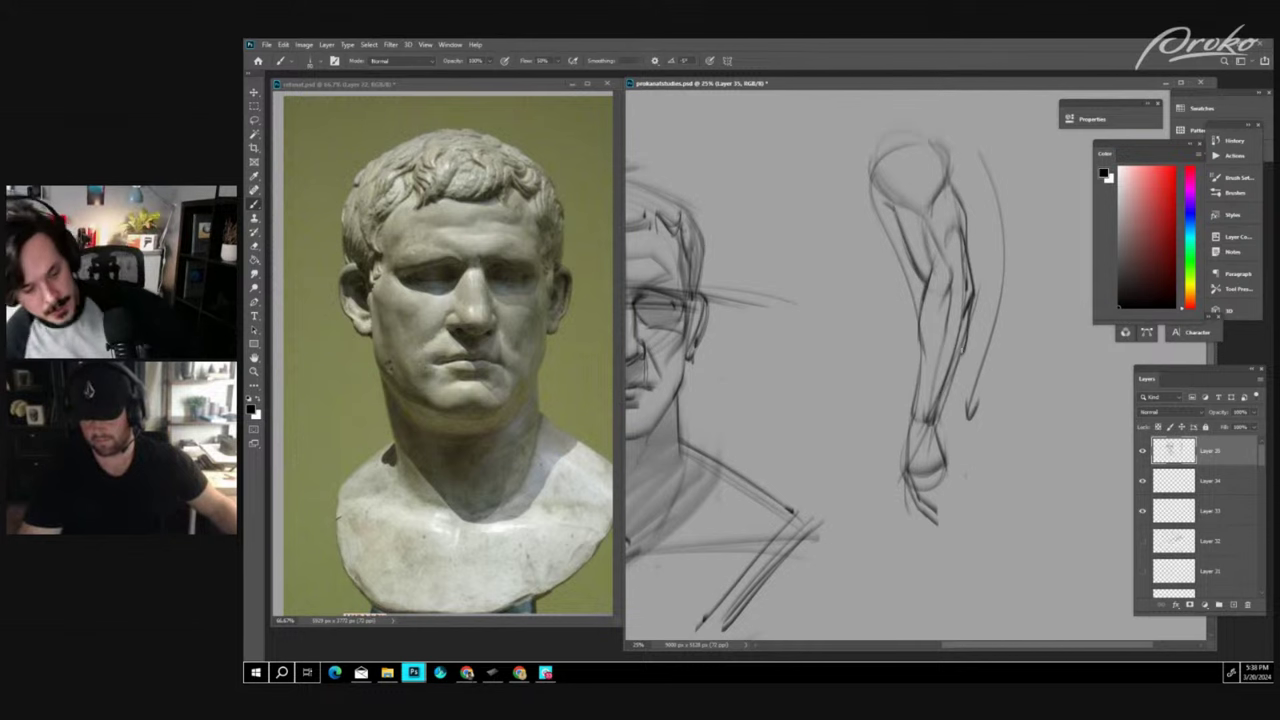
left_click_drag(966, 338, 935, 410)
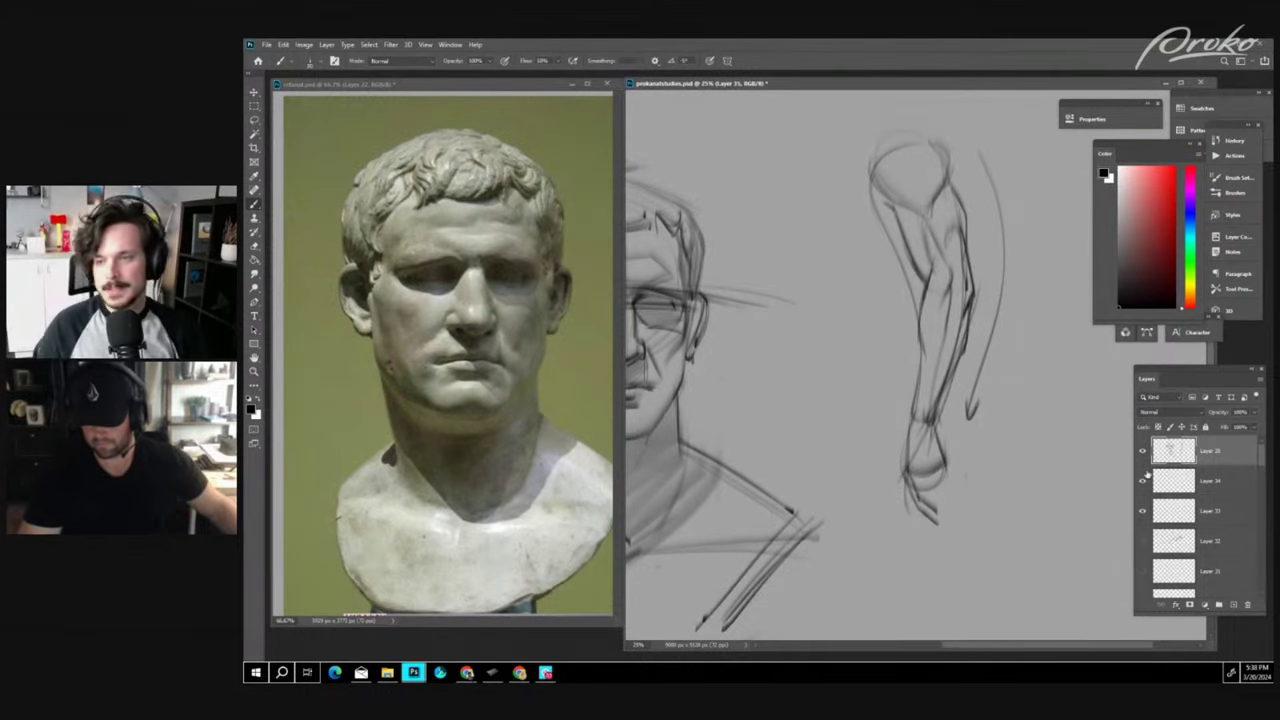
- Add three new empty layers above the arm sketch and bring the bust drawing back into view
left_click(1230, 604)
key("ctrl+minus")
key("ctrl+plus")
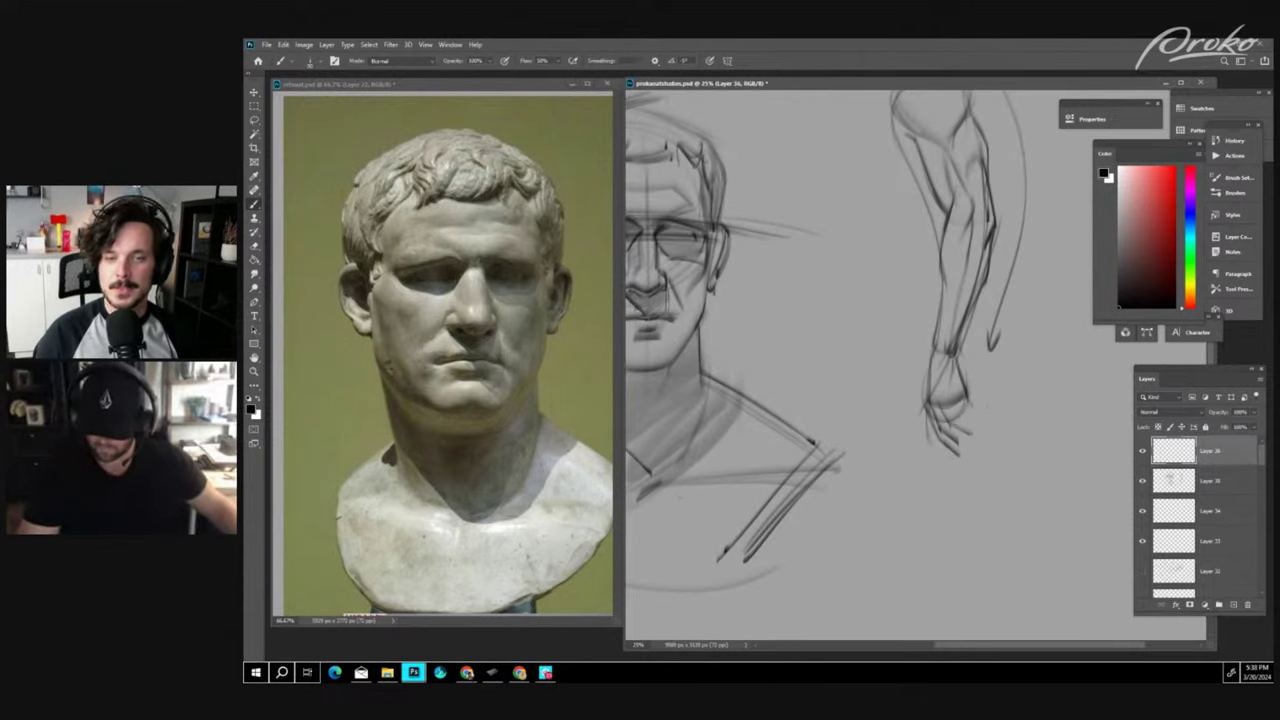
left_click_drag(854, 429, 1000, 455)
mouse_move(780, 408)
left_mouse_down()
mouse_move(917, 434)
mouse_move(884, 404)
left_mouse_up()
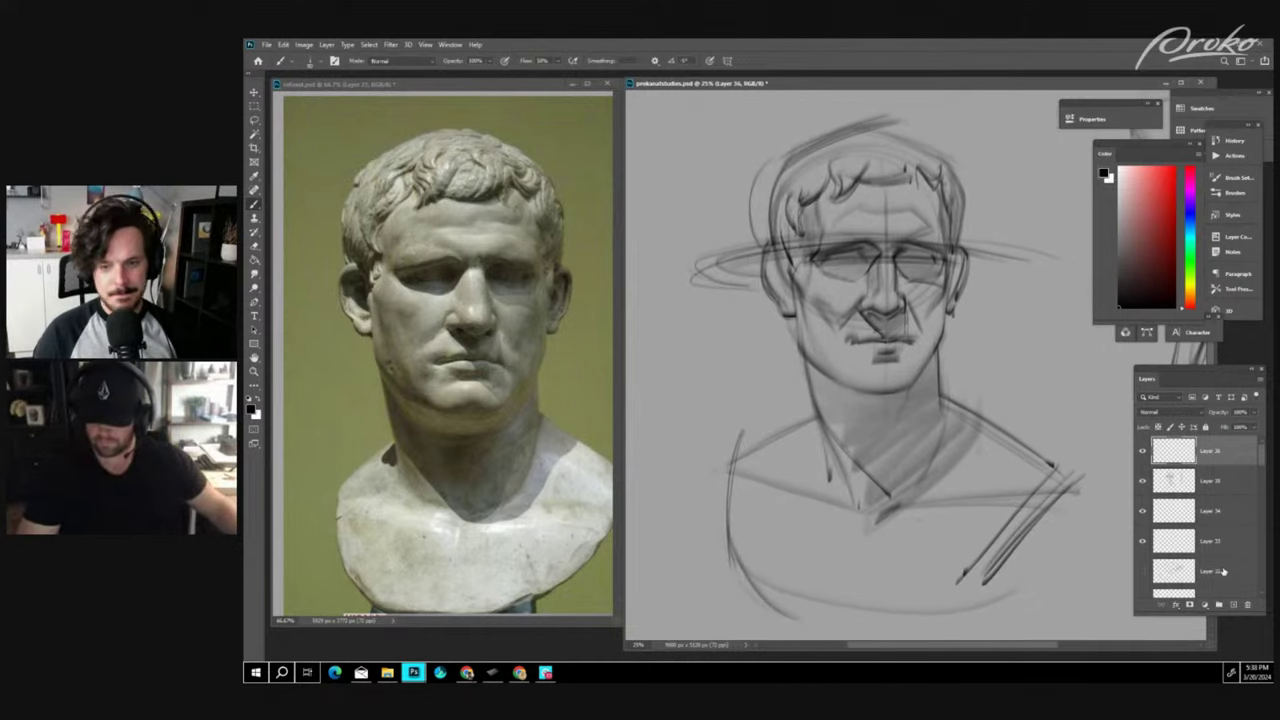
left_click(1233, 603)
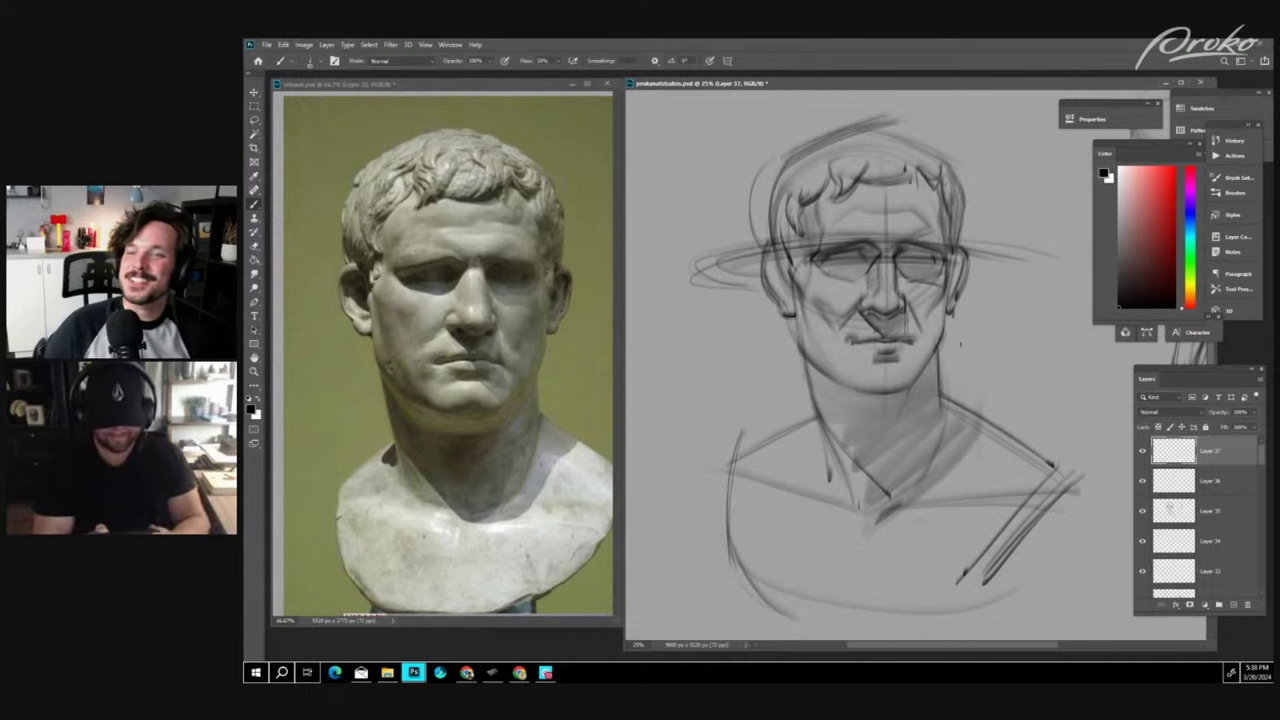
left_click(1231, 603)
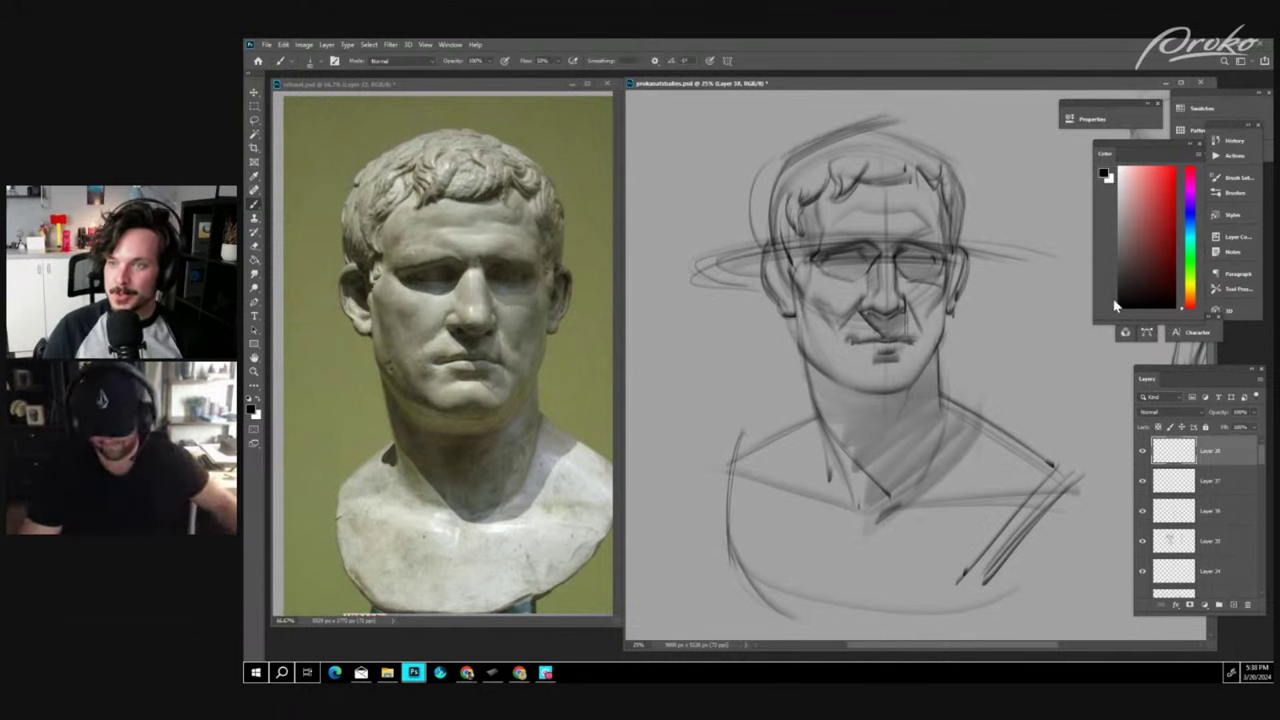
- On another new layer, draw the chest's vertical centre line down from the pit of the neck and save the document
scroll(822, 330, "down", 2)
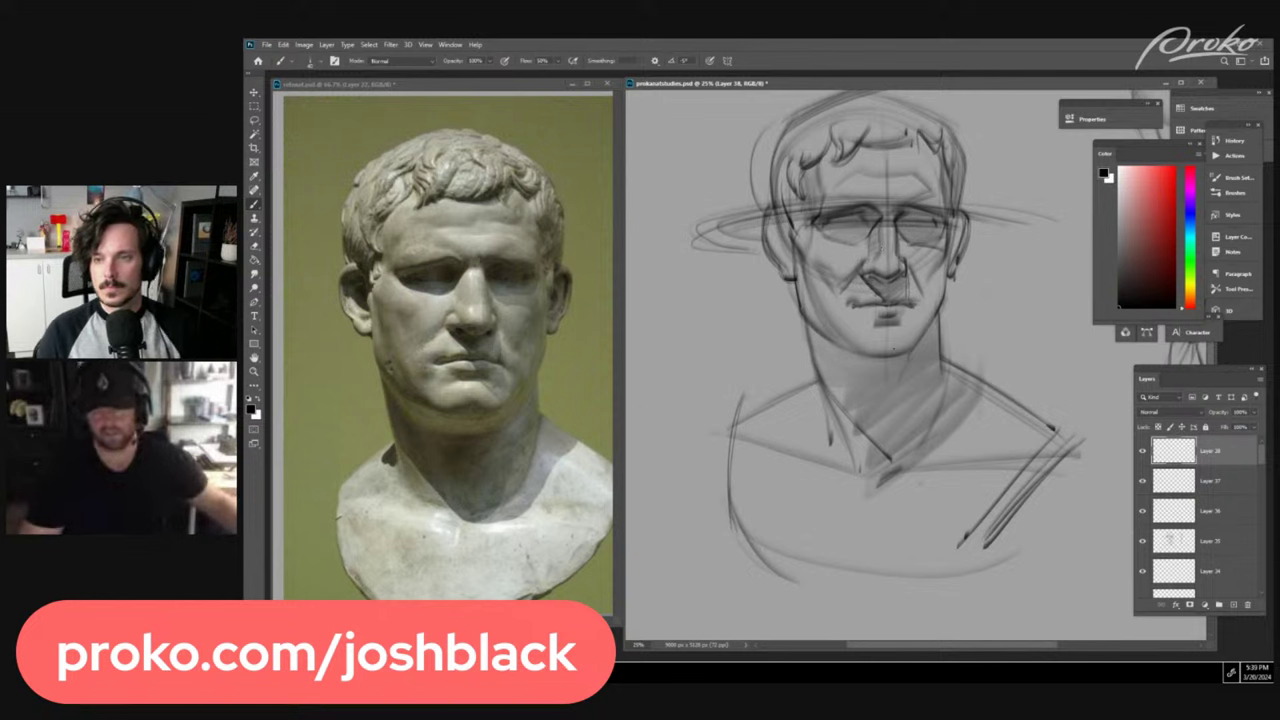
left_click_drag(869, 406, 853, 478)
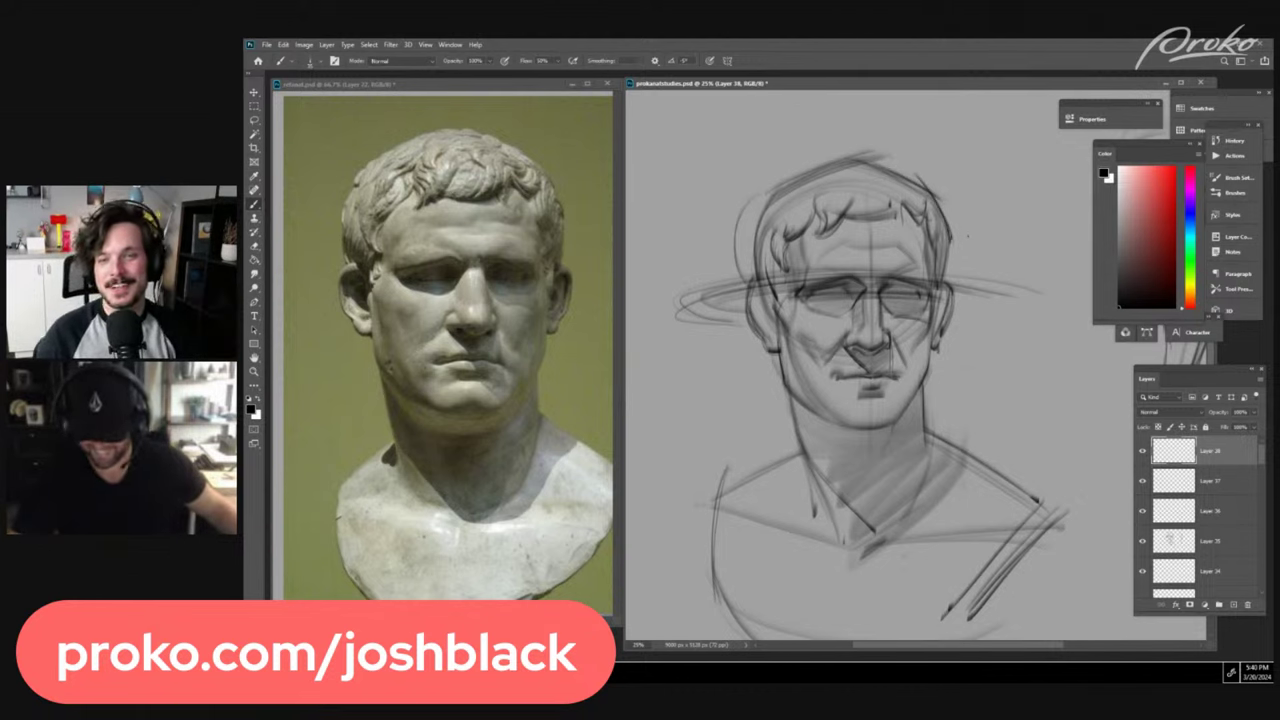
mouse_move(948, 494)
left_mouse_down()
mouse_move(958, 379)
mouse_move(965, 491)
mouse_move(964, 472)
left_mouse_up()
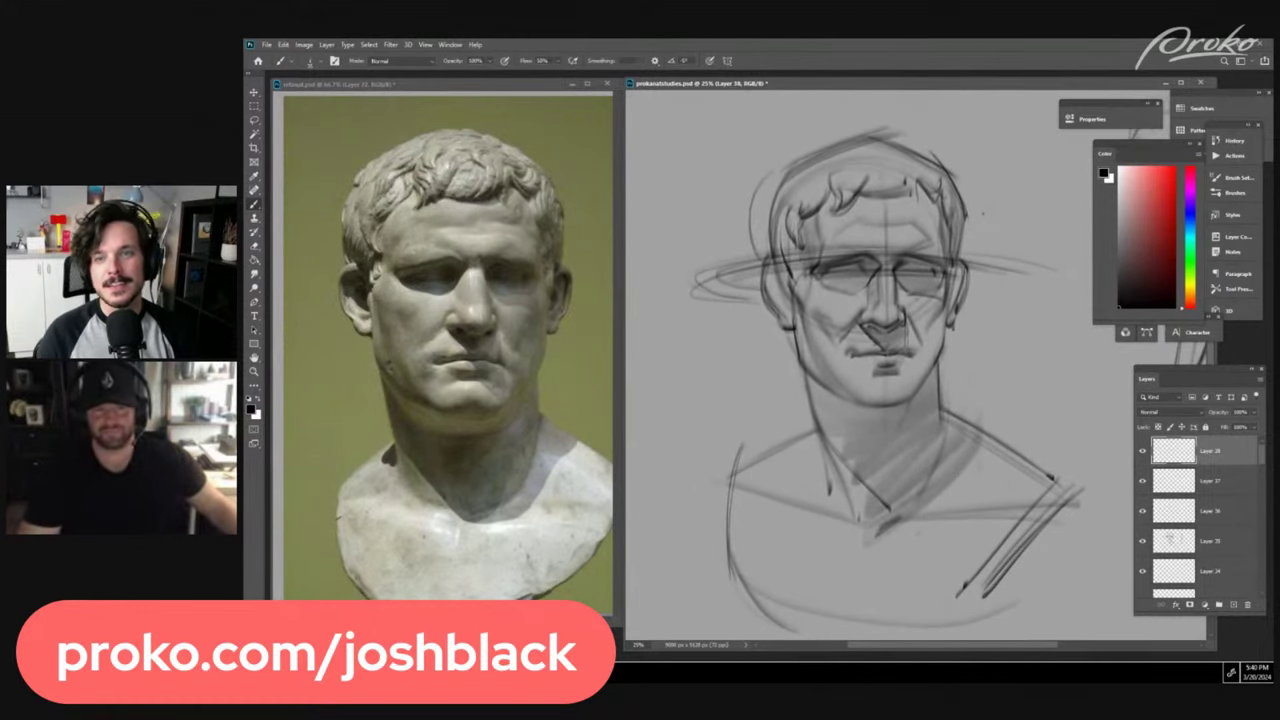
left_click(1232, 605)
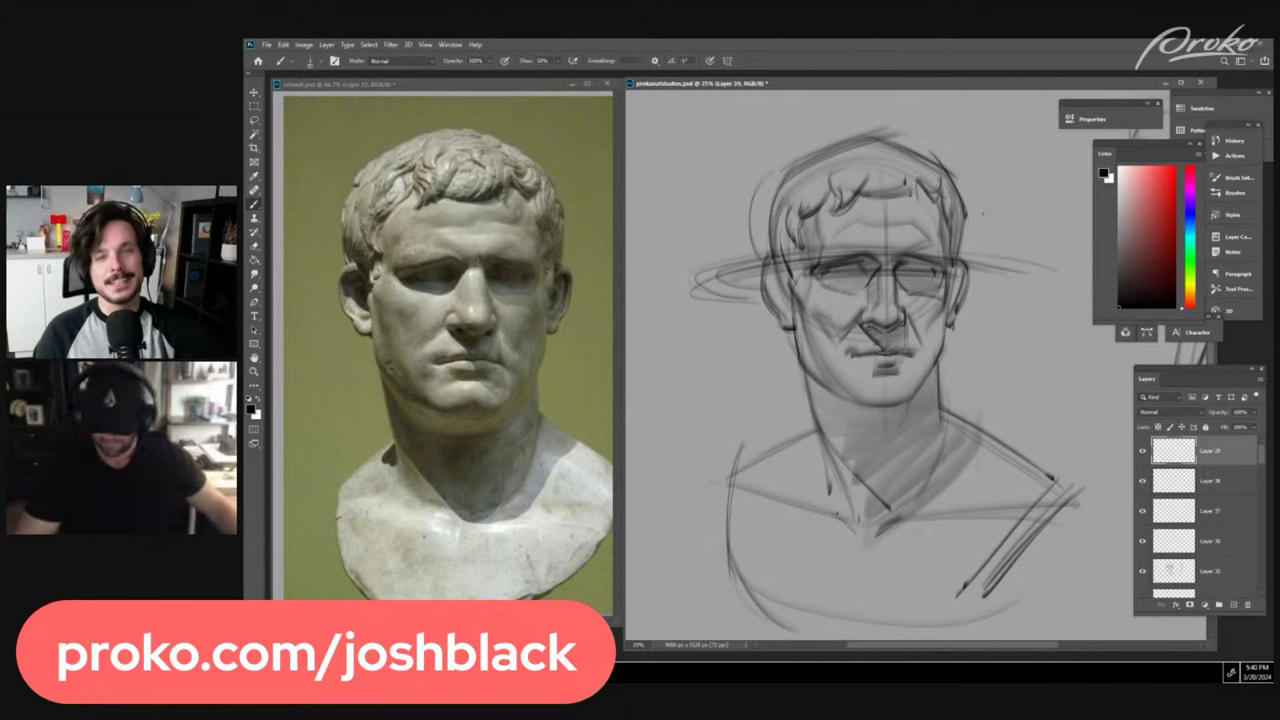
mouse_move(866, 514)
left_mouse_down()
mouse_move(851, 620)
mouse_move(856, 610)
left_mouse_up()
key("ctrl+minus")
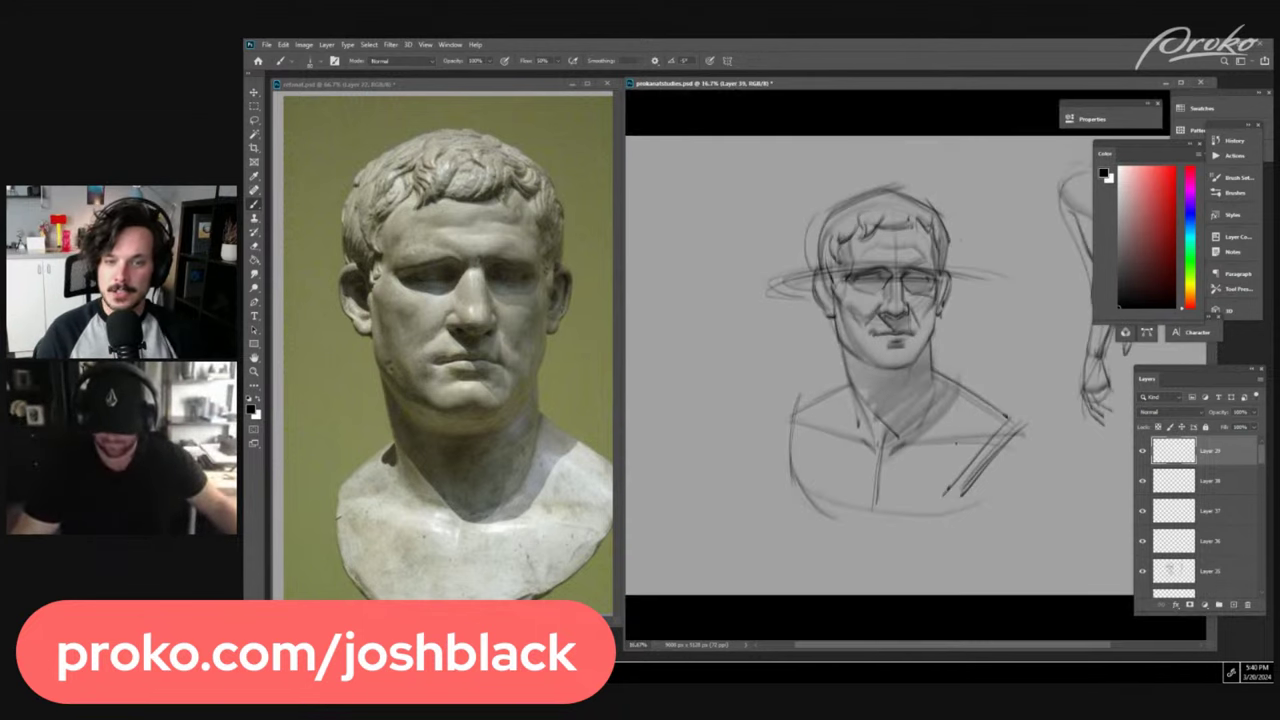
key("ctrl+plus")
key("ctrl+s")
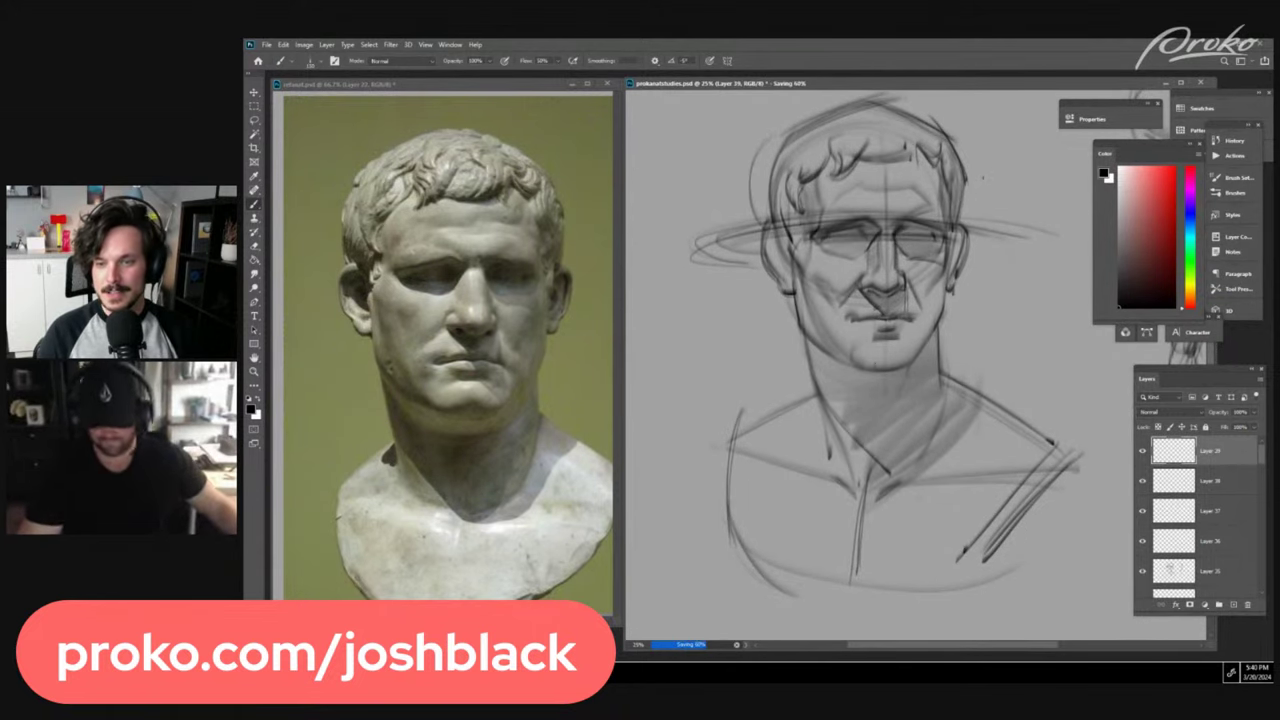
- Sketch the chin's planes and the lines beside the mouth on the bust's lower face
left_click_drag(867, 362, 883, 358)
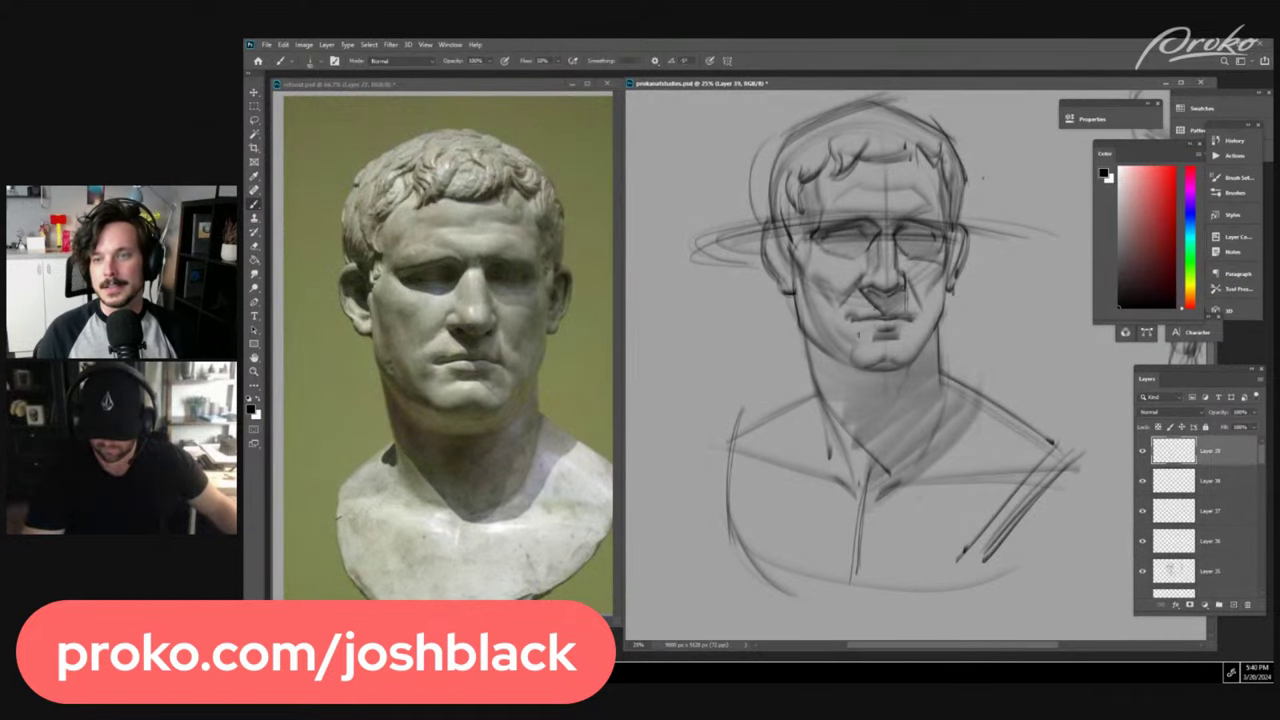
left_click_drag(854, 332, 878, 342)
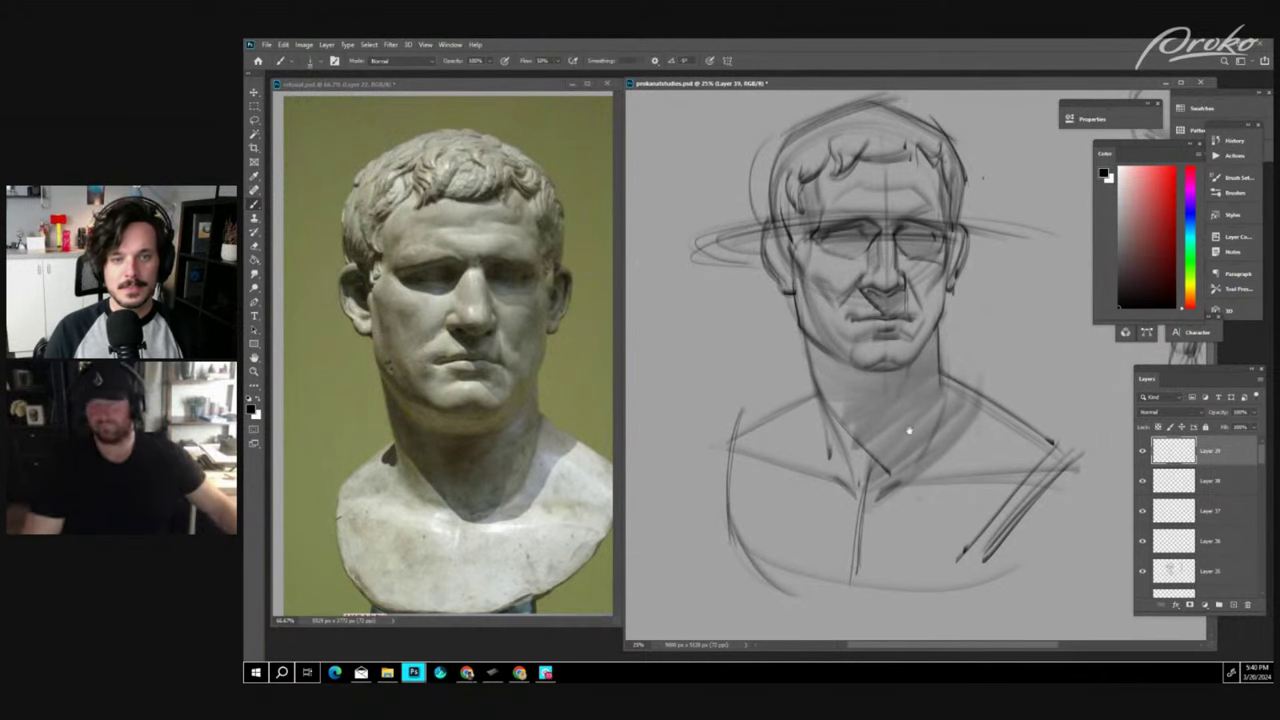
mouse_move(908, 429)
left_mouse_down()
mouse_move(866, 482)
mouse_move(953, 436)
mouse_move(934, 452)
mouse_move(971, 394)
mouse_move(937, 431)
mouse_move(942, 404)
left_mouse_up()
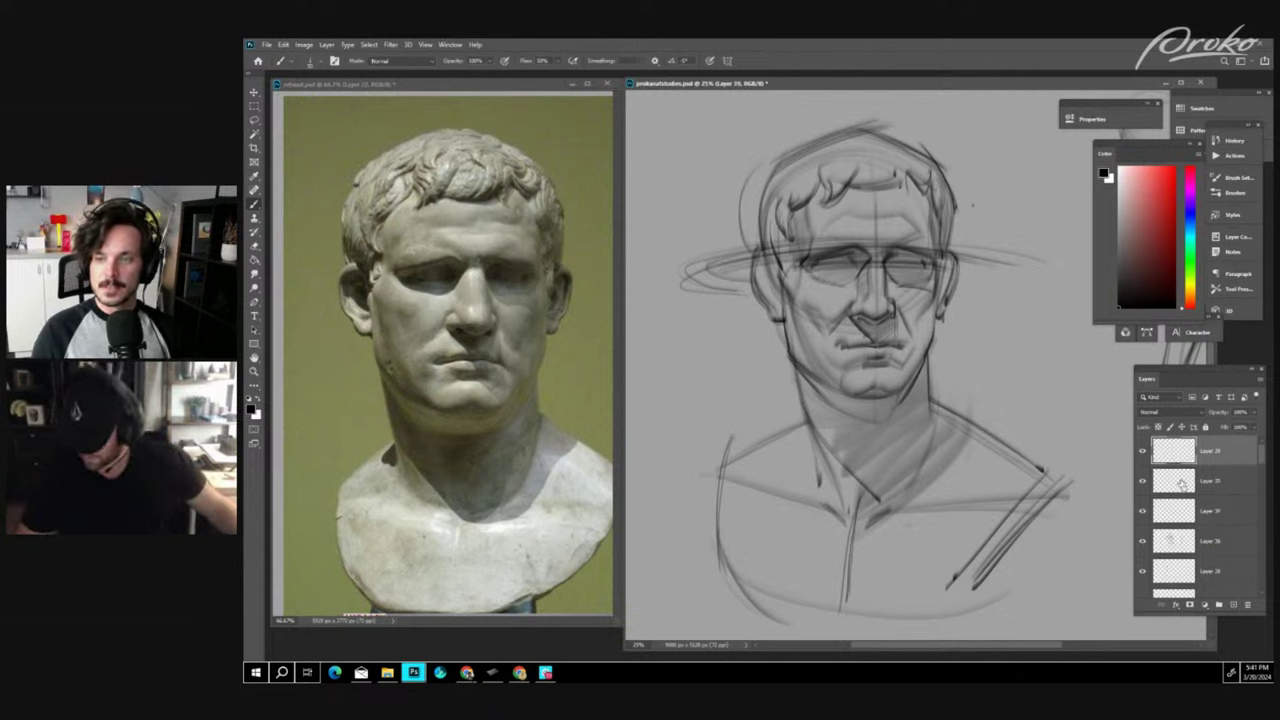
- Merge the visible bust and arm sketch layers down into a single layer
key("ctrl+e")
key("ctrl+e")
key("ctrl+e")
key("ctrl+e")
key("ctrl+e")
key("ctrl+e")
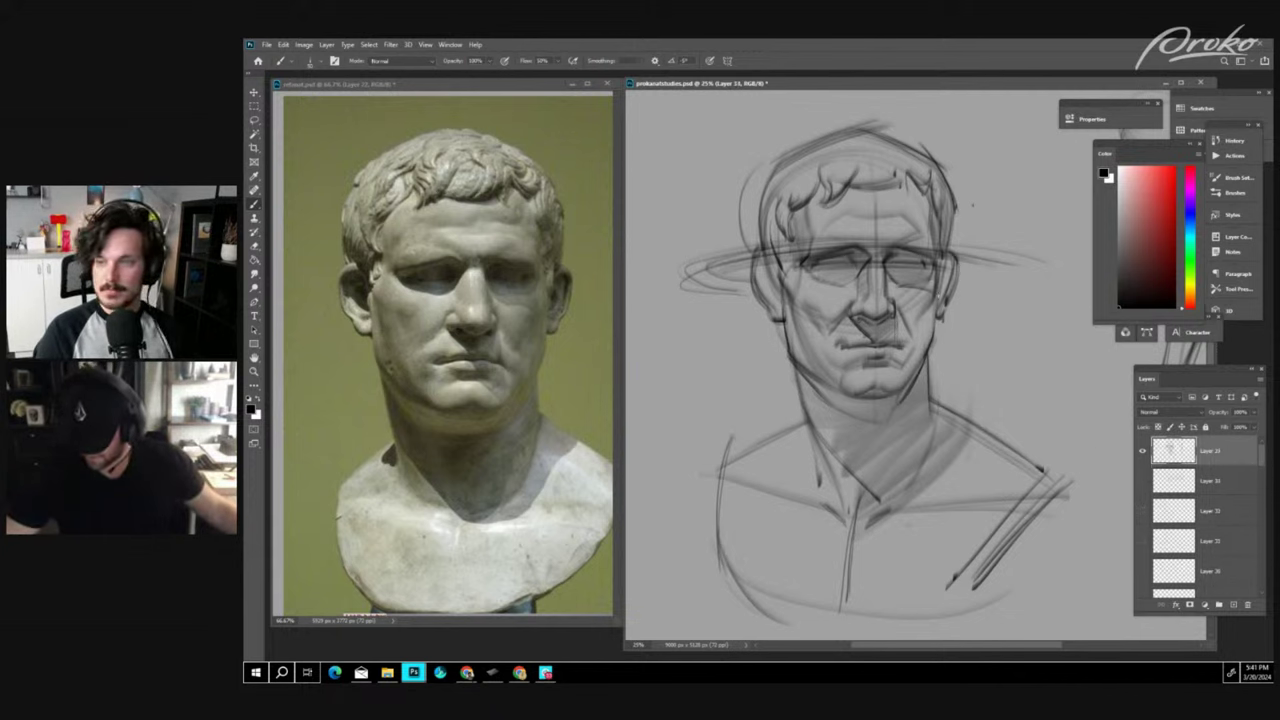
- Scale the merged bust and arm drawing down toward the canvas's upper-left area with Free Transform and apply it
key("ctrl+minus")
key("ctrl+minus")
key("ctrl+t")
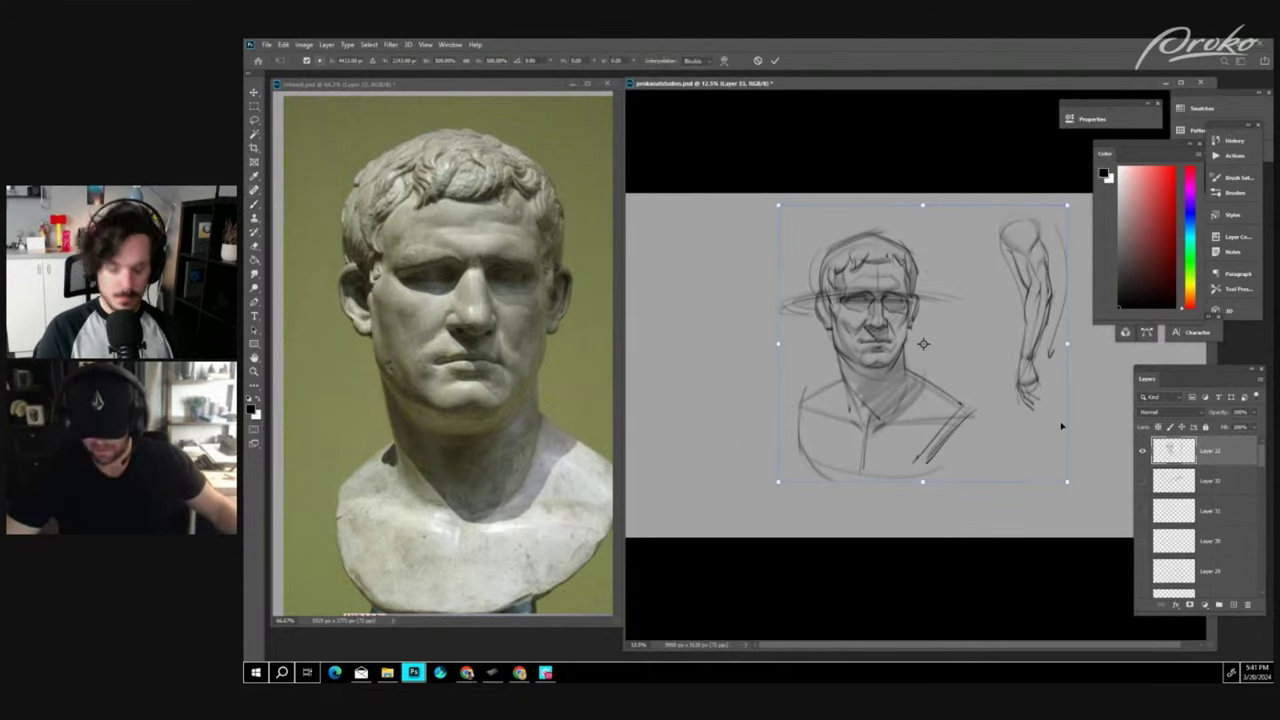
mouse_move(1076, 487)
left_mouse_down()
mouse_move(1070, 440)
mouse_move(923, 349)
mouse_move(761, 335)
left_mouse_up()
key("Return")
key("ctrl+plus")
key("ctrl+plus")
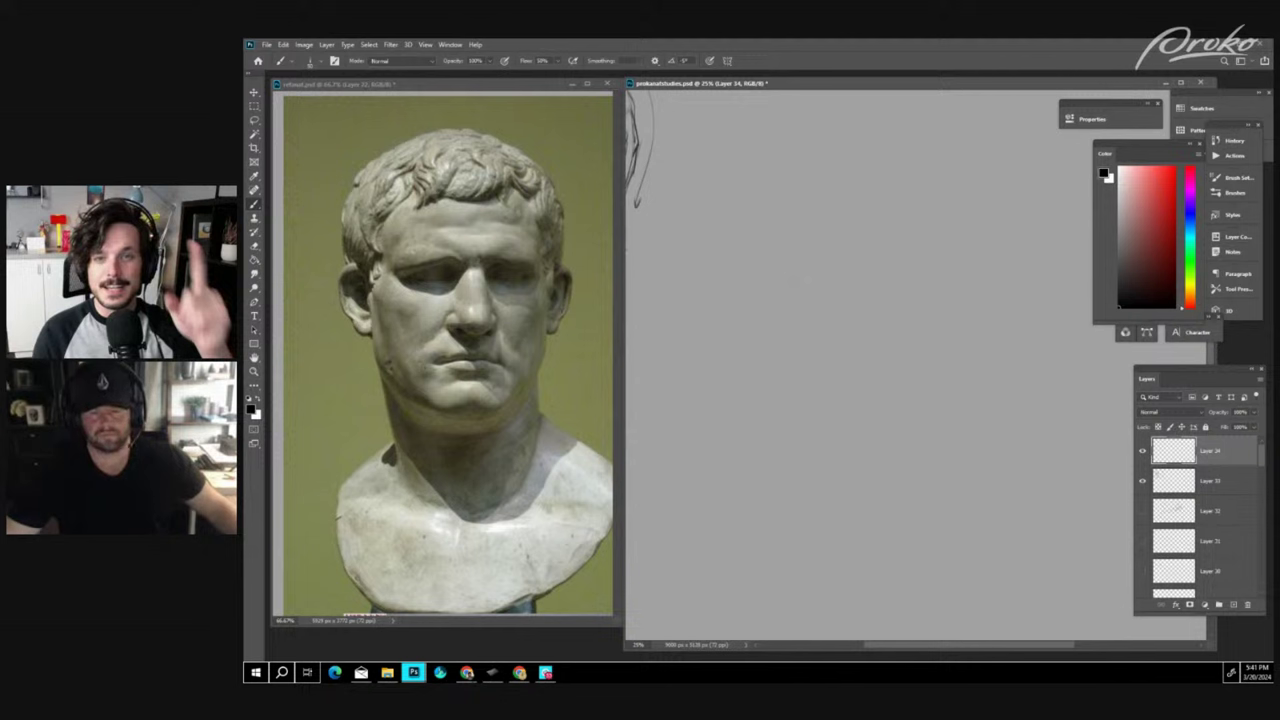
key("alt+Tab")
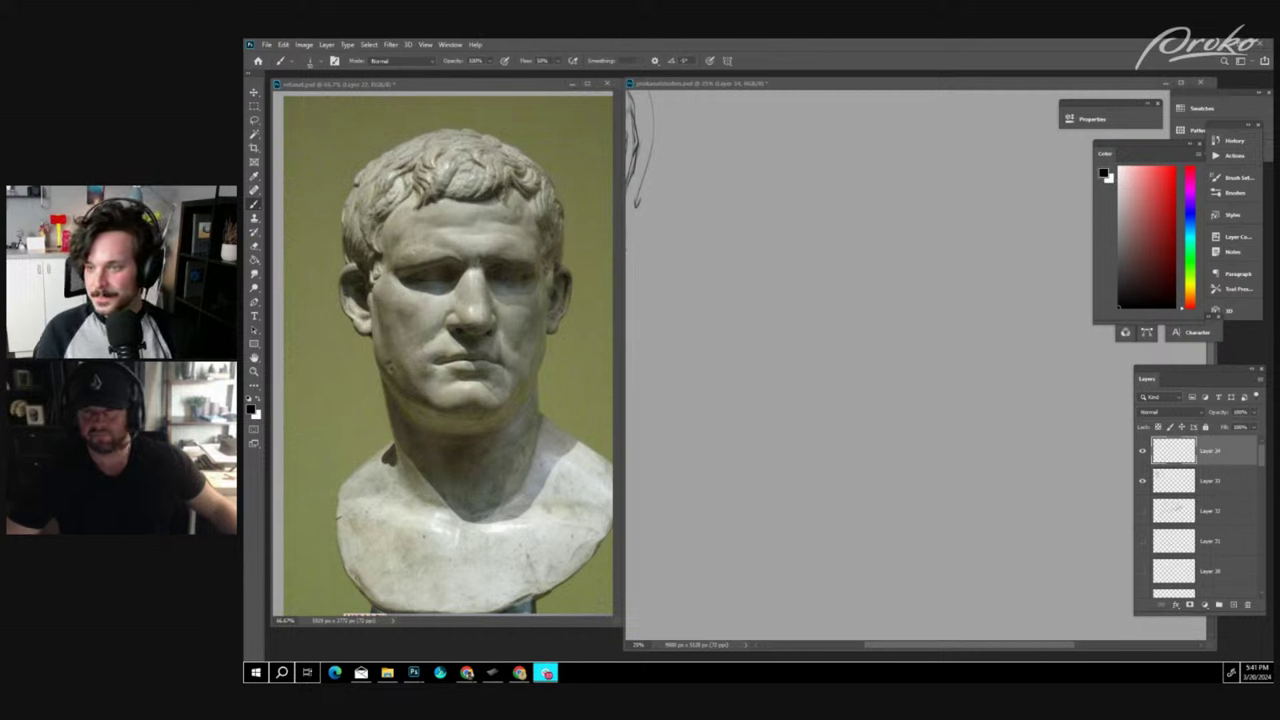
key("alt+Tab")
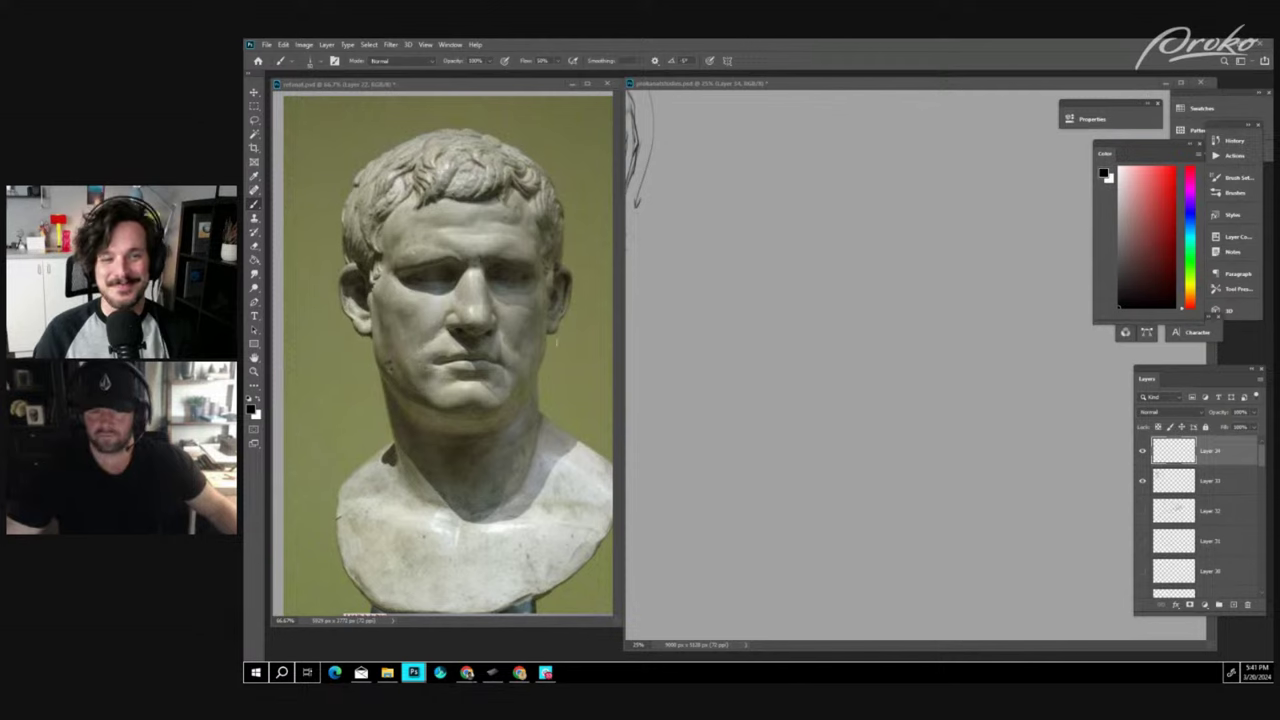
- Look through the sculpture reference sheet and frame the tilted, frowning head with curly hair as the next subject
left_click(523, 493)
key("ctrl+minus")
key("ctrl+minus")
key("ctrl+plus")
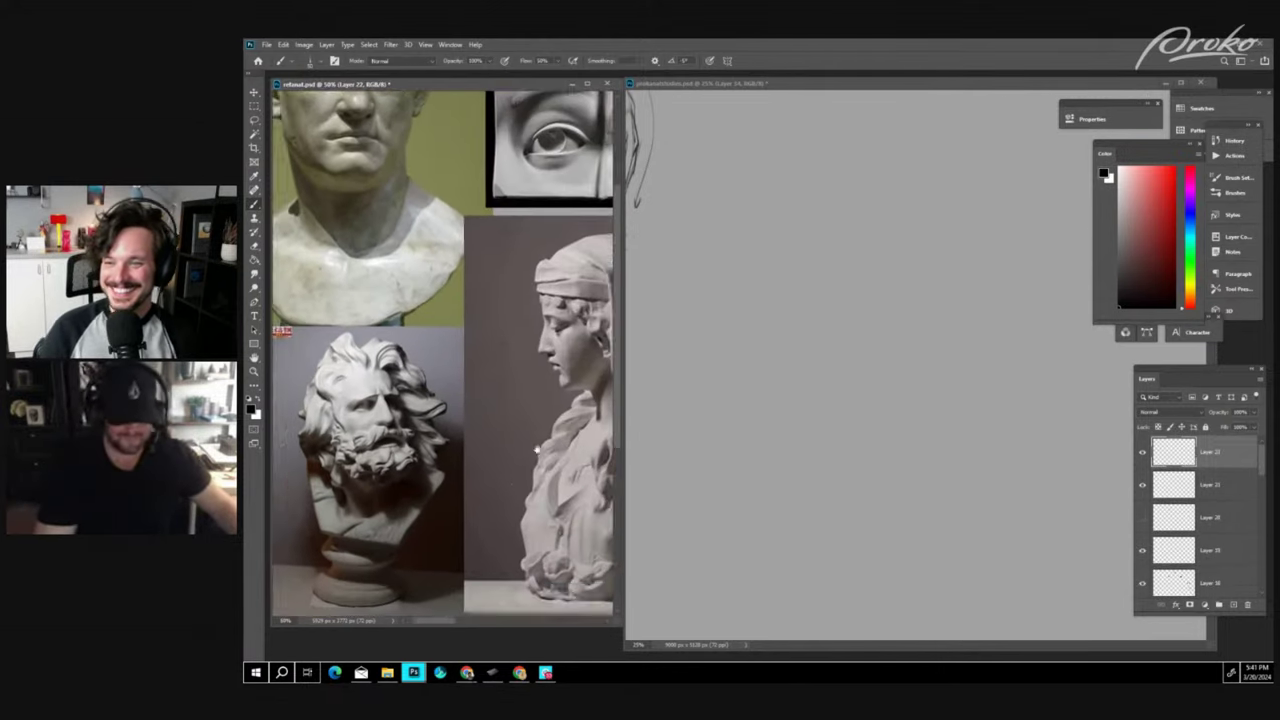
scroll(521, 492, "up", 2)
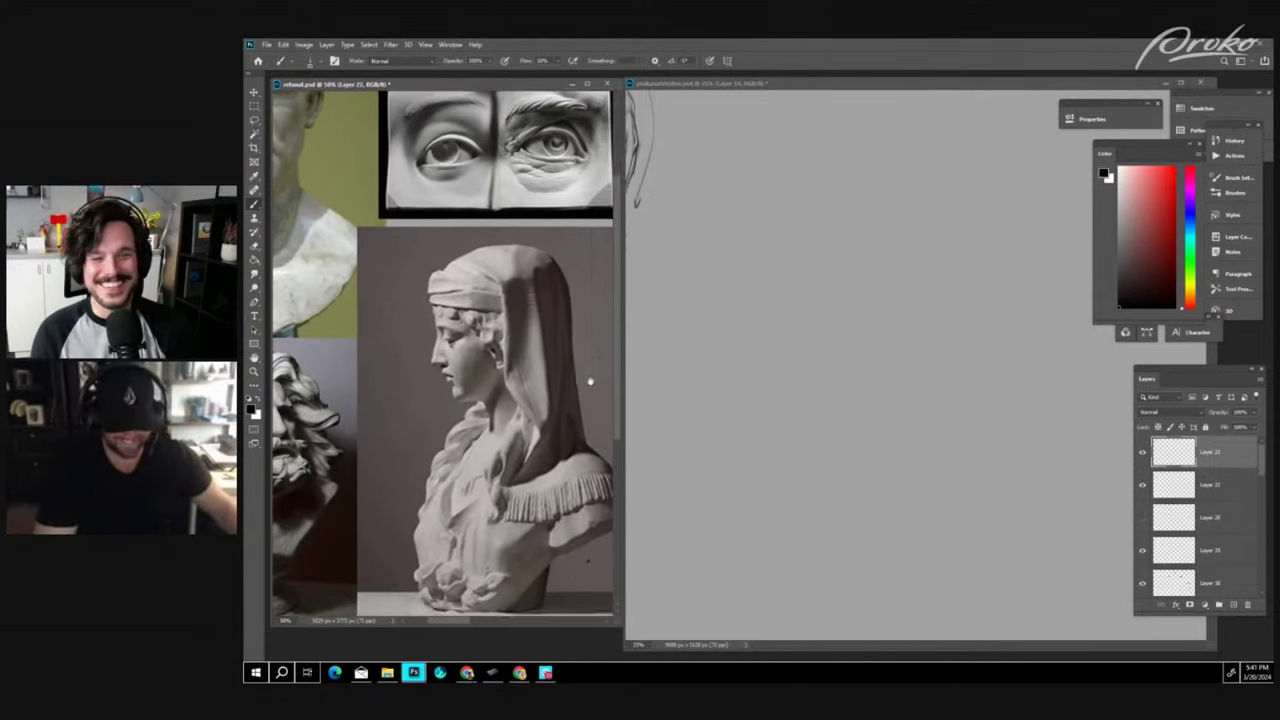
scroll(571, 423, "up", 3)
left_click_drag(580, 438, 414, 500)
mouse_move(538, 583)
left_mouse_down()
mouse_move(560, 380)
mouse_move(542, 583)
left_mouse_up()
left_click_drag(580, 410, 469, 477)
left_click_drag(579, 460, 438, 470)
left_click_drag(514, 480, 457, 391)
left_click_drag(595, 487, 575, 441)
scroll(576, 399, "right", 2)
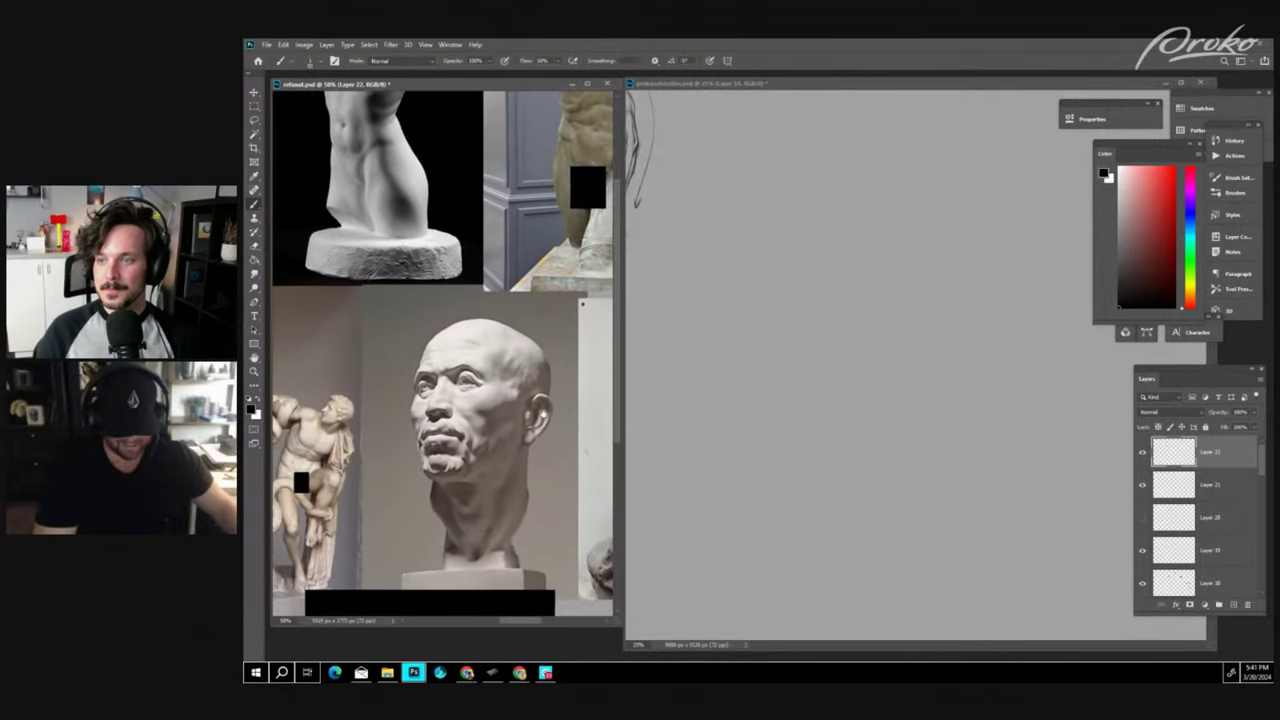
scroll(576, 399, "down", 3)
scroll(576, 399, "right", 4)
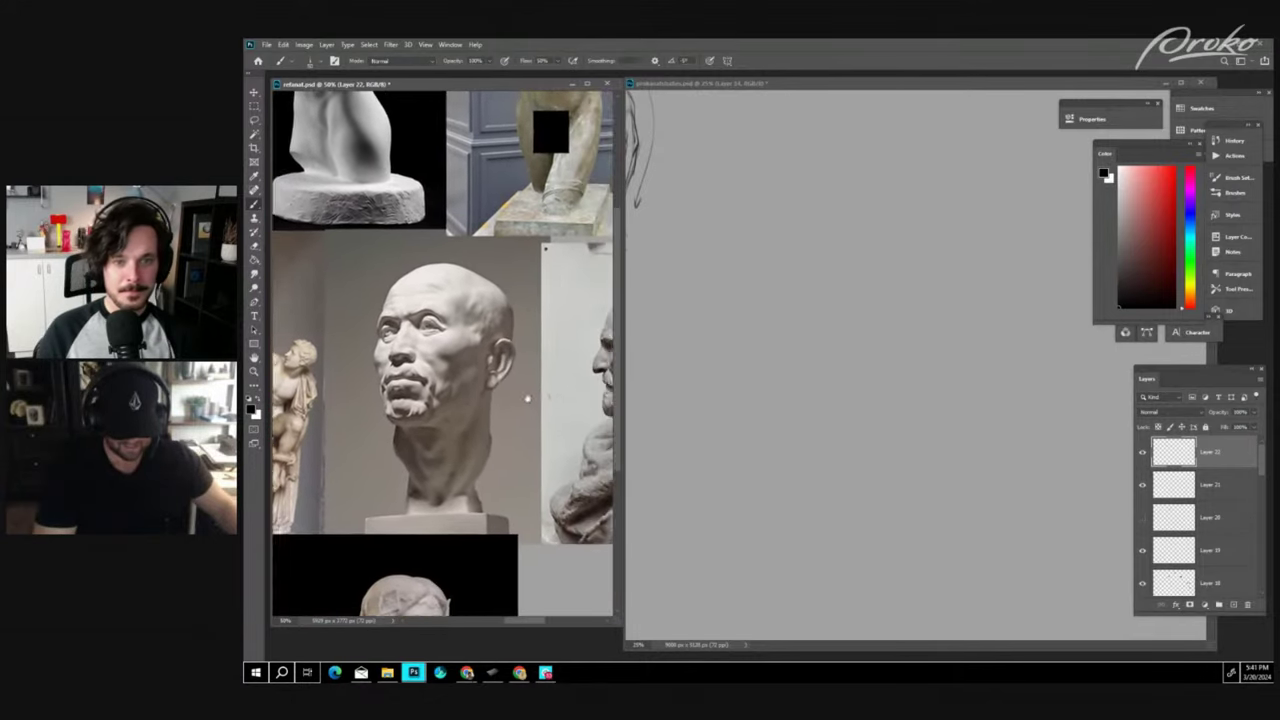
scroll(560, 410, "up", 1)
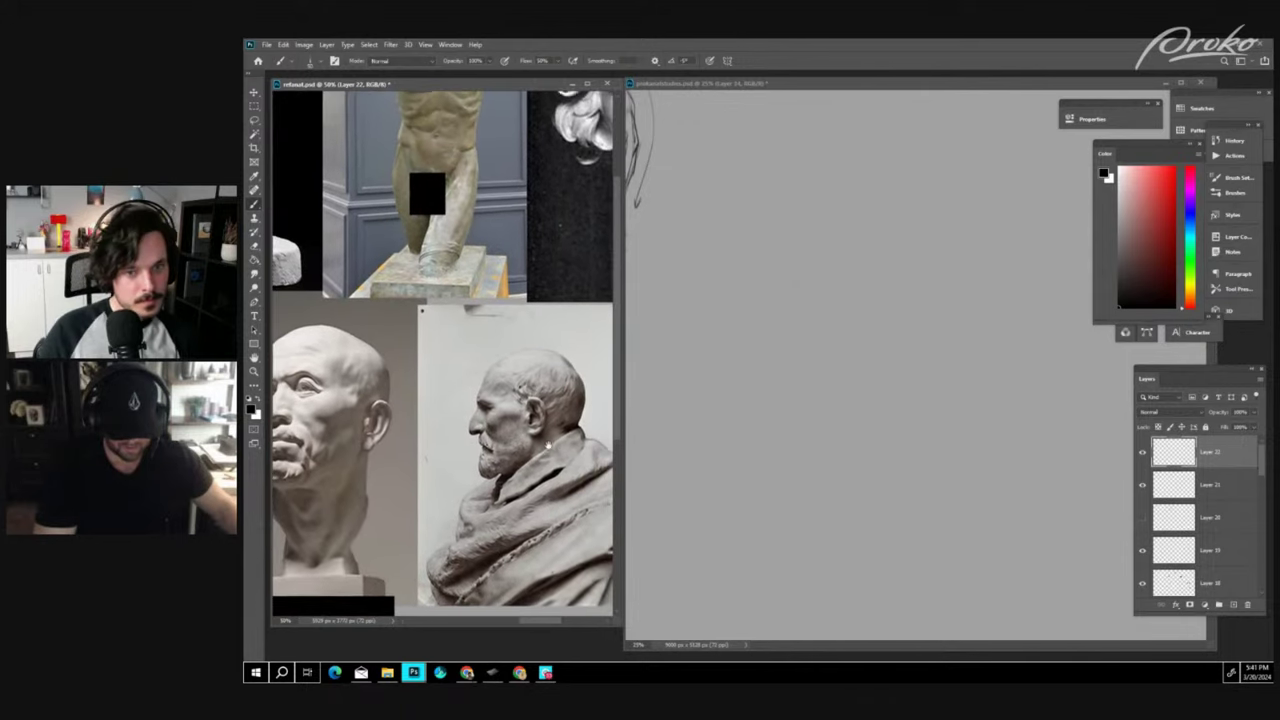
scroll(555, 415, "up", 2)
scroll(555, 415, "right", 2)
scroll(541, 473, "up", 2)
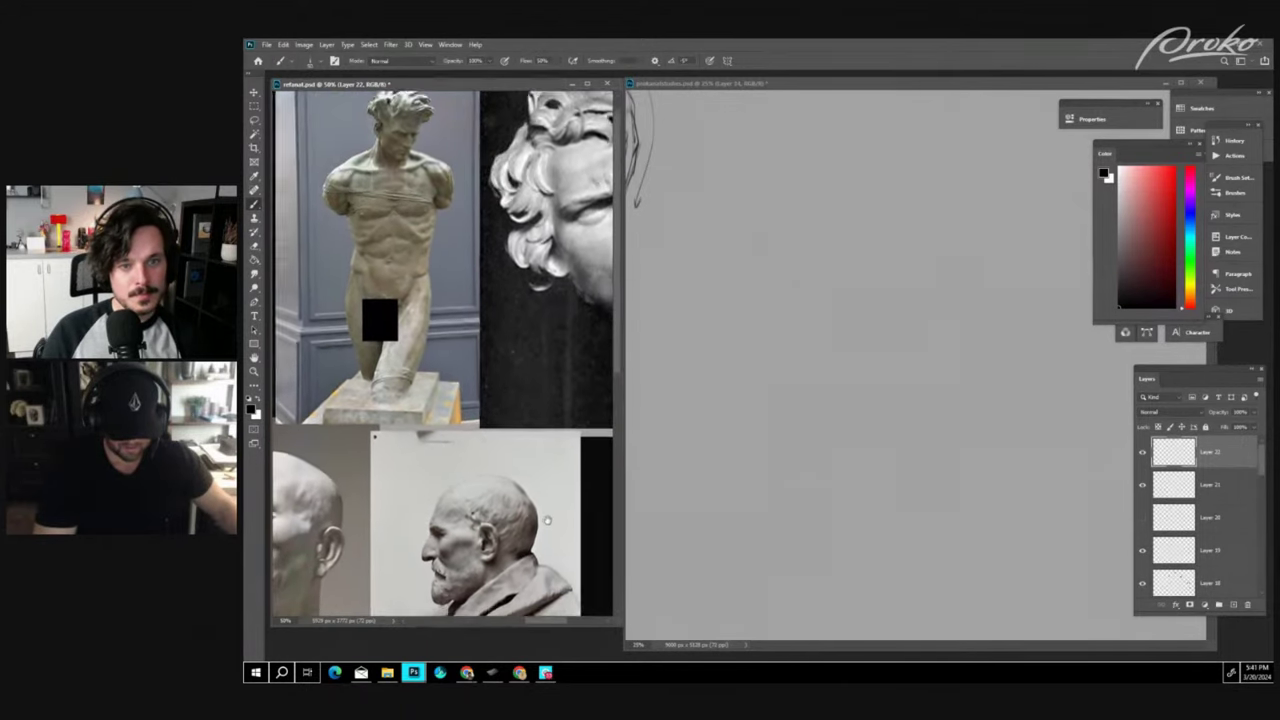
scroll(541, 473, "down", 2)
scroll(509, 539, "up", 2)
scroll(509, 539, "right", 1)
left_click_drag(510, 539, 438, 548)
key("ctrl+plus")
left_click_drag(571, 282, 549, 366)
scroll(508, 449, "right", 2)
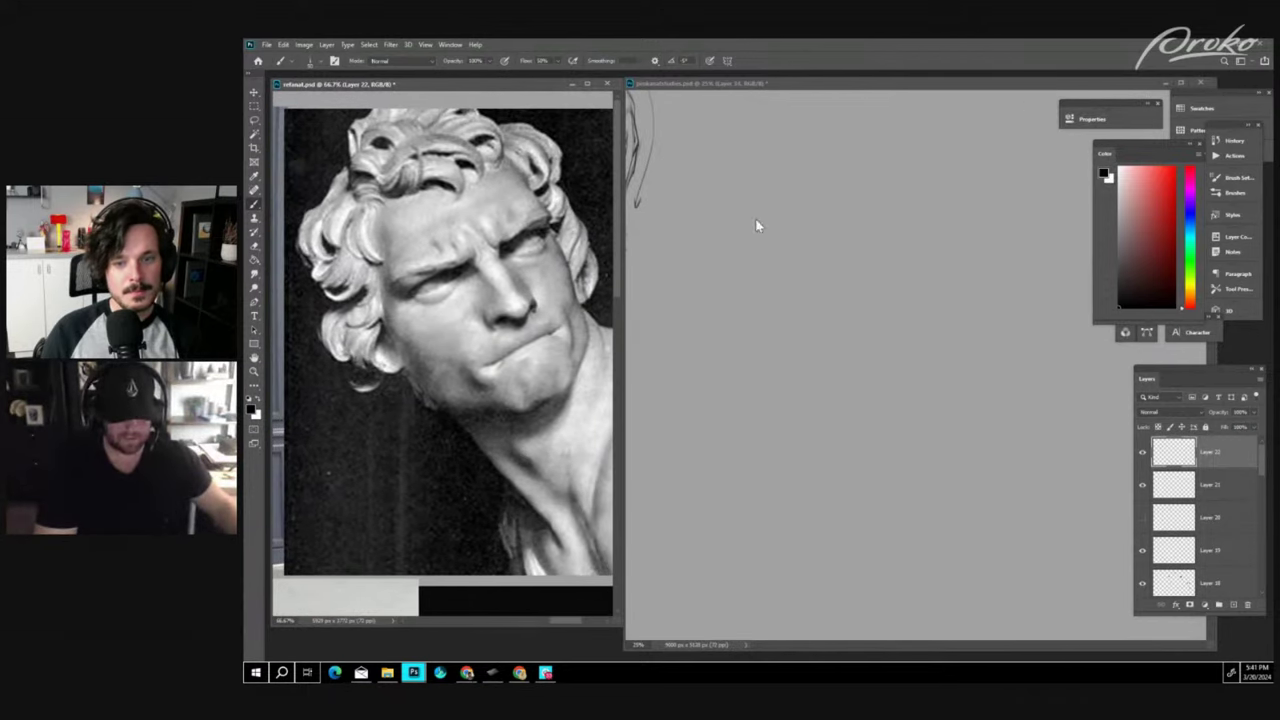
- Add a new layer to the studies document for the next head study
left_click(871, 331)
left_click(1232, 604)
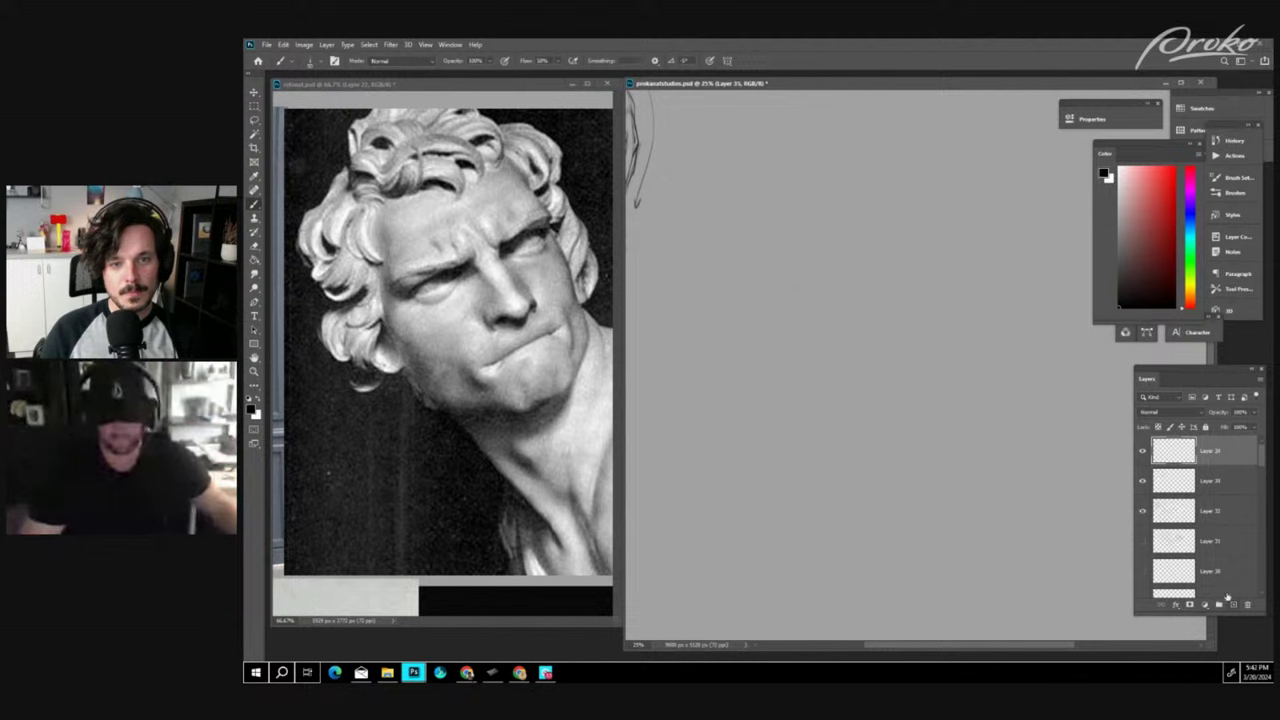
scroll(871, 280, "right", 1)
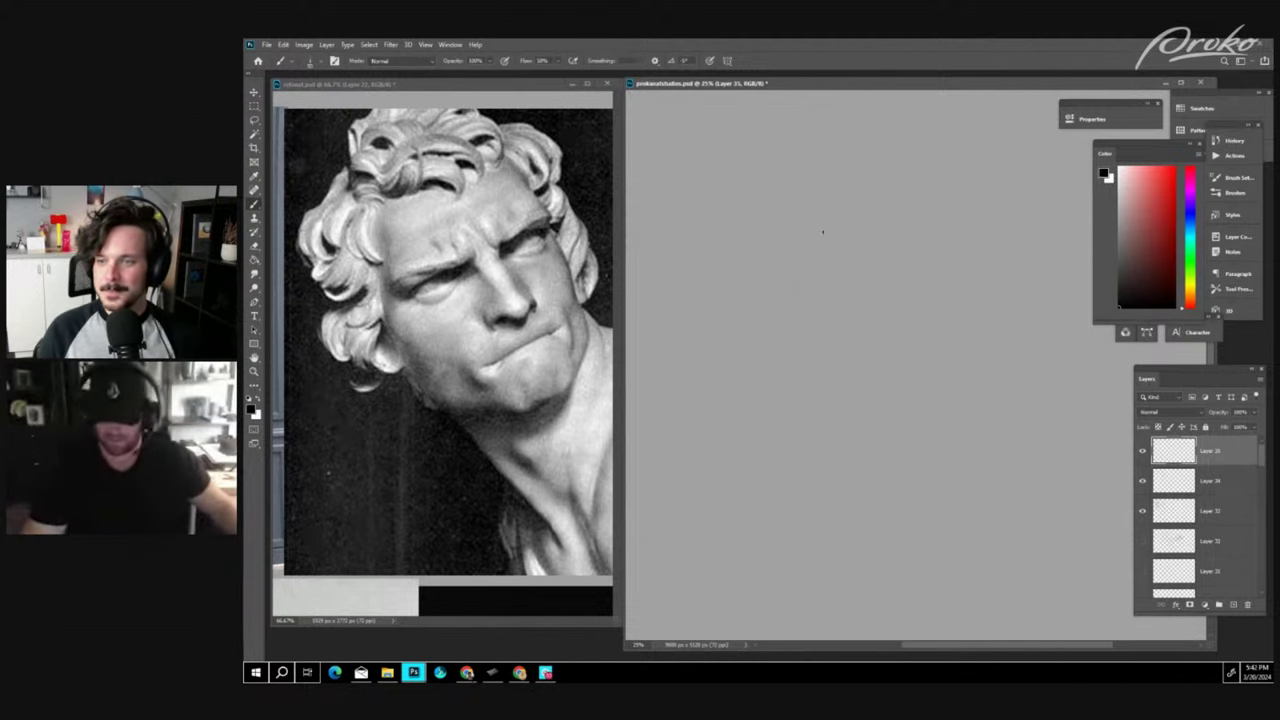
key("ctrl+minus")
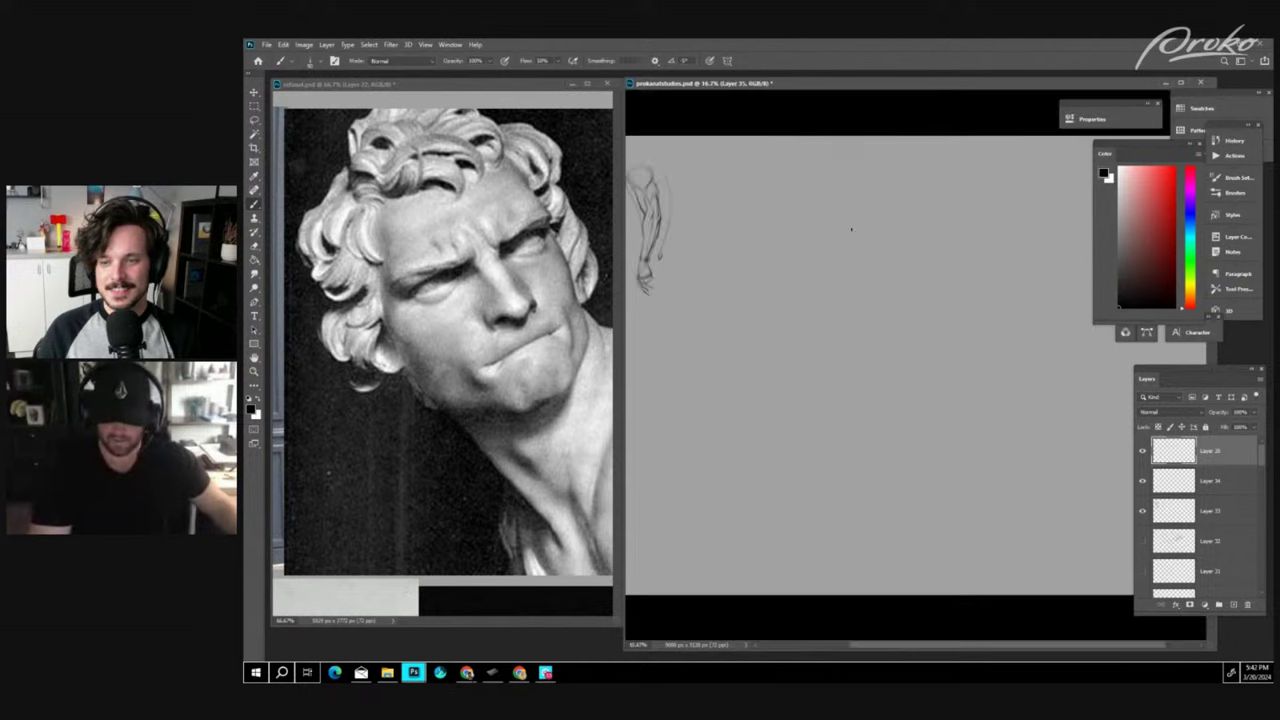
key("ctrl+plus")
left_click_drag(889, 354, 863, 433)
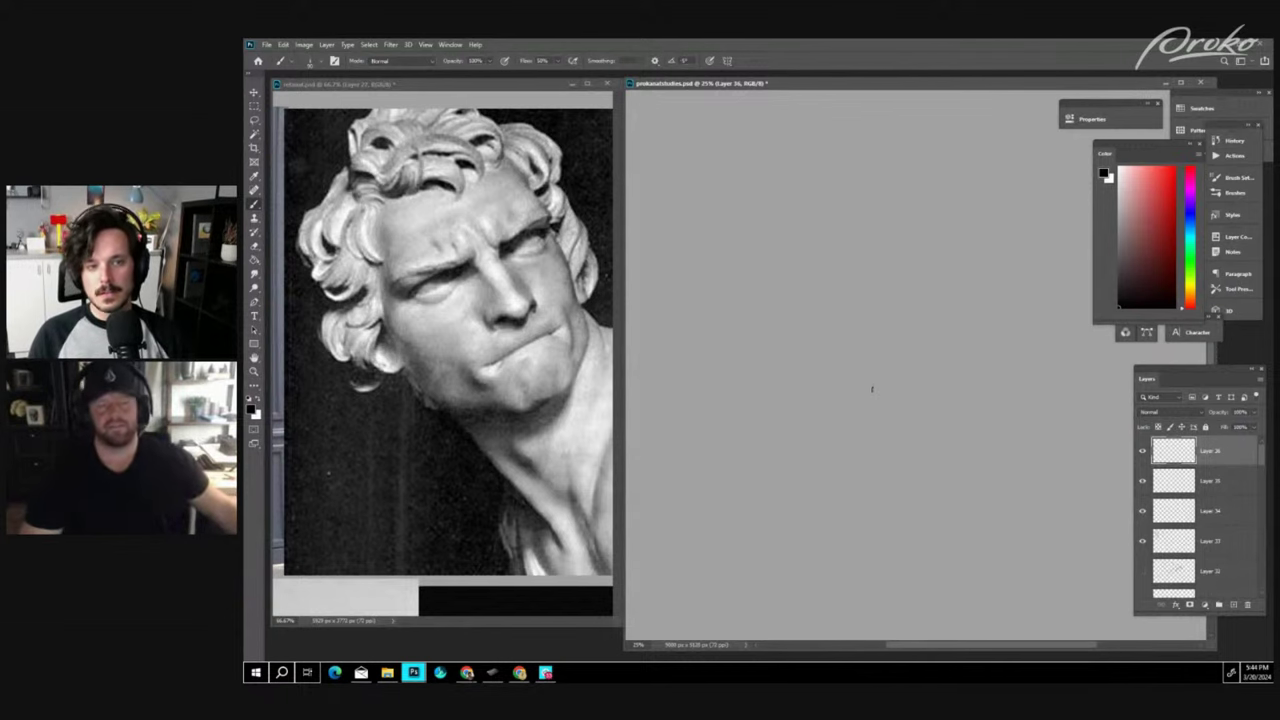
- On another new layer, sketch a loose circle for the cranium on the empty canvas
left_click(1231, 603)
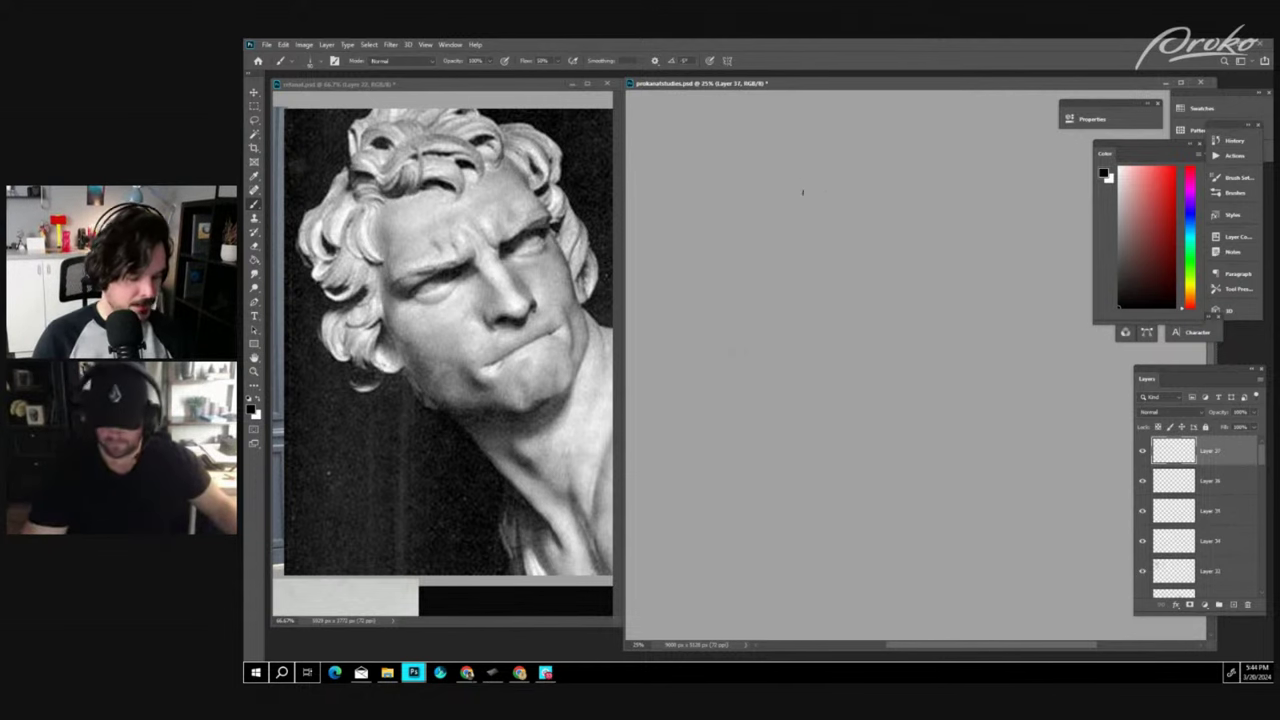
mouse_move(717, 191)
left_mouse_down()
mouse_move(876, 184)
mouse_move(697, 205)
mouse_move(689, 234)
mouse_move(771, 143)
mouse_move(728, 342)
left_mouse_up()
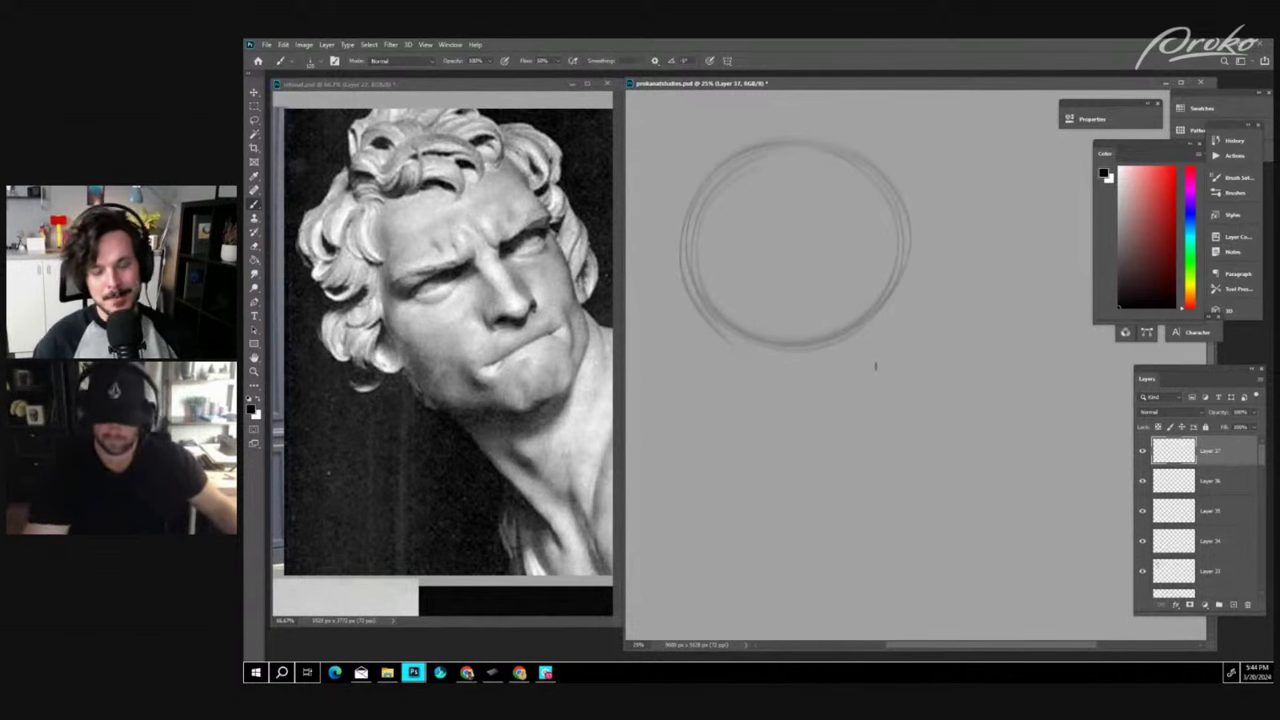
mouse_move(877, 420)
left_mouse_down()
mouse_move(911, 431)
mouse_move(906, 456)
left_mouse_up()
- Move the cranium circle slightly right and down with Free Transform and apply it
key("ctrl+minus")
key("ctrl+plus")
key("ctrl+t")
left_click_drag(871, 297, 880, 329)
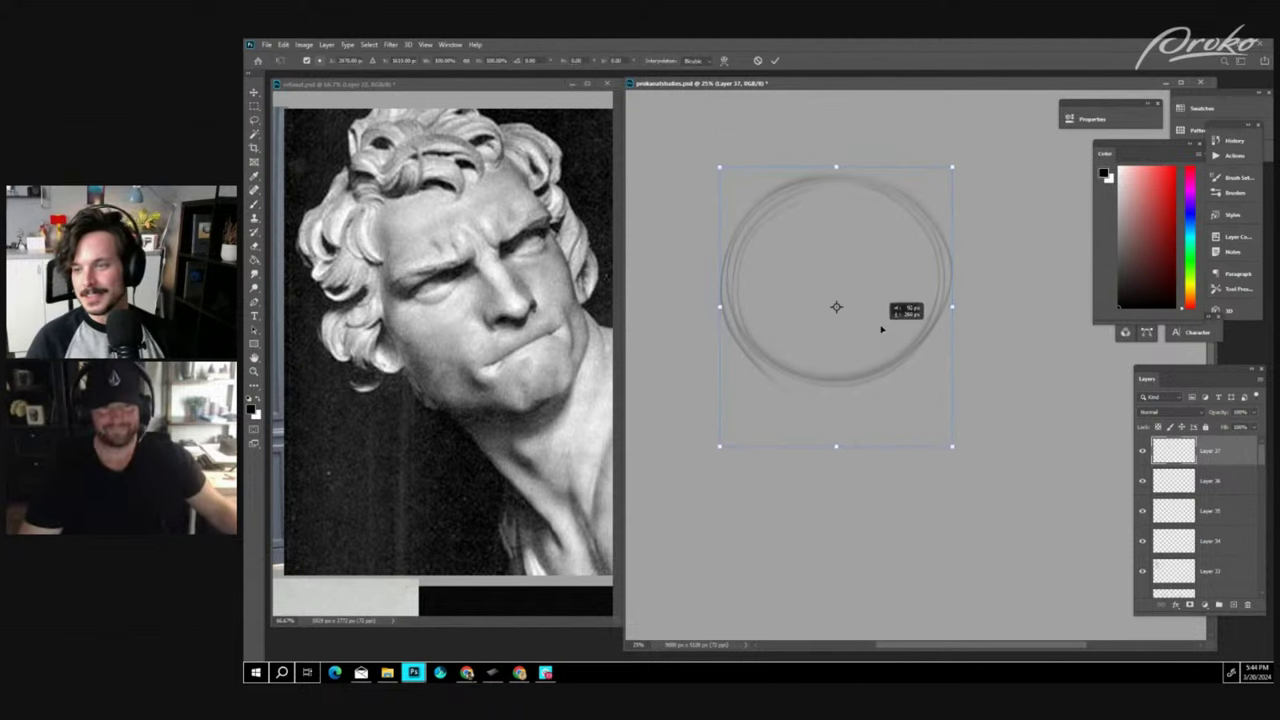
key("Return")
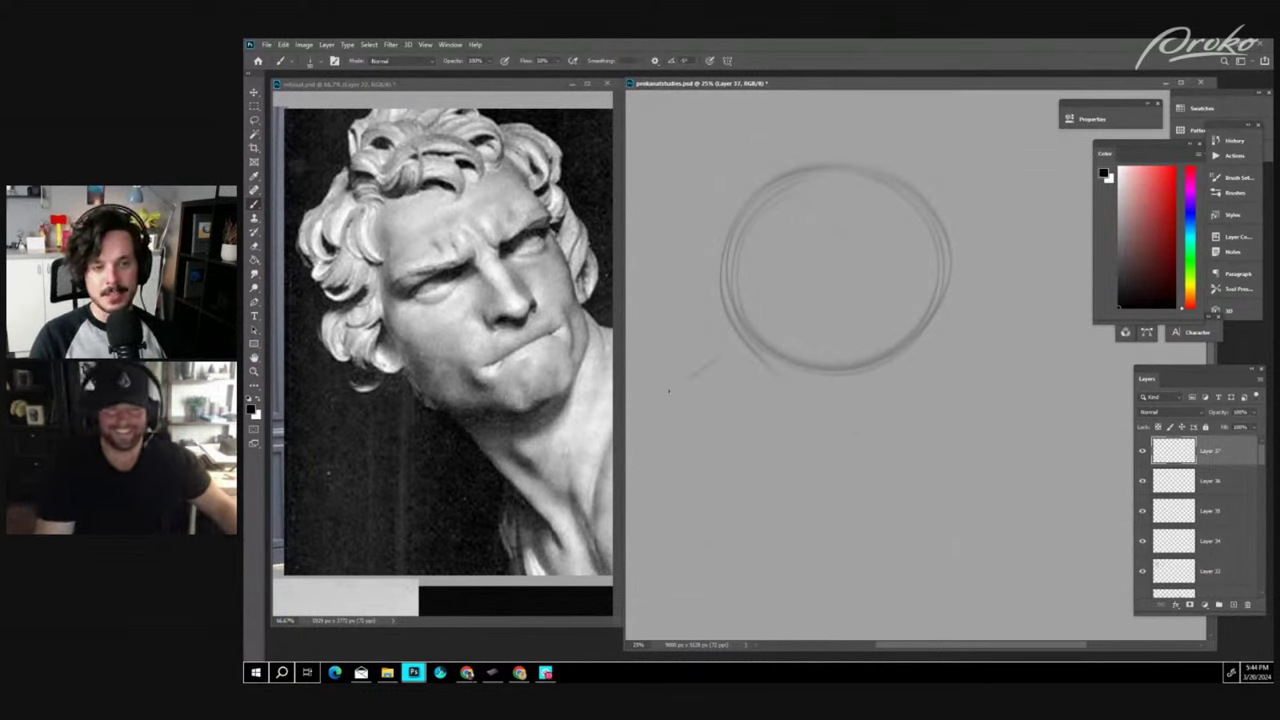
- Draw tilted, slightly curved brow lines across the circle and darken the near eyebrow along them
left_click_drag(650, 400, 910, 225)
left_click_drag(702, 360, 1000, 187)
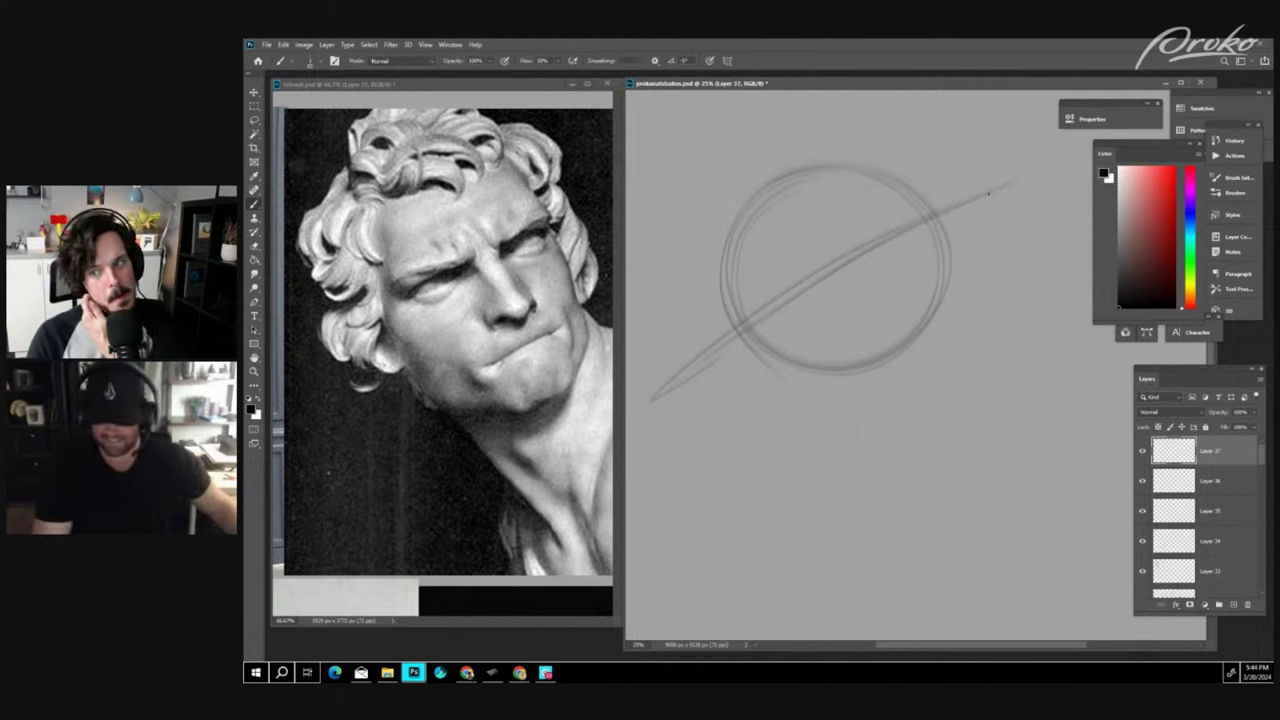
mouse_move(782, 338)
left_mouse_down()
mouse_move(962, 220)
mouse_move(908, 246)
mouse_move(996, 204)
left_mouse_up()
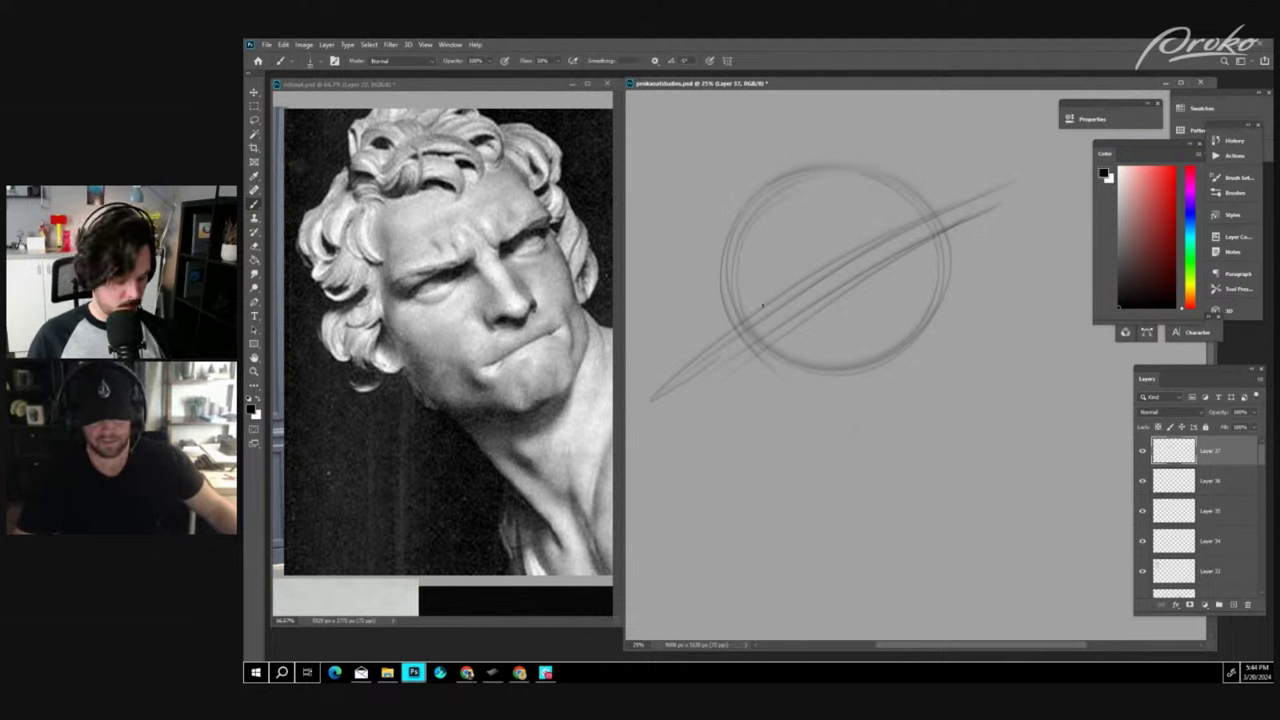
left_click_drag(758, 305, 772, 300)
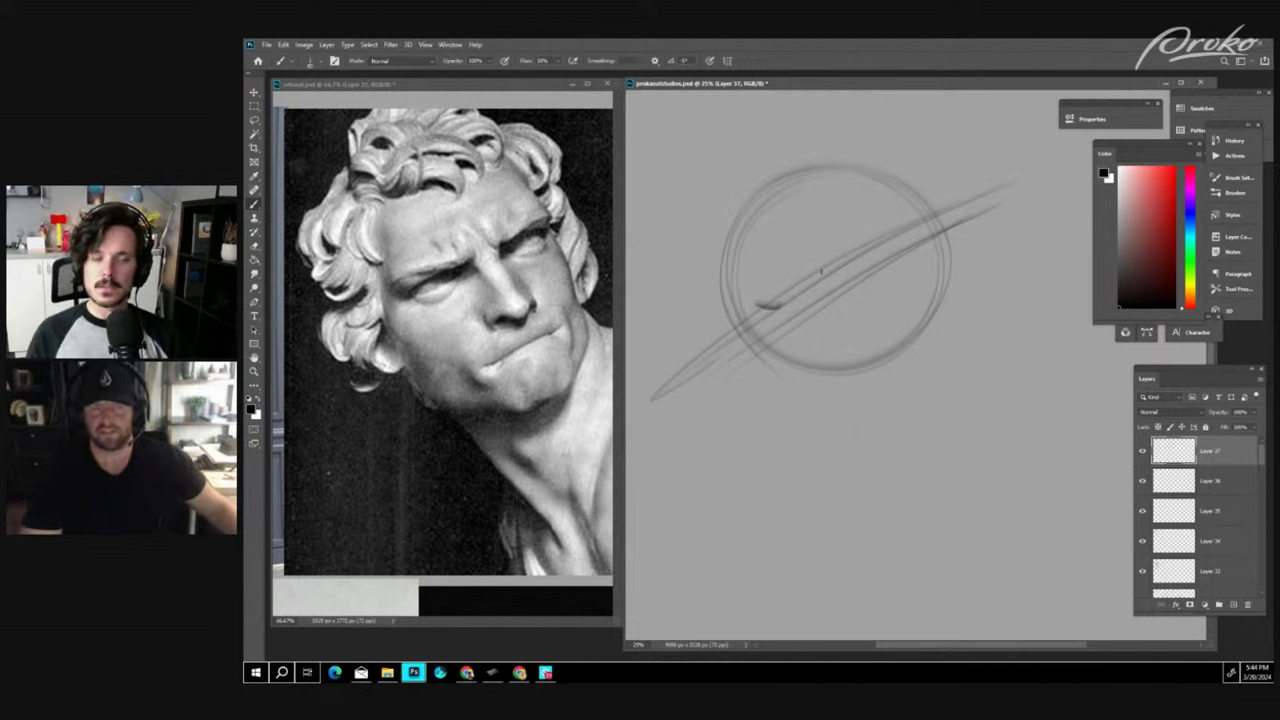
left_click_drag(757, 304, 854, 256)
left_click_drag(901, 362, 895, 364)
key("ctrl+minus")
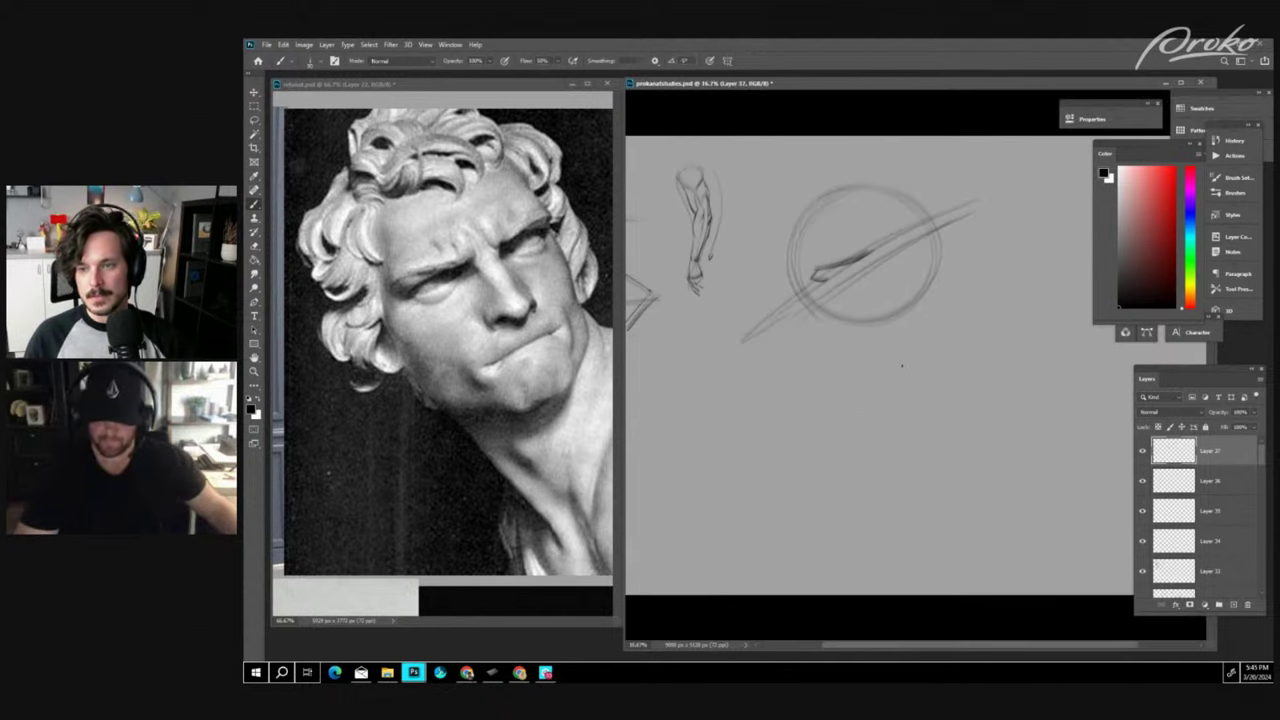
- Hide the layer with the first head sketch and add a new layer for a fresh start
left_click(1143, 452)
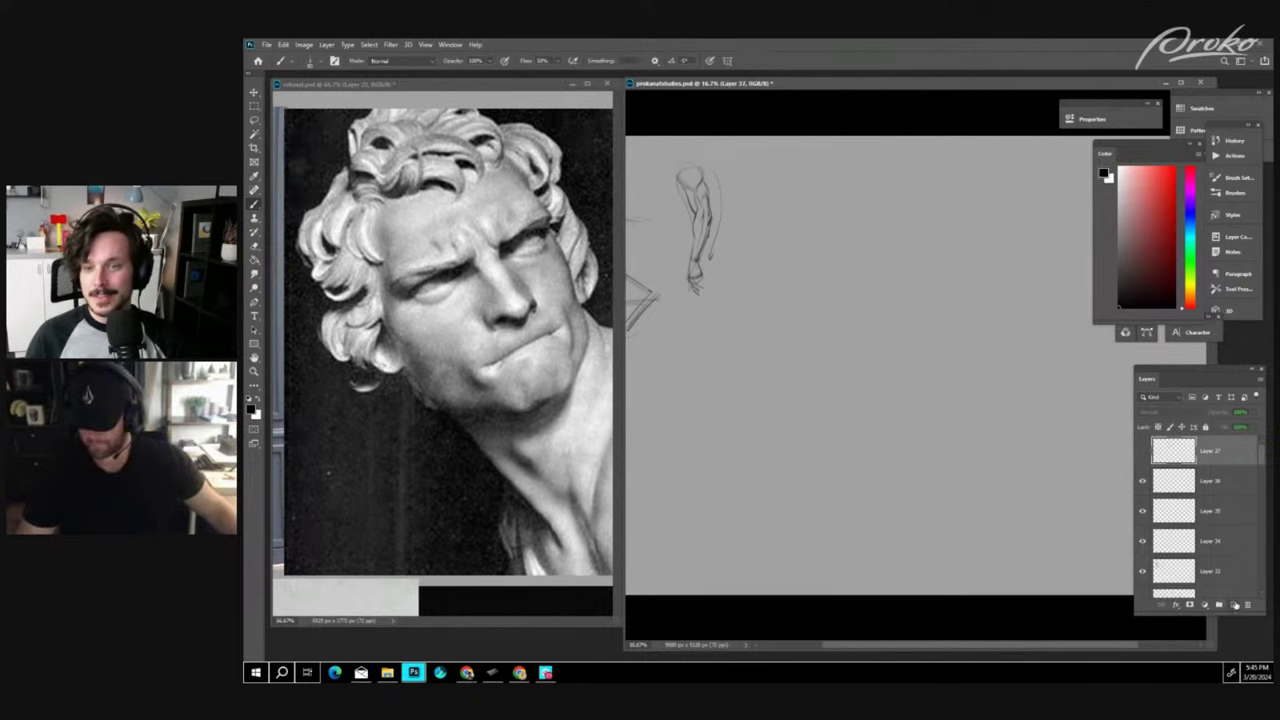
left_click(1233, 605)
scroll(826, 229, "up", 1)
left_click_drag(826, 229, 851, 267)
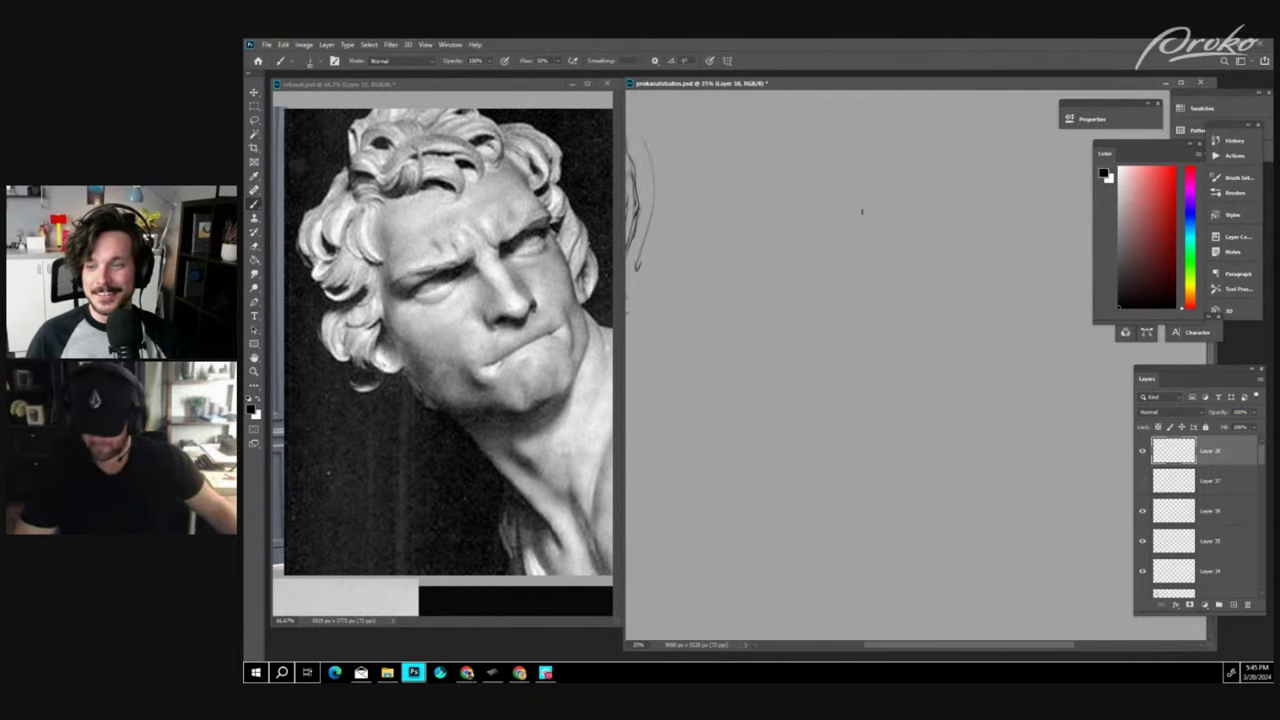
- Sketch the cranium as loose ovals and block in the tilted jaw, chin and far cheek with straight lines
mouse_move(768, 350)
left_mouse_down()
mouse_move(814, 171)
mouse_move(908, 317)
mouse_move(726, 240)
mouse_move(849, 167)
mouse_move(816, 372)
mouse_move(706, 300)
mouse_move(742, 356)
left_mouse_up()
mouse_move(705, 277)
left_mouse_down()
mouse_move(819, 418)
mouse_move(916, 432)
mouse_move(813, 423)
mouse_move(965, 394)
left_mouse_up()
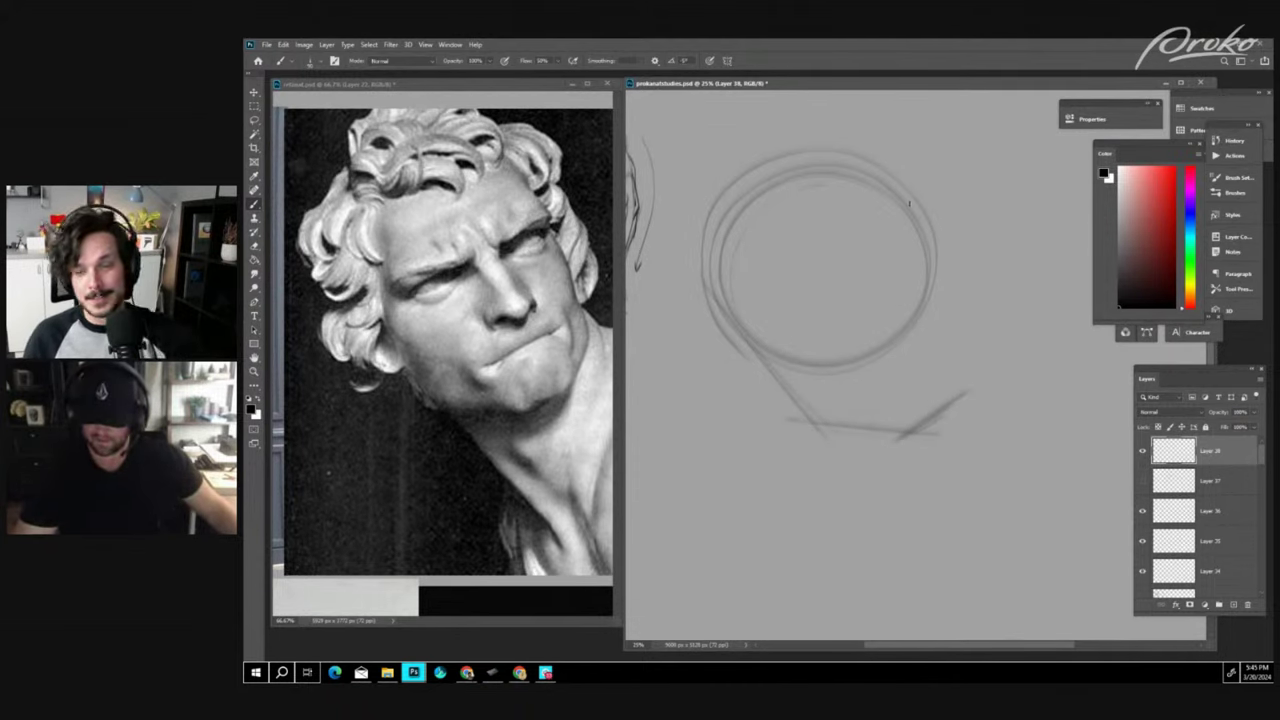
mouse_move(930, 250)
left_mouse_down()
mouse_move(966, 337)
mouse_move(955, 382)
left_mouse_up()
left_click_drag(952, 326, 956, 390)
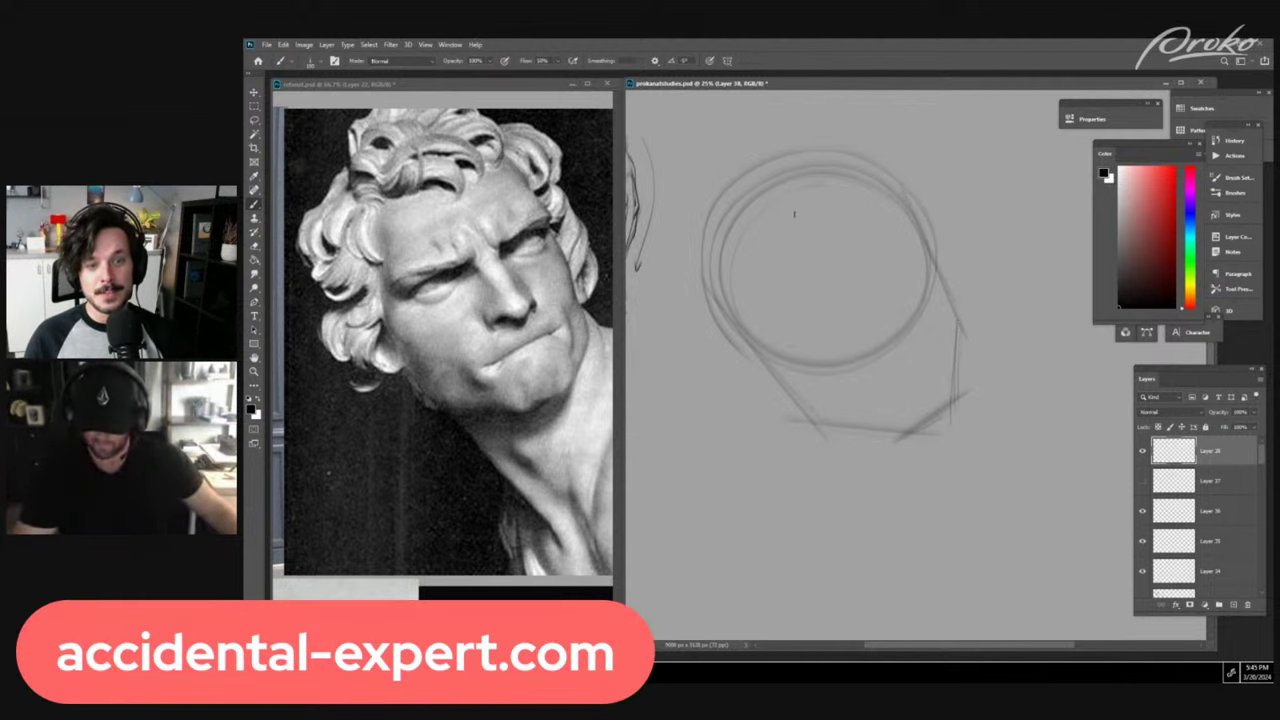
- Draw the face's diagonal centre line from crown to chin, reinforce the cranium outline and add a line along the near side
left_click_drag(826, 265, 935, 392)
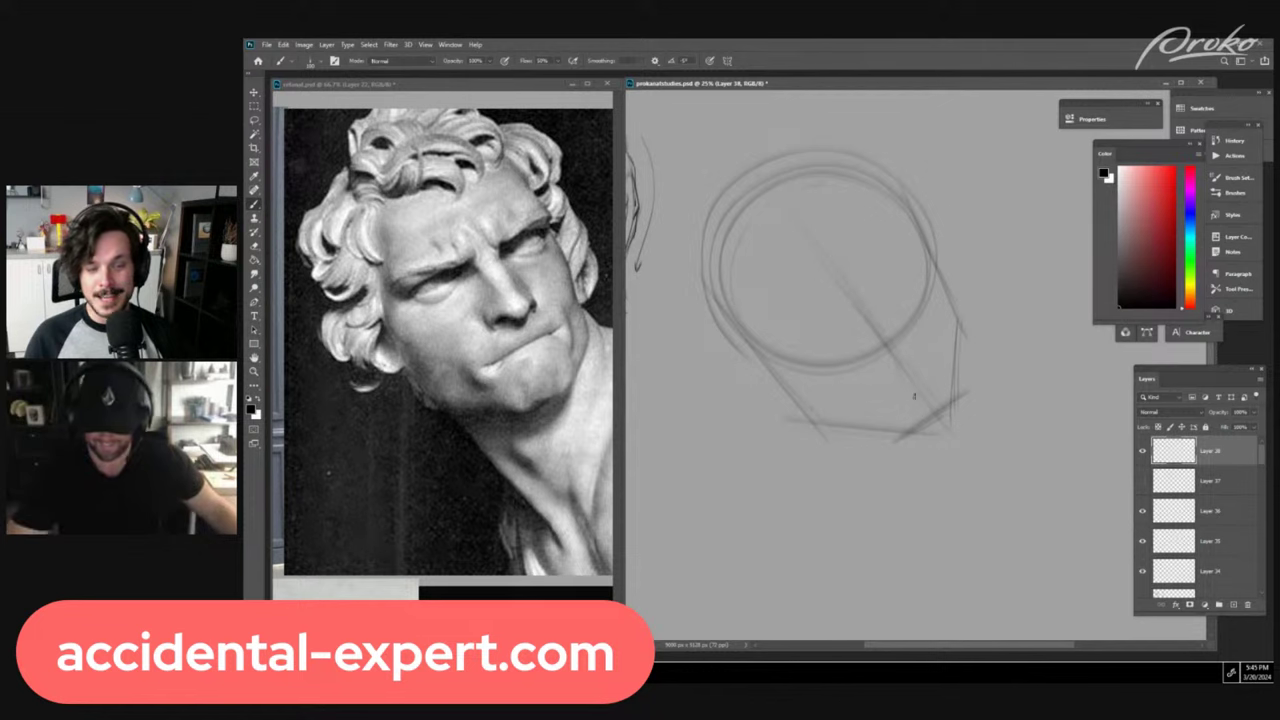
left_click_drag(762, 165, 907, 387)
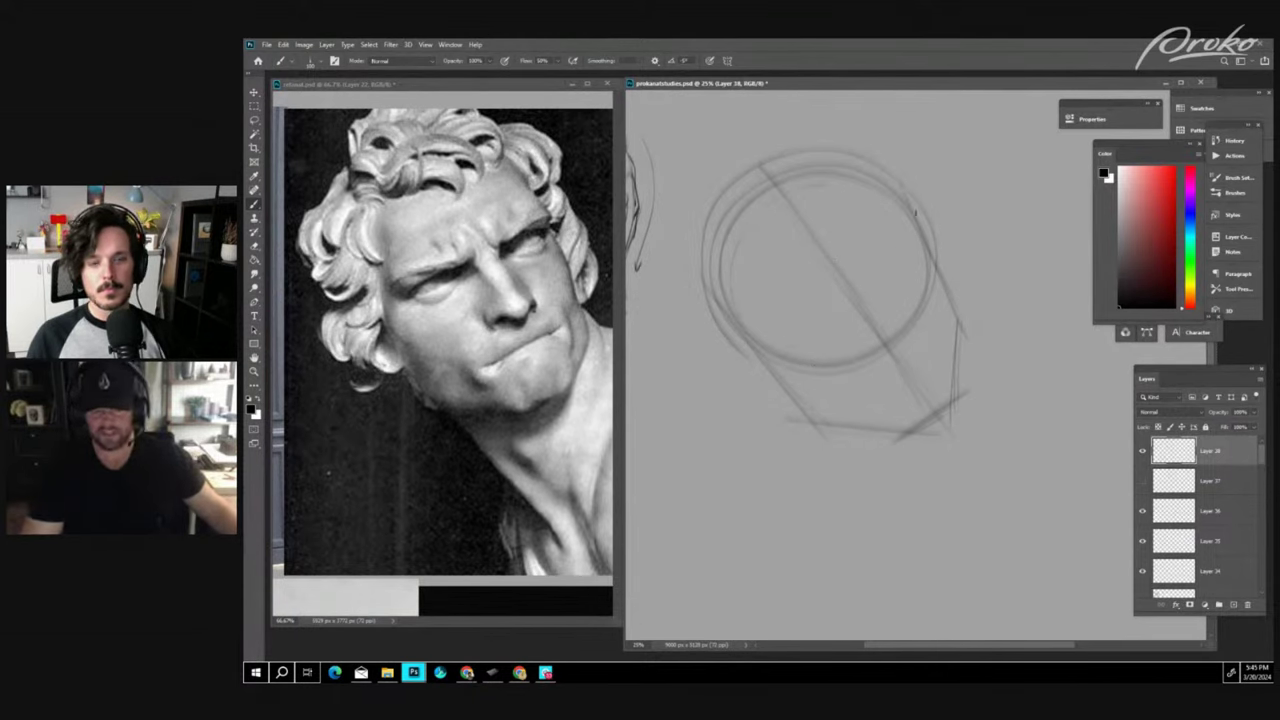
left_click_drag(713, 204, 910, 212)
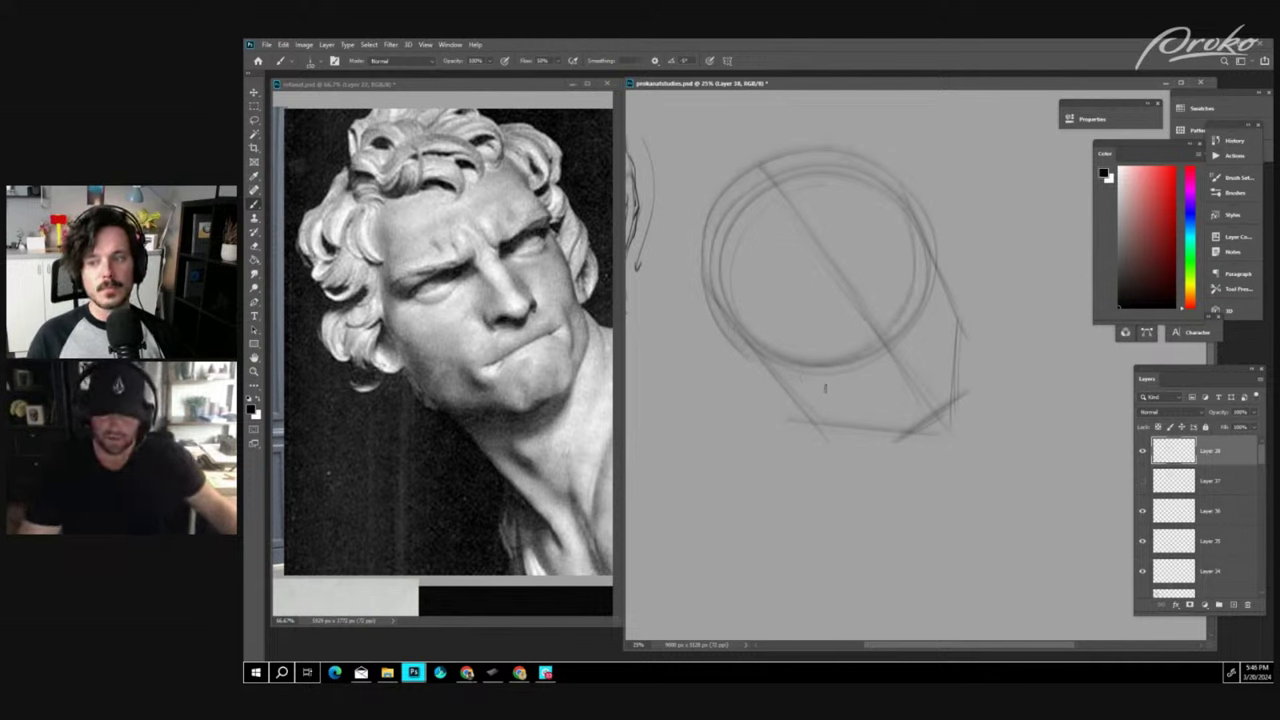
left_click_drag(783, 380, 722, 270)
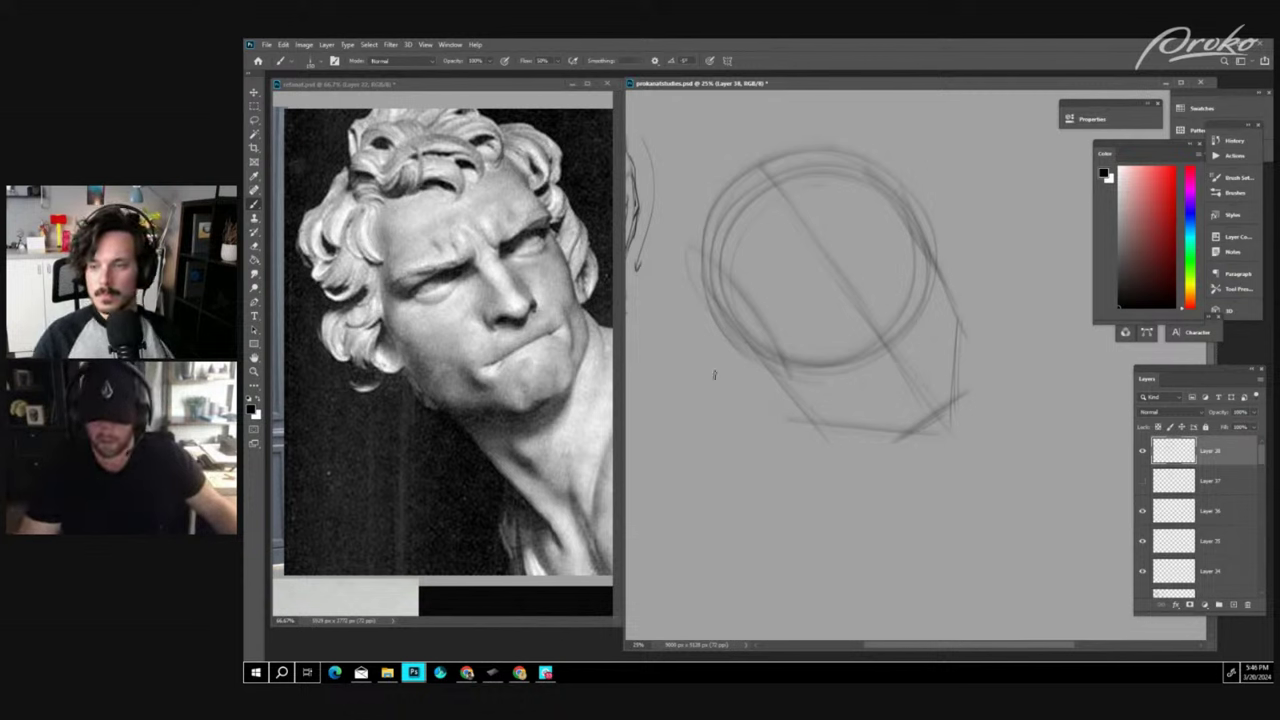
left_click_drag(702, 358, 982, 180)
mouse_move(698, 394)
left_mouse_down()
mouse_move(787, 282)
mouse_move(875, 245)
left_mouse_up()
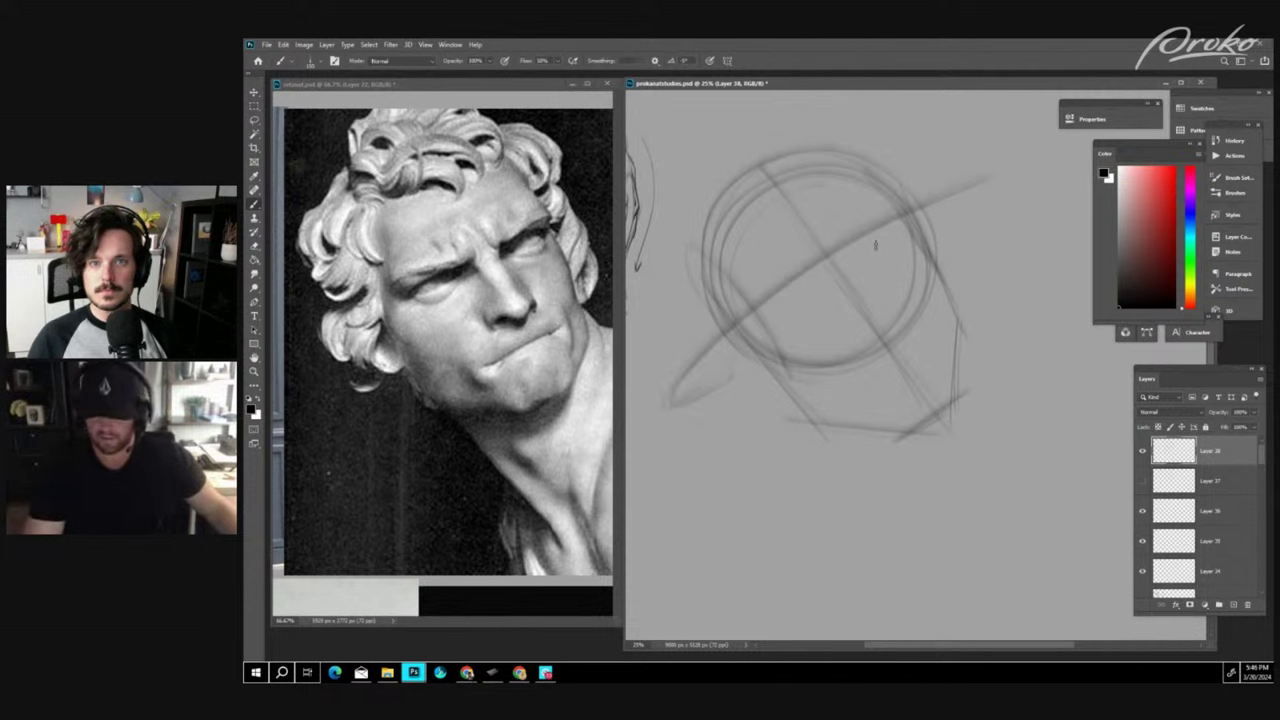
mouse_move(681, 386)
left_mouse_down()
mouse_move(850, 237)
mouse_move(996, 180)
left_mouse_up()
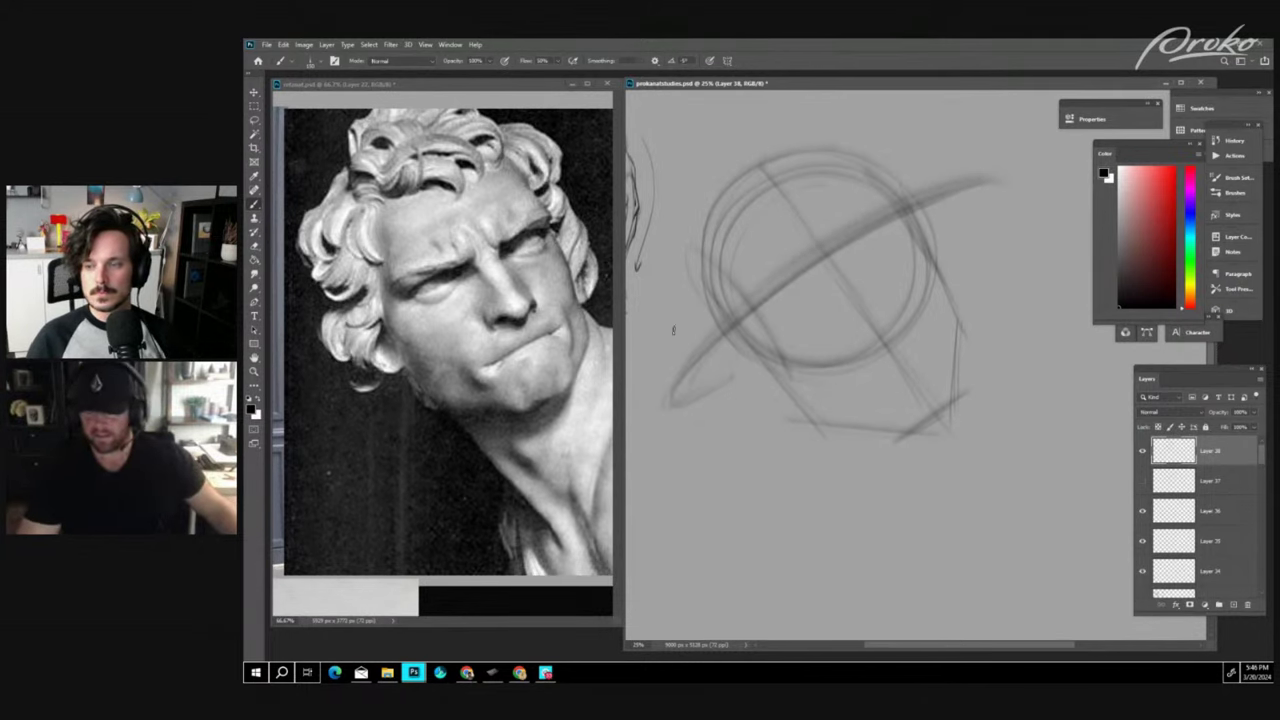
mouse_move(679, 312)
left_mouse_down()
mouse_move(703, 349)
mouse_move(955, 192)
left_mouse_up()
key("ctrl+z")
key("ctrl+z")
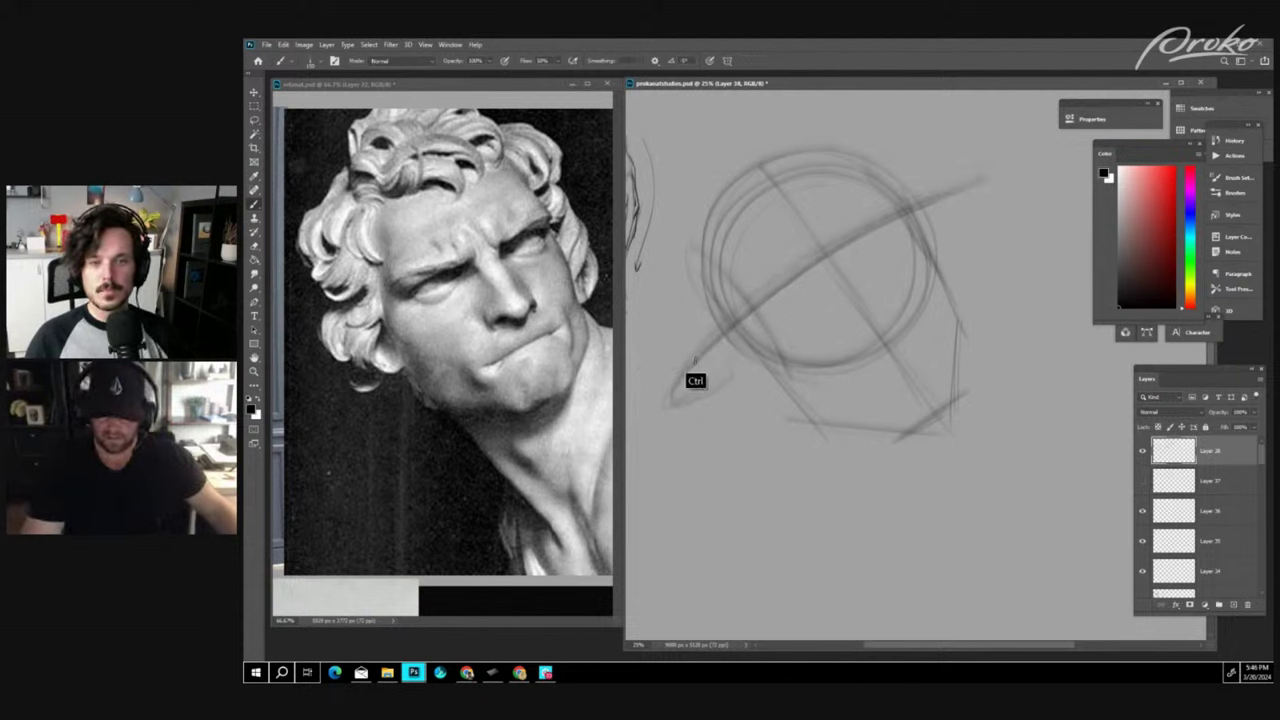
key("ctrl+z")
key("ctrl+z")
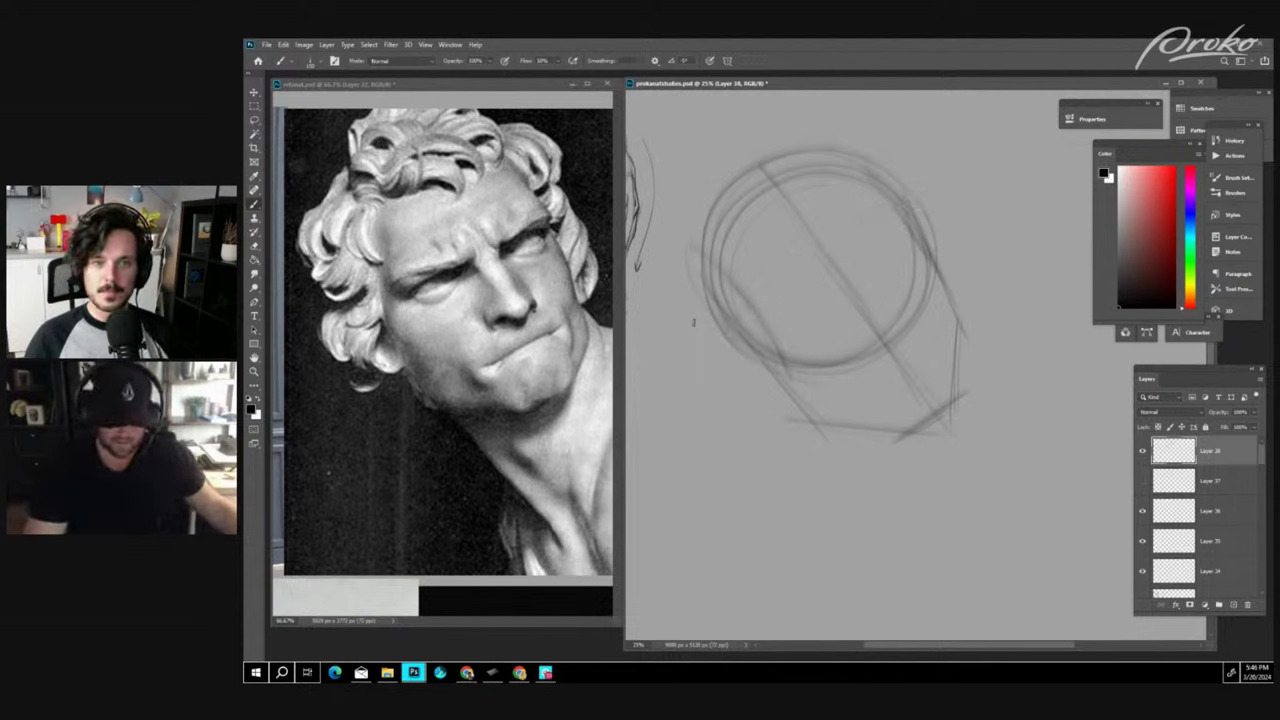
- Draw a straight tilted brow line across the cranium, crossing the centre line and extending past both sides of the head
left_click_drag(632, 376, 938, 196)
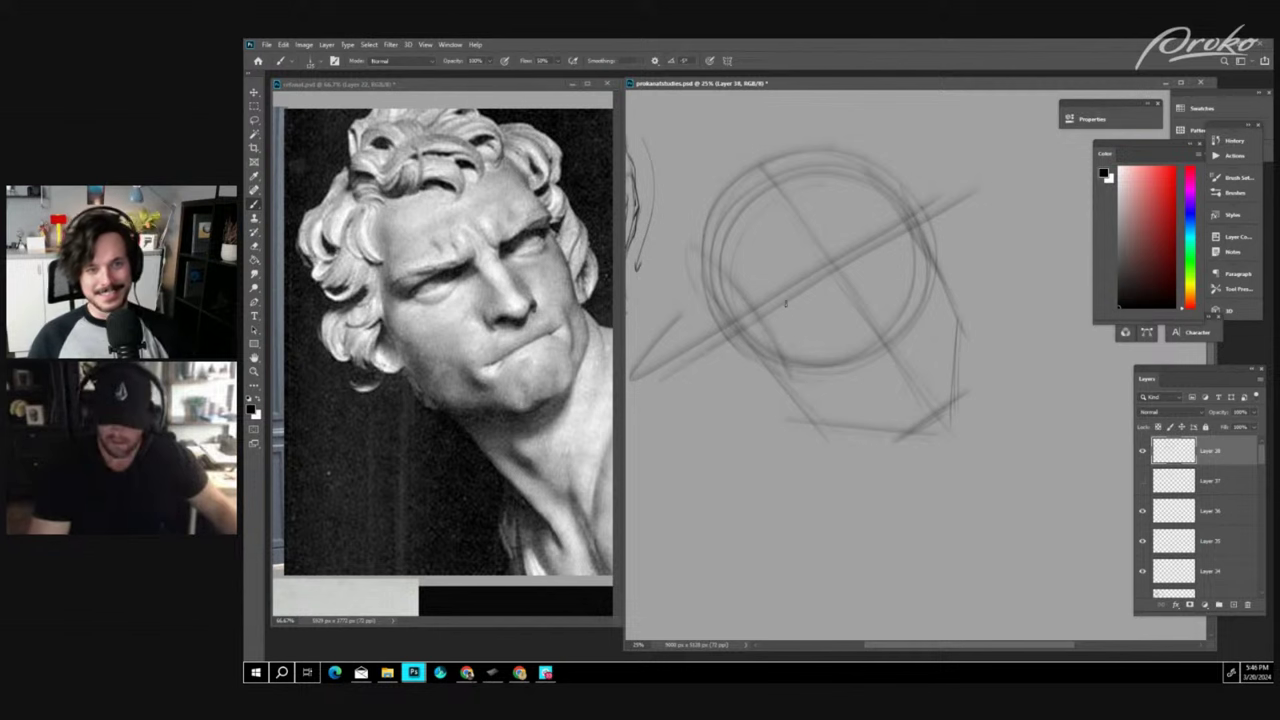
left_click_drag(746, 328, 996, 175)
left_click_drag(752, 326, 1040, 133)
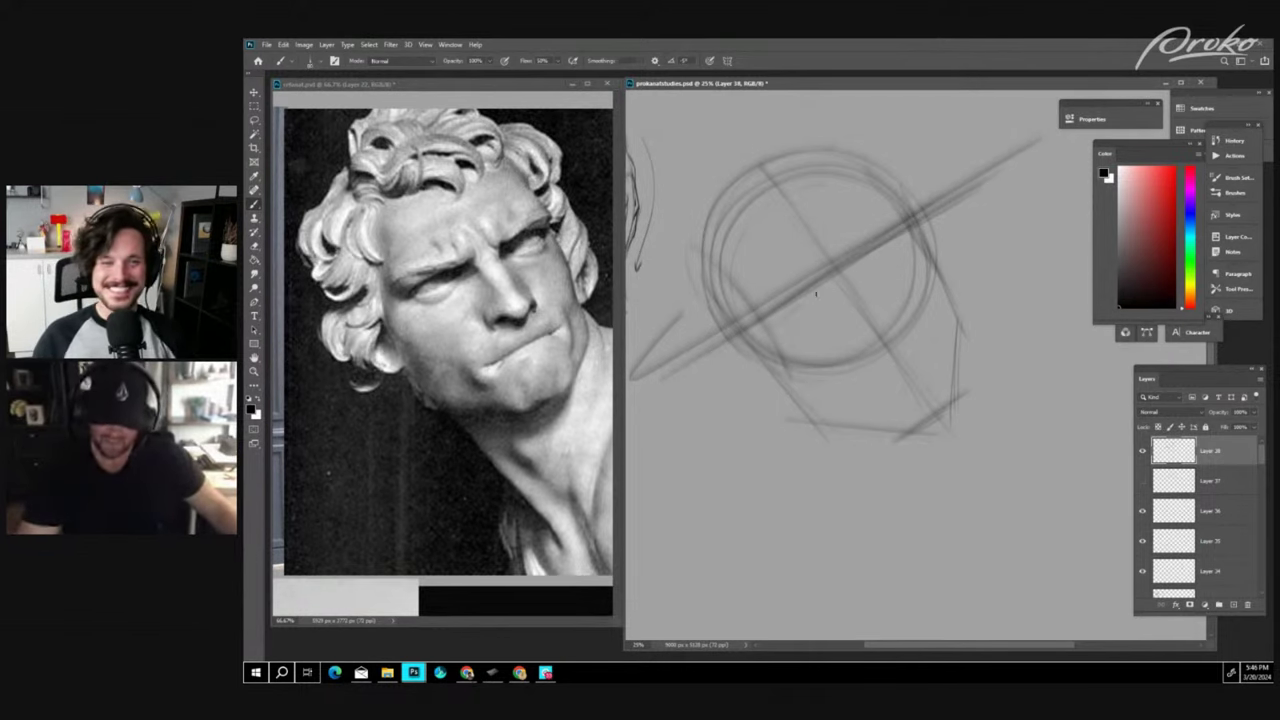
- Reinforce the tilted brow line where it crosses the cranium and mark the base of the nose with a short dark stroke on the centre line
key("ctrl+minus")
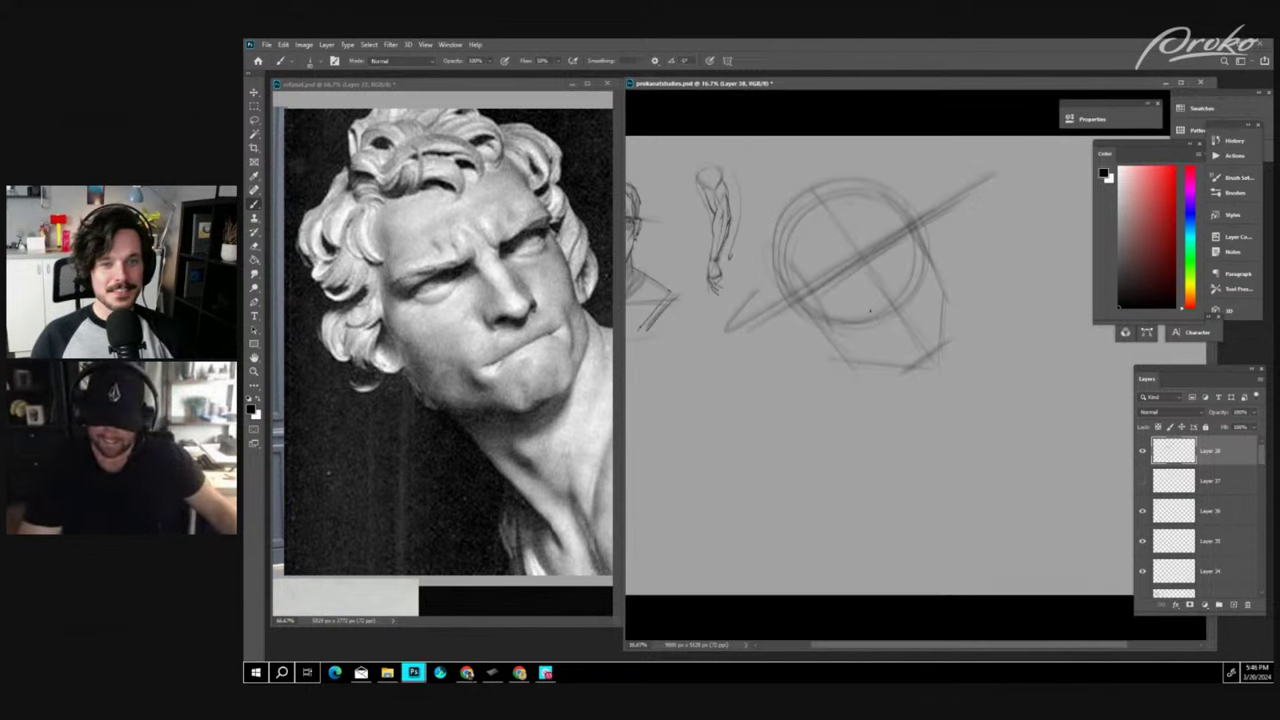
key("ctrl+plus")
left_click_drag(881, 305, 917, 374)
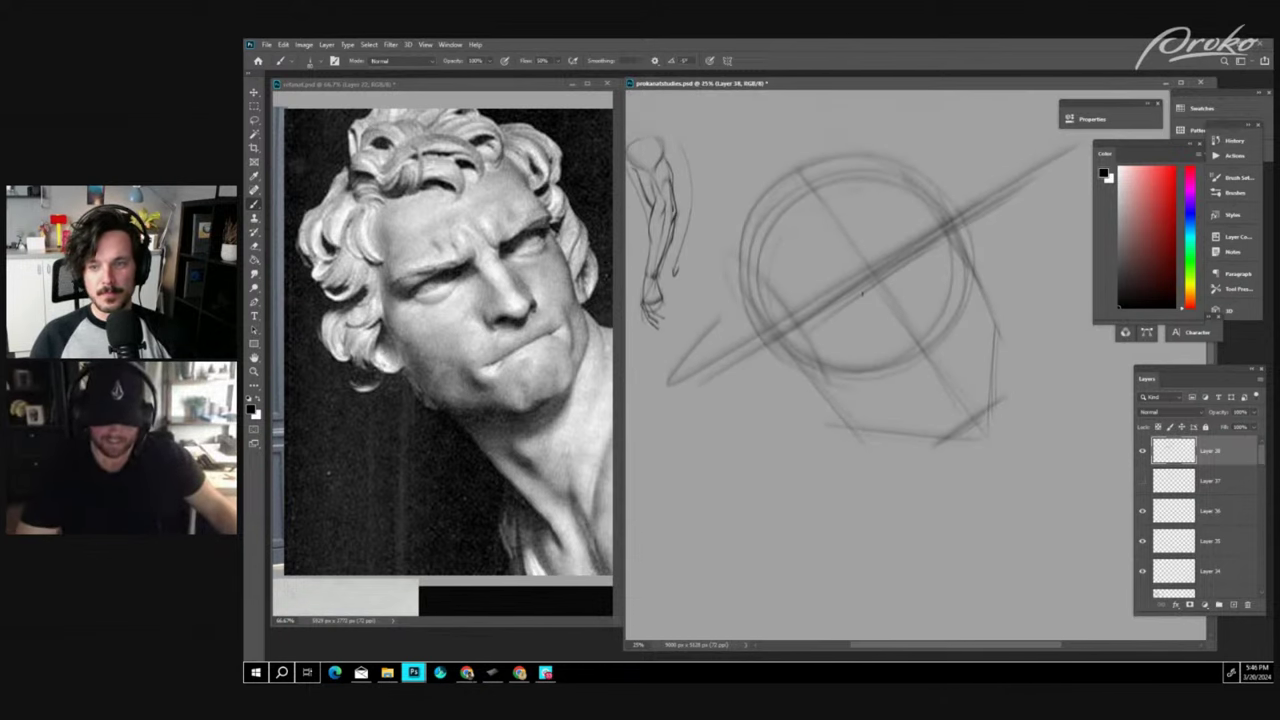
left_click_drag(820, 327, 946, 240)
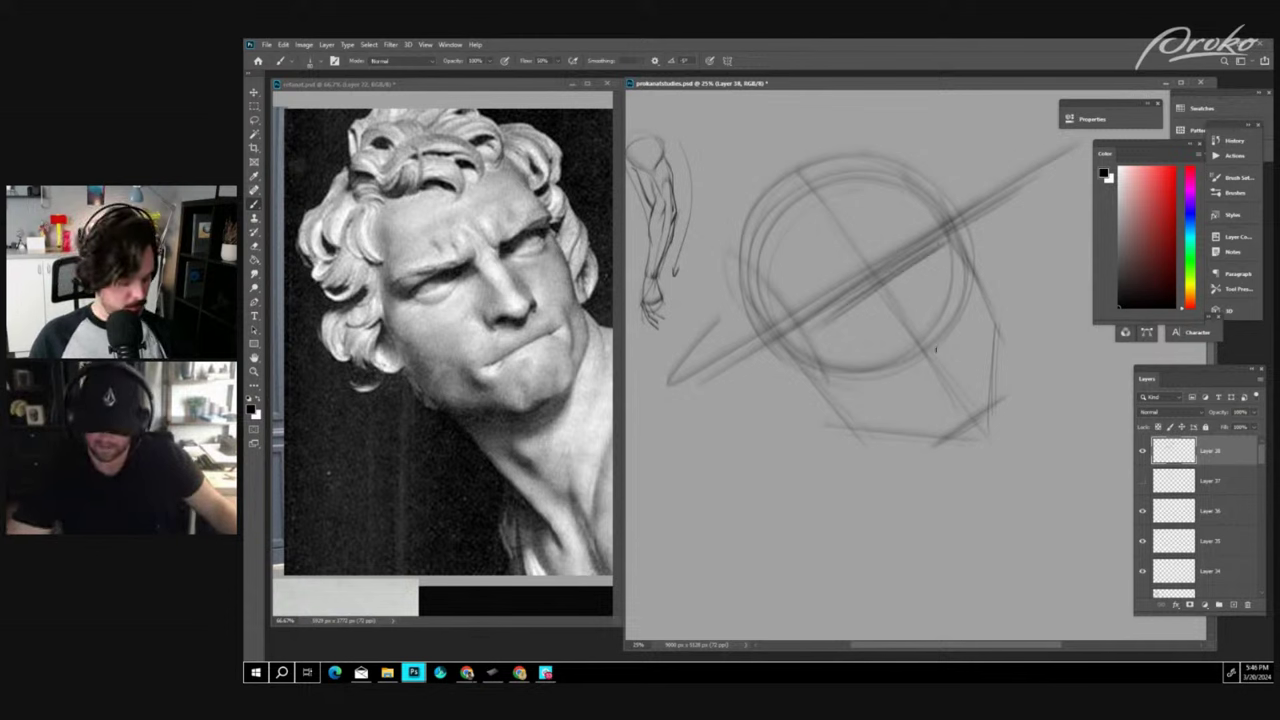
left_click_drag(924, 347, 934, 343)
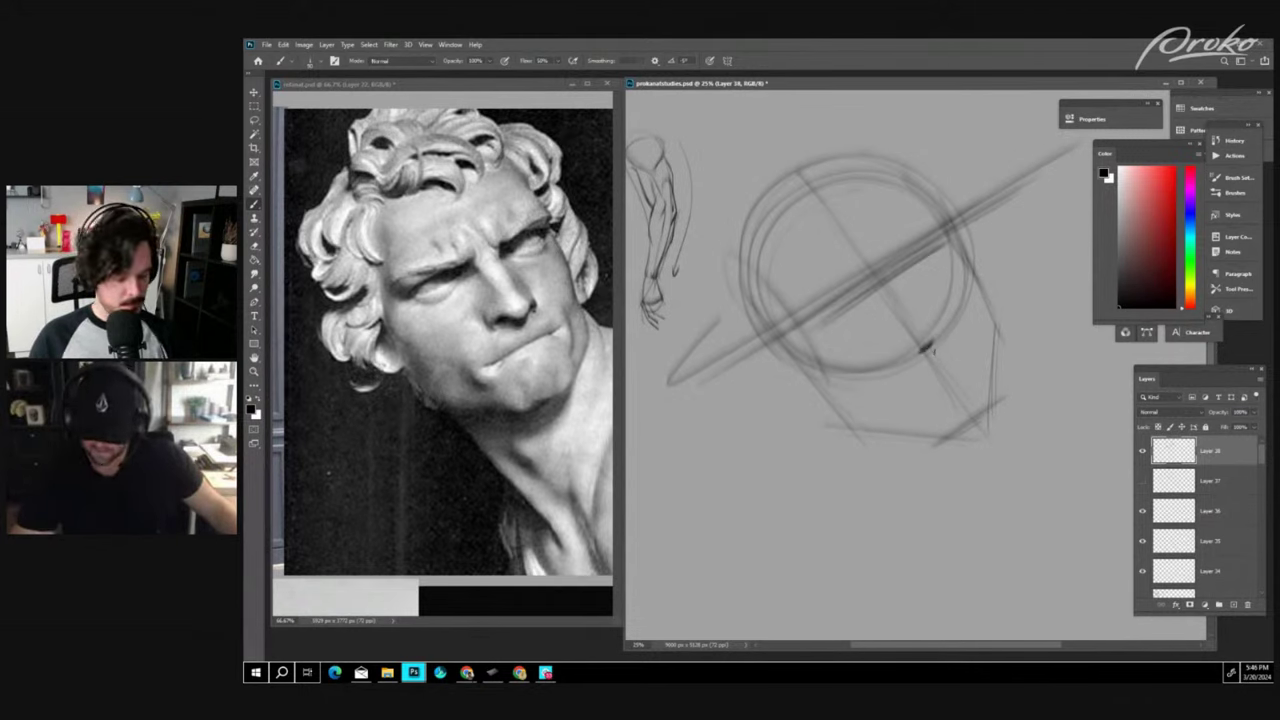
key("ctrl+z")
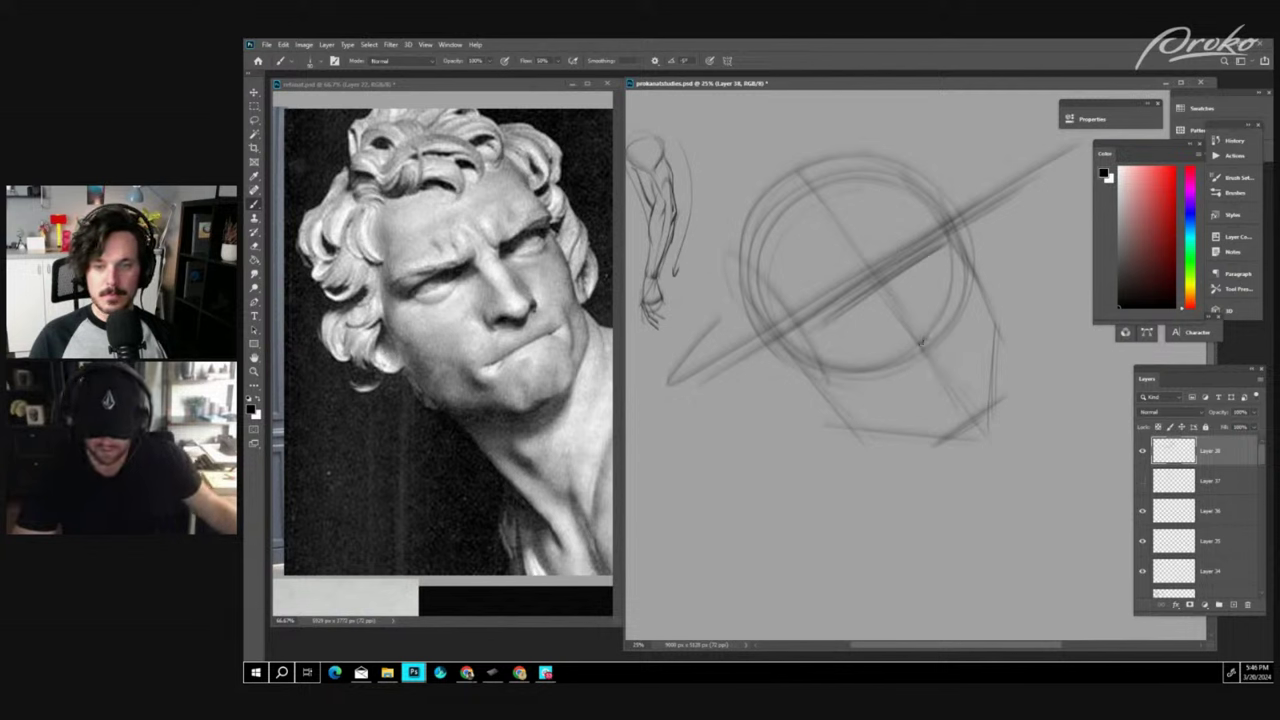
left_click_drag(922, 342, 924, 344)
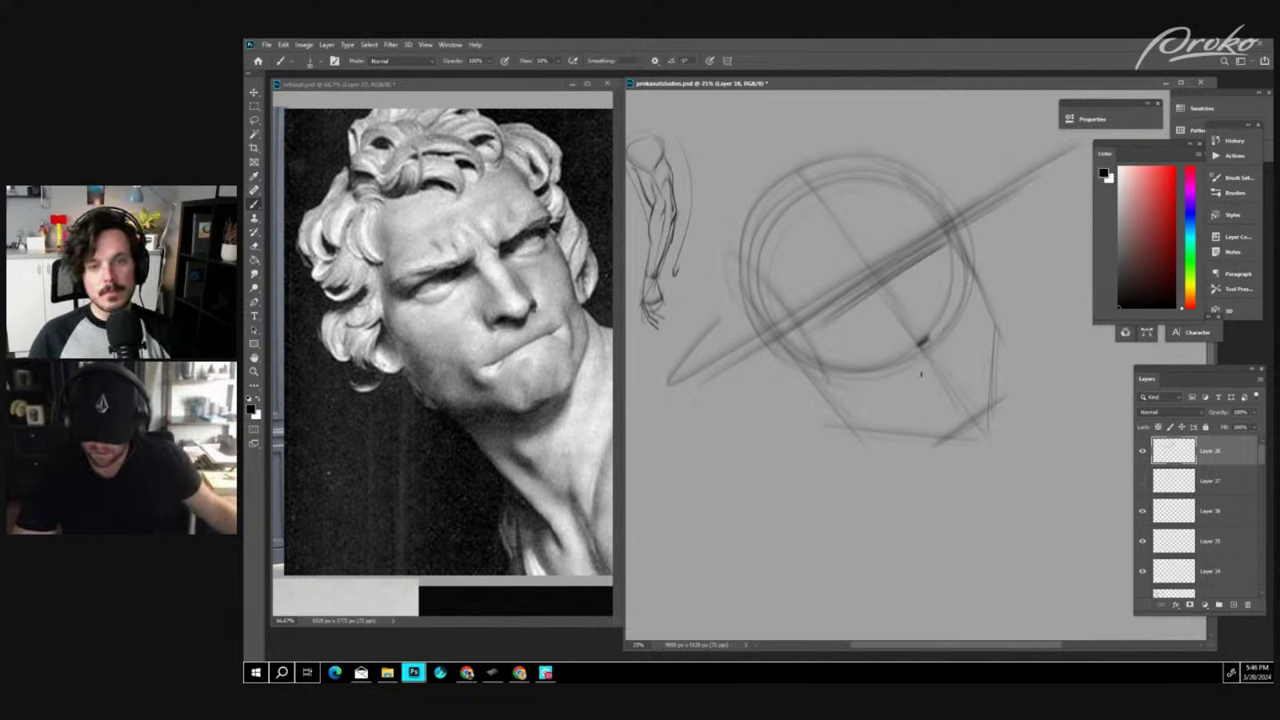
- Draw the tilted mouth line across the centre line and add light construction lines along both sides of the jaw toward the chin
mouse_move(962, 348)
left_mouse_down()
mouse_move(912, 377)
mouse_move(930, 364)
left_mouse_up()
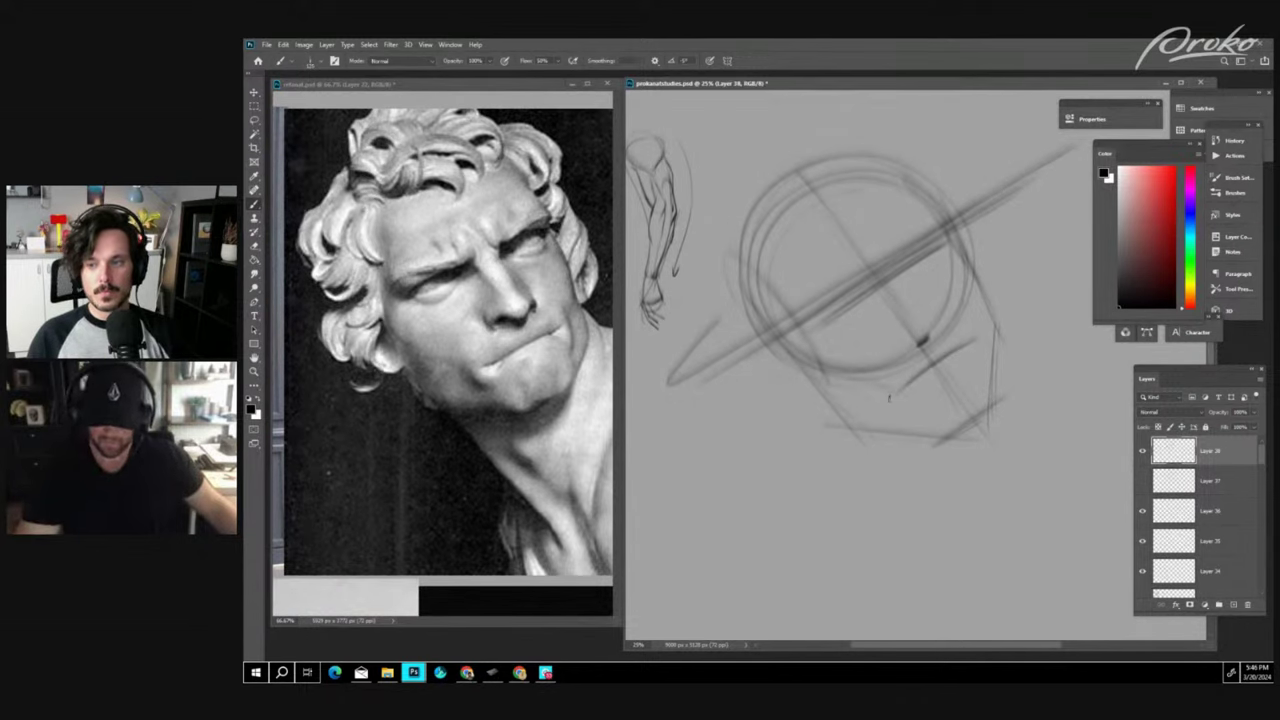
left_click_drag(840, 378, 946, 434)
mouse_move(967, 298)
left_mouse_down()
mouse_move(996, 397)
mouse_move(956, 271)
mouse_move(976, 357)
mouse_move(966, 265)
mouse_move(989, 372)
mouse_move(956, 269)
mouse_move(990, 400)
left_mouse_up()
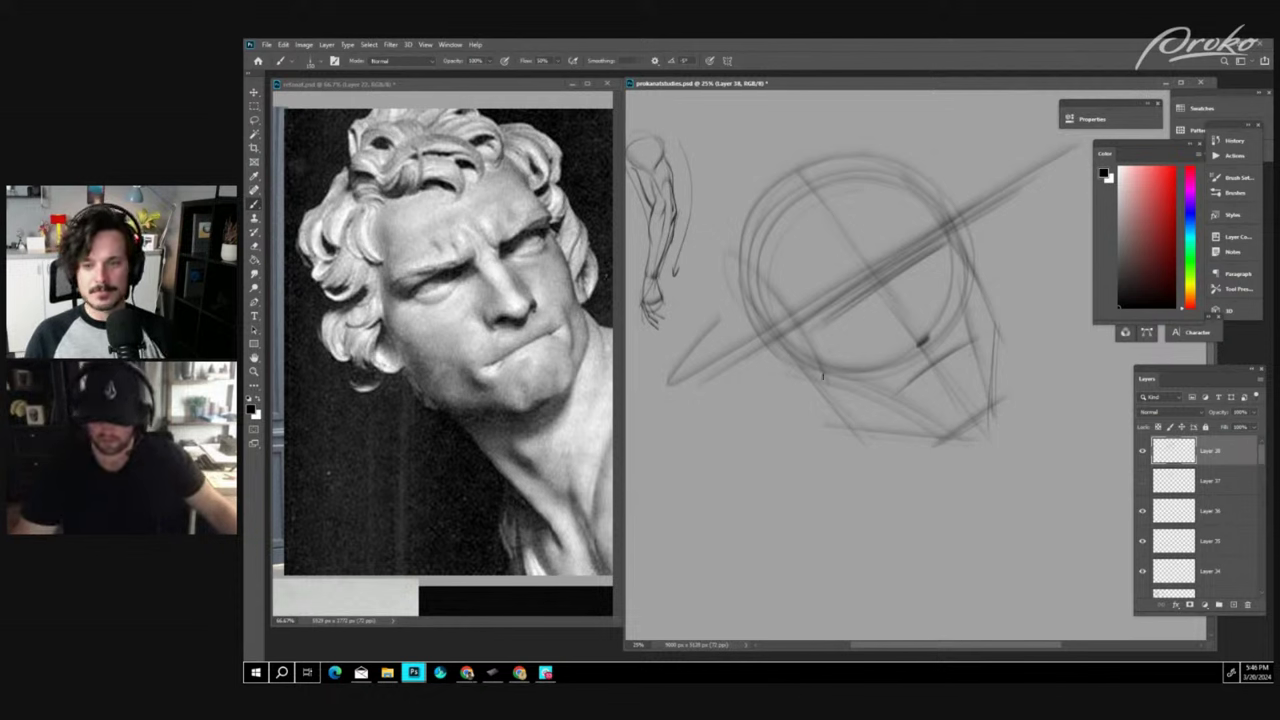
- Draw the near-side neck contour from under the jaw diagonally down to the pit of the neck, ending in a darker curved hook
left_click_drag(886, 446, 1012, 534)
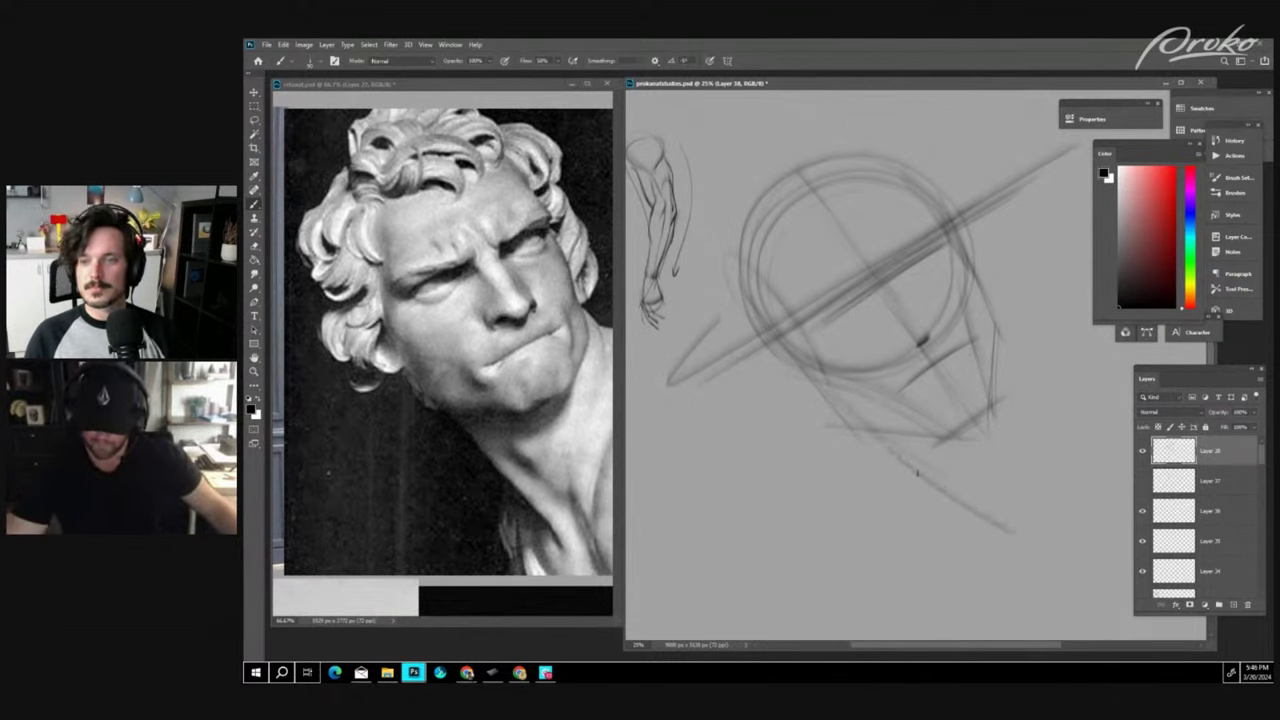
left_click_drag(848, 404, 1000, 528)
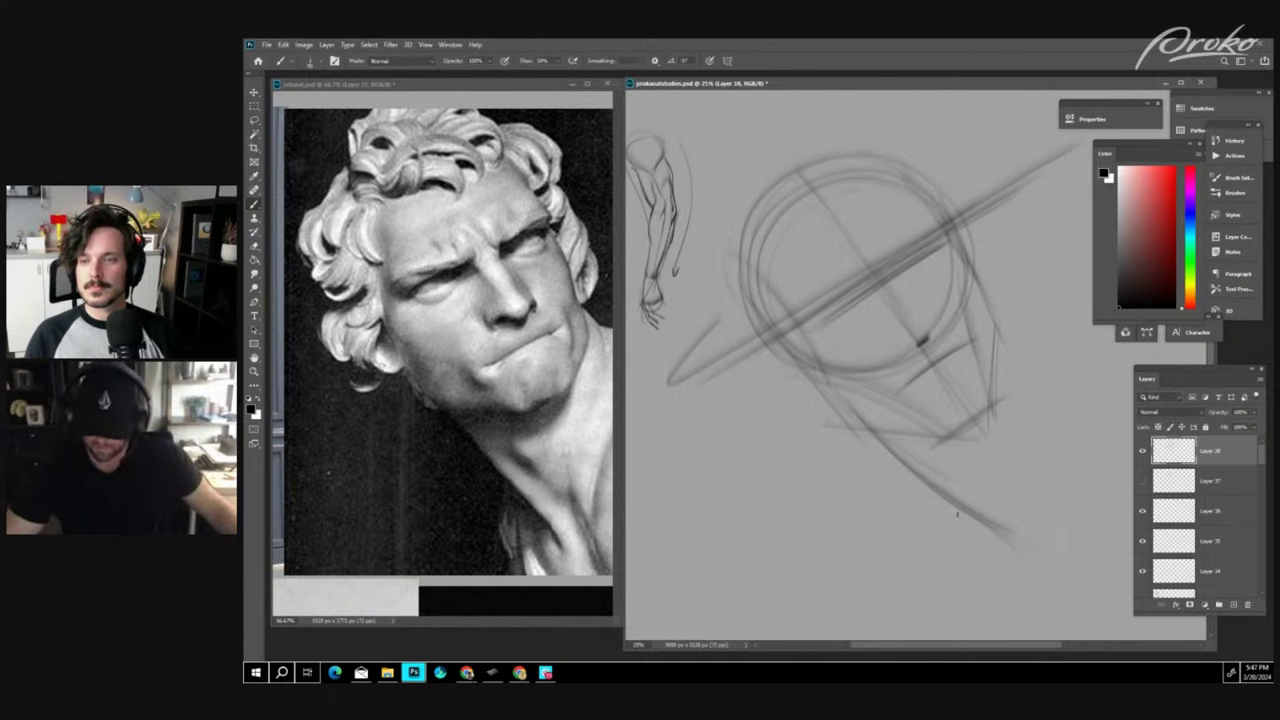
left_click_drag(868, 440, 1010, 562)
left_click_drag(958, 510, 1016, 580)
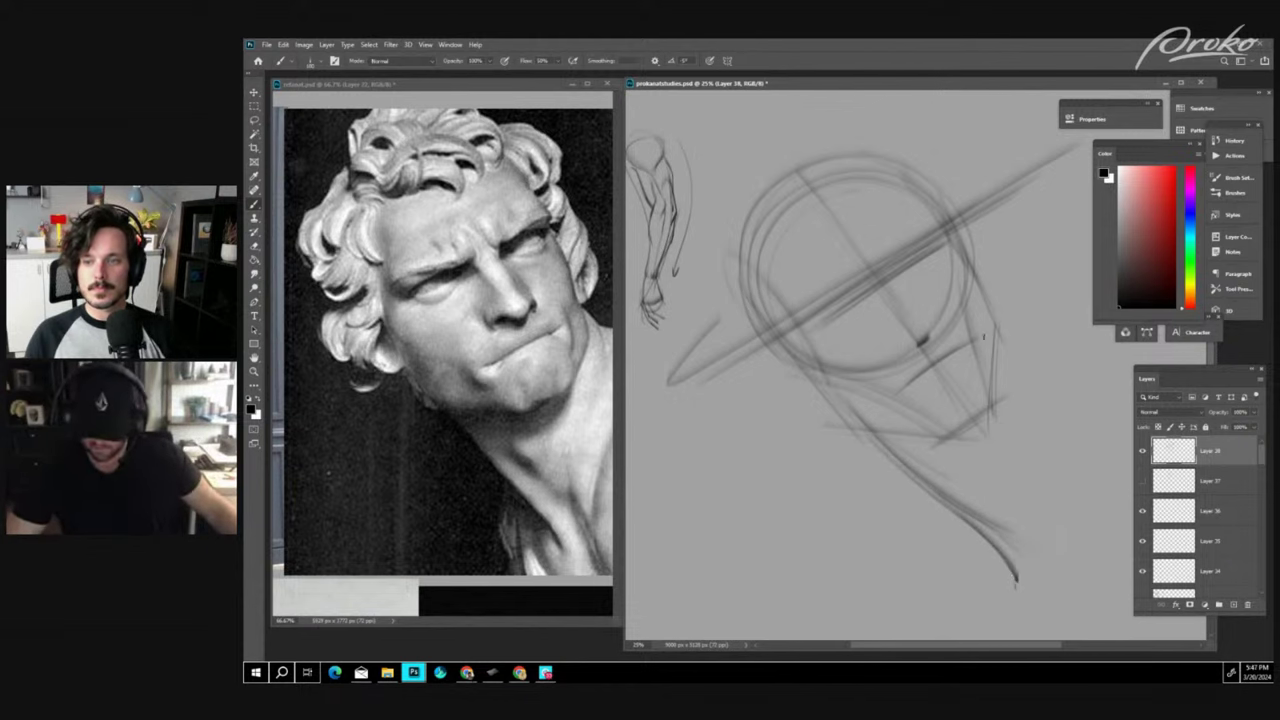
- Draw the far-side neck muscle as long, nearly vertical lines from the far jaw down to the pit of the neck
left_click_drag(1018, 400, 980, 374)
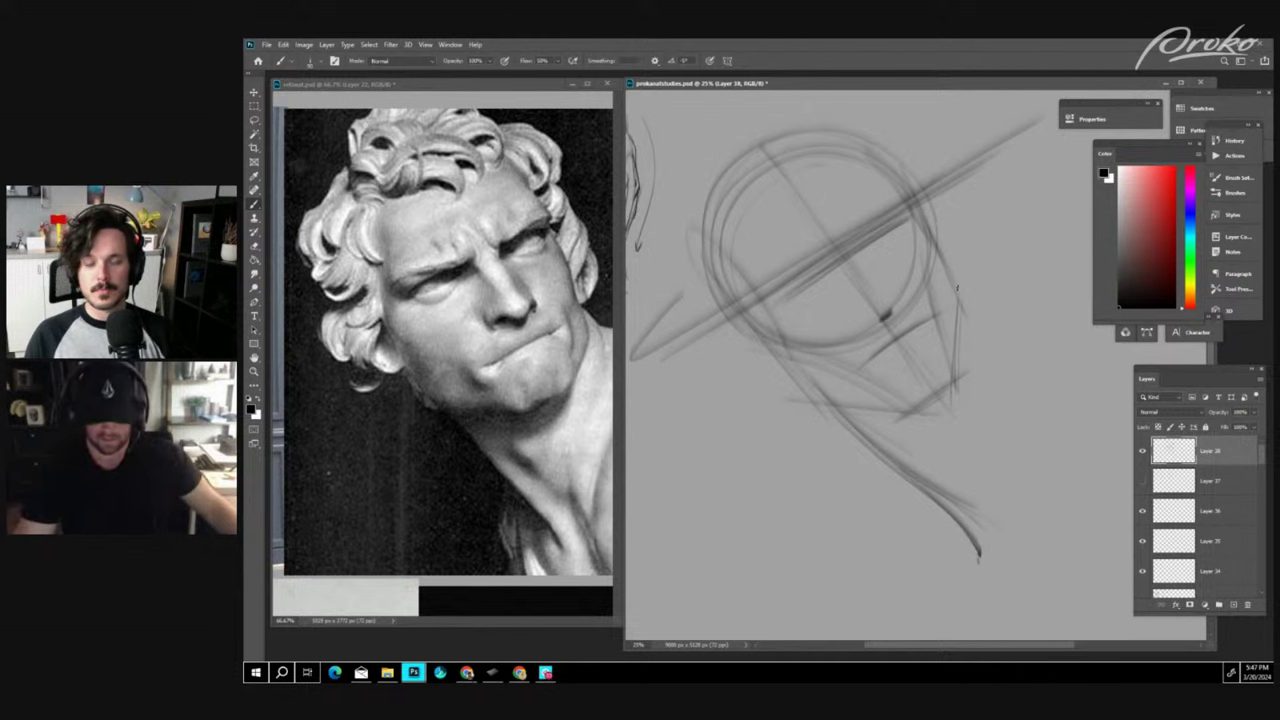
left_click_drag(951, 294, 1003, 527)
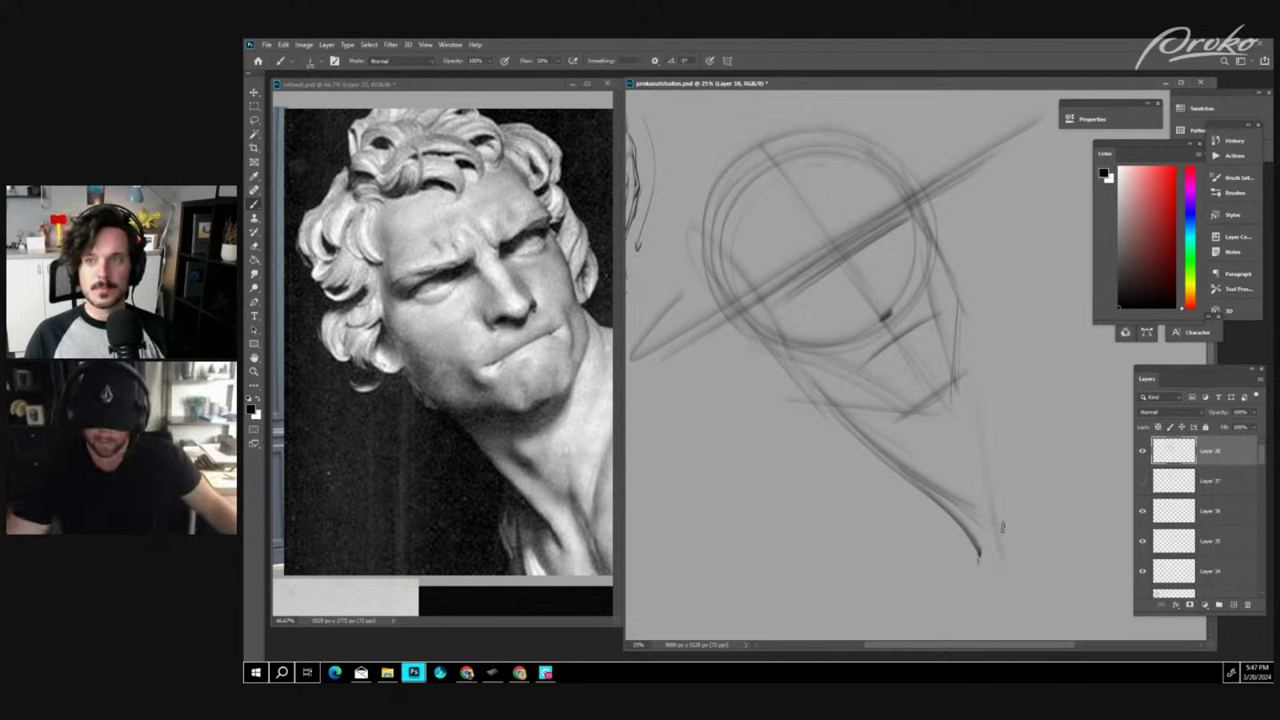
left_click_drag(949, 302, 995, 525)
left_click_drag(968, 406, 985, 550)
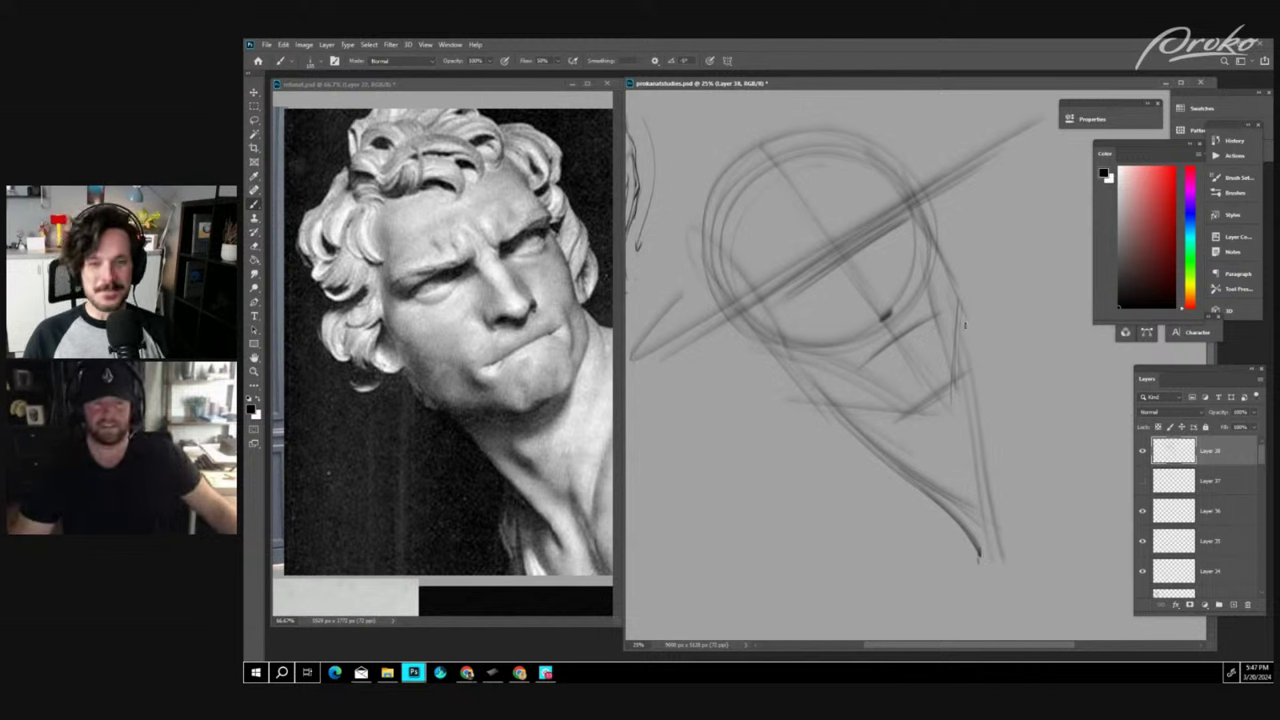
- Draw the shoulder line outward from the far side of the jaw and add short dark curves for the hair just above it
mouse_move(953, 284)
left_mouse_down()
mouse_move(981, 305)
mouse_move(1092, 314)
left_mouse_up()
left_click_drag(951, 277, 993, 311)
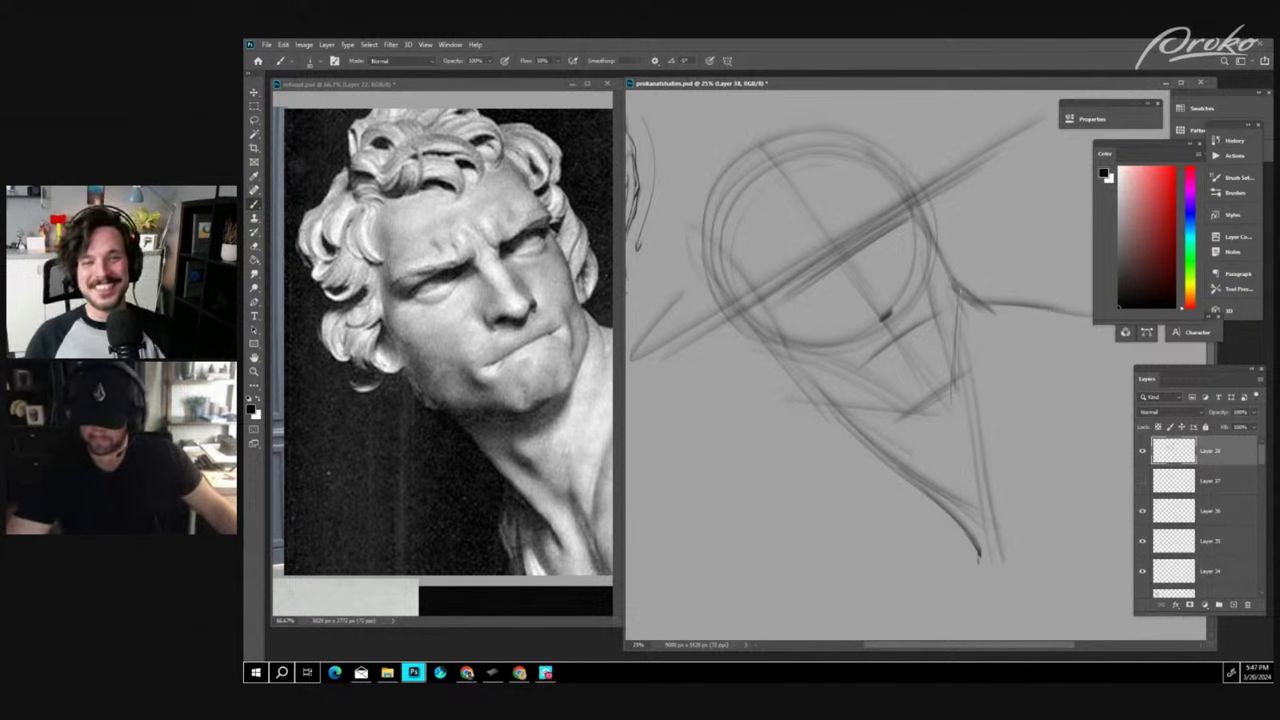
left_click_drag(942, 260, 960, 308)
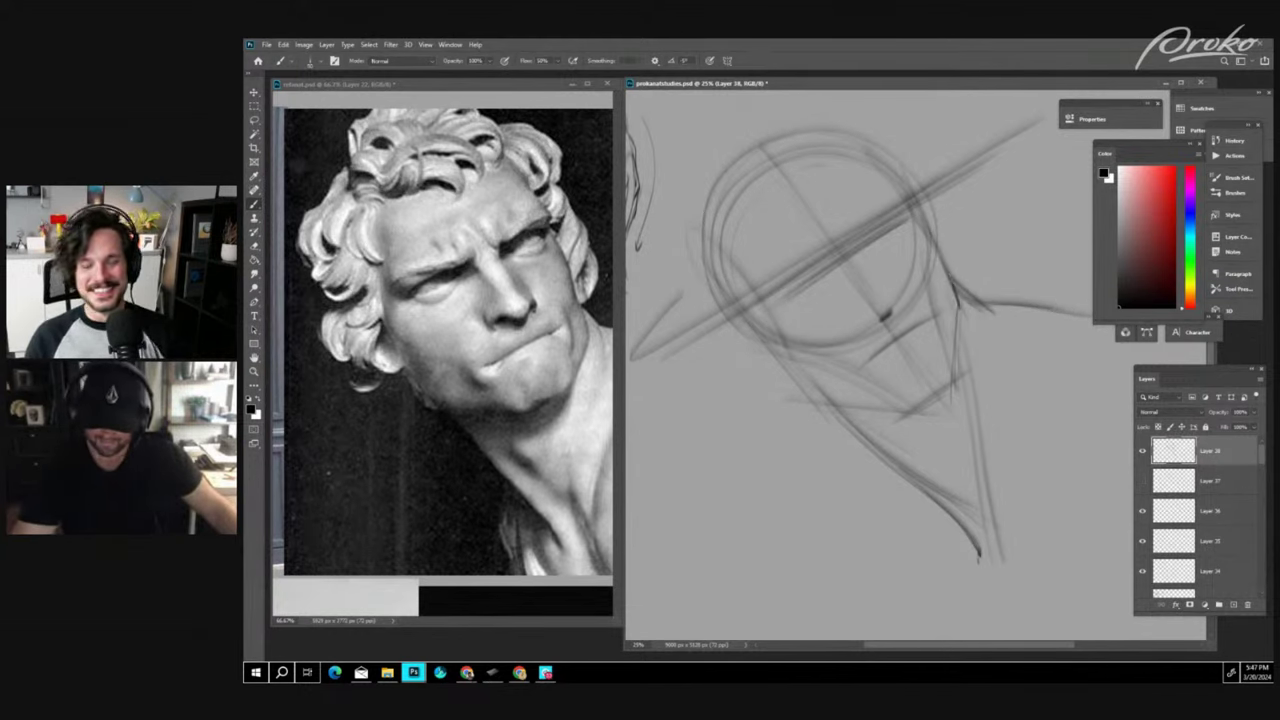
left_click_drag(958, 239, 964, 288)
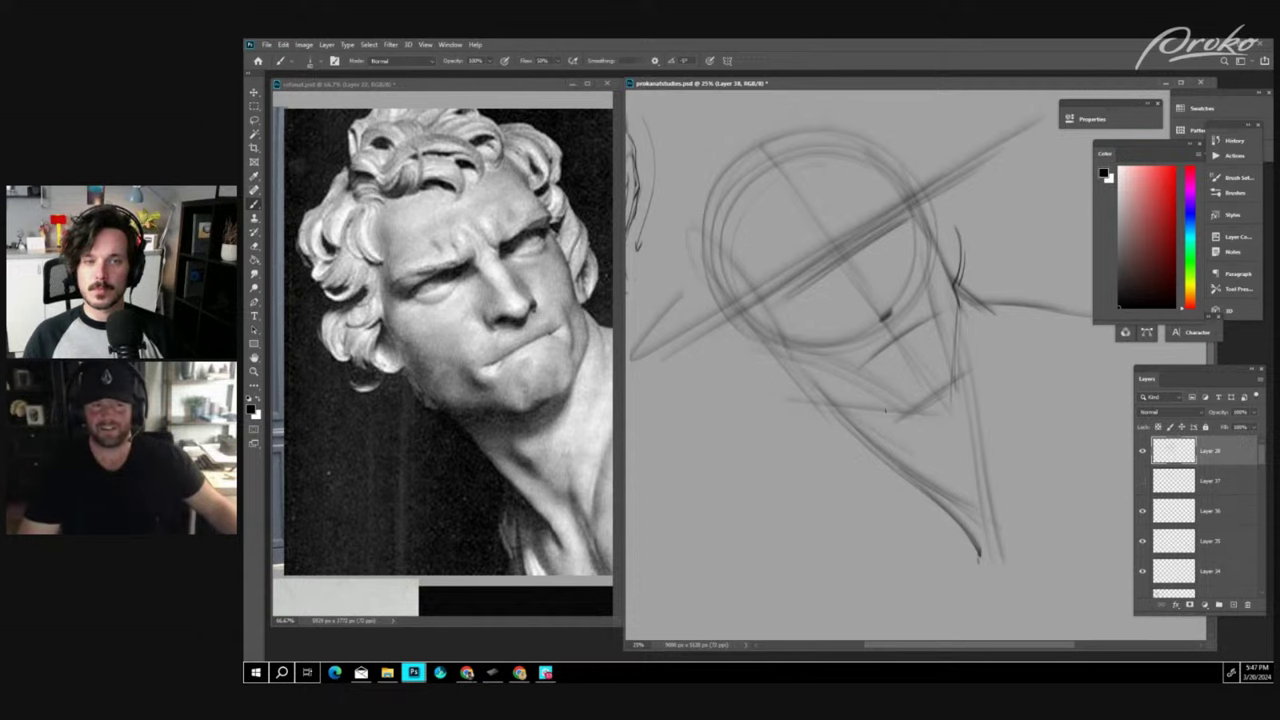
left_click_drag(884, 424, 889, 431)
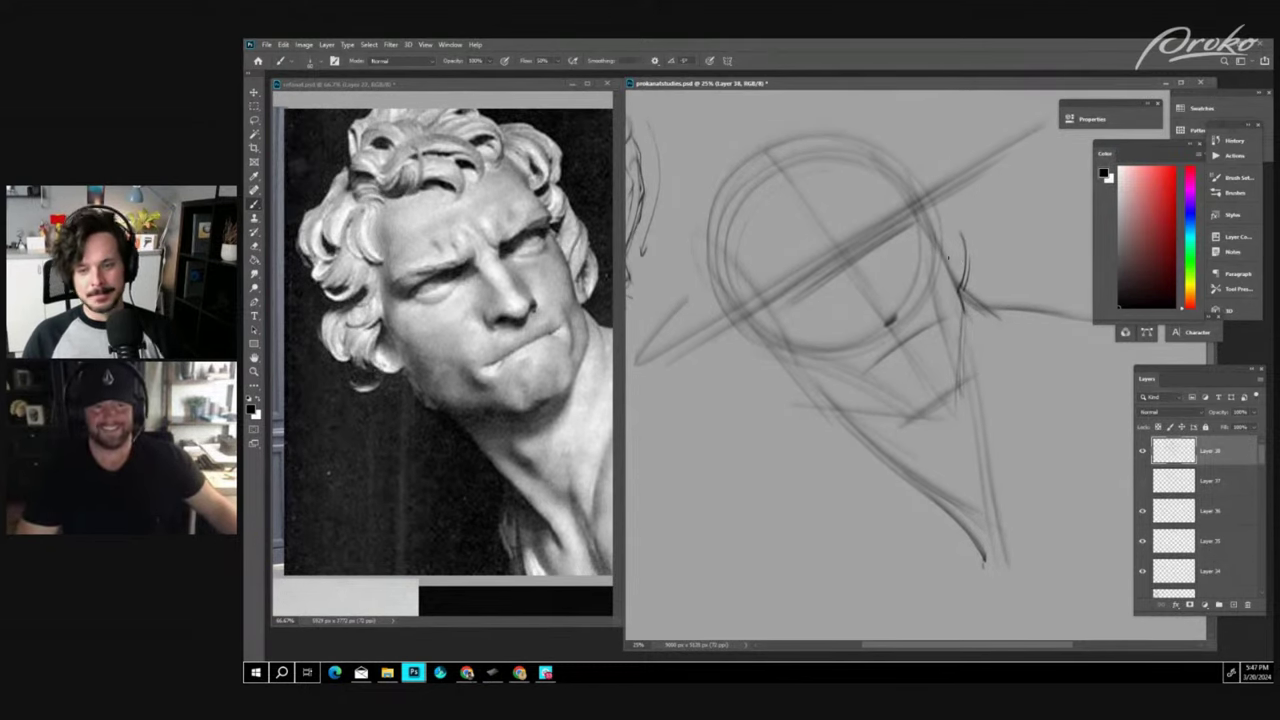
left_click_drag(961, 233, 959, 286)
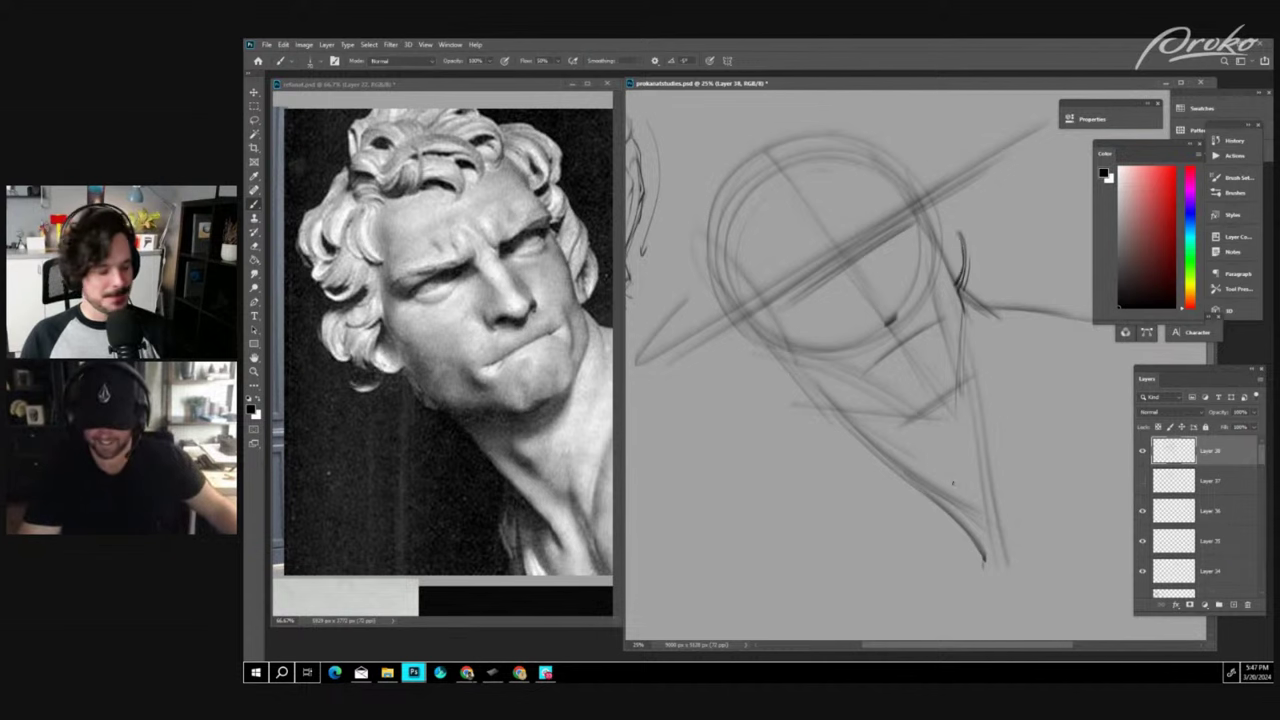
- Choose bright green and trace the long muscles on both sides of the neck over the sculpture reference, converging at the pit of the neck
left_click_drag(959, 486, 897, 440)
key("ctrl+minus")
key("ctrl+plus")
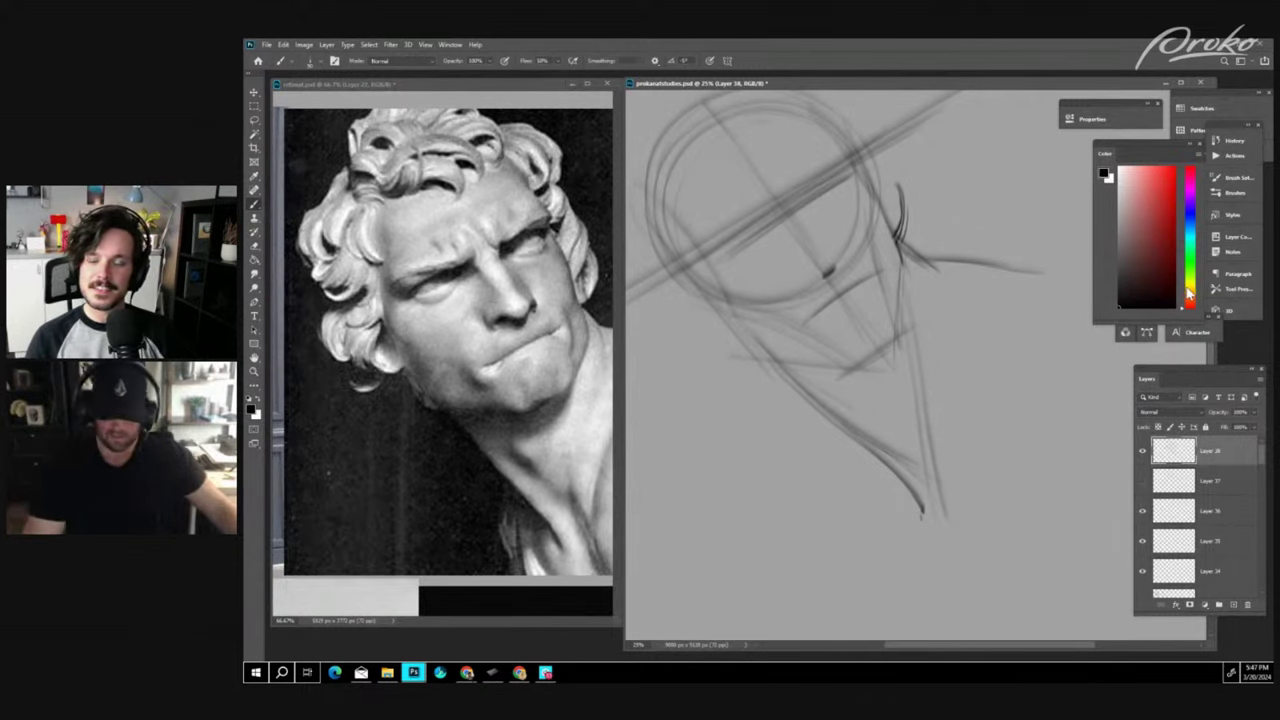
left_click(1191, 256)
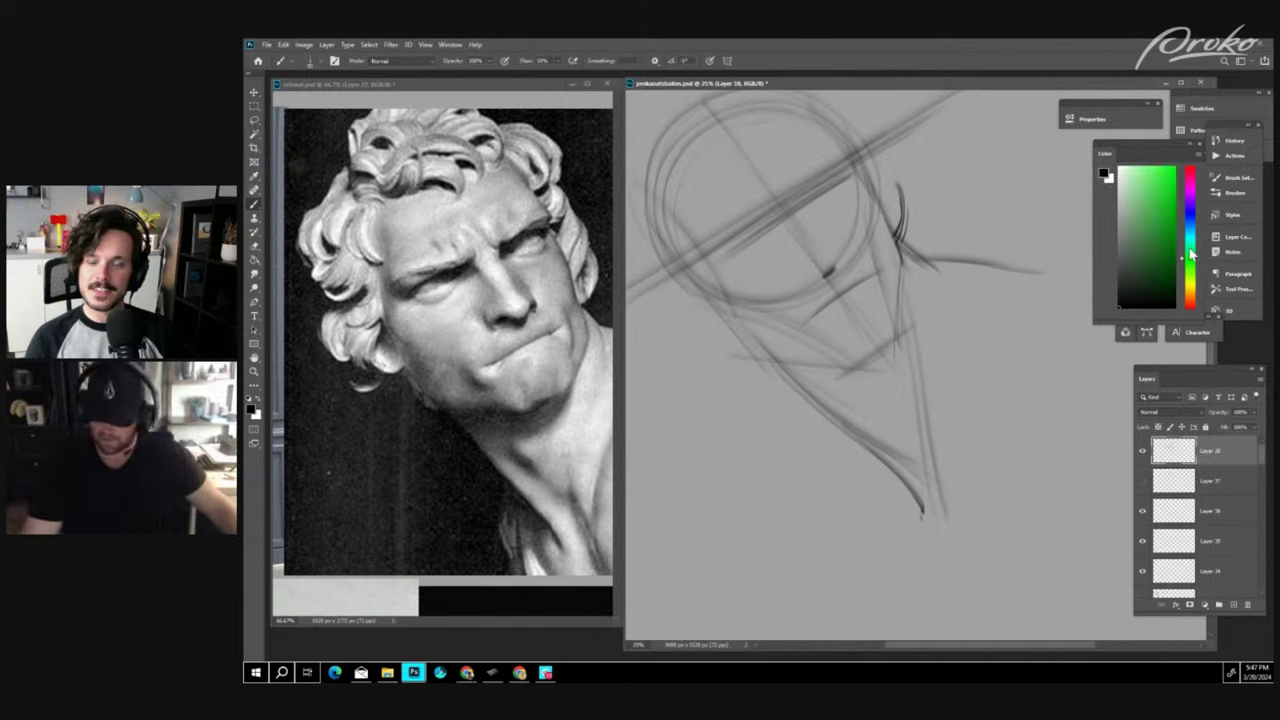
left_click(476, 441)
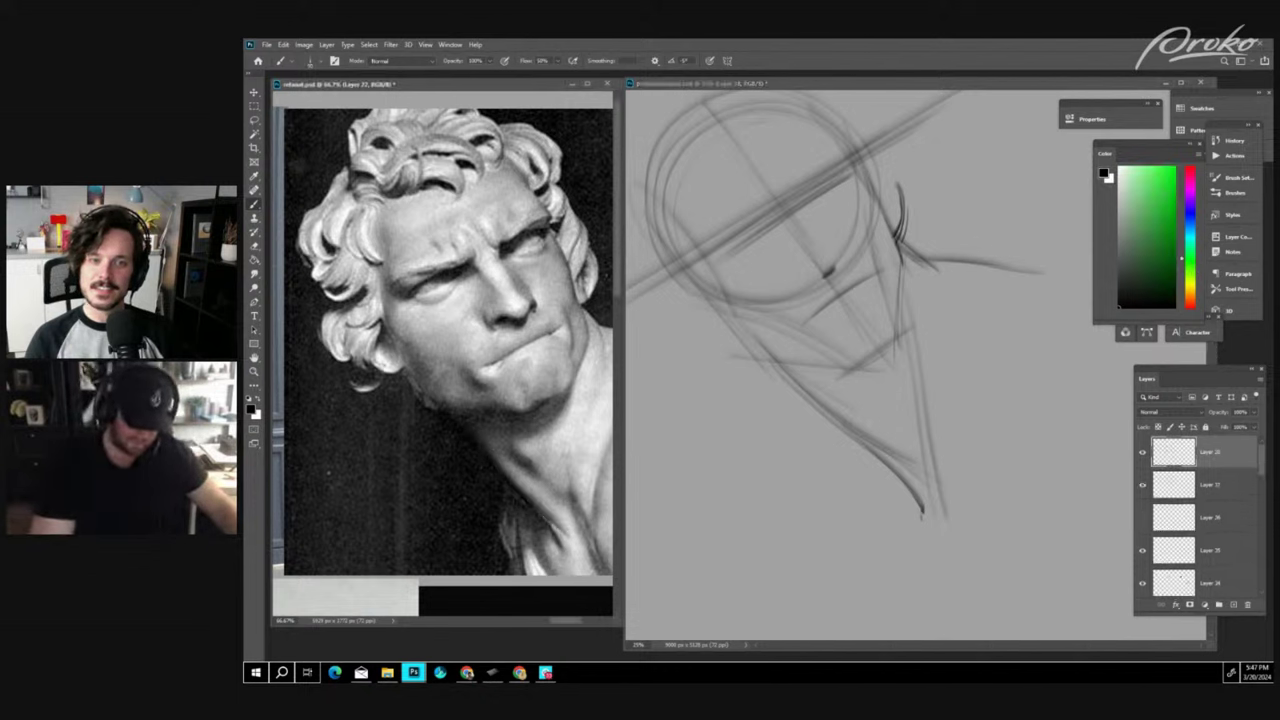
left_click(1175, 167)
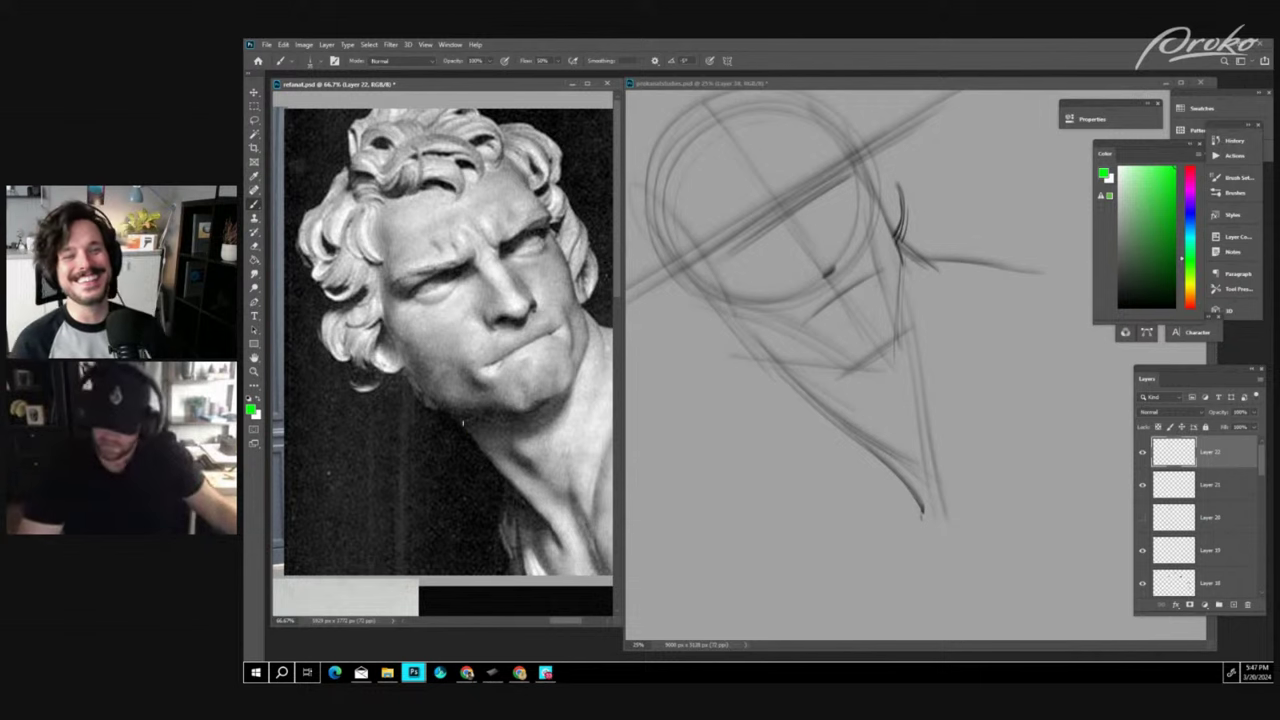
left_click_drag(456, 412, 568, 548)
left_click_drag(486, 418, 568, 546)
left_click_drag(561, 402, 588, 526)
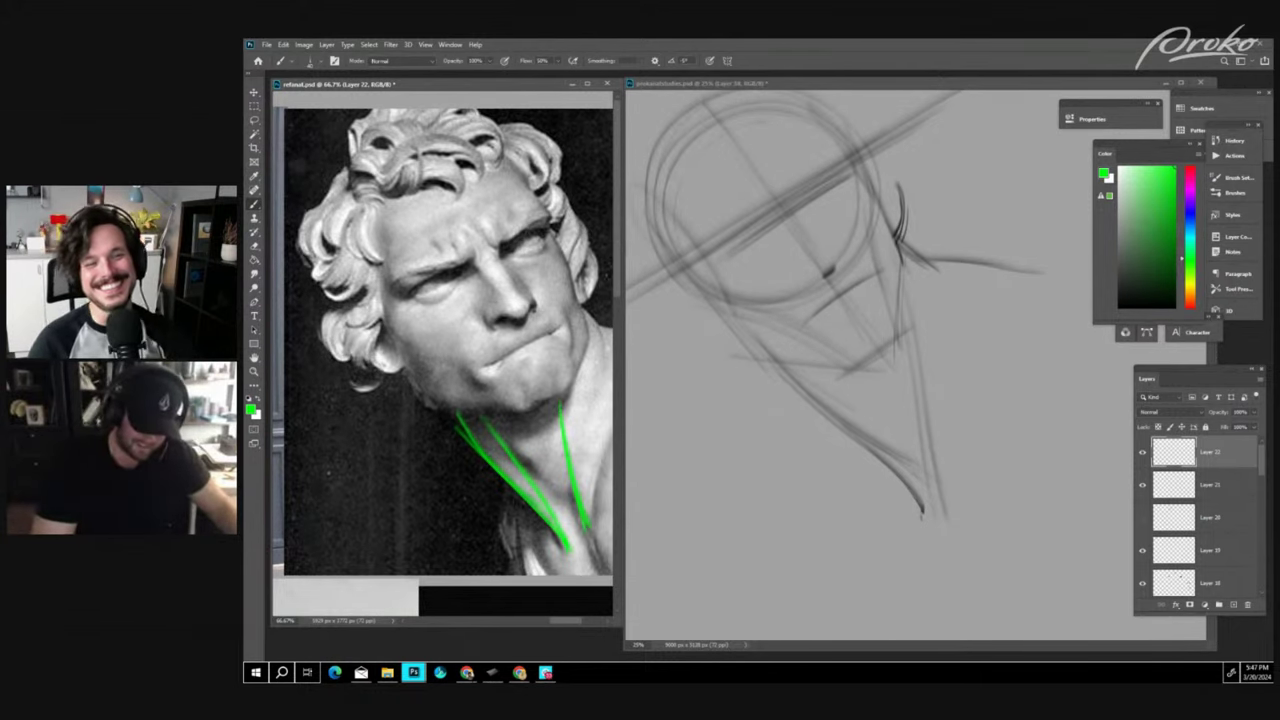
left_click_drag(592, 342, 584, 510)
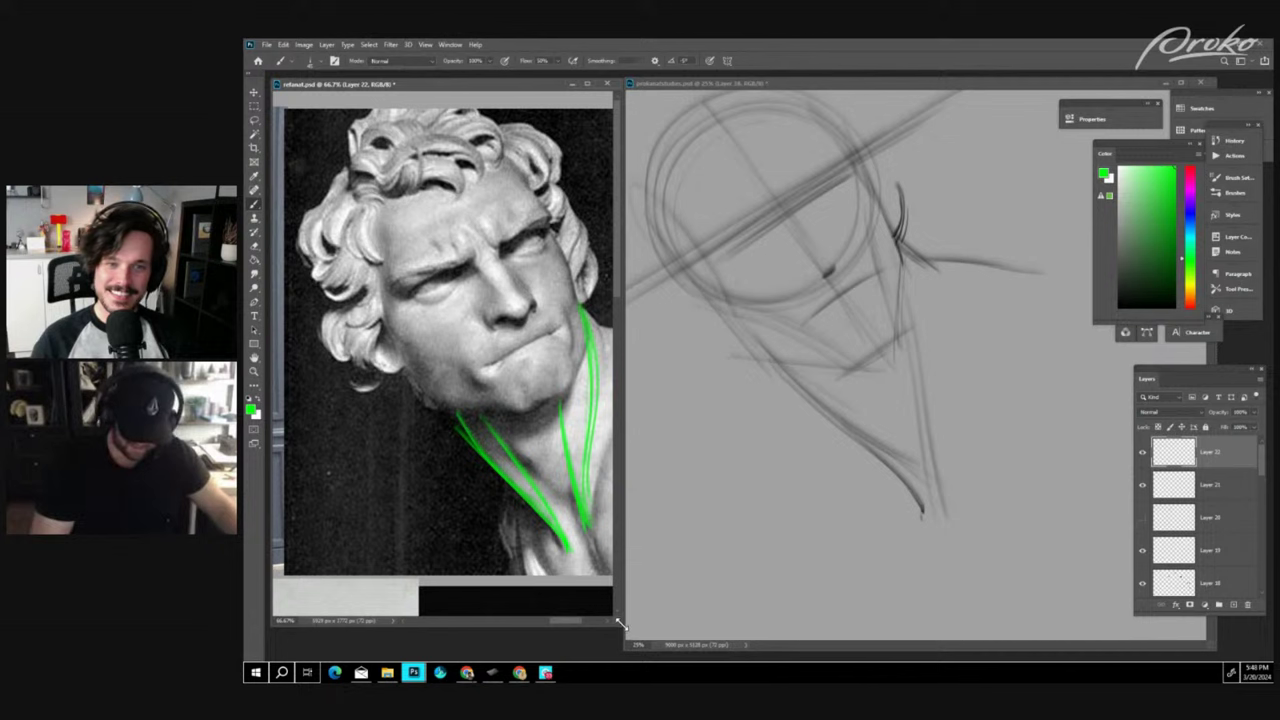
- Widen the reference window and trace the outer muscle branches on both sides of the neck in green, joining them at the pit
left_click_drag(618, 622, 727, 627)
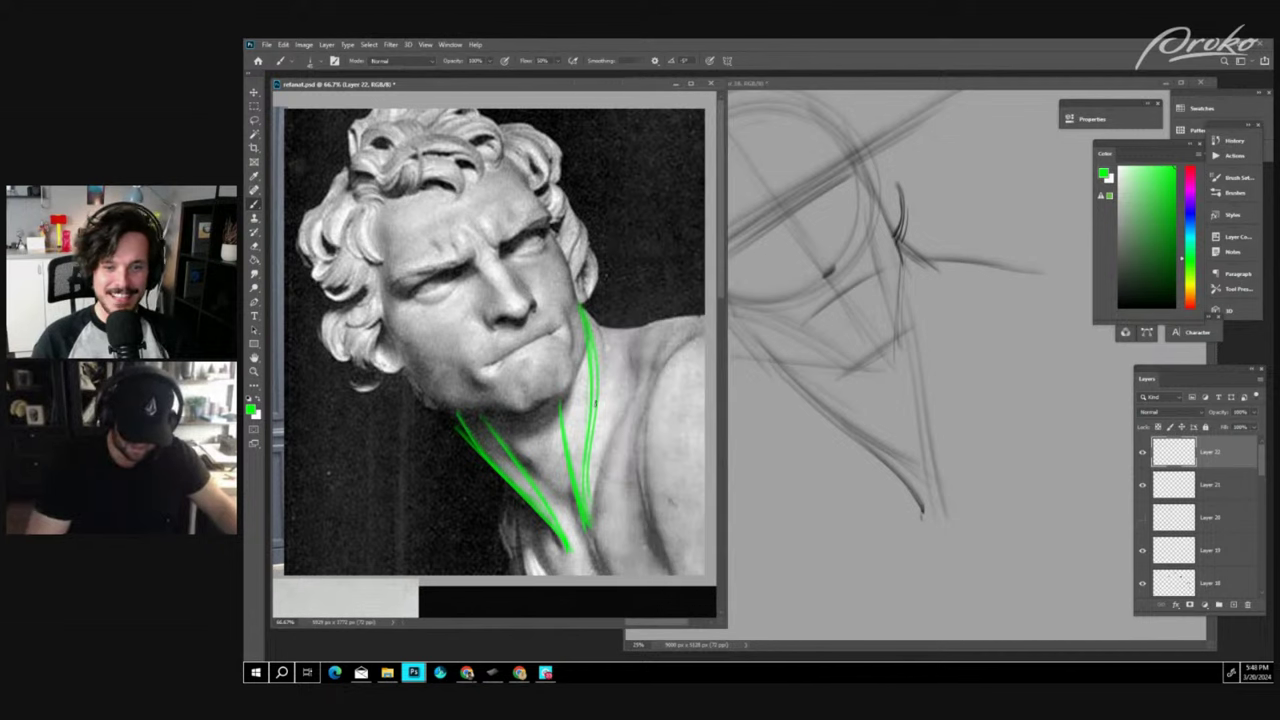
mouse_move(598, 420)
left_mouse_down()
mouse_move(594, 458)
mouse_move(612, 424)
mouse_move(588, 532)
left_mouse_up()
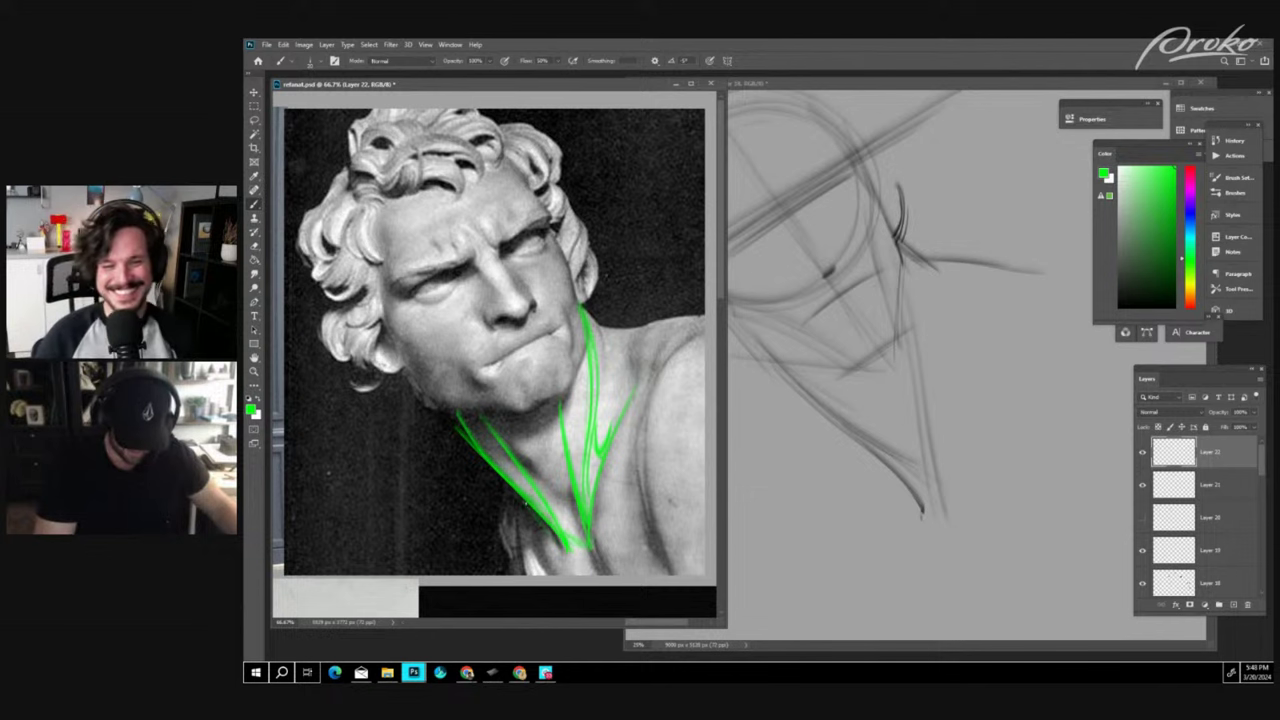
left_click_drag(526, 503, 546, 551)
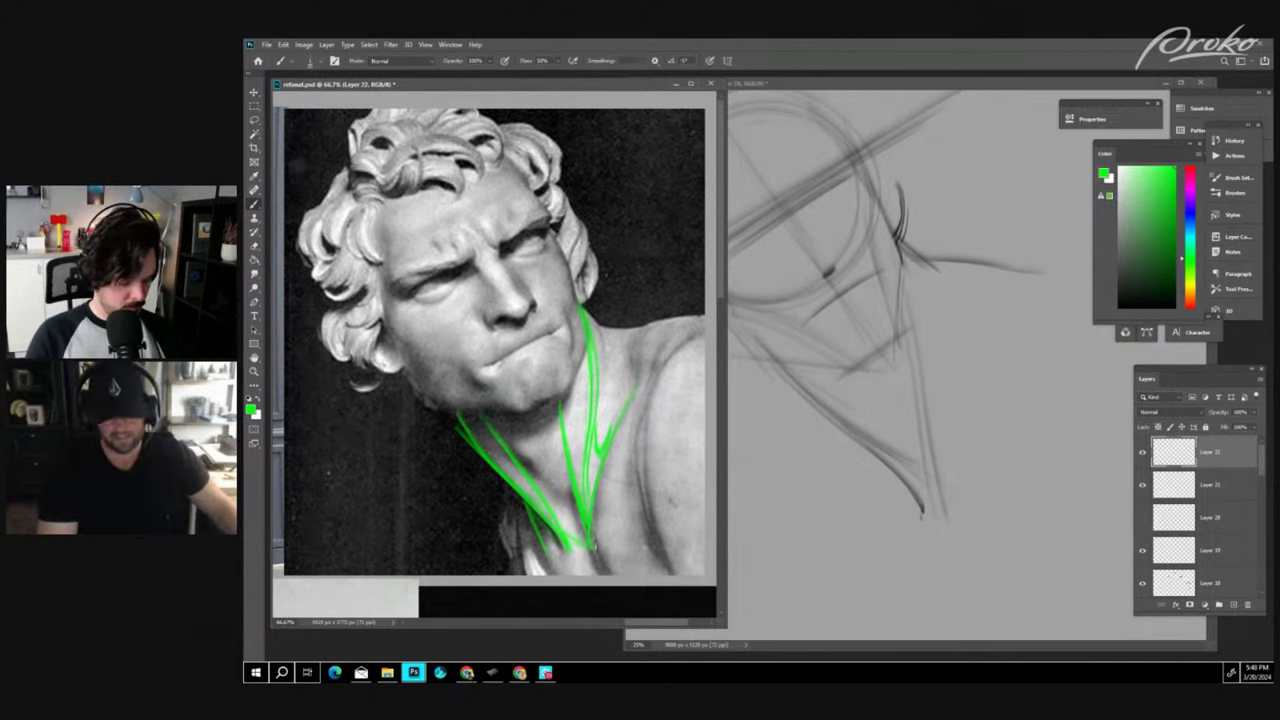
left_click_drag(567, 544, 589, 545)
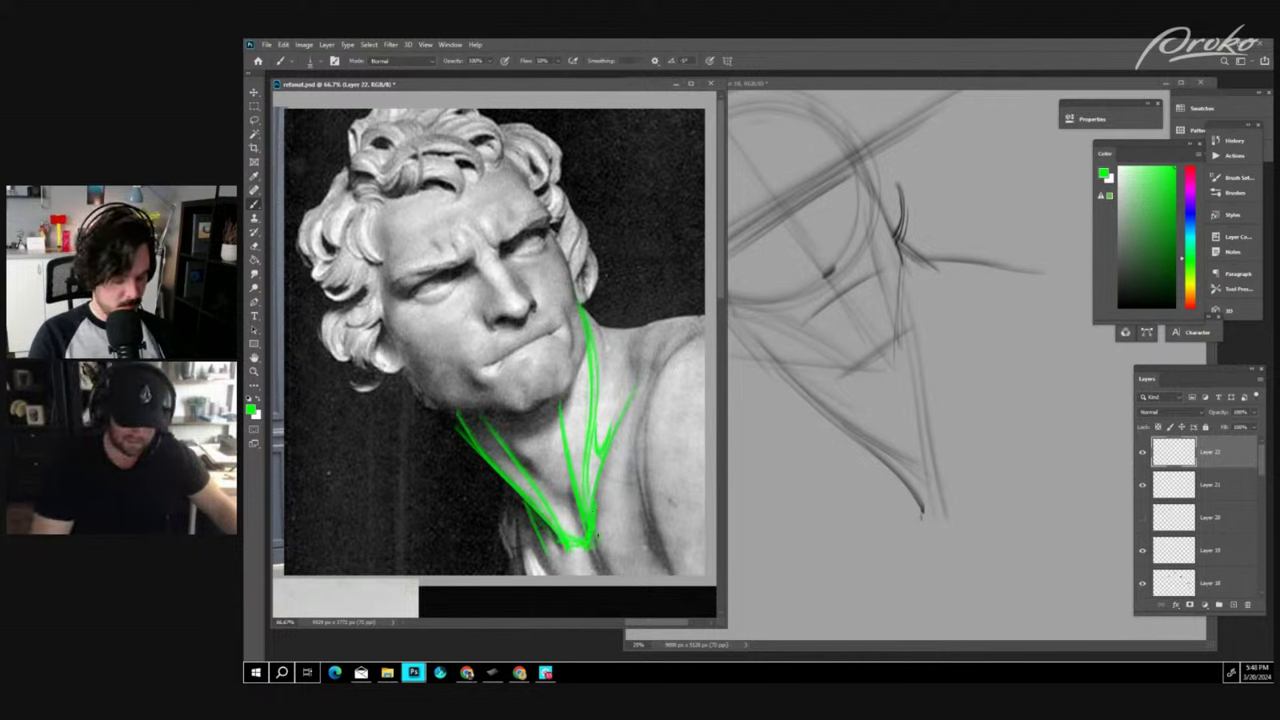
- Outline the top of the sternum below the pit of the neck and trace the trapezius line out to the shoulder in green
left_click_drag(560, 440, 577, 391)
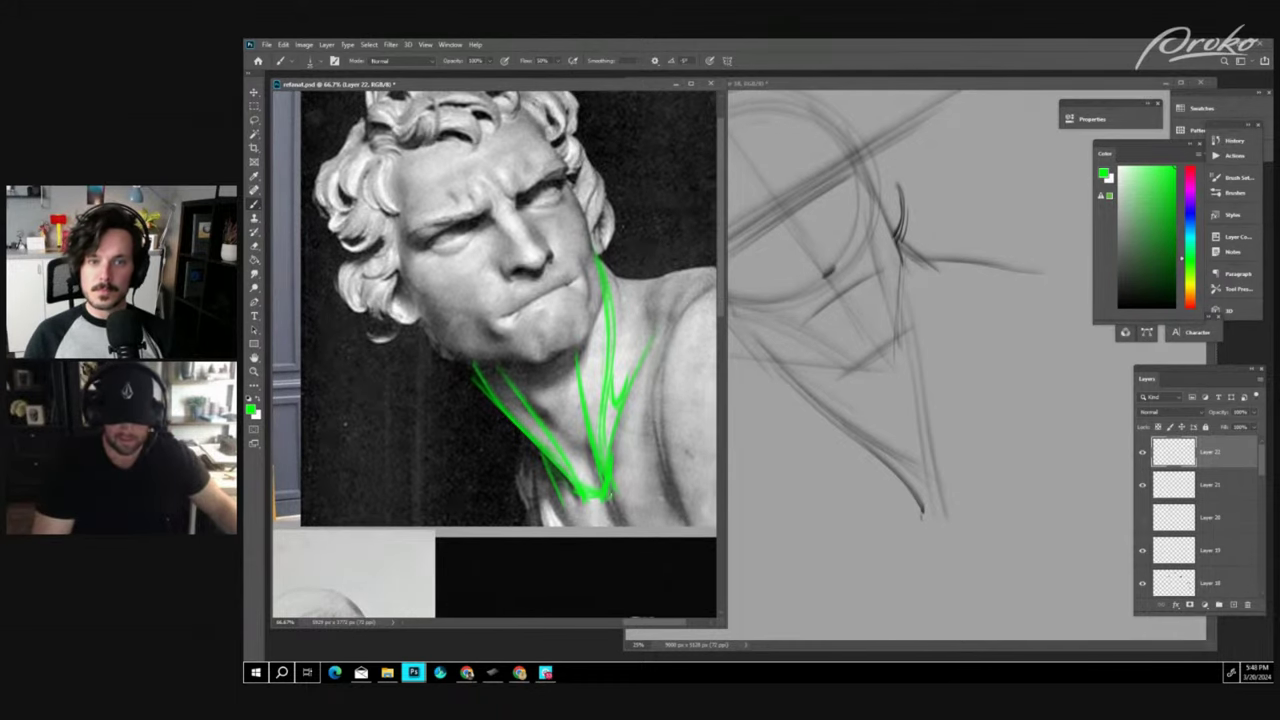
mouse_move(628, 493)
left_mouse_down()
mouse_move(635, 468)
mouse_move(627, 491)
left_mouse_up()
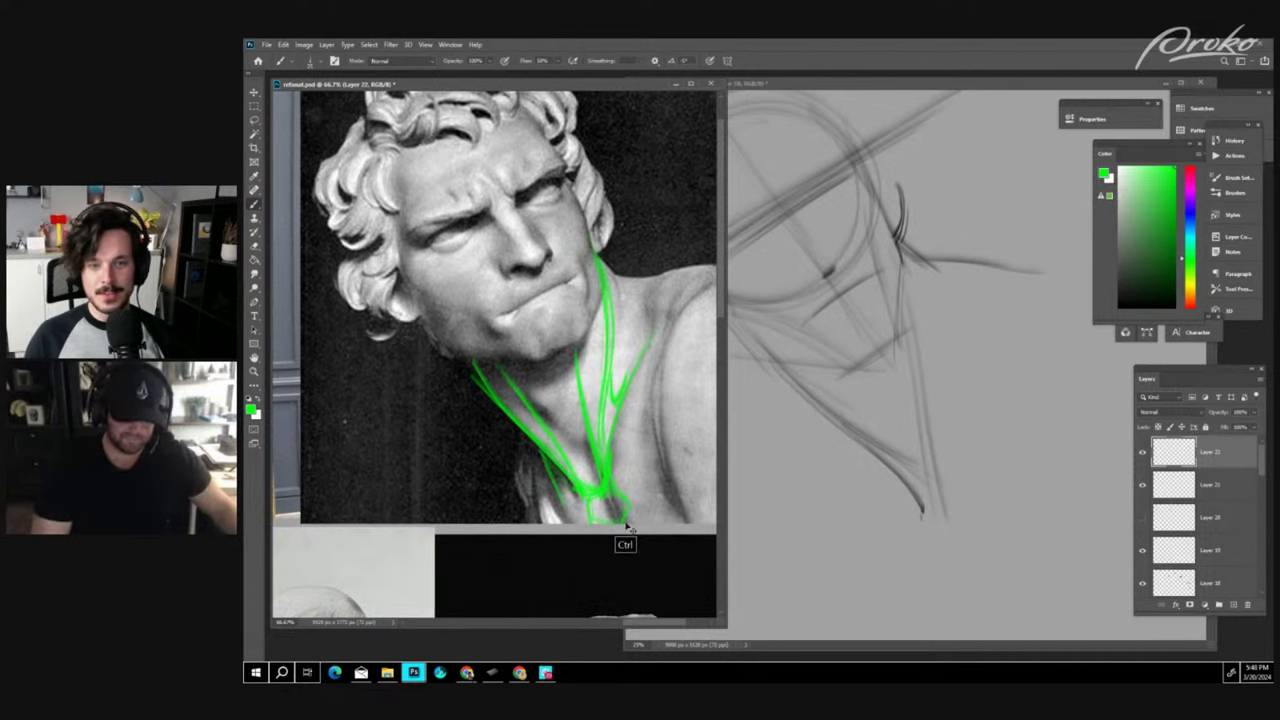
key("ctrl+minus")
key("ctrl+plus")
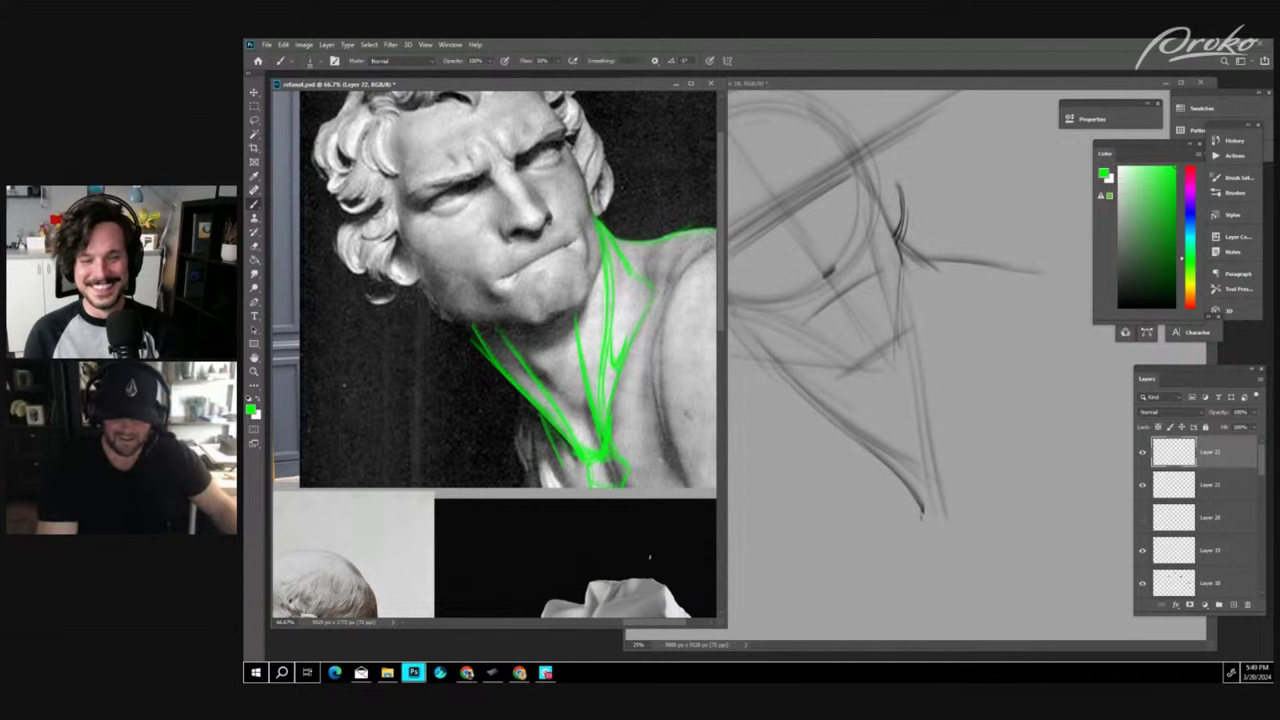
- Reinforce the green collarbone line on the reference and trace the curved muscle edge running from it down the chest
left_click_drag(660, 459, 654, 503)
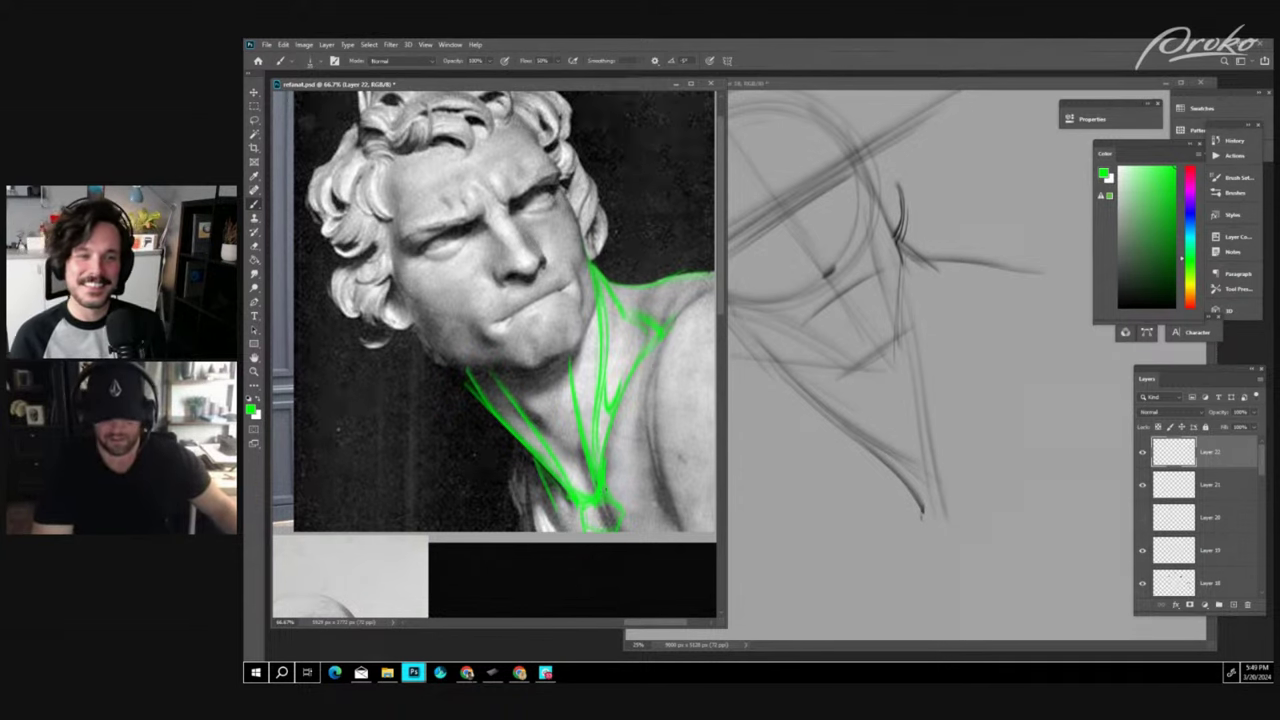
mouse_move(641, 431)
left_mouse_down()
mouse_move(675, 400)
mouse_move(666, 410)
mouse_move(689, 334)
mouse_move(709, 346)
mouse_move(642, 462)
left_mouse_up()
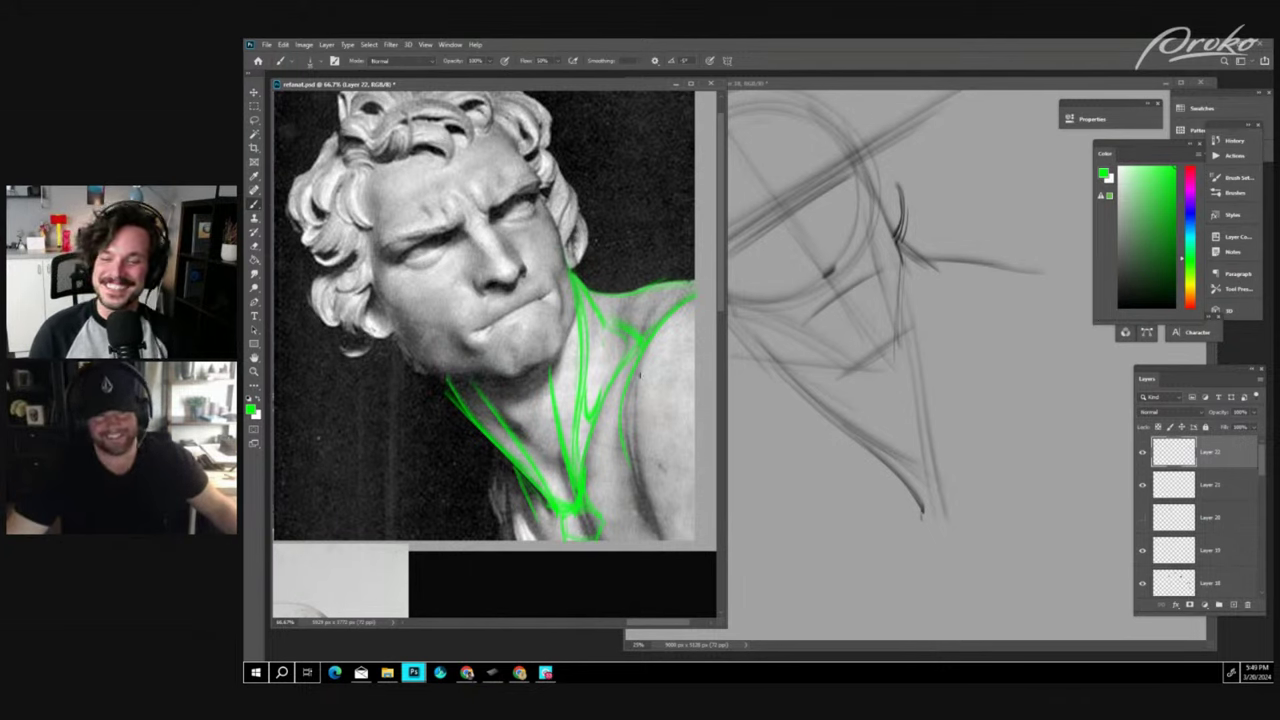
key("ctrl+minus")
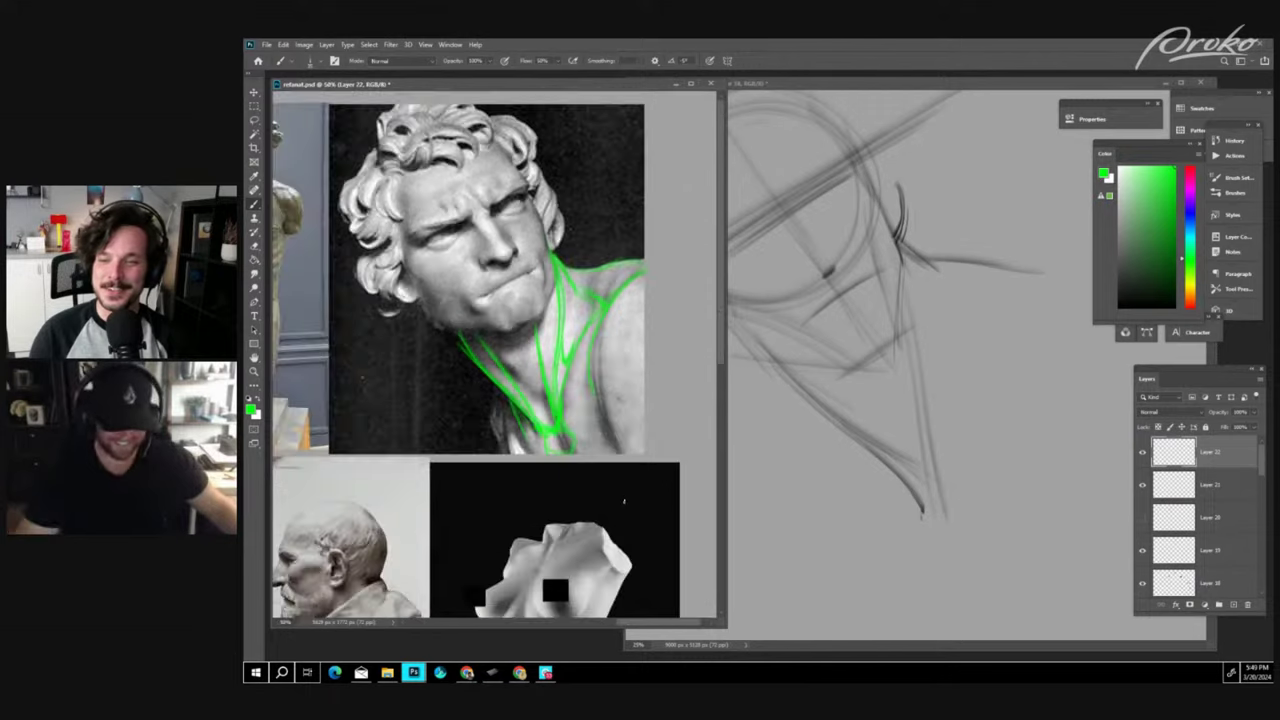
- Trace the zigzag of the serratus muscles in green on the Laocoön torso's flank, below the armpit
left_click_drag(620, 497, 674, 494)
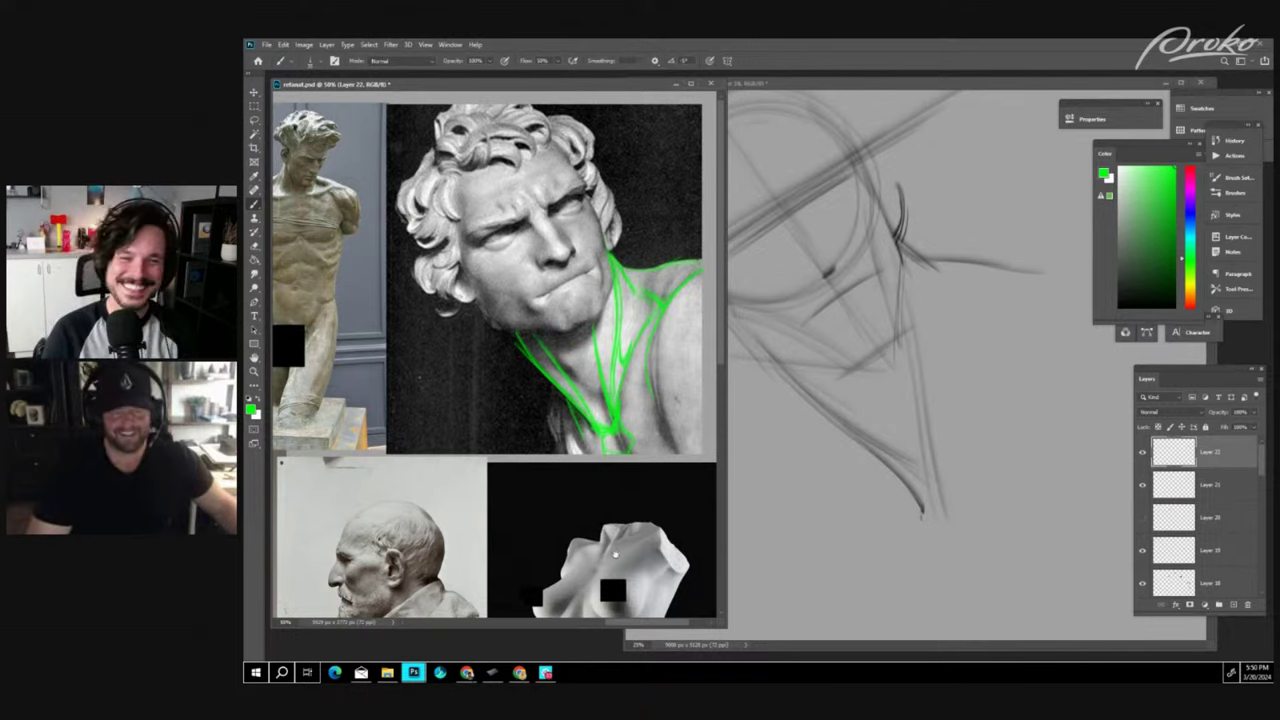
mouse_move(461, 576)
left_mouse_down()
mouse_move(616, 550)
mouse_move(660, 513)
left_mouse_up()
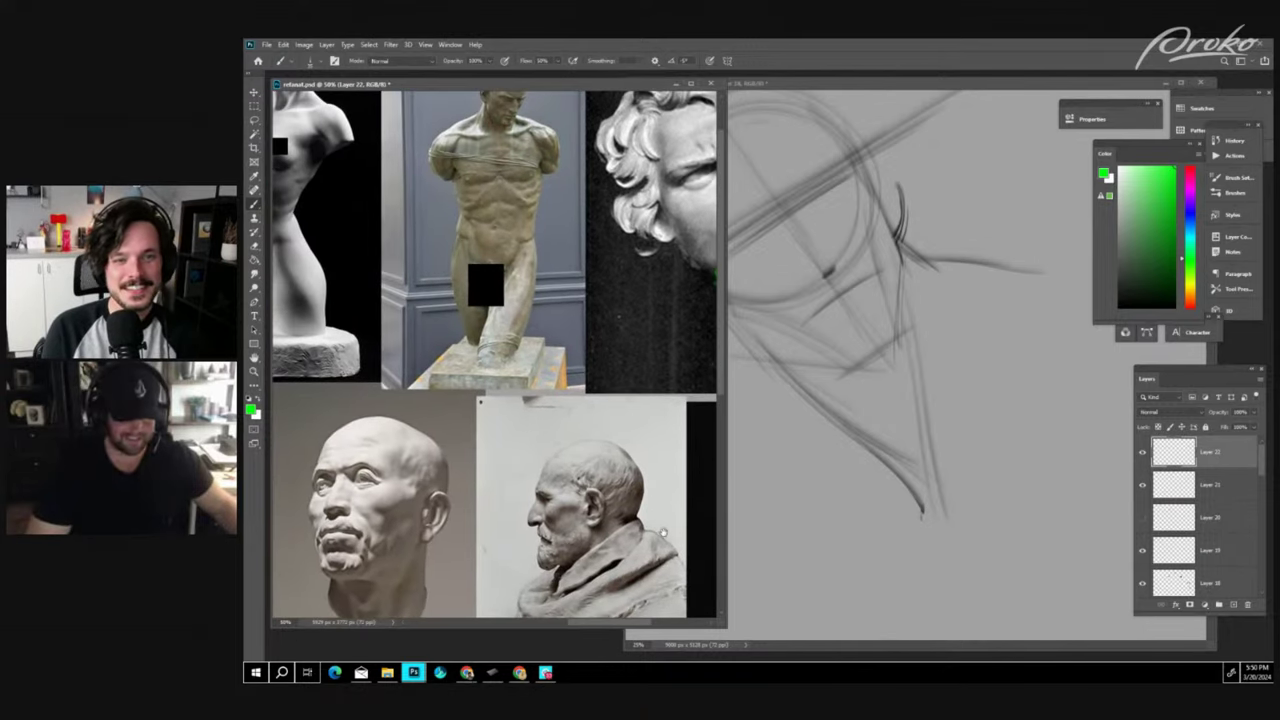
mouse_move(587, 484)
left_mouse_down()
mouse_move(645, 539)
mouse_move(673, 545)
left_mouse_up()
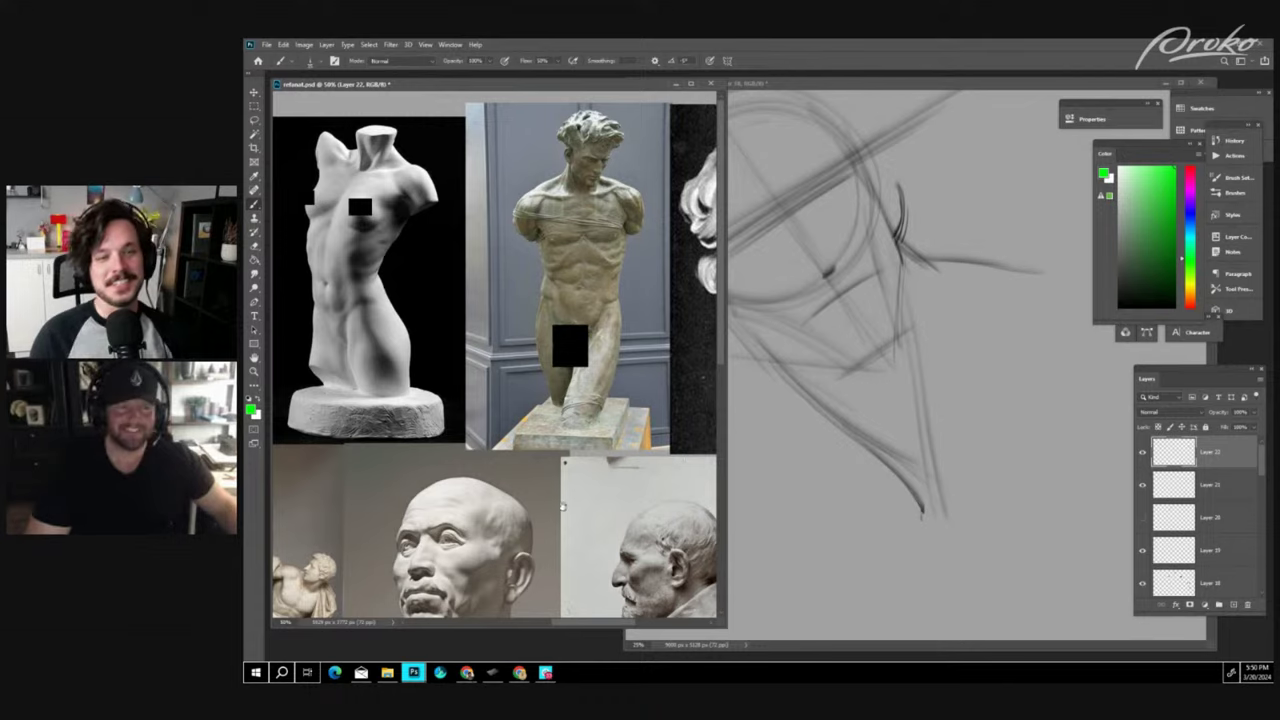
left_click_drag(302, 556, 637, 486)
left_click_drag(511, 457, 617, 511)
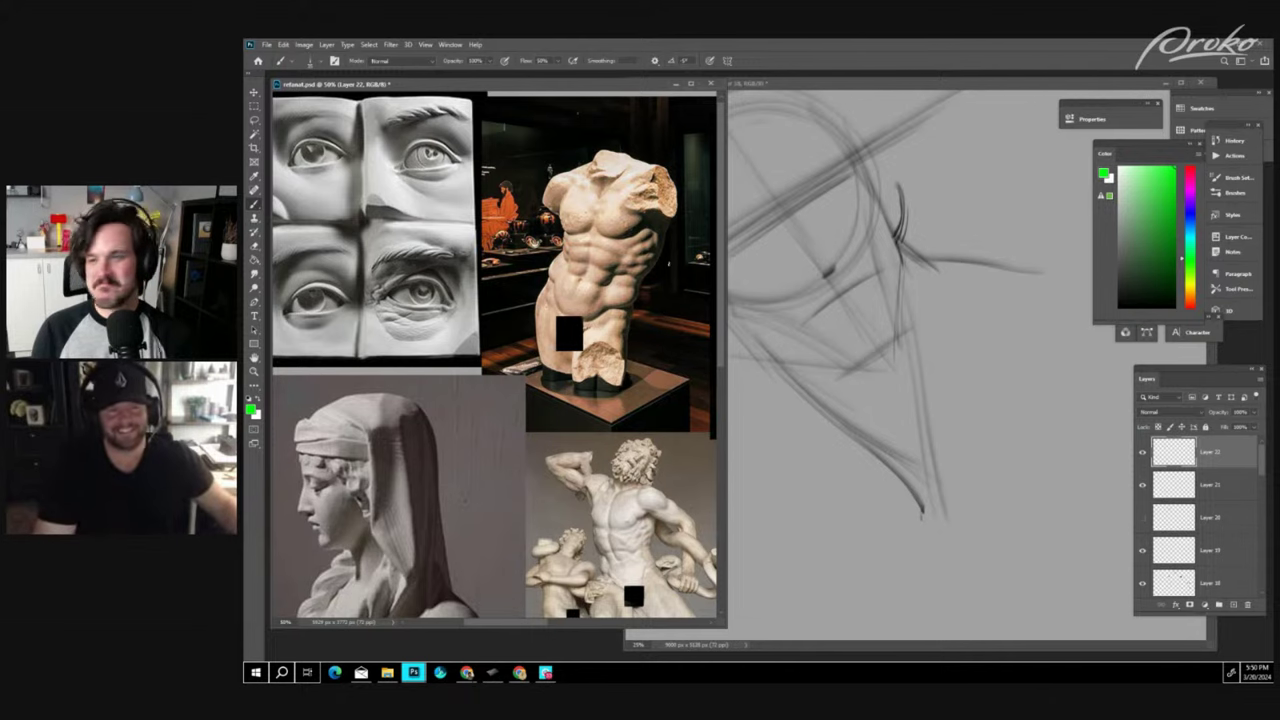
left_click_drag(611, 450, 623, 306)
left_click_drag(662, 351, 602, 331)
scroll(632, 341, "up", 6)
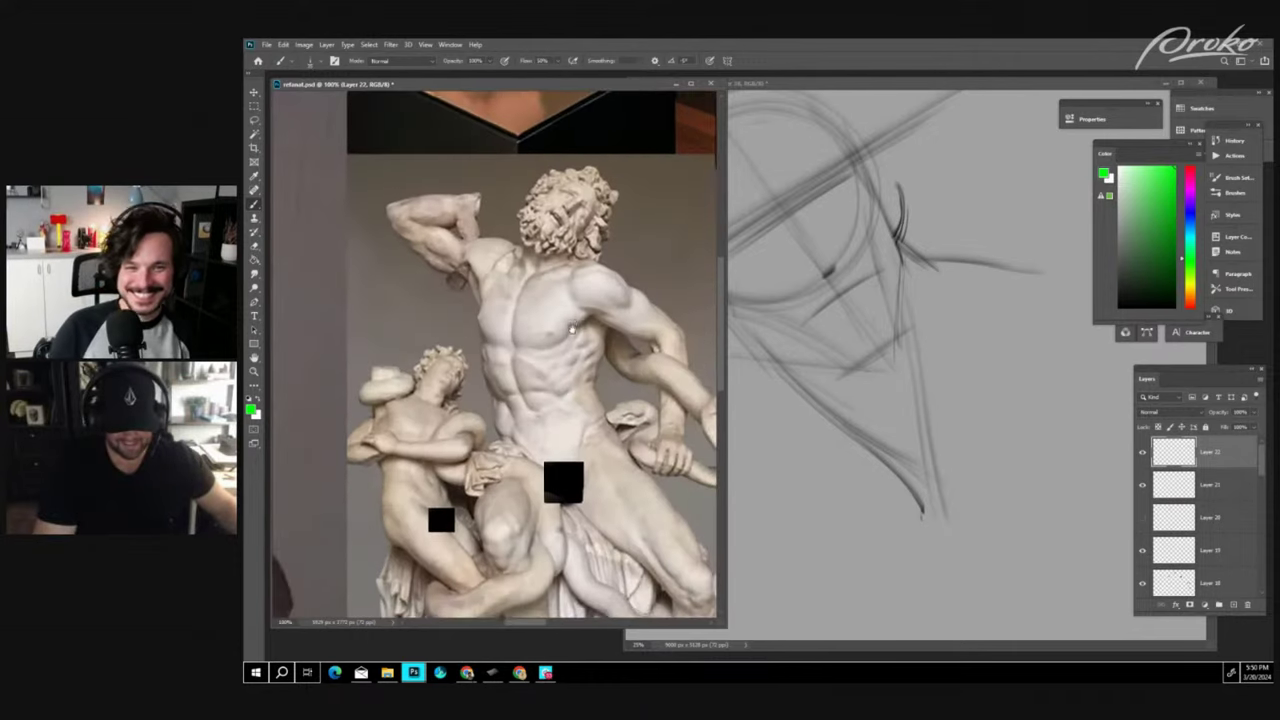
mouse_move(653, 364)
left_mouse_down()
mouse_move(579, 314)
mouse_move(605, 305)
mouse_move(577, 317)
mouse_move(589, 298)
mouse_move(583, 321)
mouse_move(616, 322)
mouse_move(593, 344)
mouse_move(614, 350)
mouse_move(602, 358)
mouse_move(627, 350)
mouse_move(598, 317)
mouse_move(562, 380)
mouse_move(577, 409)
left_mouse_up()
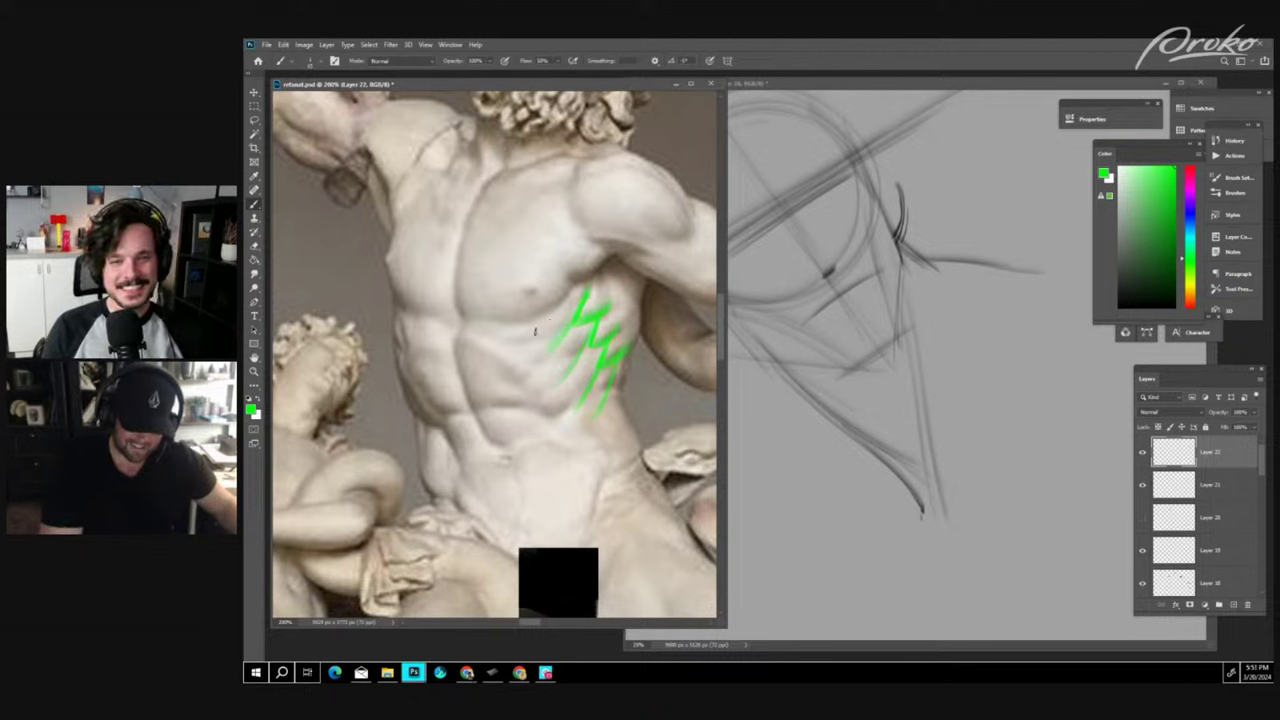
mouse_move(557, 317)
left_mouse_down()
mouse_move(543, 391)
mouse_move(575, 413)
left_mouse_up()
- Outline the Laocoön torso's rib edge and external oblique in green, from below the armpit down to the hip
mouse_move(511, 353)
left_mouse_down()
mouse_move(575, 420)
mouse_move(590, 488)
mouse_move(648, 440)
mouse_move(621, 380)
mouse_move(627, 349)
left_mouse_up()
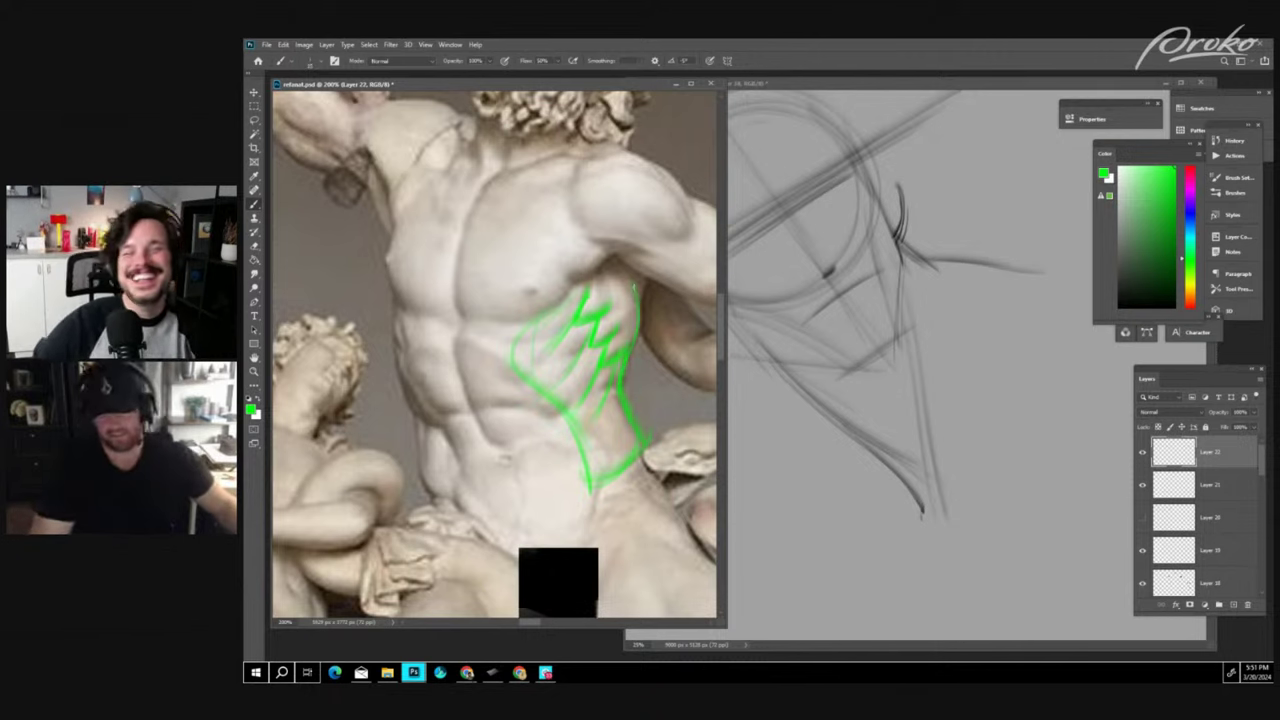
left_click_drag(627, 358, 637, 285)
key("ctrl+minus")
left_click_drag(660, 345, 681, 391)
key("ctrl+plus")
key("ctrl+minus")
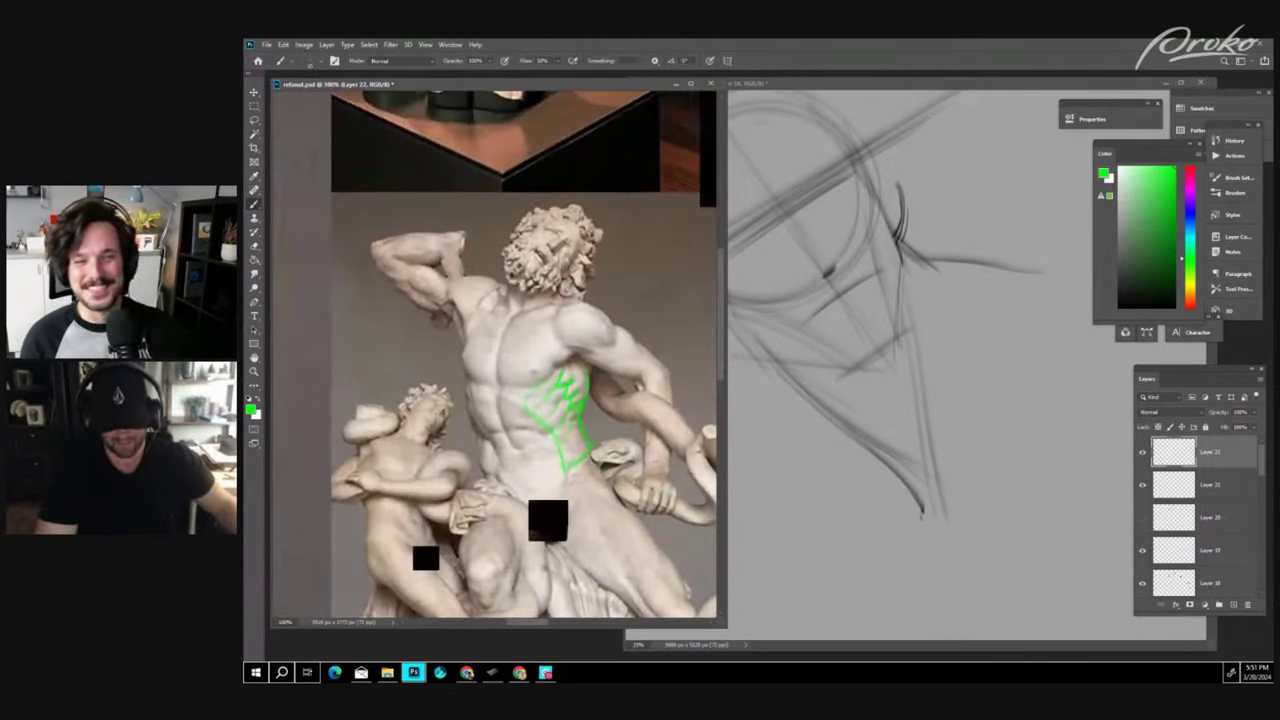
- Trace the lower edge of the Laocoön figure's pectoral up to the armpit and mark the lat edge behind the ribs in green
left_click_drag(558, 369, 573, 356)
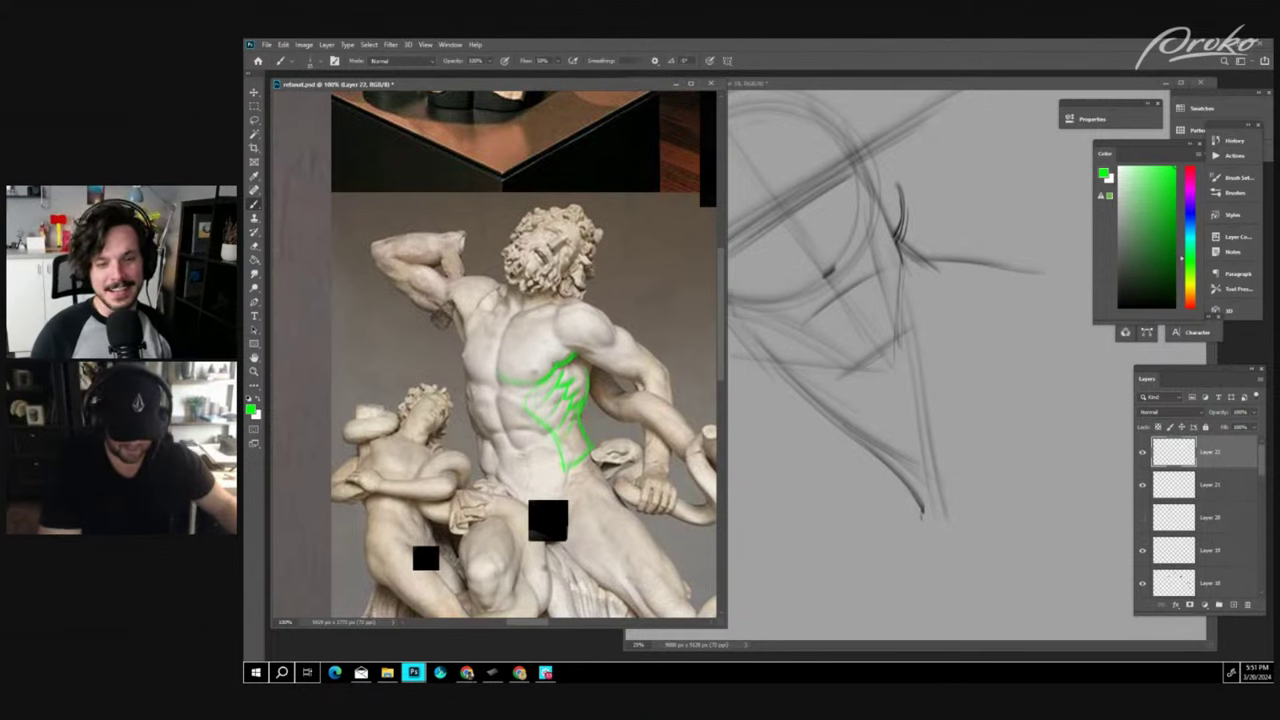
key("ctrl+plus")
key("ctrl+minus")
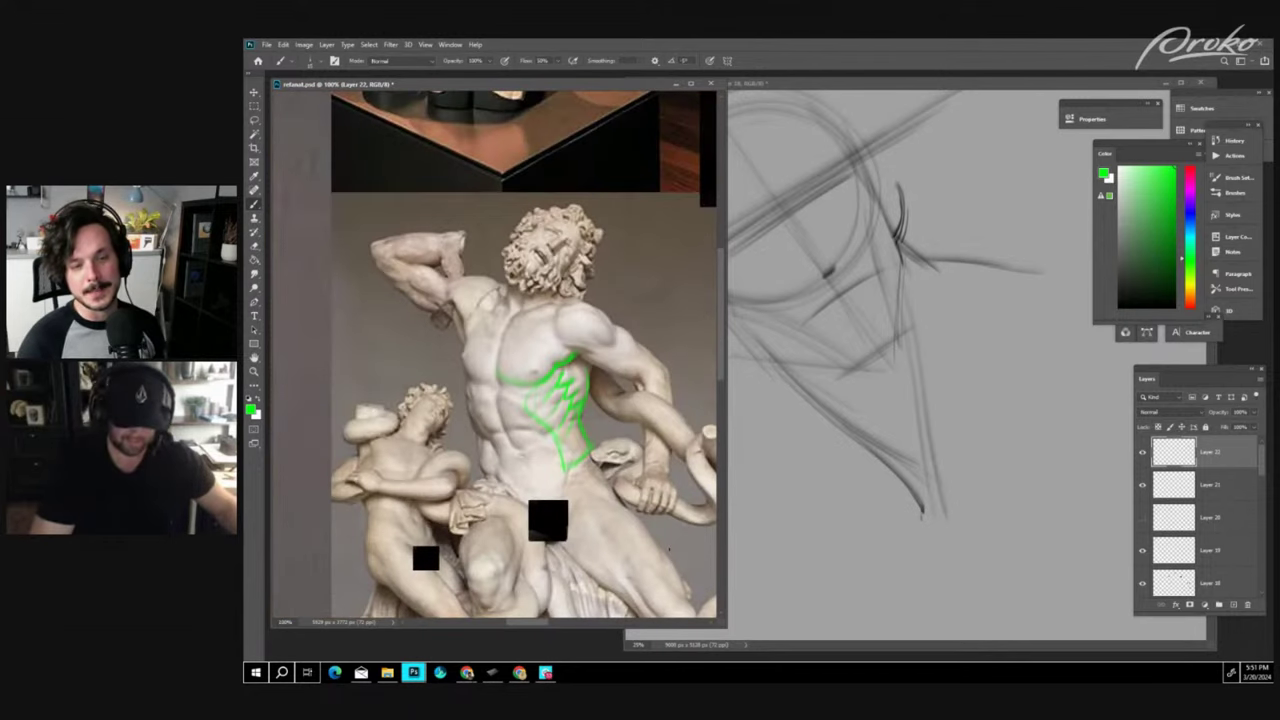
left_click_drag(647, 484, 686, 471)
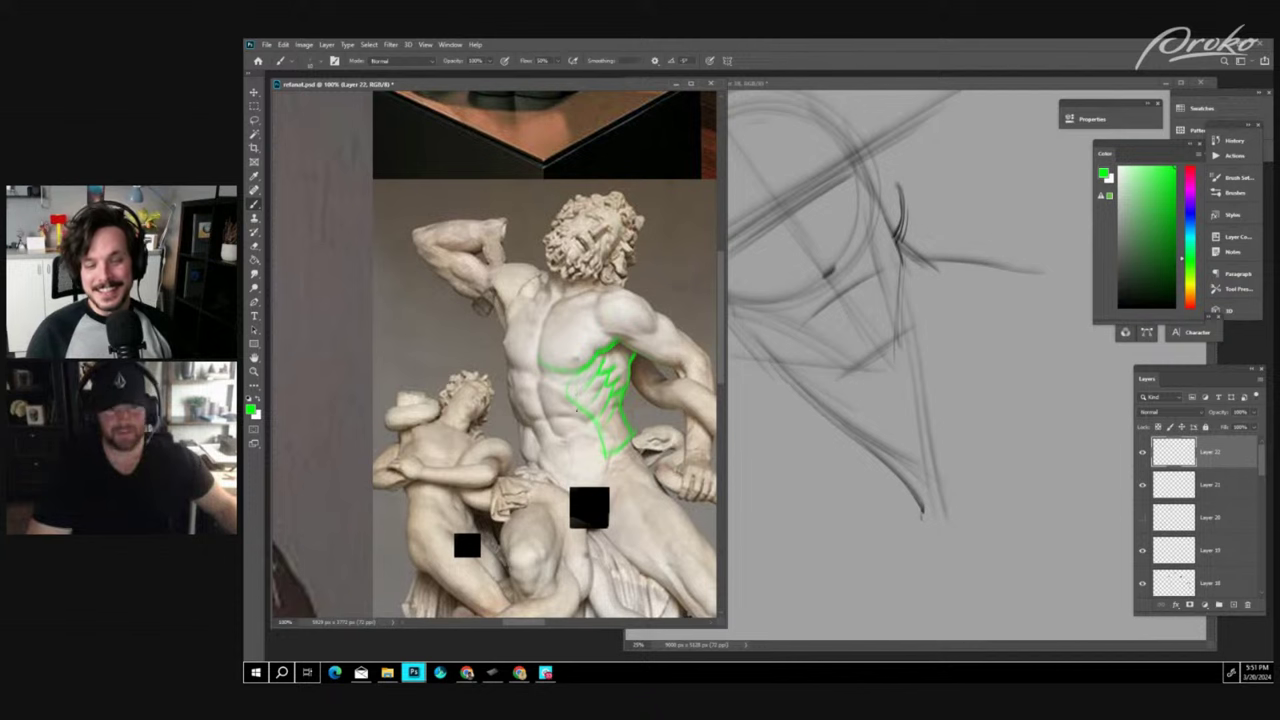
- Look across the sculpture references and bring the frowning head with the green neck tracing back into close view
left_click_drag(489, 479, 695, 440)
left_click_drag(432, 420, 683, 446)
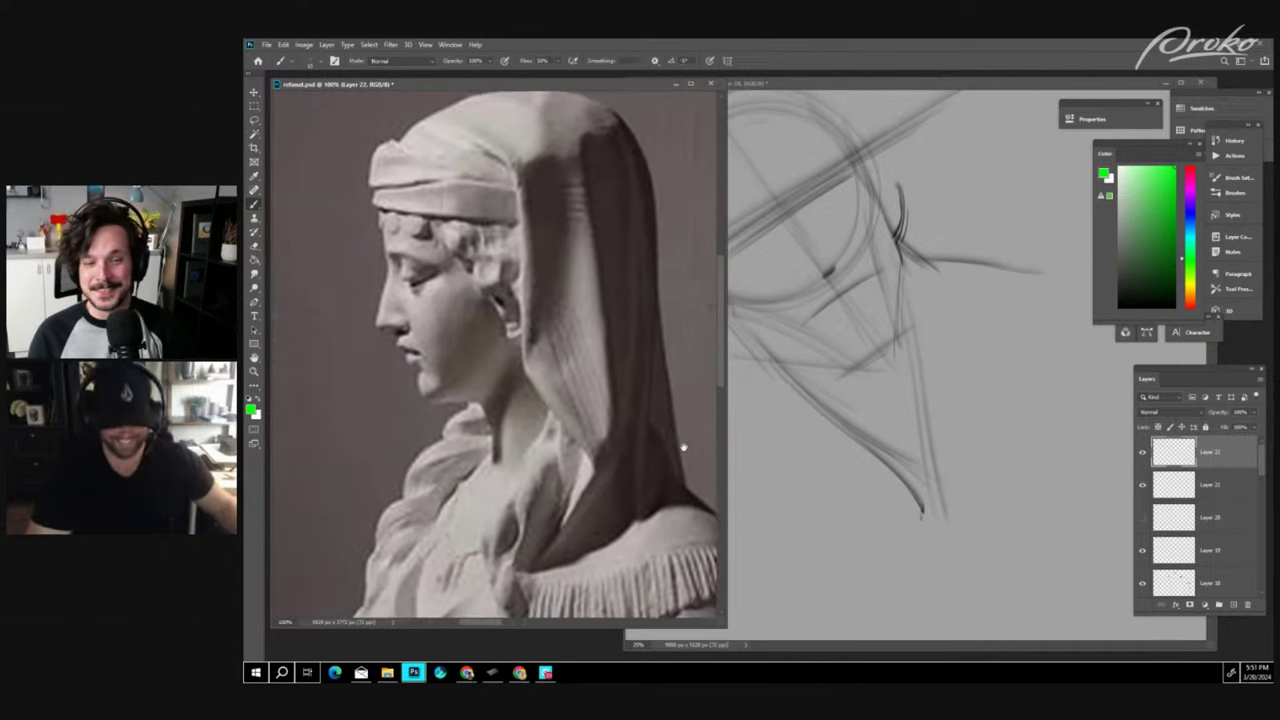
left_click_drag(606, 428, 683, 446)
key("ctrl+minus")
key("ctrl+minus")
left_click_drag(588, 443, 510, 487)
scroll(657, 453, "up", 3)
left_click_drag(700, 487, 529, 485)
mouse_move(622, 481)
left_mouse_down()
mouse_move(577, 477)
mouse_move(583, 447)
mouse_move(460, 515)
left_mouse_up()
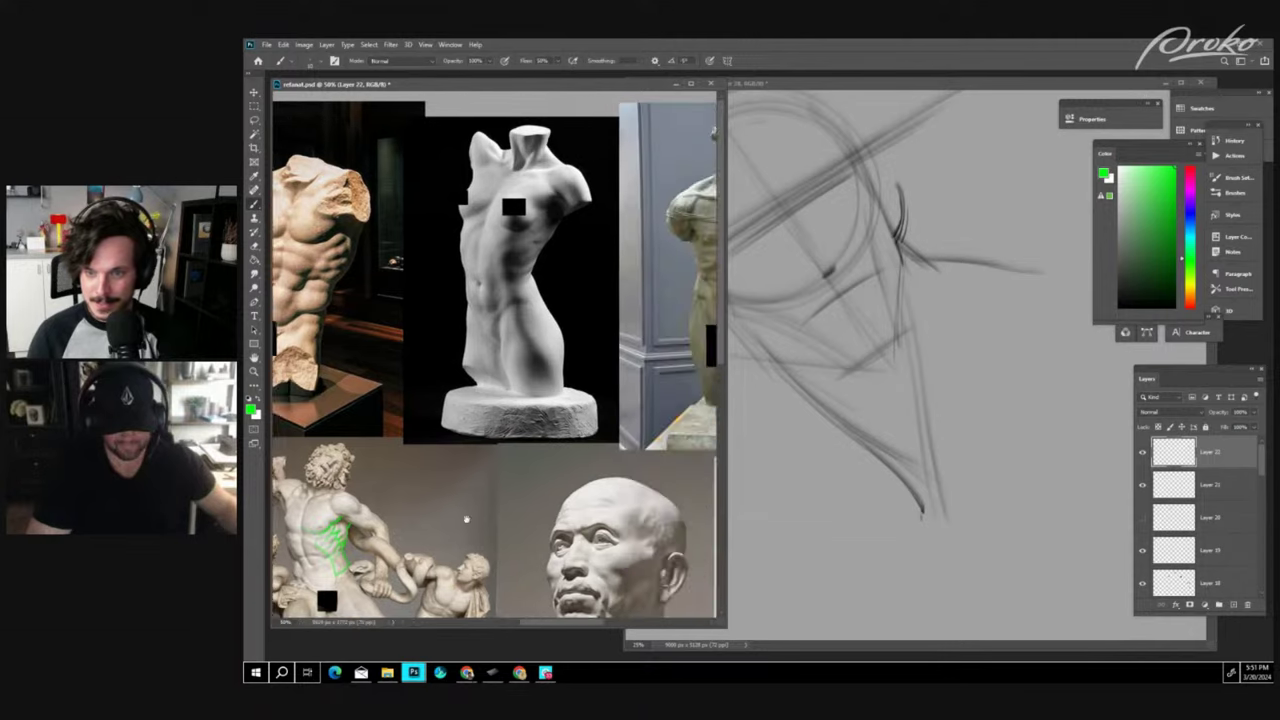
left_click_drag(660, 485, 466, 485)
left_click_drag(705, 474, 503, 471)
left_click_drag(551, 506, 530, 506)
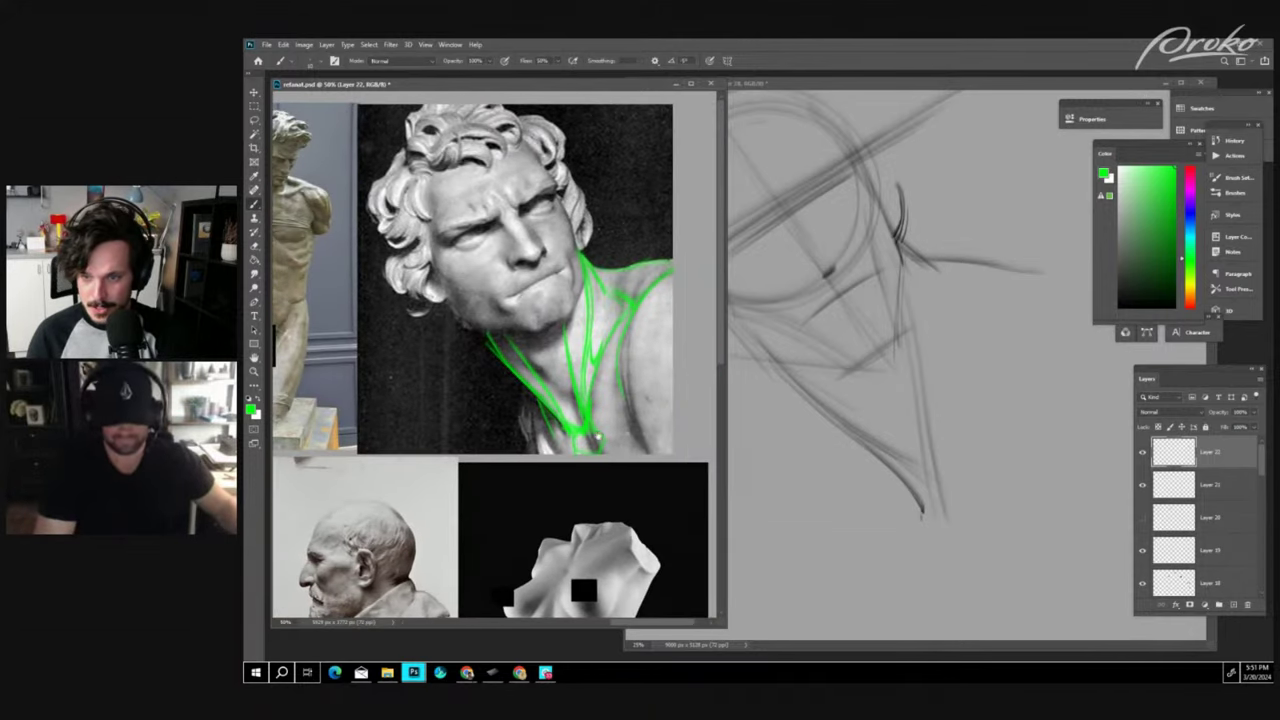
key("ctrl+plus")
left_click_drag(662, 398, 636, 483)
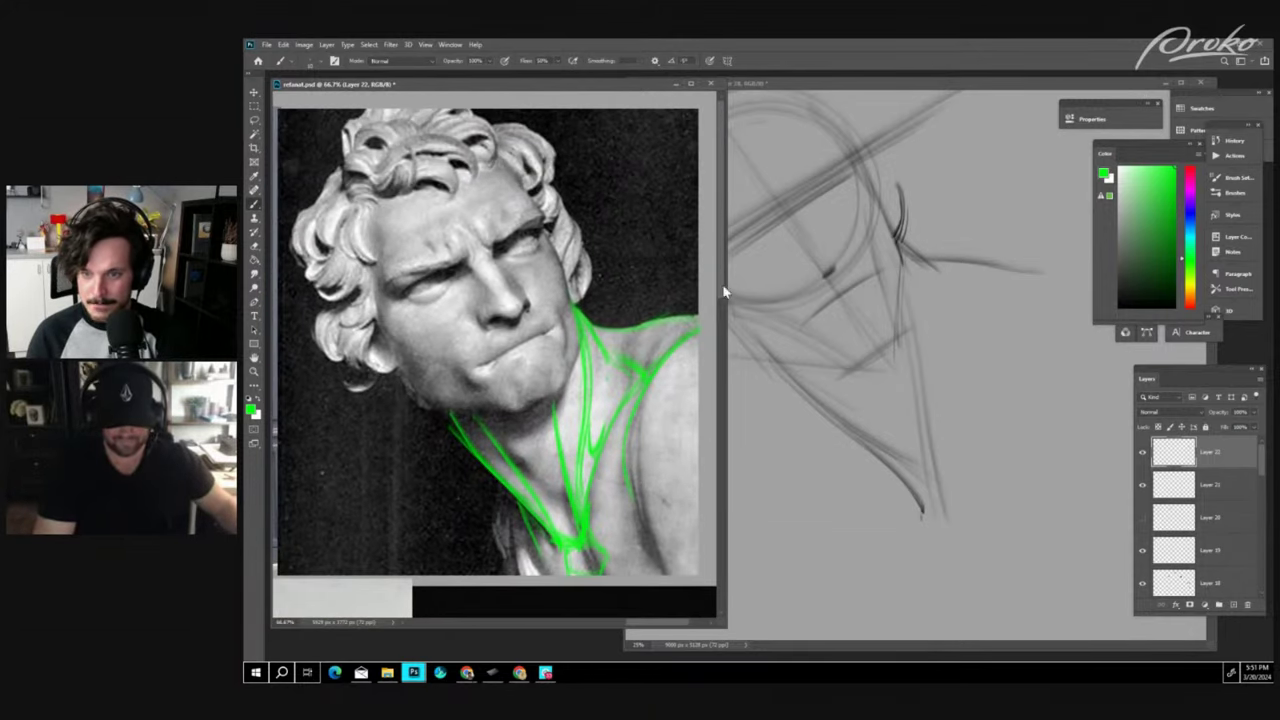
- Narrow the reference window beside the study drawing, add a new layer to the study and reset the brush color to black
left_click_drag(725, 314, 643, 345)
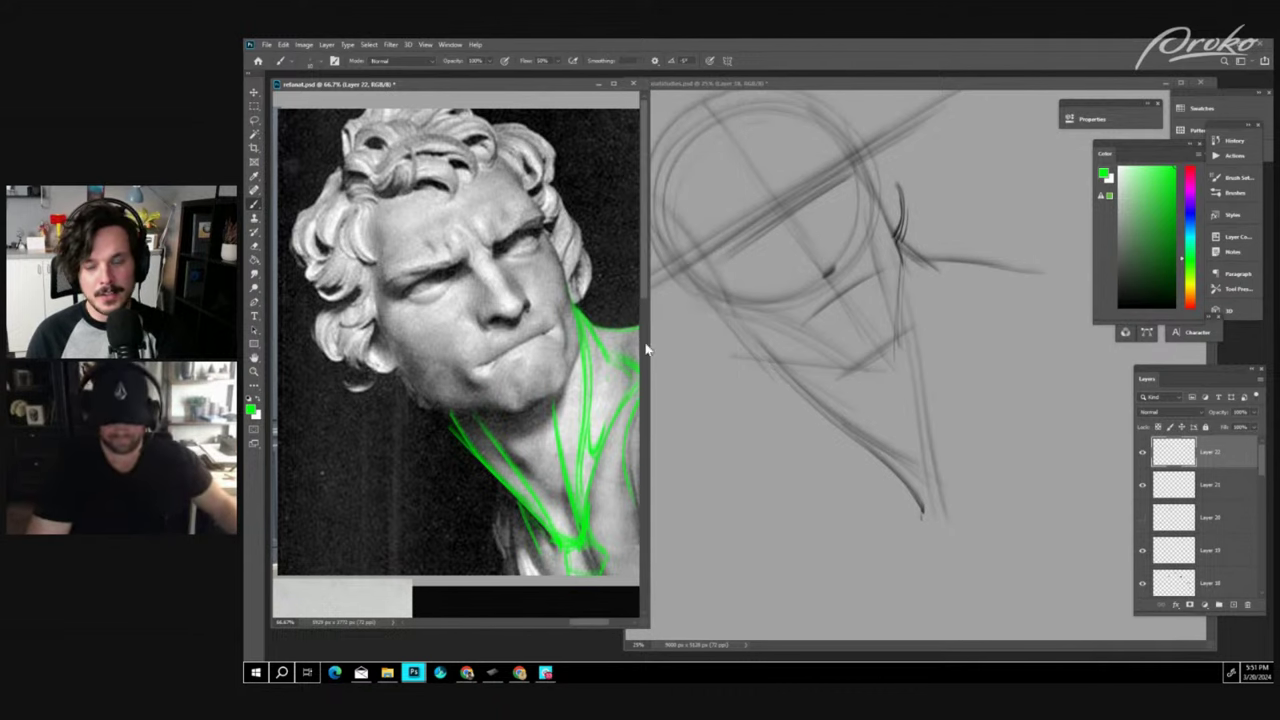
key("ctrl+minus")
left_click(663, 383)
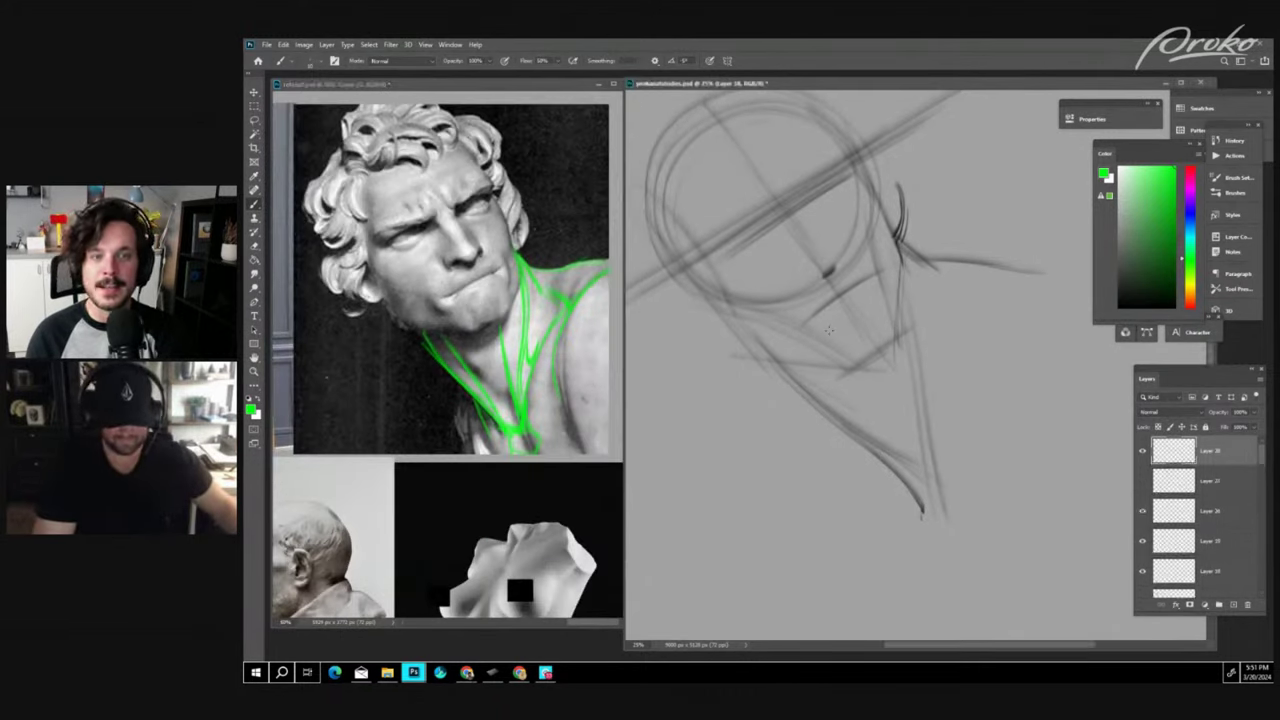
left_click(1237, 607)
key("d")
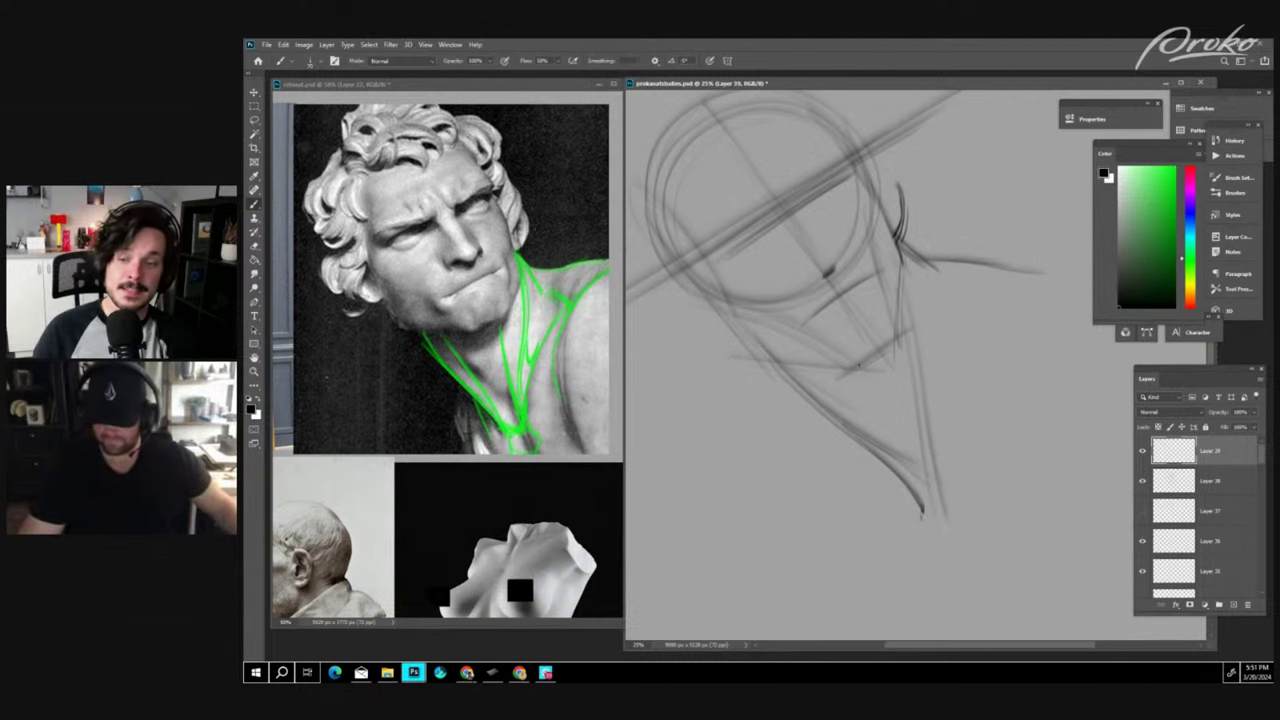
- Darken the chin line of the tilted head and mark the folds at both corners of the mouth
left_click_drag(846, 371, 907, 330)
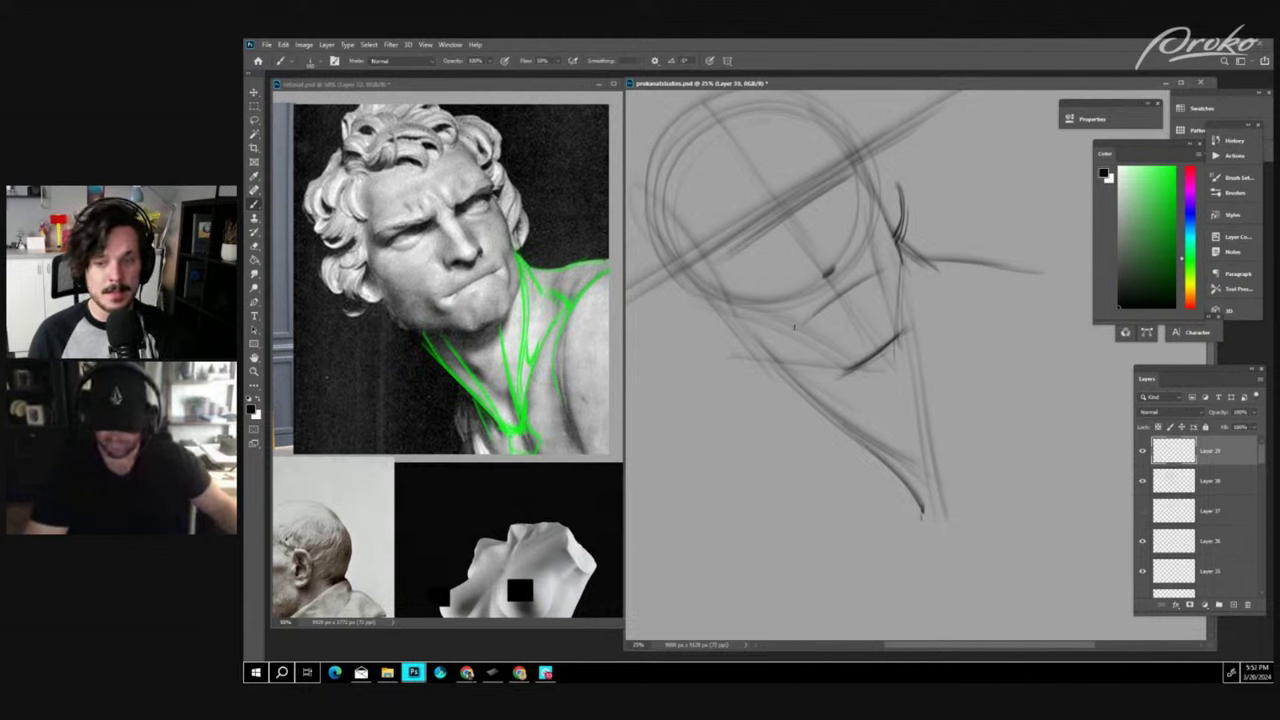
left_click_drag(819, 327, 798, 339)
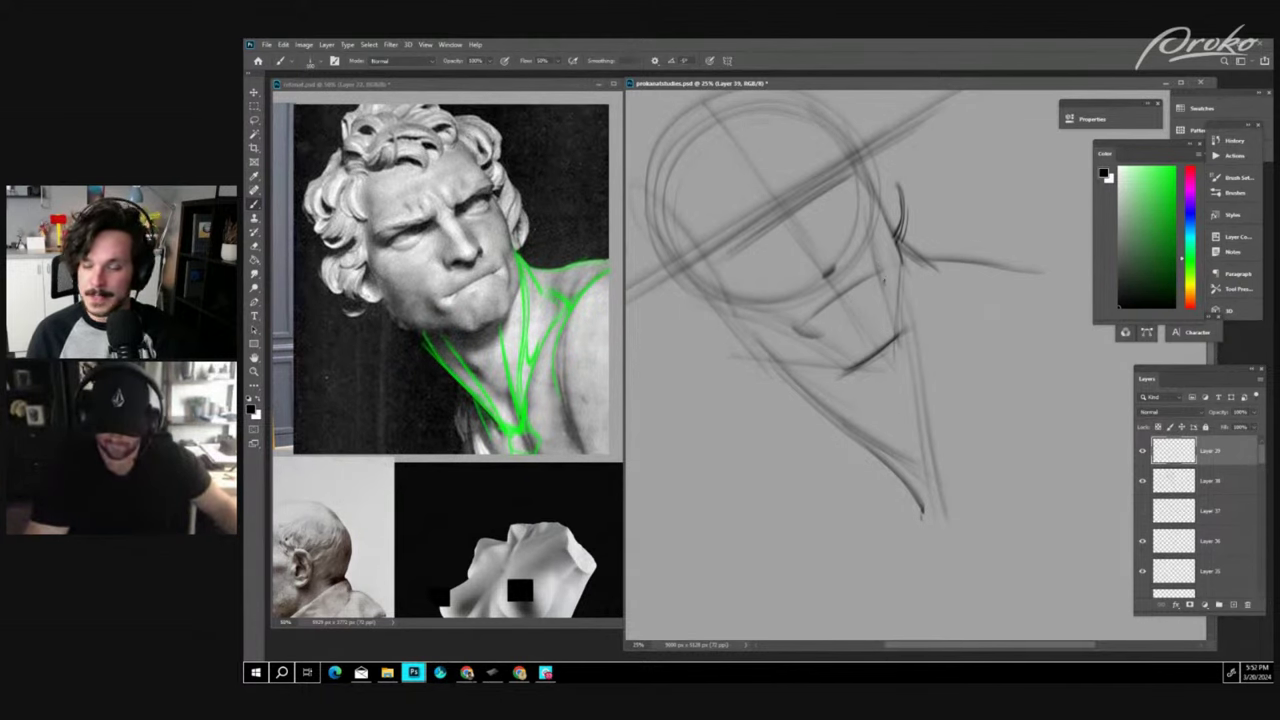
left_click_drag(880, 262, 884, 292)
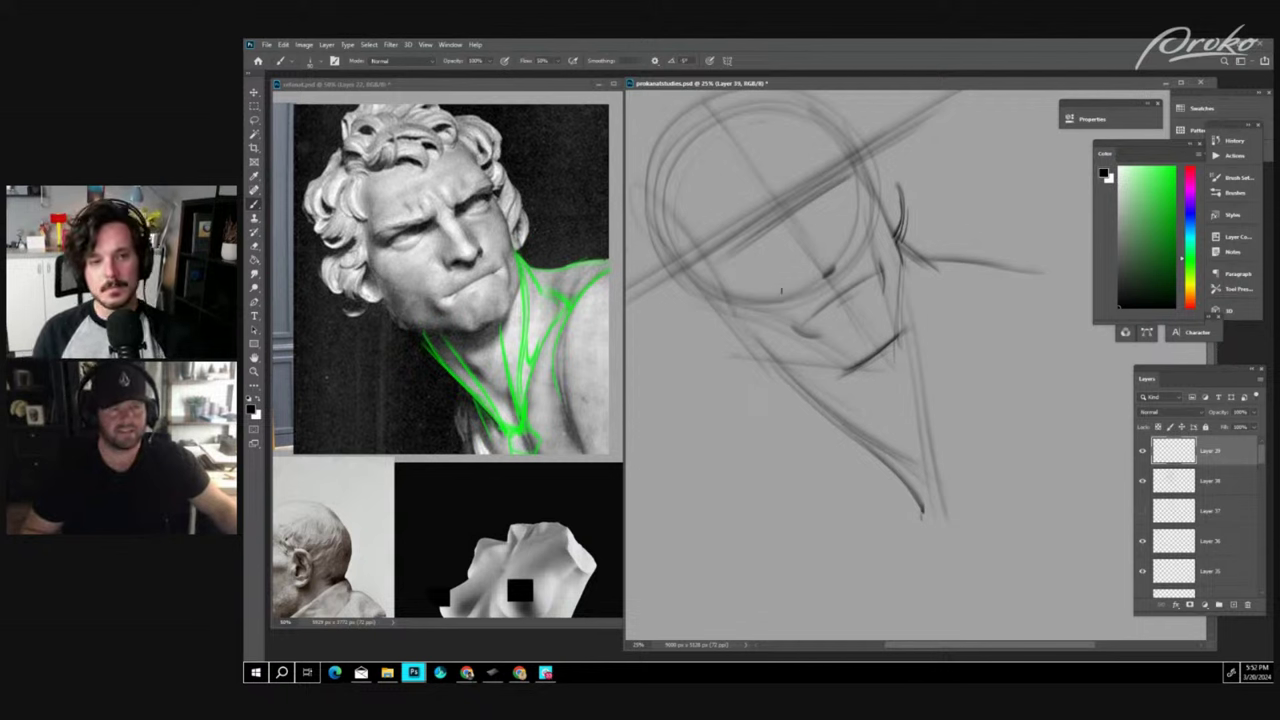
- Add another new layer and draw a dark, tight-lipped mouth line between the two corner folds
left_click(1233, 604)
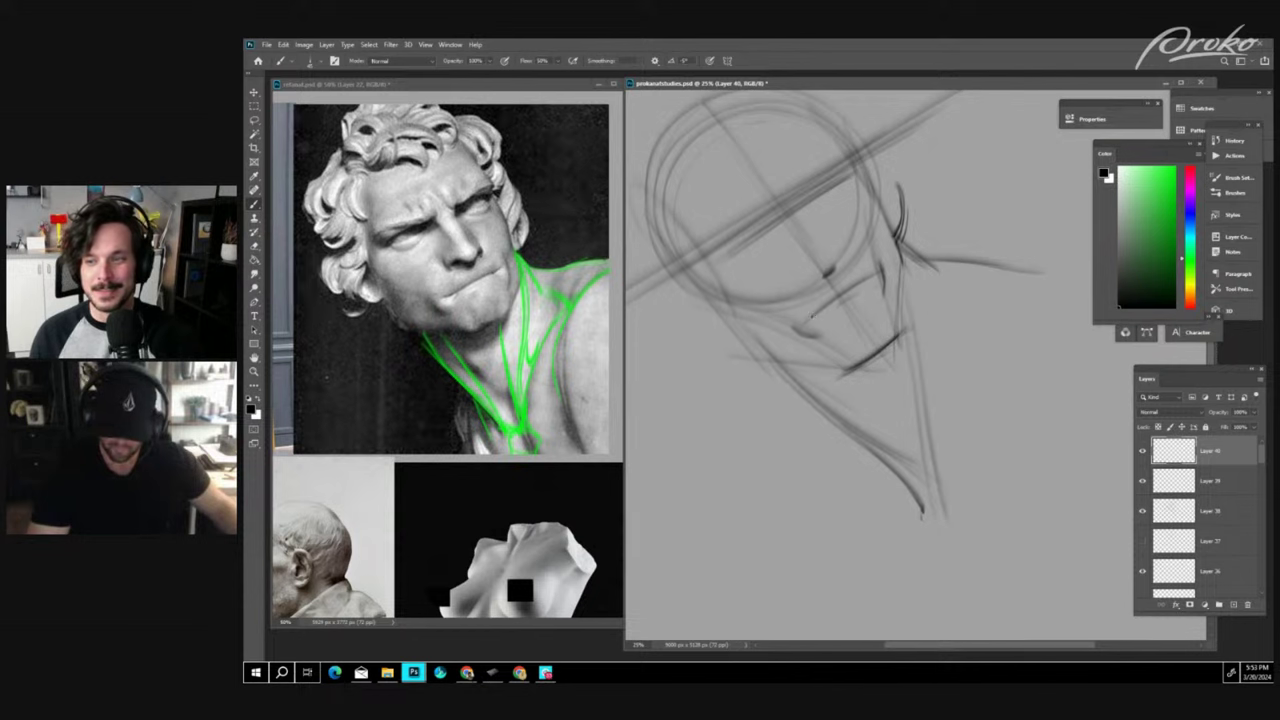
left_click_drag(812, 317, 807, 319)
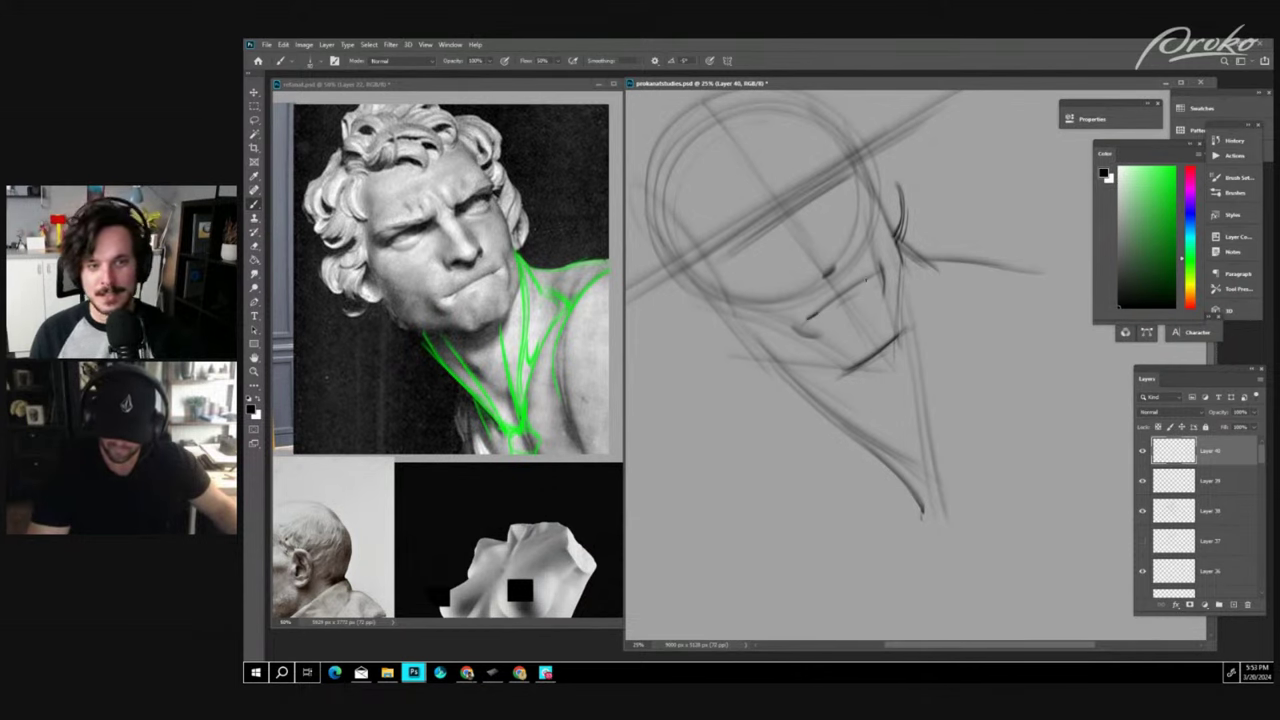
left_click_drag(866, 282, 878, 268)
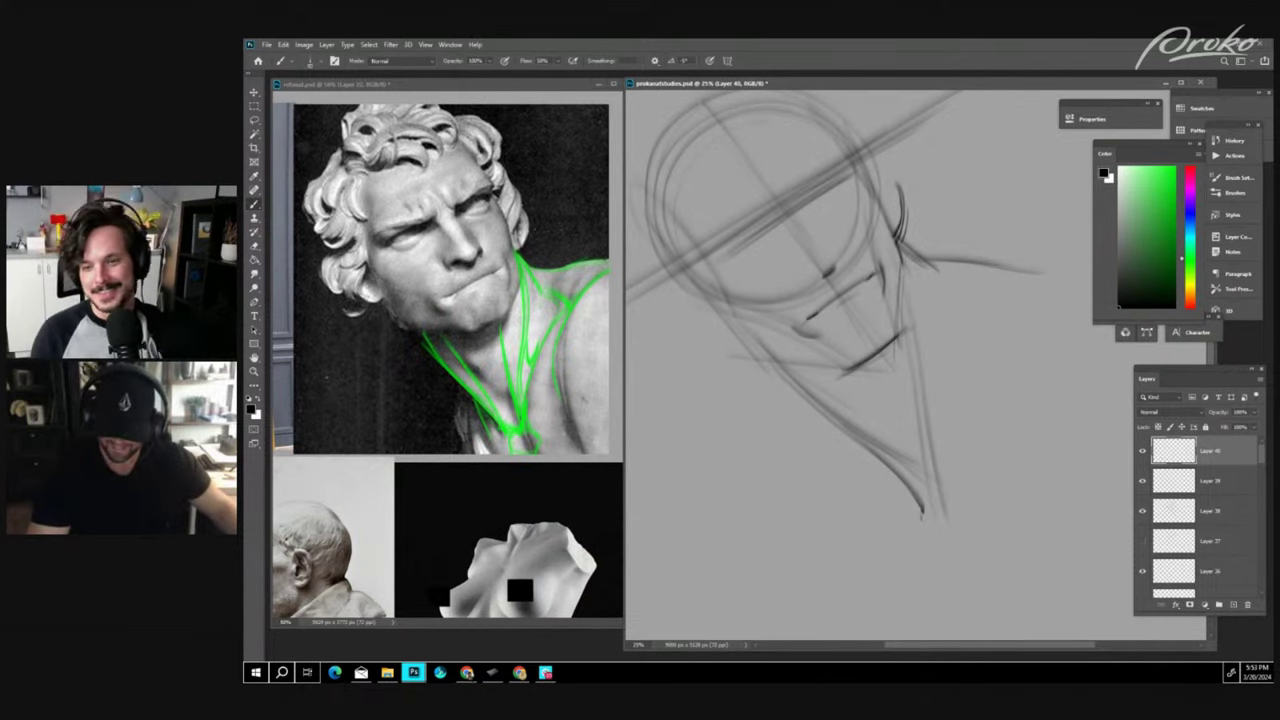
left_click_drag(818, 312, 883, 273)
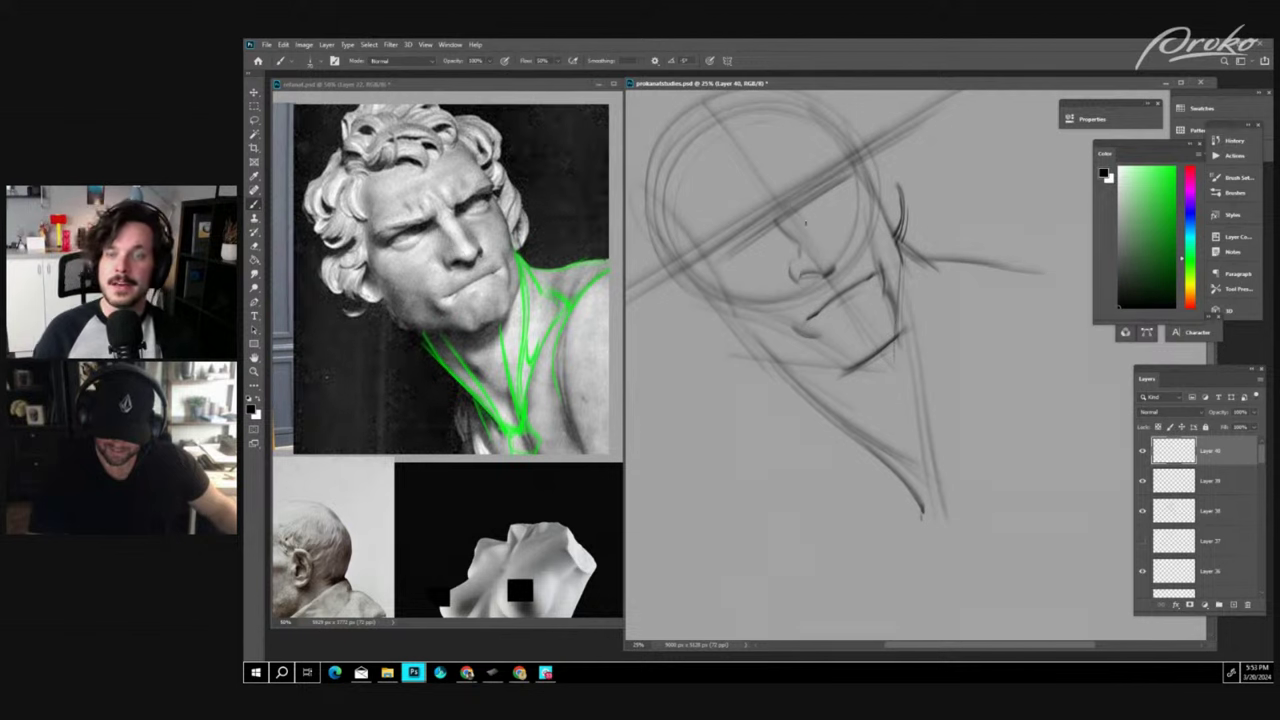
- Draw the side of the nose bridge and the lowered brow ridge along the tilted eye line on both sides
mouse_move(798, 213)
left_mouse_down()
mouse_move(814, 242)
mouse_move(807, 231)
left_mouse_up()
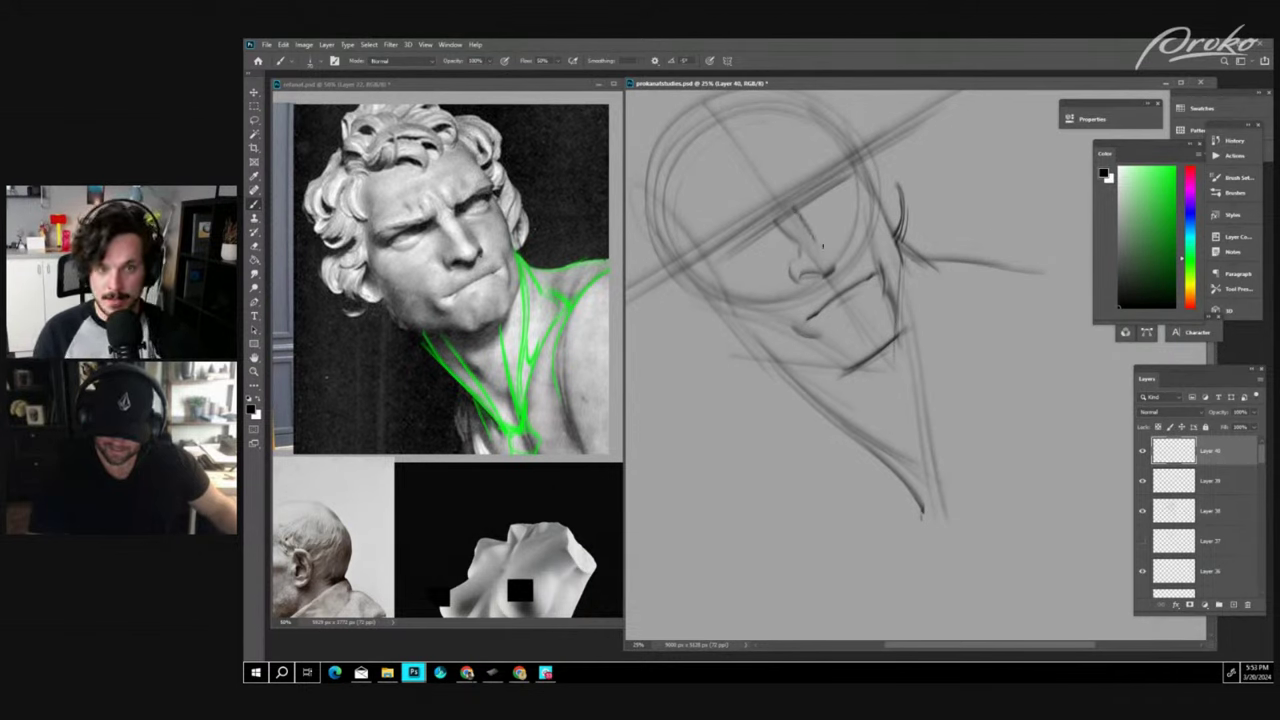
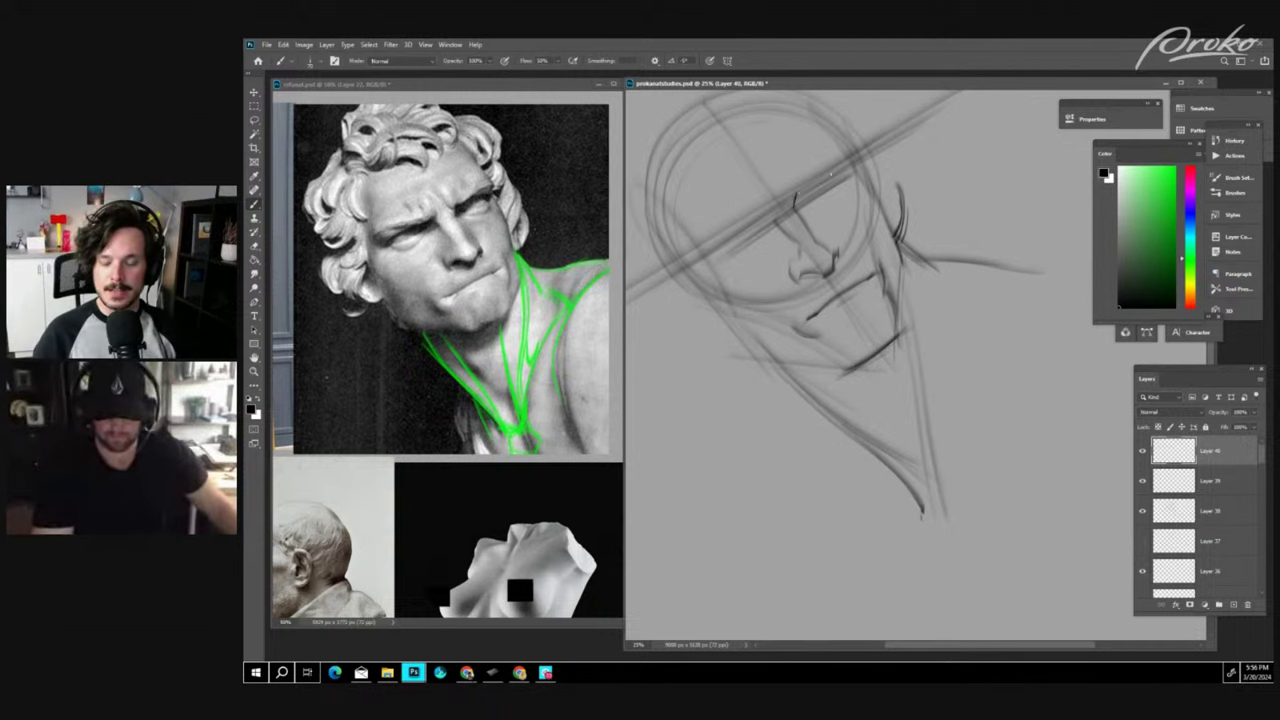
mouse_move(799, 194)
left_mouse_down()
mouse_move(851, 147)
mouse_move(846, 166)
left_mouse_up()
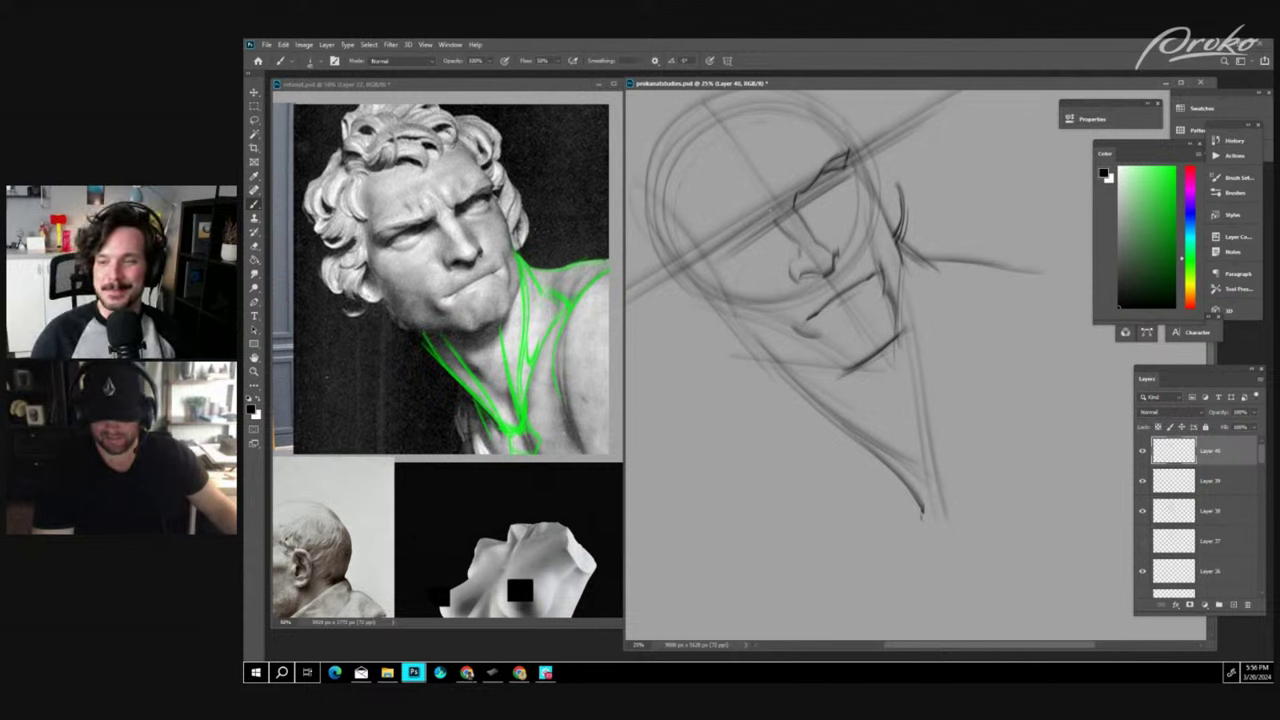
left_click_drag(773, 204, 767, 219)
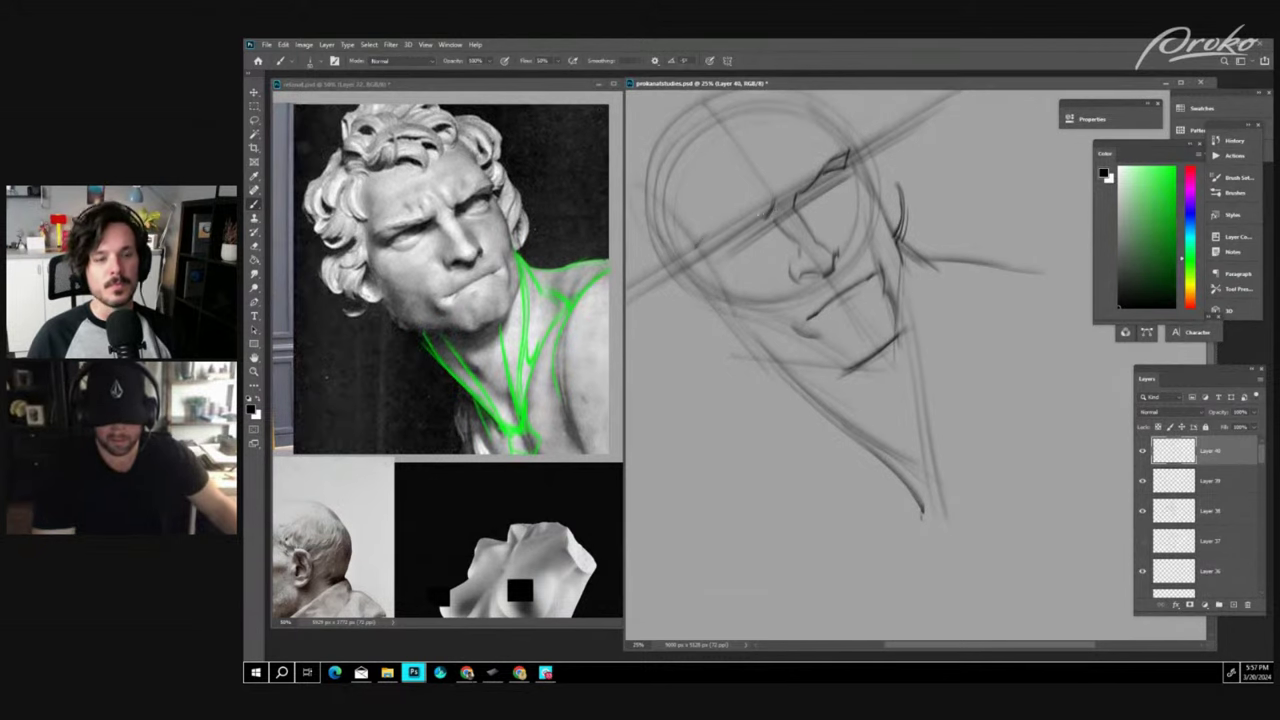
left_click_drag(756, 221, 690, 239)
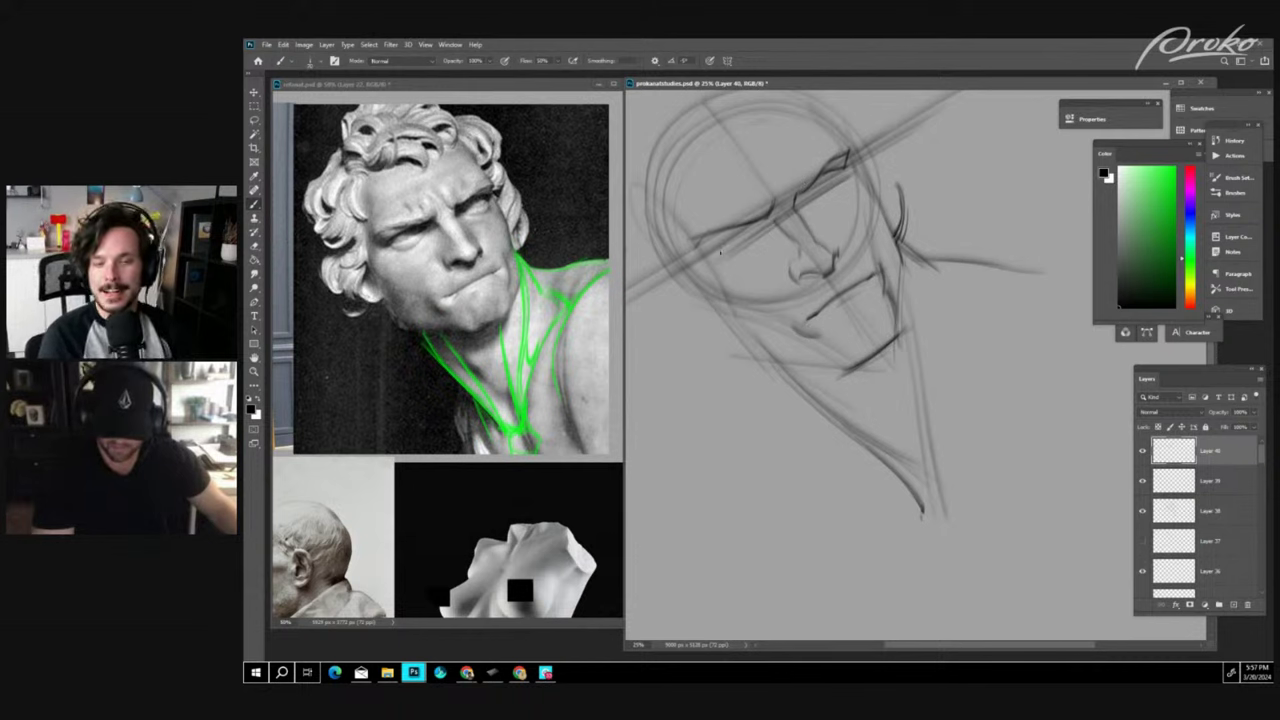
- Sketch the heavy folds hanging over both eyes beneath the lowered brow ridge
mouse_move(746, 226)
left_mouse_down()
mouse_move(718, 248)
mouse_move(852, 168)
left_mouse_up()
key("ctrl+z")
key("ctrl+z")
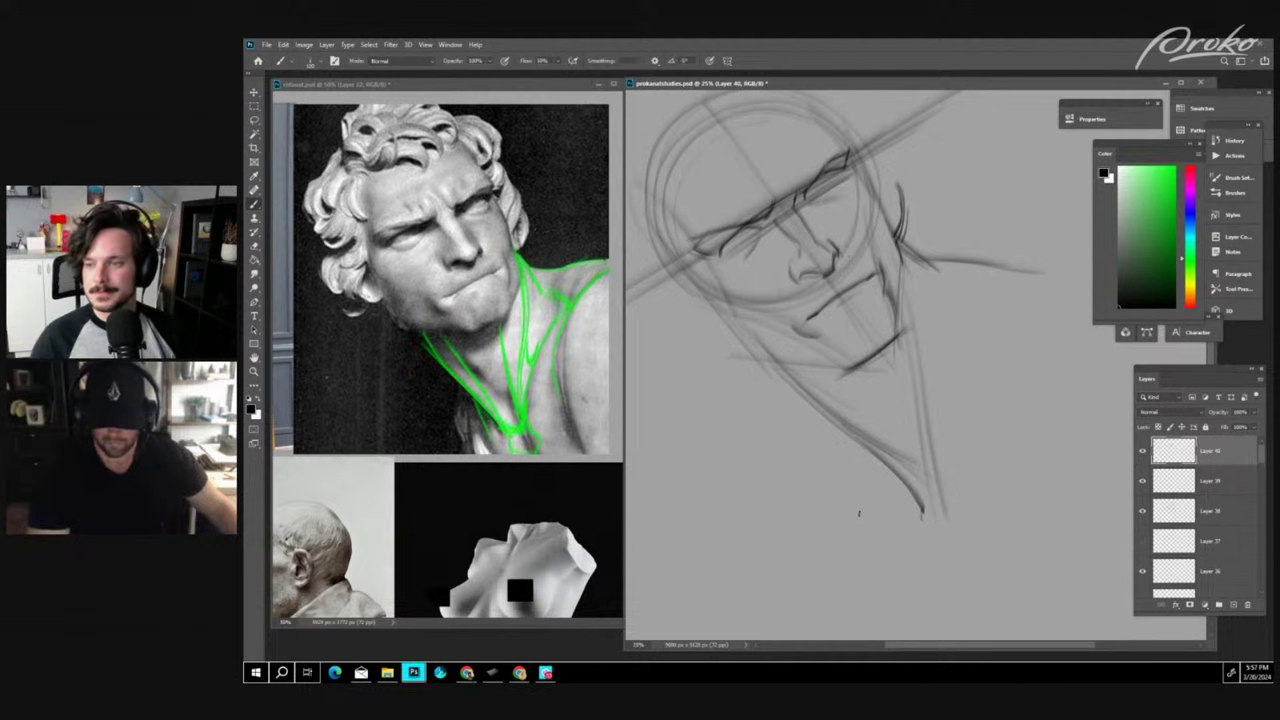
- Reinforce the brow fold over the near eye and the far brow's outer end, adding frown creases above the nose
key("ctrl+minus")
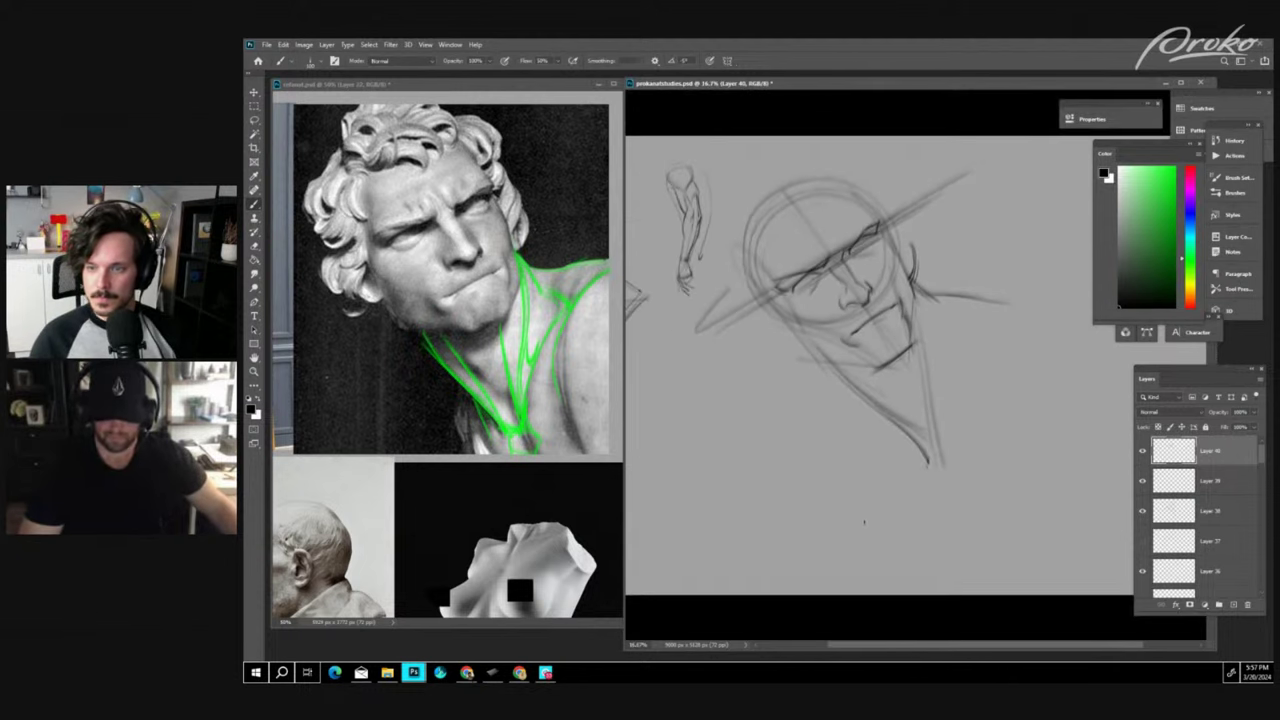
key("ctrl+plus")
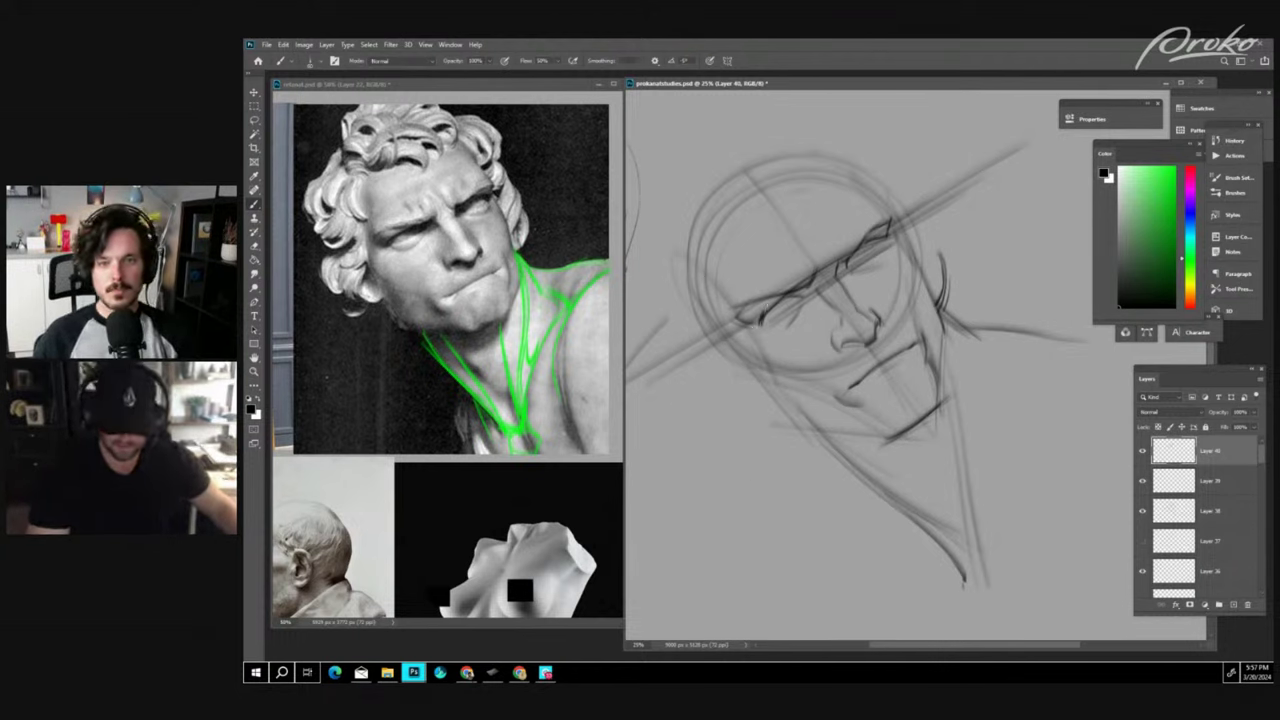
left_click_drag(762, 321, 797, 290)
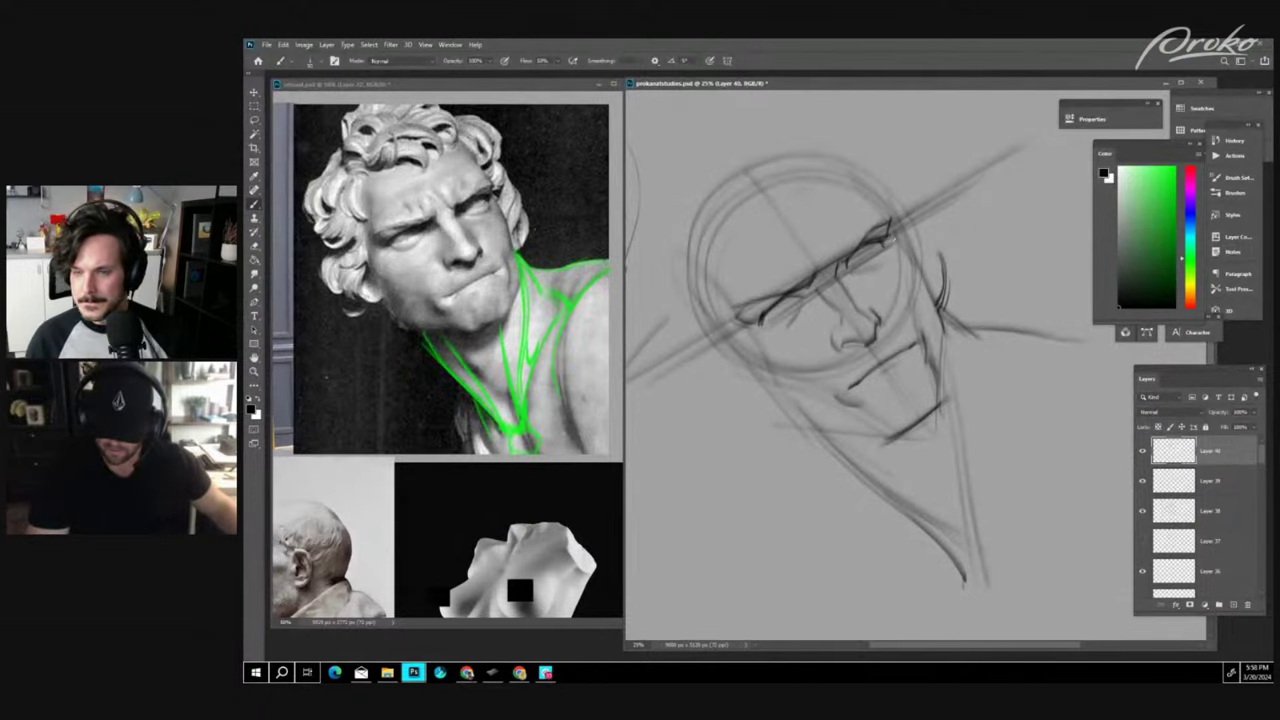
left_click_drag(891, 233, 893, 221)
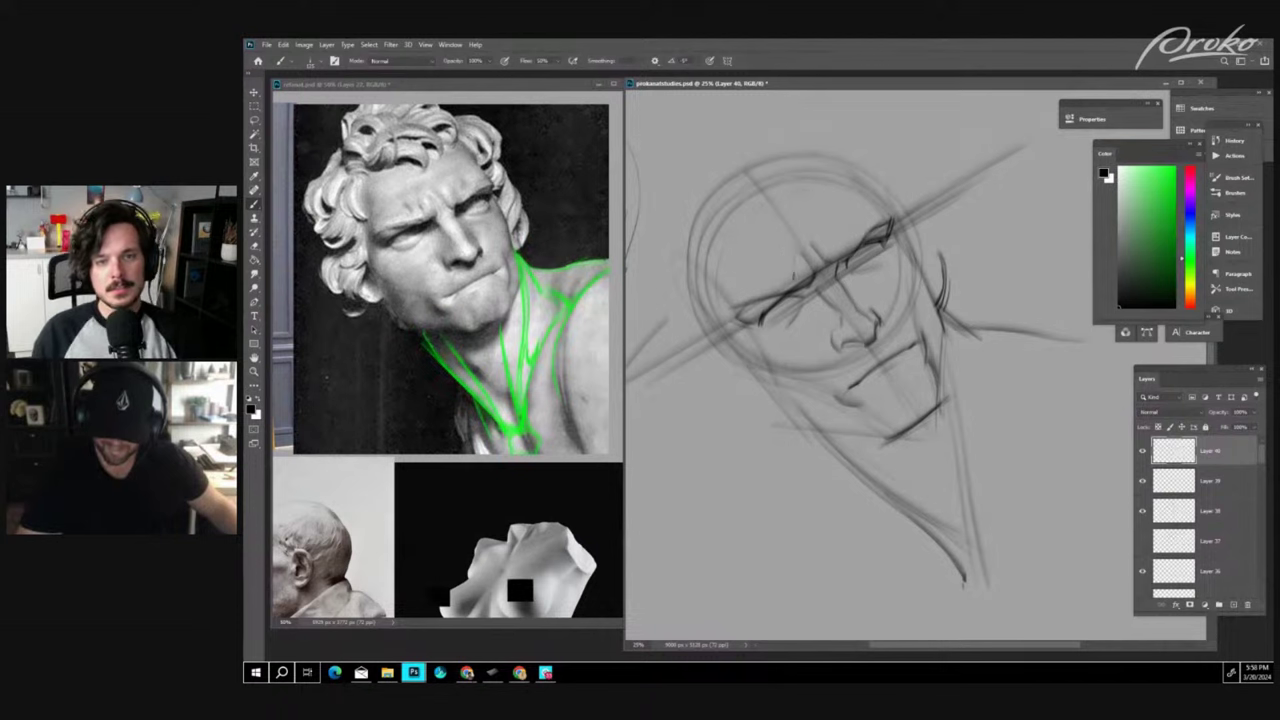
- Add a short frown crease above the near brow and strengthen the jaw contour from the near cheek to the chin
left_click_drag(774, 262, 777, 275)
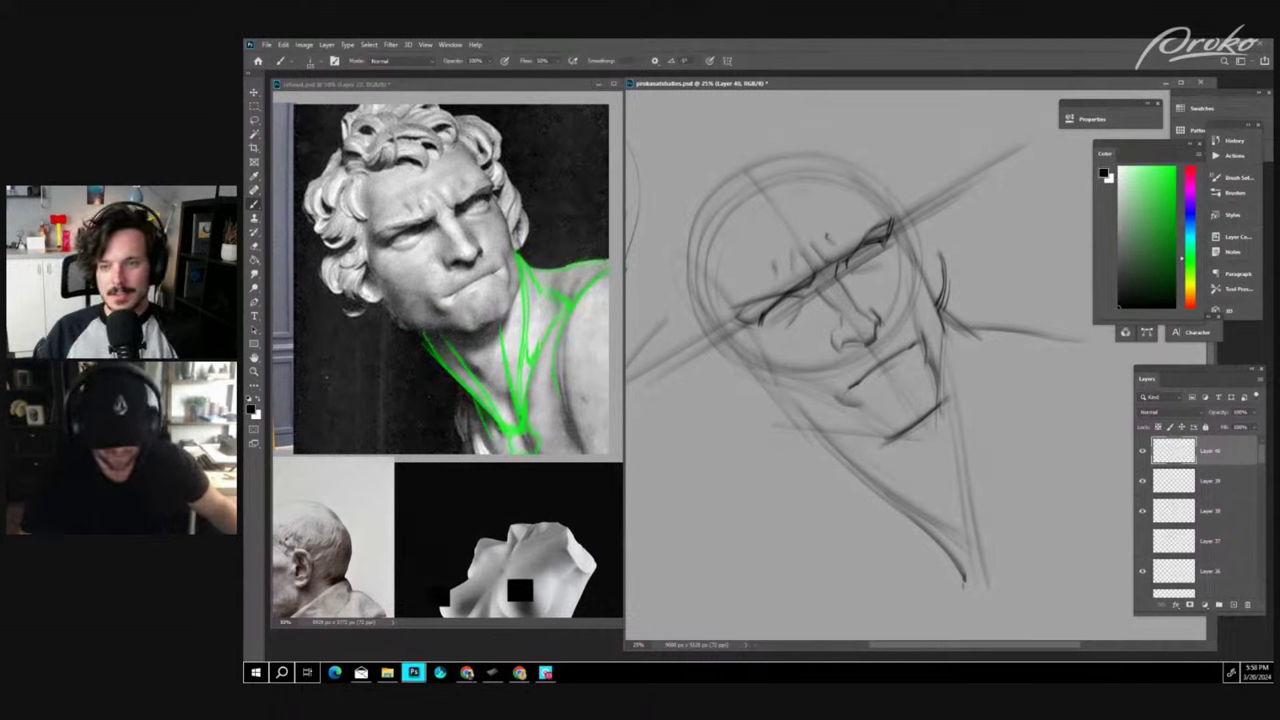
key("ctrl+minus")
key("ctrl+plus")
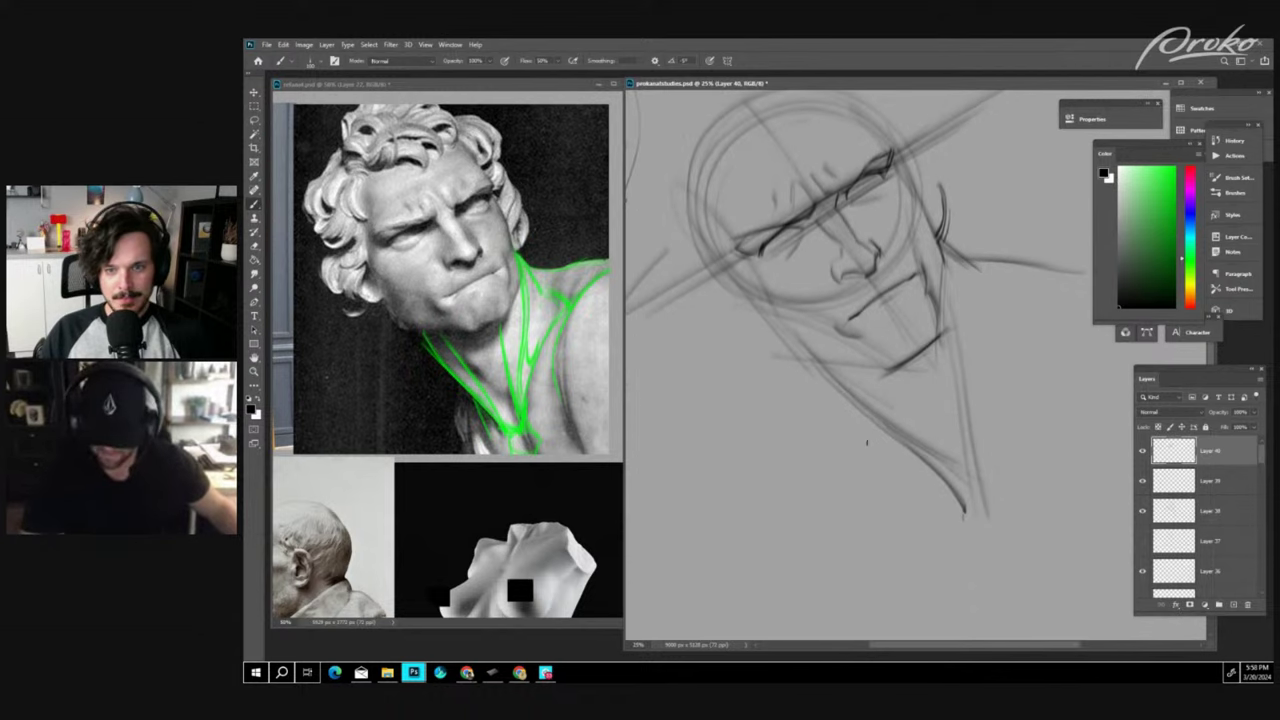
left_click_drag(866, 443, 876, 486)
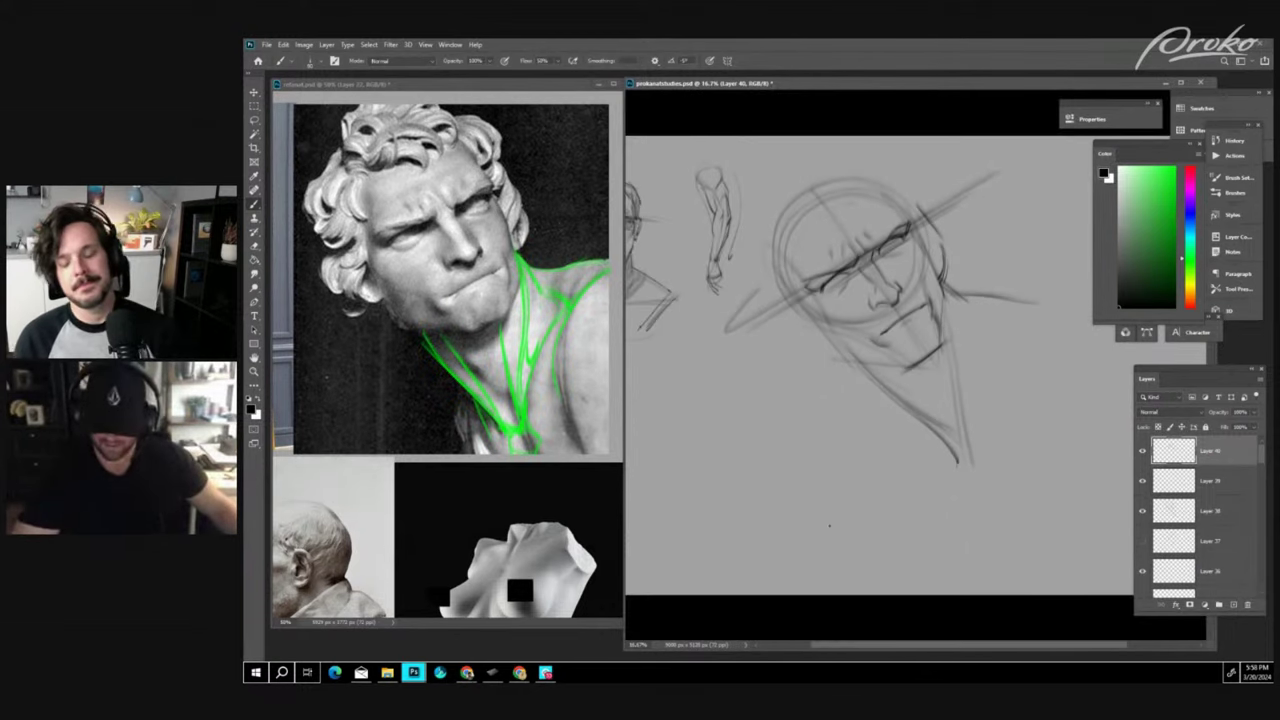
key("ctrl+minus")
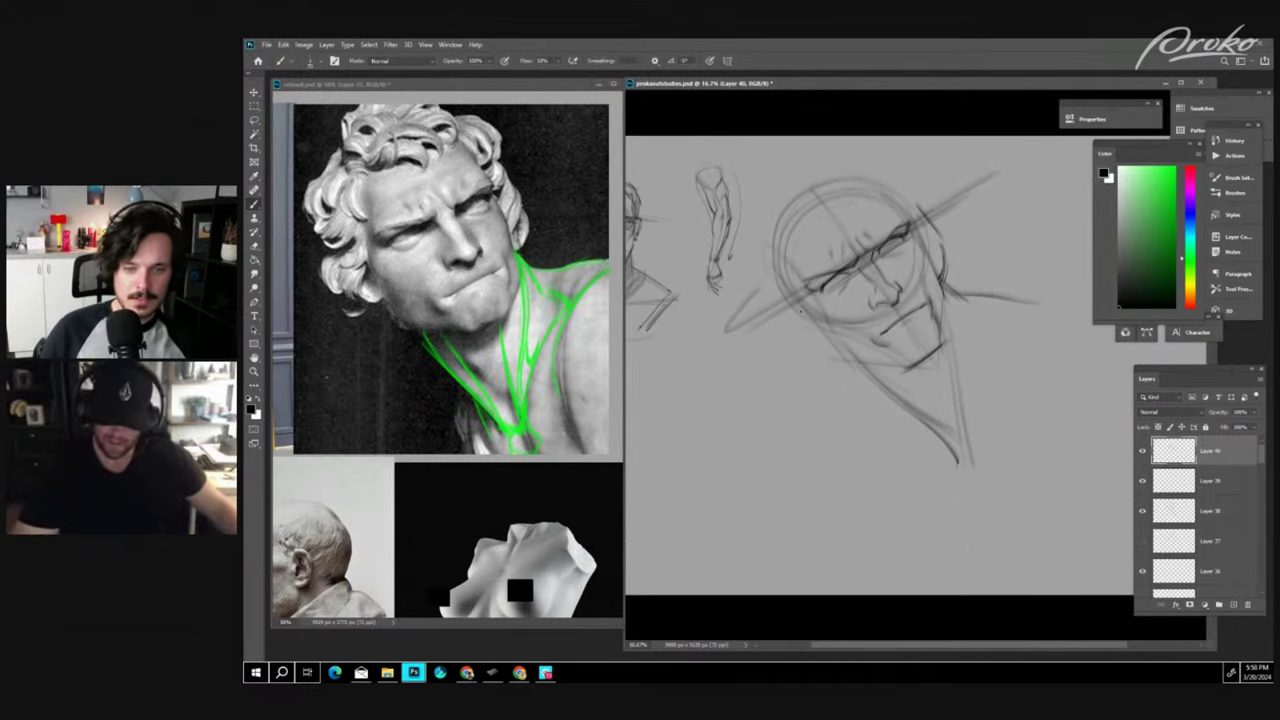
mouse_move(804, 315)
left_mouse_down()
mouse_move(847, 361)
mouse_move(908, 367)
left_mouse_up()
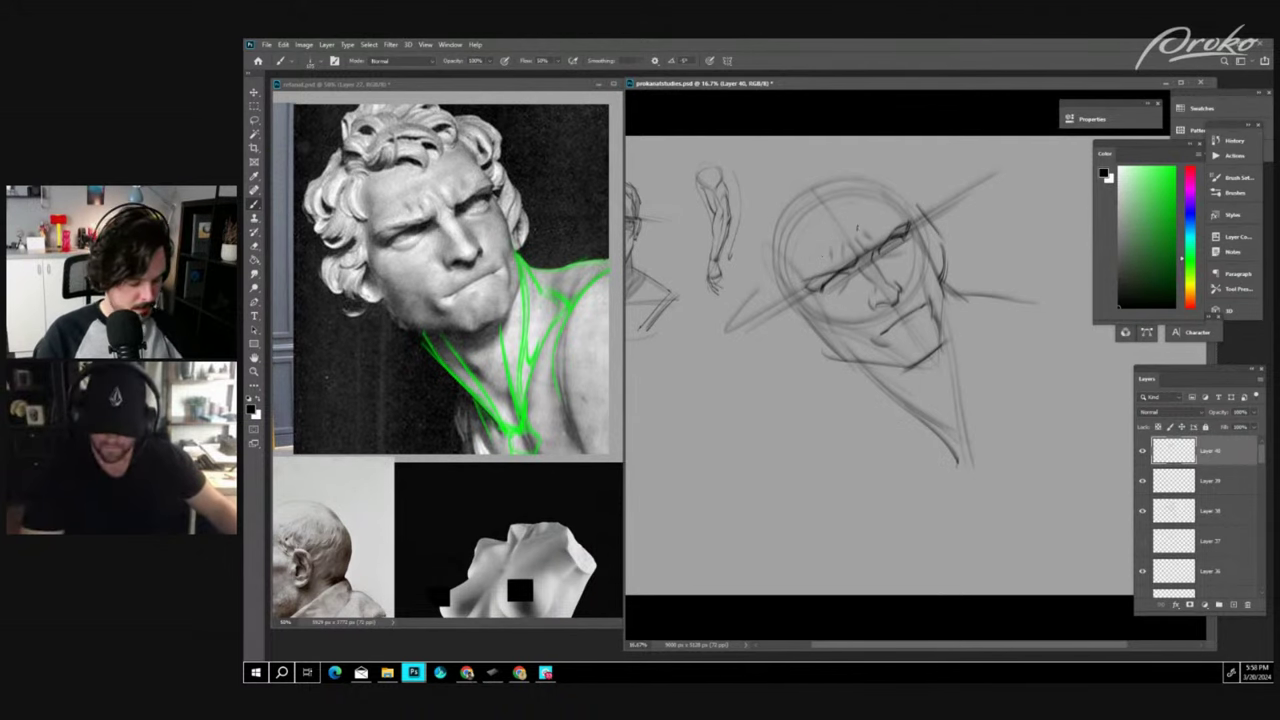
- Draw a light crease line across the forehead above the brows and mark the hairline near the top of the forehead
left_click_drag(822, 256, 880, 218)
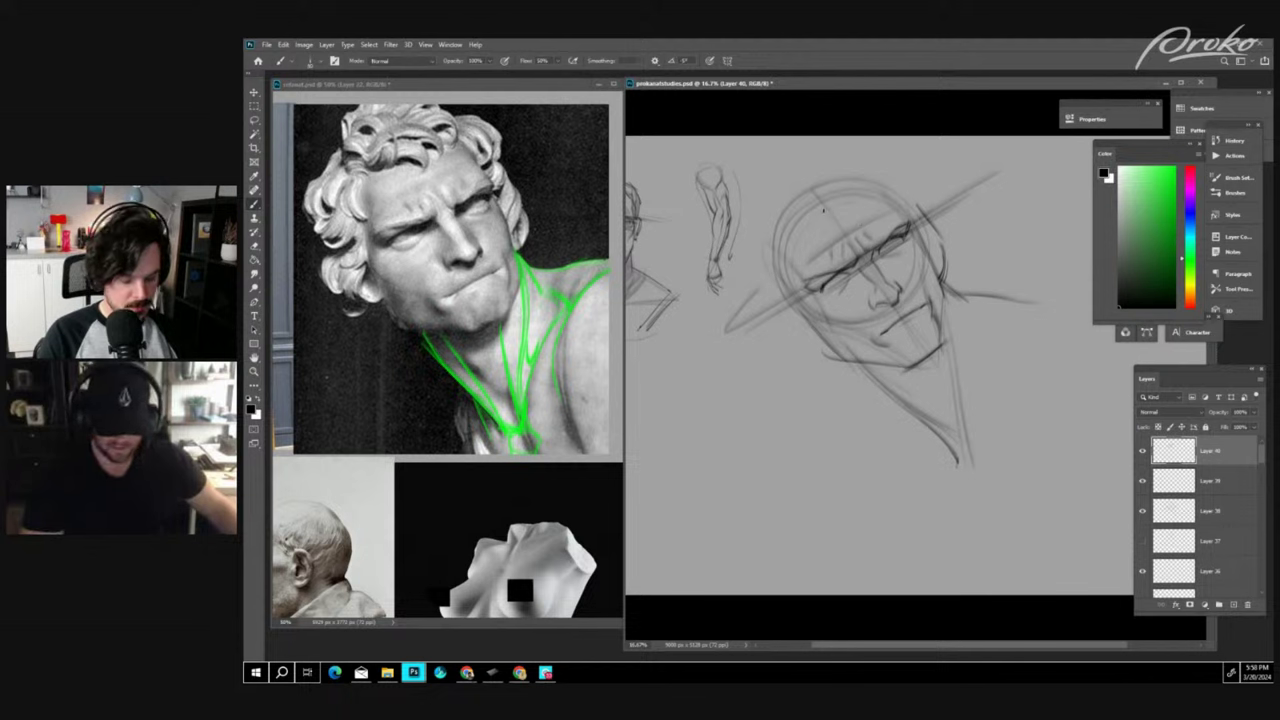
left_click_drag(832, 201, 818, 210)
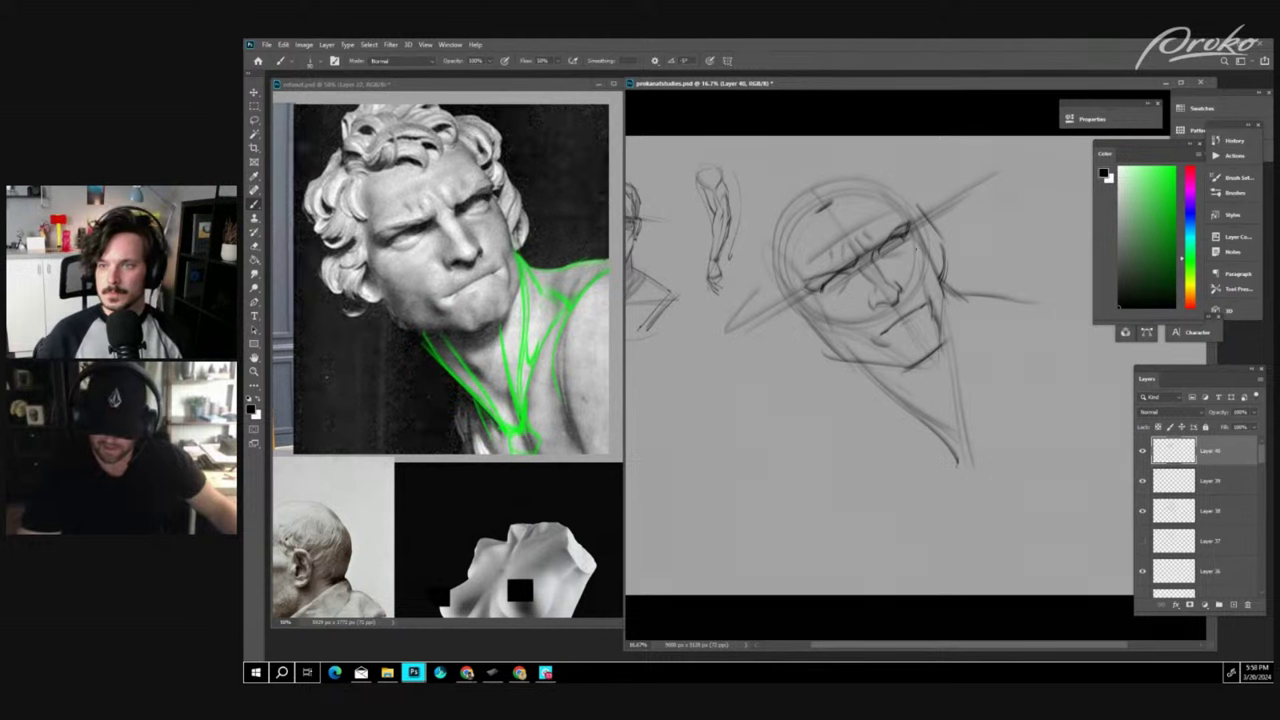
left_click_drag(873, 292, 875, 309)
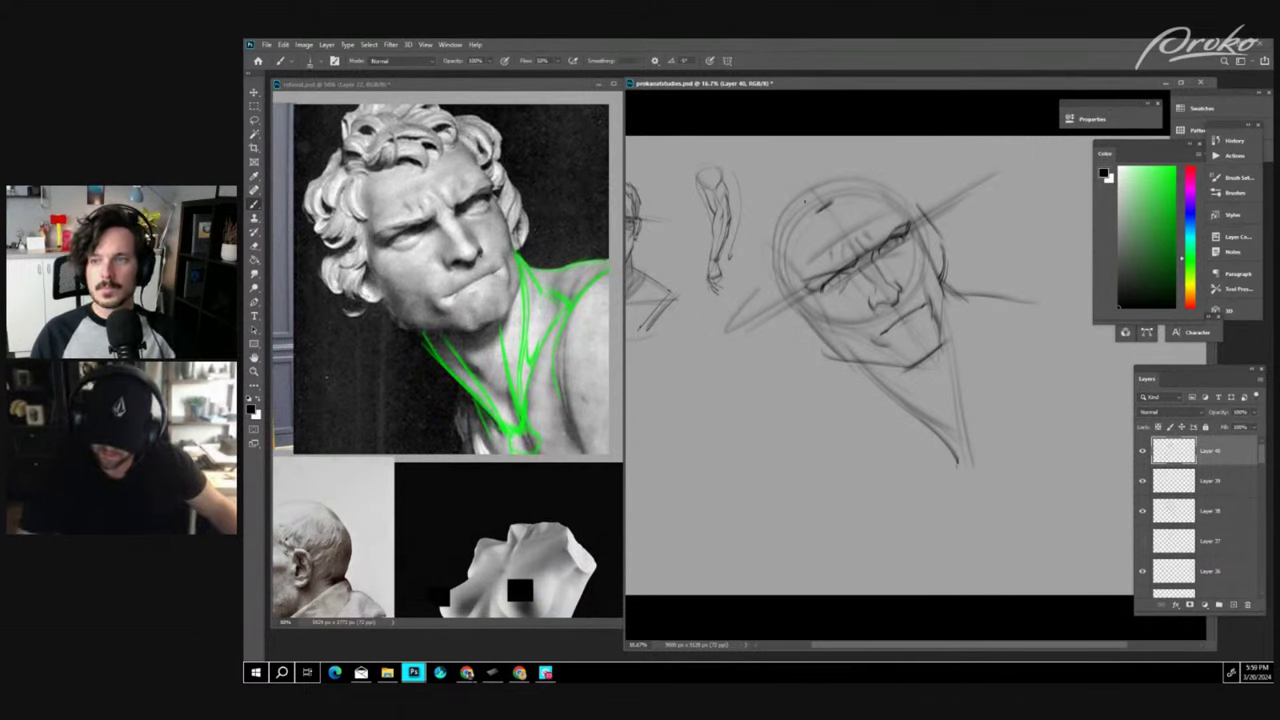
left_click_drag(830, 205, 785, 228)
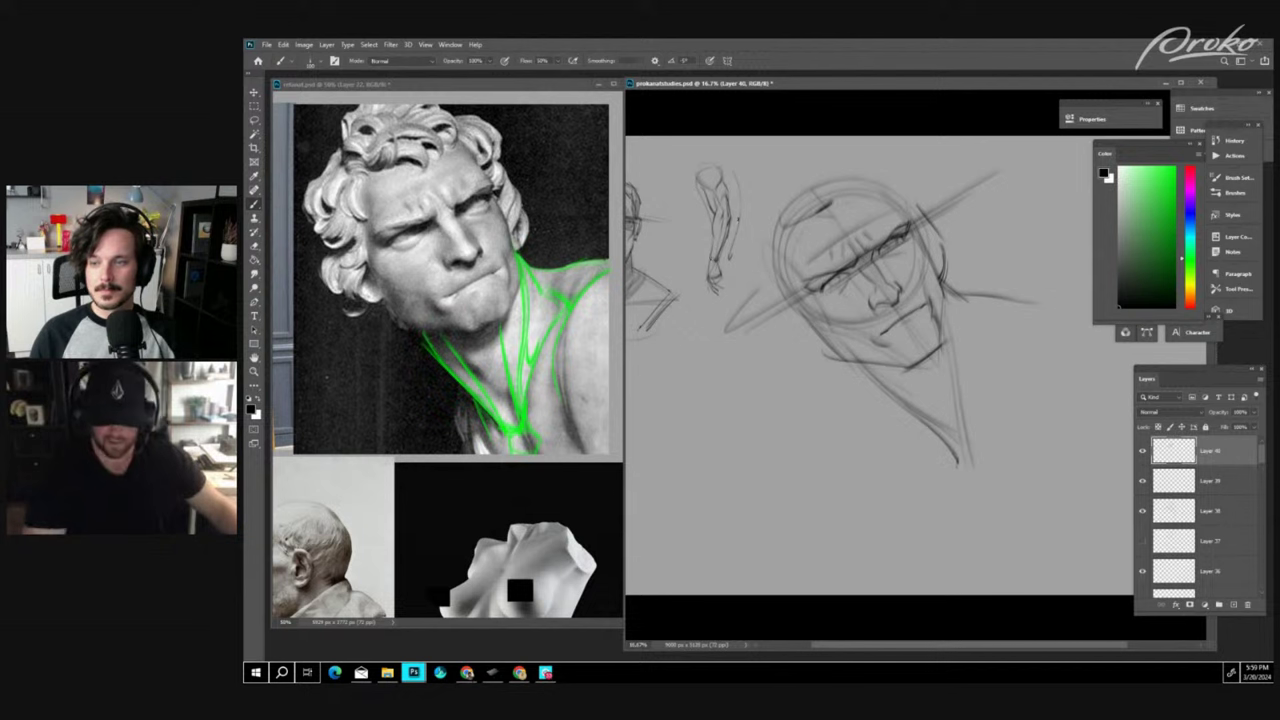
- Move the small bust and arm studies farther away from the large head study to make room around it
key("v")
left_click(735, 222)
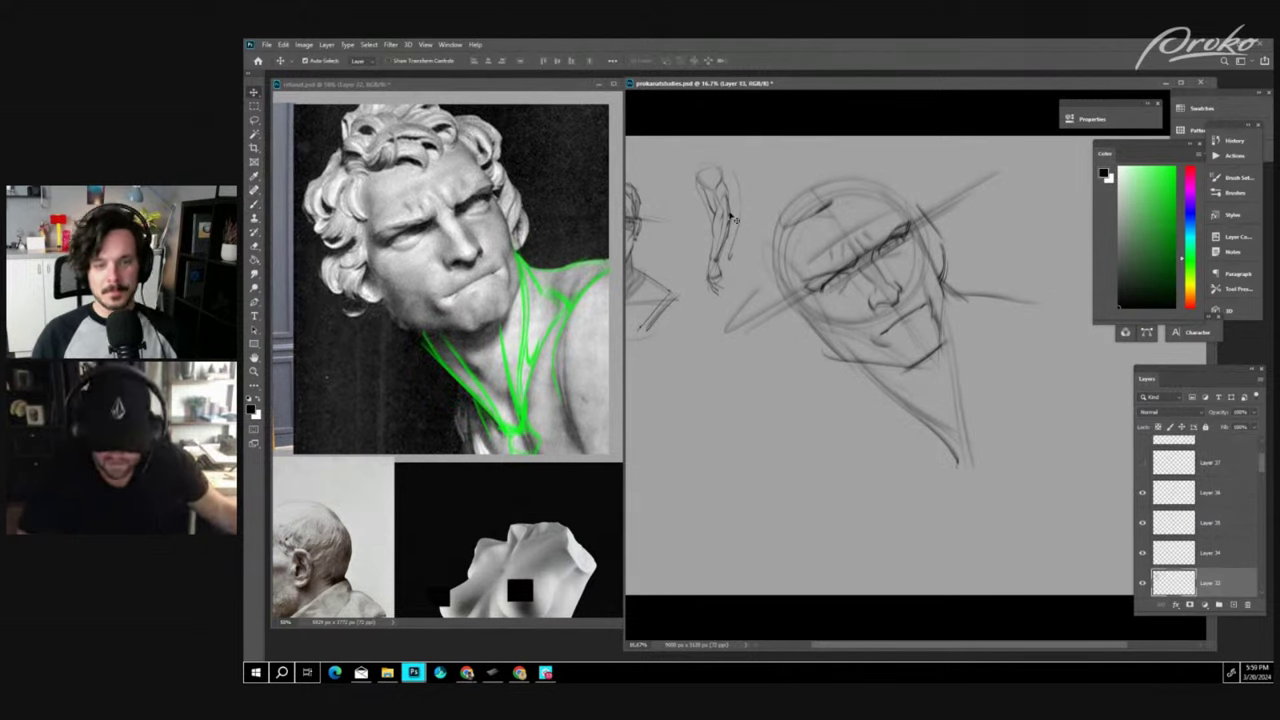
left_click_drag(718, 224, 833, 284)
key("ctrl+z")
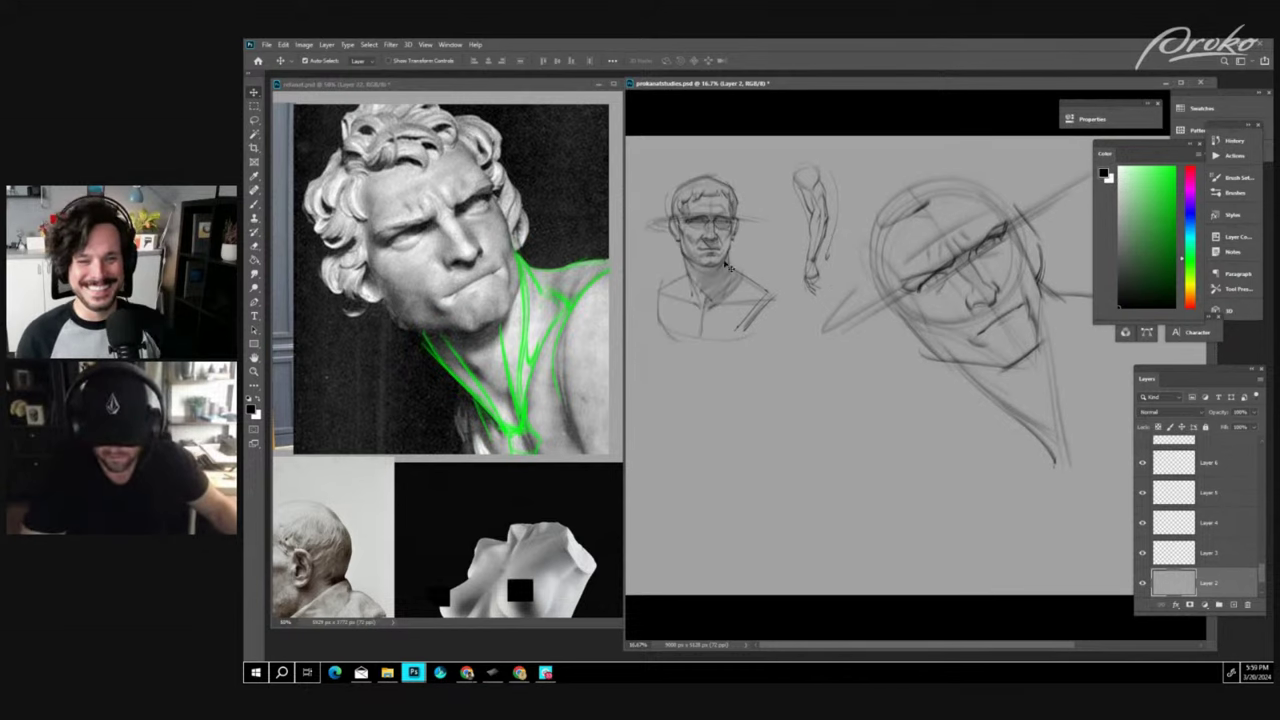
left_click_drag(728, 266, 684, 252)
scroll(872, 316, "right", 3)
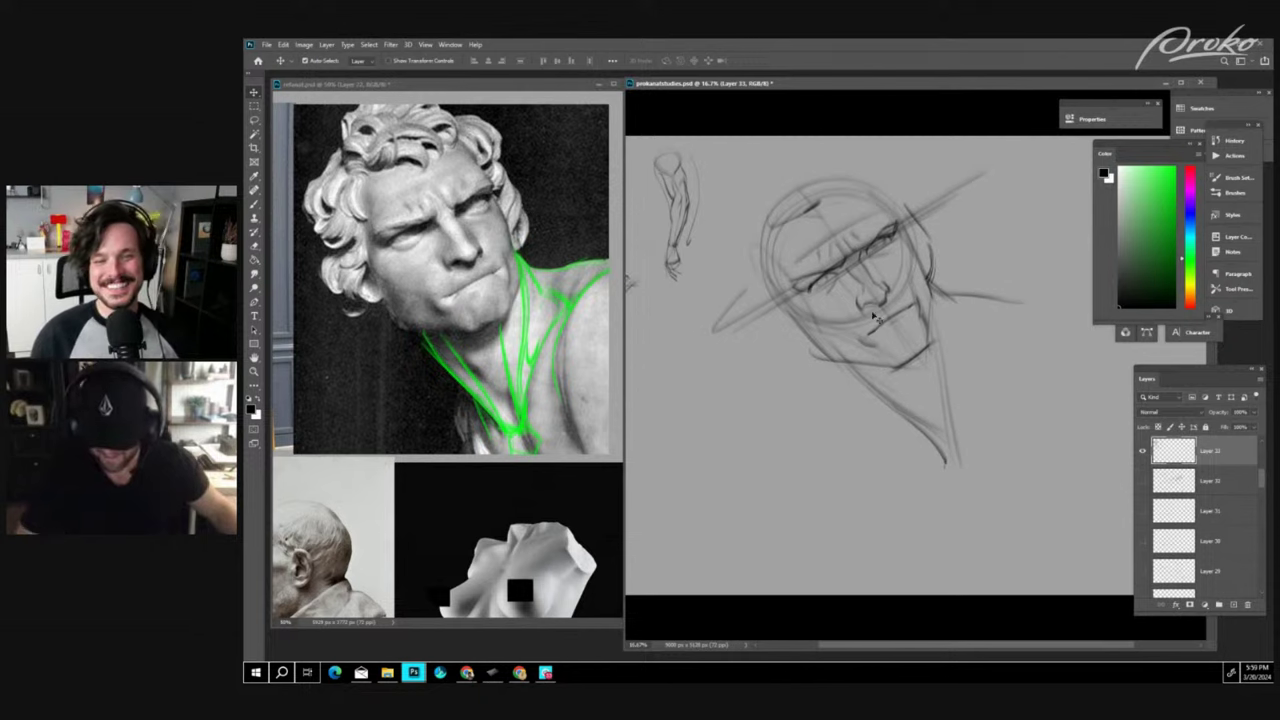
- Merge the head study's sketch layers, scale the whole head and neck drawing down slightly and reposition it
left_click(866, 250)
key("ctrl+t")
key("Escape")
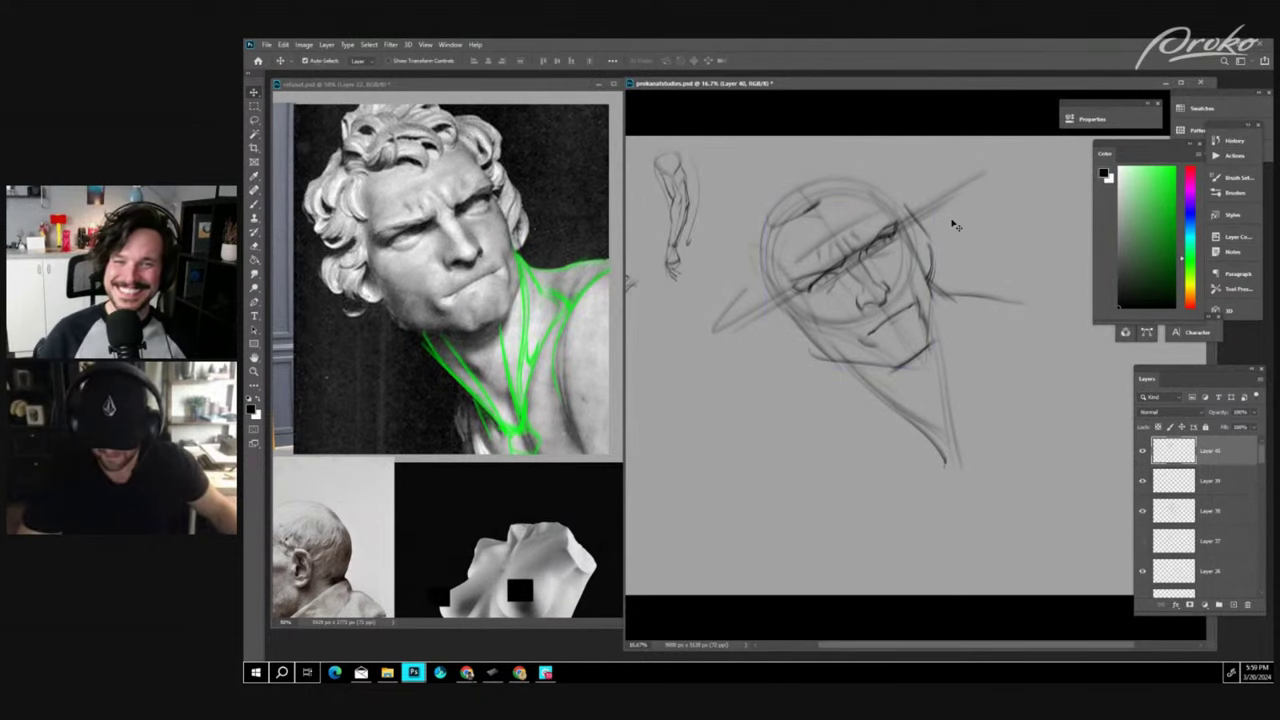
left_click(956, 226)
key("ctrl+t")
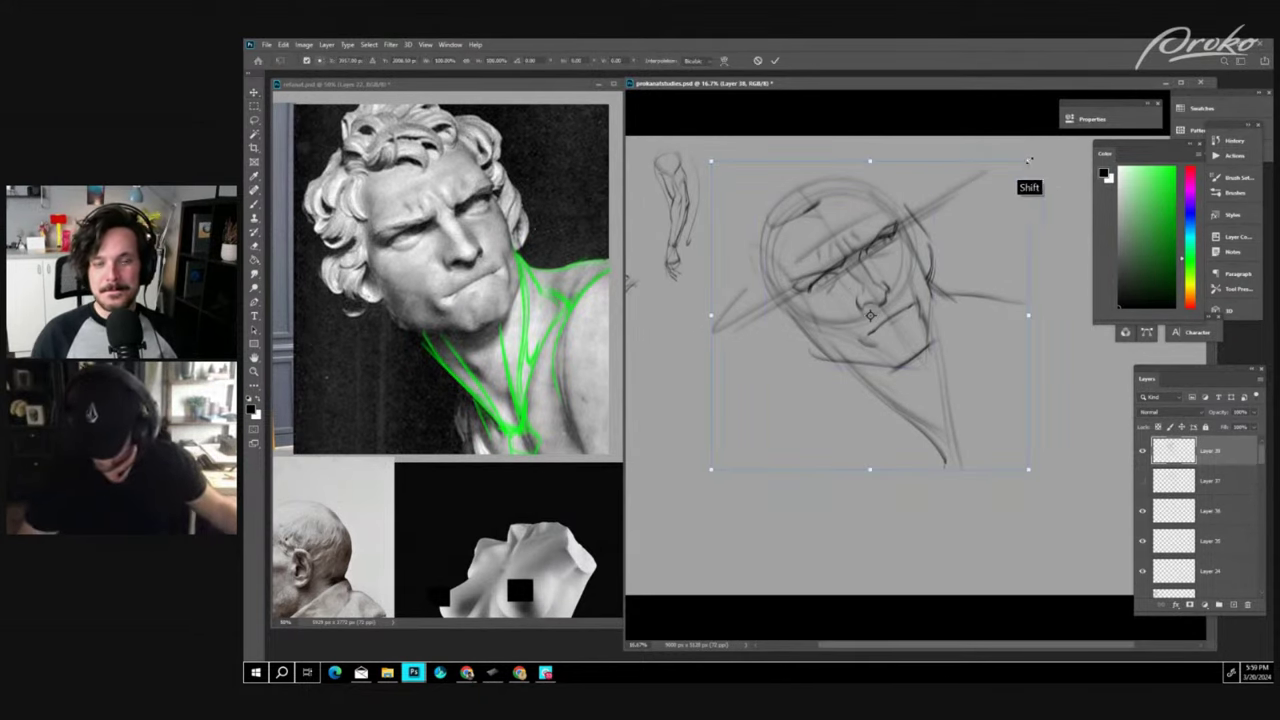
left_click_drag(1029, 161, 995, 195)
left_click_drag(963, 257, 974, 260)
key("Return")
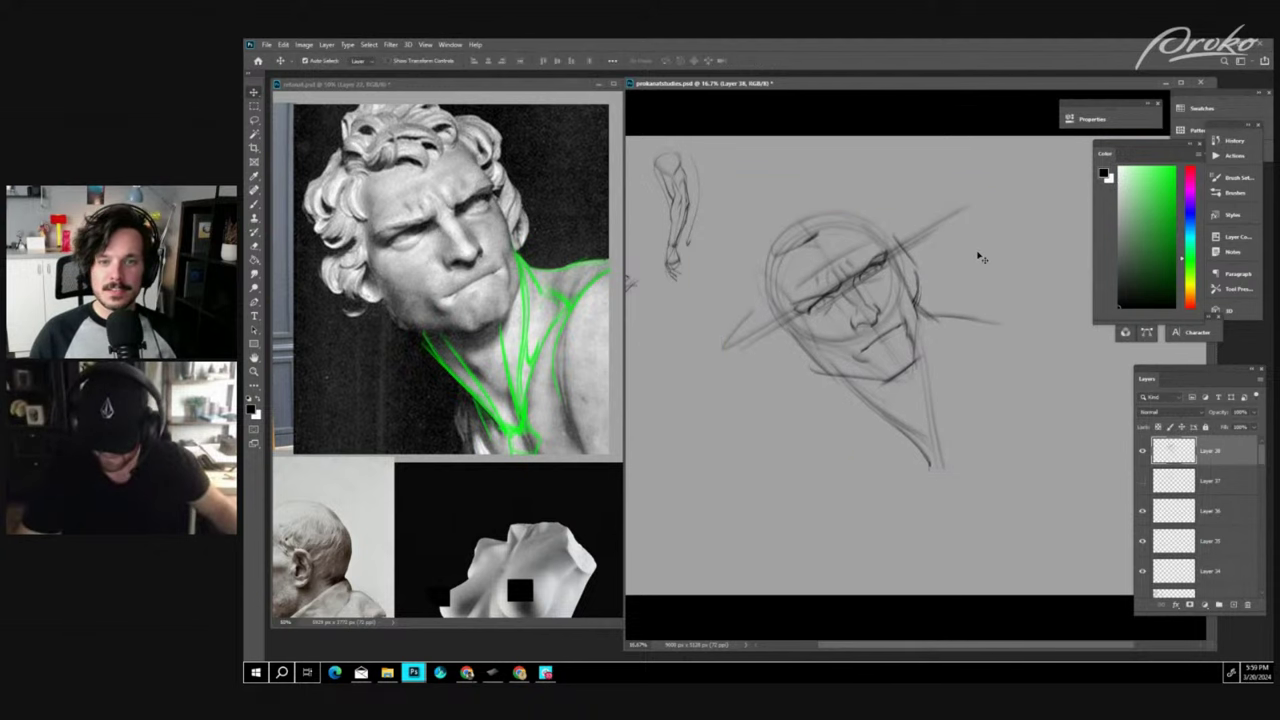
- Add a new layer and block in the angular outer hair silhouette around the head, including the ear-side contour
left_click(1233, 604)
key("b")
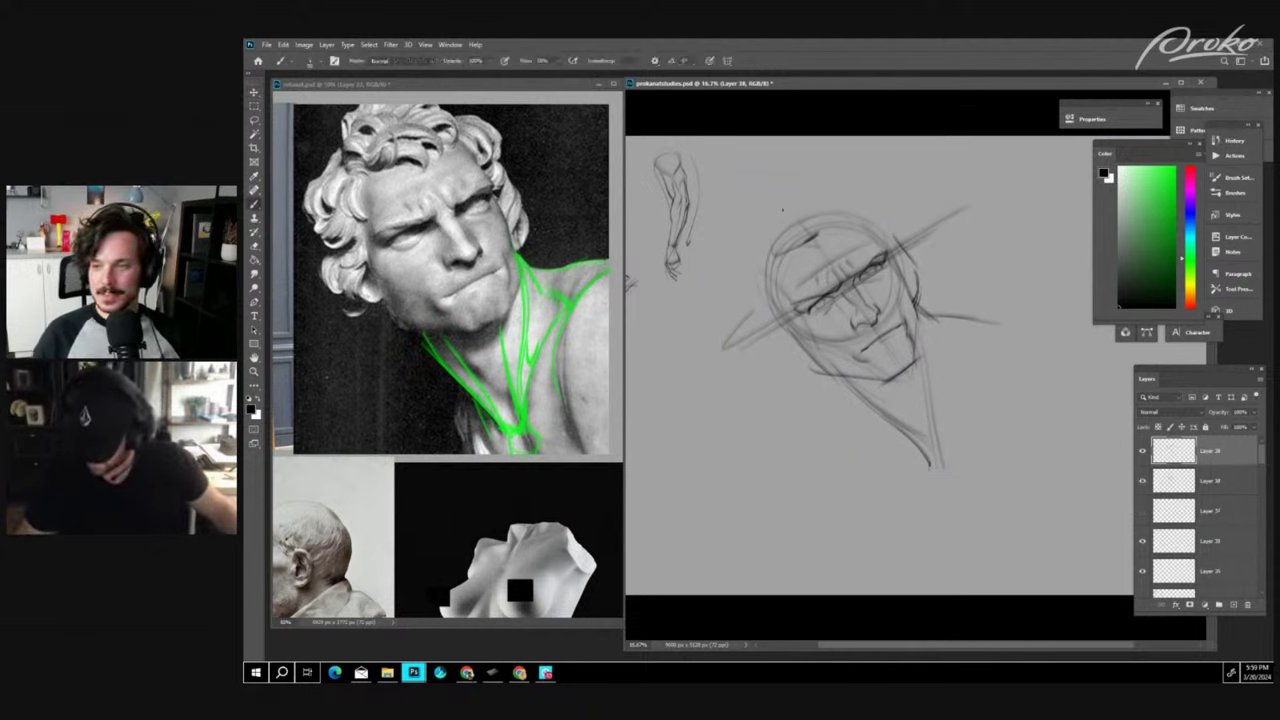
mouse_move(760, 200)
left_mouse_down()
mouse_move(760, 244)
mouse_move(797, 177)
mouse_move(850, 188)
mouse_move(893, 218)
mouse_move(921, 265)
left_mouse_up()
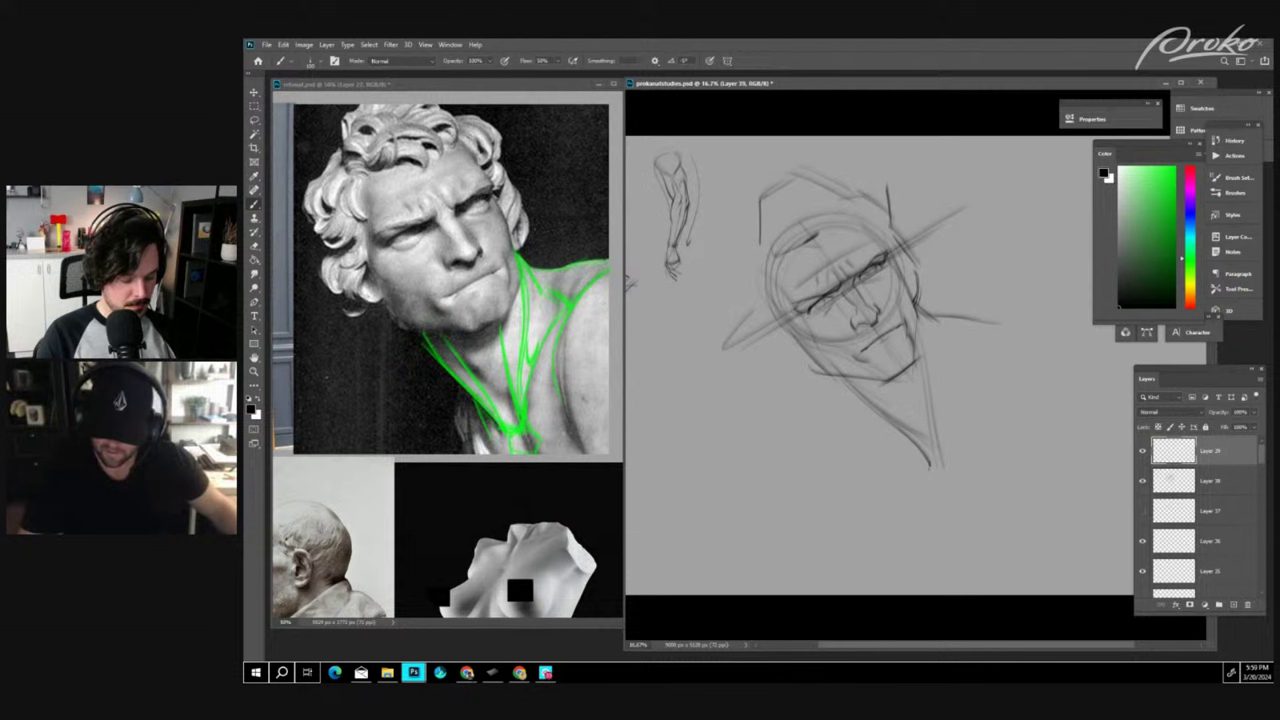
mouse_move(760, 220)
left_mouse_down()
mouse_move(737, 259)
mouse_move(737, 238)
mouse_move(733, 284)
left_mouse_up()
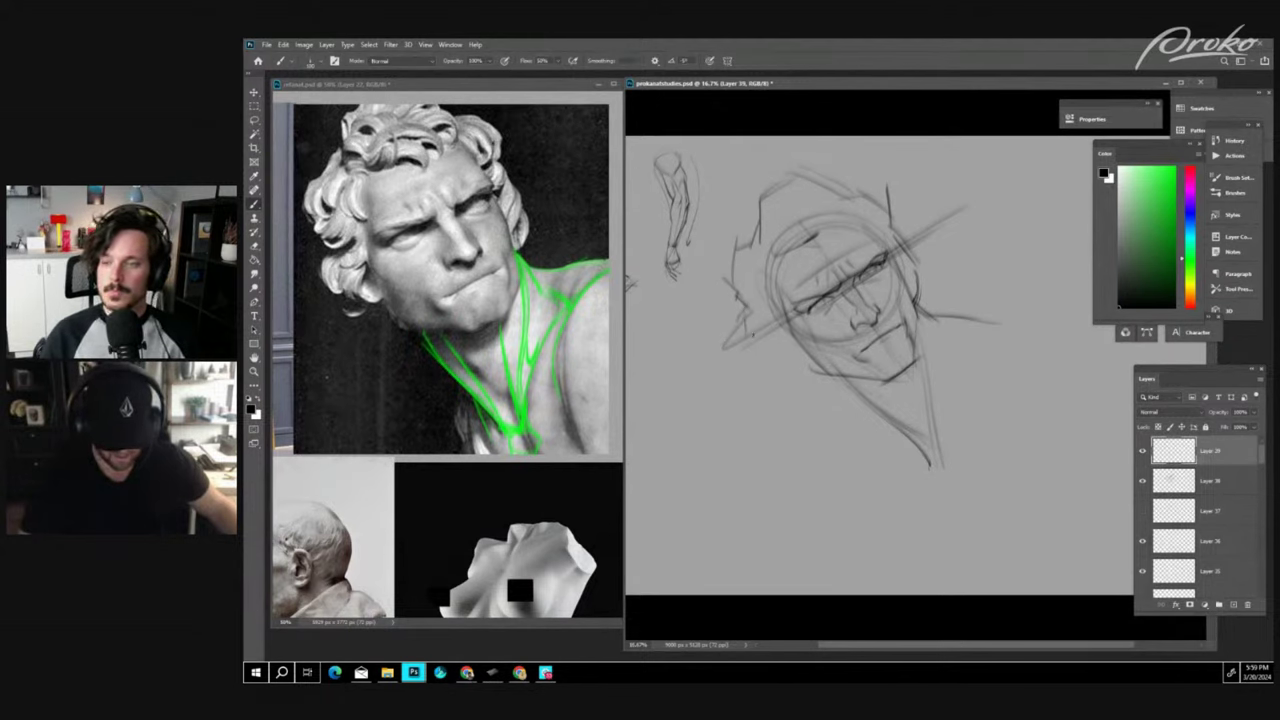
left_click_drag(735, 325, 772, 355)
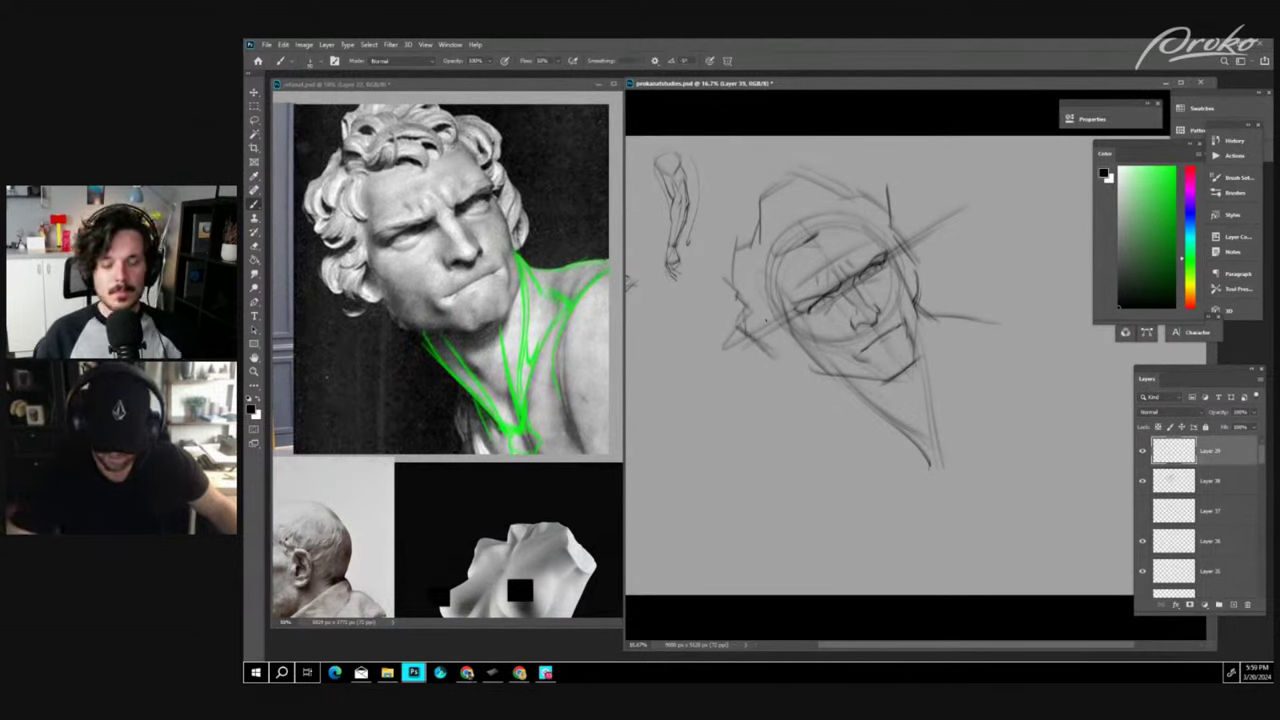
left_click_drag(908, 238, 911, 288)
left_click_drag(770, 356, 799, 358)
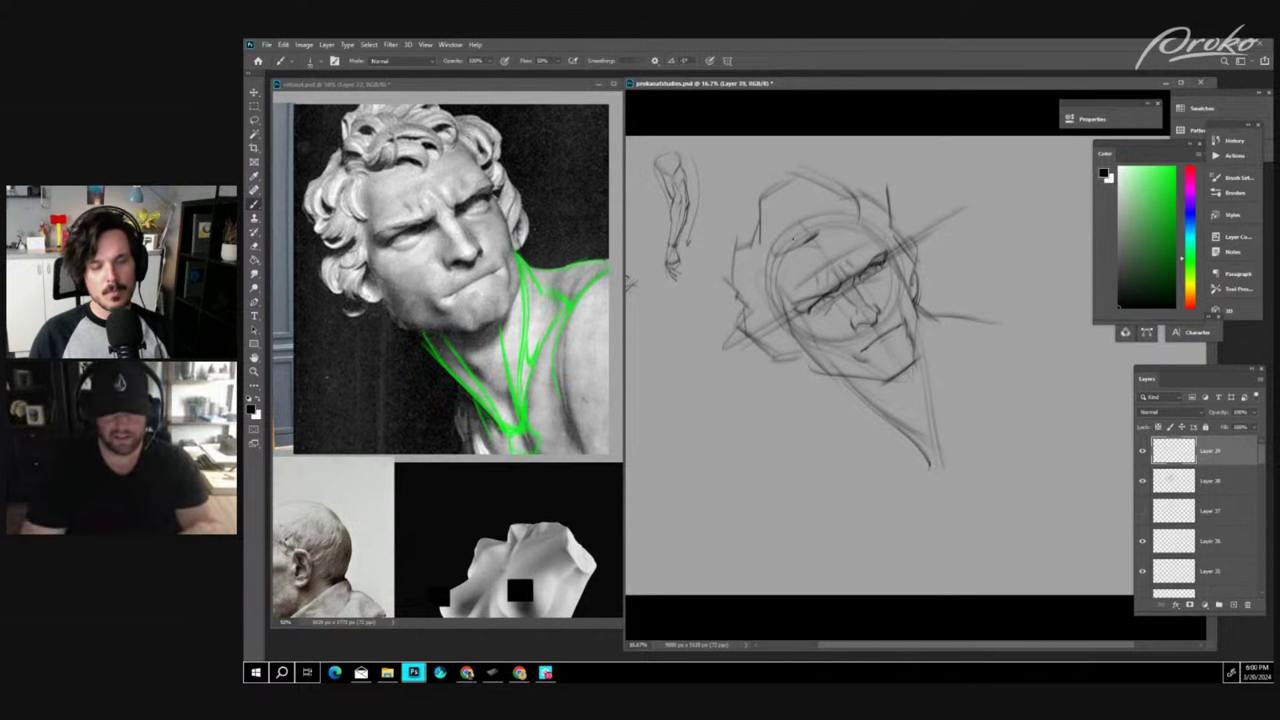
- Examine the hair curls and hairline of the frowning sculpture up close in the reference image
key("ctrl+plus")
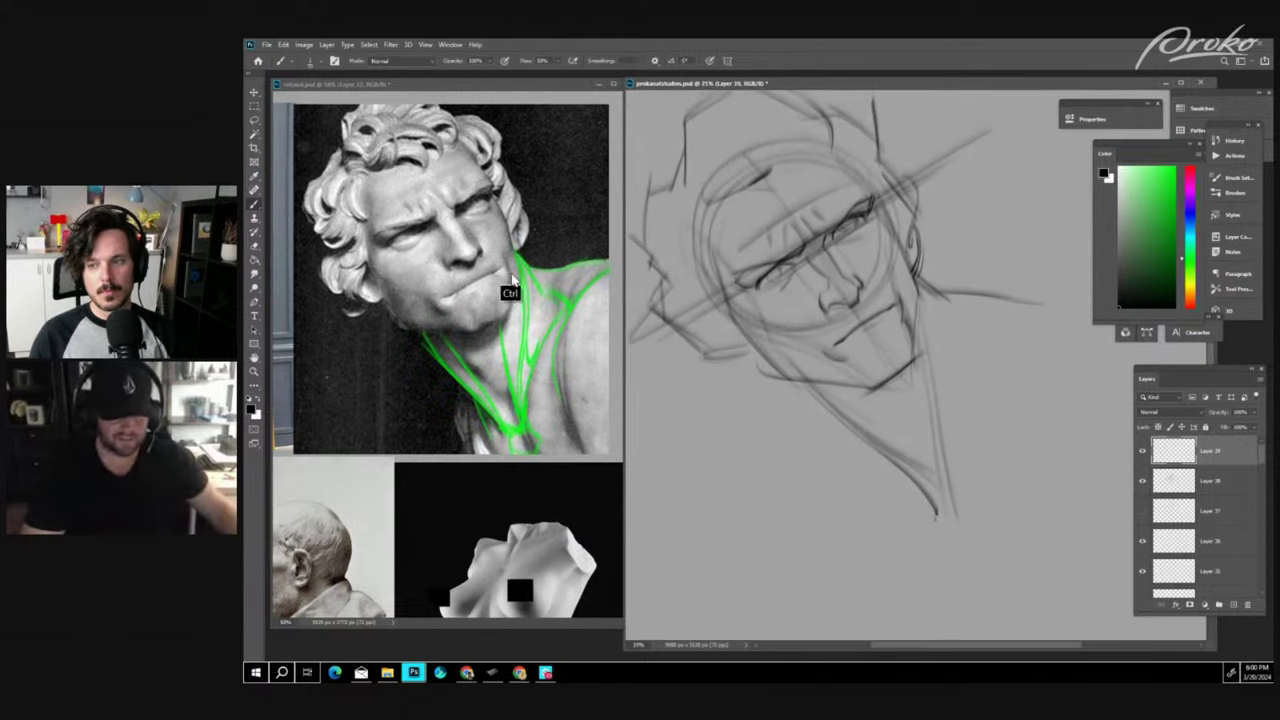
key("ctrl+minus")
left_click(510, 268)
key("ctrl+plus")
left_click_drag(475, 328, 559, 380)
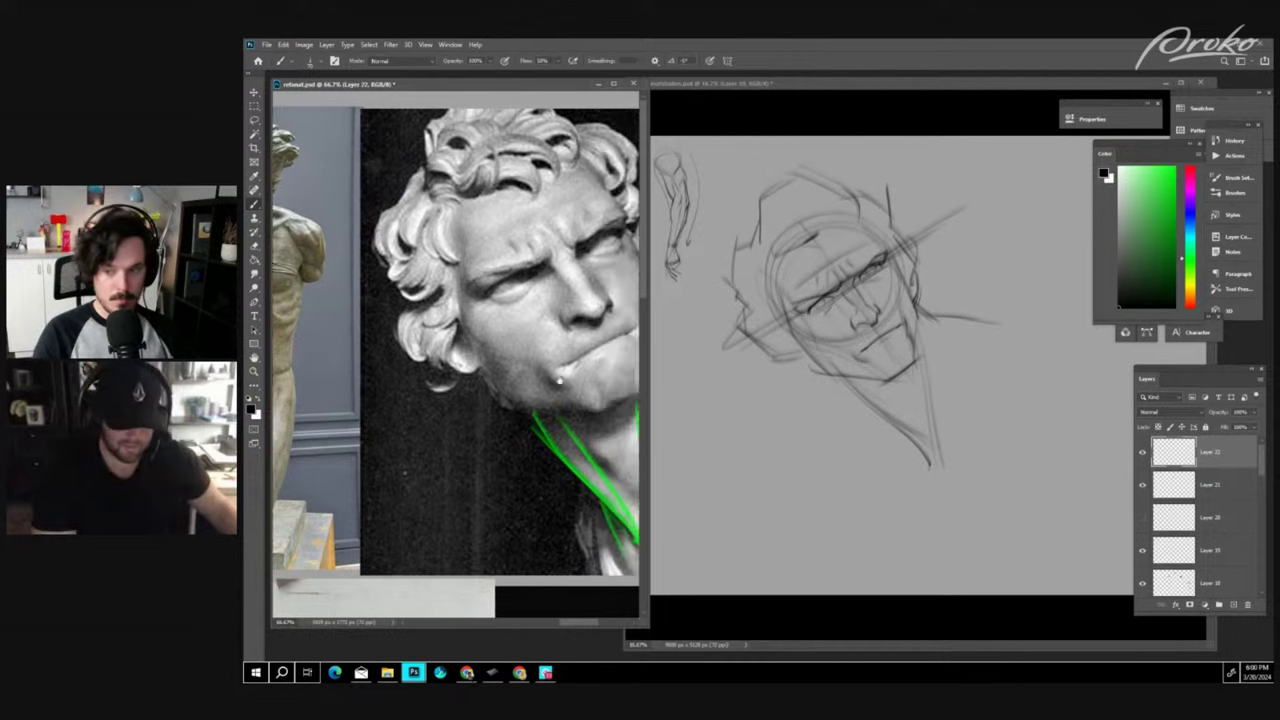
scroll(559, 380, "up", 3)
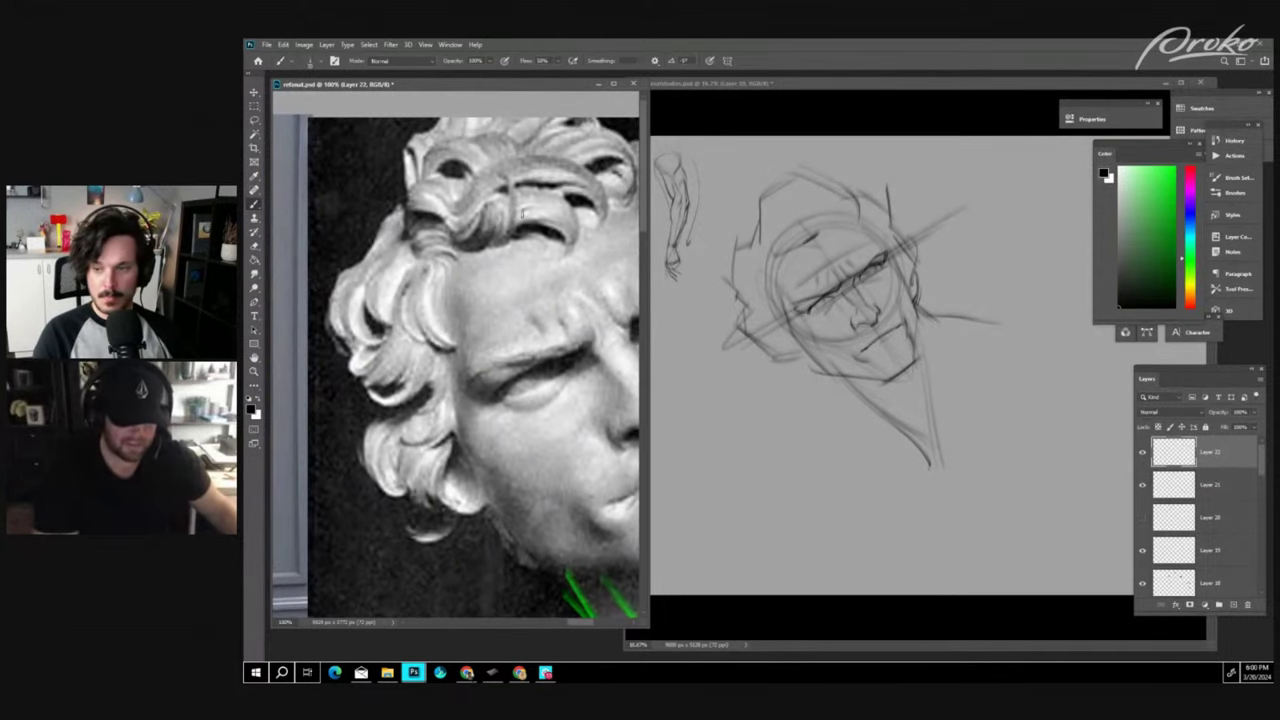
left_click_drag(562, 297, 525, 298)
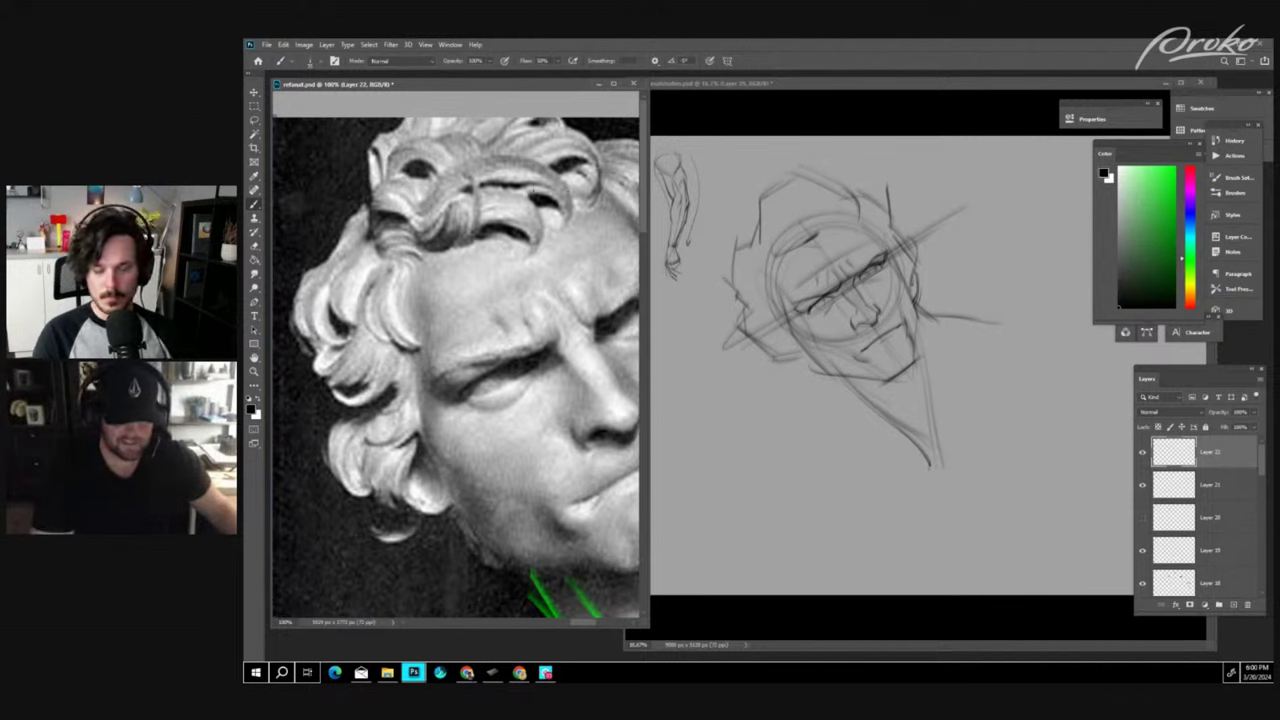
scroll(592, 244, "right", 2)
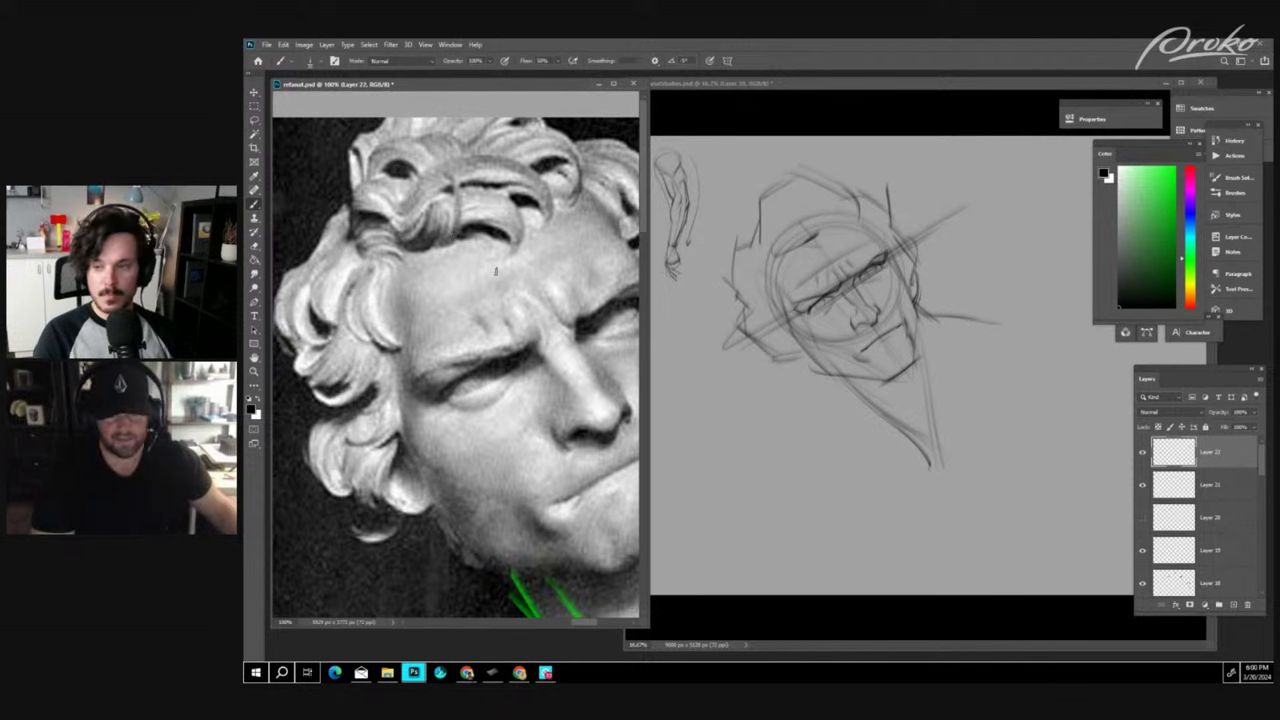
- Sketch the large curved locks on top of the head and the forelock curling down over the forehead
left_click(902, 324)
left_click_drag(893, 338, 867, 347)
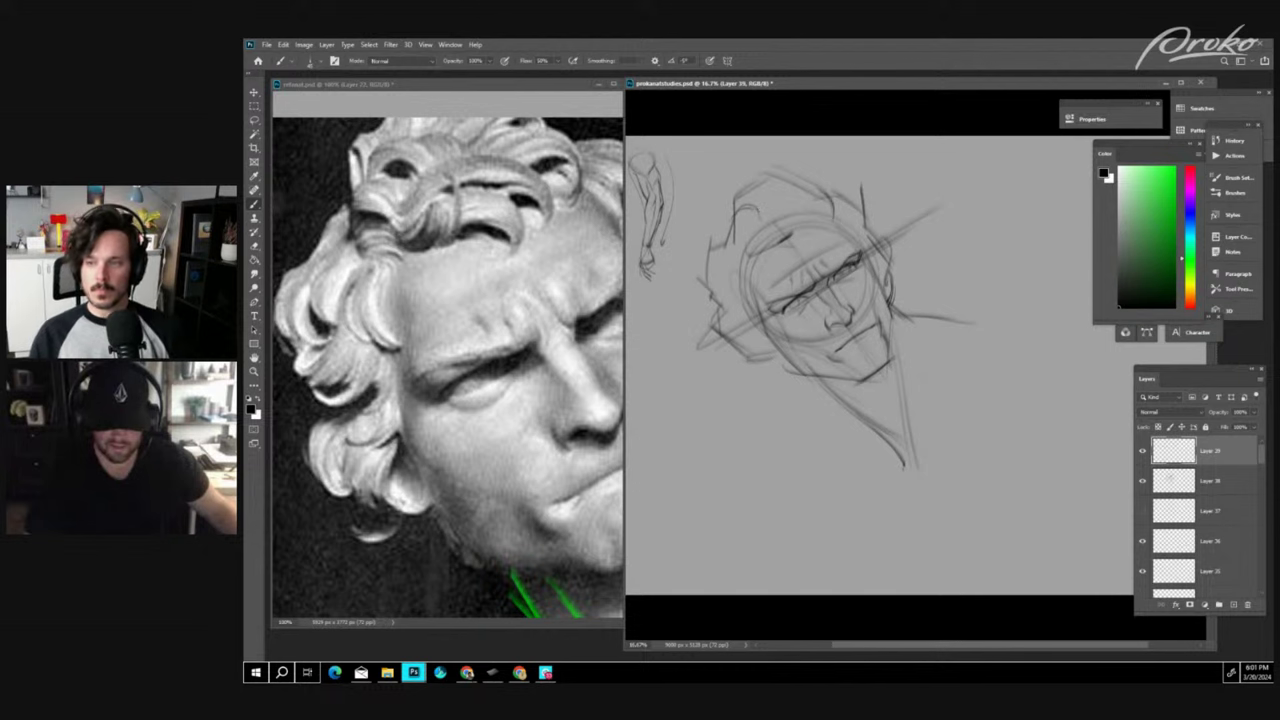
mouse_move(762, 210)
left_mouse_down()
mouse_move(794, 193)
mouse_move(820, 203)
mouse_move(830, 186)
left_mouse_up()
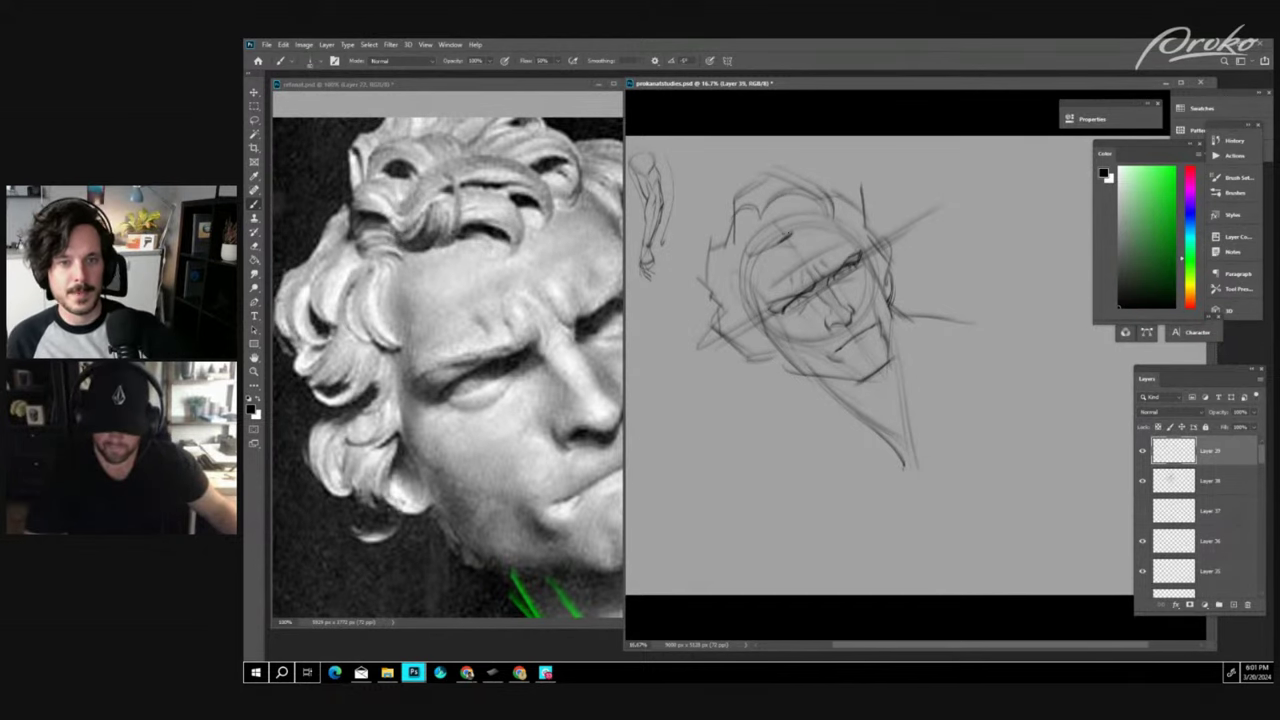
left_click_drag(782, 237, 810, 242)
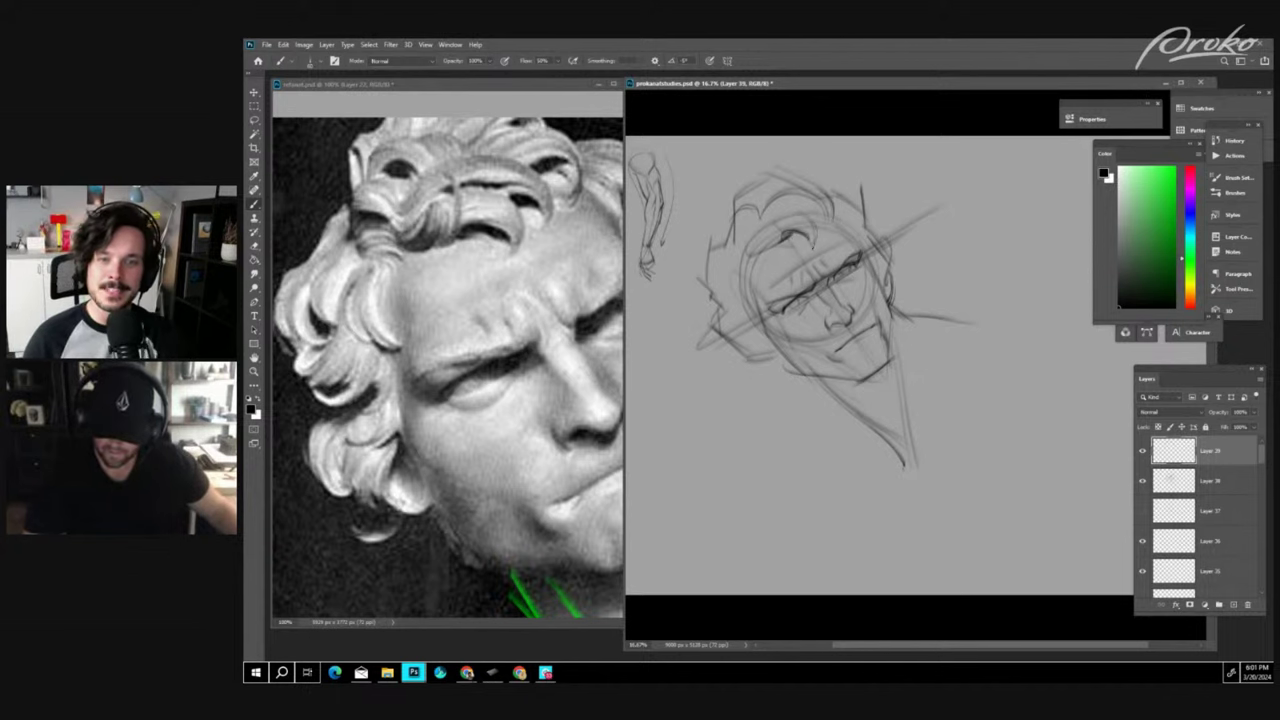
left_click_drag(830, 220, 815, 242)
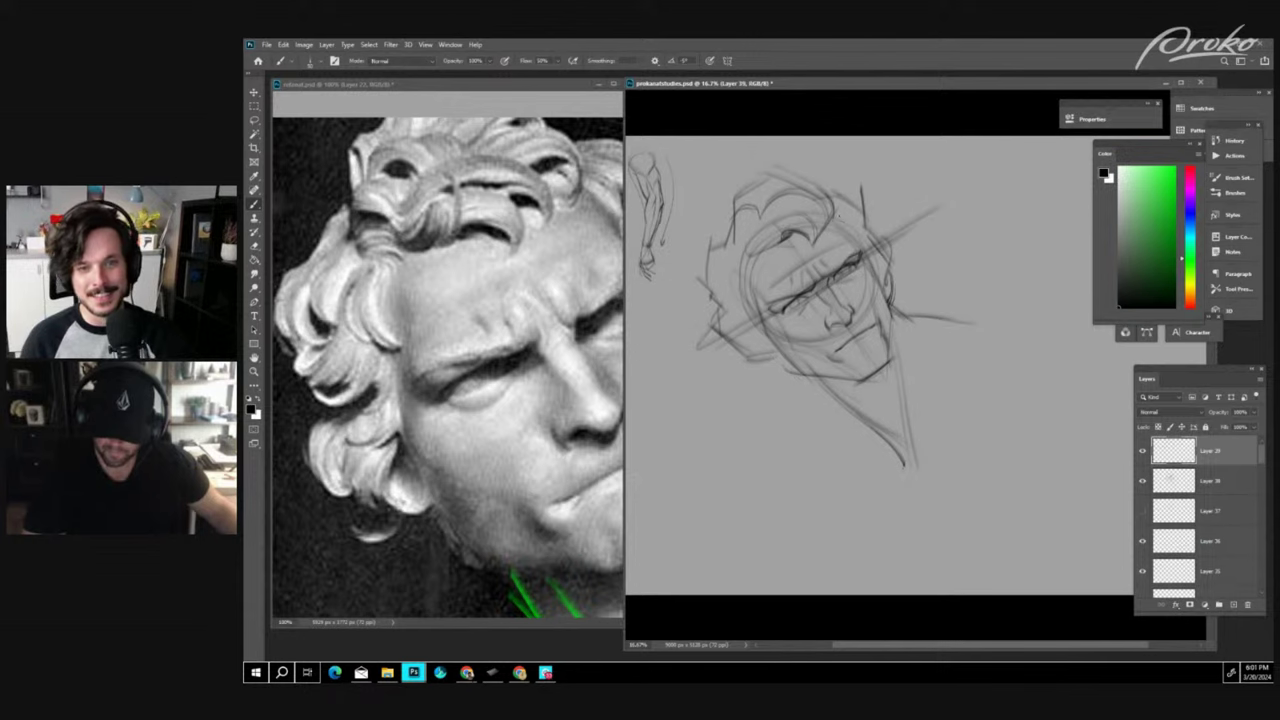
- Draw the curls at the near temple and the outer side locks, checking them against the whole reference head
left_click(586, 320)
key("ctrl+minus")
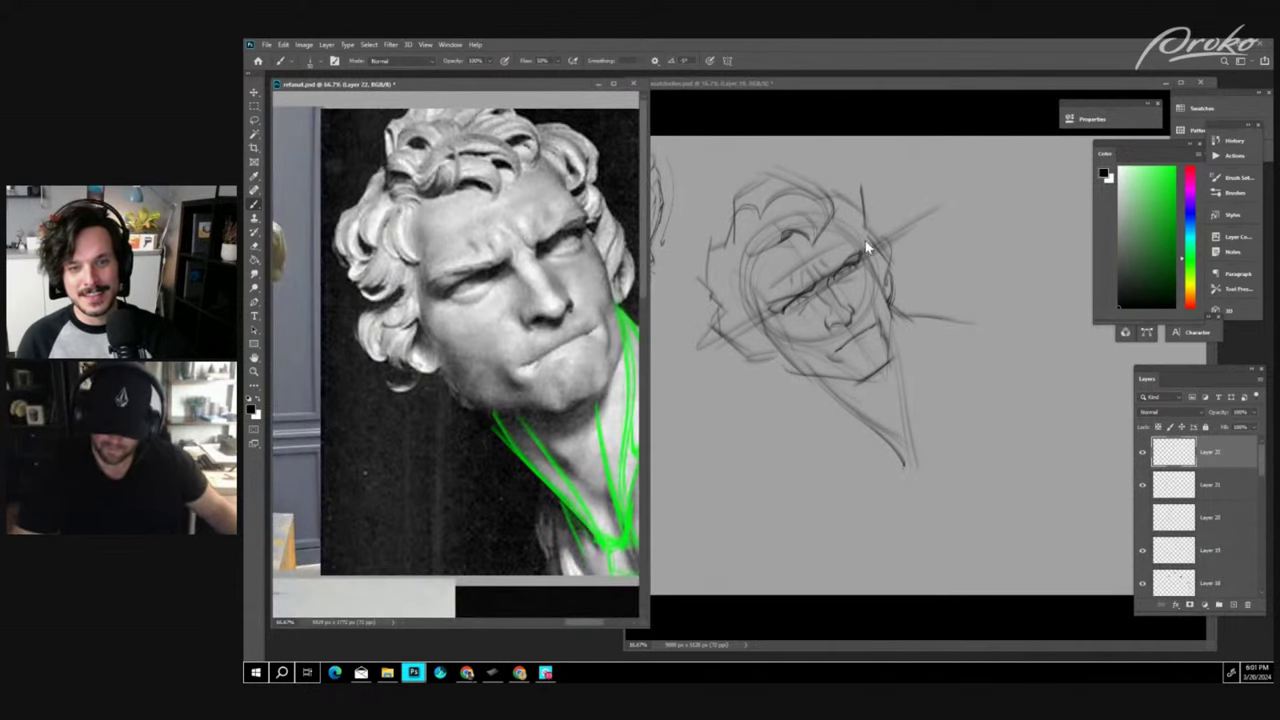
key("ctrl+Tab")
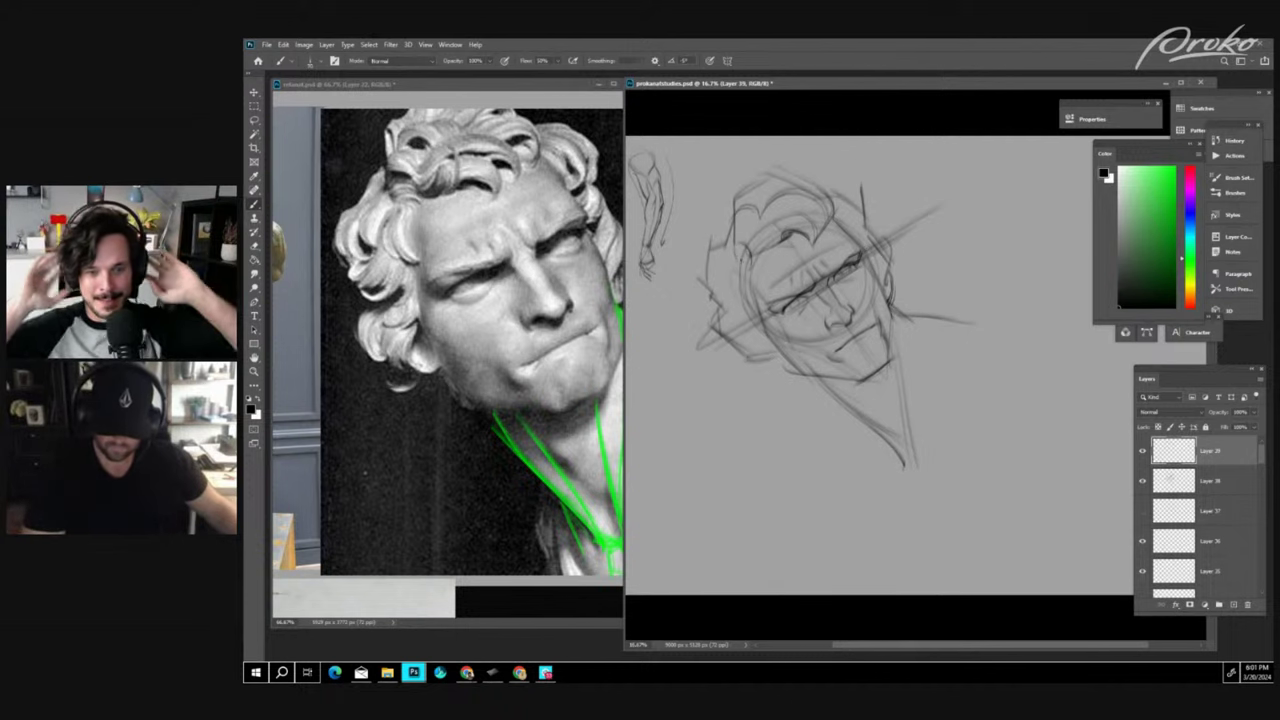
mouse_move(735, 257)
left_mouse_down()
mouse_move(742, 291)
mouse_move(762, 302)
left_mouse_up()
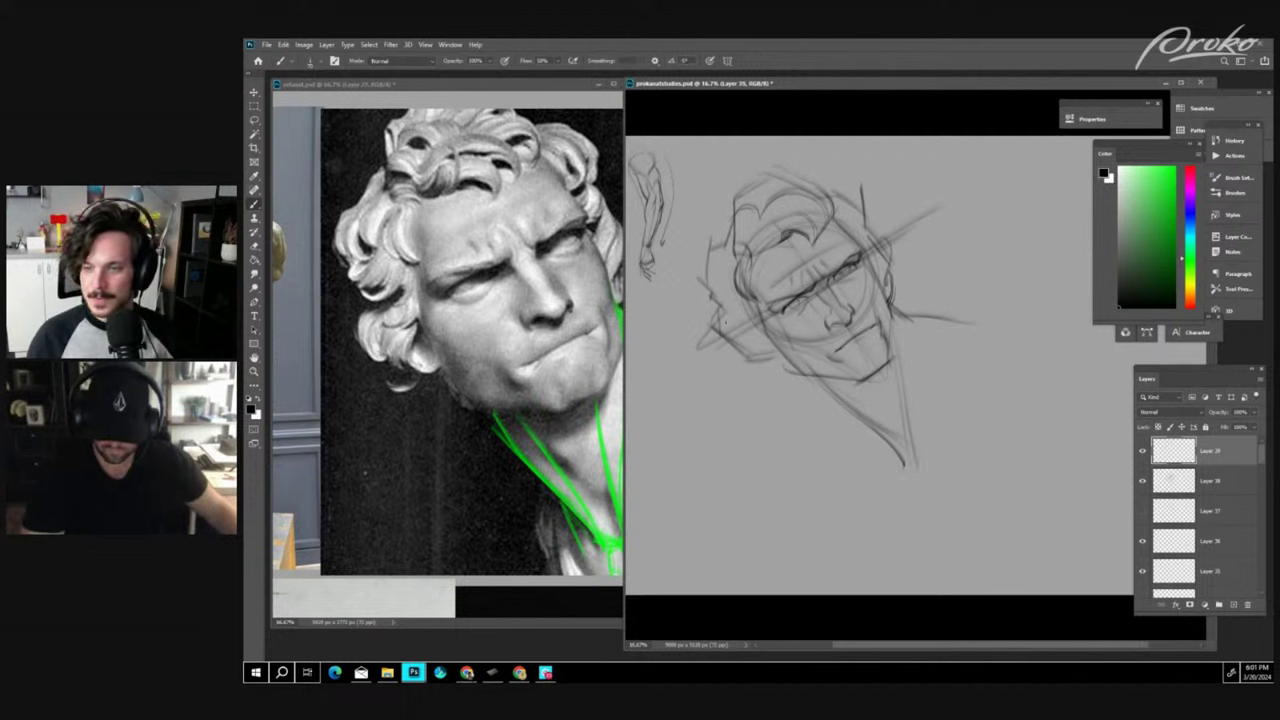
left_click_drag(721, 310, 750, 317)
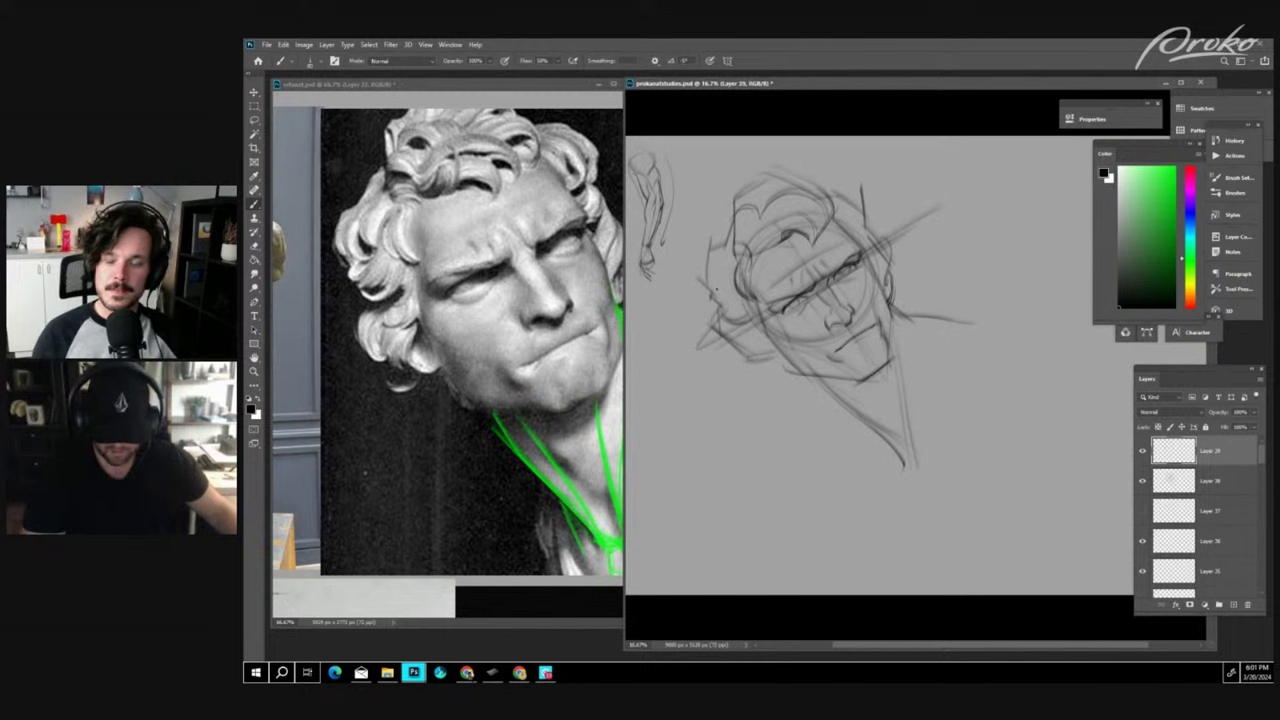
left_click_drag(716, 296, 732, 278)
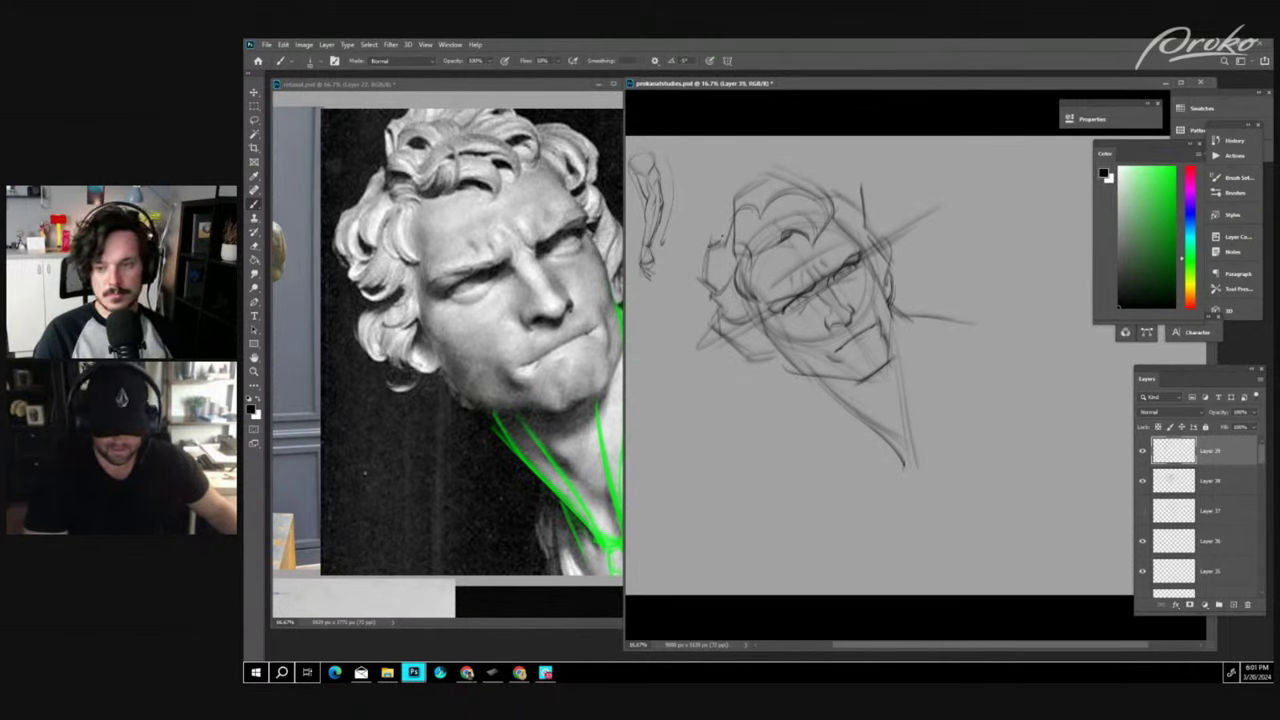
left_click_drag(720, 245, 731, 218)
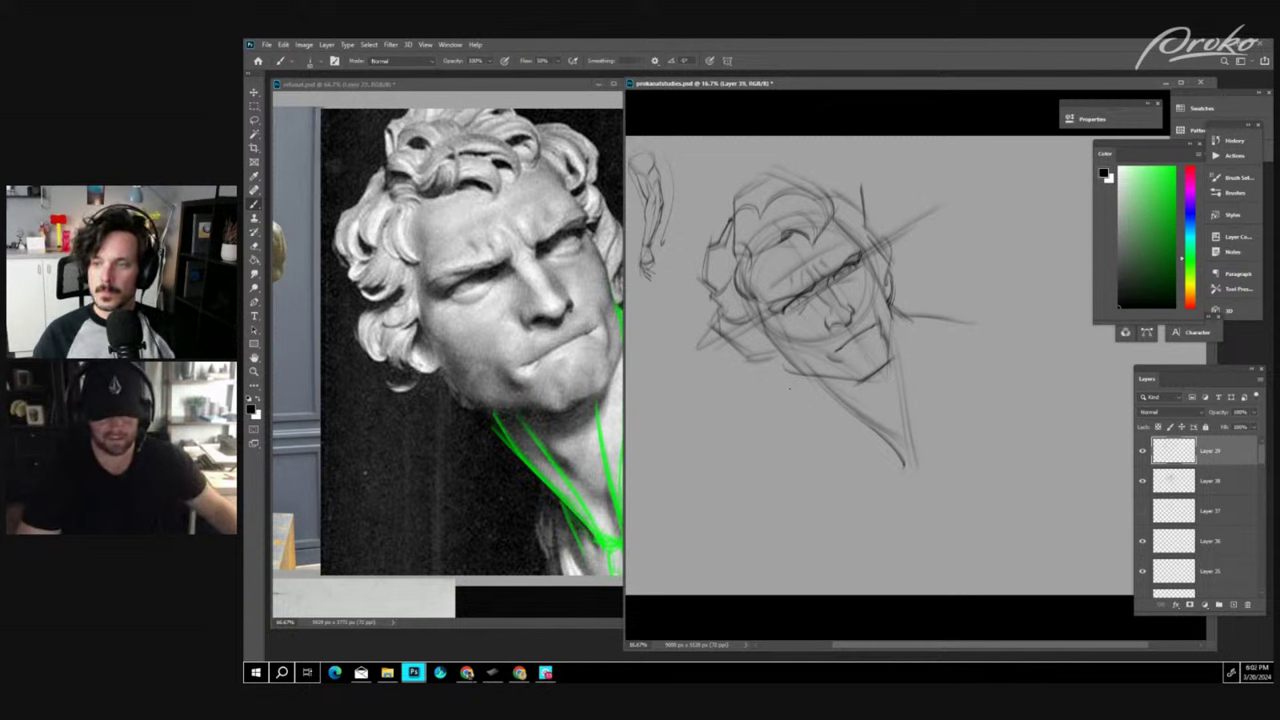
- Sketch the lower side curls and the shadow strokes beneath the jaw, checking them against the reference's head and traced neck
left_click_drag(877, 346, 892, 346)
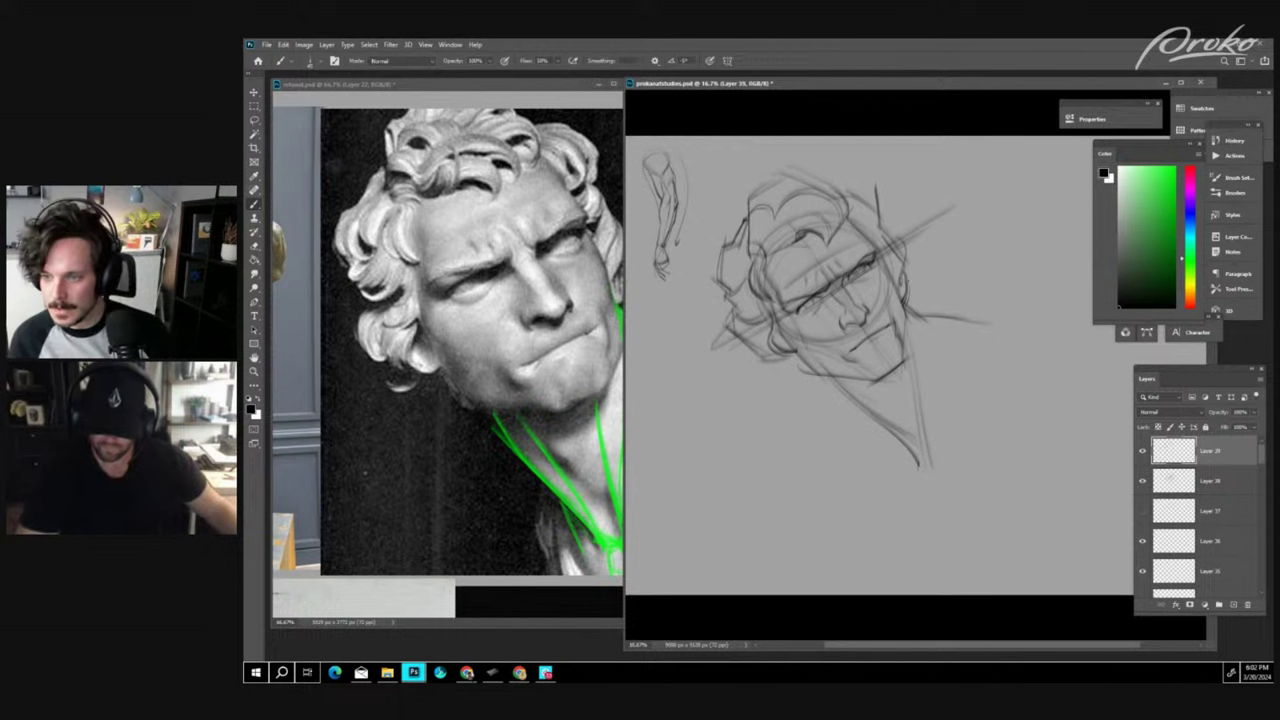
left_click(585, 370)
key("ctrl+minus")
left_click_drag(583, 415, 580, 441)
key("ctrl+plus")
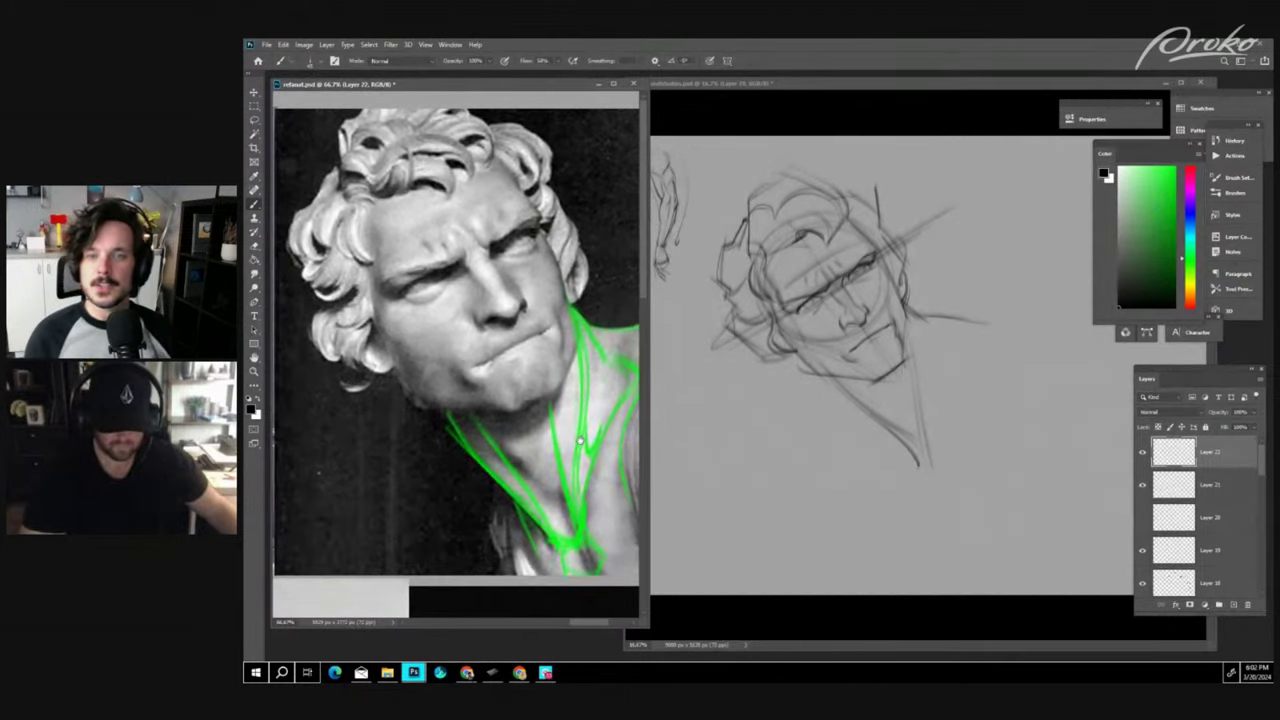
left_click(927, 303)
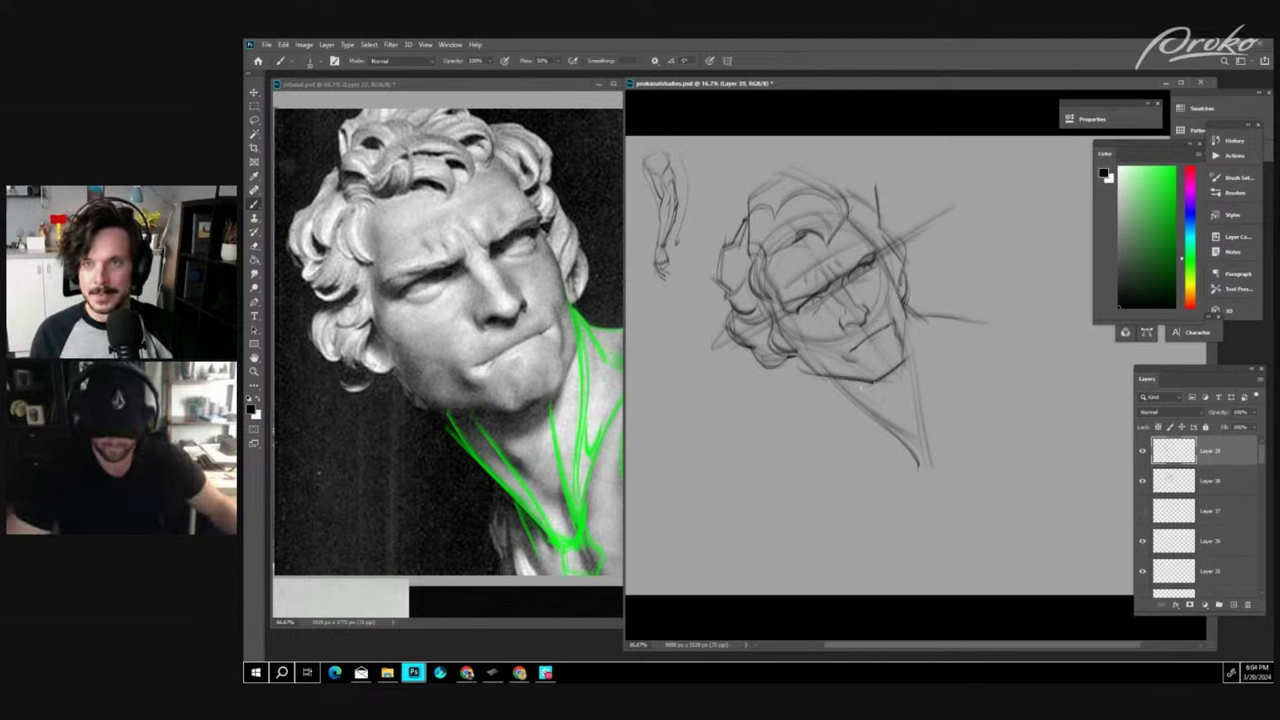
mouse_move(878, 396)
left_mouse_down()
mouse_move(897, 415)
mouse_move(908, 362)
mouse_move(876, 393)
mouse_move(830, 378)
mouse_move(878, 409)
mouse_move(861, 407)
left_mouse_up()
left_click_drag(906, 488, 906, 504)
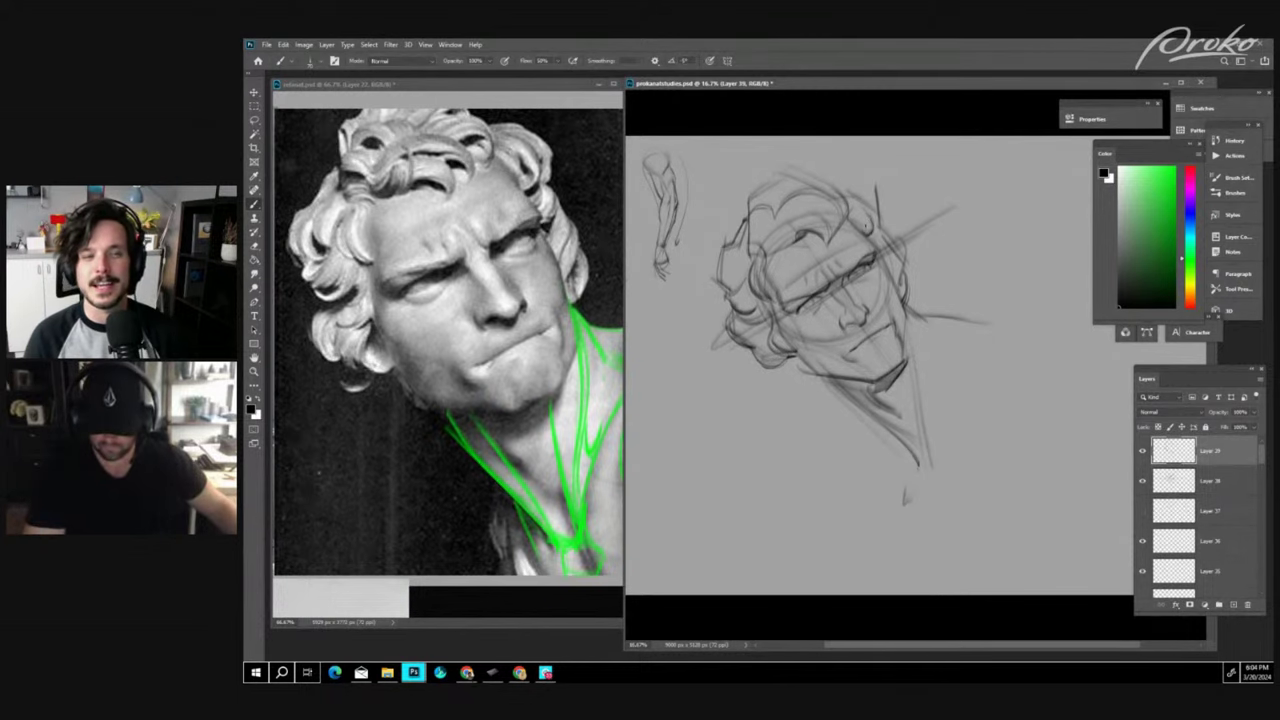
- Draw the far-temple curls and extra forelock strands, and firm up the far contour of the jaw
mouse_move(855, 212)
left_mouse_down()
mouse_move(867, 230)
mouse_move(850, 231)
mouse_move(868, 197)
mouse_move(889, 255)
left_mouse_up()
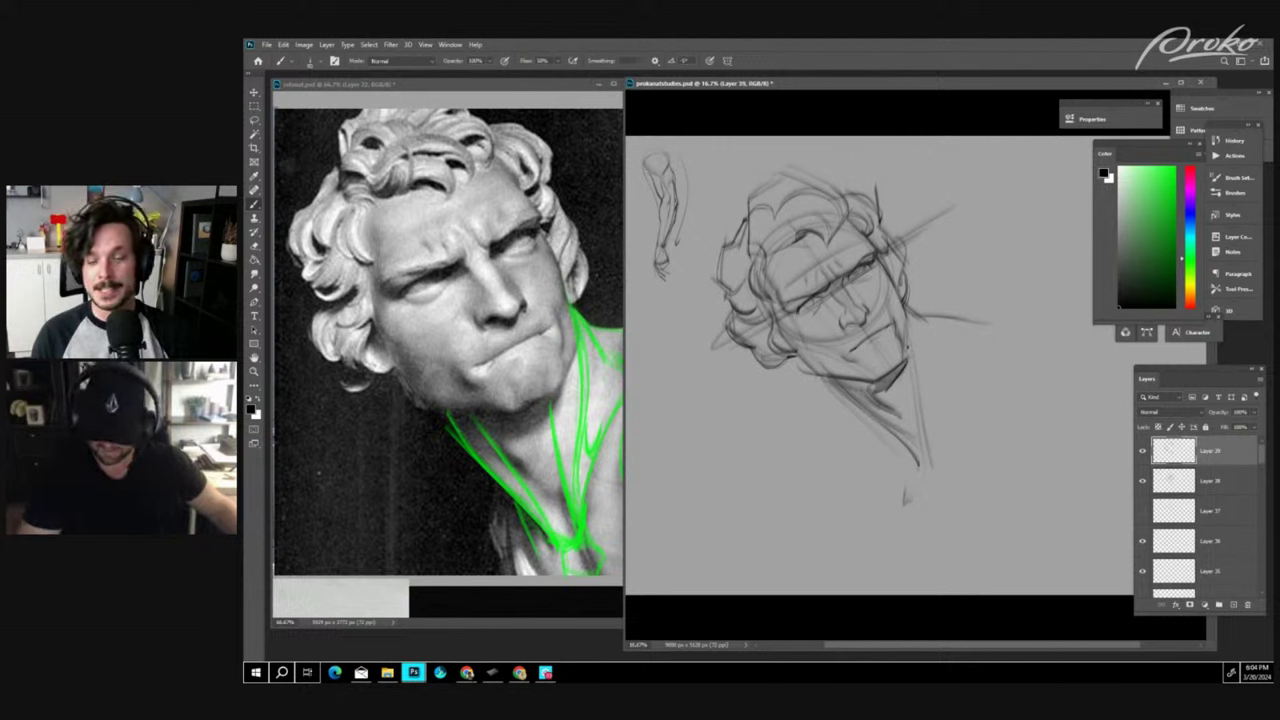
left_click_drag(909, 327, 907, 363)
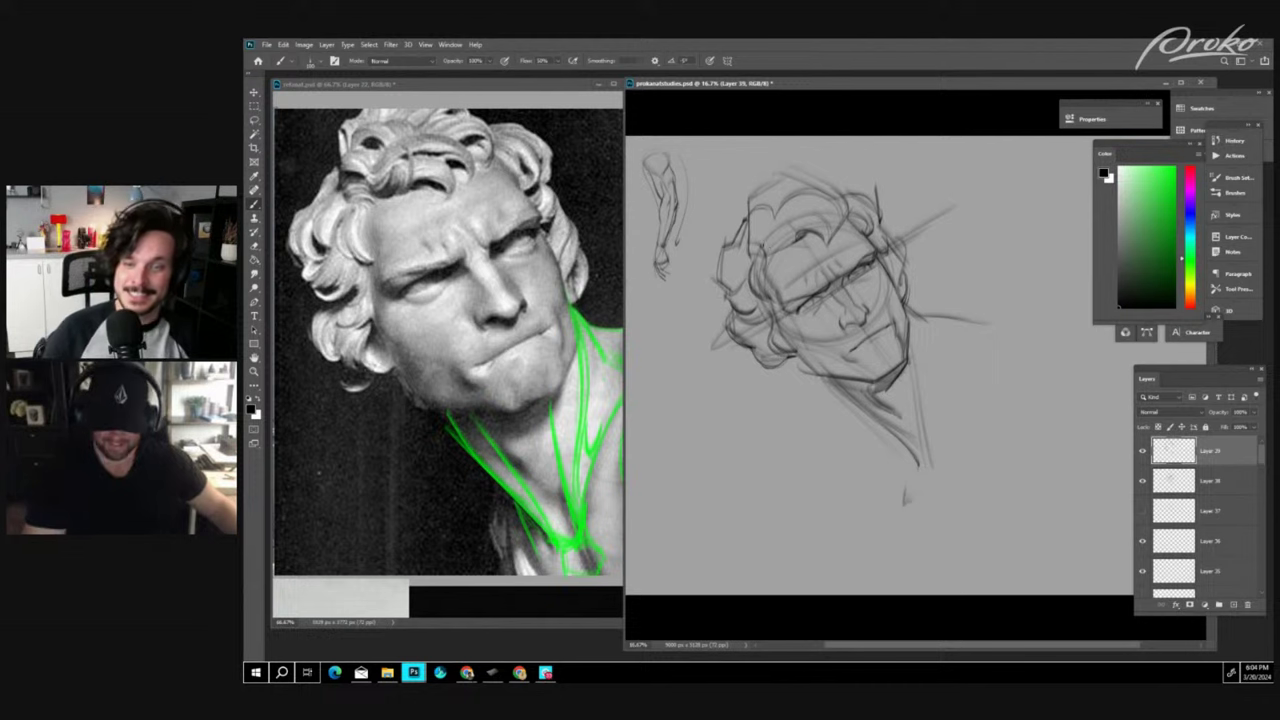
mouse_move(782, 217)
left_mouse_down()
mouse_move(772, 248)
mouse_move(813, 207)
mouse_move(824, 244)
mouse_move(838, 230)
left_mouse_up()
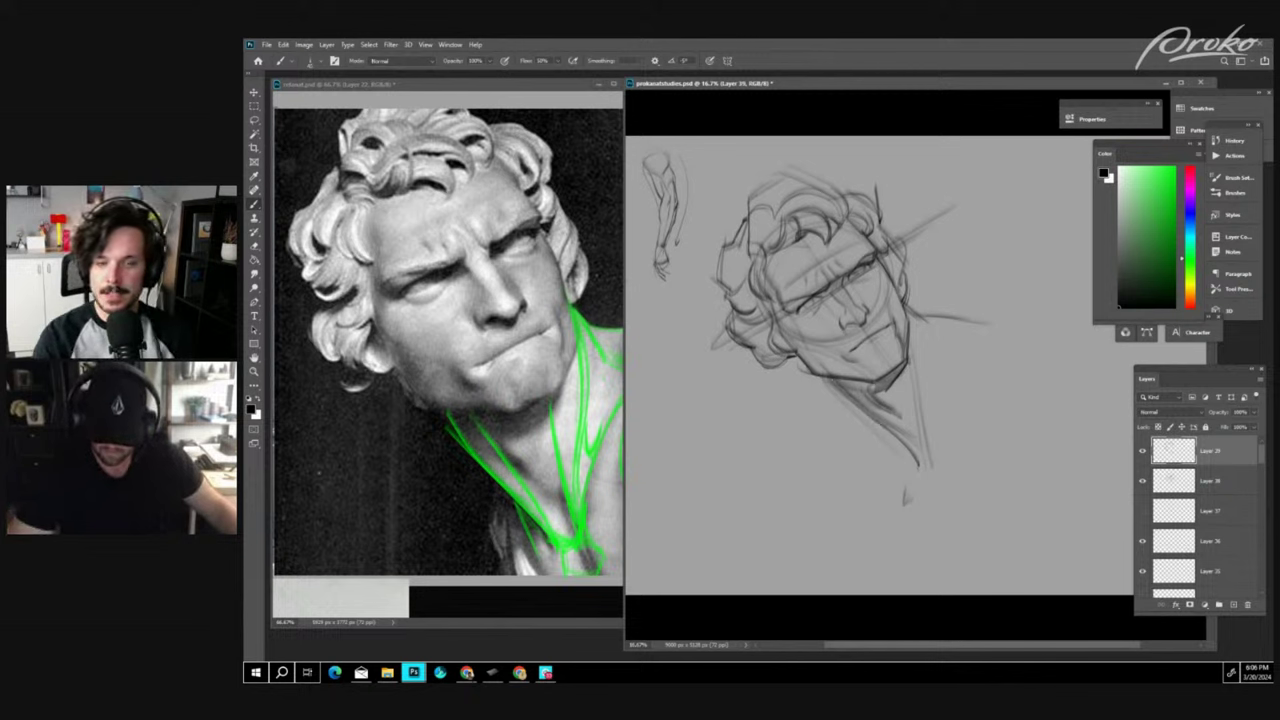
- Sketch the neck muscles, collarbone and shoulder lines around the pit of the neck, and define the near cheek and nose base
left_click_drag(882, 444, 917, 467)
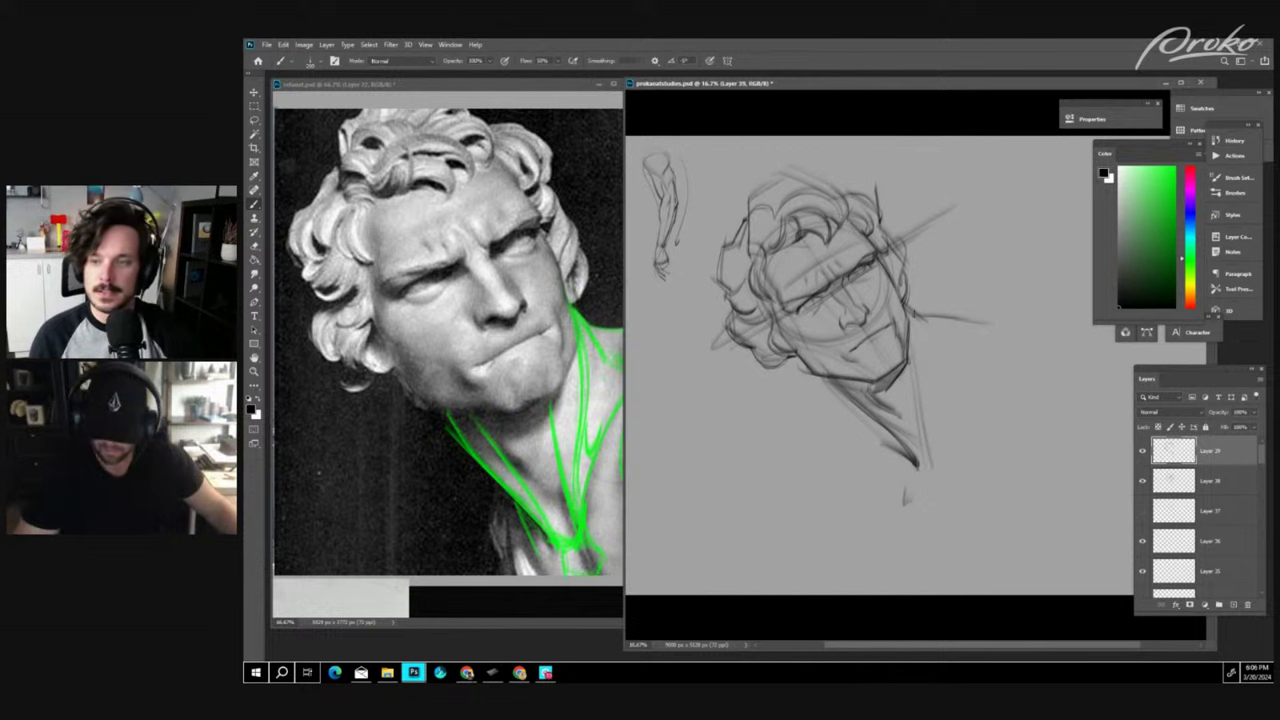
left_click_drag(918, 316, 962, 356)
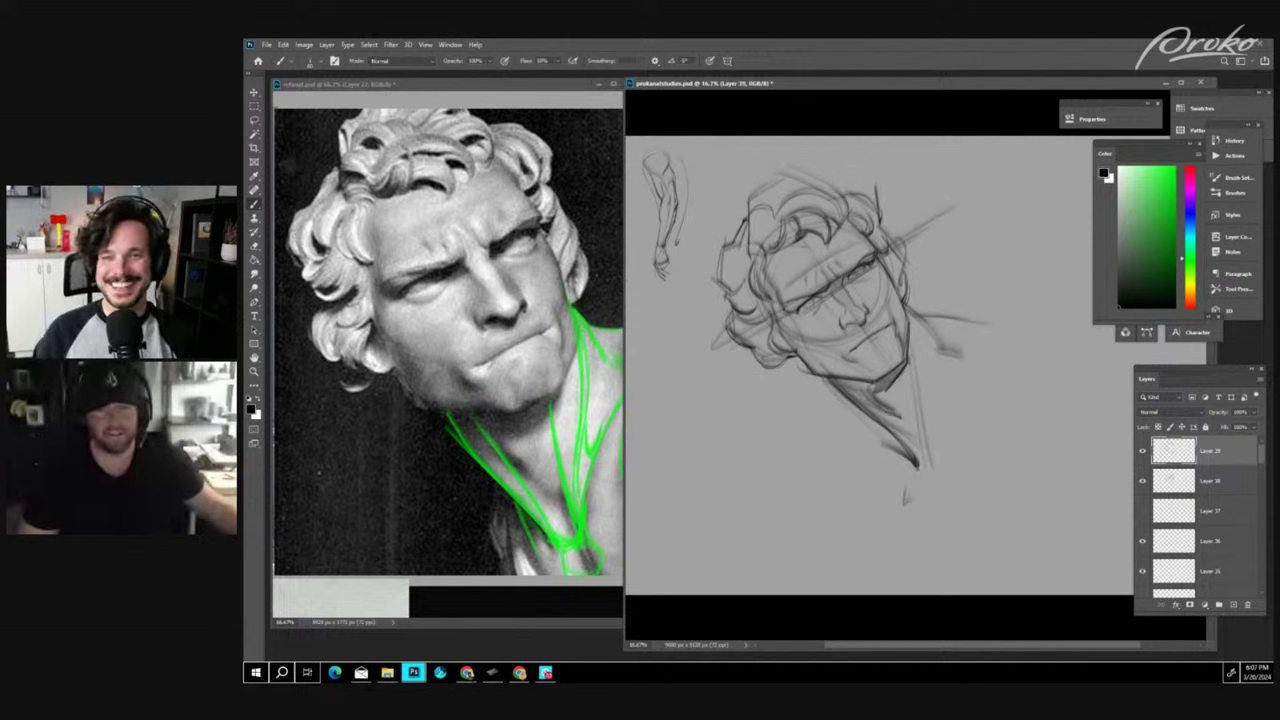
left_click_drag(902, 420, 920, 444)
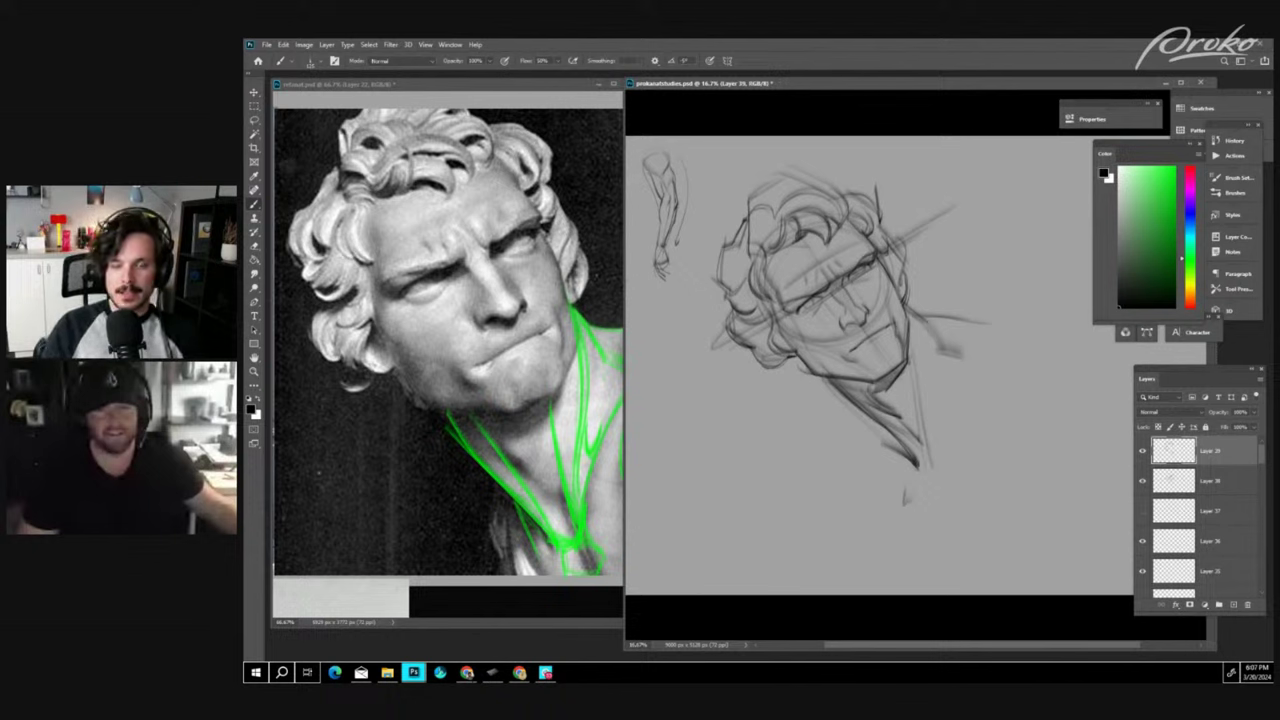
mouse_move(867, 419)
left_mouse_down()
mouse_move(853, 463)
mouse_move(861, 439)
mouse_move(933, 468)
mouse_move(990, 344)
mouse_move(940, 428)
left_mouse_up()
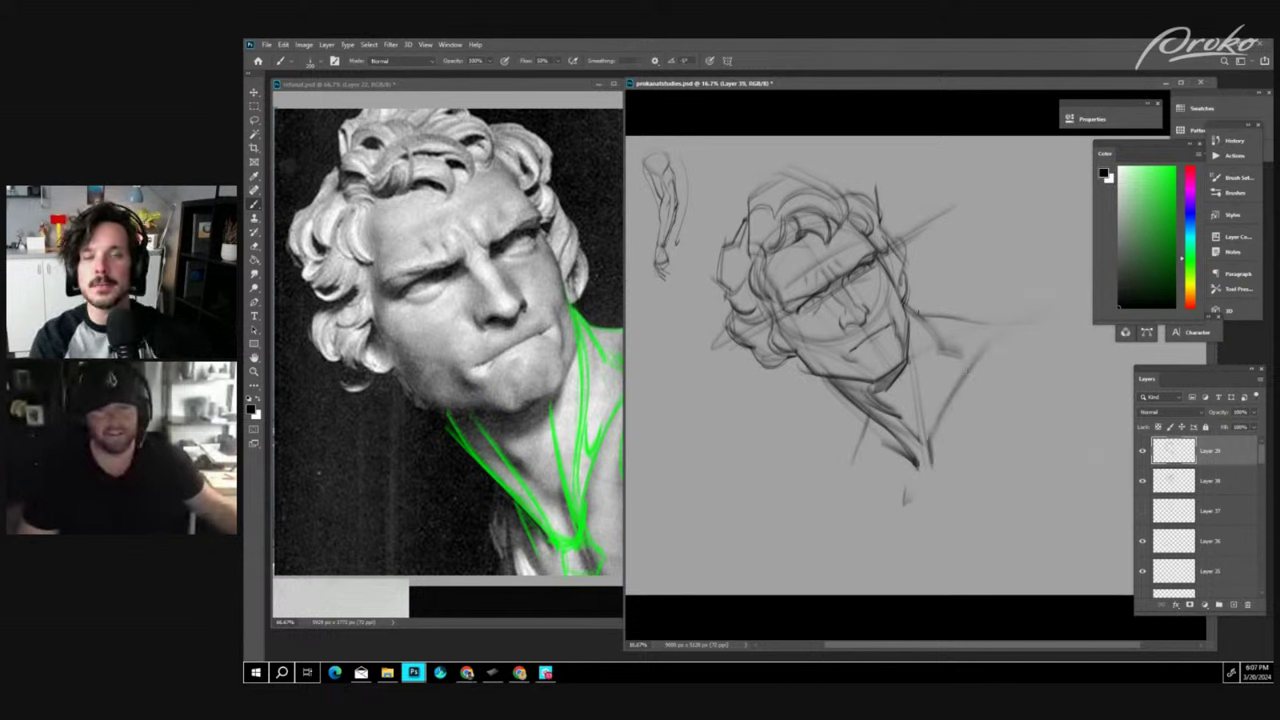
left_click_drag(918, 318, 1006, 296)
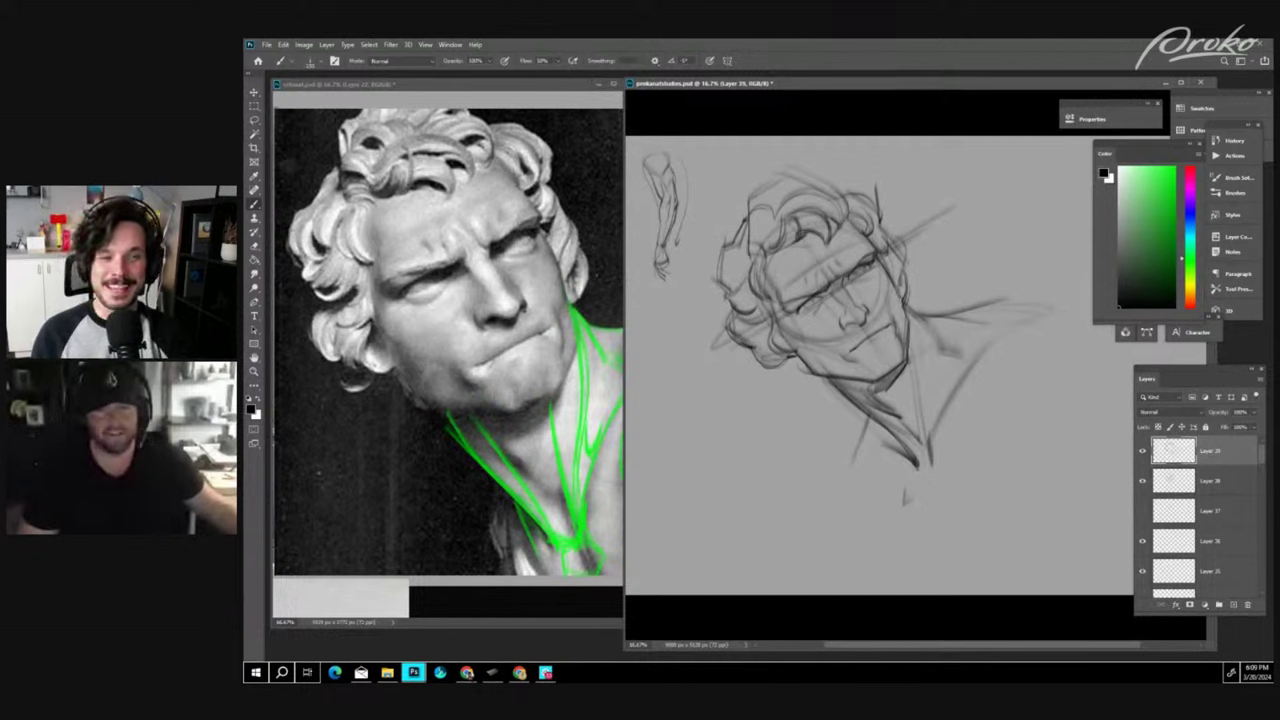
left_click_drag(914, 322, 931, 396)
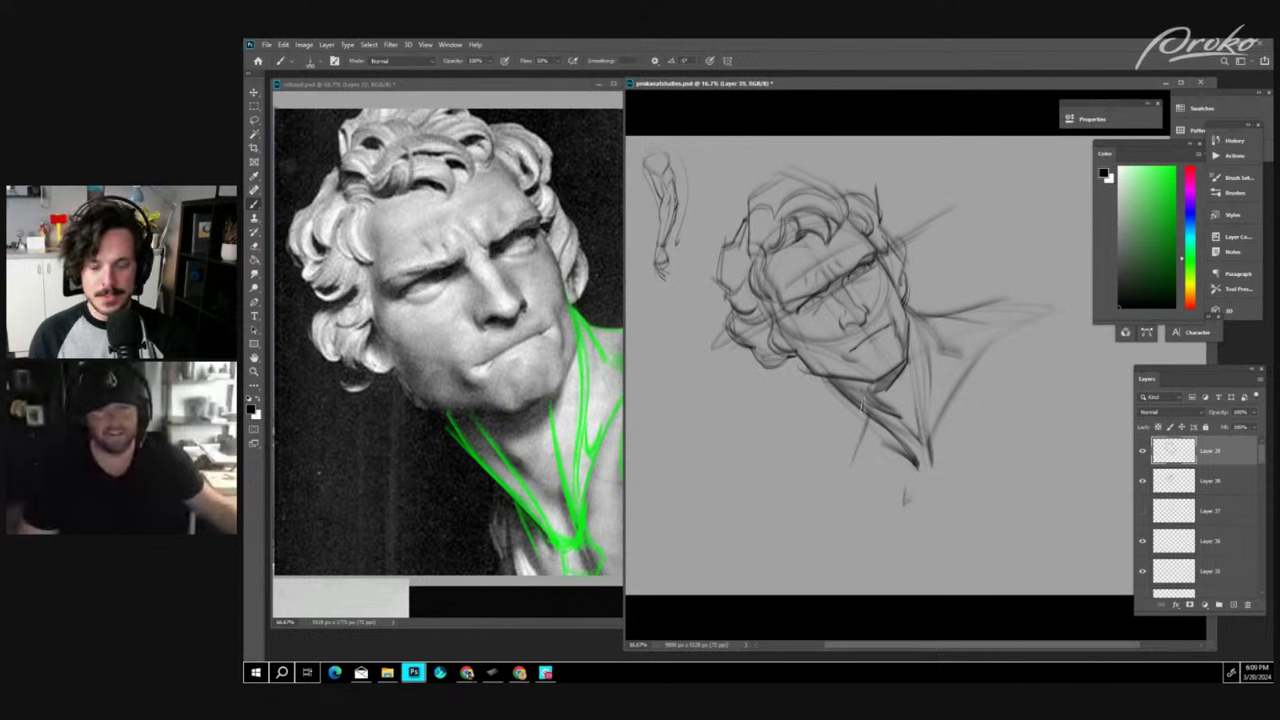
left_click_drag(858, 408, 841, 443)
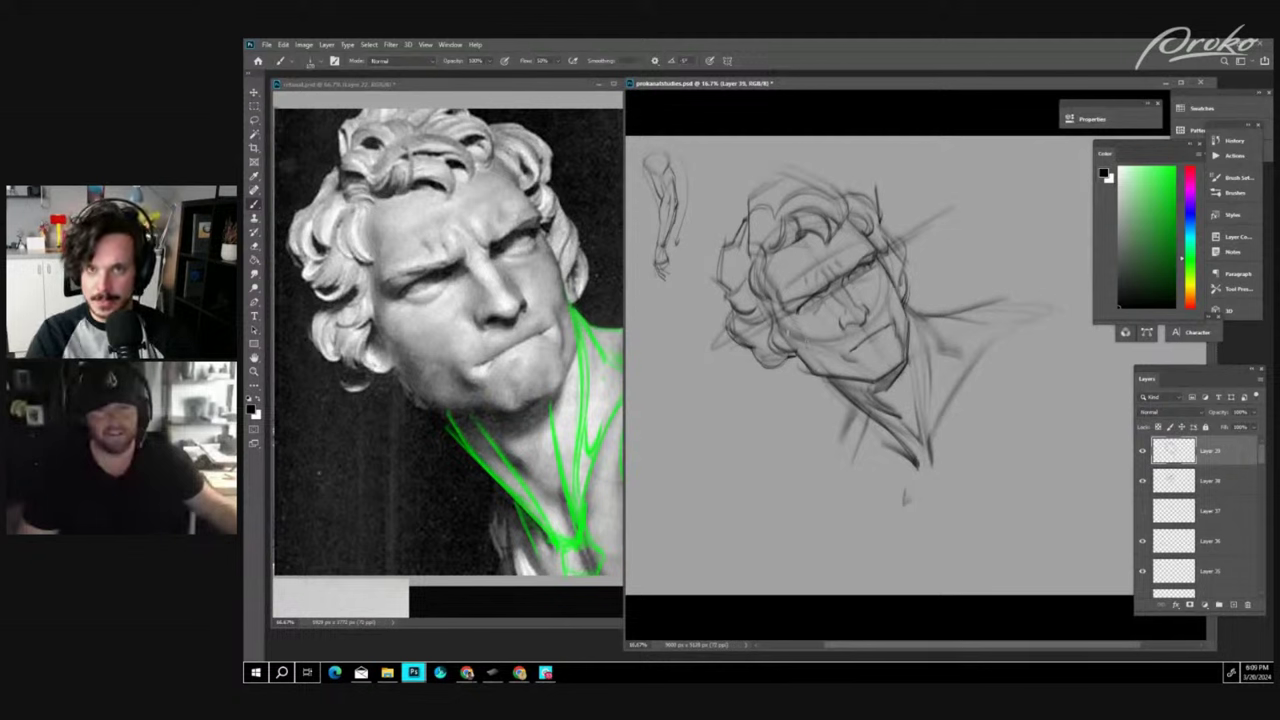
left_click_drag(798, 344, 856, 366)
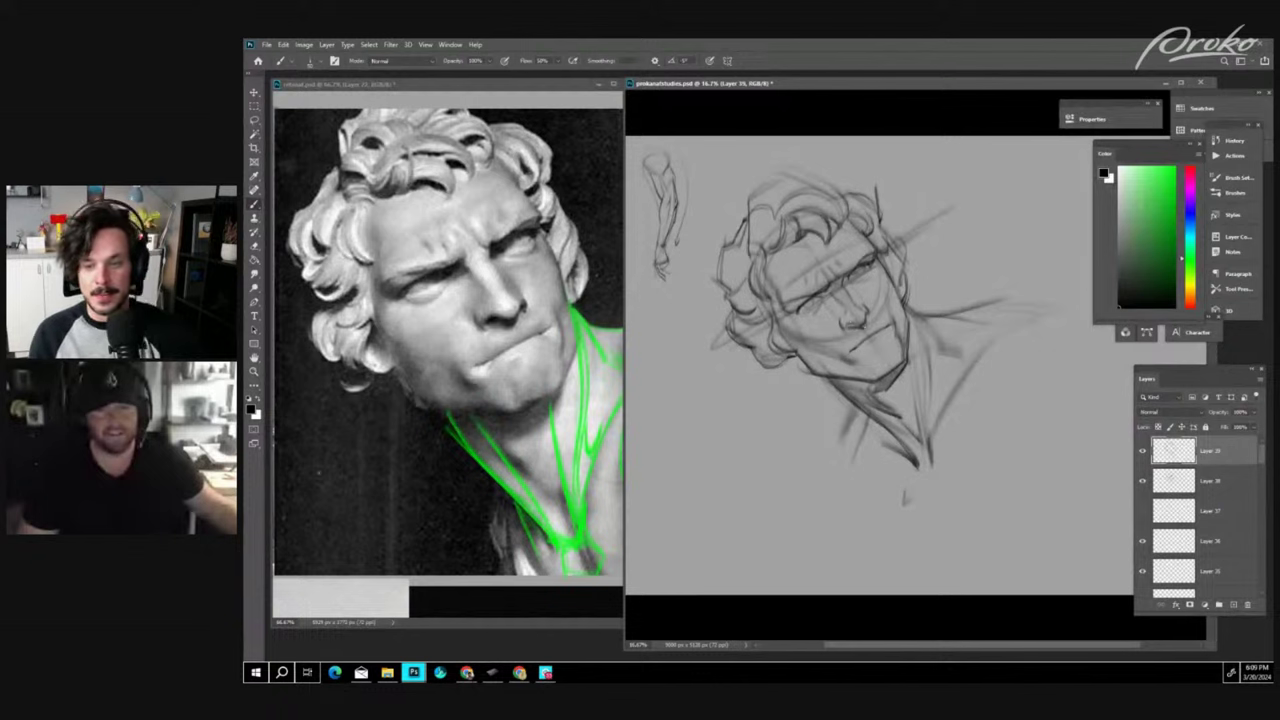
left_click_drag(846, 324, 860, 330)
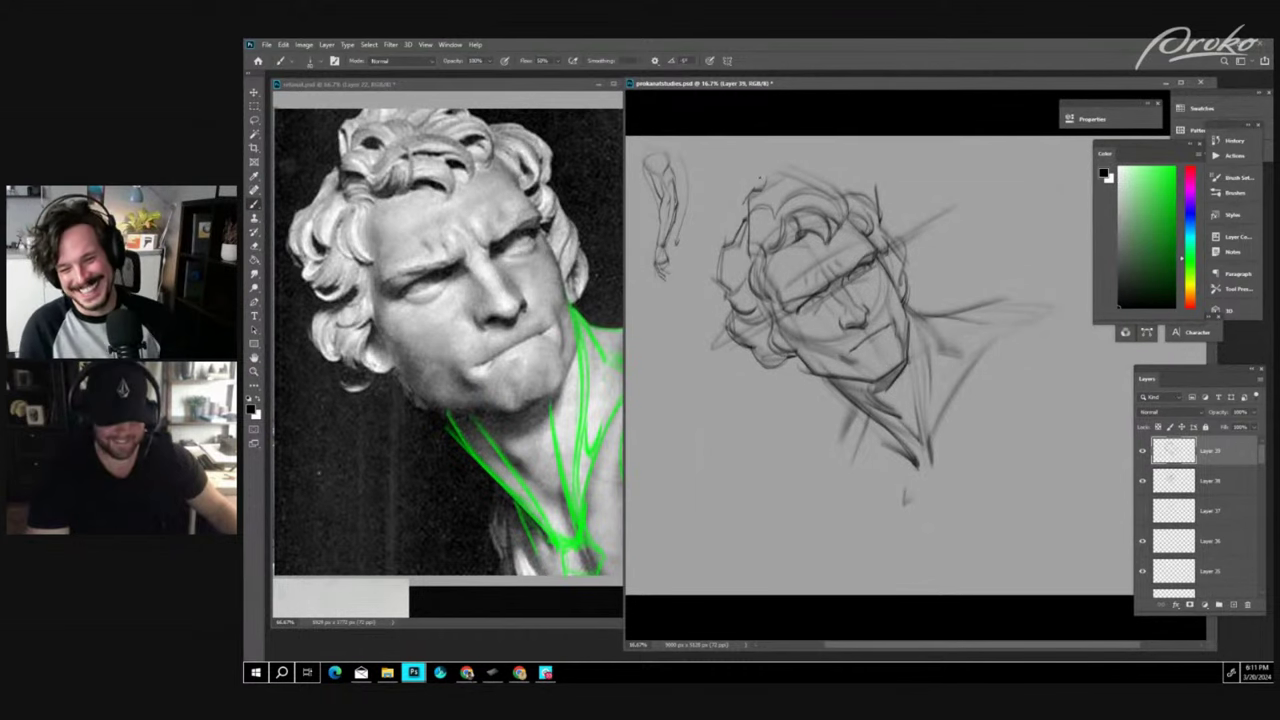
- Draw looping curls over the crown and near side of the hair, and extend the chest's centre line below the pit of the neck
left_click_drag(759, 181, 803, 162)
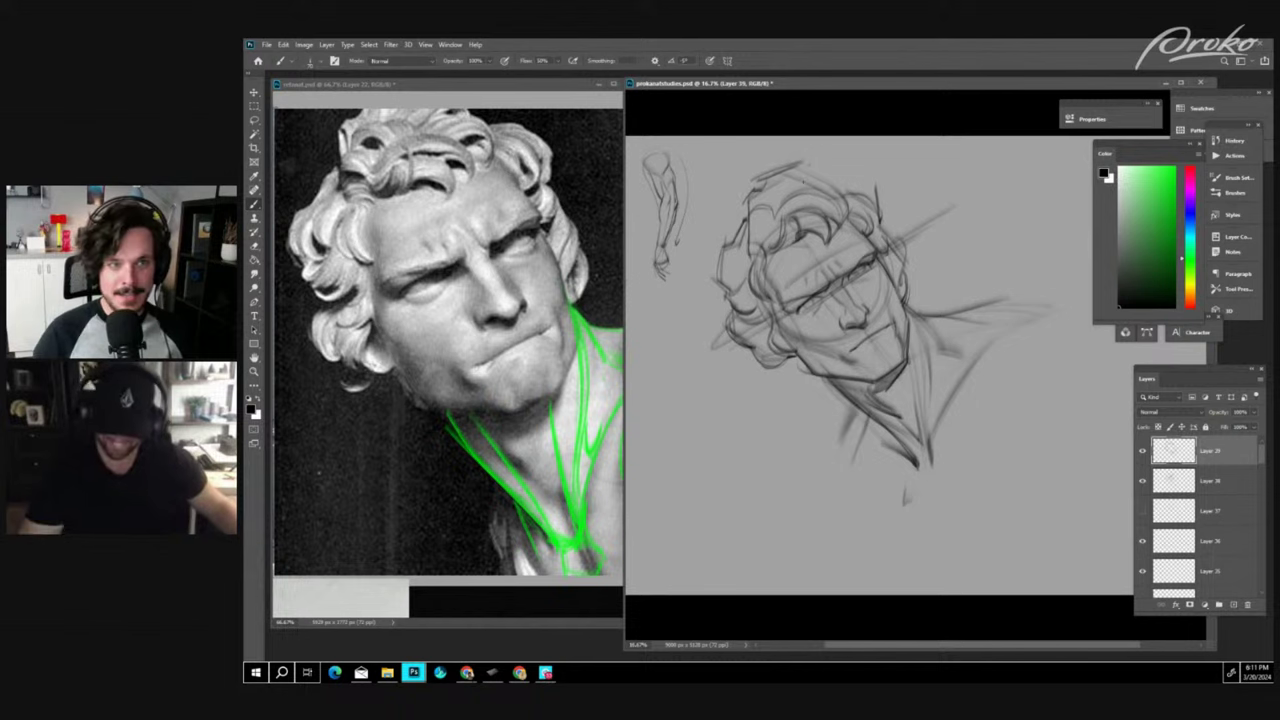
left_click_drag(802, 169, 837, 198)
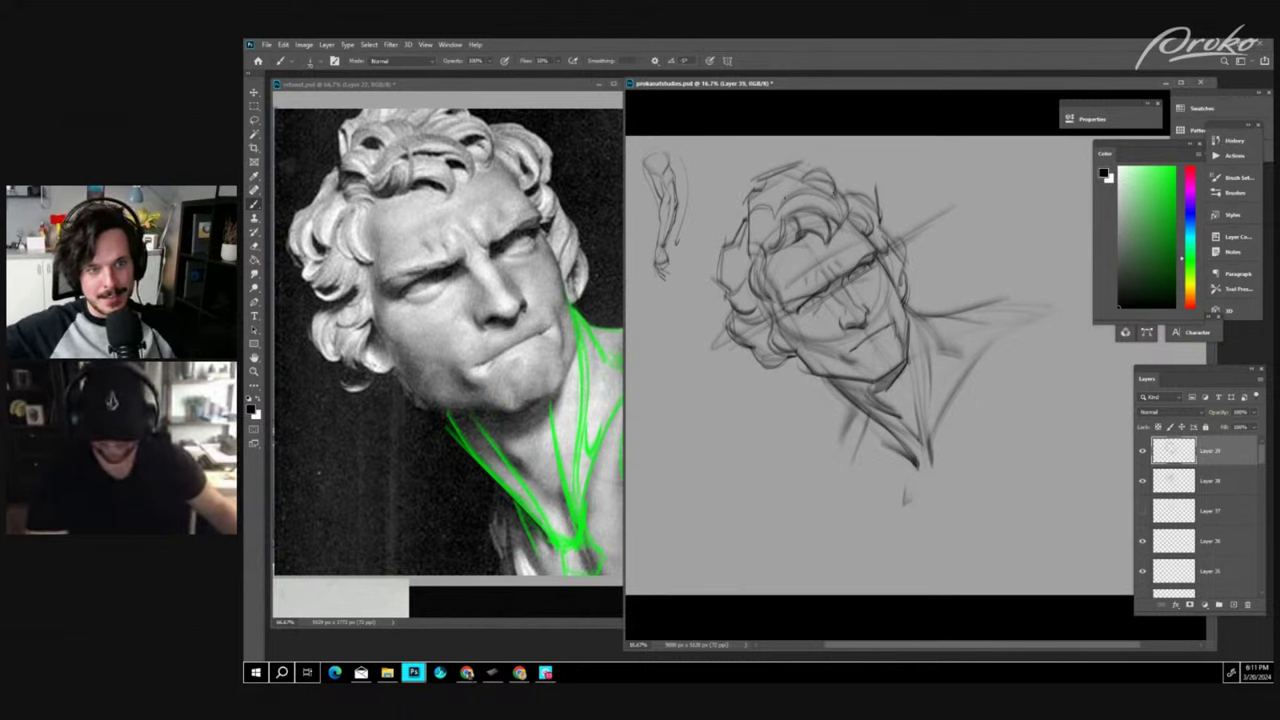
mouse_move(757, 199)
left_mouse_down()
mouse_move(790, 186)
mouse_move(794, 199)
left_mouse_up()
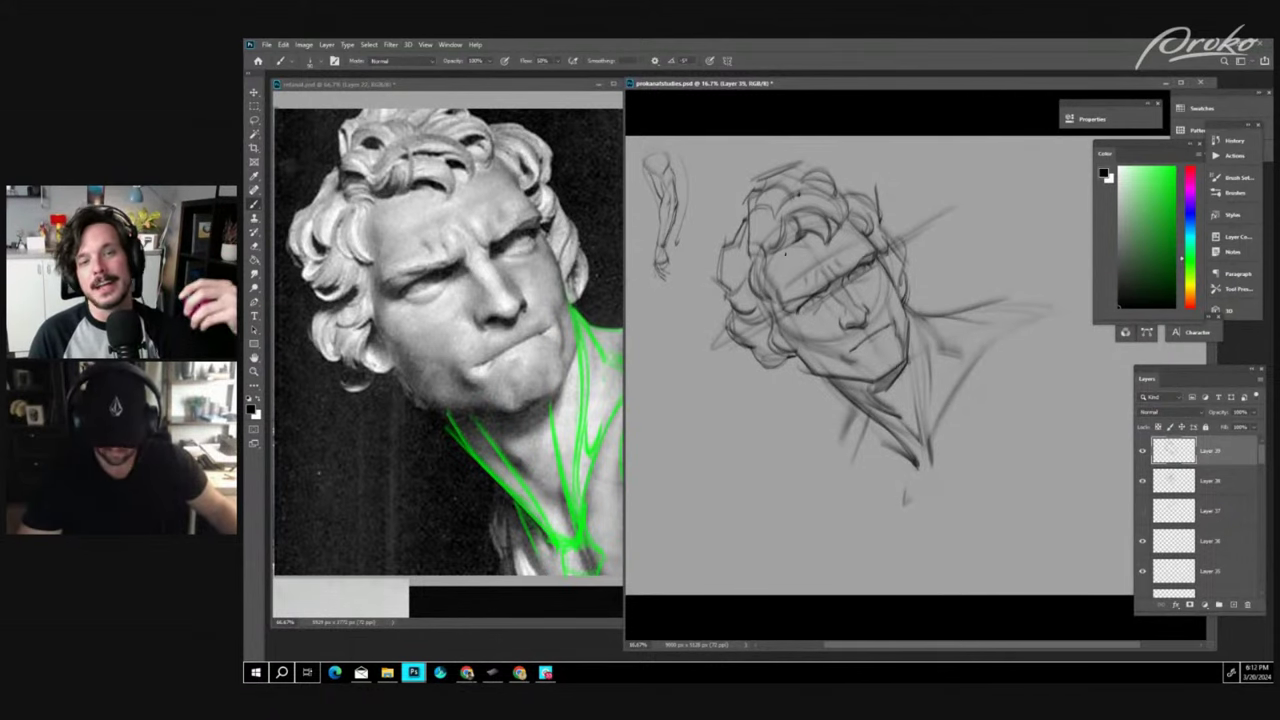
left_click_drag(740, 242, 742, 275)
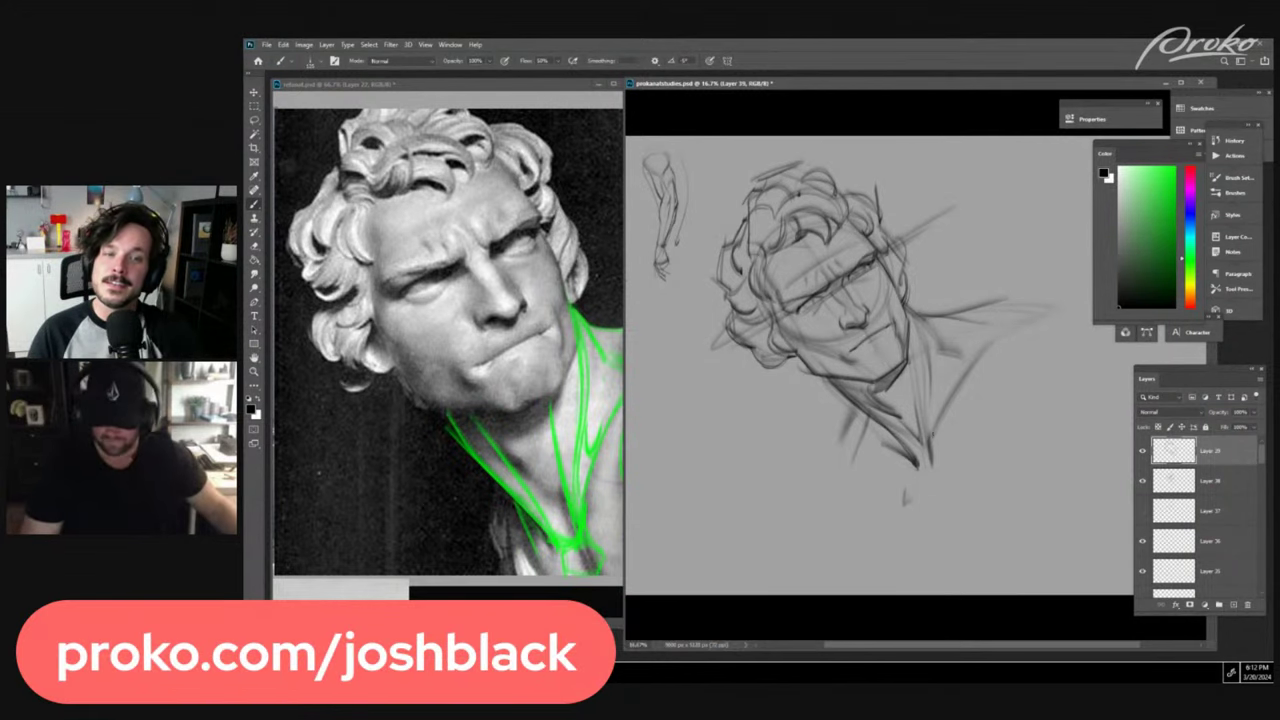
left_click_drag(928, 440, 953, 522)
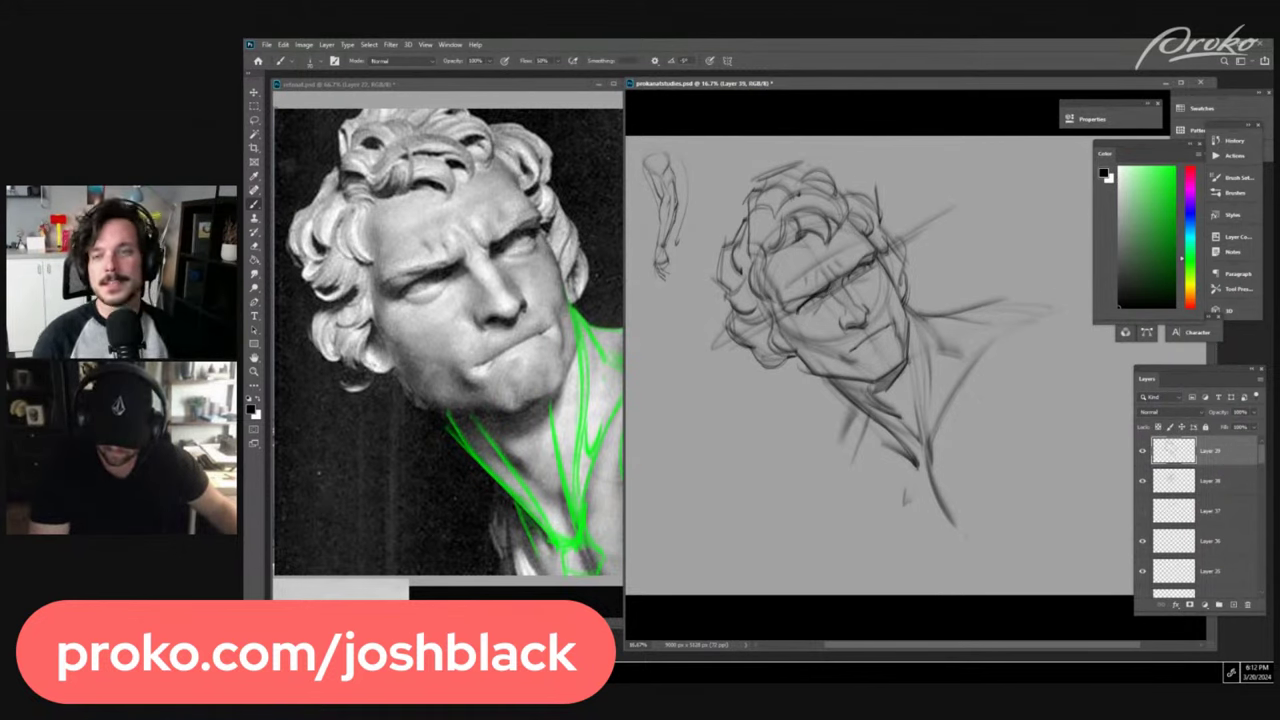
- Merge the hair and neck layer into the head sketch below it, and scale the study down to sit beneath the bust drawing
left_click(825, 300, "alt")
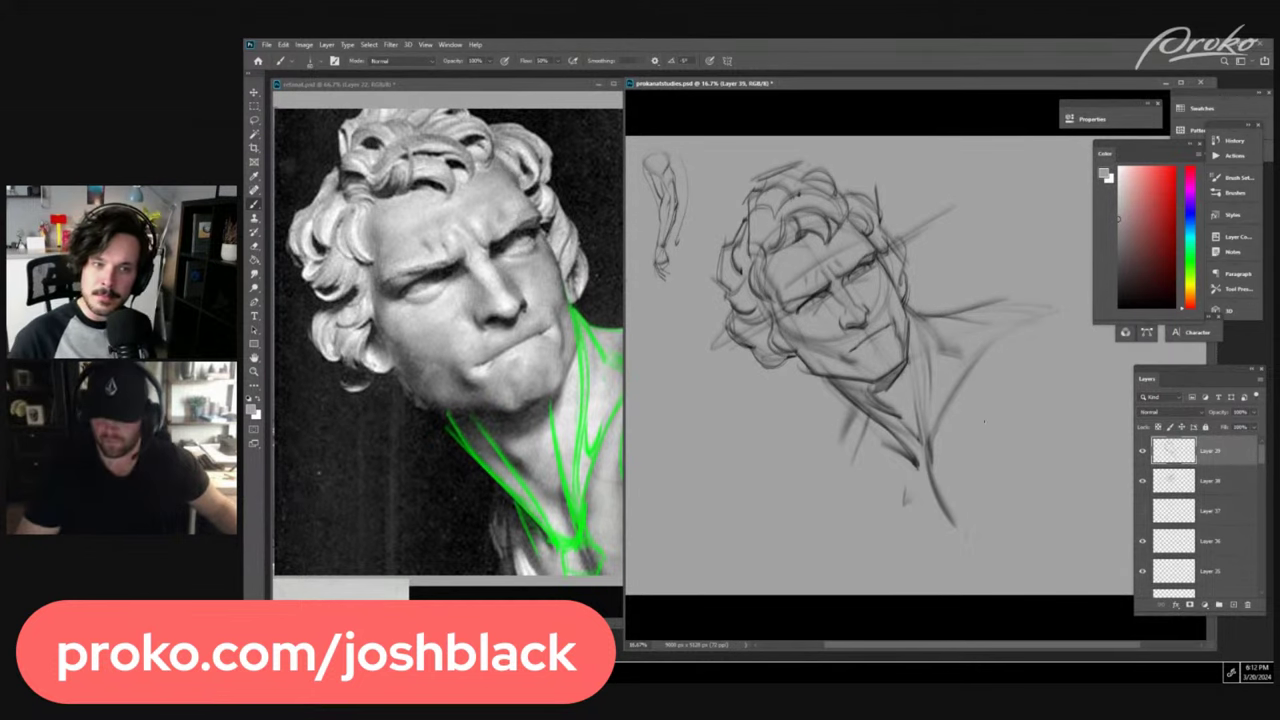
key("ctrl+e")
key("ctrl+t")
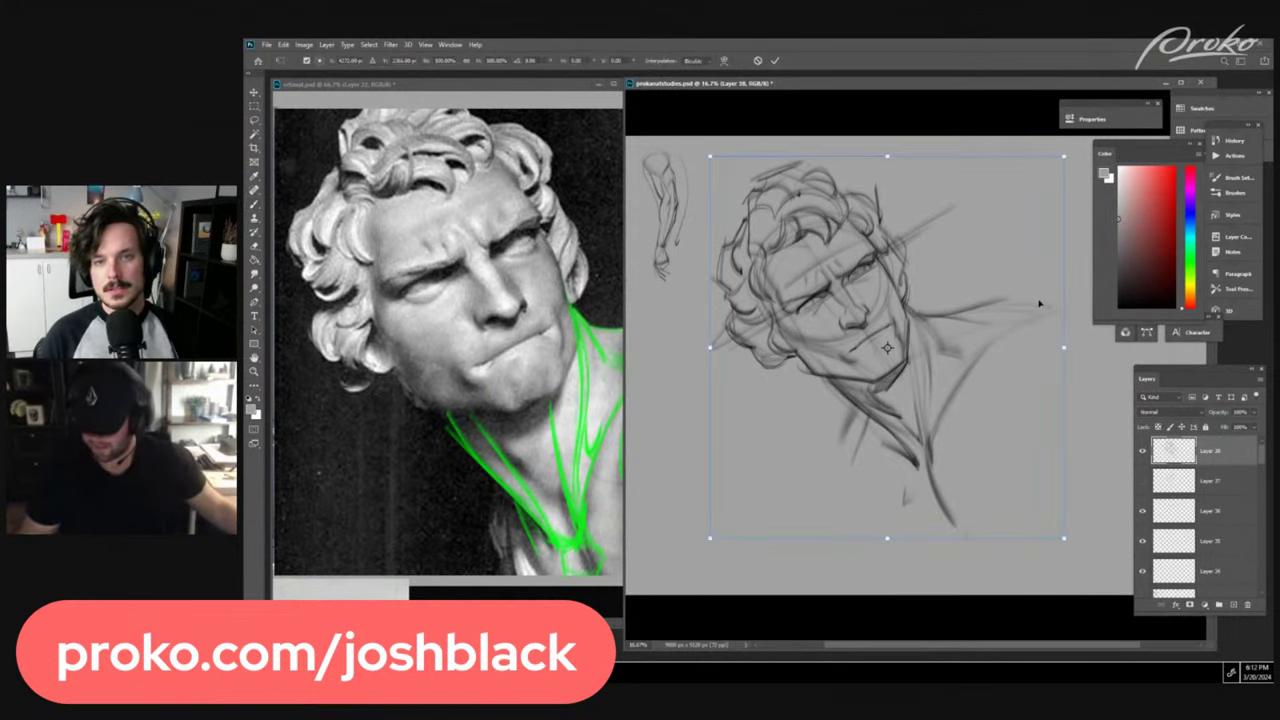
left_click_drag(1063, 540, 909, 371)
key("ctrl+minus")
key("ctrl+plus")
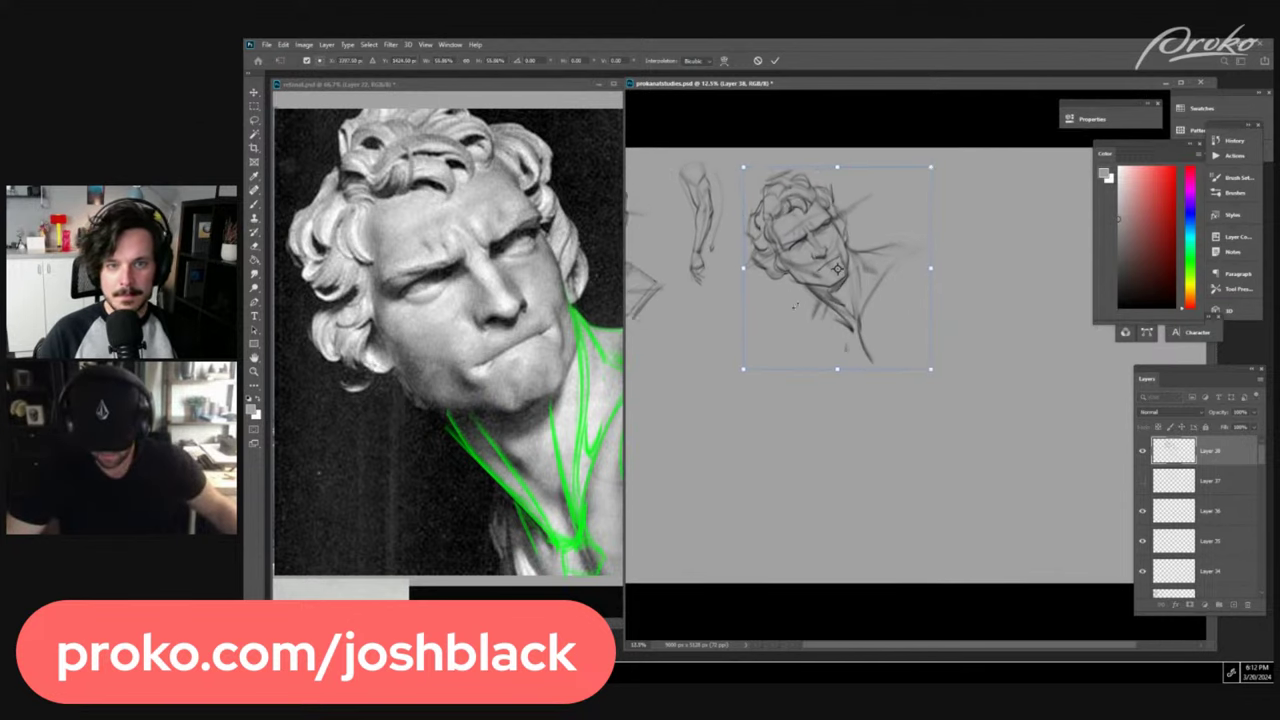
left_click_drag(928, 256, 770, 428)
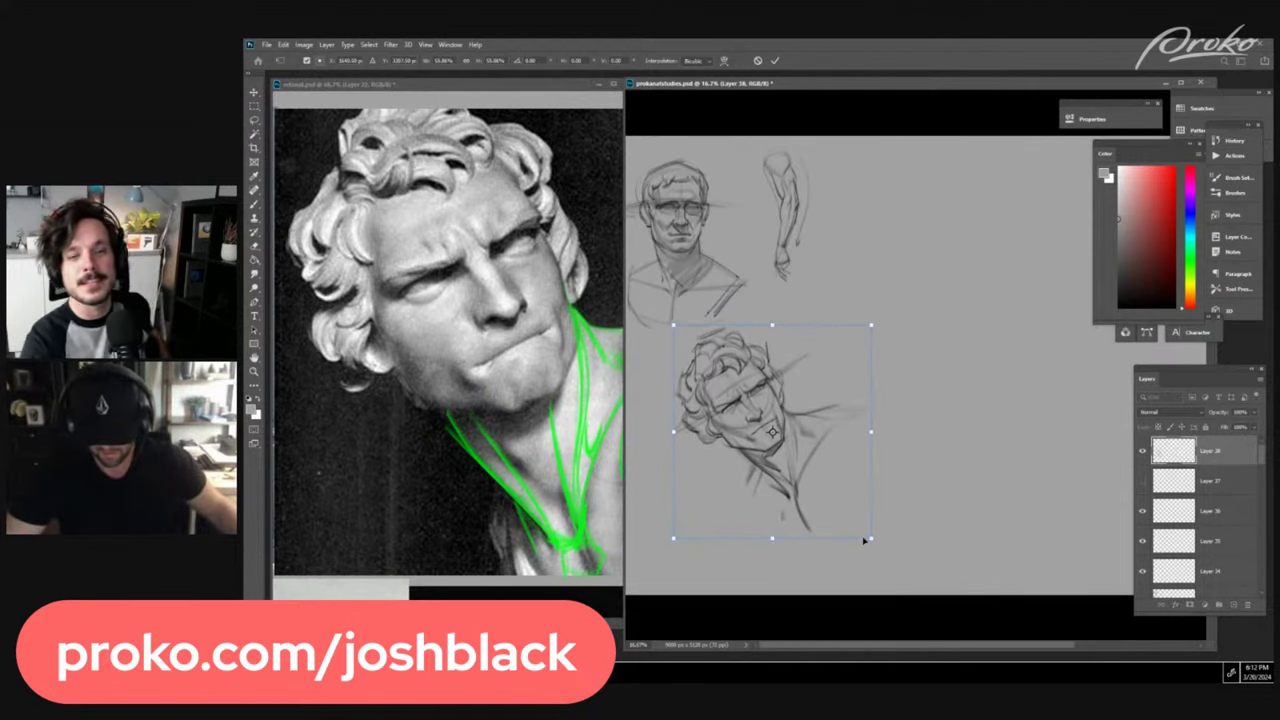
mouse_move(871, 538)
left_mouse_down()
mouse_move(774, 447)
mouse_move(752, 454)
left_mouse_up()
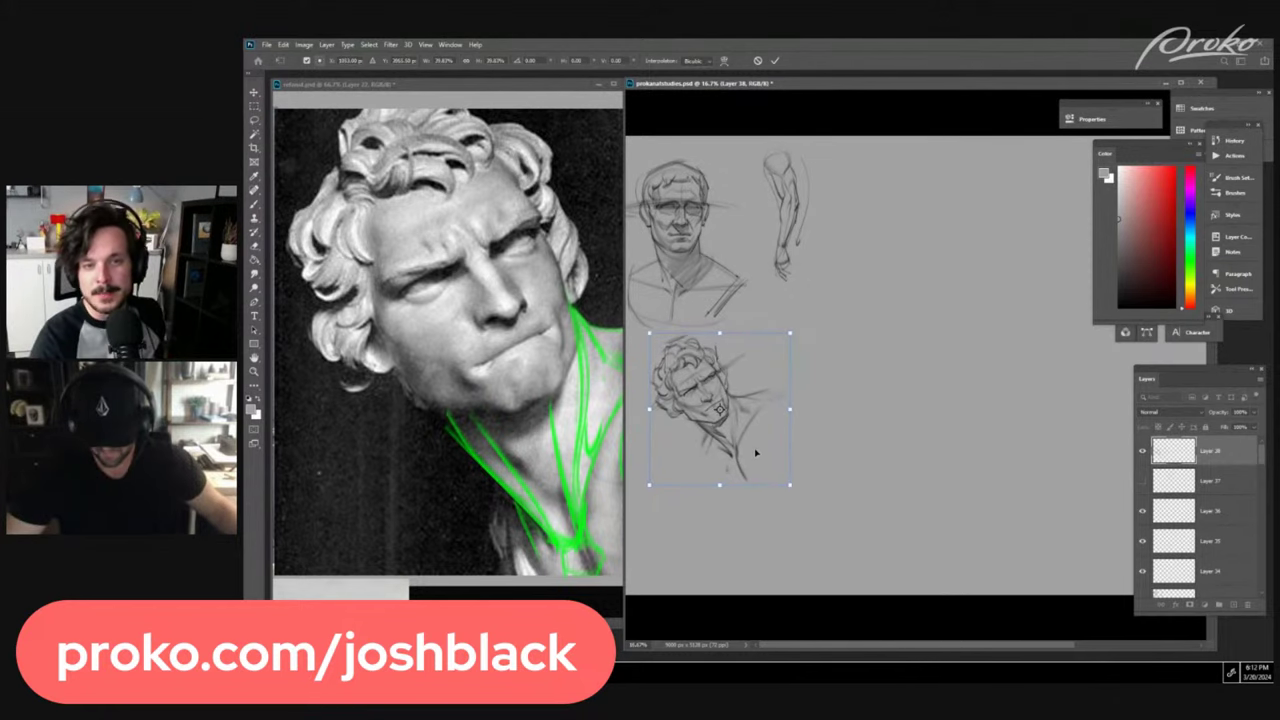
key("Return")
- Reposition the bust and arm studies slightly to the right, and nudge the curly-haired head study beneath them
key("ctrl+minus")
key("ctrl+plus")
key("ctrl+plus")
mouse_move(764, 316)
left_mouse_down()
mouse_move(1057, 311)
mouse_move(1046, 409)
left_mouse_up()
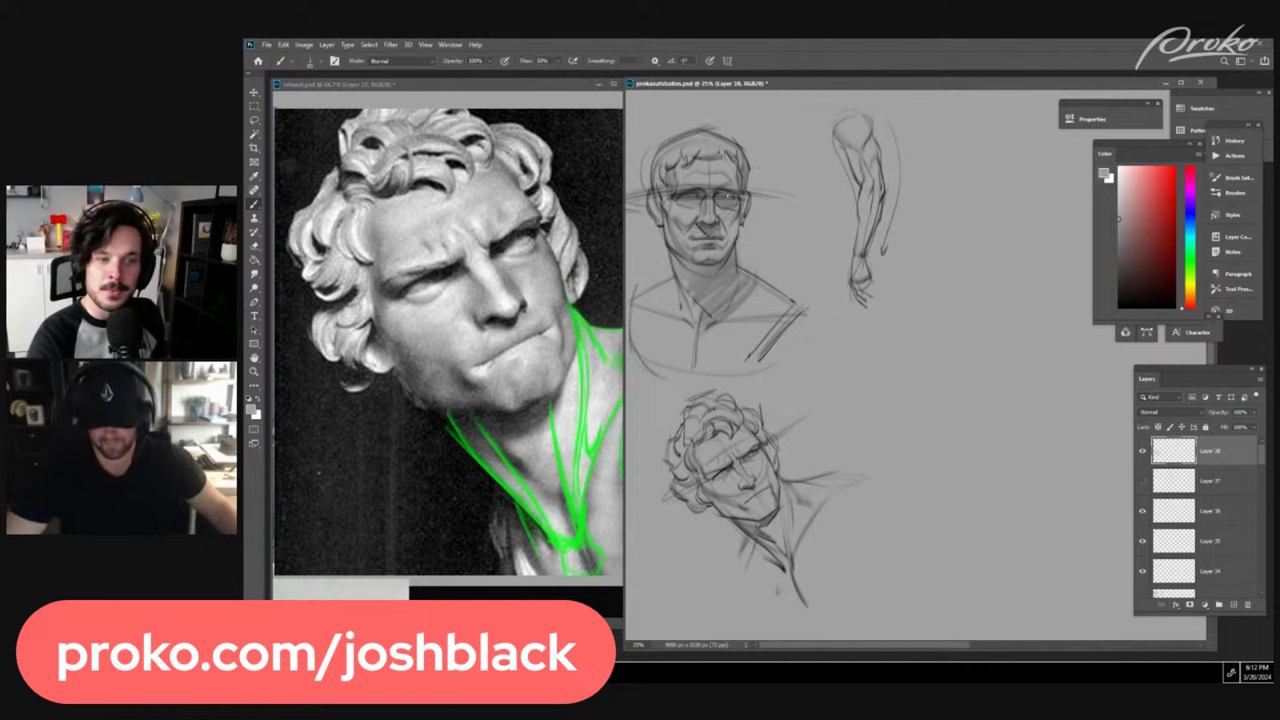
key("v")
left_click_drag(730, 196, 776, 200)
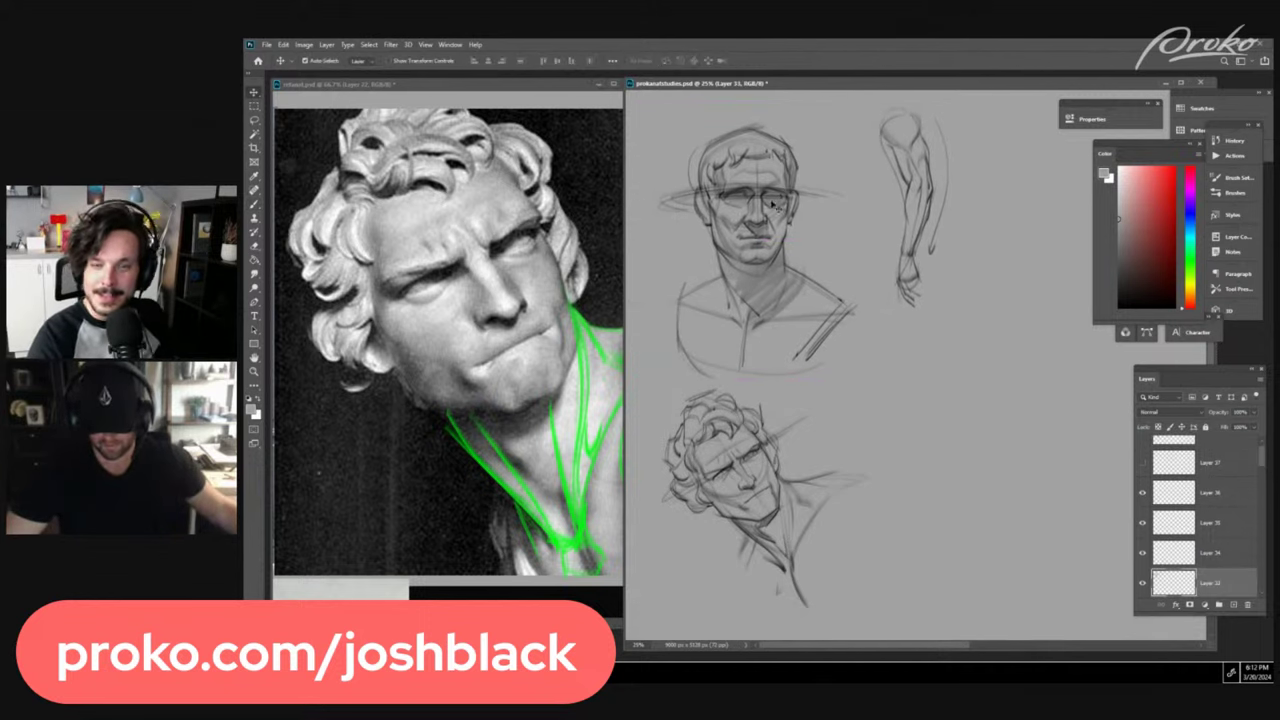
left_click_drag(761, 450, 764, 456)
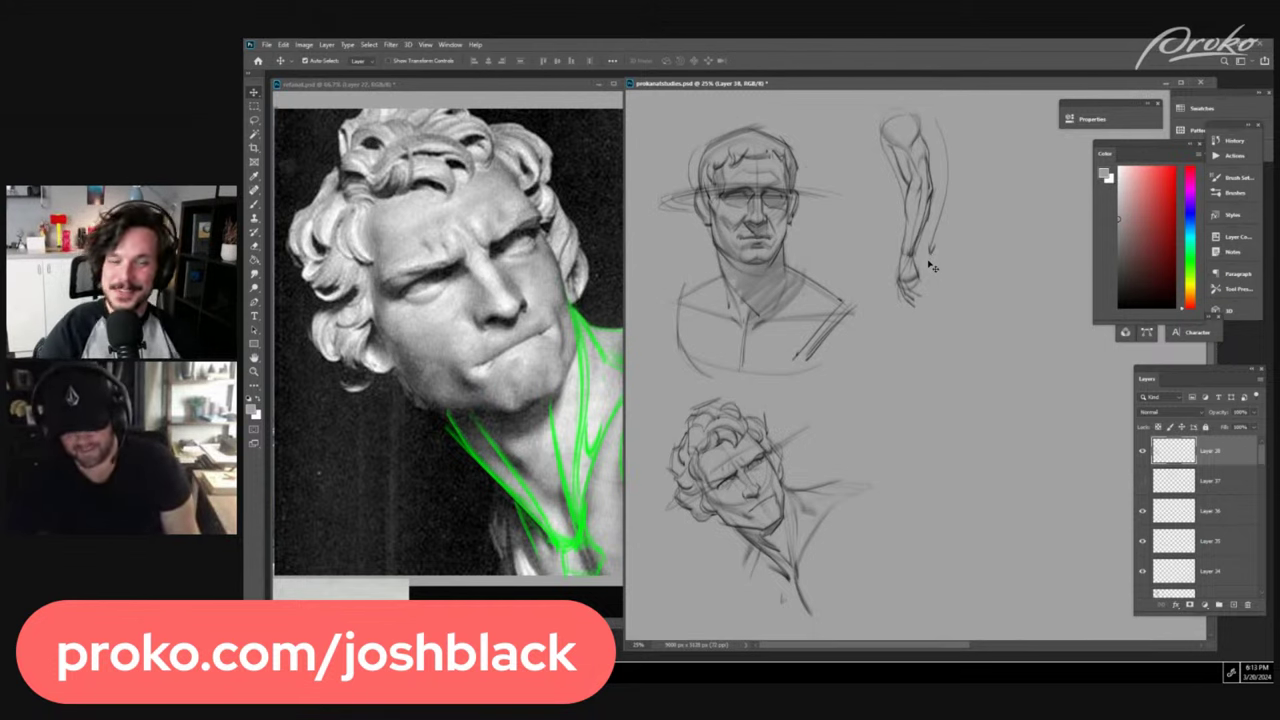
- Select the grey background layer, Layer 2, and the Brush tool, with the empty canvas beside the studies in view
left_click(921, 338, "ctrl")
key("ctrl+minus")
key("b")
key("ctrl+equal")
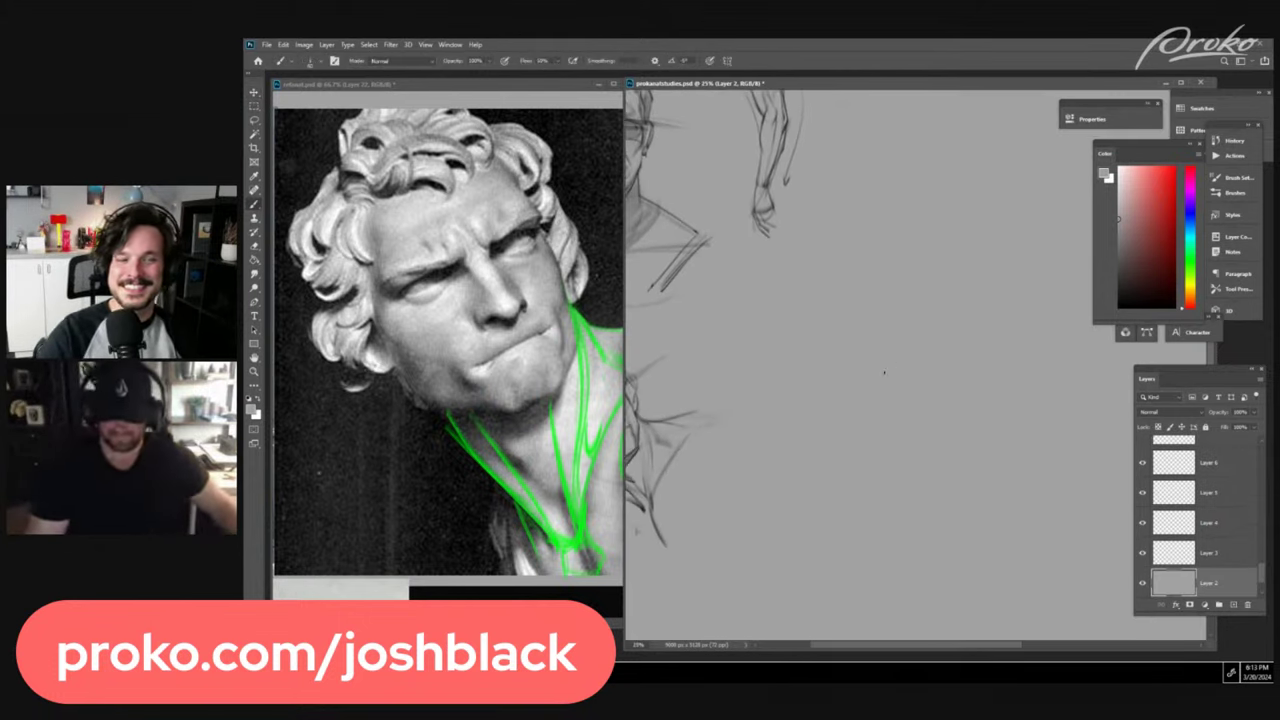
left_click_drag(883, 371, 863, 466)
scroll(870, 462, "left", 2)
scroll(900, 455, "left", 3)
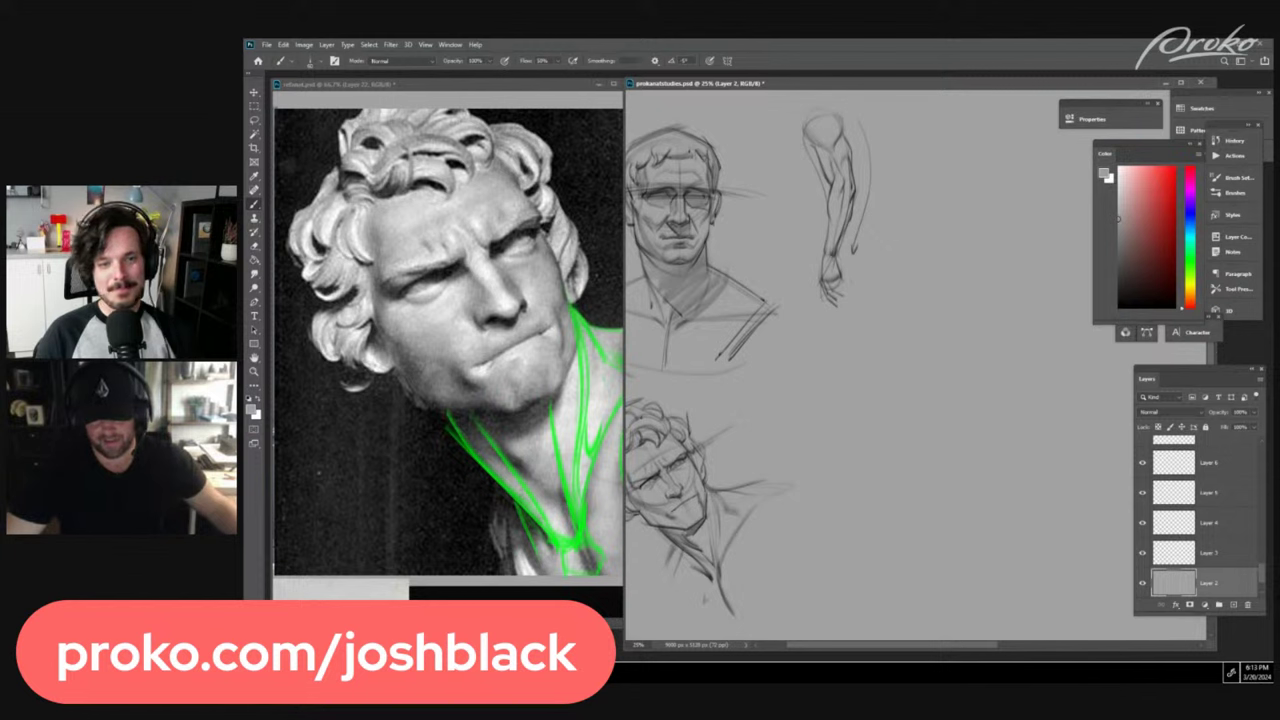
- Hide Layer 22 with the green rib tracing on the three-figure Laocoön sculpture reference, and widen the reference window to show the whole group
left_click(522, 313)
key("ctrl+minus")
left_click_drag(546, 377, 489, 113)
left_click_drag(336, 272, 610, 258)
mouse_move(328, 108)
left_mouse_down()
mouse_move(403, 104)
mouse_move(498, 363)
mouse_move(551, 392)
mouse_move(594, 306)
mouse_move(650, 240)
left_mouse_up()
mouse_move(372, 178)
left_mouse_down()
mouse_move(580, 300)
mouse_move(413, 276)
mouse_move(76, 167)
mouse_move(75, 181)
left_mouse_up()
key("ctrl+equal")
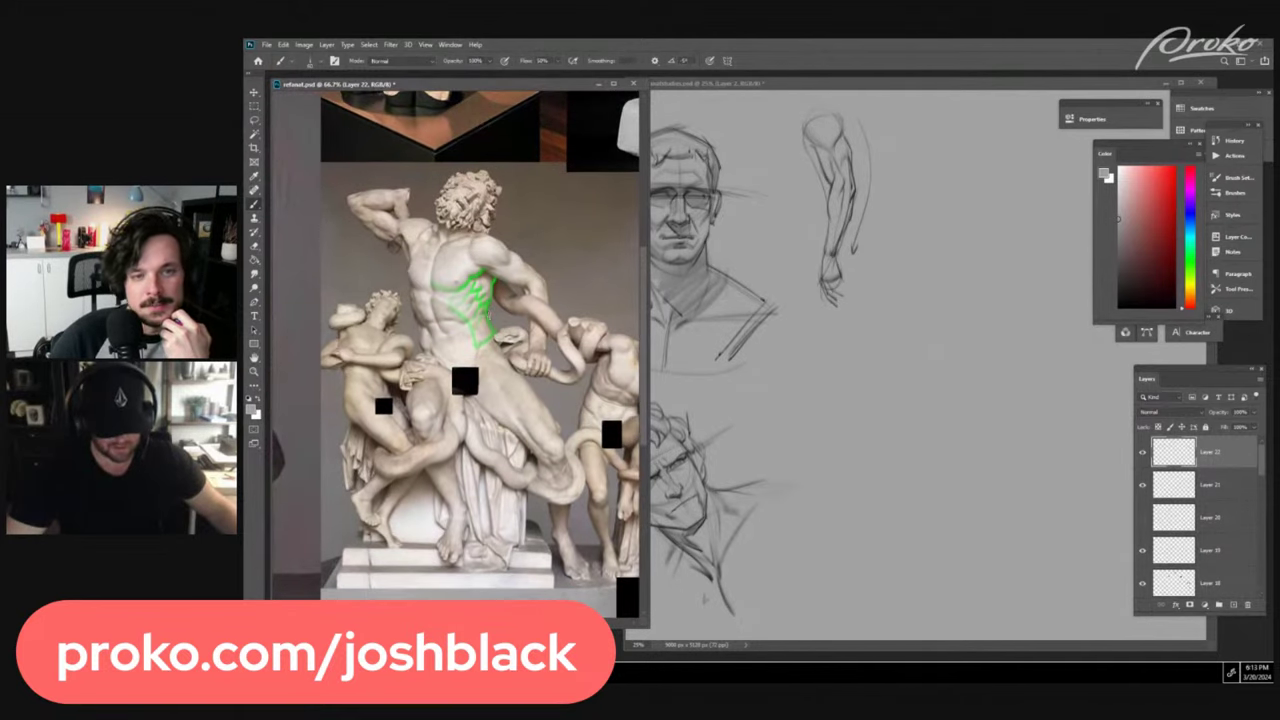
key("v")
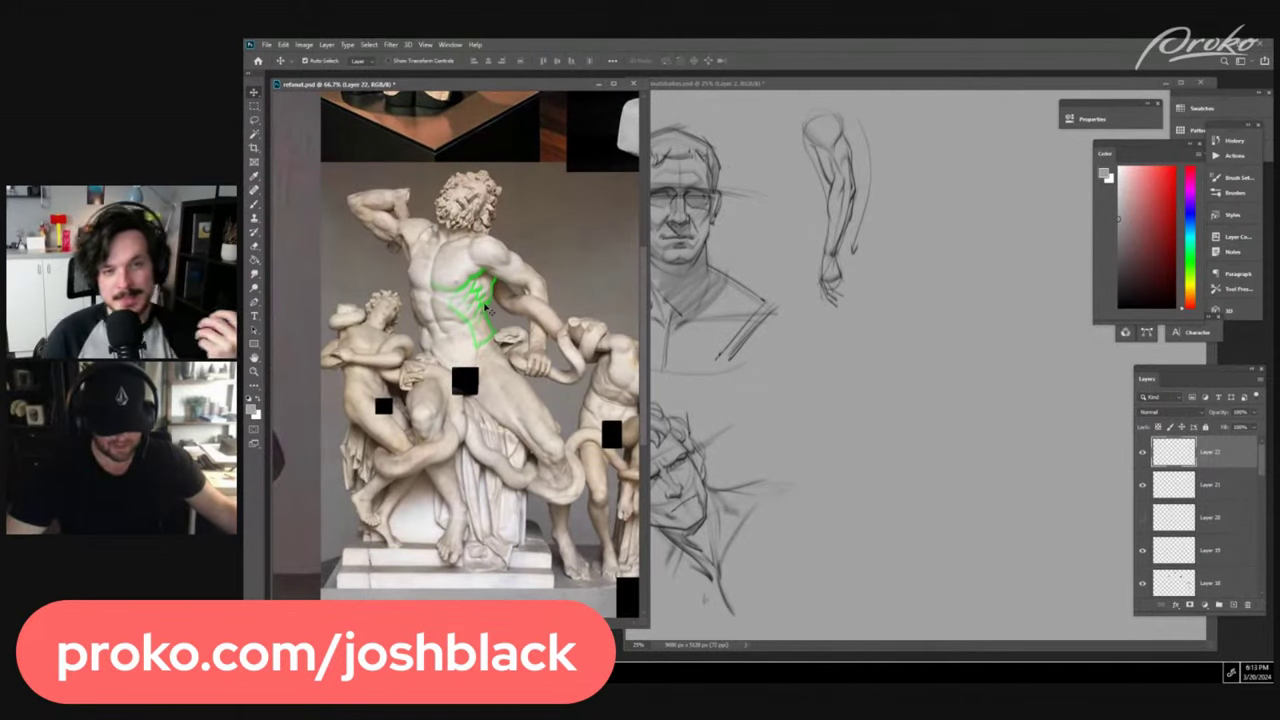
left_click(1142, 452)
mouse_move(603, 401)
left_mouse_down()
mouse_move(583, 405)
mouse_move(686, 418)
left_mouse_up()
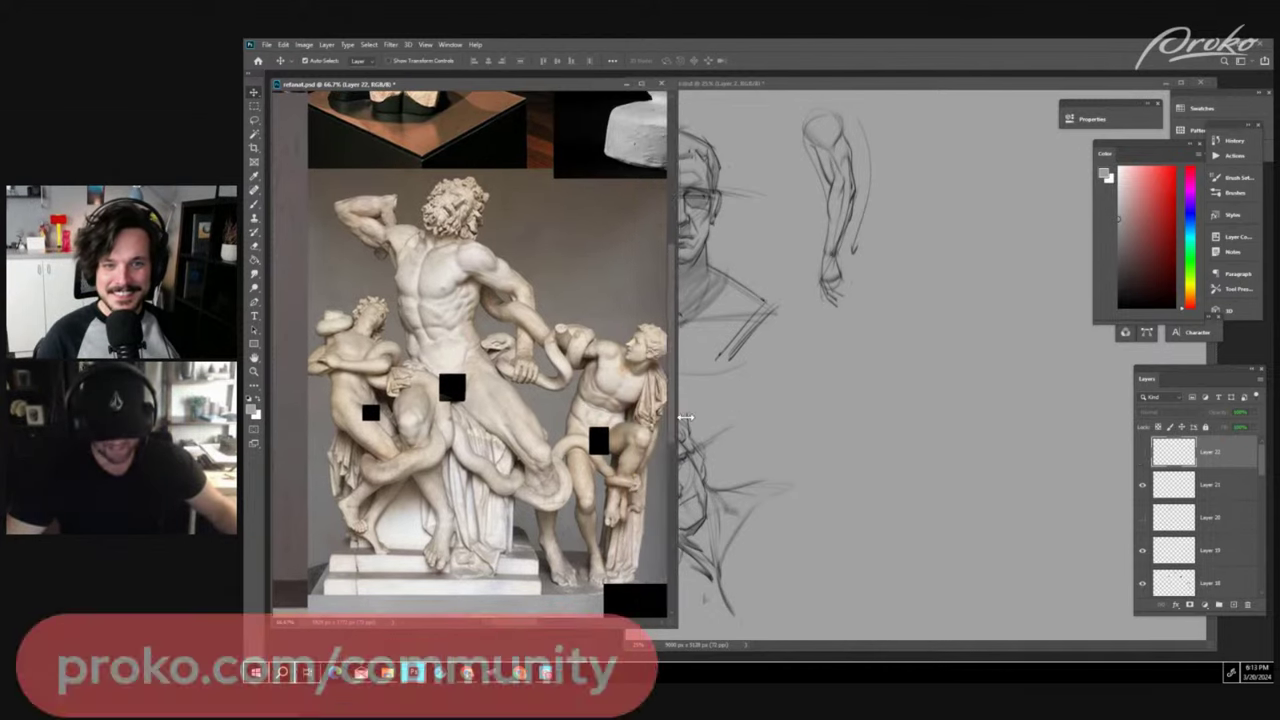
left_click_drag(593, 389, 595, 405)
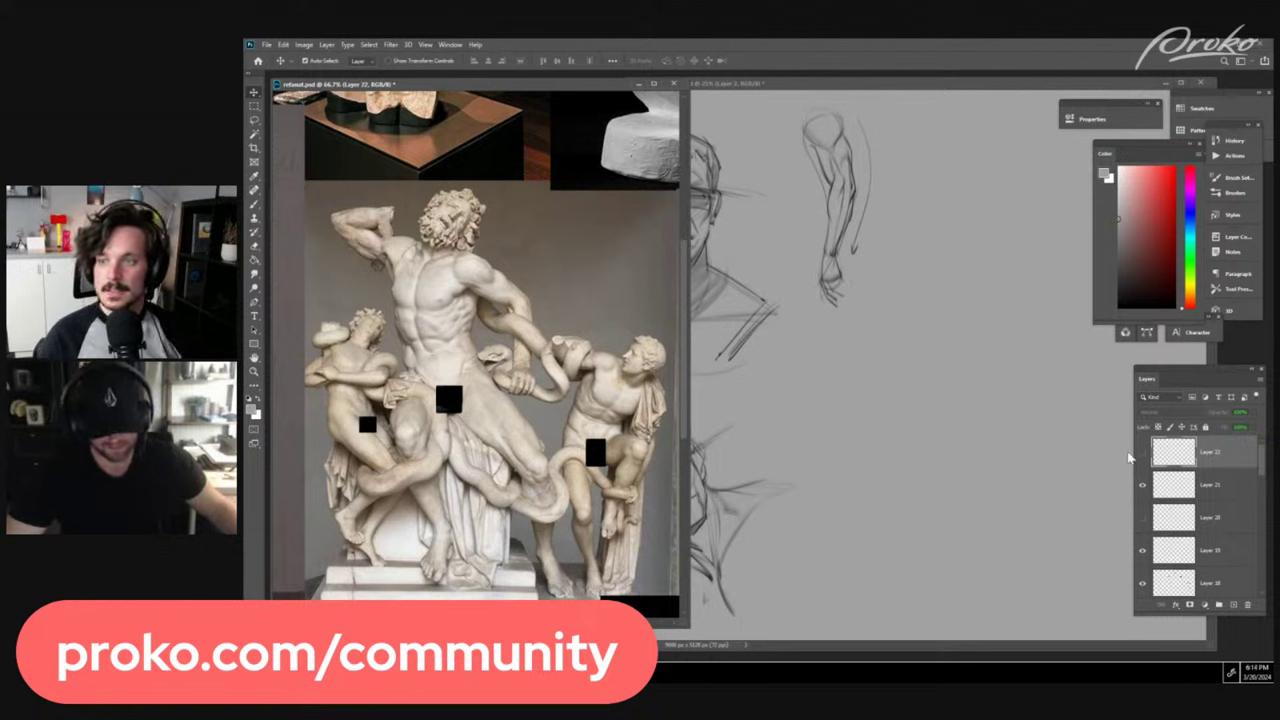
- Add a new layer to the Laocoön reference, and ready a black Brush over the empty canvas in the studies document
left_click(1234, 606)
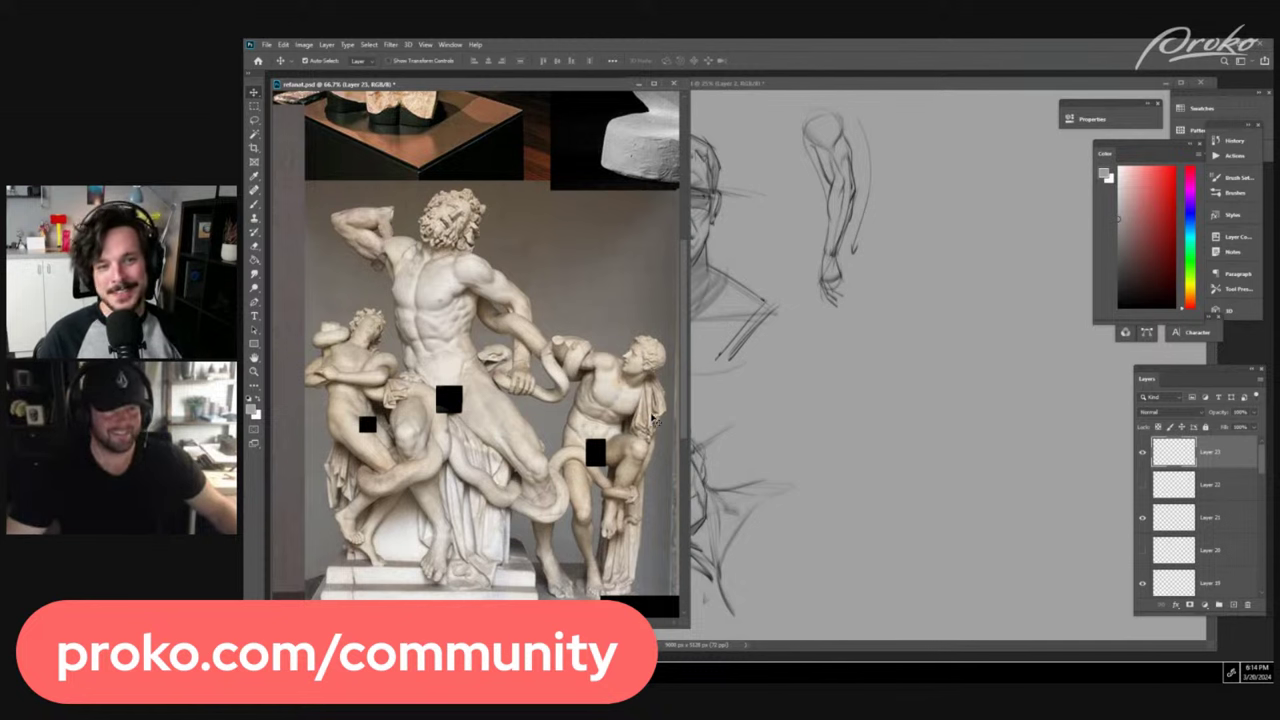
left_click(863, 303)
key("ctrl+minus")
key("b")
key("ctrl+minus")
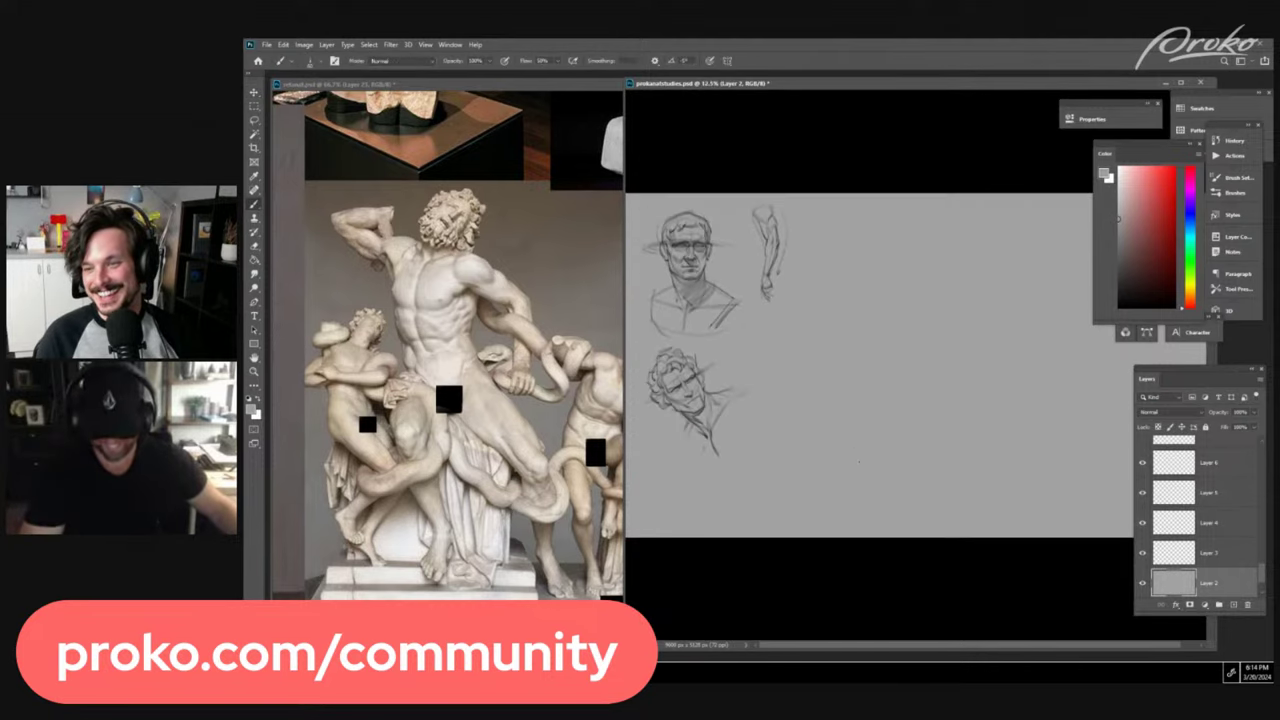
key("ctrl+plus")
key("ctrl+plus")
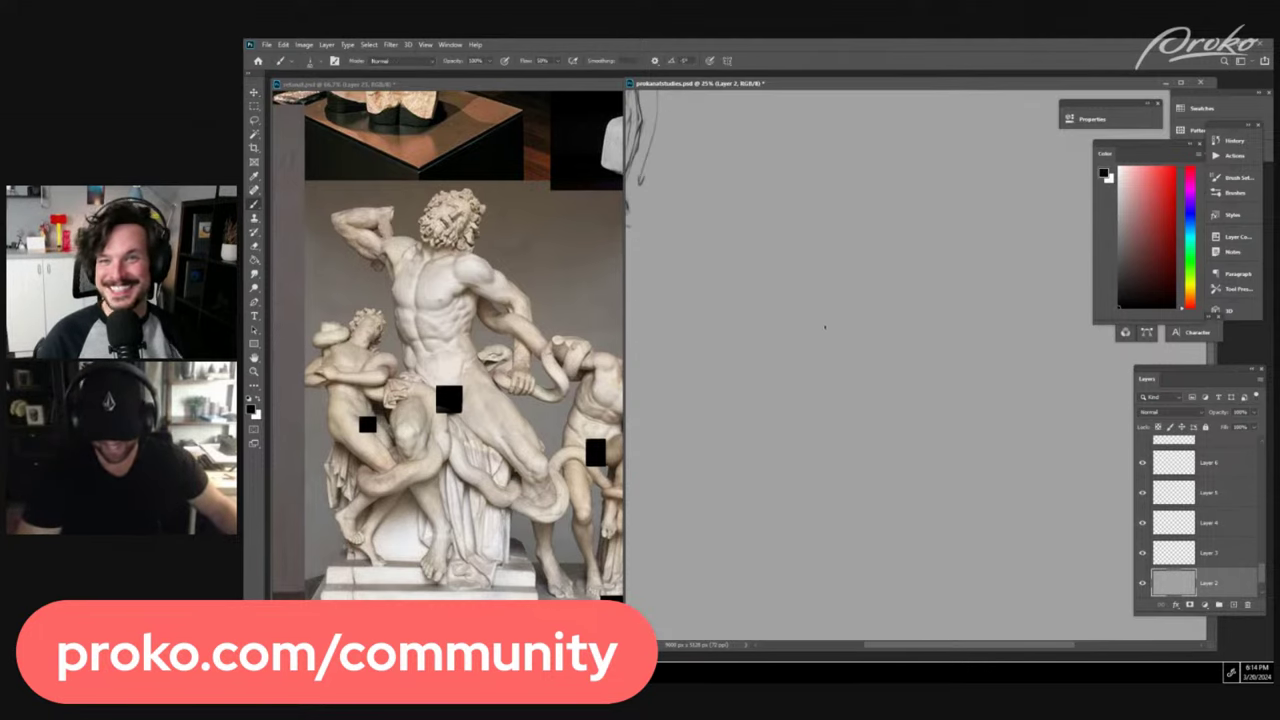
- Sketch the central Laocoön figure's tilted head as a light circle with a diagonal centre line, jaw planes and pit of the neck
mouse_move(788, 368)
left_mouse_down()
mouse_move(848, 391)
mouse_move(852, 416)
mouse_move(800, 449)
left_mouse_up()
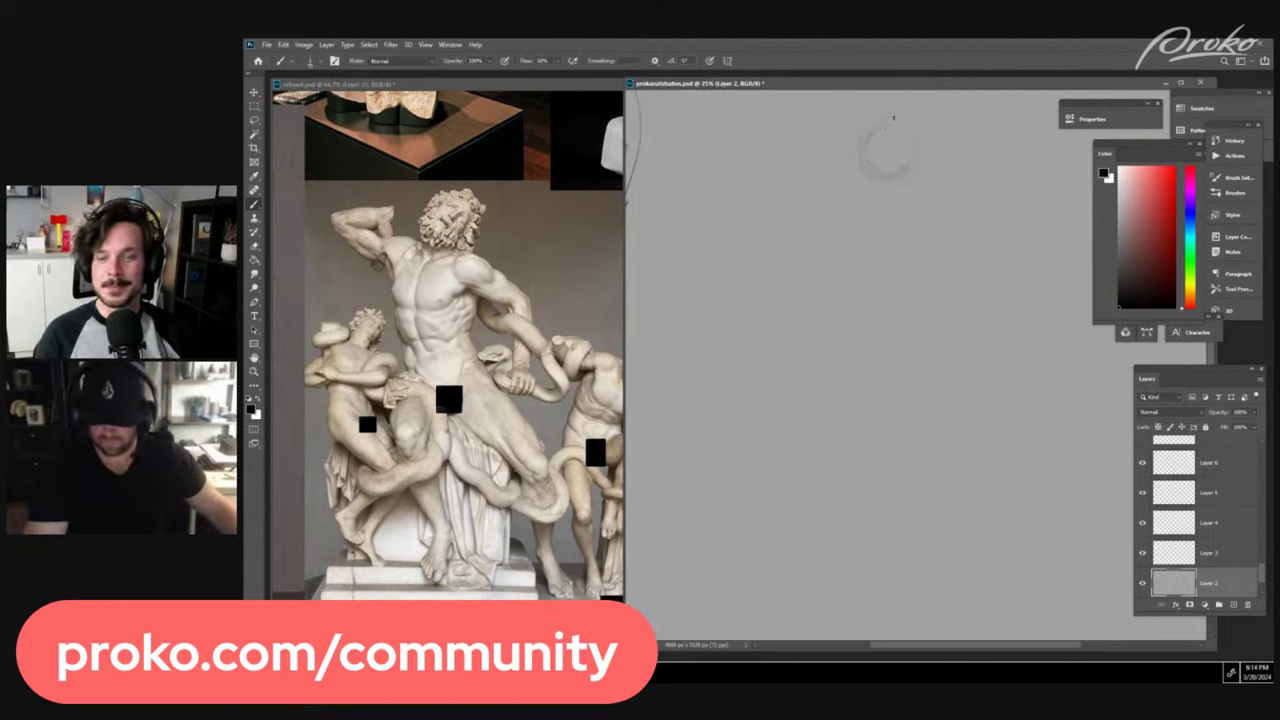
mouse_move(906, 130)
left_mouse_down()
mouse_move(852, 194)
mouse_move(848, 160)
mouse_move(851, 192)
mouse_move(847, 182)
mouse_move(910, 184)
left_mouse_up()
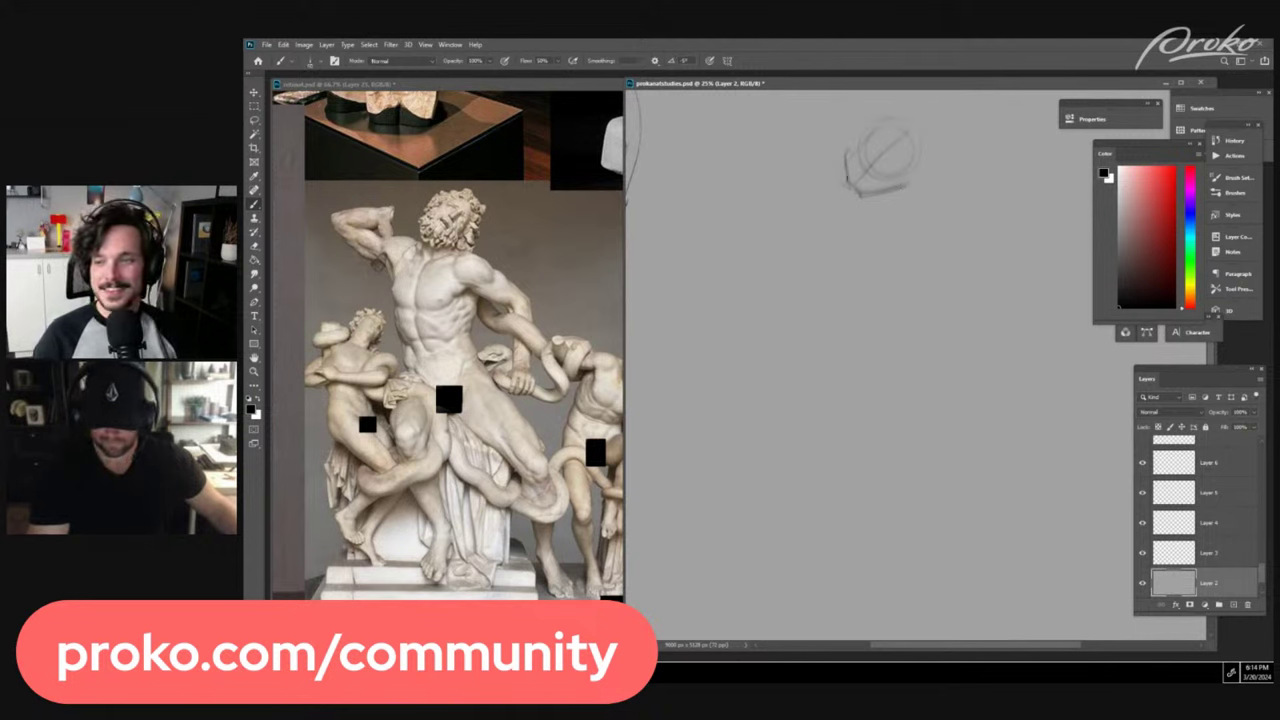
left_click_drag(847, 179, 847, 207)
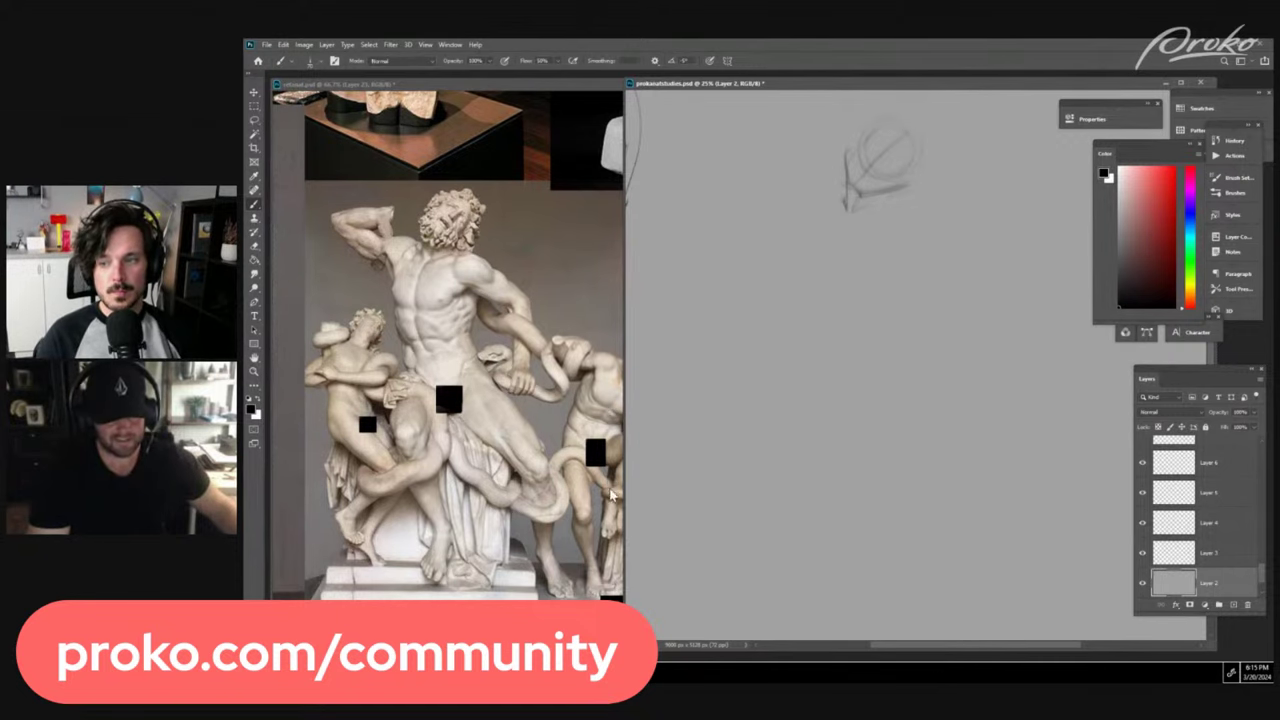
- Draw the torso's curved centre line down from the pit of the neck, and cross its lower end with a tilted pelvis line
left_click(591, 384)
left_click_drag(600, 384, 562, 413)
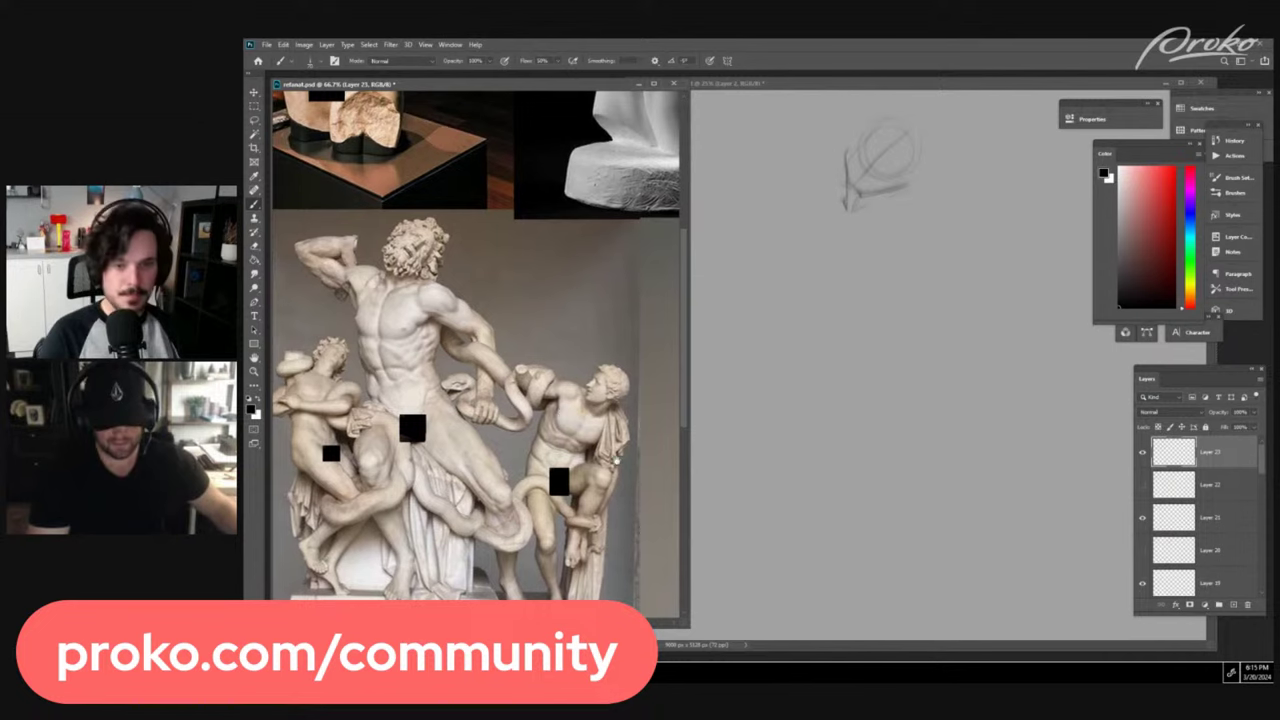
left_click_drag(608, 460, 640, 423)
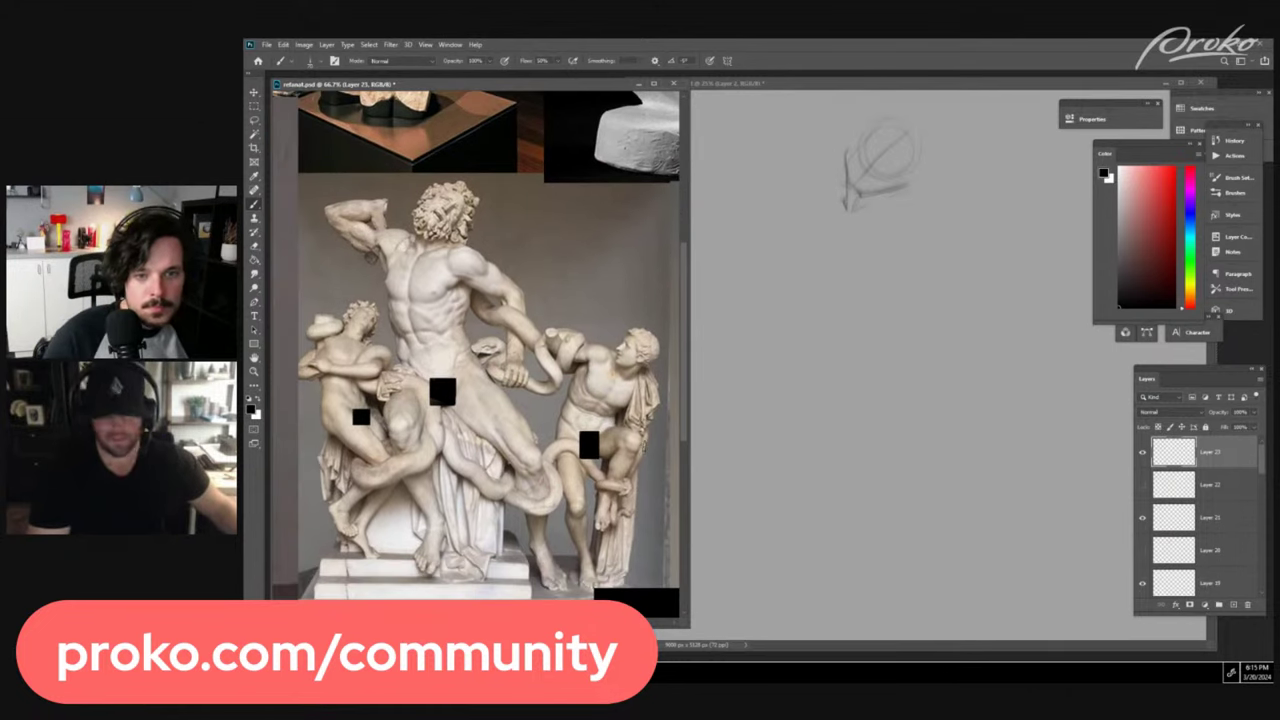
left_click(848, 232)
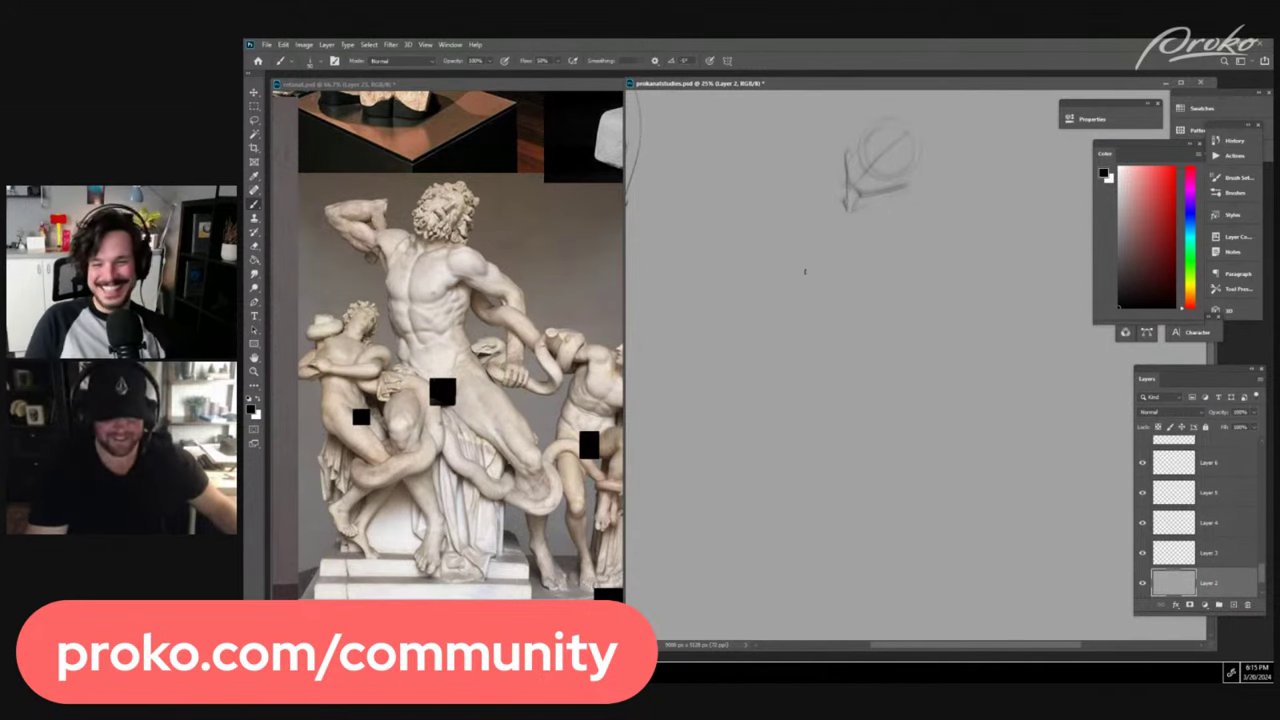
left_click_drag(846, 205, 808, 378)
left_click_drag(808, 288, 810, 368)
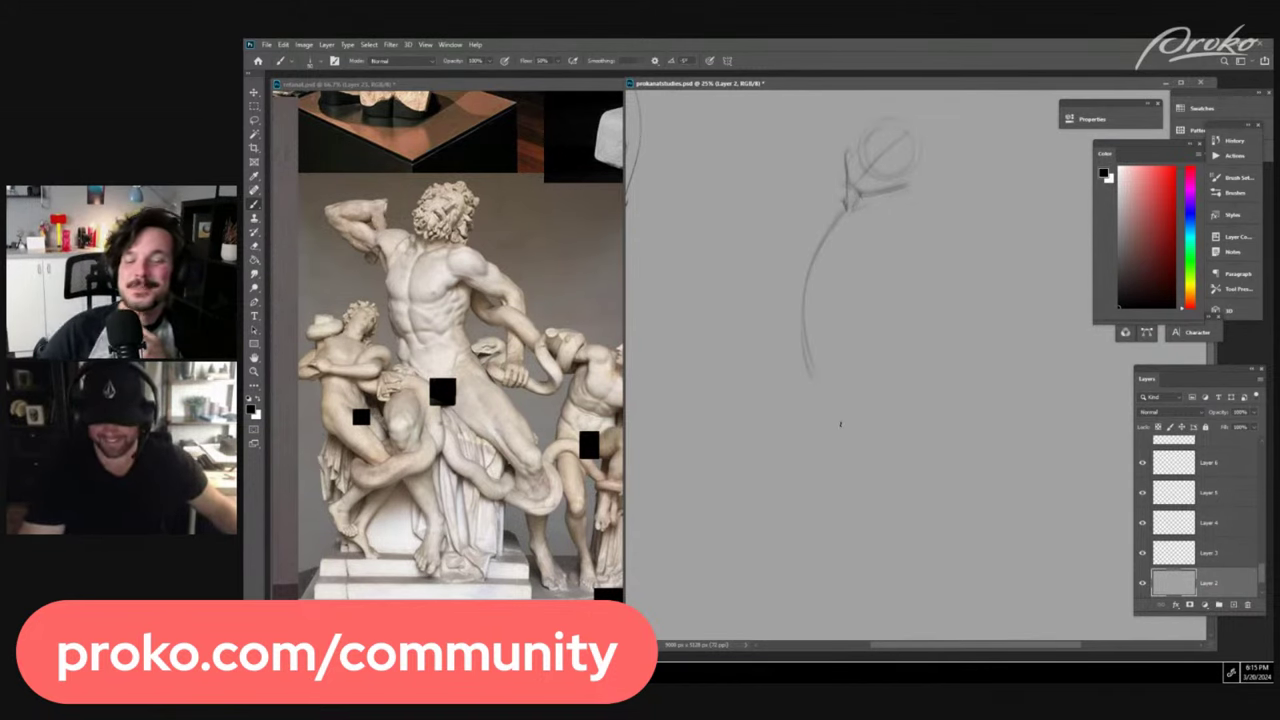
mouse_move(814, 256)
left_mouse_down()
mouse_move(811, 324)
mouse_move(868, 468)
mouse_move(906, 404)
left_mouse_up()
left_click_drag(792, 428, 944, 388)
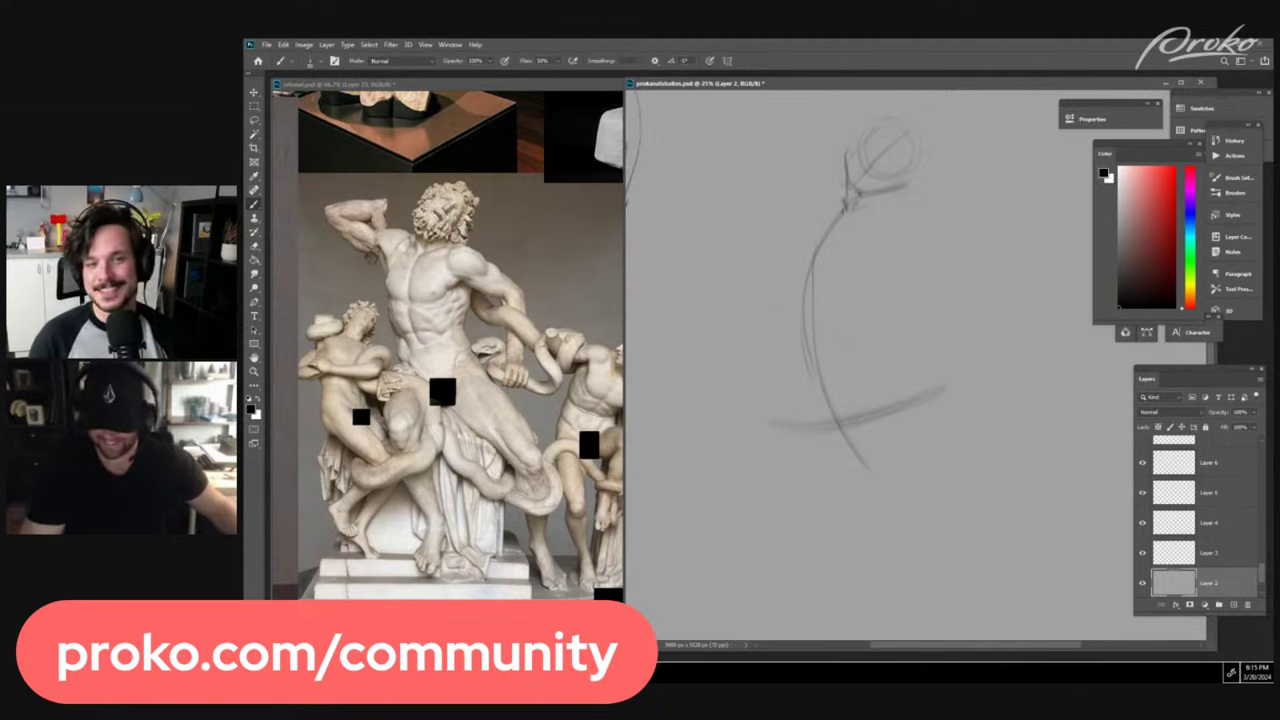
- Block in the slanting collarbone lines, the raised arm's shoulder and the curved line beneath the chest
left_click_drag(848, 208, 928, 193)
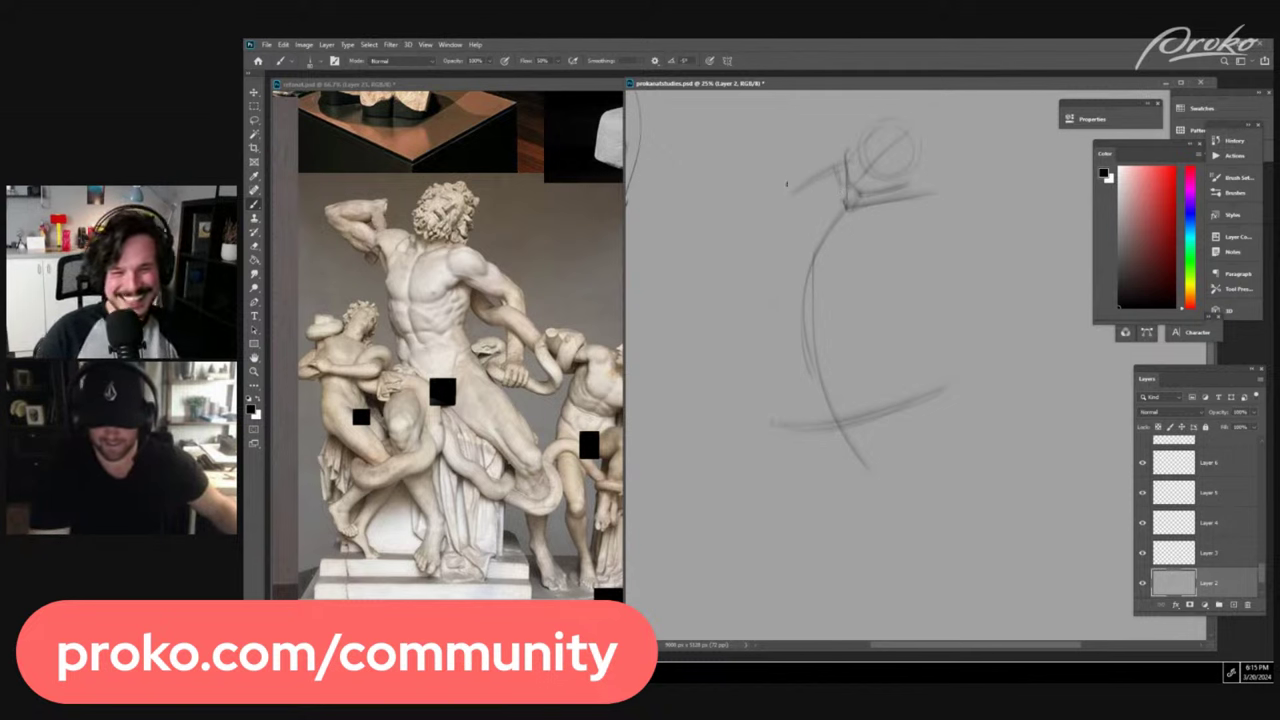
mouse_move(788, 173)
left_mouse_down()
mouse_move(774, 225)
mouse_move(835, 211)
mouse_move(821, 203)
mouse_move(784, 229)
mouse_move(815, 191)
mouse_move(782, 237)
mouse_move(810, 198)
mouse_move(788, 230)
left_mouse_up()
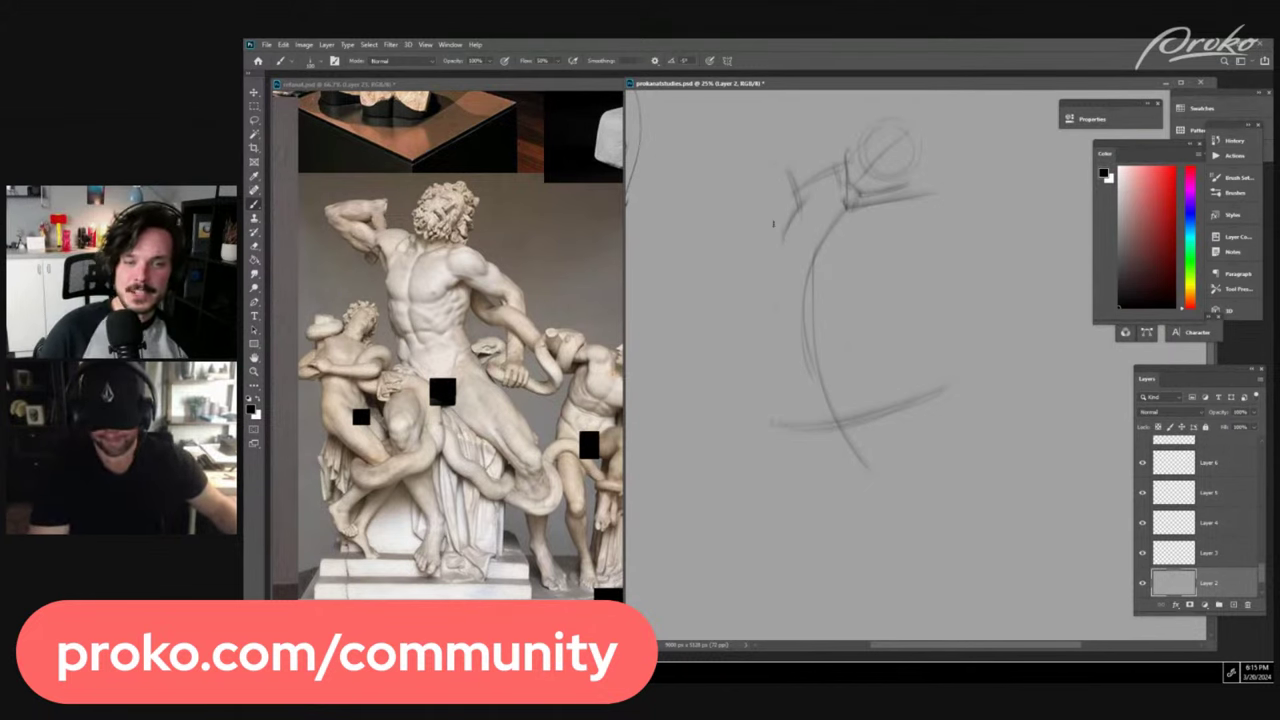
mouse_move(850, 283)
left_mouse_down()
mouse_move(847, 226)
mouse_move(858, 253)
mouse_move(932, 250)
left_mouse_up()
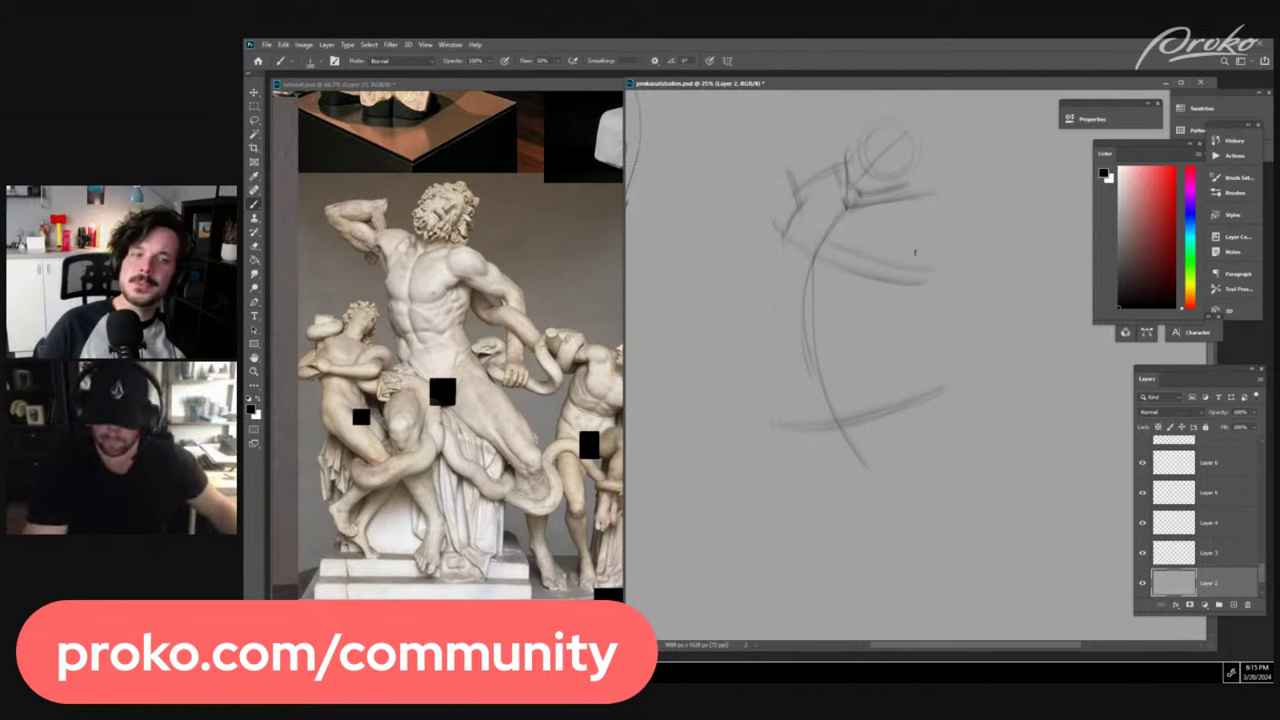
- Shape the rib cage as an egg form with curved side contours, and indicate the rib arch inside it
left_click_drag(786, 238, 776, 330)
key("ctrl+z")
left_click_drag(790, 222, 781, 320)
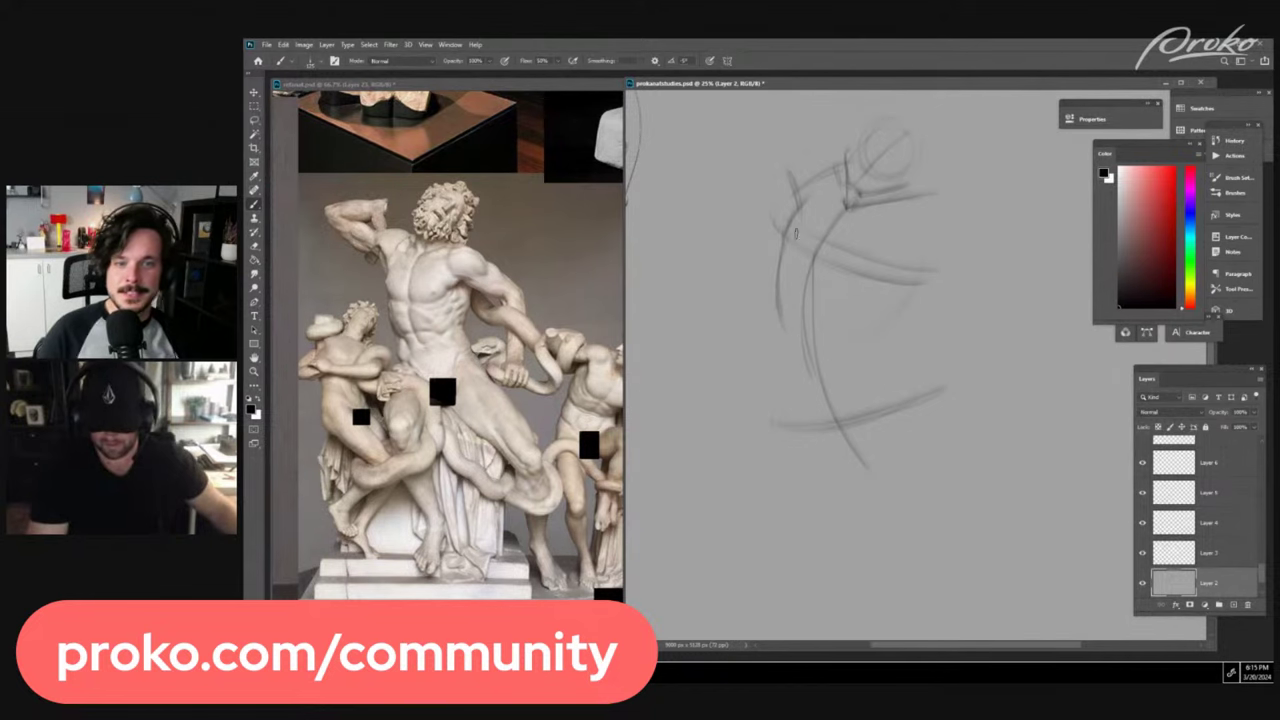
left_click_drag(786, 250, 915, 250)
left_click_drag(778, 254, 772, 320)
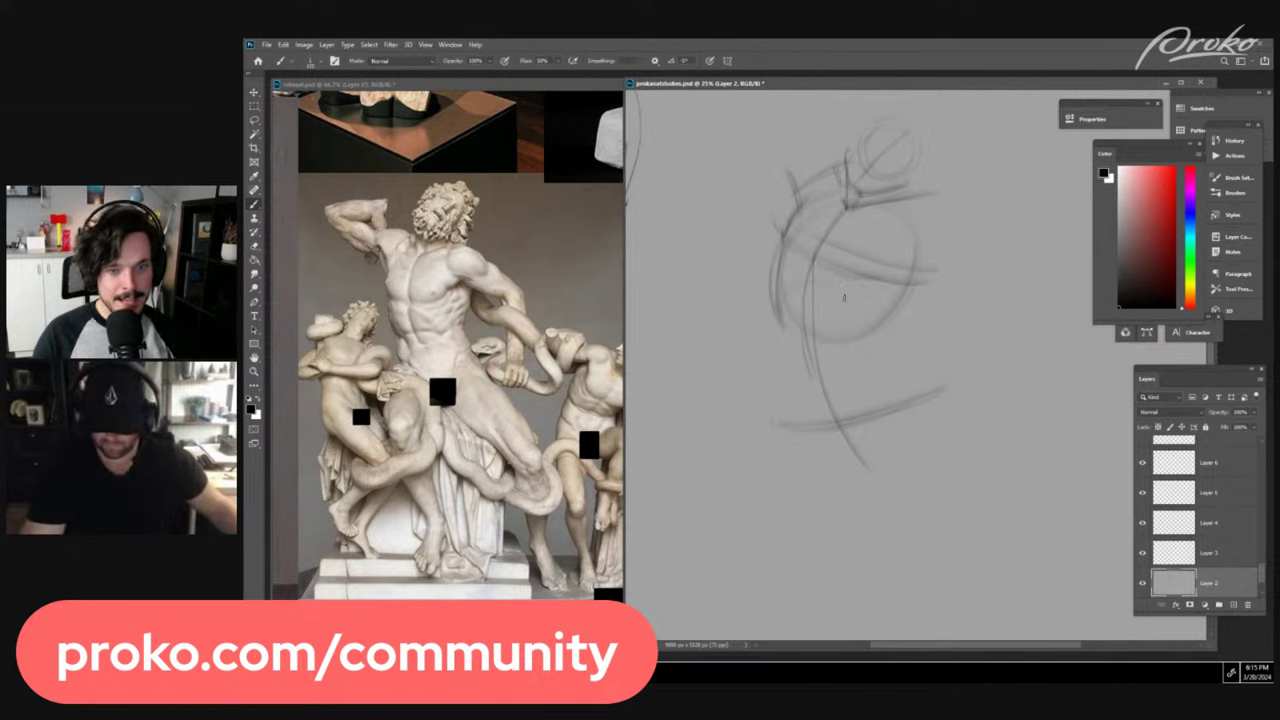
mouse_move(783, 314)
left_mouse_down()
mouse_move(869, 341)
mouse_move(855, 313)
mouse_move(880, 343)
mouse_move(931, 259)
left_mouse_up()
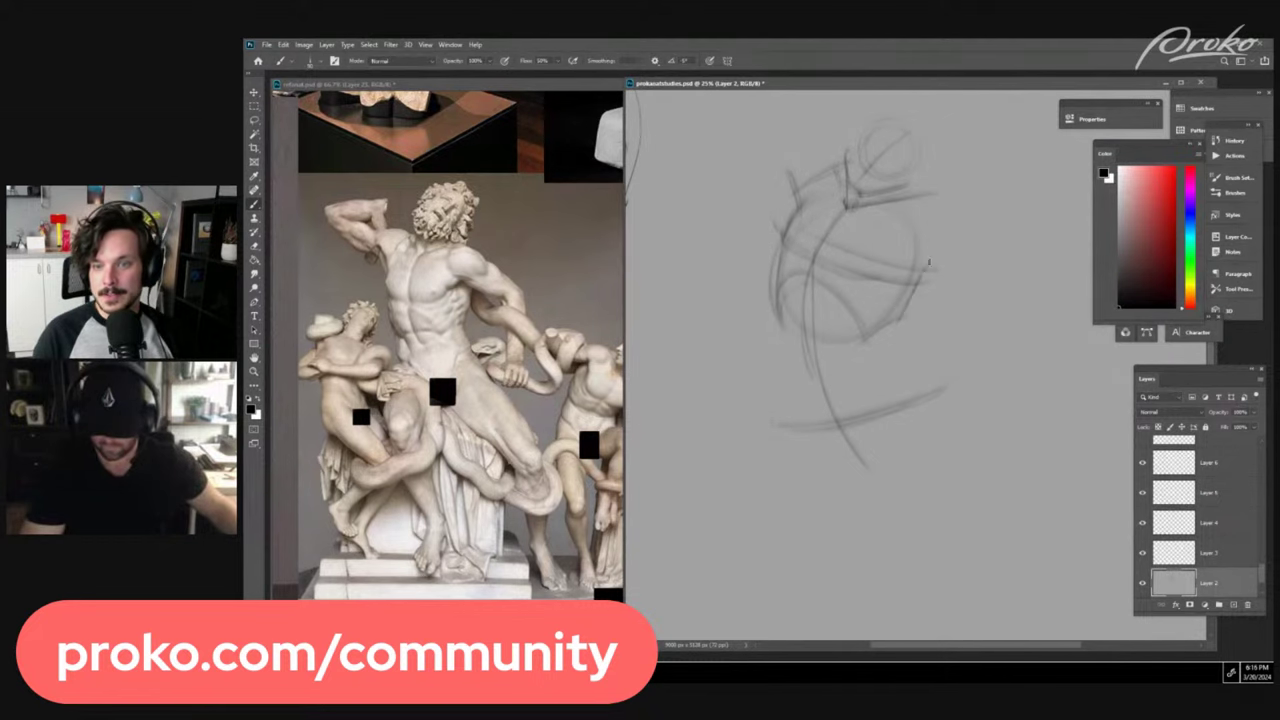
- Rough in the extended arm's shoulder and outer contour, and enclose the head in angular planes with small facial marks
mouse_move(897, 321)
left_mouse_down()
mouse_move(917, 281)
mouse_move(893, 256)
mouse_move(904, 208)
mouse_move(1020, 278)
mouse_move(1008, 396)
left_mouse_up()
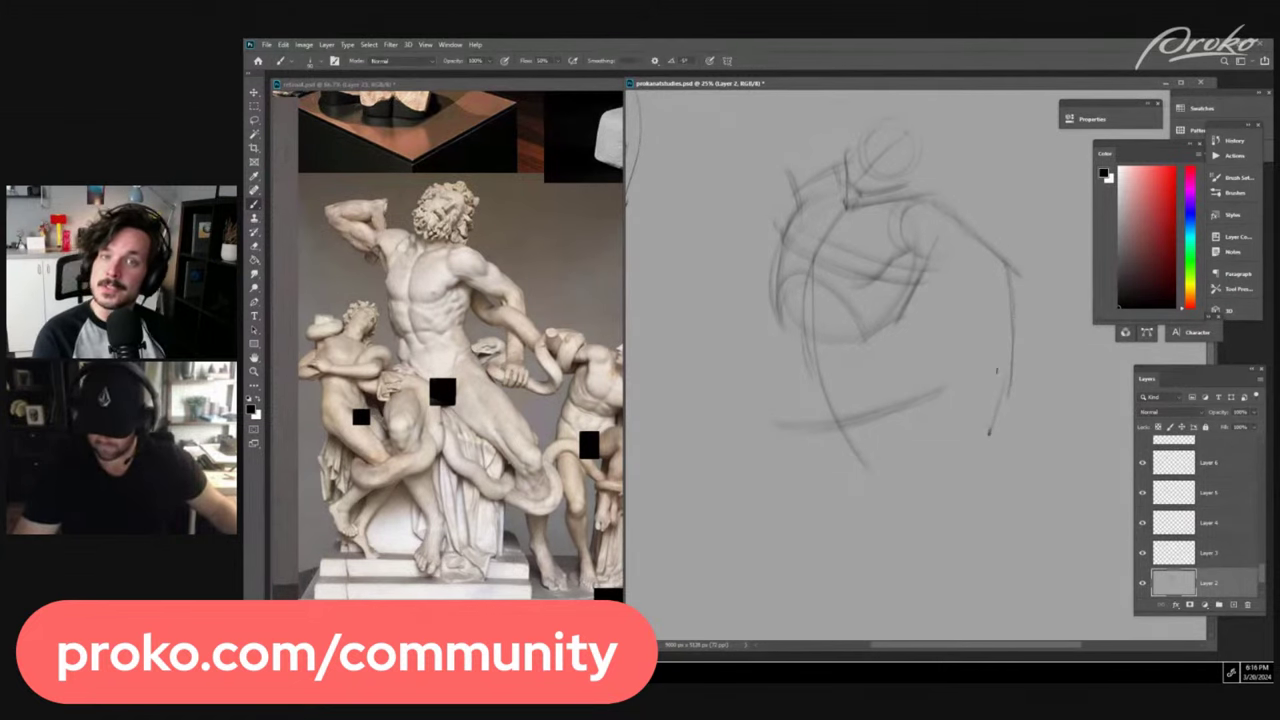
scroll(874, 163, "up", 1)
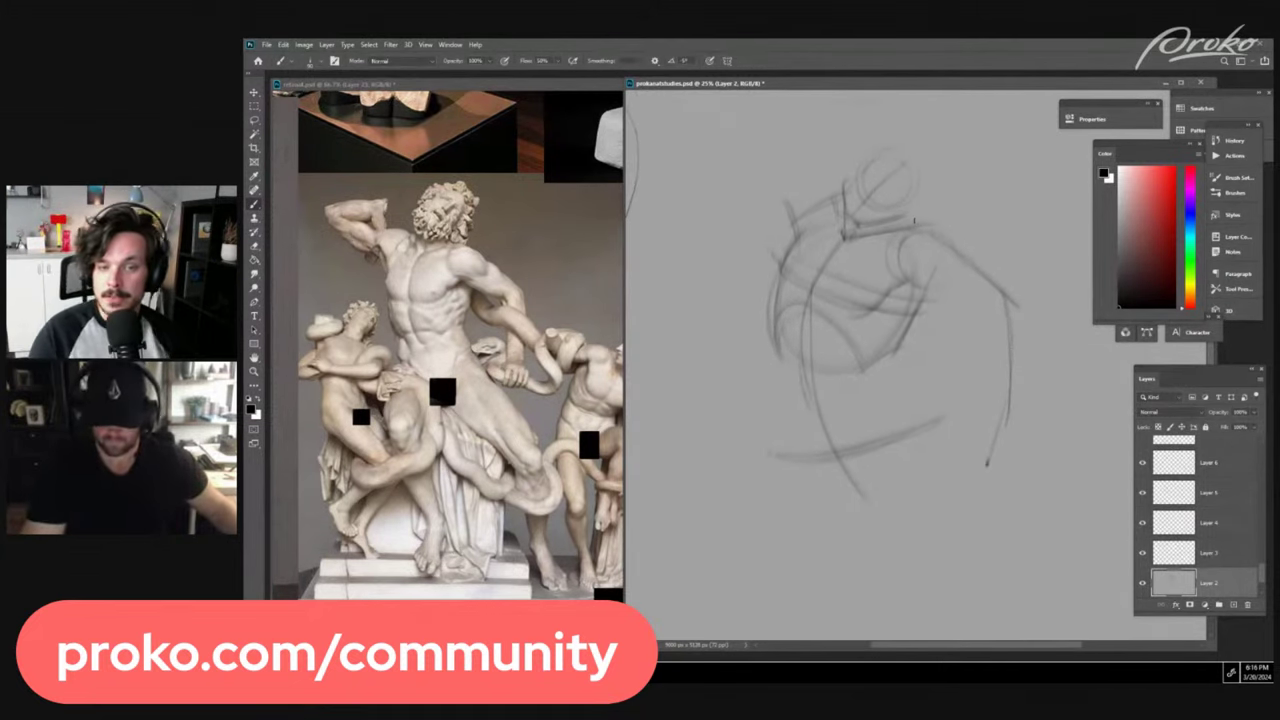
mouse_move(915, 204)
left_mouse_down()
mouse_move(935, 160)
mouse_move(907, 140)
mouse_move(886, 147)
mouse_move(918, 136)
left_mouse_up()
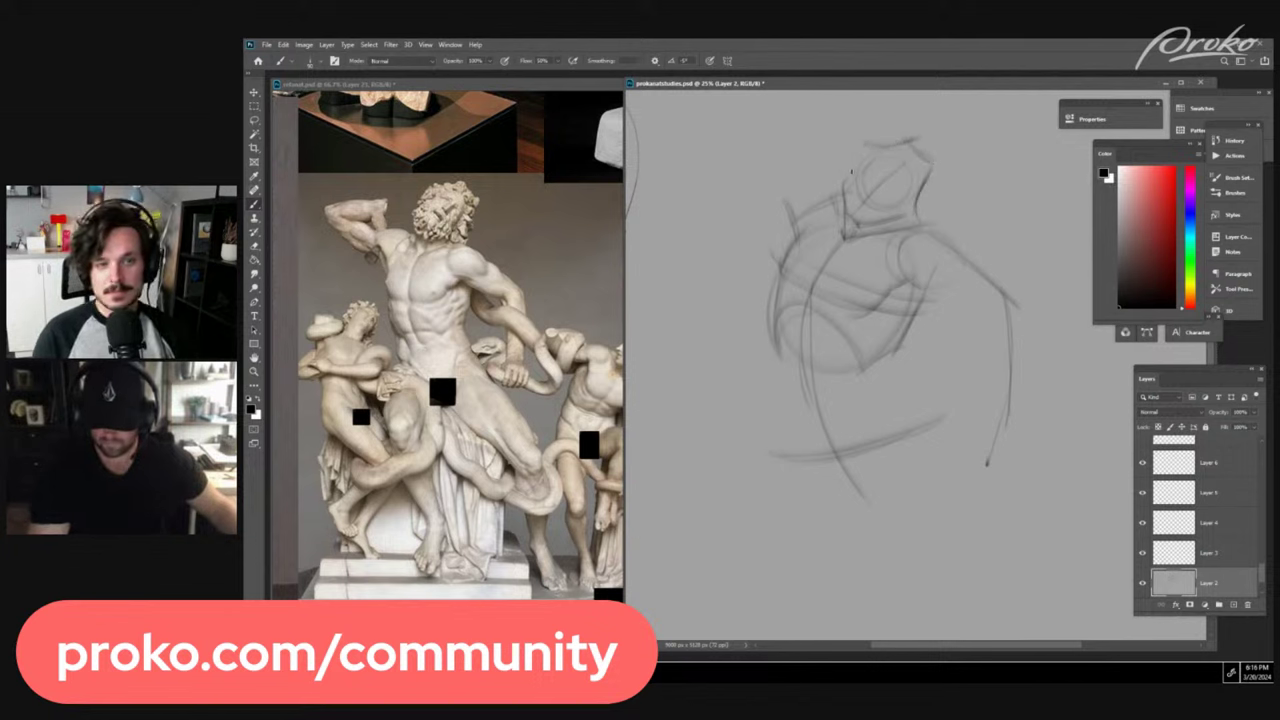
left_click_drag(846, 176, 870, 144)
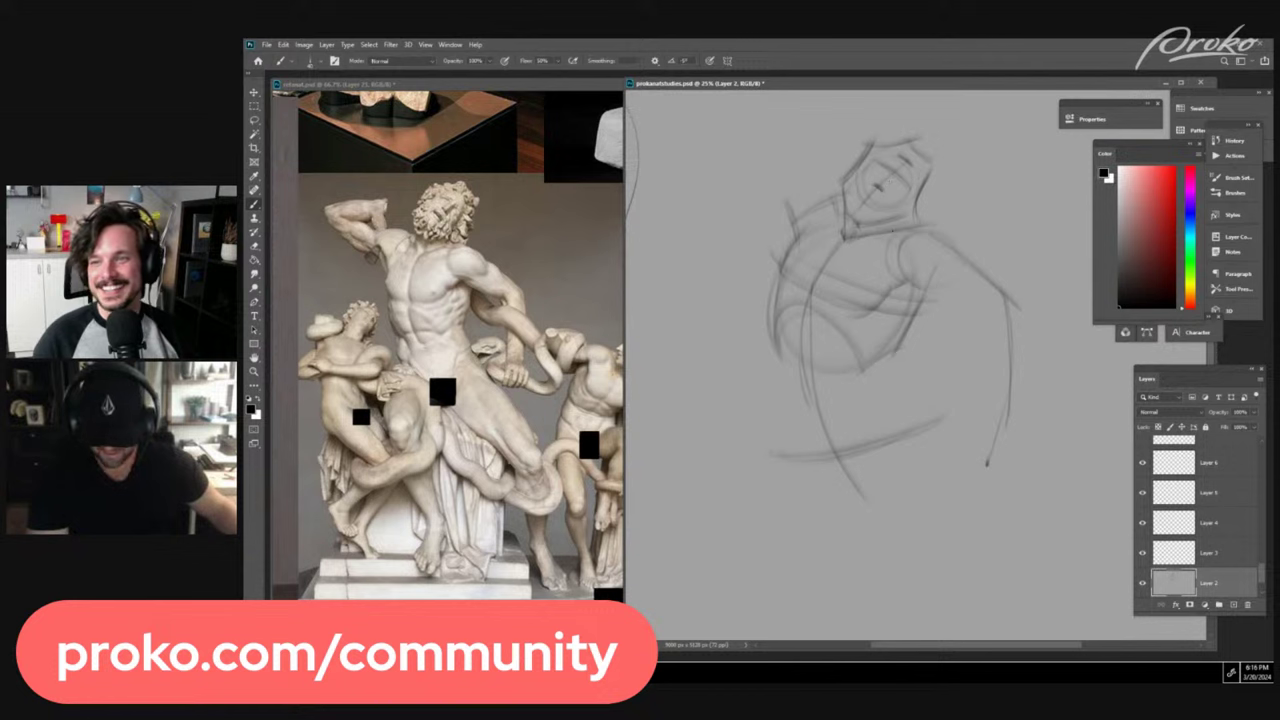
- Darken the sternum and armpit accents, and define the waist with firm flank contours and a curved cross line above the pelvis
left_click_drag(844, 416, 867, 402)
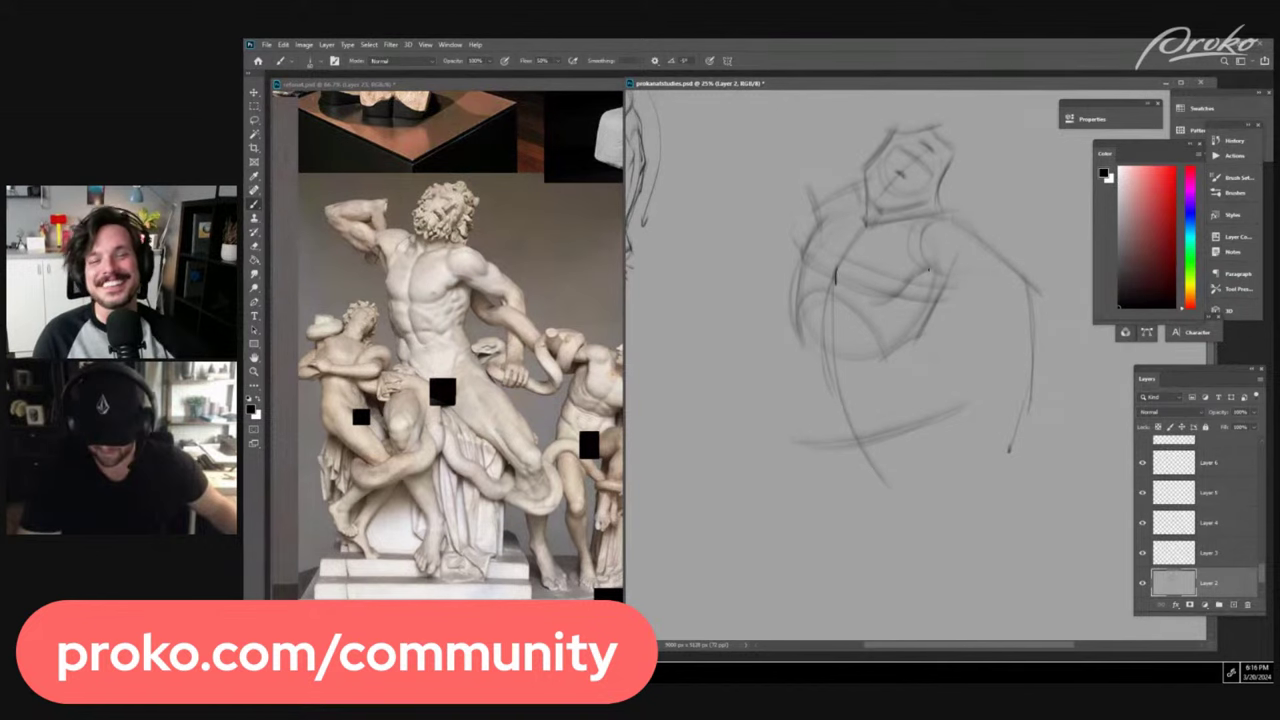
left_click_drag(912, 280, 937, 270)
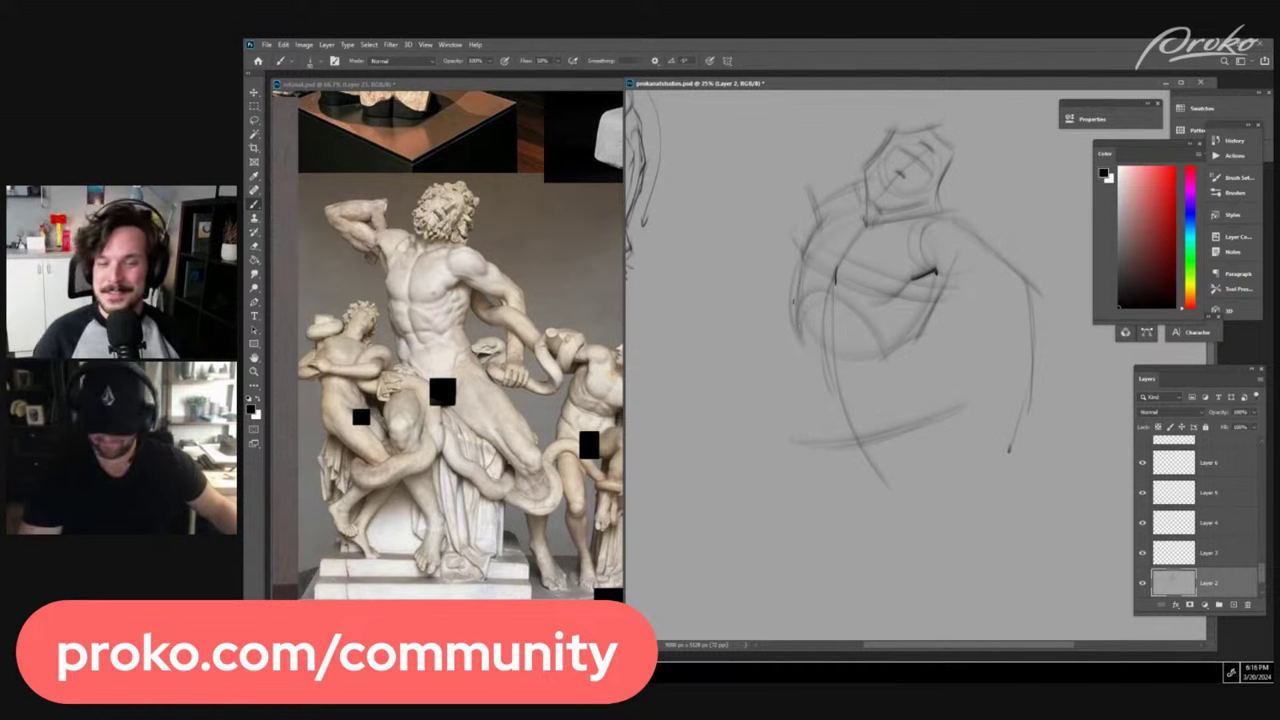
mouse_move(796, 302)
left_mouse_down()
mouse_move(823, 394)
mouse_move(801, 340)
mouse_move(799, 395)
left_mouse_up()
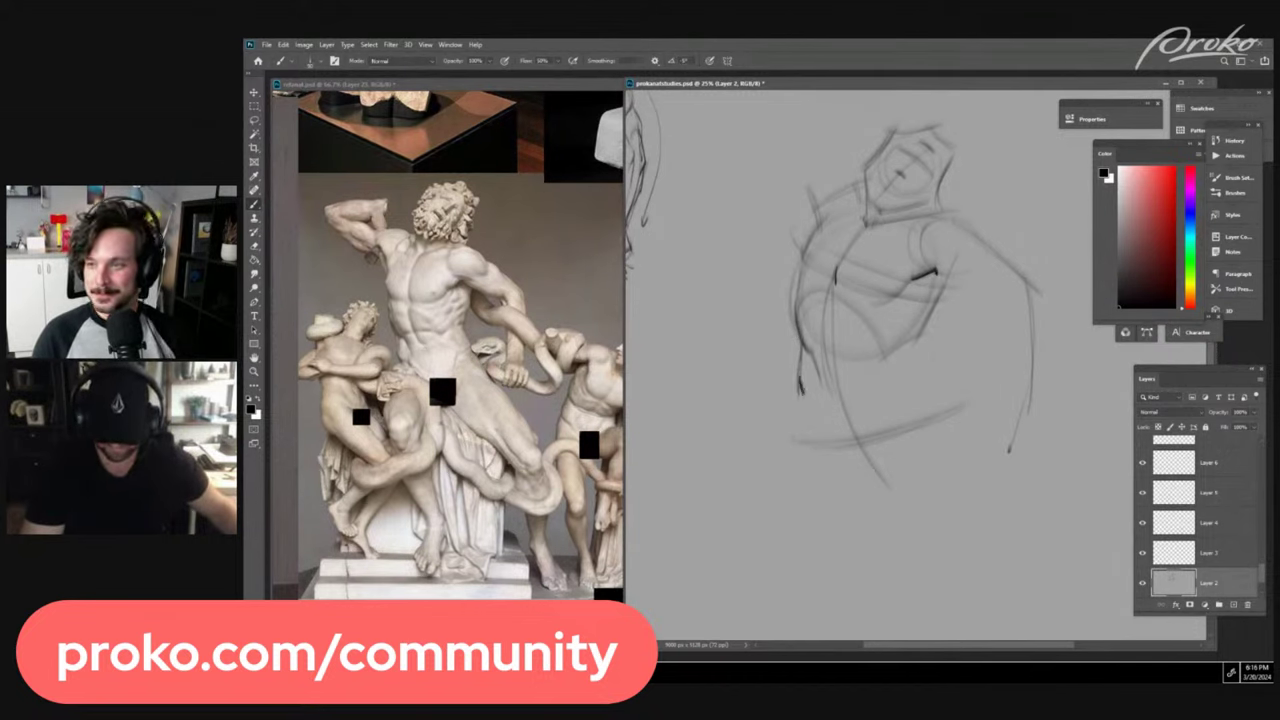
mouse_move(918, 383)
left_mouse_down()
mouse_move(862, 402)
mouse_move(808, 398)
left_mouse_up()
left_click_drag(924, 373, 882, 387)
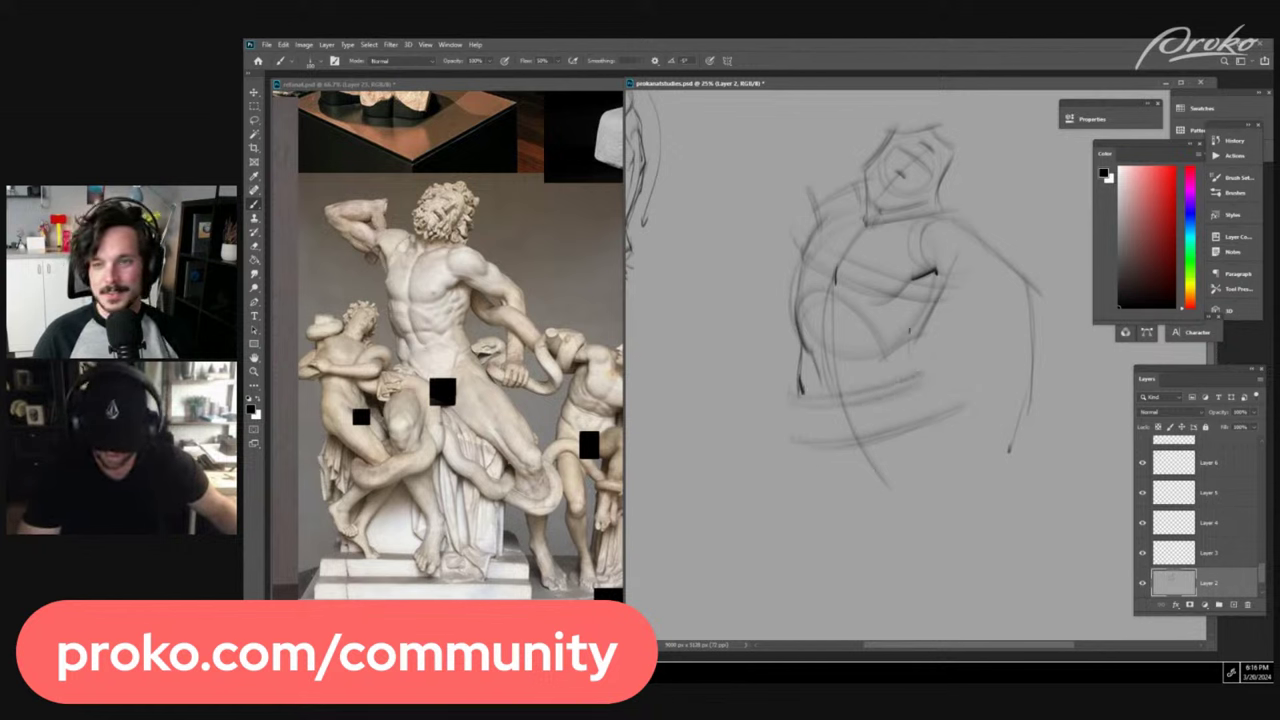
left_click_drag(910, 332, 923, 383)
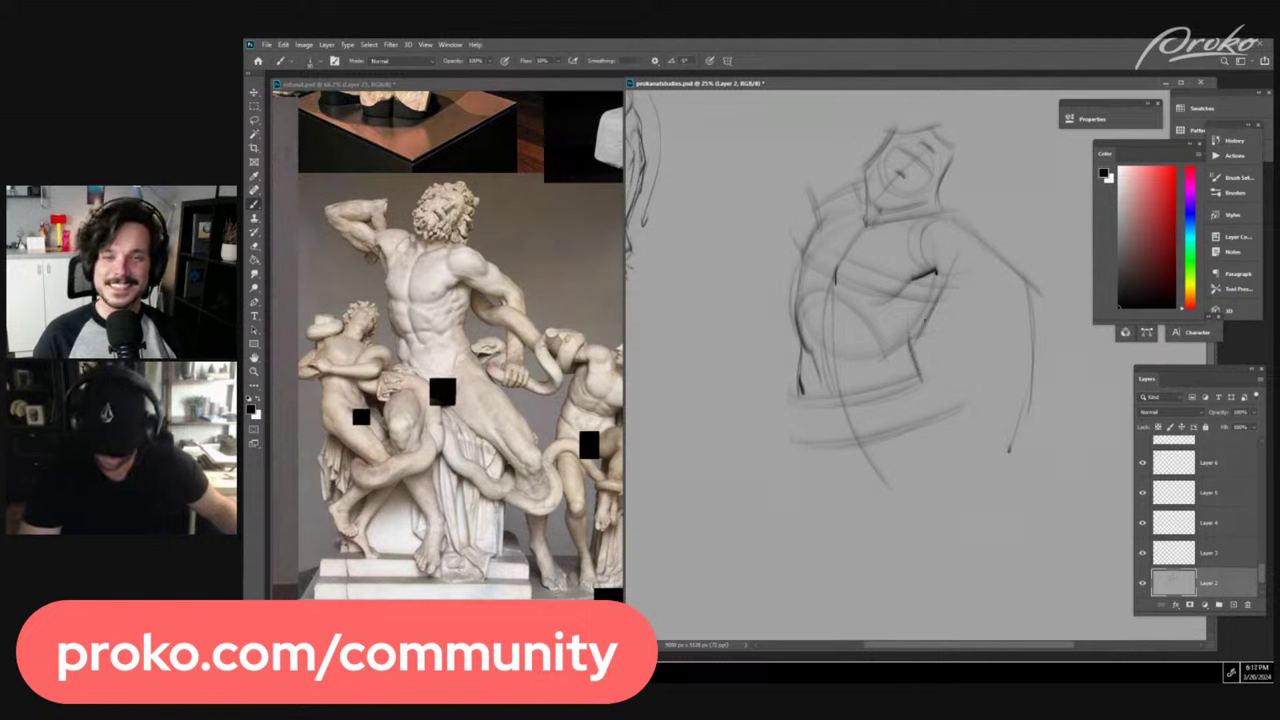
left_click_drag(912, 338, 928, 312)
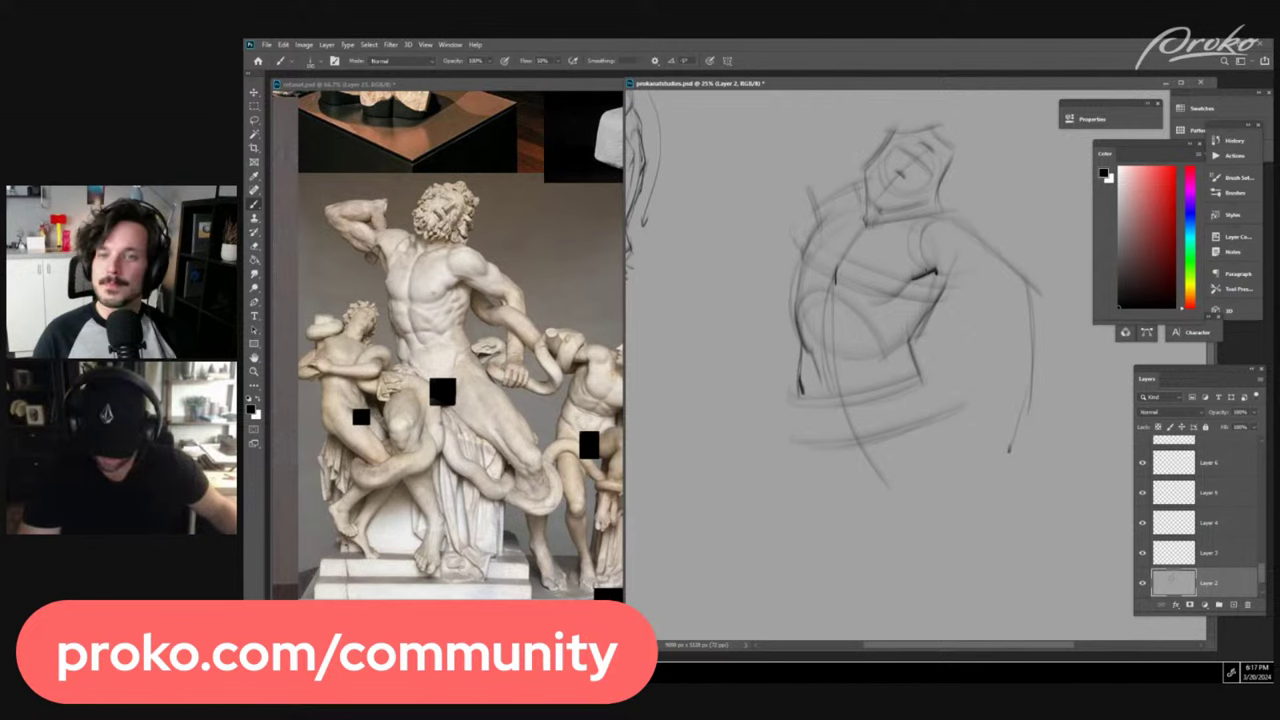
- Reinforce the rib cage's side and rib arch, and add the curved lower rib edge across the abdomen
left_click_drag(921, 258, 902, 350)
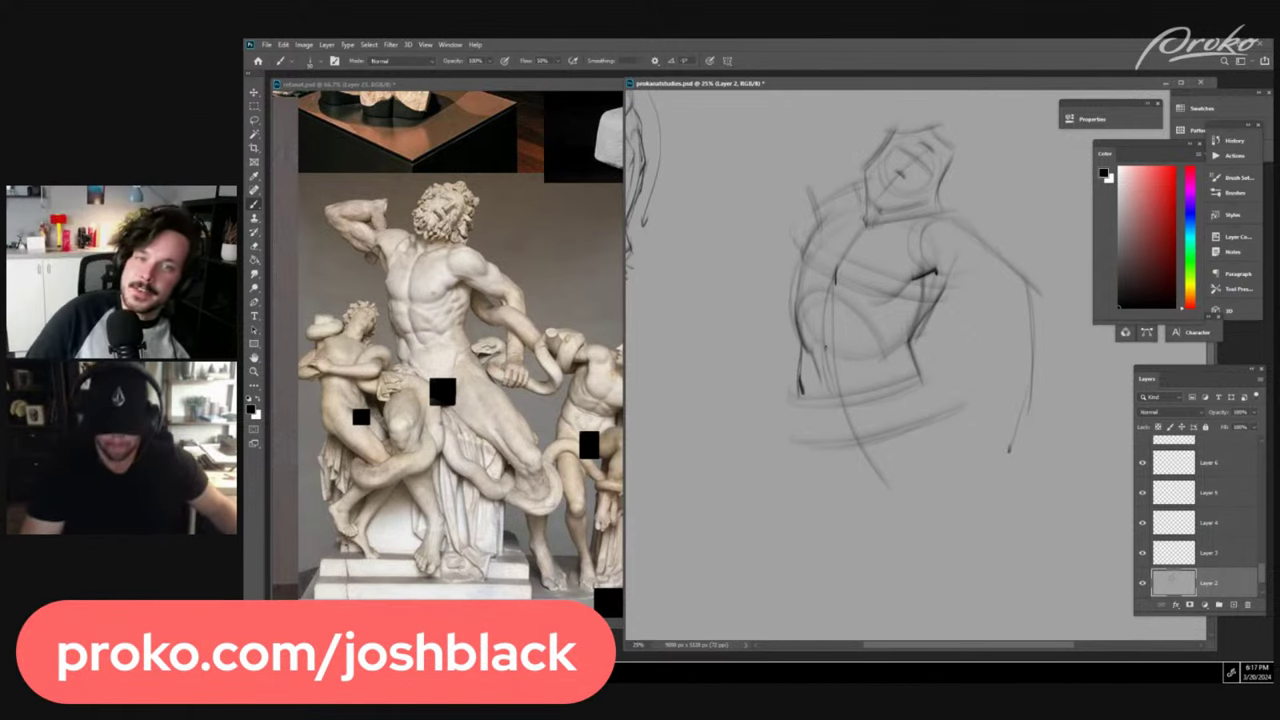
mouse_move(814, 343)
left_mouse_down()
mouse_move(845, 338)
mouse_move(868, 360)
left_mouse_up()
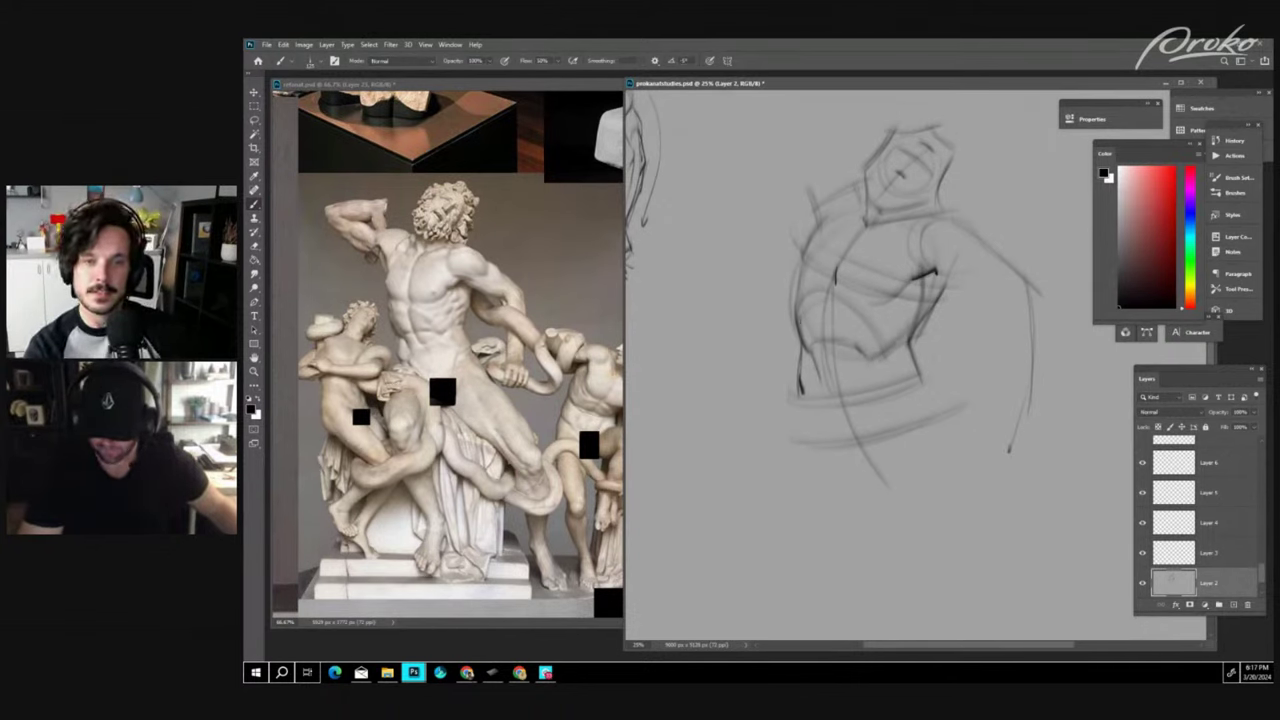
left_click_drag(805, 304, 884, 368)
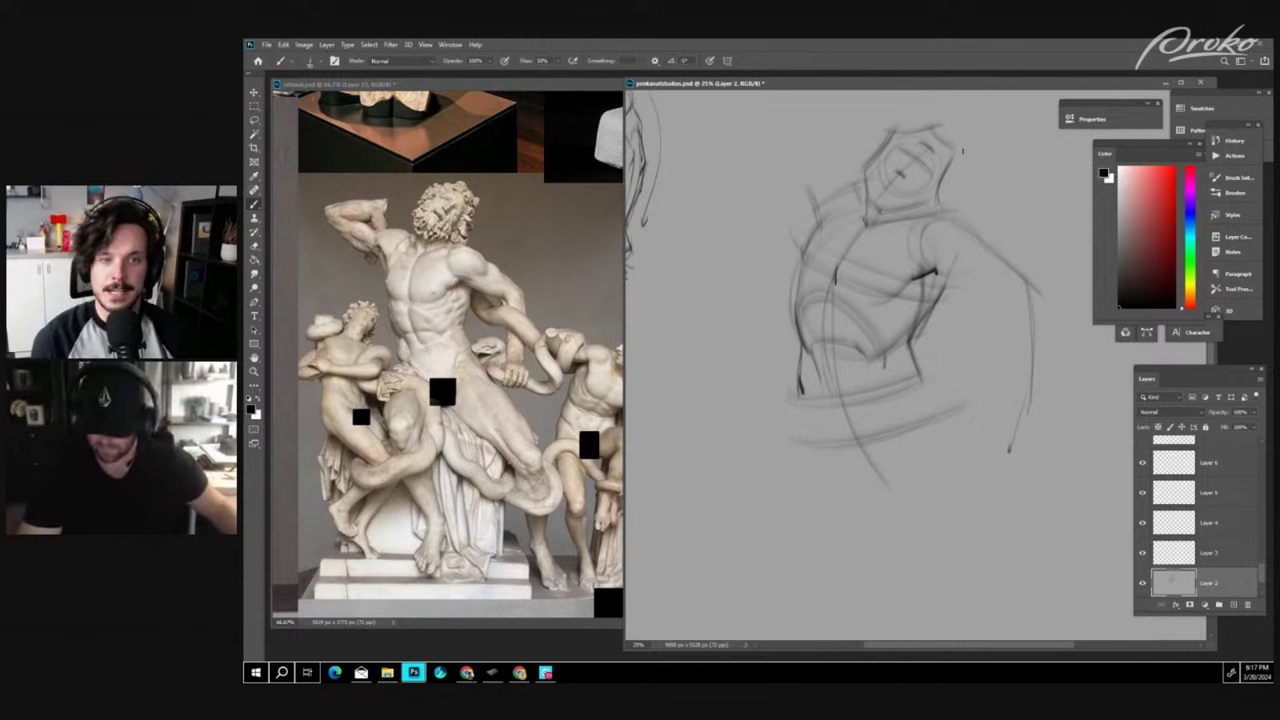
- Add an outer contour to the far side of the head, and draw the extended arm's inner contour down to the wrist
left_click_drag(946, 154, 964, 210)
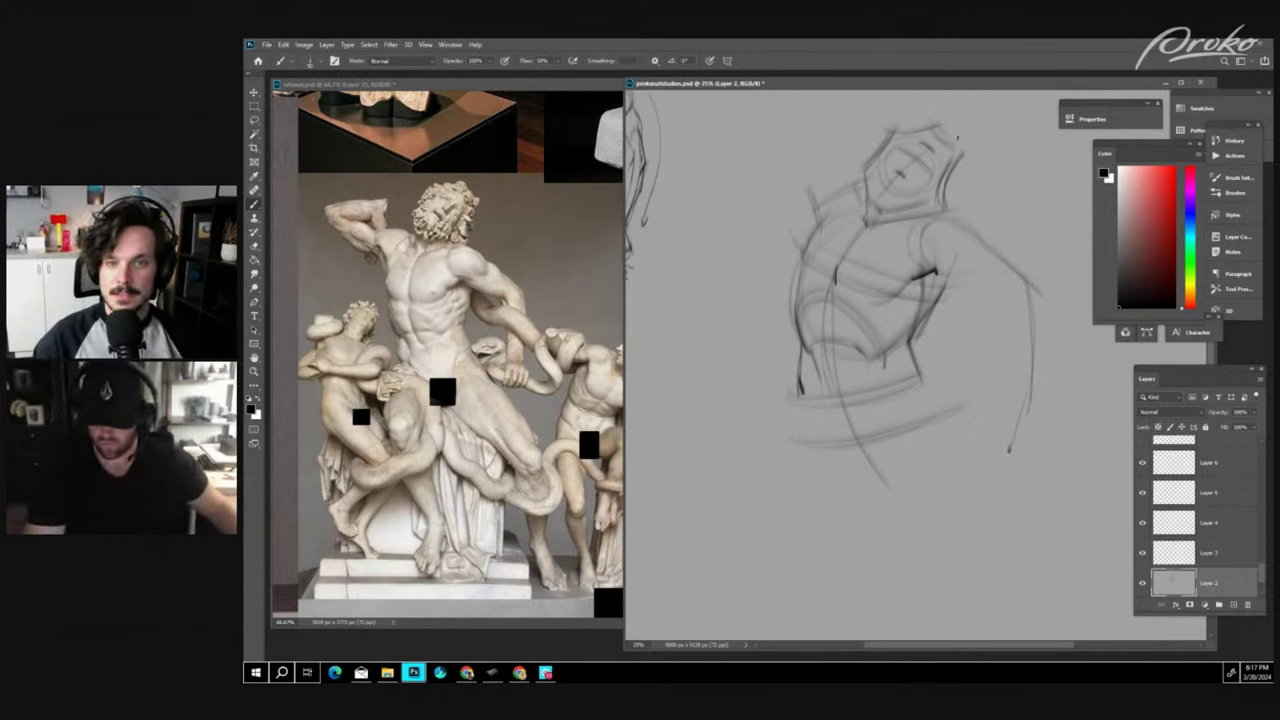
left_click_drag(957, 139, 934, 120)
mouse_move(948, 423)
left_mouse_down()
mouse_move(925, 412)
mouse_move(934, 443)
left_mouse_up()
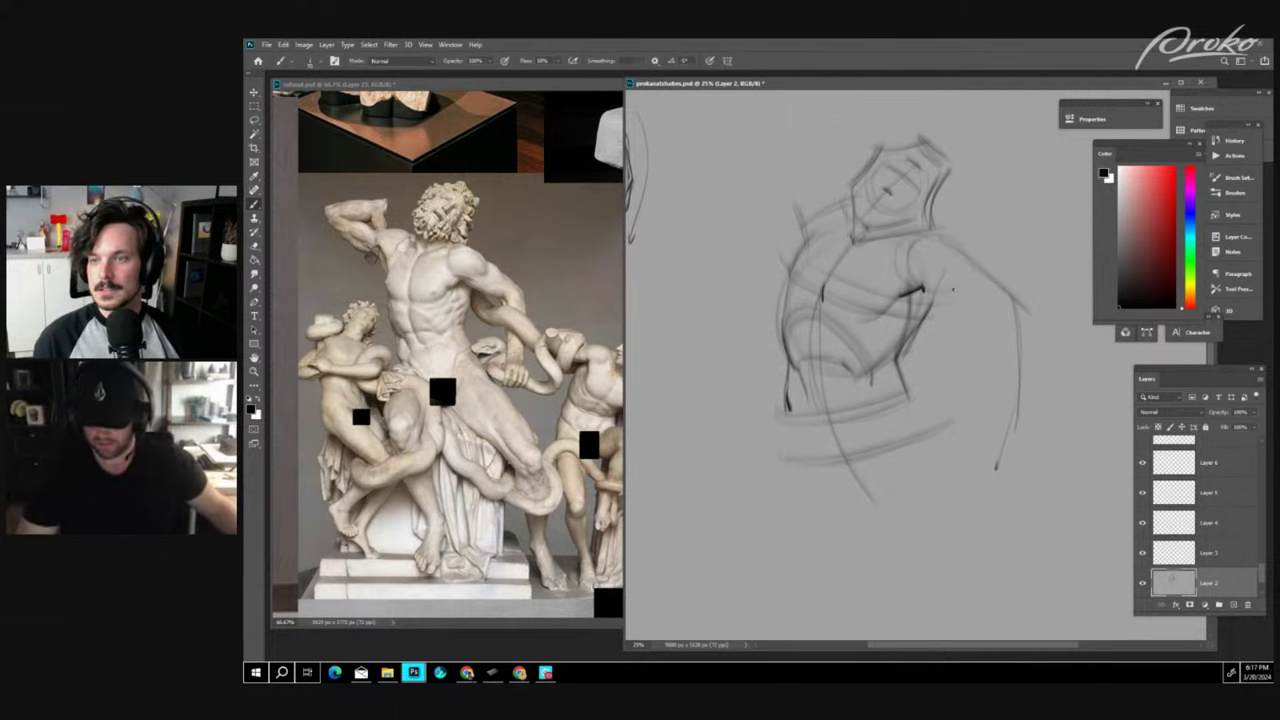
mouse_move(938, 290)
left_mouse_down()
mouse_move(990, 338)
mouse_move(1002, 444)
left_mouse_up()
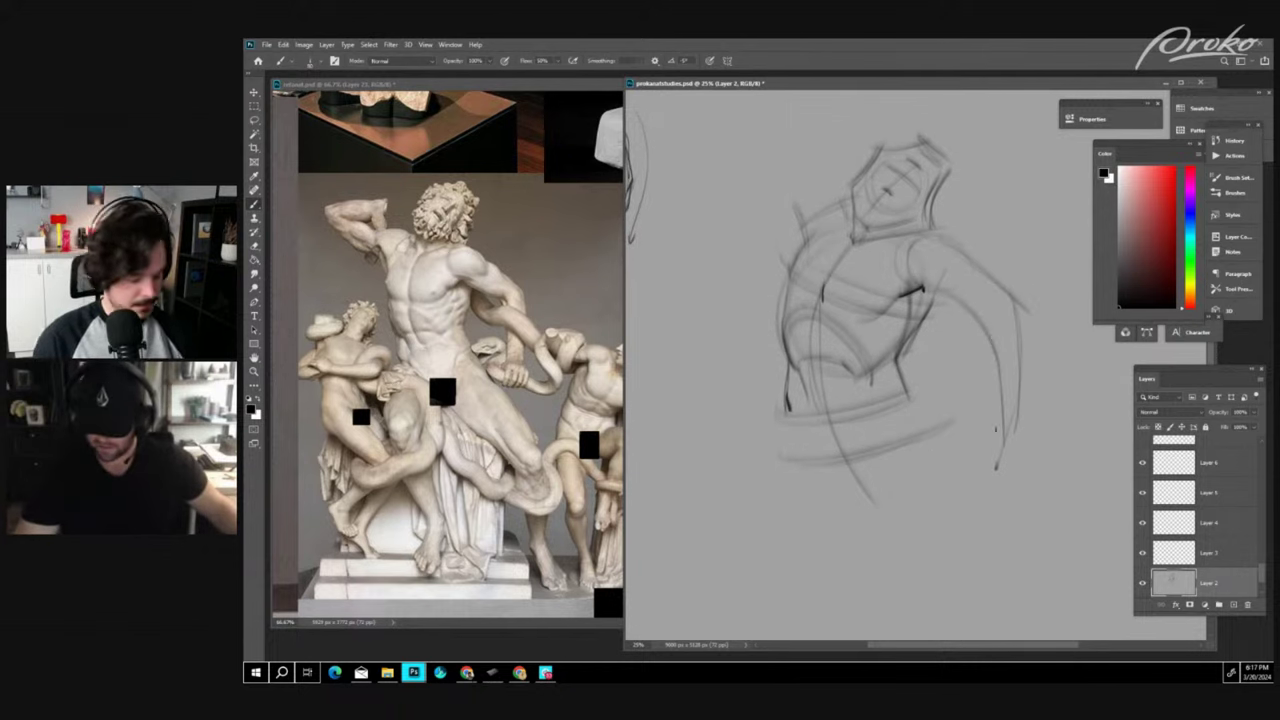
left_click_drag(1000, 330, 1003, 488)
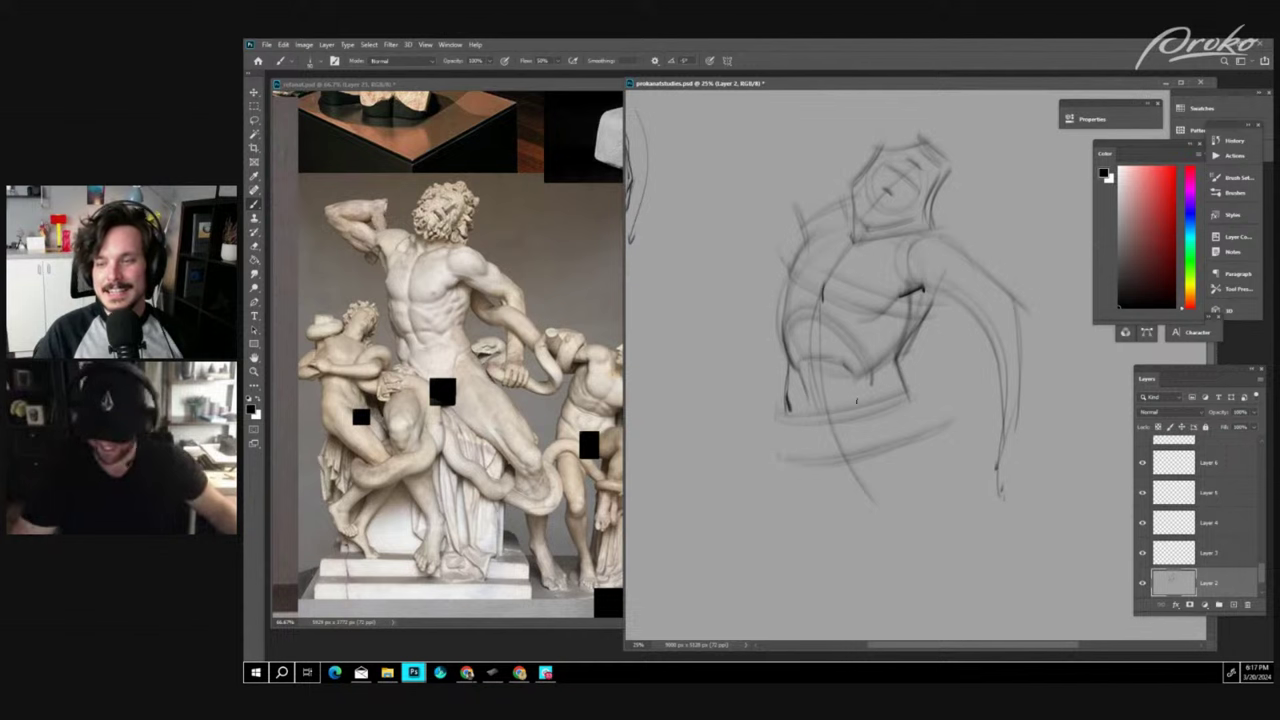
key("ctrl+minus")
key("ctrl+plus")
left_click_drag(917, 428, 922, 500)
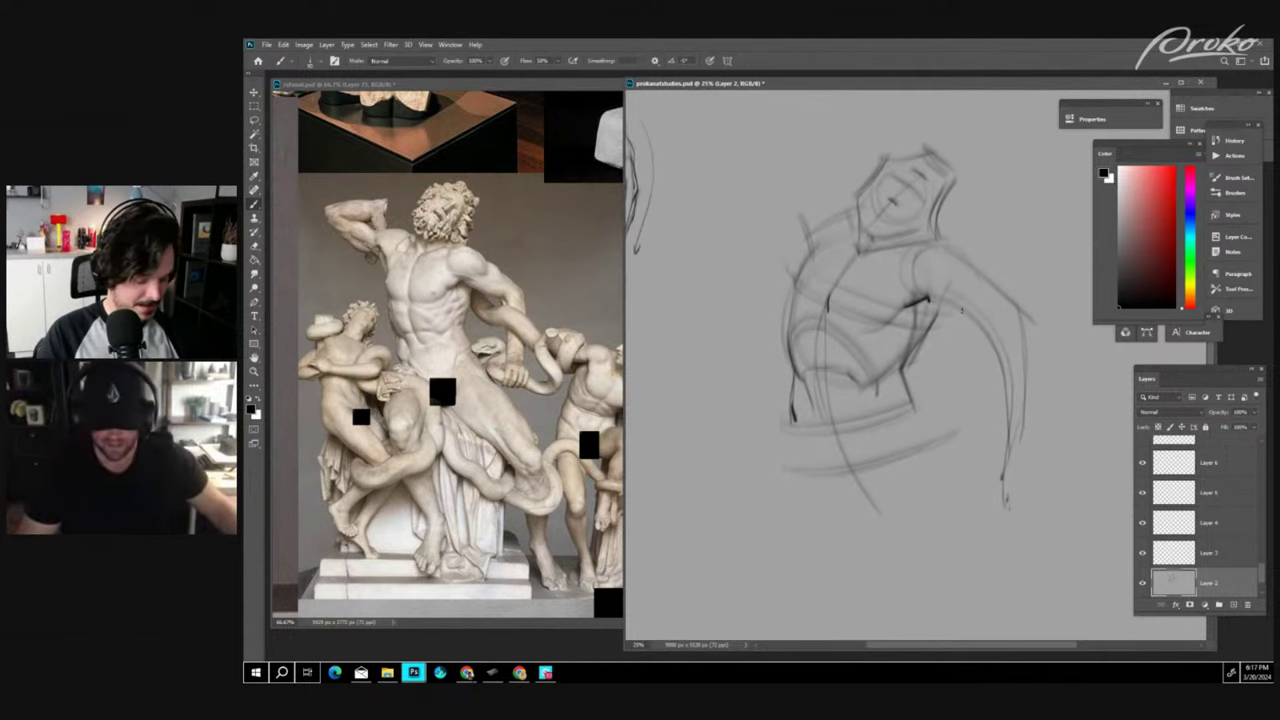
- Paint over the crown and upper facial marks of the head with the sampled background grey, using a larger brush
left_click_drag(893, 191, 921, 172)
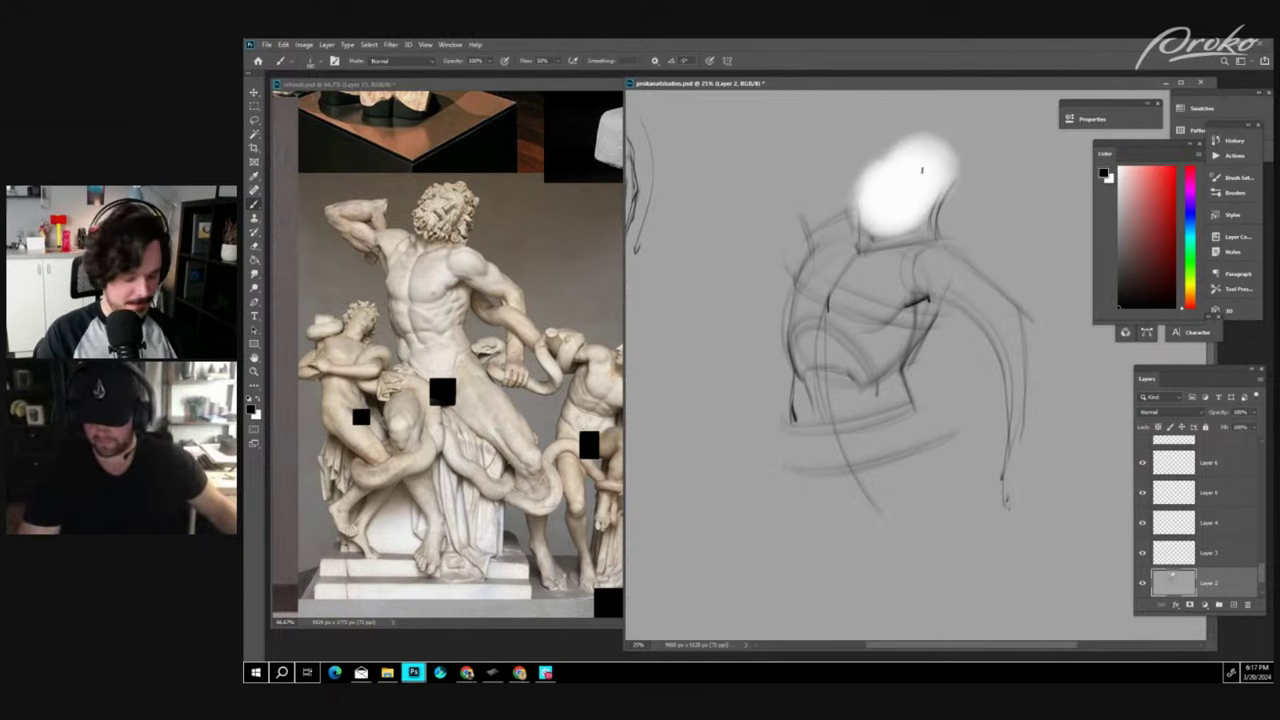
key("ctrl+z")
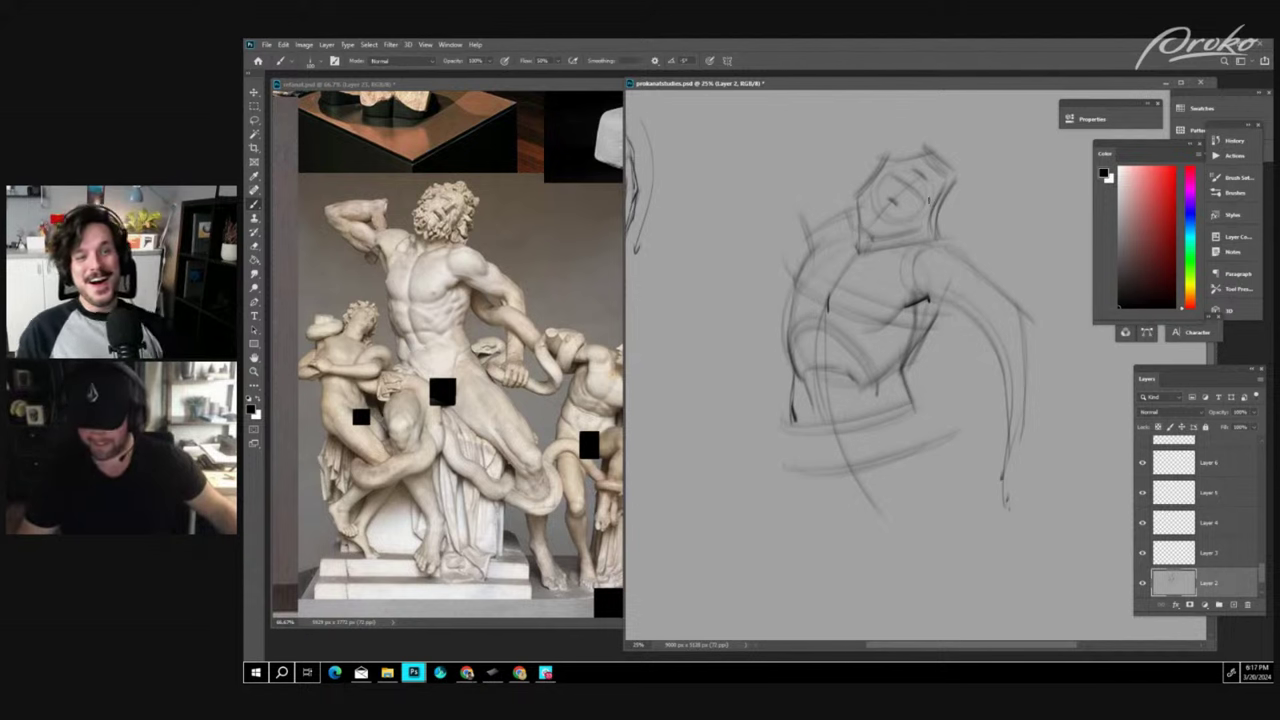
left_click(937, 210, "alt")
key("]")
key("]")
key("]")
key("]")
key("]")
mouse_move(901, 188)
left_mouse_down()
mouse_move(956, 170)
mouse_move(911, 160)
mouse_move(925, 215)
left_mouse_up()
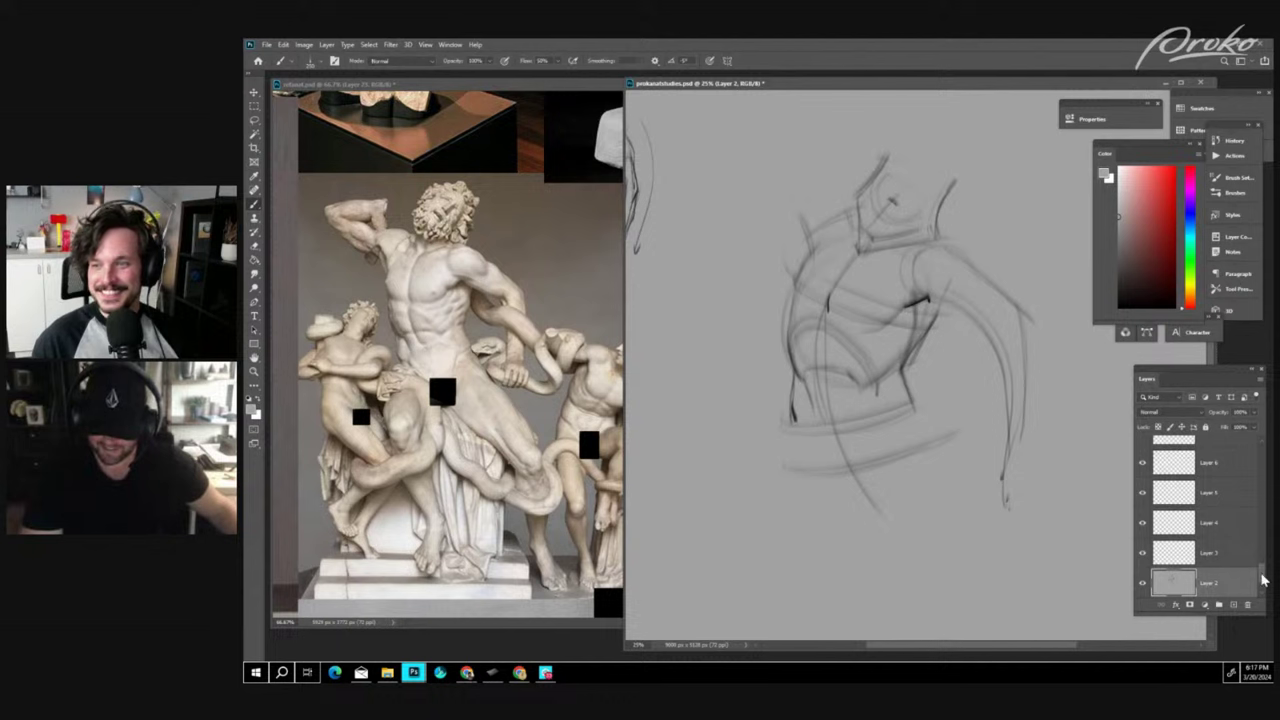
- Switch to the topmost layer, restore black, and mark the crown of the head with short slanted strokes
left_click_drag(1263, 580, 1265, 449)
left_click(1210, 455)
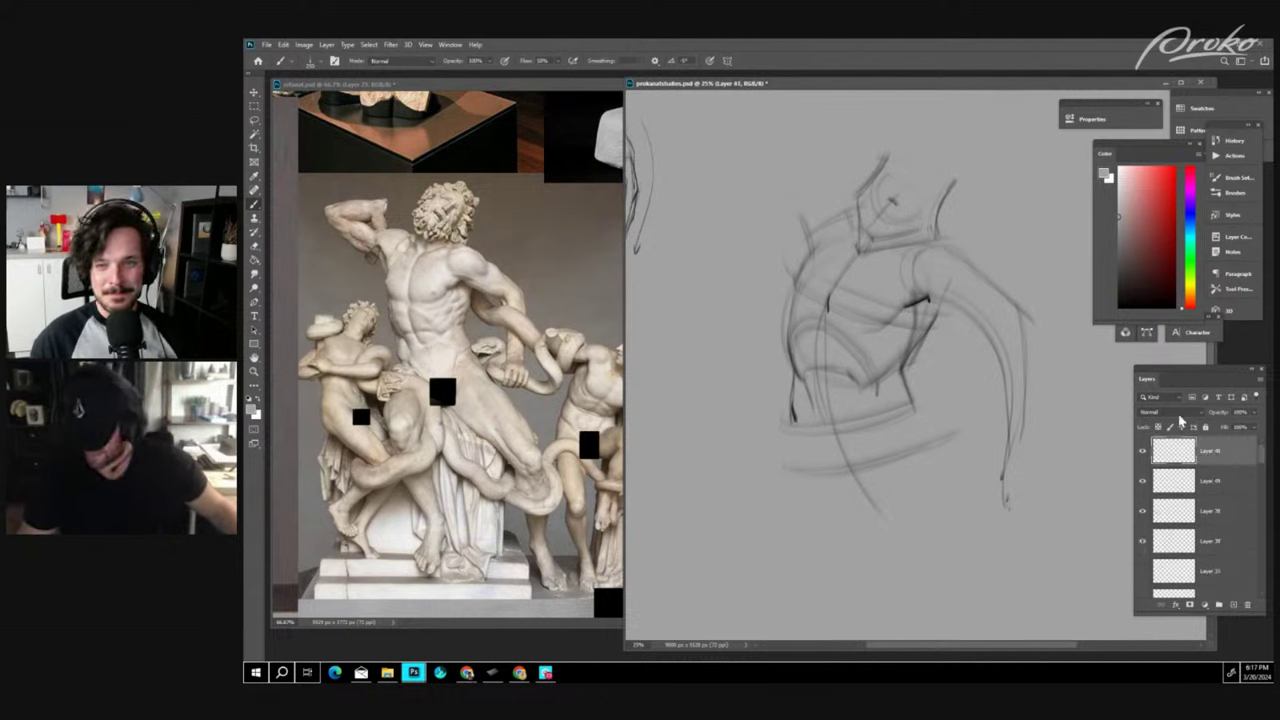
key("d")
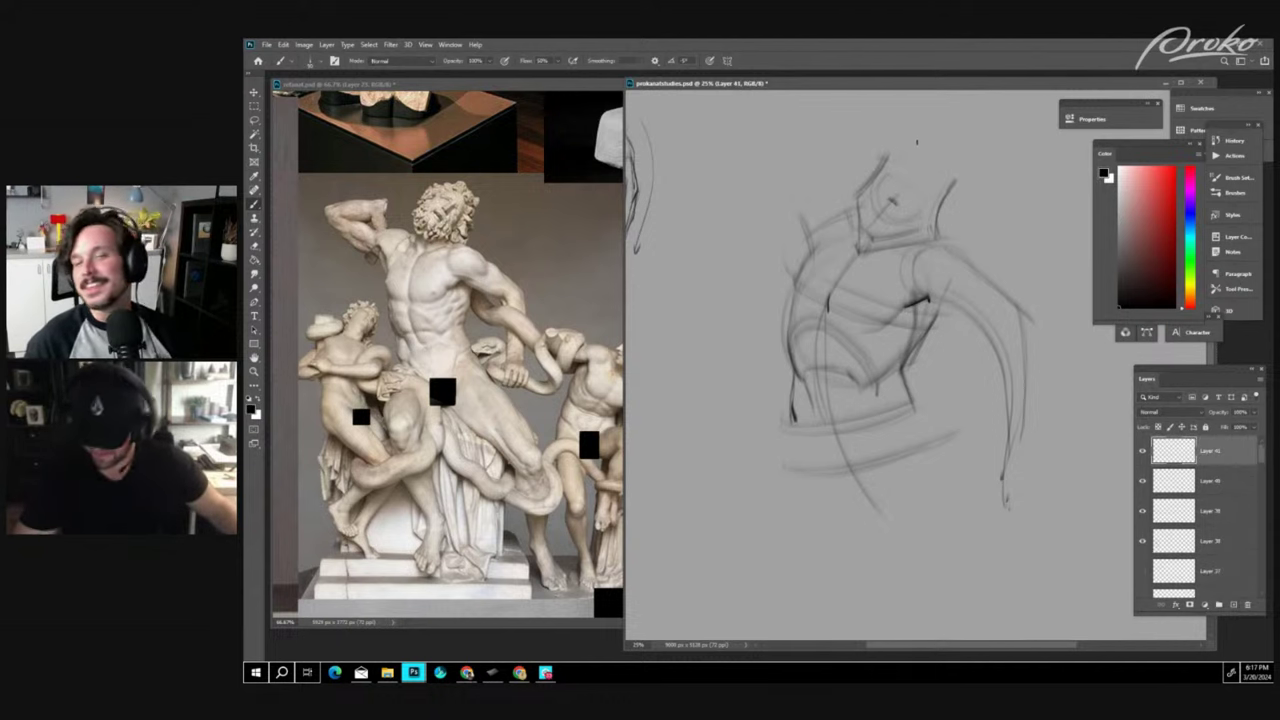
left_click_drag(914, 146, 944, 176)
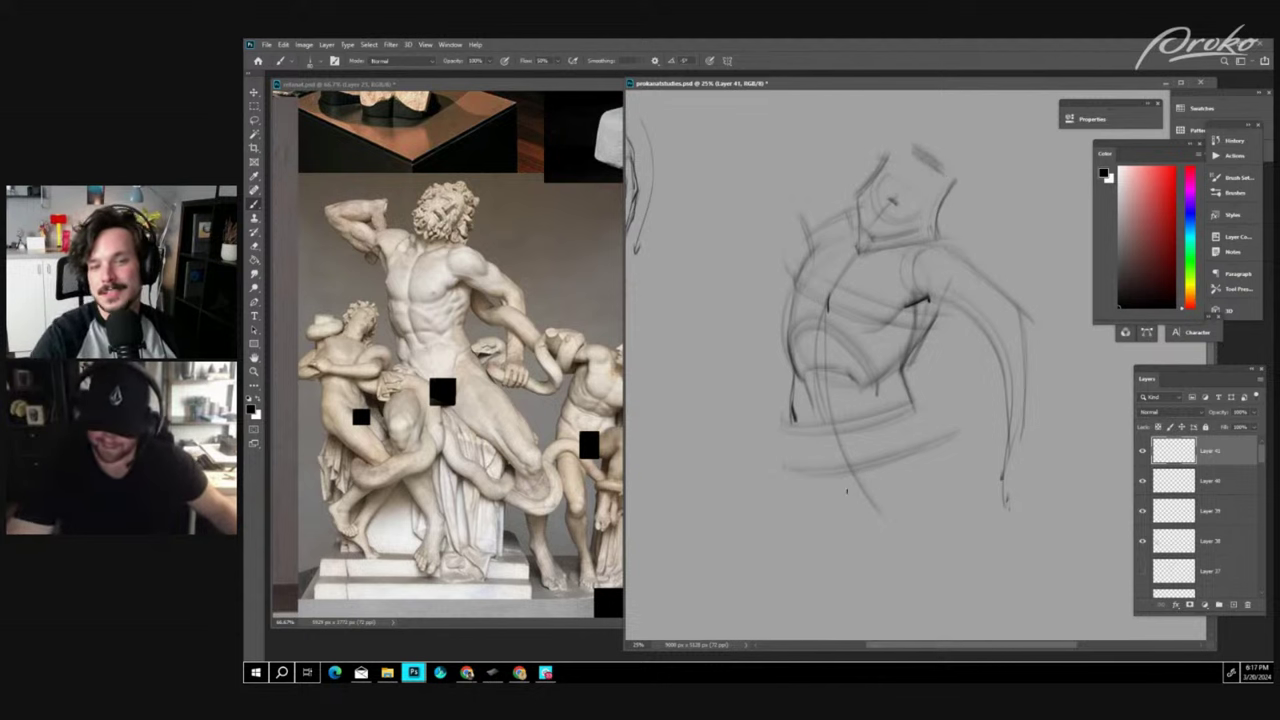
- Draw the curved hip contour beside the near waist, and darken the abdomen's centre line down to the navel
left_click_drag(906, 466, 903, 417)
left_click_drag(805, 340, 833, 397)
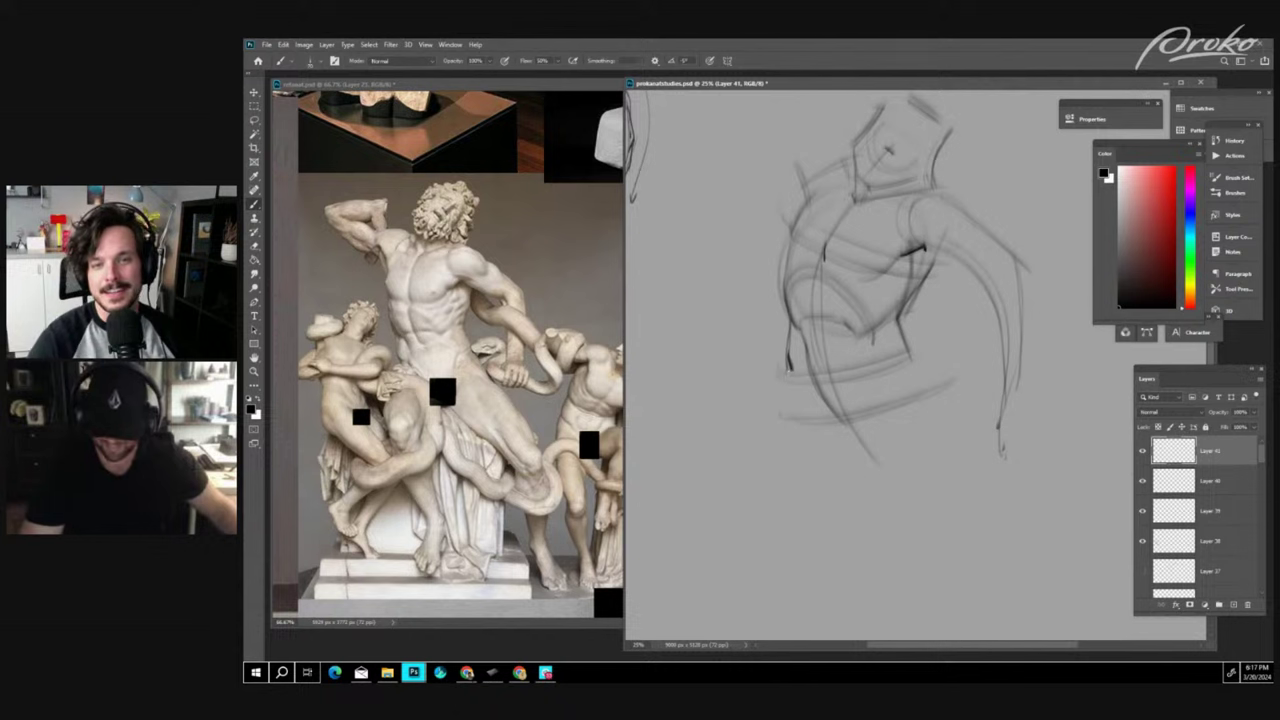
left_click_drag(787, 345, 797, 376)
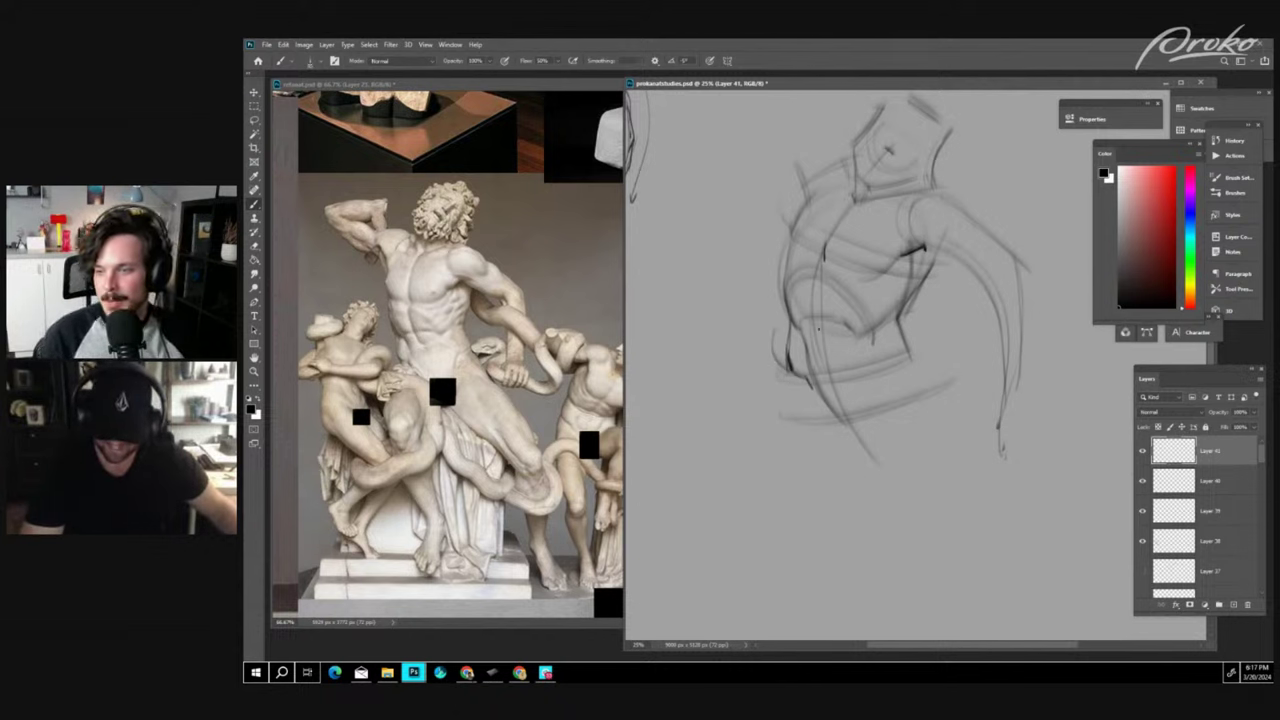
left_click_drag(816, 278, 817, 312)
left_click_drag(817, 324, 824, 338)
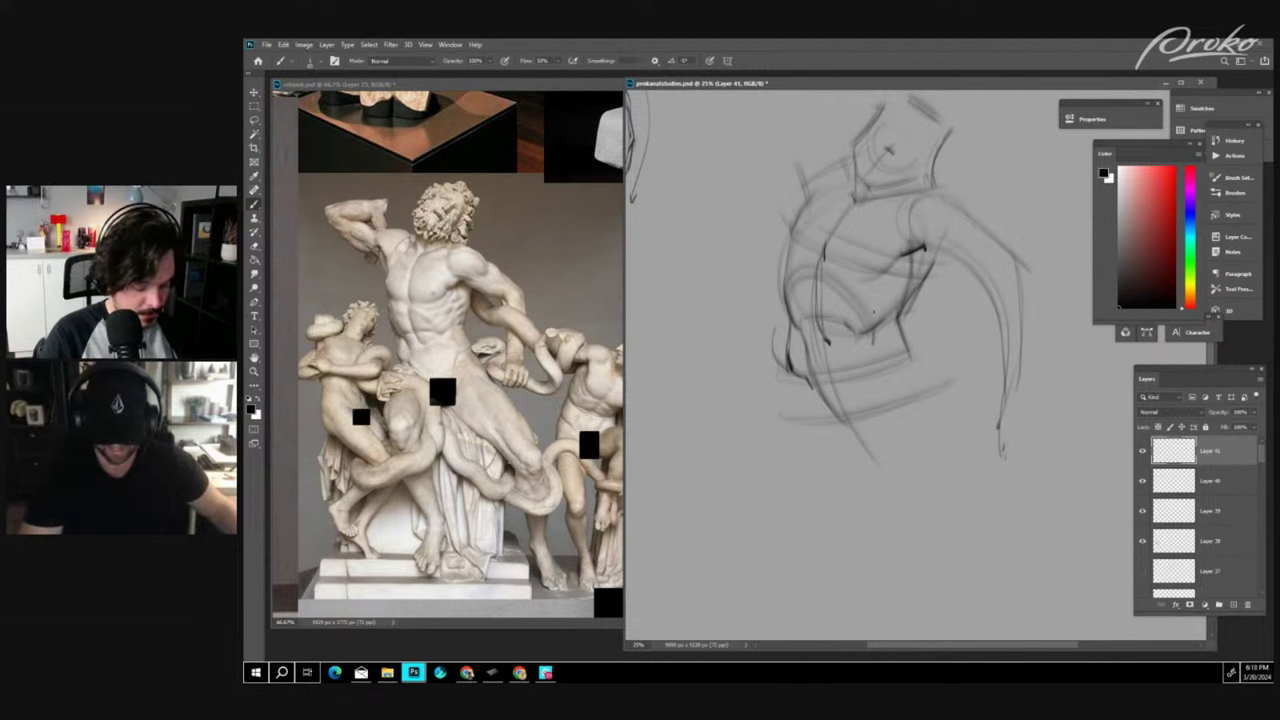
- Firm up the far rib arch, draw the far groin line tapering to the pubic point, and accent the far waist
left_click_drag(852, 310, 865, 331)
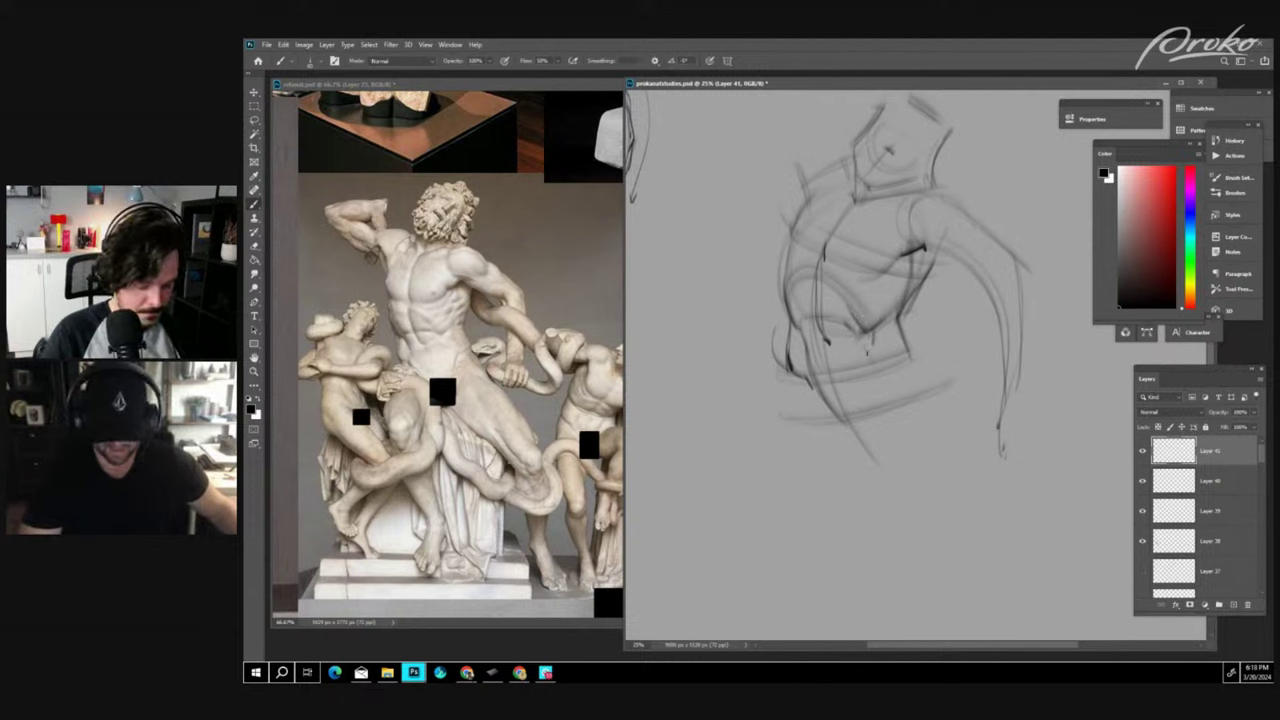
mouse_move(866, 341)
left_mouse_down()
mouse_move(877, 374)
mouse_move(858, 424)
left_mouse_up()
left_click_drag(876, 370, 858, 428)
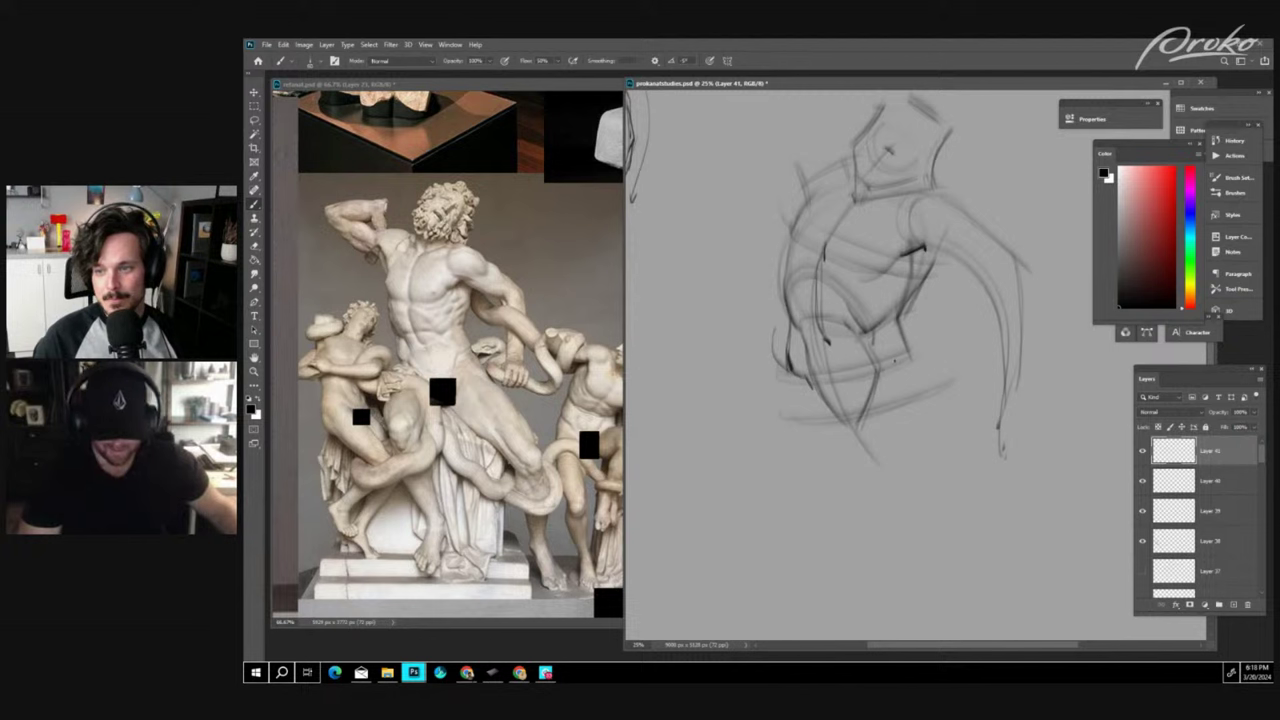
left_click_drag(882, 370, 915, 333)
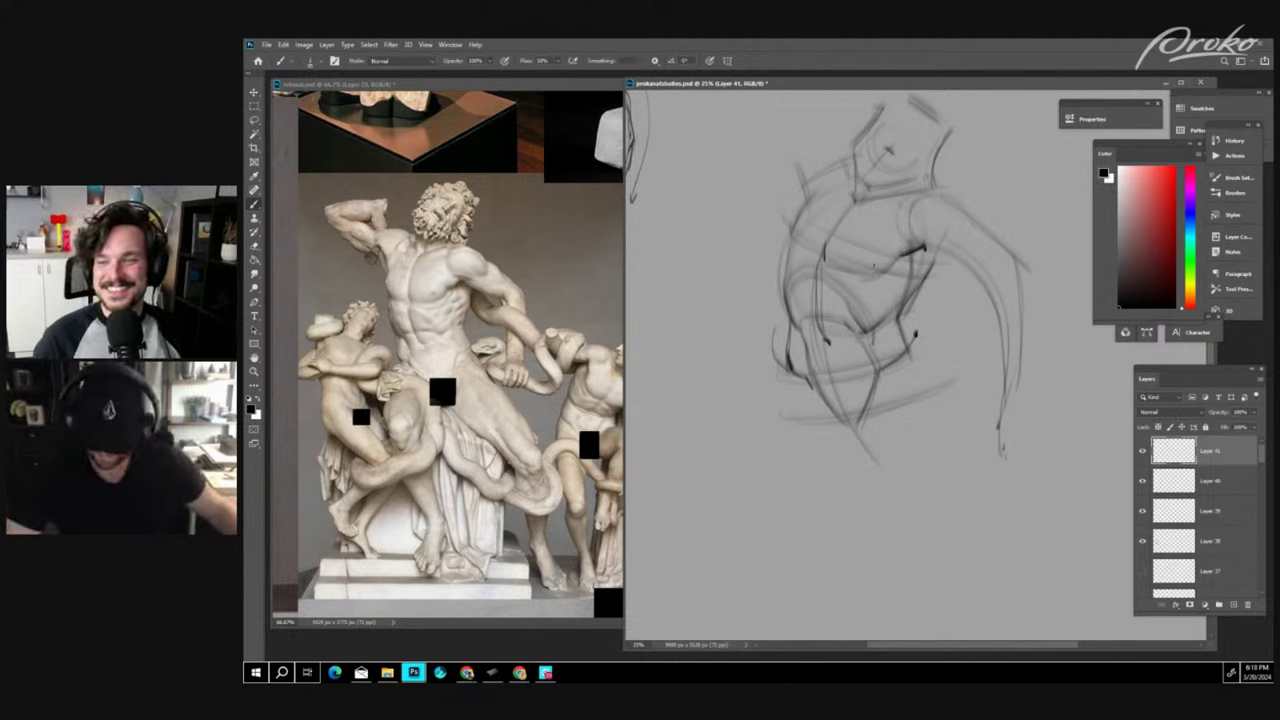
- Darken the lower chest edge and the torso's near side, and draw the long curved outer contour of the near thigh
left_click_drag(870, 264, 881, 264)
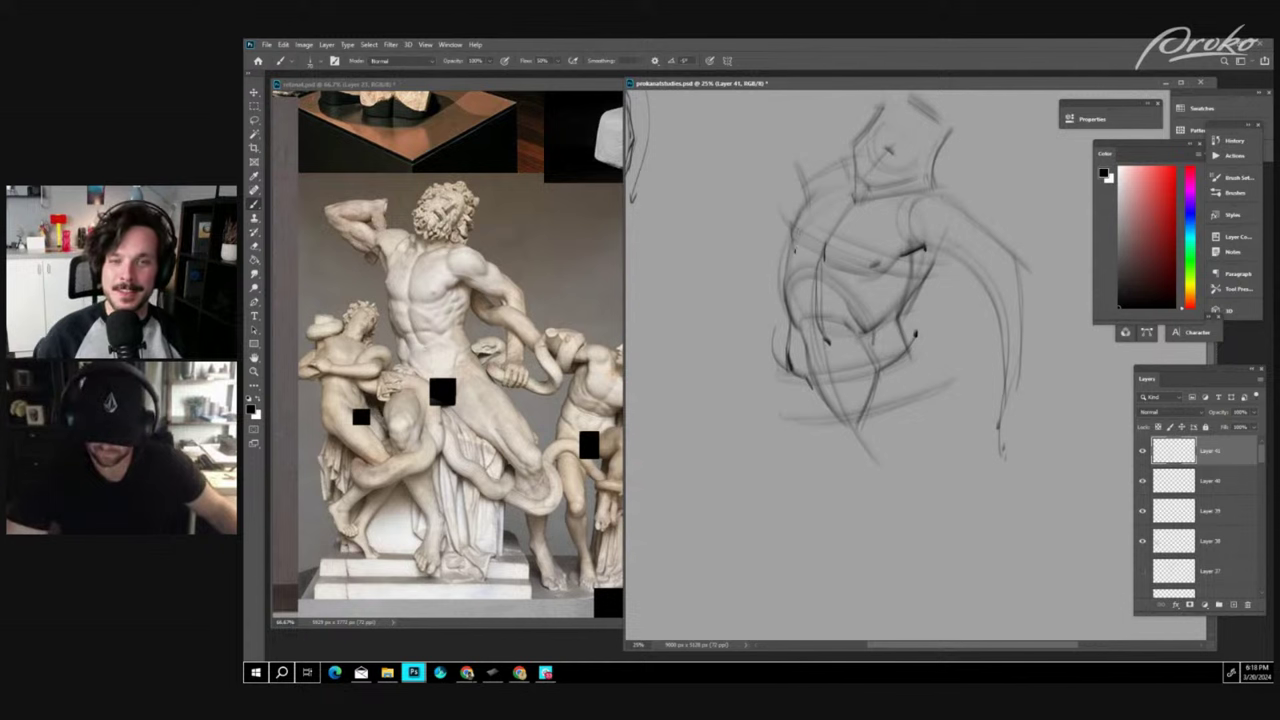
left_click_drag(795, 252, 791, 224)
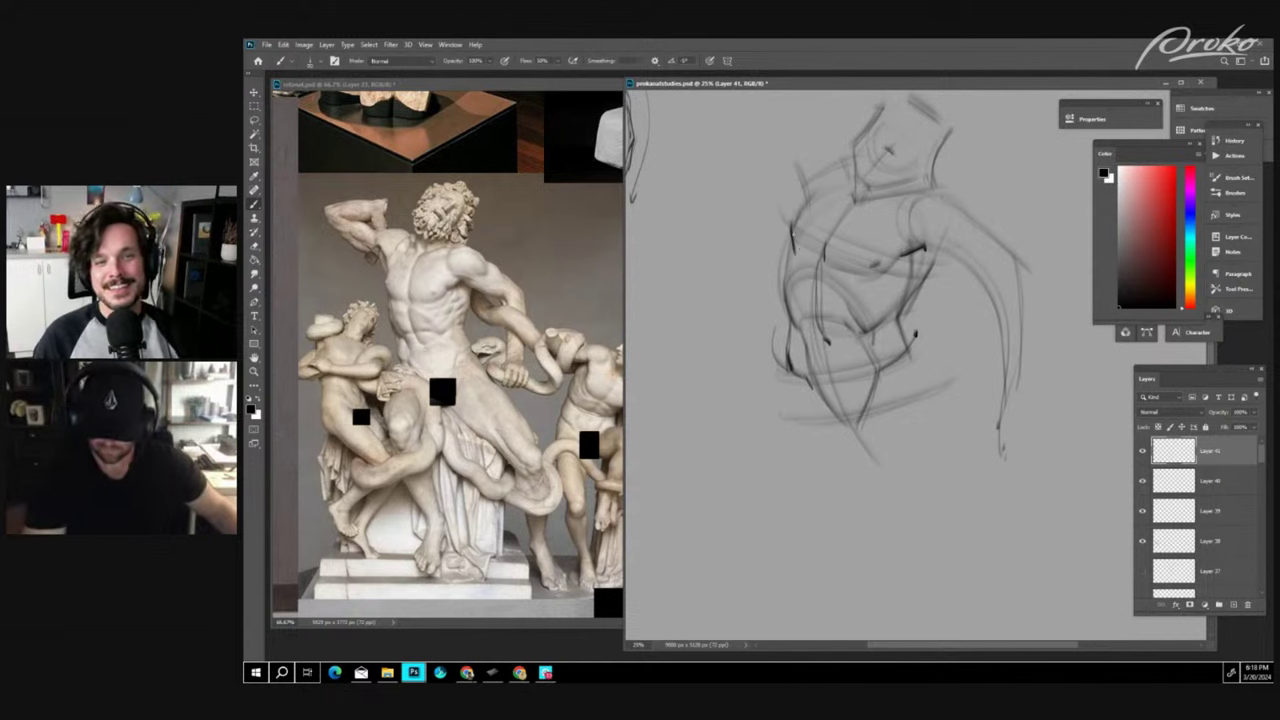
left_click_drag(791, 244, 784, 286)
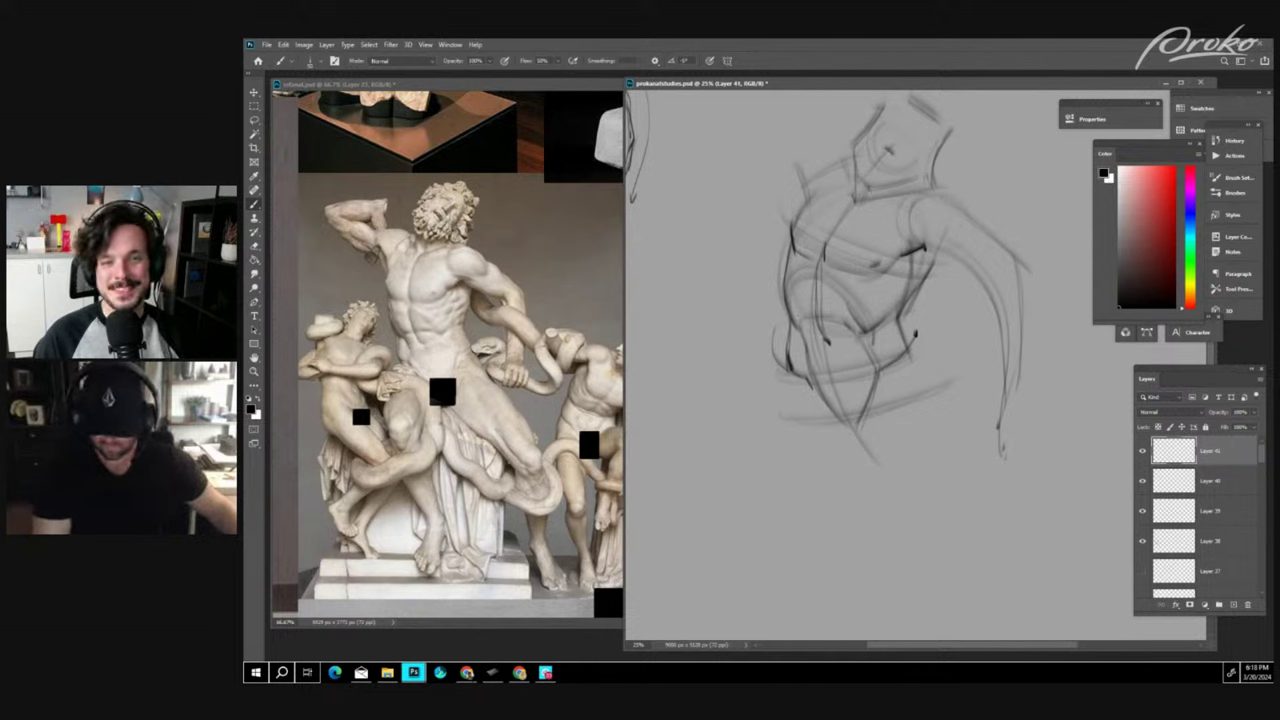
left_click_drag(790, 370, 770, 535)
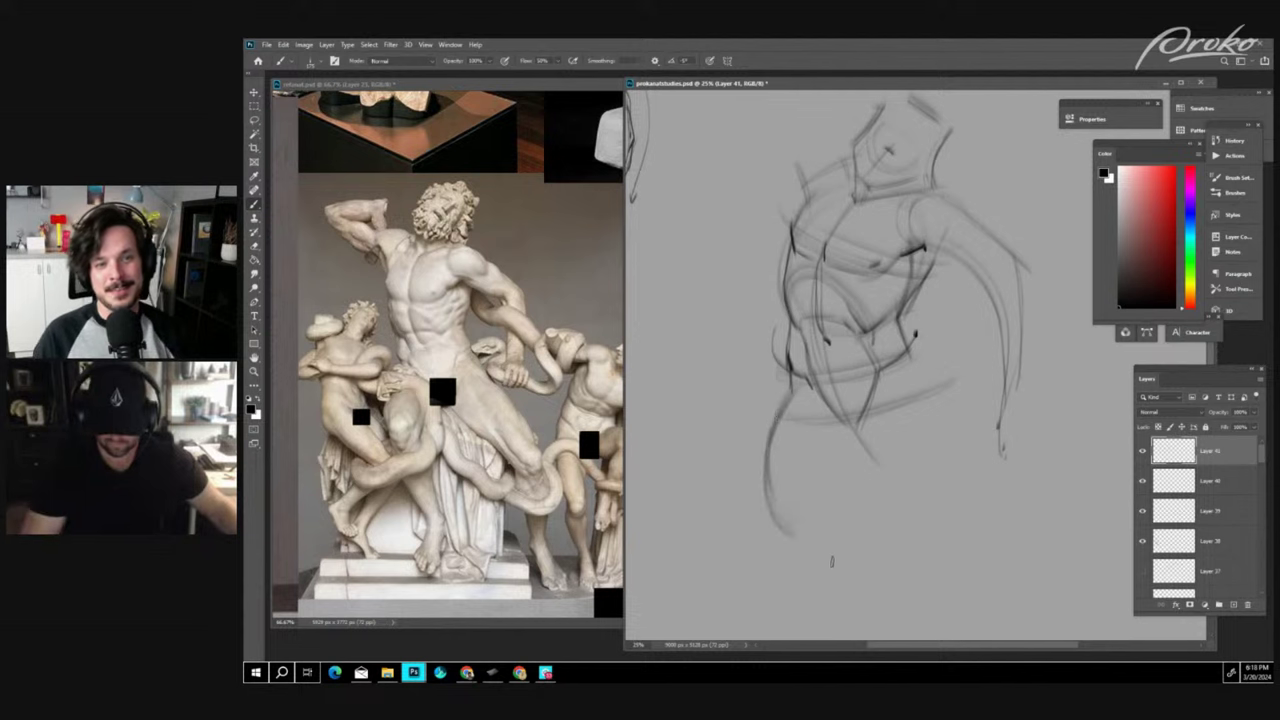
- Block in the raised arm's shoulder with a dark outer edge and a line to the neck, and curve contours across the upper chest
key("ctrl")
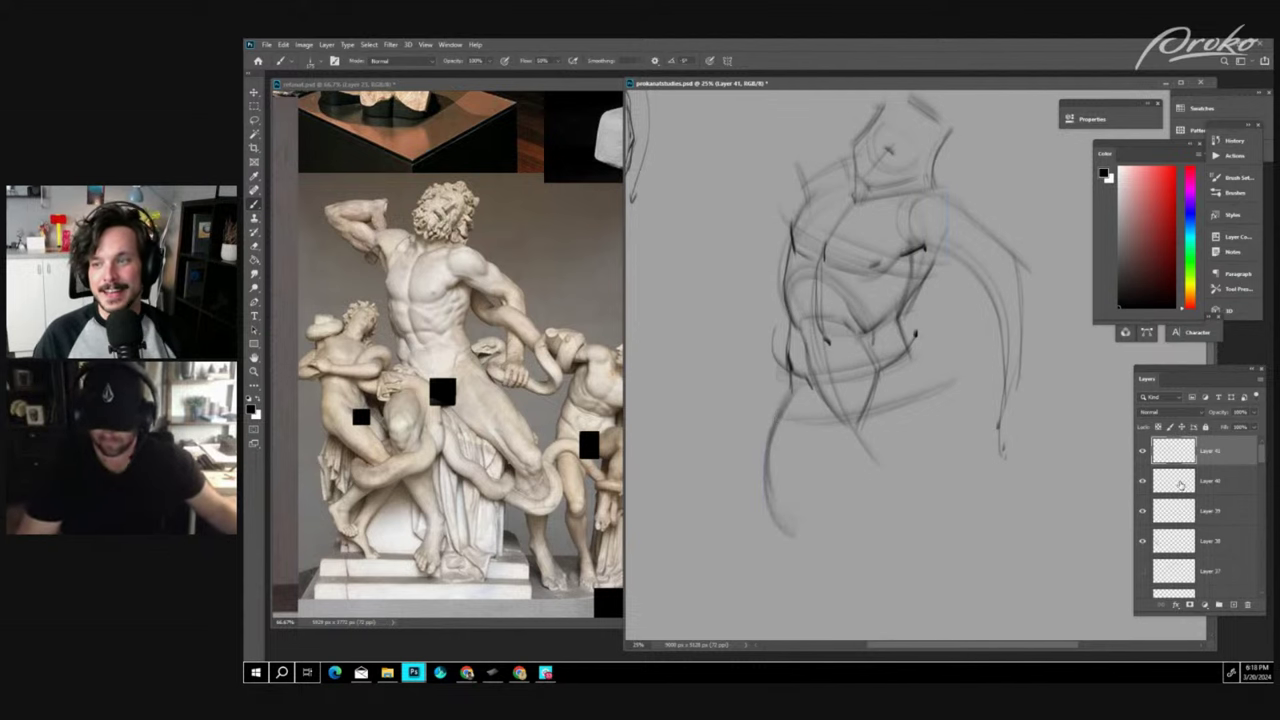
left_click_drag(940, 327, 972, 449)
key("ctrl+minus")
key("ctrl+plus")
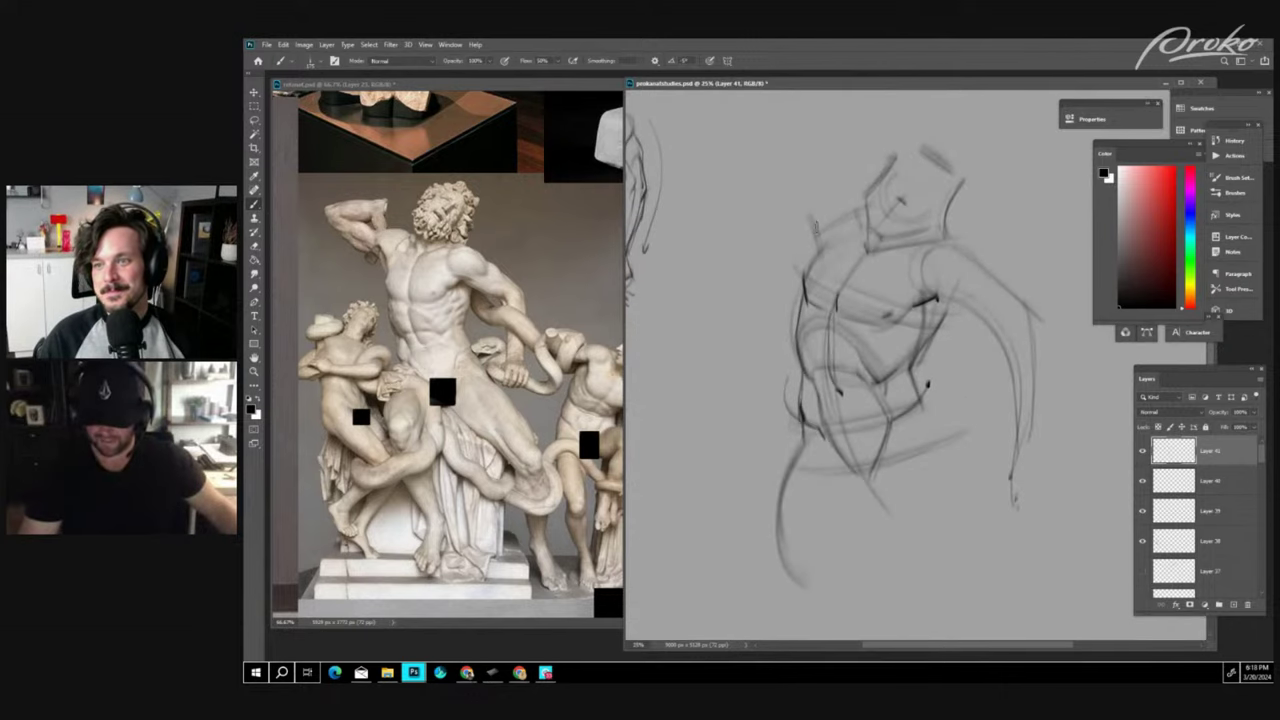
left_click_drag(811, 212, 818, 253)
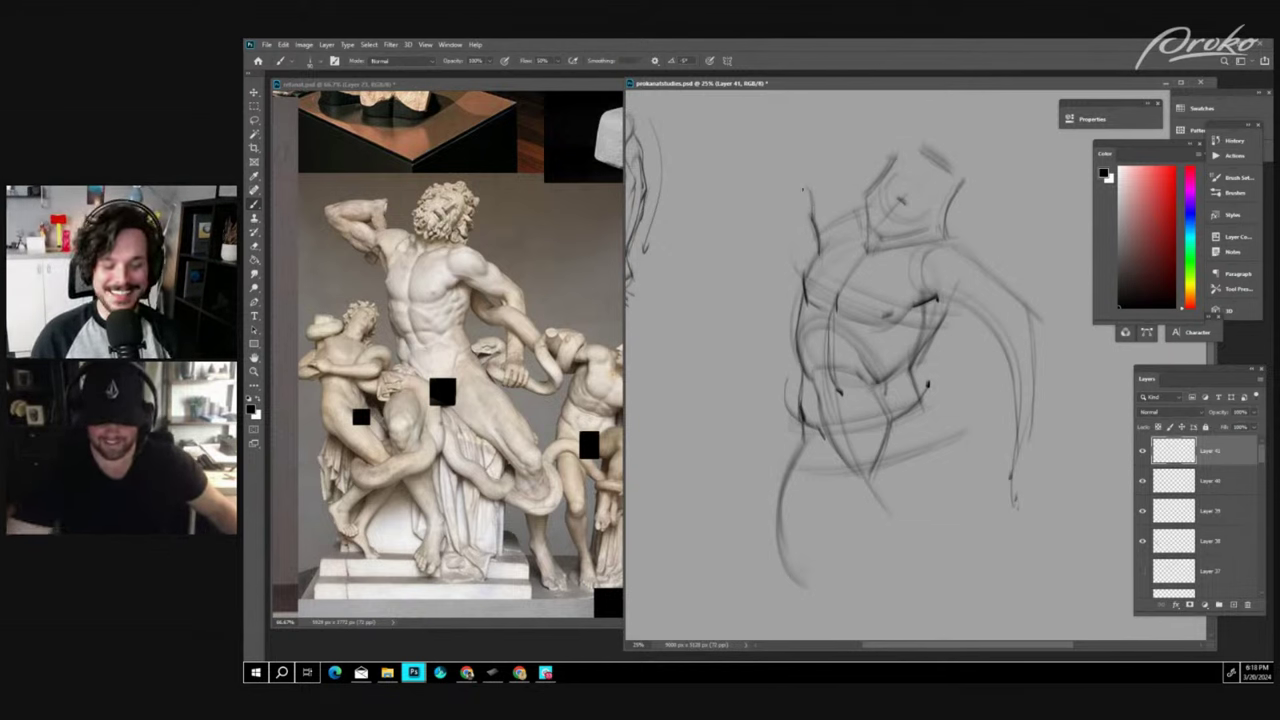
mouse_move(804, 190)
left_mouse_down()
mouse_move(851, 200)
mouse_move(808, 192)
mouse_move(859, 210)
left_mouse_up()
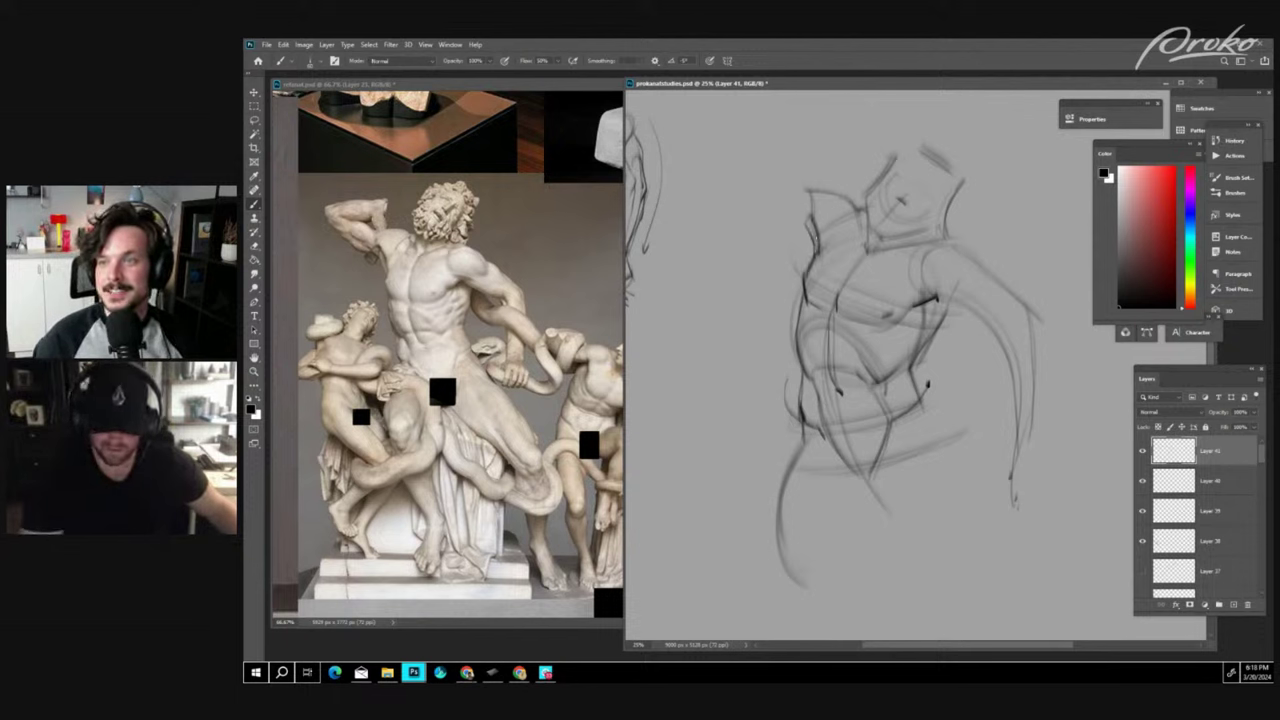
mouse_move(817, 228)
left_mouse_down()
mouse_move(815, 255)
mouse_move(925, 258)
left_mouse_up()
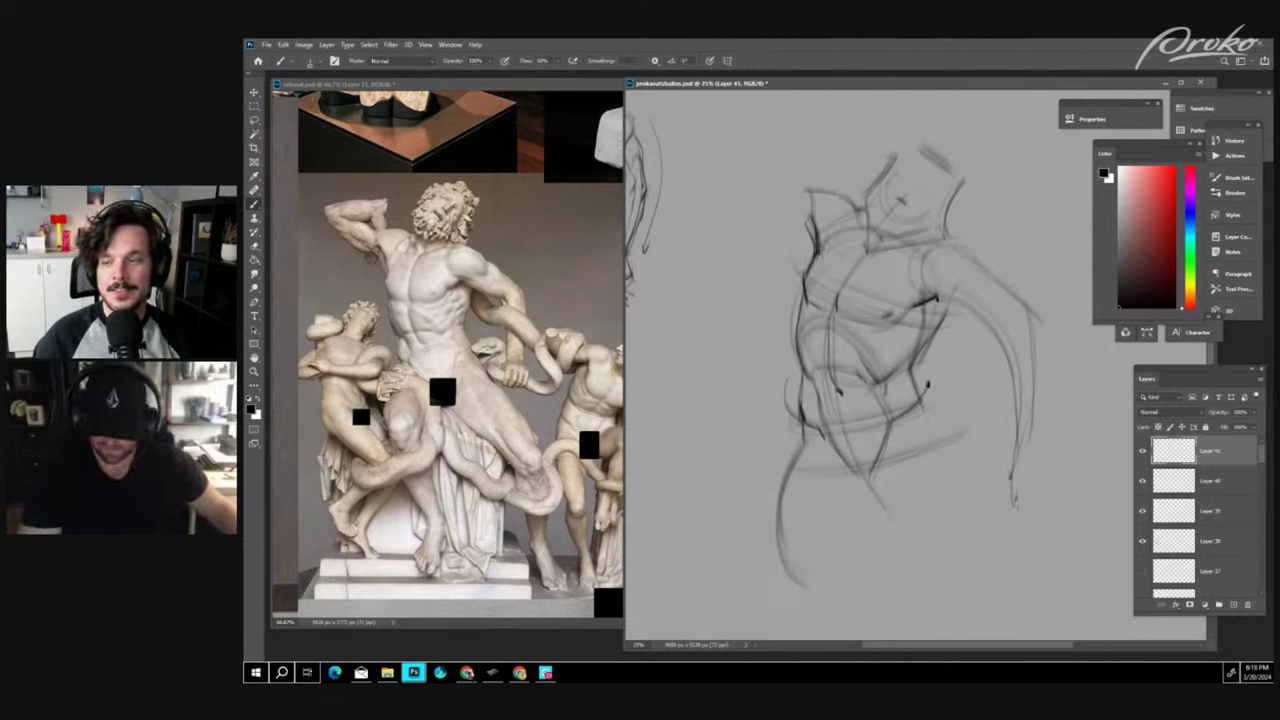
left_click_drag(817, 252, 929, 294)
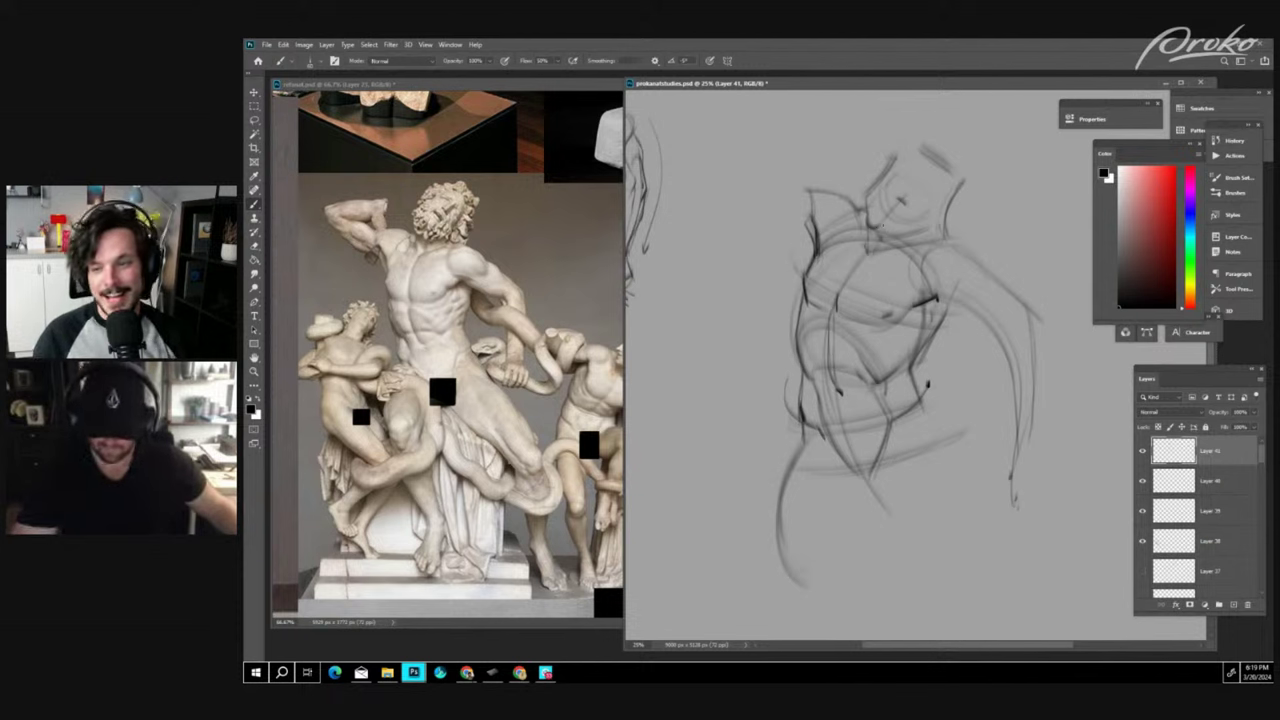
- Rough in the chin, nose and brow marks inside the head and redefine its crown
left_click_drag(882, 226, 893, 238)
mouse_move(900, 193)
left_mouse_down()
mouse_move(914, 185)
mouse_move(903, 197)
left_mouse_up()
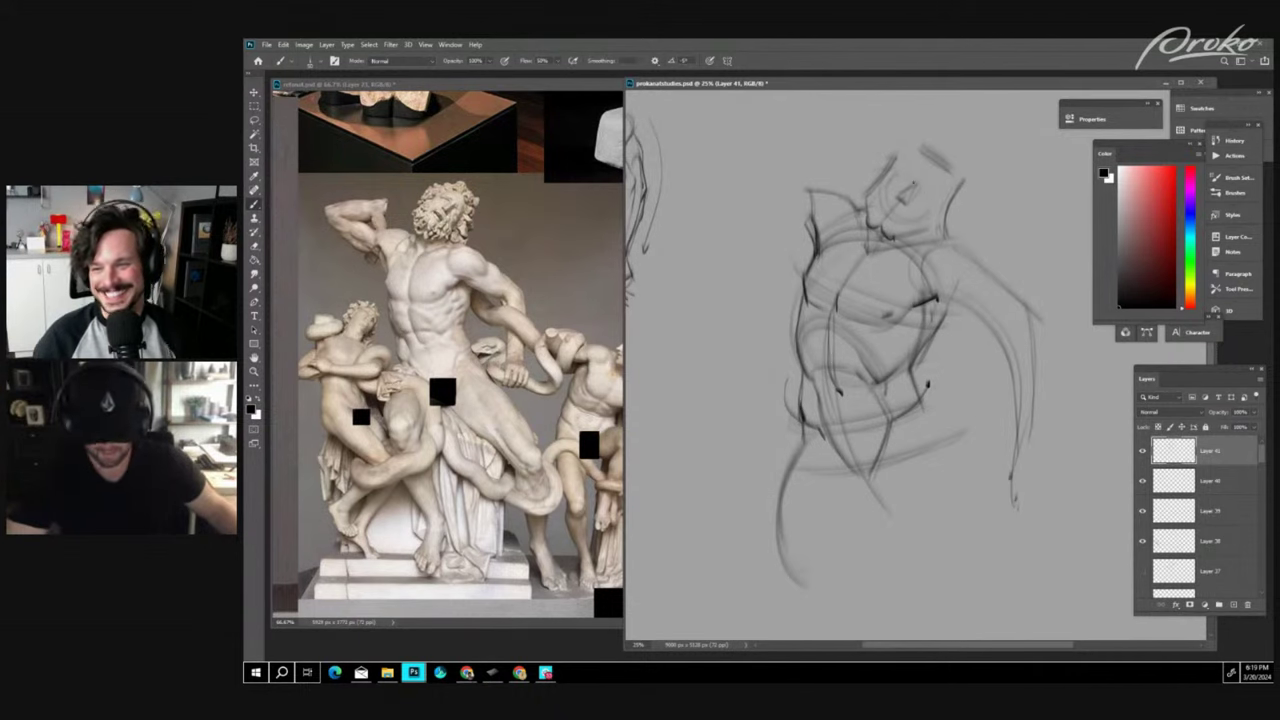
mouse_move(932, 188)
left_mouse_down()
mouse_move(905, 173)
mouse_move(920, 180)
mouse_move(919, 160)
mouse_move(940, 163)
left_mouse_up()
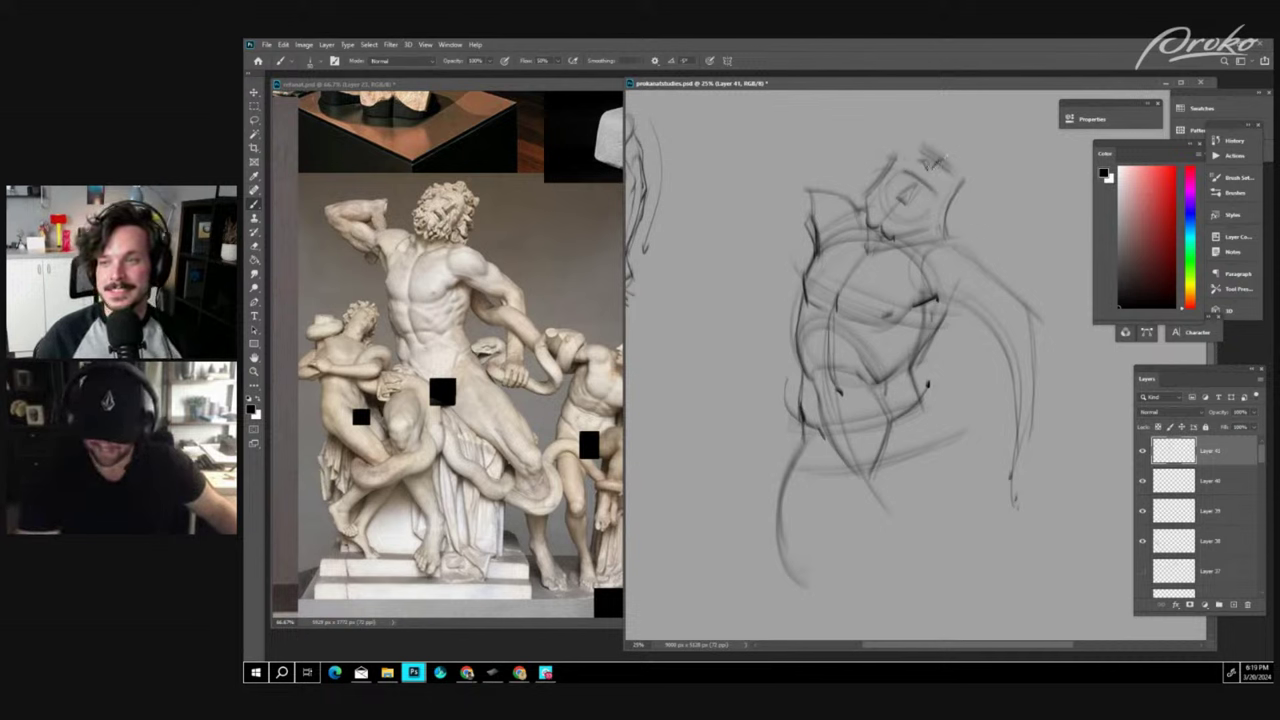
- Add dark serratus and armpit accents along the far rib cage, and reinforce the far waist corner and lower chest edge
left_click_drag(940, 507, 943, 461)
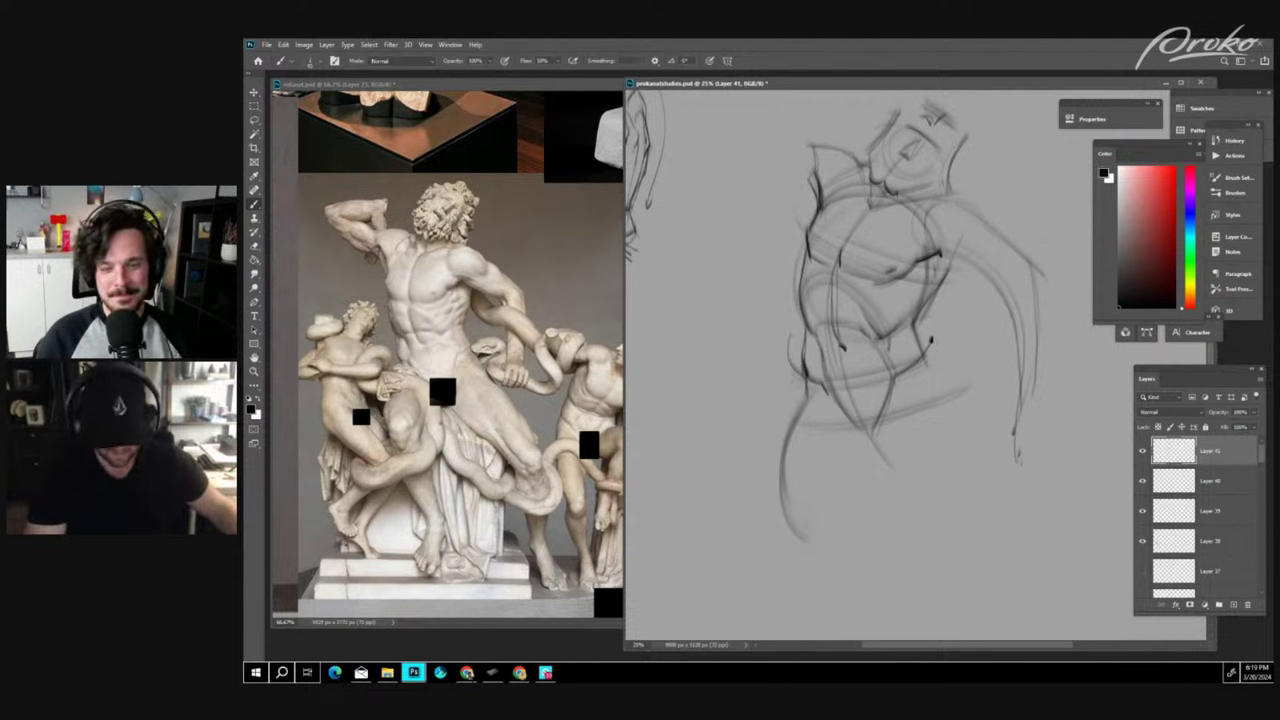
mouse_move(938, 258)
left_mouse_down()
mouse_move(915, 269)
mouse_move(948, 254)
left_mouse_up()
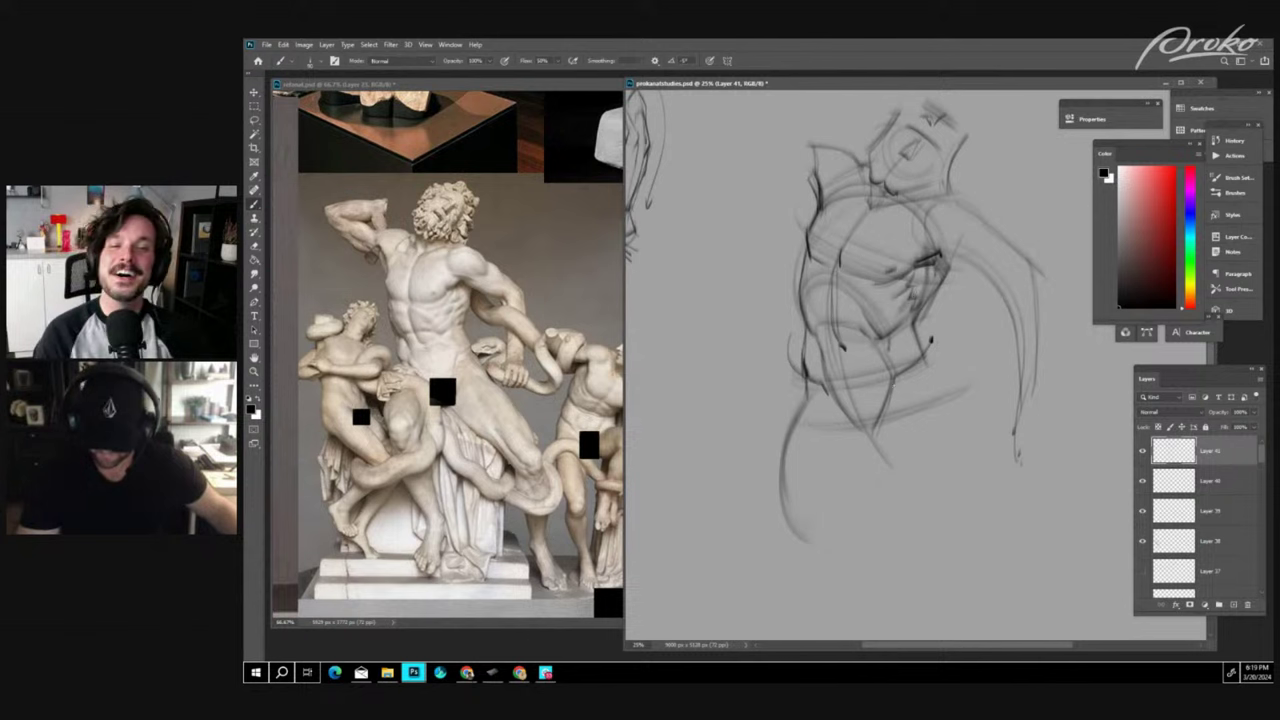
left_click_drag(929, 428, 909, 378)
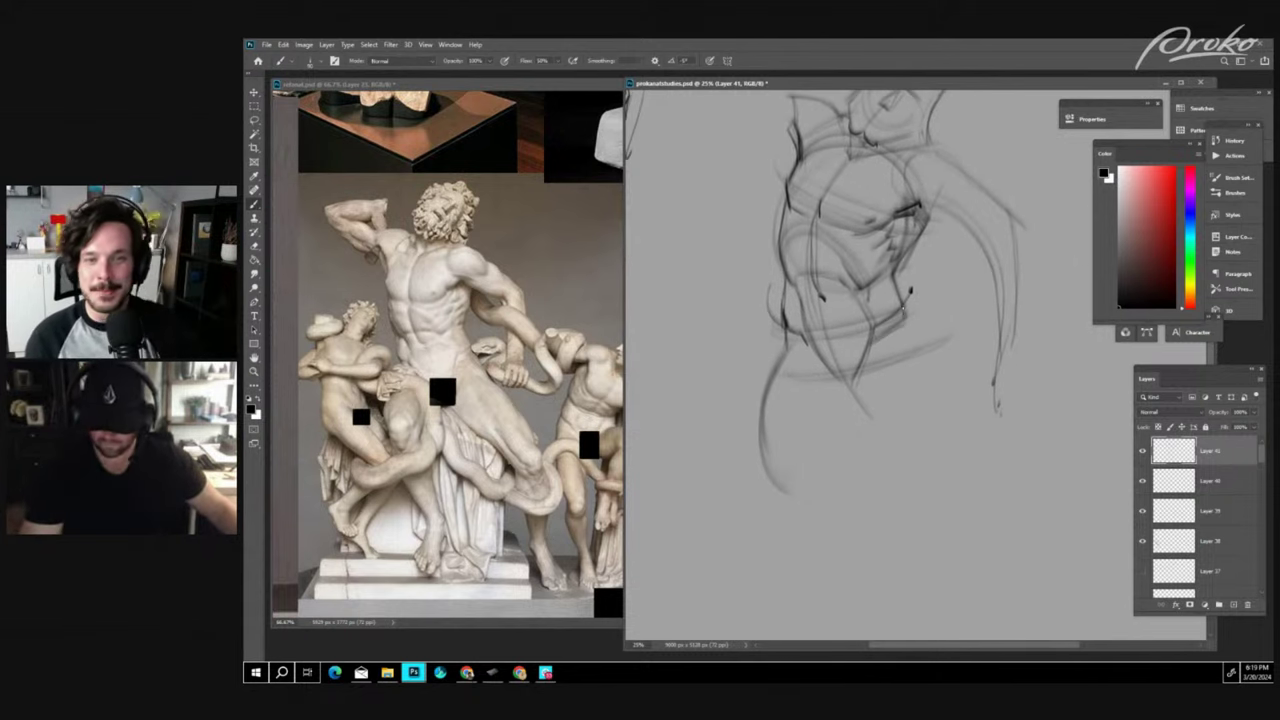
left_click_drag(903, 310, 907, 318)
left_click_drag(940, 268, 929, 346)
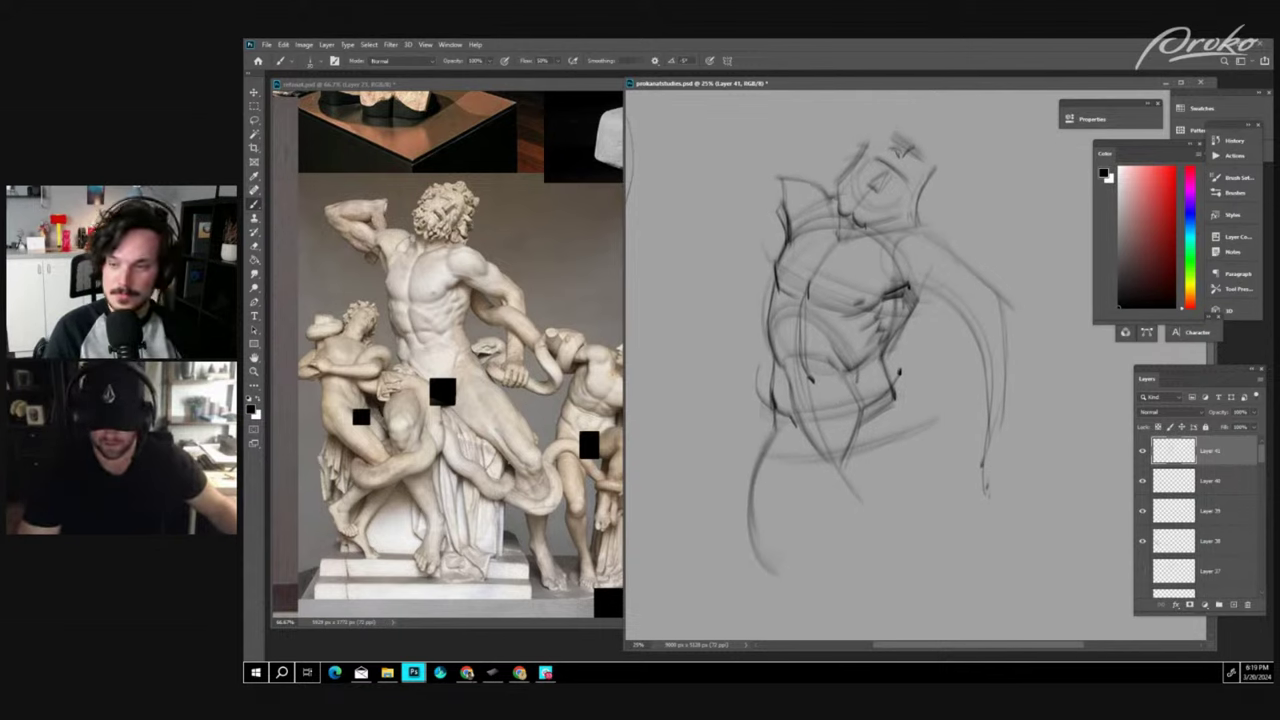
left_click_drag(779, 290, 806, 300)
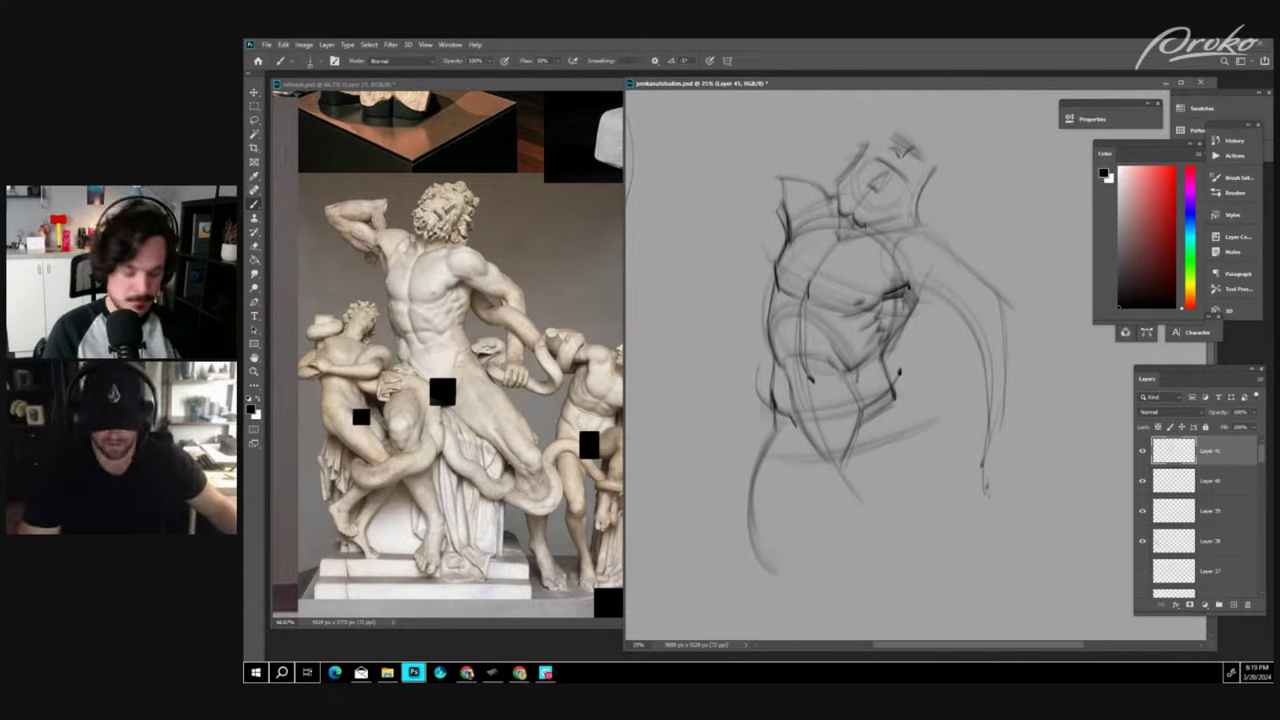
- Paint out the head down to the neck with the sampled background grey
key("e")
key("b")
left_click(937, 167, "alt")
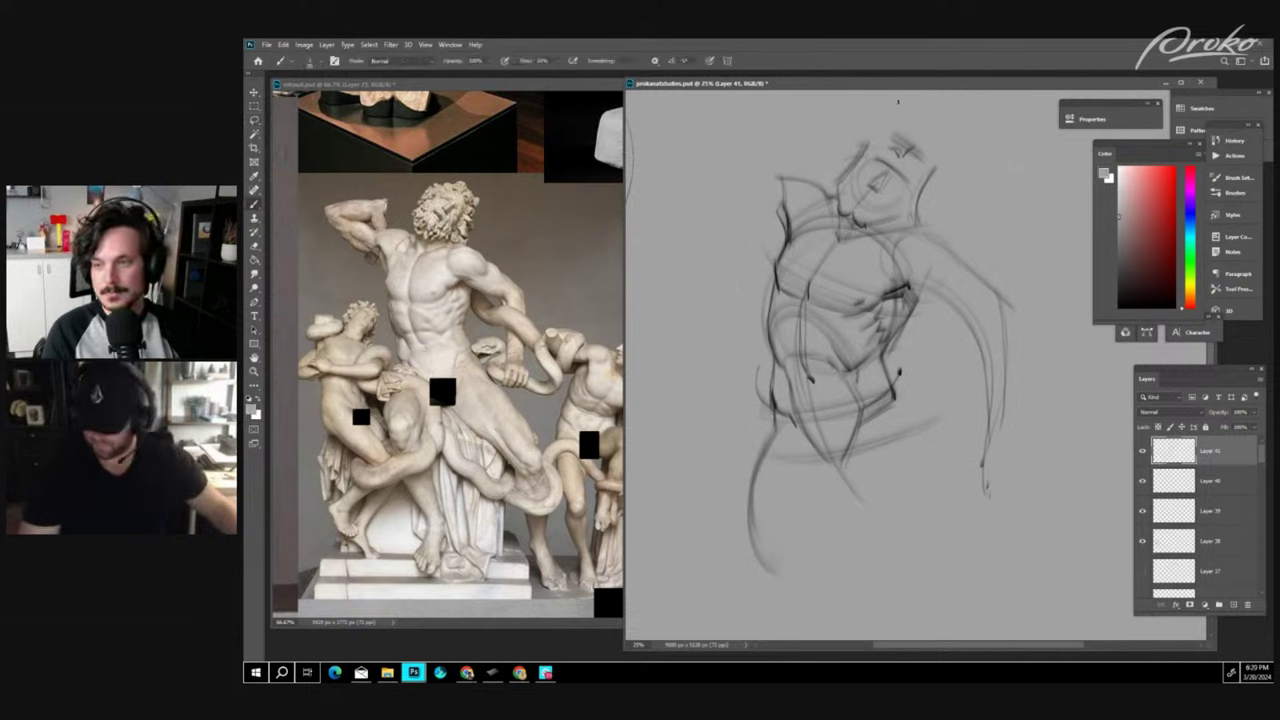
mouse_move(885, 141)
left_mouse_down()
mouse_move(857, 157)
mouse_move(844, 175)
mouse_move(904, 170)
mouse_move(884, 186)
mouse_move(862, 157)
mouse_move(904, 183)
mouse_move(907, 147)
left_mouse_up()
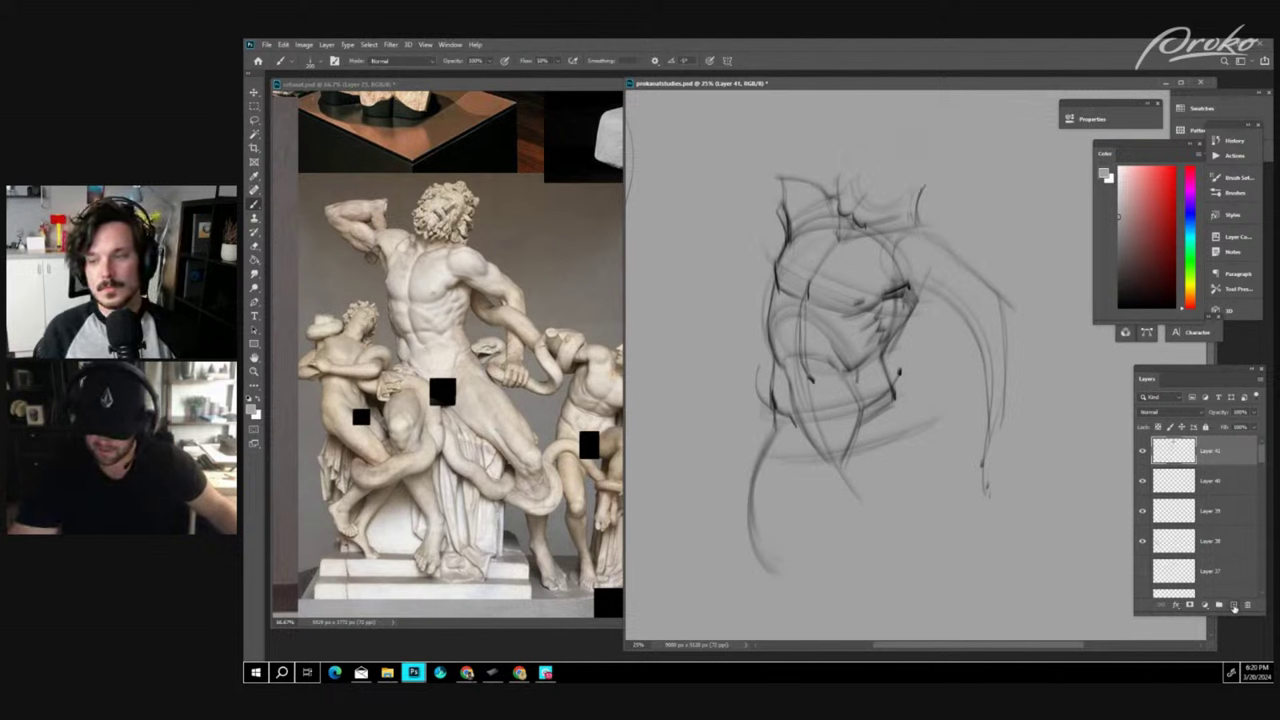
- On a new layer in black, darken the pit of the neck, add neck strokes, and draw a horizontal guideline across the far shoulder
left_click(1234, 605)
key("d")
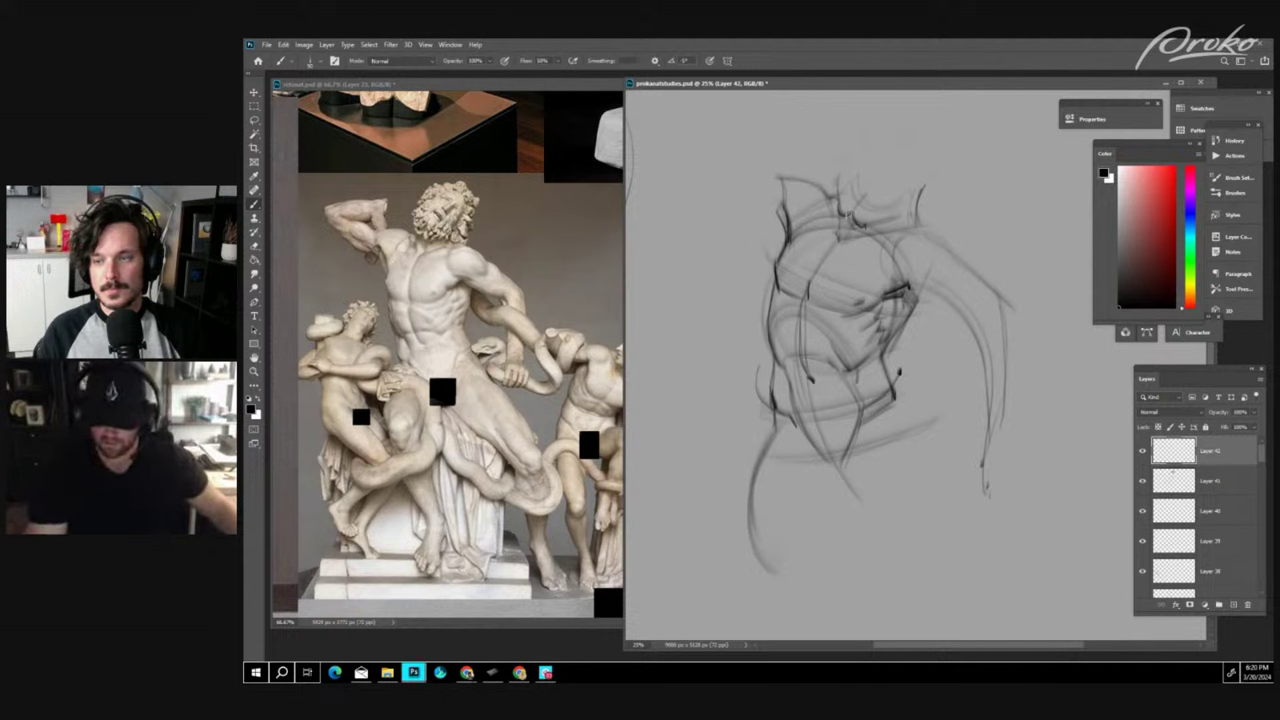
mouse_move(846, 204)
left_mouse_down()
mouse_move(839, 242)
mouse_move(850, 242)
left_mouse_up()
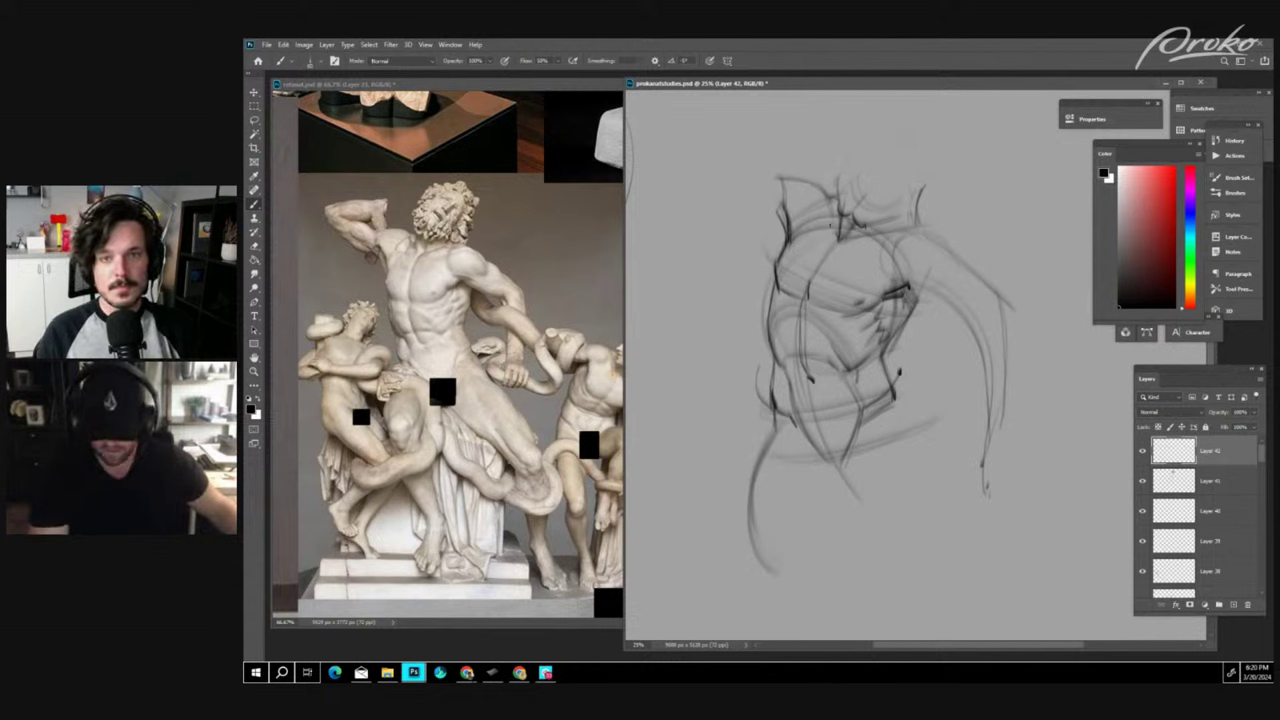
mouse_move(834, 220)
left_mouse_down()
mouse_move(838, 244)
mouse_move(974, 219)
left_mouse_up()
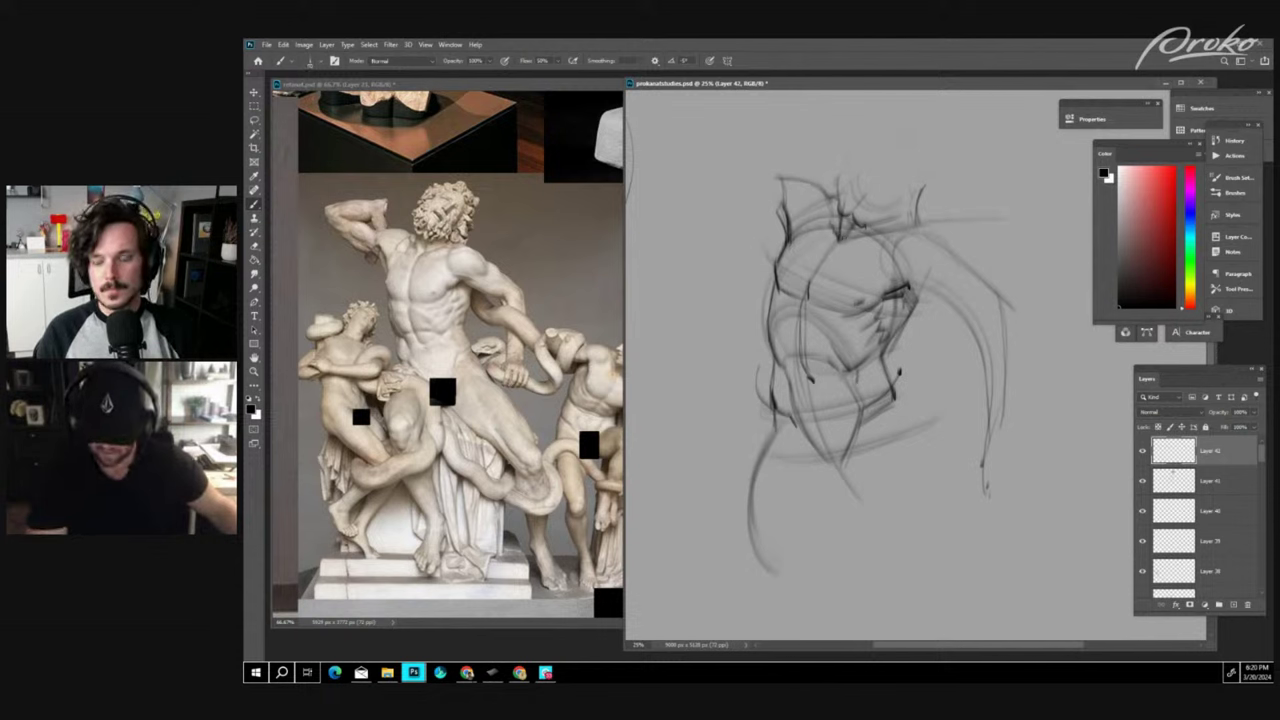
left_click_drag(826, 170, 828, 190)
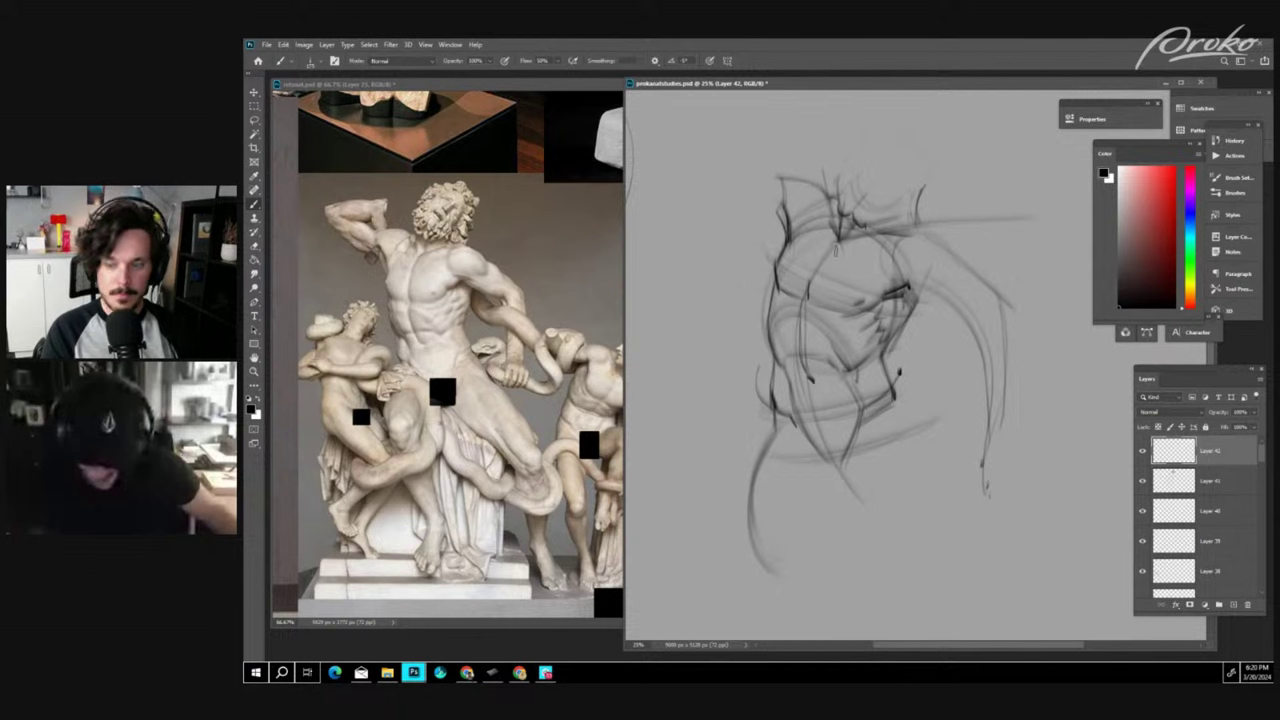
- Carry a guideline from the neck pit to the groin, mark the pubic bone darkly, and frame the pelvis as a tapered block
left_click_drag(836, 250, 848, 482)
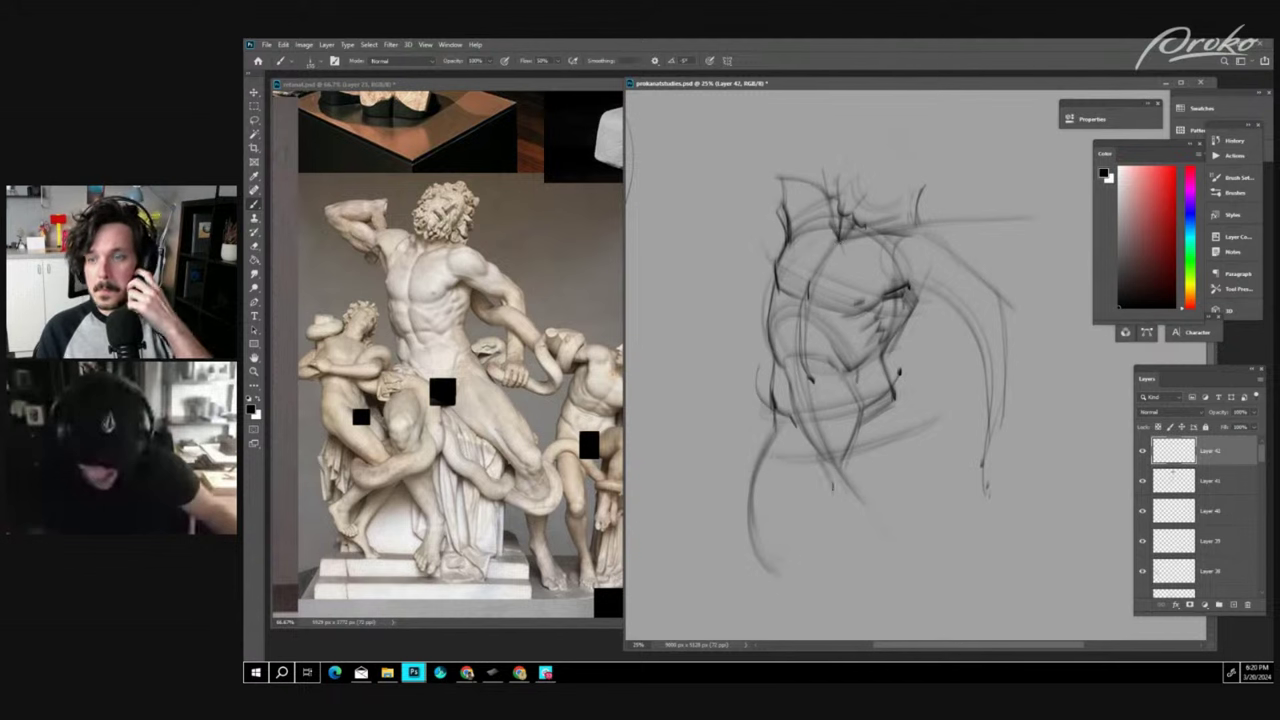
mouse_move(832, 488)
left_mouse_down()
mouse_move(852, 487)
mouse_move(836, 484)
left_mouse_up()
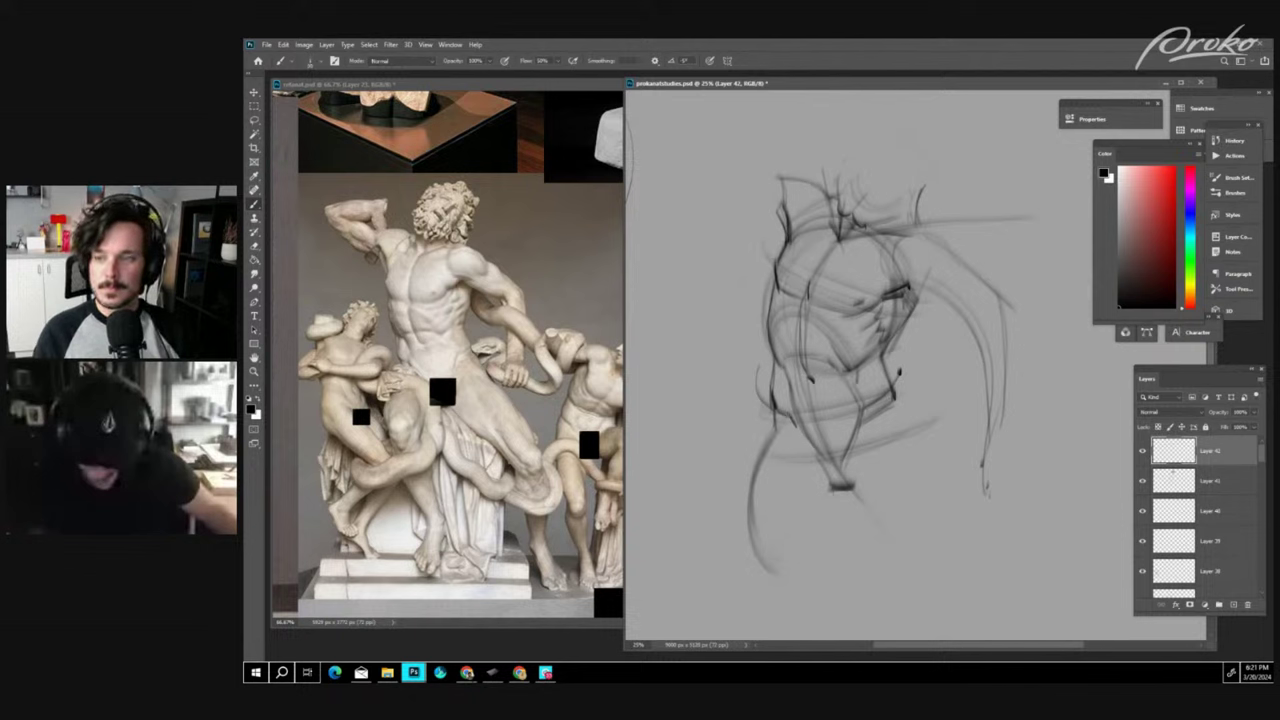
mouse_move(779, 427)
left_mouse_down()
mouse_move(799, 490)
mouse_move(890, 467)
left_mouse_up()
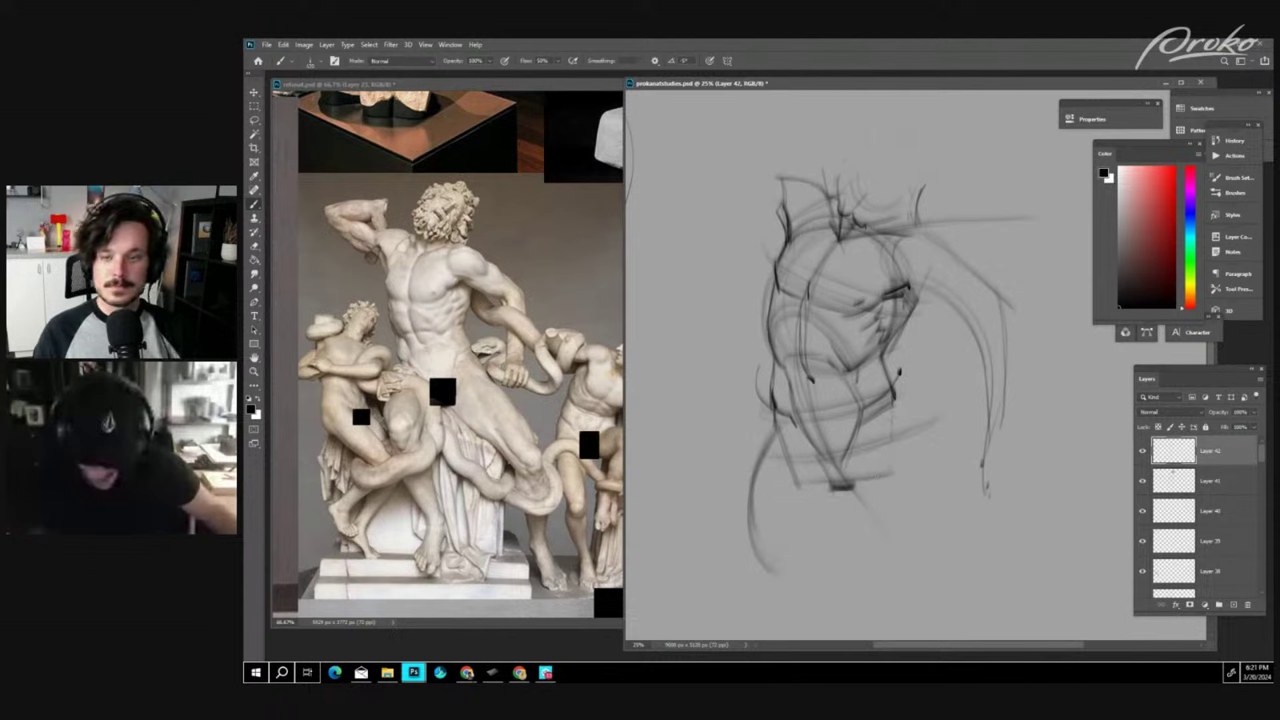
left_click_drag(893, 408, 879, 472)
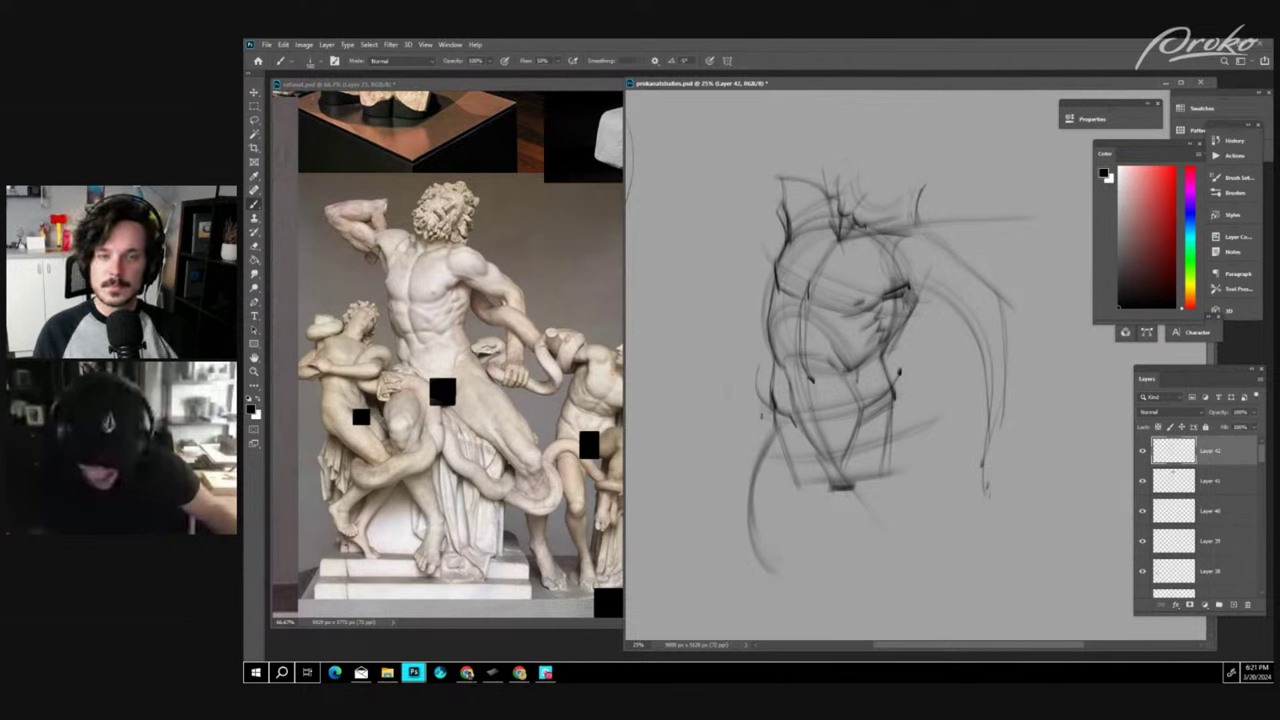
- Reinforce the curved pelvis guidelines across the torso's hips and darken the groin contour running down from the hip
left_click_drag(800, 418, 926, 396)
left_click_drag(756, 420, 946, 380)
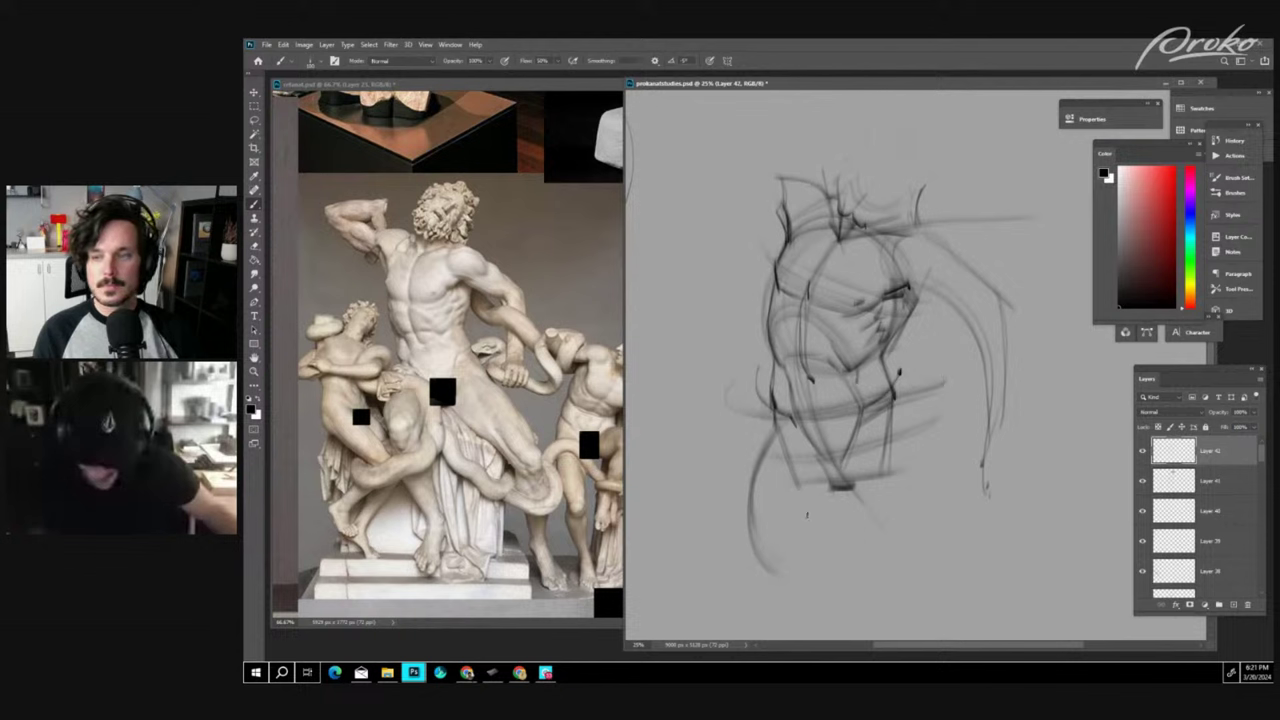
left_click_drag(850, 482, 906, 467)
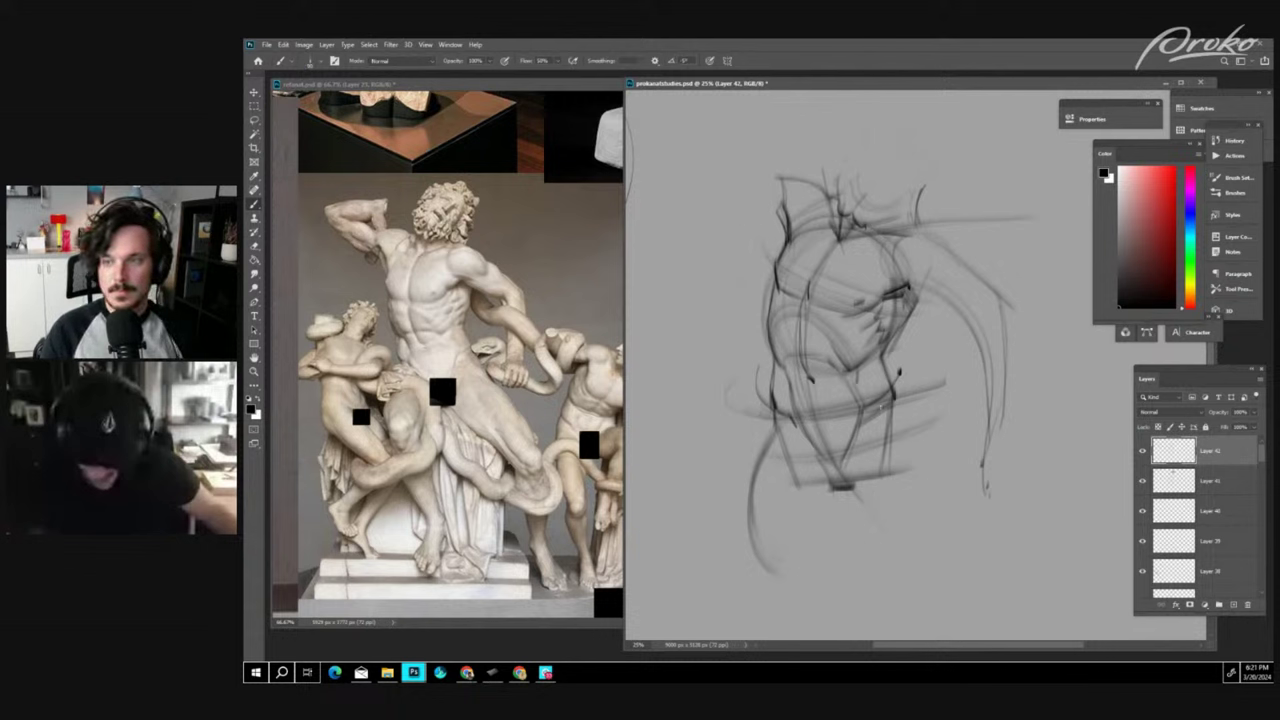
left_click_drag(800, 412, 904, 400)
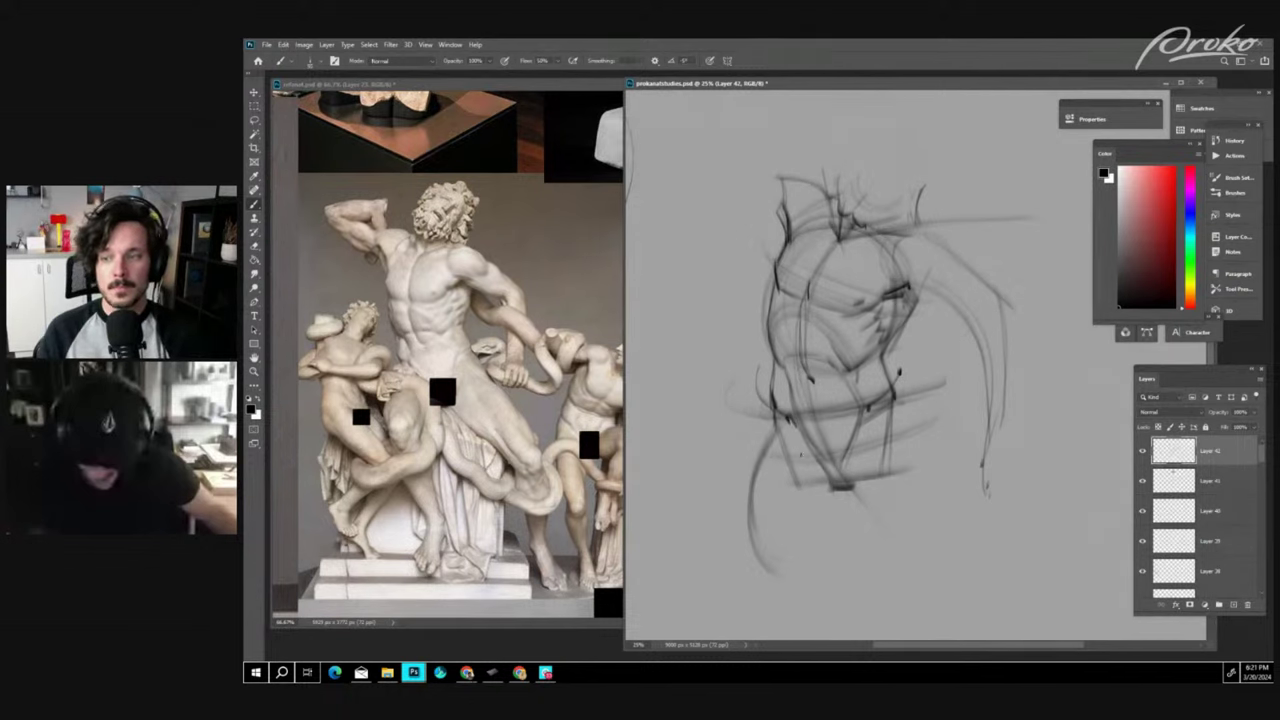
left_click_drag(790, 428, 826, 488)
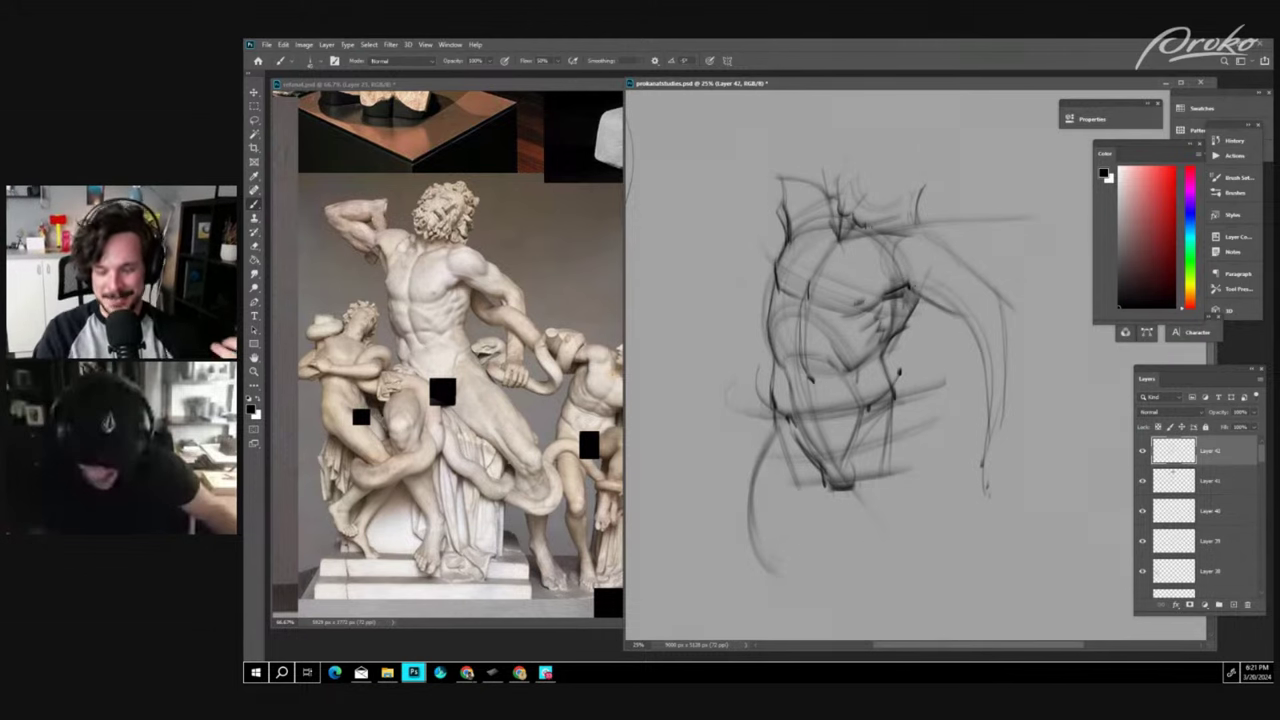
- Darken the underside of the lowered arm's upper arm, from the armpit to the elbow
left_click_drag(918, 290, 978, 318)
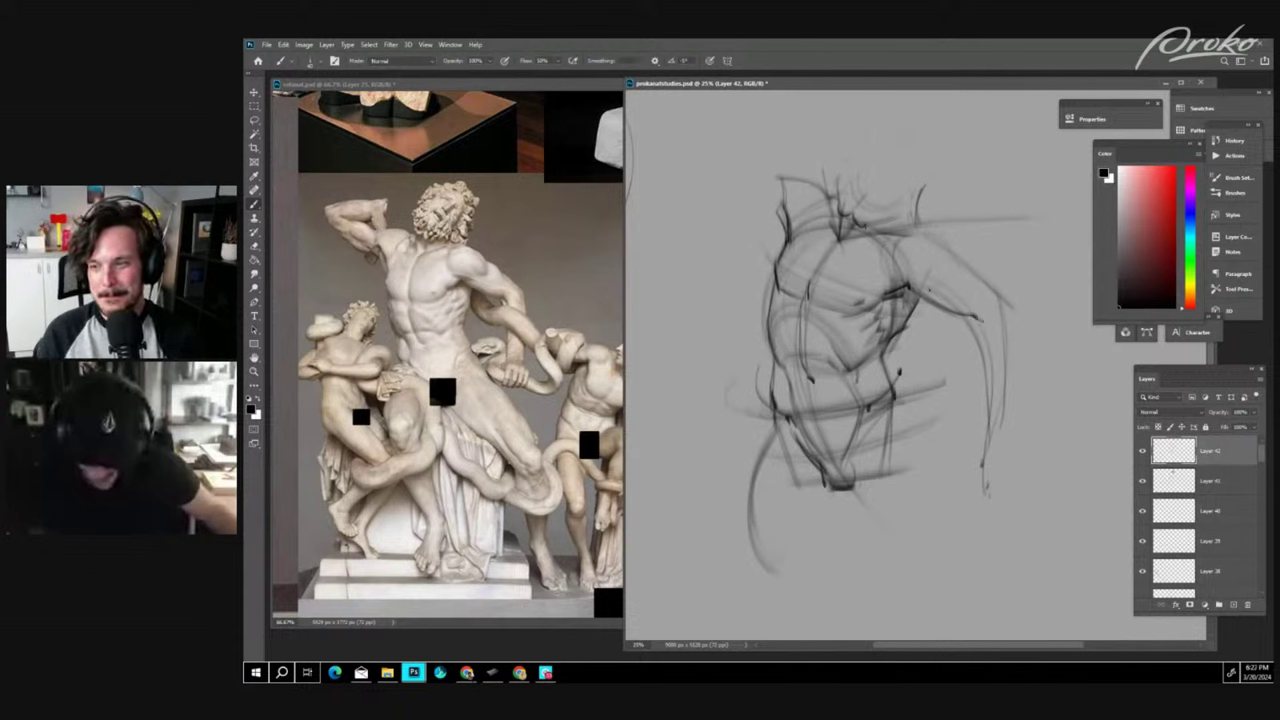
left_click_drag(916, 285, 980, 318)
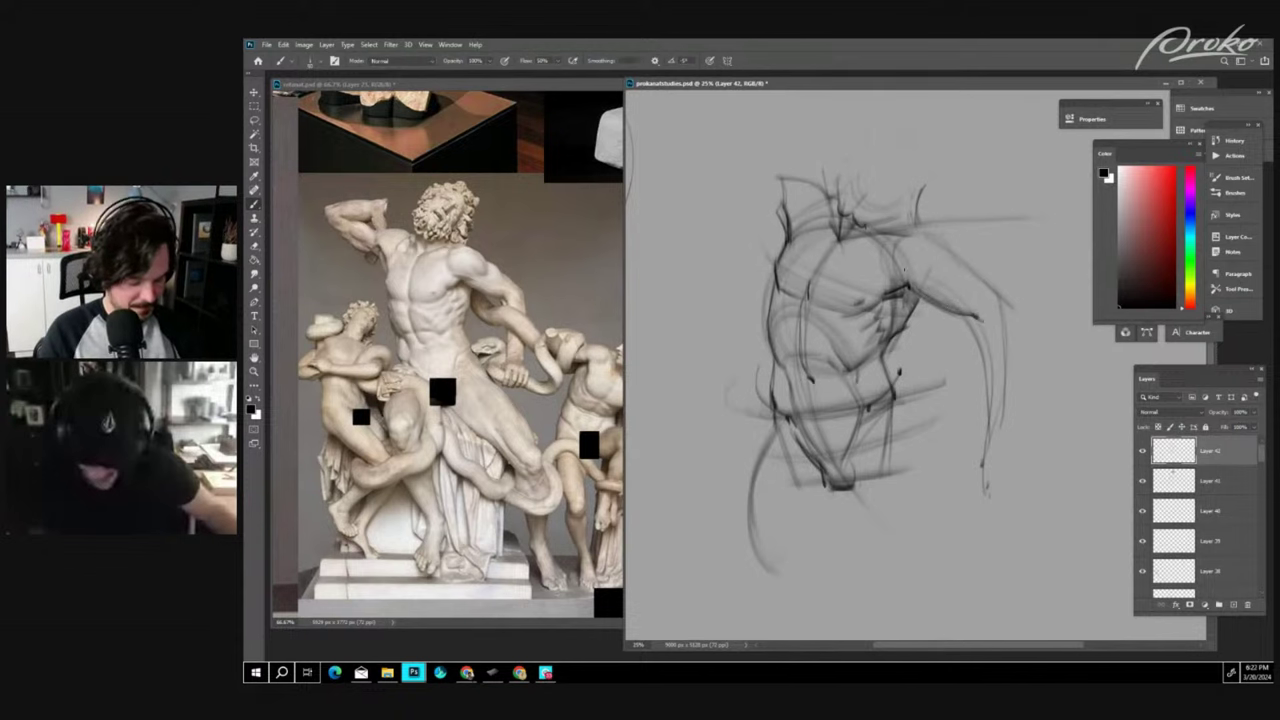
left_click_drag(896, 275, 934, 288)
left_click_drag(934, 242, 966, 284)
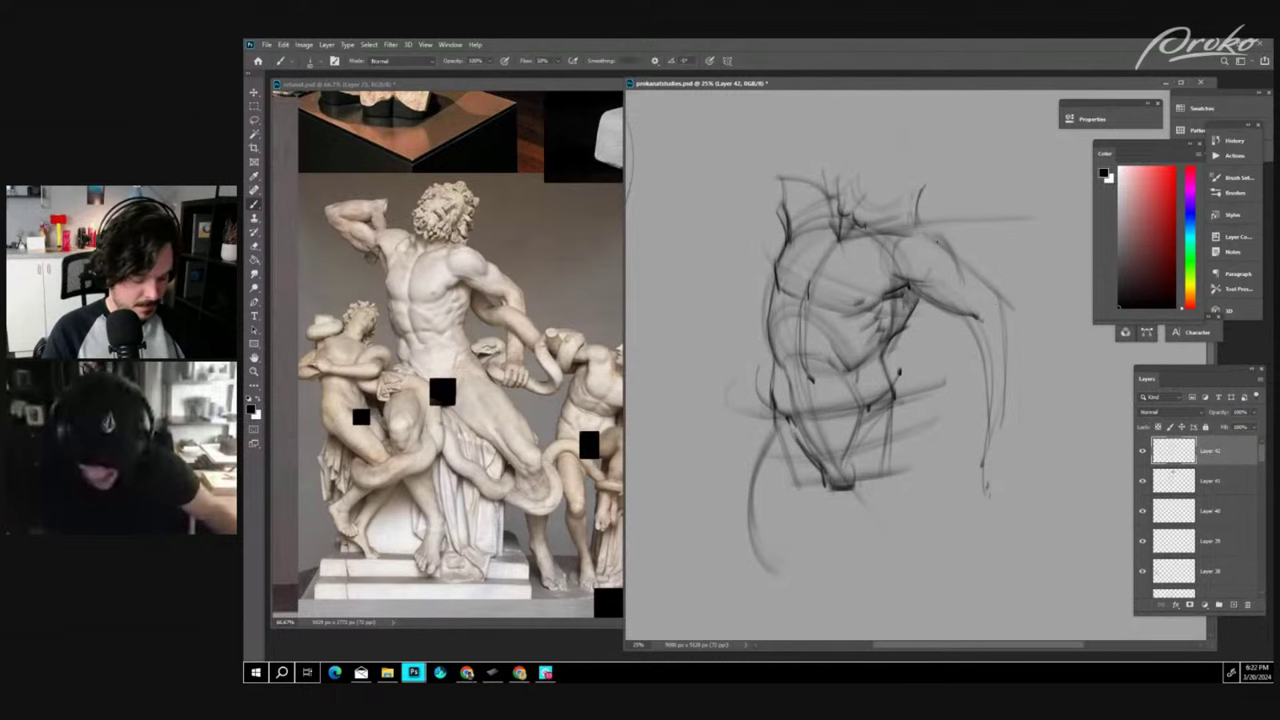
key("ctrl+z")
key("ctrl+z")
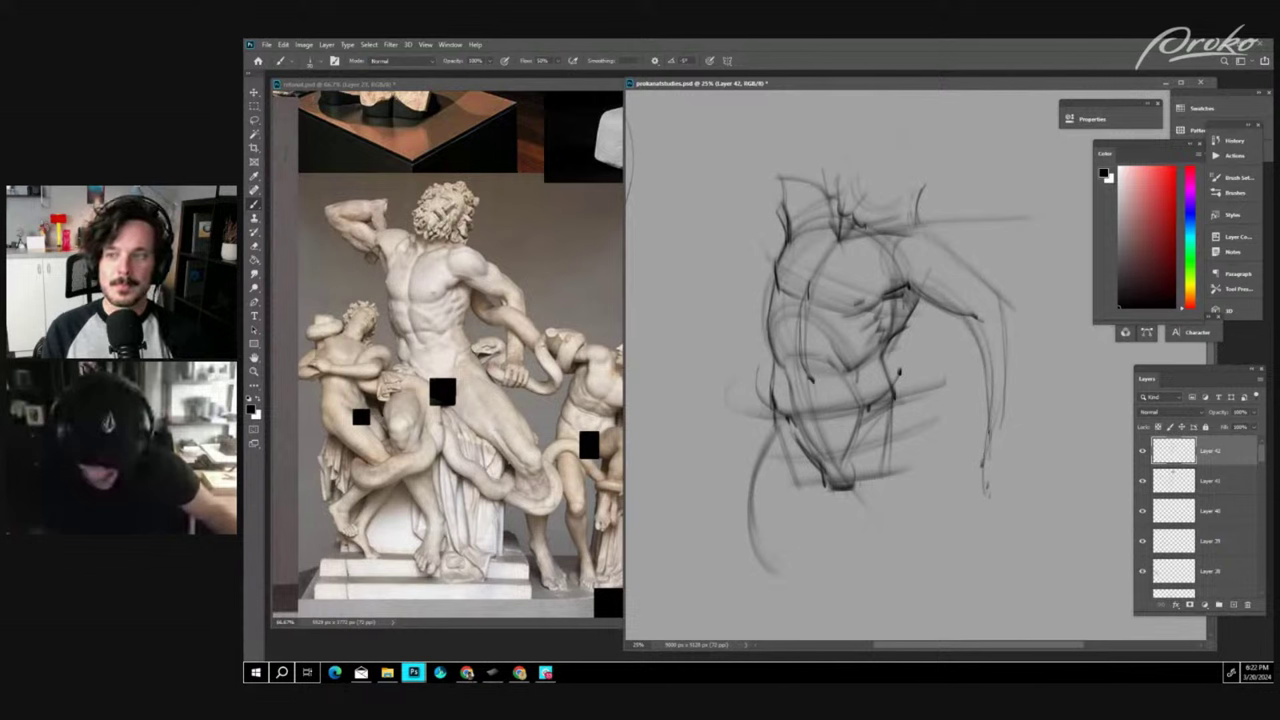
- Sketch a faint guideline from the hip to the wrist, and define the deltoid and outer upper-arm contours of the lowered arm
left_click_drag(918, 402, 1006, 429)
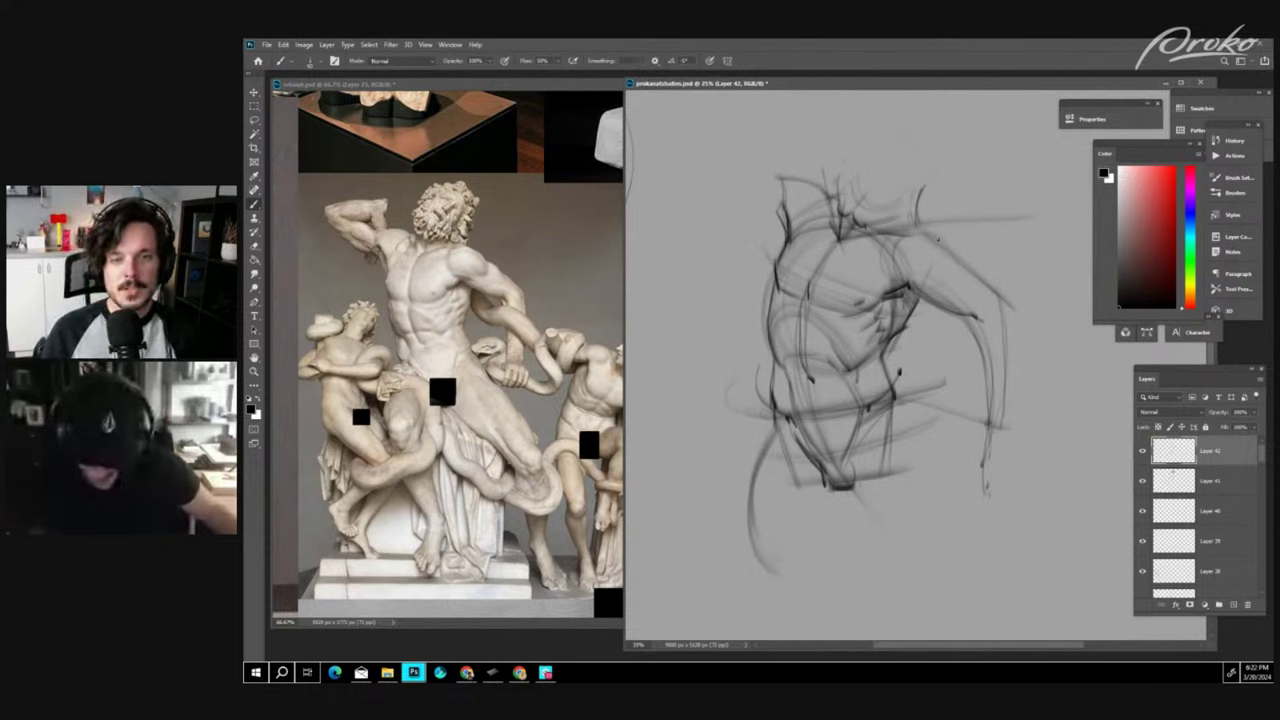
left_click_drag(952, 253, 957, 270)
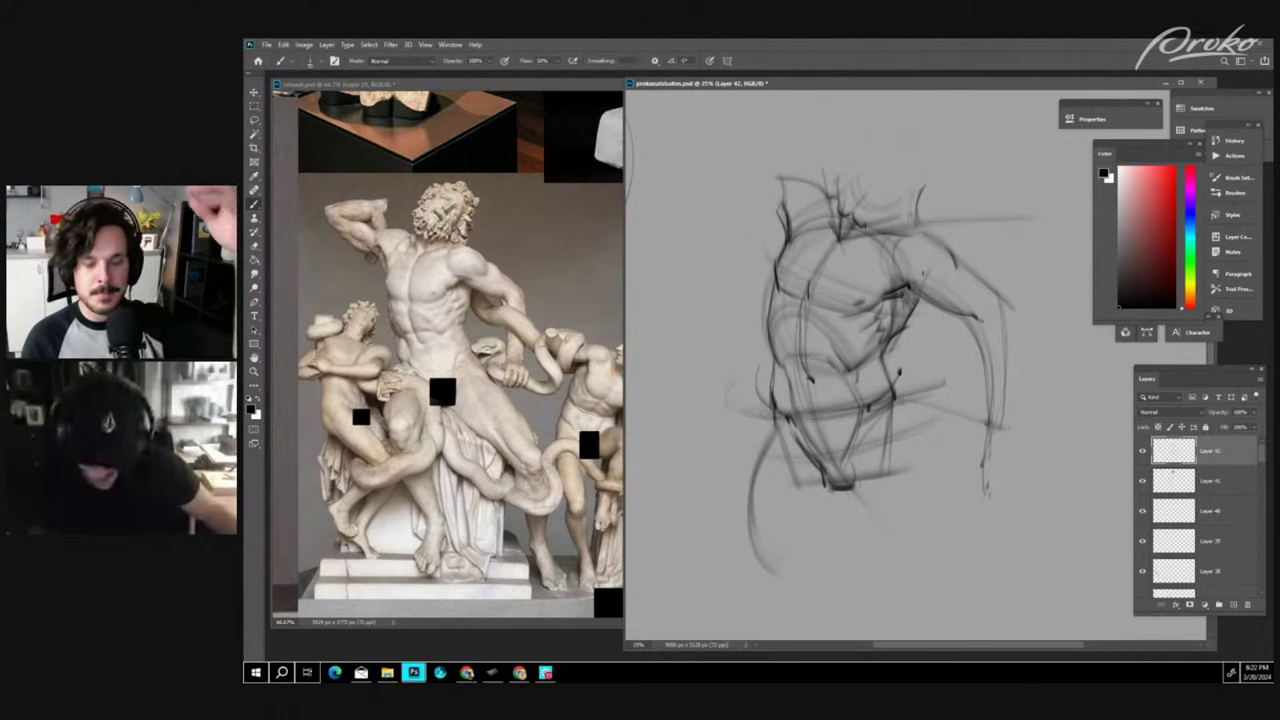
mouse_move(924, 274)
left_mouse_down()
mouse_move(937, 246)
mouse_move(951, 276)
left_mouse_up()
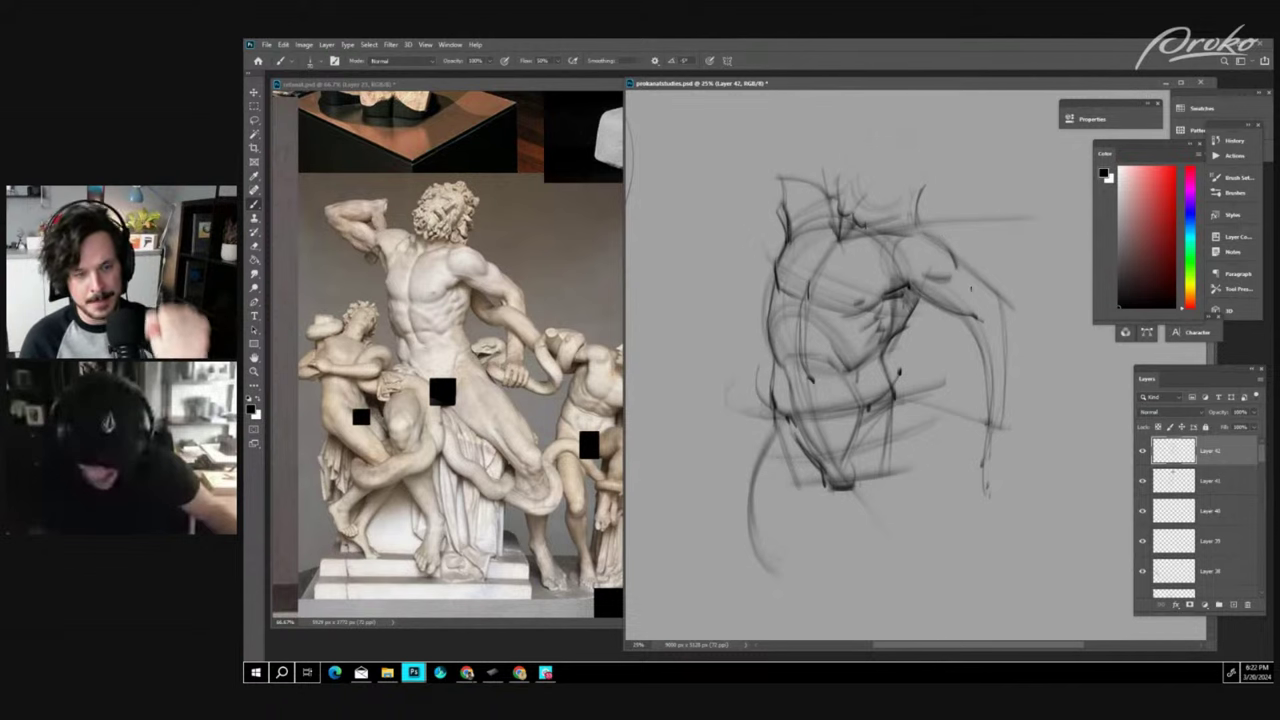
key("ctrl+z")
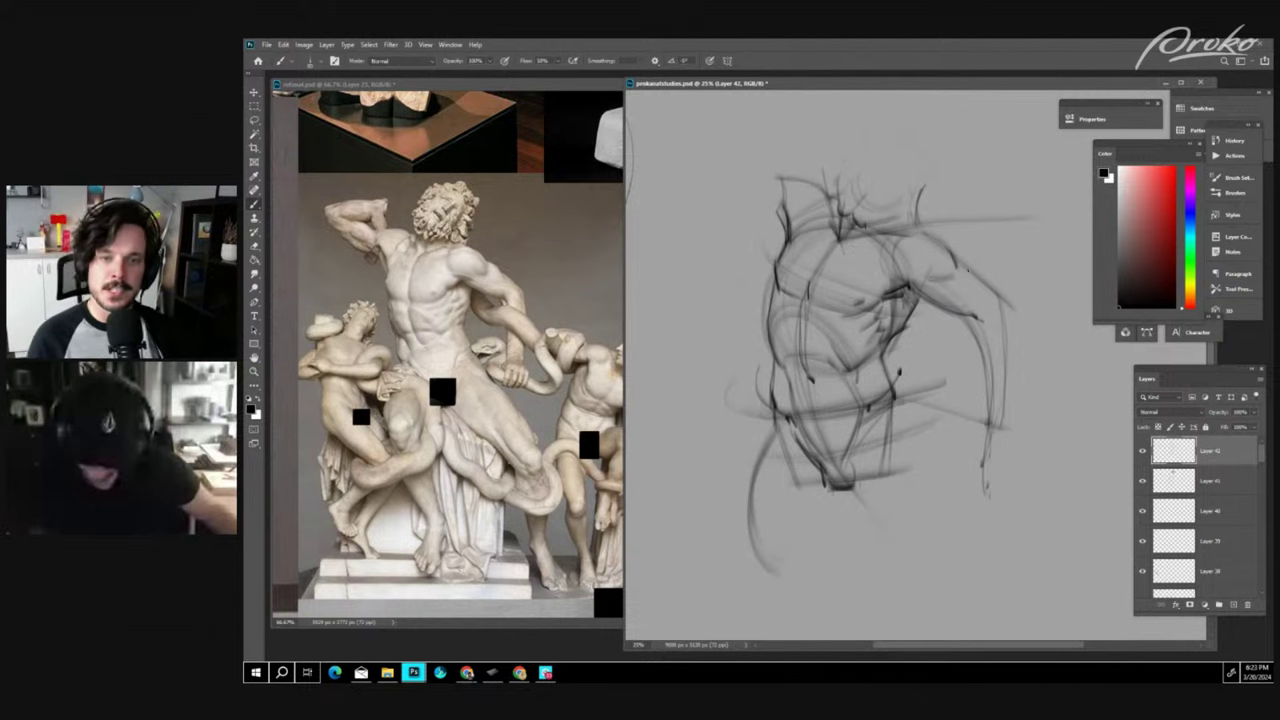
left_click_drag(956, 259, 967, 263)
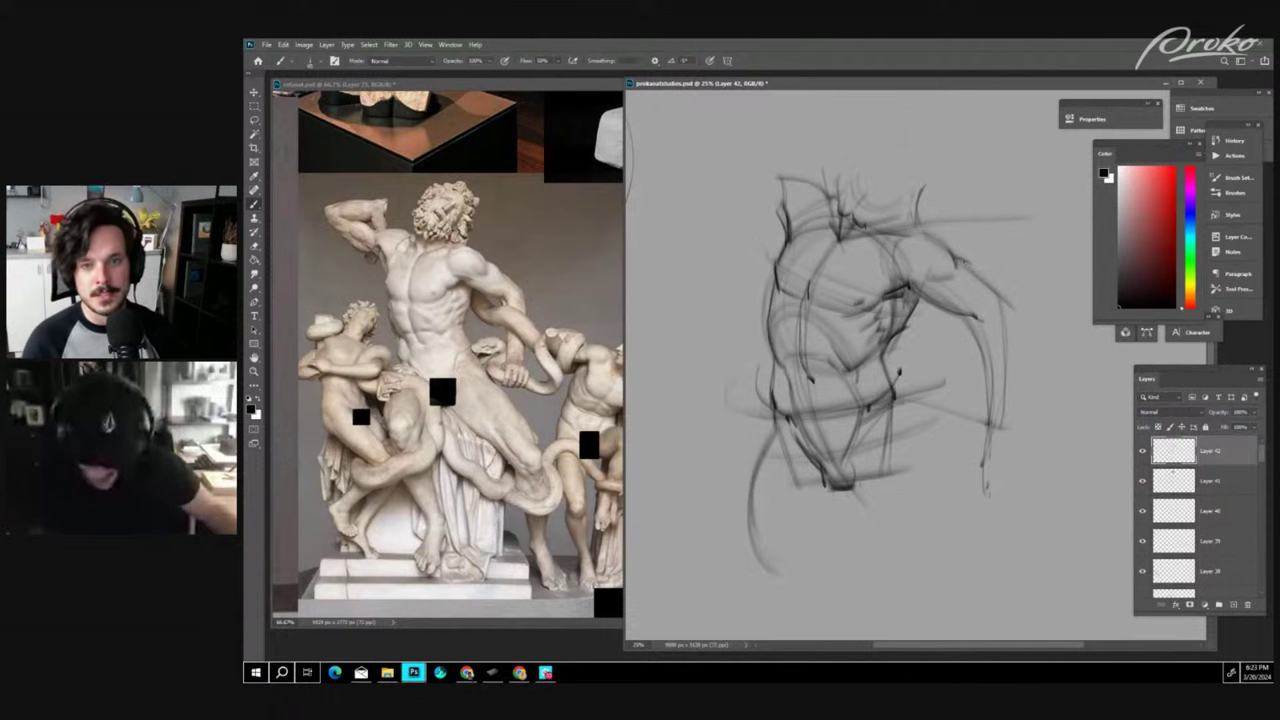
left_click_drag(968, 264, 977, 281)
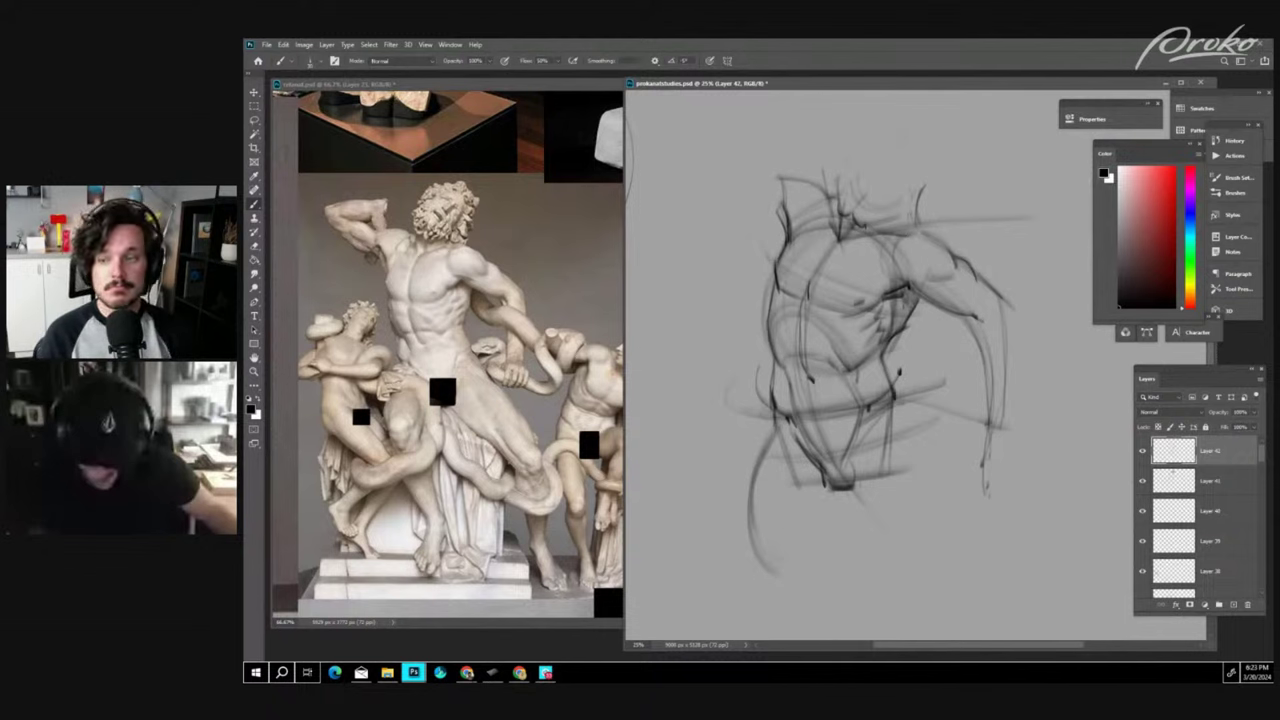
left_click_drag(893, 238, 918, 234)
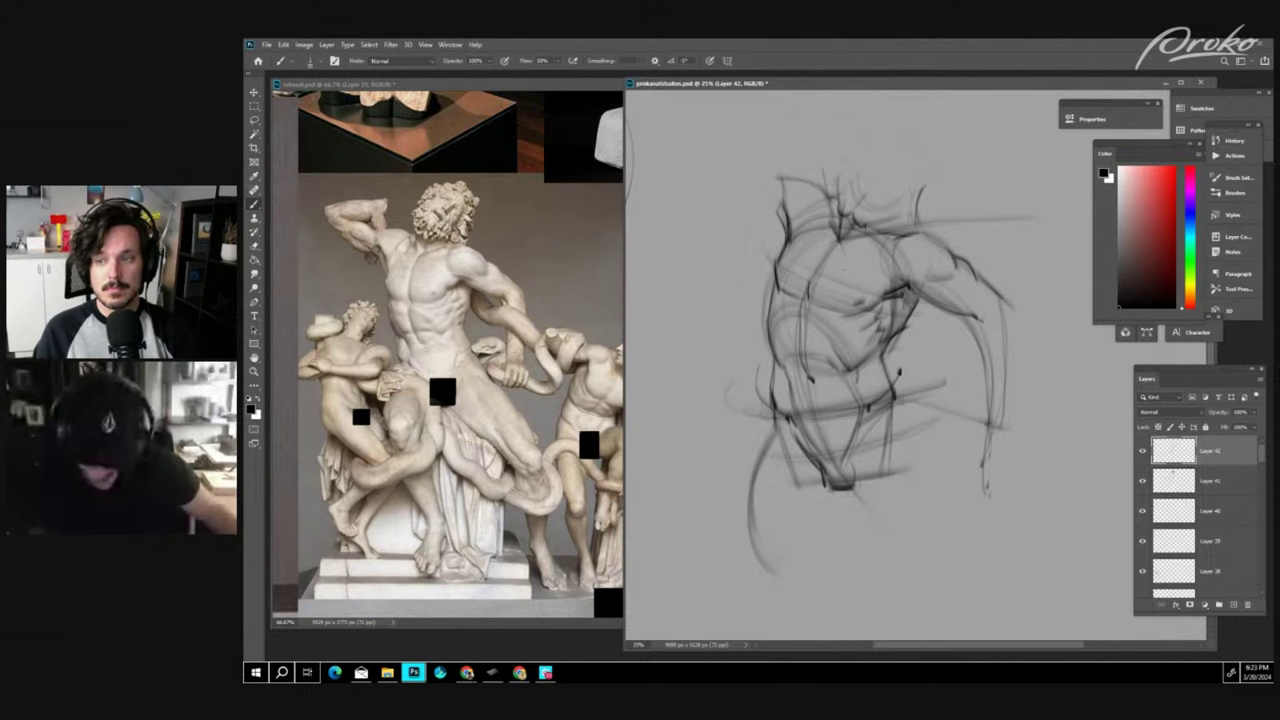
- Block in the raised arm's upper arm and folded forearm, and rough in the hand of the lowered arm
key("ctrl+minus")
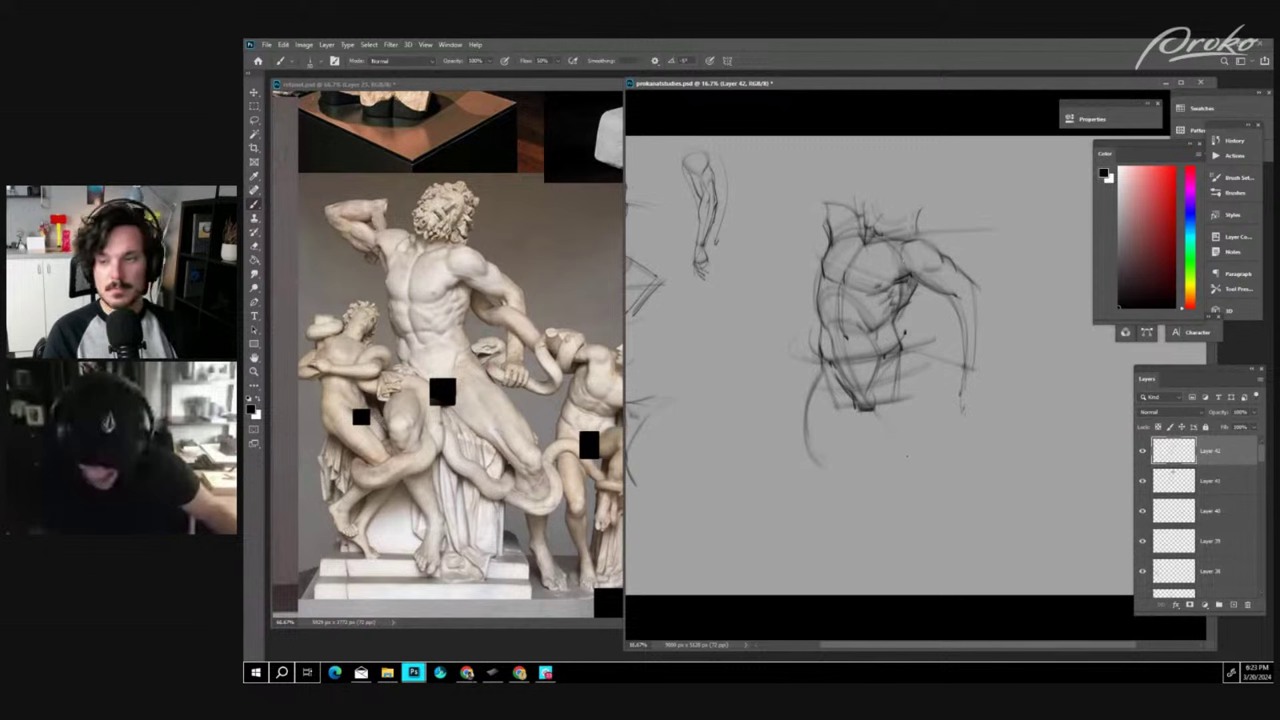
left_click_drag(772, 204, 804, 228)
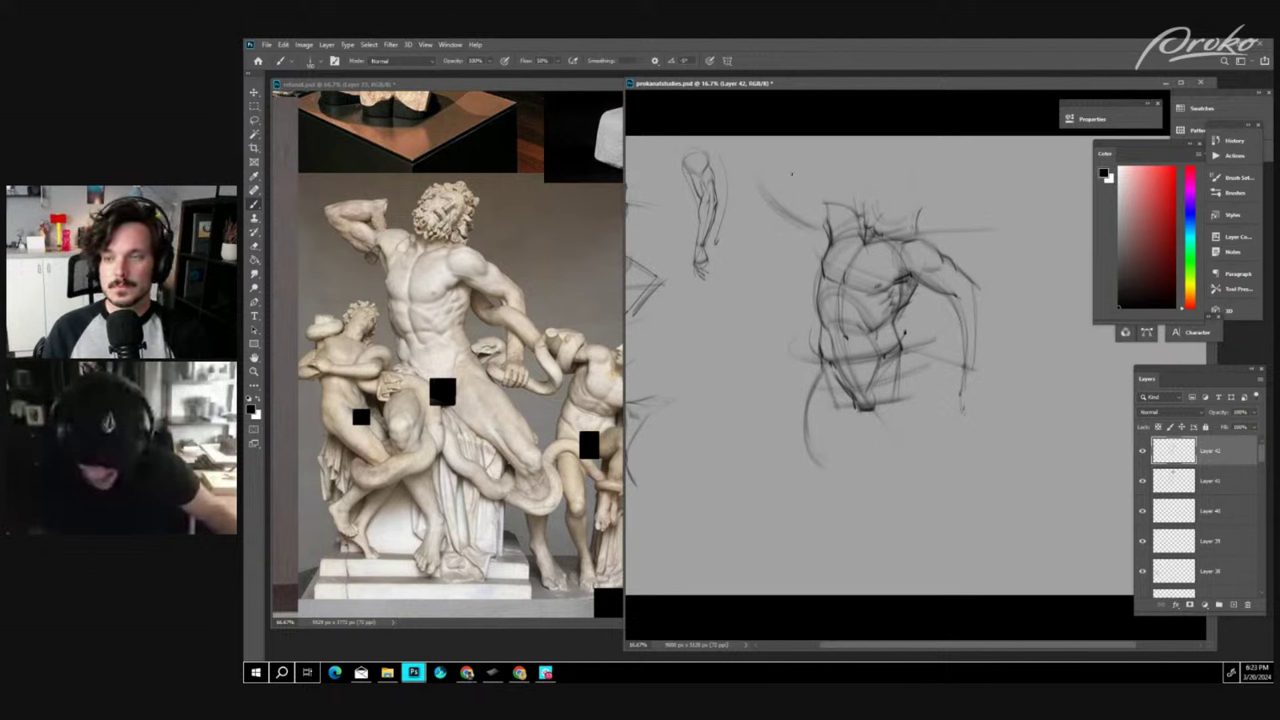
mouse_move(760, 180)
left_mouse_down()
mouse_move(867, 170)
mouse_move(779, 174)
mouse_move(858, 166)
left_mouse_up()
left_click_drag(750, 178, 846, 161)
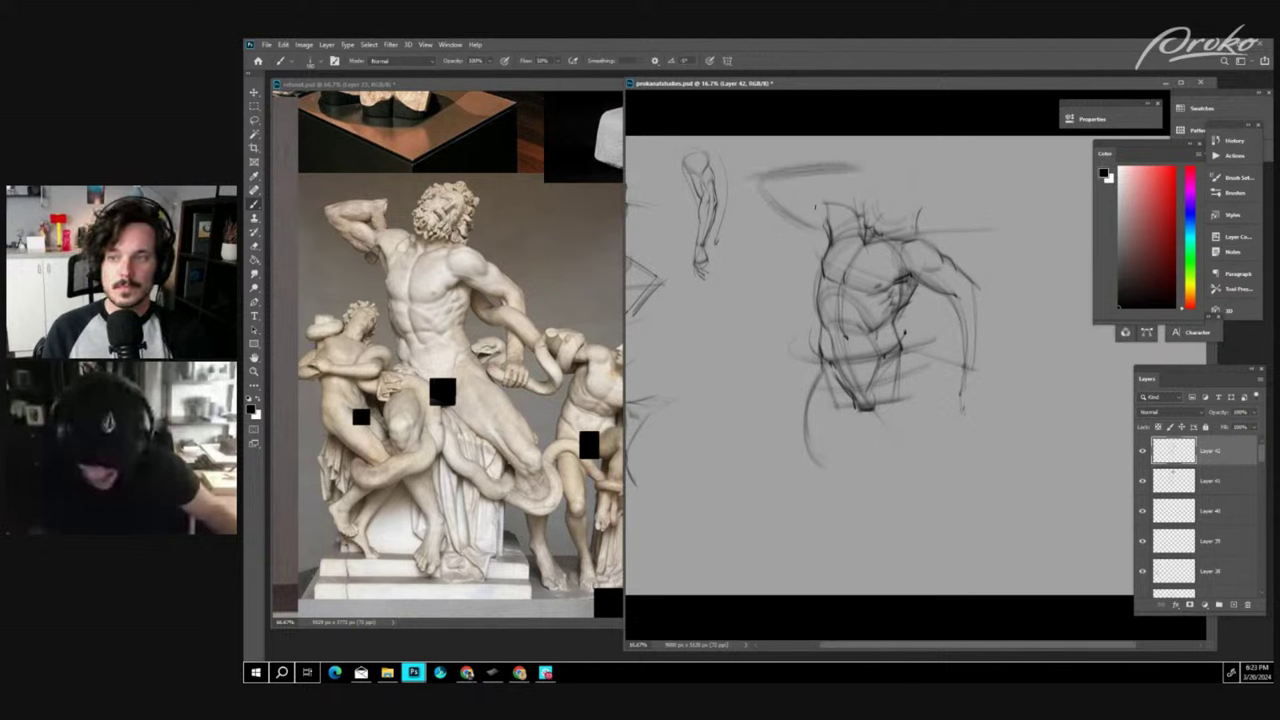
mouse_move(760, 178)
left_mouse_down()
mouse_move(844, 238)
mouse_move(832, 240)
left_mouse_up()
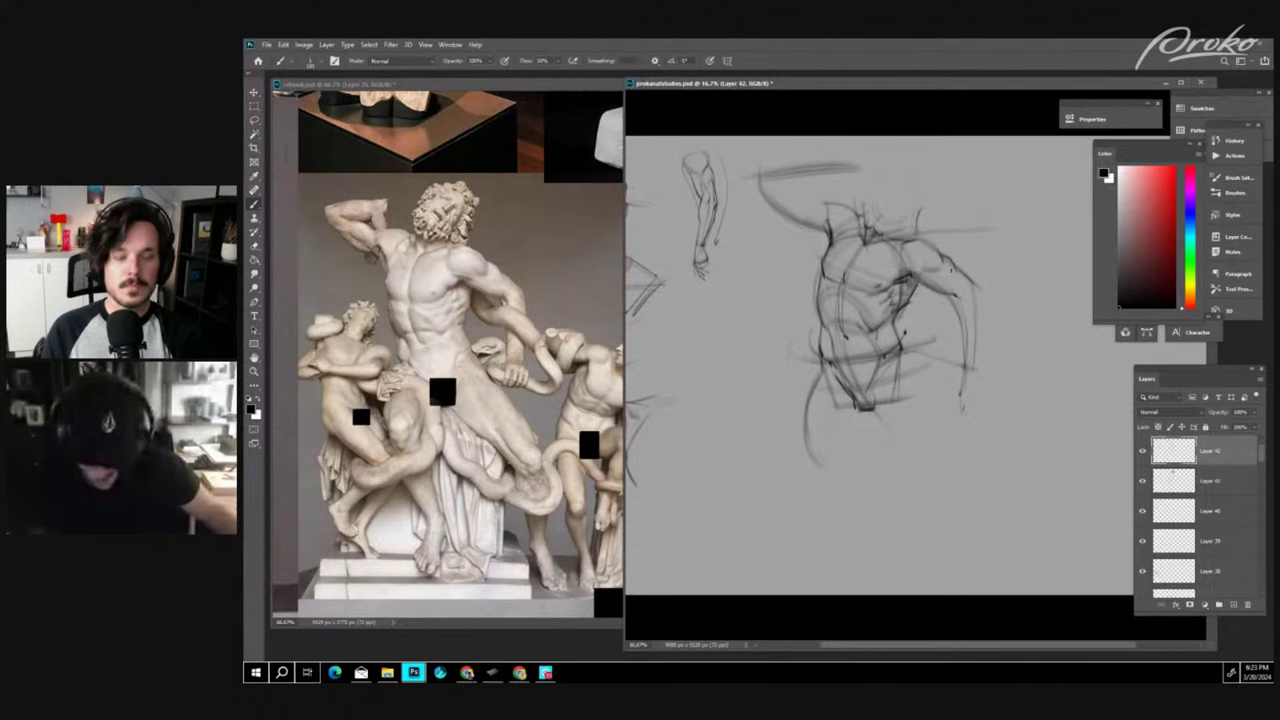
mouse_move(922, 238)
left_mouse_down()
mouse_move(976, 286)
mouse_move(970, 396)
mouse_move(956, 390)
left_mouse_up()
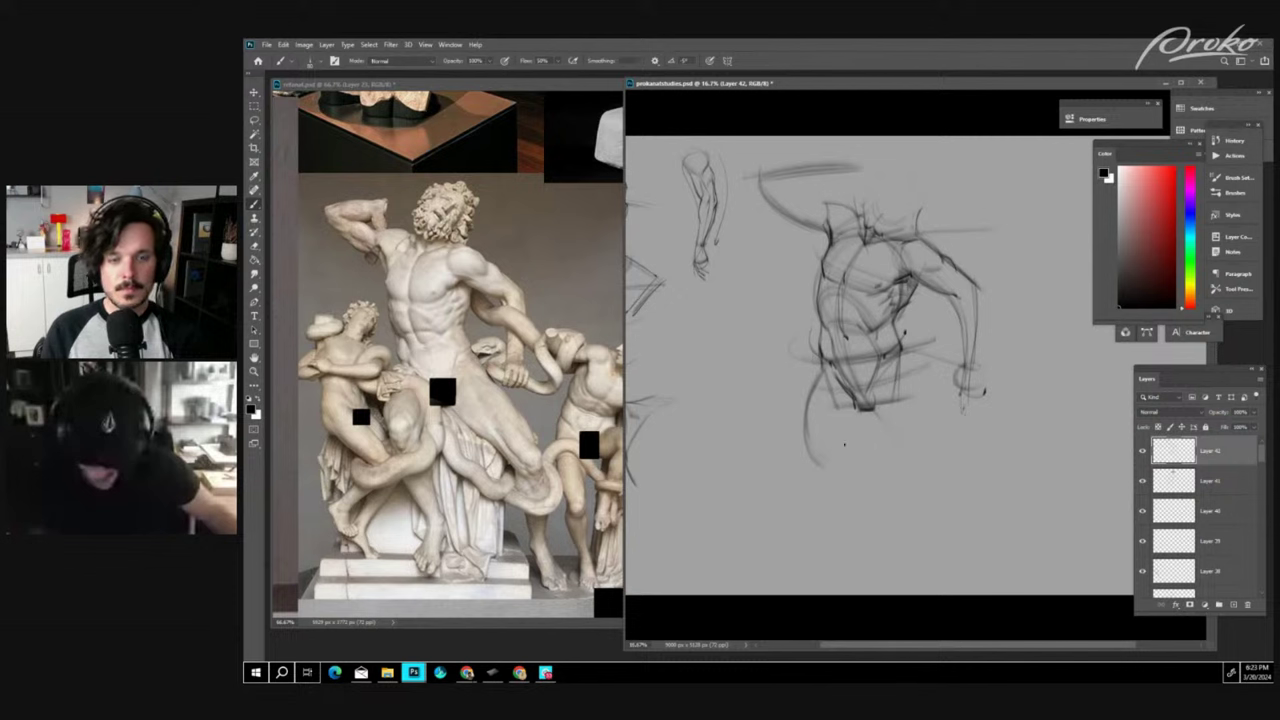
- Block in the leg extending outward below the lowered arm, with its thigh contours, rounded knee and vertical lower leg
left_click_drag(878, 416, 952, 488)
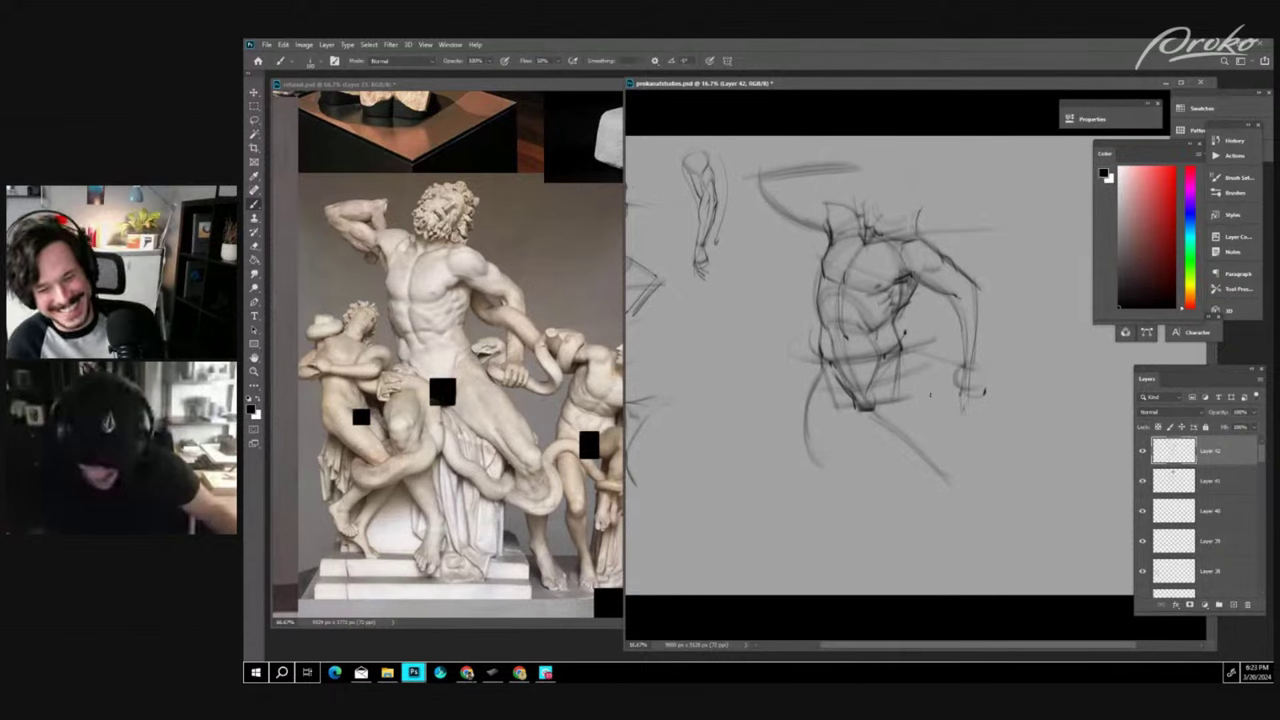
left_click_drag(930, 395, 972, 470)
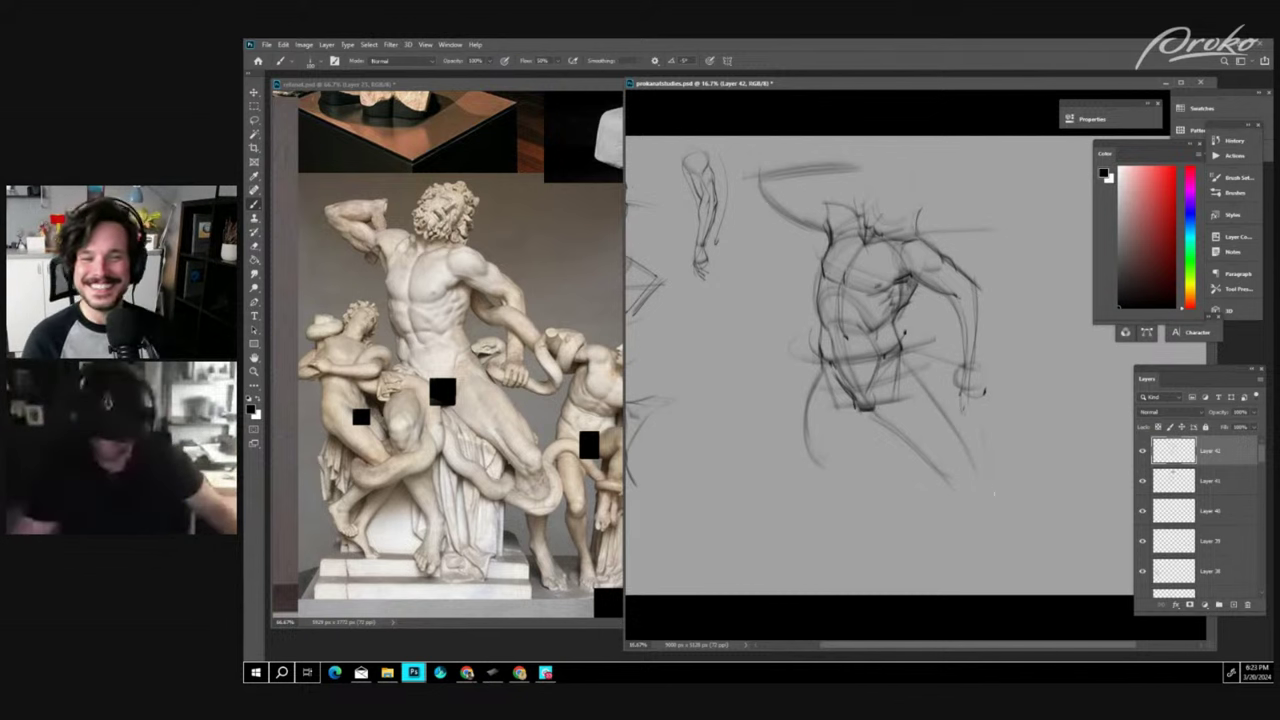
mouse_move(960, 489)
left_mouse_down()
mouse_move(988, 470)
mouse_move(982, 489)
mouse_move(996, 480)
mouse_move(989, 560)
left_mouse_up()
left_click_drag(936, 398, 982, 475)
left_click_drag(987, 538, 982, 589)
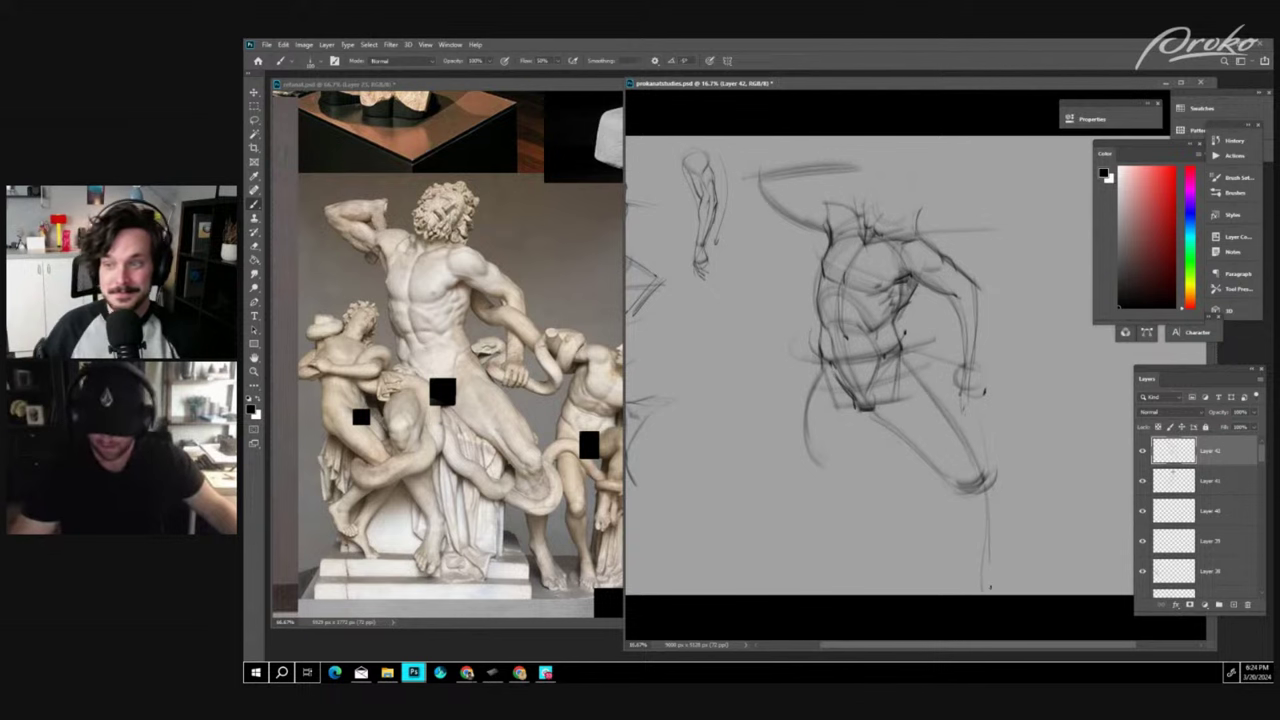
left_click_drag(934, 386, 991, 586)
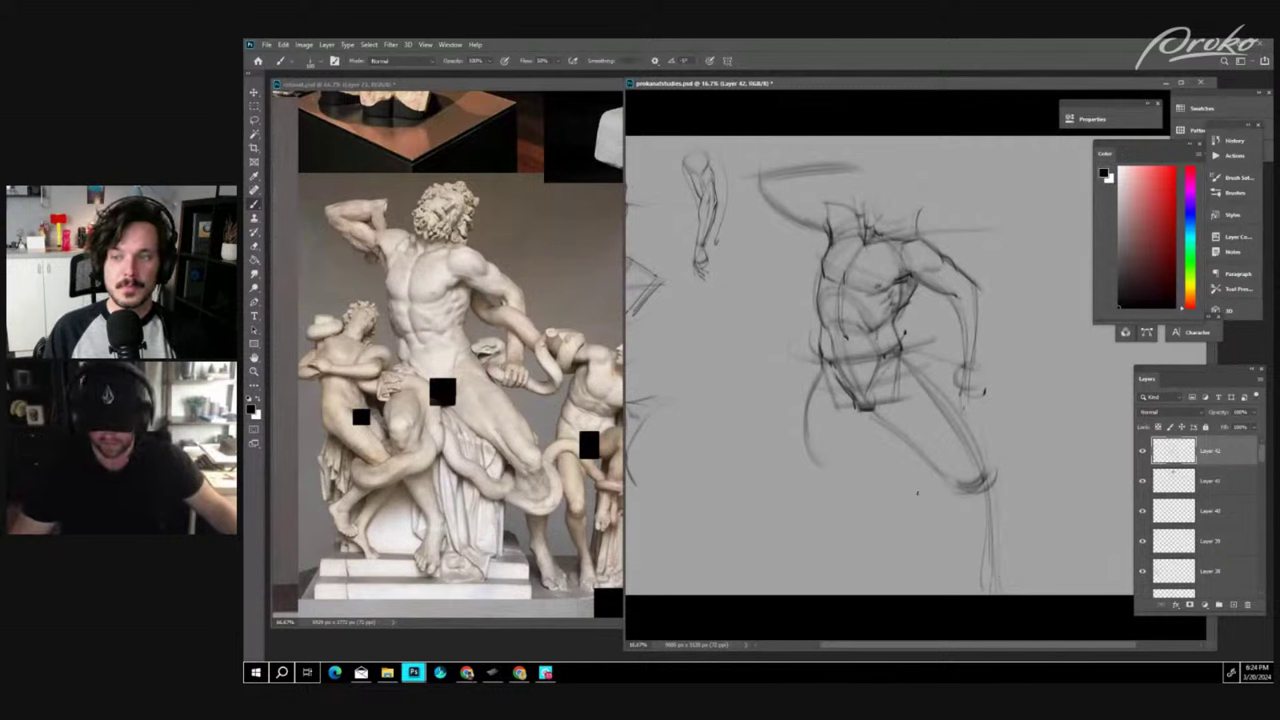
- Block in the opposite leg with long outer and inner contours tapering from the hip to the knee and a short lower-leg indication
mouse_move(812, 416)
left_mouse_down()
mouse_move(847, 516)
mouse_move(795, 411)
mouse_move(875, 556)
left_mouse_up()
mouse_move(815, 390)
left_mouse_down()
mouse_move(816, 480)
mouse_move(882, 557)
left_mouse_up()
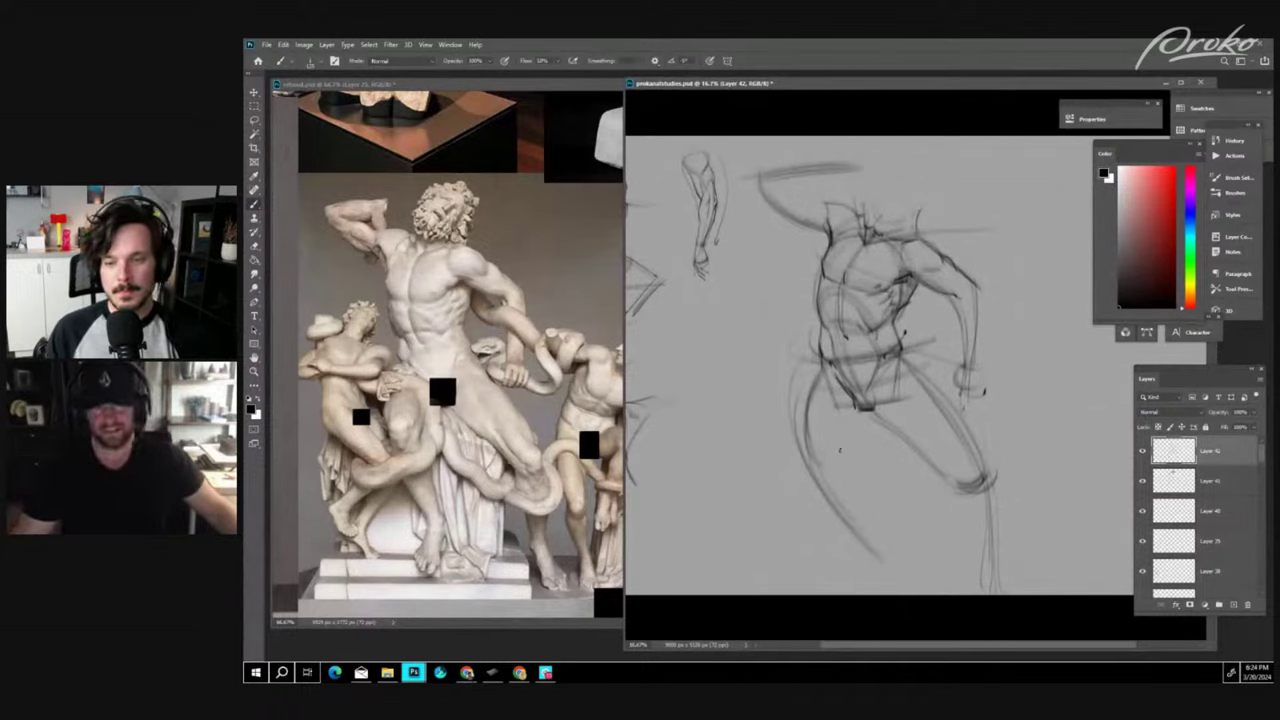
mouse_move(852, 414)
left_mouse_down()
mouse_move(834, 460)
mouse_move(878, 548)
left_mouse_up()
left_click_drag(840, 454, 885, 550)
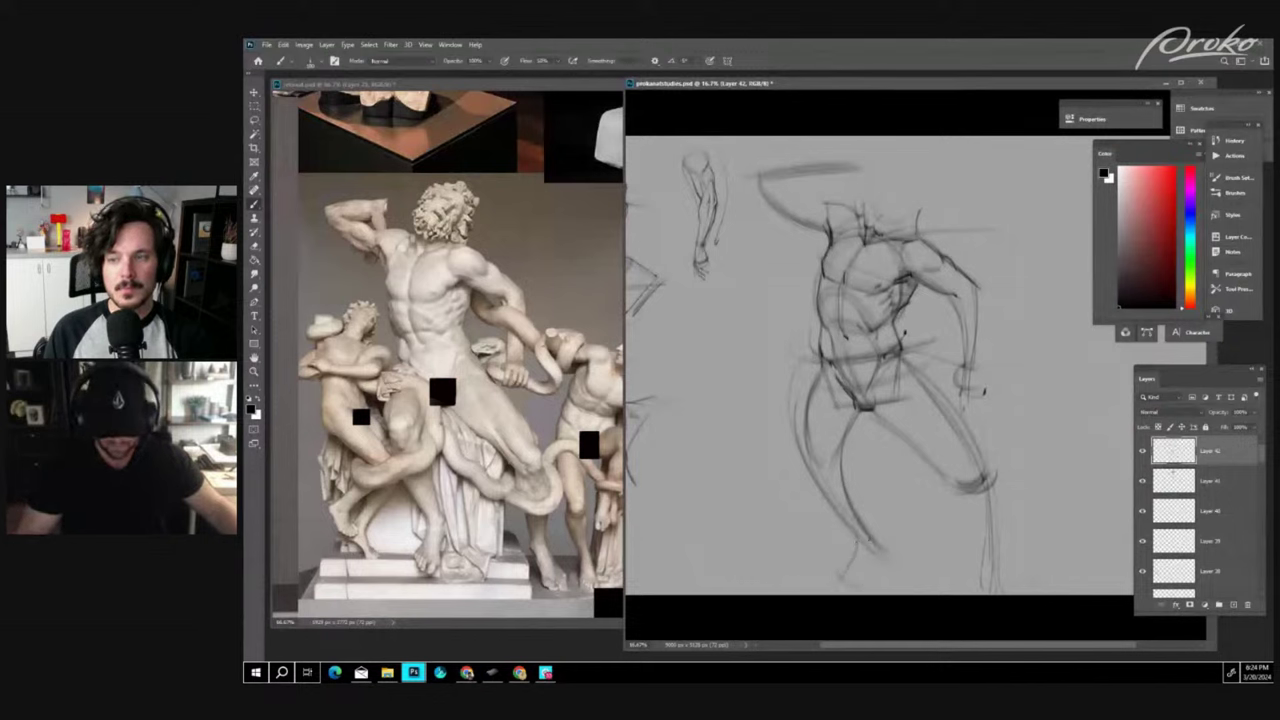
mouse_move(870, 546)
left_mouse_down()
mouse_move(860, 592)
mouse_move(871, 567)
left_mouse_up()
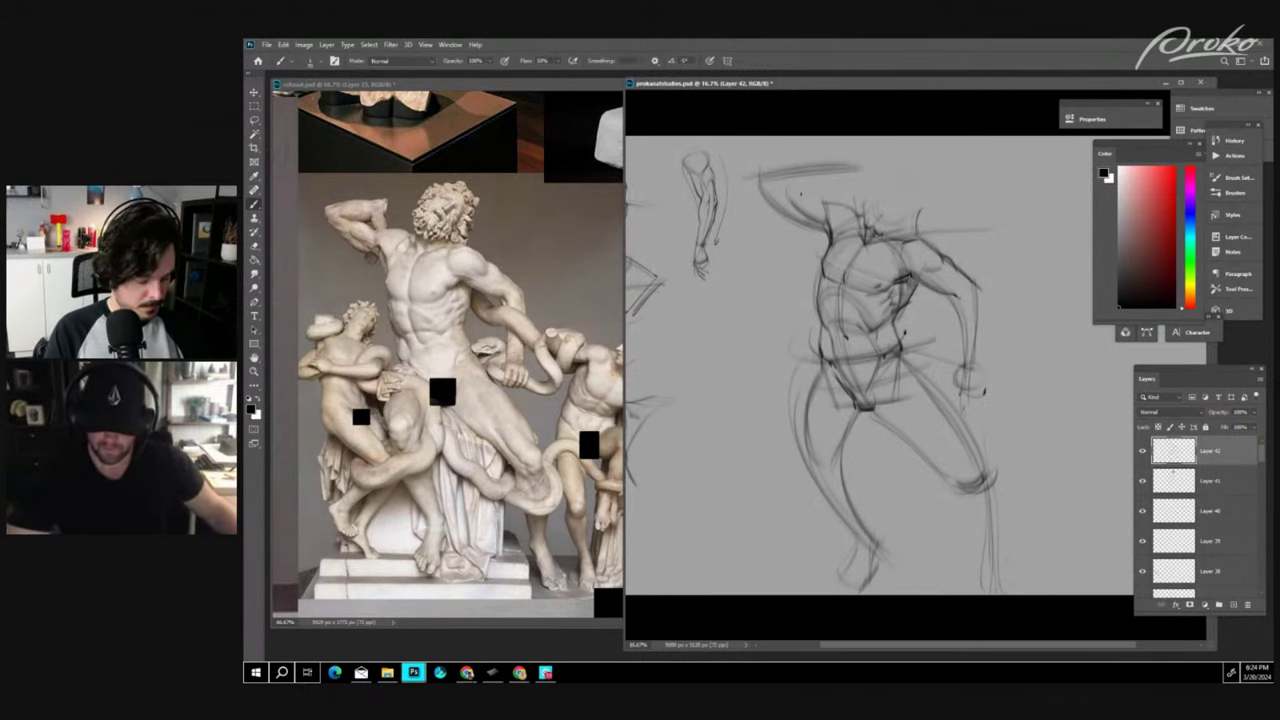
- Add the inner contour of the raised arm and rough in the tilted neck and head with a larger brush
left_click_drag(811, 191, 827, 209)
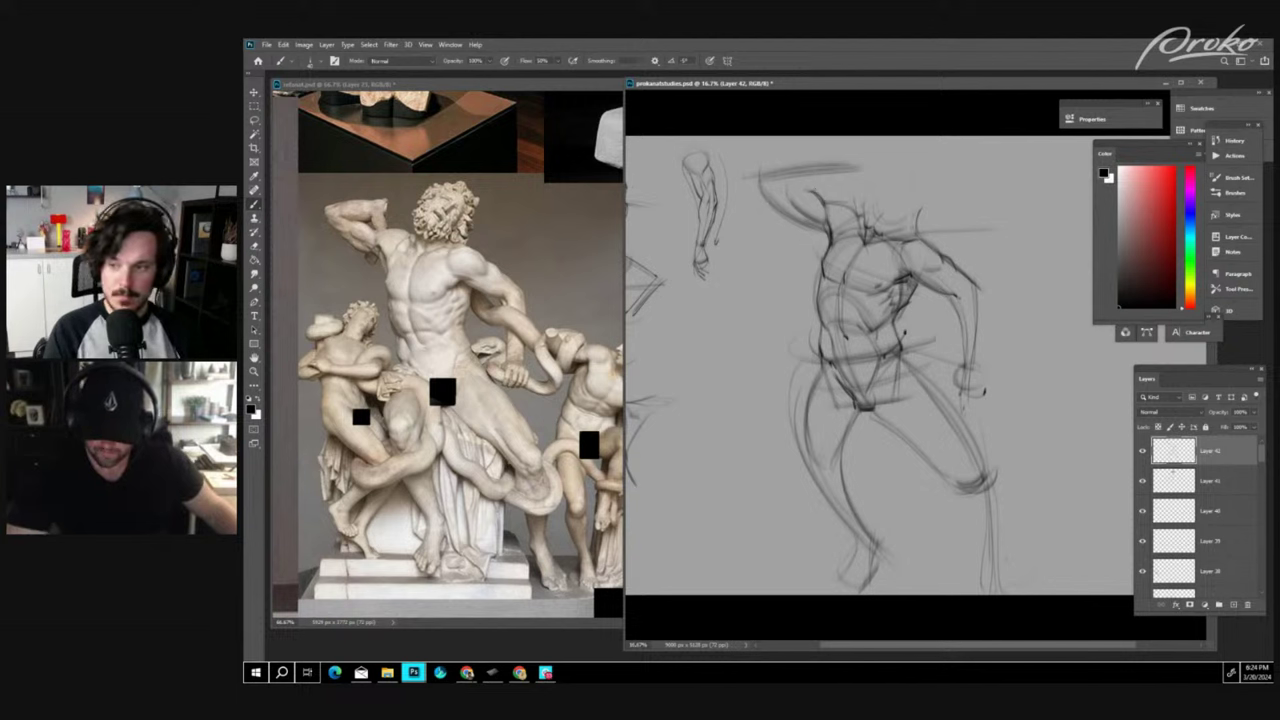
key("]")
mouse_move(780, 185)
left_mouse_down()
mouse_move(855, 186)
mouse_move(912, 156)
mouse_move(907, 167)
left_mouse_up()
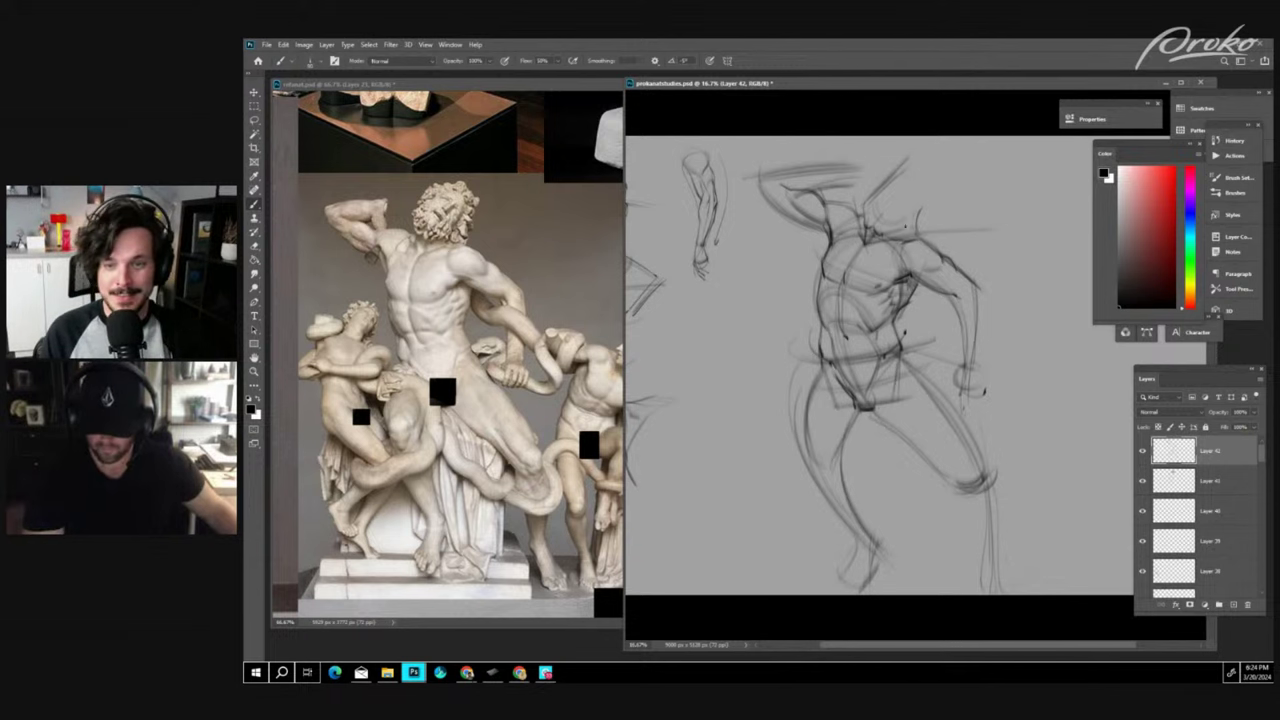
left_click_drag(908, 226, 921, 196)
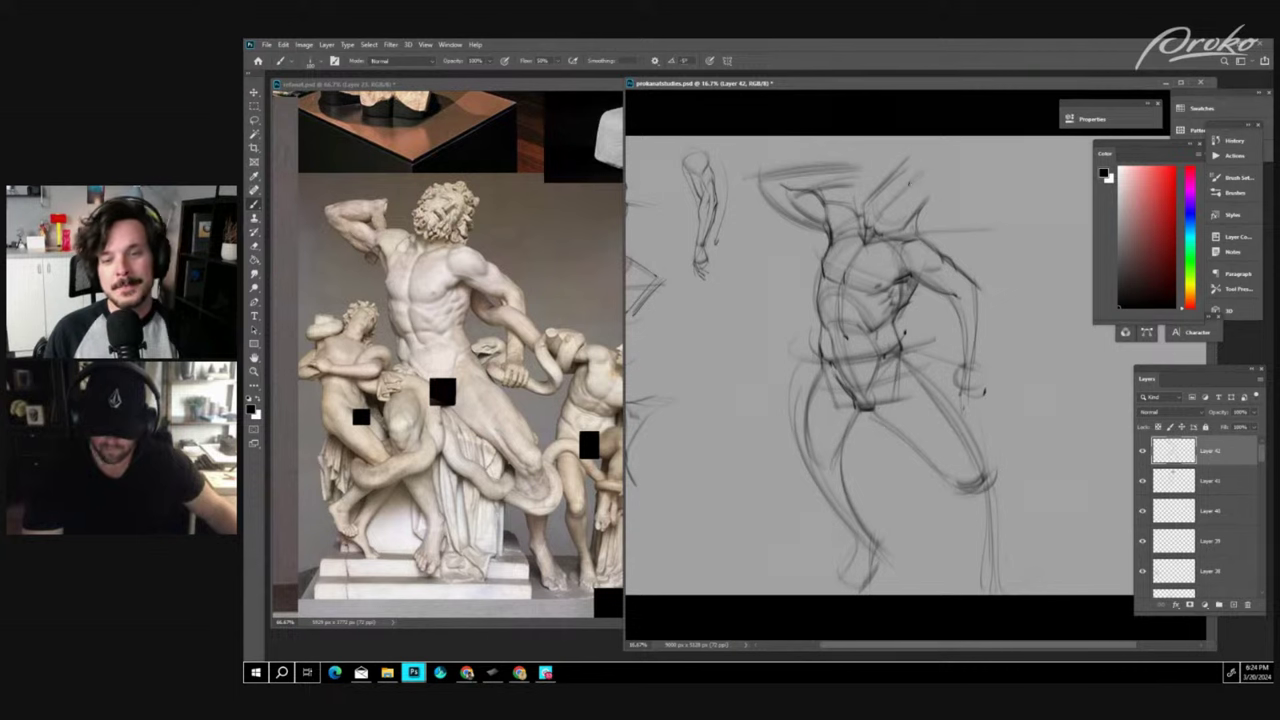
left_click_drag(905, 171, 903, 202)
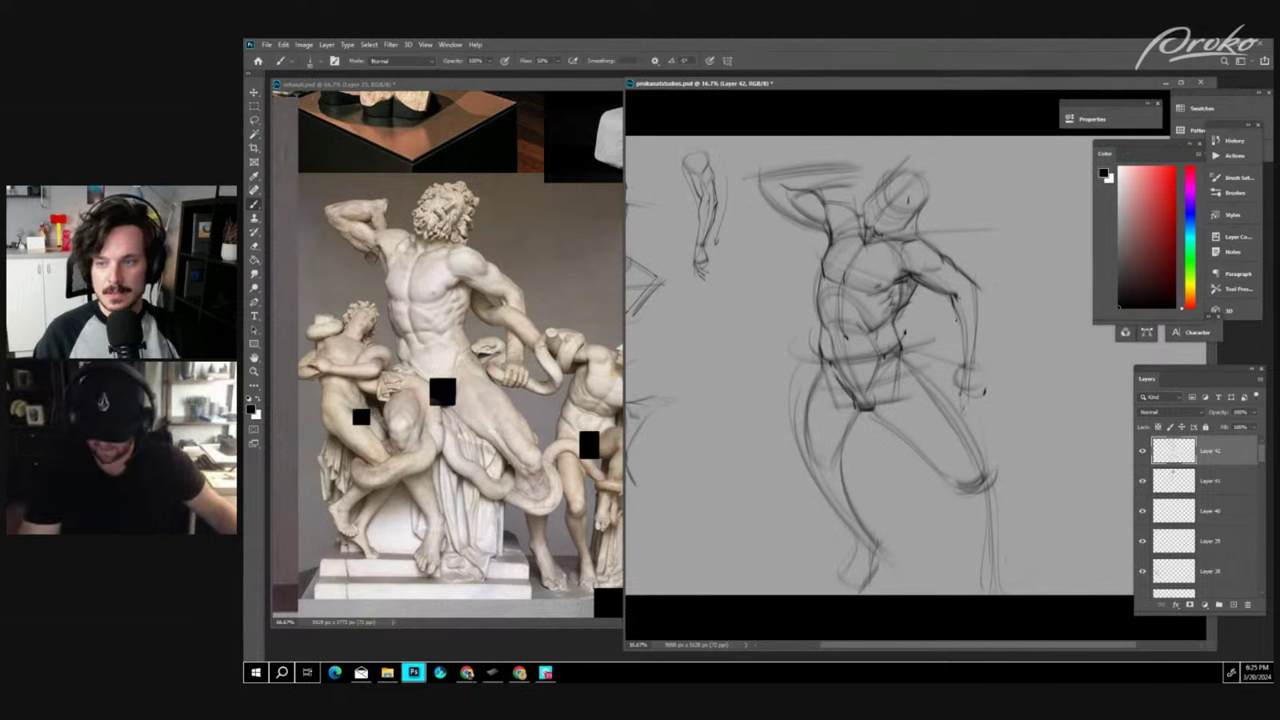
- Darken the inner and outer forearm contours of the lowered arm and define its wrist and hand
left_click_drag(955, 297, 959, 362)
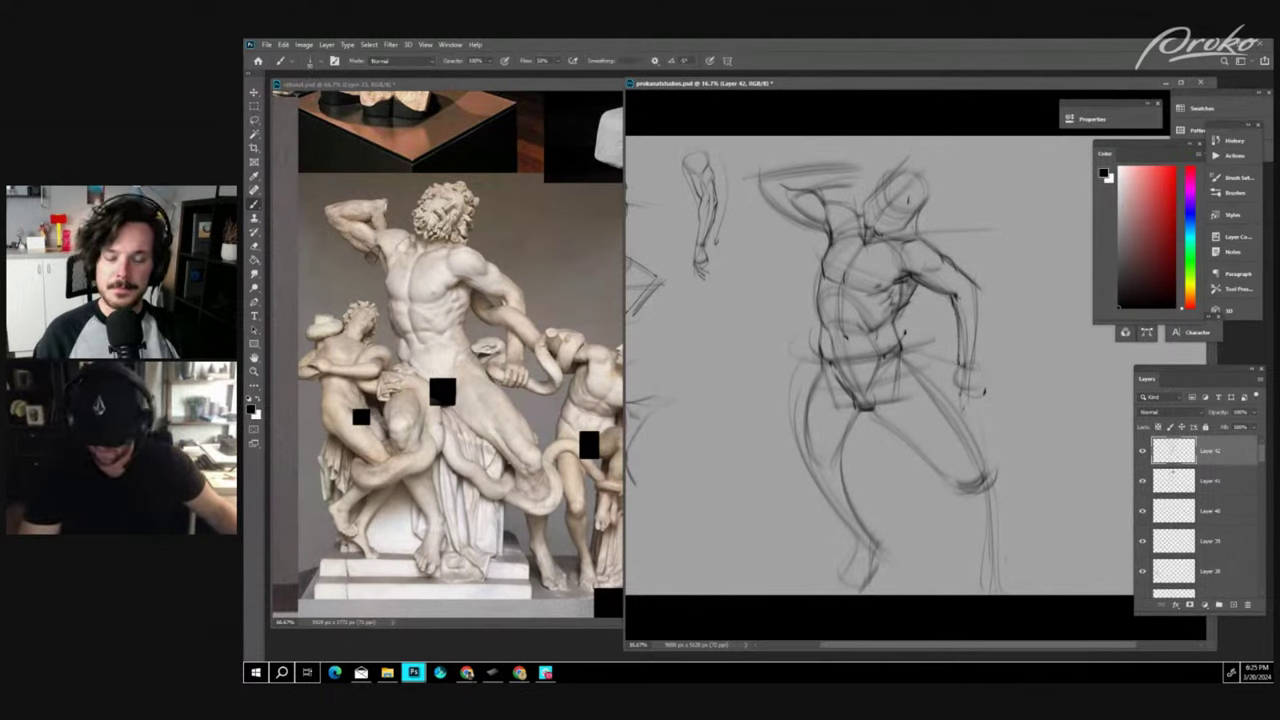
left_click_drag(973, 264, 977, 330)
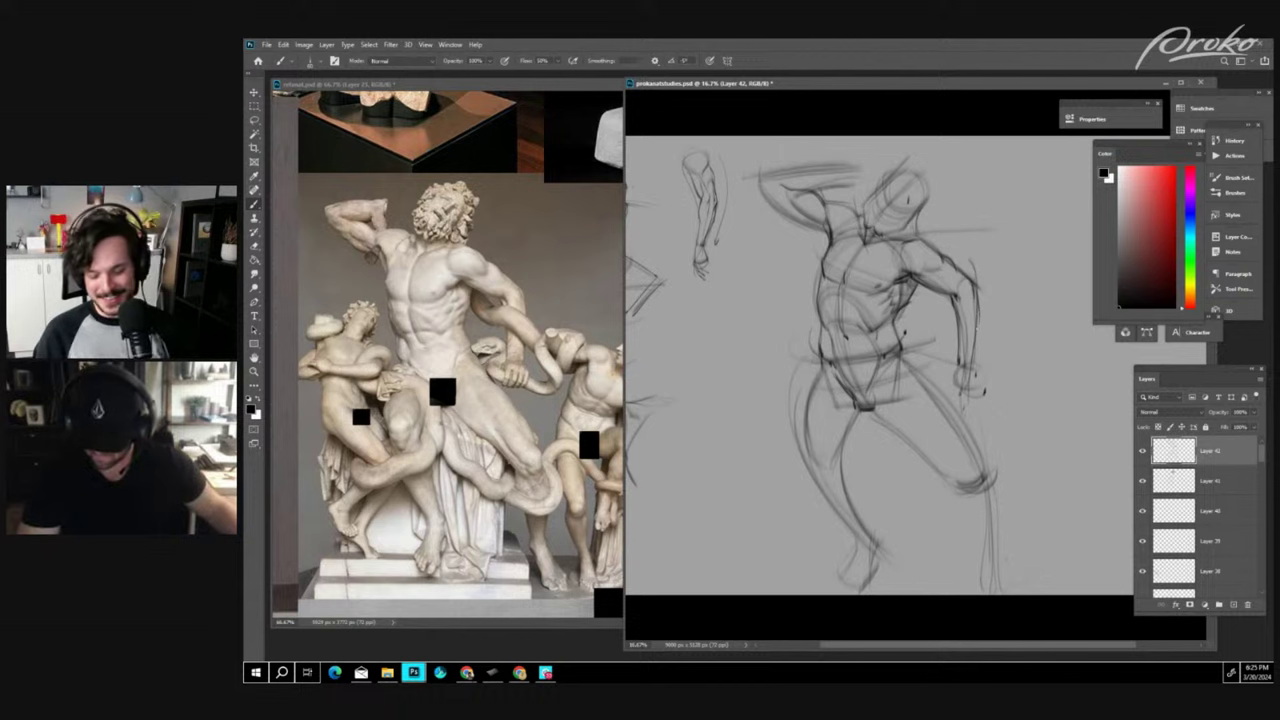
left_click_drag(978, 326, 976, 375)
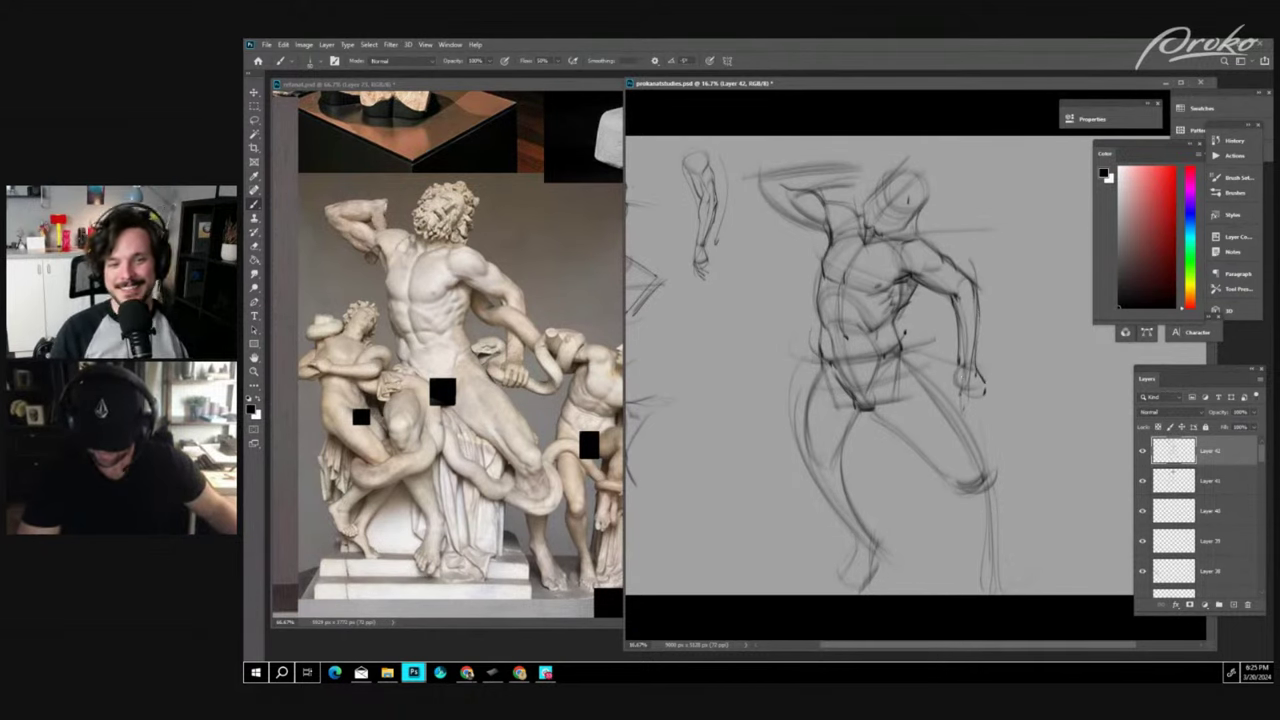
left_click_drag(958, 376, 985, 390)
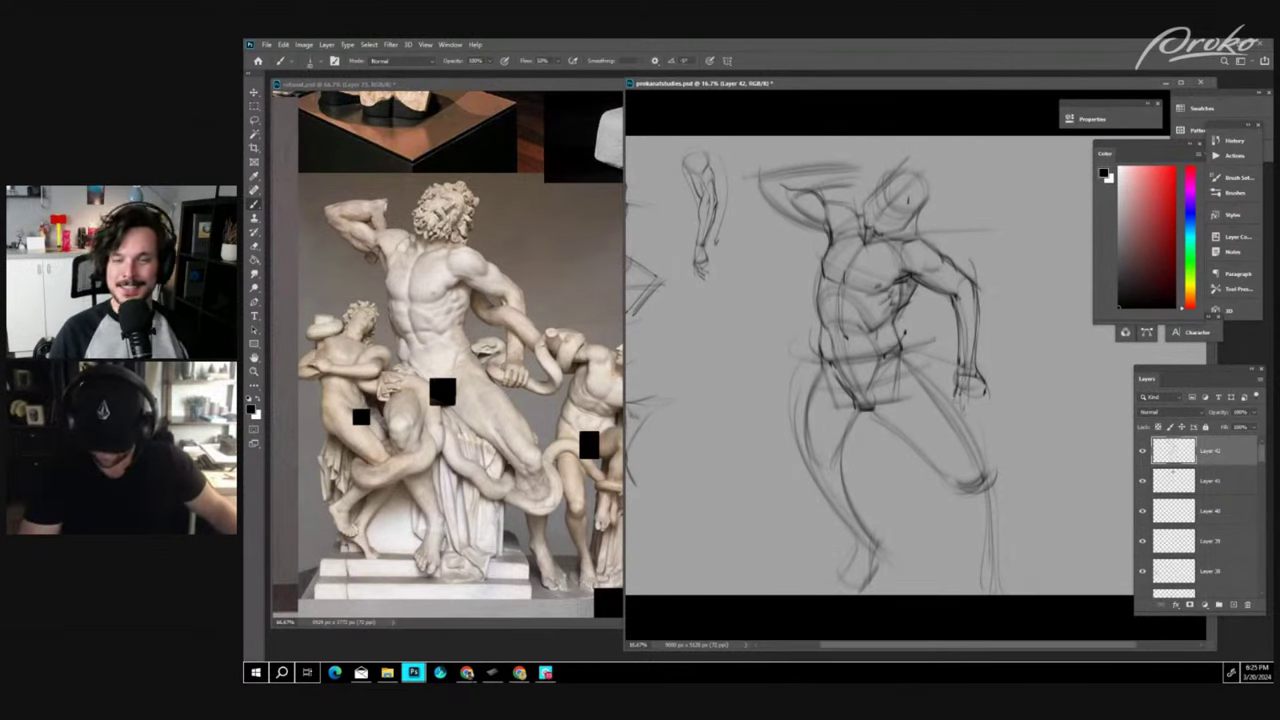
- Sketch the clenched fist of the lowered arm and the serpent's curves looping around the hand and behind the forearm
left_click_drag(954, 401, 988, 398)
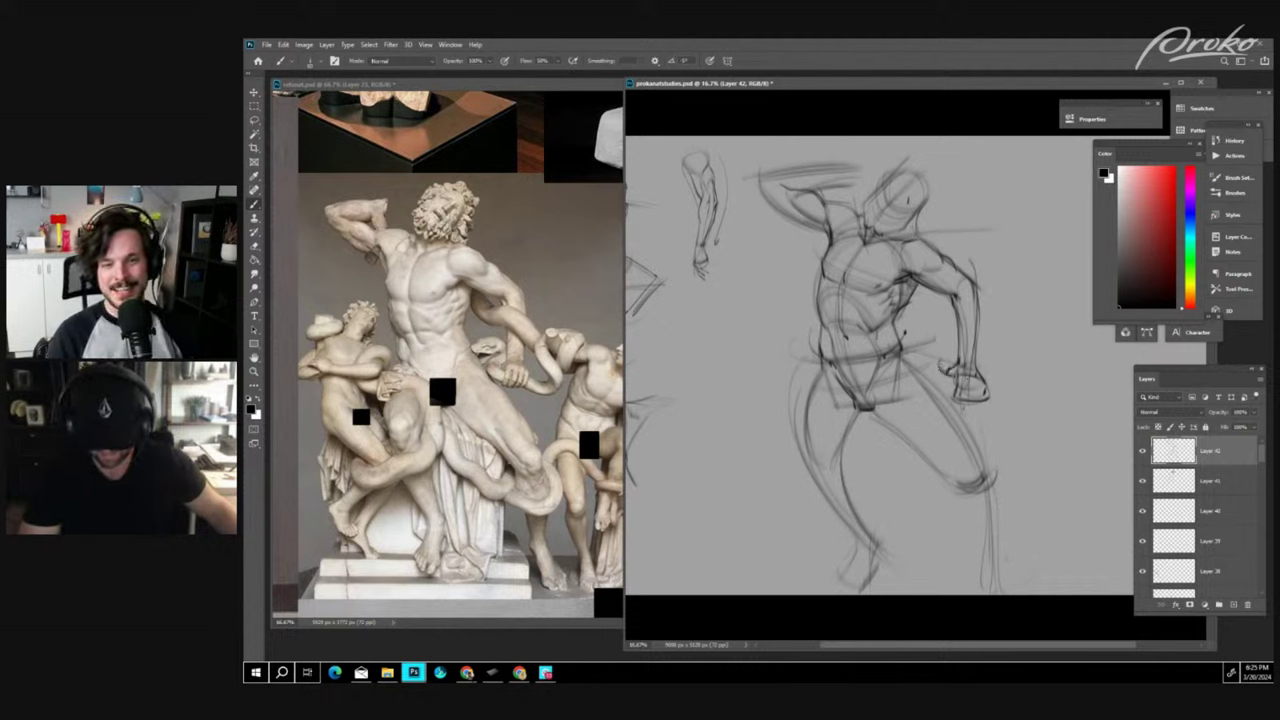
mouse_move(934, 360)
left_mouse_down()
mouse_move(949, 390)
mouse_move(1017, 394)
left_mouse_up()
mouse_move(1030, 333)
left_mouse_down()
mouse_move(994, 338)
mouse_move(1035, 369)
mouse_move(1013, 331)
mouse_move(1029, 394)
mouse_move(989, 374)
mouse_move(1008, 402)
left_mouse_up()
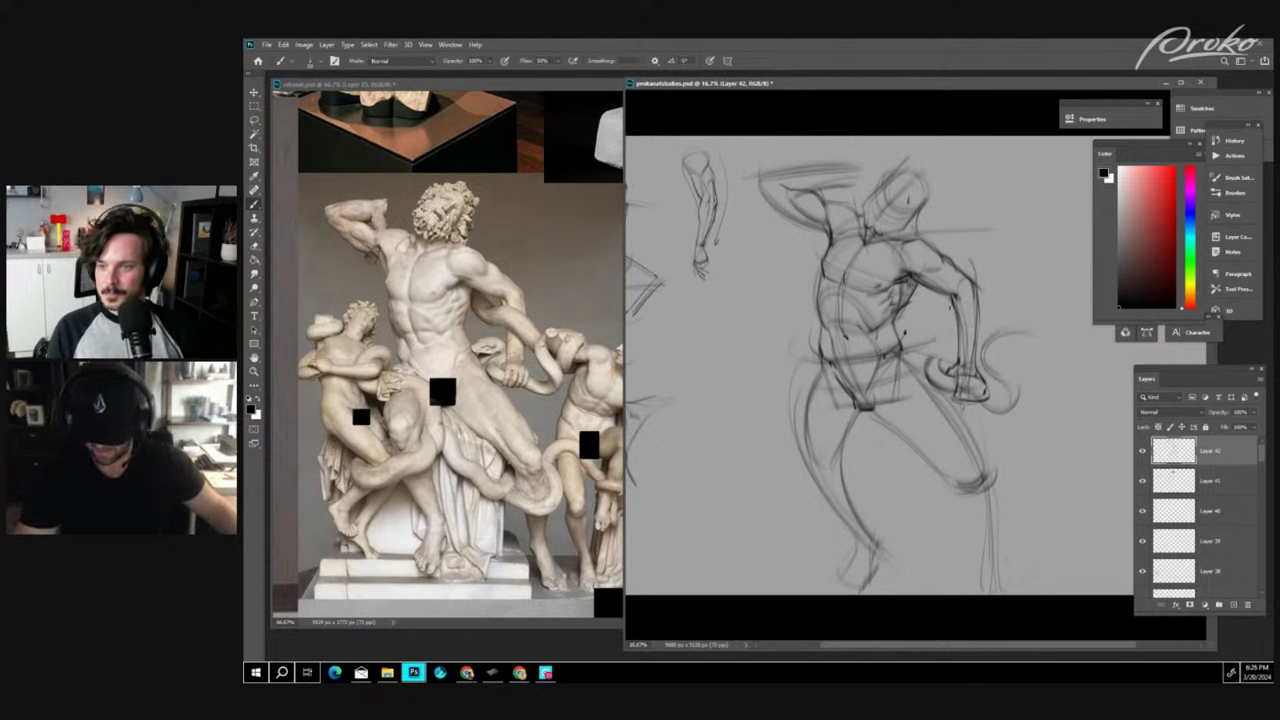
mouse_move(936, 315)
left_mouse_down()
mouse_move(970, 303)
mouse_move(976, 341)
mouse_move(972, 324)
mouse_move(988, 333)
left_mouse_up()
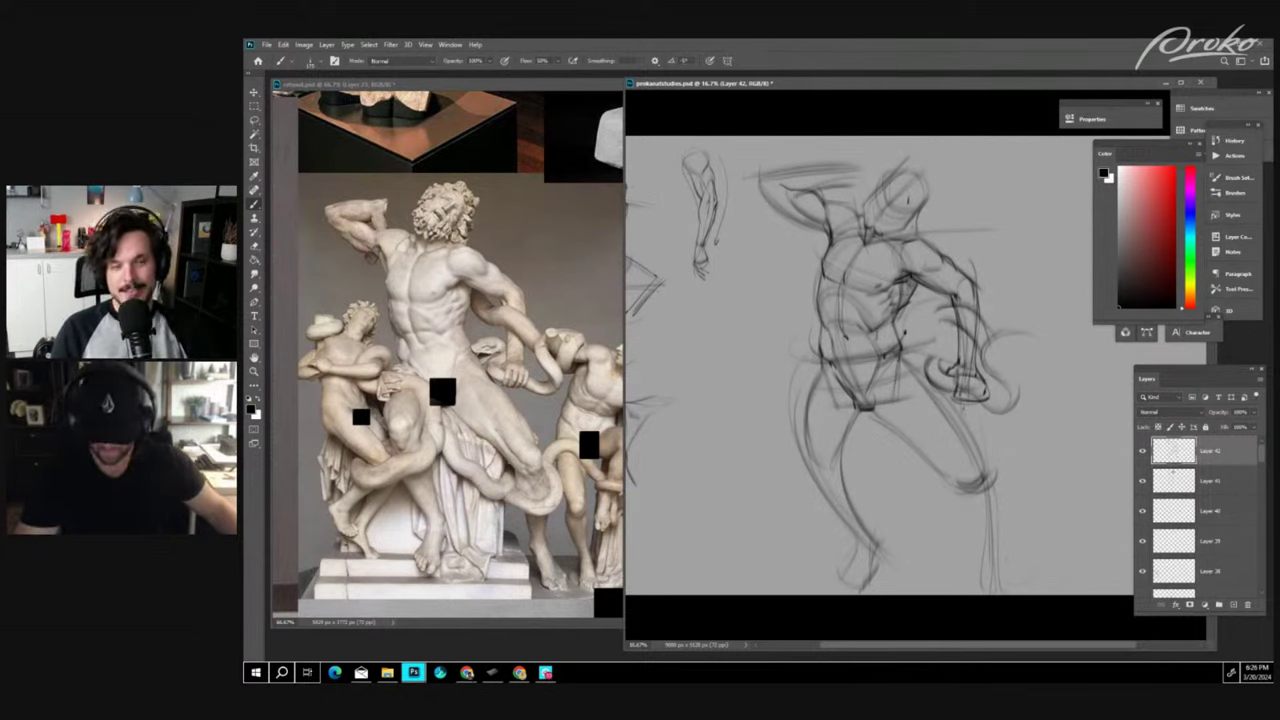
- Darken the underside contour of the outstretched thigh down to the knee, and restore black as the drawing colour
left_click_drag(916, 382, 898, 432)
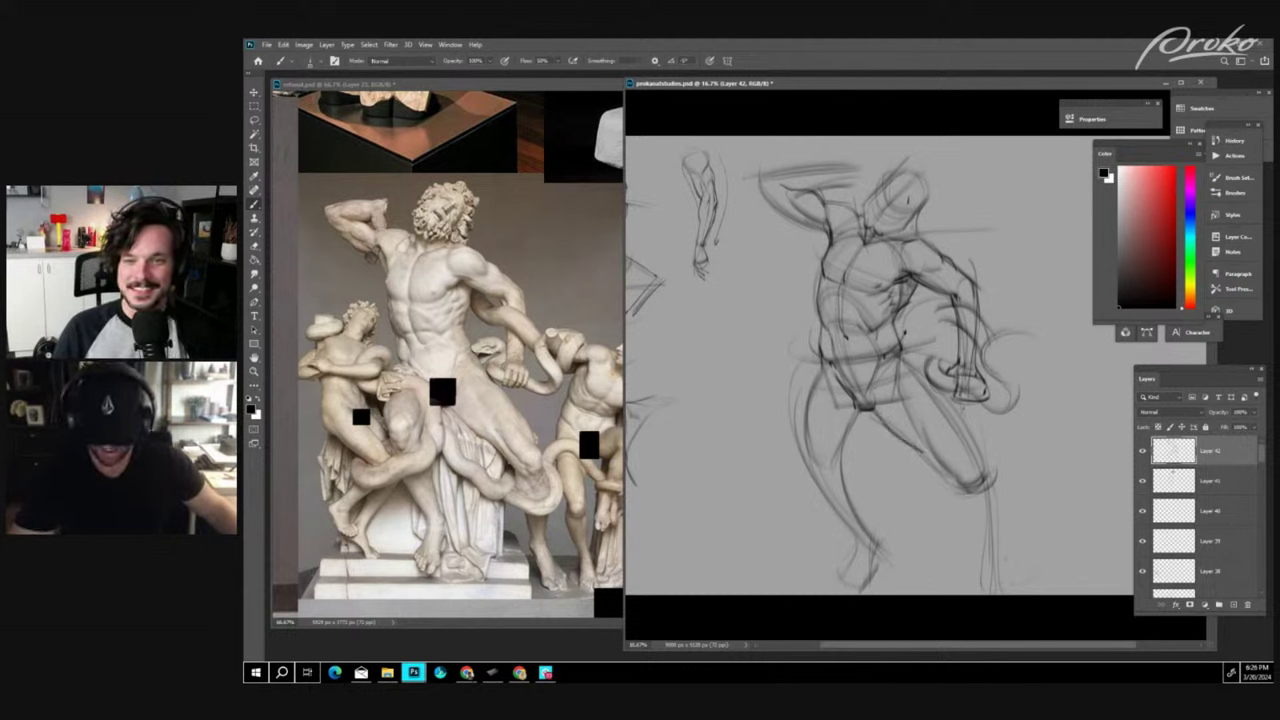
left_click_drag(924, 455, 970, 492)
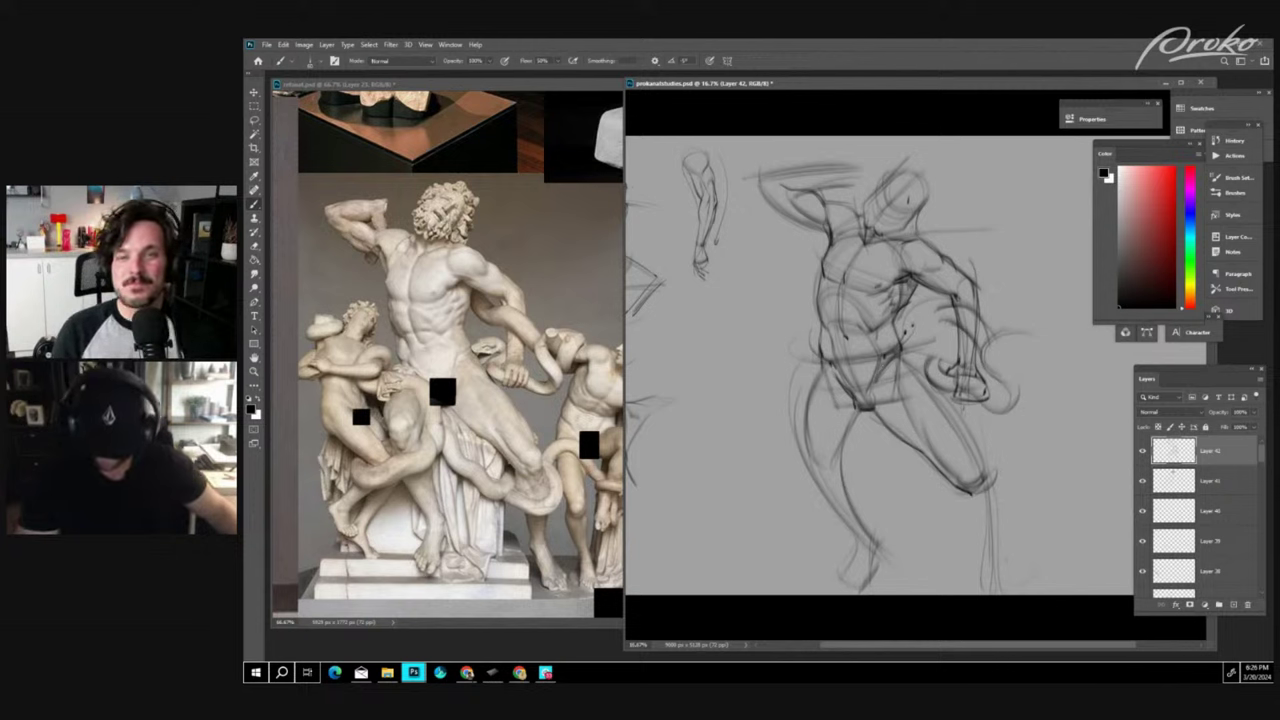
left_click(911, 328, "alt")
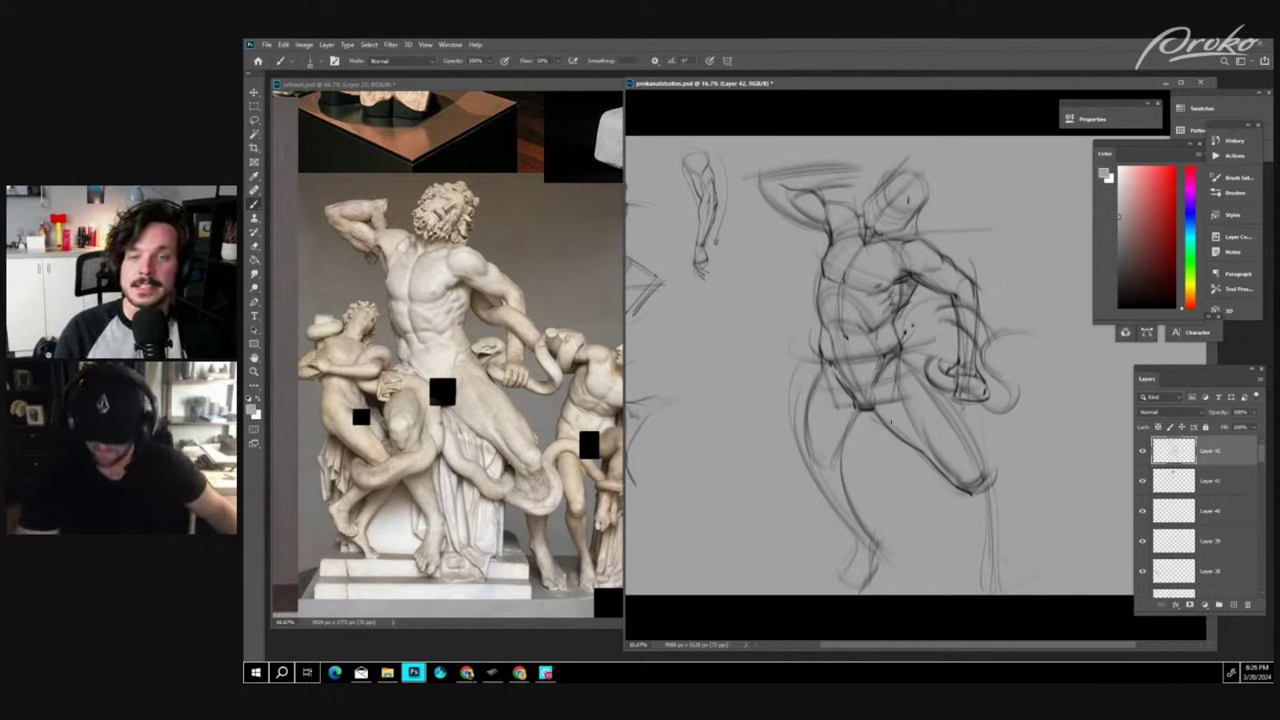
left_click(1127, 298)
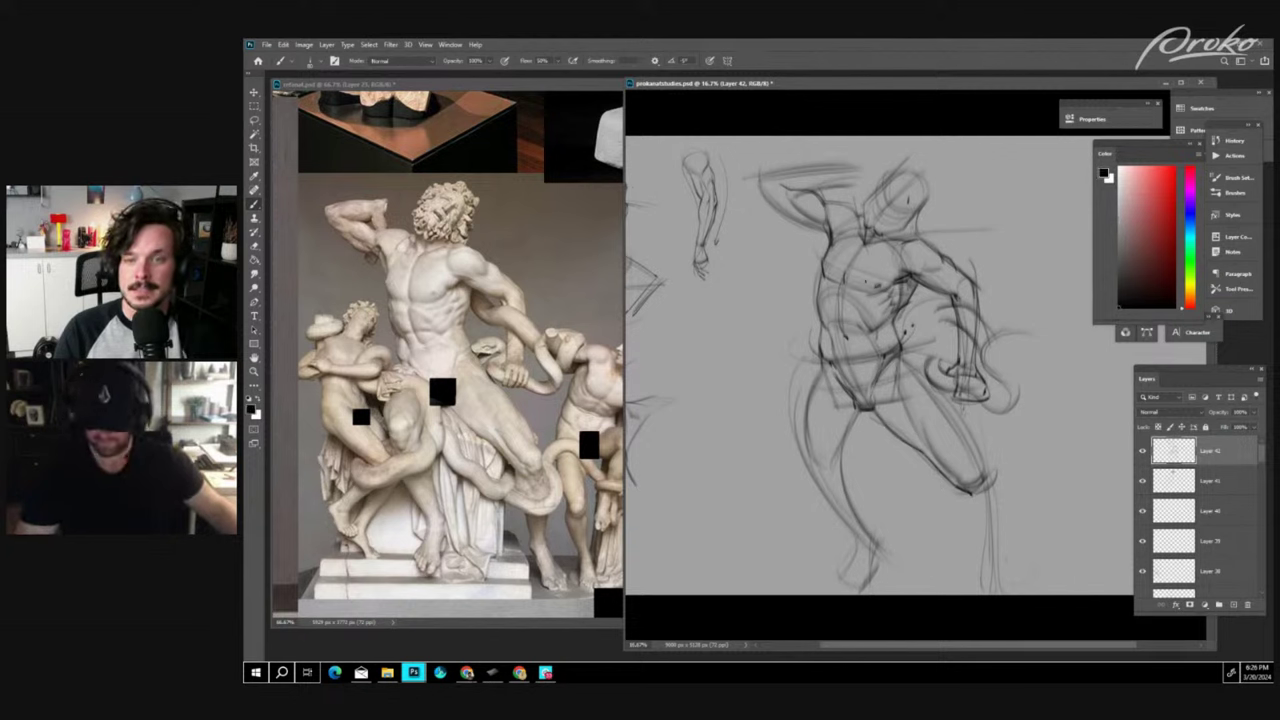
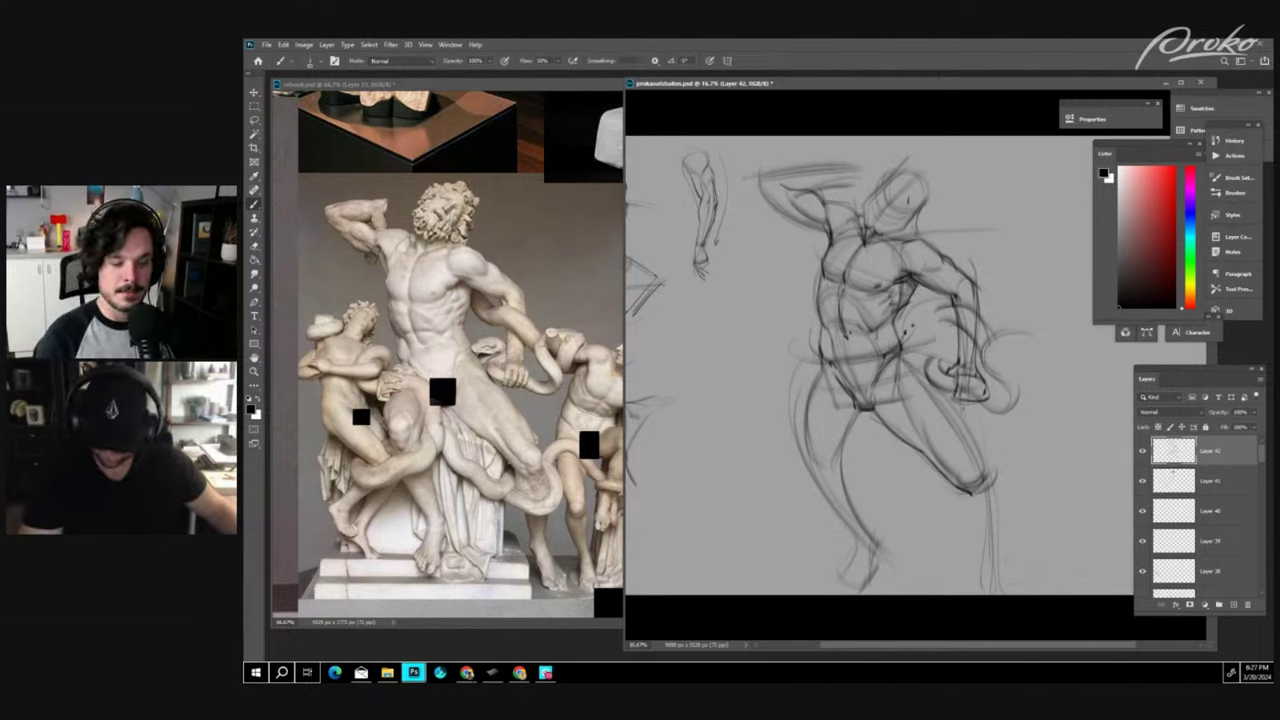
- Add an abdominal contour below the ribcage, inner thigh lines on the tapering leg and a small pointed groin form
left_click_drag(848, 325, 873, 332)
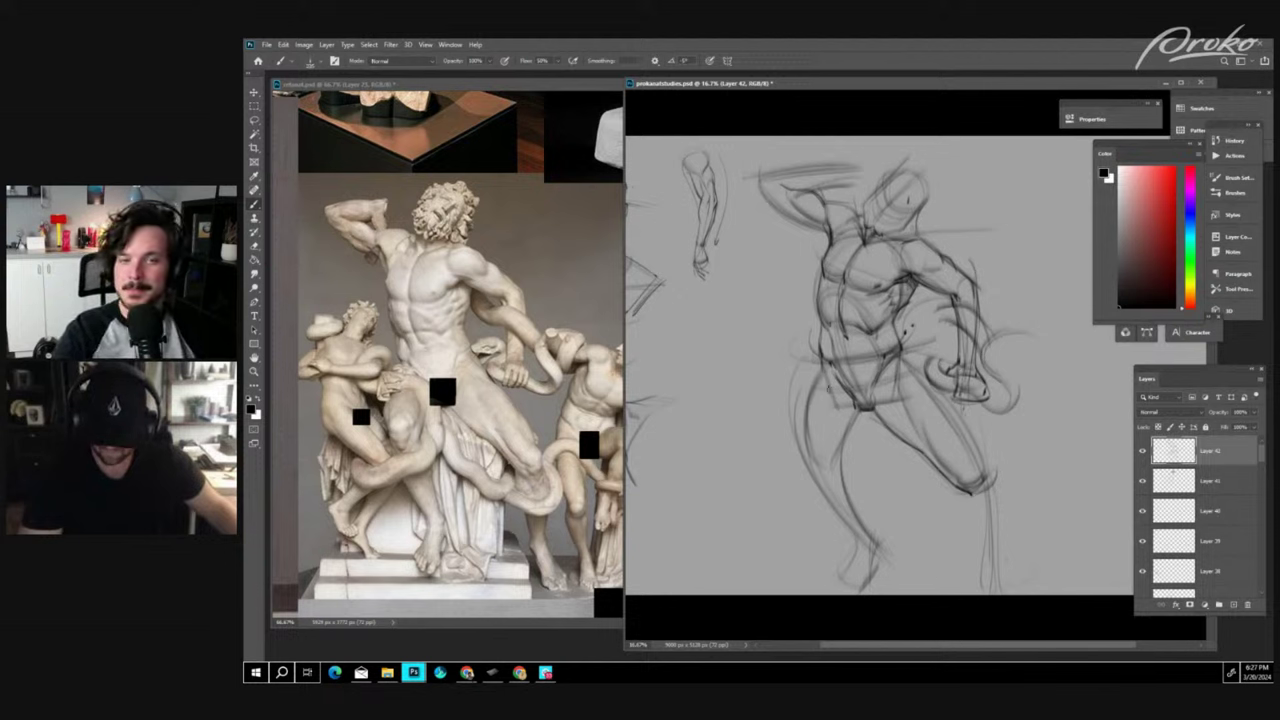
left_click_drag(834, 387, 827, 465)
left_click_drag(840, 406, 825, 470)
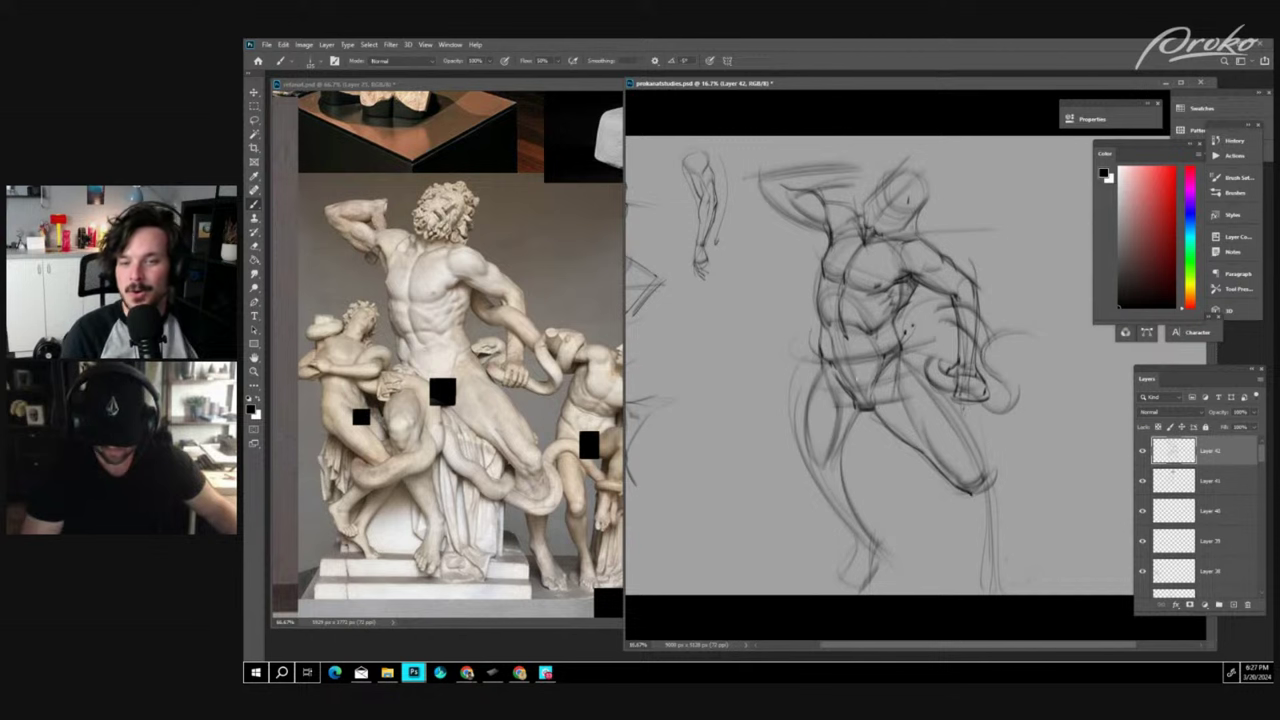
left_click_drag(844, 368, 866, 444)
left_click_drag(856, 380, 866, 448)
- Sketch the serpent's curl beside the hip of the tapering leg and darken the hair contour around the head
left_click_drag(852, 370, 770, 338)
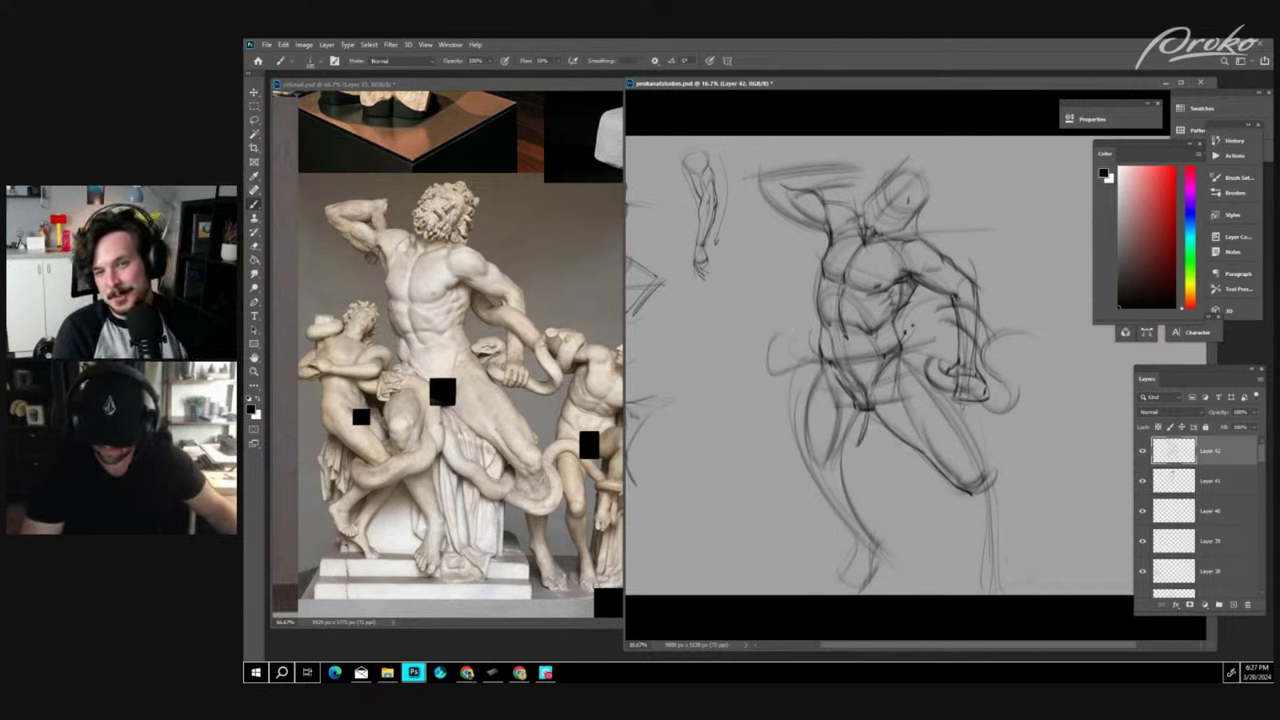
mouse_move(800, 378)
left_mouse_down()
mouse_move(760, 324)
mouse_move(808, 388)
left_mouse_up()
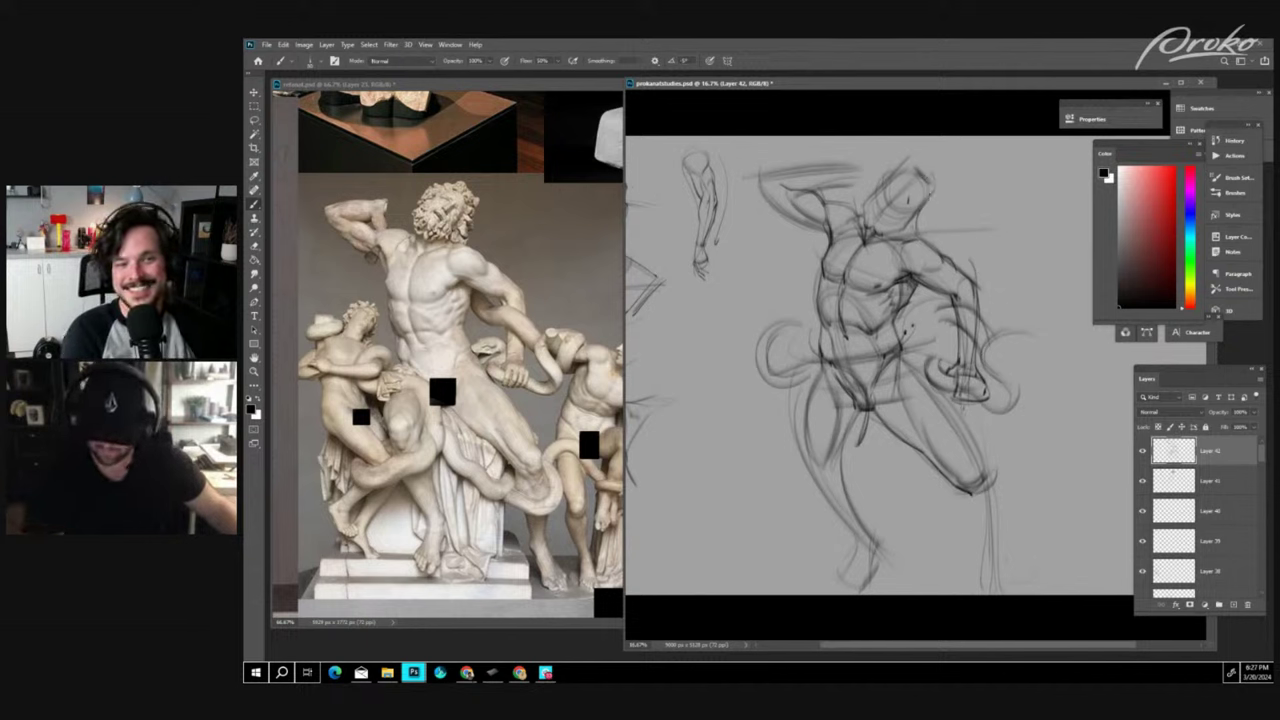
mouse_move(906, 170)
left_mouse_down()
mouse_move(884, 164)
mouse_move(872, 188)
mouse_move(925, 206)
mouse_move(914, 224)
left_mouse_up()
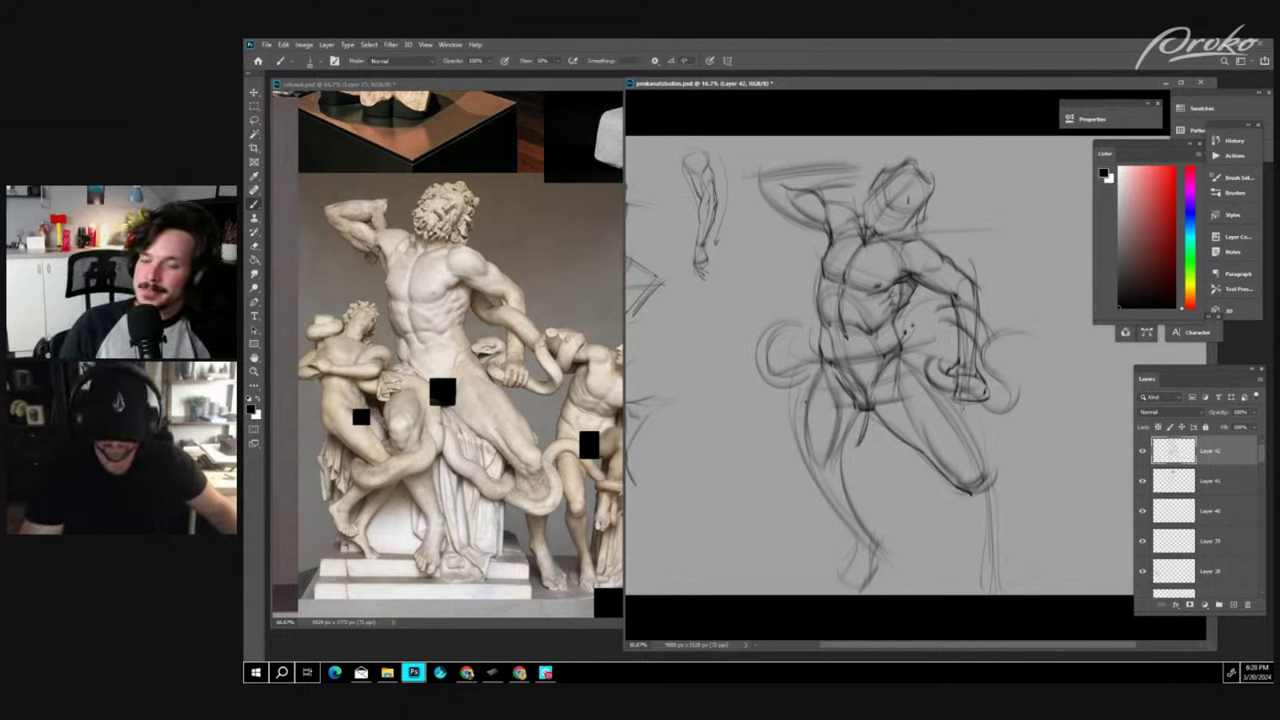
- Define the thigh muscles and knee of the tapering leg, and darken the shin contour down to the ankle
left_click_drag(815, 370, 804, 412)
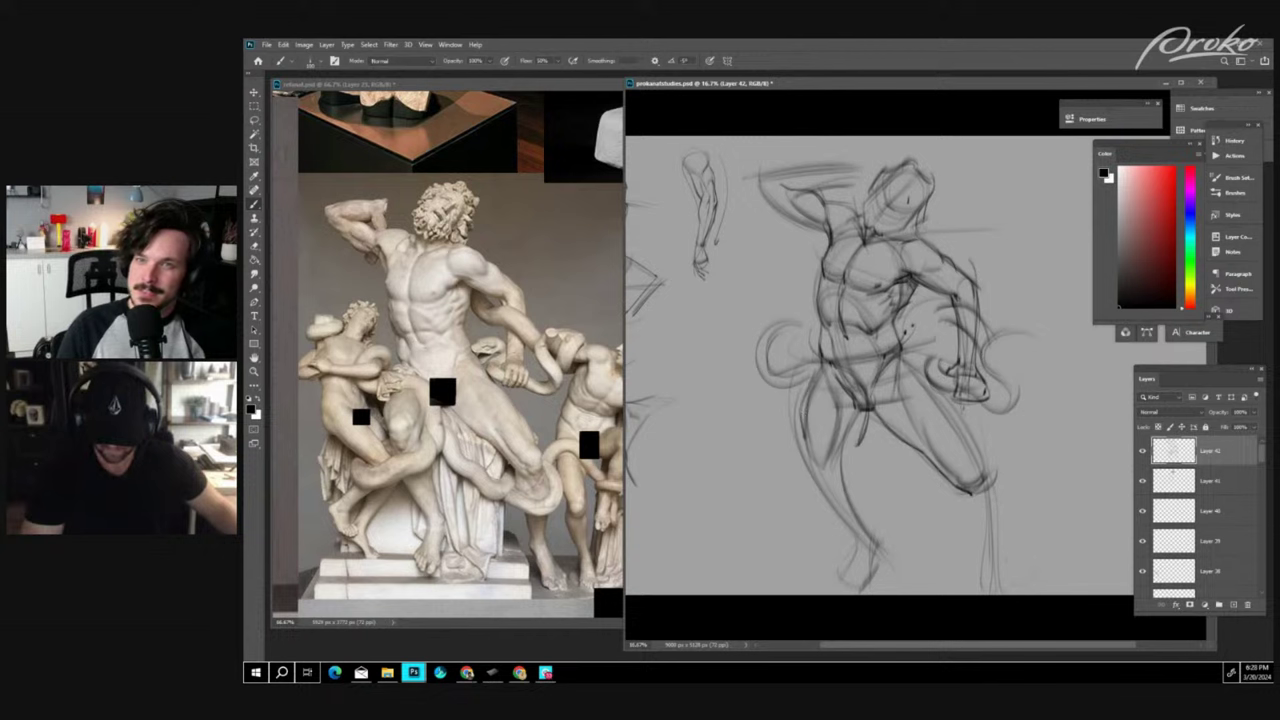
key("ctrl+z")
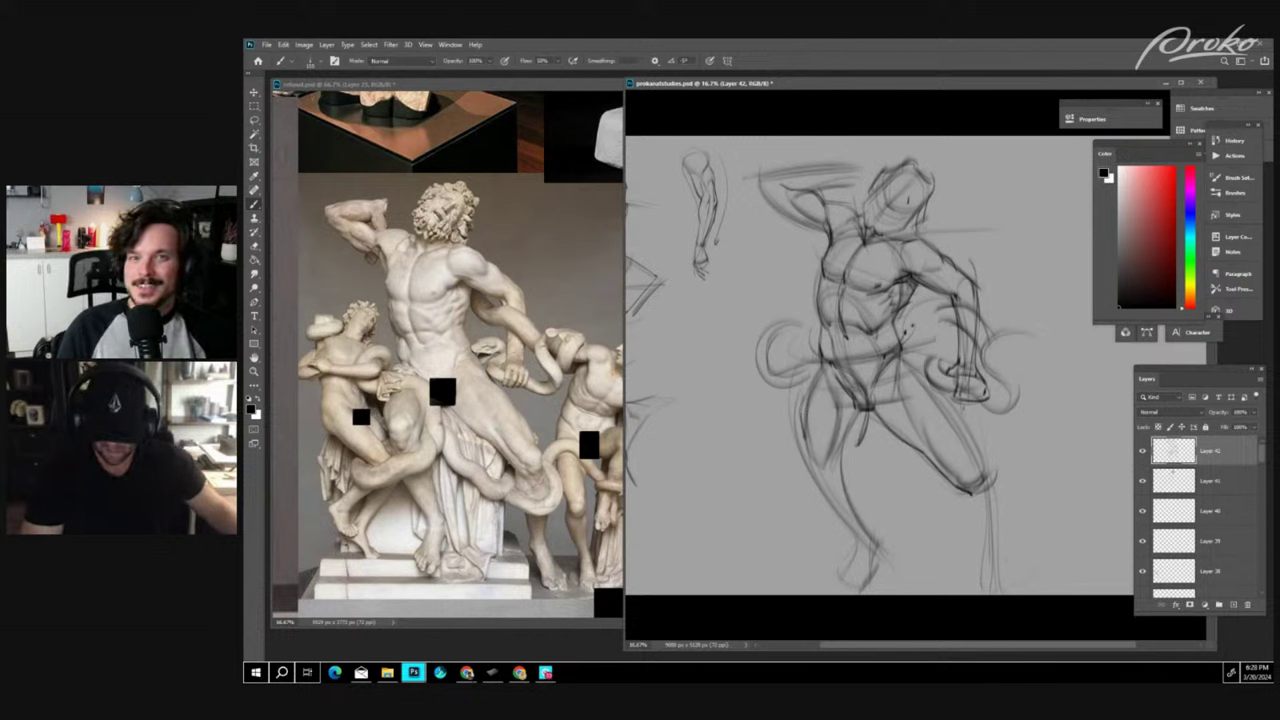
mouse_move(823, 363)
left_mouse_down()
mouse_move(804, 404)
mouse_move(842, 390)
mouse_move(854, 406)
left_mouse_up()
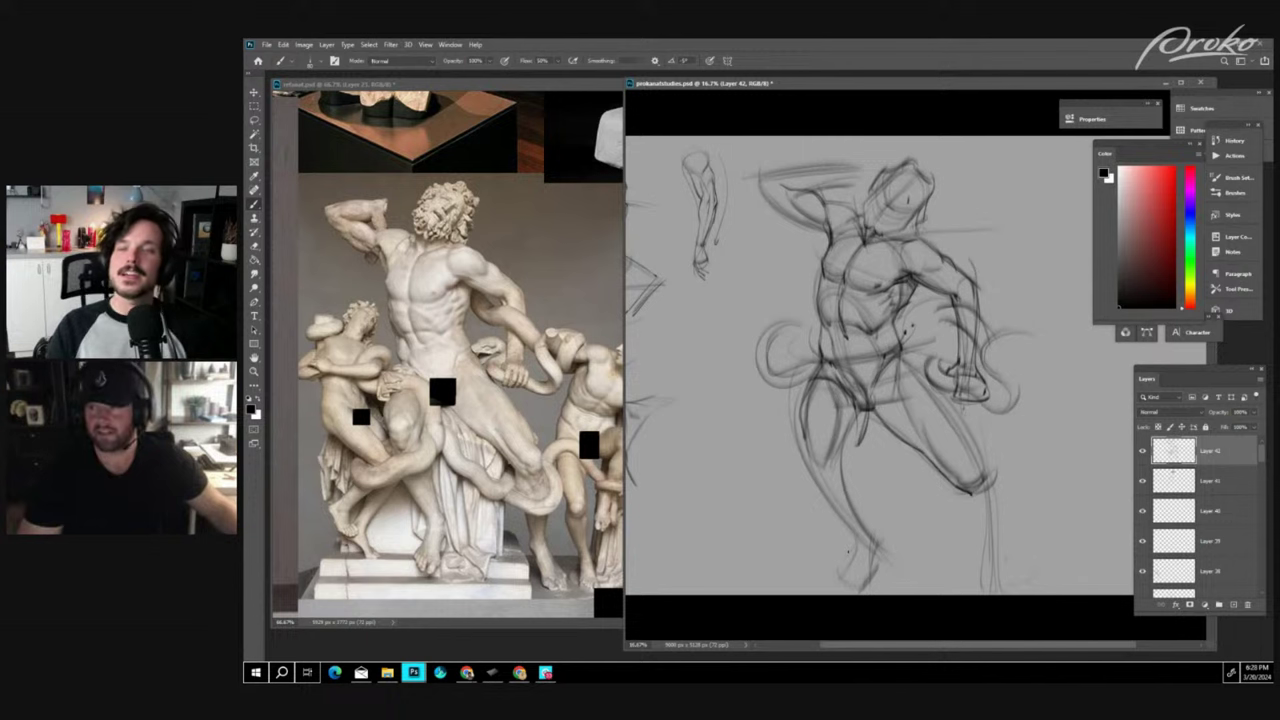
mouse_move(877, 498)
left_mouse_down()
mouse_move(896, 444)
mouse_move(885, 450)
left_mouse_up()
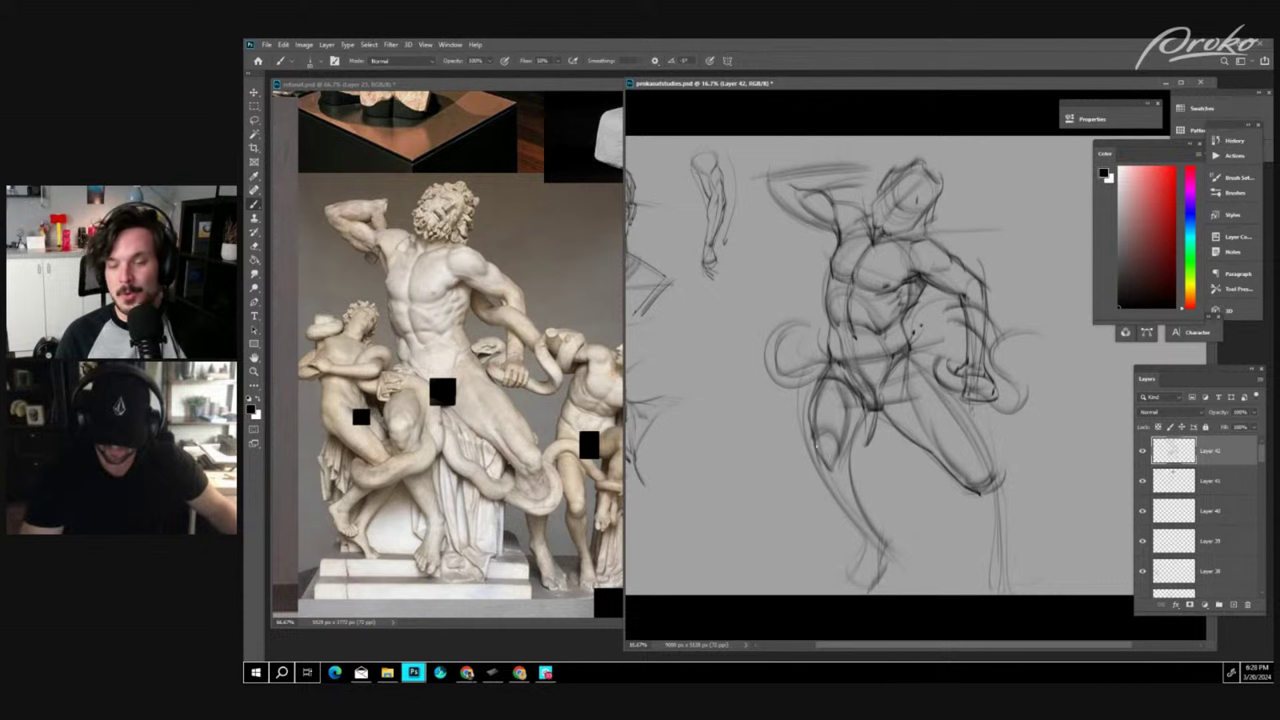
left_click_drag(822, 484, 872, 546)
left_click_drag(818, 476, 865, 558)
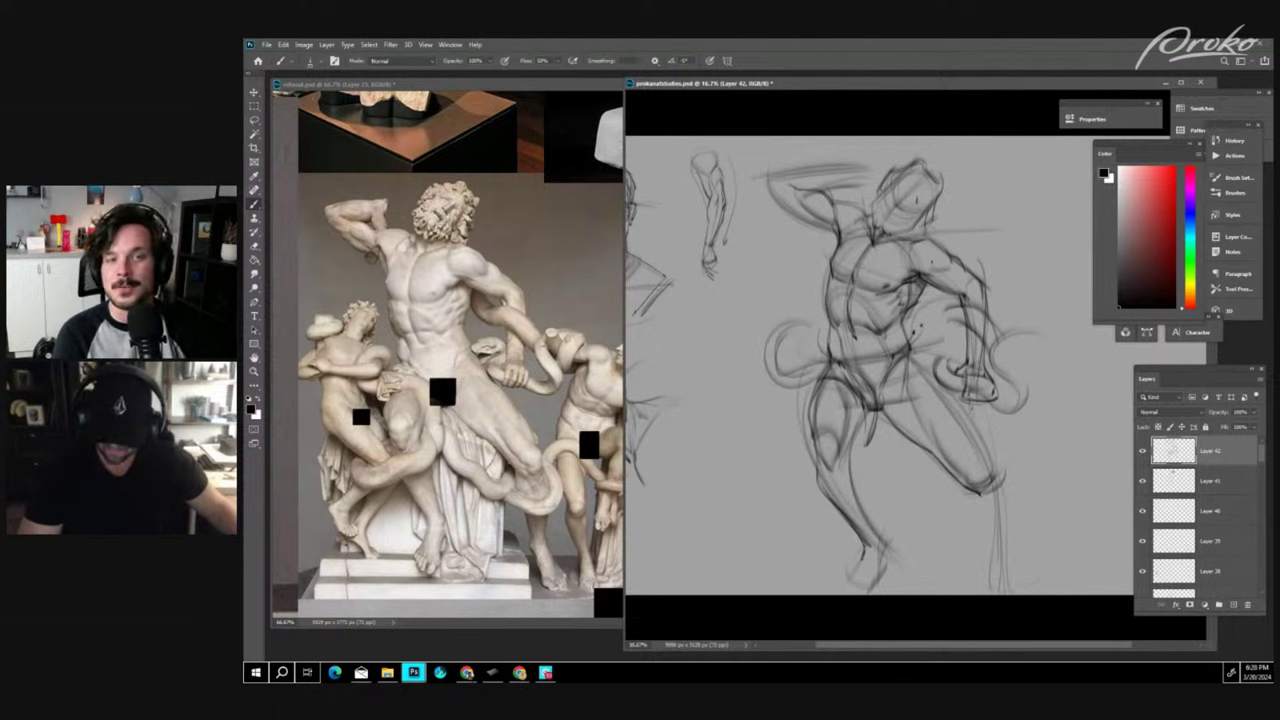
- Strengthen the shoulder and upper-arm contour of the lowered arm, and stroke the upper chest with a larger brush
left_click_drag(926, 240, 968, 274)
key("bracketright")
key("bracketright")
key("bracketright")
key("bracketright")
key("bracketright")
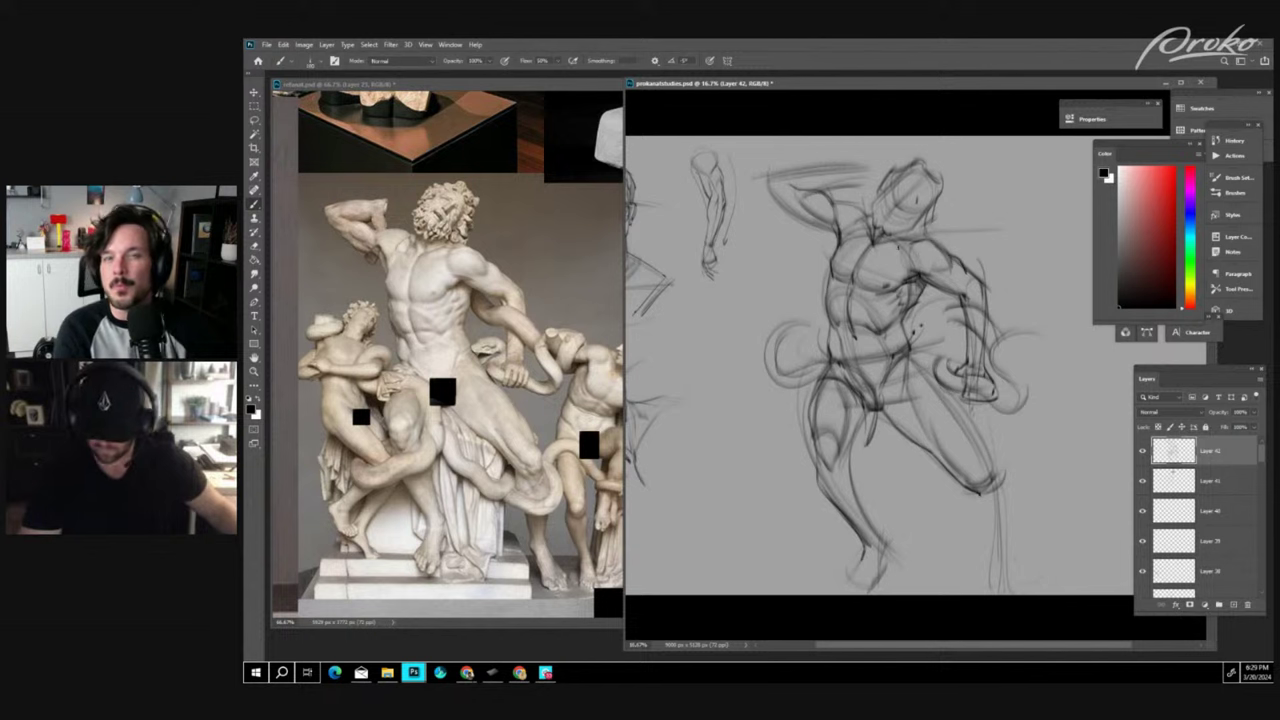
left_click_drag(888, 250, 908, 248)
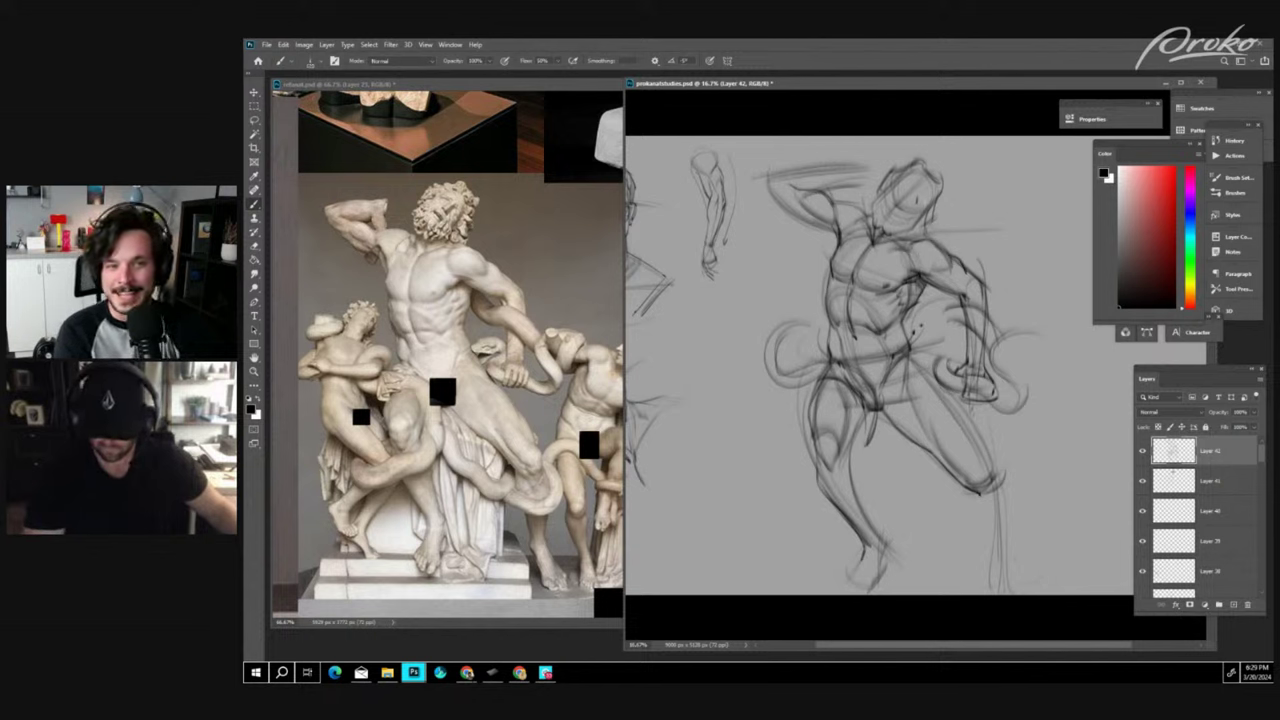
- Rough in the facial features of the tilted head, and hide and reshow Layer 42 to compare it with the underlying sketch
mouse_move(897, 186)
left_mouse_down()
mouse_move(911, 181)
mouse_move(922, 207)
mouse_move(928, 185)
mouse_move(912, 188)
mouse_move(911, 206)
left_mouse_up()
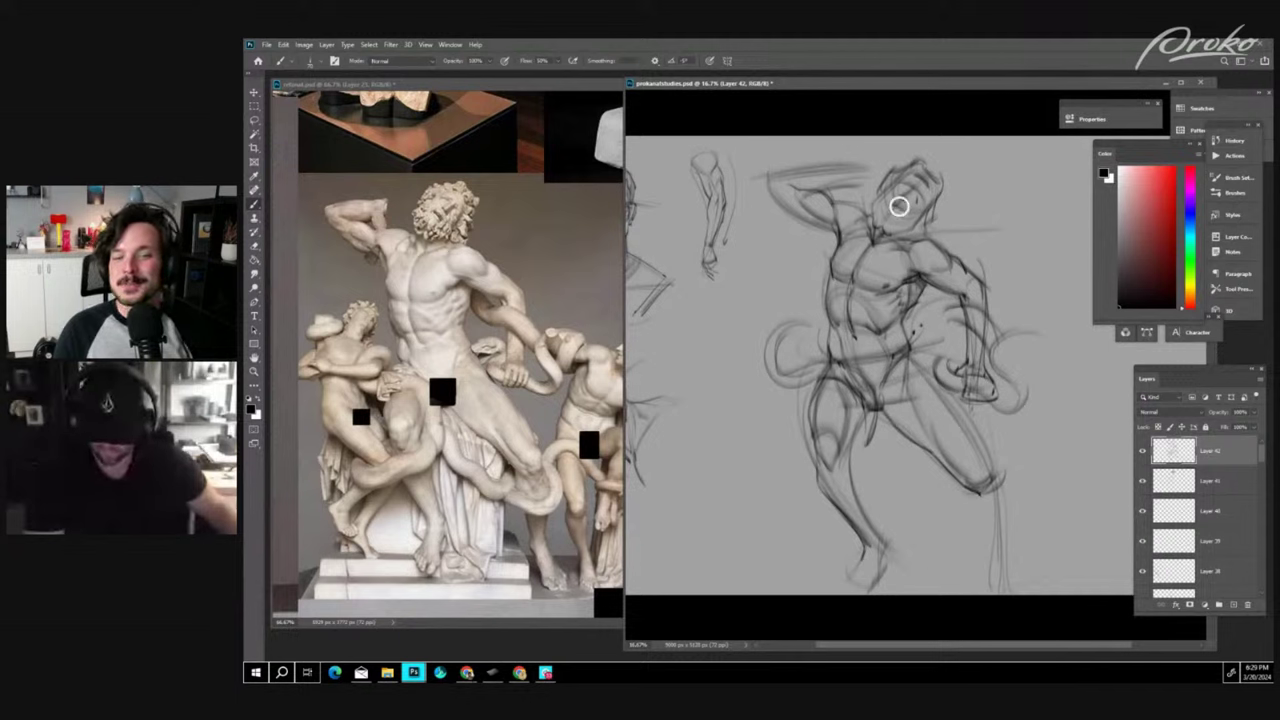
left_click_drag(896, 207, 904, 215)
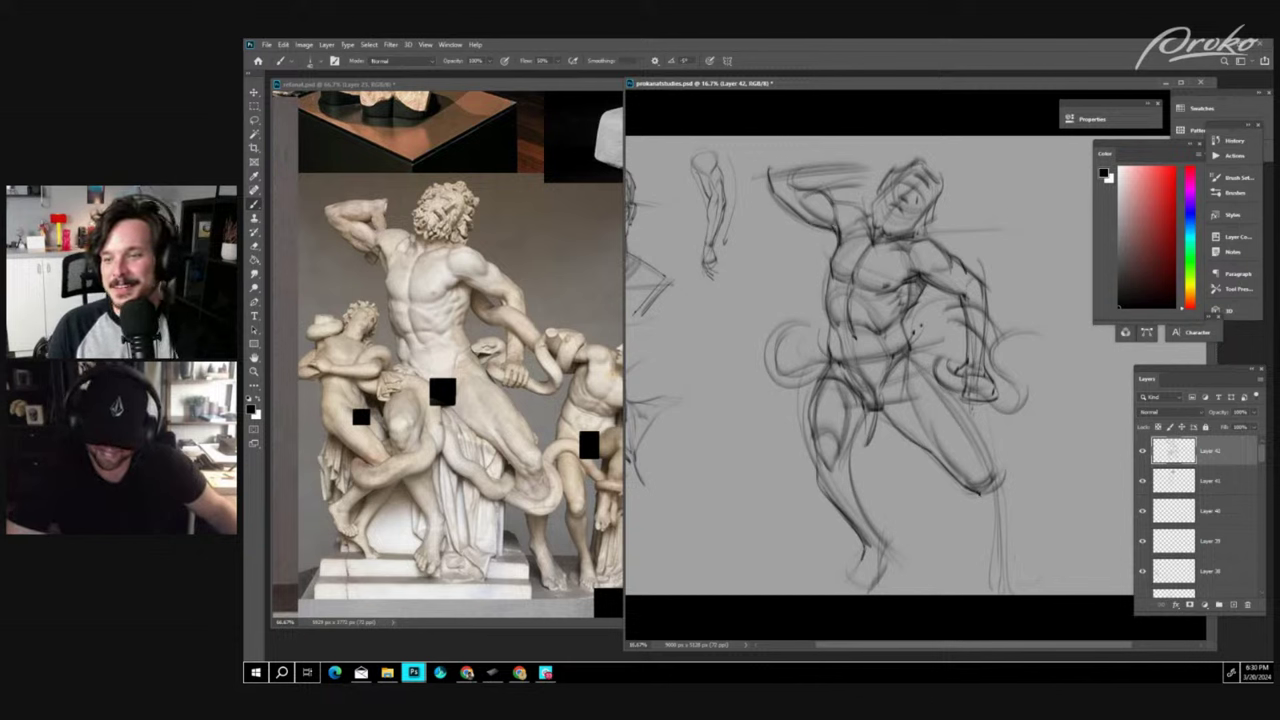
left_click(1143, 452)
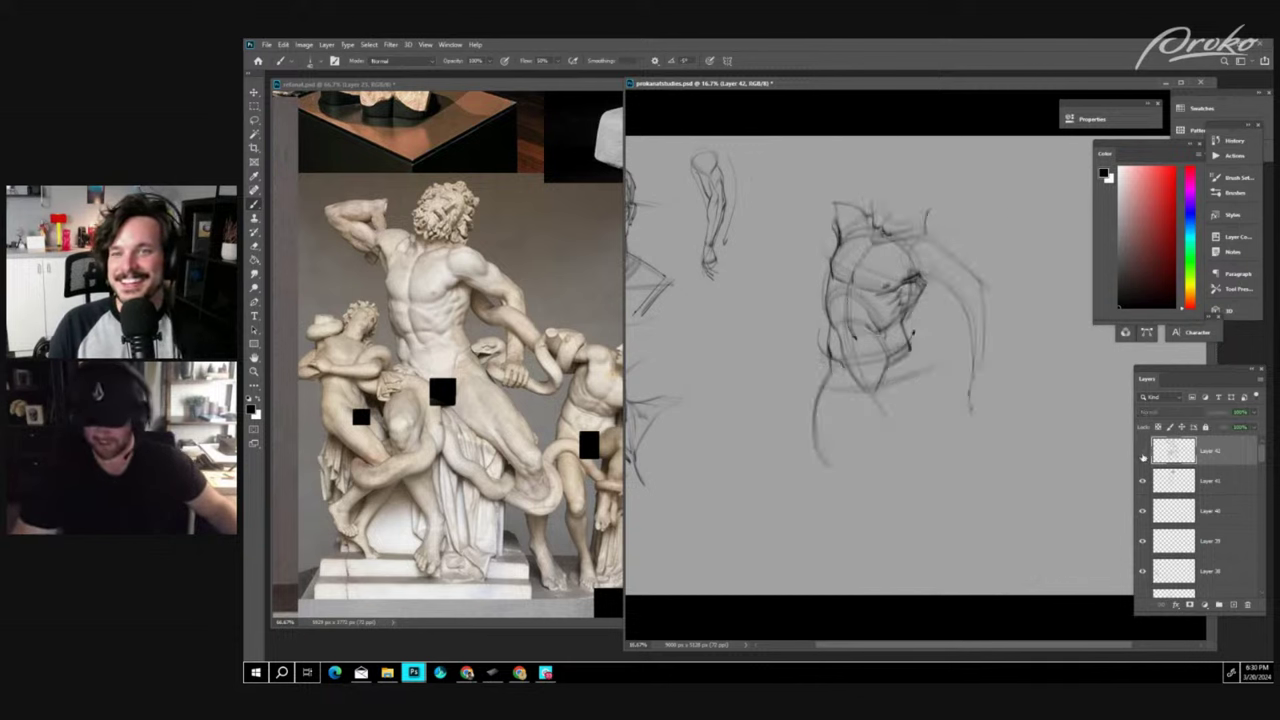
left_click(1143, 452)
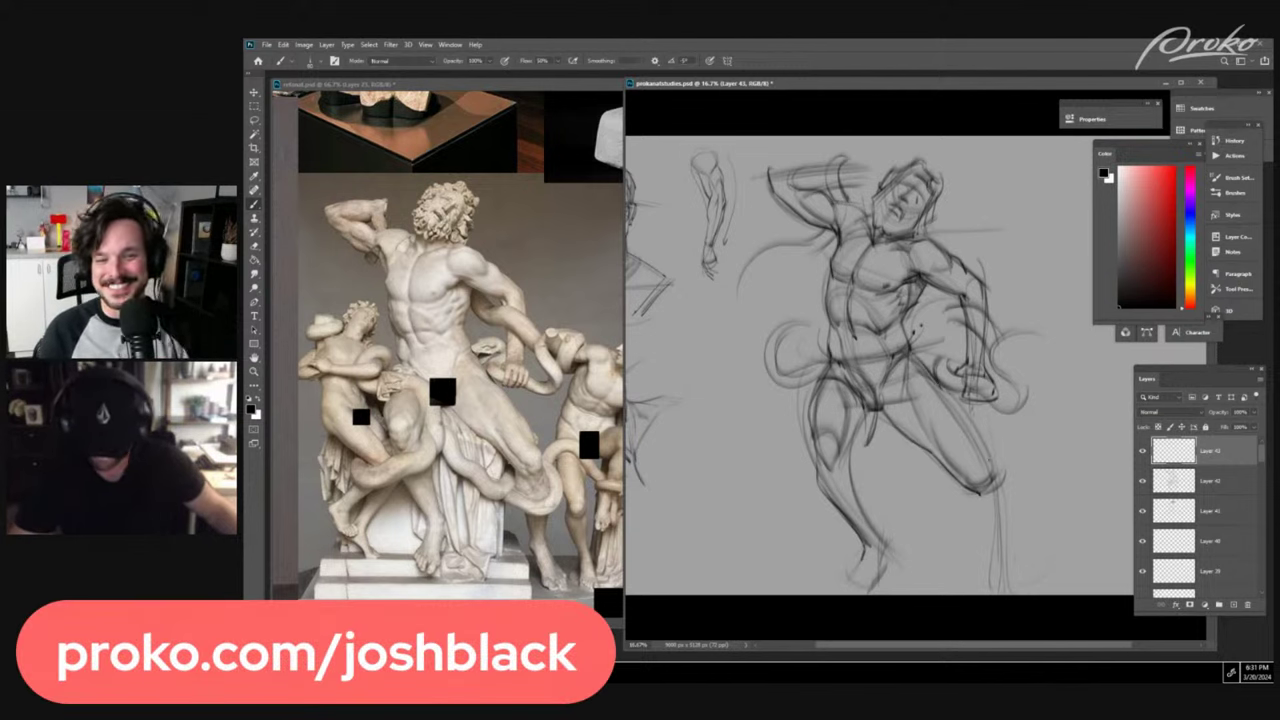
- Darken the upper contour of the outstretched thigh and the side of the torso on Layer 43, toggling that layer to compare
left_click_drag(955, 399, 993, 475)
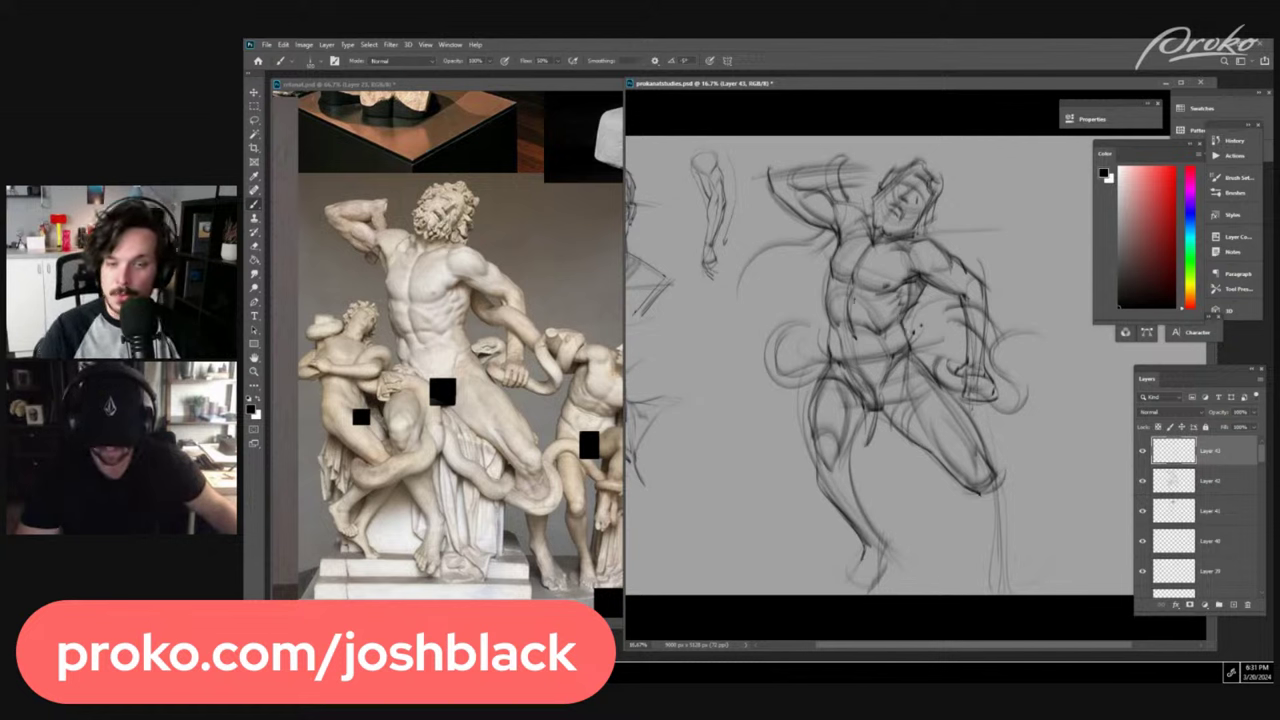
left_click_drag(835, 295, 837, 319)
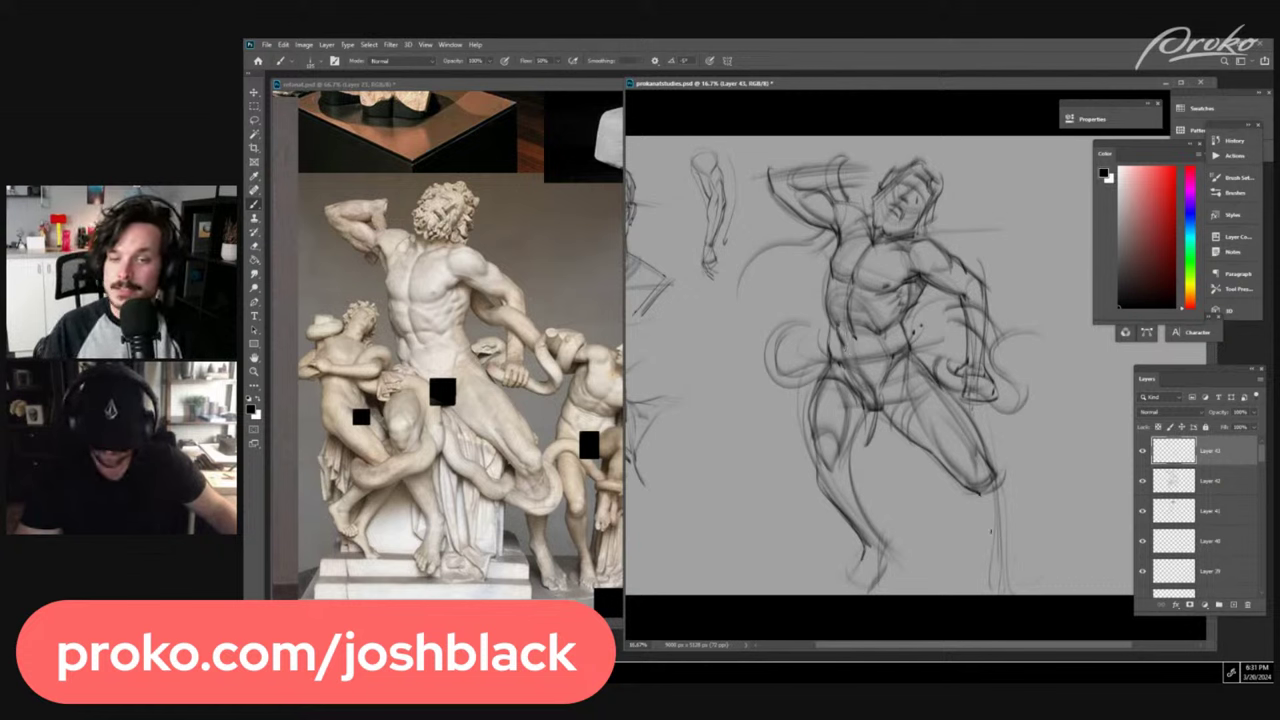
left_click(1145, 455)
left_click(1145, 455)
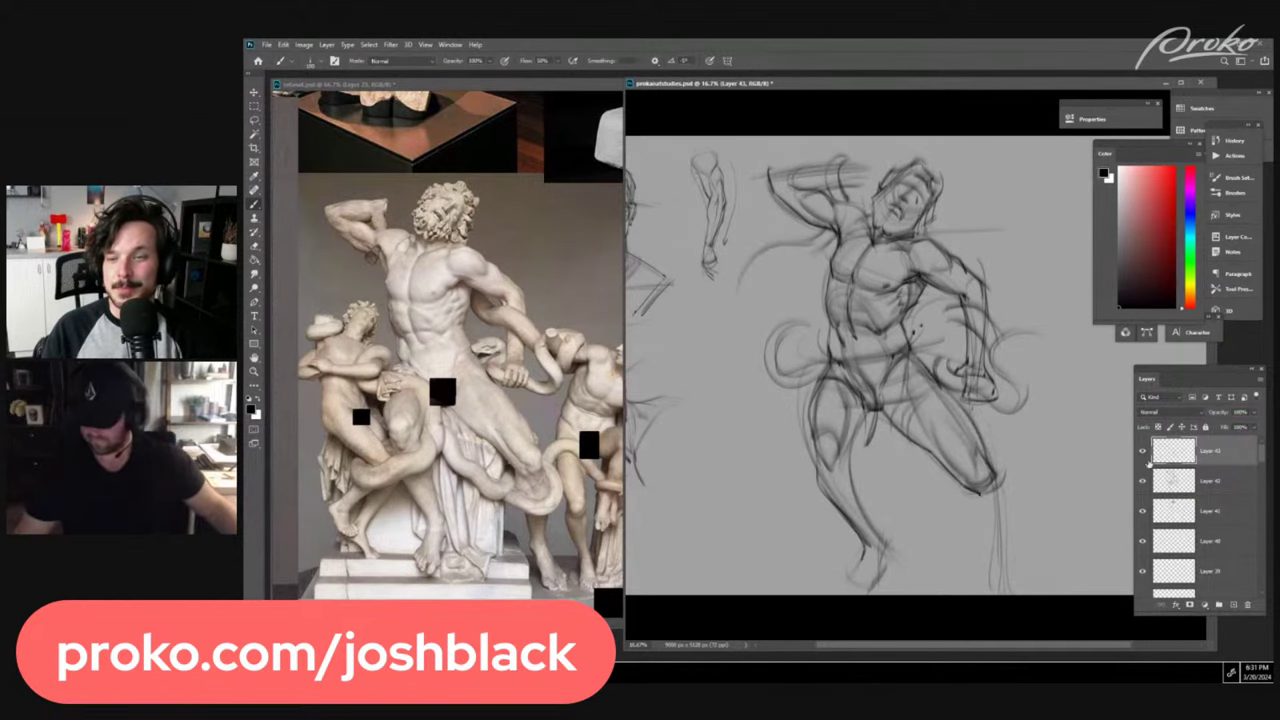
left_click(1145, 455)
left_click(1145, 455)
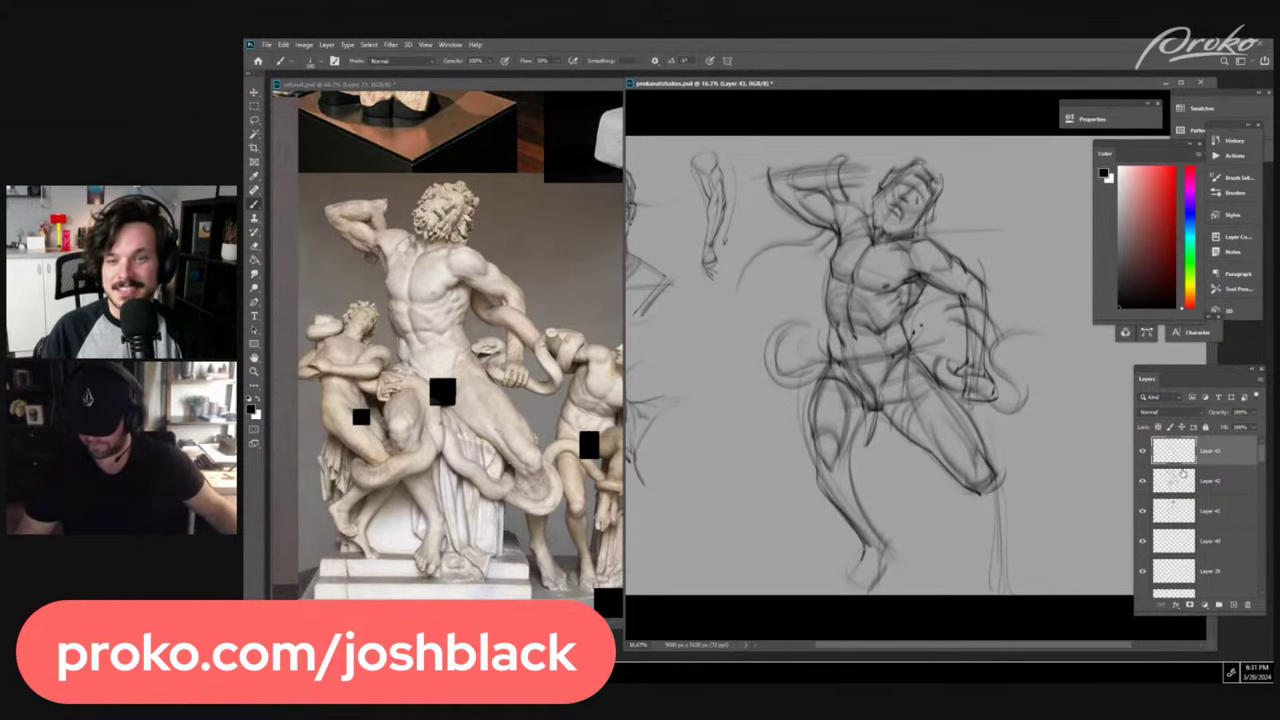
- Merge Layer 43 down through the figure layers beneath it into Layer 38
key("ctrl+e")
key("ctrl+e")
key("ctrl+e")
key("ctrl+e")
key("ctrl+e")
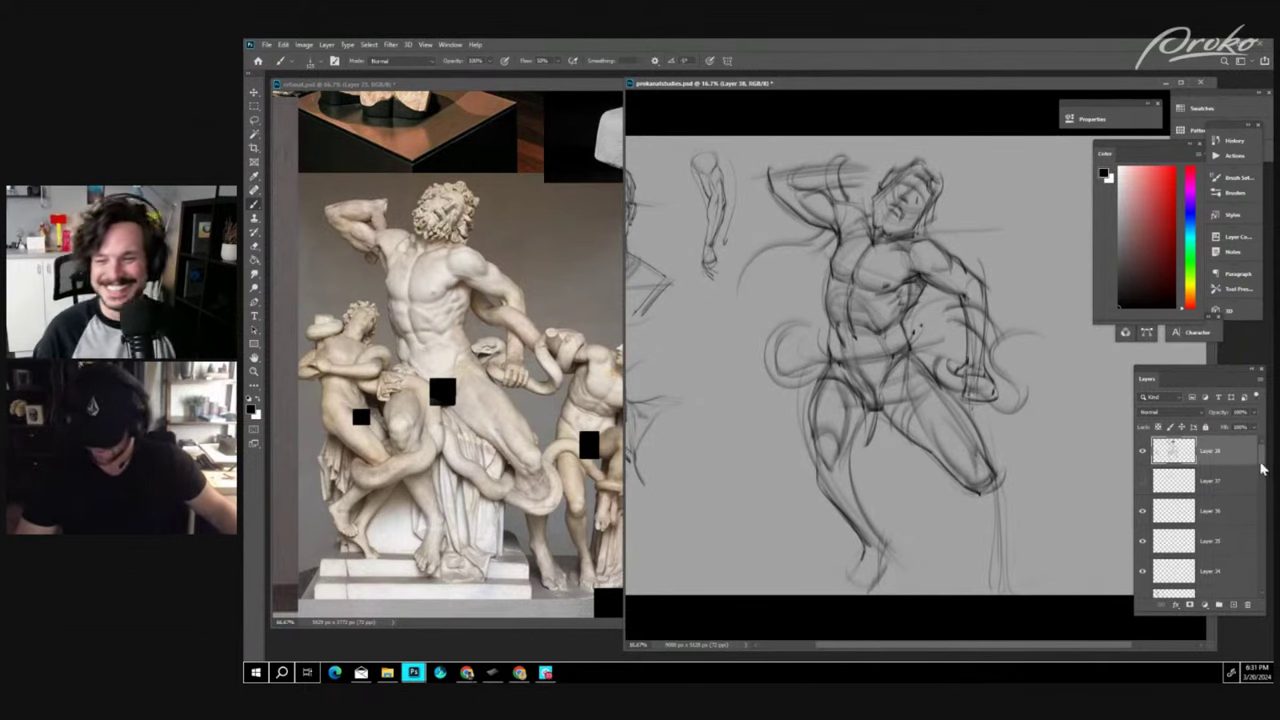
- Move the merged figure layer below hidden Layer 37, merge it down into Layer 33, and toggle its visibility to check it
left_click_drag(1185, 463, 1184, 495)
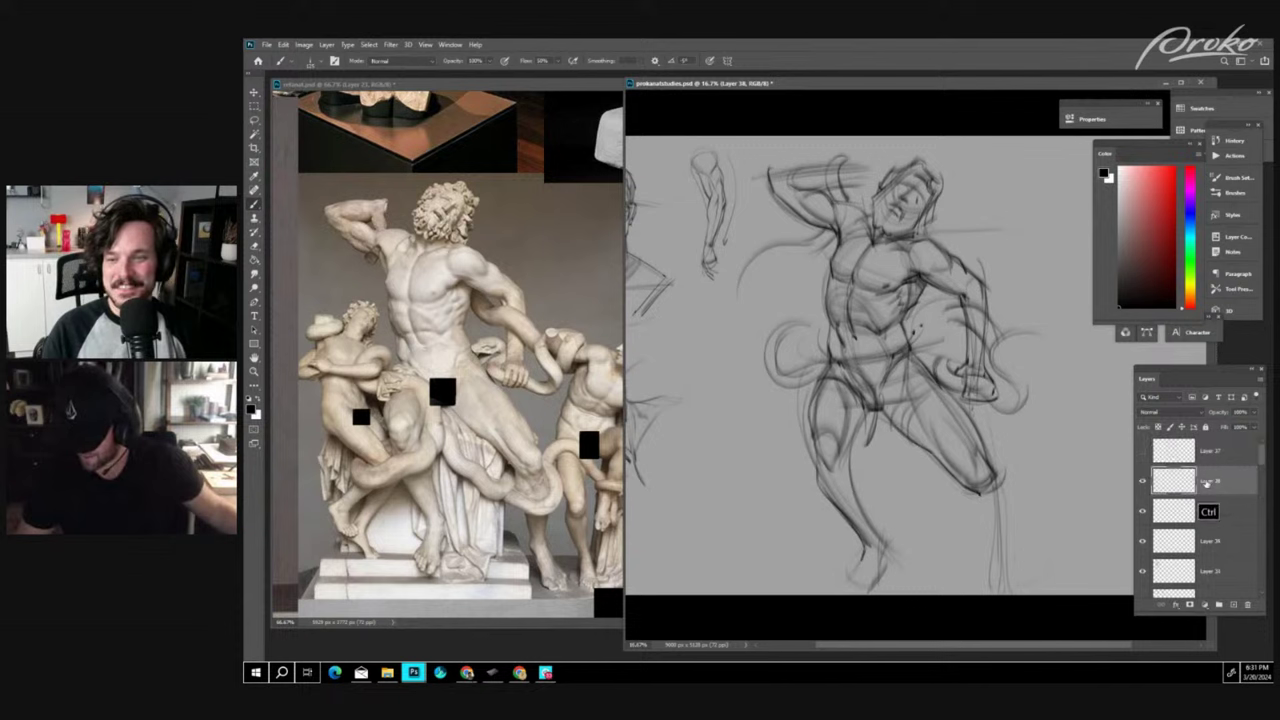
key("ctrl+e")
key("ctrl+e")
key("ctrl+e")
key("ctrl+e")
left_click(1142, 484)
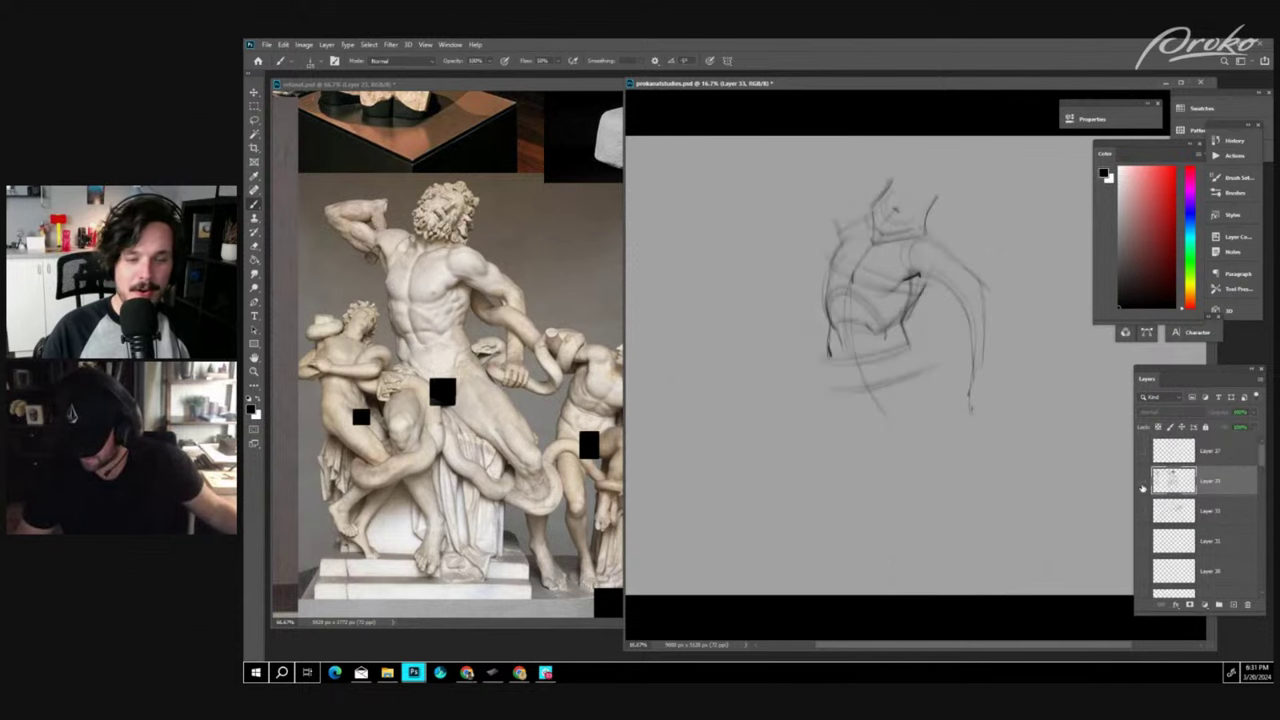
left_click(1142, 484)
- Move Layer 33 below the hidden layers 32 to 29 so that it sits directly above Layer 28
left_click_drag(1262, 462, 1262, 476)
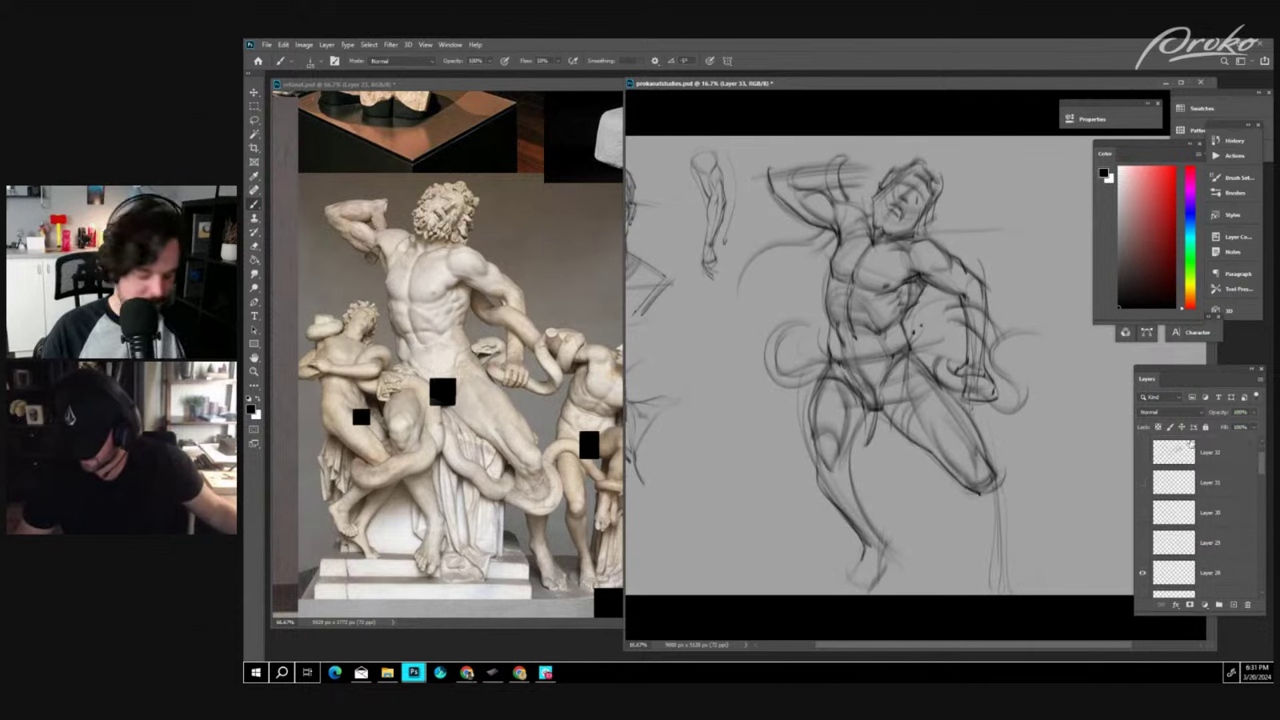
left_click(1262, 442)
left_click_drag(1175, 457, 1174, 538)
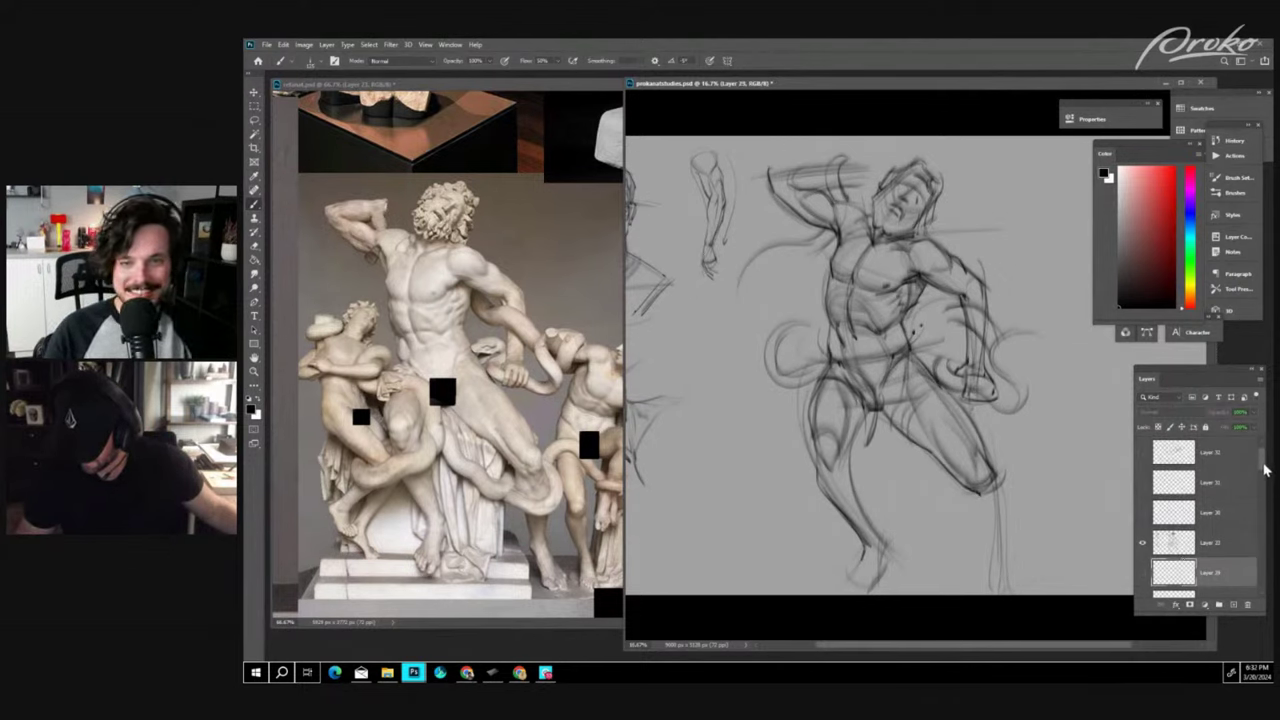
left_click_drag(1264, 467, 1264, 478)
left_click_drag(1177, 472, 1180, 509)
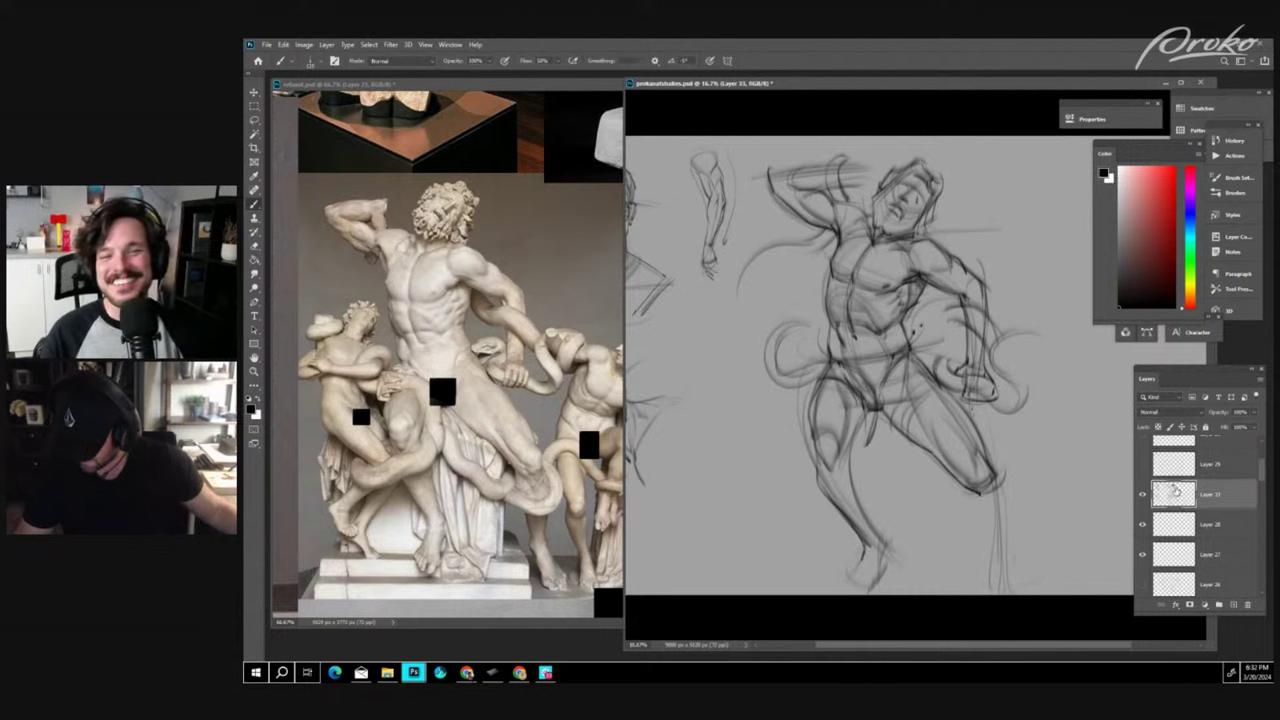
- Merge the figure layer down twice into the visible layers beneath it and go to the bottom of the layer stack
key("ctrl+e")
key("ctrl+e")
scroll(1235, 500, "down", 10)
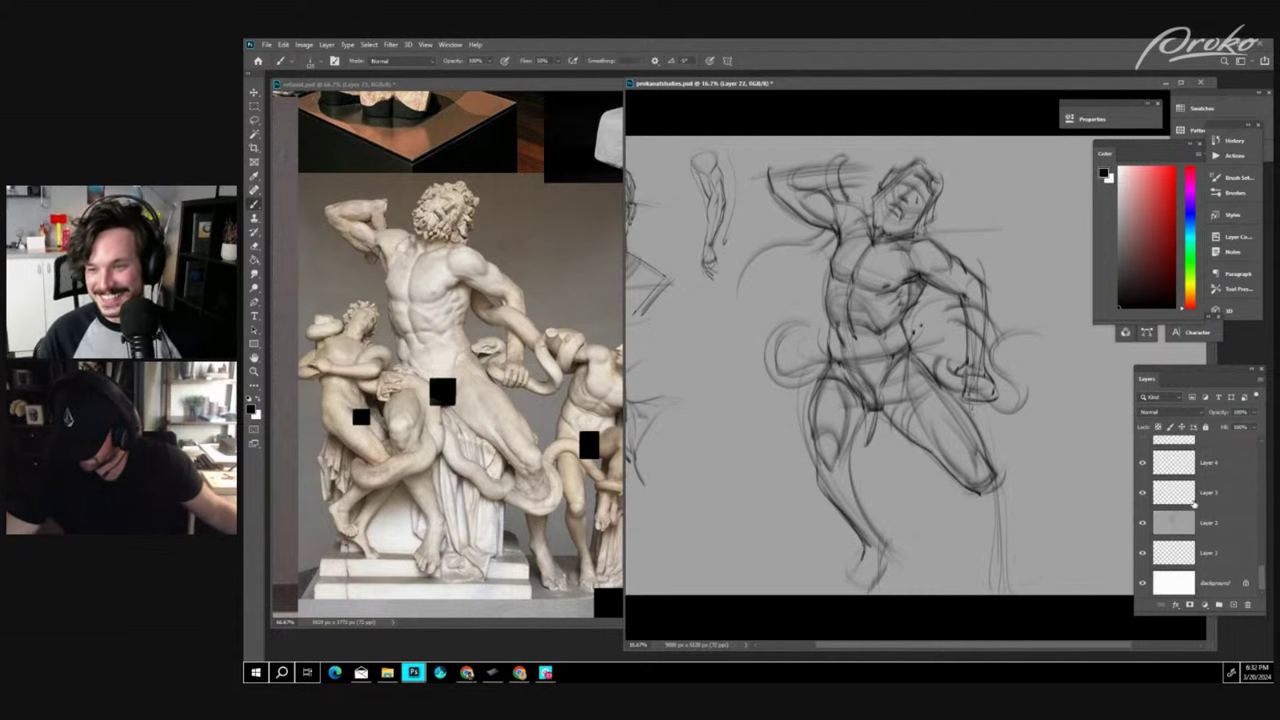
- Group the sketch layers down to Layer 2, just above Layer 1, and duplicate the resulting group
left_click(1204, 500, "shift")
left_click(1205, 521, "shift")
key("ctrl+g")
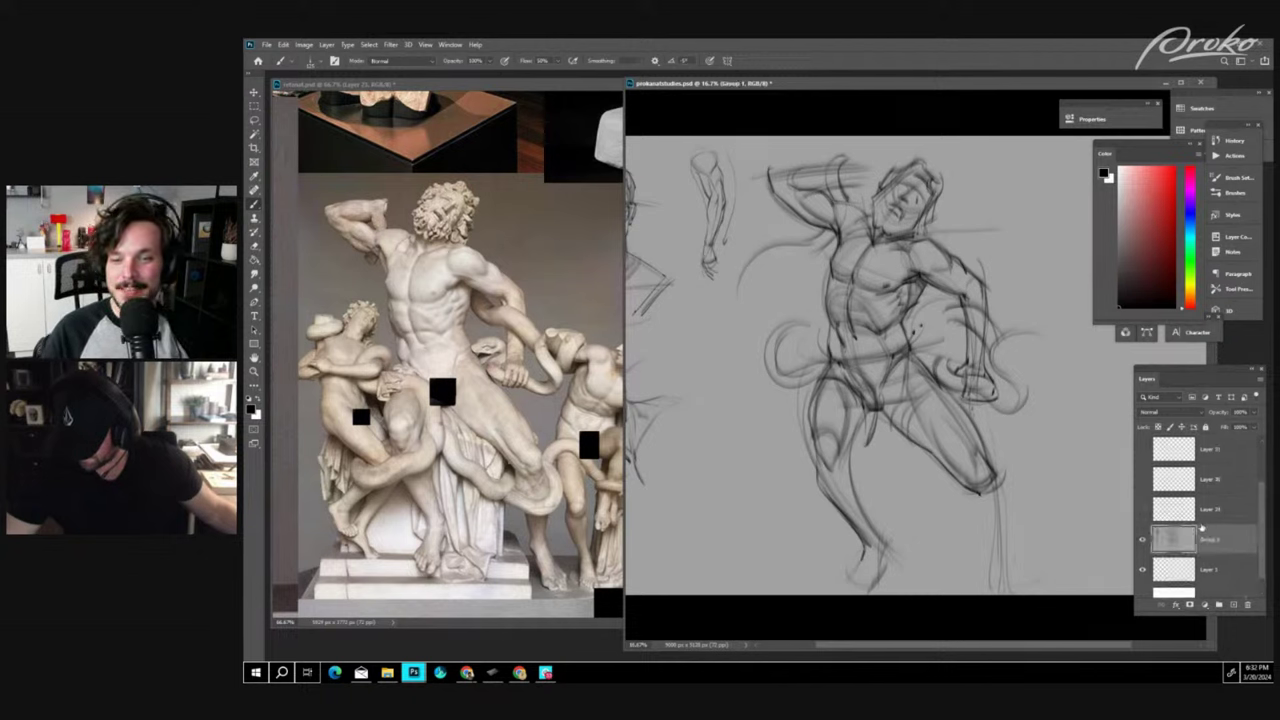
key("ctrl+j")
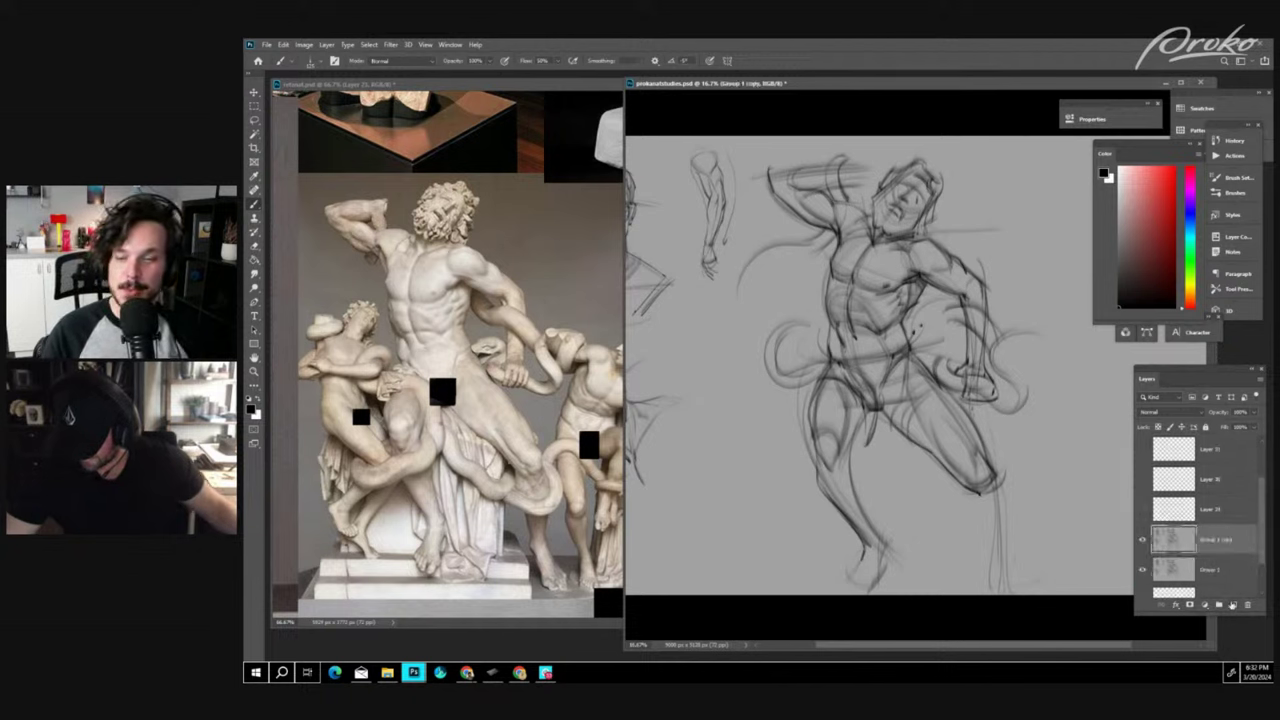
- Lasso the whole central figure on the duplicate, adding the area around its lower legs to the selection
key("l")
mouse_move(997, 178)
left_mouse_down()
mouse_move(879, 145)
mouse_move(747, 178)
mouse_move(721, 312)
left_mouse_up()
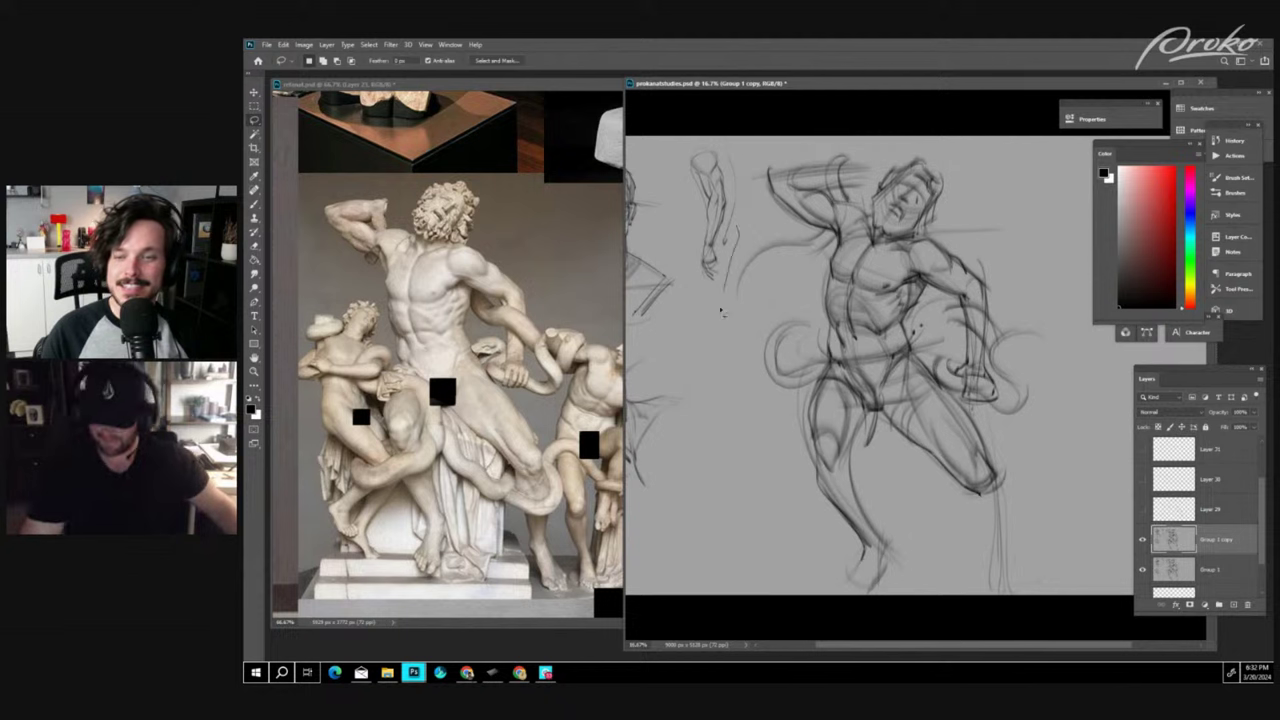
mouse_move(887, 621)
left_mouse_down()
mouse_move(972, 592)
mouse_move(1057, 472)
mouse_move(1012, 163)
mouse_move(758, 168)
mouse_move(716, 330)
mouse_move(863, 600)
mouse_move(975, 596)
left_mouse_up()
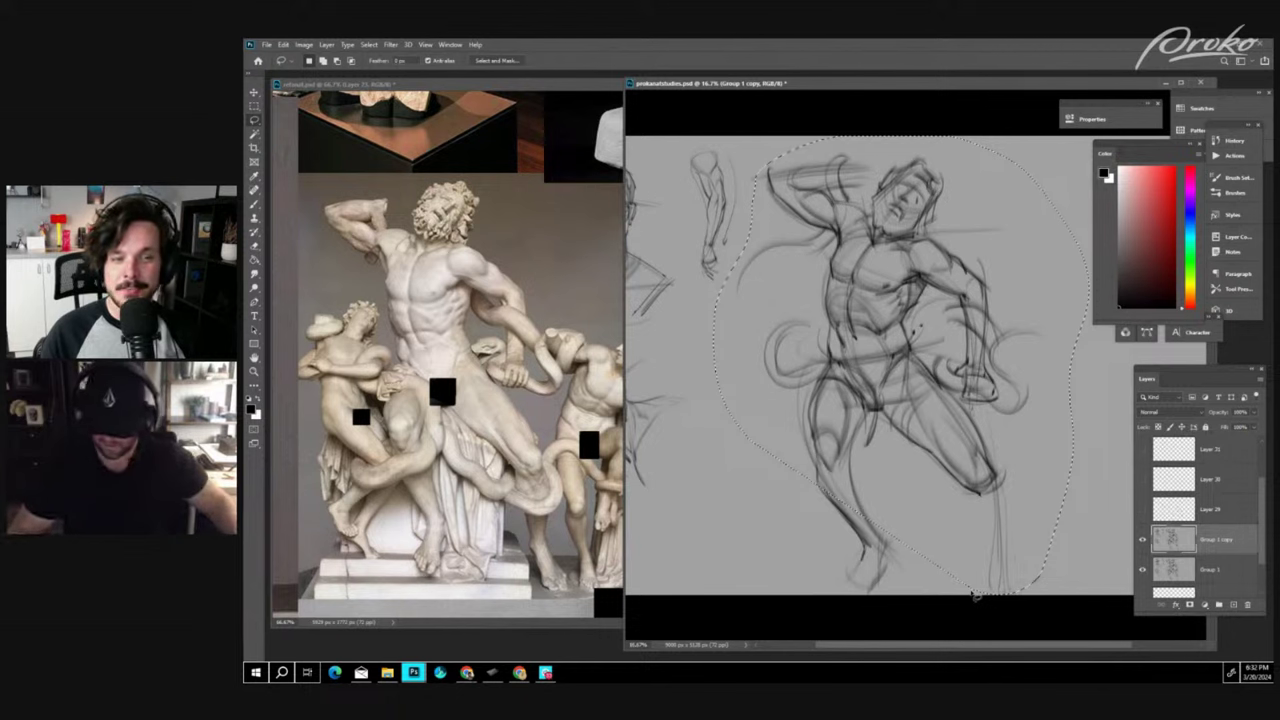
key("shift")
mouse_move(760, 428)
left_mouse_down()
mouse_move(883, 615)
mouse_move(1084, 570)
mouse_move(1067, 348)
mouse_move(1040, 262)
left_mouse_up()
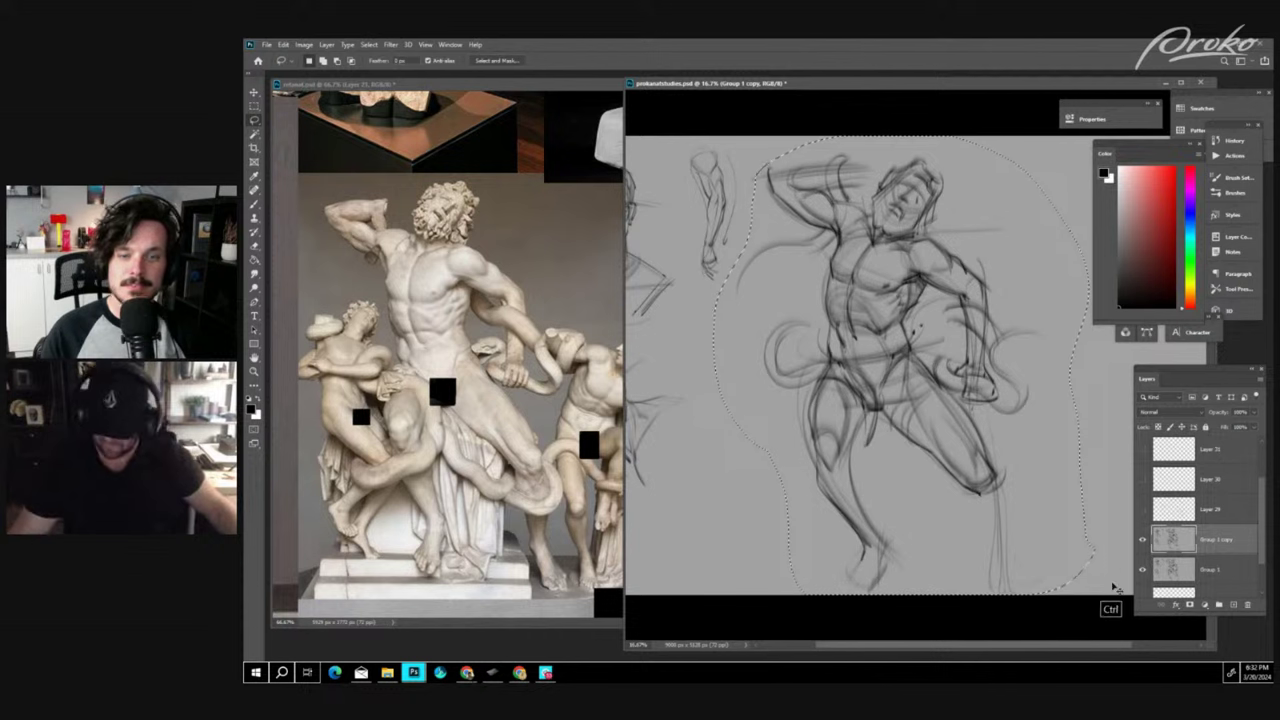
- Scale the selected figure down proportionally, shift it slightly down into the emptied area, and apply the transform
key("ctrl+t")
mouse_move(1094, 594)
left_mouse_down()
mouse_move(1010, 525)
mouse_move(978, 454)
left_mouse_up()
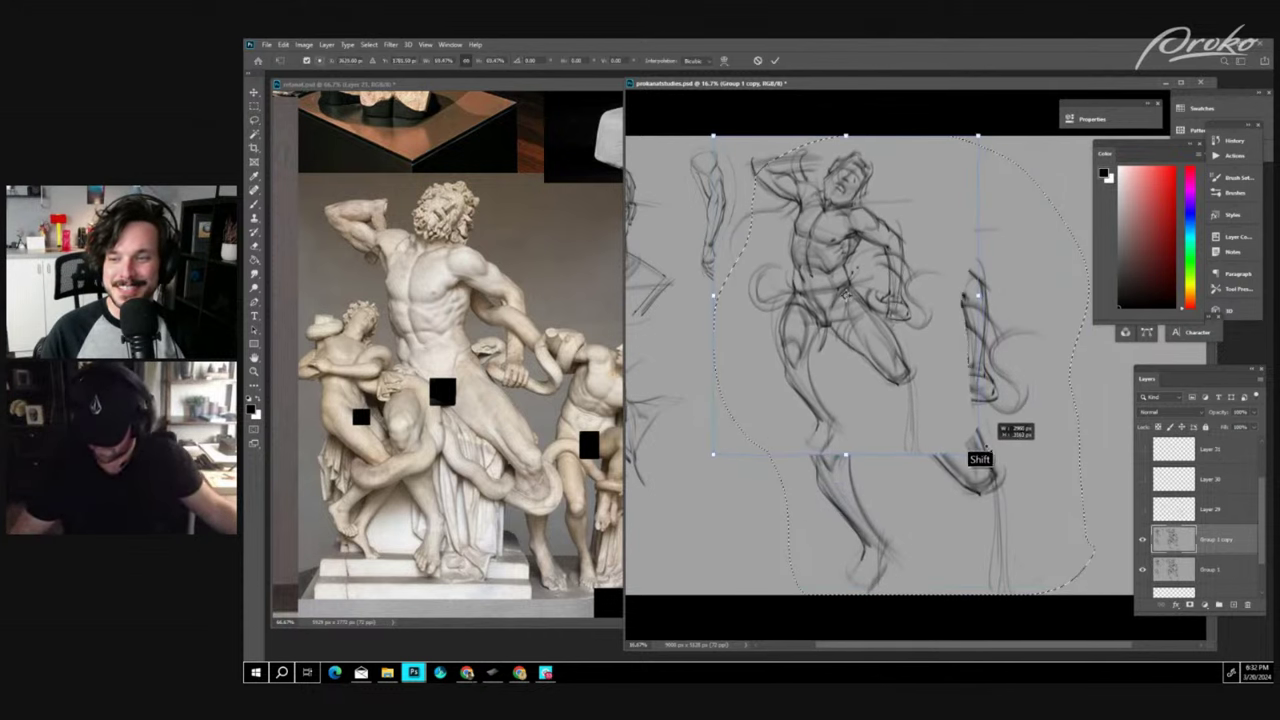
left_click_drag(928, 385, 943, 435)
key("Return")
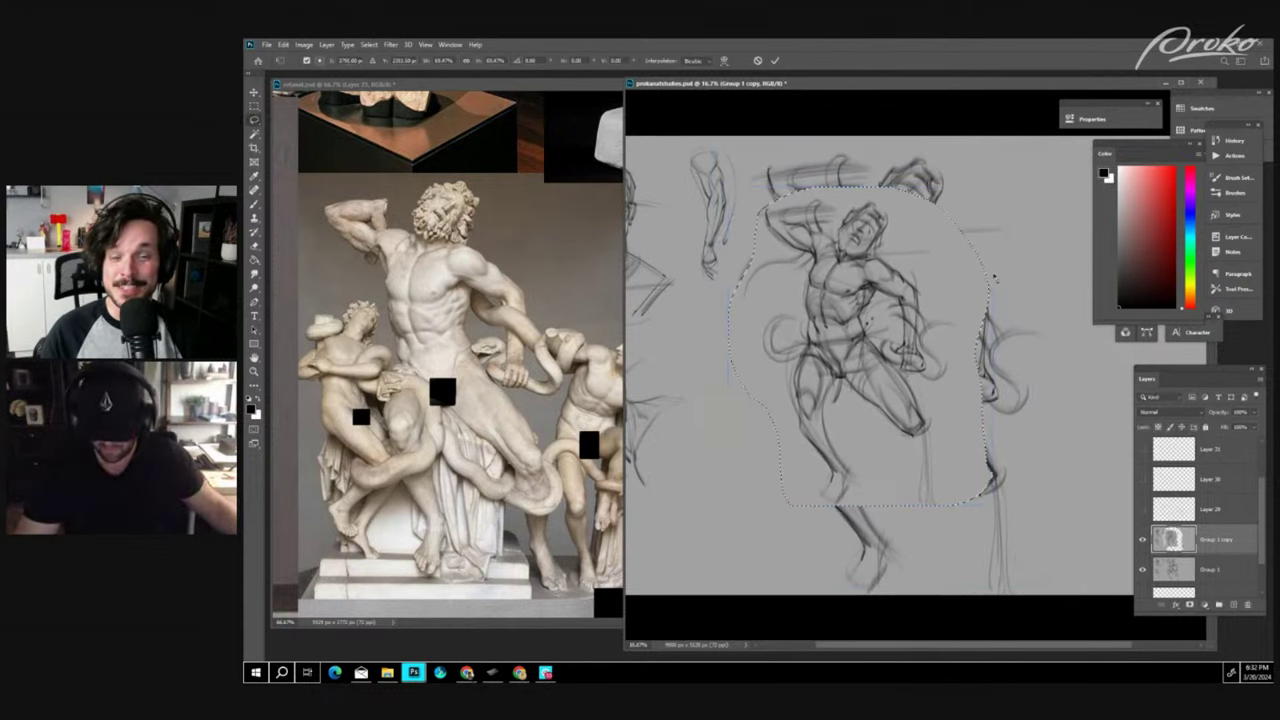
- Lasso the leftover fragments of the larger figure above, beside and below the scaled-down figure
mouse_move(1030, 208)
left_mouse_down()
mouse_move(983, 166)
mouse_move(878, 147)
mouse_move(758, 163)
mouse_move(766, 197)
left_mouse_up()
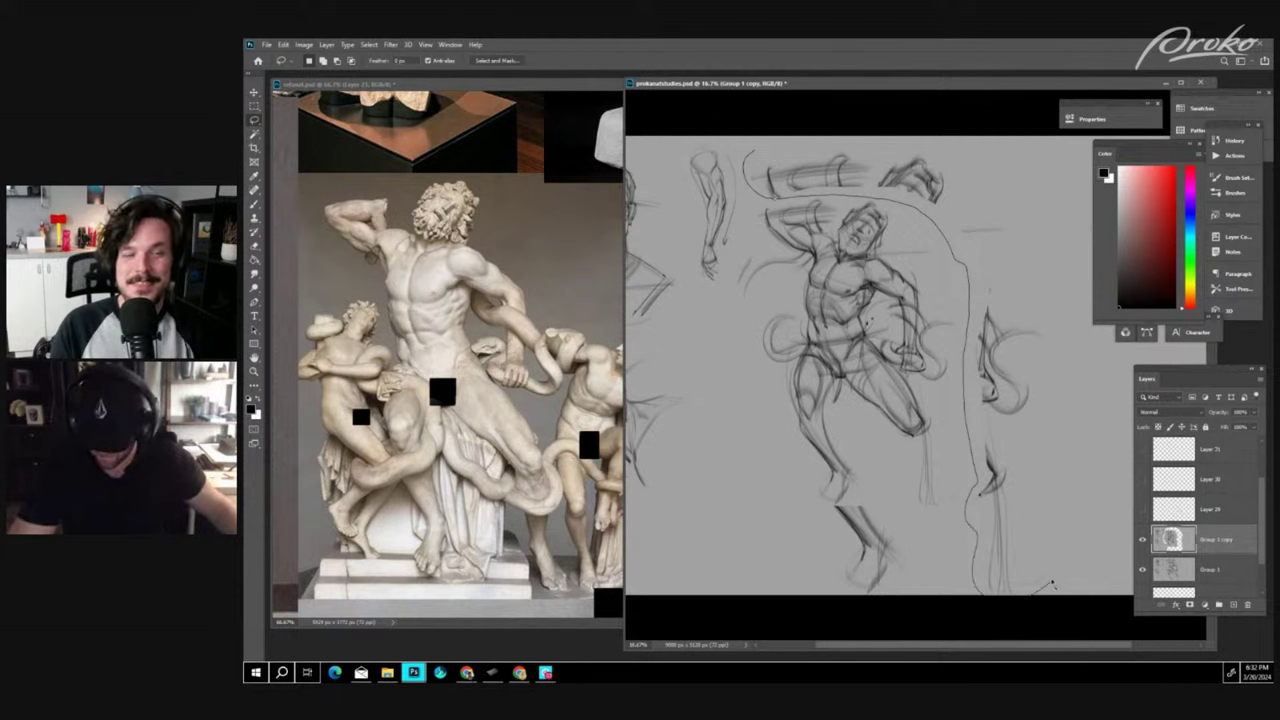
mouse_move(1052, 585)
left_mouse_down()
mouse_move(1034, 211)
mouse_move(937, 147)
mouse_move(760, 152)
left_mouse_up()
key("b")
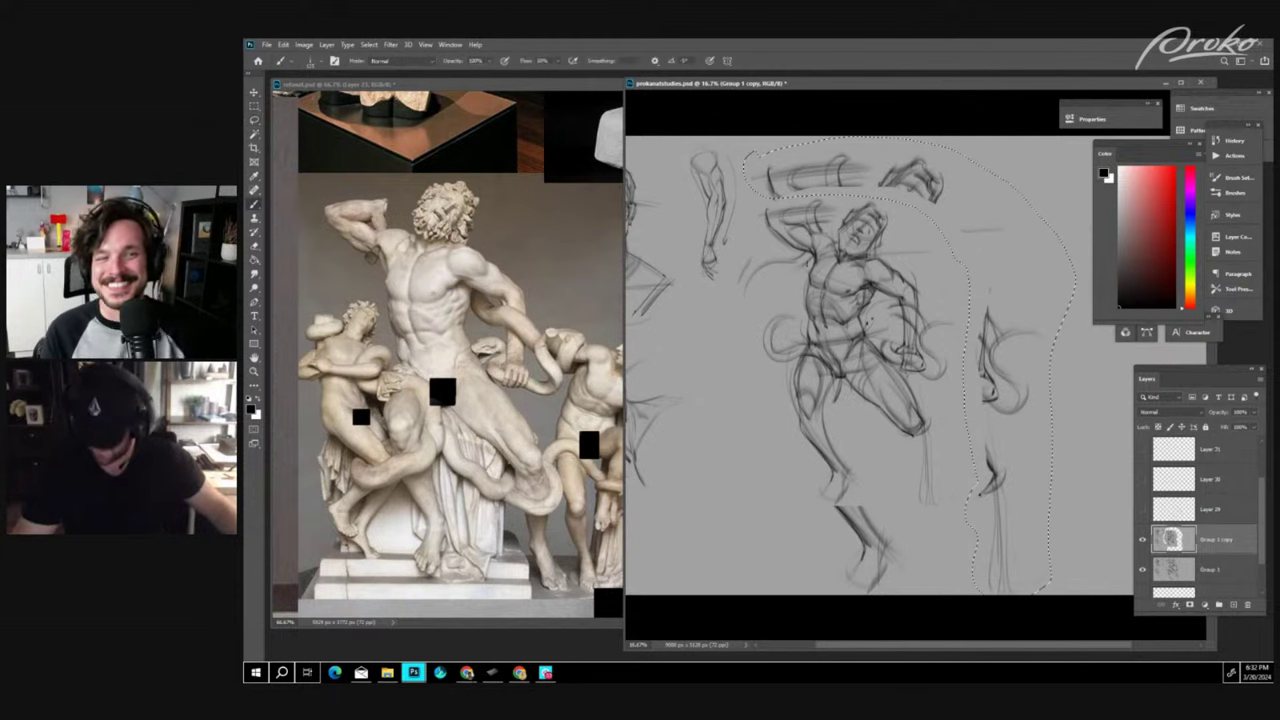
key("l")
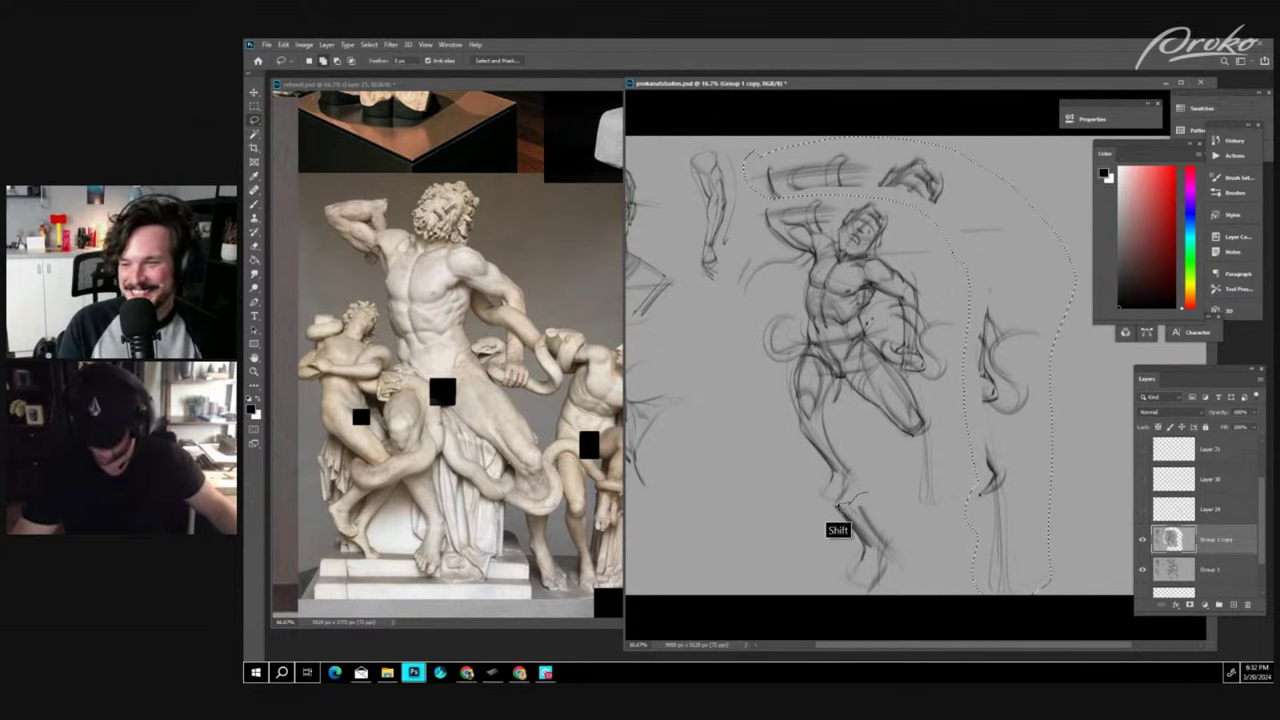
mouse_move(838, 506)
left_mouse_down()
mouse_move(837, 552)
mouse_move(864, 609)
mouse_move(912, 571)
mouse_move(891, 497)
mouse_move(850, 494)
mouse_move(885, 457)
mouse_move(845, 522)
mouse_move(878, 582)
mouse_move(943, 557)
mouse_move(1029, 571)
mouse_move(954, 475)
mouse_move(1028, 513)
mouse_move(1035, 475)
mouse_move(947, 386)
mouse_move(1016, 360)
mouse_move(977, 322)
left_mouse_up()
- Sample the grey background and paint over the selected leftover fragments with a much larger brush
key("b")
left_click(899, 498, "alt")
key("]")
key("]")
key("]")
key("]")
key("]")
key("]")
key("]")
key("]")
key("]")
key("]")
key("]")
mouse_move(1056, 327)
left_mouse_down()
mouse_move(932, 208)
mouse_move(944, 190)
mouse_move(748, 185)
mouse_move(835, 170)
mouse_move(827, 208)
left_mouse_up()
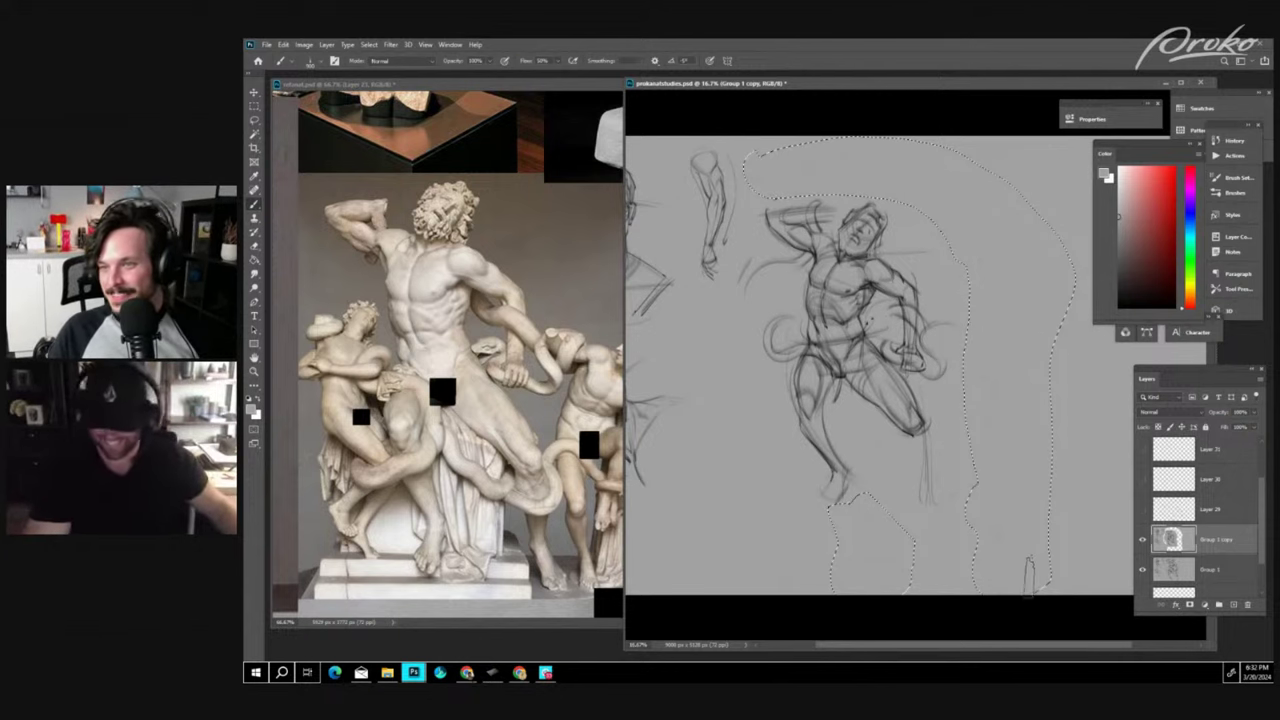
- Add two new empty layers above Layer 31 and clear the selection
left_click(1210, 452)
left_click(1234, 605)
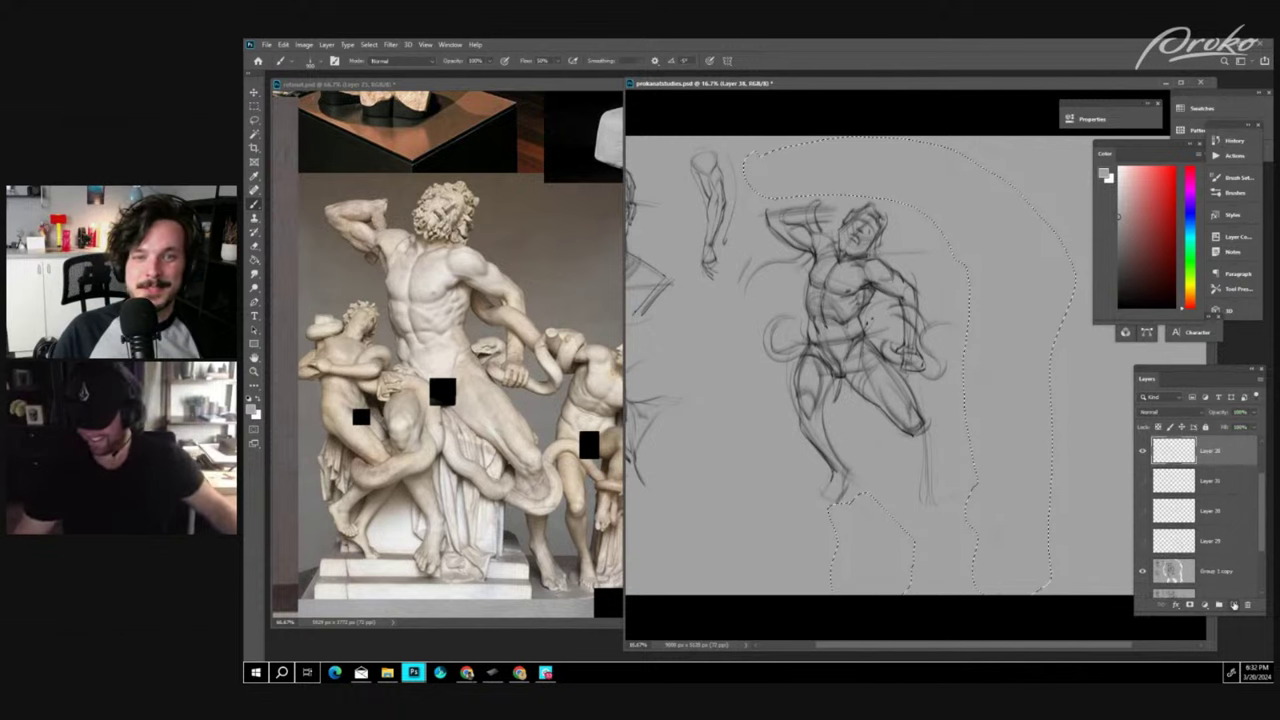
left_click(1234, 605)
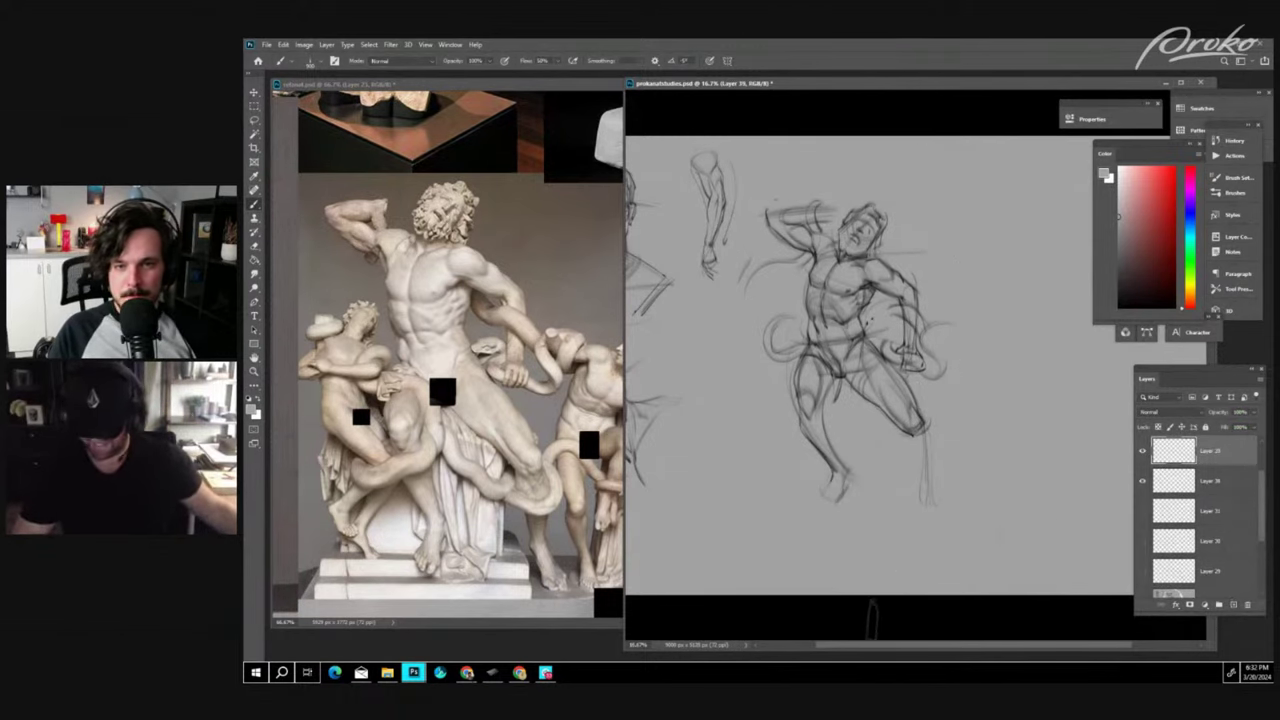
- Sample black and sketch the lower part of the extended leg, outlining the shin, calf and foot
left_click(882, 620, "alt")
left_click(886, 392, "ctrl")
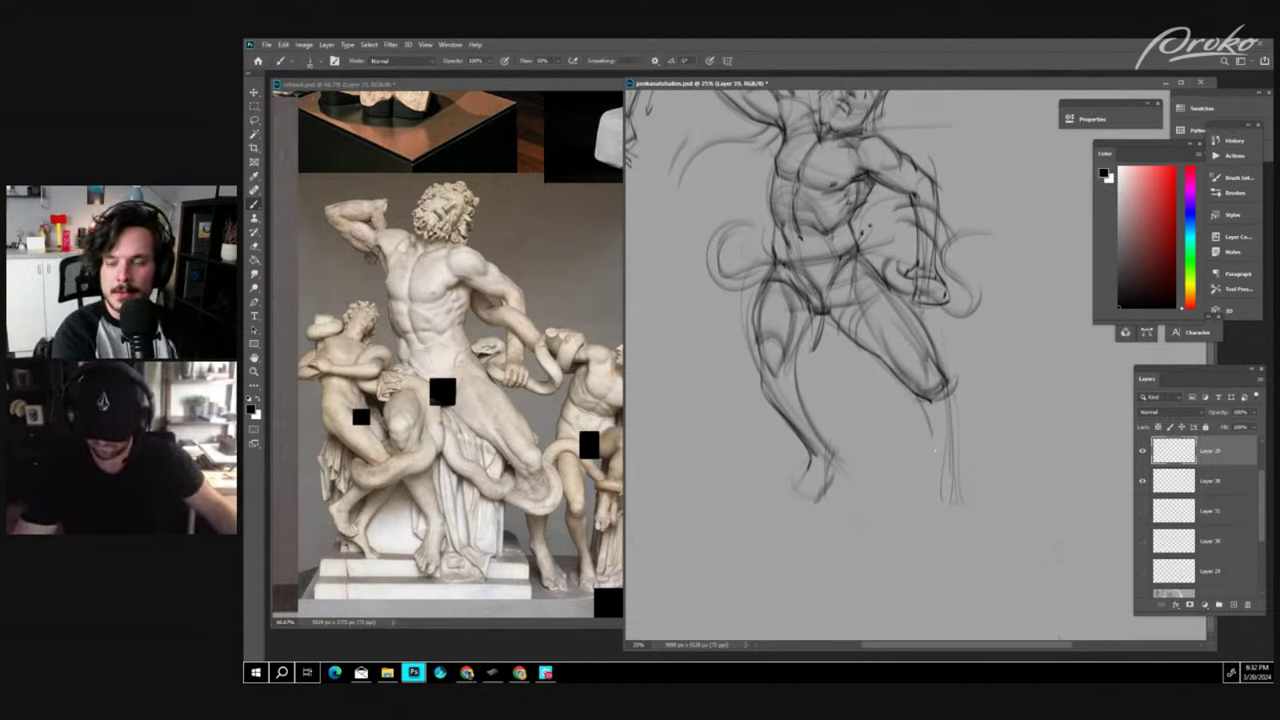
left_click_drag(928, 437, 949, 555)
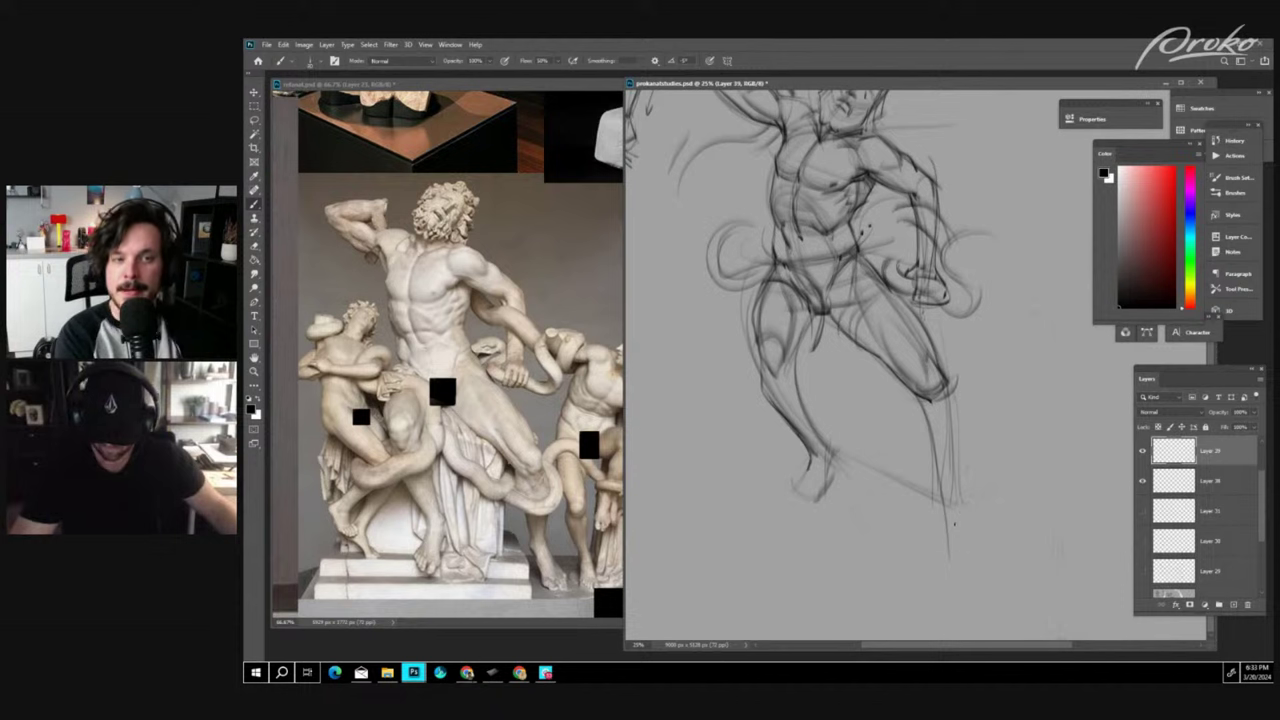
mouse_move(950, 503)
left_mouse_down()
mouse_move(966, 541)
mouse_move(951, 536)
mouse_move(988, 544)
left_mouse_up()
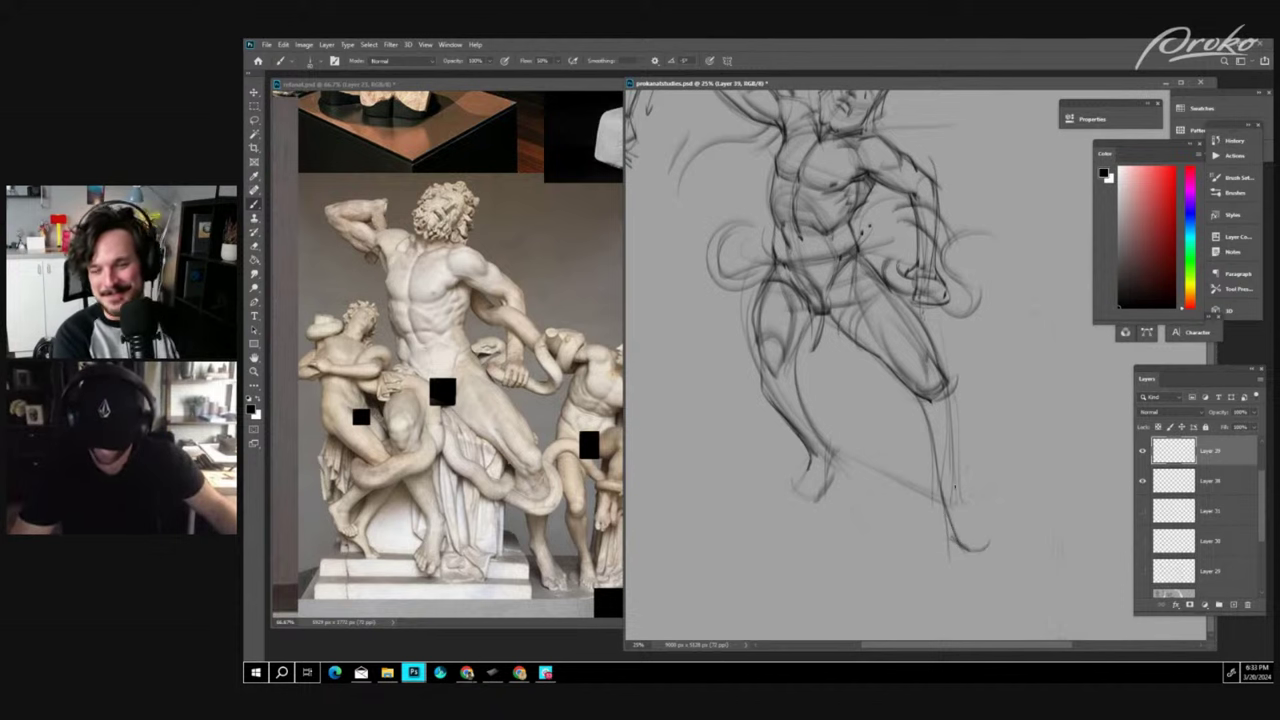
mouse_move(952, 458)
left_mouse_down()
mouse_move(962, 500)
mouse_move(988, 528)
left_mouse_up()
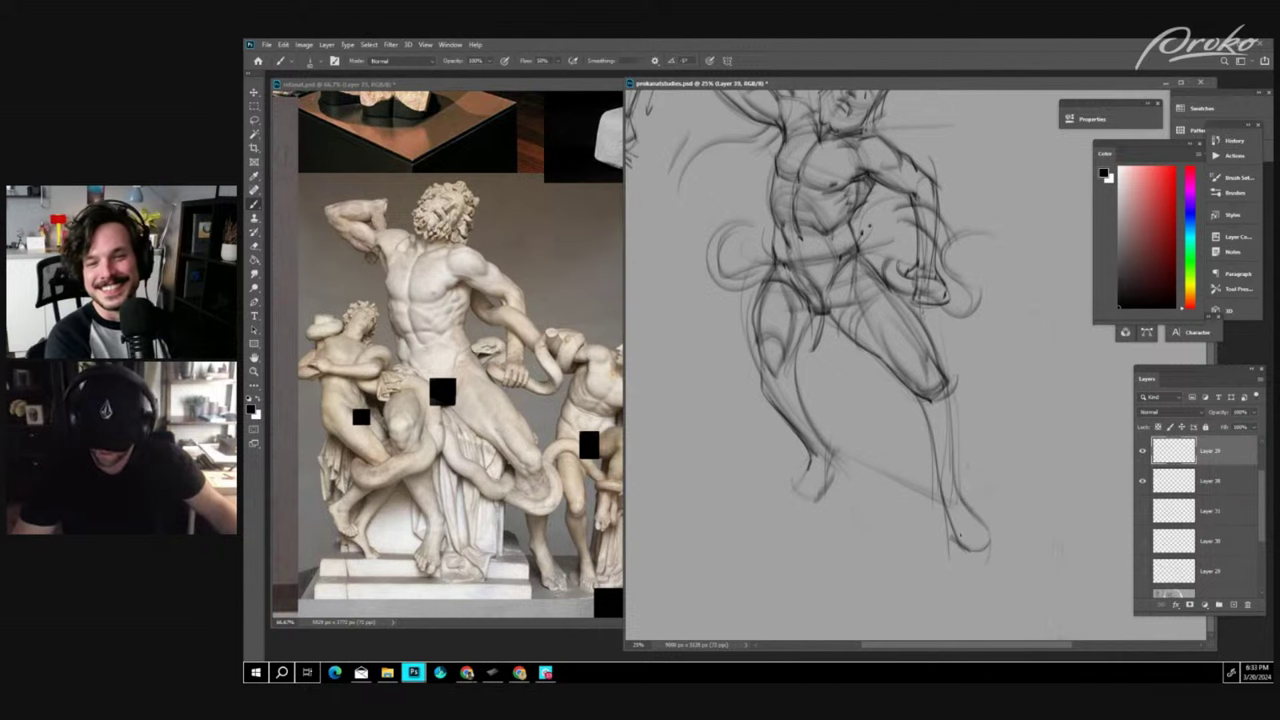
- Draw a slanted ground line linking both feet, replacing a first attempt, and firm up the bent leg's foot
key("ctrl+minus")
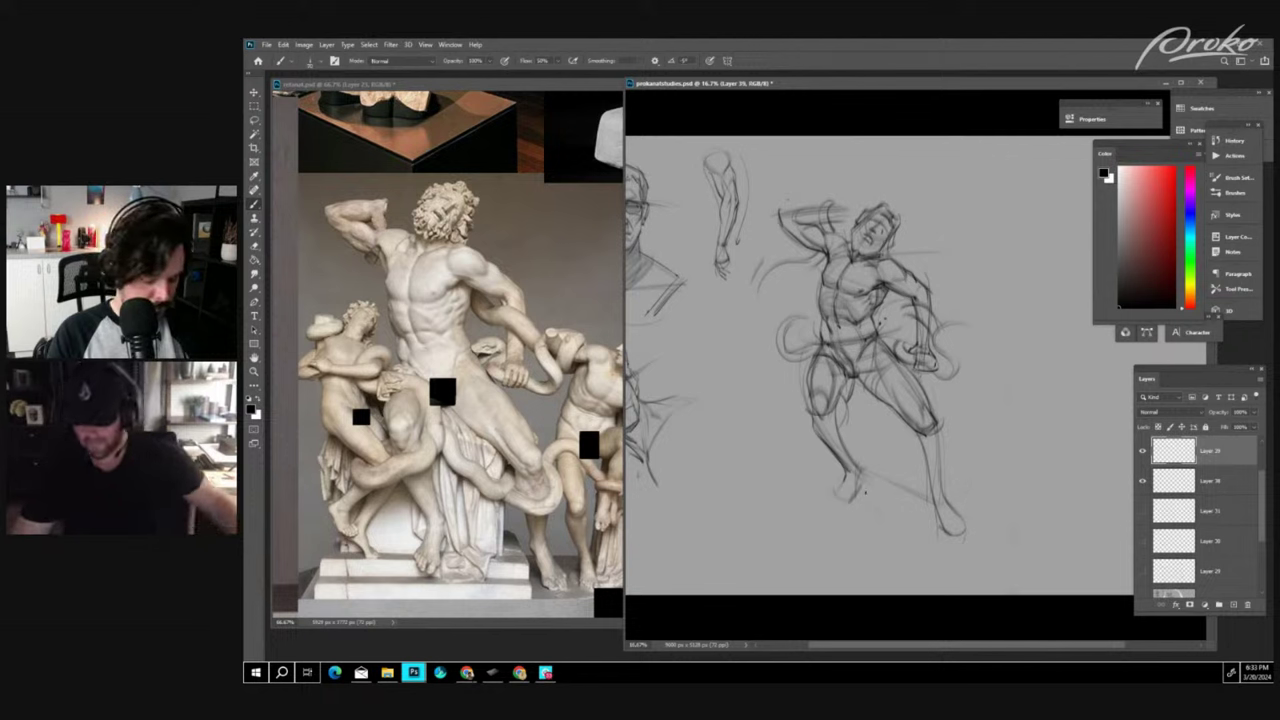
mouse_move(838, 500)
left_mouse_down()
mouse_move(948, 536)
mouse_move(892, 520)
mouse_move(938, 530)
left_mouse_up()
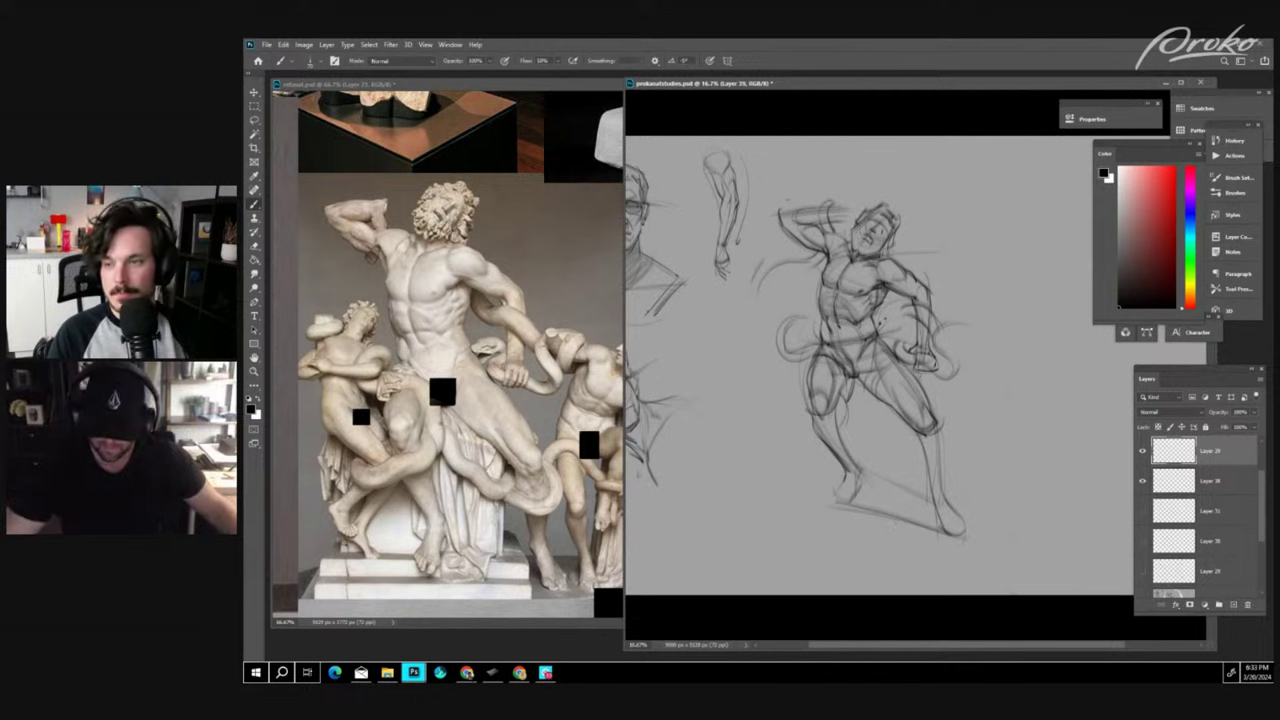
key("ctrl+z")
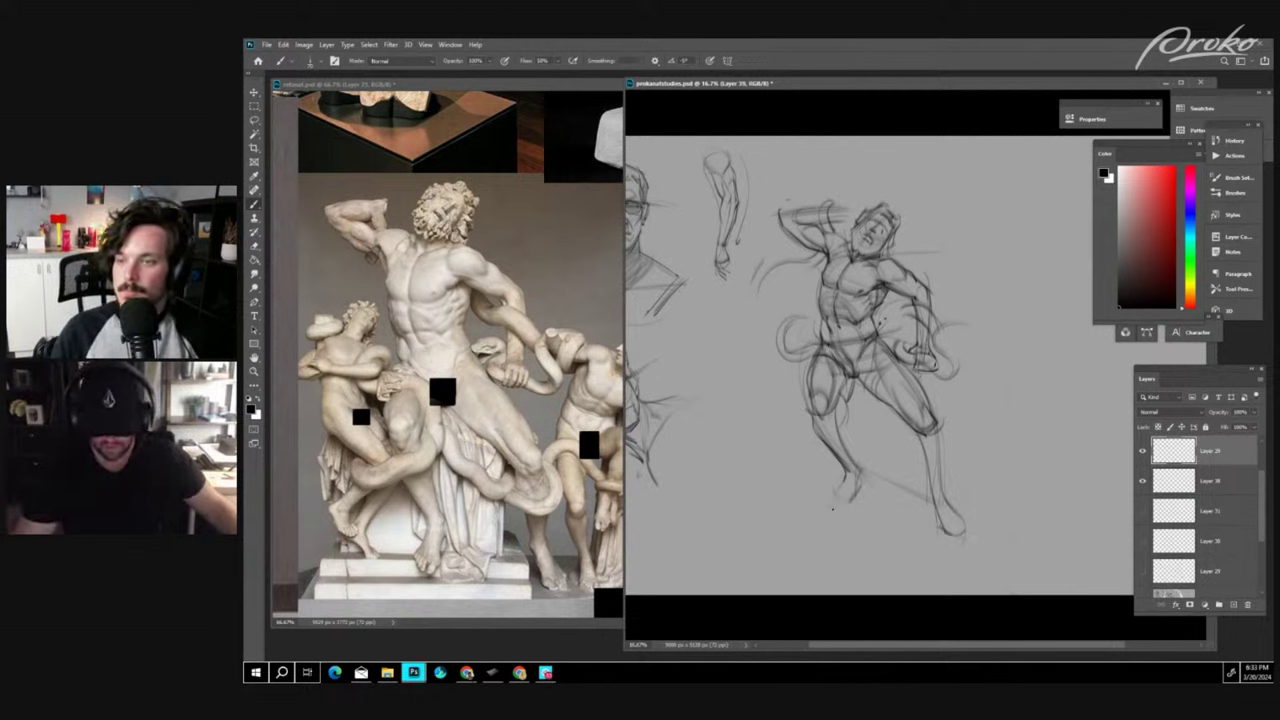
left_click_drag(832, 508, 954, 537)
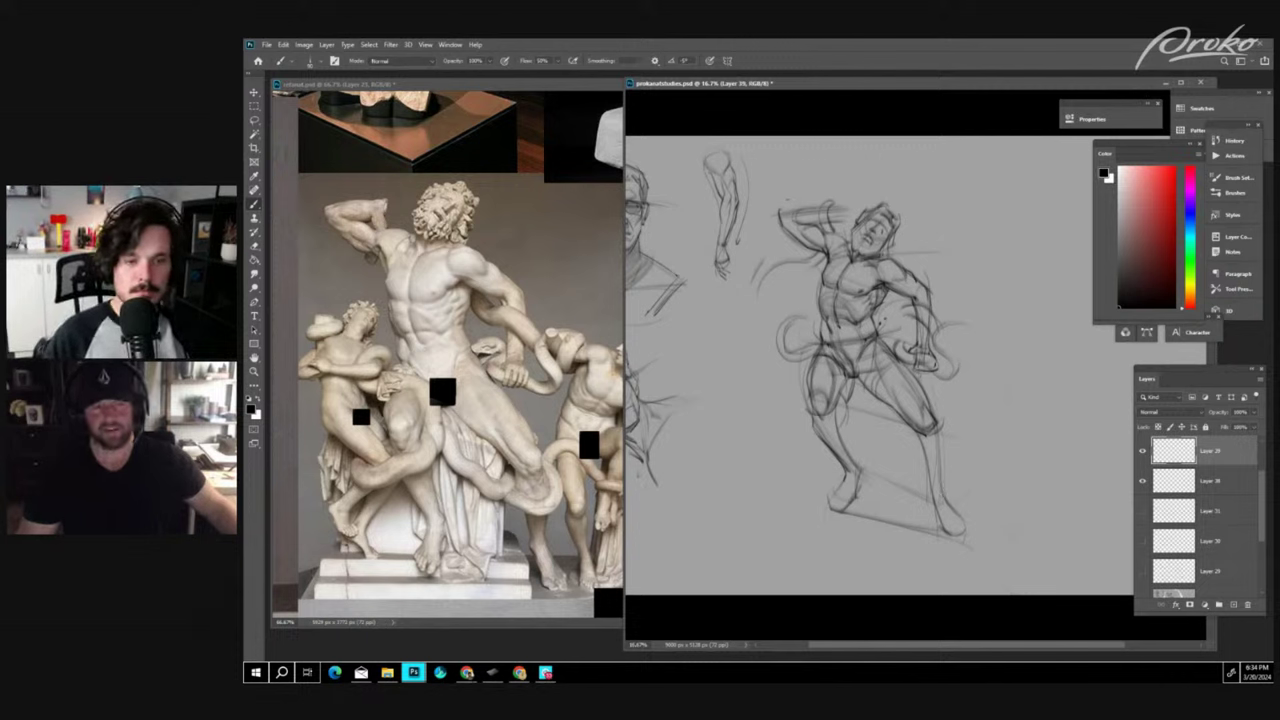
- Add a new layer and sketch the serpent coils curling beside both of the figure's hips
left_click(1232, 605)
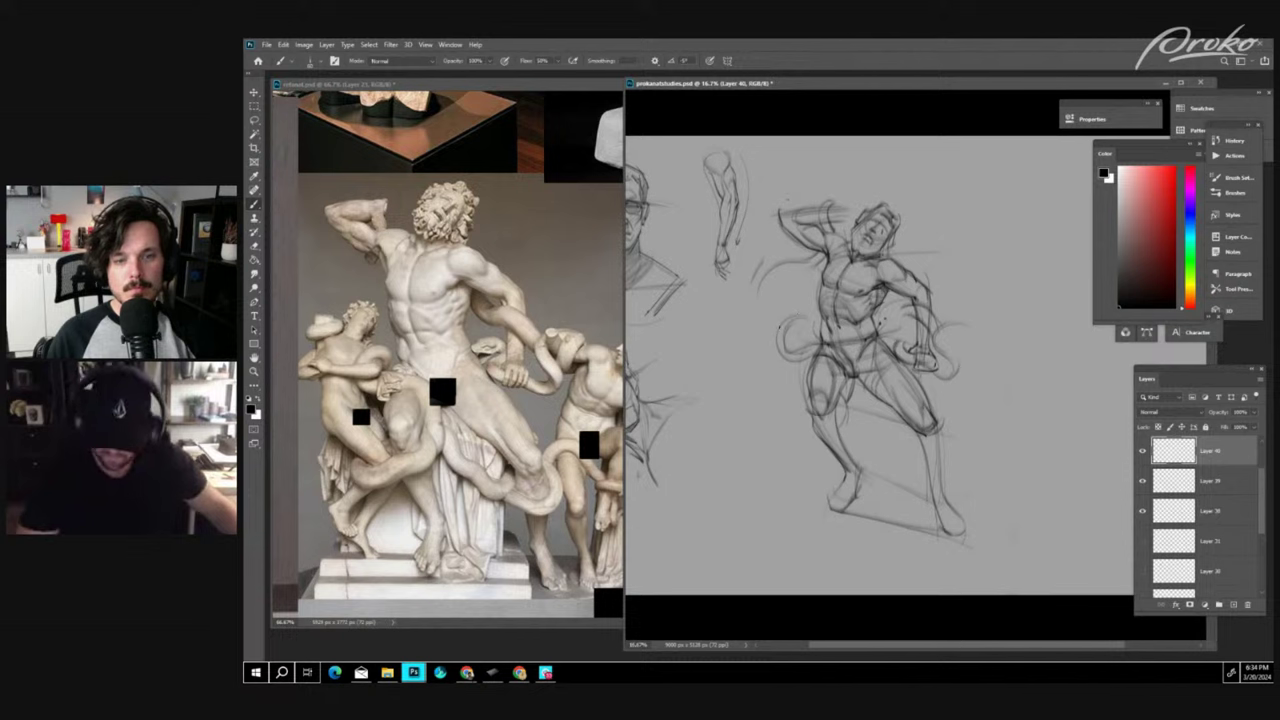
mouse_move(801, 309)
left_mouse_down()
mouse_move(779, 332)
mouse_move(806, 318)
left_mouse_up()
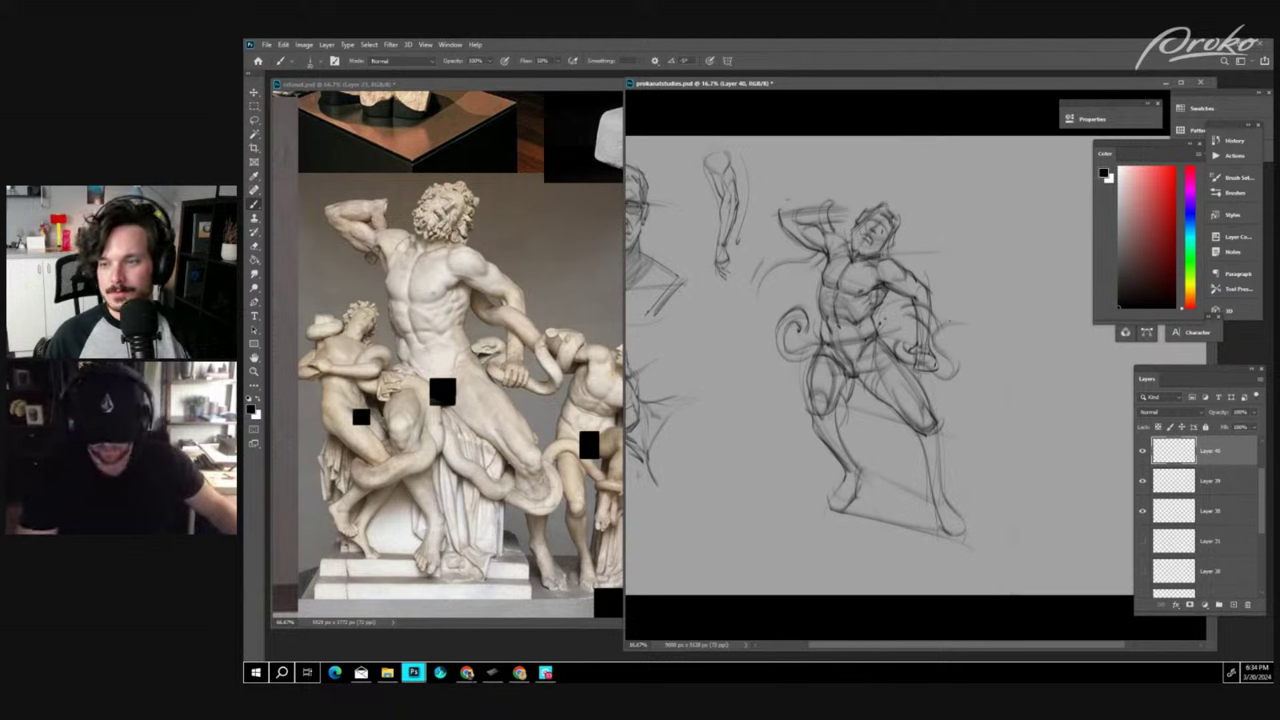
left_click_drag(945, 340, 963, 362)
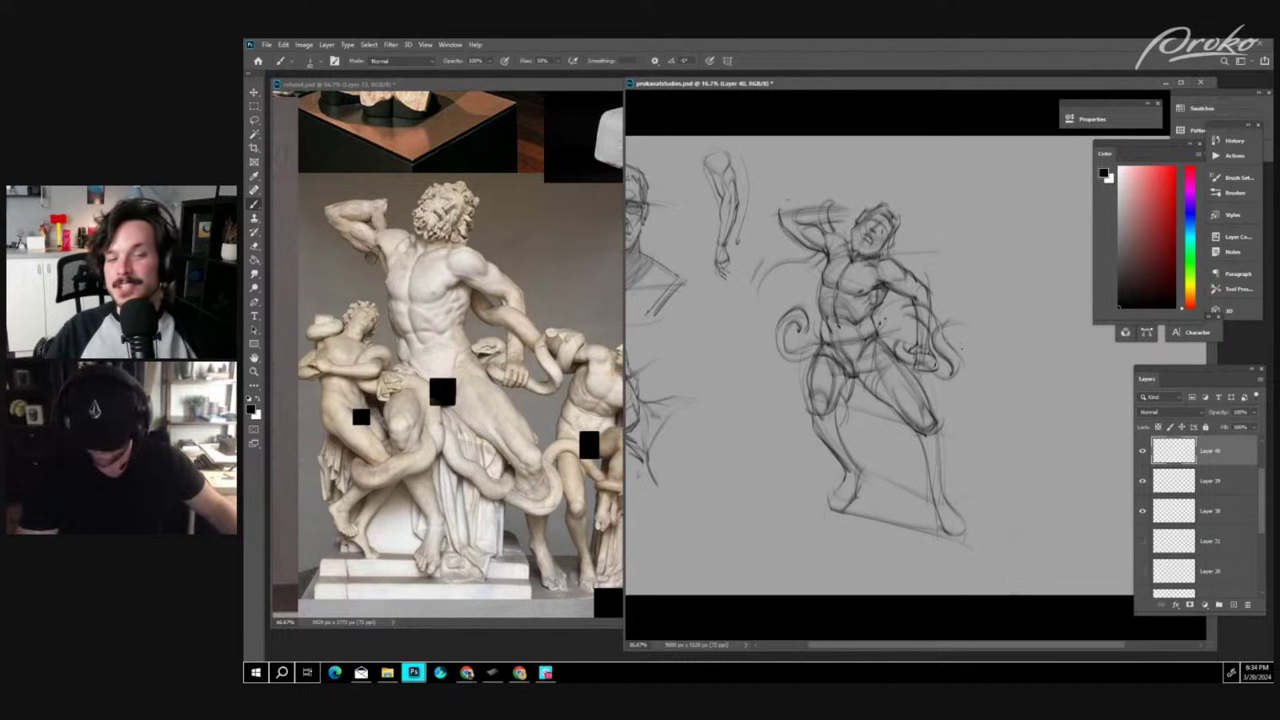
left_click_drag(936, 340, 979, 335)
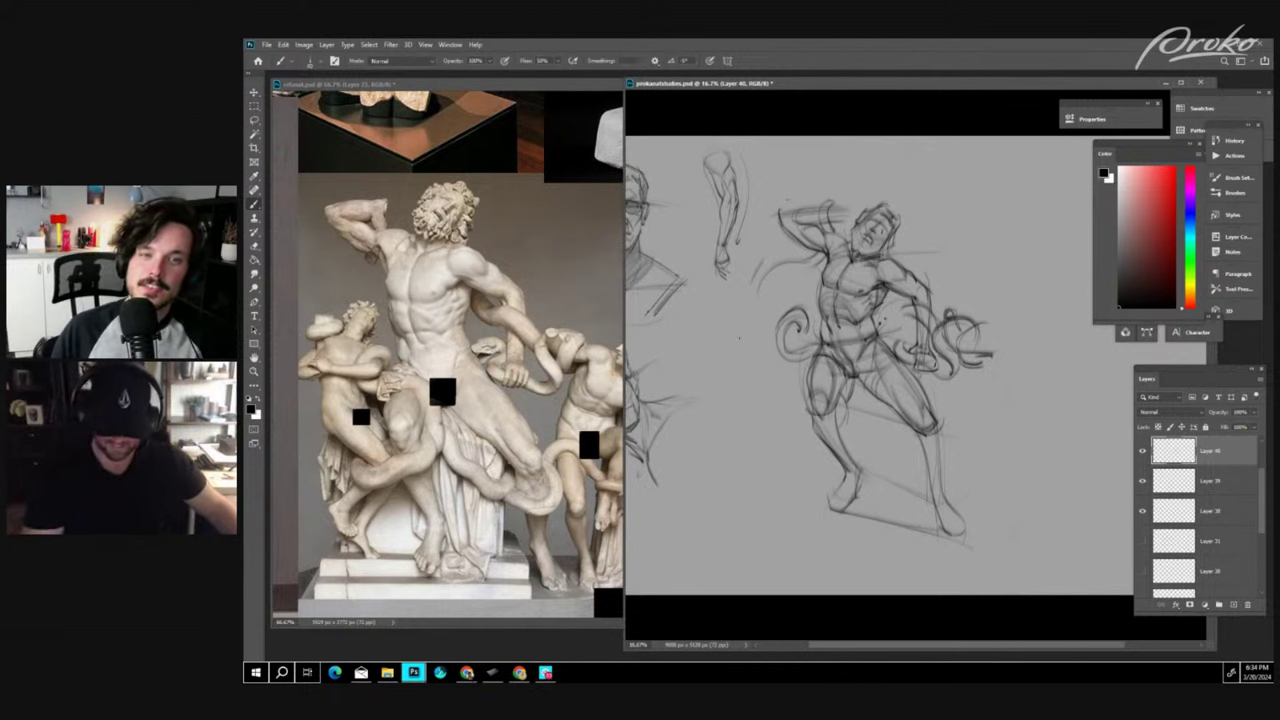
- Rough in loose construction shapes beside the bent-leg hip with a larger brush, including angled lines, sweeping curves and a circle
mouse_move(788, 325)
left_mouse_down()
mouse_move(739, 337)
mouse_move(765, 345)
left_mouse_up()
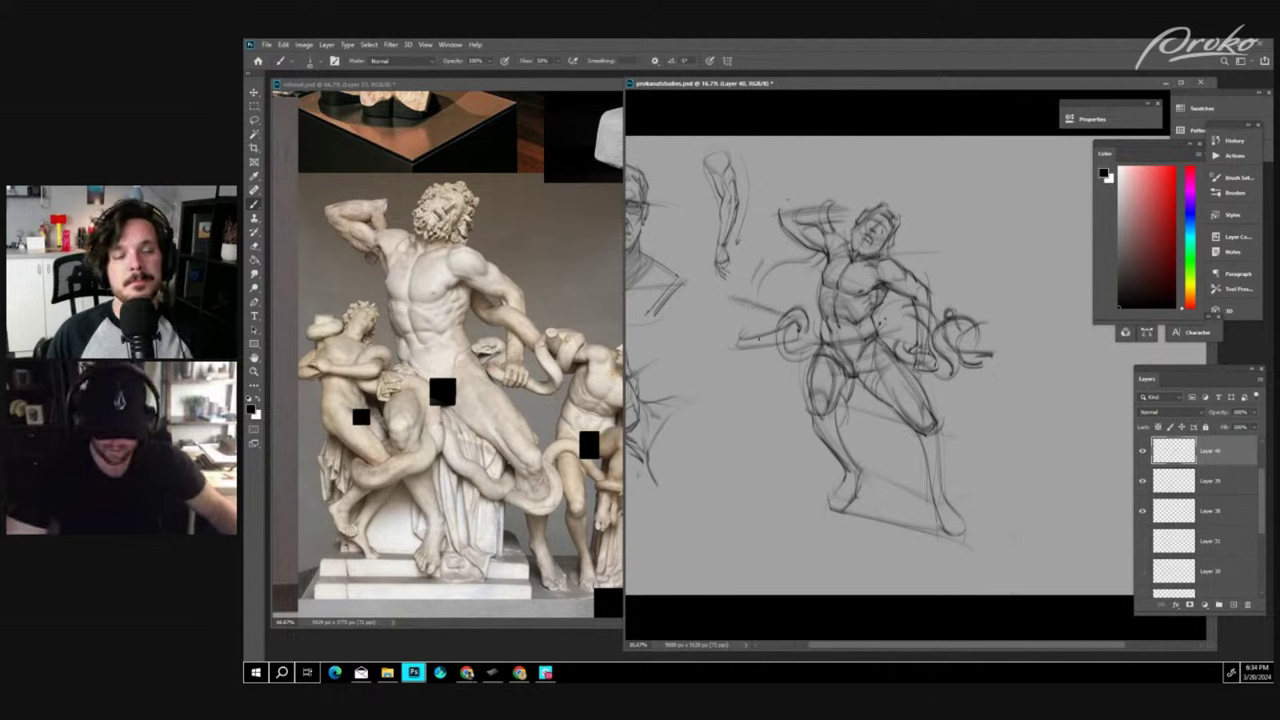
key("bracketright")
key("bracketright")
key("bracketright")
key("bracketright")
left_click_drag(762, 262, 775, 409)
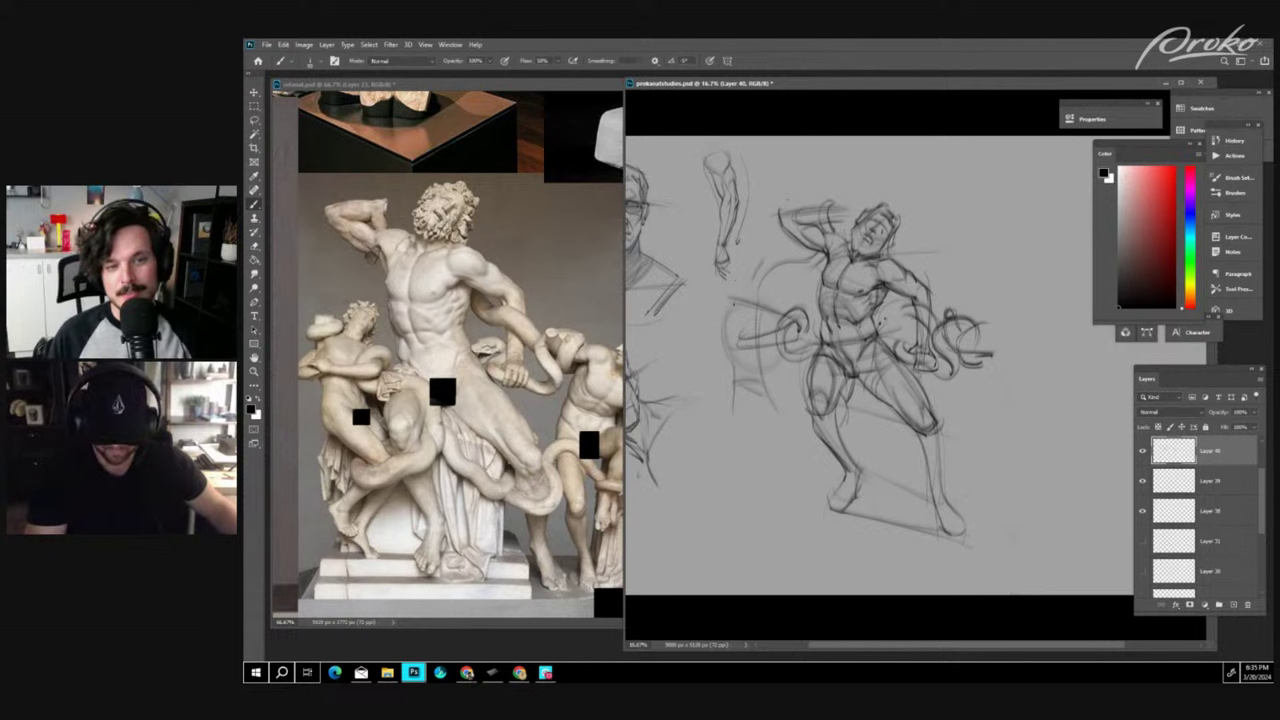
mouse_move(734, 299)
left_mouse_down()
mouse_move(689, 336)
mouse_move(691, 354)
left_mouse_up()
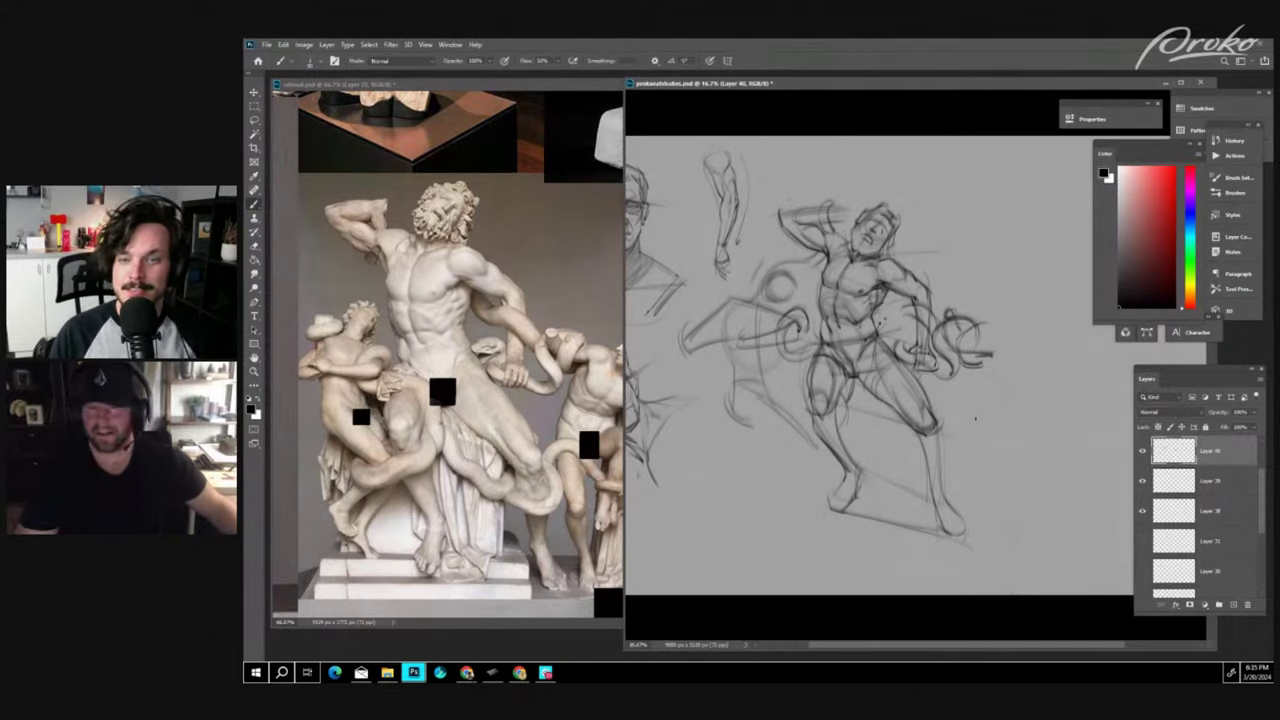
- Darken the contours of the extended leg from below the knee down the shin to the ankle and foot
key("ctrl+plus")
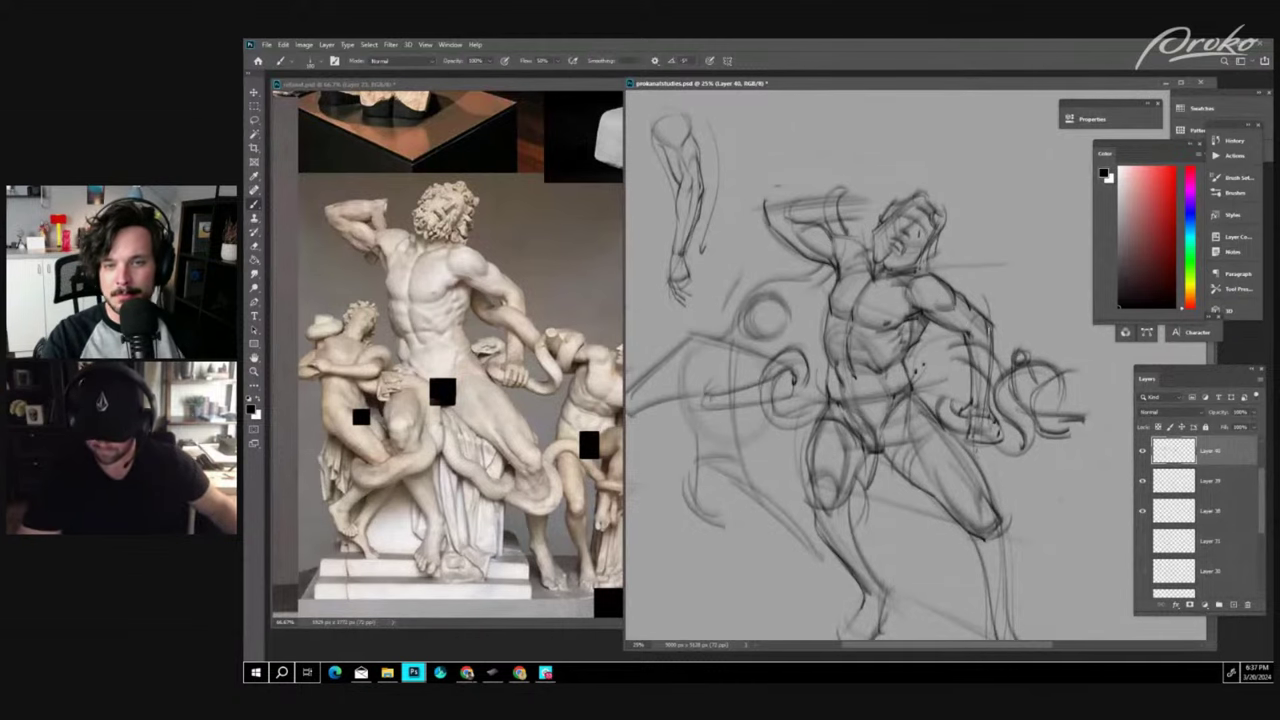
mouse_move(1013, 461)
left_mouse_down()
mouse_move(1001, 370)
mouse_move(988, 473)
mouse_move(968, 334)
left_mouse_up()
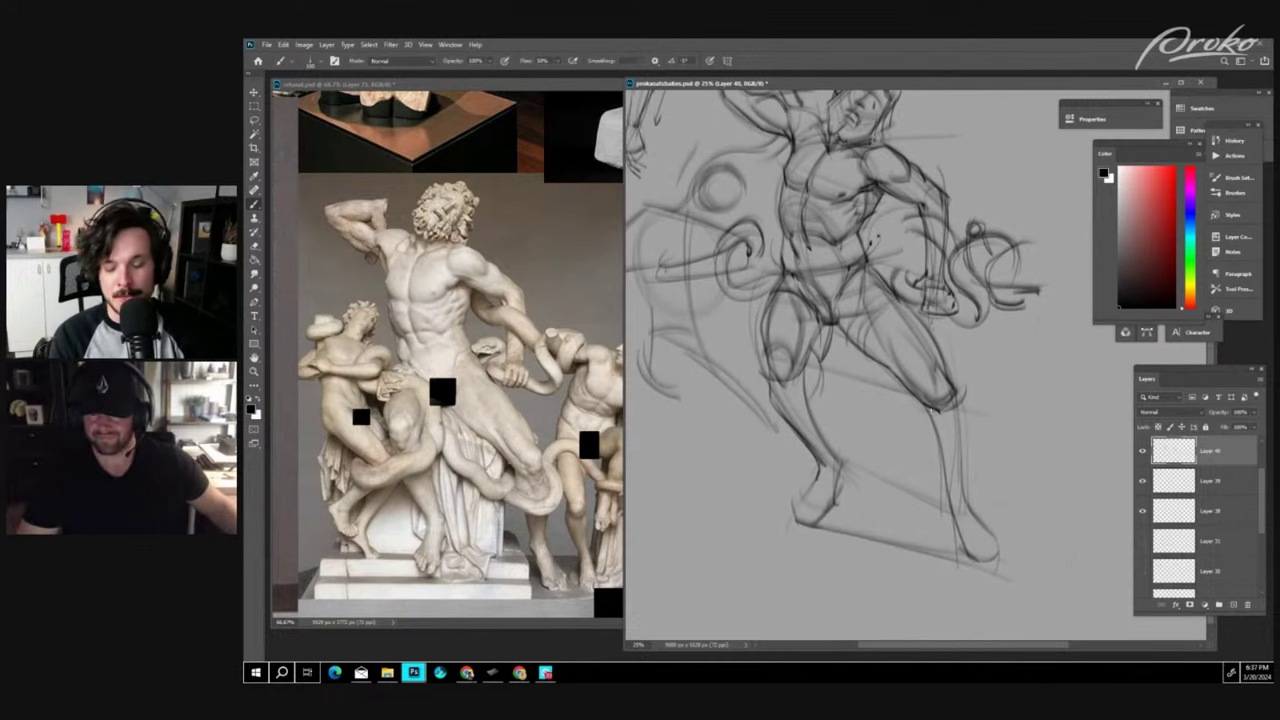
mouse_move(925, 411)
left_mouse_down()
mouse_move(943, 504)
mouse_move(975, 511)
left_mouse_up()
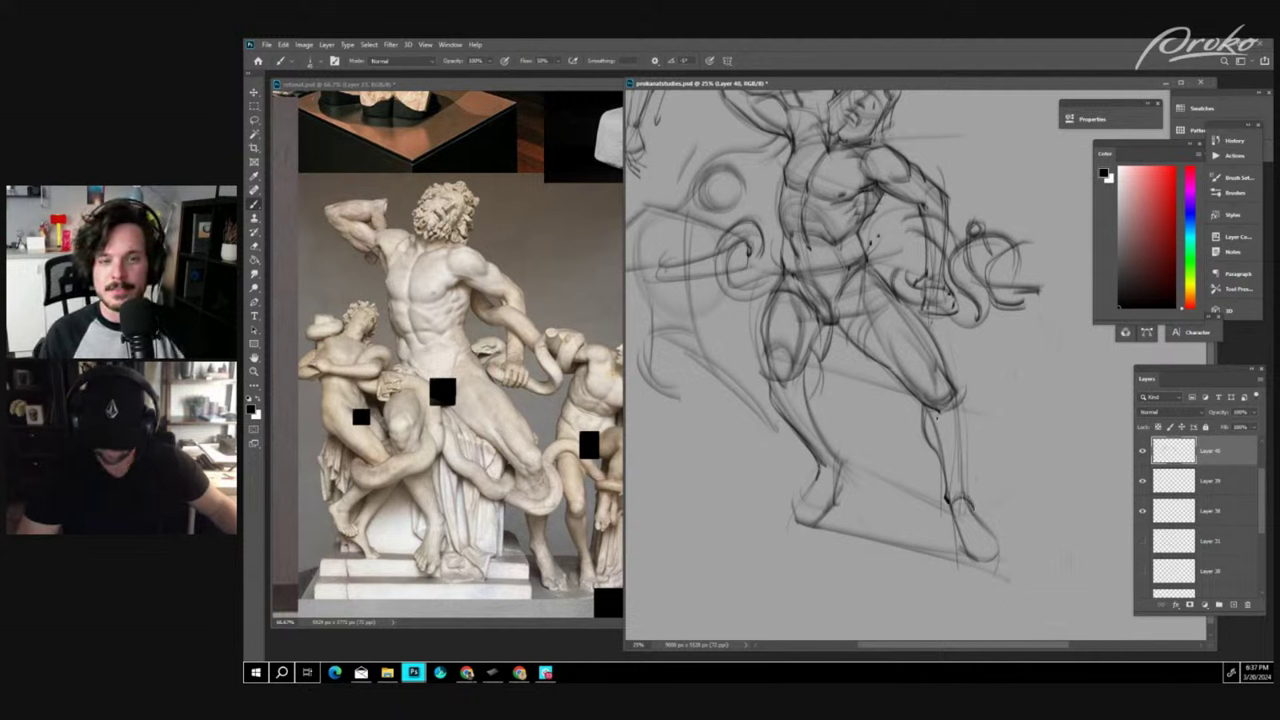
mouse_move(922, 403)
left_mouse_down()
mouse_move(938, 411)
mouse_move(923, 419)
left_mouse_up()
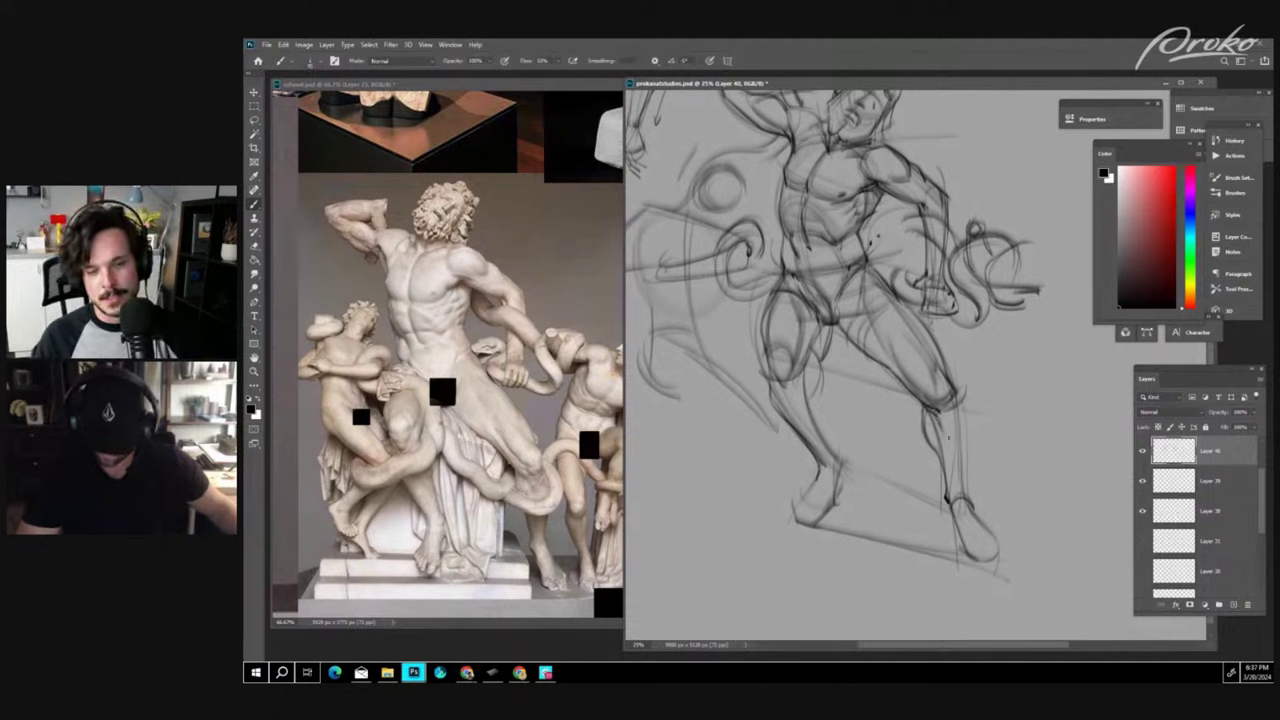
- Clean up the outline below the extended knee with sampled grey, then restore black and redraw the contour there
left_click(945, 445, "alt")
left_click_drag(926, 411, 932, 407)
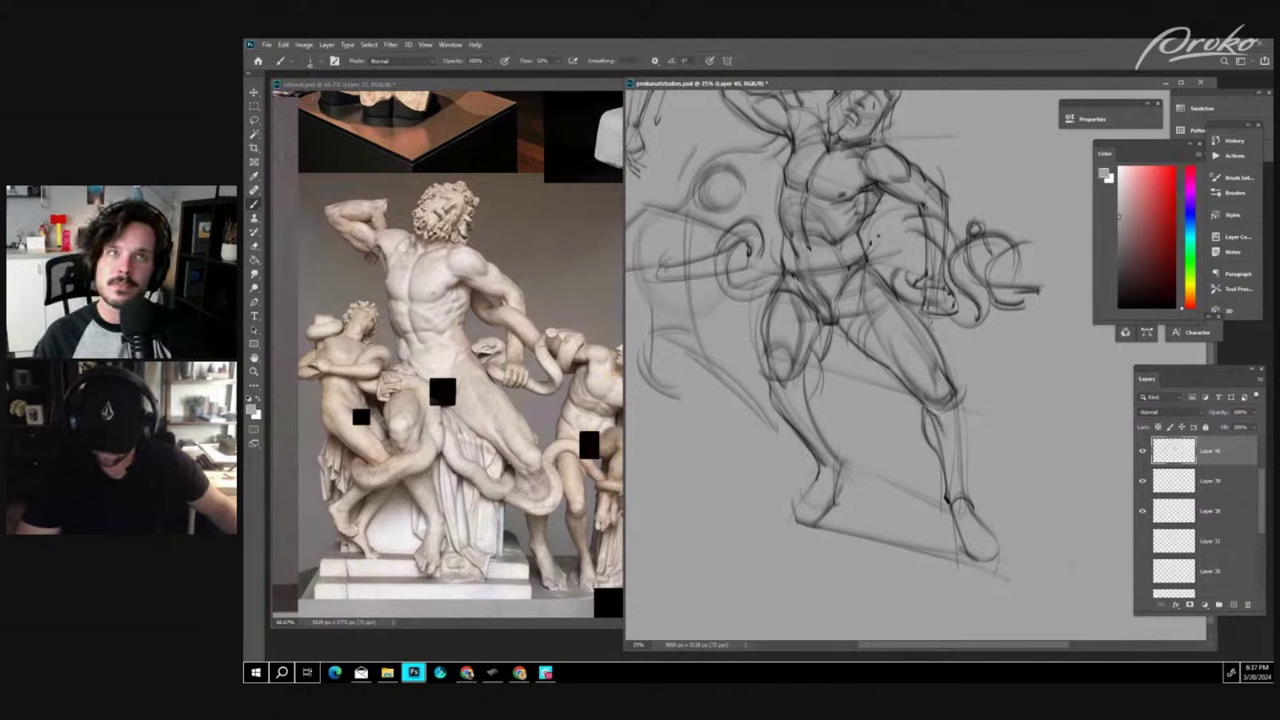
key("d")
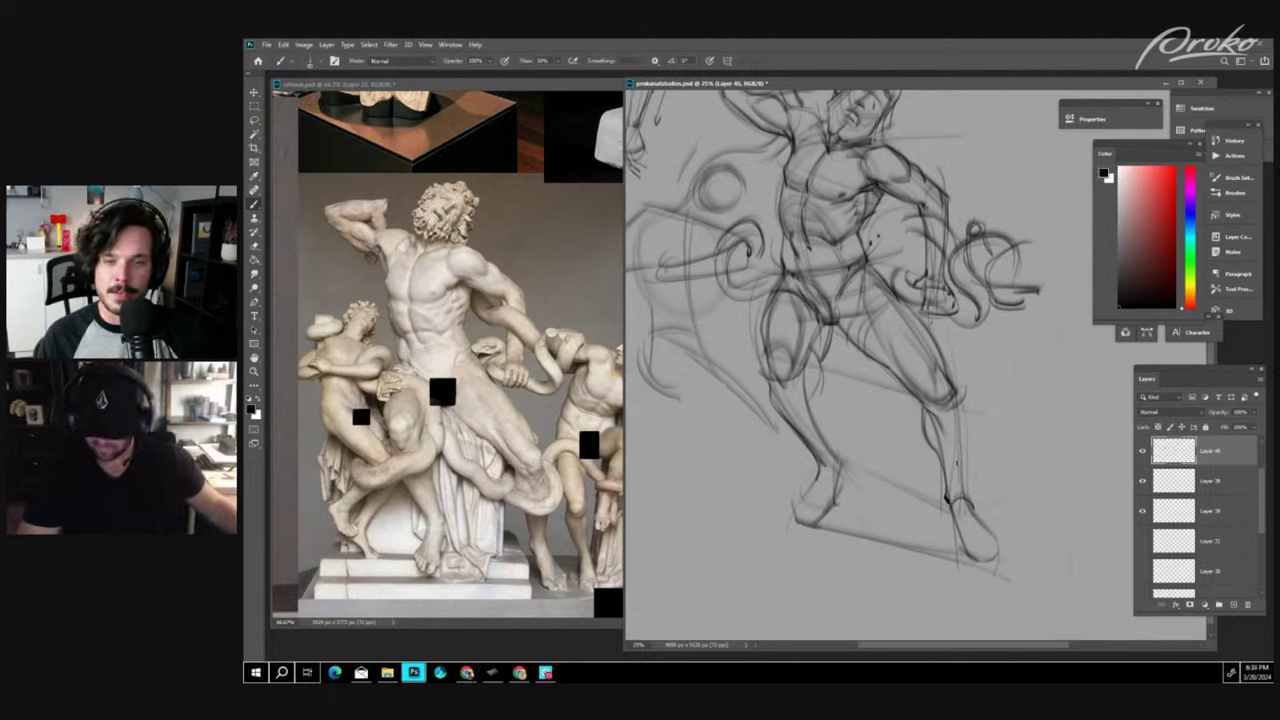
left_click_drag(929, 402, 927, 424)
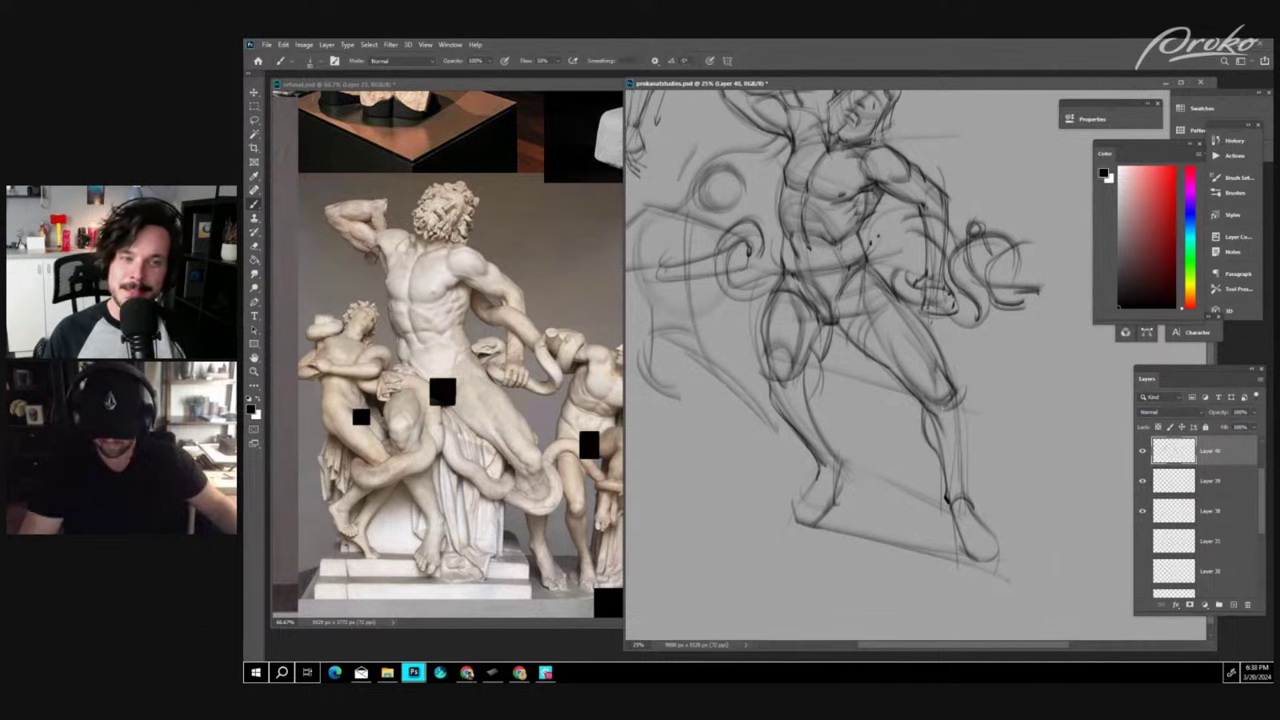
- Refine the extended leg's contours down to the ankle and toes, darken the thigh and hip contours, and sample the canvas grey
mouse_move(937, 411)
left_mouse_down()
mouse_move(964, 422)
mouse_move(966, 499)
mouse_move(1000, 544)
mouse_move(982, 538)
left_mouse_up()
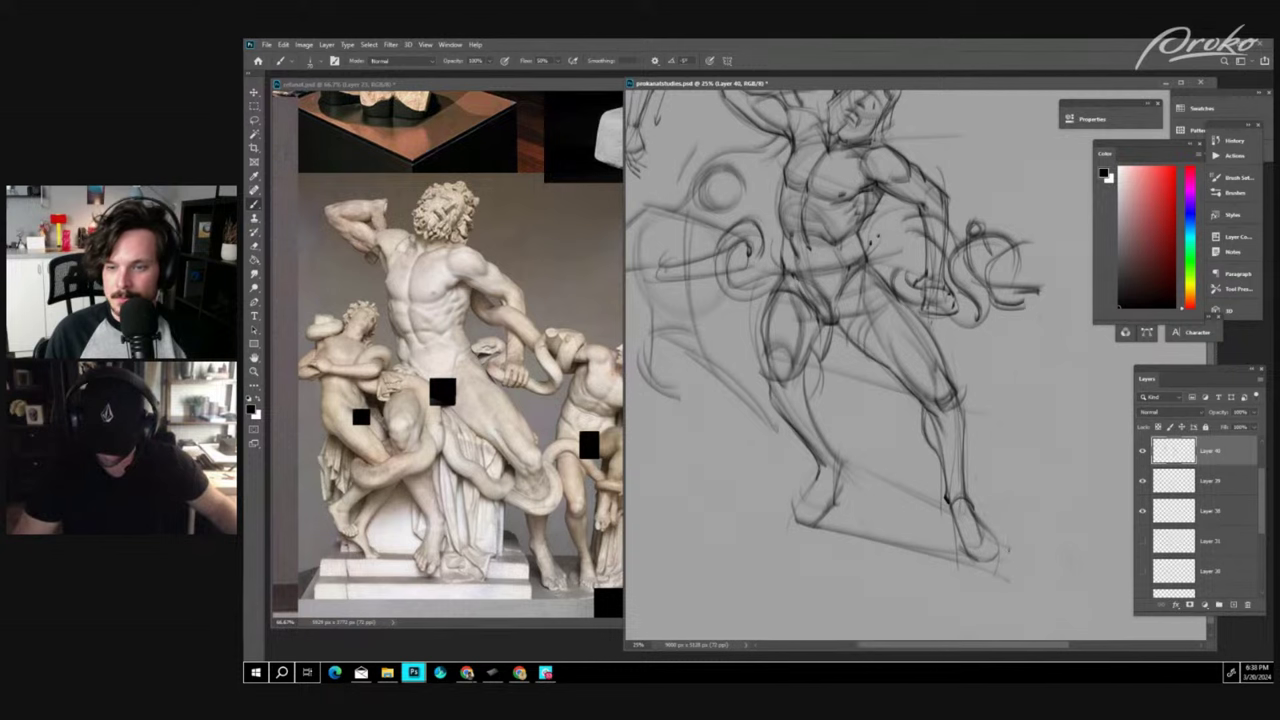
left_click_drag(976, 558, 995, 561)
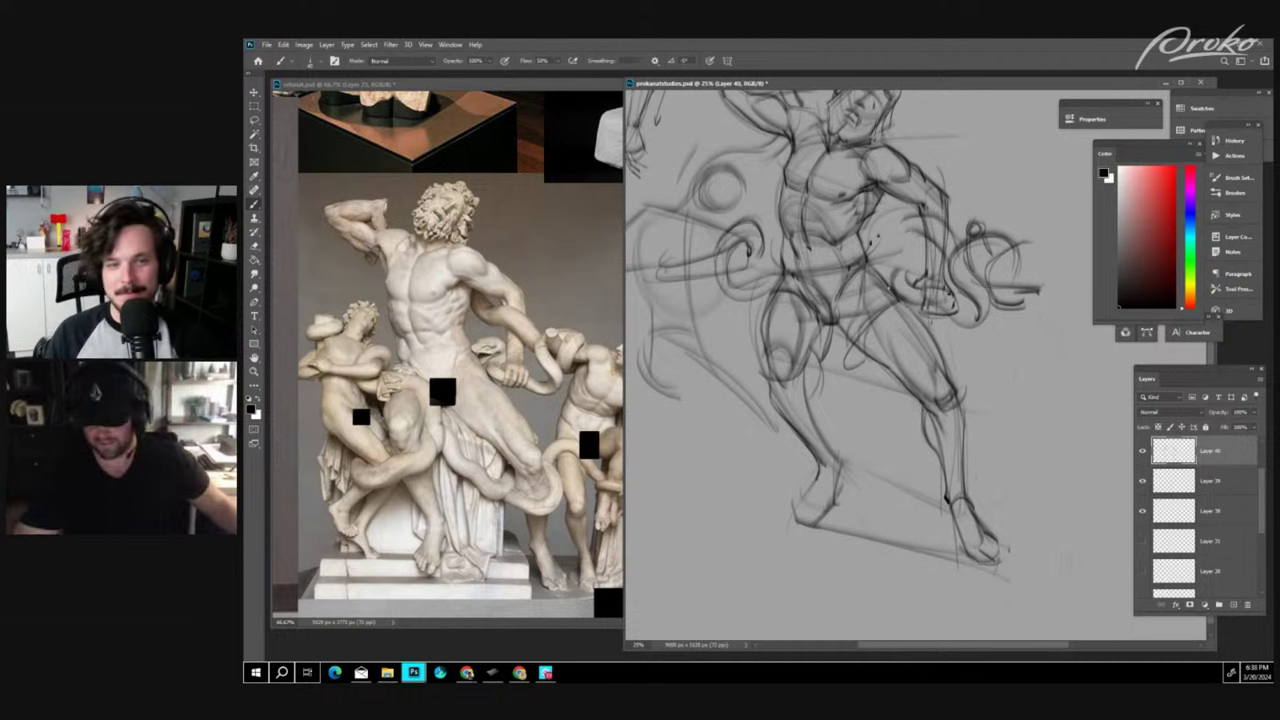
left_click_drag(909, 305, 954, 385)
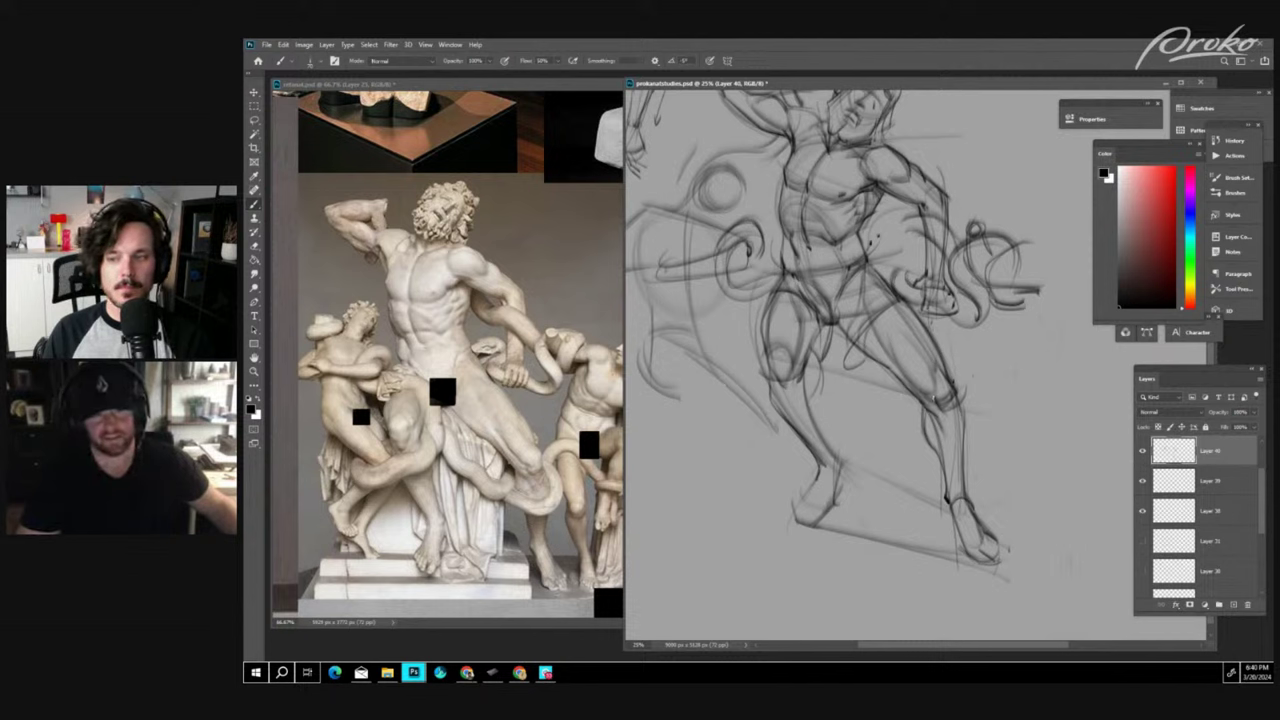
left_click_drag(926, 373, 934, 373)
left_click(934, 373, "alt")
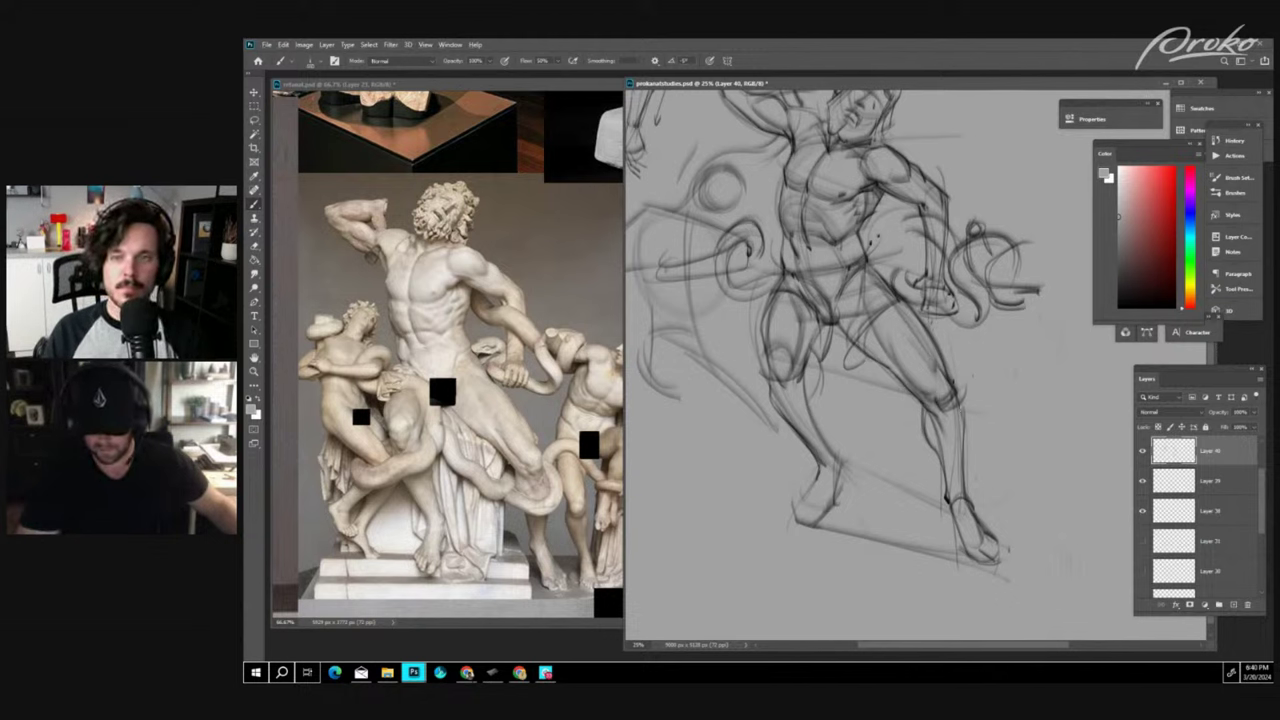
- Restore black, add a new layer and sketch a curving serpent line between the figure's hip and lowered hand
key("ctrl+minus")
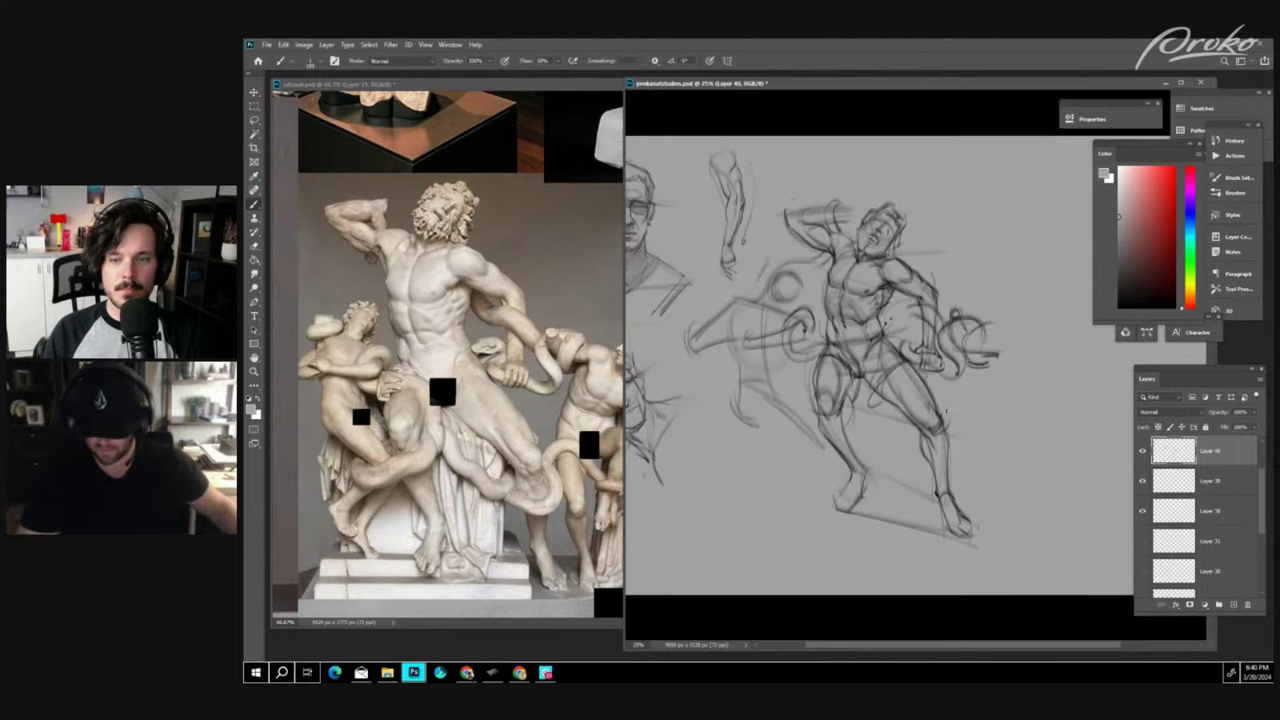
key("ctrl+plus")
left_click(1122, 303)
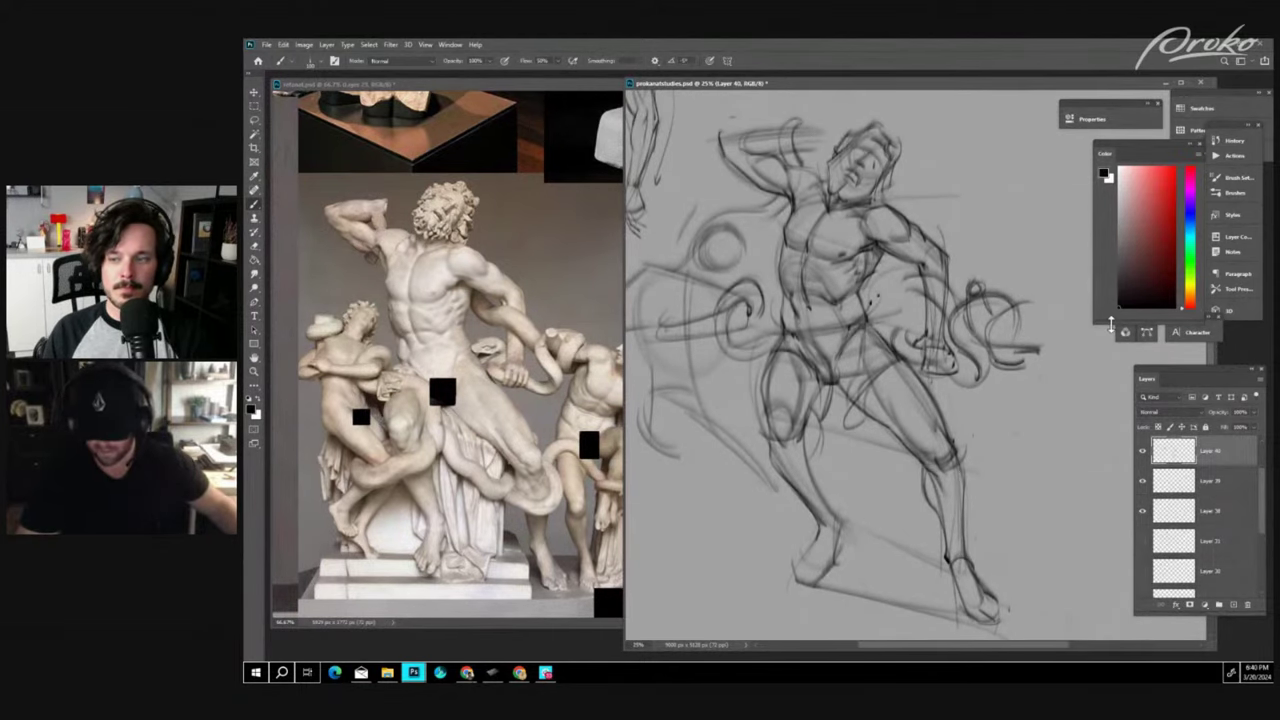
left_click(1232, 605)
left_click_drag(874, 451, 887, 404)
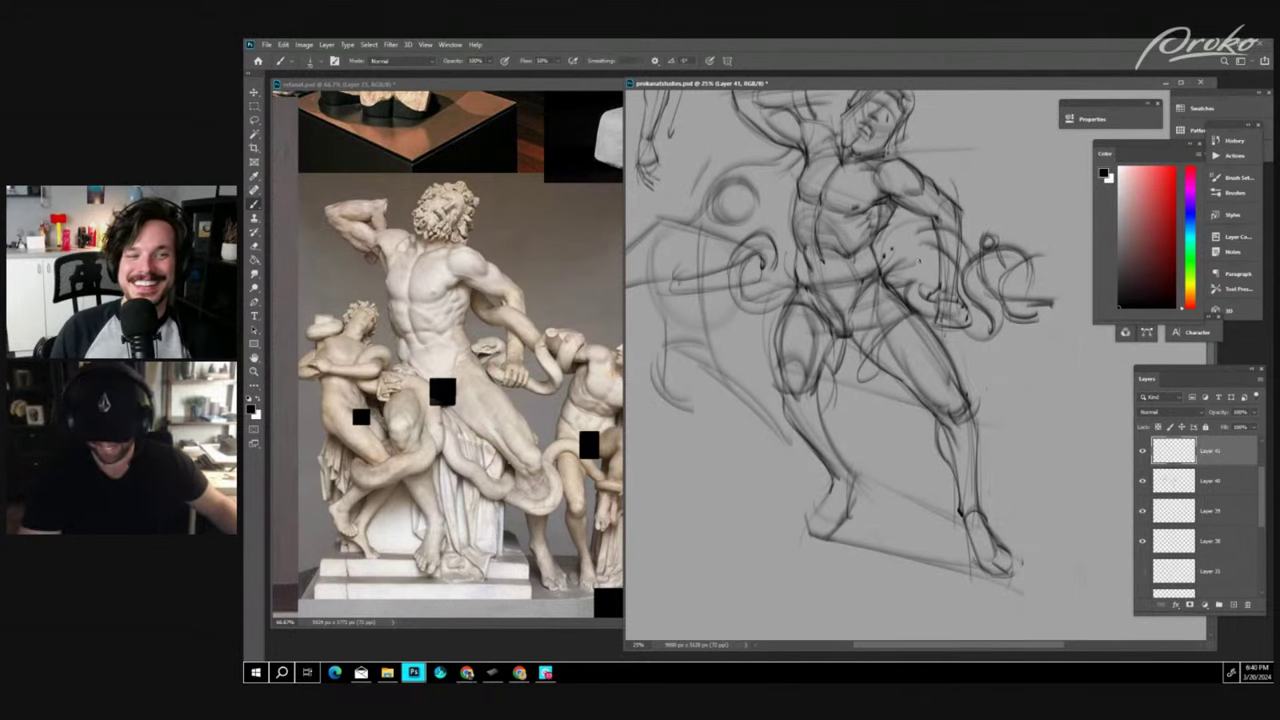
left_click_drag(907, 256, 936, 286)
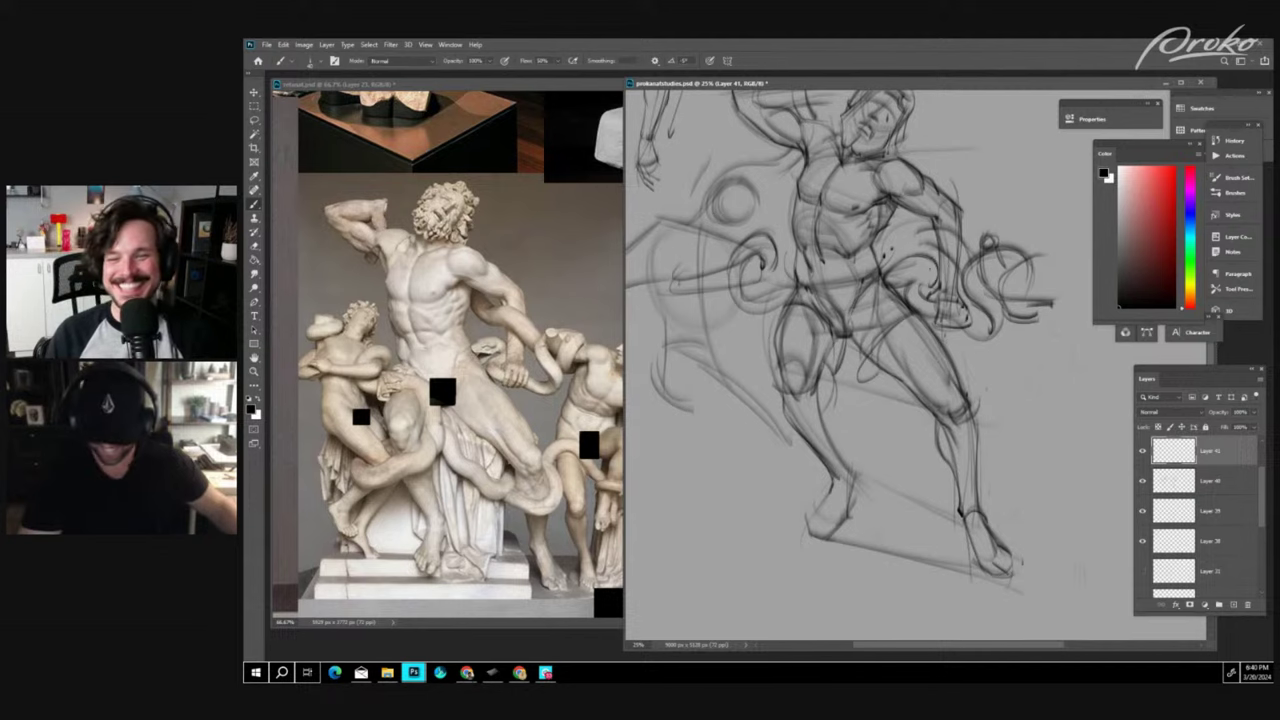
key("ctrl+minus")
key("ctrl+plus")
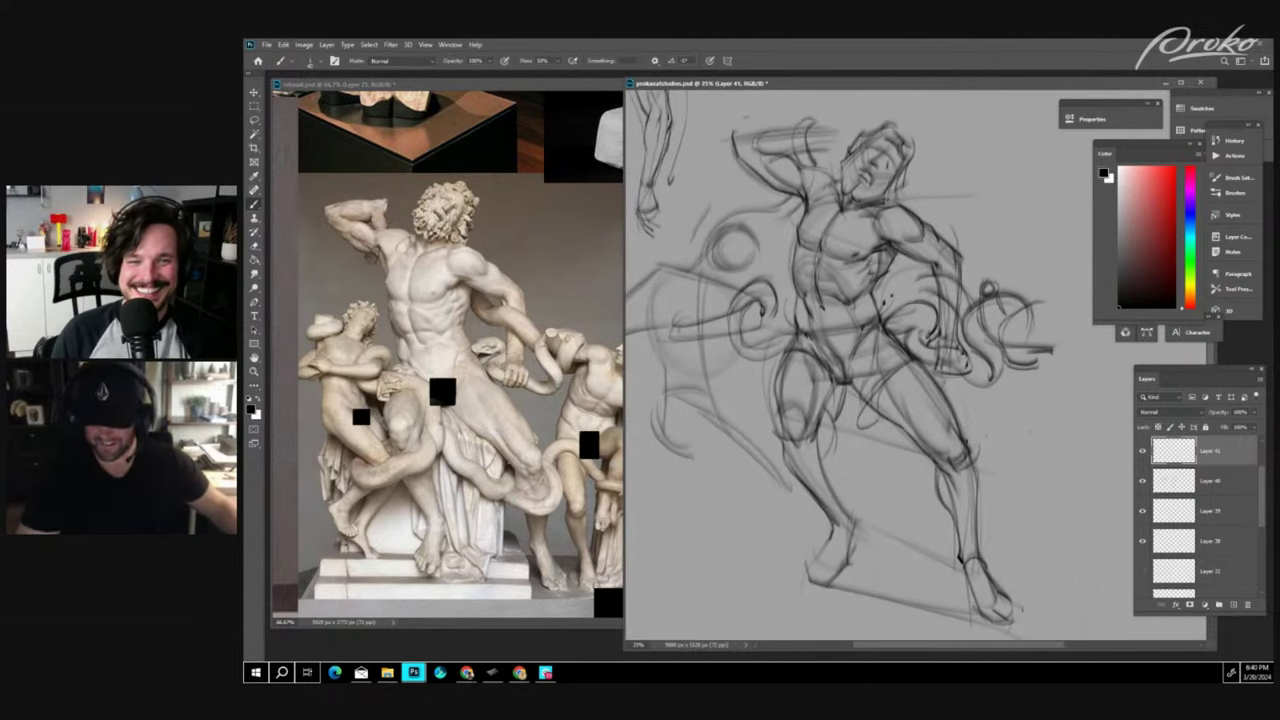
- Darken the bent knee's contour and sketch the serpent curve crossing just below it
left_click_drag(972, 458, 1000, 384)
mouse_move(969, 426)
left_mouse_down()
mouse_move(988, 443)
mouse_move(919, 457)
left_mouse_up()
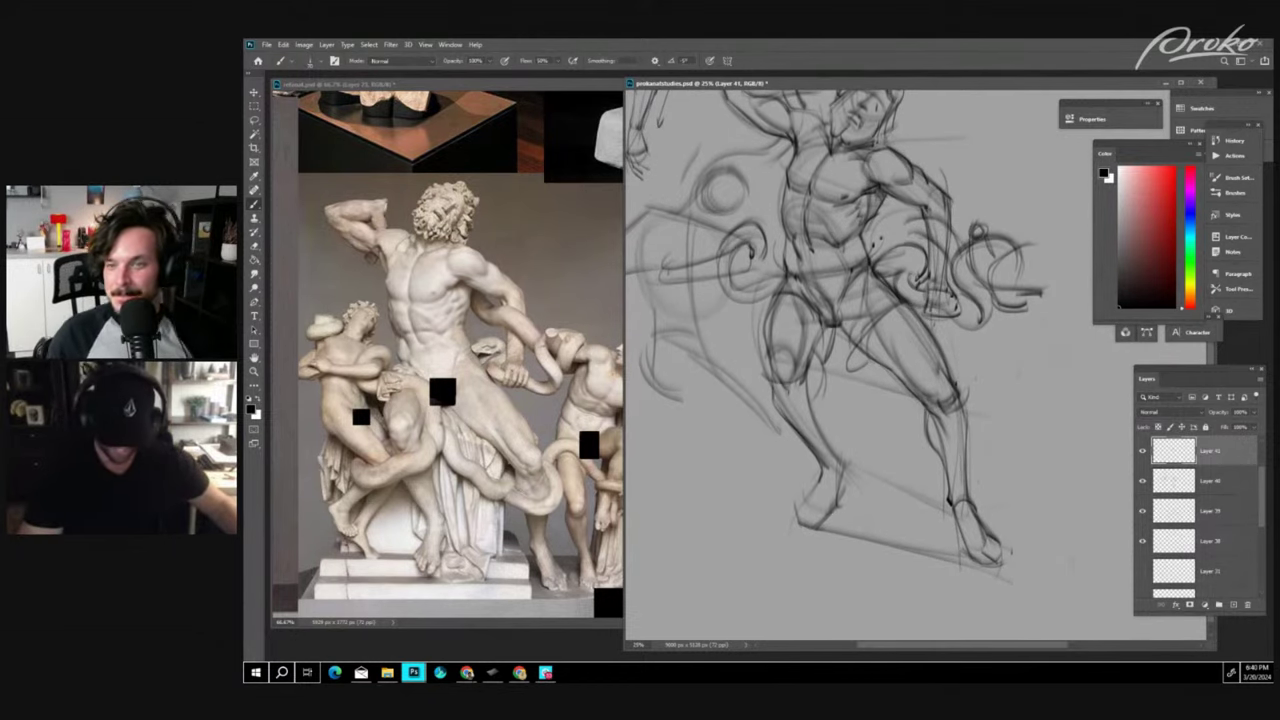
left_click_drag(813, 371, 780, 386)
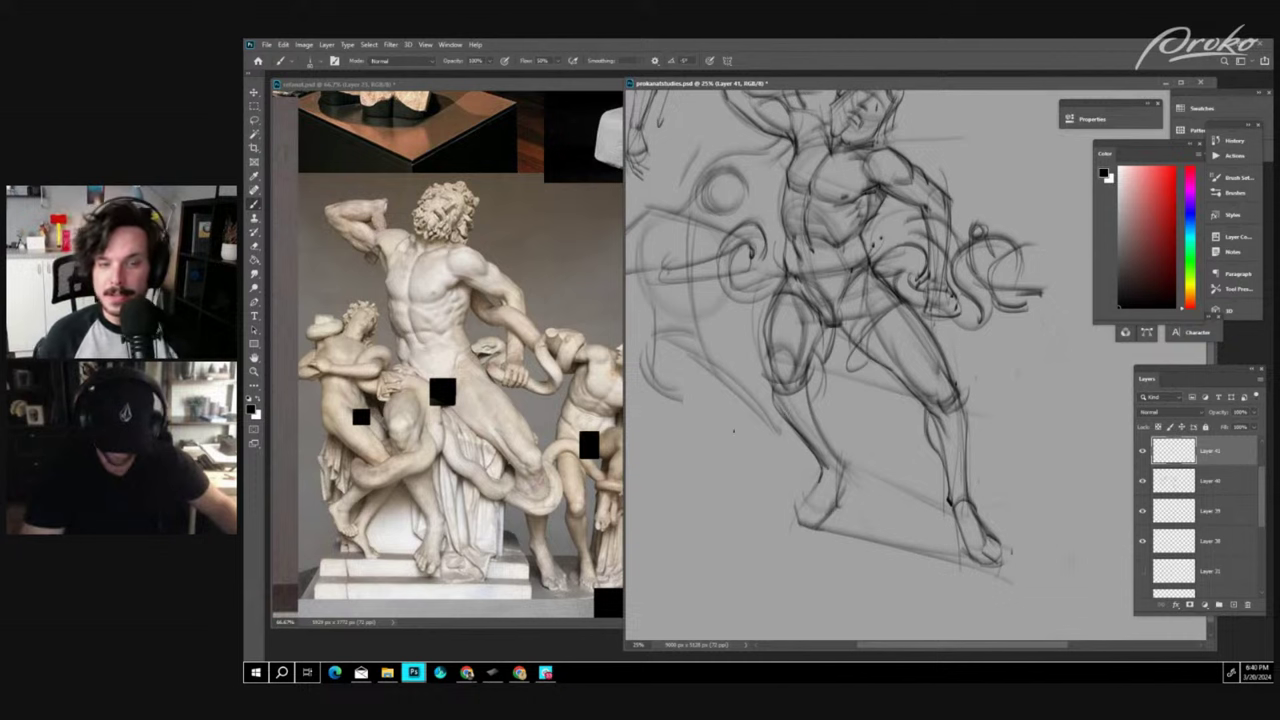
mouse_move(733, 435)
left_mouse_down()
mouse_move(818, 404)
mouse_move(831, 375)
left_mouse_up()
mouse_move(783, 412)
left_mouse_down()
mouse_move(821, 382)
mouse_move(810, 388)
left_mouse_up()
key("ctrl+minus")
key("ctrl+plus")
key("ctrl+minus")
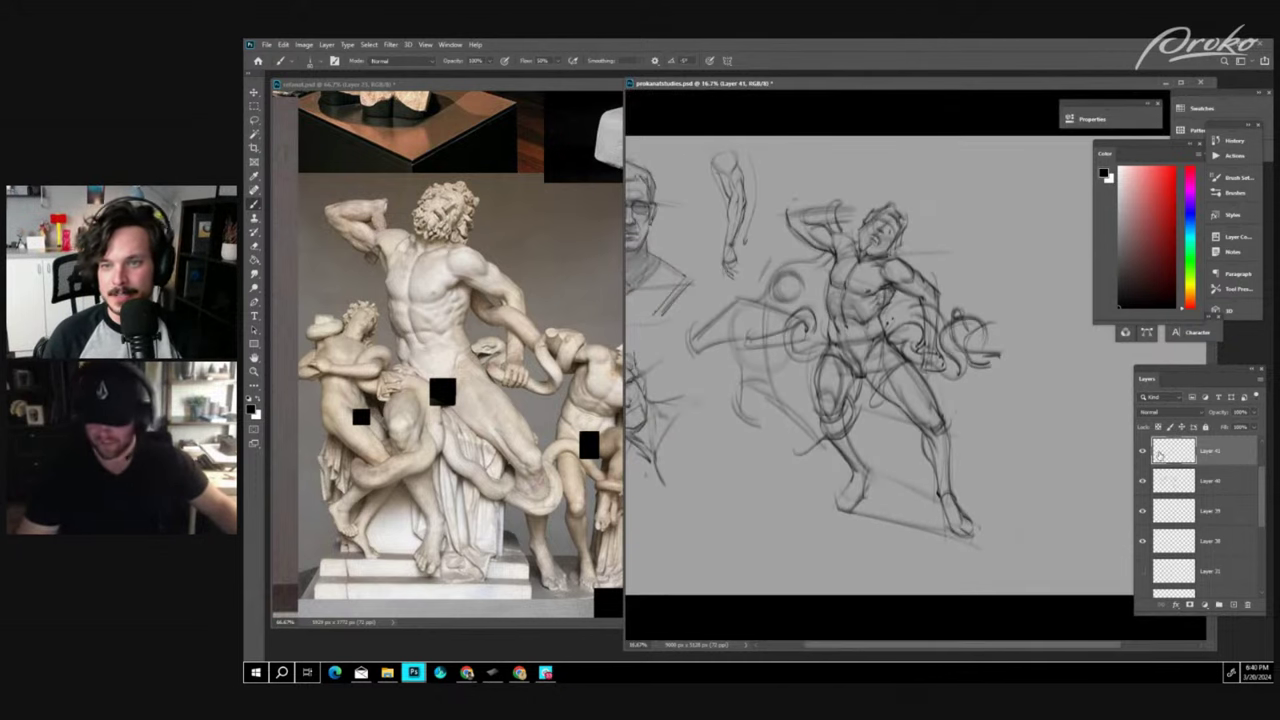
- Merge the figure's sketch layers into one, move it below the hidden layers and merge it into Group 1 copy
key("ctrl+e")
key("ctrl+e")
key("ctrl+e")
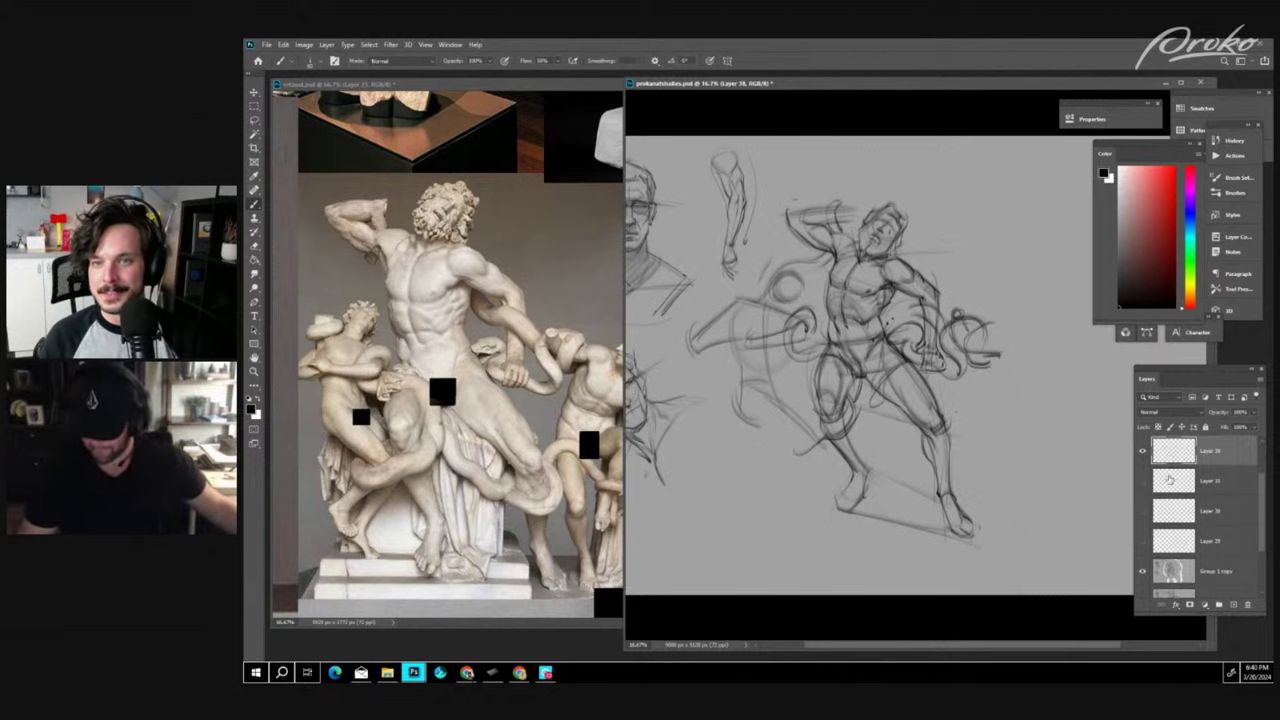
key("ctrl+bracketleft")
key("ctrl+bracketleft")
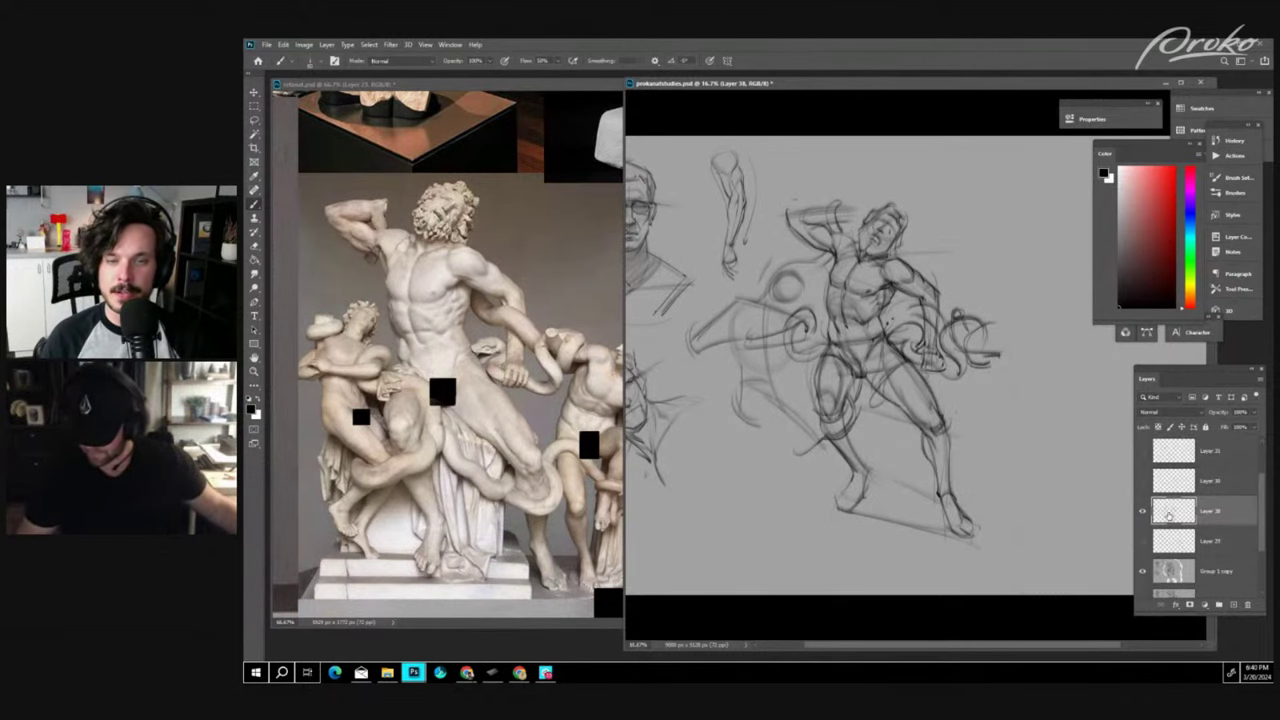
key("ctrl+minus")
key("ctrl+plus")
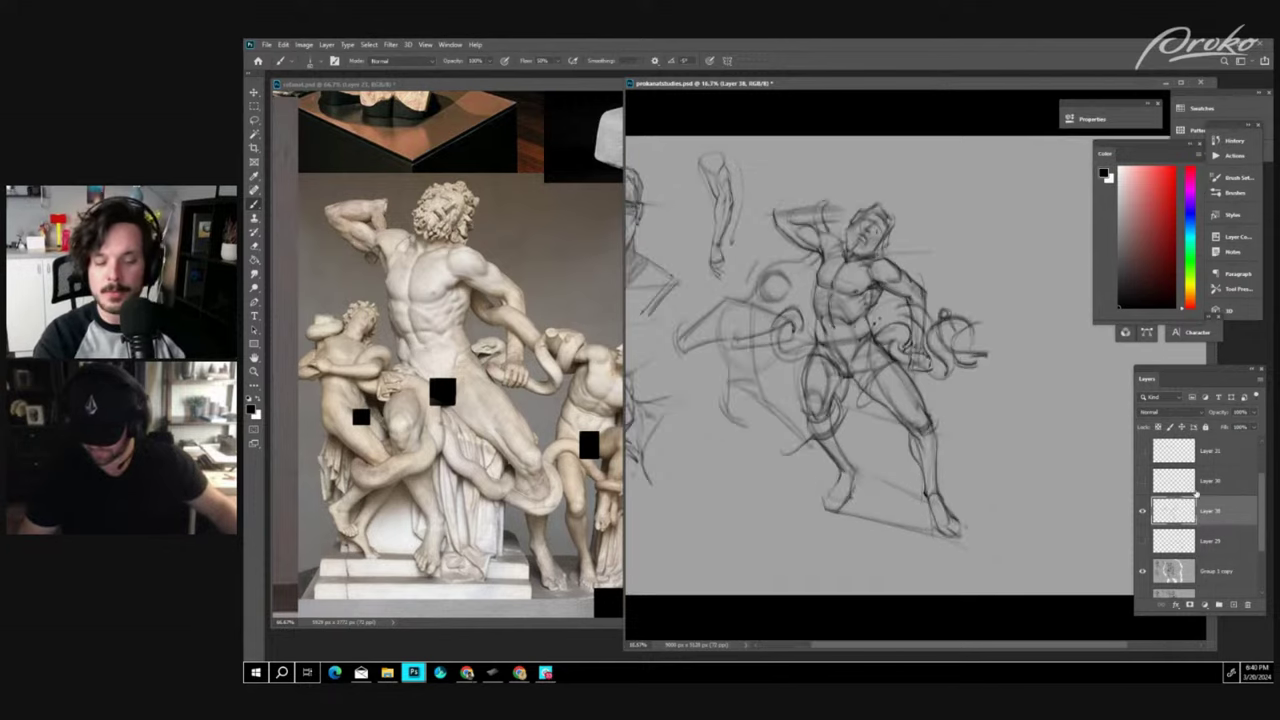
key("ctrl+e")
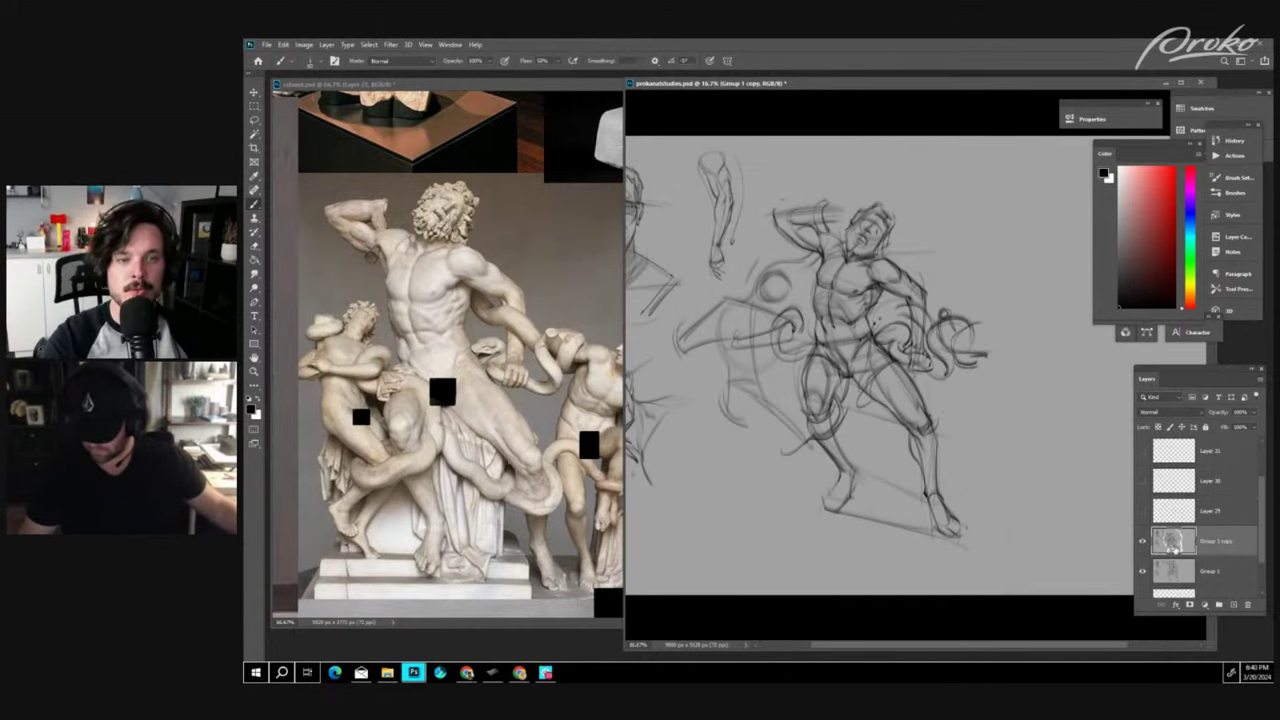
- Stamp the visible artwork onto a new layer, then cut and paste the lassoed figure, scale it down and place it beside the arm study
left_click(1232, 605)
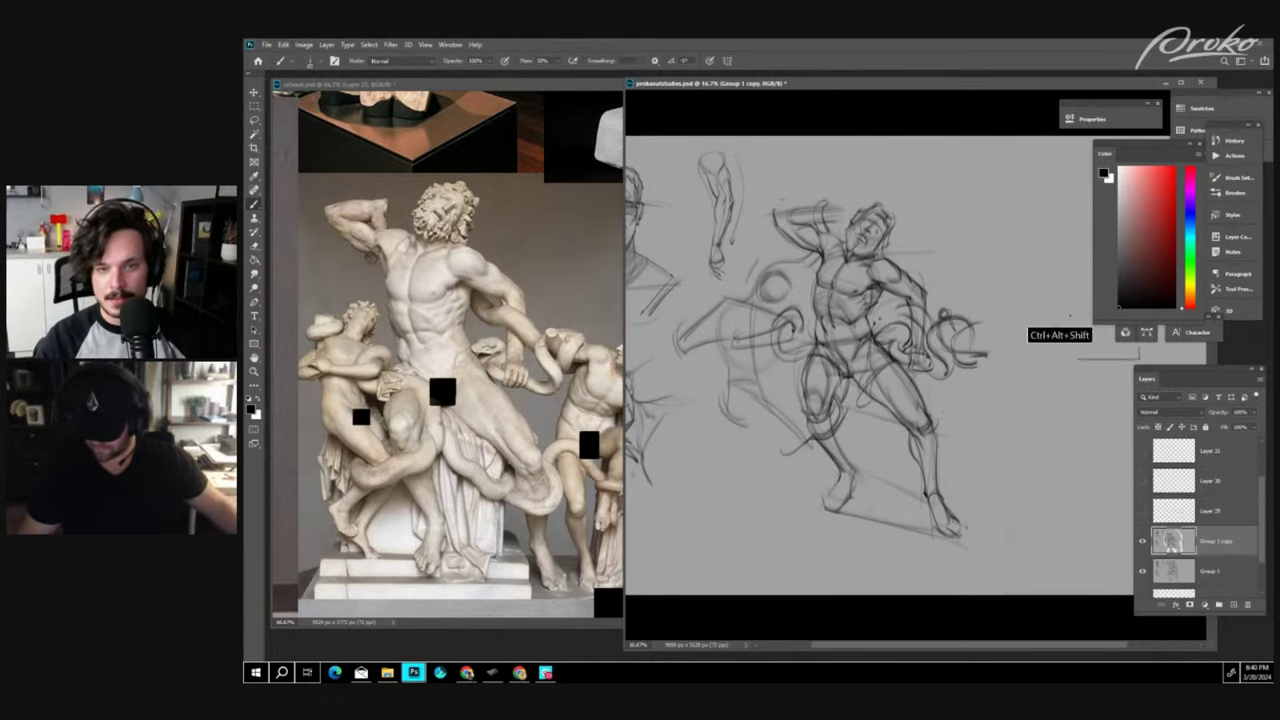
key("l")
mouse_move(960, 228)
left_mouse_down()
mouse_move(868, 178)
mouse_move(745, 258)
mouse_move(680, 320)
mouse_move(706, 430)
mouse_move(892, 580)
mouse_move(1008, 458)
mouse_move(950, 232)
left_mouse_up()
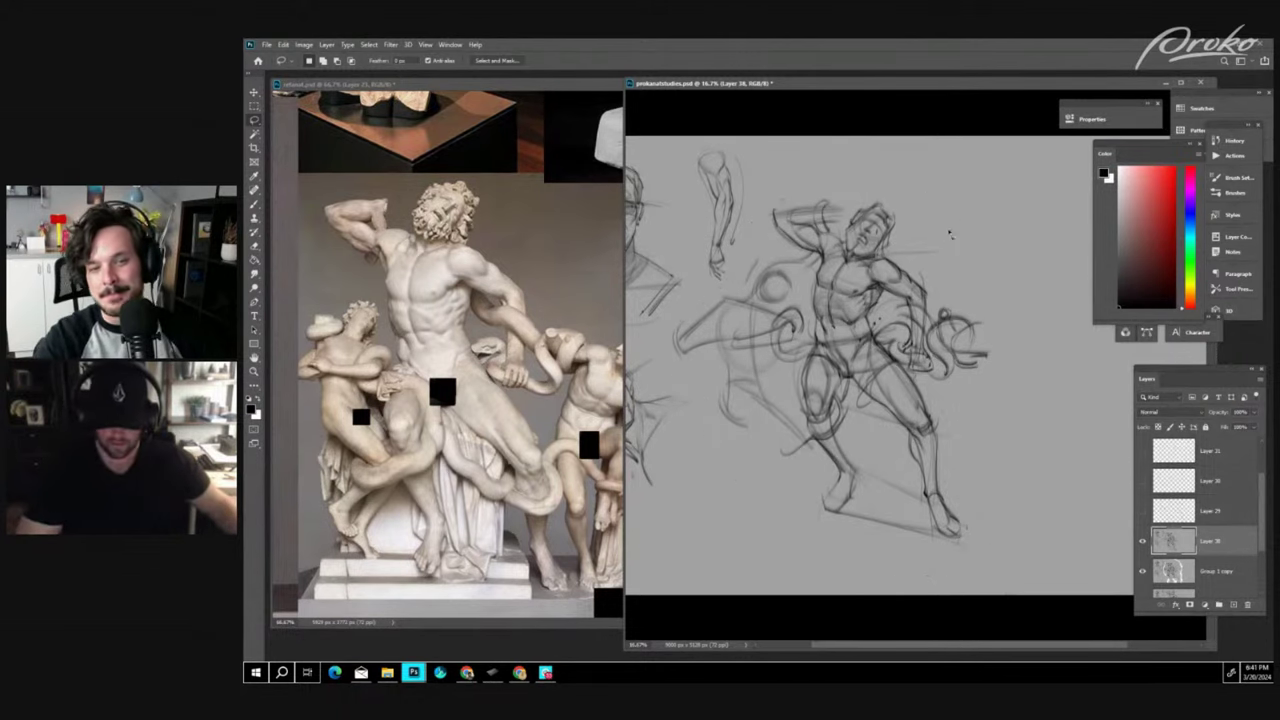
key("ctrl+x")
key("ctrl+v")
key("ctrl+t")
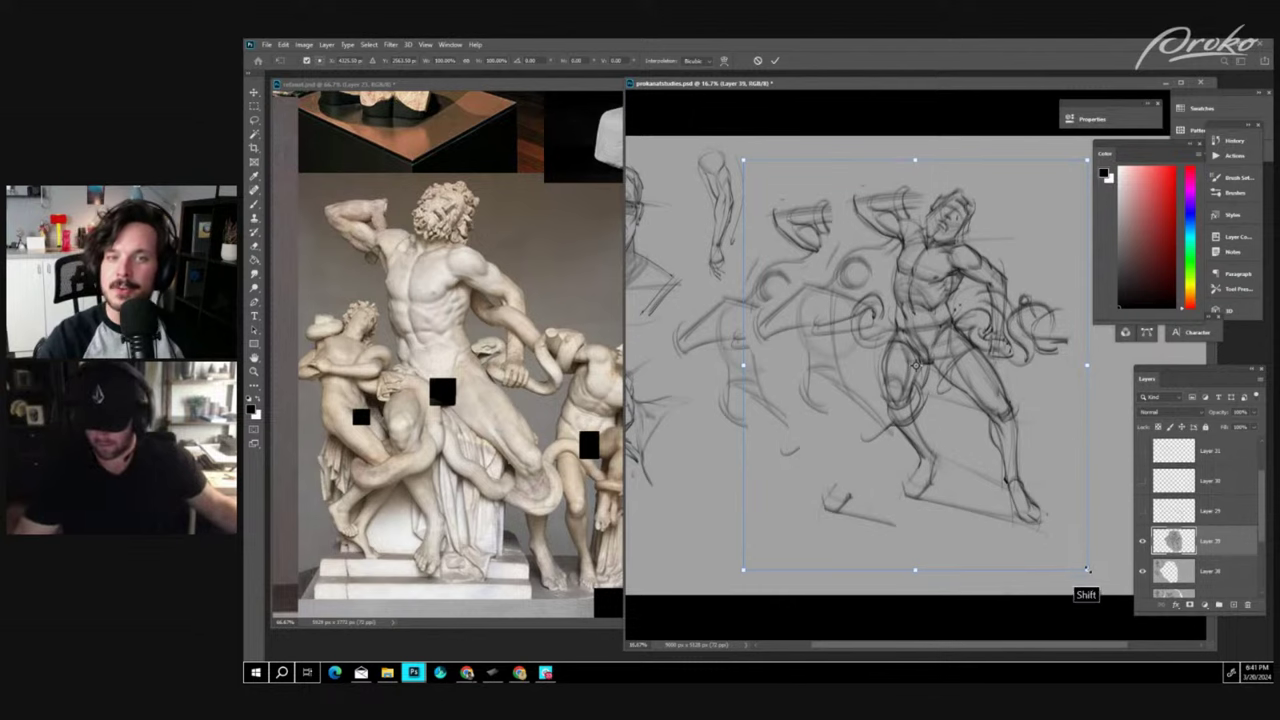
left_click_drag(1087, 570, 971, 432)
left_click_drag(932, 317, 856, 392)
key("Return")
- Lasso the leftover parts of the larger figure, paint them out with sampled canvas grey using a larger brush, and deselect
key("l")
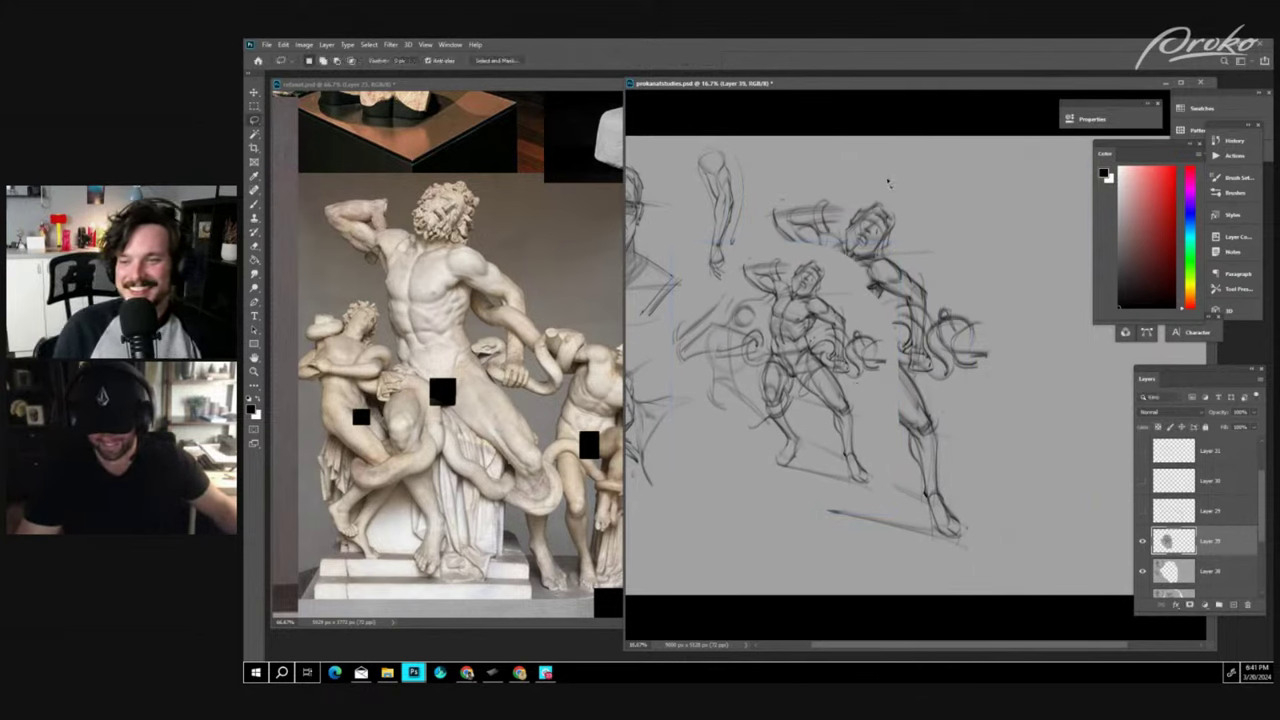
mouse_move(885, 178)
left_mouse_down()
mouse_move(776, 238)
mouse_move(866, 296)
mouse_move(893, 362)
mouse_move(884, 478)
mouse_move(822, 503)
mouse_move(1000, 565)
mouse_move(914, 203)
mouse_move(886, 180)
left_mouse_up()
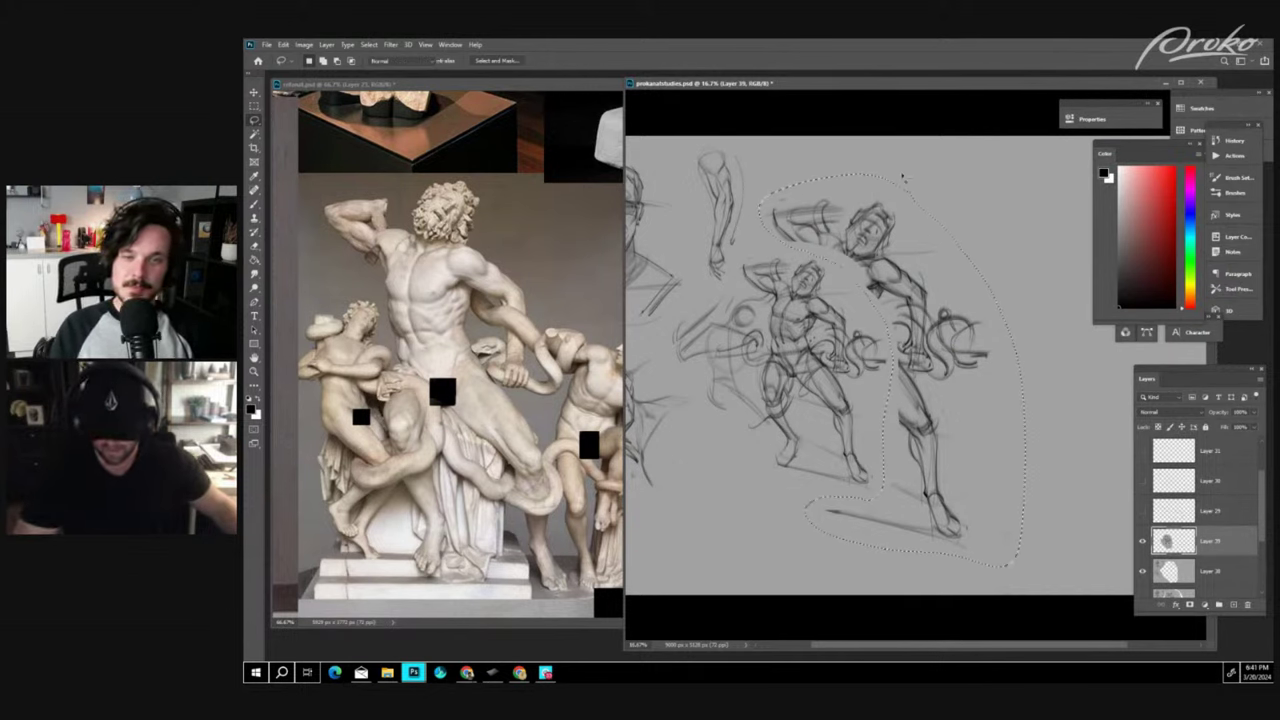
key("b")
mouse_move(775, 230)
left_mouse_down()
mouse_move(902, 228)
mouse_move(802, 220)
mouse_move(898, 250)
mouse_move(823, 245)
mouse_move(941, 280)
mouse_move(881, 272)
mouse_move(880, 302)
mouse_move(985, 350)
mouse_move(890, 283)
mouse_move(994, 382)
mouse_move(883, 335)
mouse_move(981, 390)
mouse_move(883, 367)
mouse_move(934, 367)
mouse_move(908, 428)
mouse_move(938, 443)
mouse_move(928, 470)
mouse_move(948, 553)
mouse_move(883, 507)
mouse_move(904, 528)
mouse_move(800, 522)
mouse_move(873, 475)
left_mouse_up()
key("ctrl+z")
left_click(767, 256, "alt")
key("bracketright")
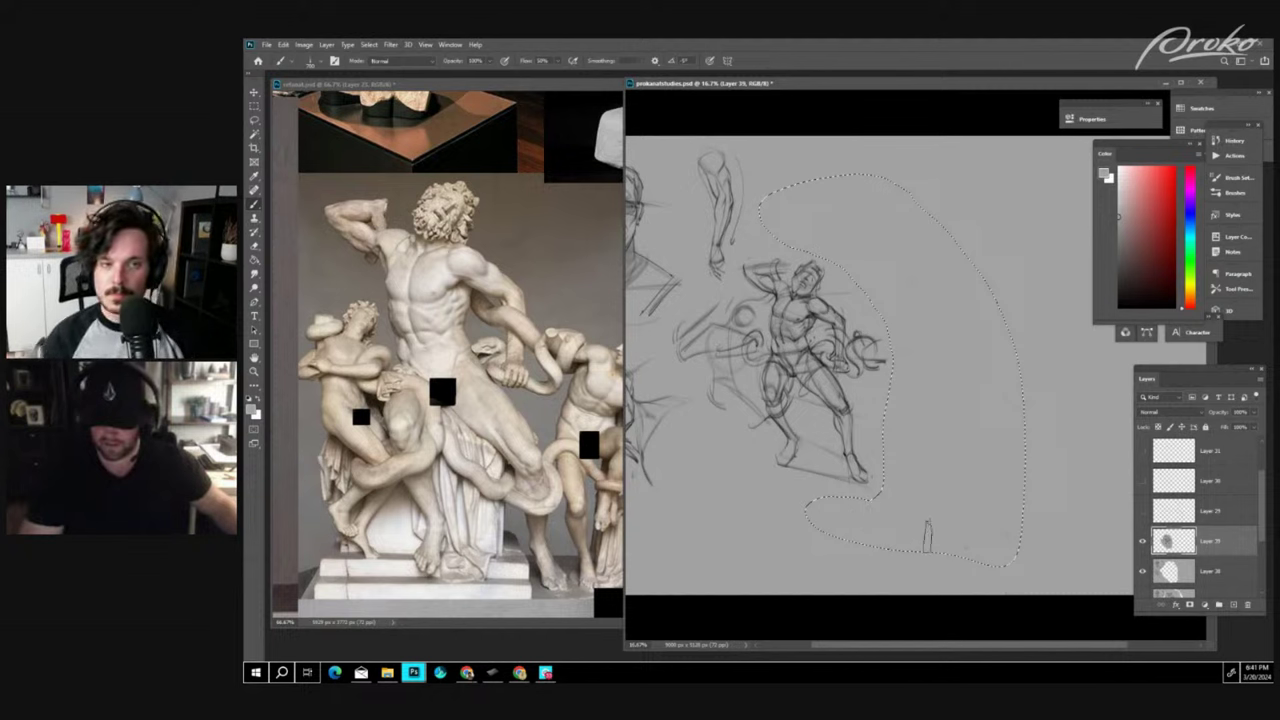
key("ctrl+d")
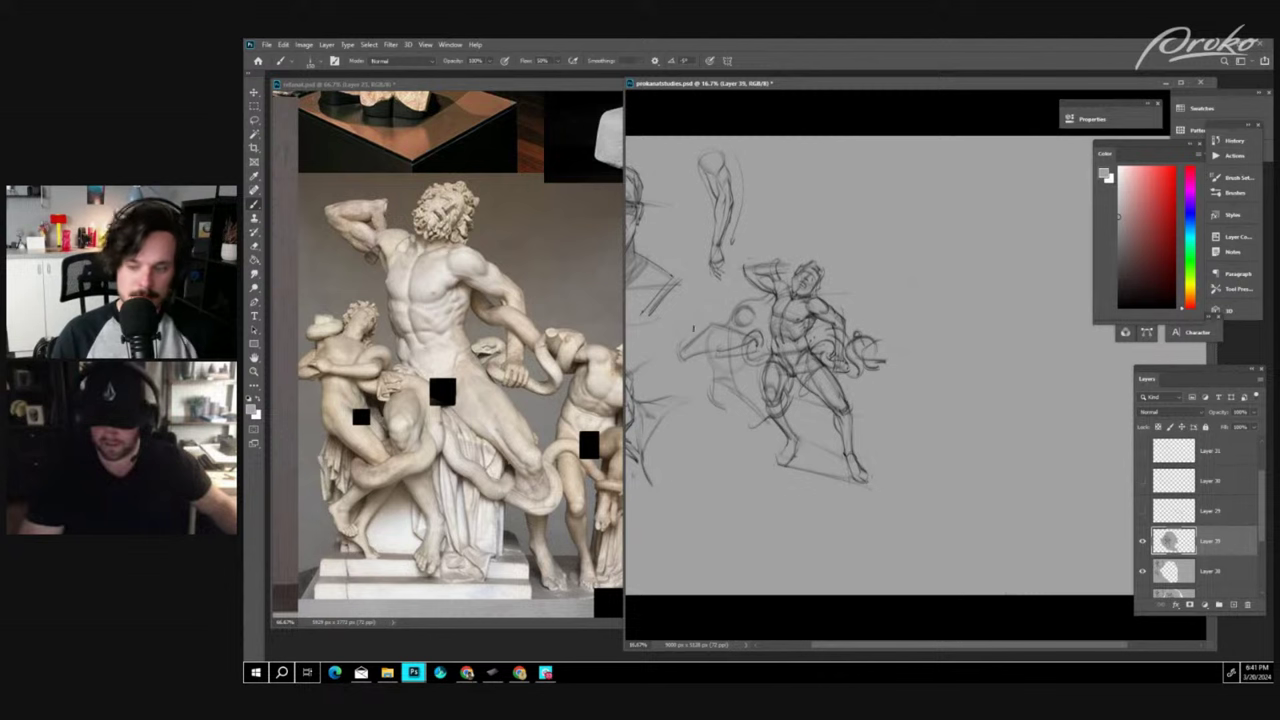
- Check the reduced figure by hiding and showing its layer, and add a new layer above it
key("ctrl+plus")
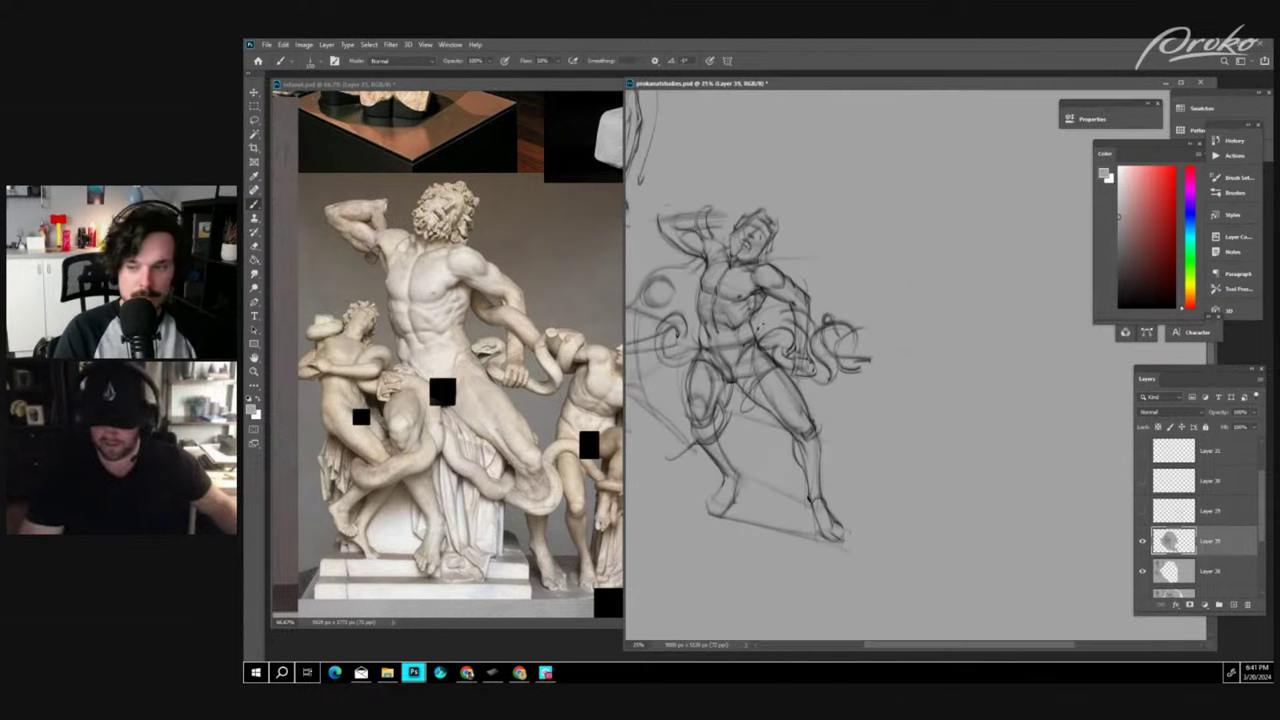
key("ctrl+minus")
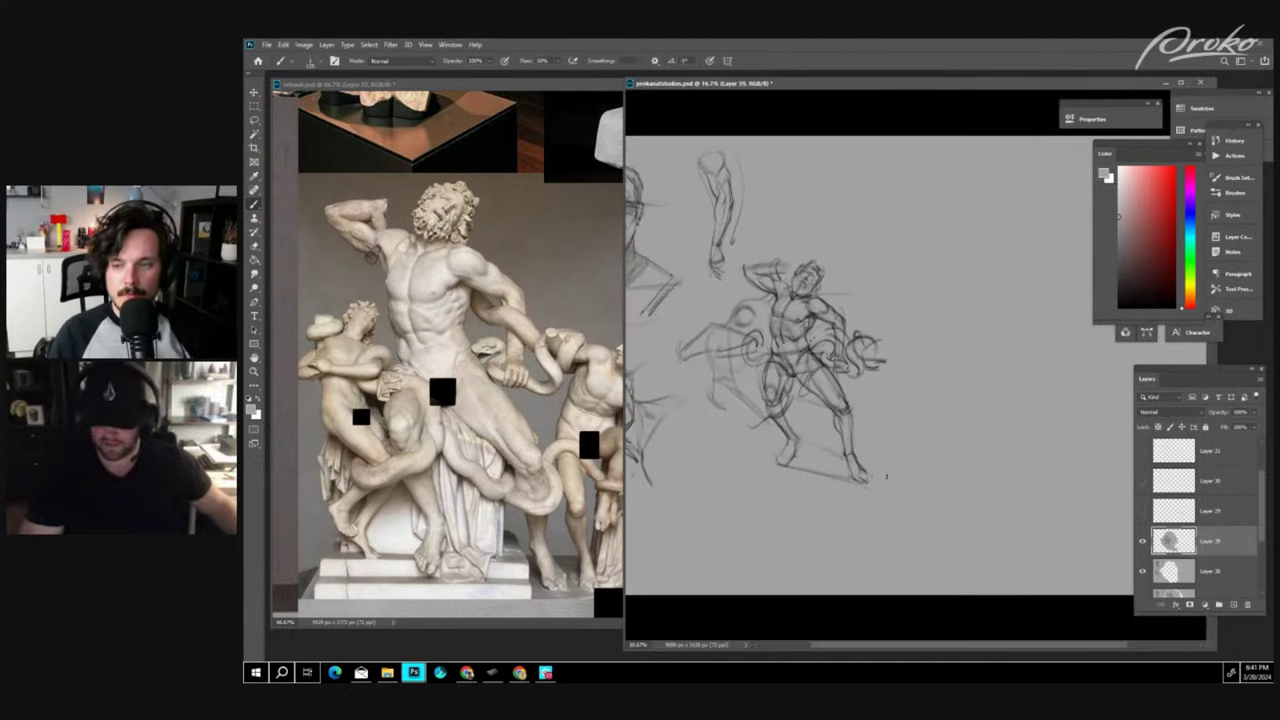
left_click(1143, 542)
left_click(1143, 542)
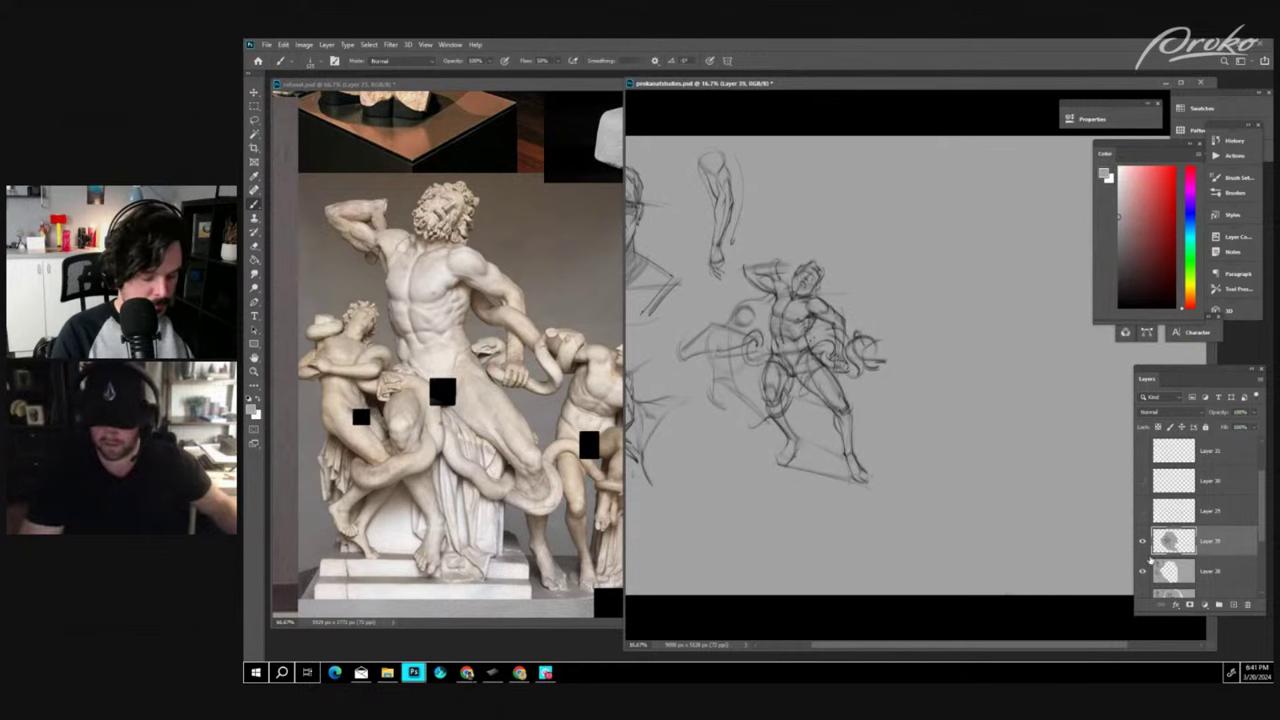
scroll(815, 451, "left", 3)
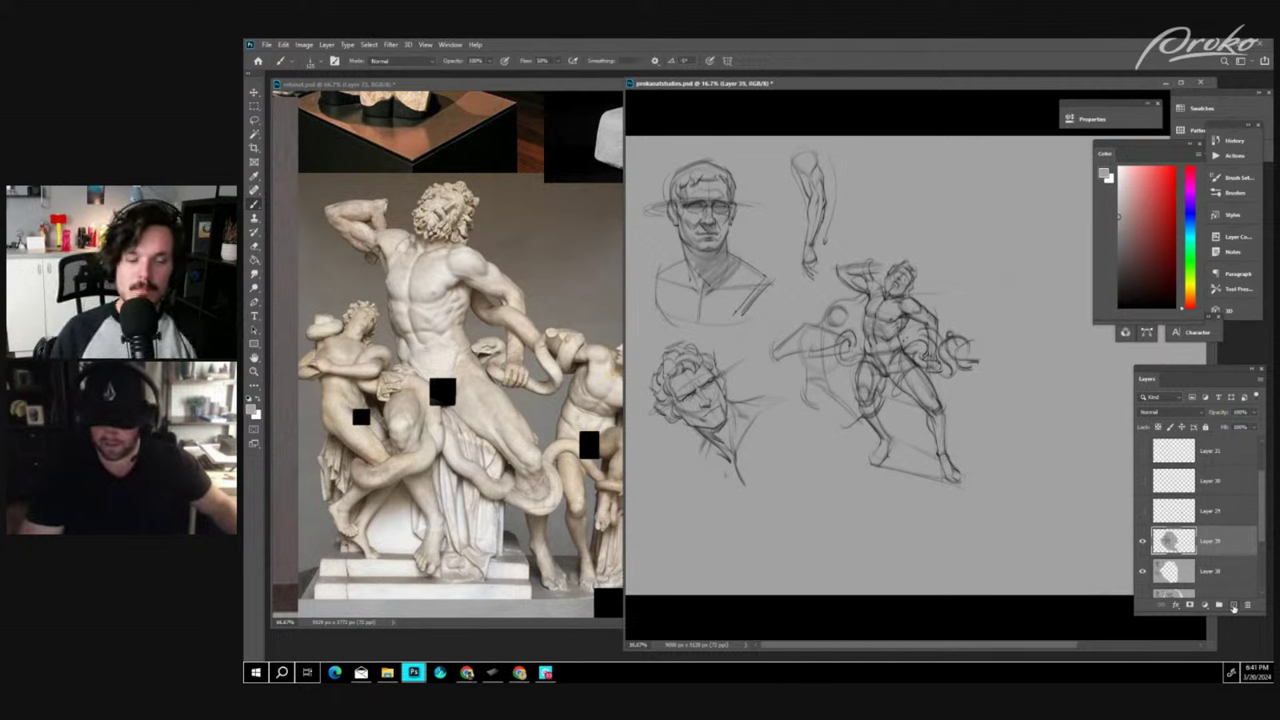
left_click(1234, 607)
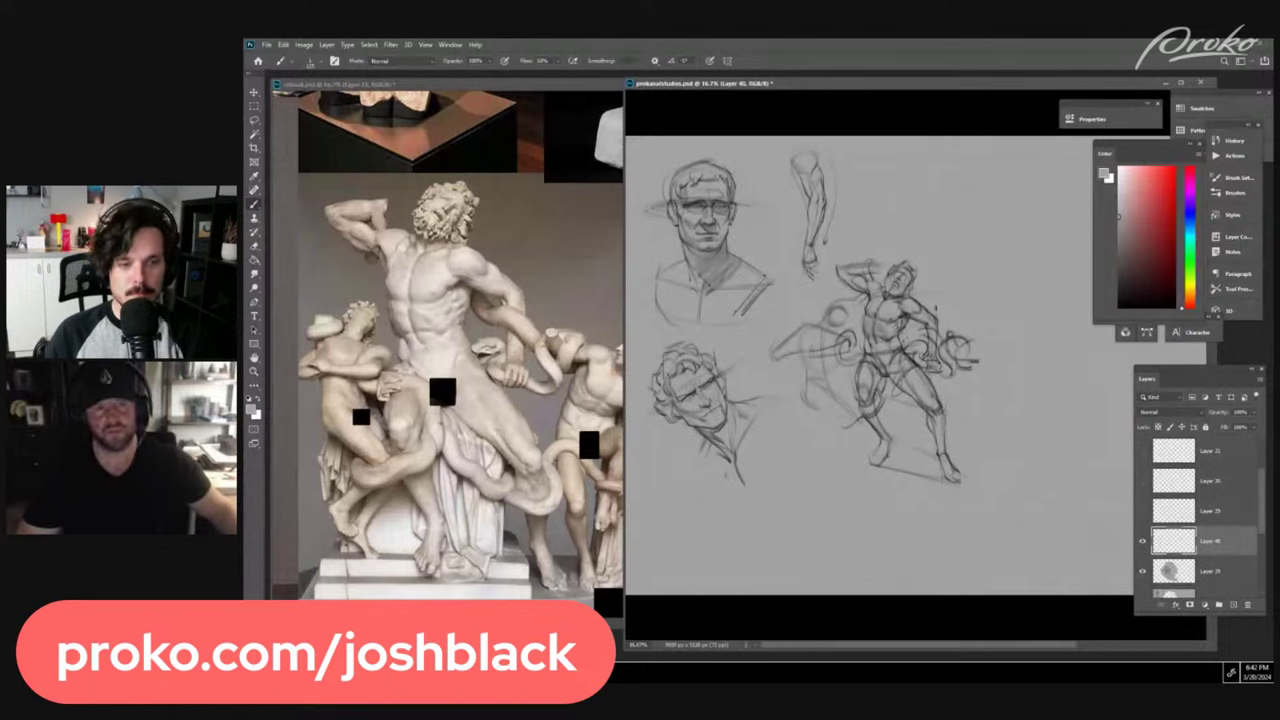
- Add another layer, lasso the loose construction shapes beside the bent leg, paint them out with grey and deselect
key("ctrl+plus")
key("ctrl+shift+alt+n")
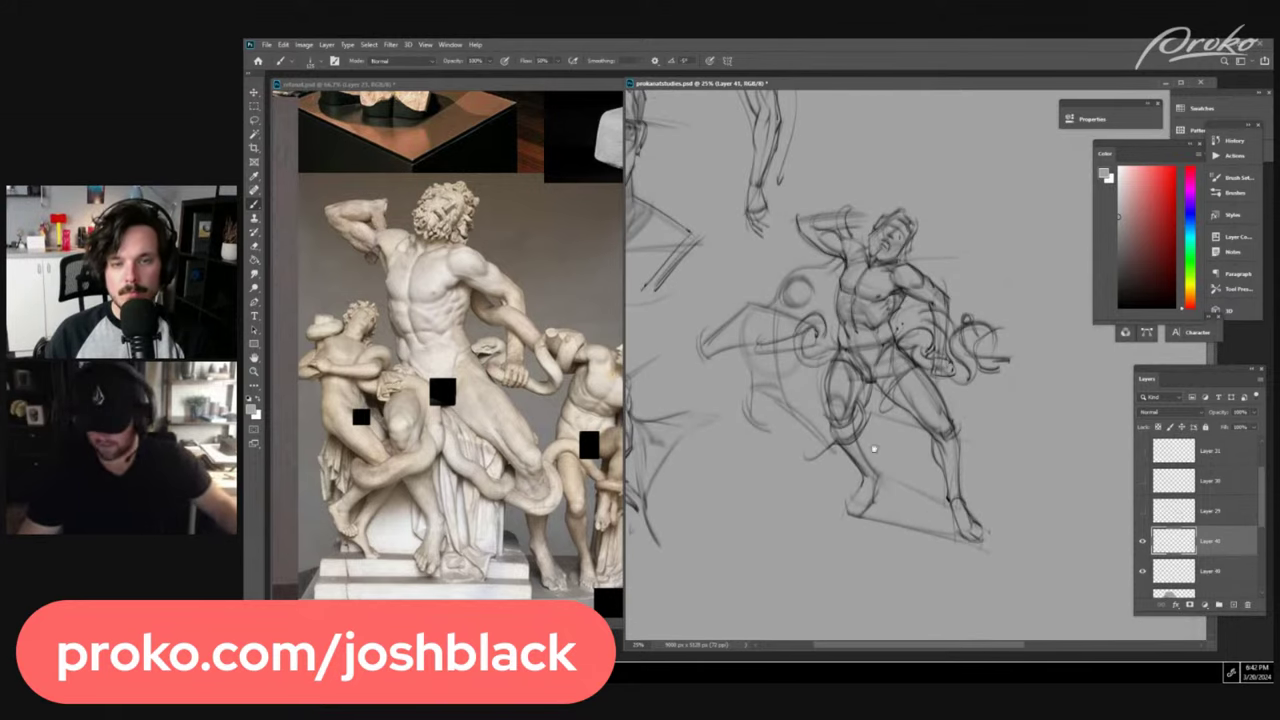
left_click_drag(812, 502, 852, 499)
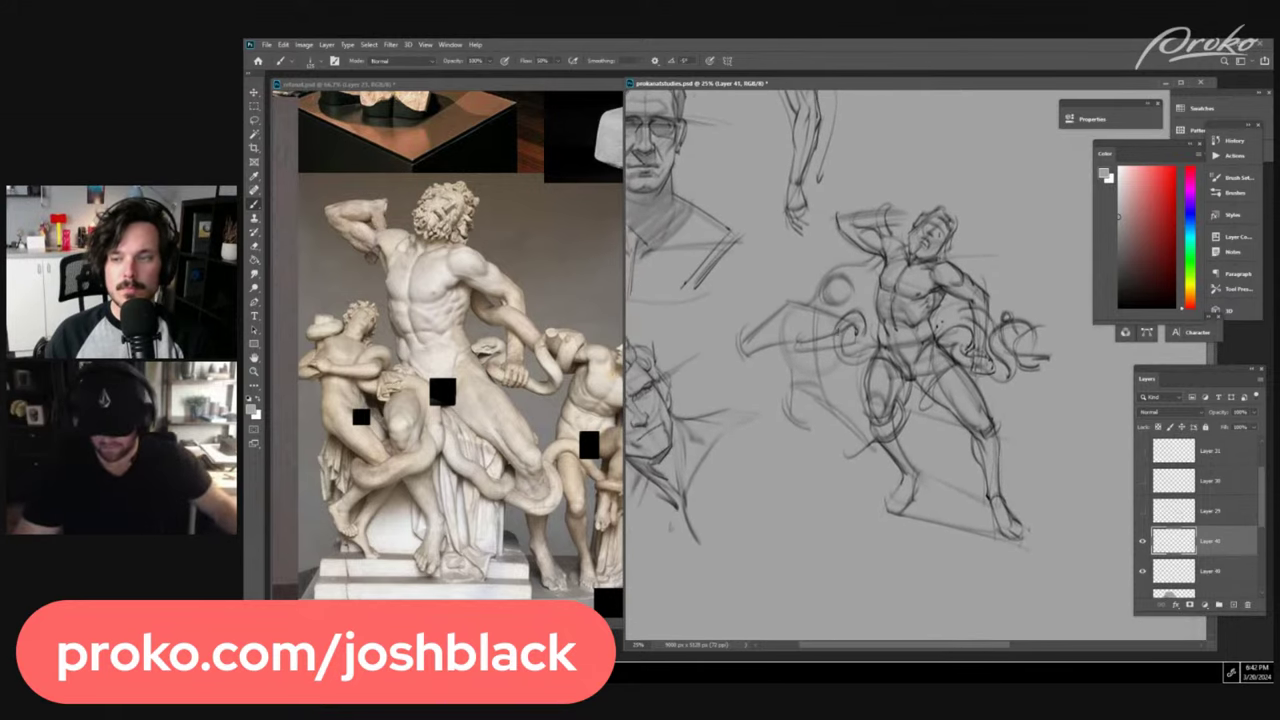
key("l")
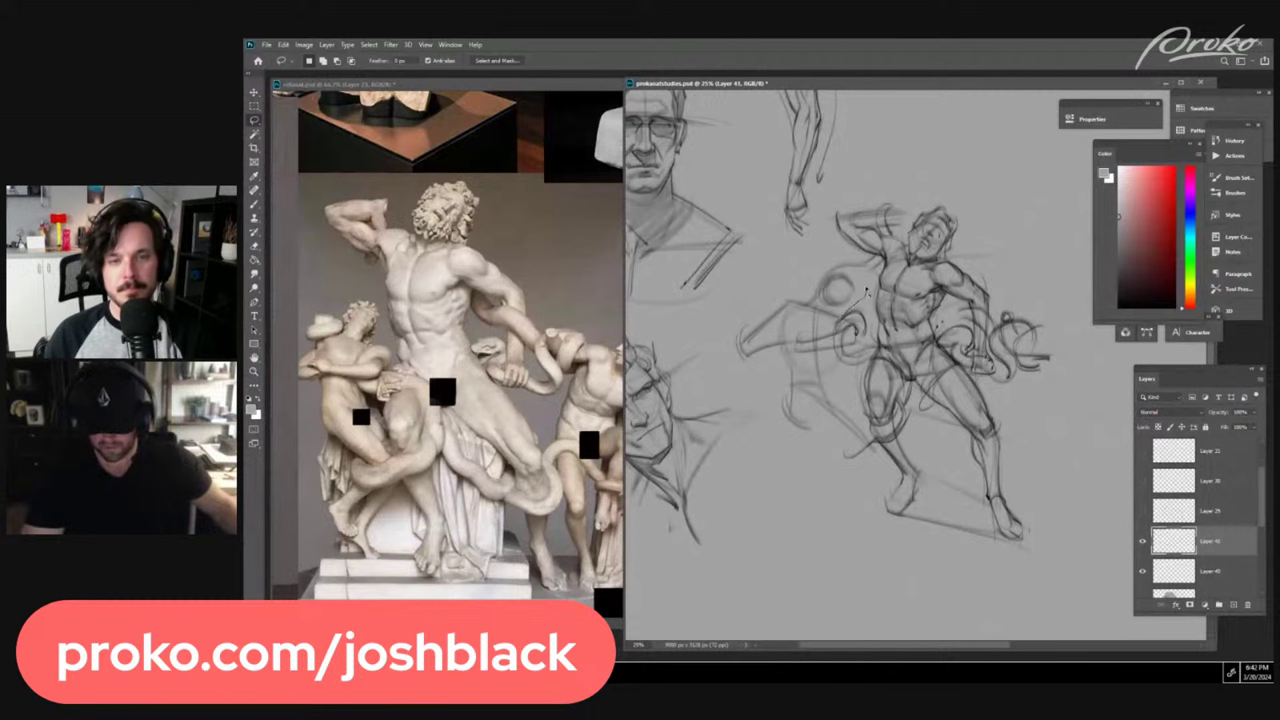
mouse_move(793, 295)
left_mouse_down()
mouse_move(763, 392)
mouse_move(794, 450)
mouse_move(854, 482)
mouse_move(854, 448)
mouse_move(871, 450)
mouse_move(839, 356)
left_mouse_up()
key("b")
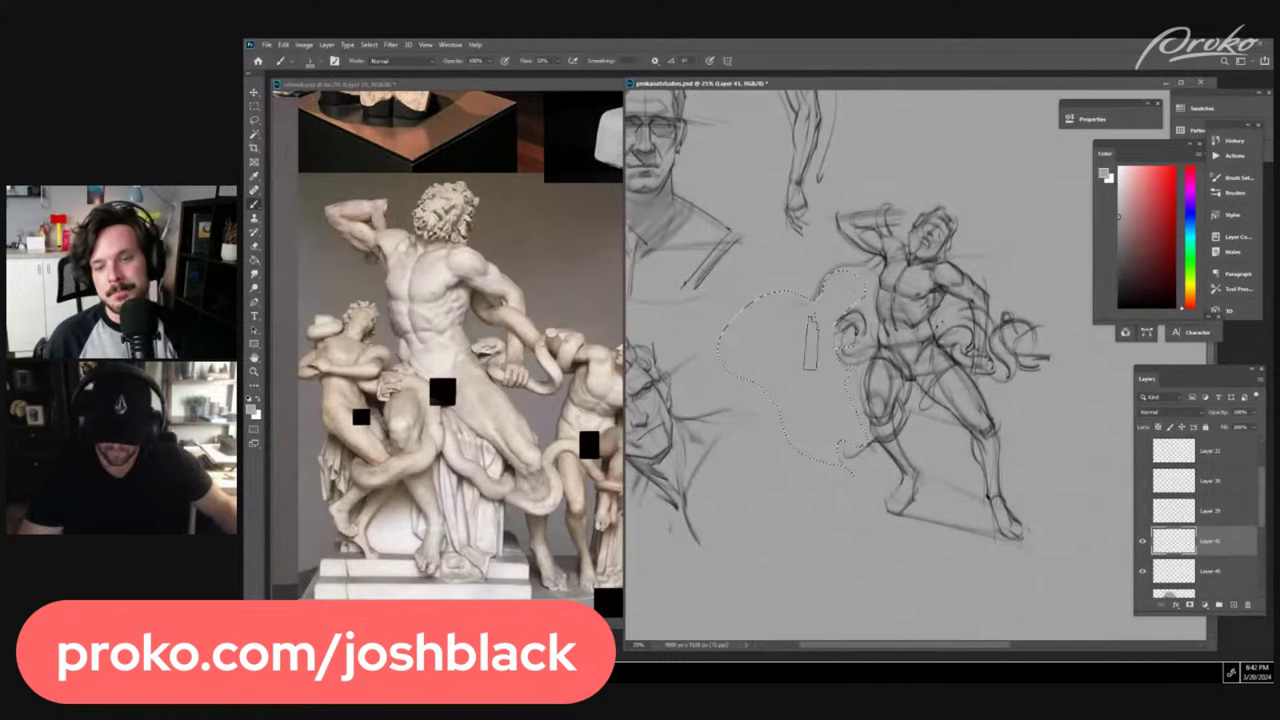
key("ctrl+minus")
key("ctrl+d")
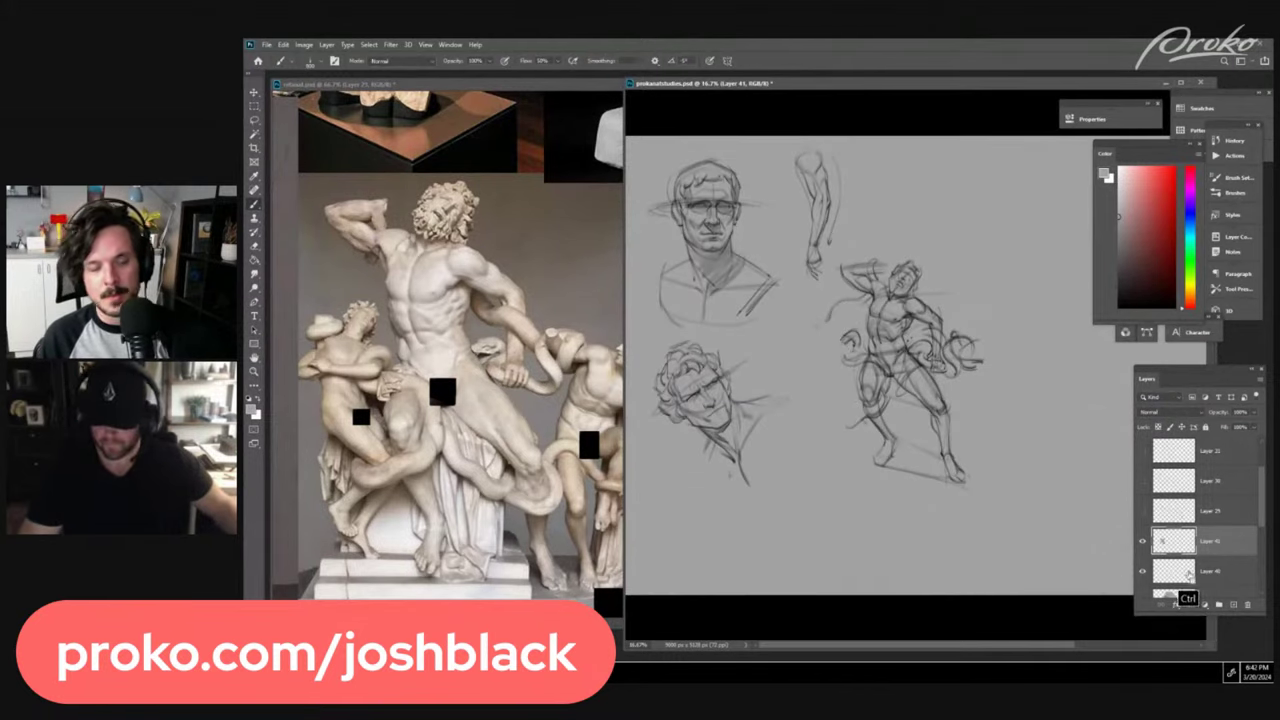
- Merge the cleanup layers down into the figure layer, scale the merged layer to about 75% and place the figure below the arm study
key("ctrl+e")
key("ctrl+e")
key("ctrl+t")
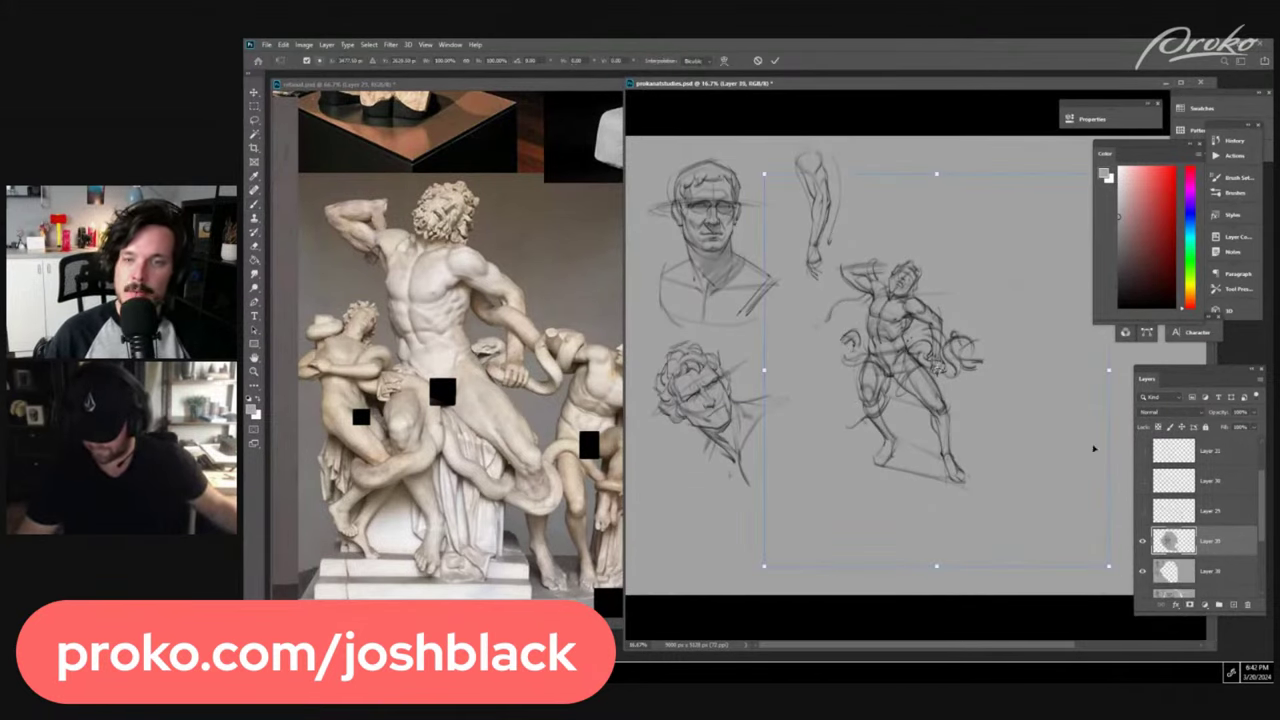
left_click_drag(1108, 566, 1022, 467)
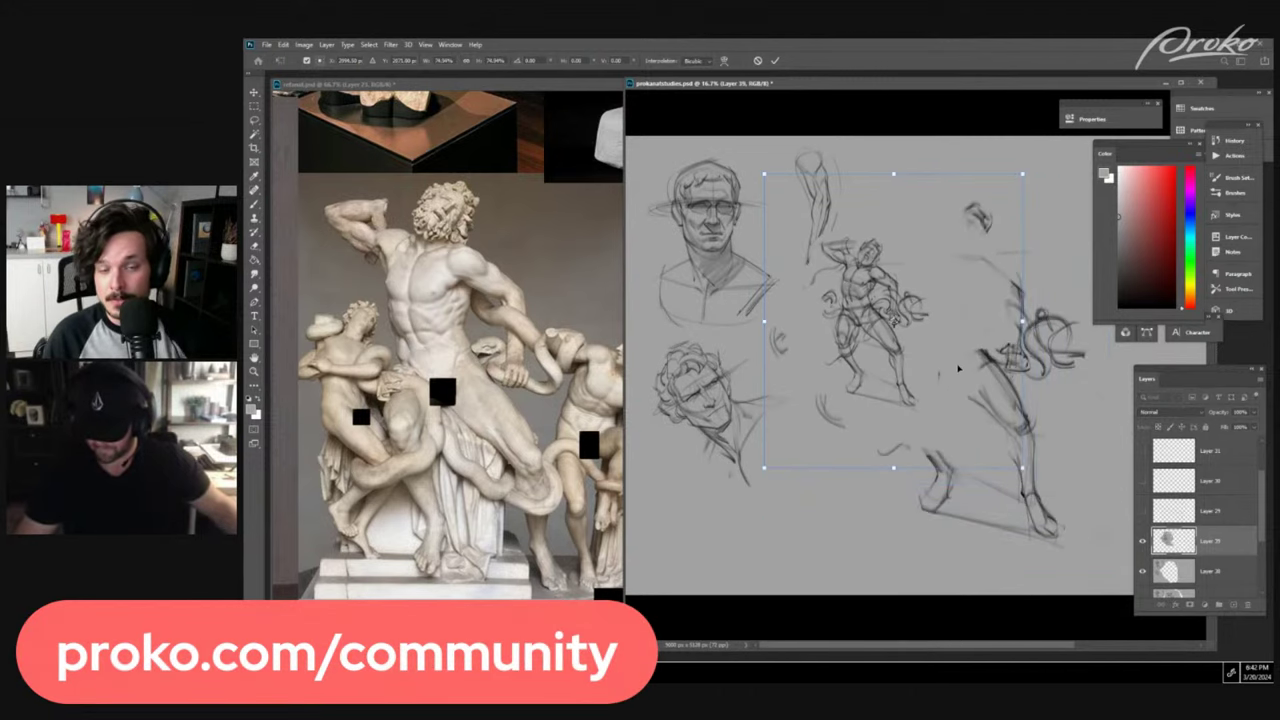
mouse_move(958, 370)
left_mouse_down()
mouse_move(932, 432)
mouse_move(920, 414)
left_mouse_up()
key("Return")
- Lasso the exposed remains of the larger figure beside the reduced one and paint them out with canvas grey
key("l")
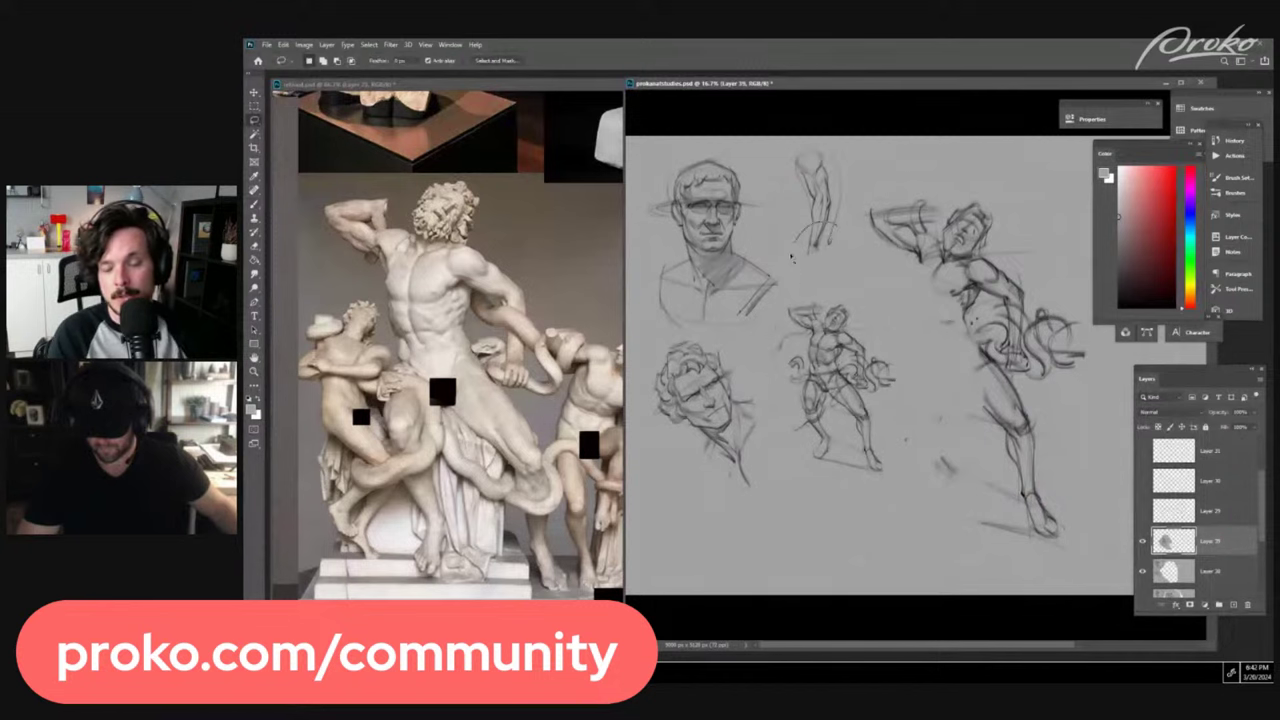
left_click_drag(791, 257, 836, 246)
mouse_move(1005, 203)
left_mouse_down()
mouse_move(973, 175)
mouse_move(912, 317)
mouse_move(904, 415)
mouse_move(1002, 566)
mouse_move(1110, 312)
mouse_move(1090, 262)
left_mouse_up()
key("b")
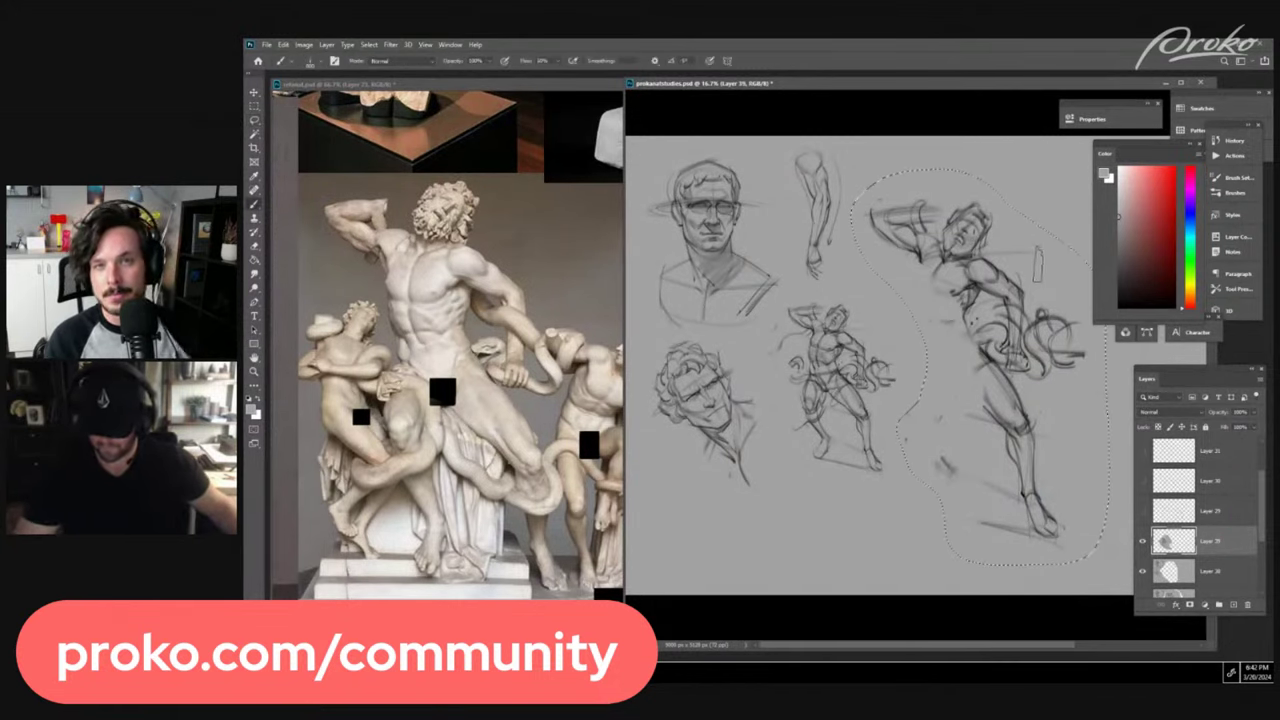
key("ctrl+minus")
mouse_move(820, 262)
left_mouse_down()
mouse_move(880, 261)
mouse_move(860, 278)
mouse_move(880, 308)
mouse_move(860, 314)
mouse_move(940, 341)
mouse_move(900, 388)
mouse_move(940, 488)
left_mouse_up()
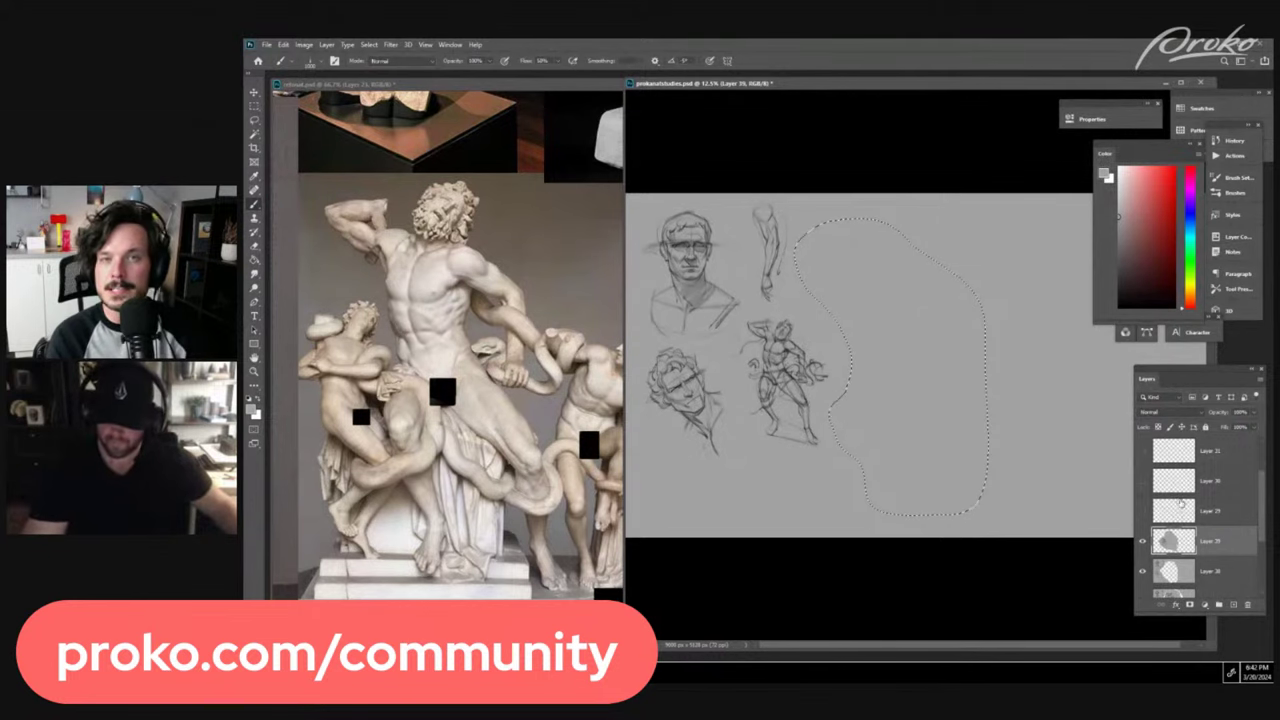
- Add a new layer above the cleaned-up artwork and deselect the lassoed area
left_click(1234, 605)
key("ctrl+d")
key("ctrl+plus")
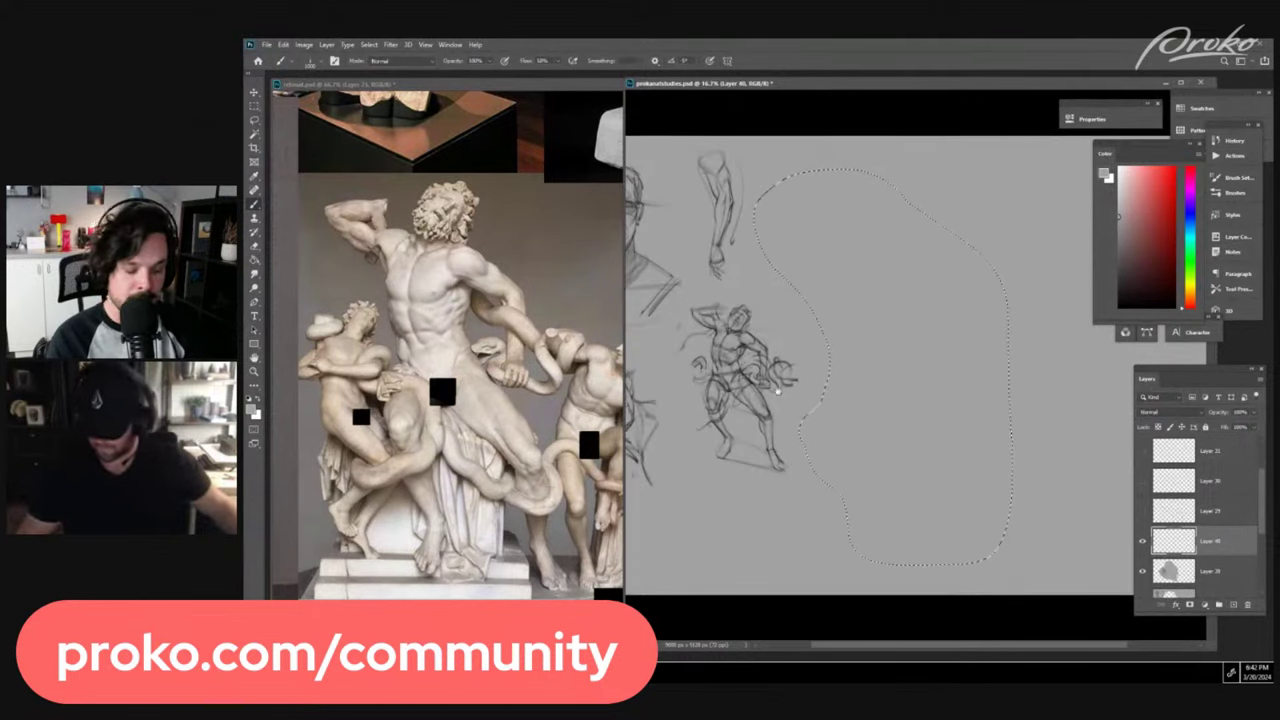
left_click_drag(868, 433, 967, 433)
key("ctrl+plus")
left_click_drag(883, 446, 990, 500)
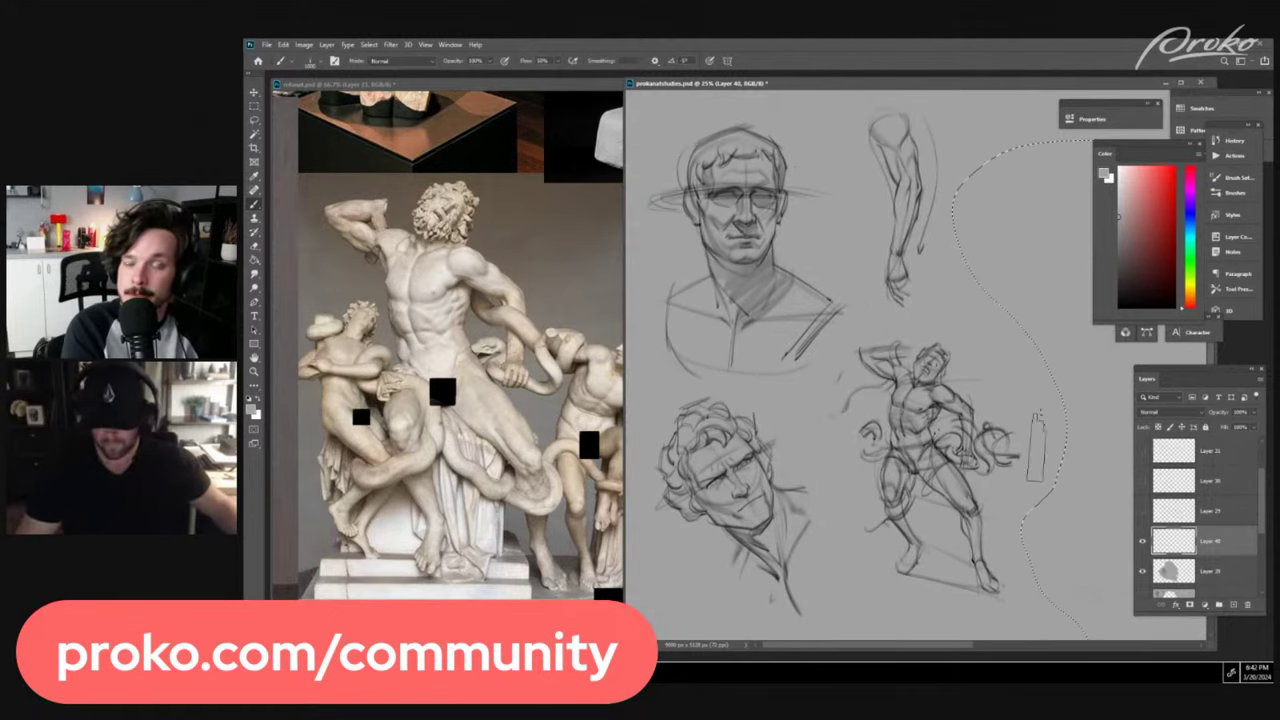
key("ctrl+d")
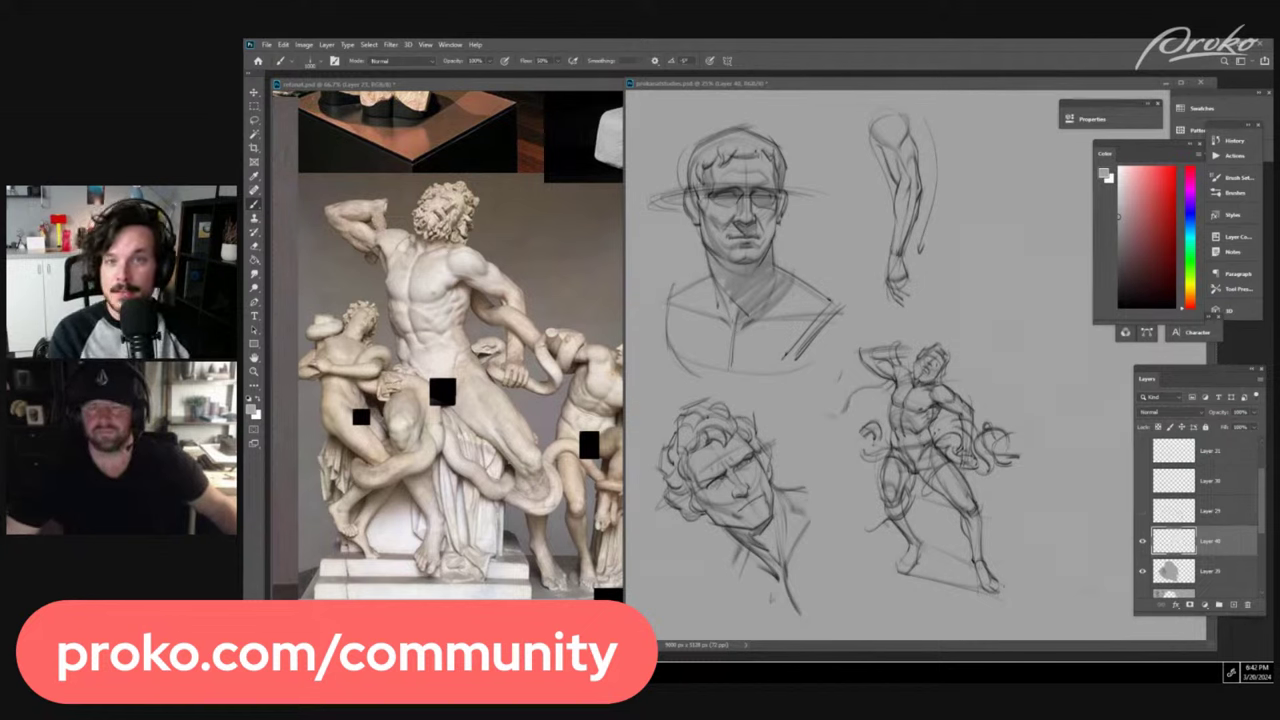
- Add another layer for the next study and reset the brush colours to default black and white
left_click(1234, 606)
scroll(835, 370, "right", 6)
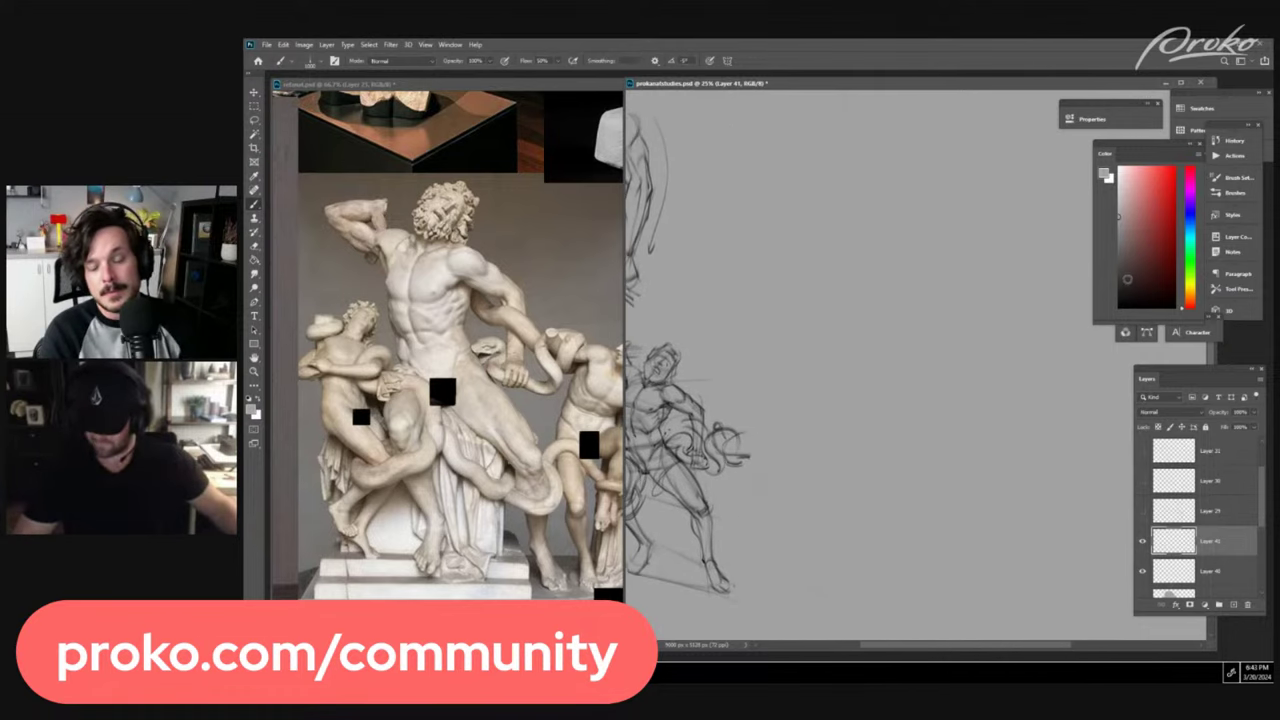
key("d")
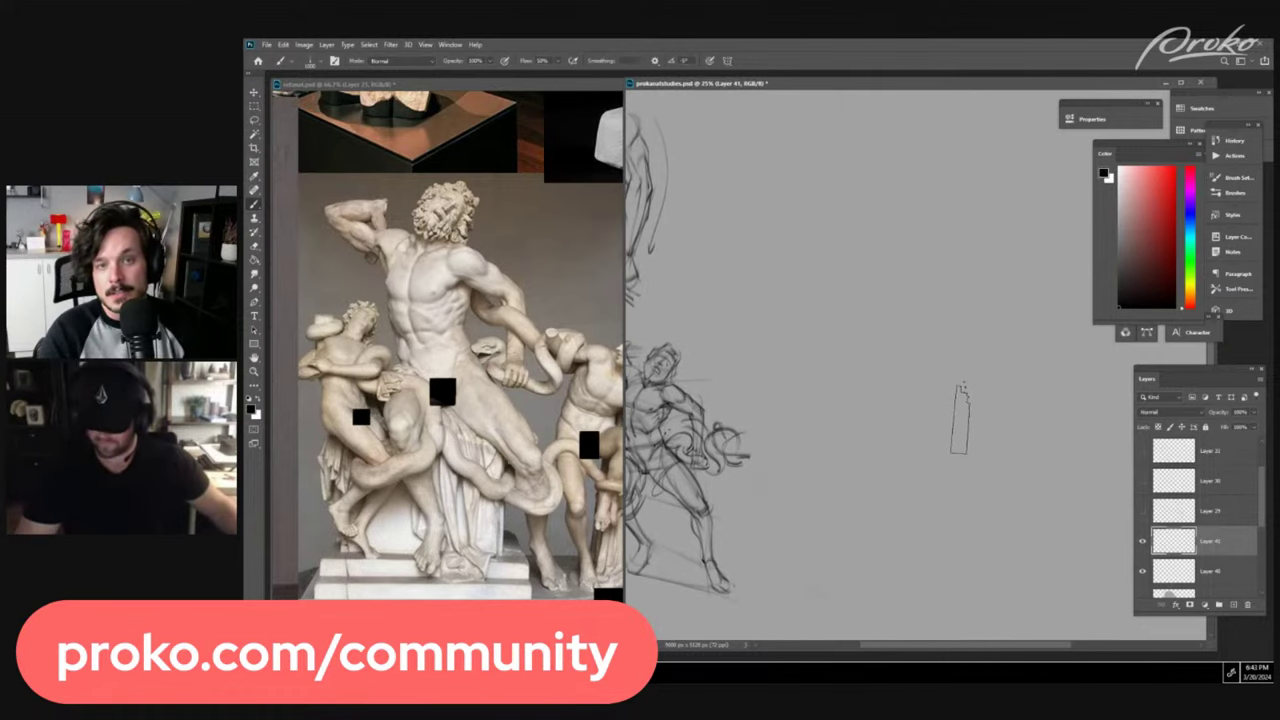
- Bring up the reference sheet and frame the block of four sculpted eyes at 66.7% zoom
left_click(530, 269)
key("ctrl+minus")
key("ctrl+minus")
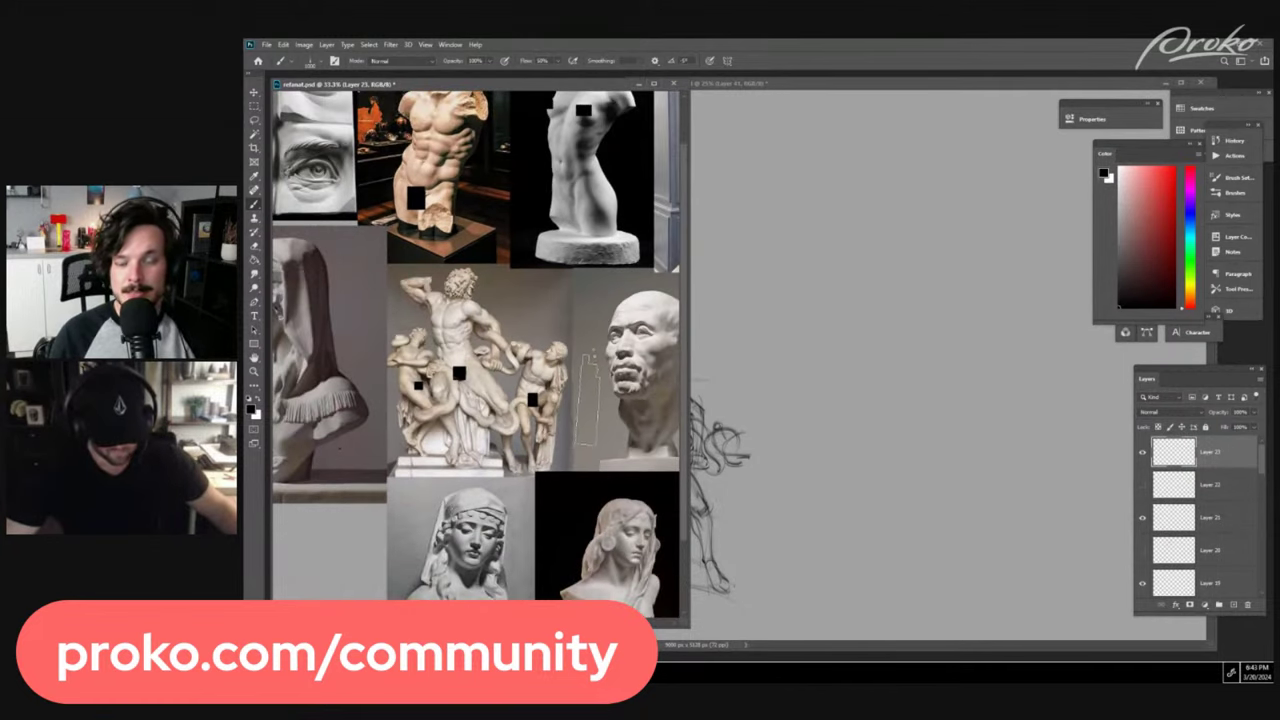
left_click_drag(381, 418, 581, 363)
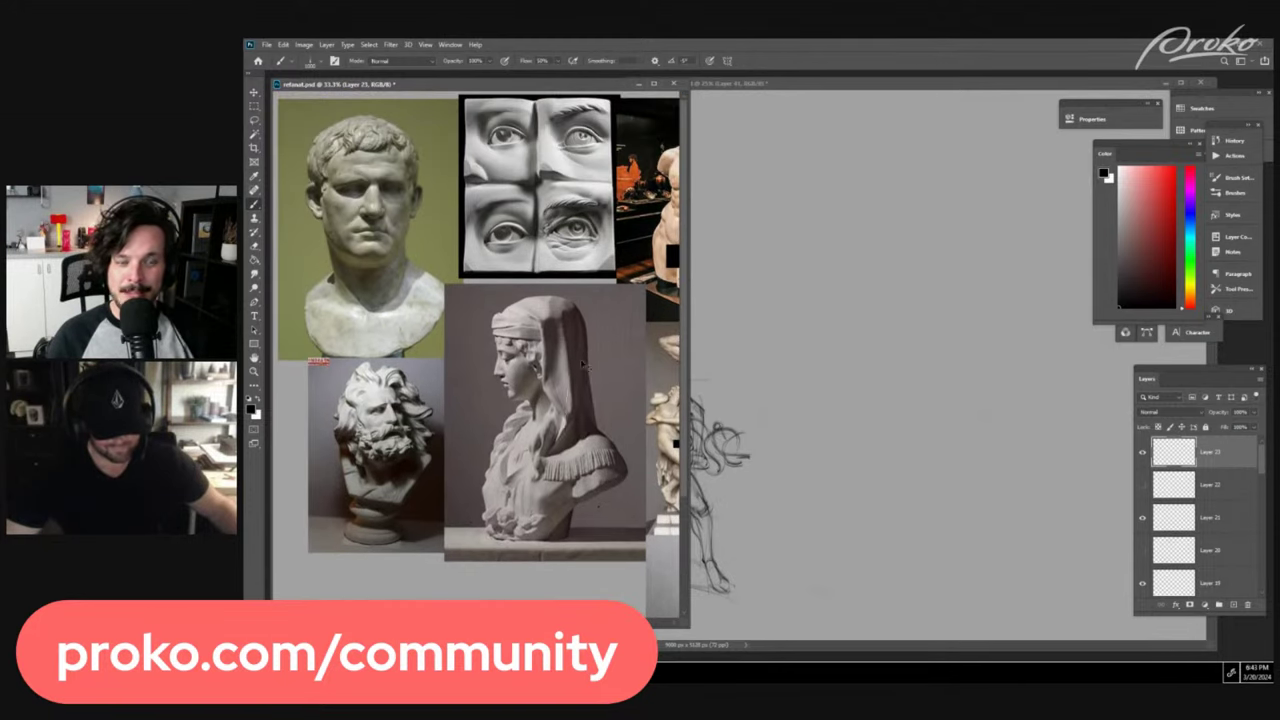
key("ctrl+plus")
key("ctrl+plus")
mouse_move(603, 120)
left_mouse_down()
mouse_move(571, 371)
mouse_move(490, 379)
left_mouse_up()
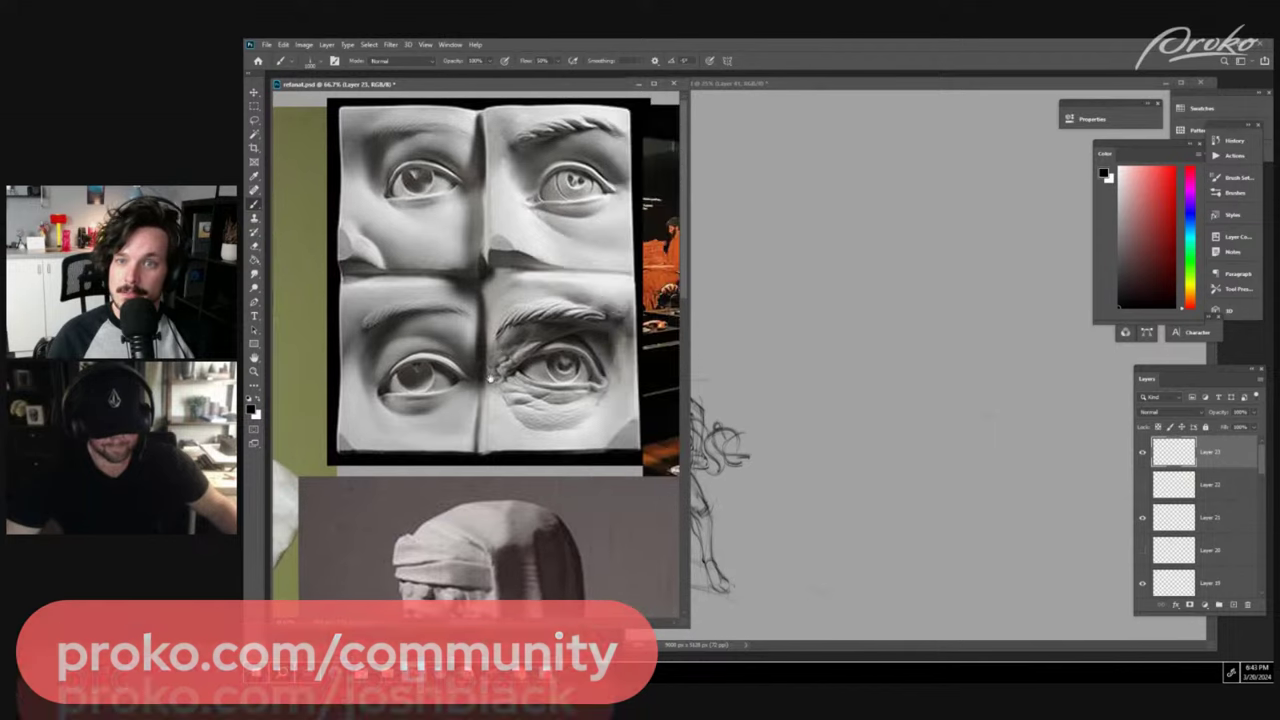
- Return to the studies document and add a new layer at the top of the layer stack for an eye study
left_click(697, 175)
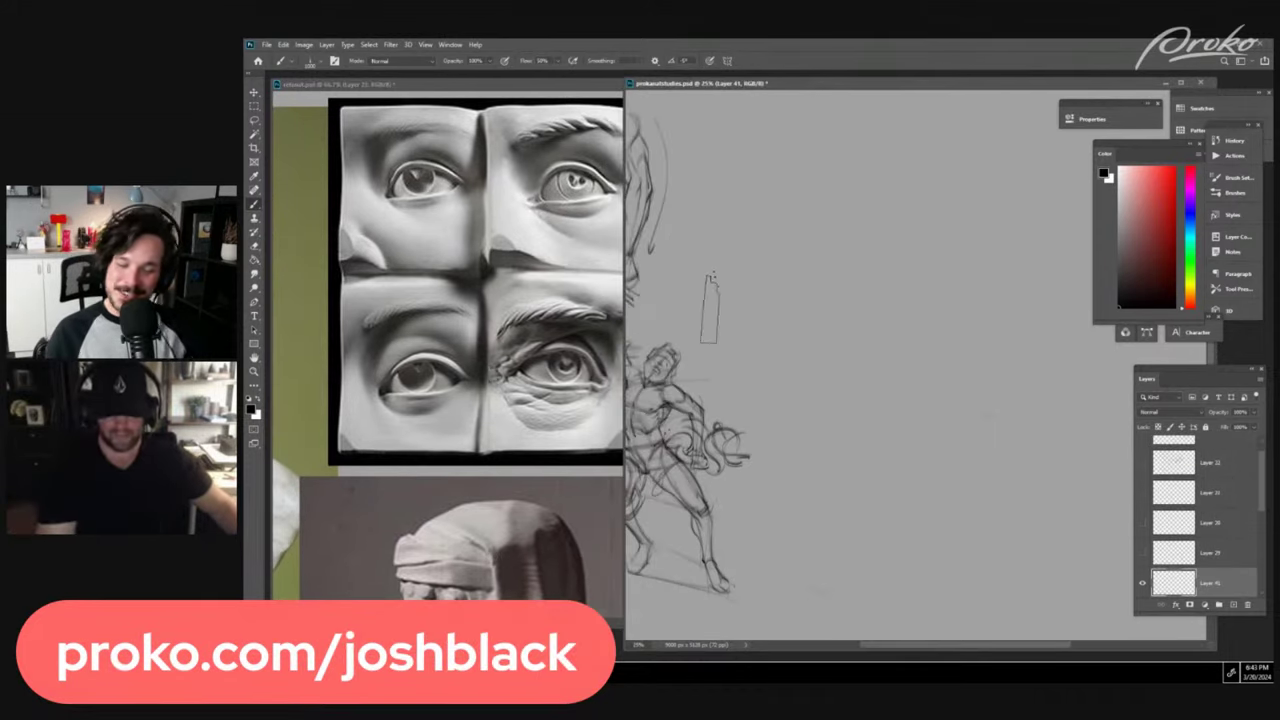
scroll(1246, 452, "up", 1)
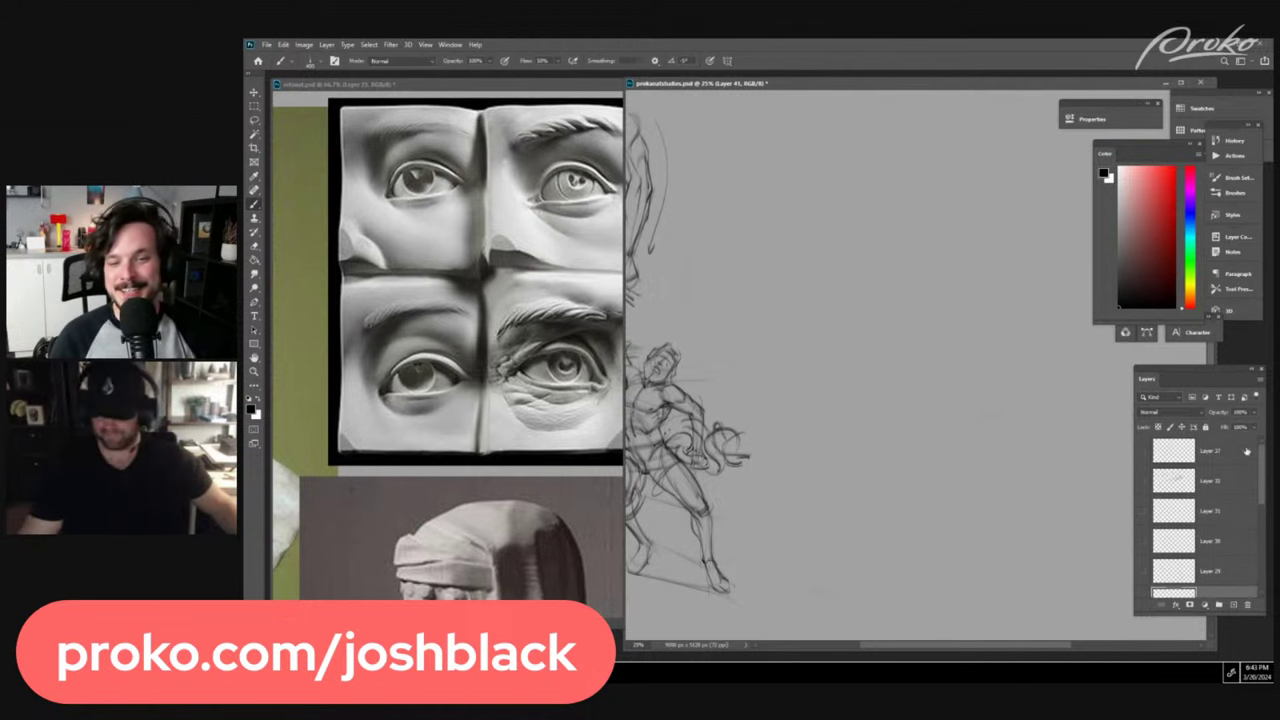
scroll(1246, 452, "up", 2)
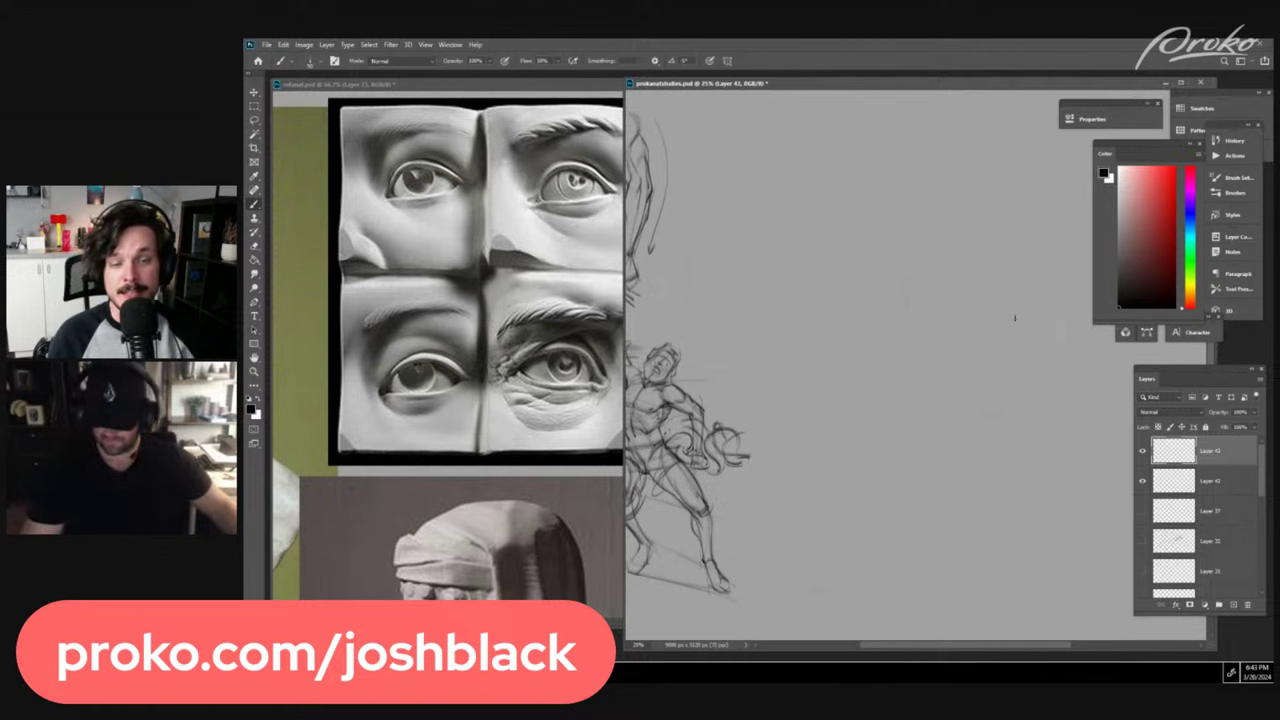
left_click_drag(948, 363, 874, 406)
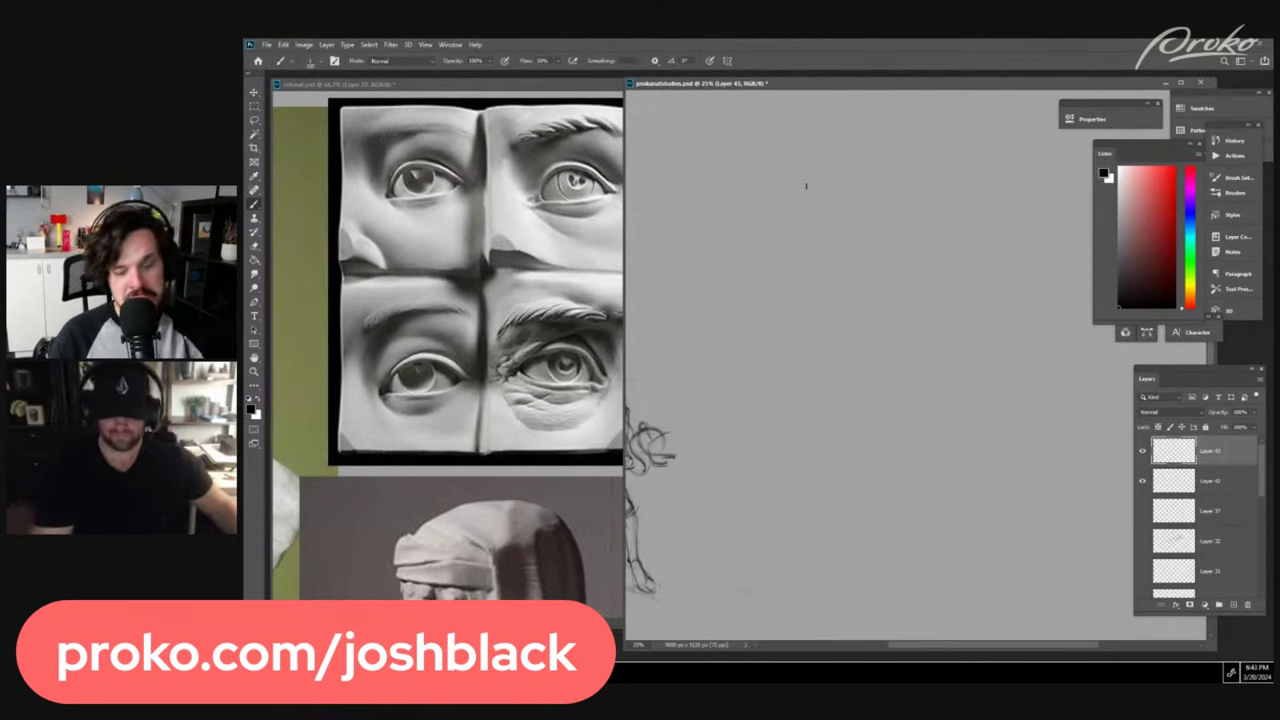
- Sketch the angular plane beside the nose bridge and the arched brow line in the blank space beside the figure
mouse_move(806, 185)
left_mouse_down()
mouse_move(783, 250)
mouse_move(753, 186)
mouse_move(780, 250)
left_mouse_up()
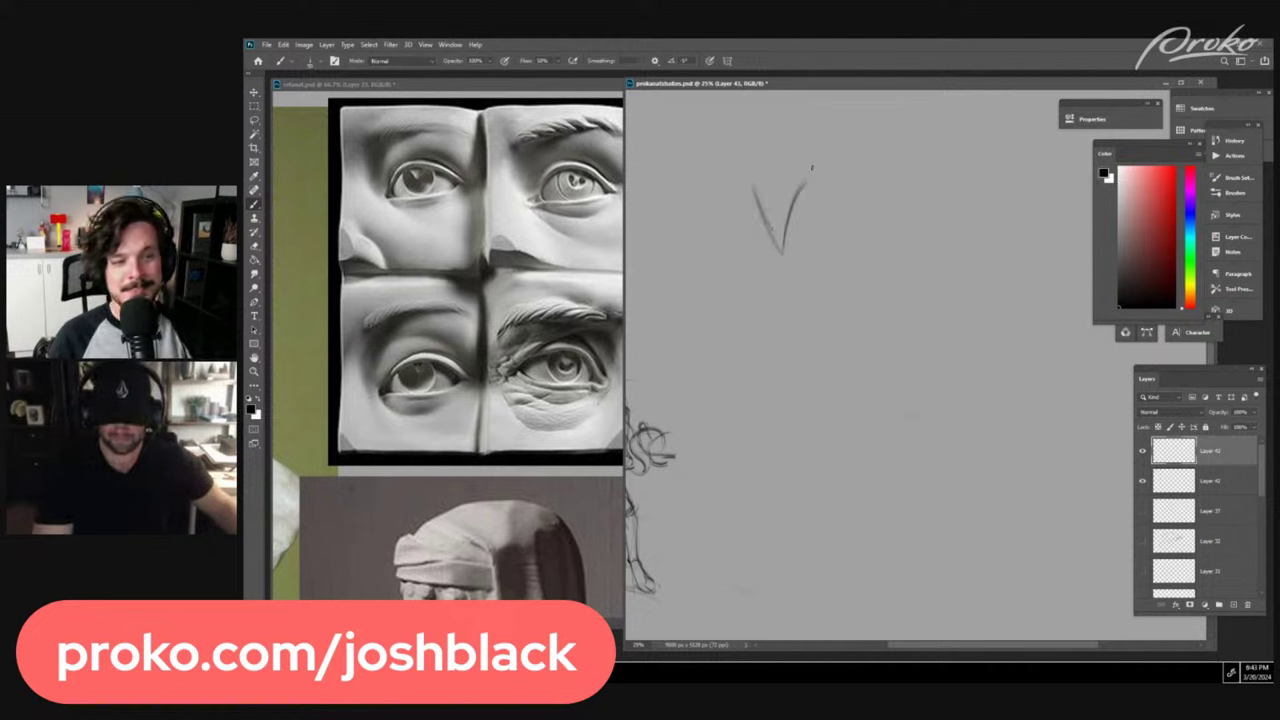
left_click_drag(805, 168, 920, 153)
left_click_drag(755, 183, 905, 157)
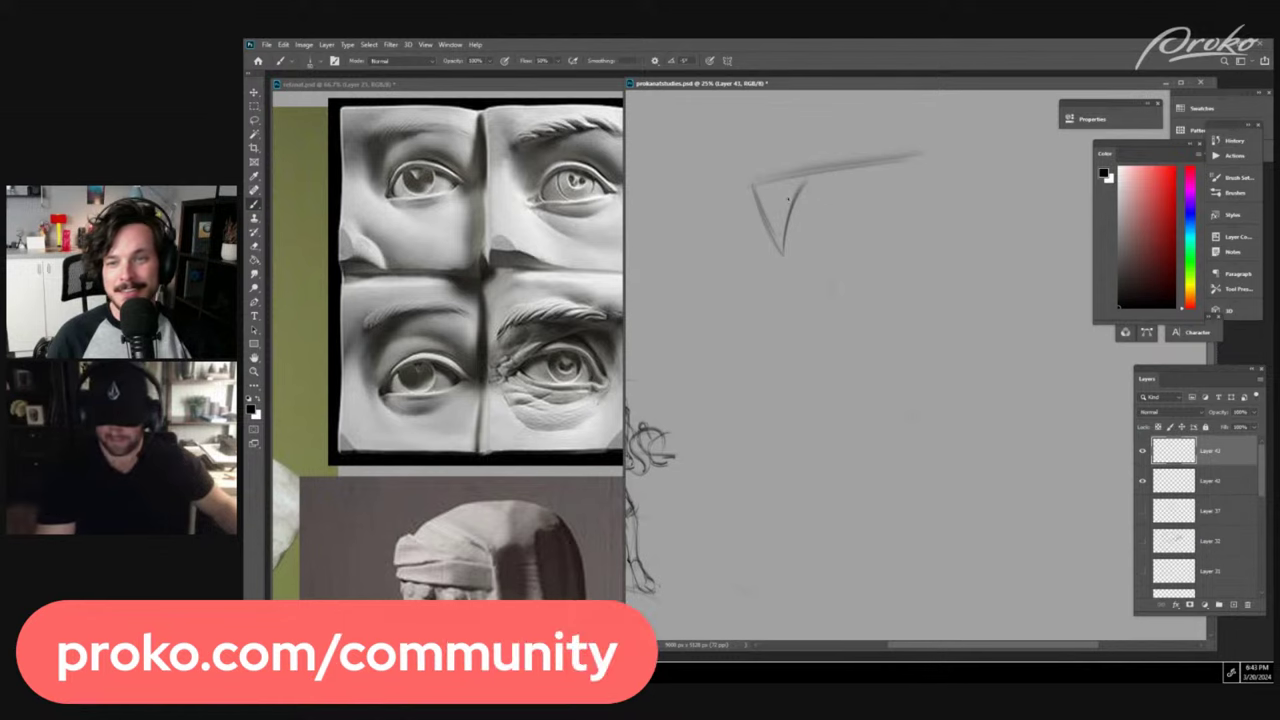
left_click_drag(788, 200, 884, 158)
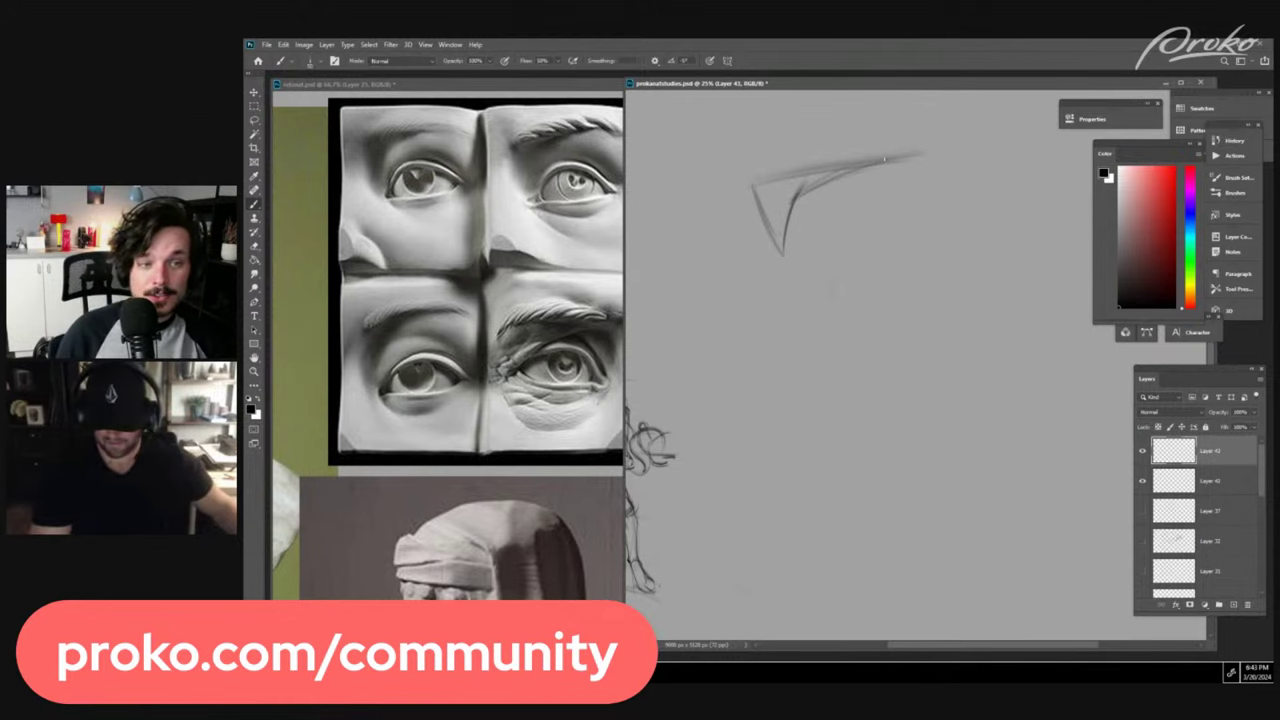
left_click_drag(886, 161, 948, 180)
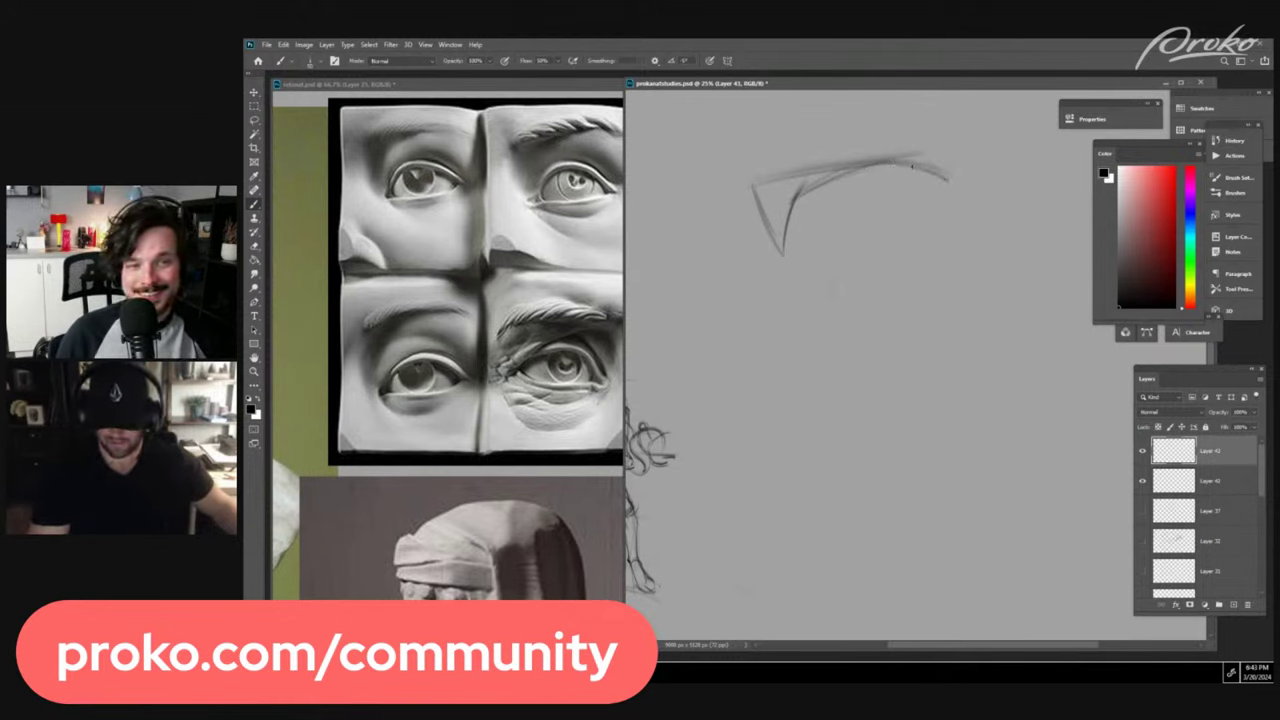
left_click_drag(868, 163, 949, 185)
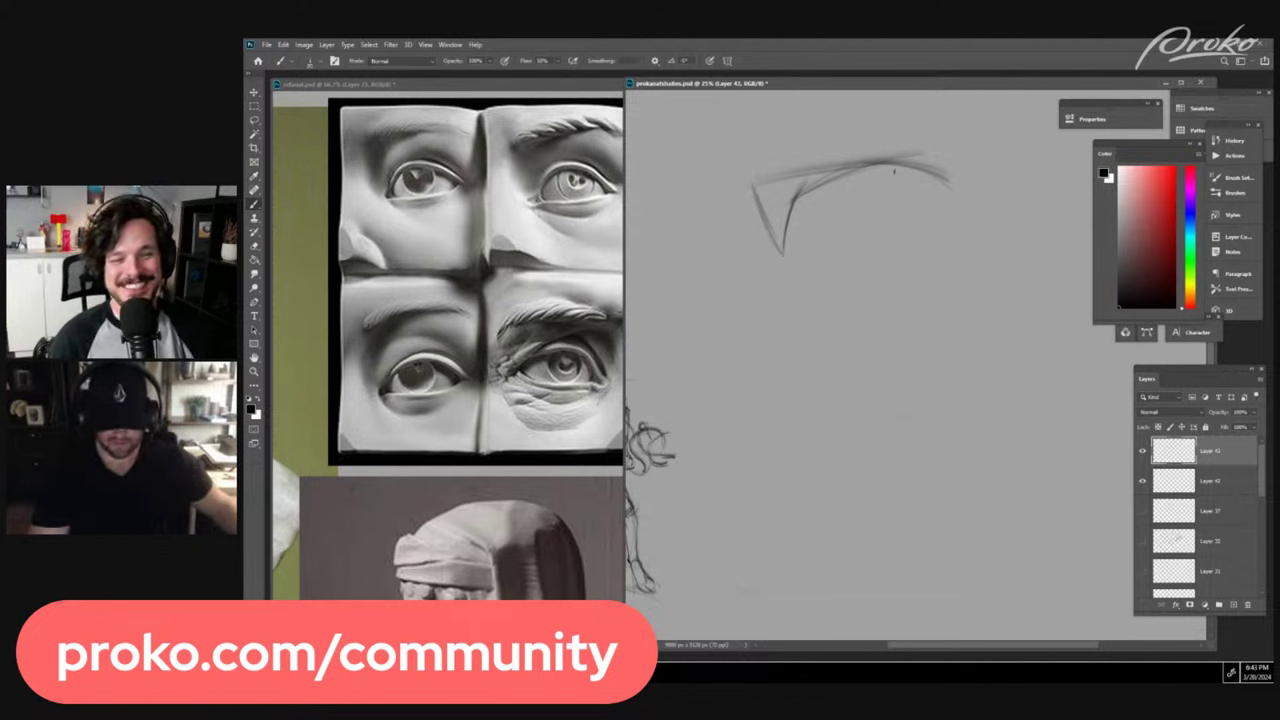
- Draw the outer socket edge, the upper eyelid arch and the lower lid line beneath the brow
mouse_move(848, 200)
left_mouse_down()
mouse_move(920, 226)
mouse_move(959, 193)
left_mouse_up()
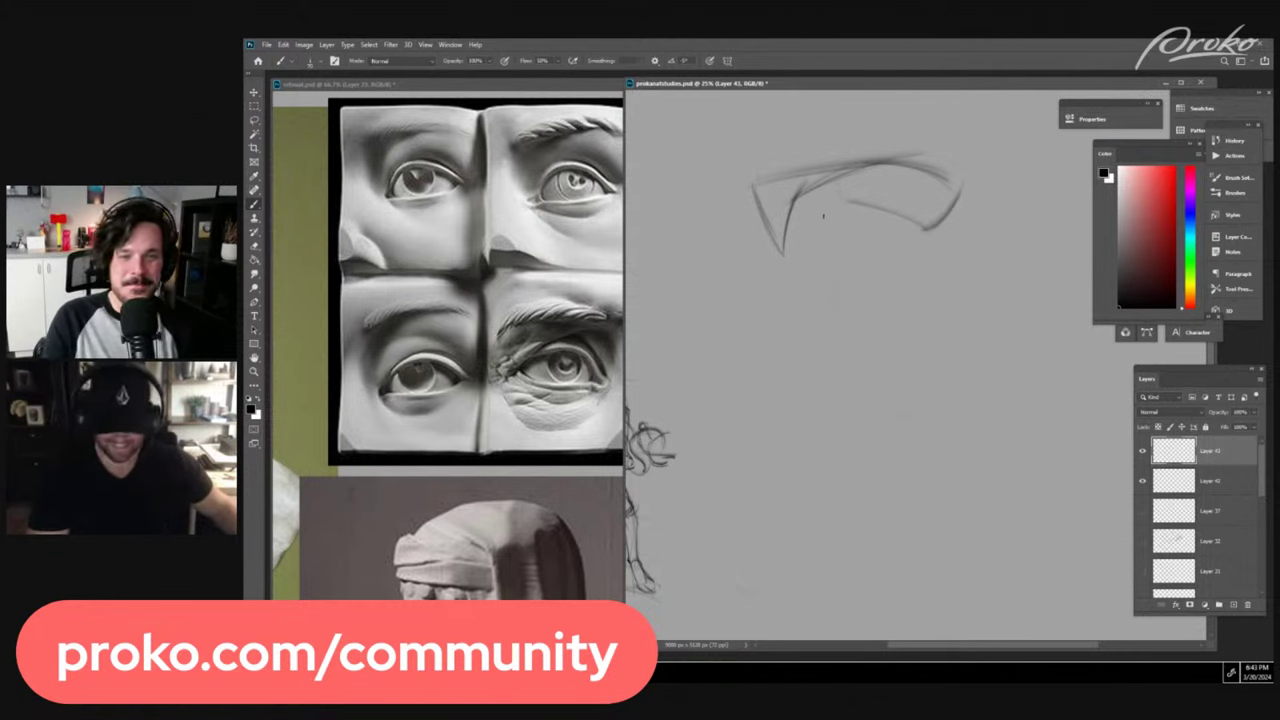
mouse_move(846, 200)
left_mouse_down()
mouse_move(816, 220)
mouse_move(808, 250)
left_mouse_up()
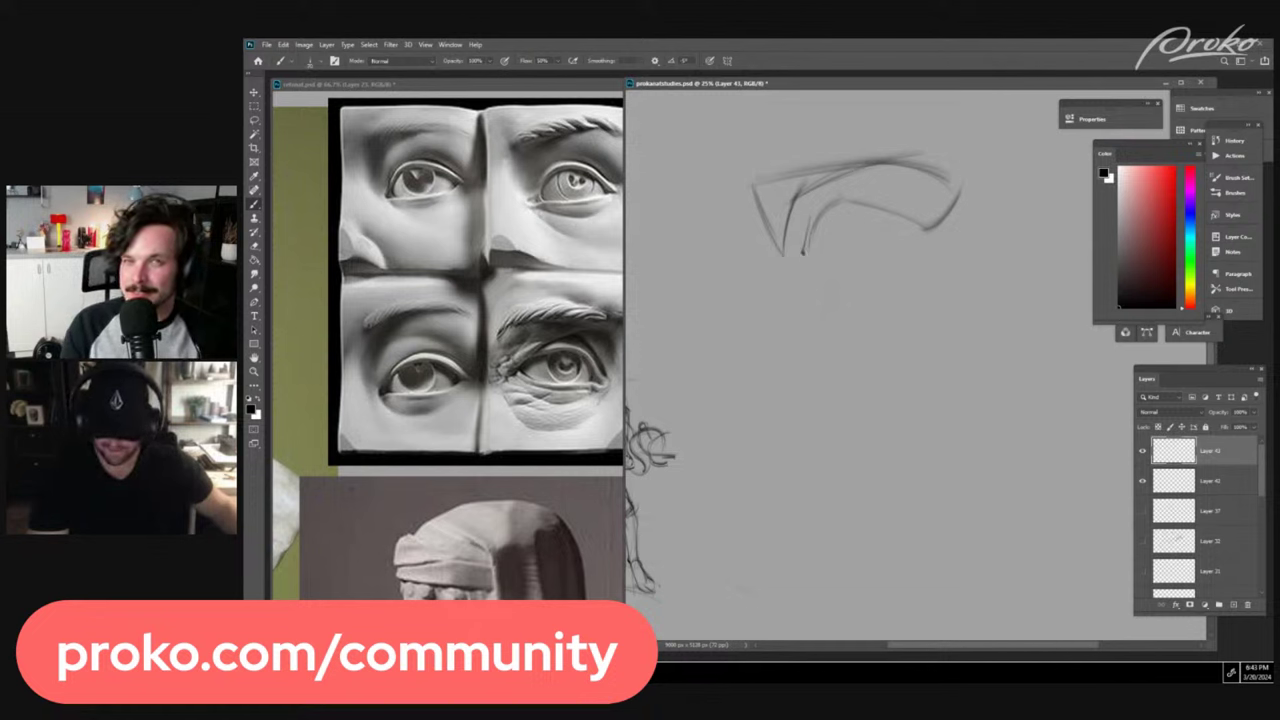
mouse_move(804, 254)
left_mouse_down()
mouse_move(910, 243)
mouse_move(839, 236)
mouse_move(900, 233)
mouse_move(861, 250)
mouse_move(930, 228)
left_mouse_up()
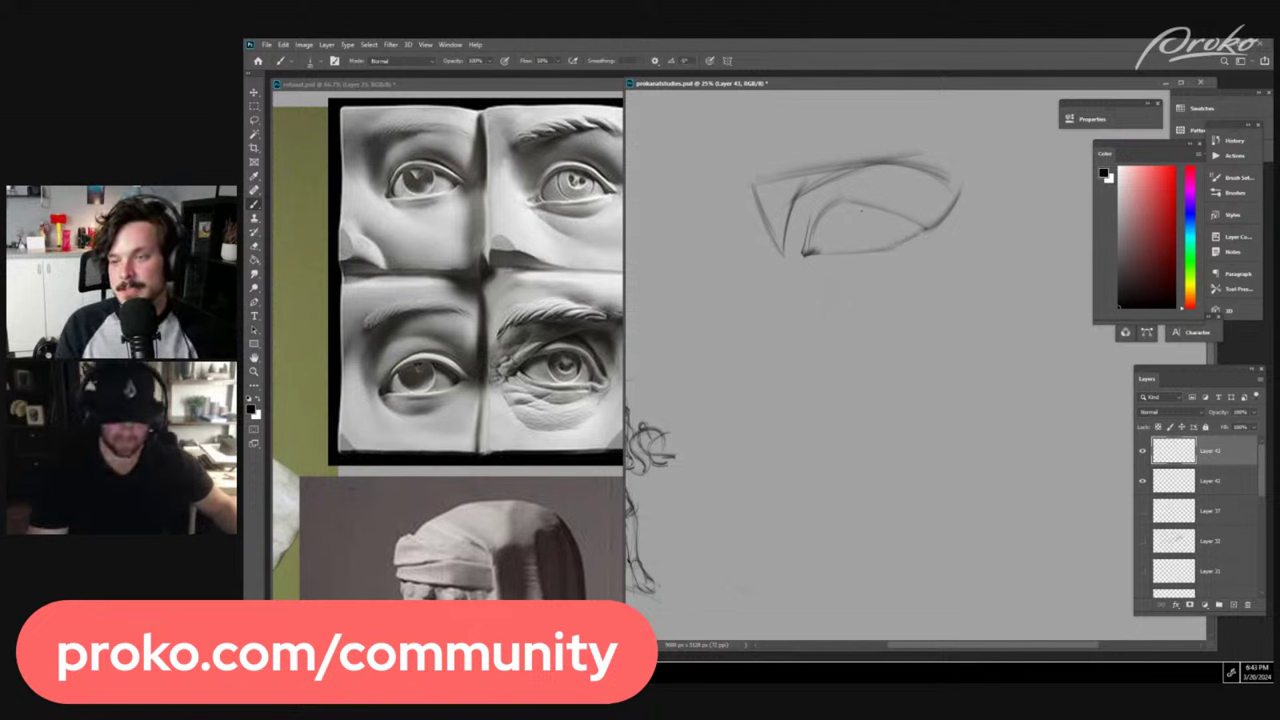
left_click_drag(842, 205, 905, 225)
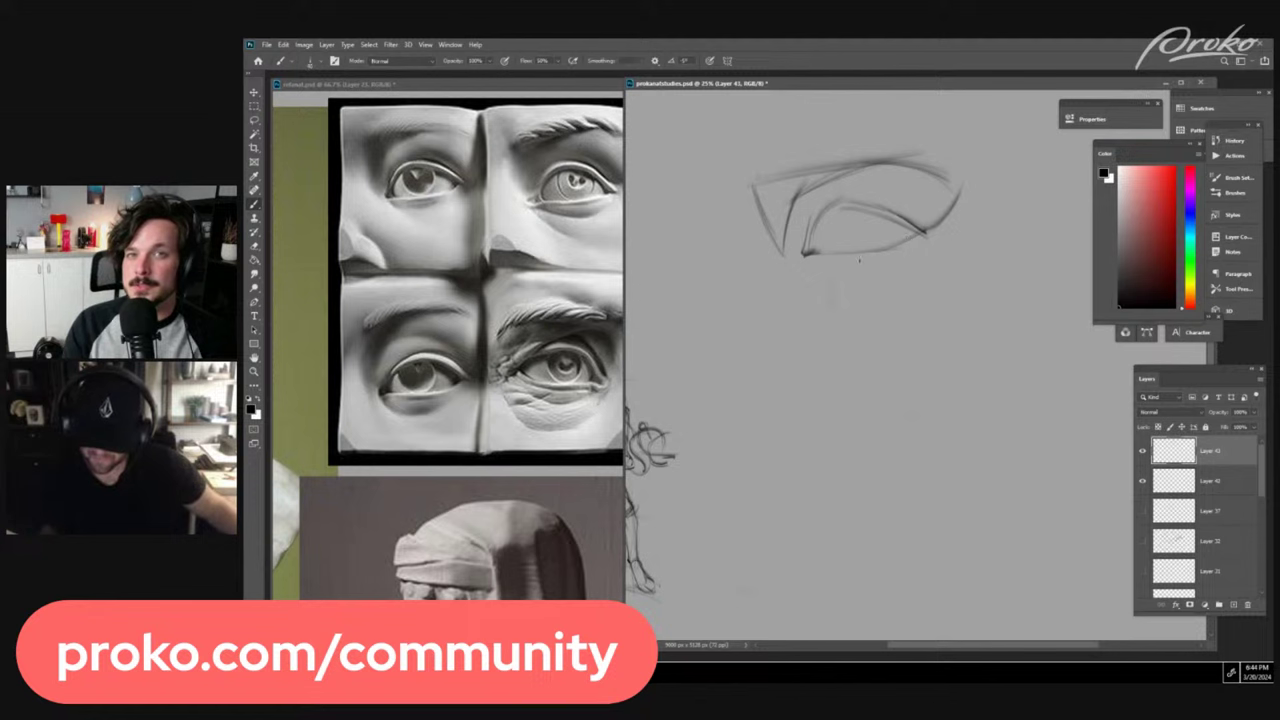
- Define the inner eye corner, darken the upper lid edge and draw the round iris between the lids
left_click_drag(800, 257, 833, 271)
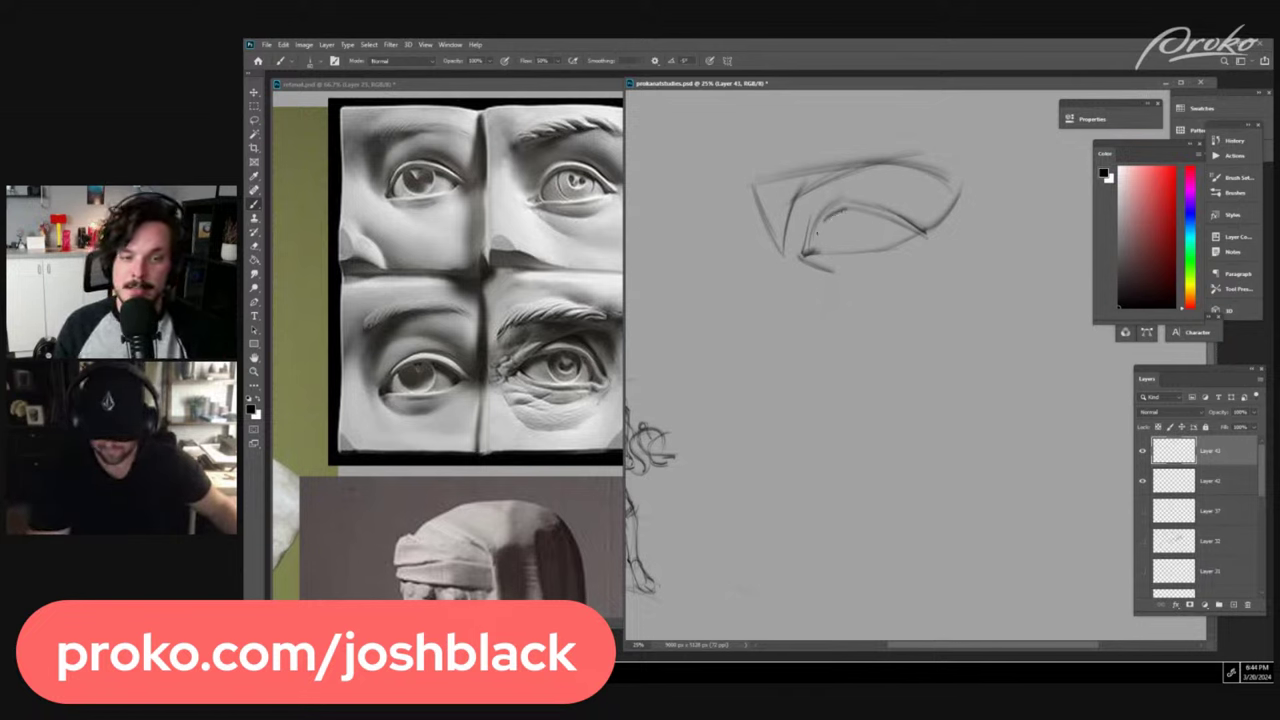
left_click_drag(828, 216, 807, 248)
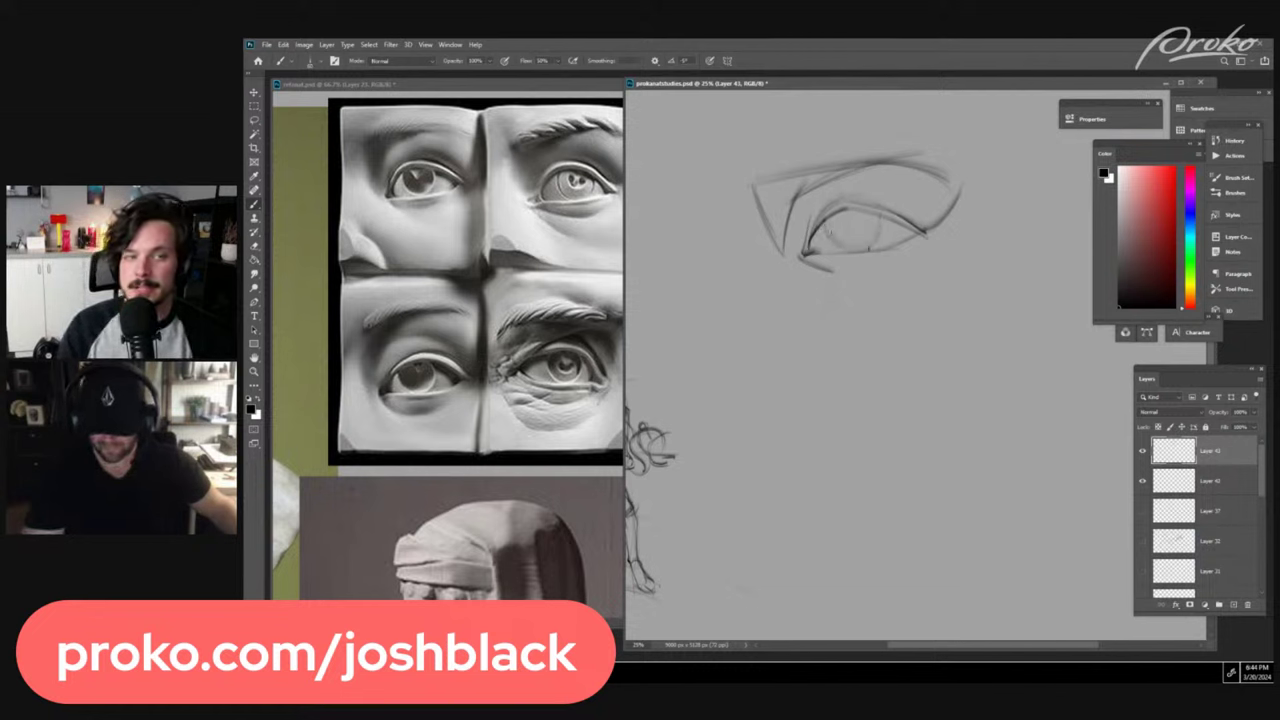
mouse_move(829, 215)
left_mouse_down()
mouse_move(869, 212)
mouse_move(854, 250)
left_mouse_up()
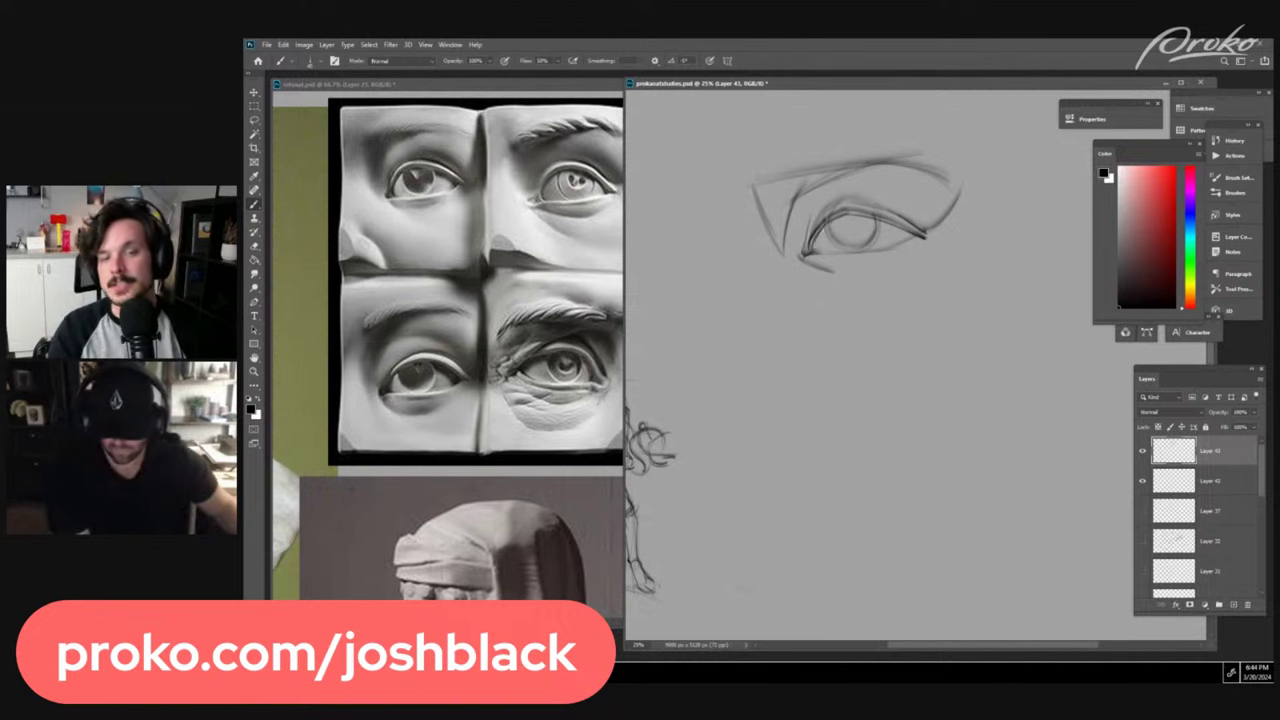
- Enlarge the brush and shade the plane between the inner brow and the nose bridge
key("bracketright")
key("bracketright")
key("bracketright")
key("bracketright")
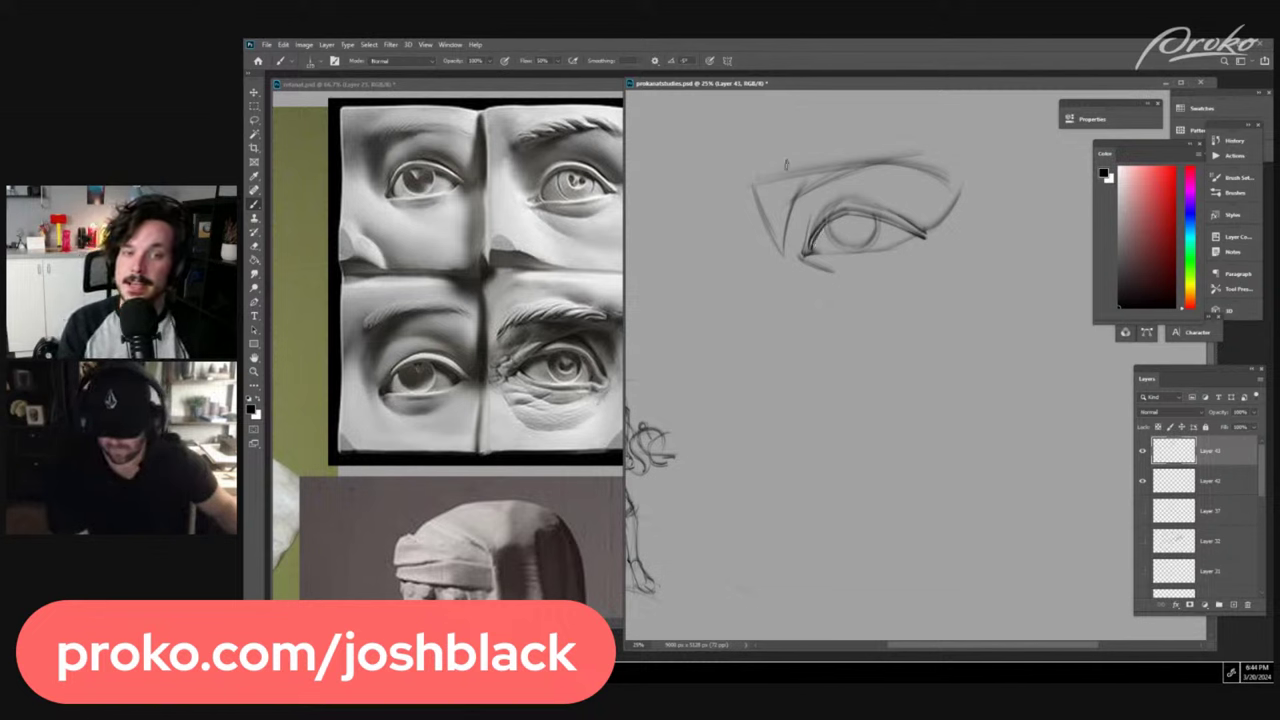
mouse_move(757, 185)
left_mouse_down()
mouse_move(829, 172)
mouse_move(776, 203)
mouse_move(787, 200)
mouse_move(772, 213)
mouse_move(789, 205)
mouse_move(775, 244)
left_mouse_up()
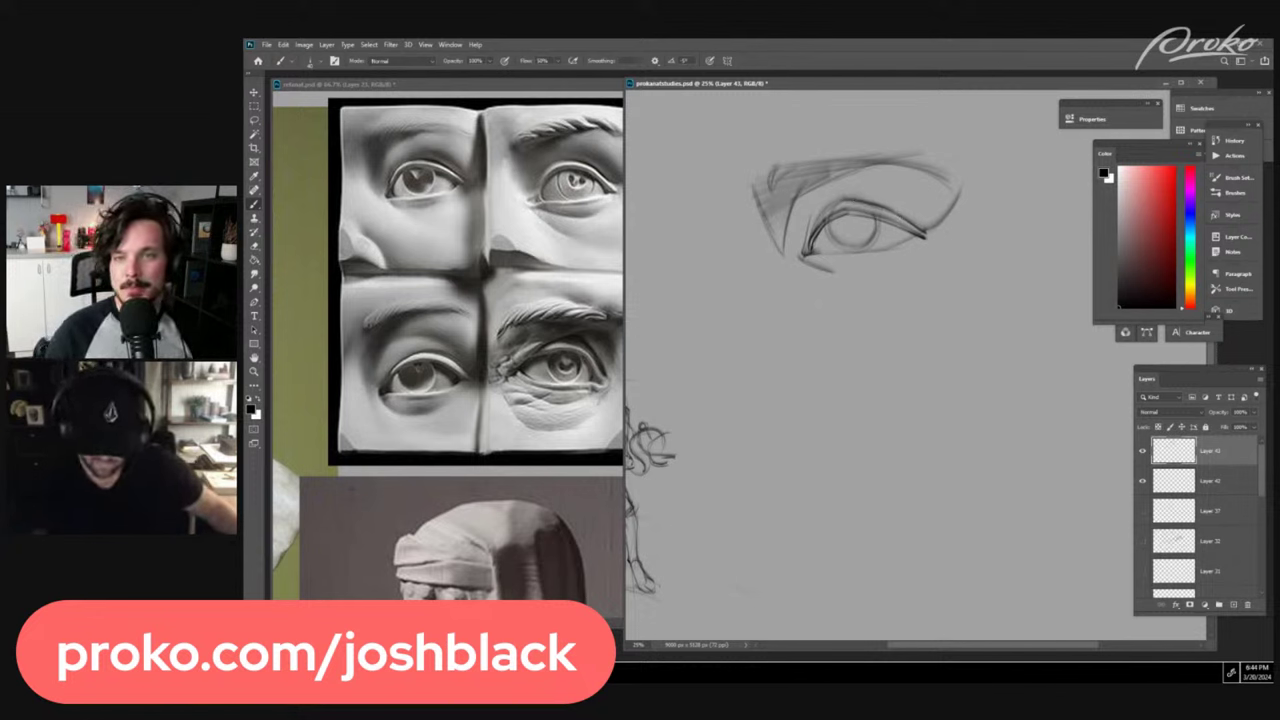
- Add the crease above the upper lid, shade the iris around a notched highlight, and give the lower lid thickness
left_click_drag(840, 197, 880, 191)
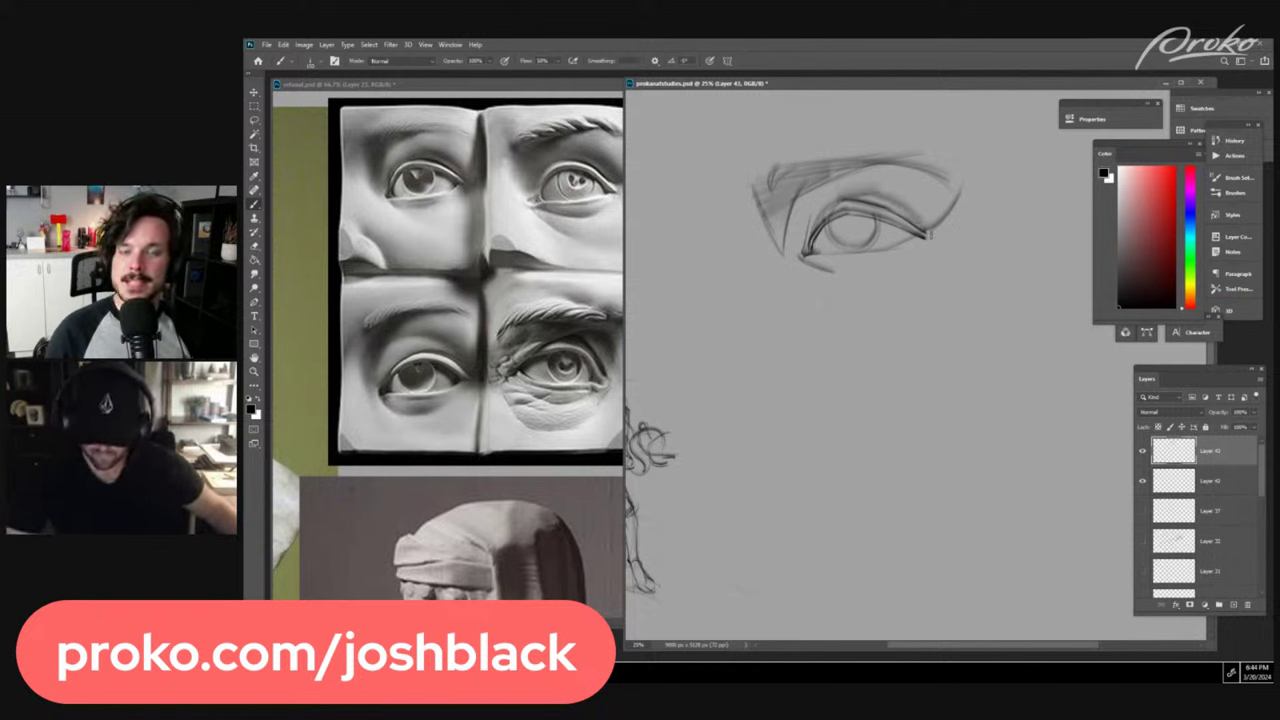
left_click_drag(868, 204, 880, 203)
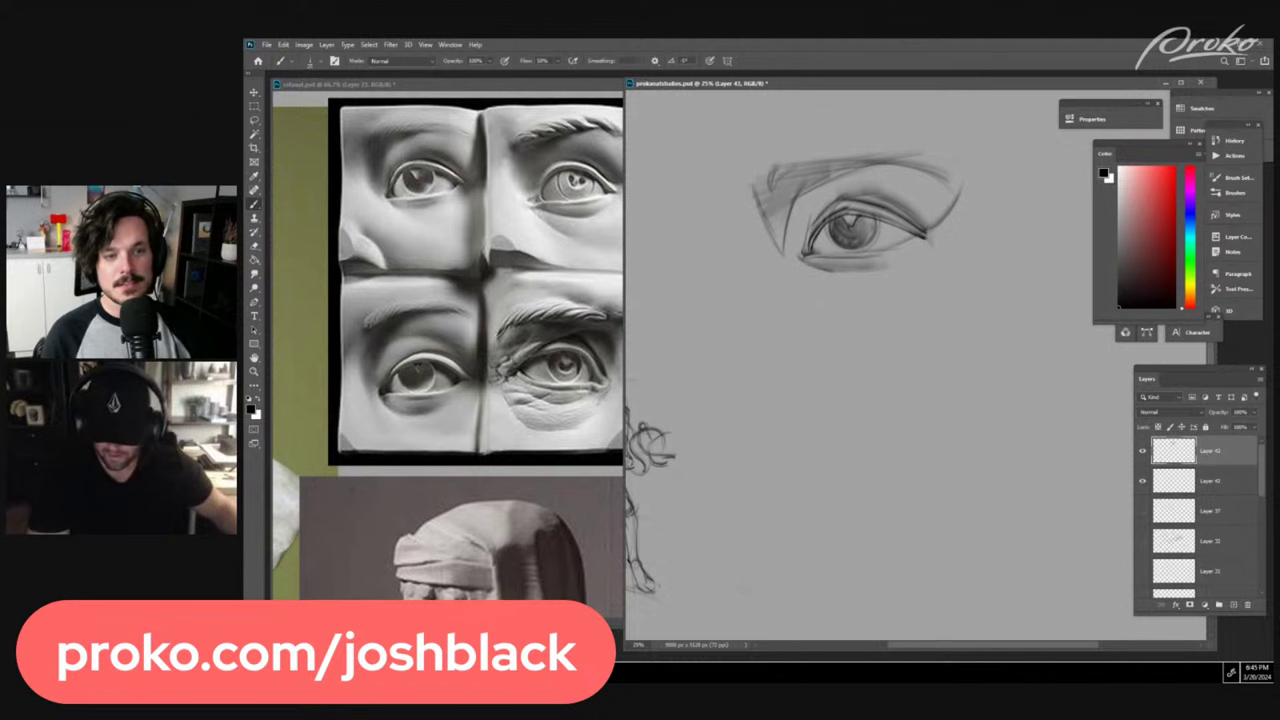
key("ctrl+minus")
key("ctrl+plus")
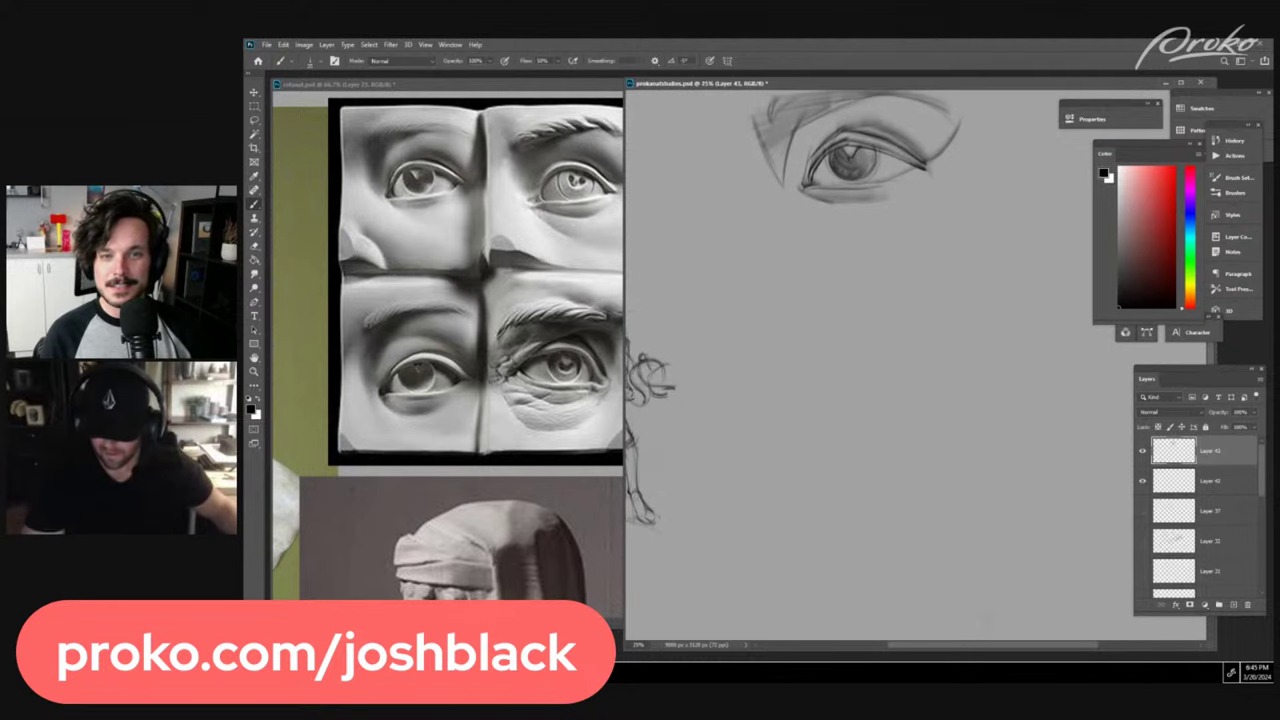
key("ctrl+plus")
left_click_drag(880, 212, 938, 397)
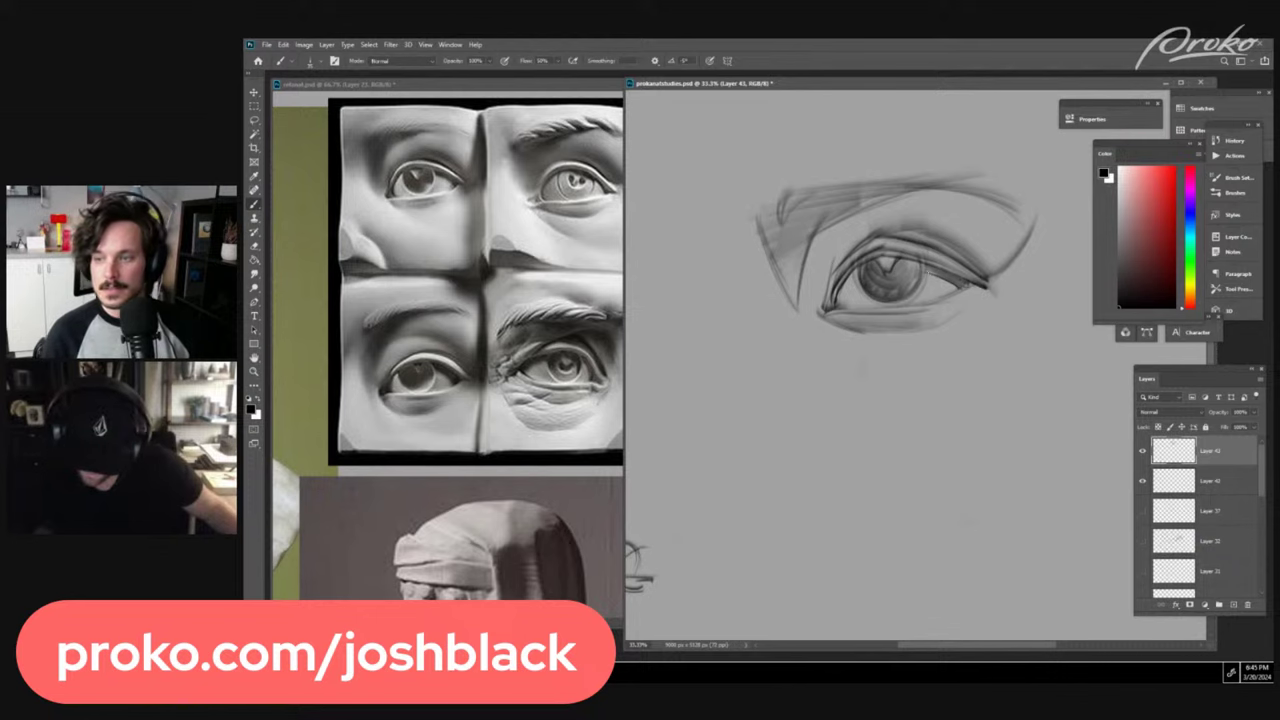
- Scale down the eye study and reposition it near the Laocoön figure to free space for another drawing
key("ctrl+minus")
key("ctrl+t")
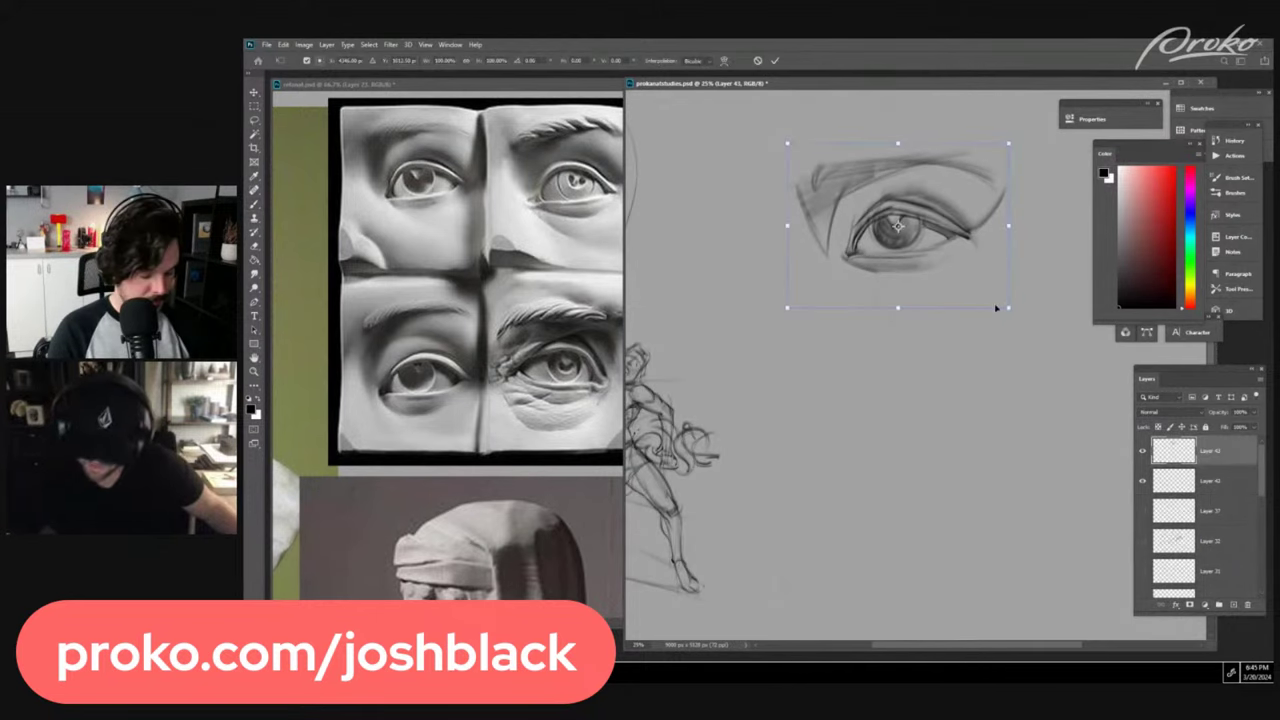
left_click_drag(1000, 270, 776, 242)
key("Return")
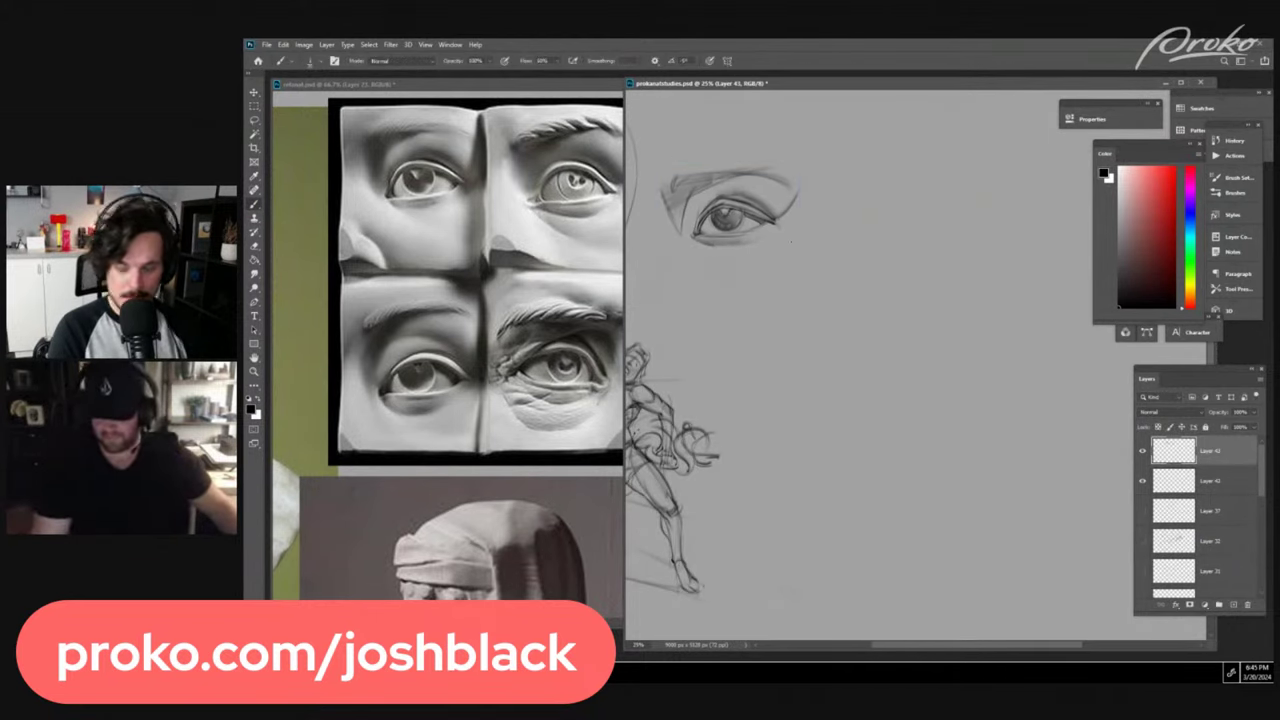
- On a new layer, sketch a tall narrow form with a rounded top, a curved cross-contour and a rounded lower edge
key("ctrl+plus")
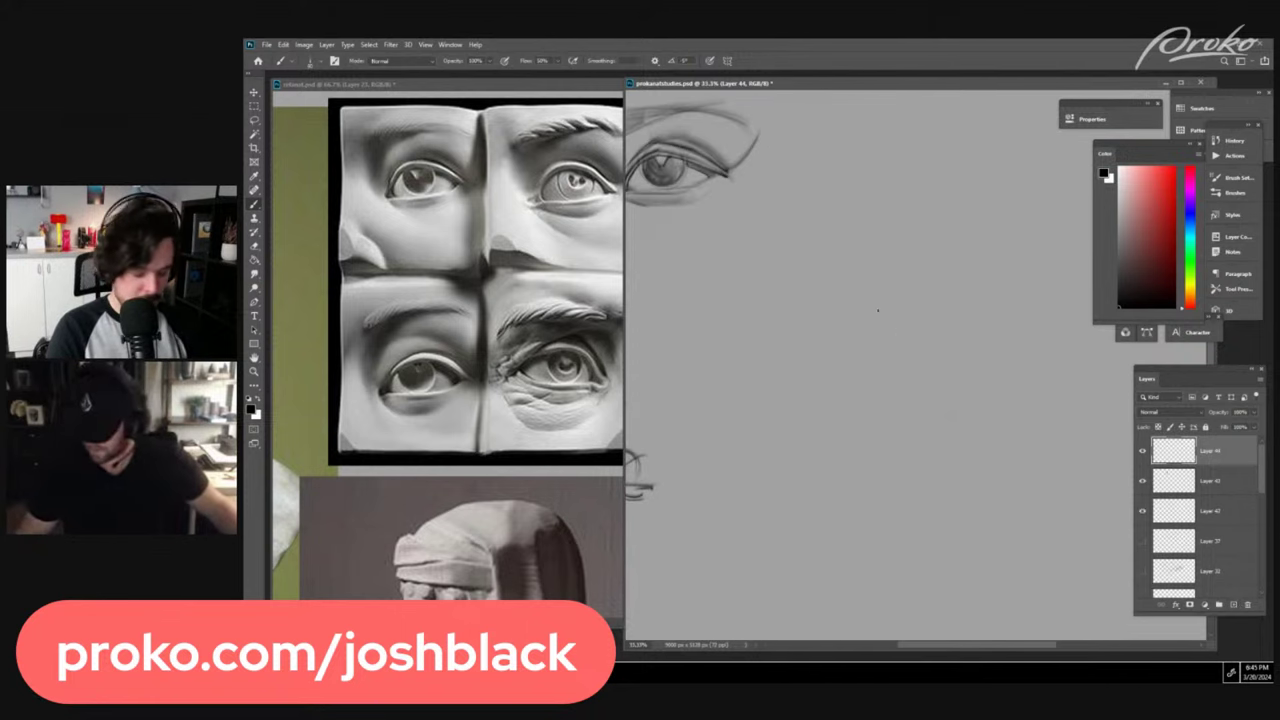
left_click_drag(900, 164, 867, 428)
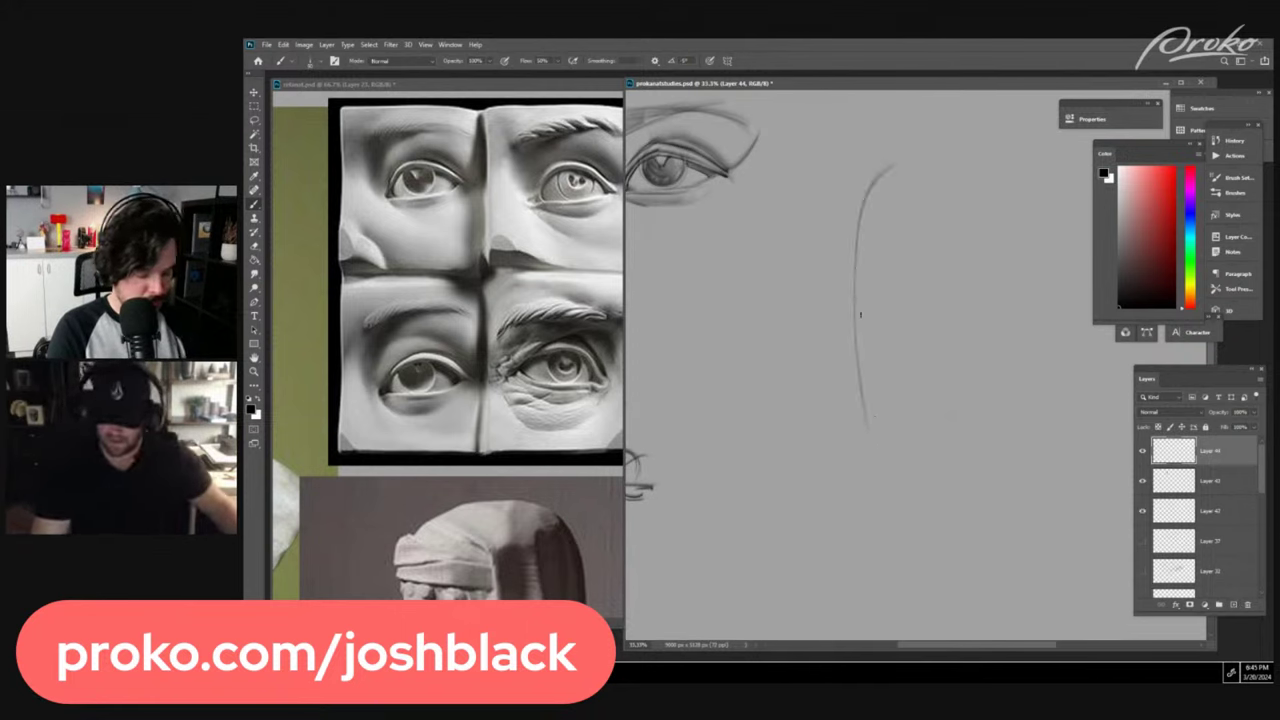
left_click_drag(857, 358, 896, 398)
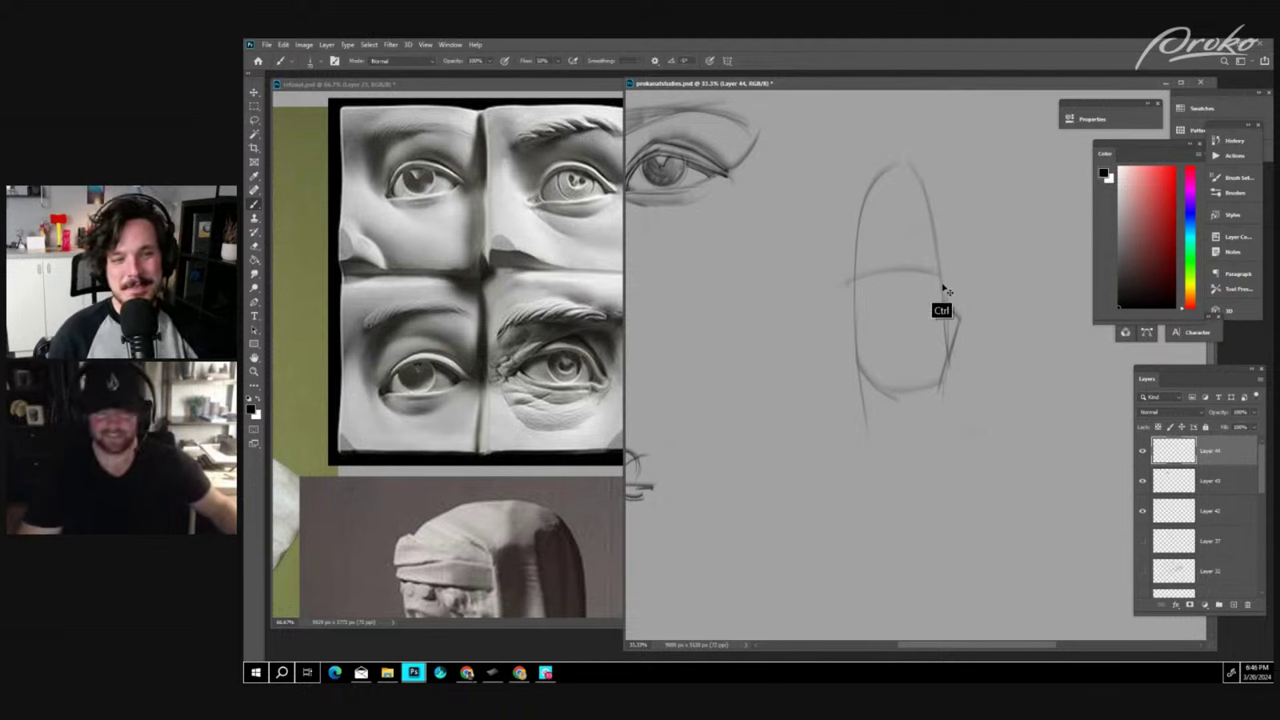
key("ctrl+z")
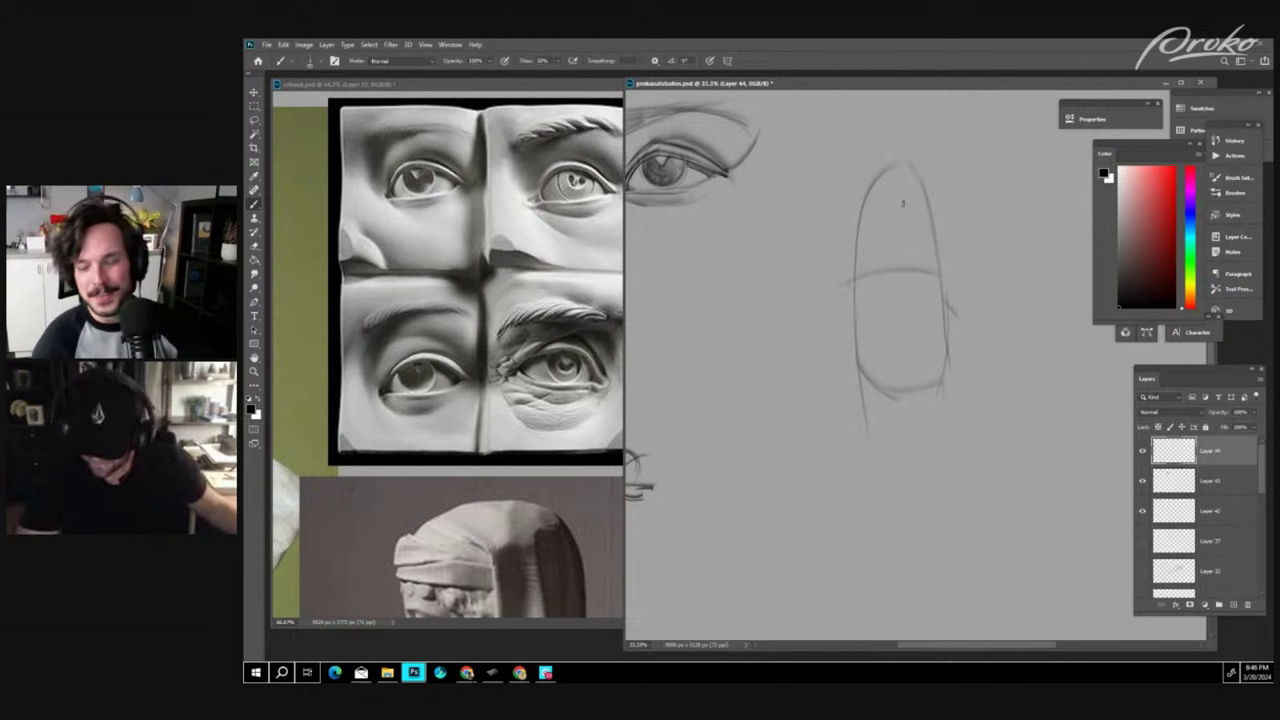
left_click_drag(913, 168, 922, 261)
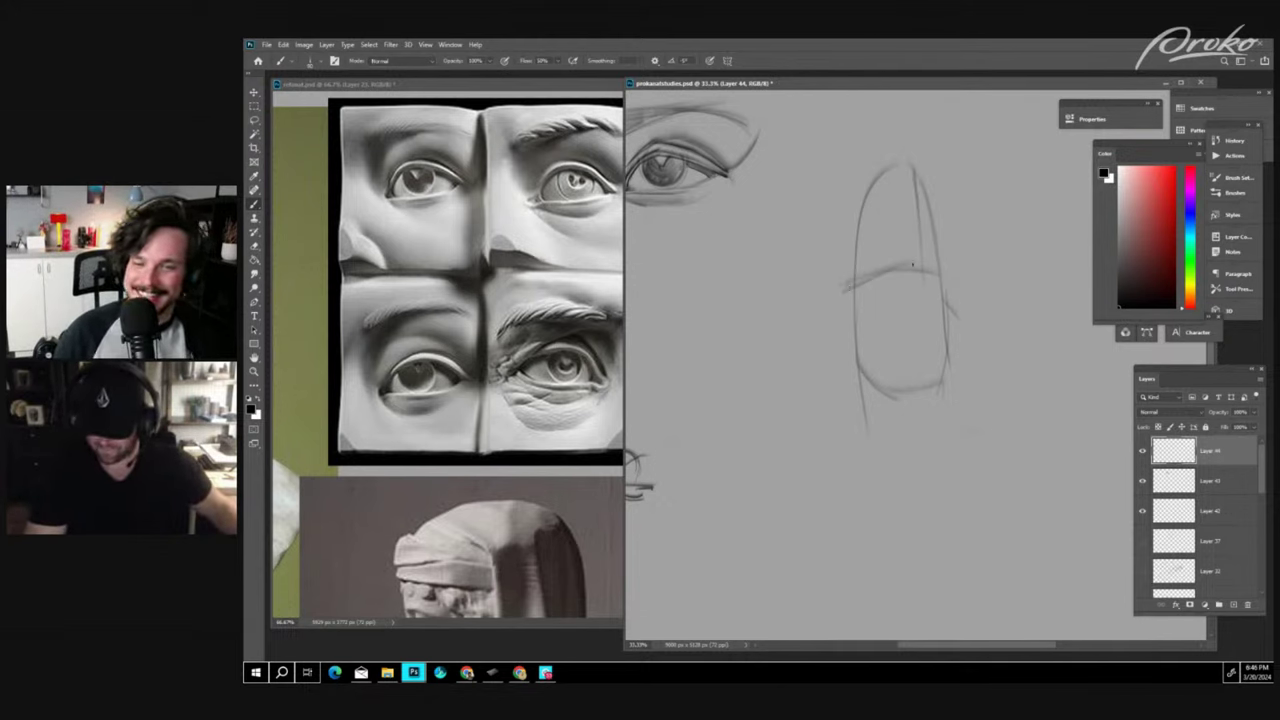
- Reinforce the form's bulging side, extend two diverging lines below it, and add another lengthwise line within its upper section
mouse_move(957, 293)
left_mouse_down()
mouse_move(937, 386)
mouse_move(869, 336)
mouse_move(878, 401)
mouse_move(857, 351)
mouse_move(888, 550)
left_mouse_up()
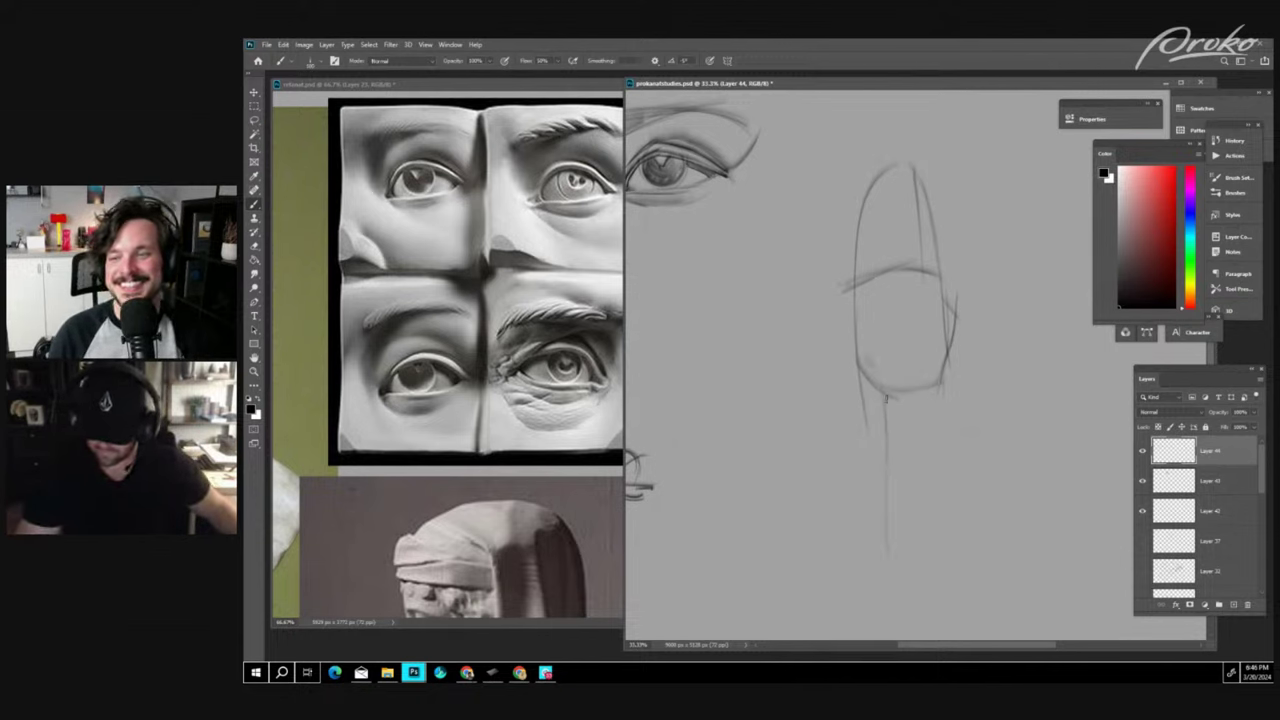
left_click_drag(886, 395, 886, 565)
left_click_drag(938, 390, 965, 548)
left_click_drag(946, 420, 971, 552)
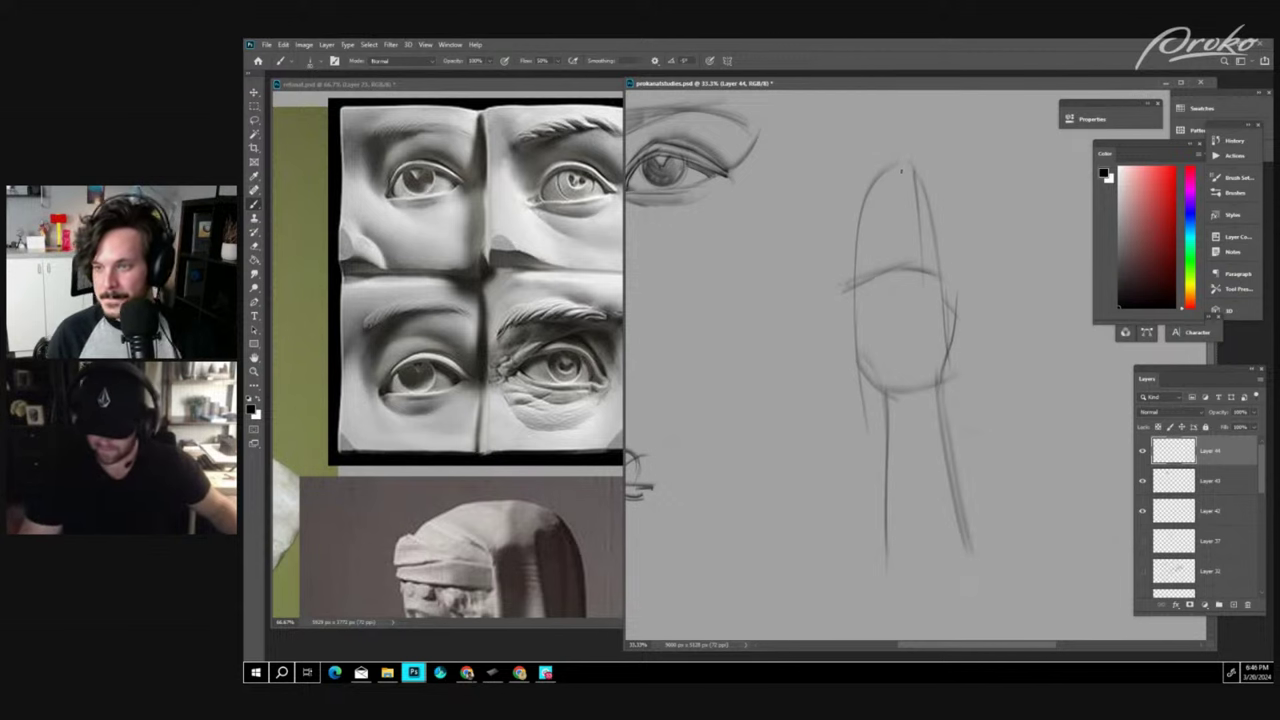
left_click_drag(910, 168, 917, 272)
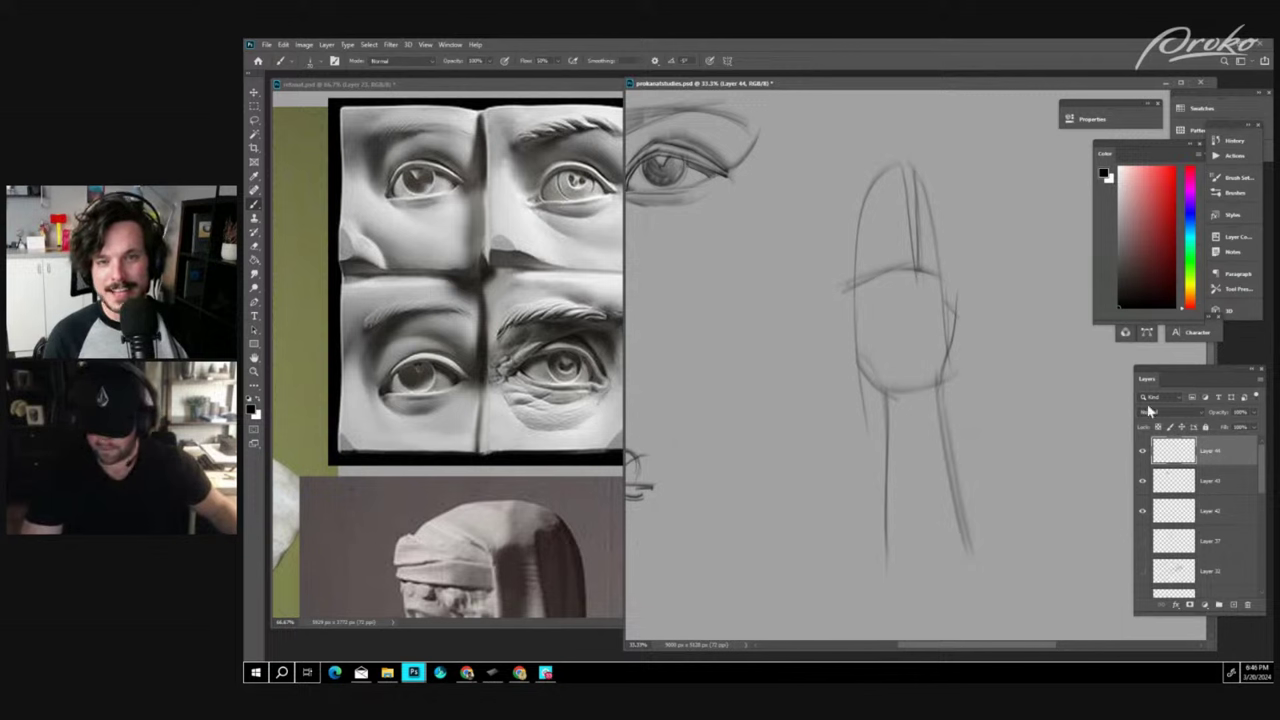
- Hide the layer with the elongated form sketch and add a new layer for the next study
left_click(1143, 451)
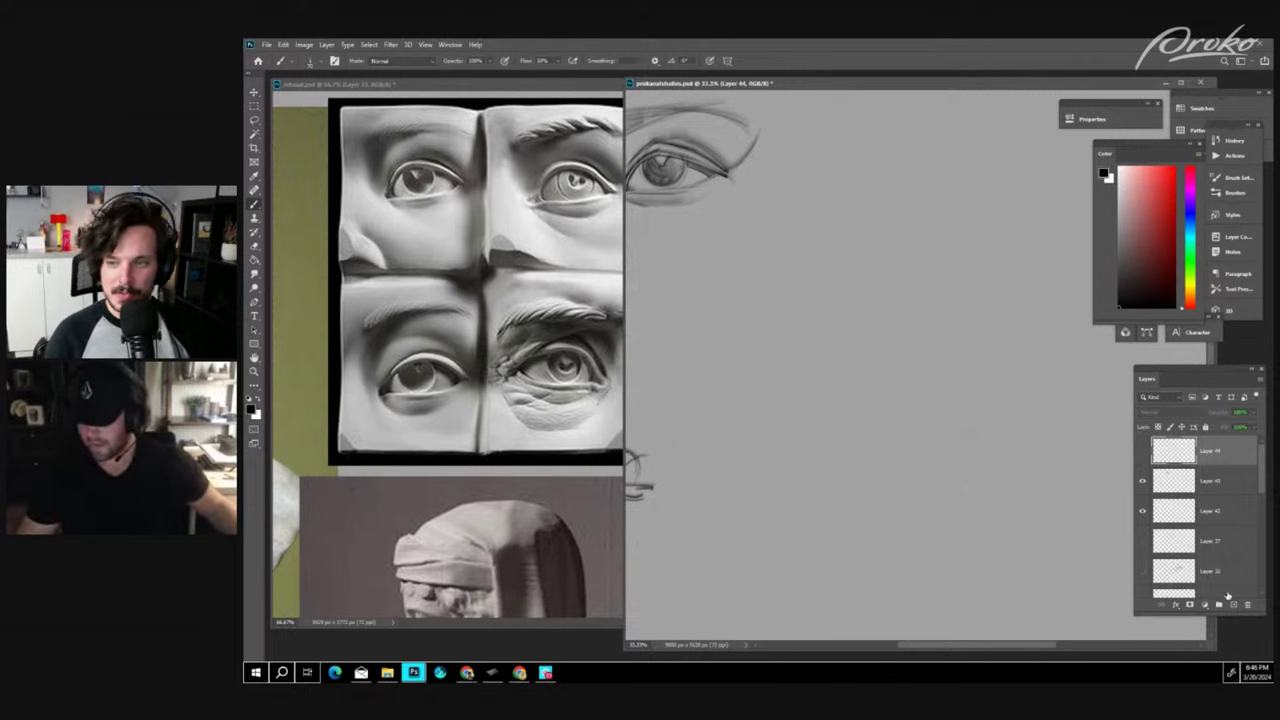
left_click(1233, 604)
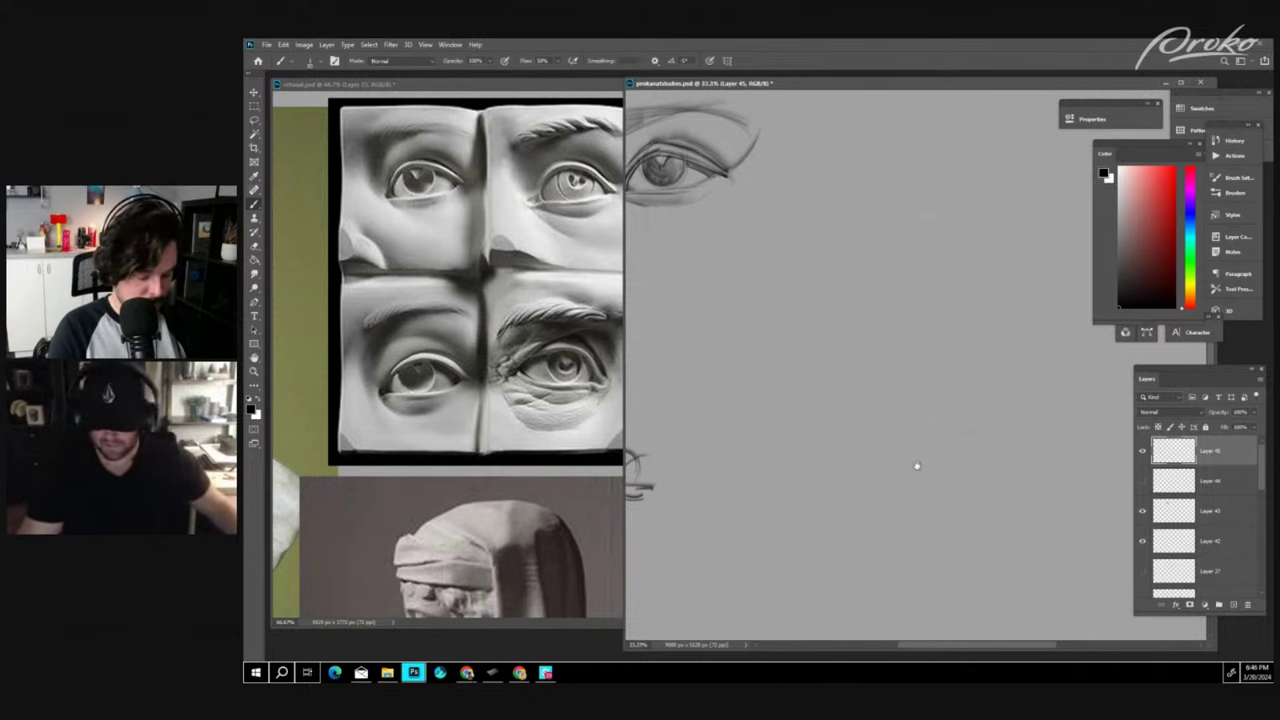
left_click_drag(916, 466, 930, 452)
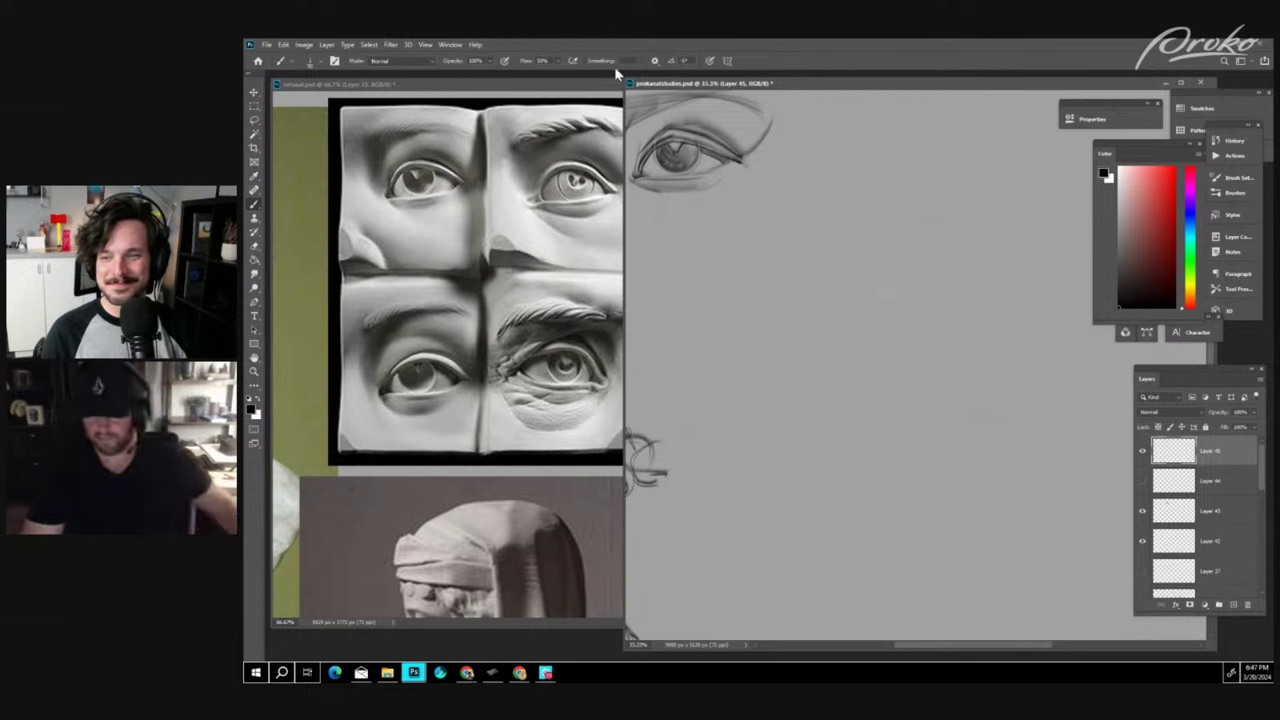
- Look through the sculptures on the reference sheet and close in on the Laocoön group
left_click(450, 223)
scroll(450, 223, "down", 2)
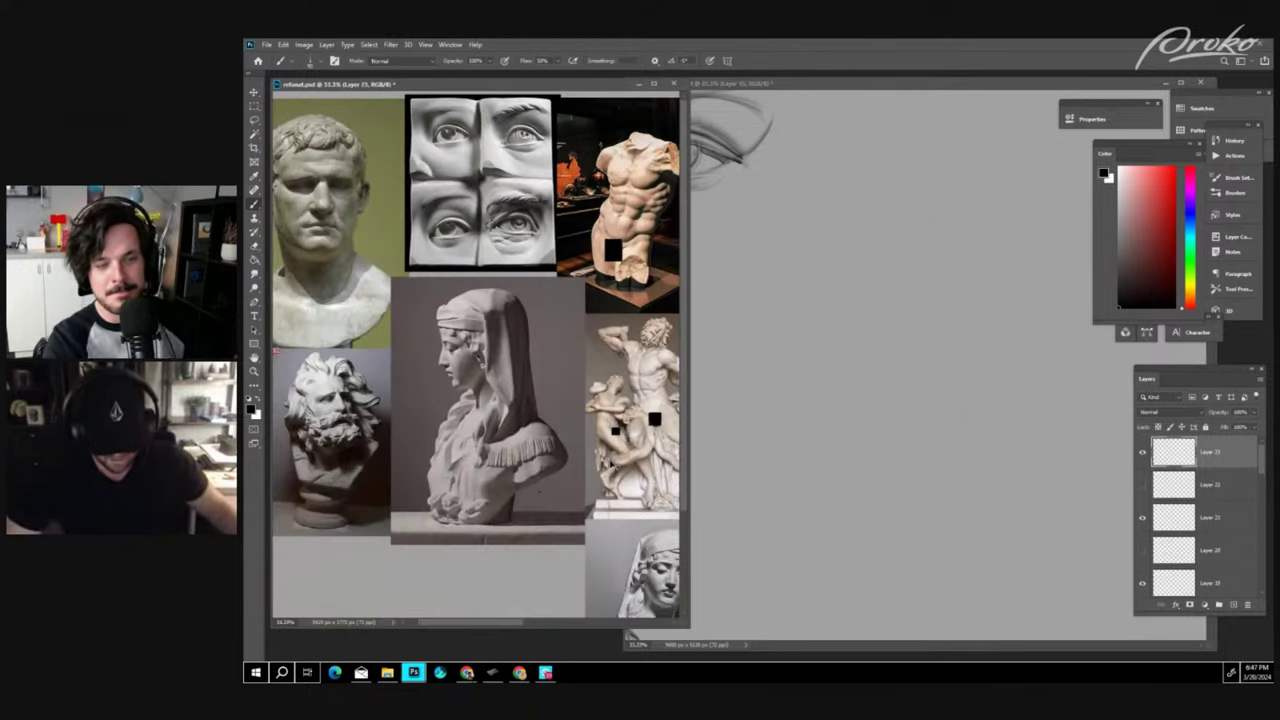
left_click_drag(540, 491, 290, 380)
left_click_drag(573, 277, 586, 359)
left_click_drag(328, 408, 494, 330)
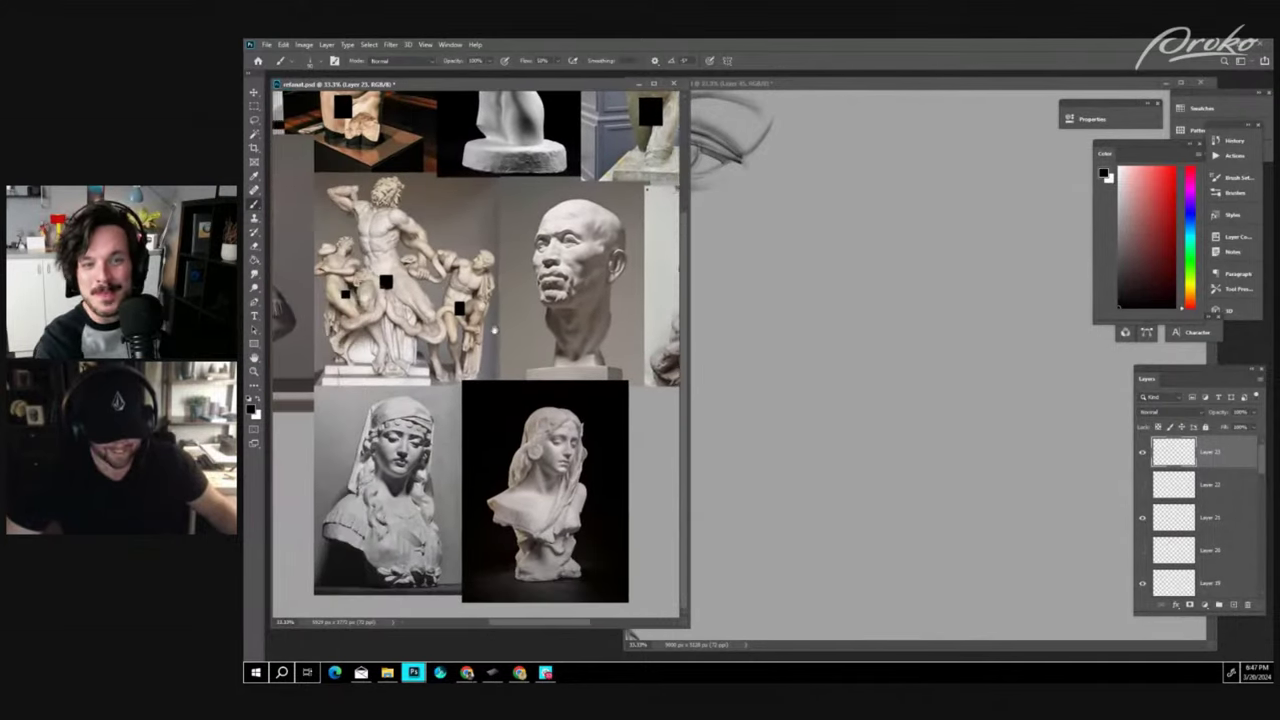
scroll(493, 330, "up", 3)
scroll(493, 330, "left", 5)
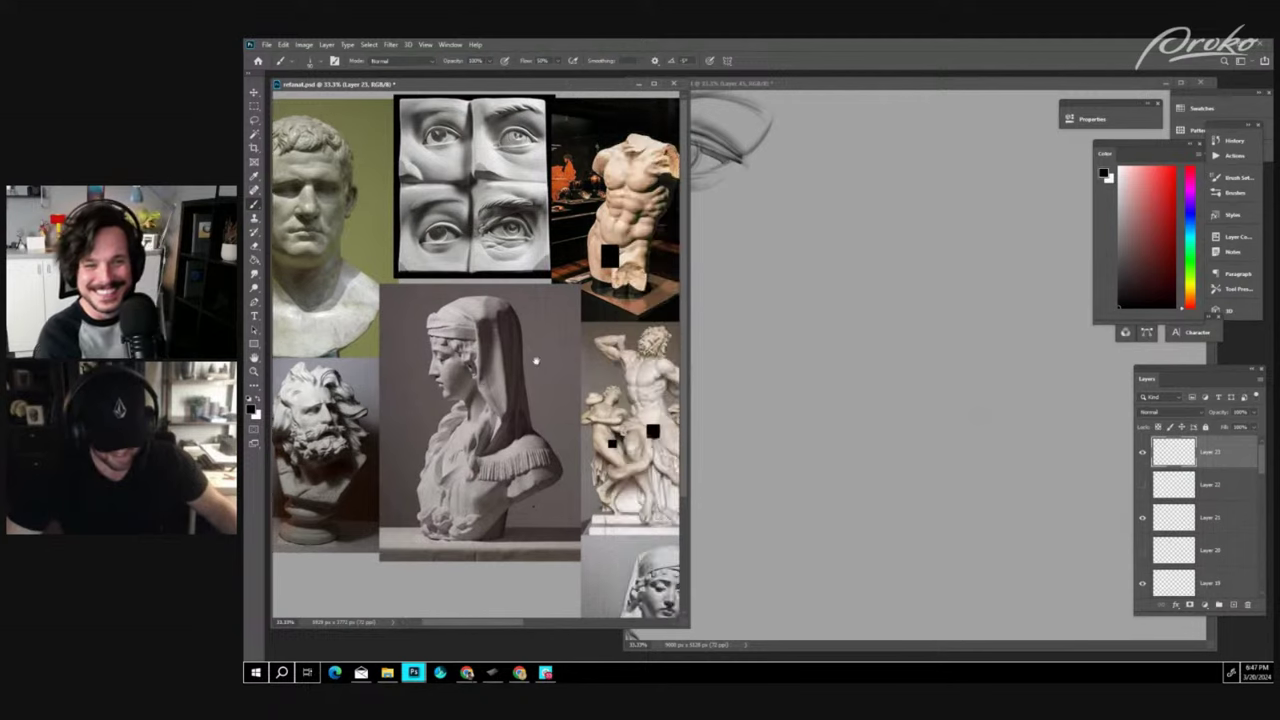
scroll(536, 361, "down", 2)
scroll(536, 361, "right", 3)
scroll(427, 314, "up", 5)
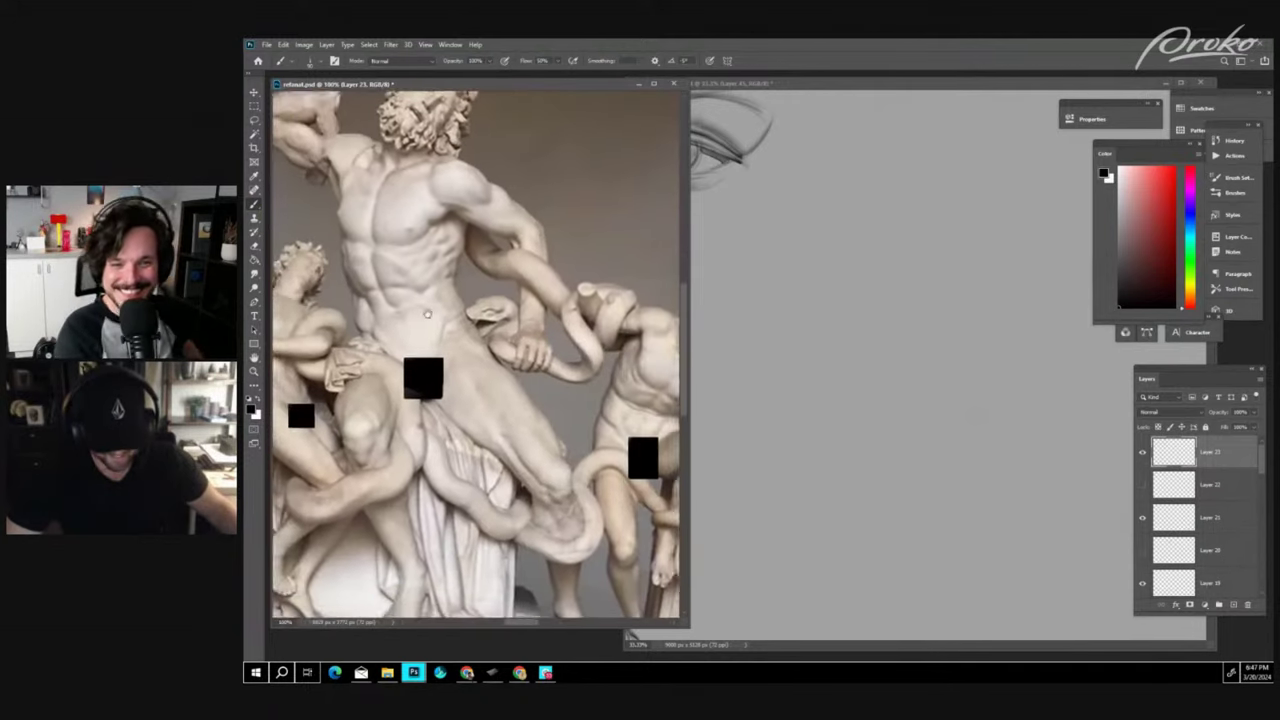
- Examine the Laocoön group closely, focusing on the central figure's forearm and the hand gripping the serpent
left_click_drag(427, 314, 372, 352)
key("ctrl+plus")
left_click_drag(562, 448, 599, 370)
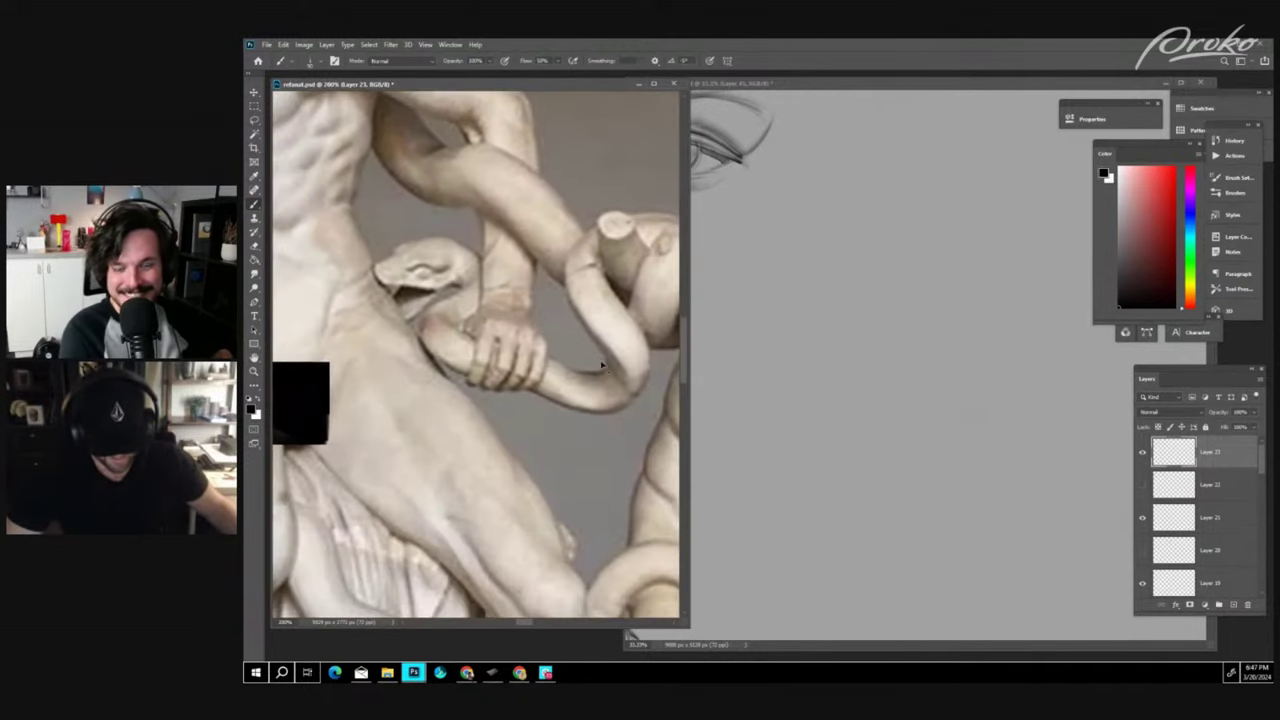
key("ctrl+plus")
key("ctrl+minus")
scroll(619, 425, "down", 3)
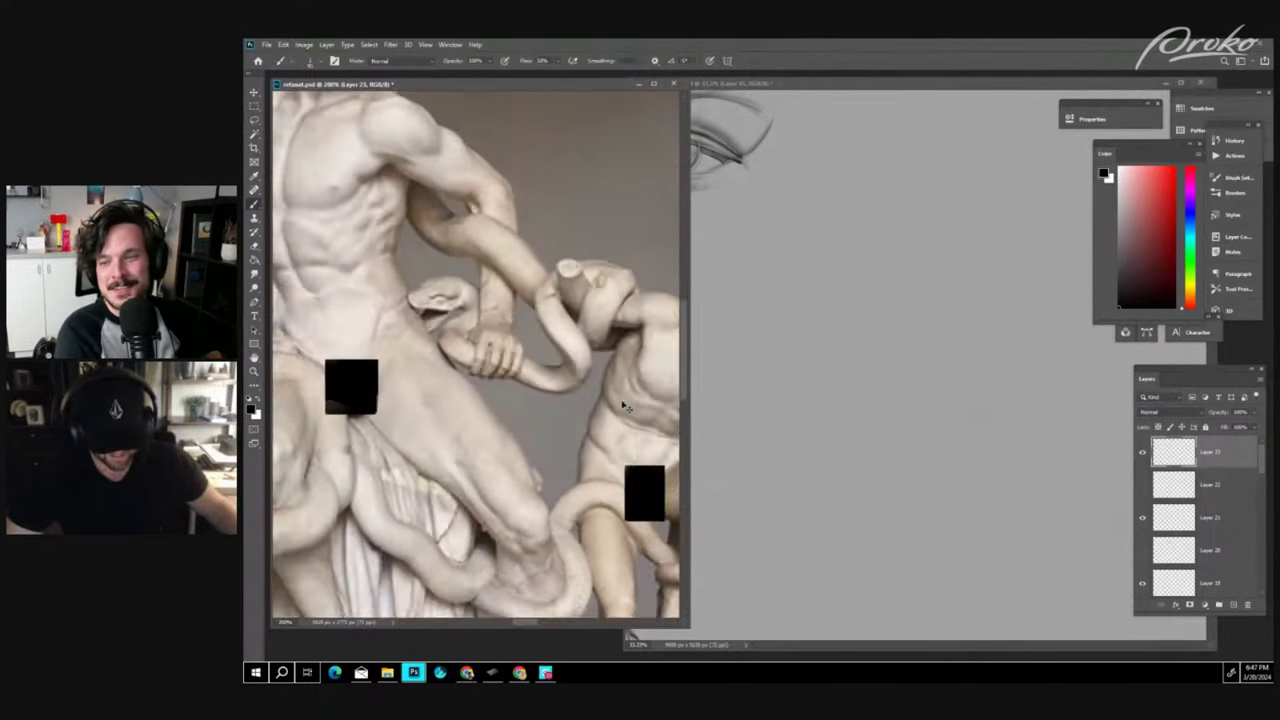
scroll(619, 418, "up", 1)
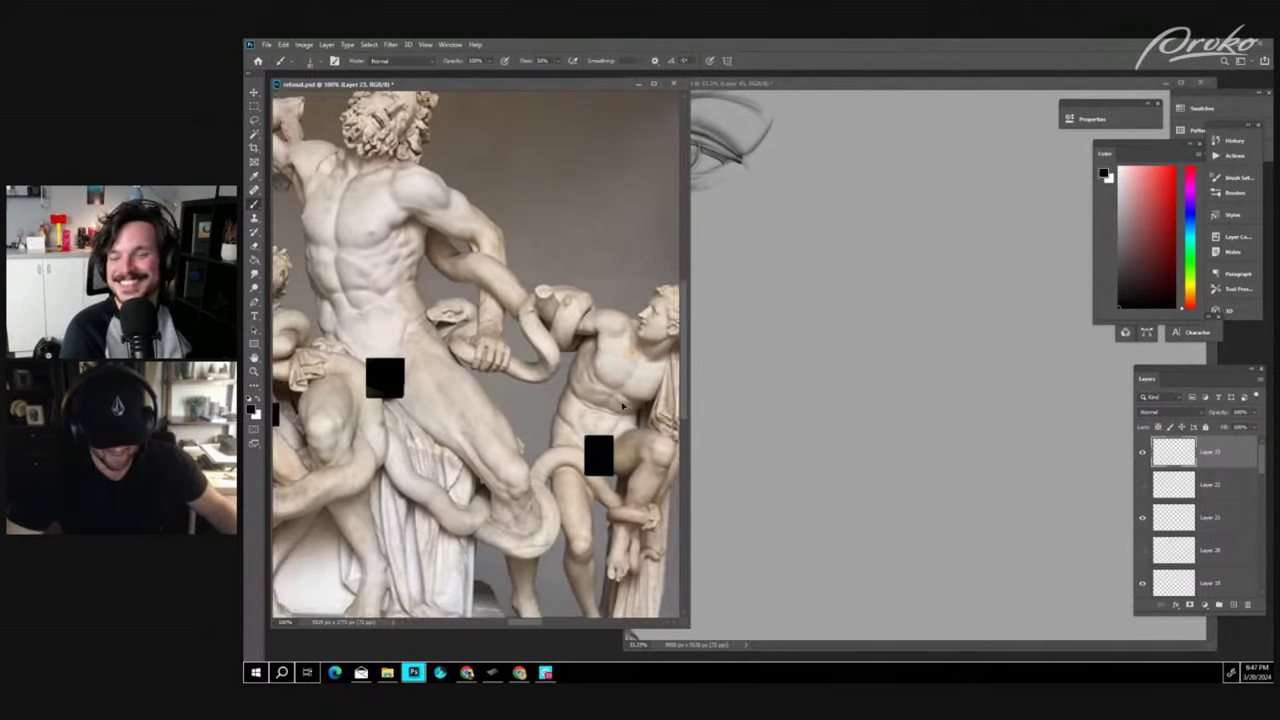
scroll(619, 415, "down", 2)
scroll(484, 390, "up", 2)
scroll(484, 390, "down", 2)
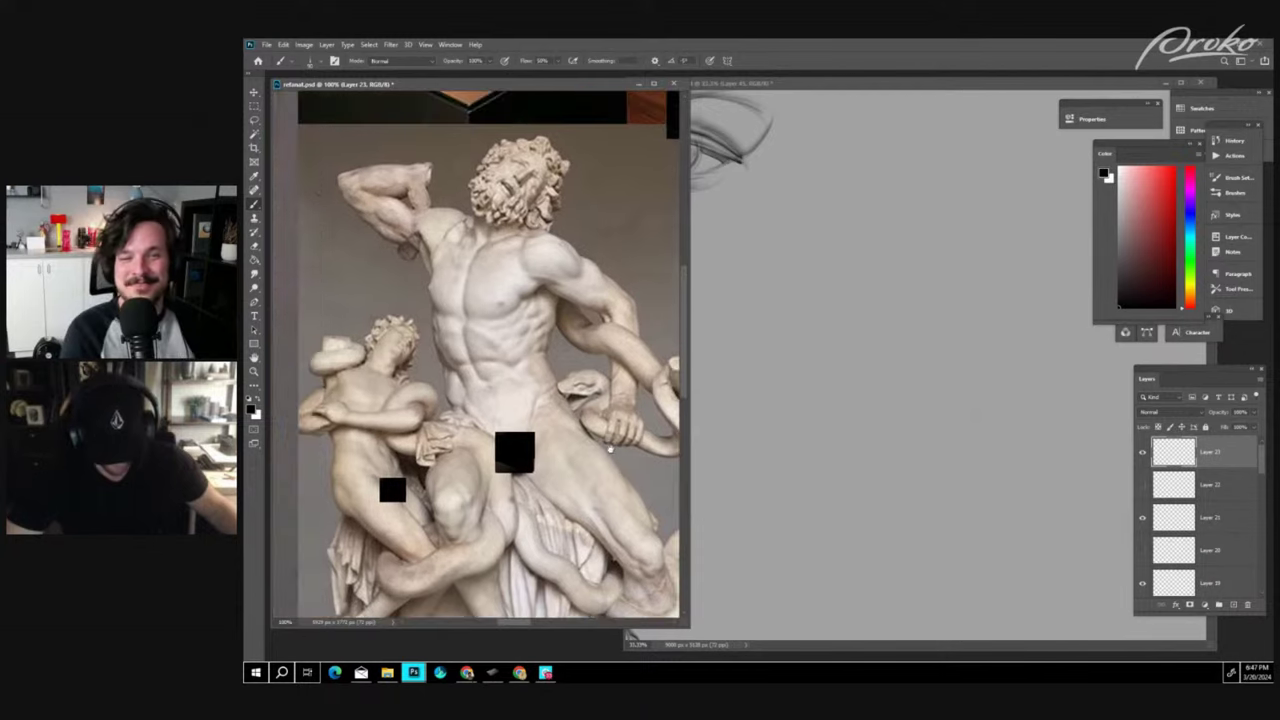
scroll(454, 404, "up", 2)
scroll(454, 404, "up", 2)
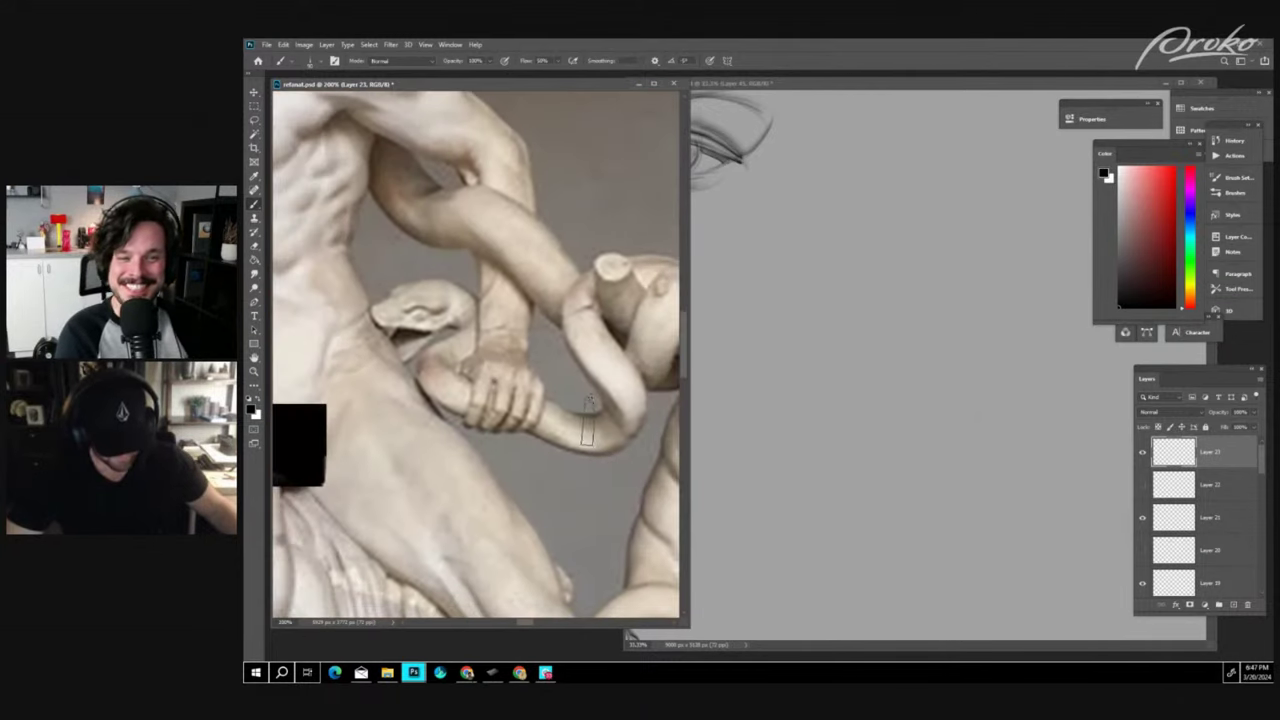
- Sketch both contours of the forearm tapering to the wrist, with a curved cross-contour marking the wrist
left_click(845, 313)
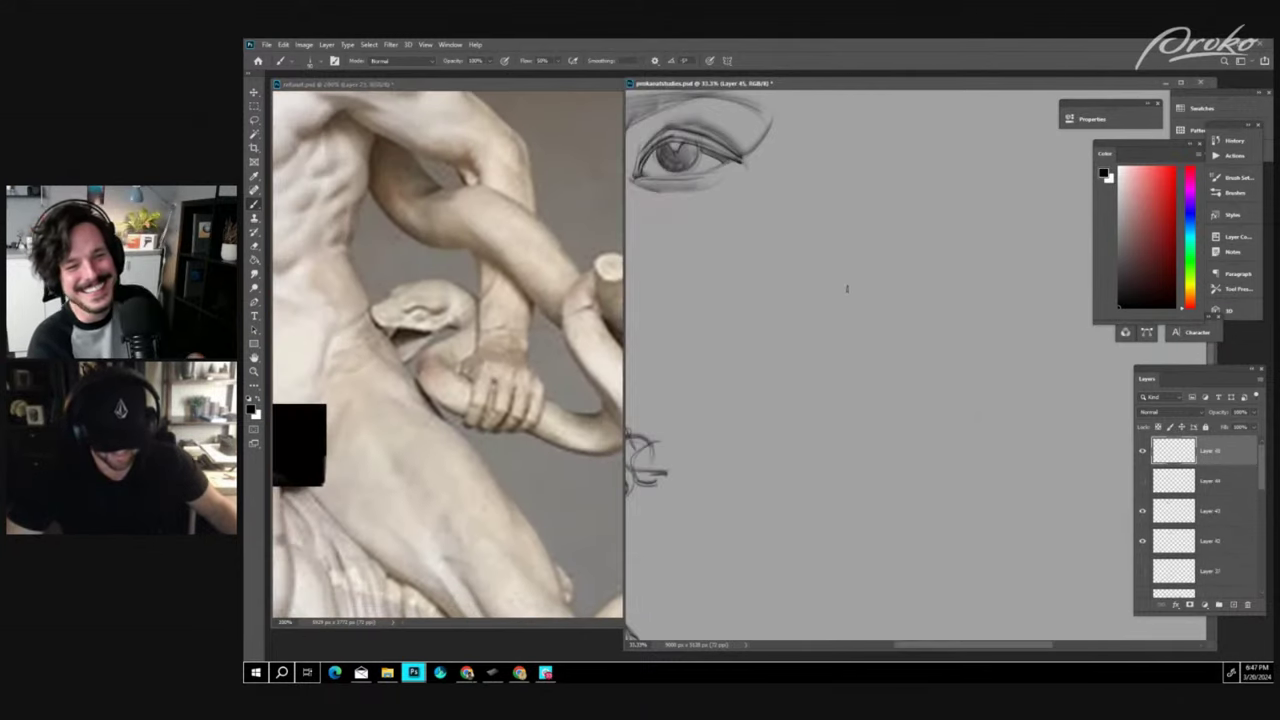
left_click_drag(847, 190, 850, 356)
mouse_move(843, 160)
left_mouse_down()
mouse_move(849, 338)
mouse_move(895, 328)
left_mouse_up()
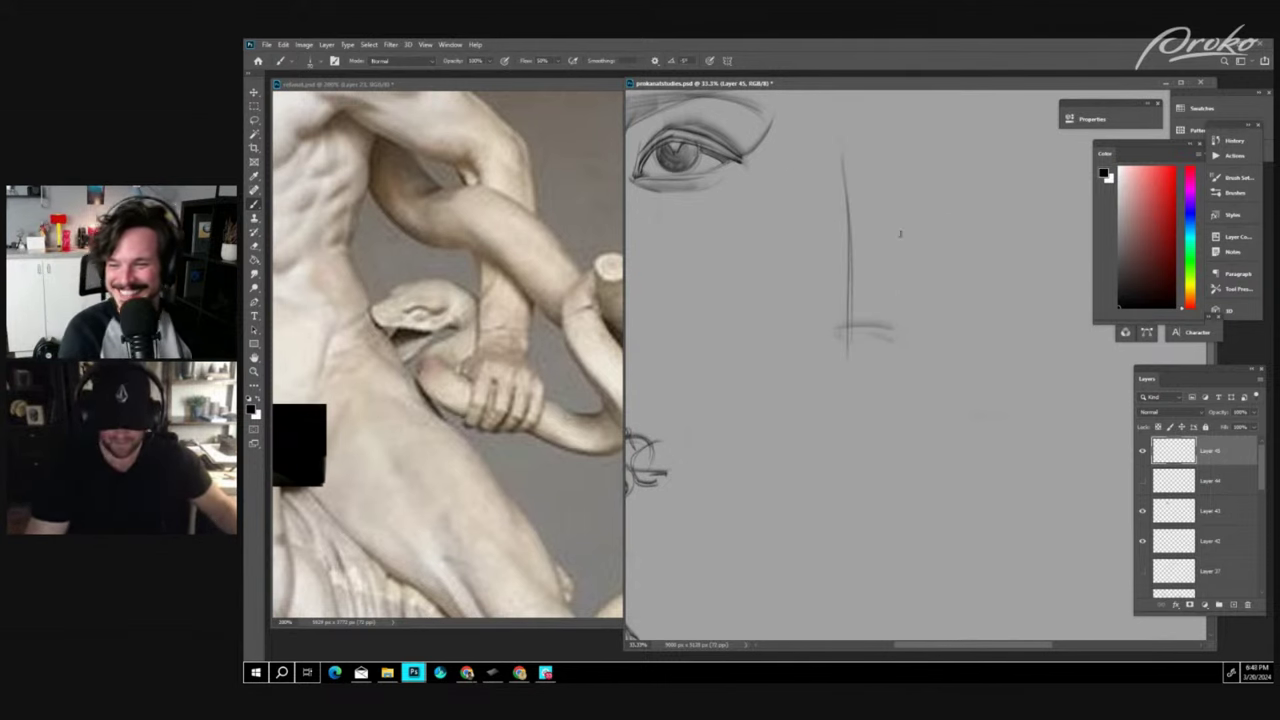
left_click_drag(918, 150, 897, 330)
left_click_drag(912, 190, 893, 352)
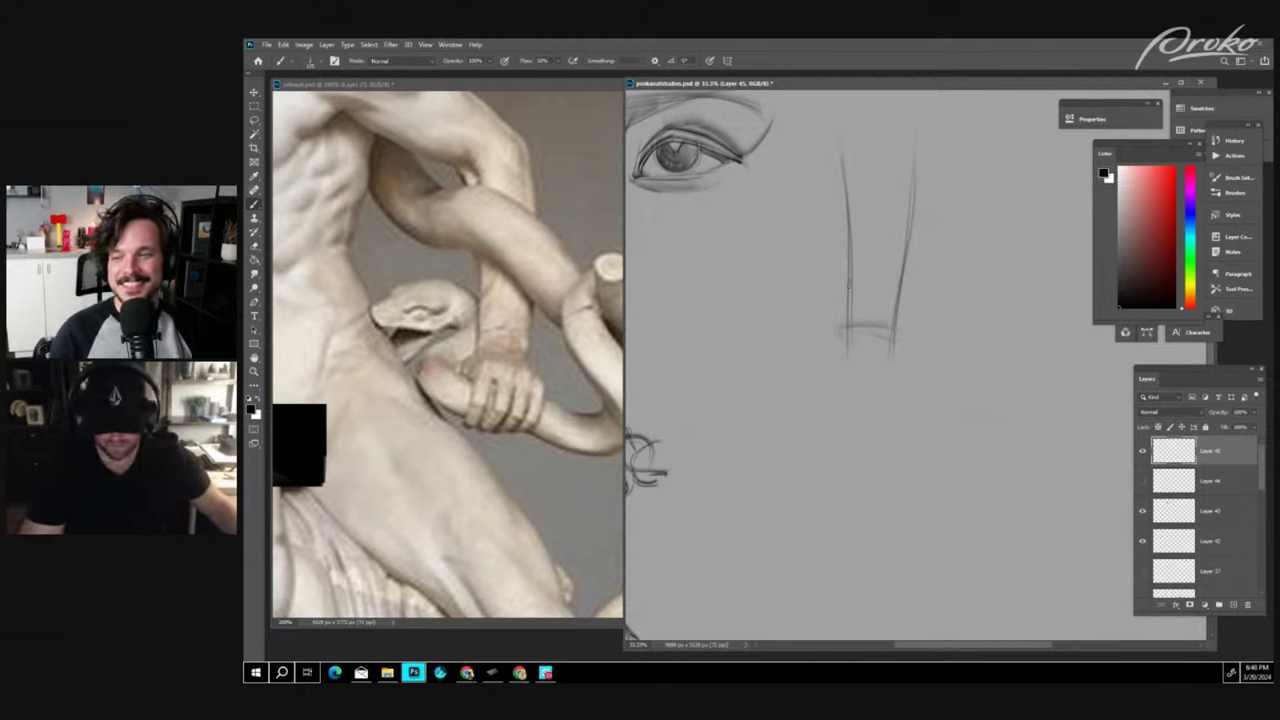
- Block in the gripping hand below the wrist with a flared thumb side, a knuckle arc and the fist's outer edges
mouse_move(847, 278)
left_mouse_down()
mouse_move(843, 346)
mouse_move(804, 345)
mouse_move(850, 372)
mouse_move(932, 372)
left_mouse_up()
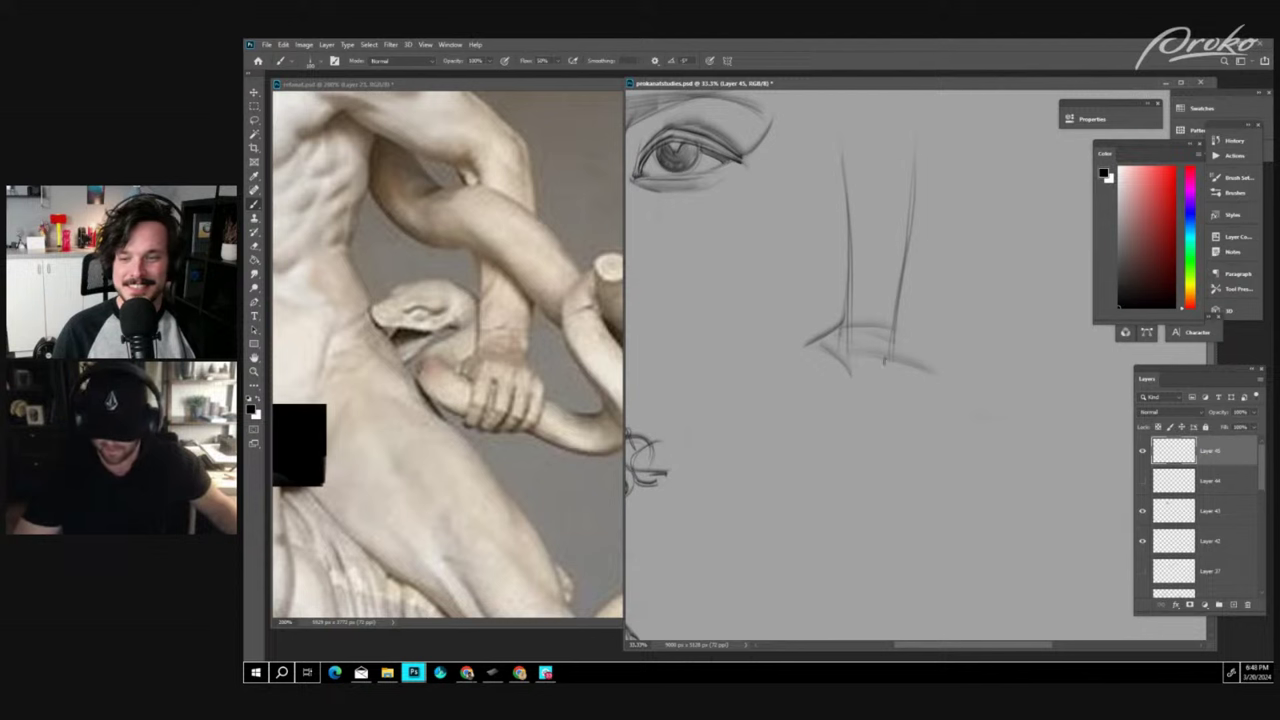
mouse_move(845, 348)
left_mouse_down()
mouse_move(928, 388)
mouse_move(892, 332)
mouse_move(924, 384)
left_mouse_up()
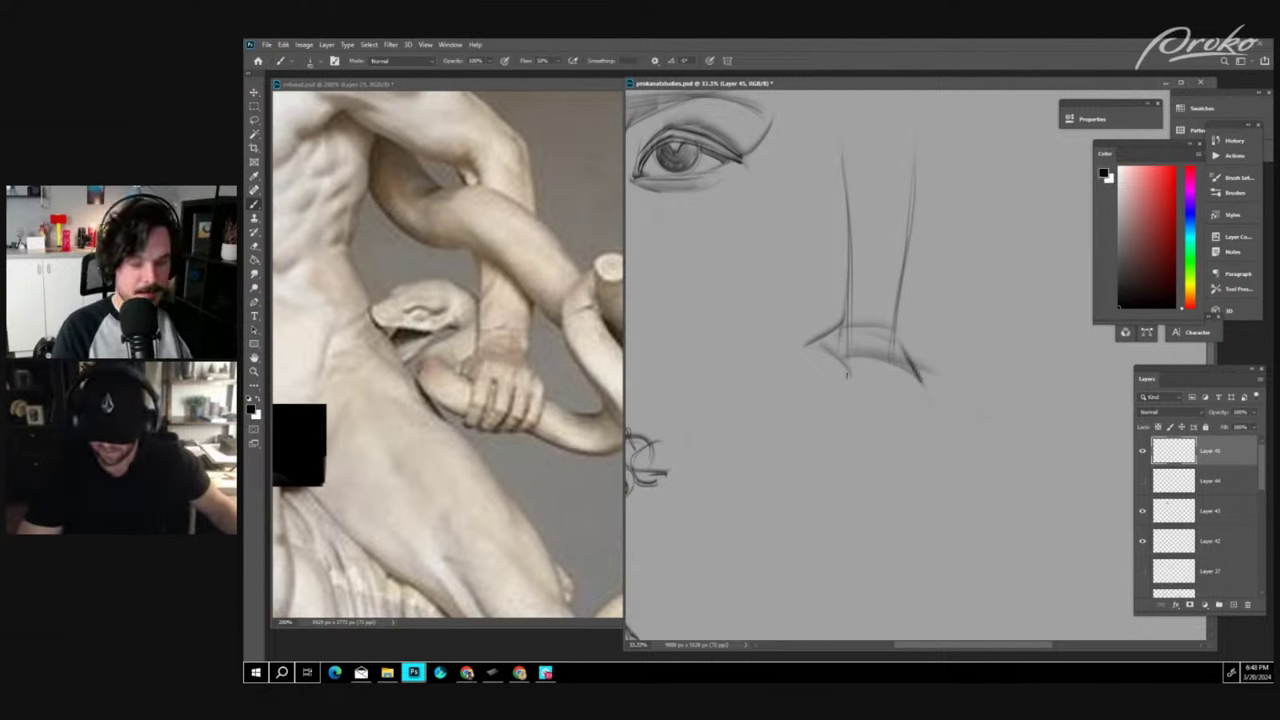
mouse_move(849, 358)
left_mouse_down()
mouse_move(836, 420)
mouse_move(858, 418)
left_mouse_up()
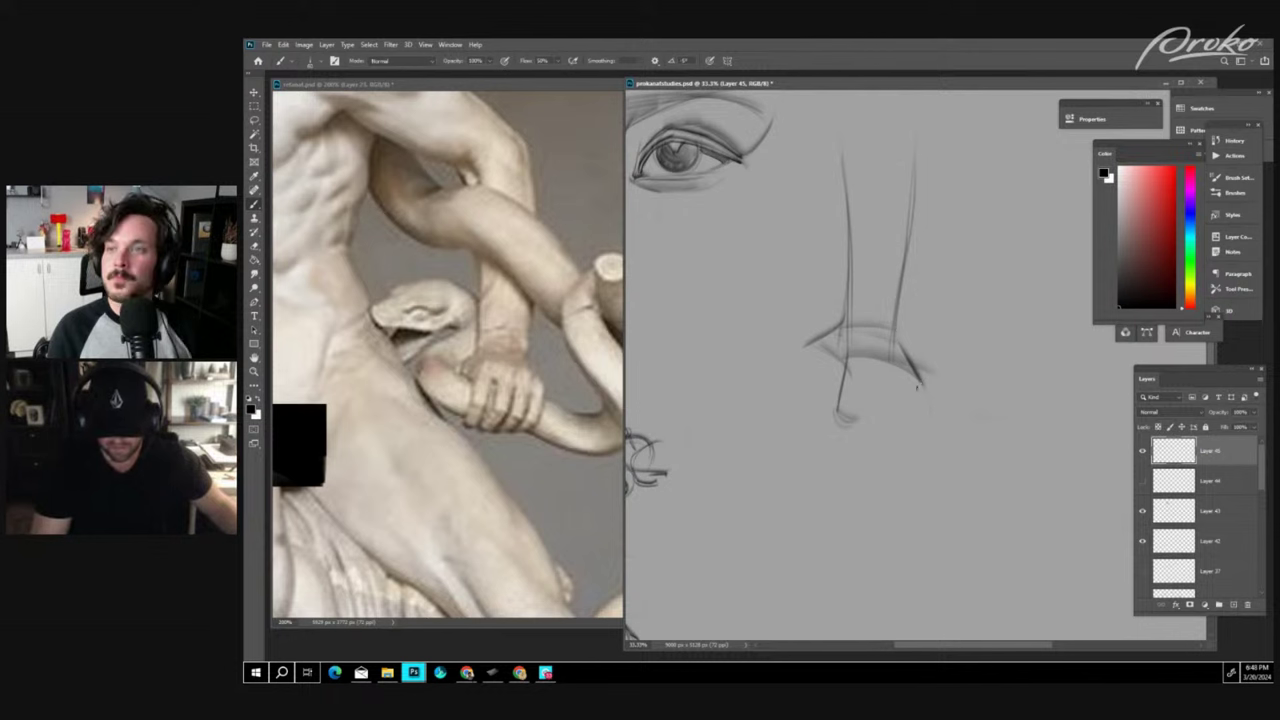
mouse_move(921, 379)
left_mouse_down()
mouse_move(903, 417)
mouse_move(861, 414)
mouse_move(912, 415)
mouse_move(860, 409)
mouse_move(844, 421)
mouse_move(871, 380)
mouse_move(861, 377)
mouse_move(877, 373)
mouse_move(866, 376)
mouse_move(872, 406)
mouse_move(874, 383)
mouse_move(872, 396)
mouse_move(838, 395)
mouse_move(902, 404)
left_mouse_up()
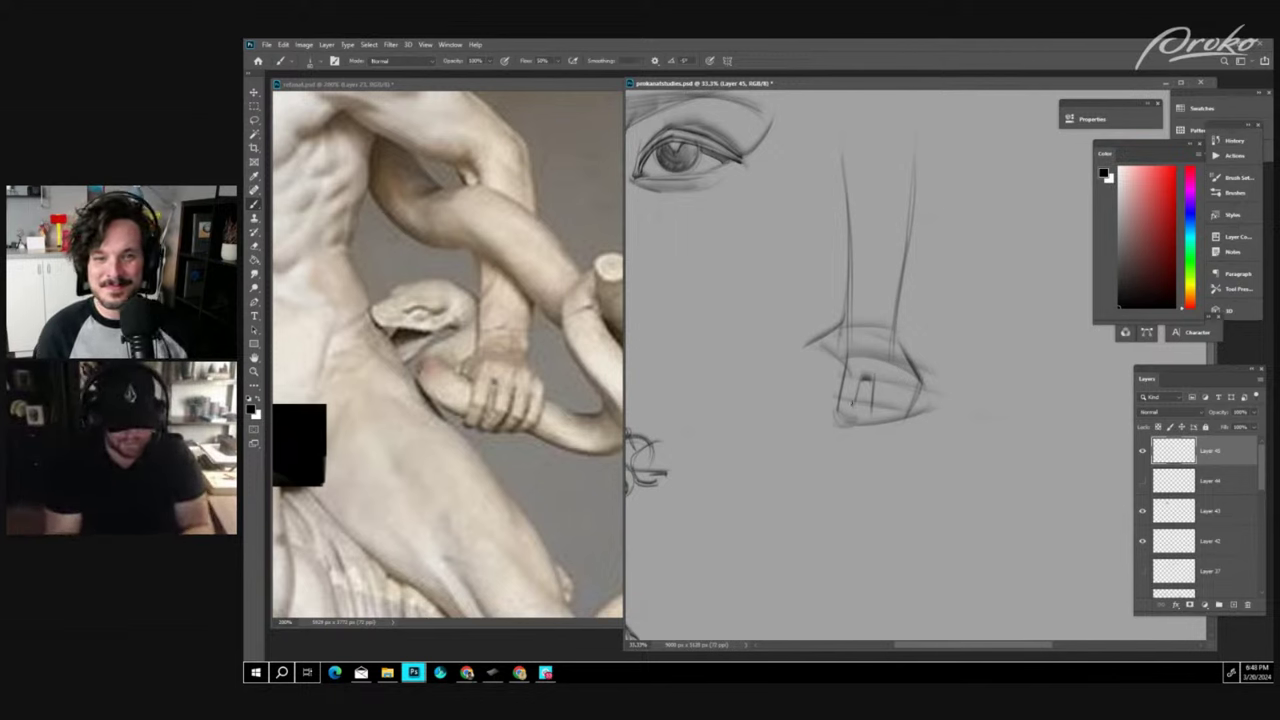
- Draw the dividing lines between the curled fingers and define the fingertips along the fist's lower edge
left_click_drag(858, 392, 848, 419)
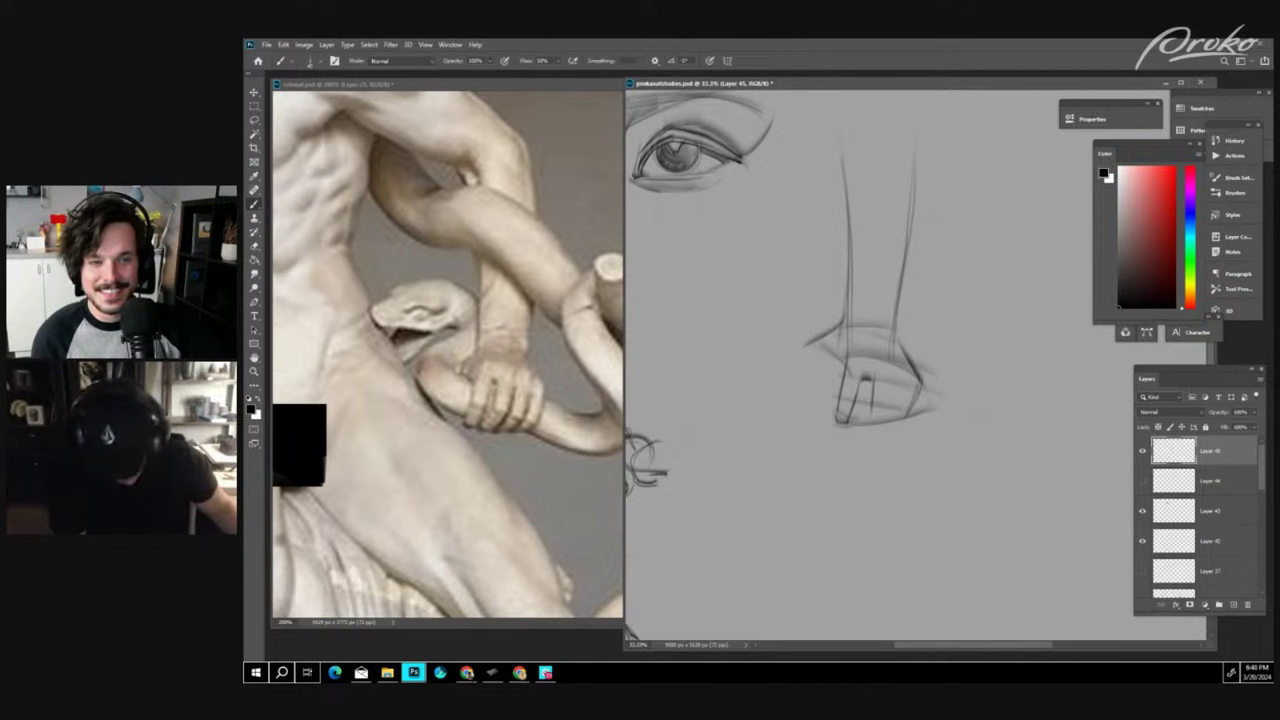
left_click_drag(869, 377, 867, 411)
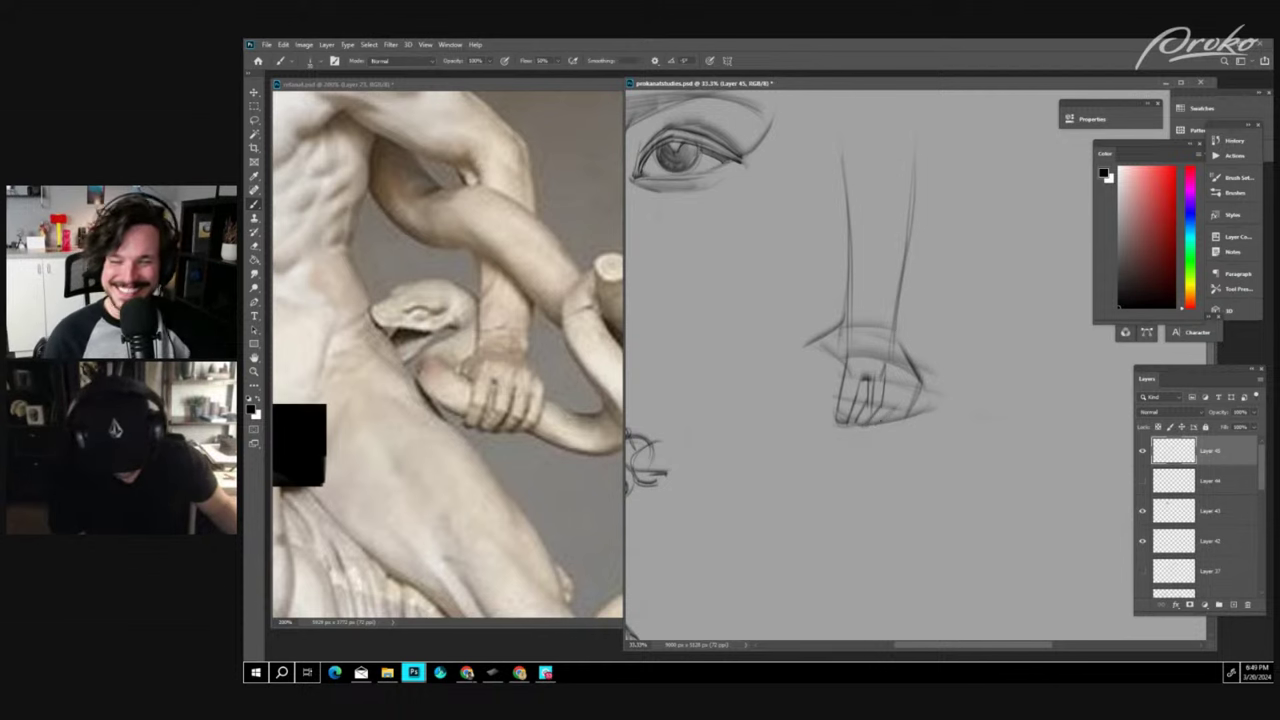
left_click_drag(873, 423, 896, 406)
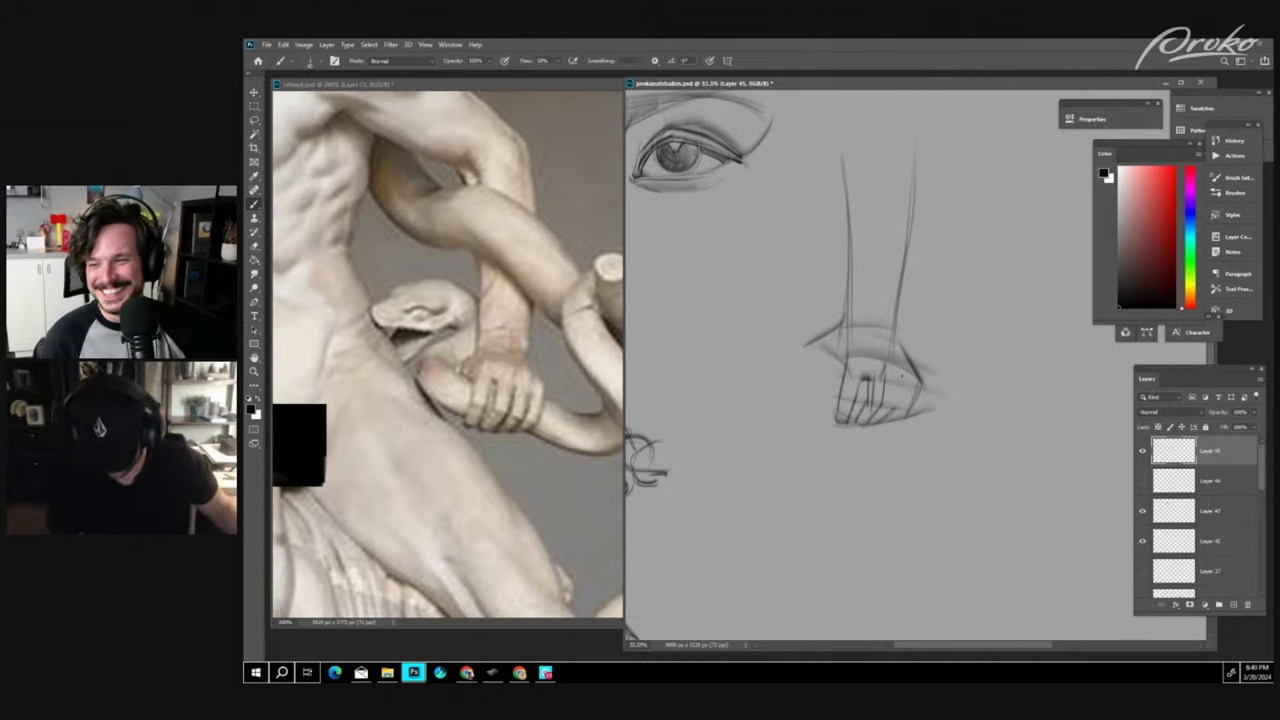
left_click_drag(897, 378, 906, 404)
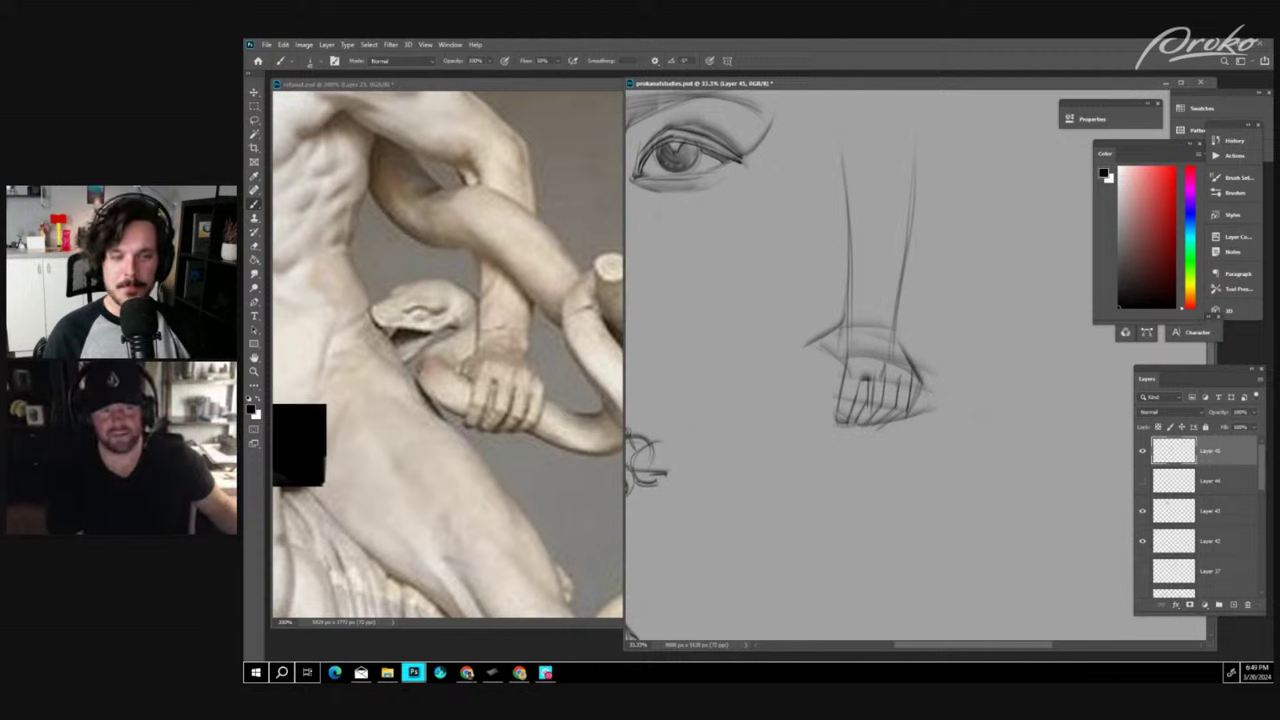
- On a new layer, reinforce the forearm's contour and add black arcs across the back of the gripping hand and its knuckles
left_click(879, 391, "alt")
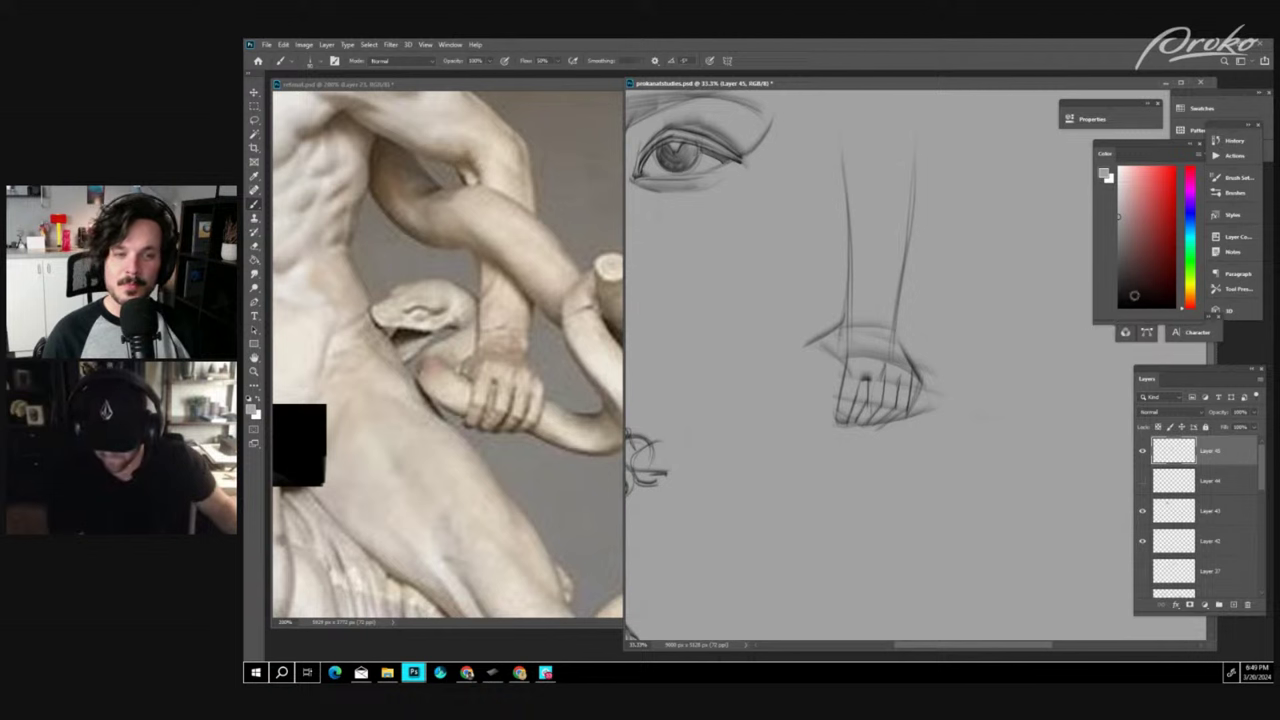
left_click_drag(1134, 296, 1119, 308)
left_click(895, 400, "alt")
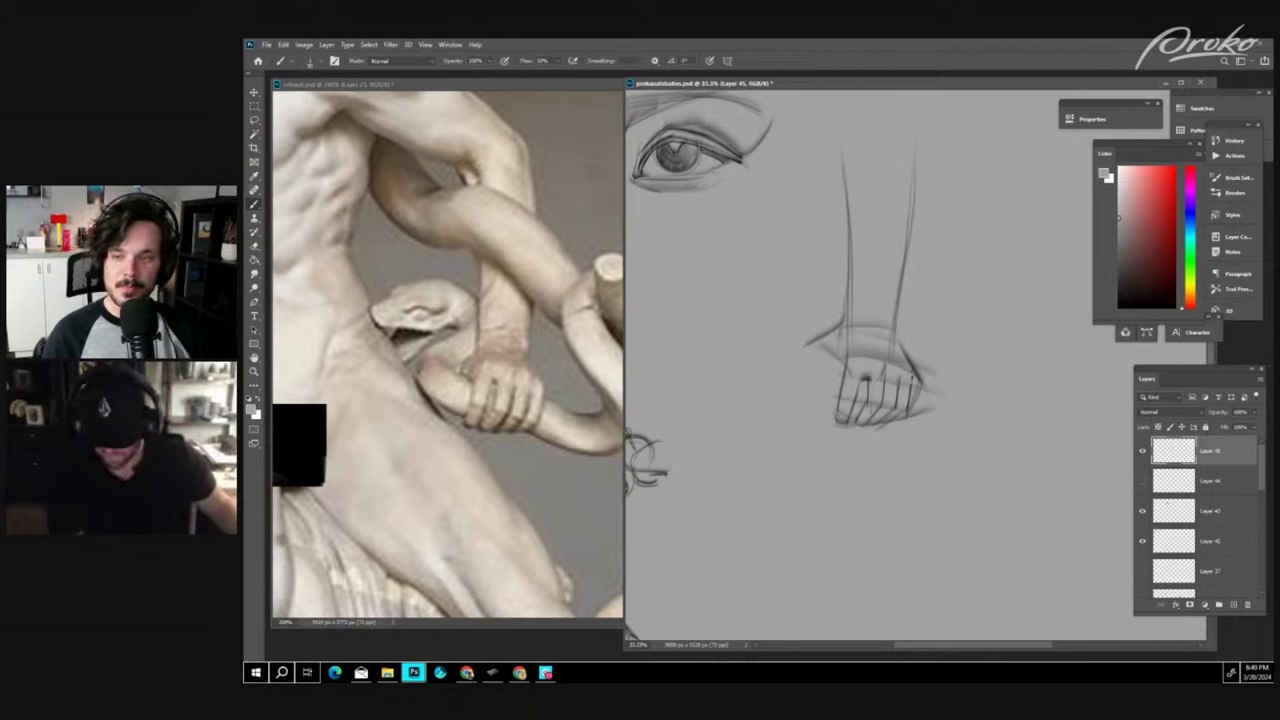
left_click(1233, 605)
key("d")
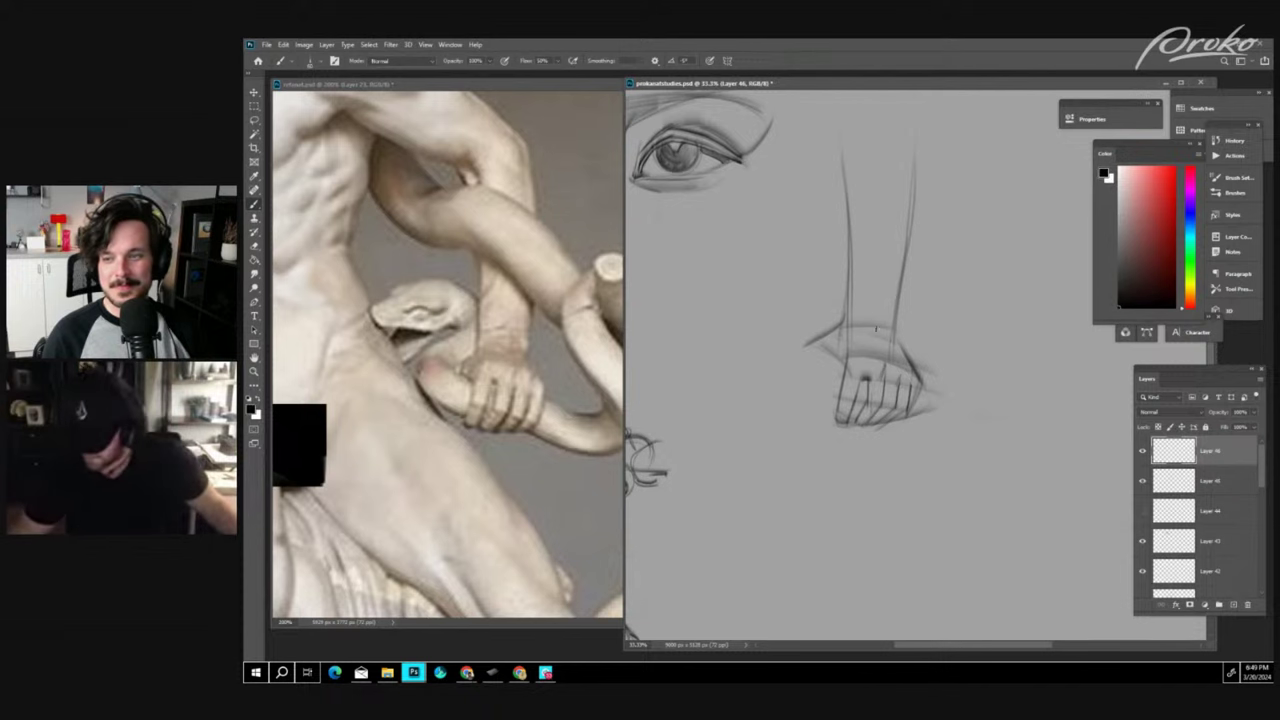
left_click_drag(849, 240, 851, 290)
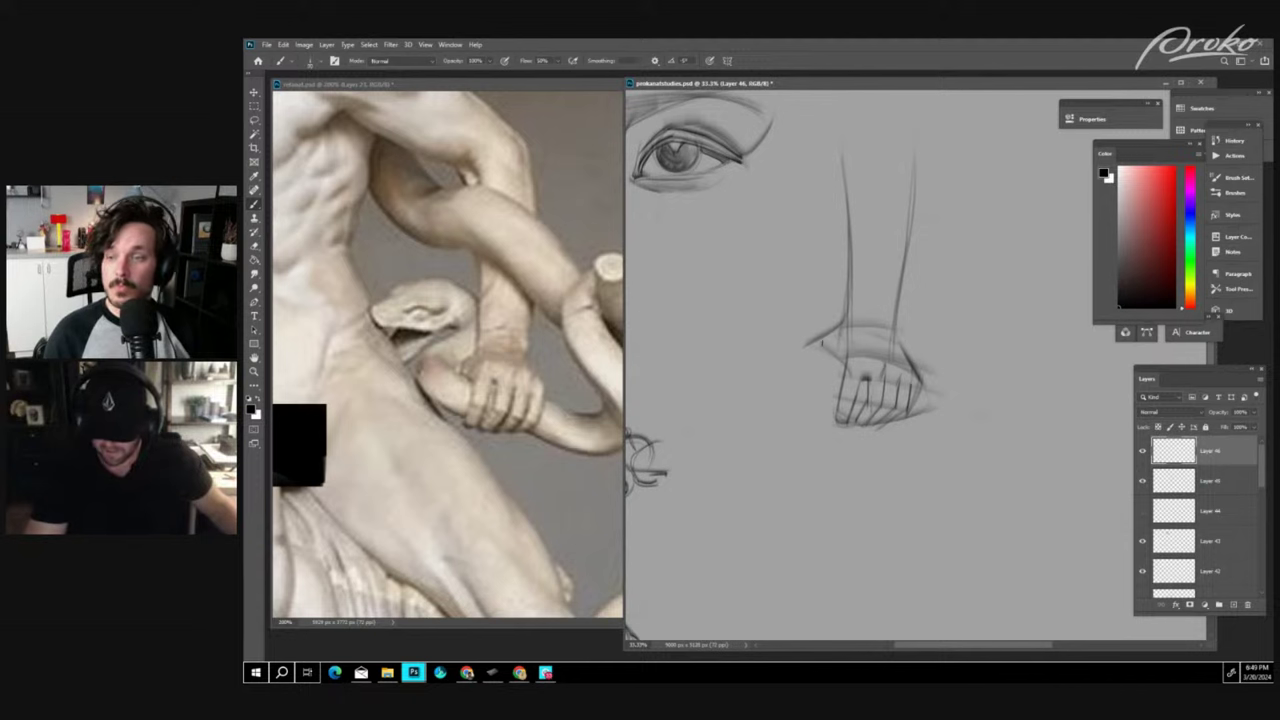
mouse_move(812, 345)
left_mouse_down()
mouse_move(860, 327)
mouse_move(911, 366)
left_mouse_up()
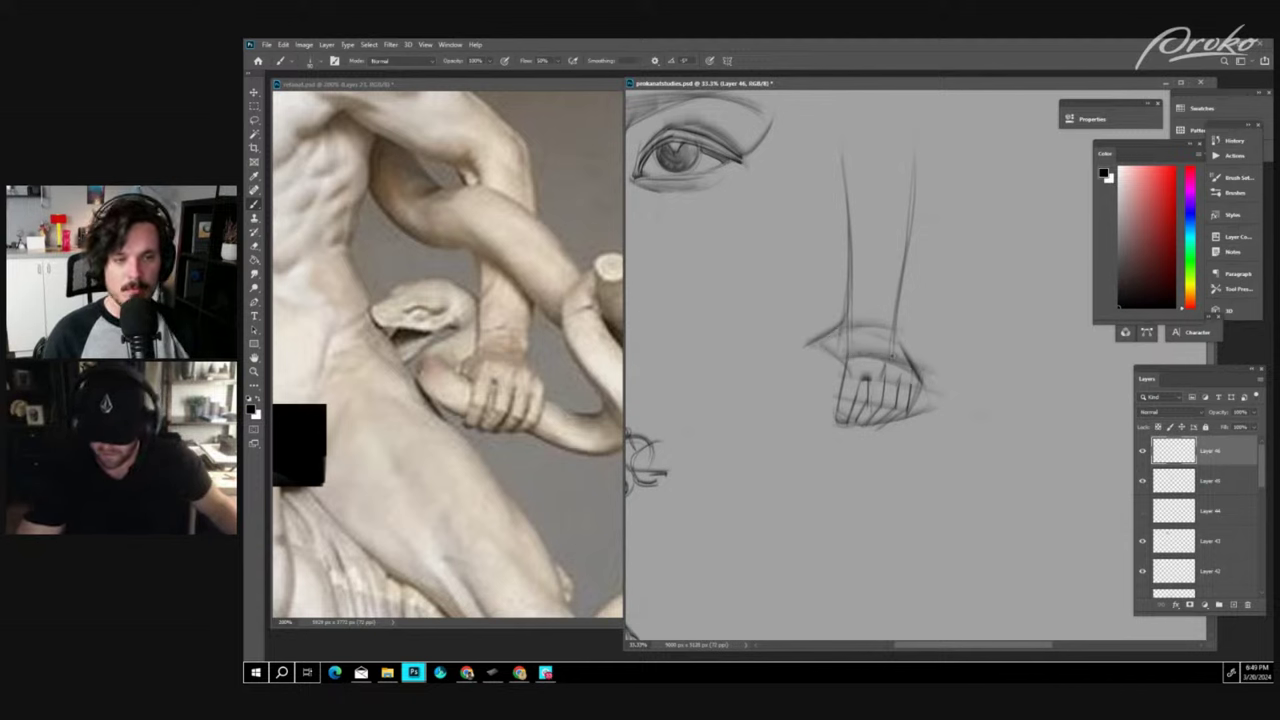
left_click_drag(814, 372, 912, 362)
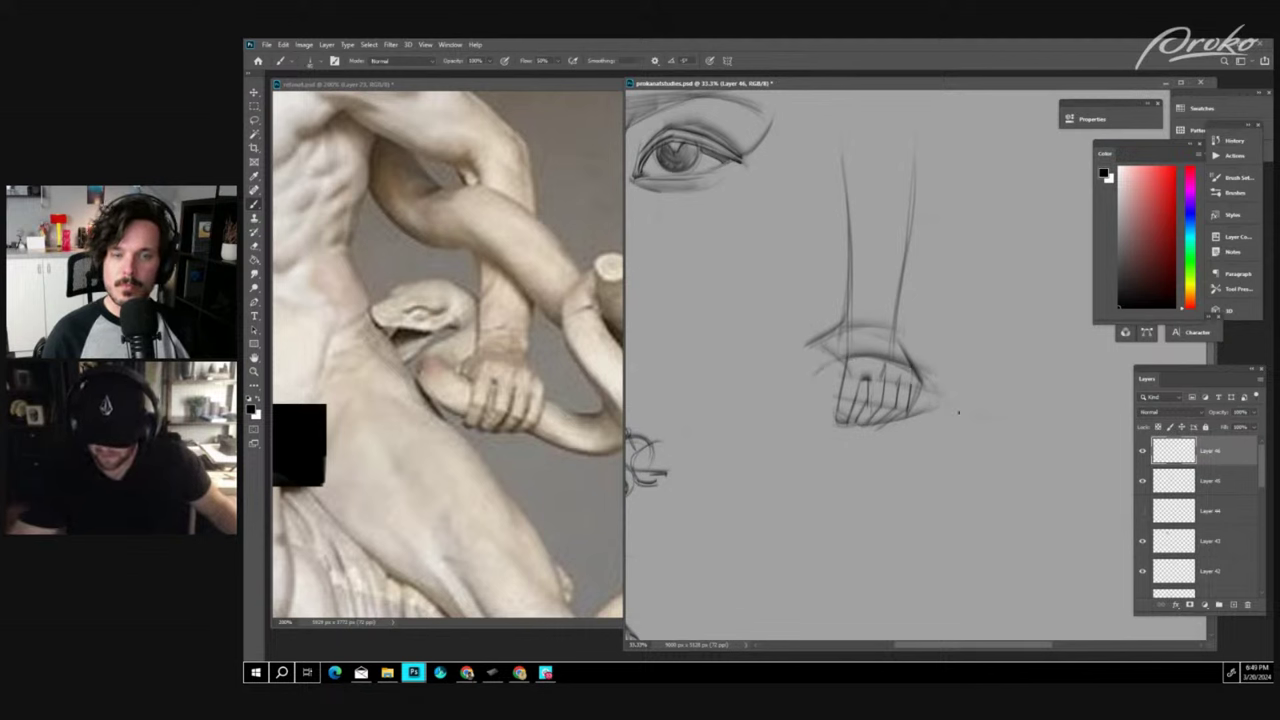
- Mark the knuckle line of Laocoön's gripping hand on the reference photo with a green arc
left_click(497, 368)
left_click_drag(1191, 290, 1190, 251)
left_click(1174, 168)
left_click_drag(507, 386, 567, 339)
key("ctrl+plus")
left_click_drag(637, 280, 587, 309)
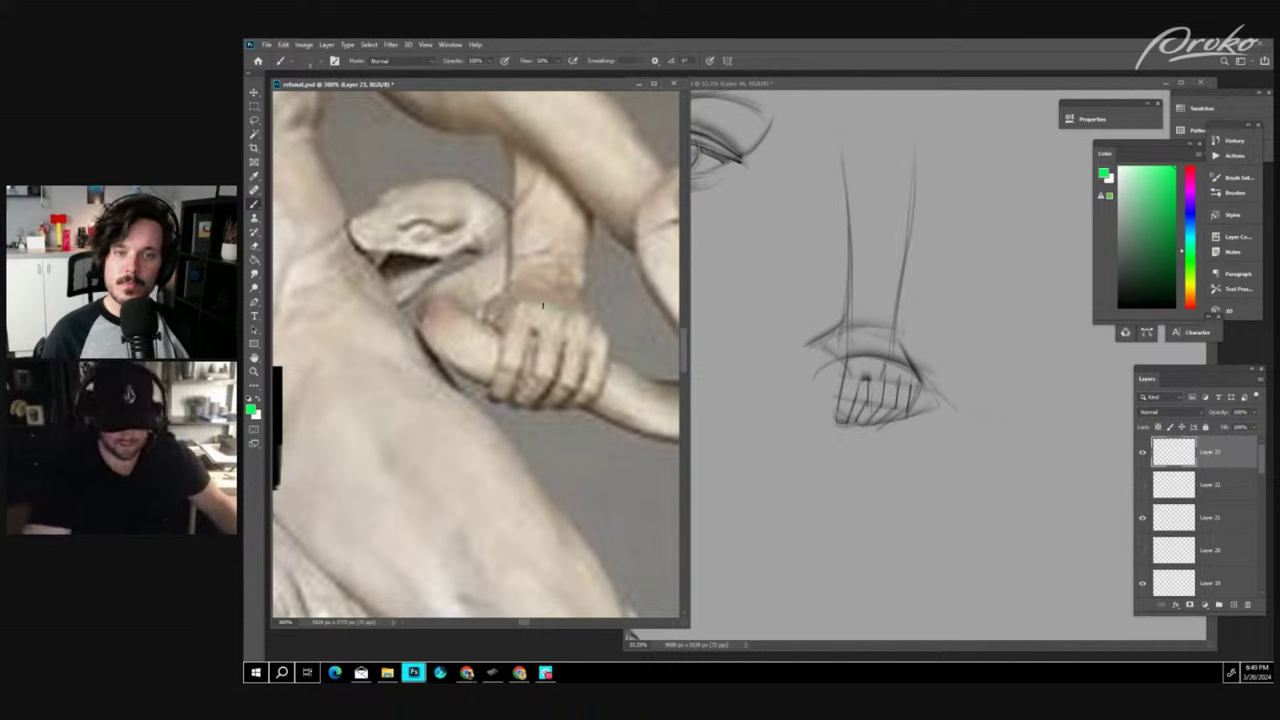
- Mark the gripping hand's knuckle line on the reference photo with a thick red arc
left_click(1197, 171)
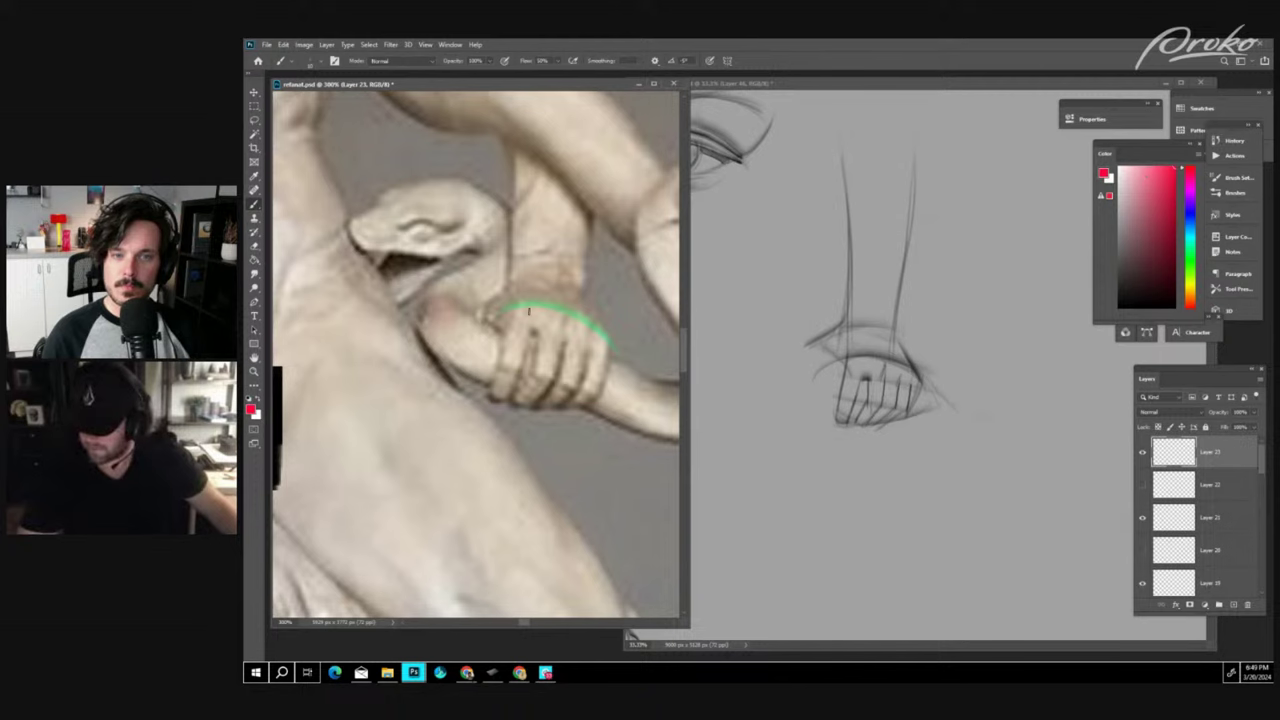
key("ctrl+z")
key("ctrl+minus")
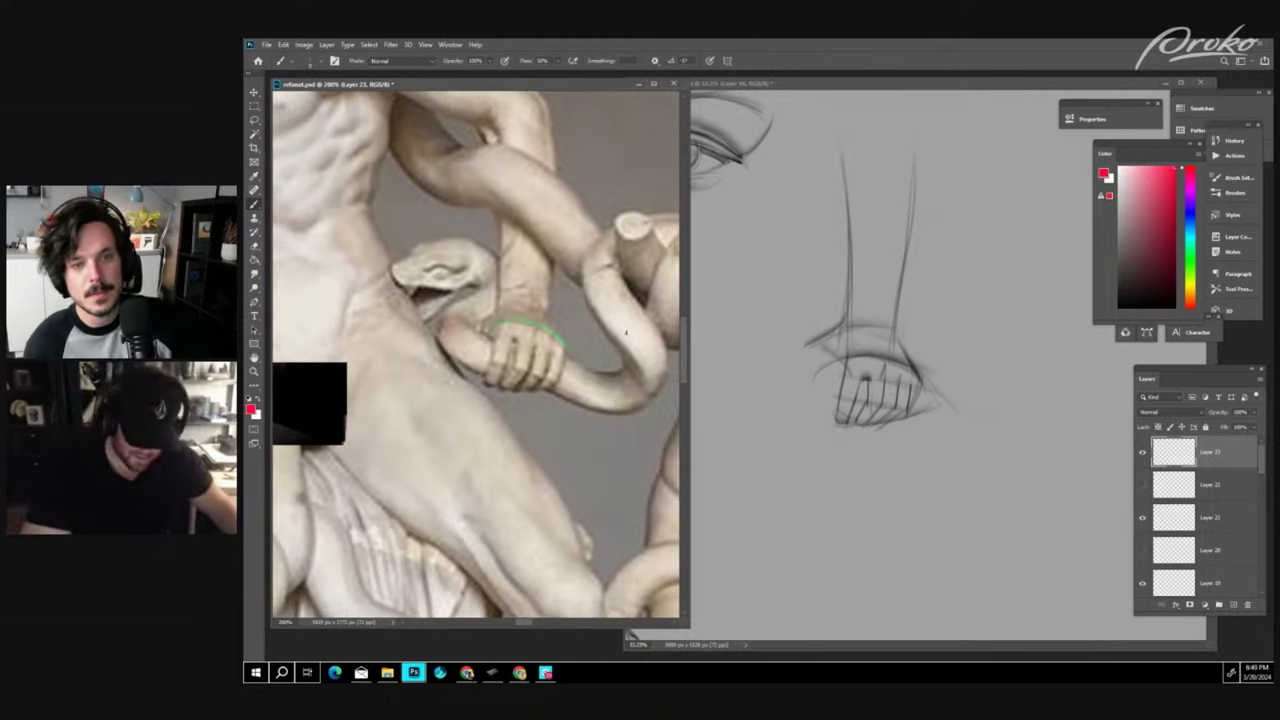
left_click_drag(490, 326, 548, 334)
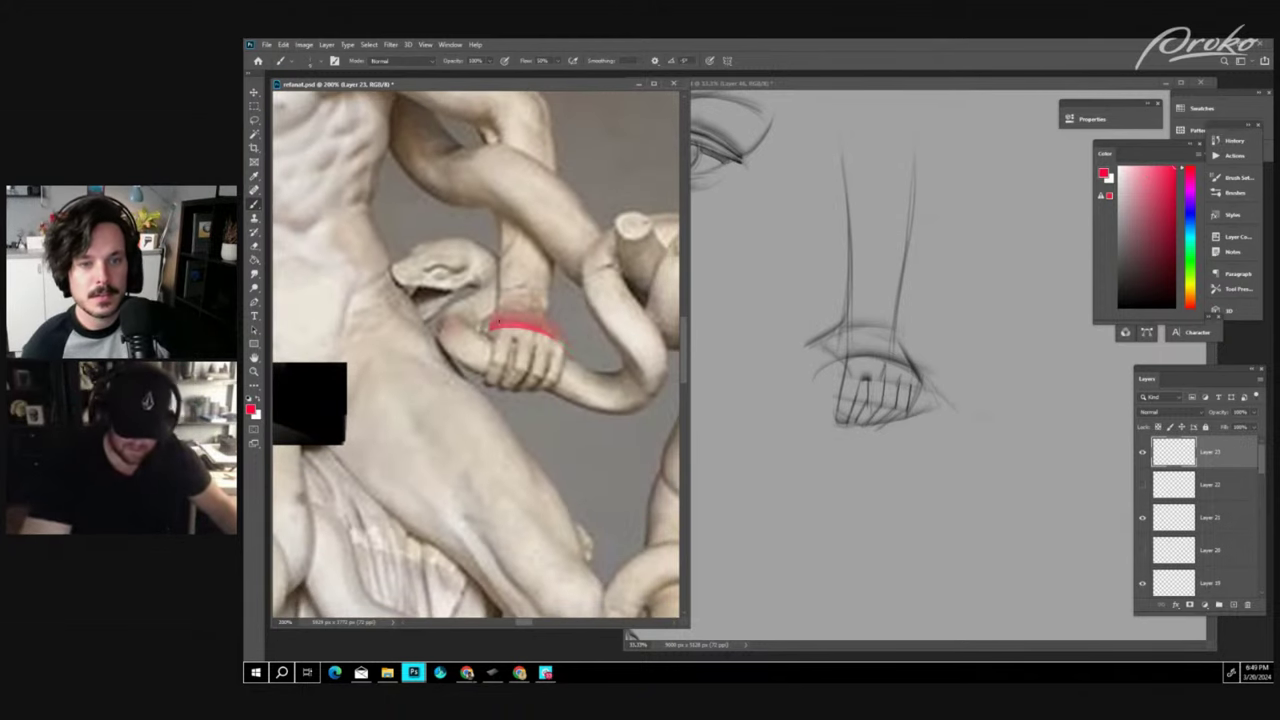
- Examine the marked knuckle arc in relation to the whole Laocoön group and the arm close up
key("ctrl+minus")
key("ctrl+minus")
key("ctrl+minus")
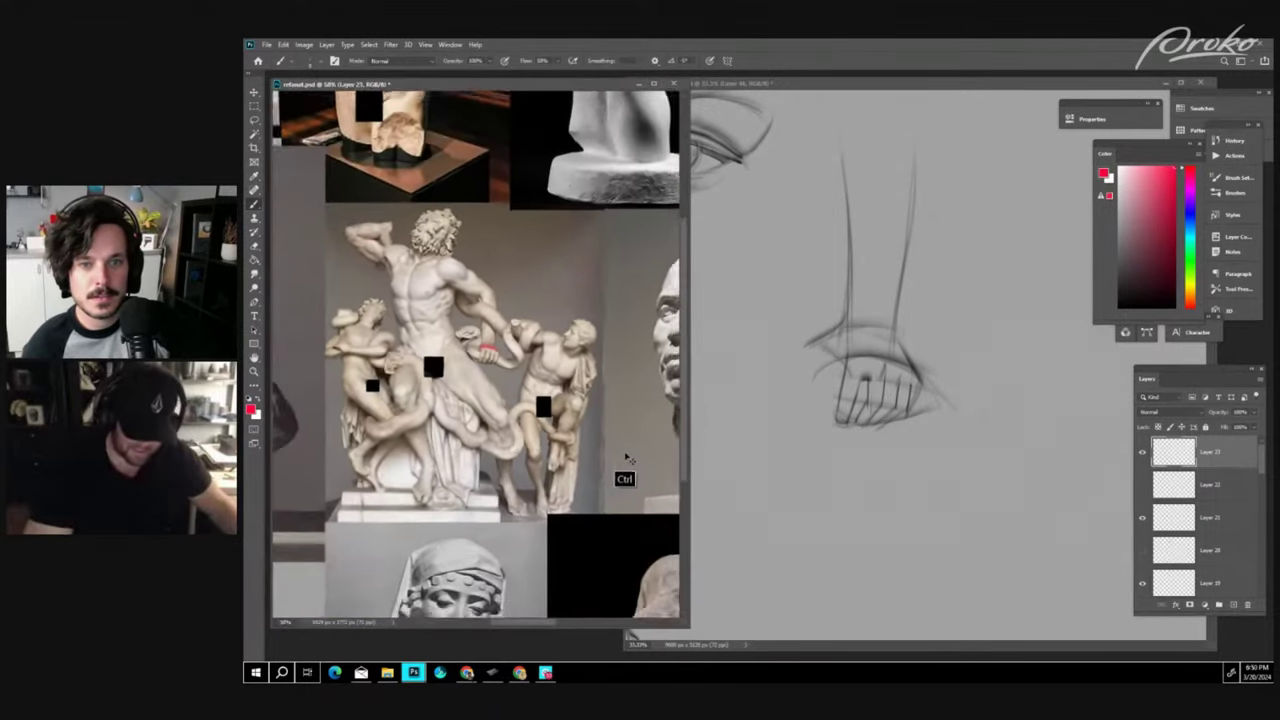
key("ctrl+plus")
key("ctrl+plus")
key("ctrl+plus")
key("ctrl+plus")
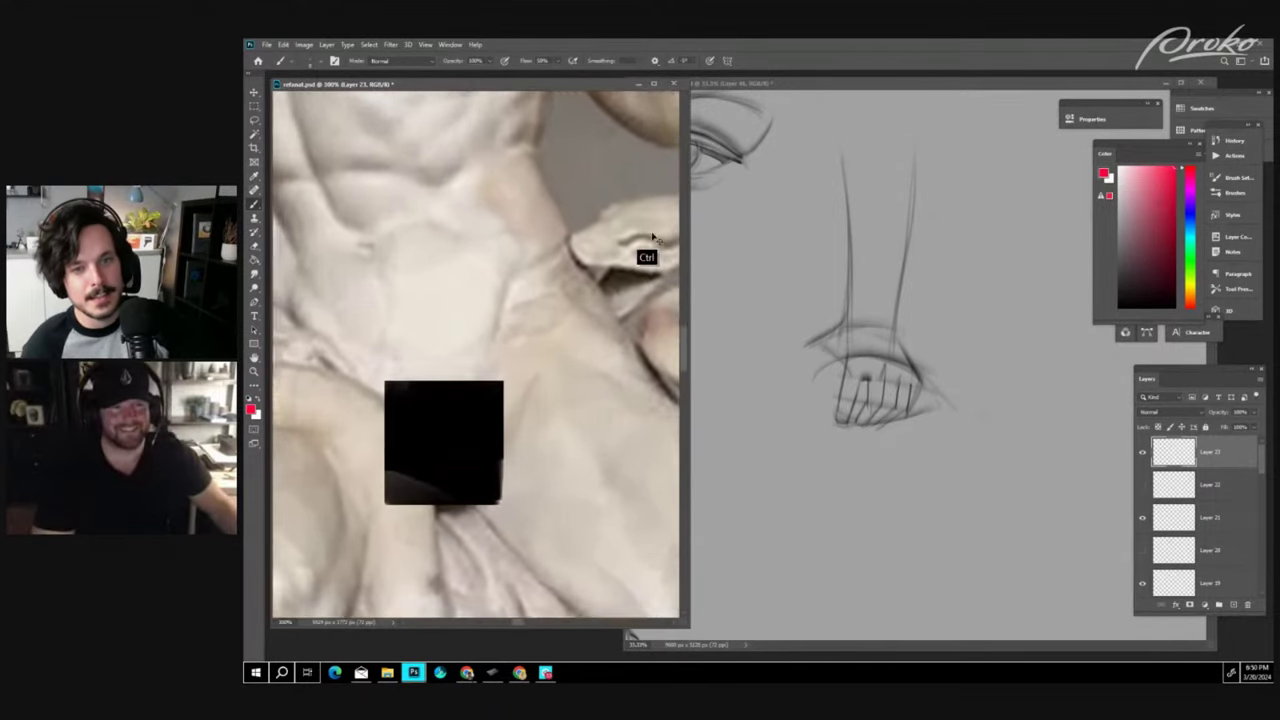
key("ctrl+minus")
left_click_drag(633, 268, 617, 278)
key("ctrl+minus")
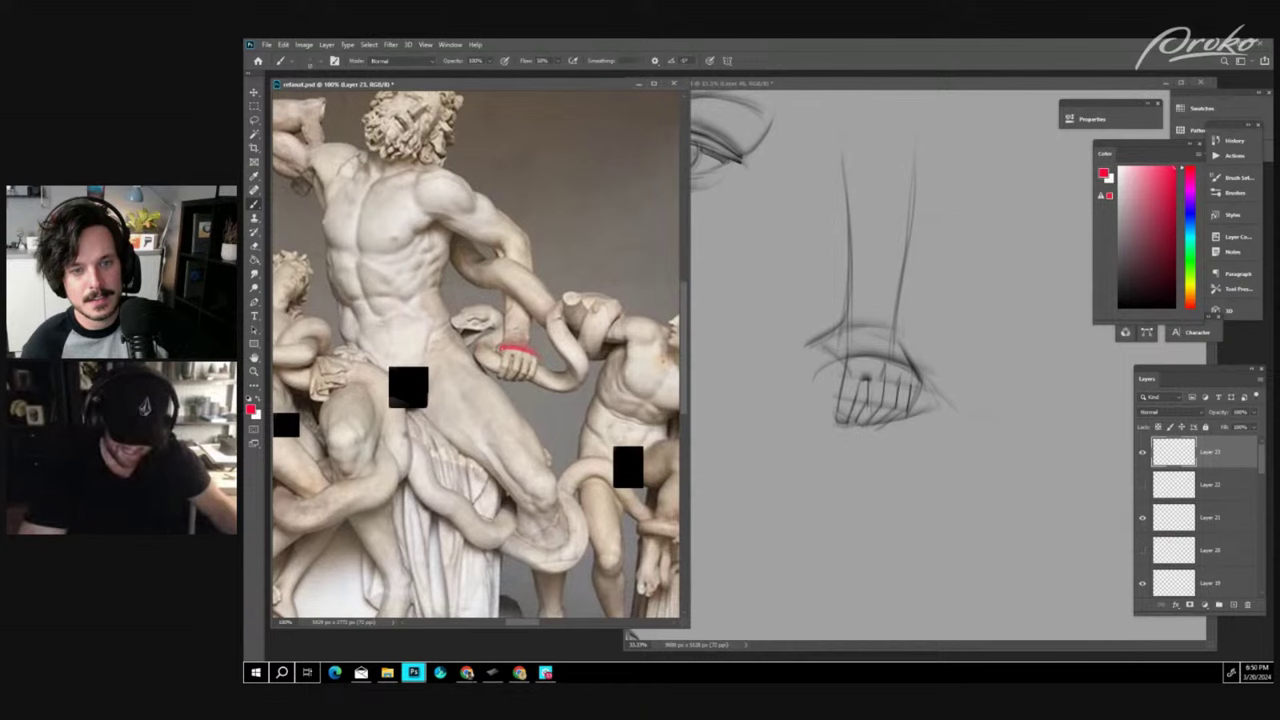
key("ctrl+plus")
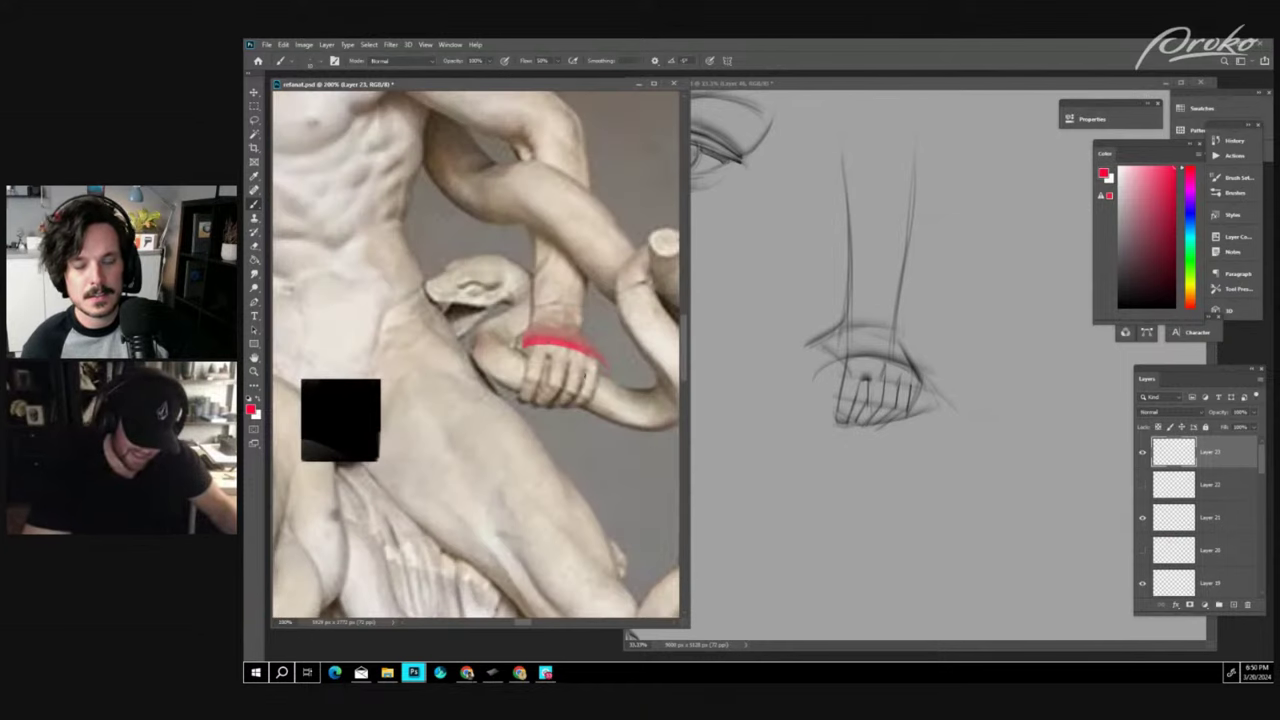
- Trace the back of the hand, the fist's outer edge and the finger divisions in red over the reference photo
left_click_drag(530, 329, 579, 333)
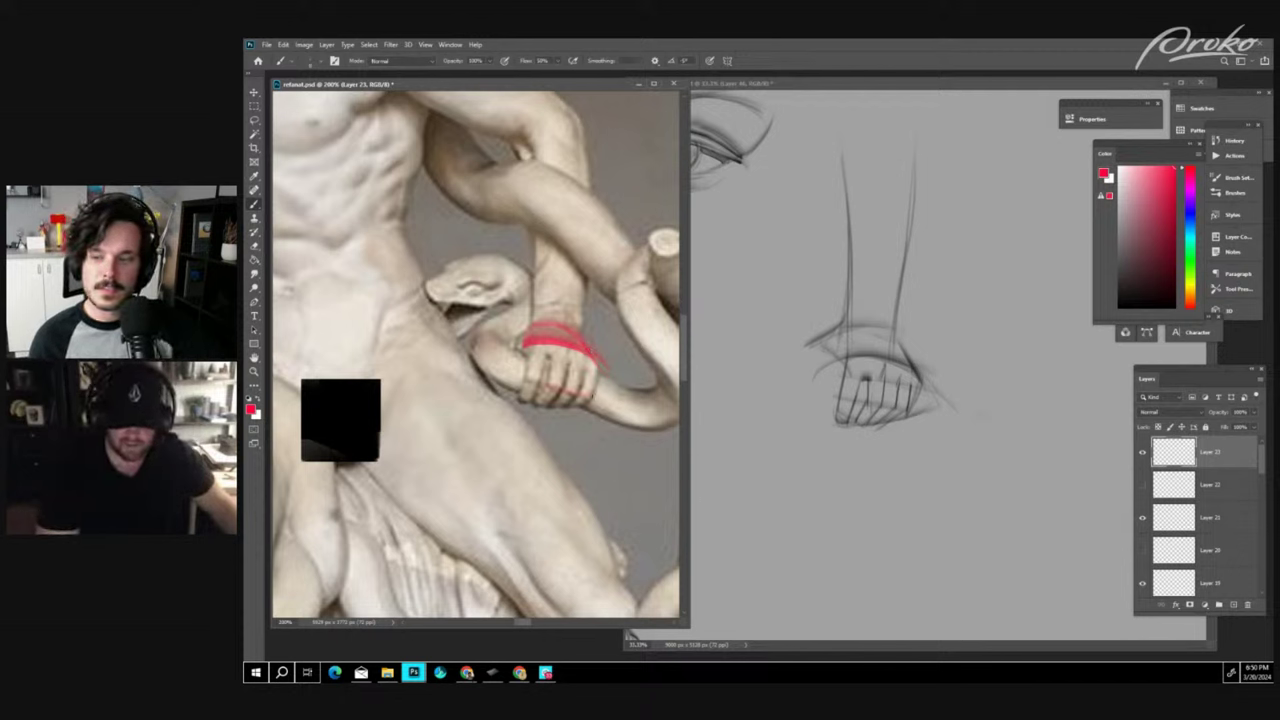
left_click_drag(529, 340, 519, 410)
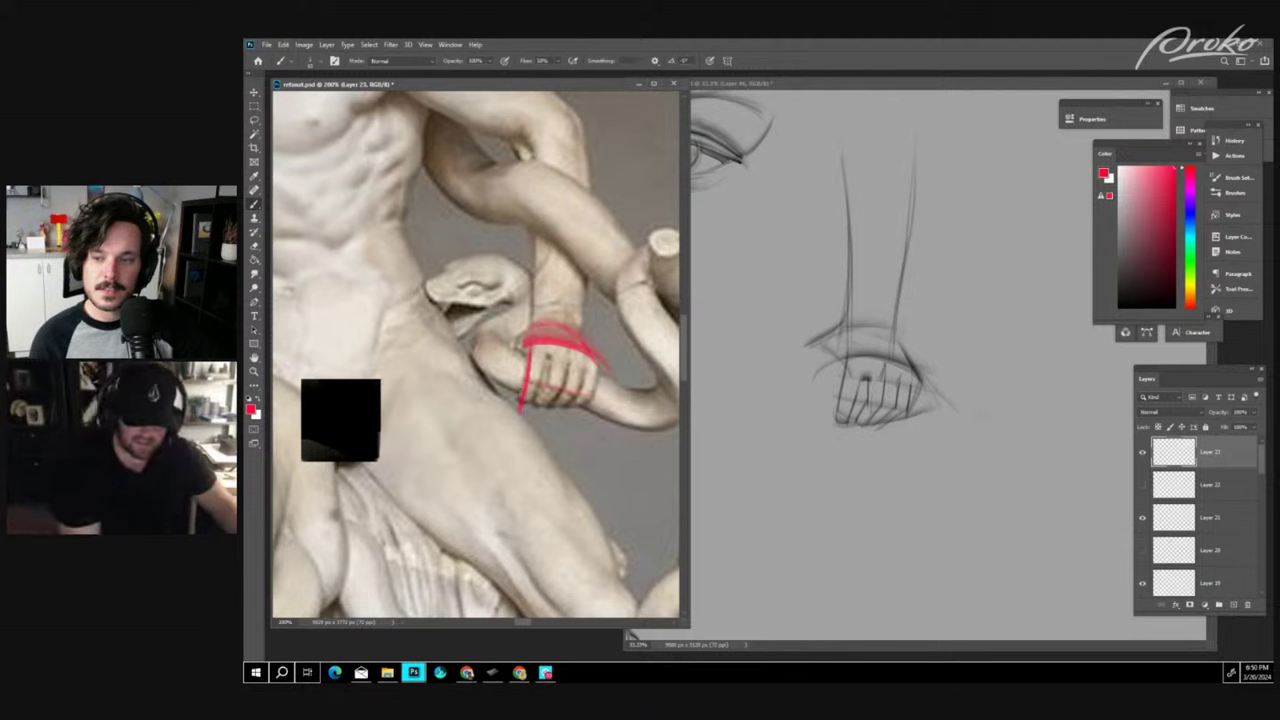
left_click_drag(545, 360, 537, 388)
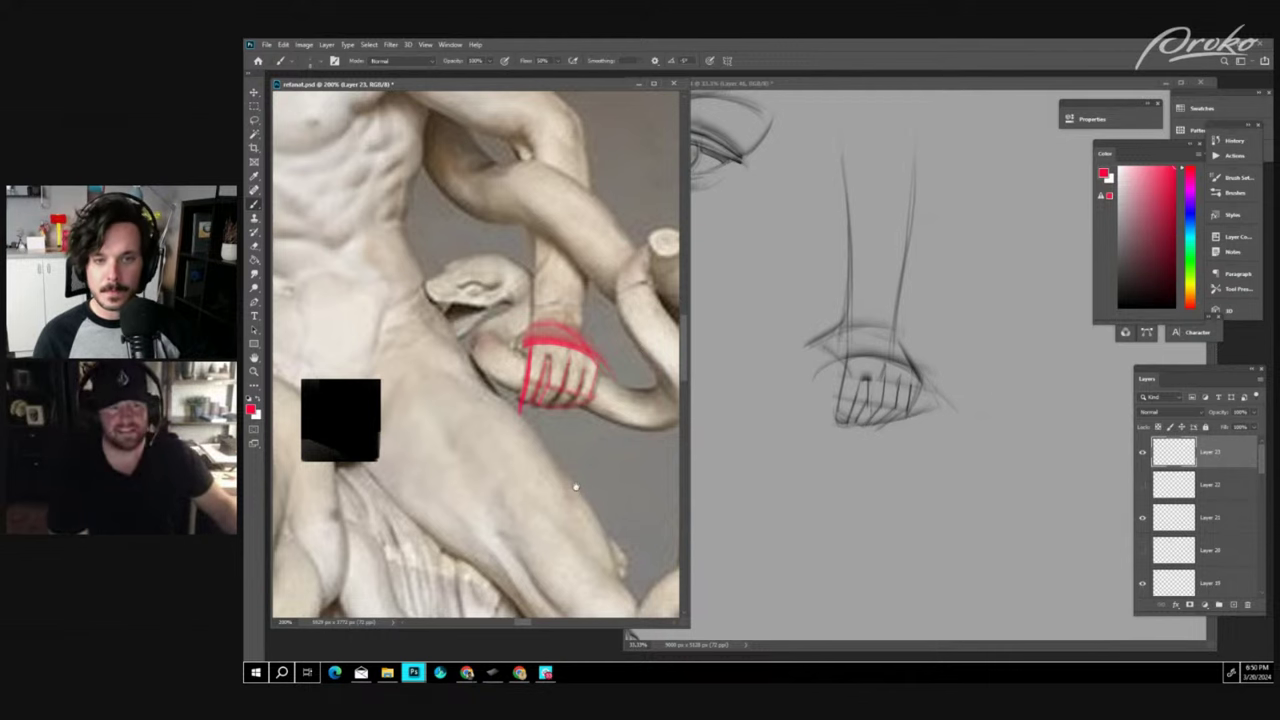
- Beside the gripping-hand study, sketch an open hand's grouped fingers in black, with curved lines across the knuckles and finger joints
left_click_drag(977, 352, 855, 396)
key("d")
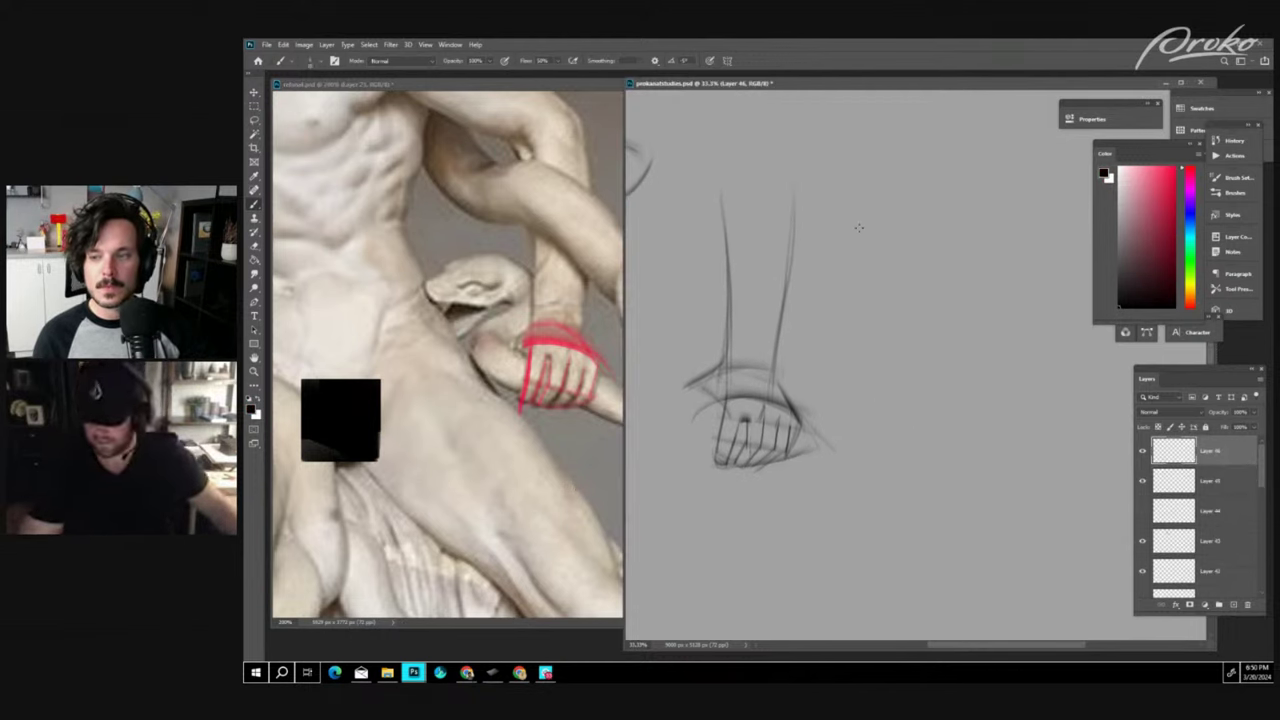
left_click_drag(882, 198, 866, 284)
left_click_drag(882, 196, 922, 274)
left_click_drag(912, 186, 944, 290)
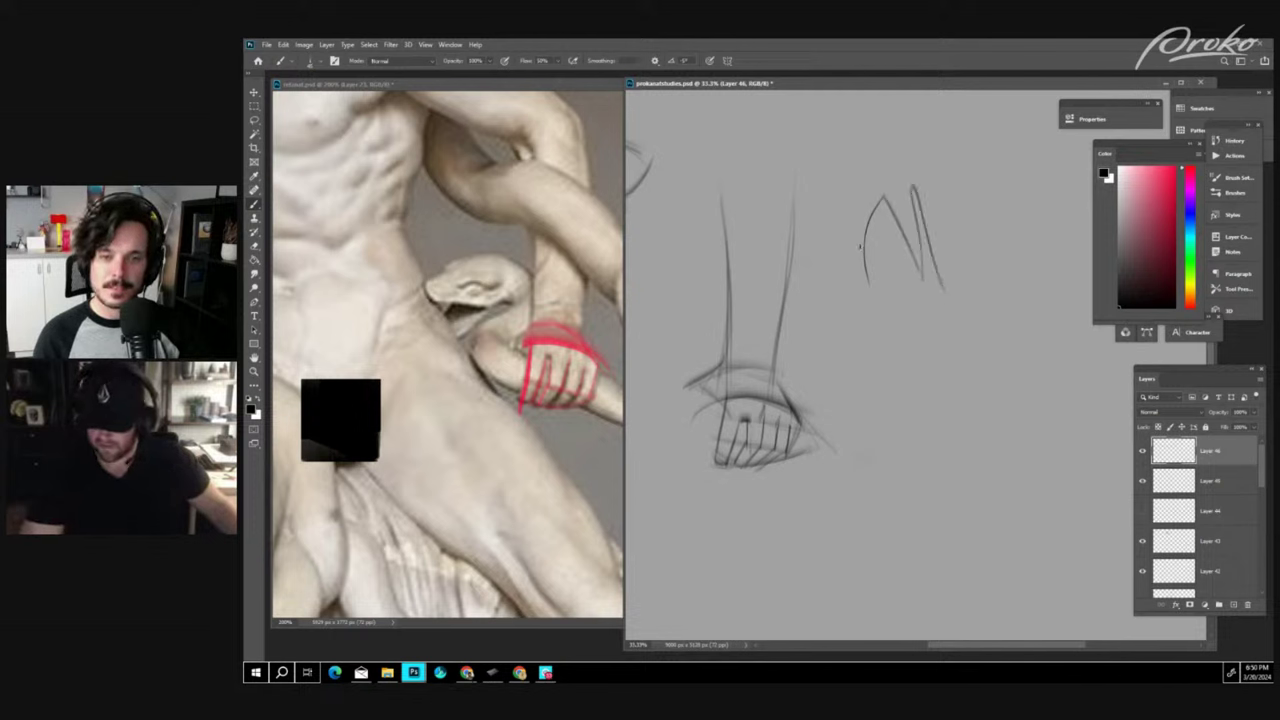
mouse_move(860, 244)
left_mouse_down()
mouse_move(904, 356)
mouse_move(891, 310)
mouse_move(944, 282)
left_mouse_up()
left_click_drag(880, 310, 958, 270)
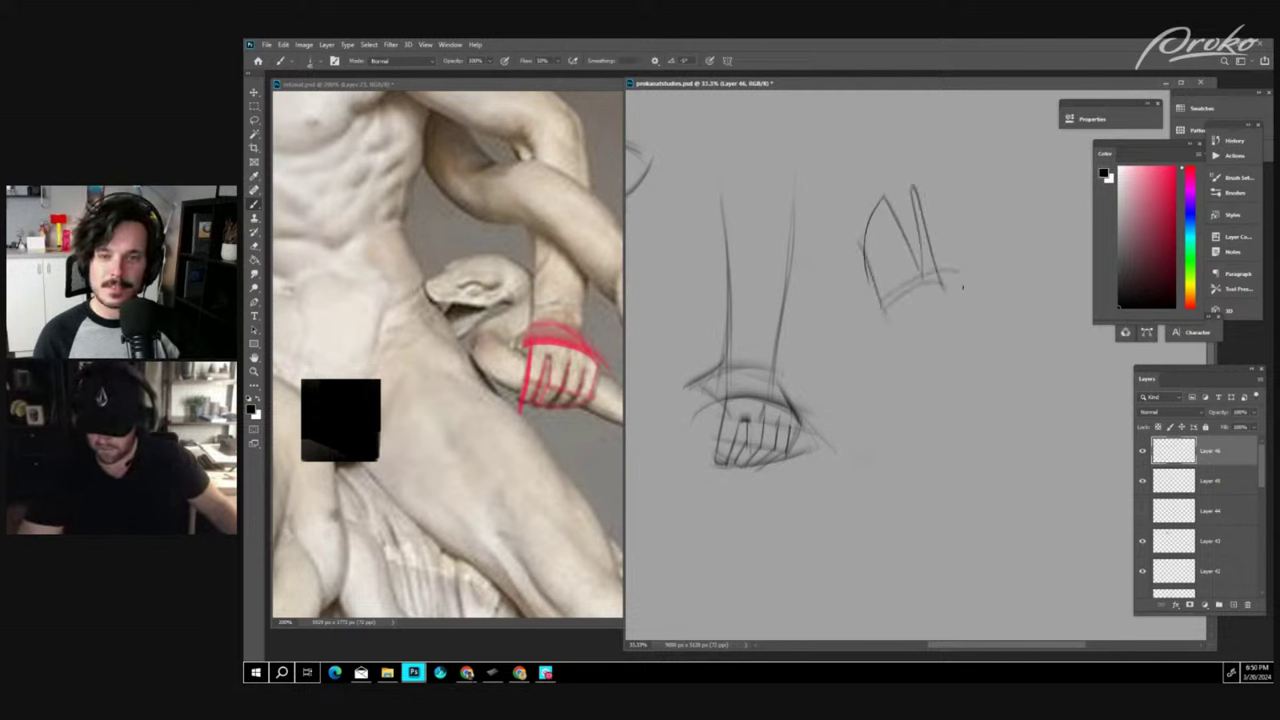
mouse_move(908, 186)
left_mouse_down()
mouse_move(928, 288)
mouse_move(922, 259)
mouse_move(877, 256)
mouse_move(870, 281)
mouse_move(924, 234)
left_mouse_up()
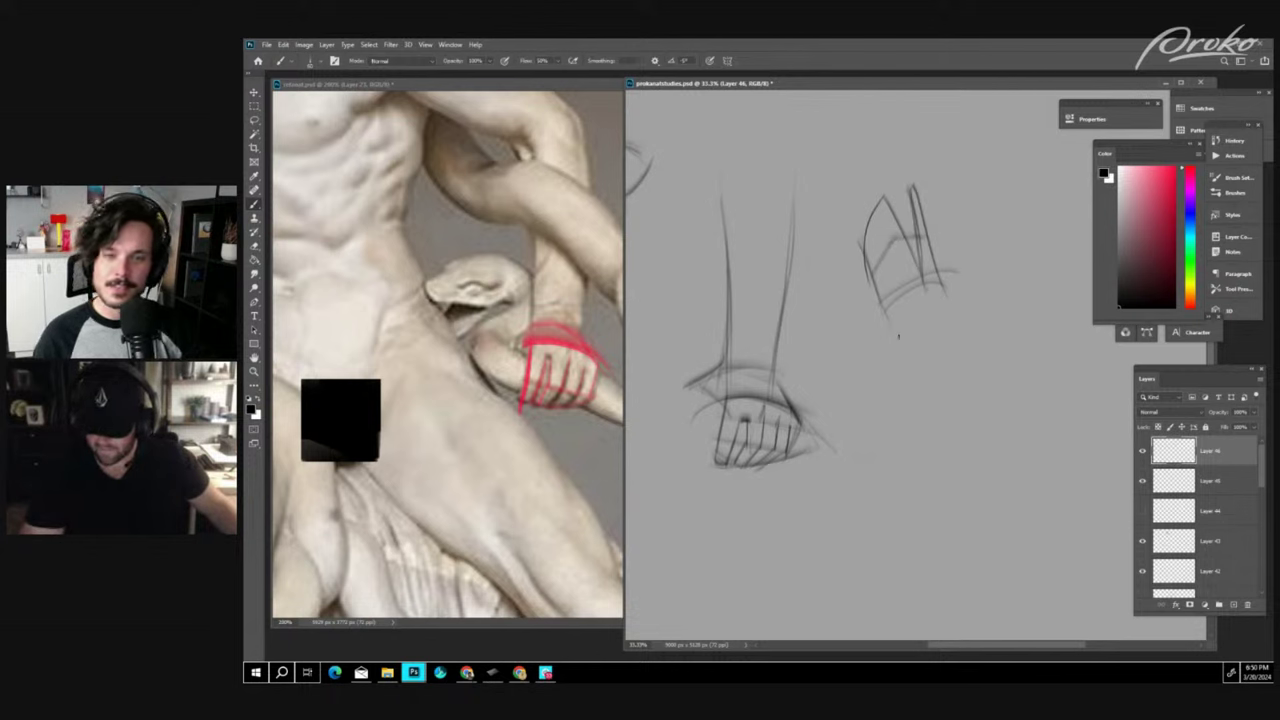
- Block in the open hand's palm around a circle and add the thumb's outer line
mouse_move(882, 298)
left_mouse_down()
mouse_move(902, 364)
mouse_move(957, 350)
mouse_move(943, 361)
left_mouse_up()
mouse_move(936, 267)
left_mouse_down()
mouse_move(952, 272)
mouse_move(966, 315)
left_mouse_up()
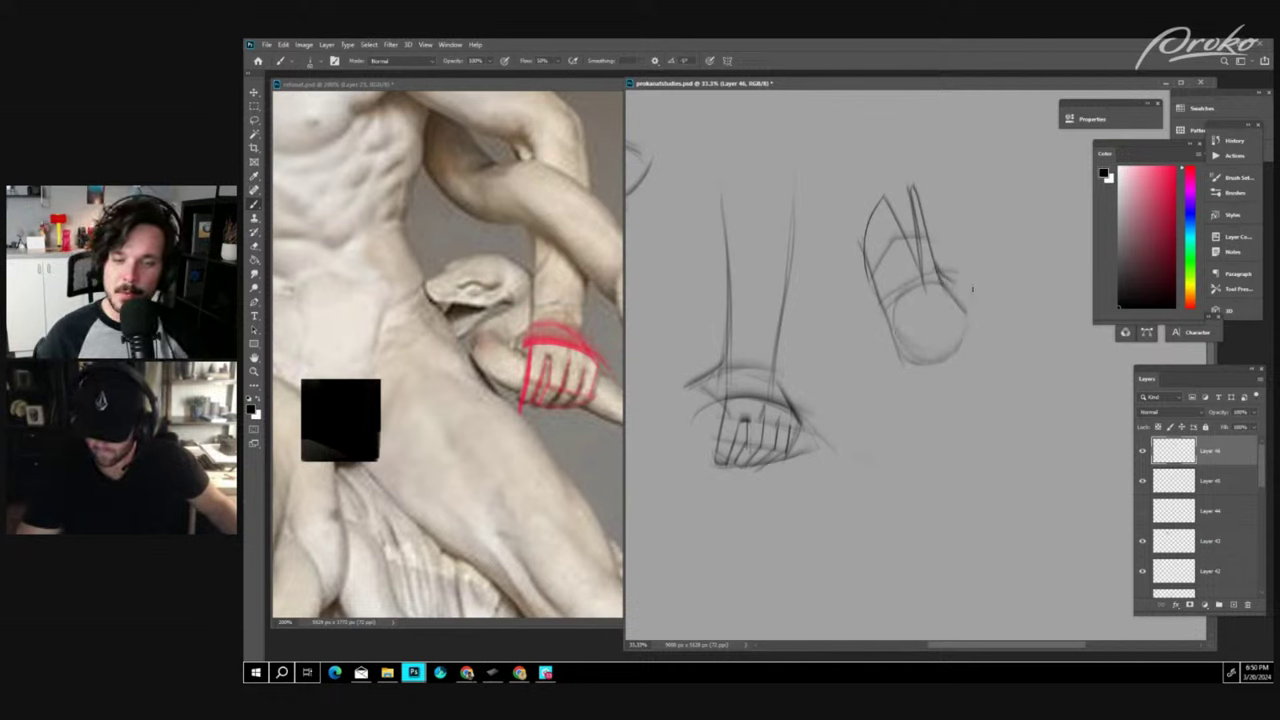
left_click_drag(972, 260, 964, 352)
- Draw the open hand's forearm with two contours widening away from the wrist and a curved cross-contour at its end
left_click_drag(978, 302, 936, 462)
mouse_move(926, 376)
left_mouse_down()
mouse_move(948, 492)
mouse_move(1004, 466)
left_mouse_up()
left_click_drag(930, 488, 998, 472)
left_click_drag(962, 354, 1012, 472)
left_click_drag(976, 398, 1026, 496)
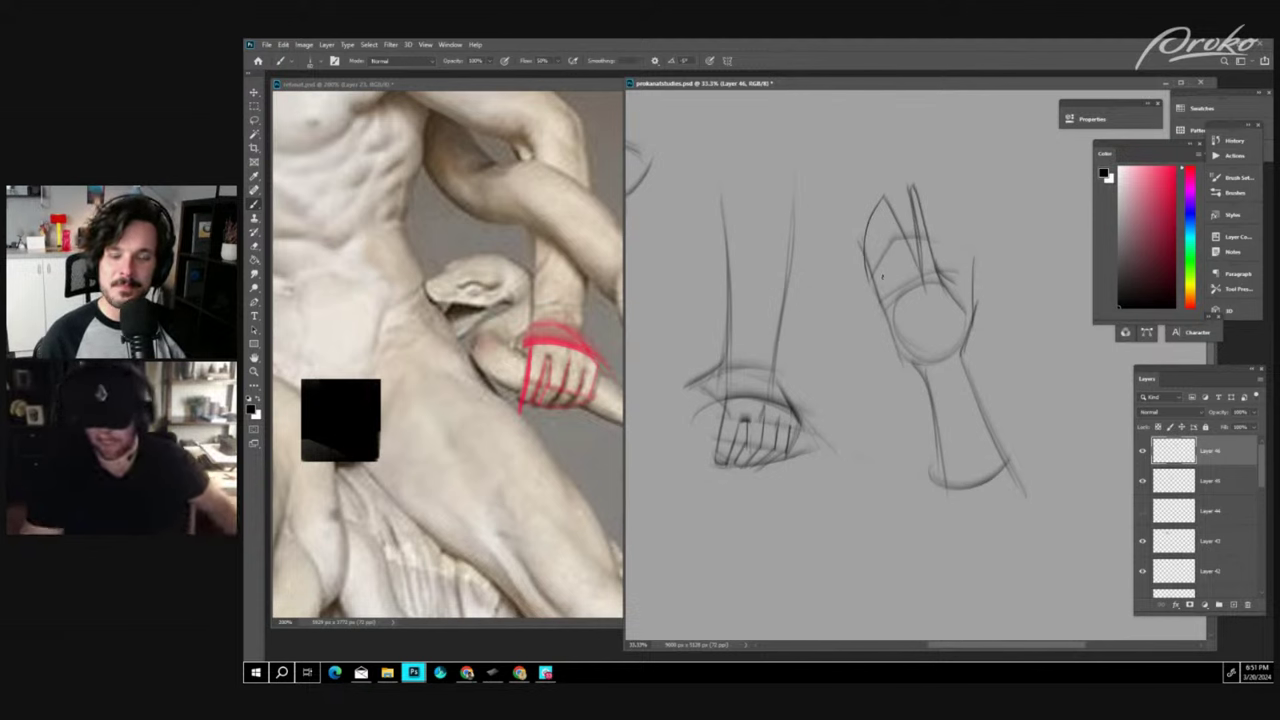
- Strengthen the open hand's finger contours and joint arc, and darken the fingertips
left_click_drag(918, 240, 884, 258)
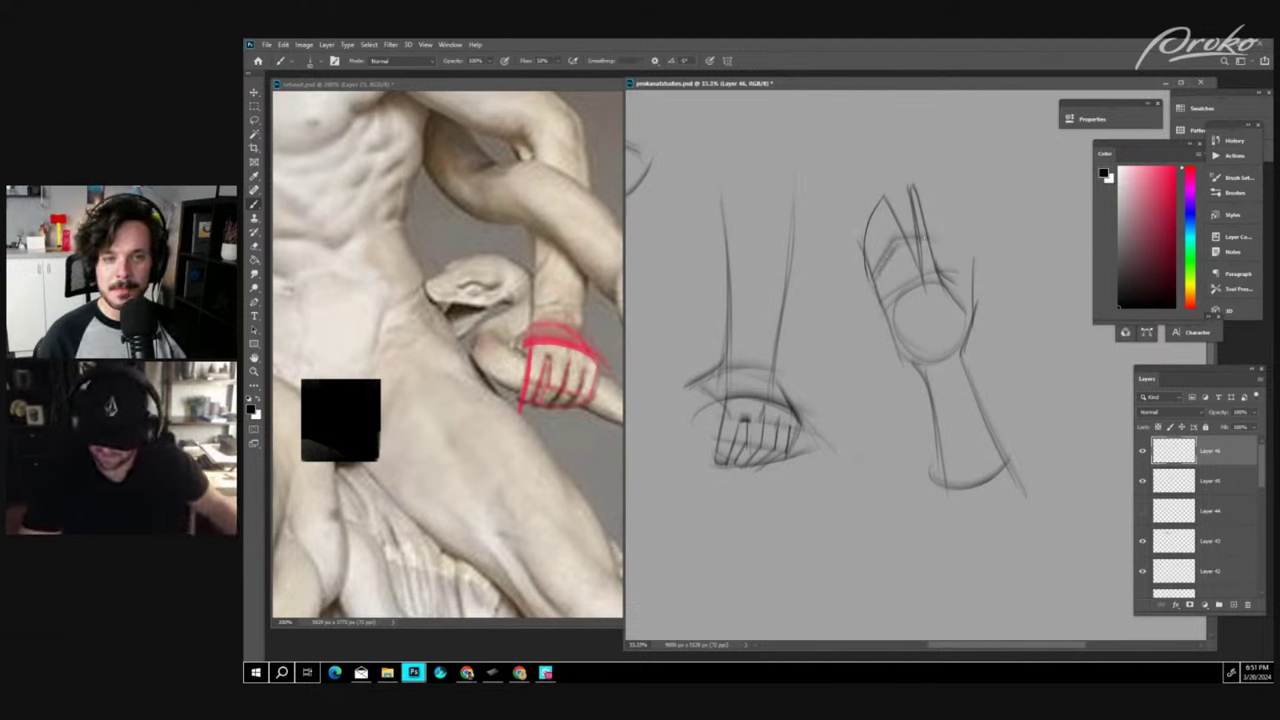
left_click_drag(918, 202, 910, 190)
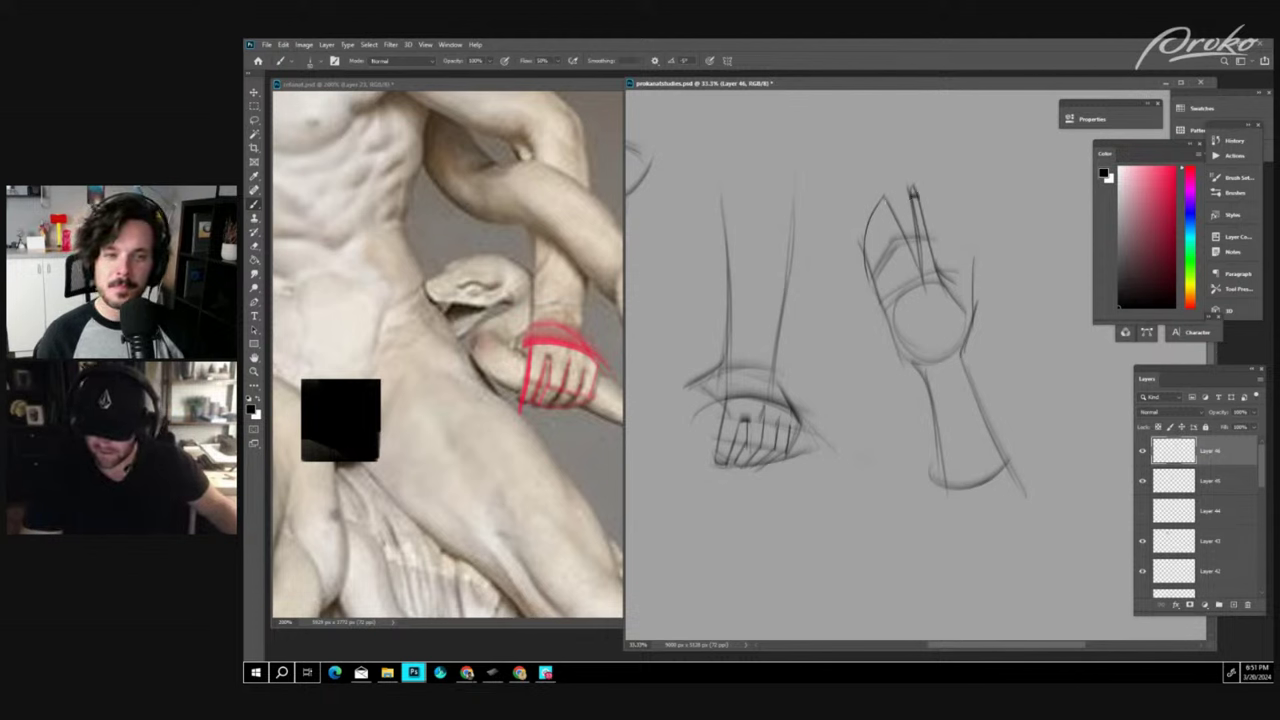
mouse_move(862, 243)
left_mouse_down()
mouse_move(891, 194)
mouse_move(894, 284)
left_mouse_up()
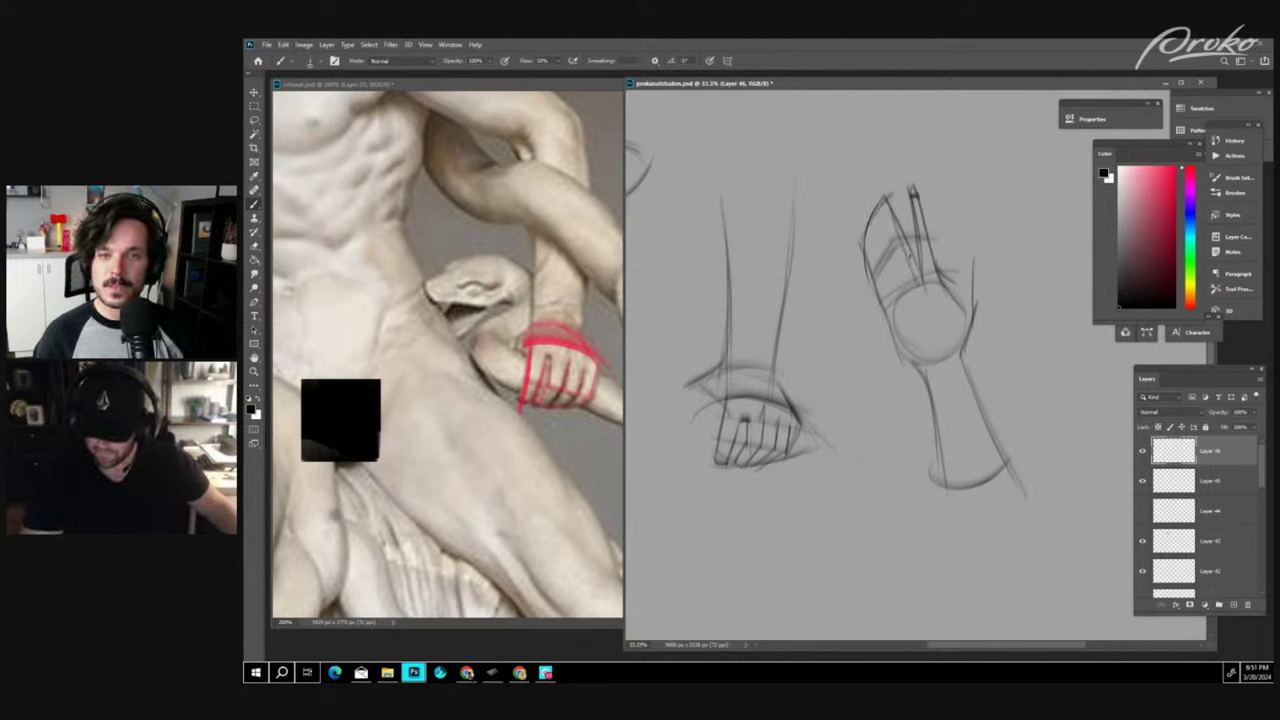
left_click_drag(918, 232, 898, 278)
left_click_drag(870, 228, 864, 248)
mouse_move(892, 200)
left_mouse_down()
mouse_move(868, 230)
mouse_move(920, 204)
left_mouse_up()
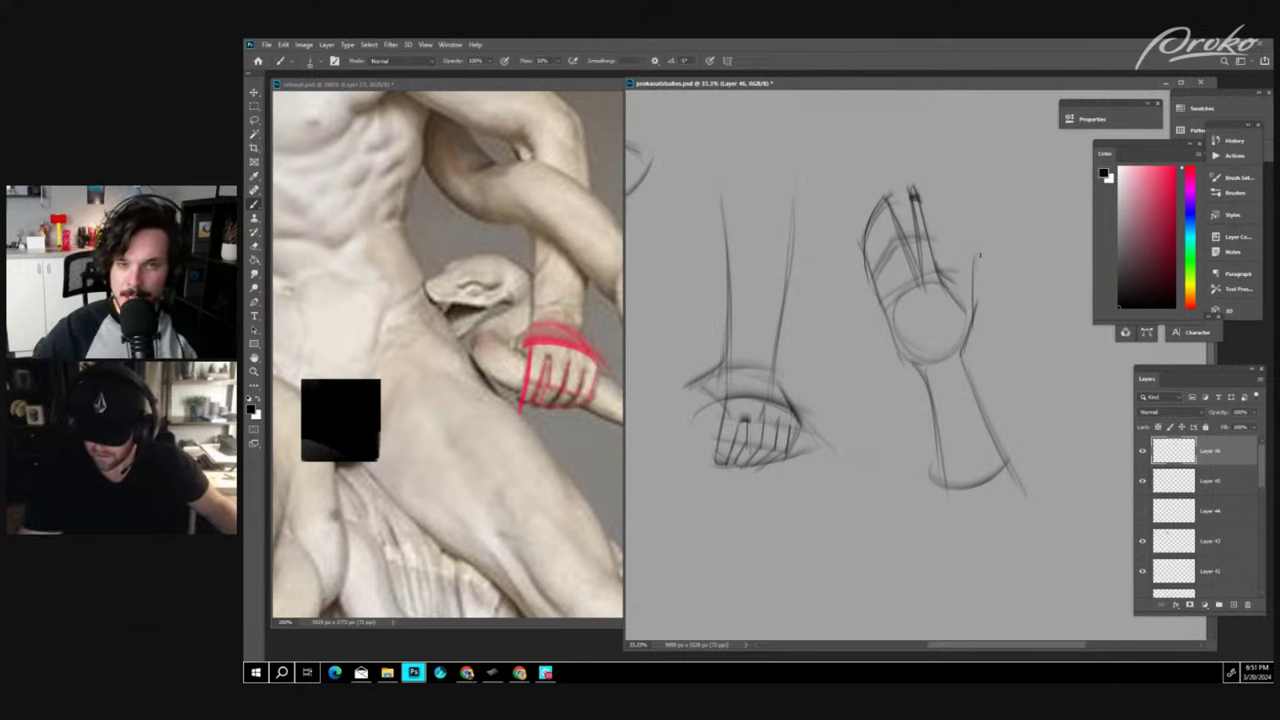
- Draw the thumb's inner contour and darken the palm outline along with the knuckle arc
left_click_drag(980, 254, 963, 310)
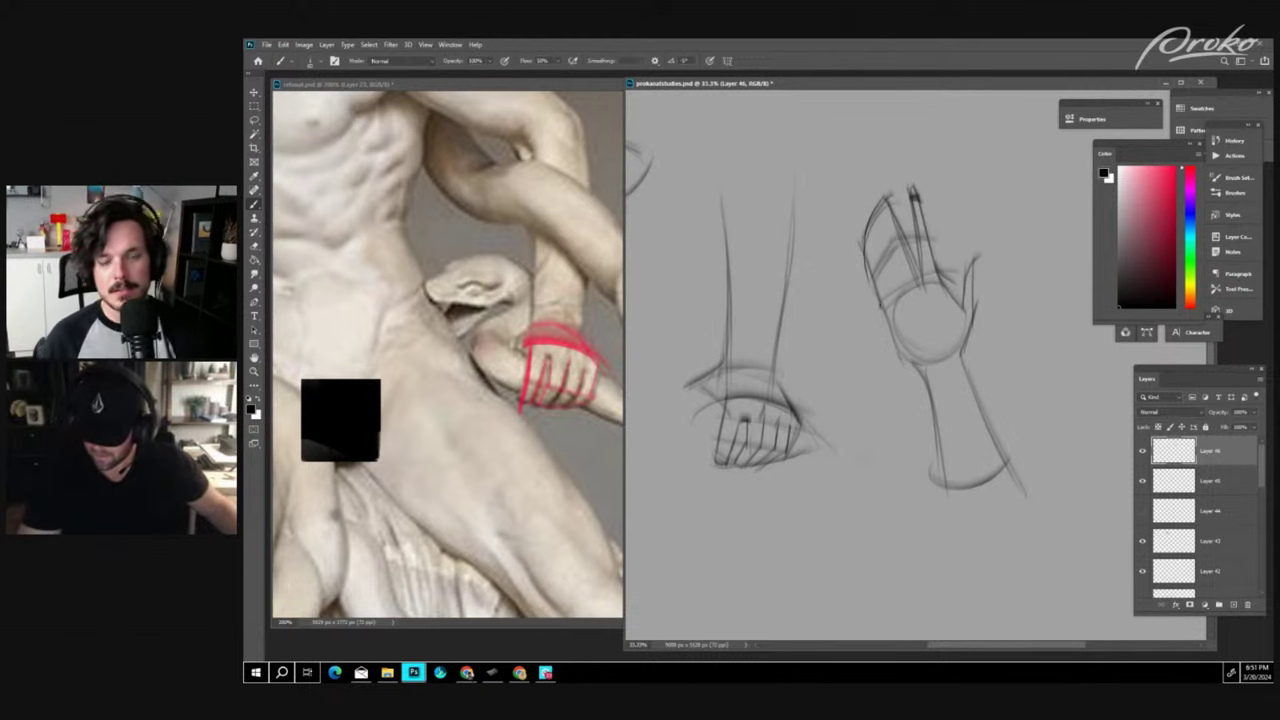
mouse_move(880, 304)
left_mouse_down()
mouse_move(958, 287)
mouse_move(896, 289)
mouse_move(941, 284)
mouse_move(935, 267)
mouse_move(889, 338)
mouse_move(879, 303)
mouse_move(923, 376)
left_mouse_up()
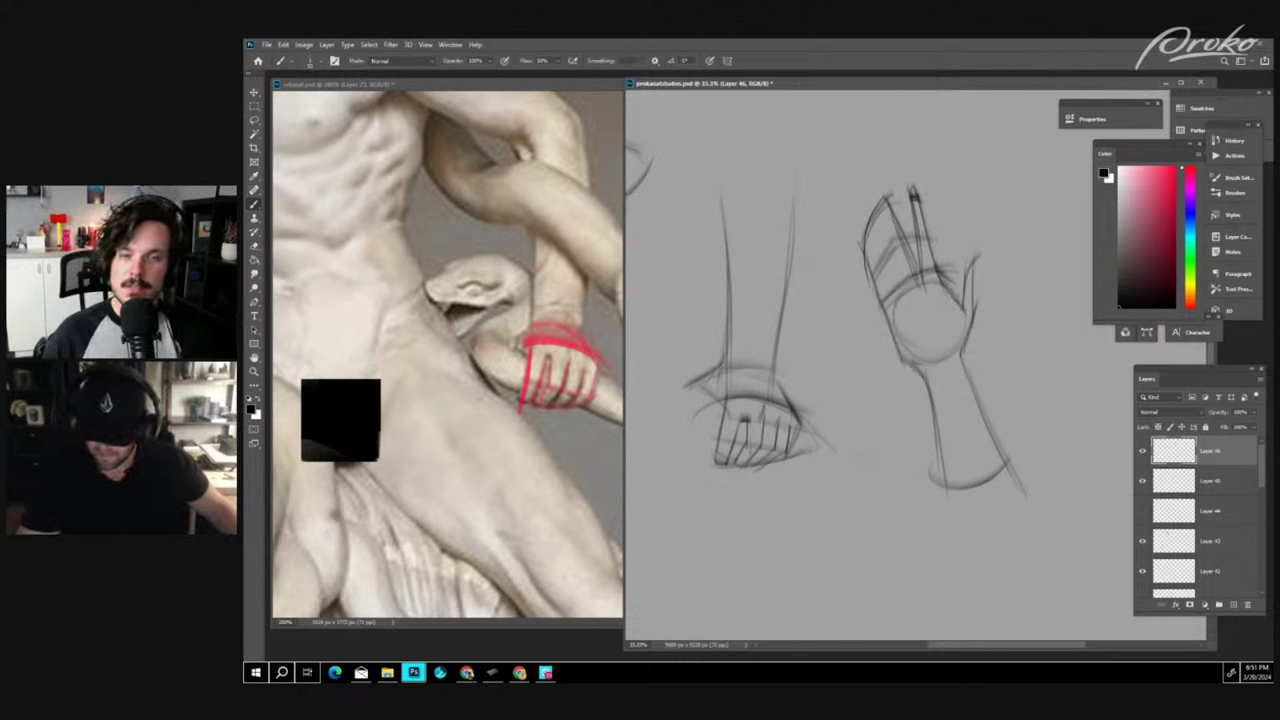
mouse_move(963, 312)
left_mouse_down()
mouse_move(894, 298)
mouse_move(921, 280)
left_mouse_up()
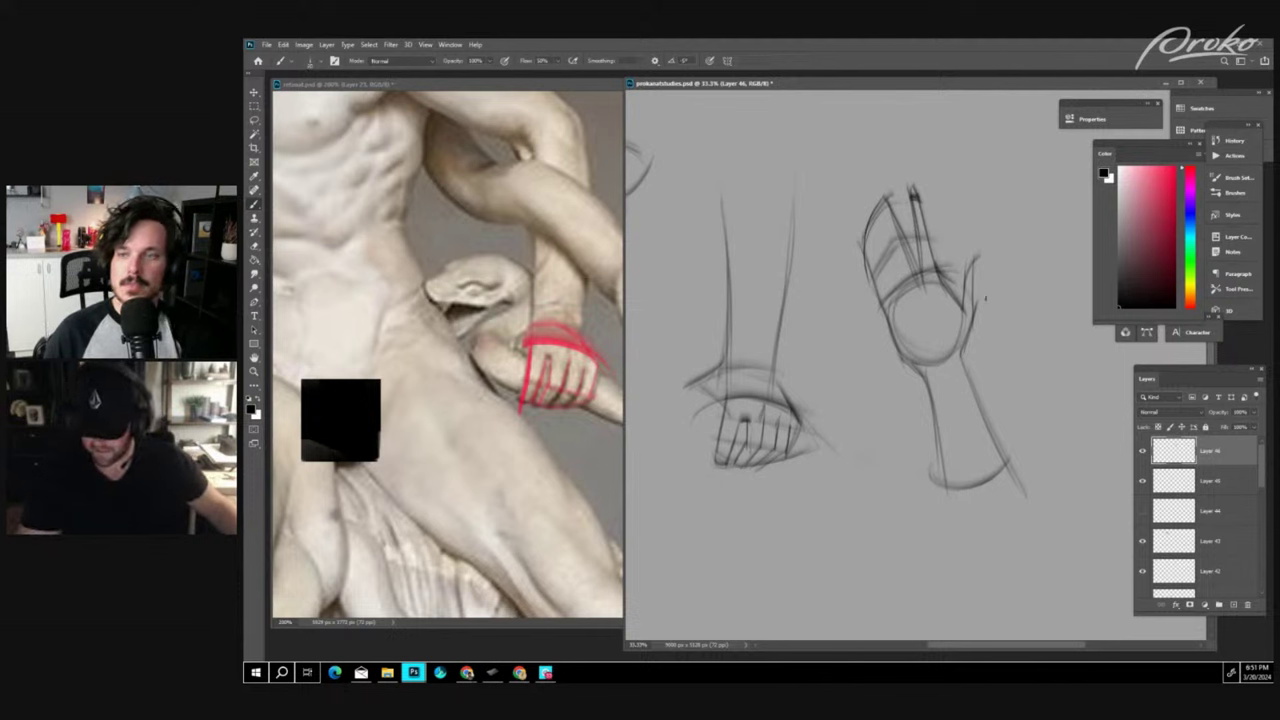
- Sweep the knuckle arc past the open hand's outer edge and darken the thumb's contour down to the wrist in black
mouse_move(864, 344)
left_mouse_down()
mouse_move(906, 282)
mouse_move(932, 273)
mouse_move(879, 259)
mouse_move(938, 233)
mouse_move(892, 252)
left_mouse_up()
left_click(885, 240, "alt")
key("d")
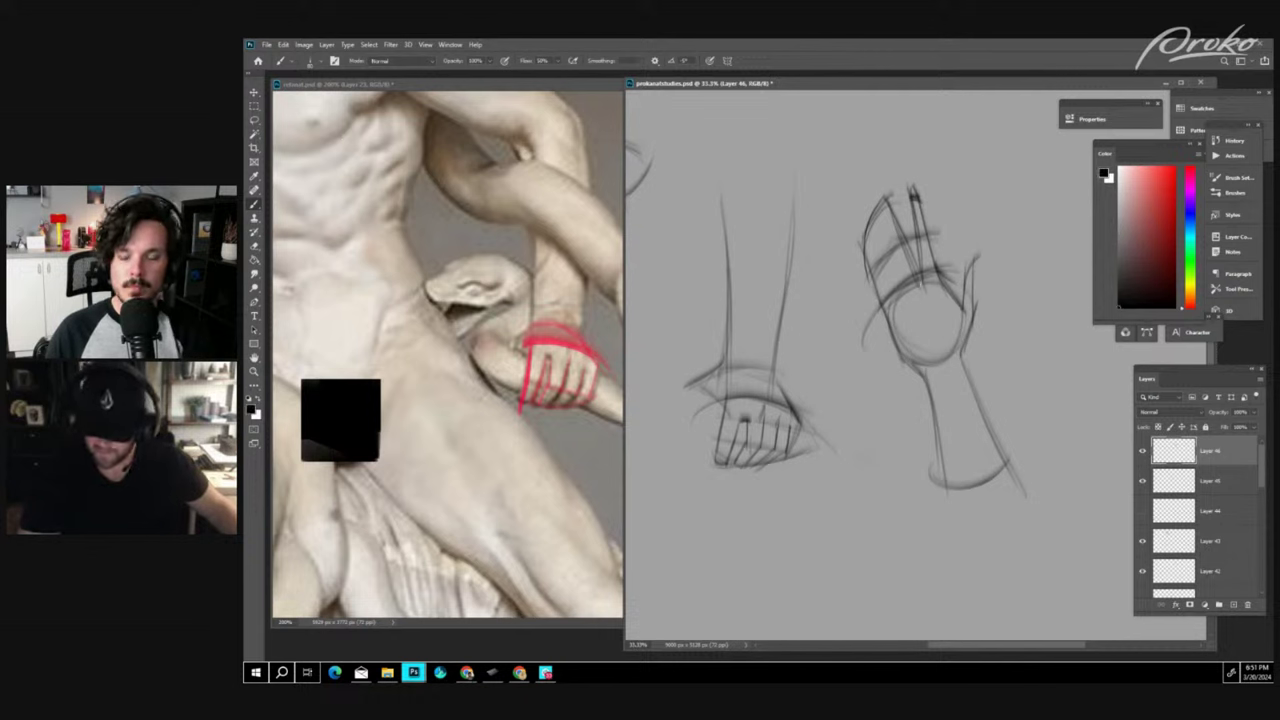
left_click_drag(959, 298, 966, 312)
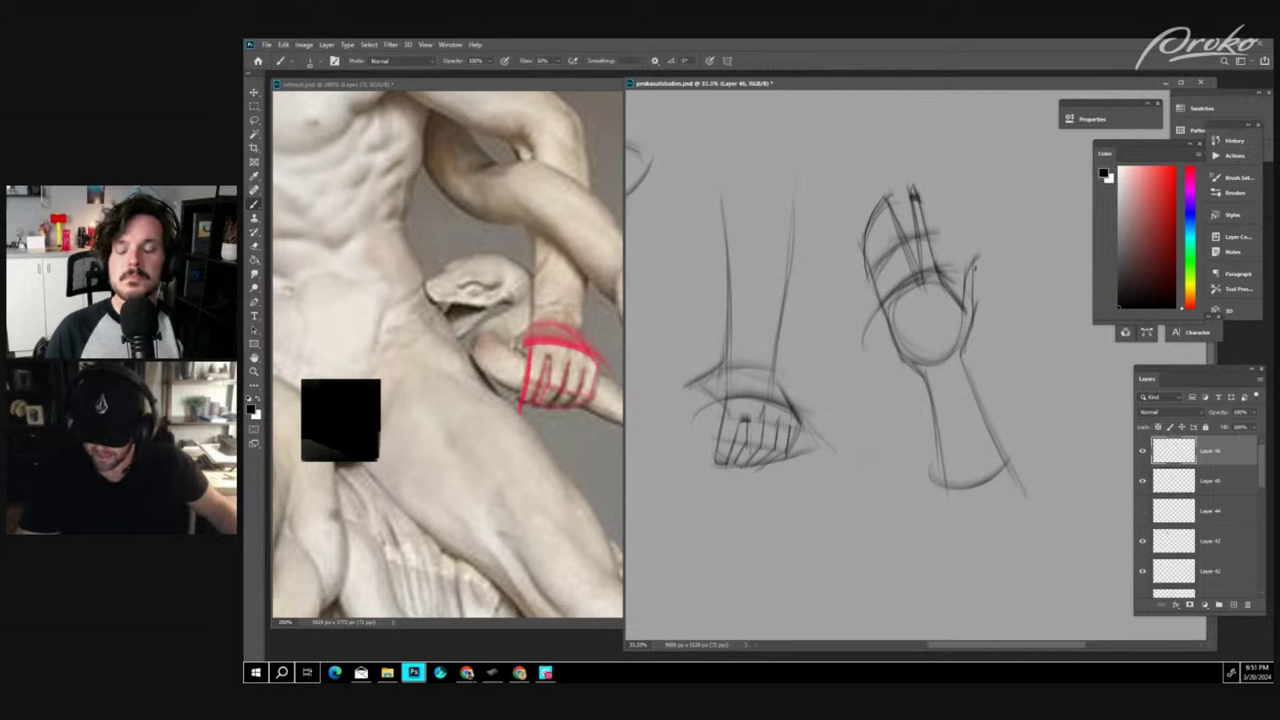
left_click_drag(978, 258, 963, 362)
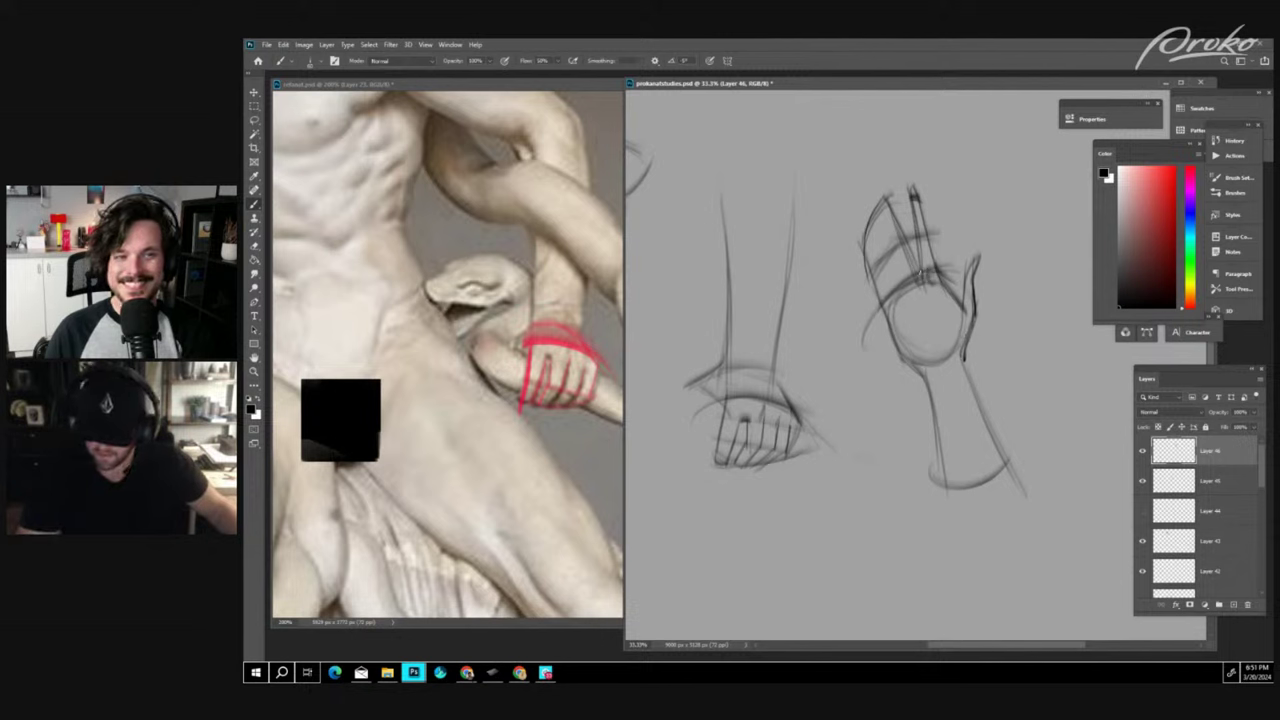
- Draw lines through the palm from the knuckle arc, converging toward the wrist
left_click_drag(895, 285, 920, 337)
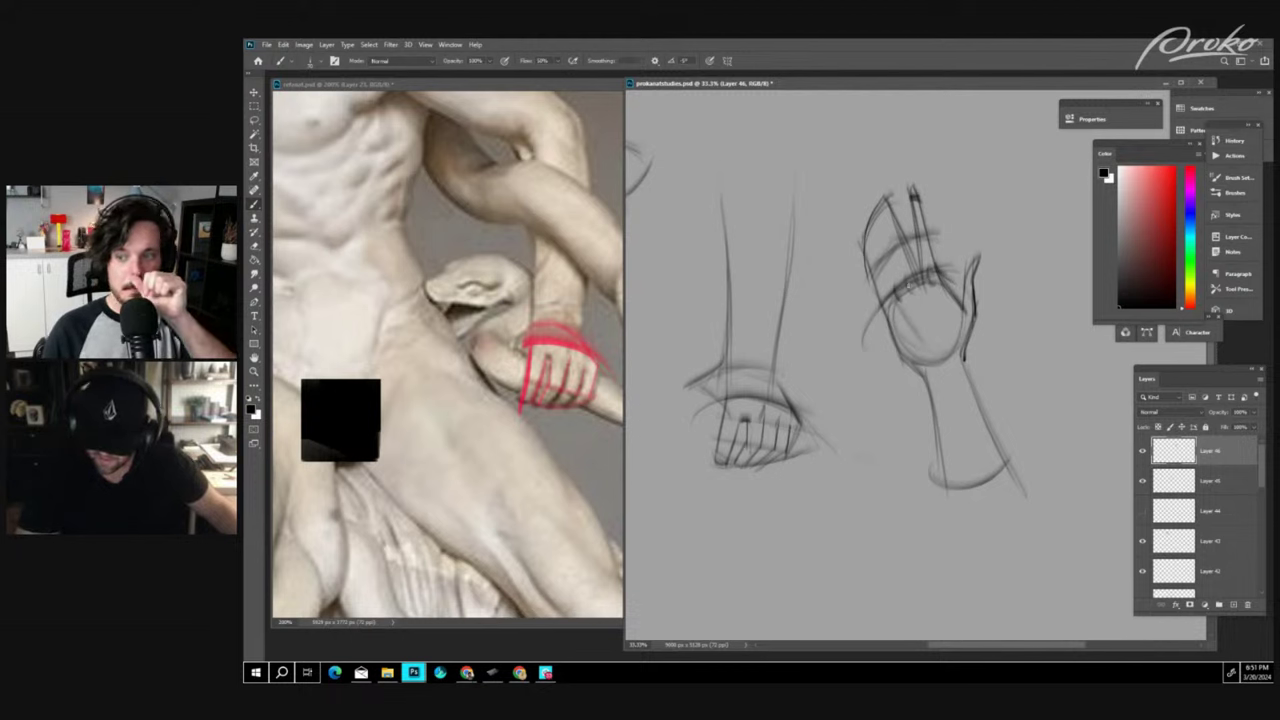
left_click_drag(933, 287, 945, 350)
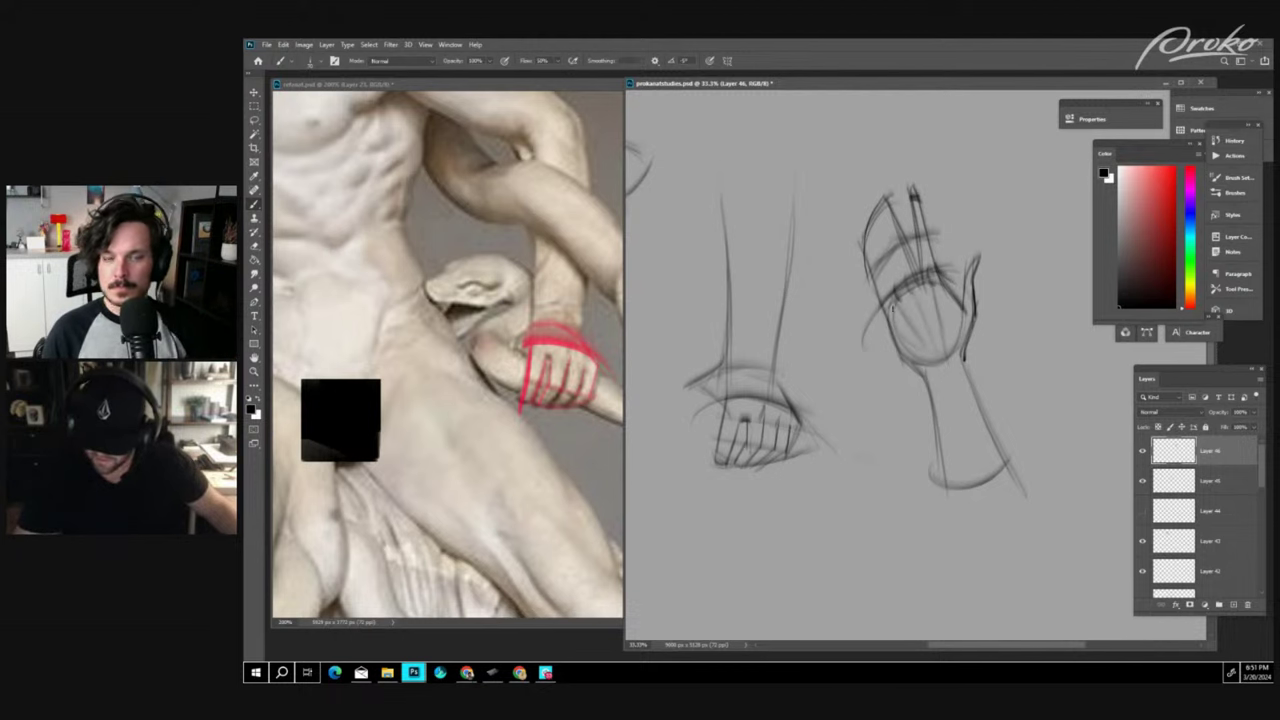
- Draw the open hand's finger contours running from the fingertips down to the knuckle arc
left_click_drag(892, 309, 920, 361)
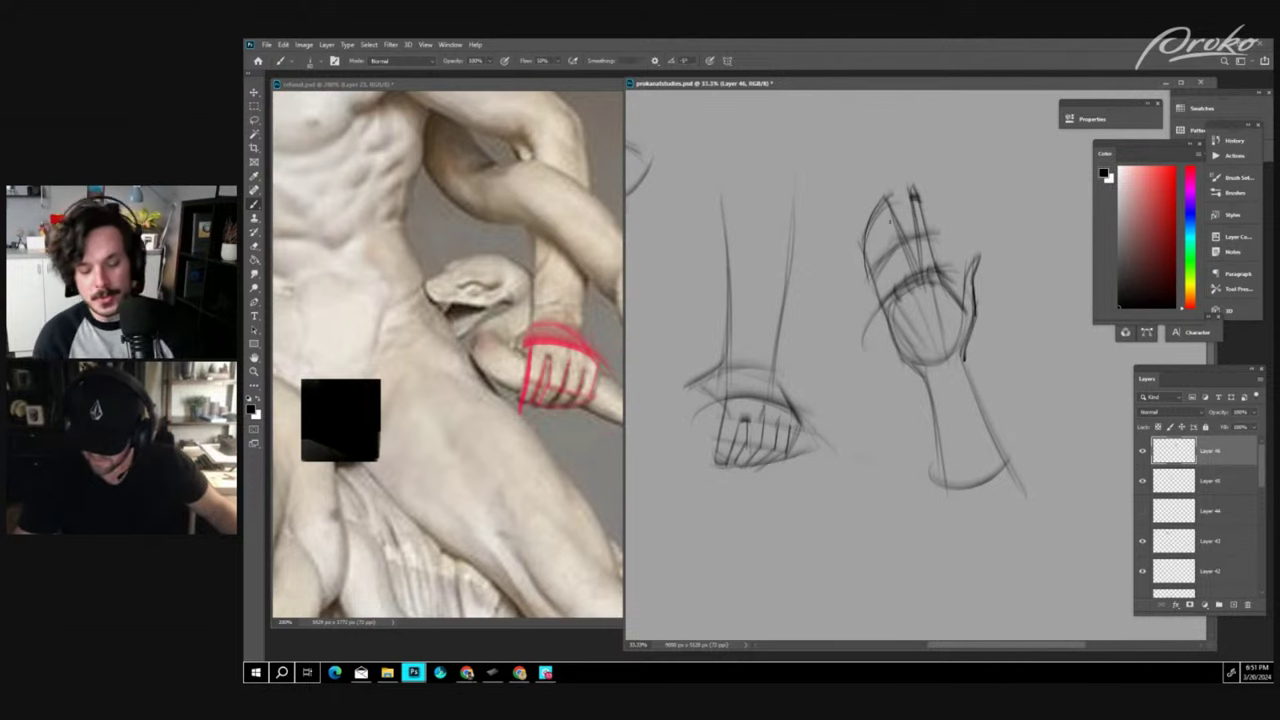
left_click_drag(886, 204, 908, 279)
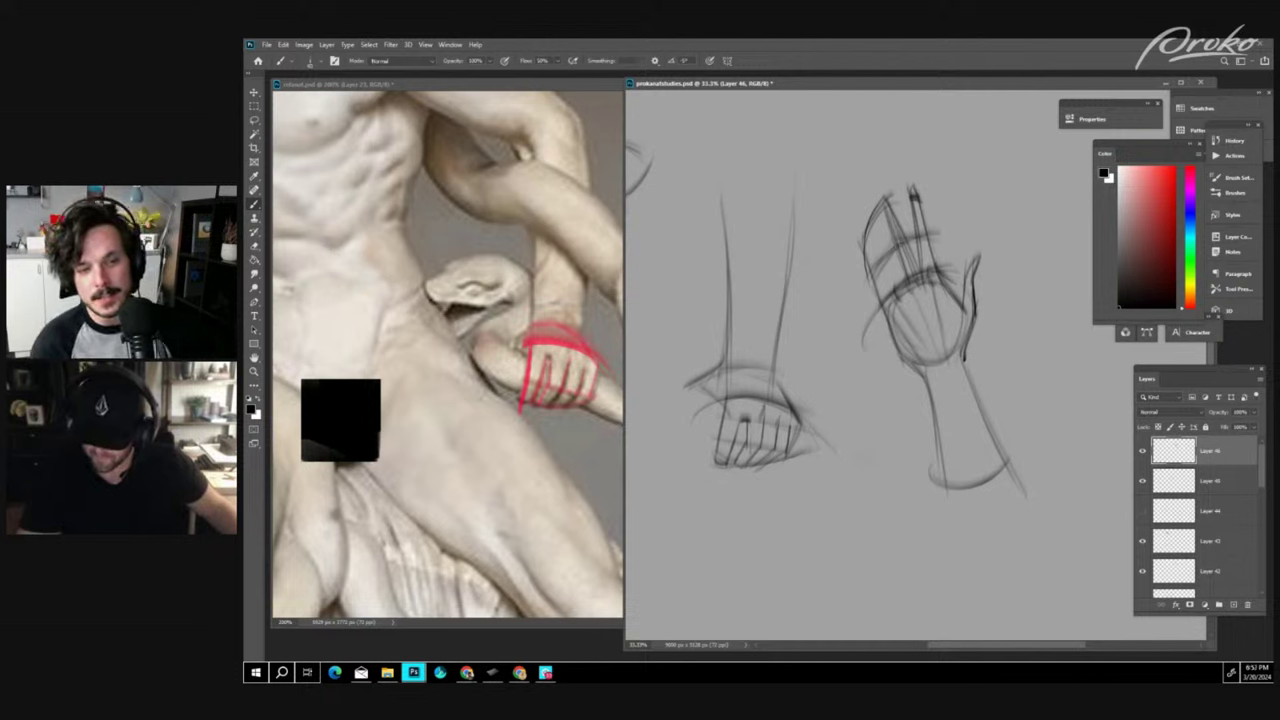
left_click_drag(877, 216, 890, 296)
left_click_drag(867, 246, 890, 296)
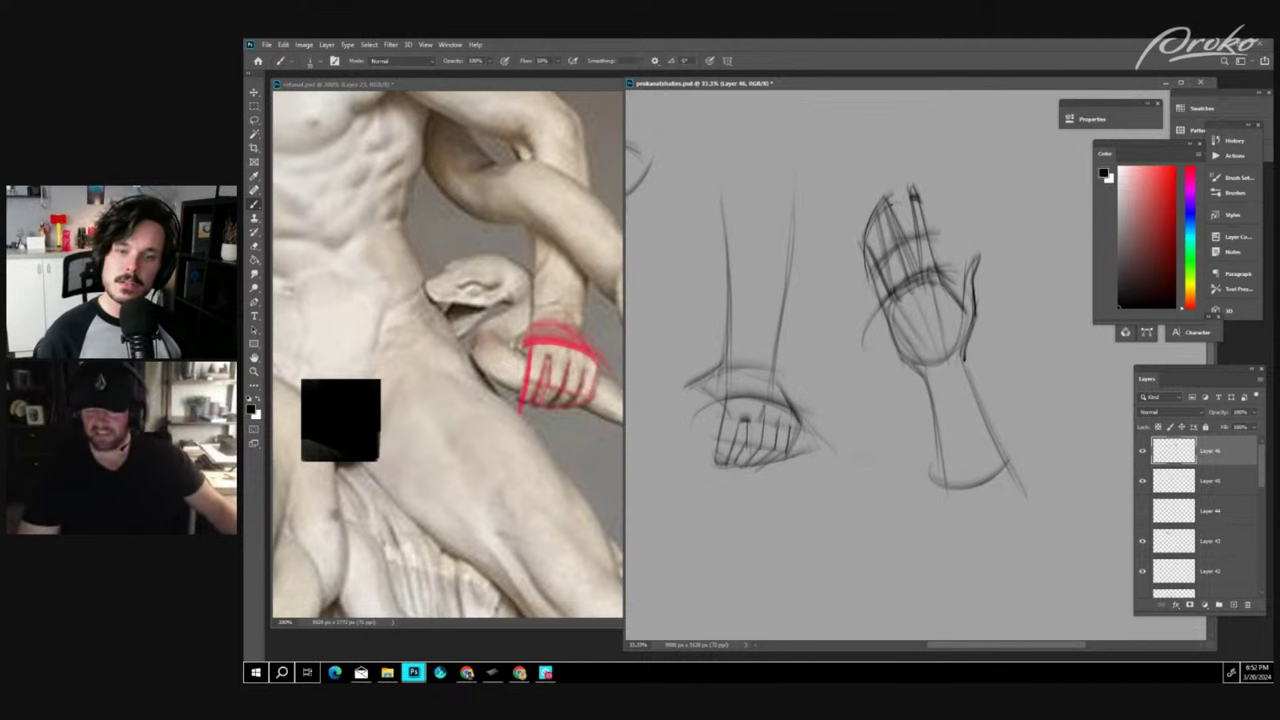
left_click_drag(884, 210, 906, 286)
mouse_move(898, 218)
left_mouse_down()
mouse_move(920, 265)
mouse_move(922, 247)
mouse_move(941, 282)
left_mouse_up()
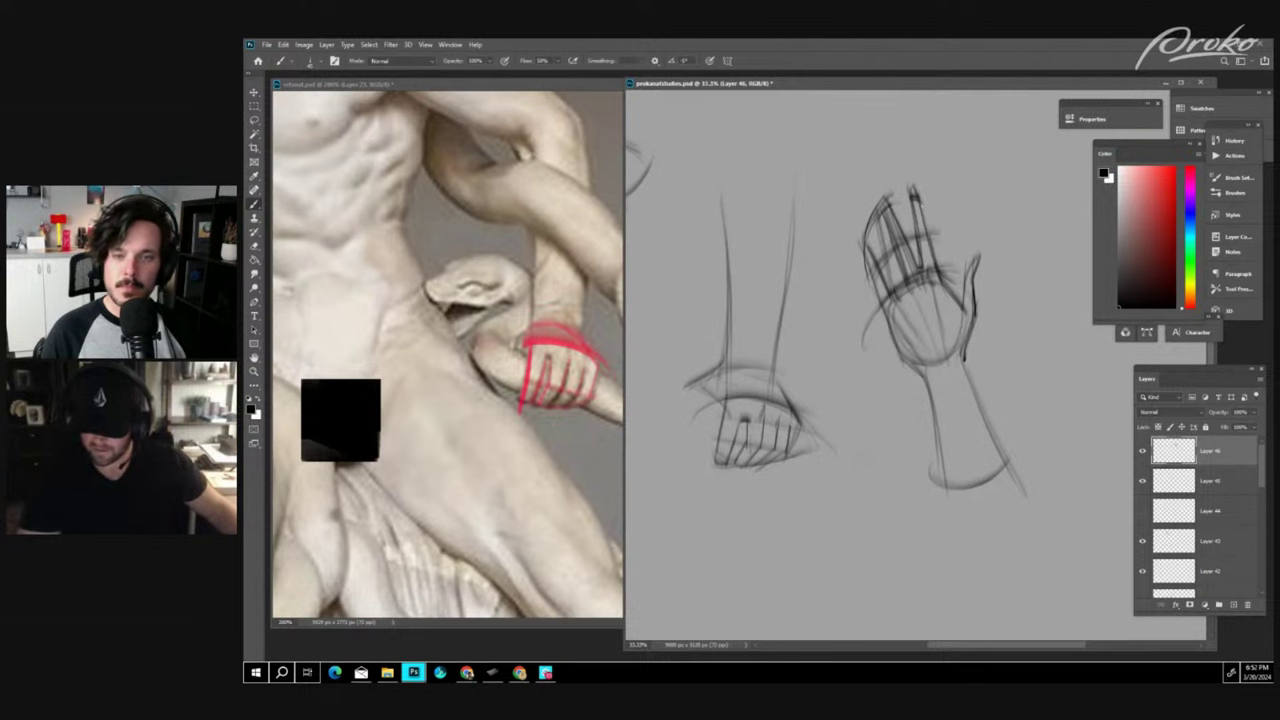
- Darken the open hand's finger lines and fingertips, and strengthen the outer edge from the little finger into the palm
left_click_drag(919, 198, 934, 252)
left_click_drag(882, 207, 893, 201)
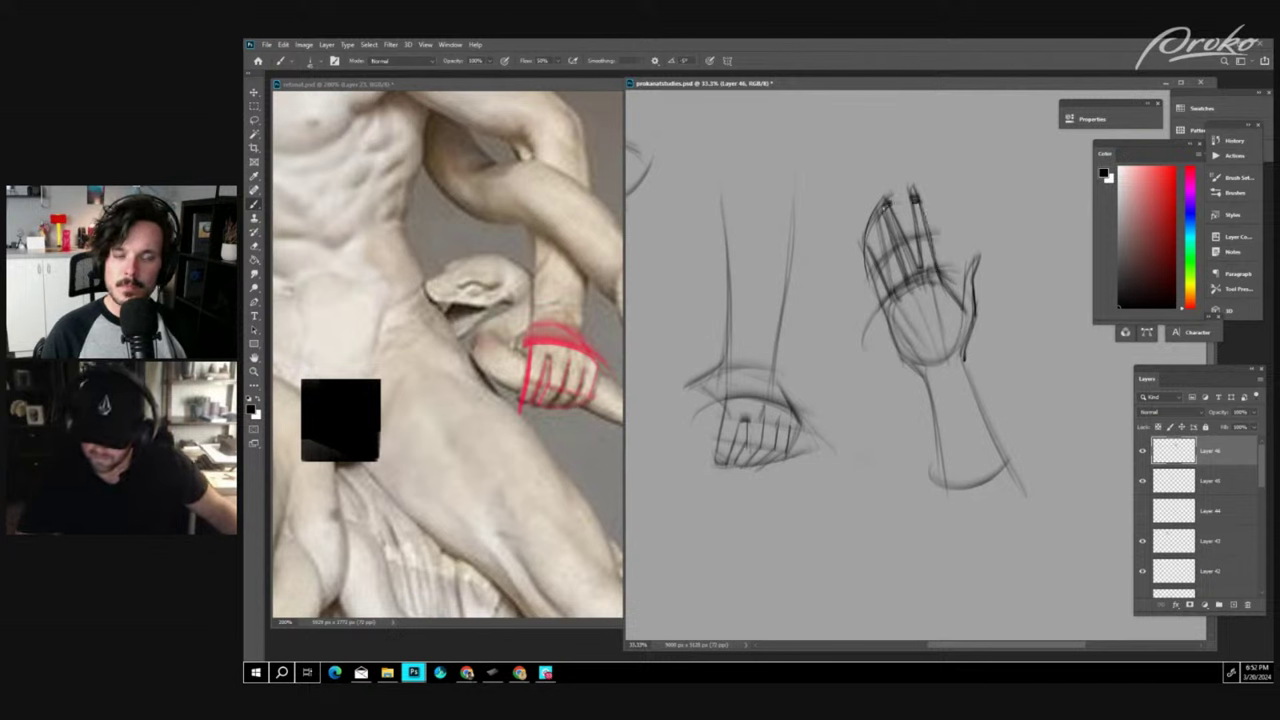
left_click_drag(876, 216, 894, 286)
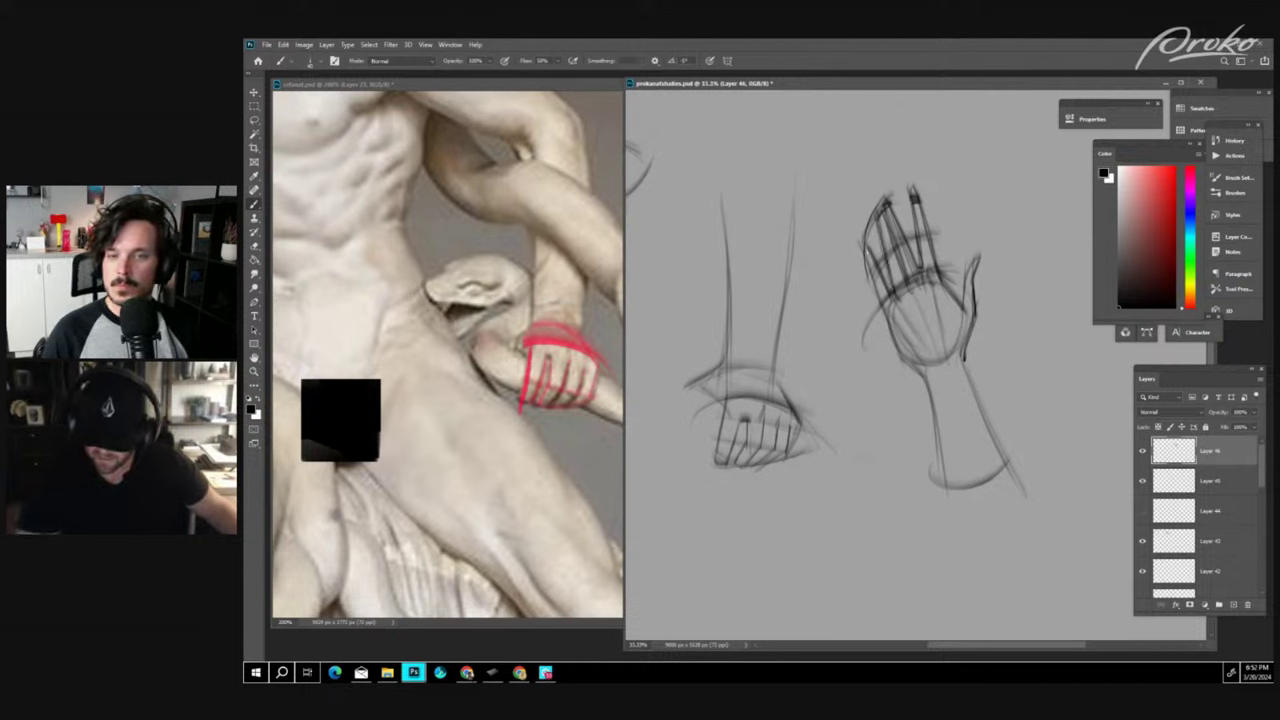
left_click_drag(862, 236, 900, 356)
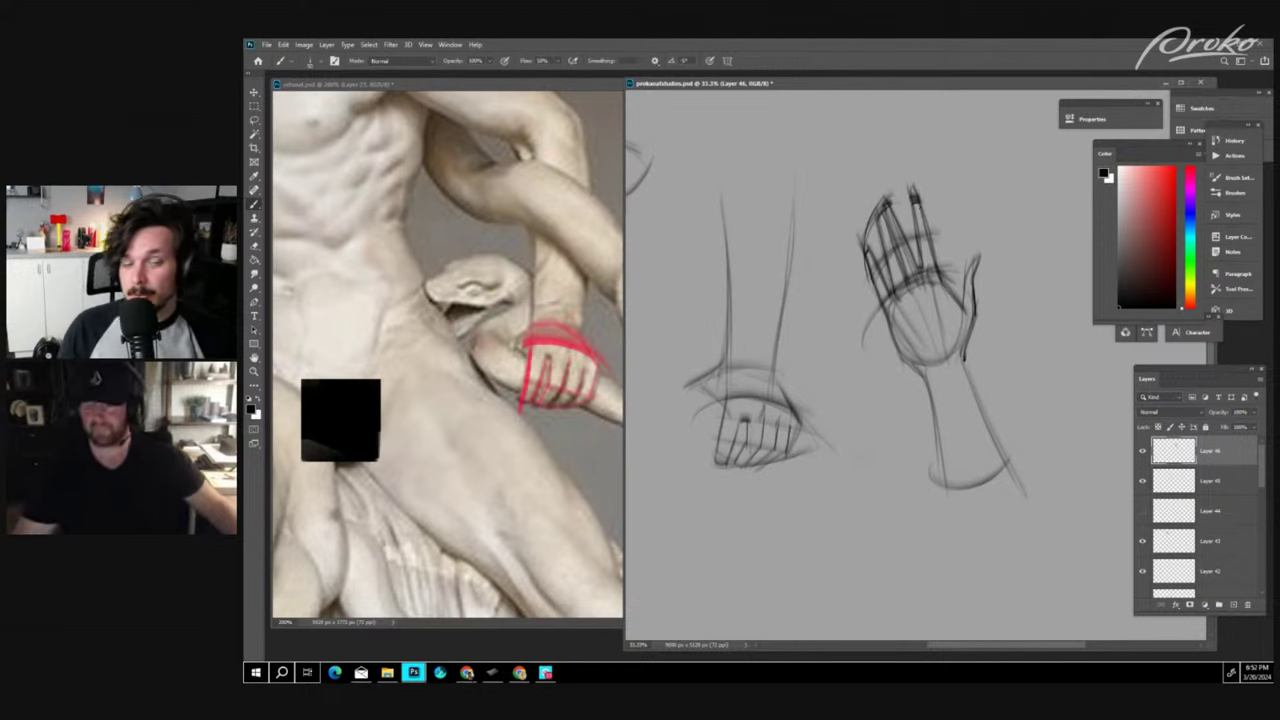
- Select the overshooting fingertip lines with a curved lasso, delete them and clear the selection
key("l")
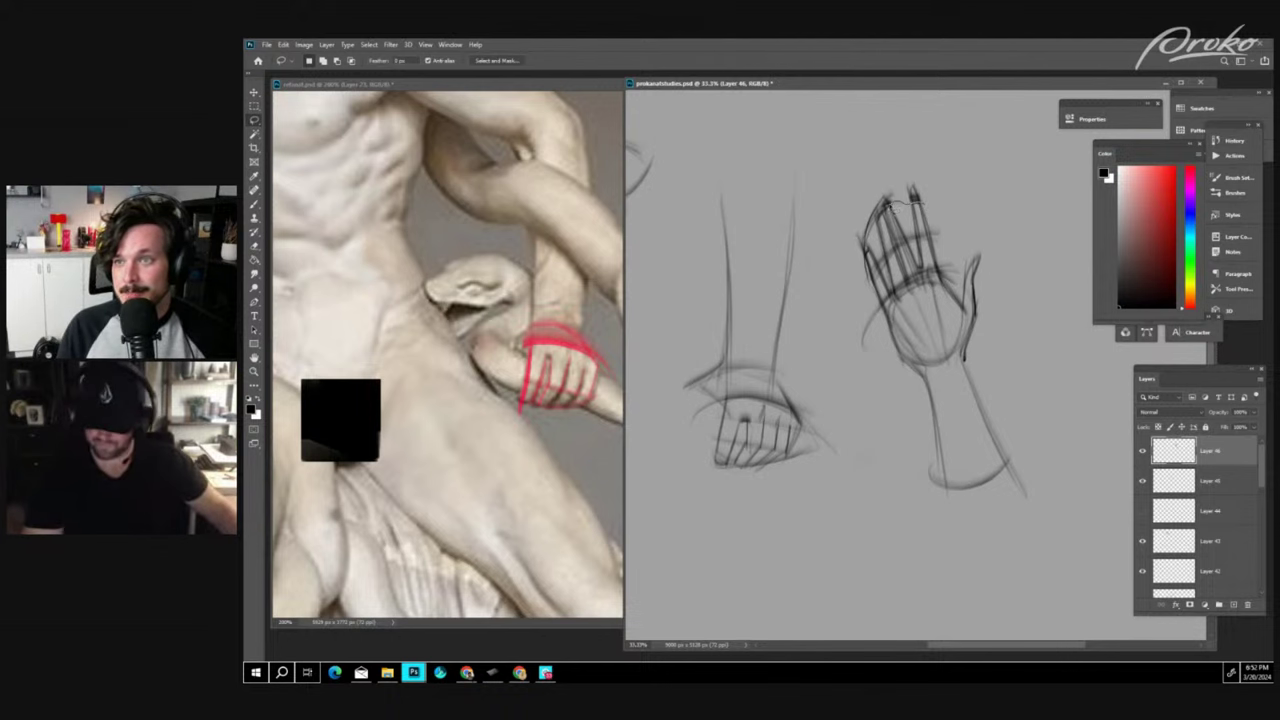
mouse_move(886, 208)
left_mouse_down()
mouse_move(940, 168)
mouse_move(912, 205)
left_mouse_up()
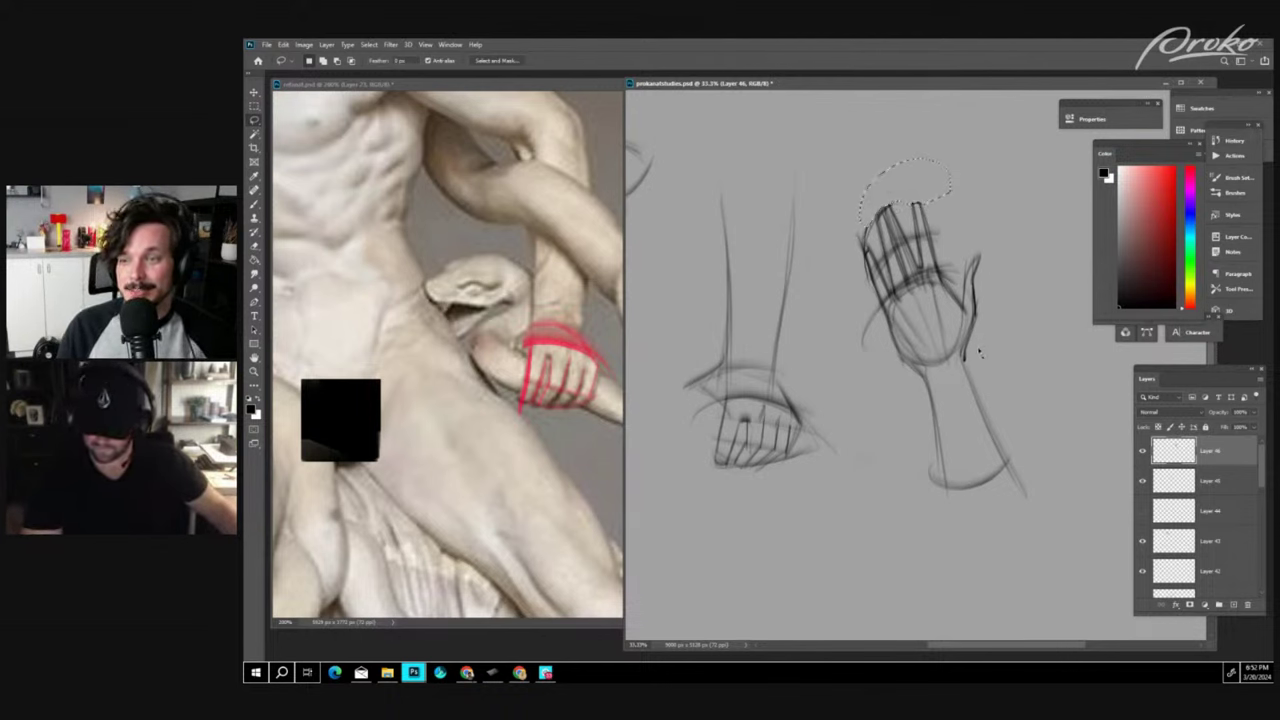
key("ctrl+d")
key("b")
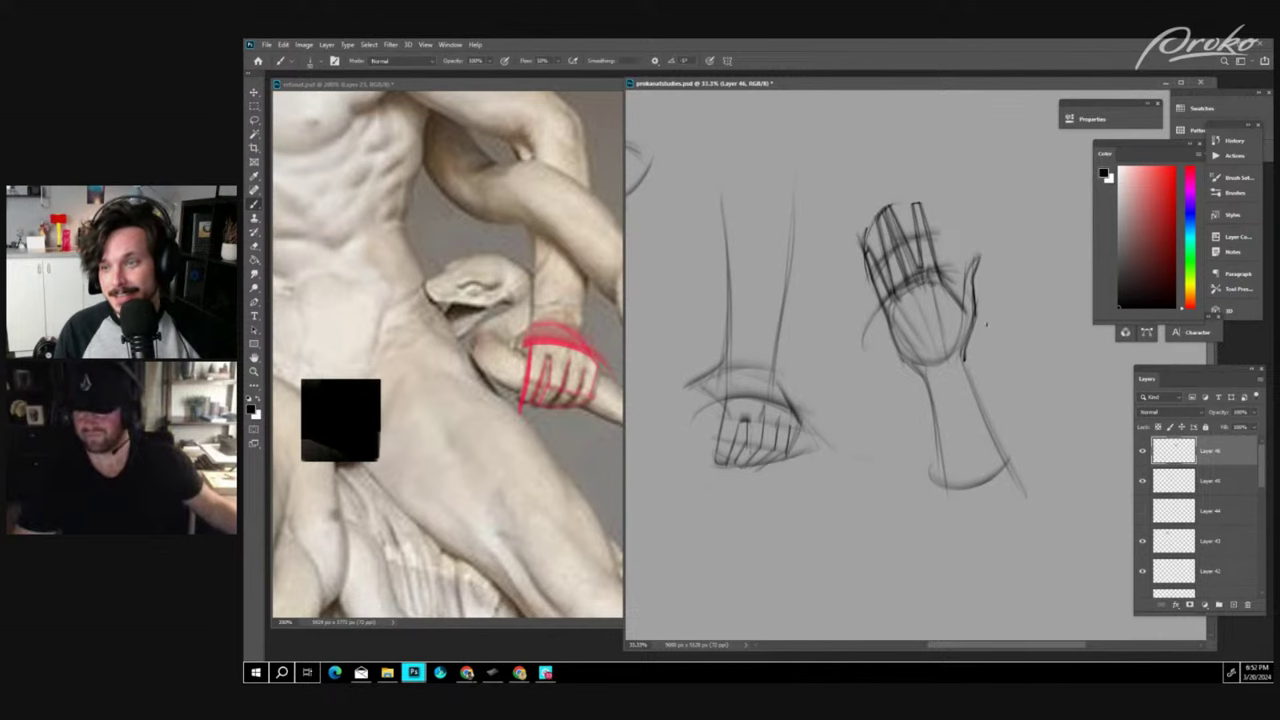
- Rotate the open-hand diagram upright and move it lower, closer to the gripping-hand study
key("ctrl+minus")
left_click(1142, 451)
left_click(1142, 451)
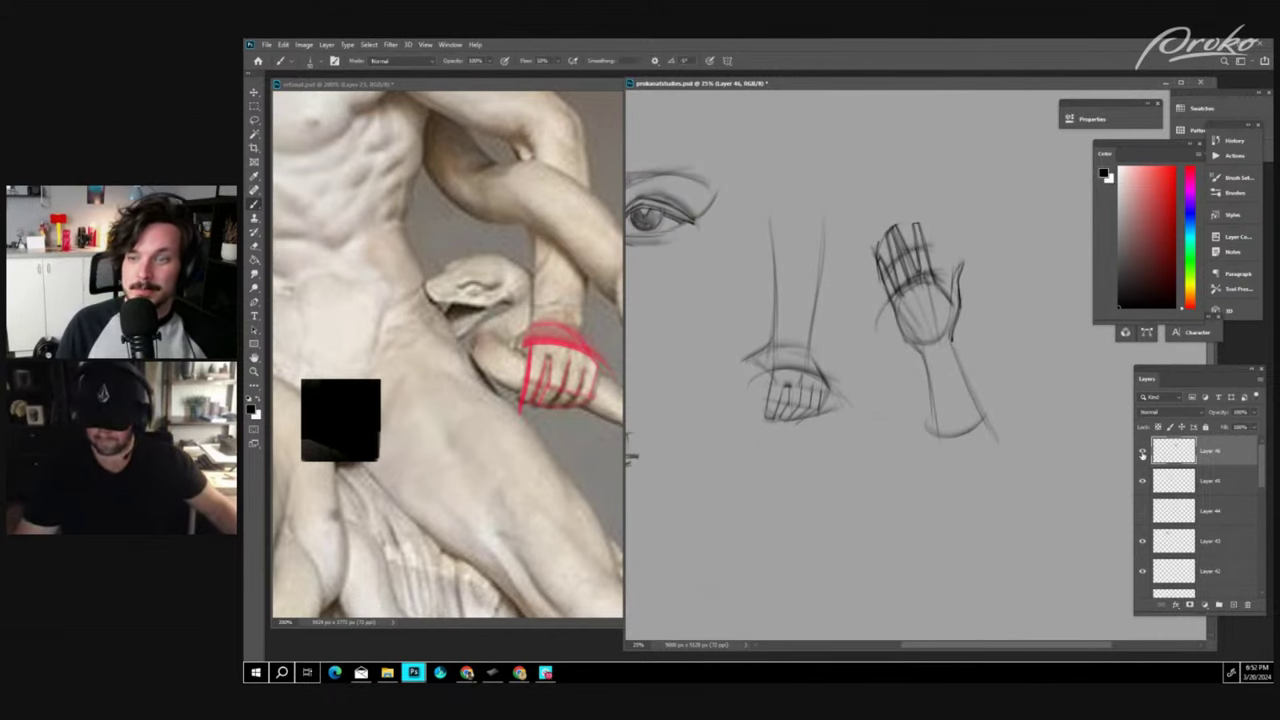
key("l")
mouse_move(988, 248)
left_mouse_down()
mouse_move(908, 192)
mouse_move(960, 476)
mouse_move(1010, 437)
mouse_move(972, 505)
mouse_move(1006, 535)
left_mouse_up()
key("ctrl+t")
key("Return")
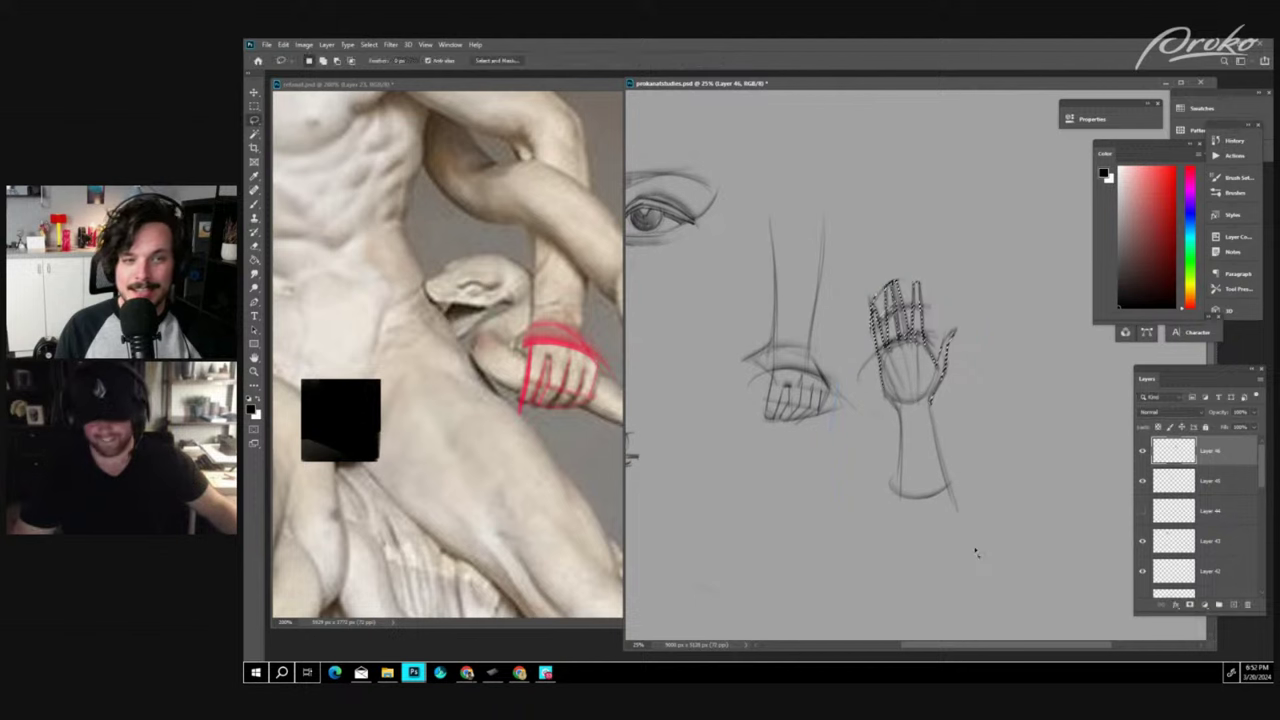
key("ctrl+d")
key("b")
- On a new layer, darken the gripping hand's thumb side and wrist and sweep curved contour strokes across the wrist
mouse_move(971, 515)
left_mouse_down()
mouse_move(988, 461)
mouse_move(1006, 460)
left_mouse_up()
mouse_move(1012, 508)
left_mouse_down()
mouse_move(974, 506)
mouse_move(994, 520)
left_mouse_up()
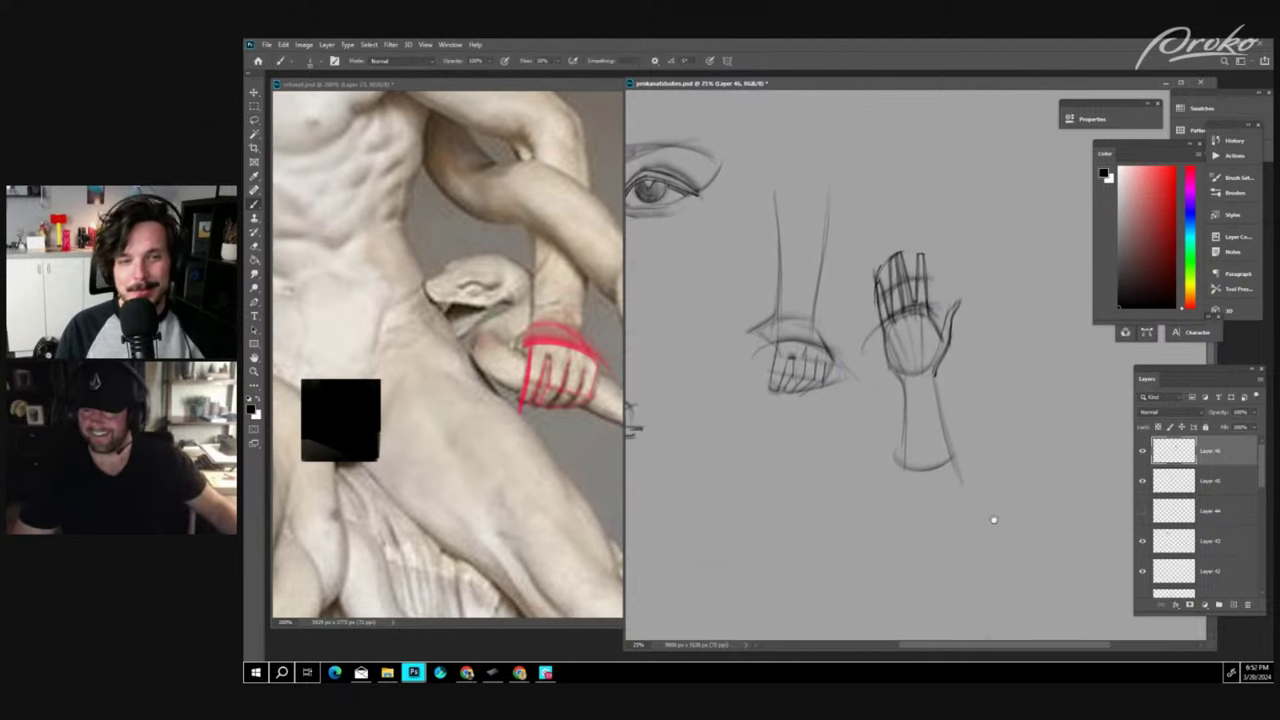
scroll(936, 481, "down", 3)
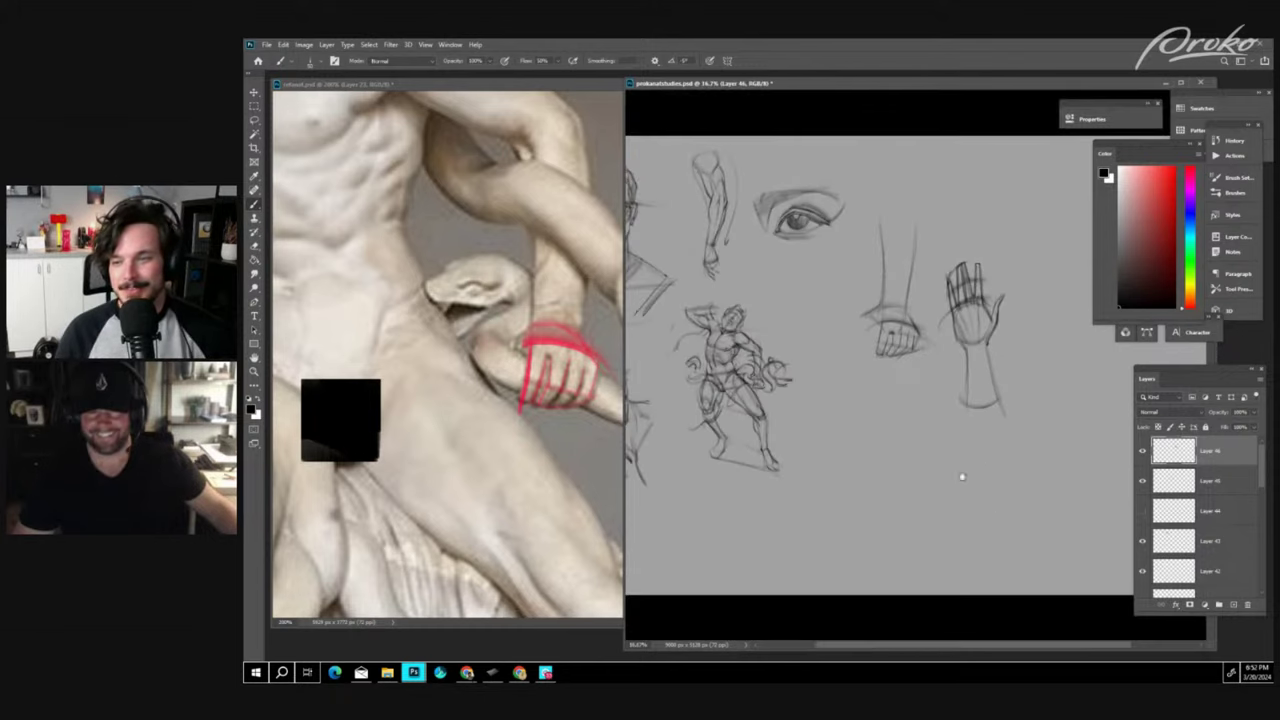
scroll(1032, 442, "up", 3)
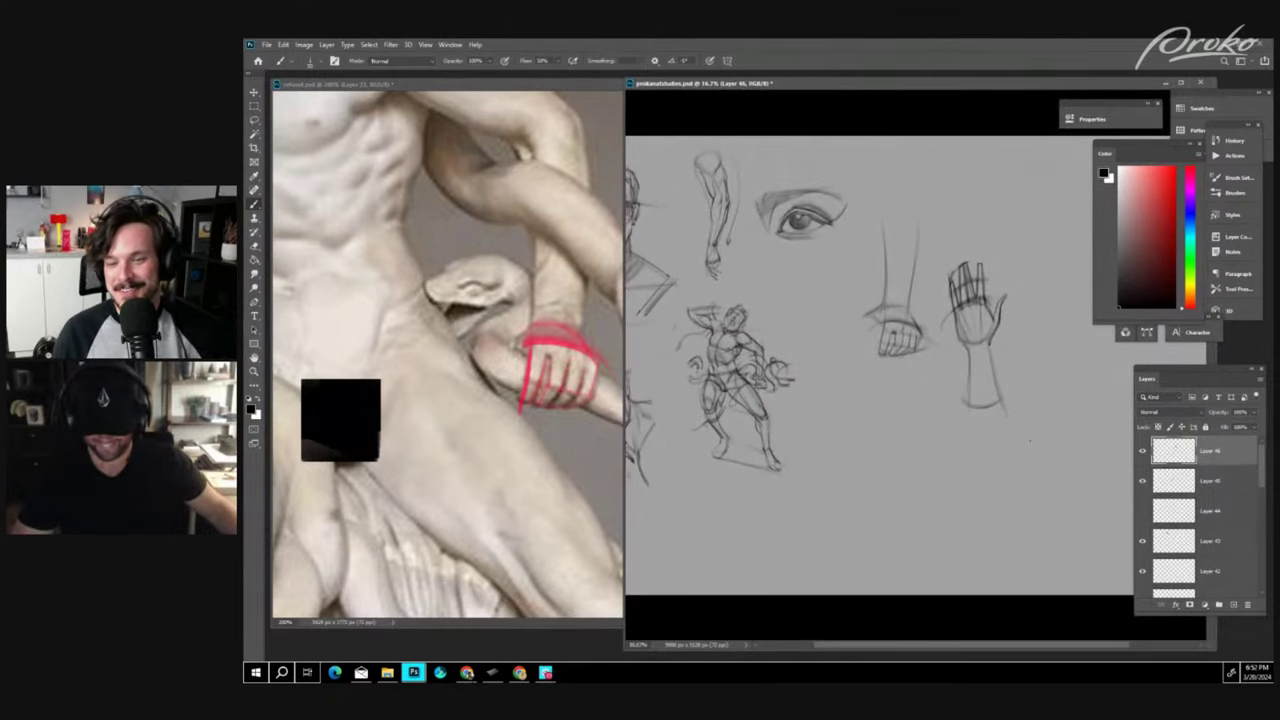
left_click(1231, 605)
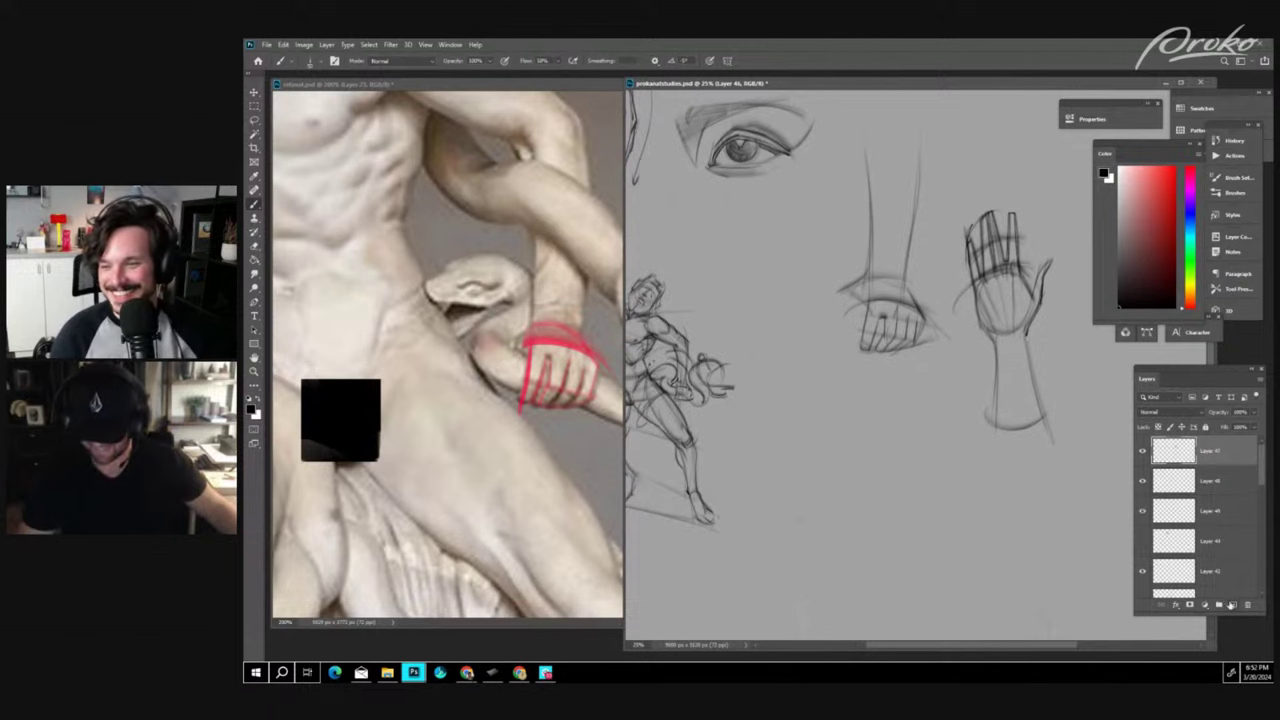
scroll(886, 414, "up", 1)
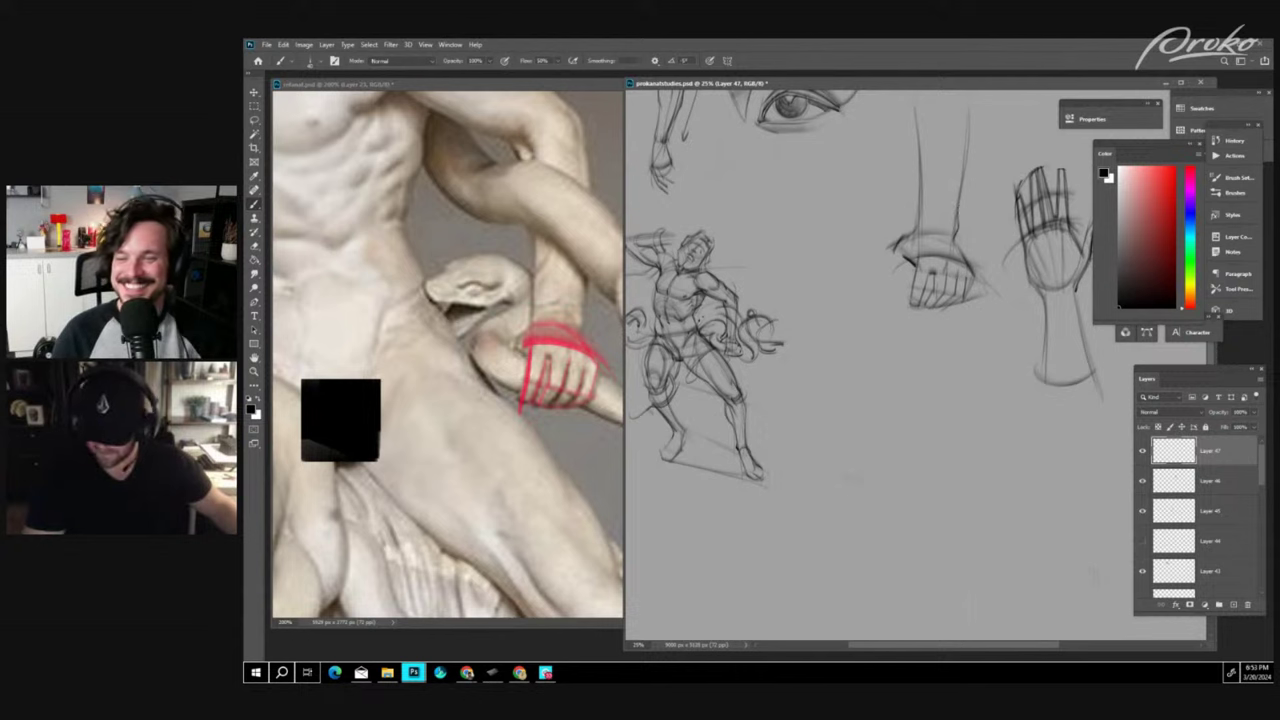
scroll(1008, 254, "up", 2)
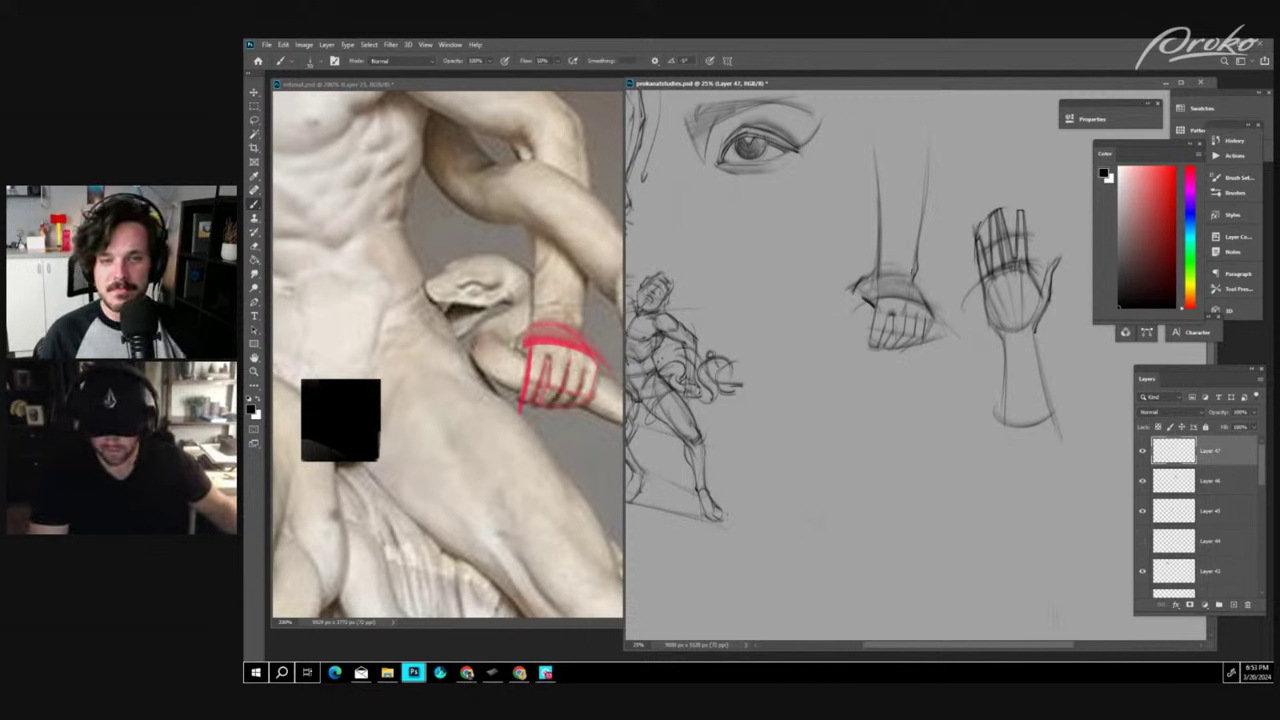
left_click_drag(850, 260, 912, 268)
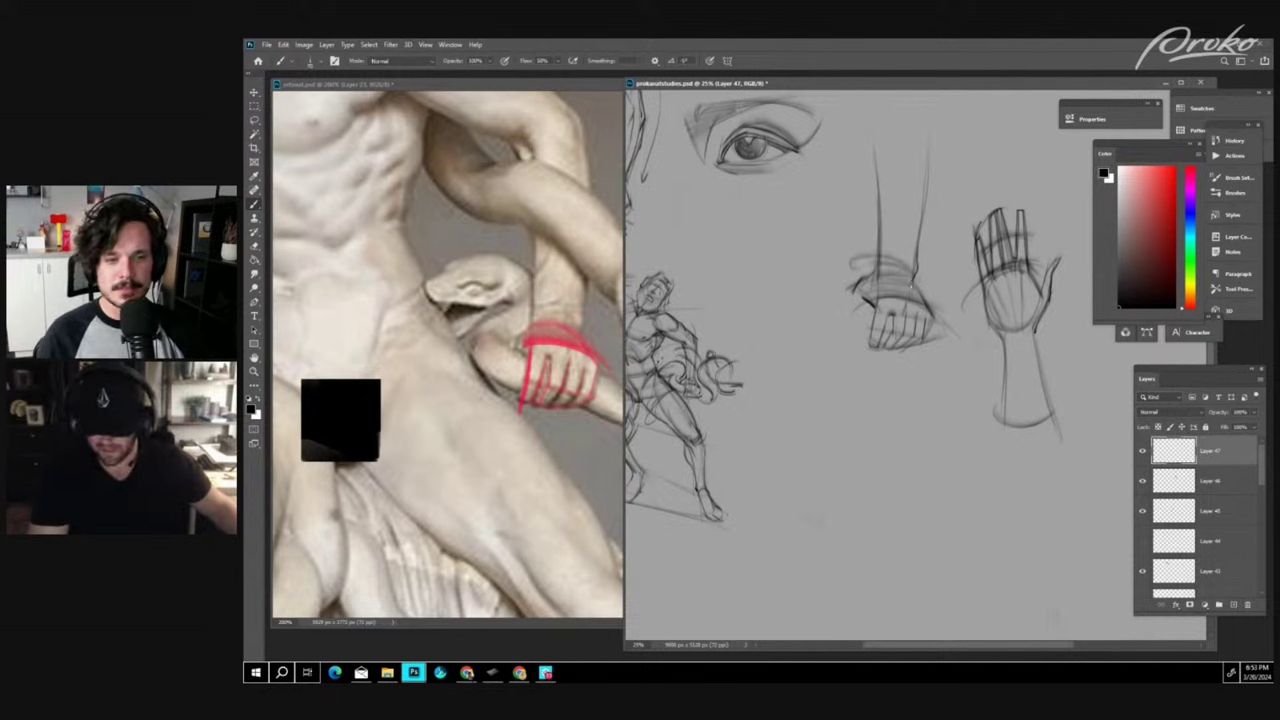
- On another new layer, darken the finger contours along the lower edge of the gripping fist
left_click(1233, 604)
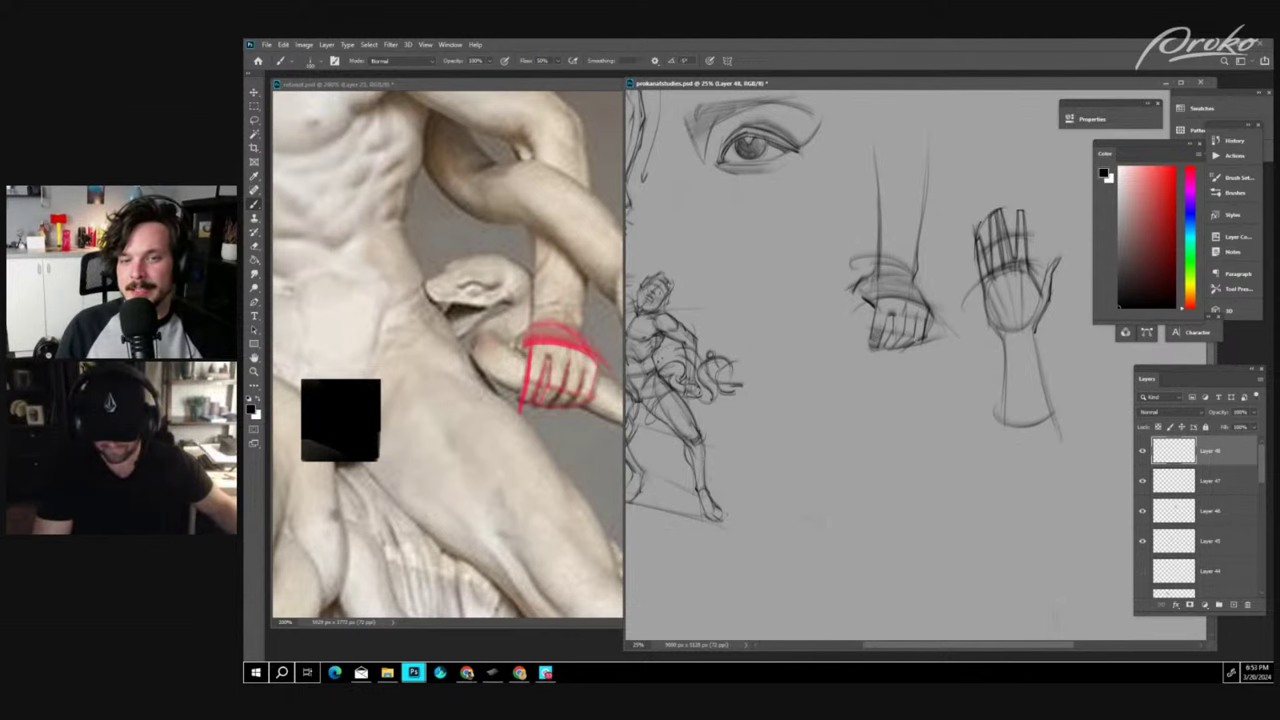
left_click_drag(889, 346, 920, 343)
key("ctrl+minus")
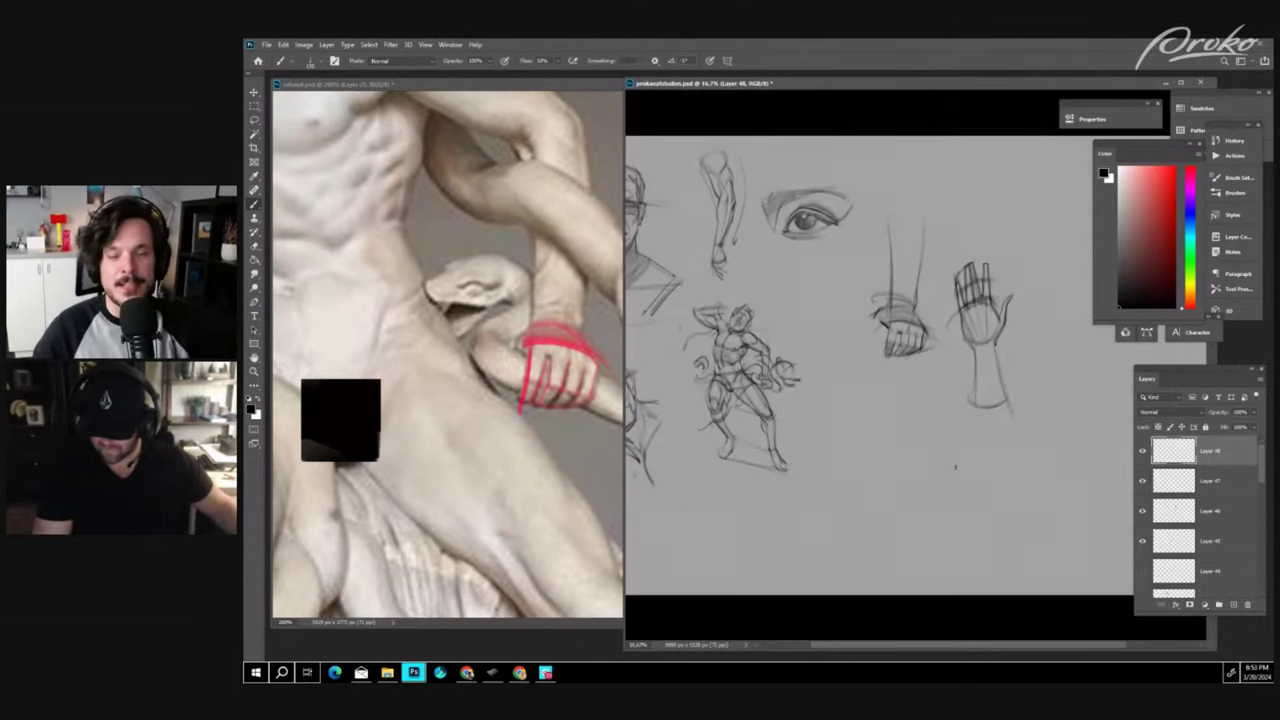
key("ctrl+plus")
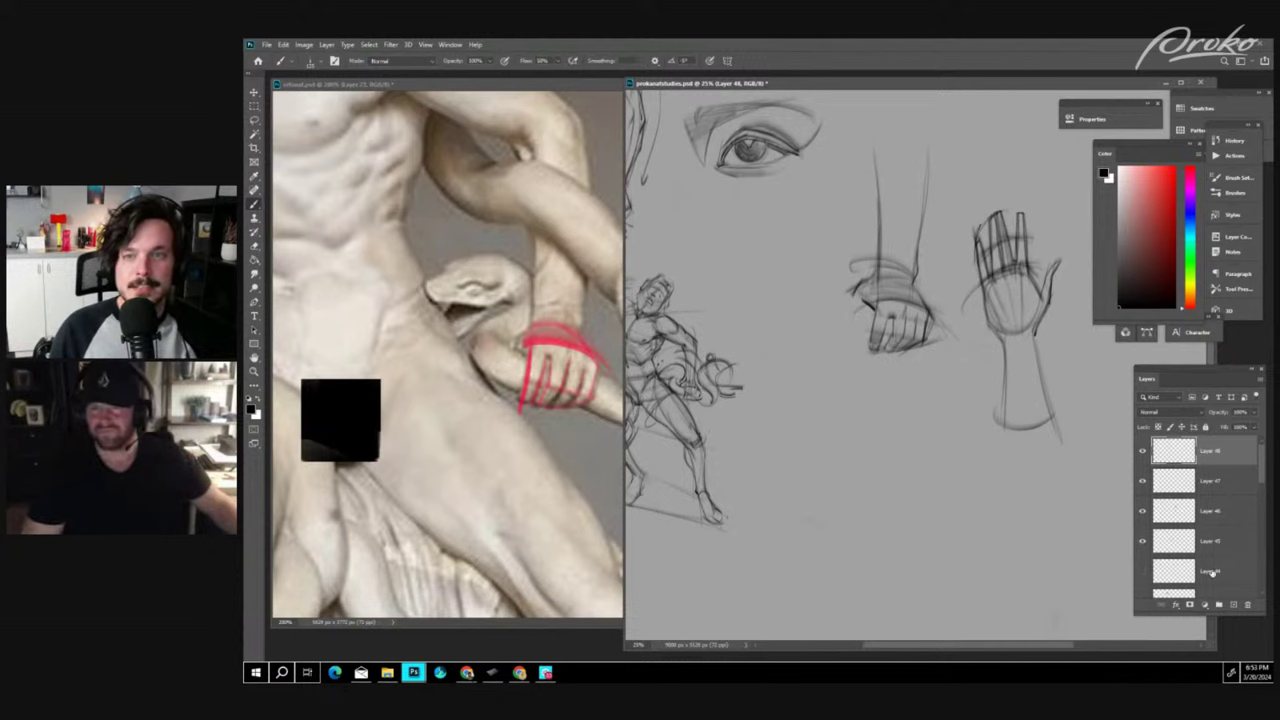
- On a new layer, strengthen the open hand's wrist and forearm contours
left_click(1233, 604)
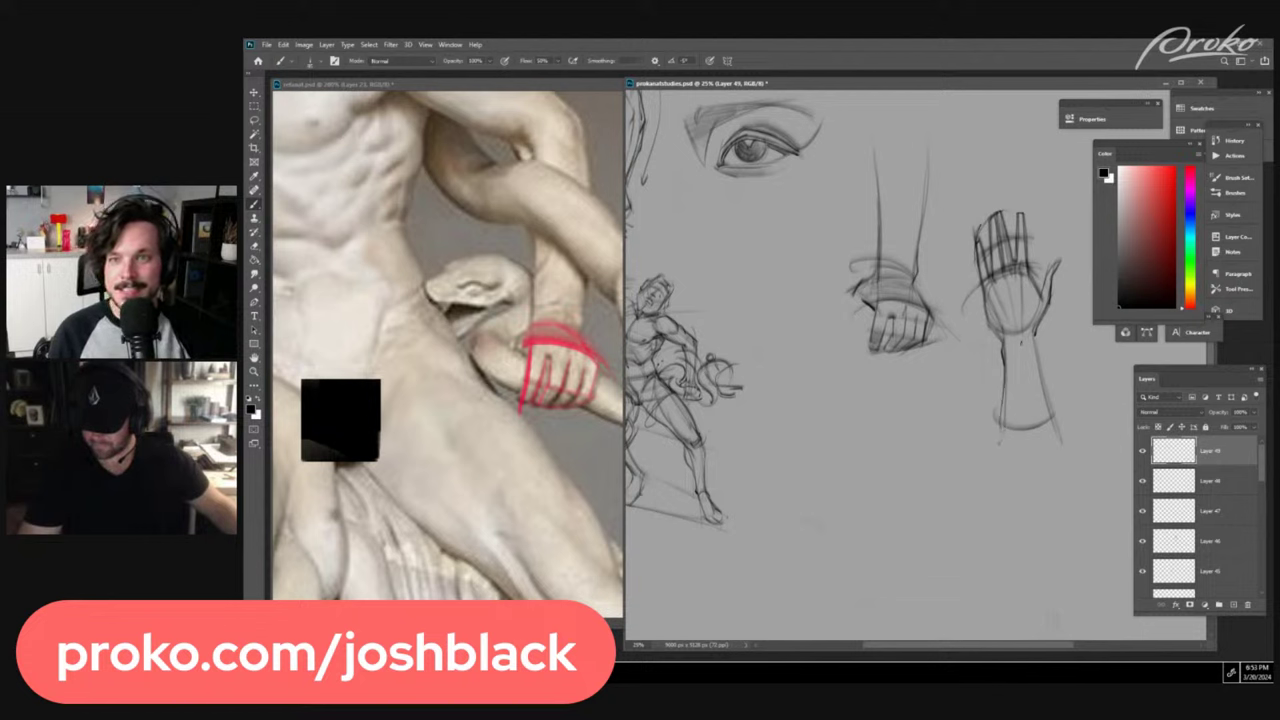
mouse_move(1007, 337)
left_mouse_down()
mouse_move(1032, 343)
mouse_move(1058, 440)
left_mouse_up()
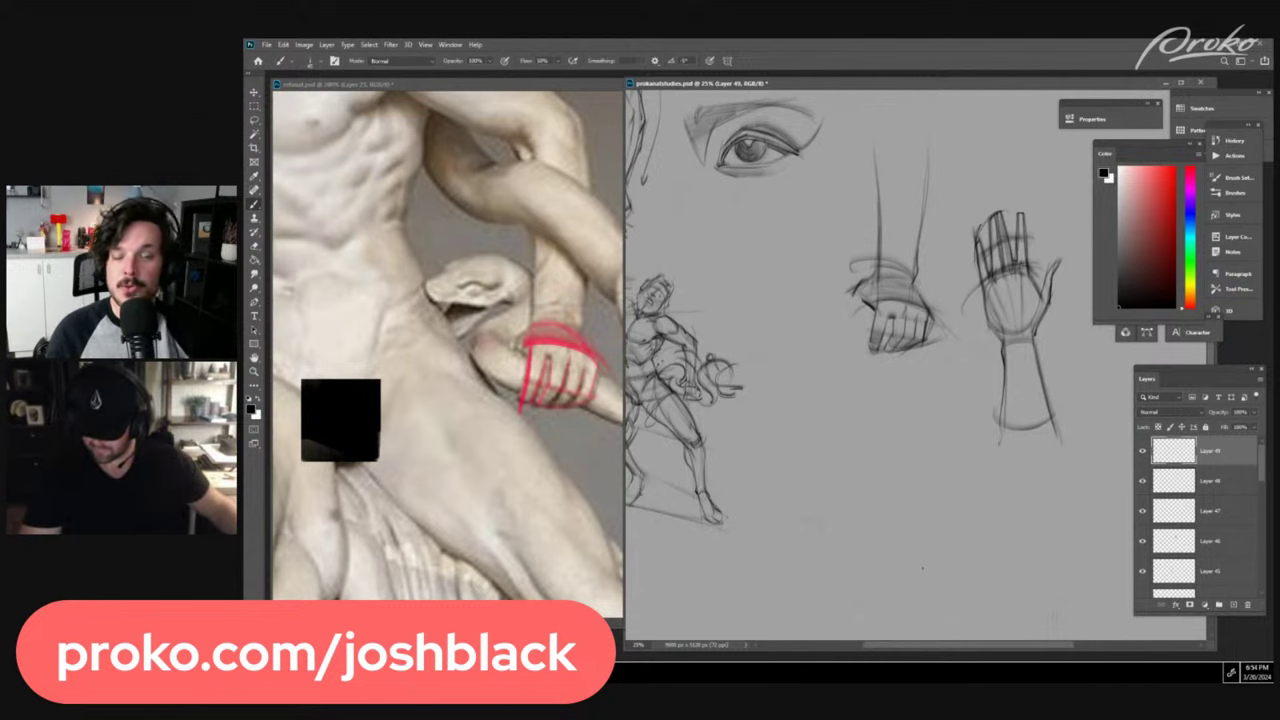
key("ctrl+minus")
left_click_drag(878, 494, 954, 491)
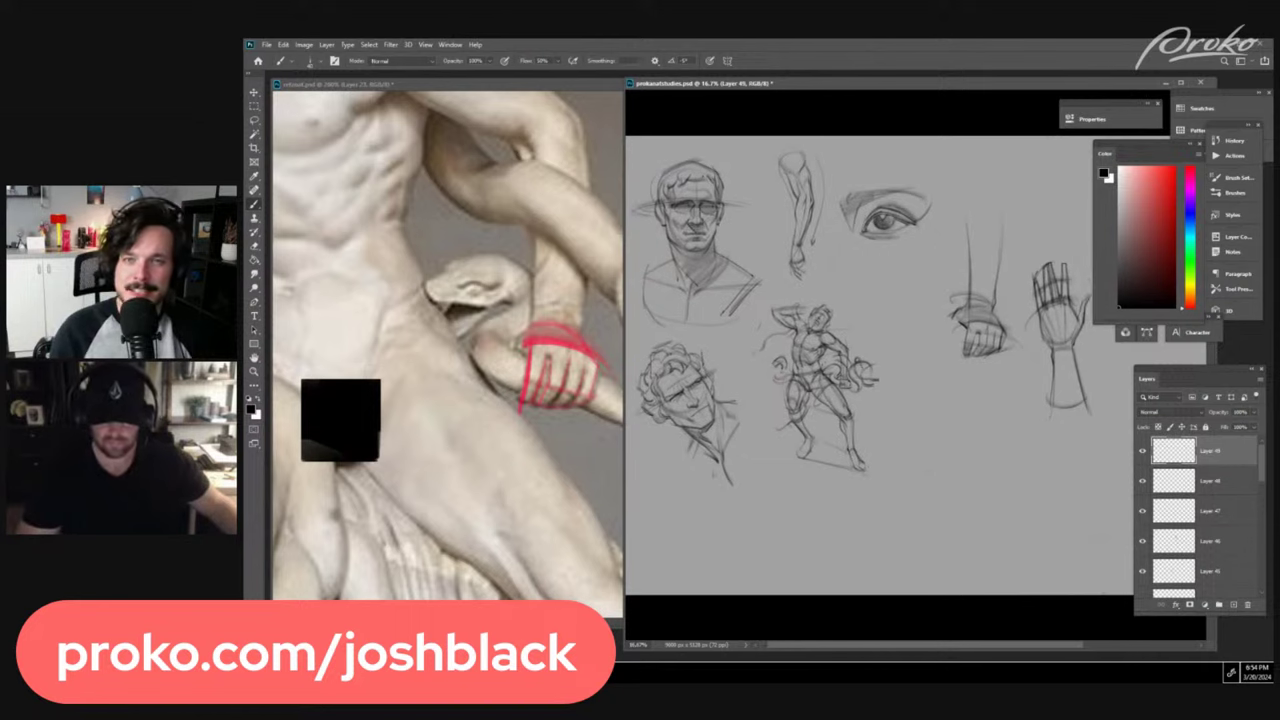
- Merge the recent hand-drawing layers down into Layer 45, toggling visibility to check what the layer contains
key("ctrl+e")
key("ctrl+e")
key("ctrl+e")
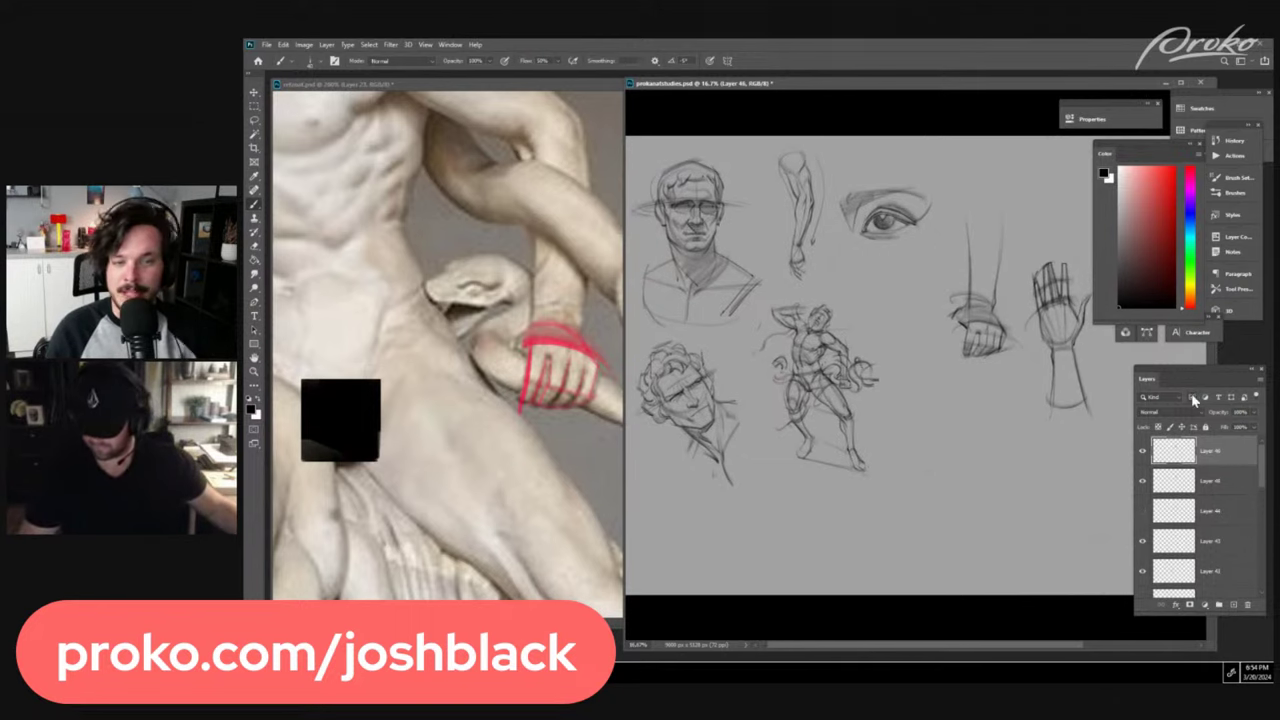
left_click(1142, 451)
left_click(1142, 451)
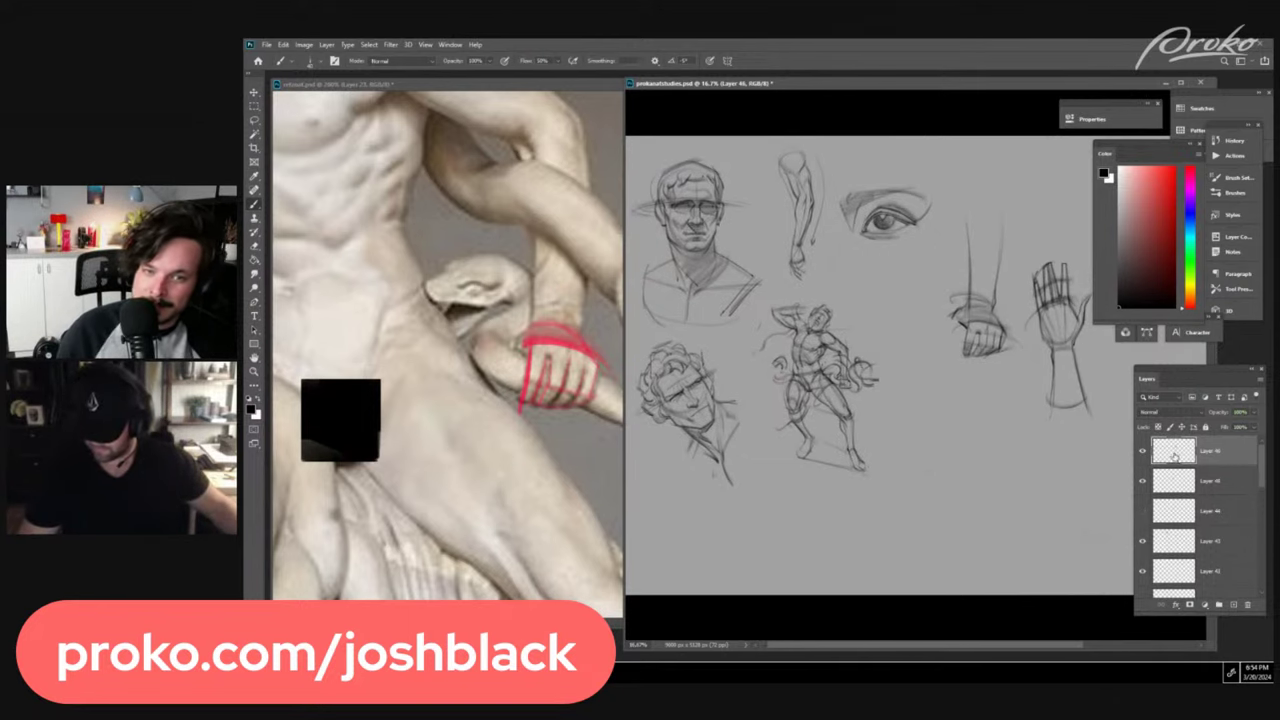
key("ctrl+e")
left_click(1143, 452)
left_click(1143, 452)
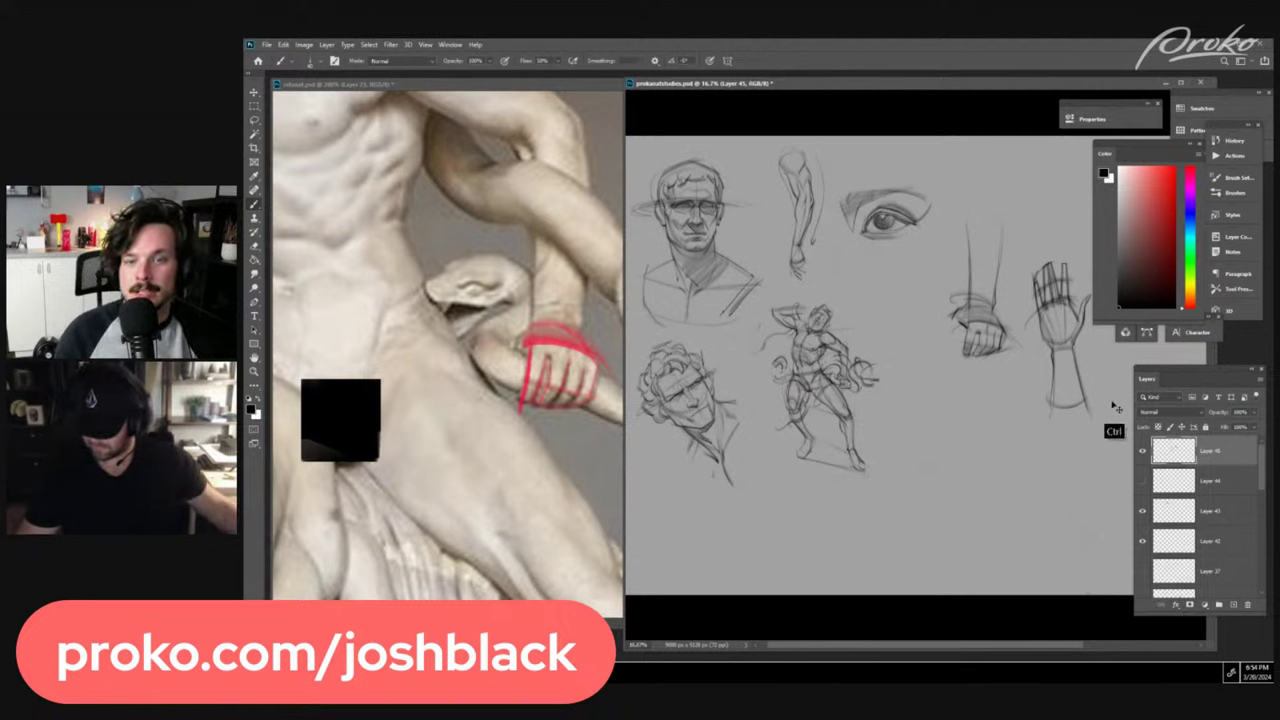
- Scale down the combined hand studies and place them beneath the eye drawing, beside the full-figure sketch
key("ctrl+t")
left_click_drag(1069, 356, 999, 397)
left_click_drag(1050, 543, 992, 444)
left_click_drag(965, 376, 950, 379)
key("Return")
key("ctrl+plus")
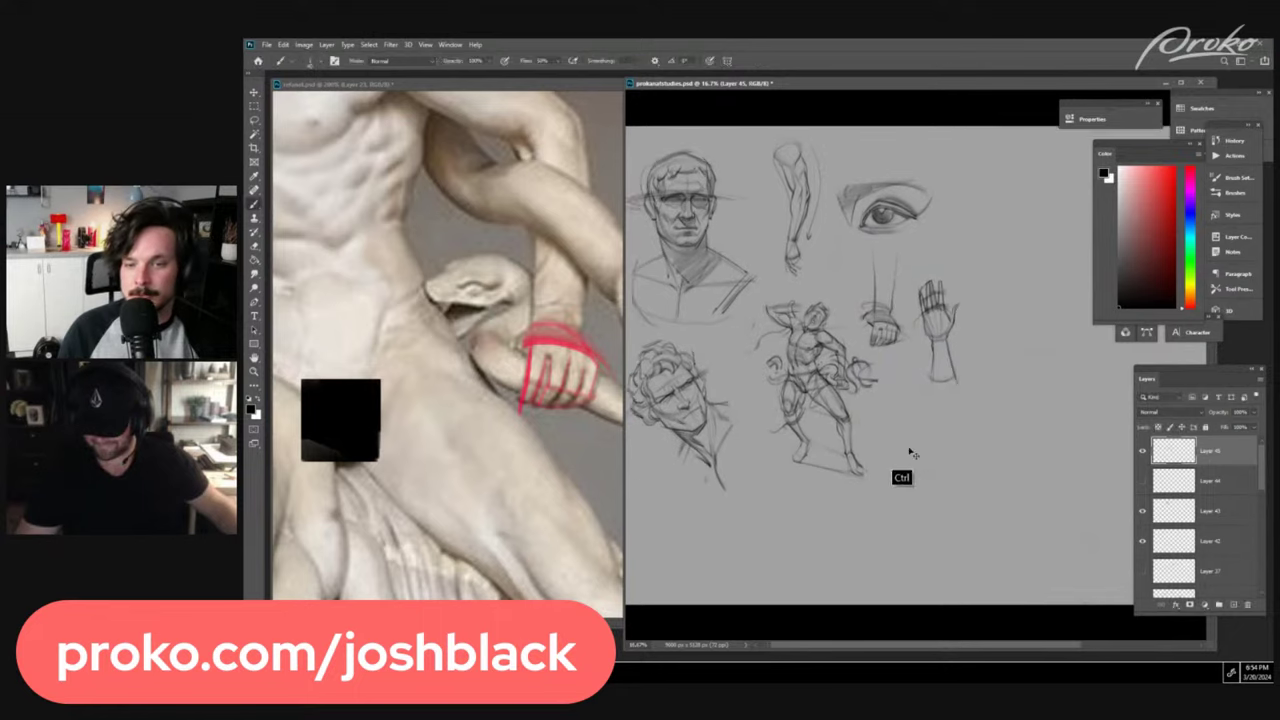
left_click_drag(914, 455, 1027, 515)
key("ctrl+minus")
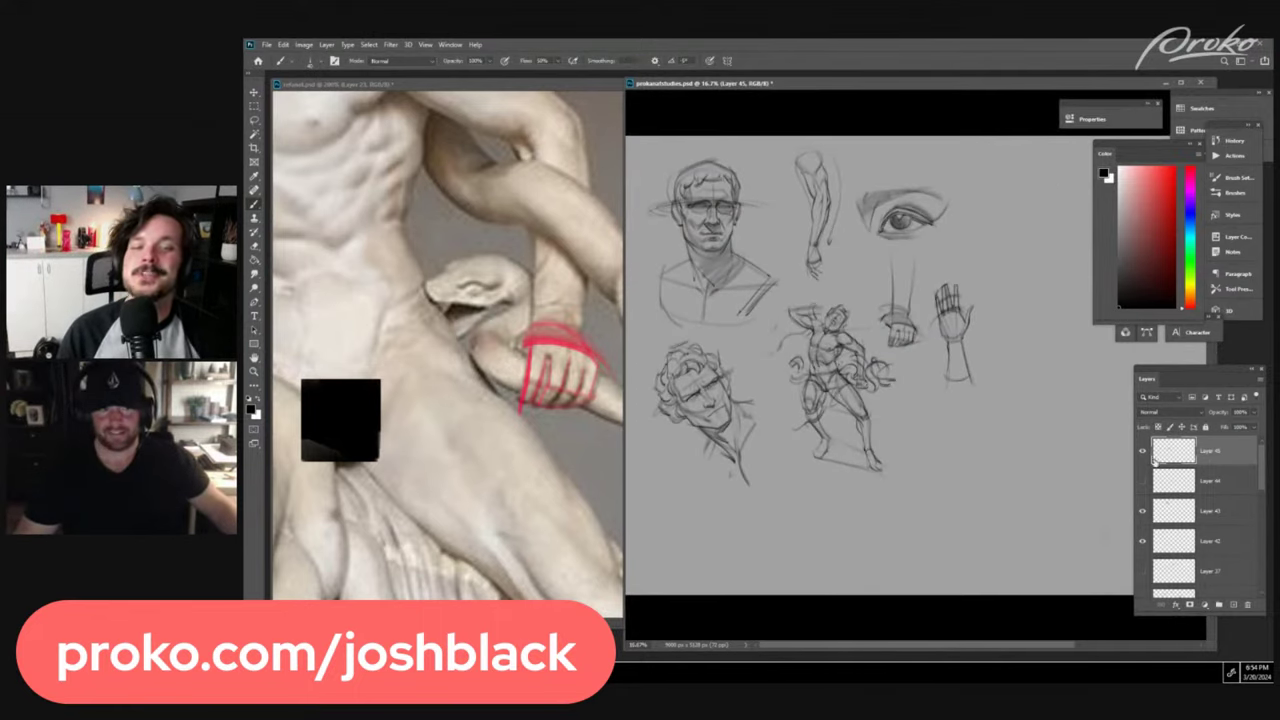
- Add a new layer and group it with all layers down to the one just above Layer 38
left_click(1232, 606)
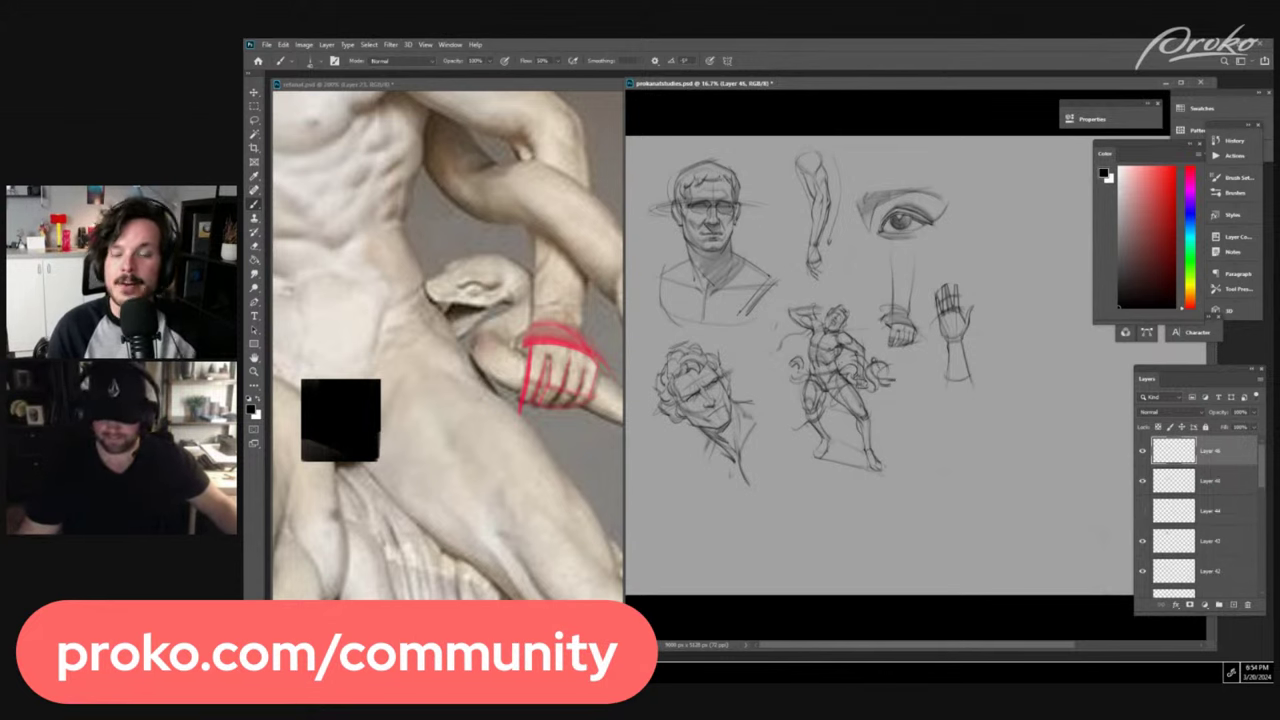
scroll(1210, 520, "down", 3)
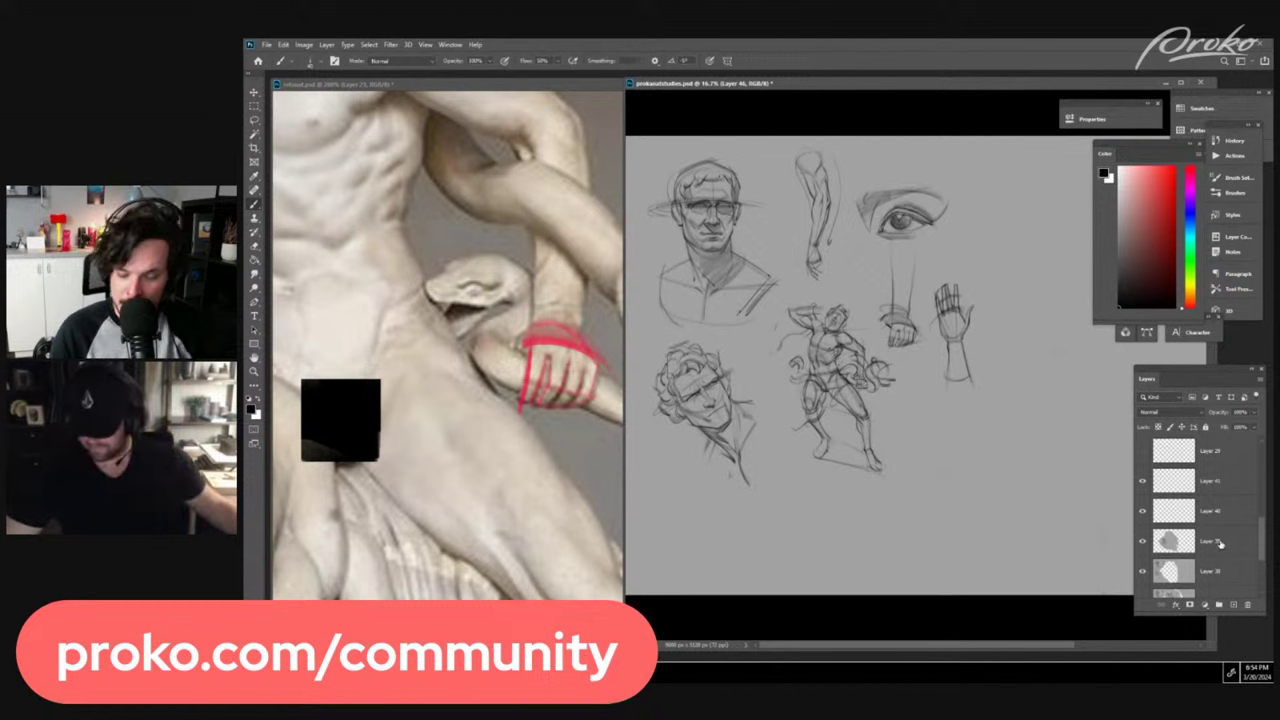
left_click(1210, 541, "shift")
key("ctrl+g")
key("ctrl+t")
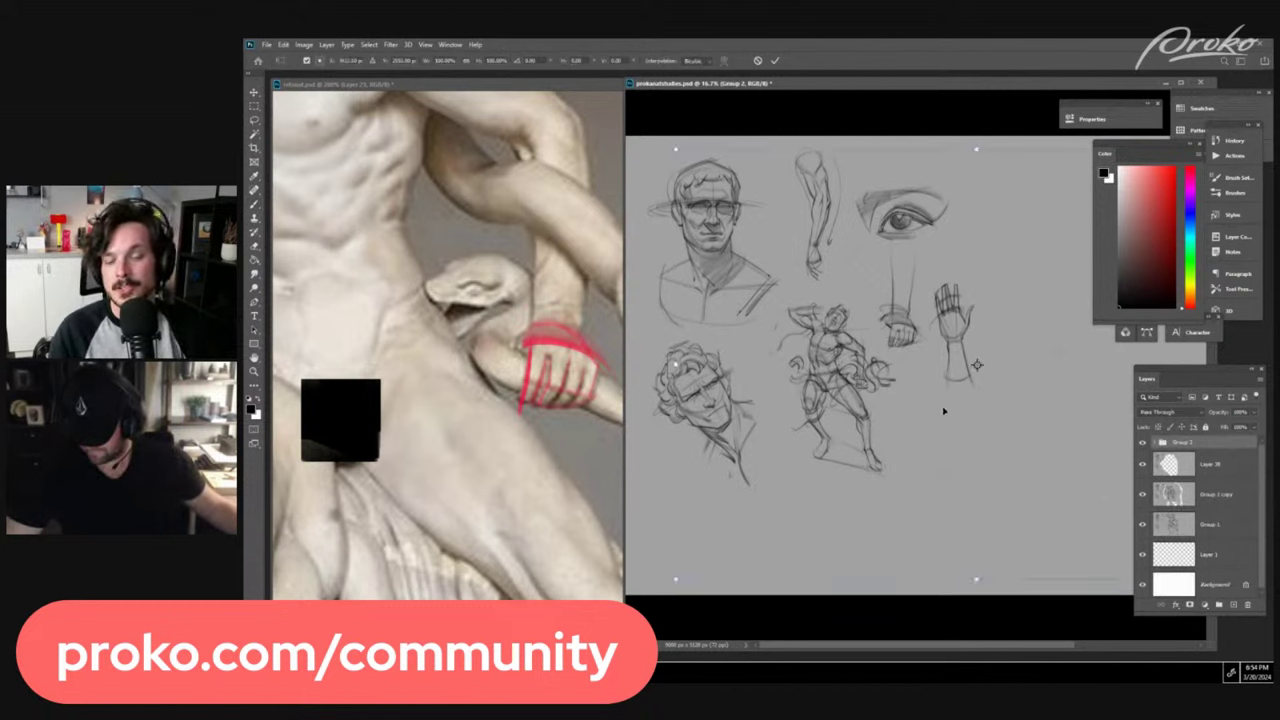
left_click_drag(923, 398, 950, 410)
key("Escape")
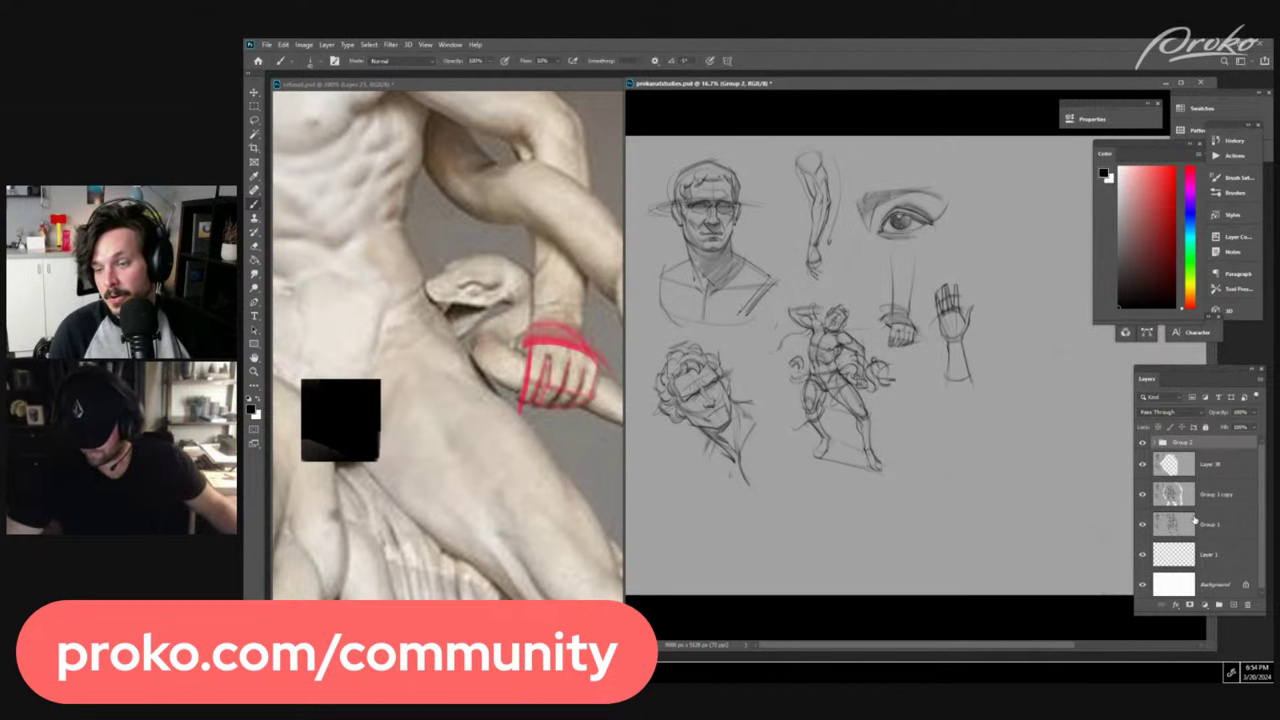
- Merge the new group with Layer 38 and the group copy beneath it into a single layer
left_click(1205, 503, "shift")
key("ctrl+e")
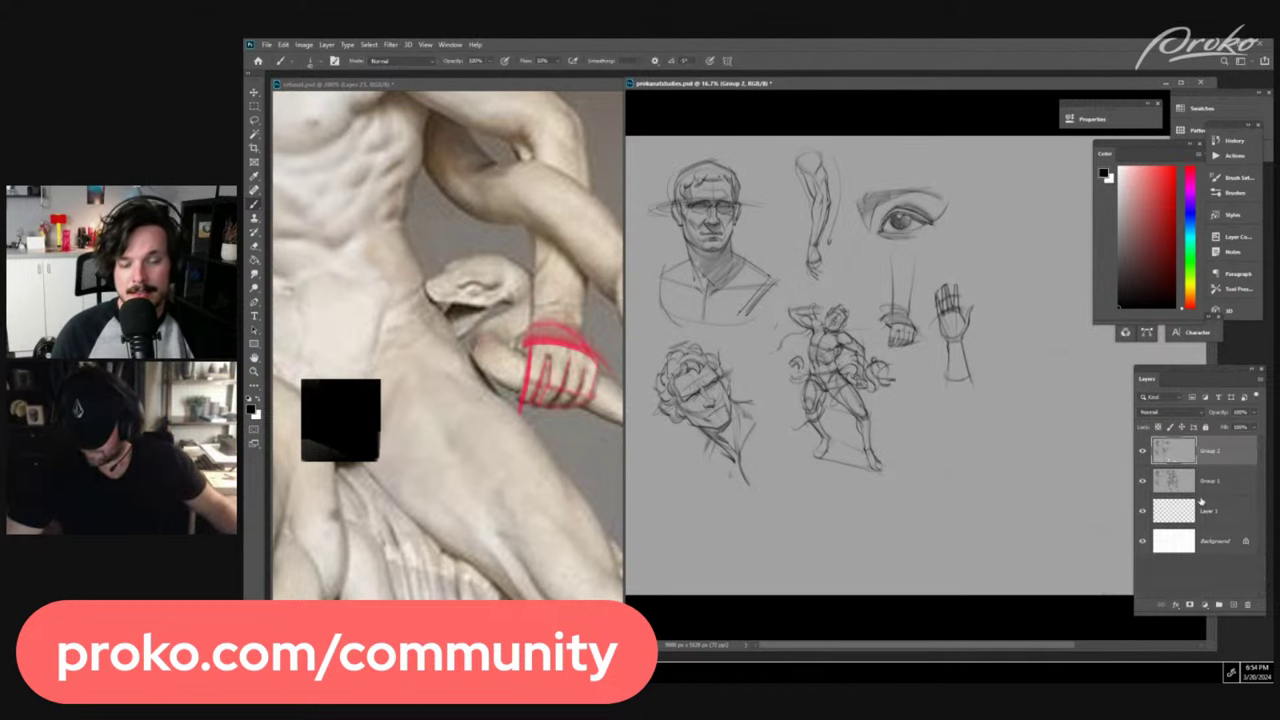
- Shift the merged sculpture studies slightly right and down to centre the drawings better on the page
key("ctrl+t")
left_click_drag(910, 368, 938, 385)
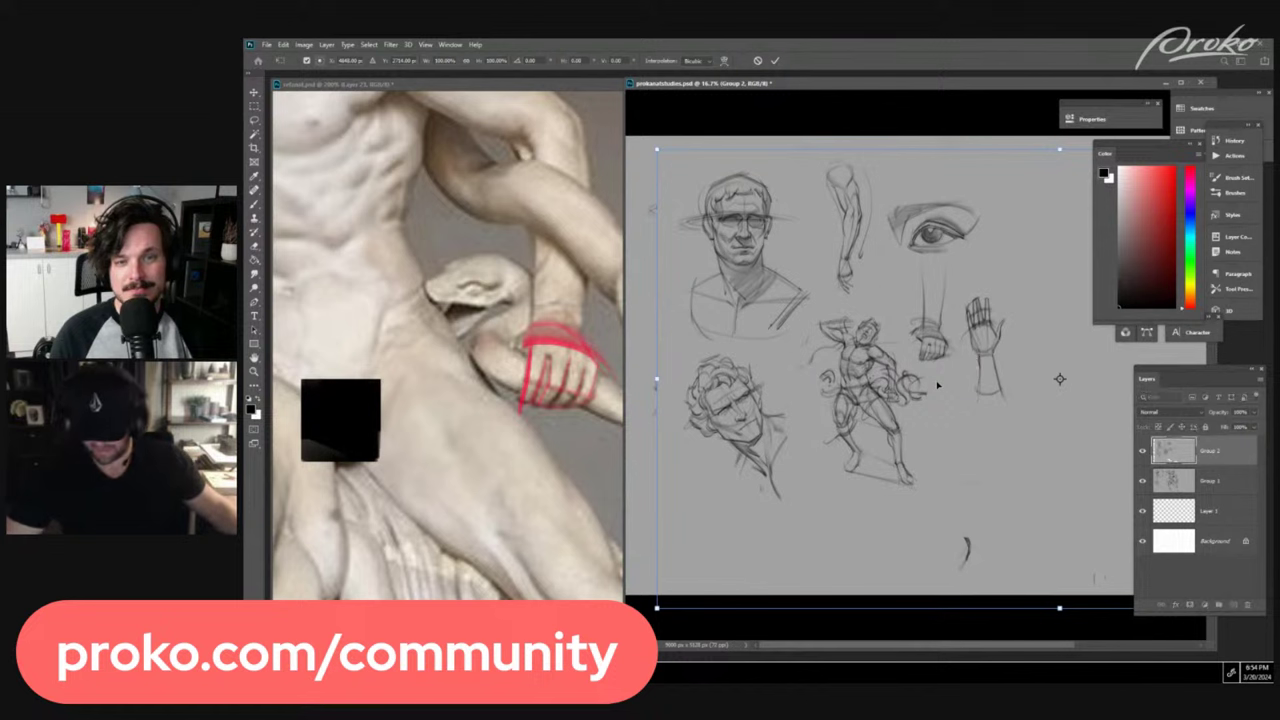
key("Return")
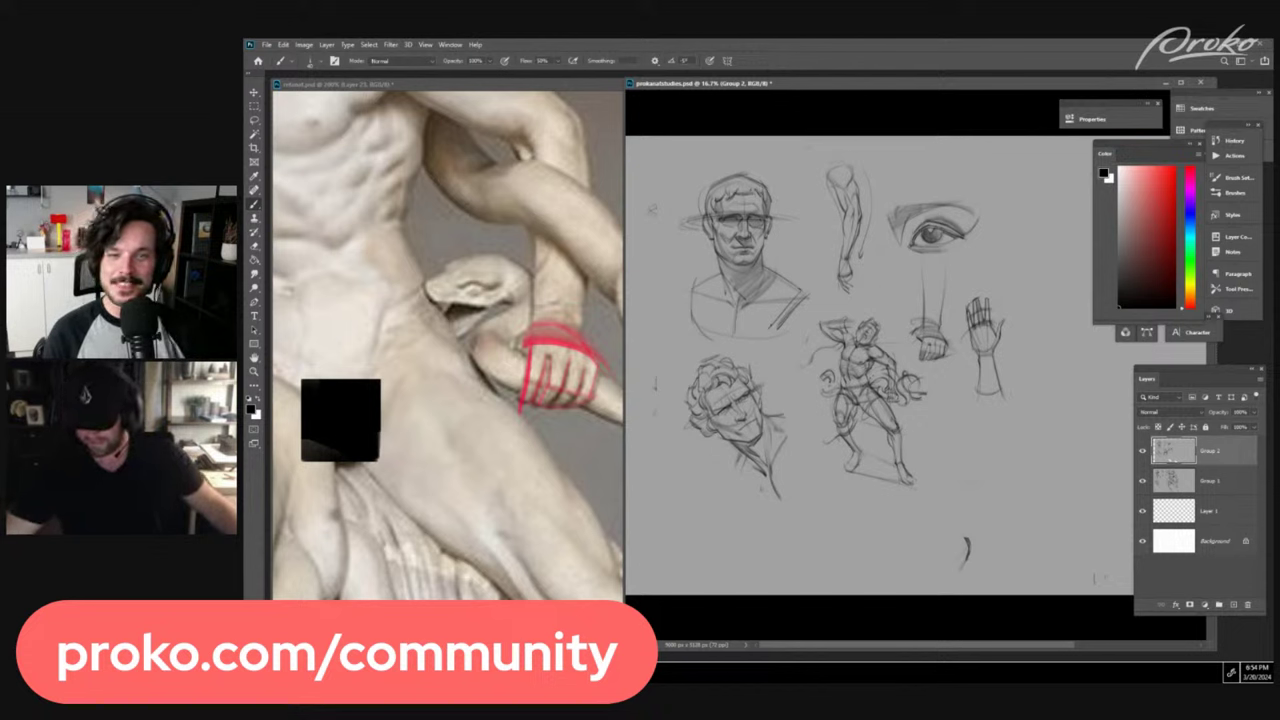
- Sample the grey page background and paint over the stray marks beside the full-figure sketch, below it and along the page's left edge
key("alt")
left_click(807, 378, "alt")
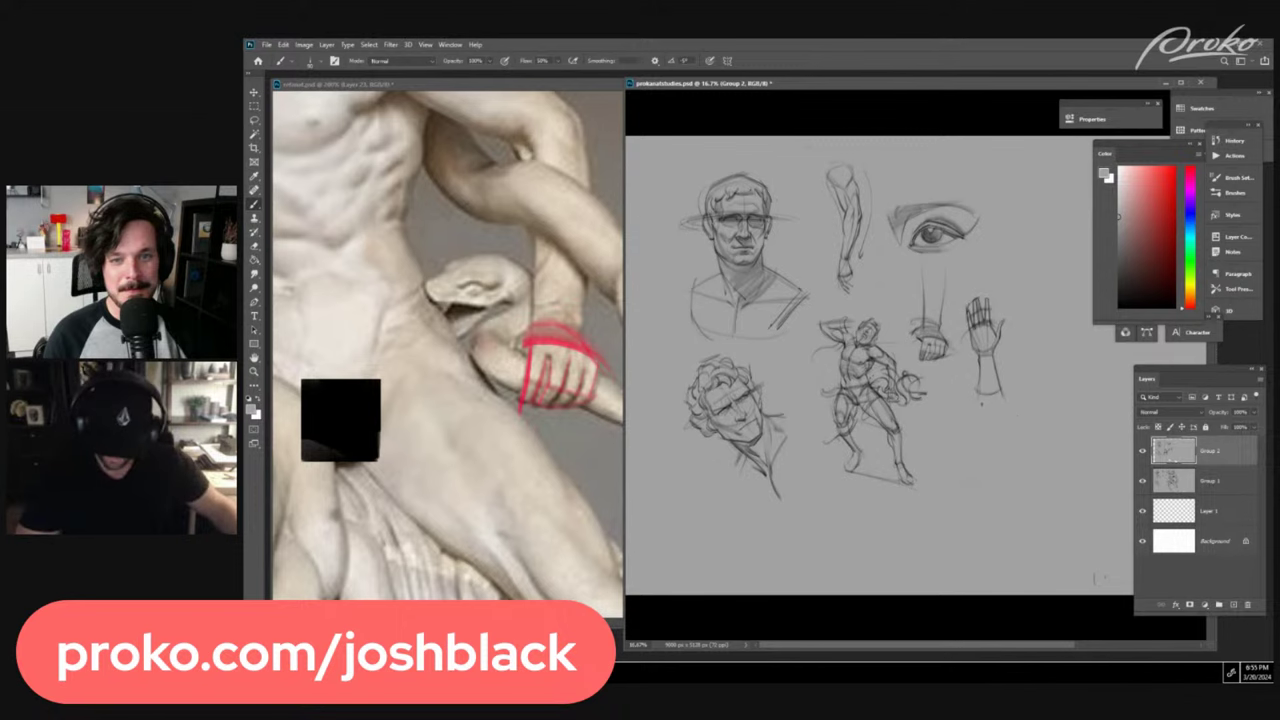
key("ctrl+plus")
left_click_drag(964, 453, 1014, 506)
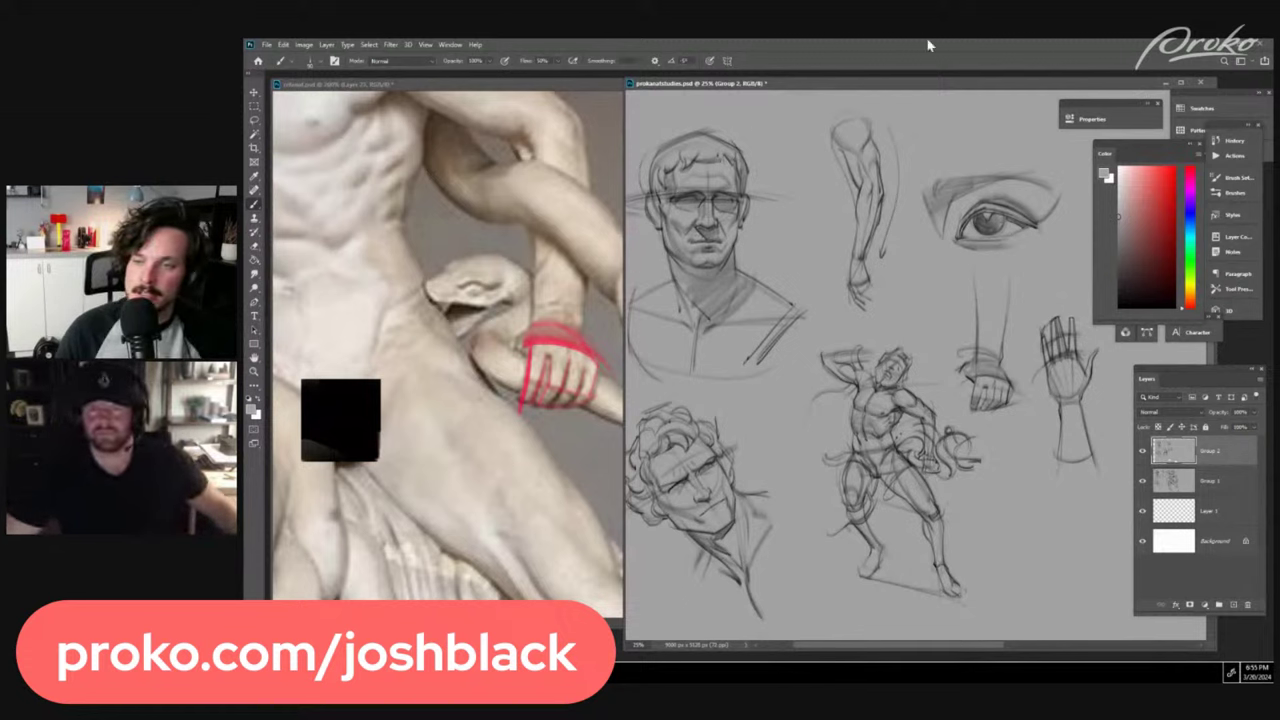
- Examine the overall arrangement of the head, arm, eye, hand and full-figure studies on the page
key("alt+Tab")
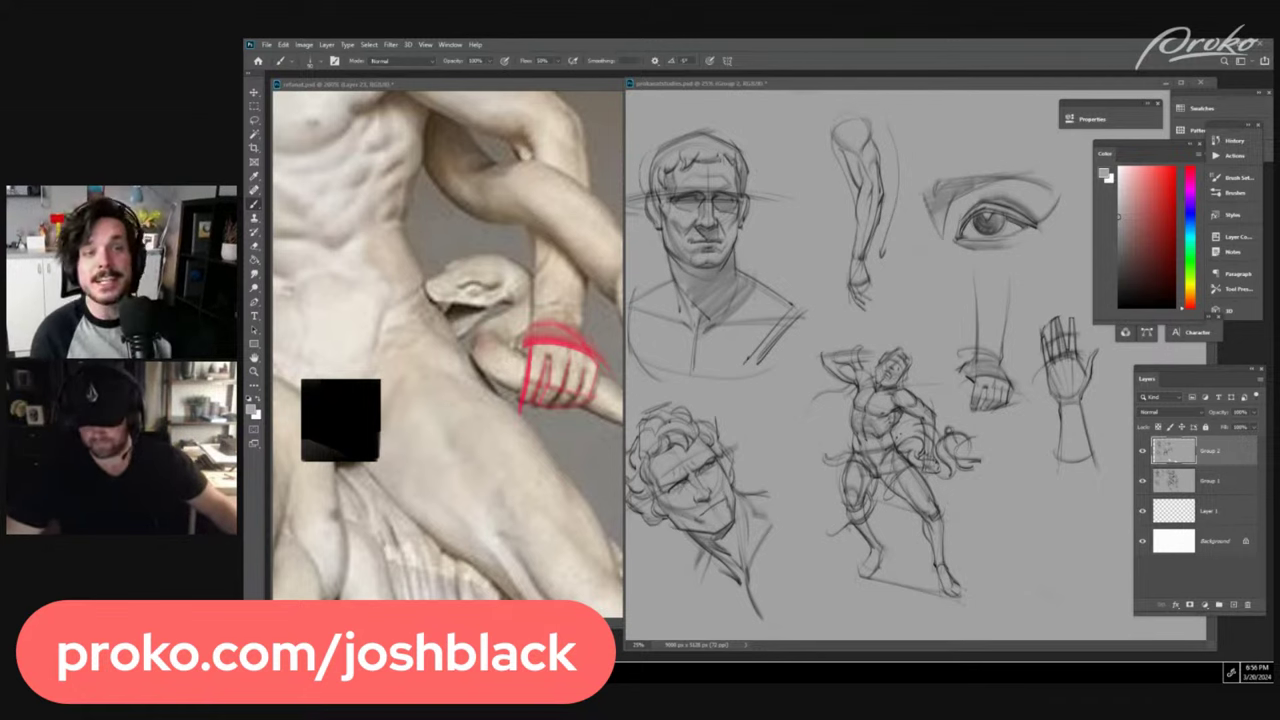
scroll(917, 305, "down", 1)
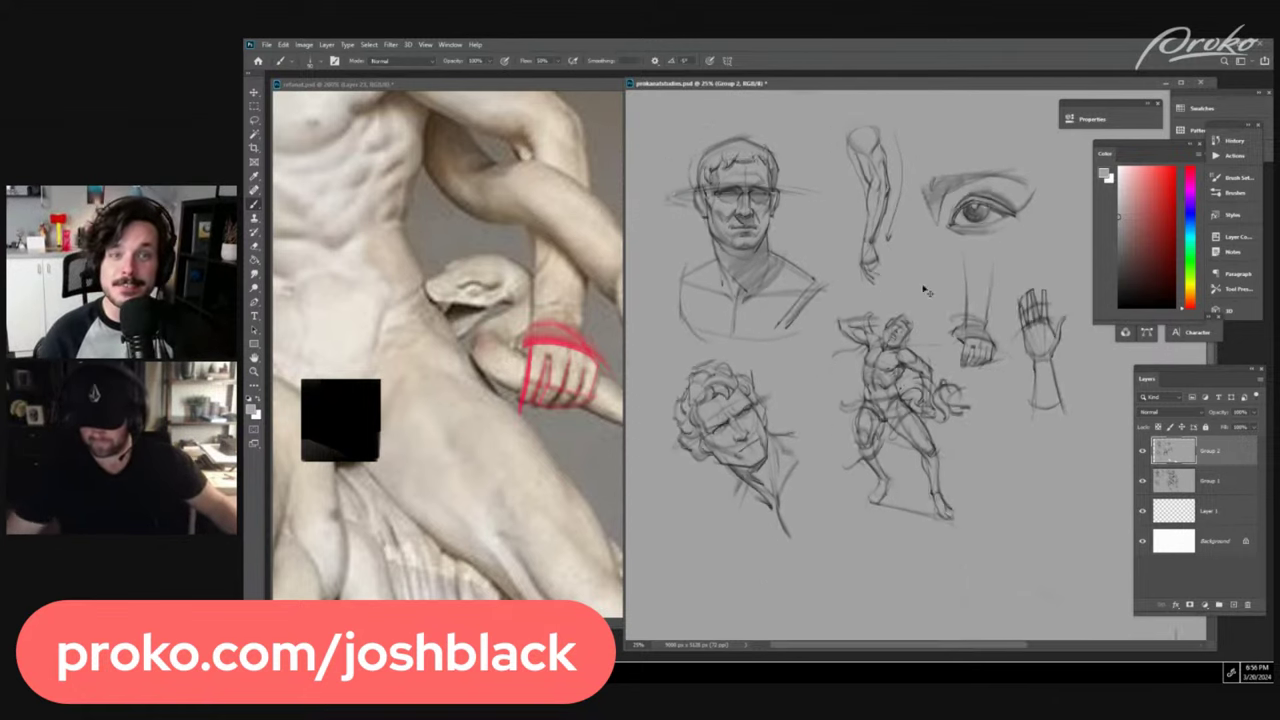
scroll(925, 292, "down", 1)
scroll(929, 447, "up", 3)
left_click_drag(931, 443, 994, 471)
scroll(996, 472, "down", 1)
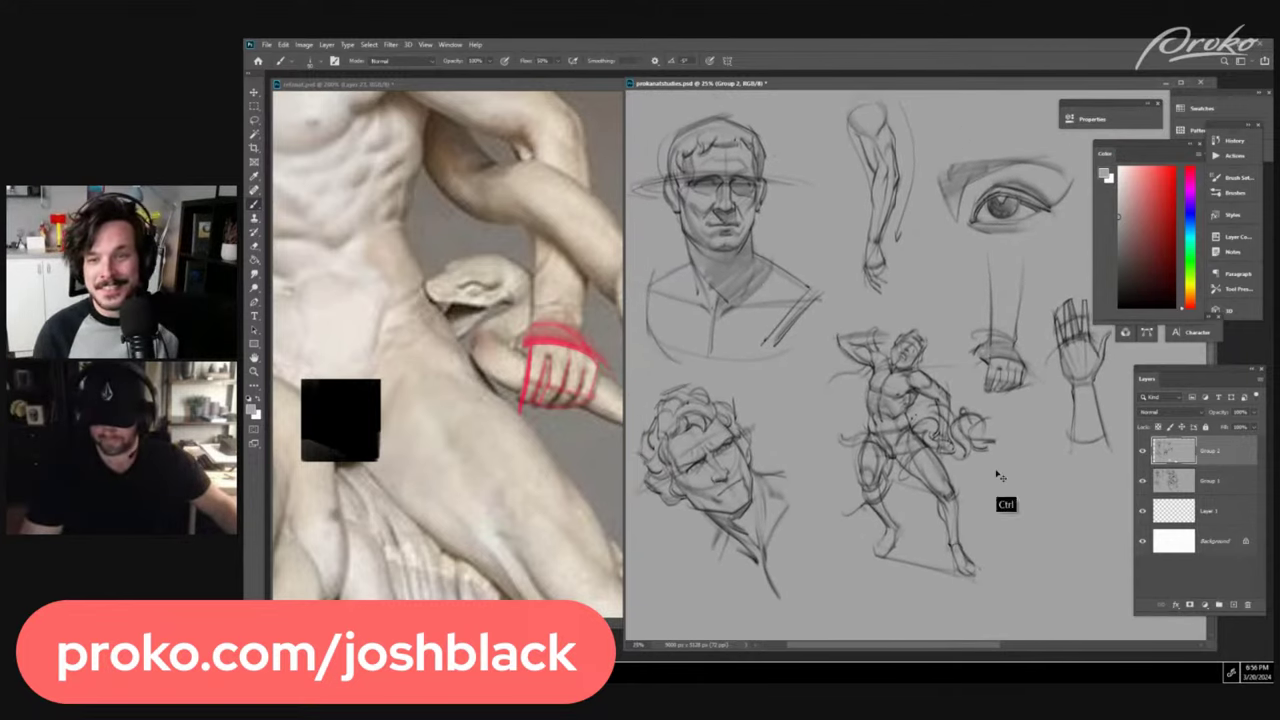
scroll(929, 457, "down", 1)
scroll(966, 486, "up", 2)
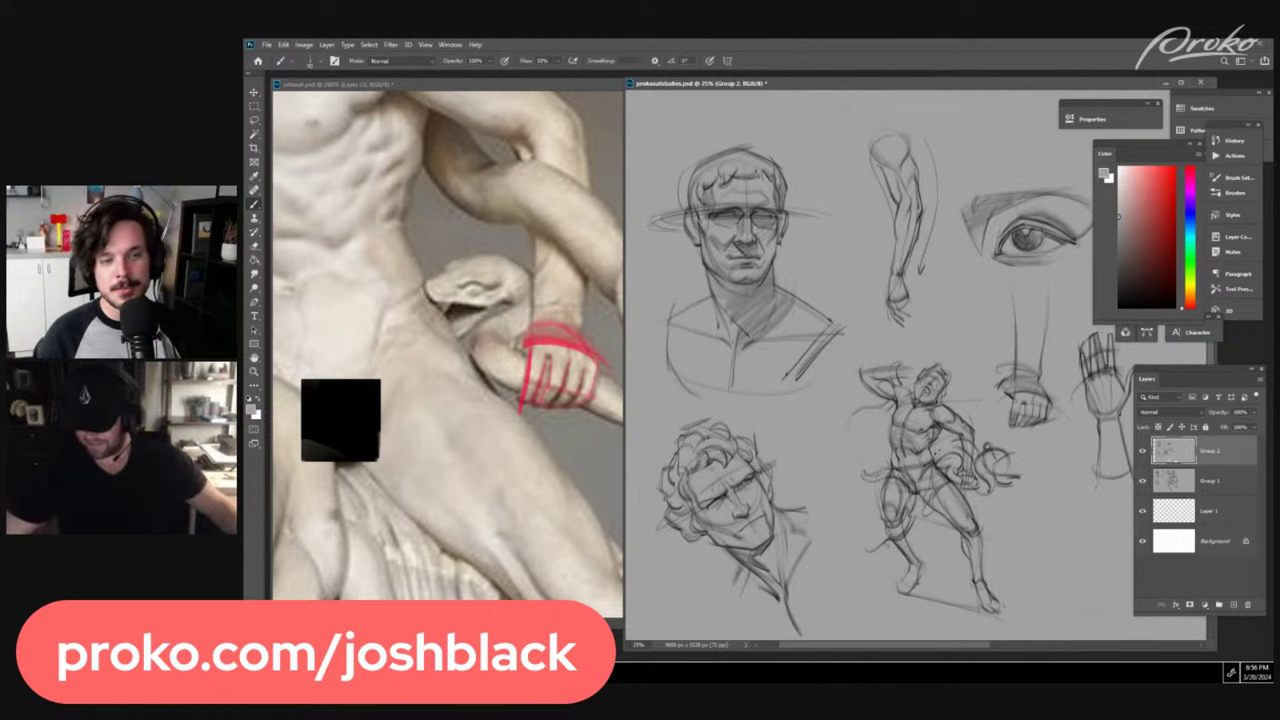
left_click_drag(960, 446, 956, 428)
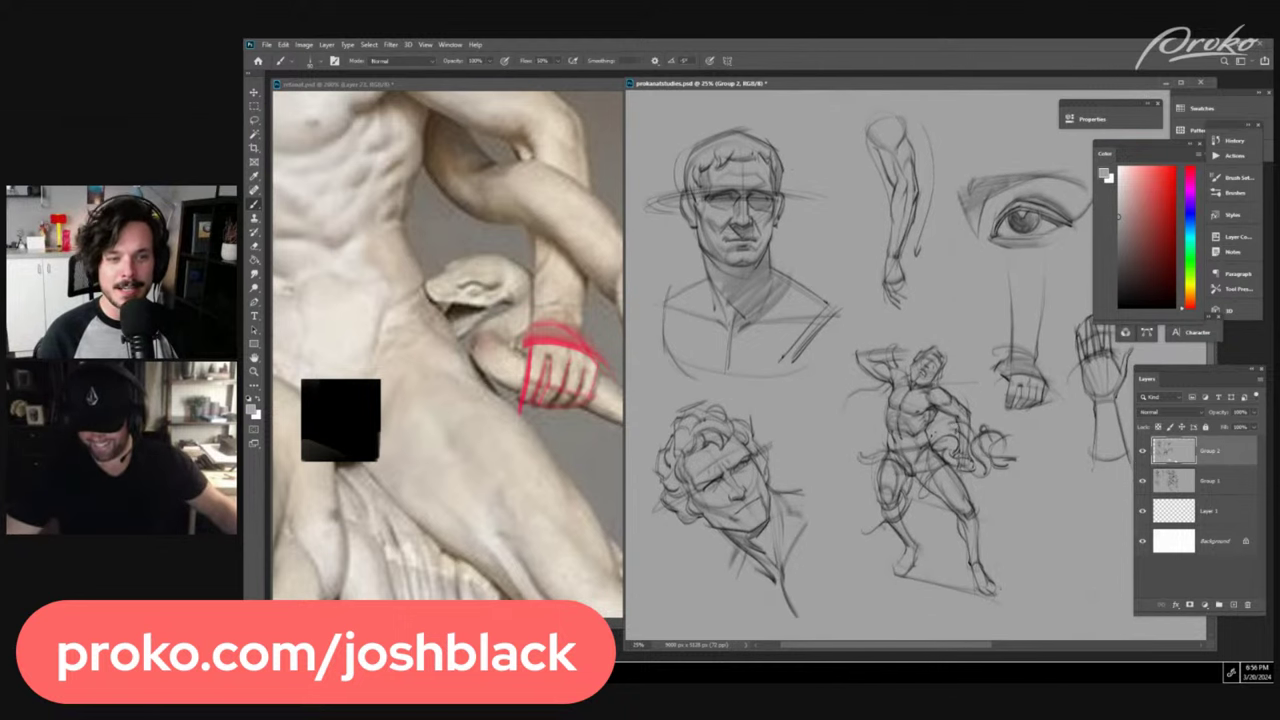